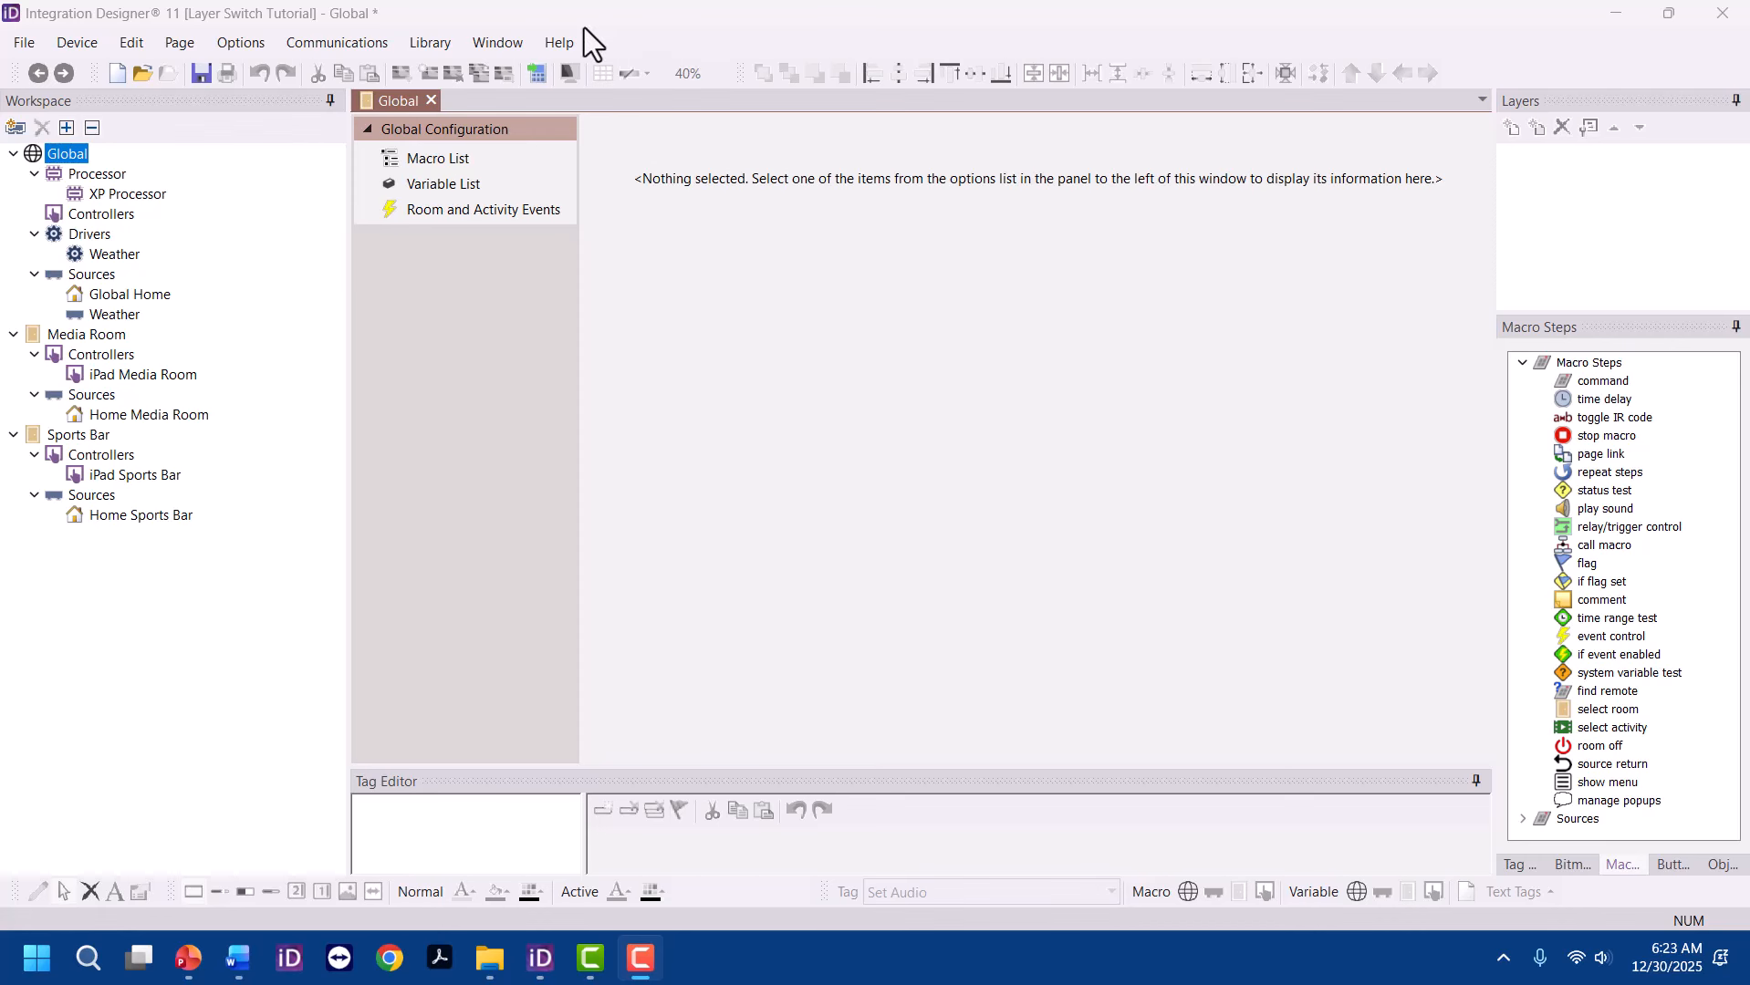
# Inspect the Media Room and Sports Bar rooms, plus the Video, Audio and Control set buttons on the Home Media Room page
pyautogui.click(105, 337)
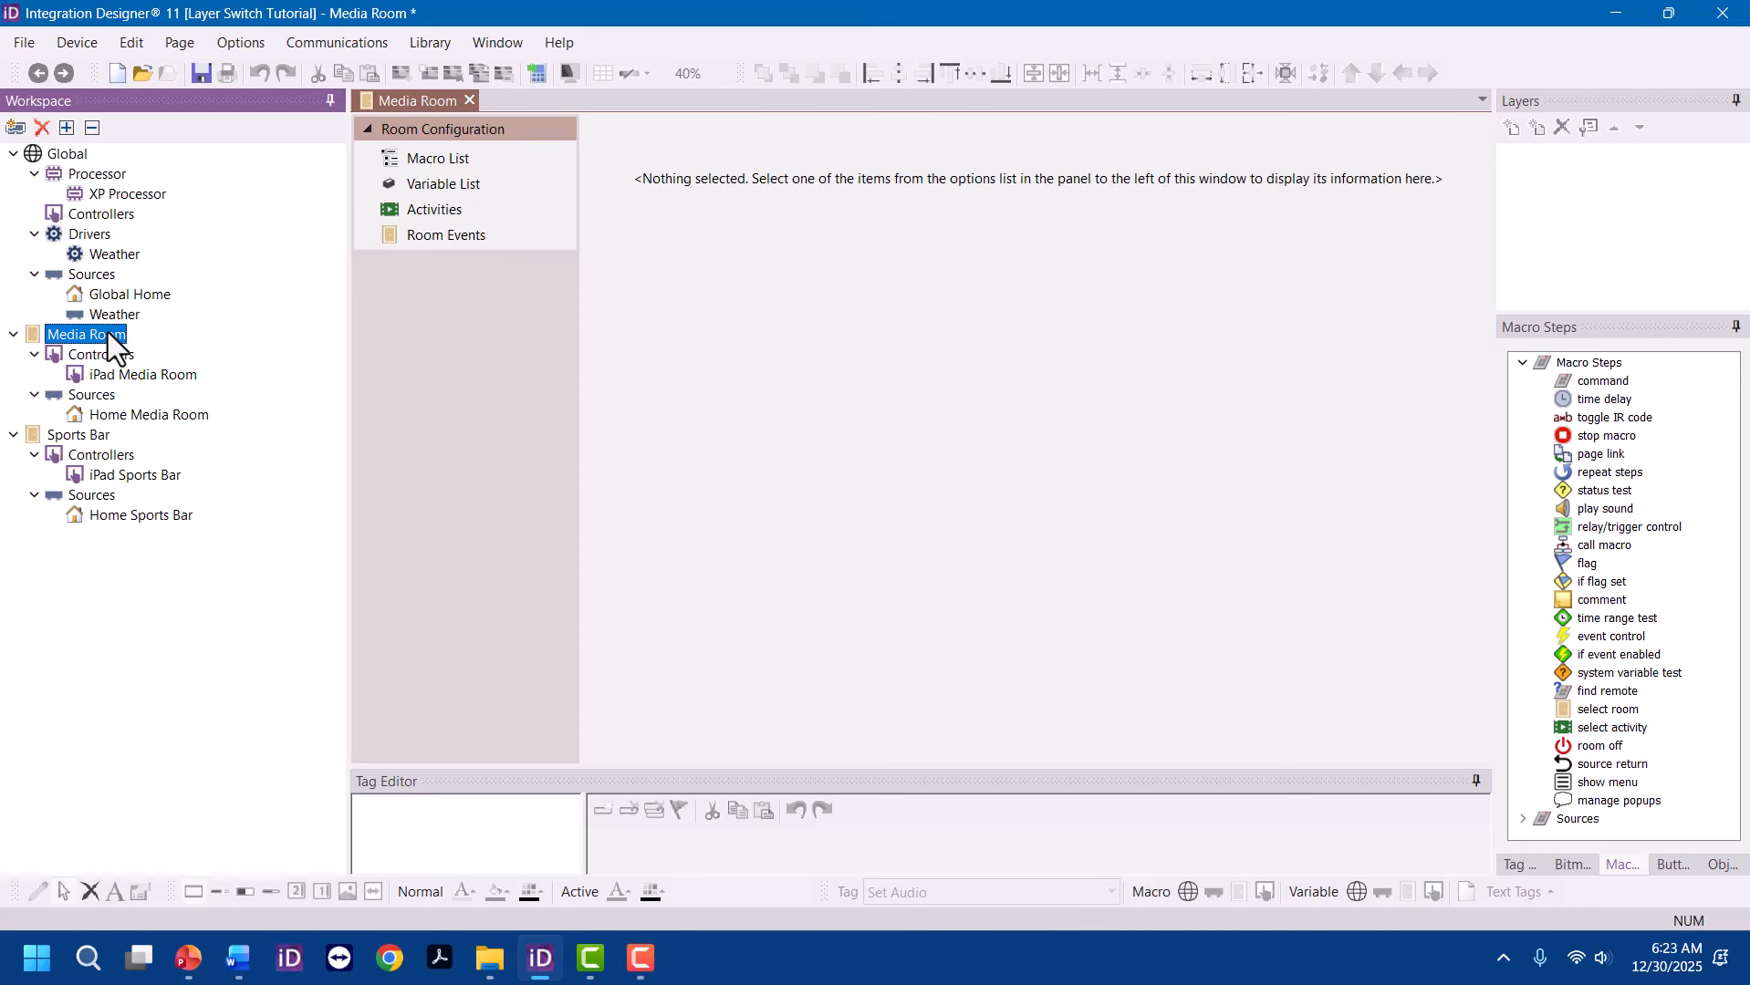
pyautogui.click(80, 435)
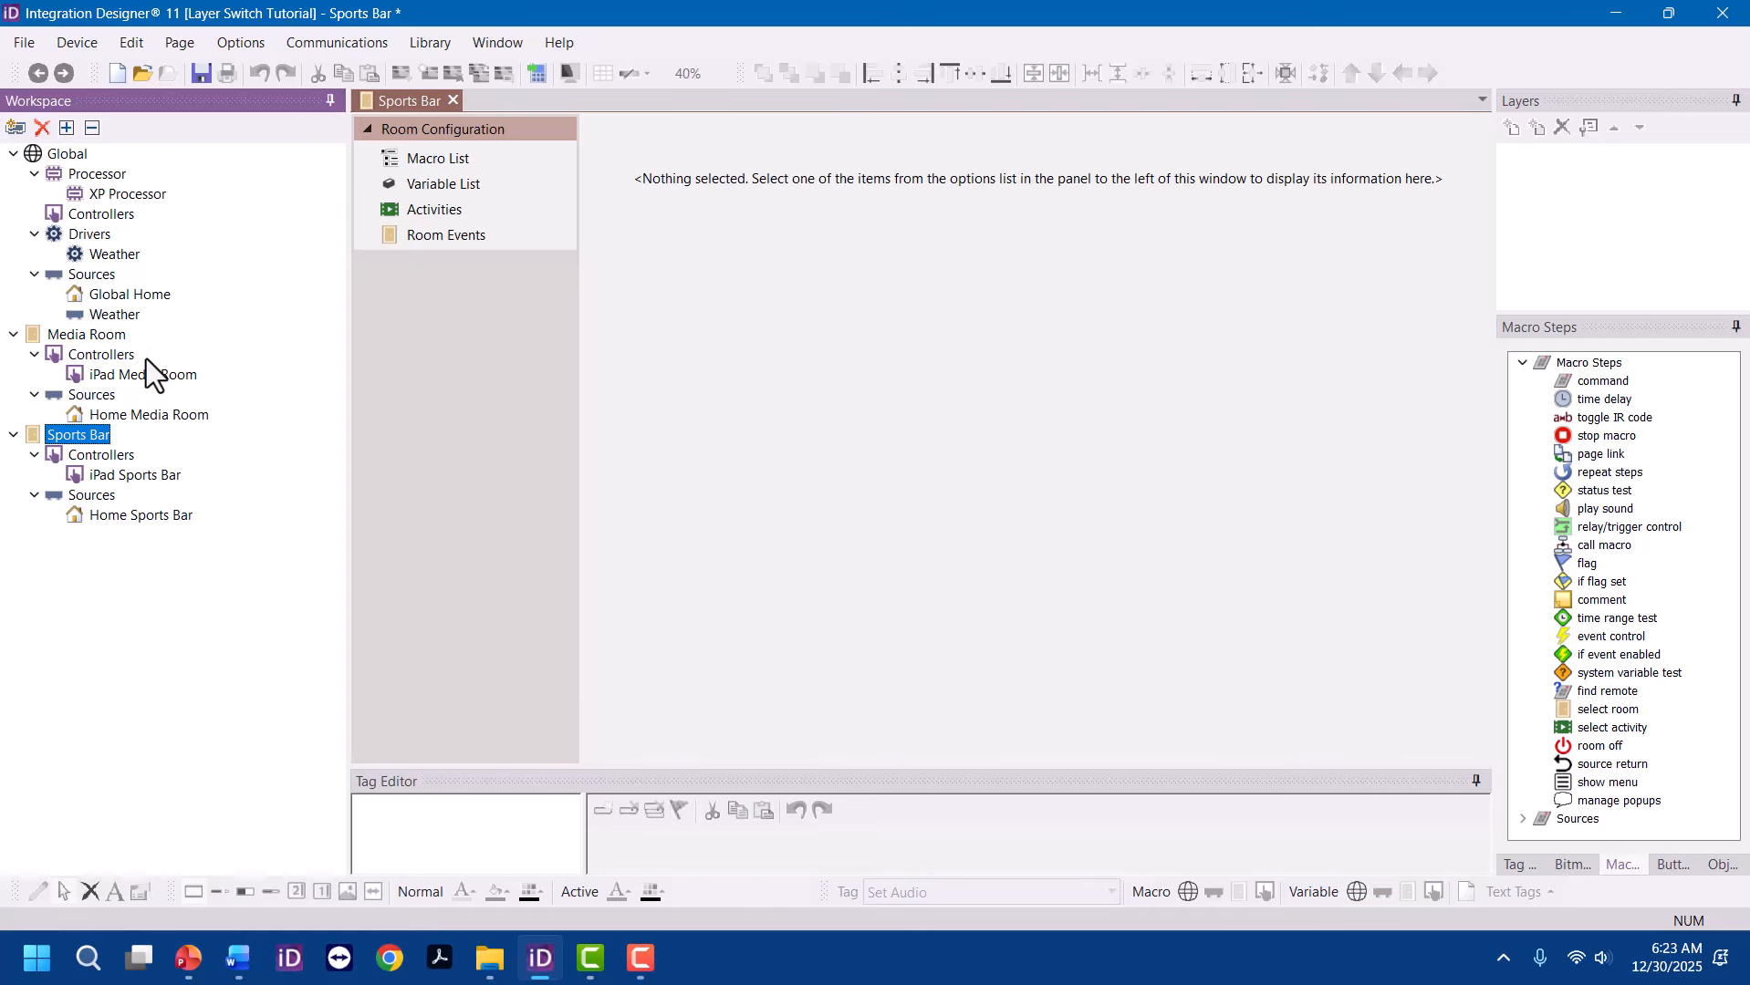
pyautogui.doubleClick(154, 415)
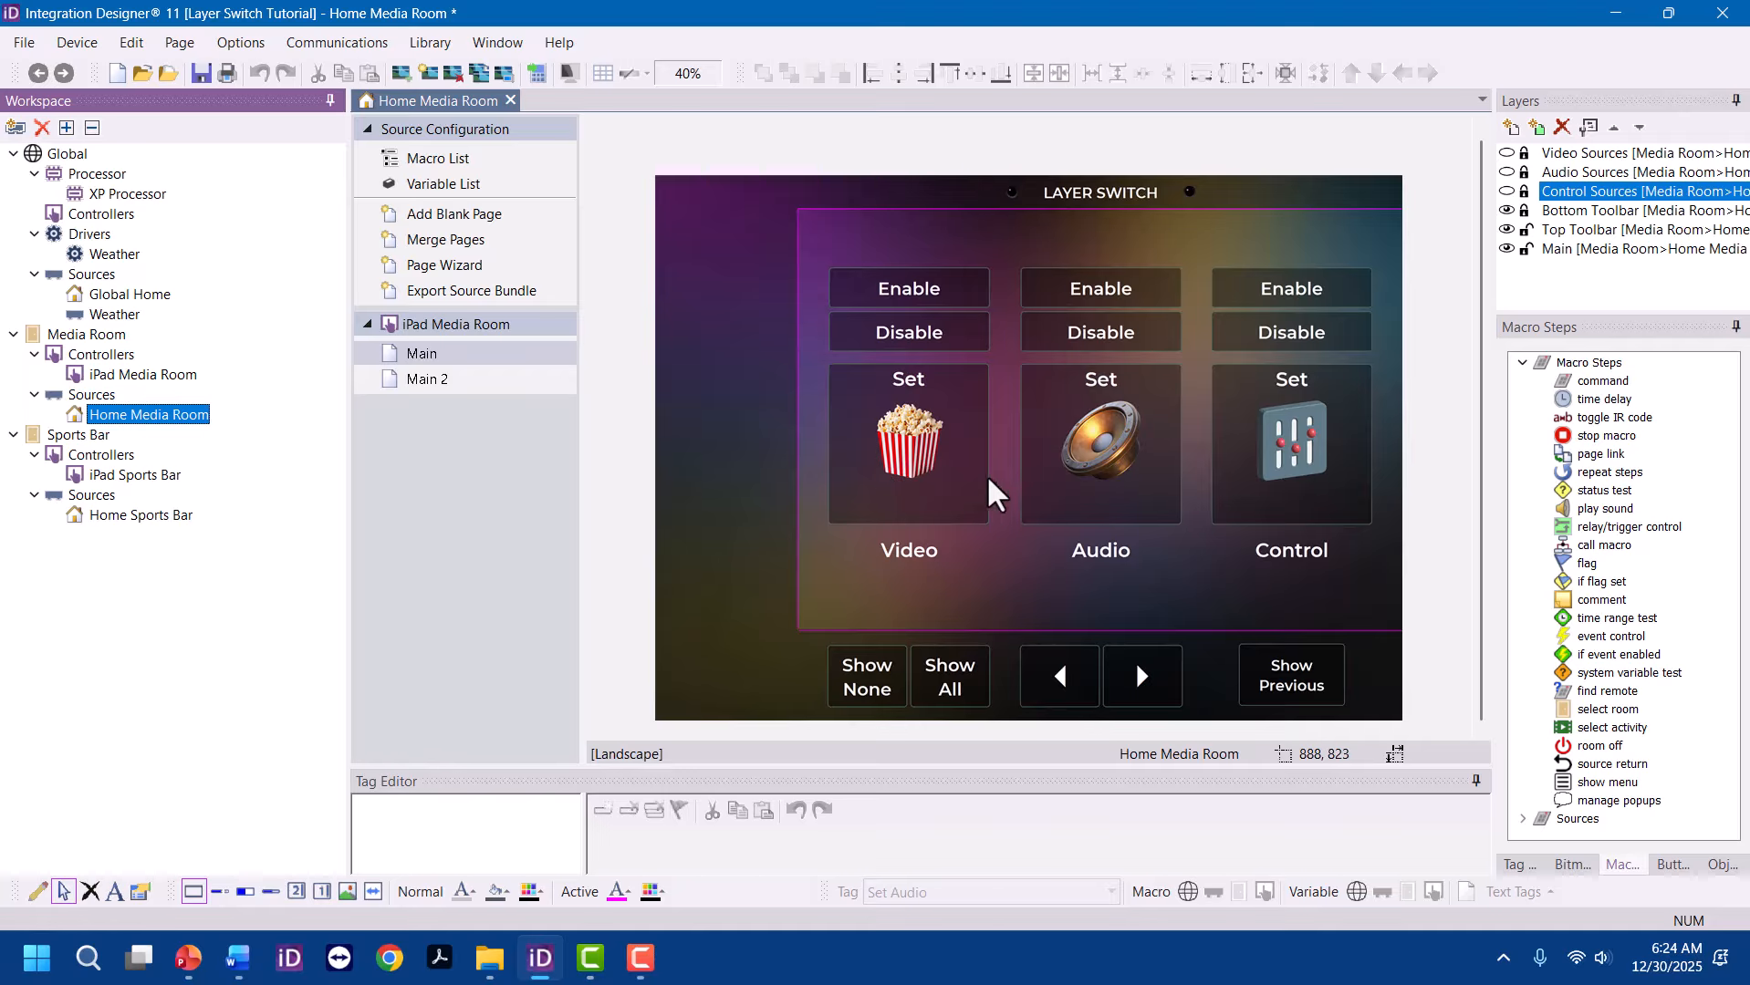
pyautogui.click(949, 497)
pyautogui.click(1115, 492)
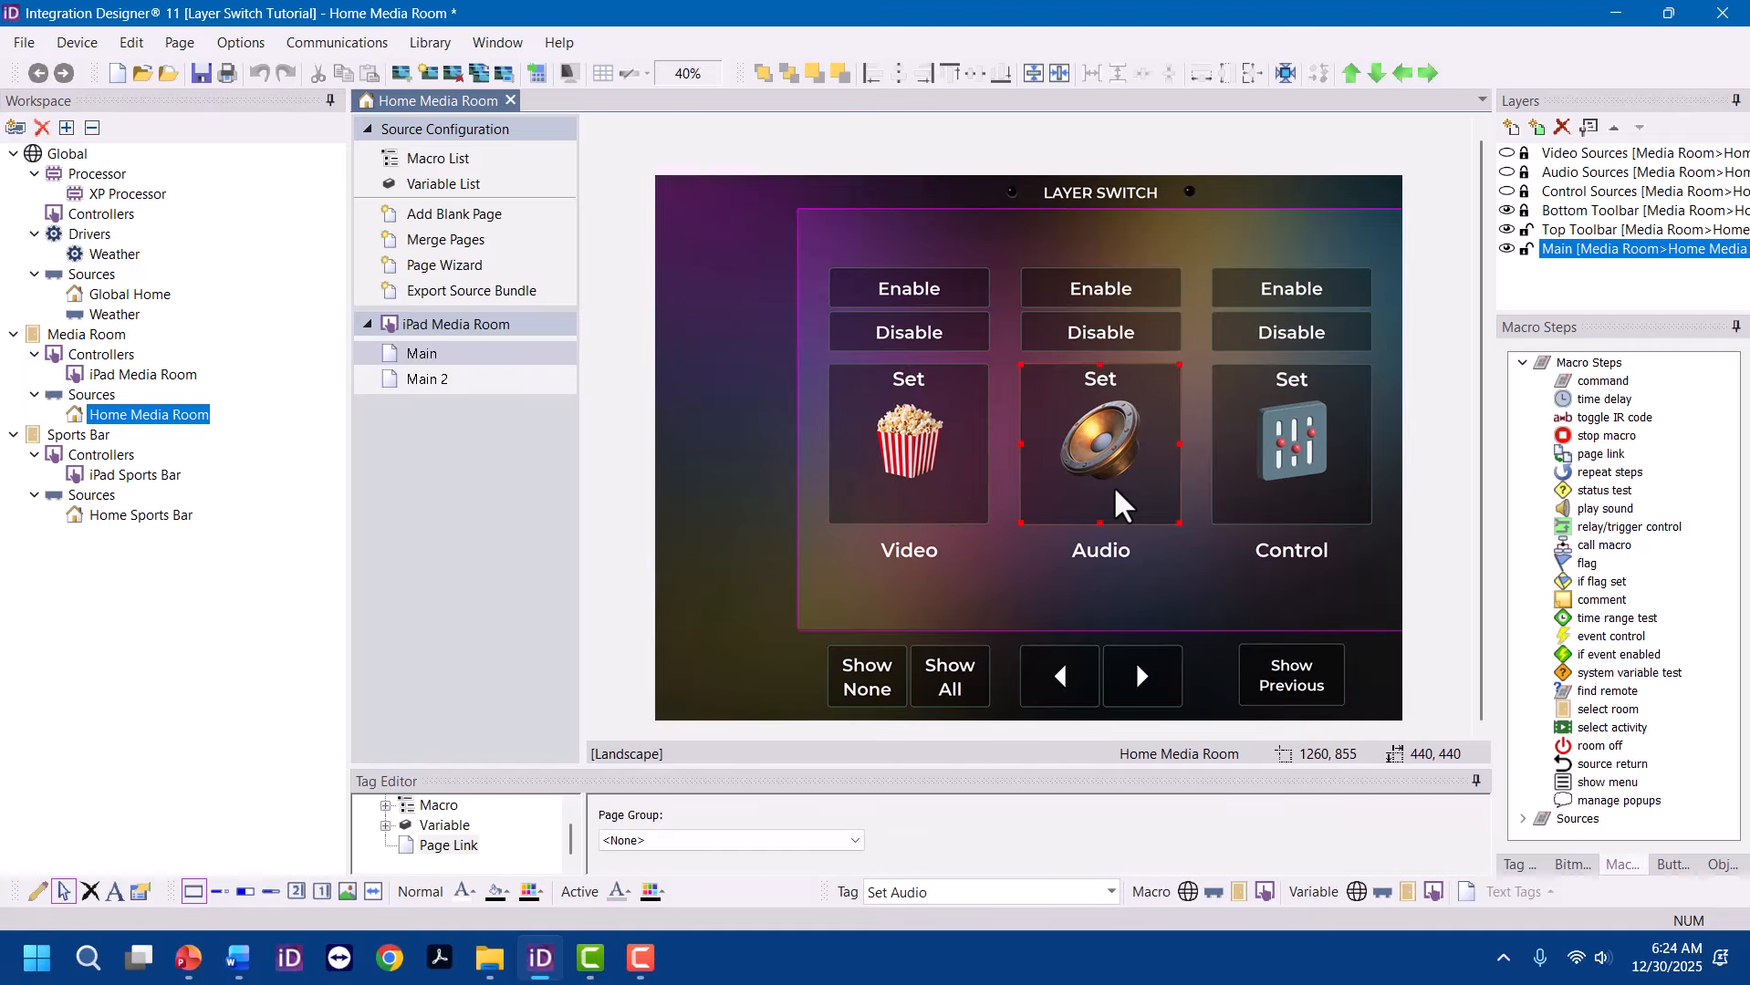
pyautogui.click(1290, 488)
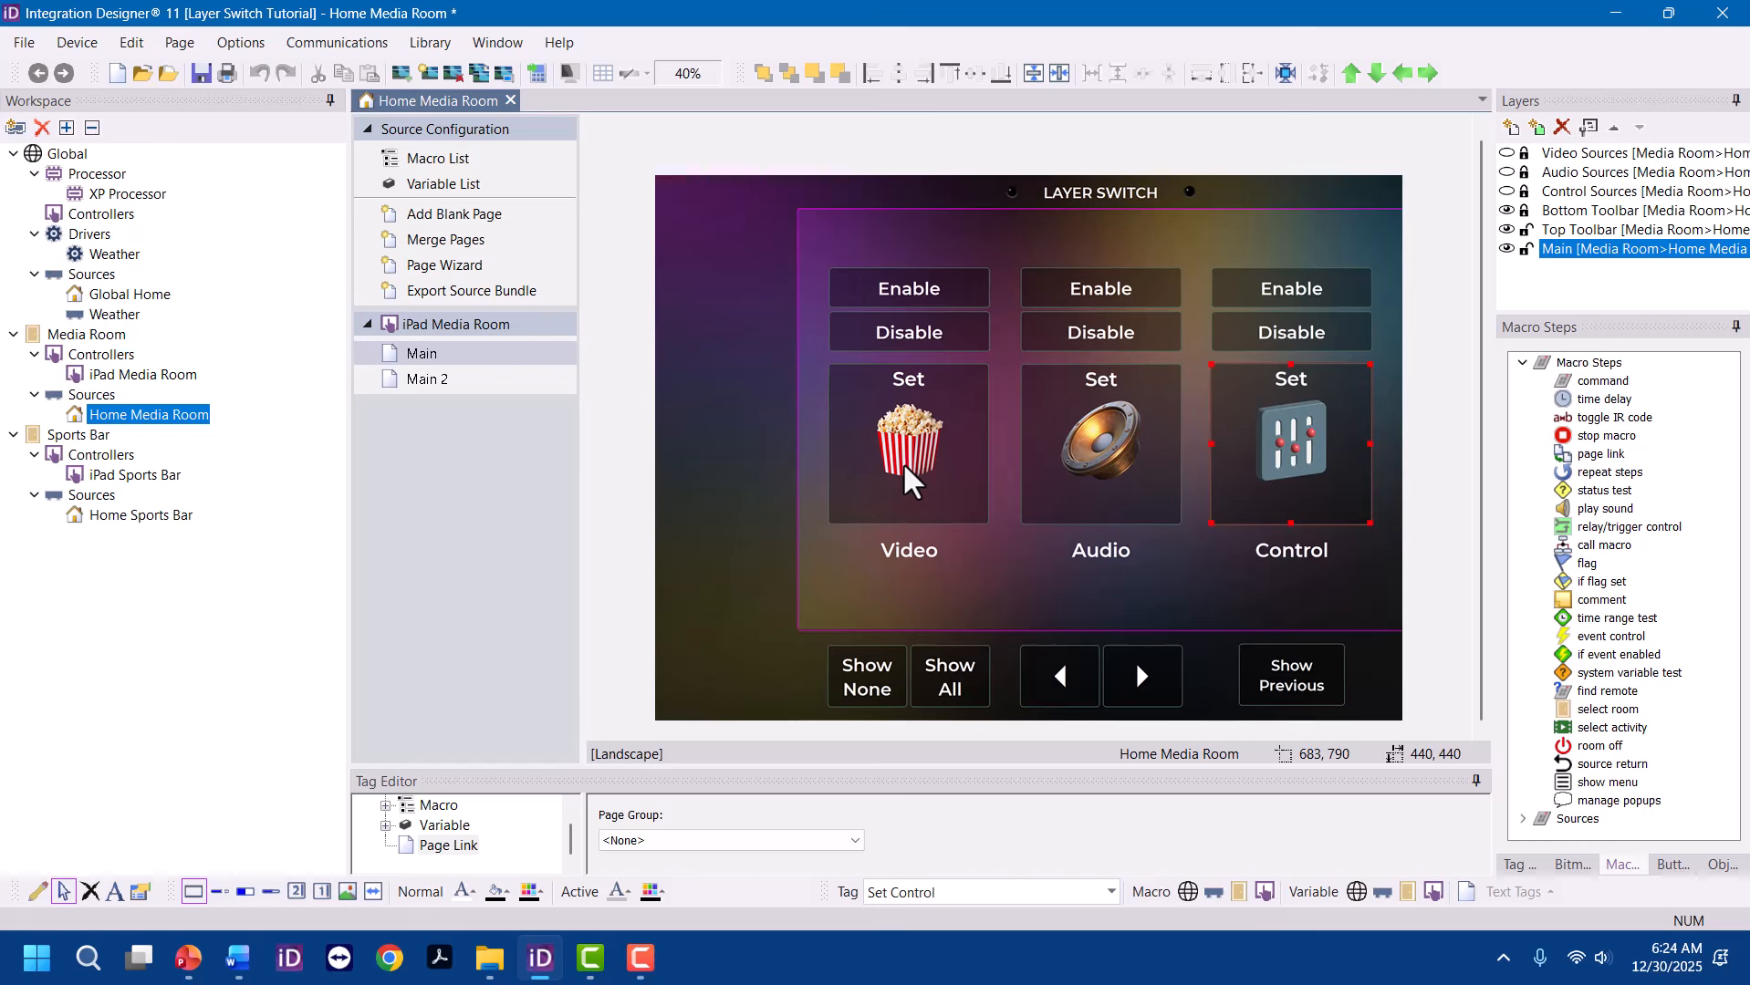
pyautogui.click(1132, 474)
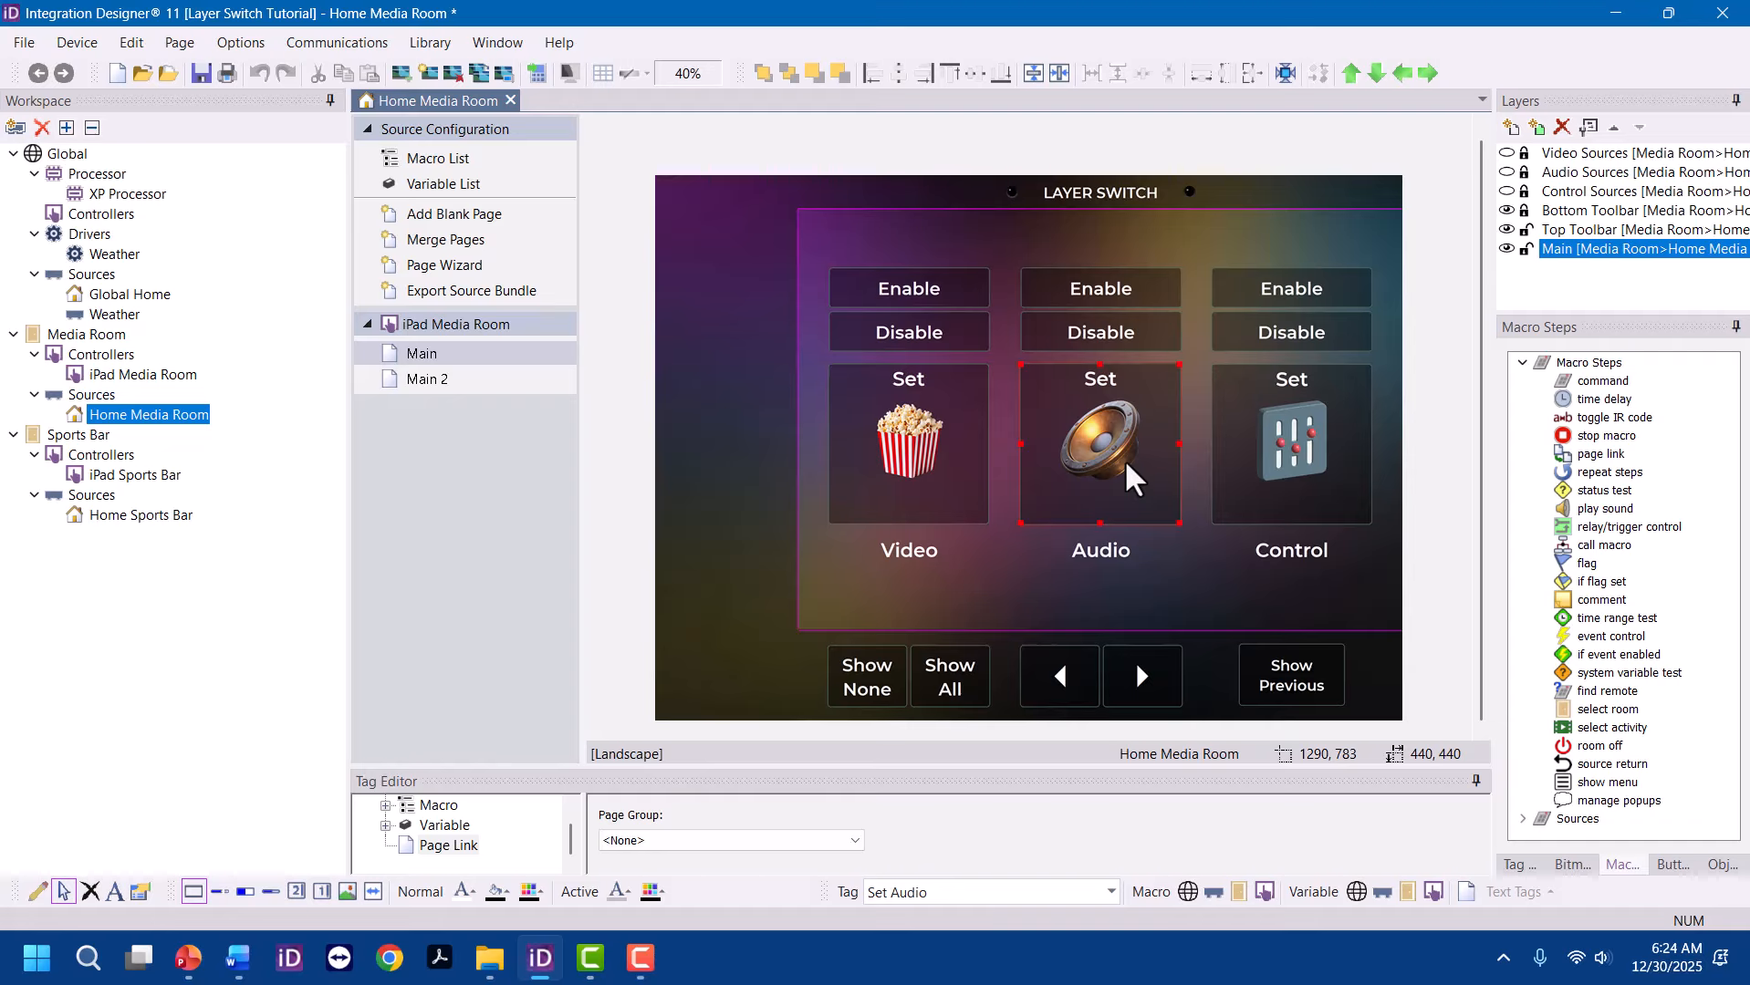
pyautogui.click(1310, 459)
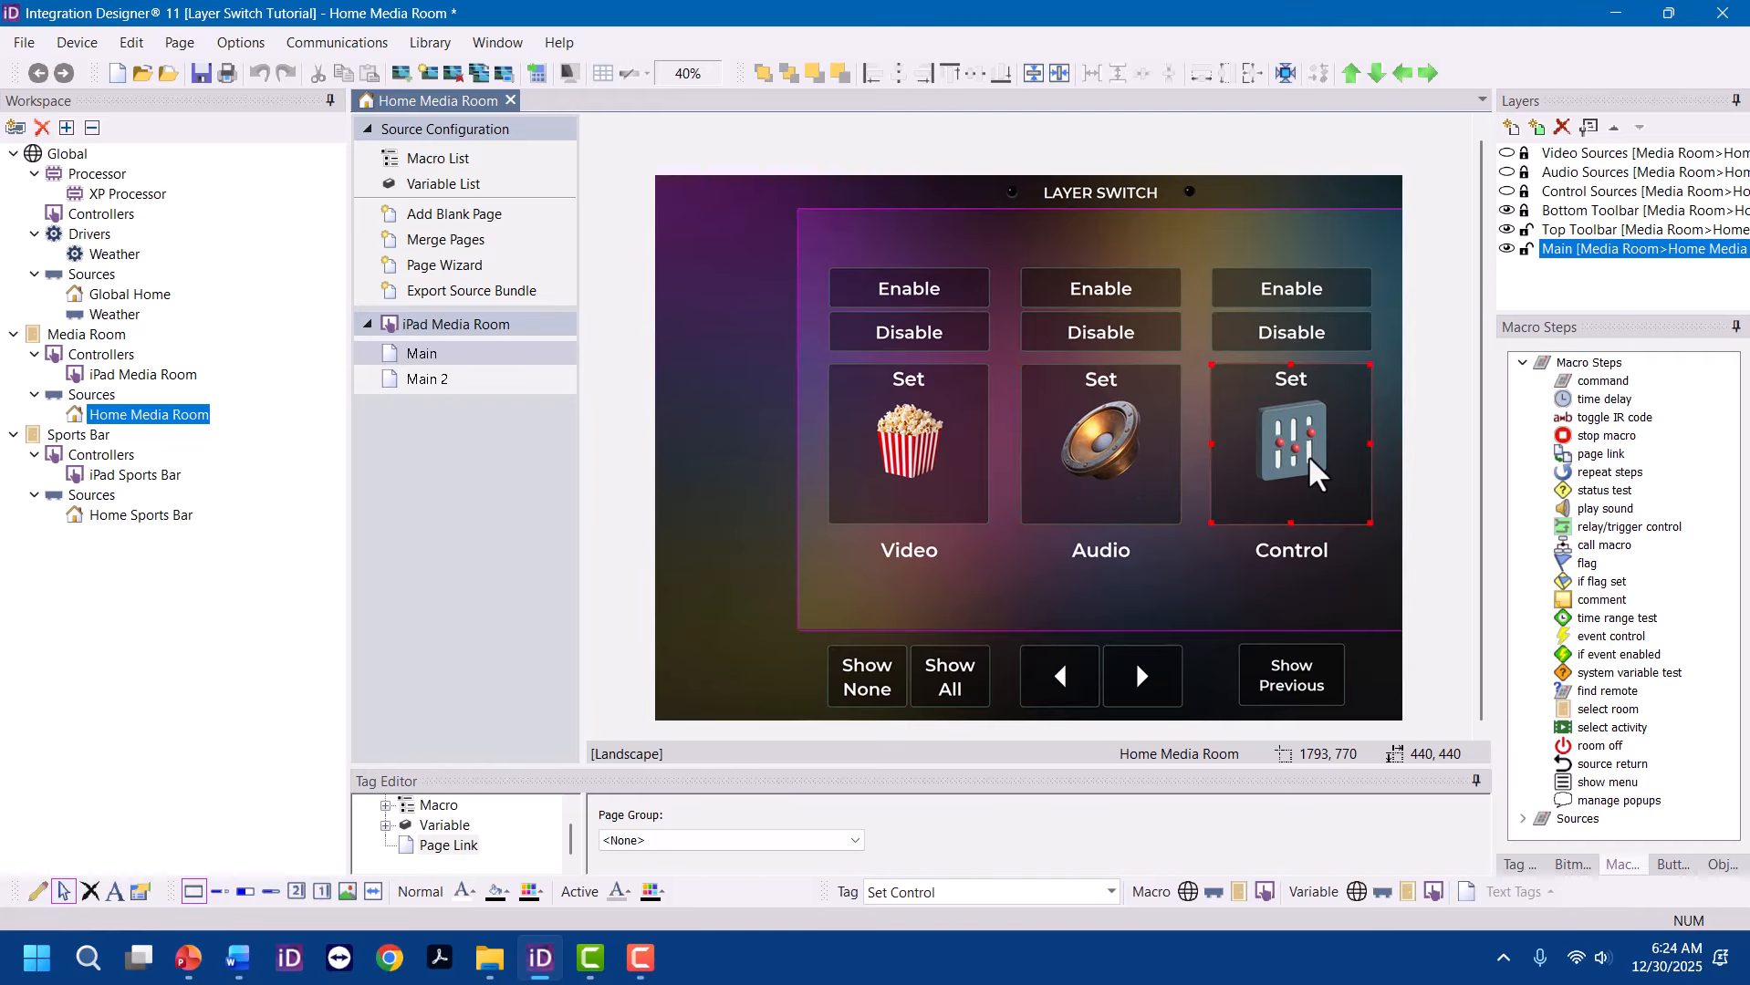
# Preview the Video Sources, Audio Sources and Control Sources layers one at a time, leaving Control Sources shown, and inspect the Set Control button
pyautogui.click(1508, 154)
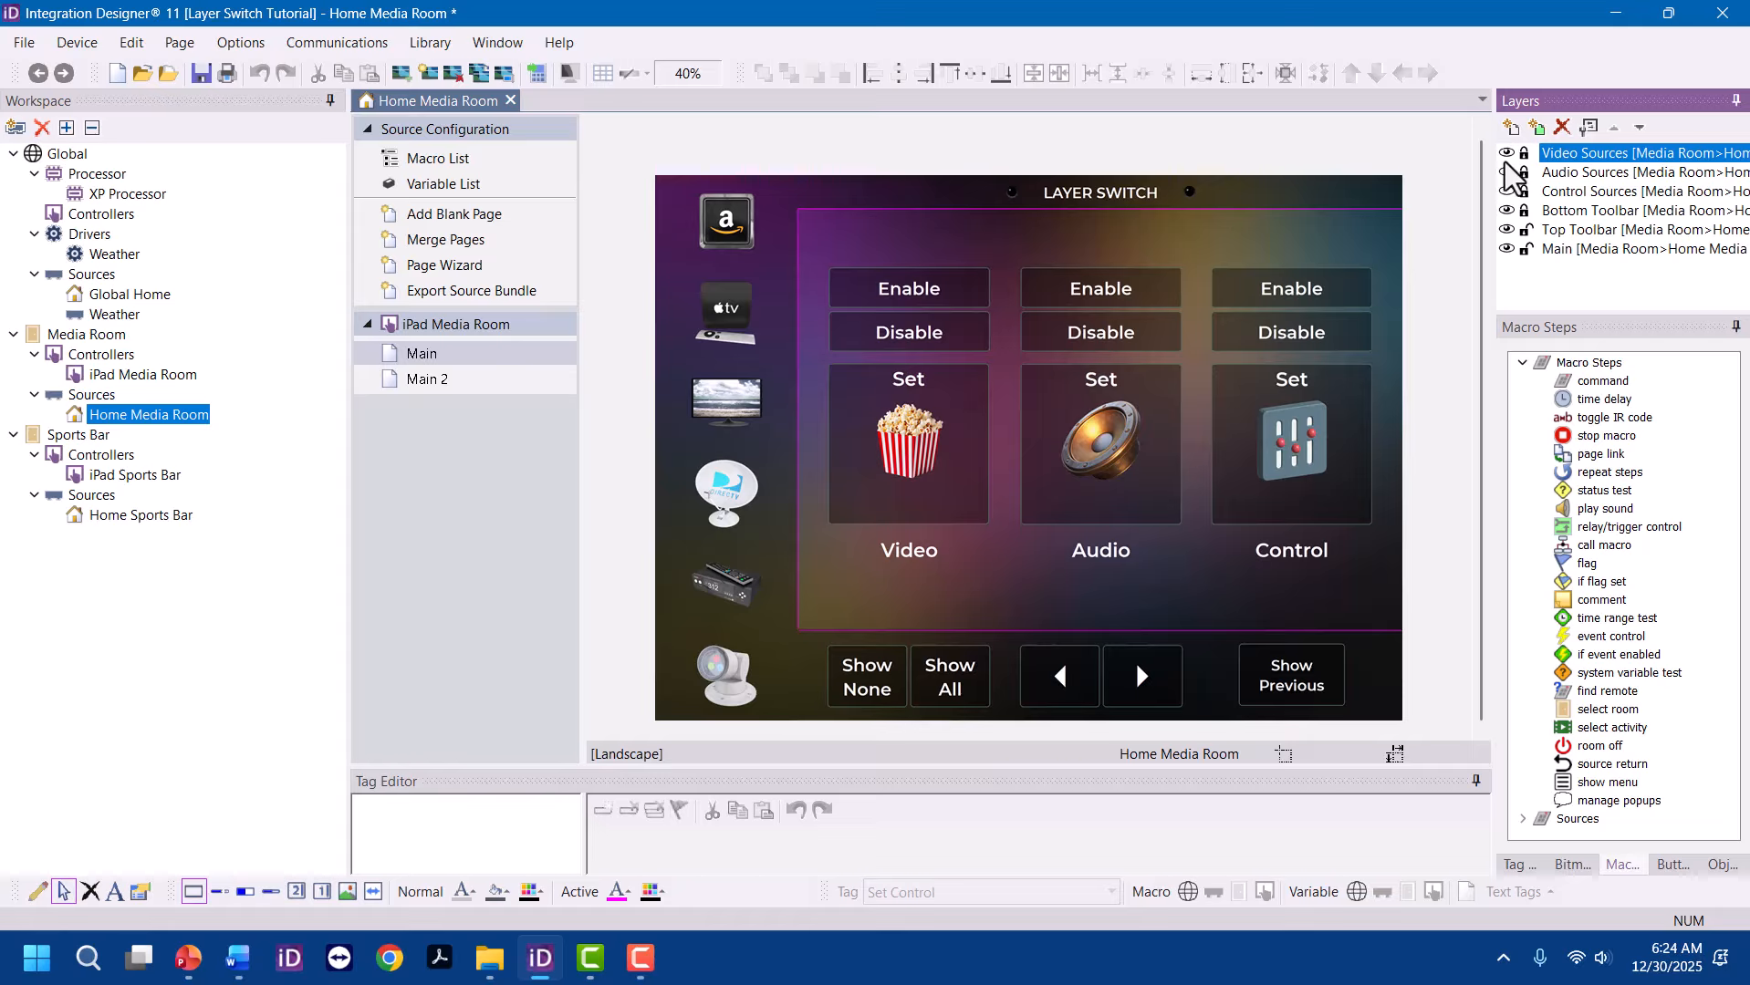
pyautogui.click(1507, 153)
pyautogui.click(1508, 173)
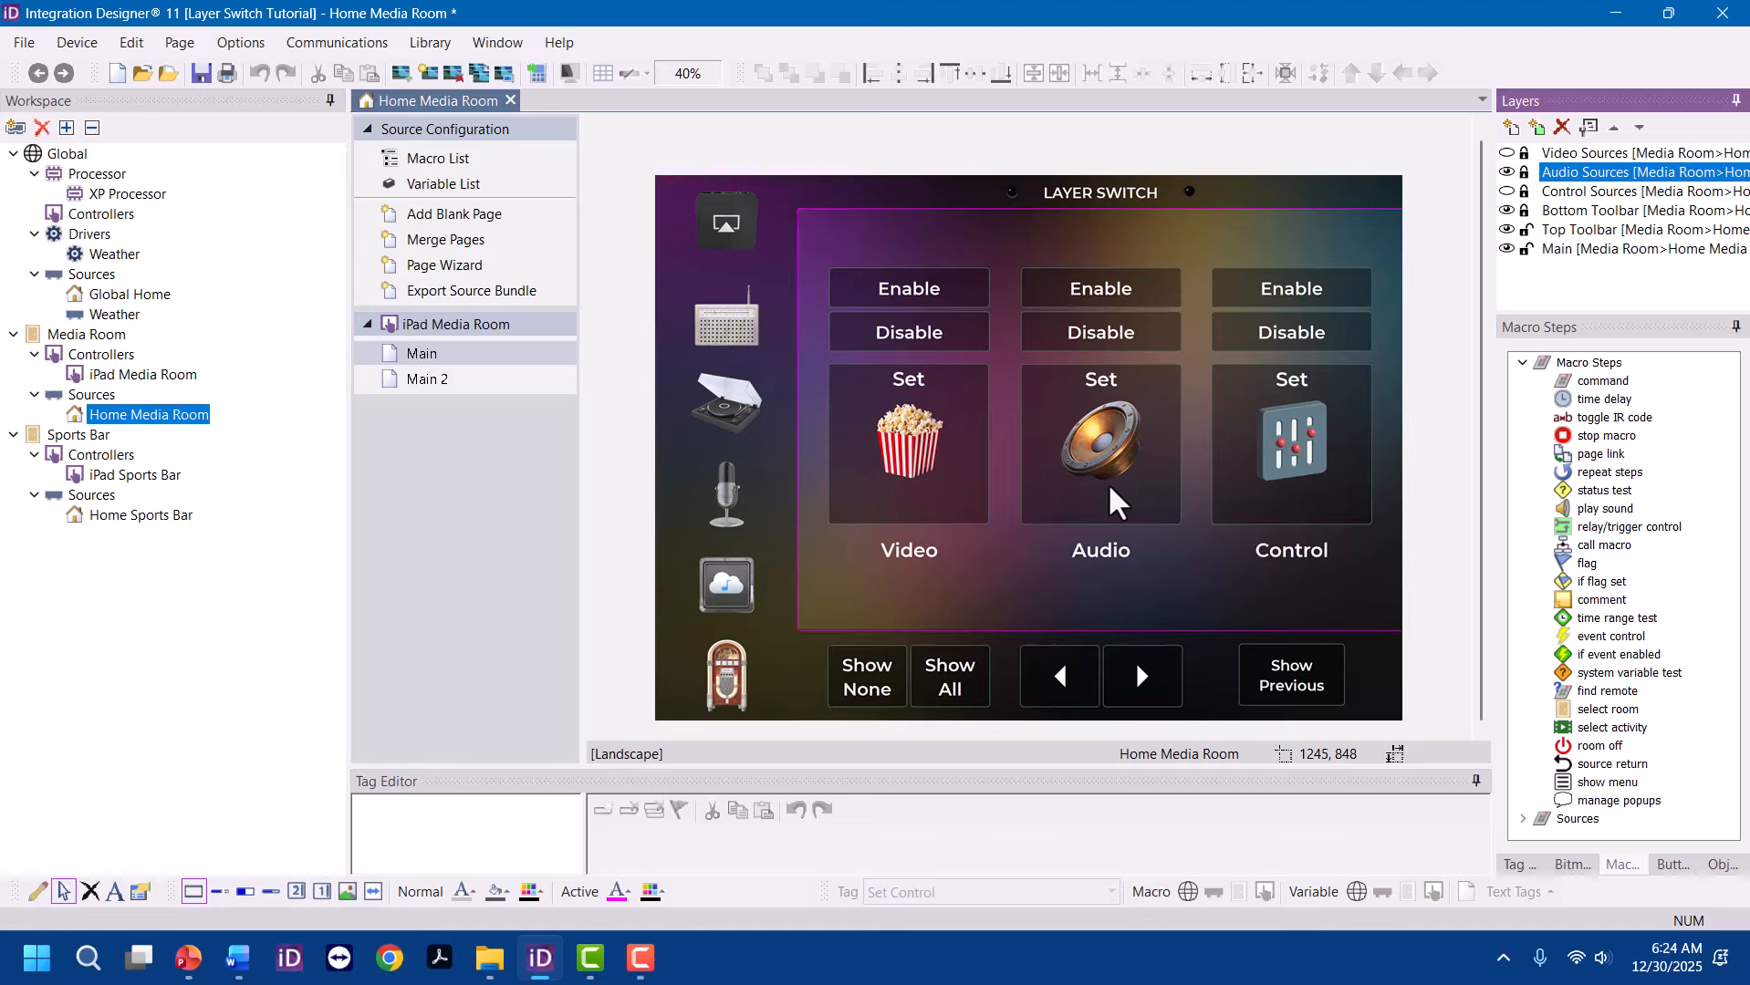
pyautogui.click(1508, 173)
pyautogui.click(1507, 191)
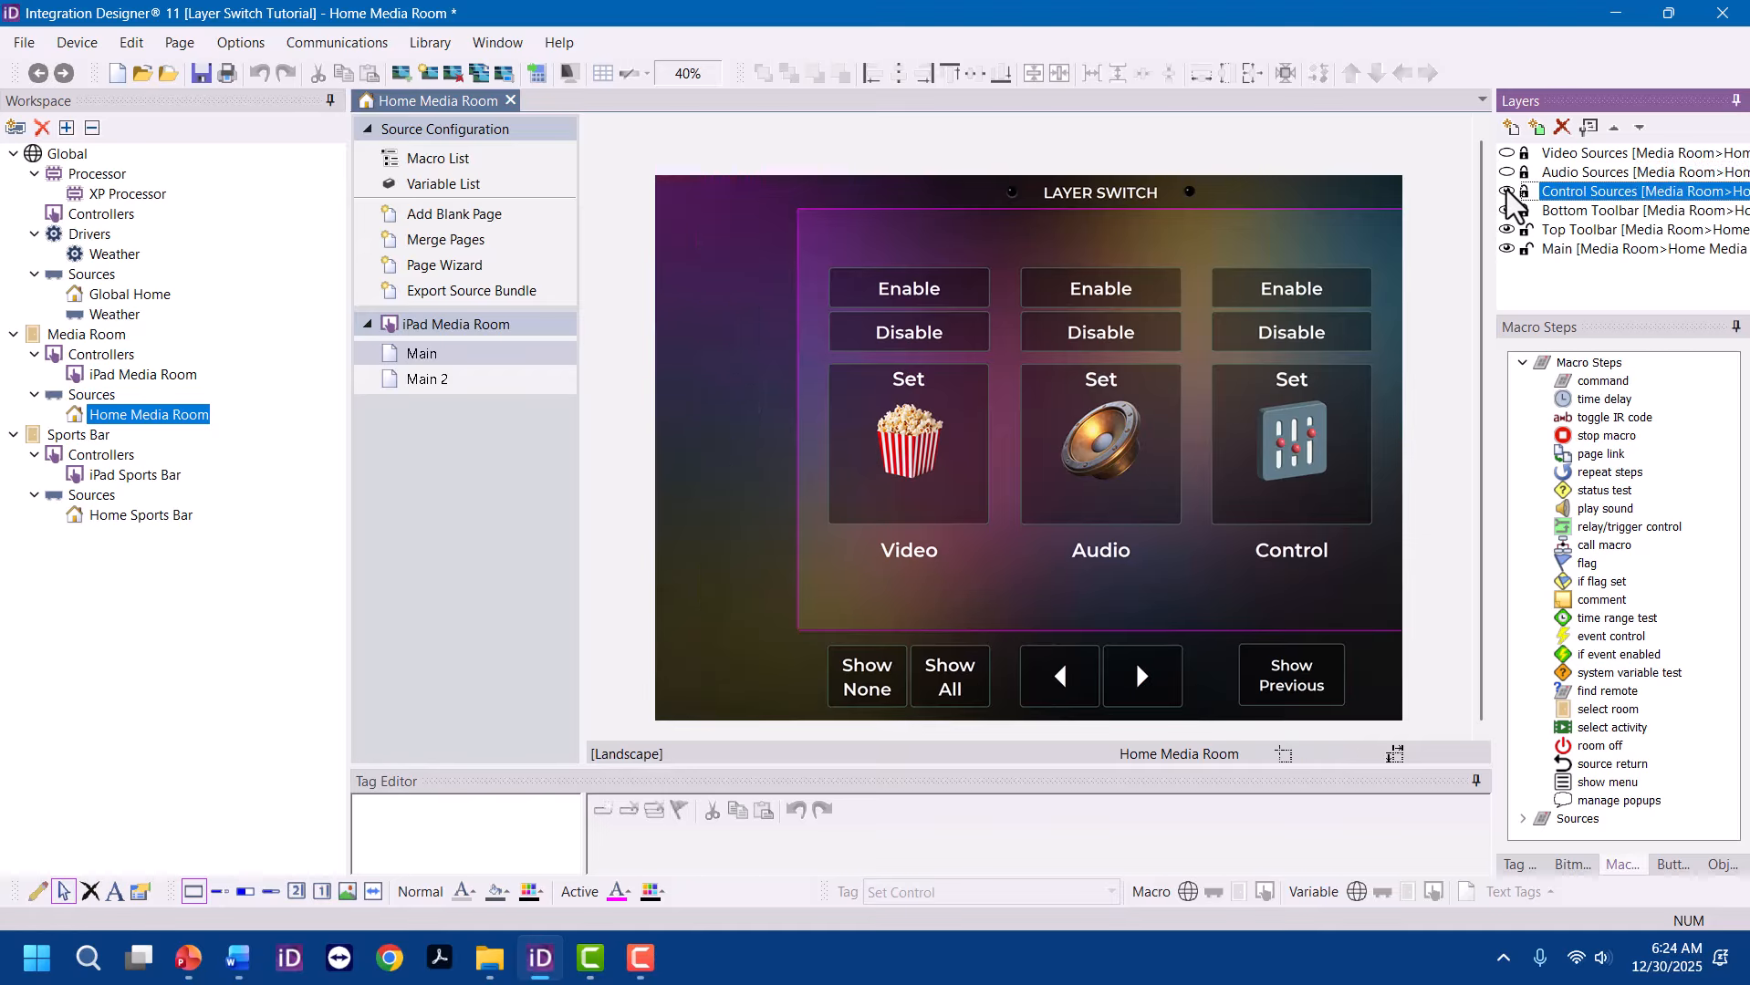
pyautogui.click(1311, 519)
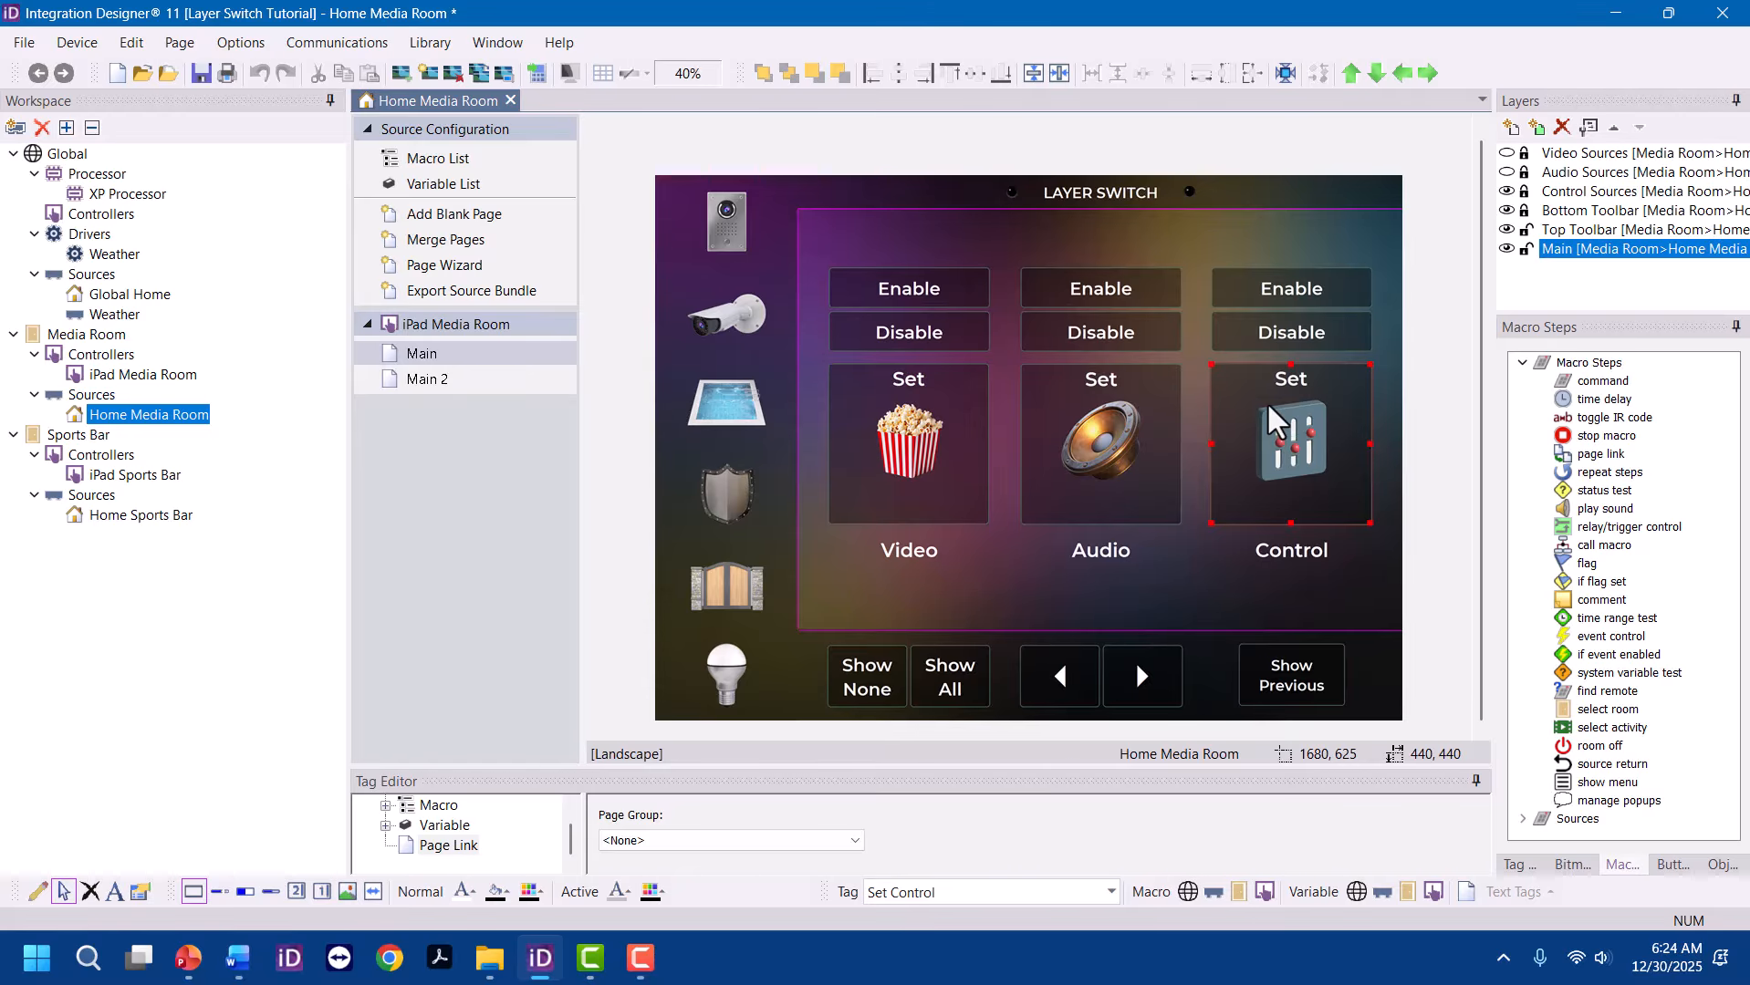
# Add the Layer Switch v2.x driver from the USER library to the Global room for all controllers, with the source name Layer Switch
pyautogui.click(14, 128)
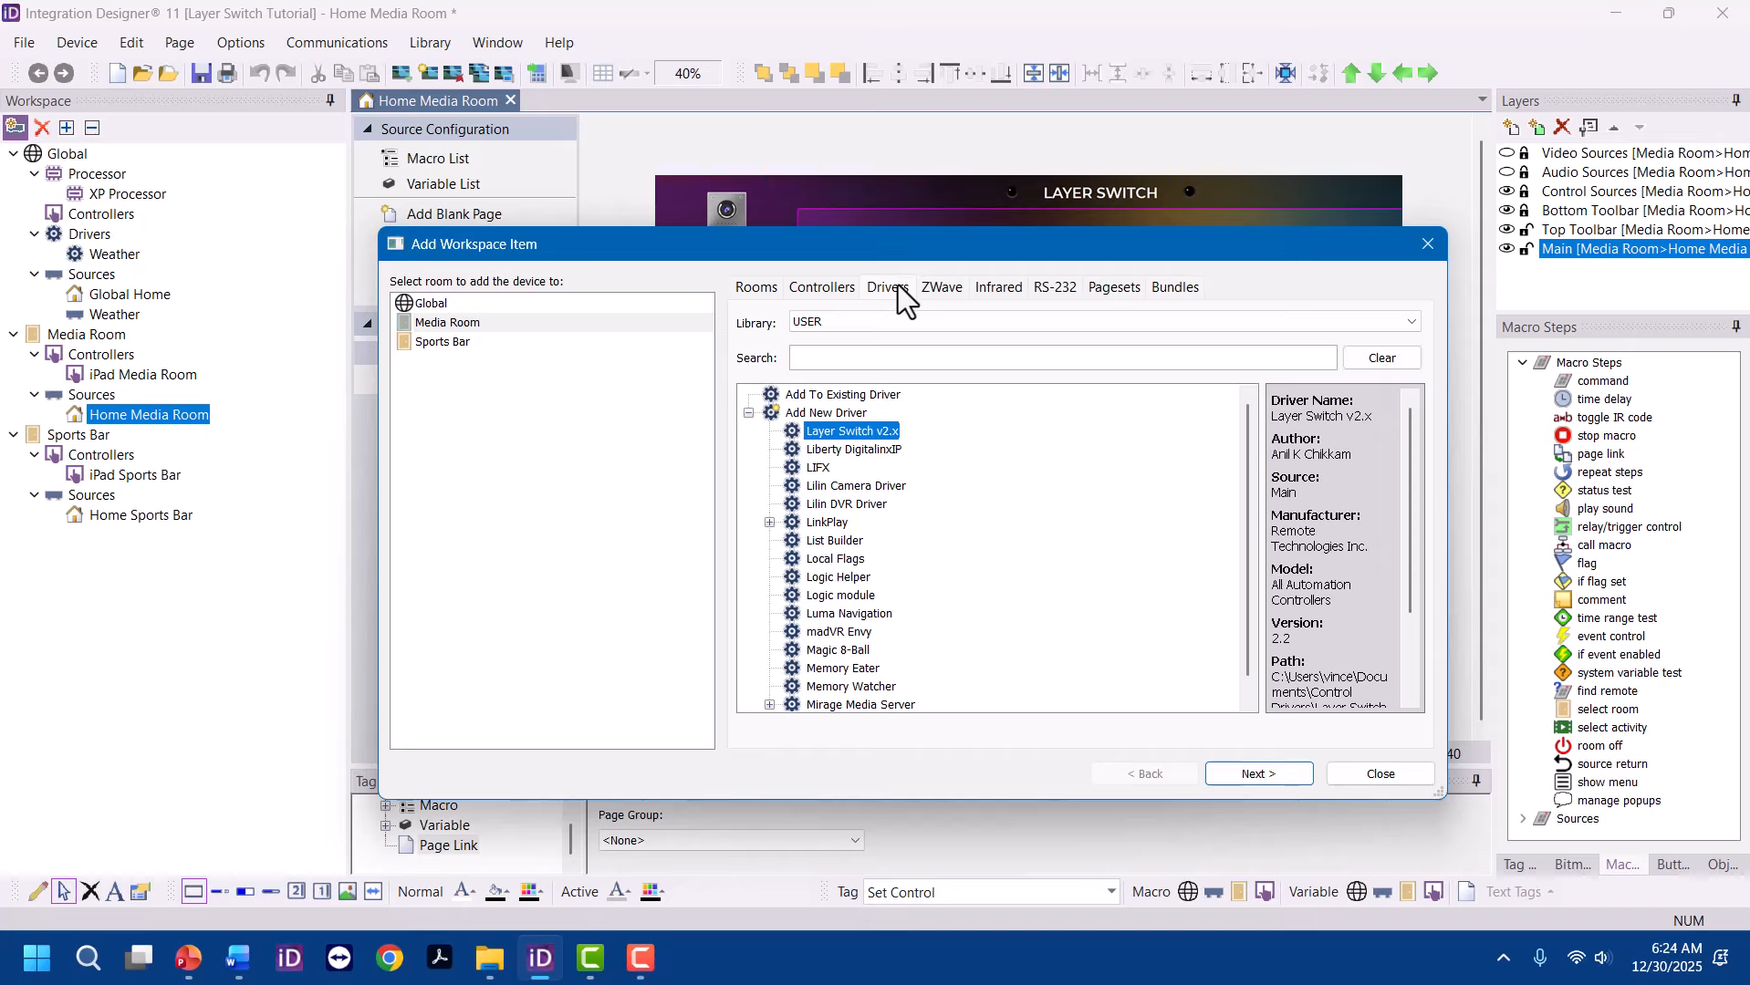
pyautogui.click(861, 319)
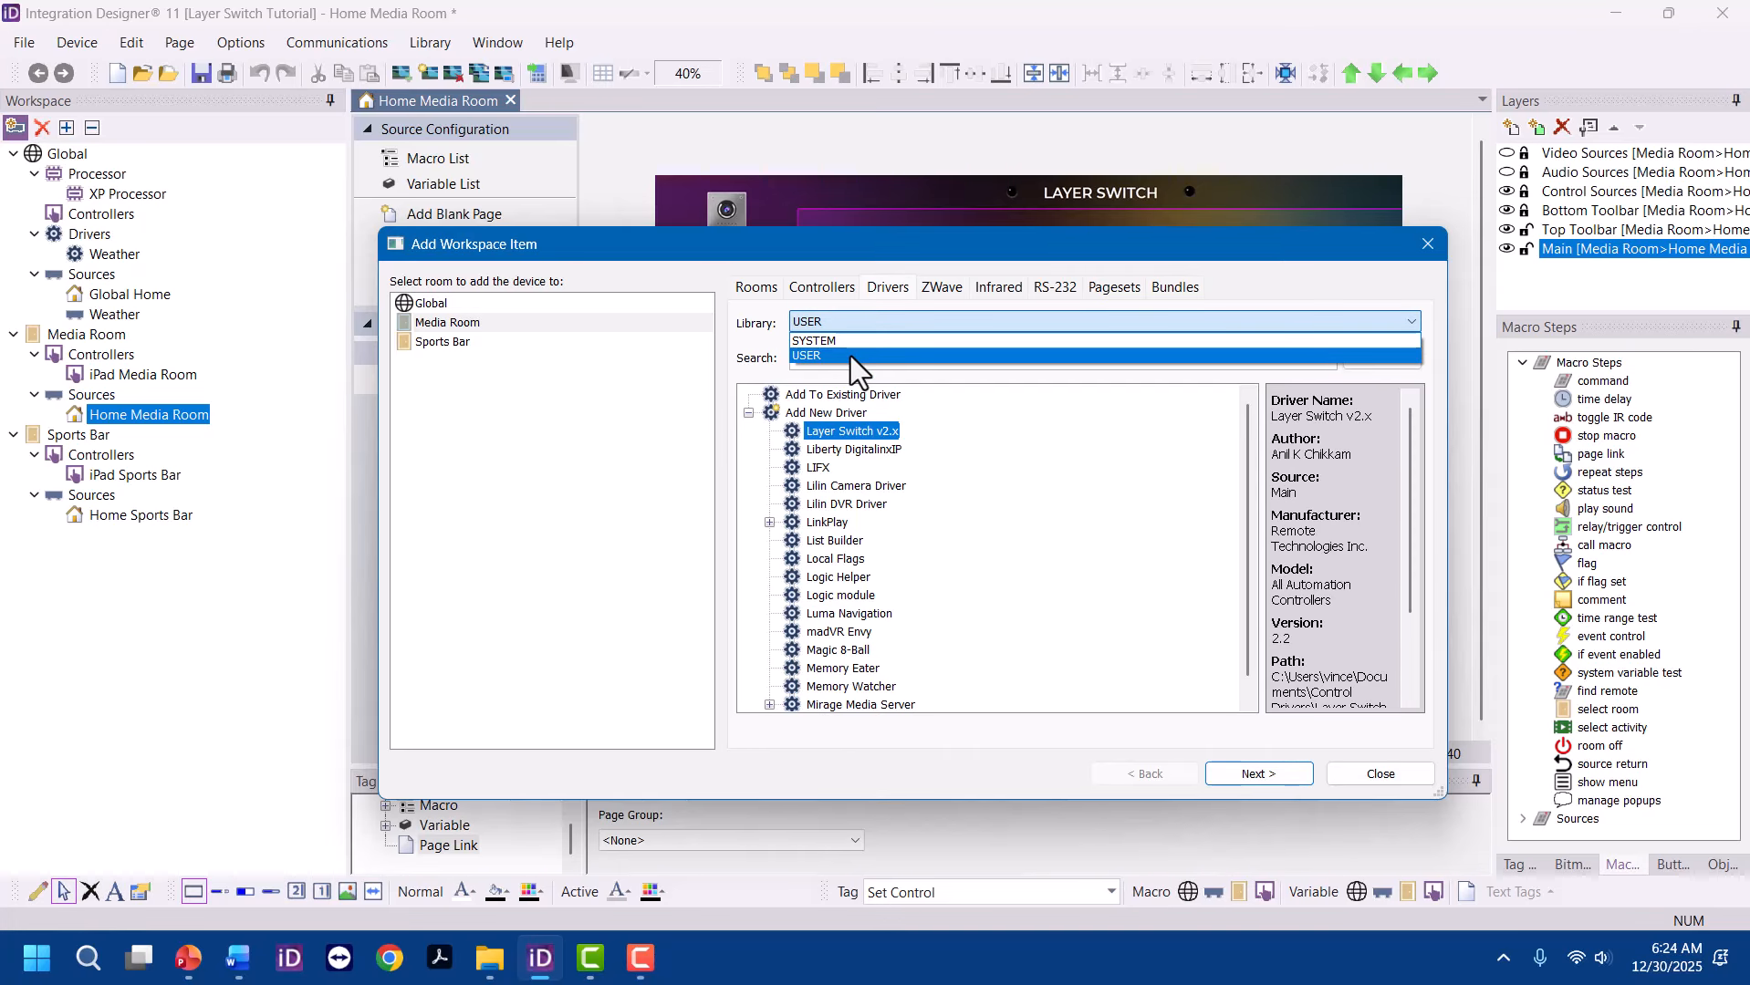
pyautogui.click(850, 356)
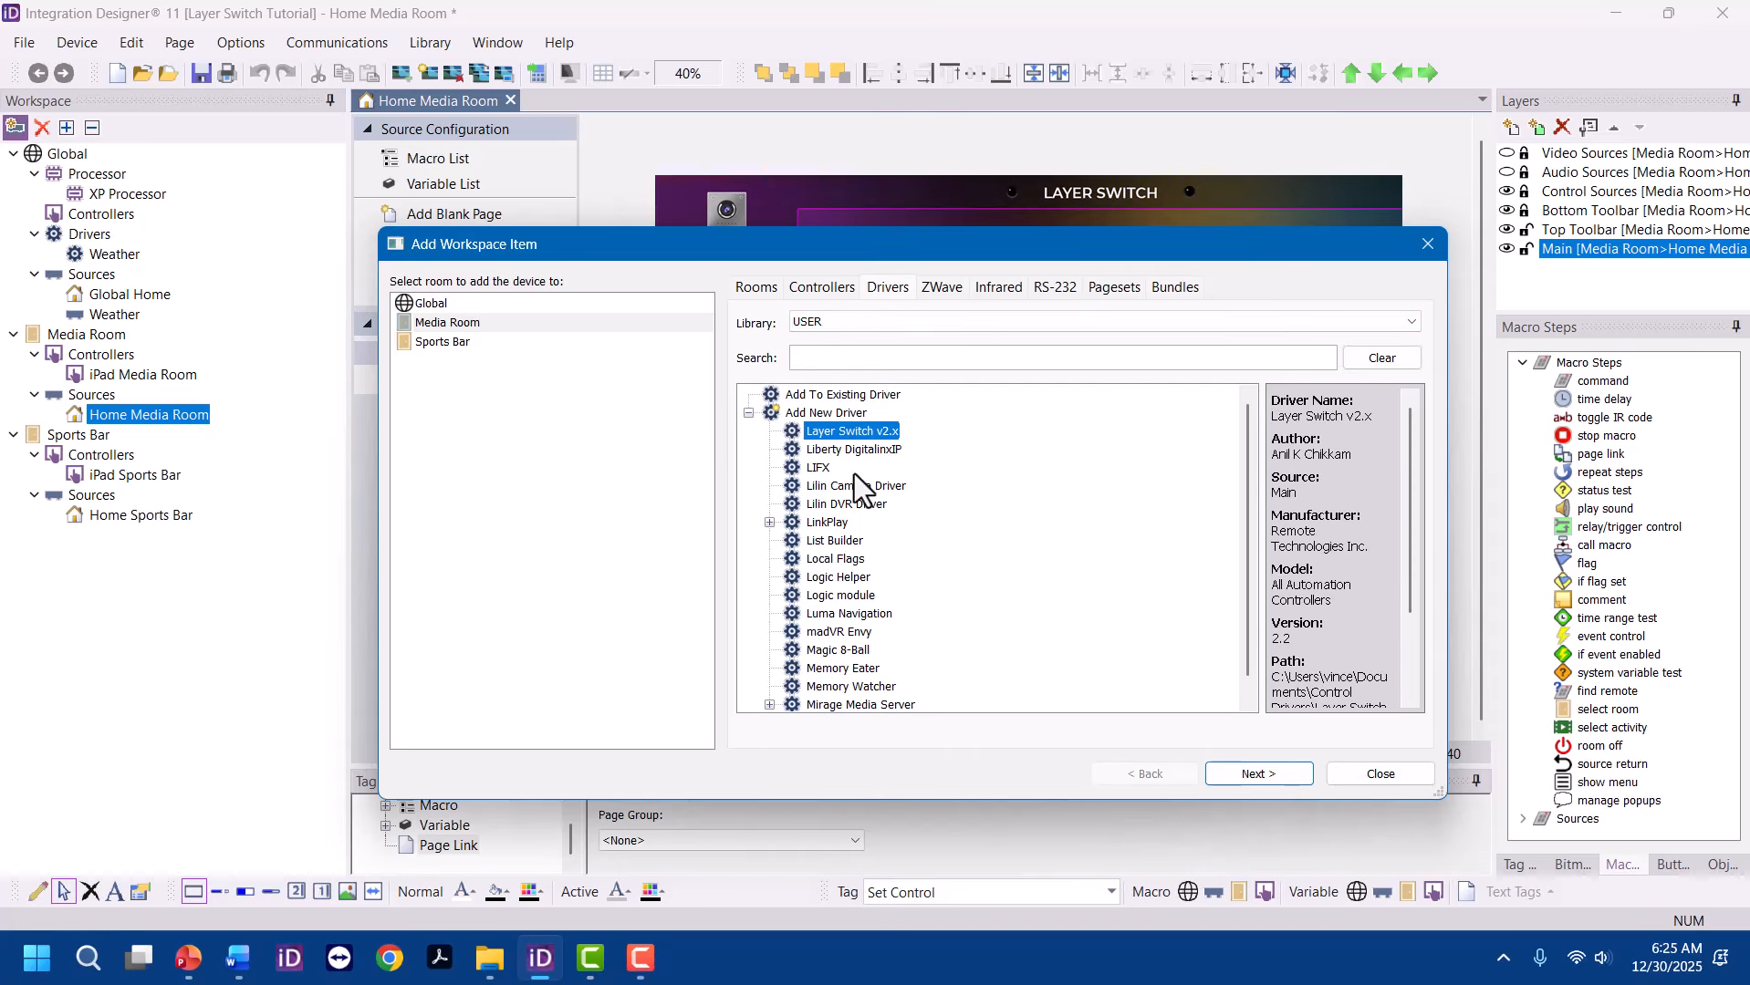
pyautogui.click(871, 435)
pyautogui.click(461, 308)
pyautogui.click(463, 308)
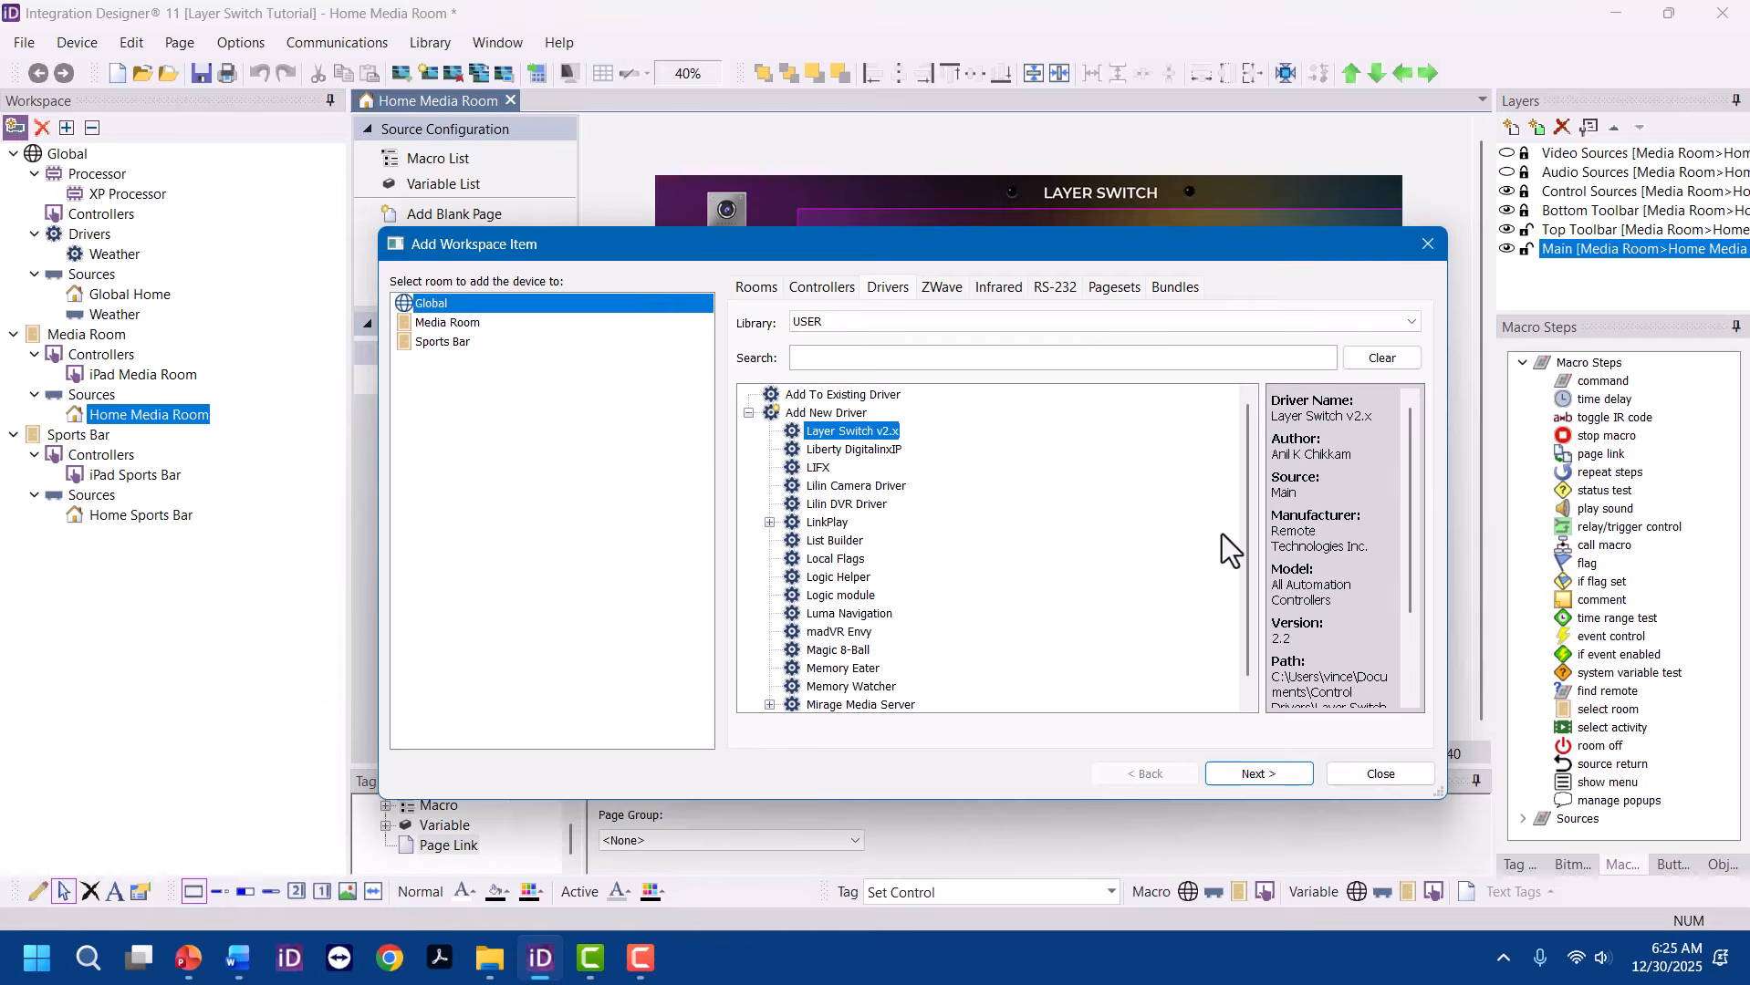
pyautogui.click(1247, 779)
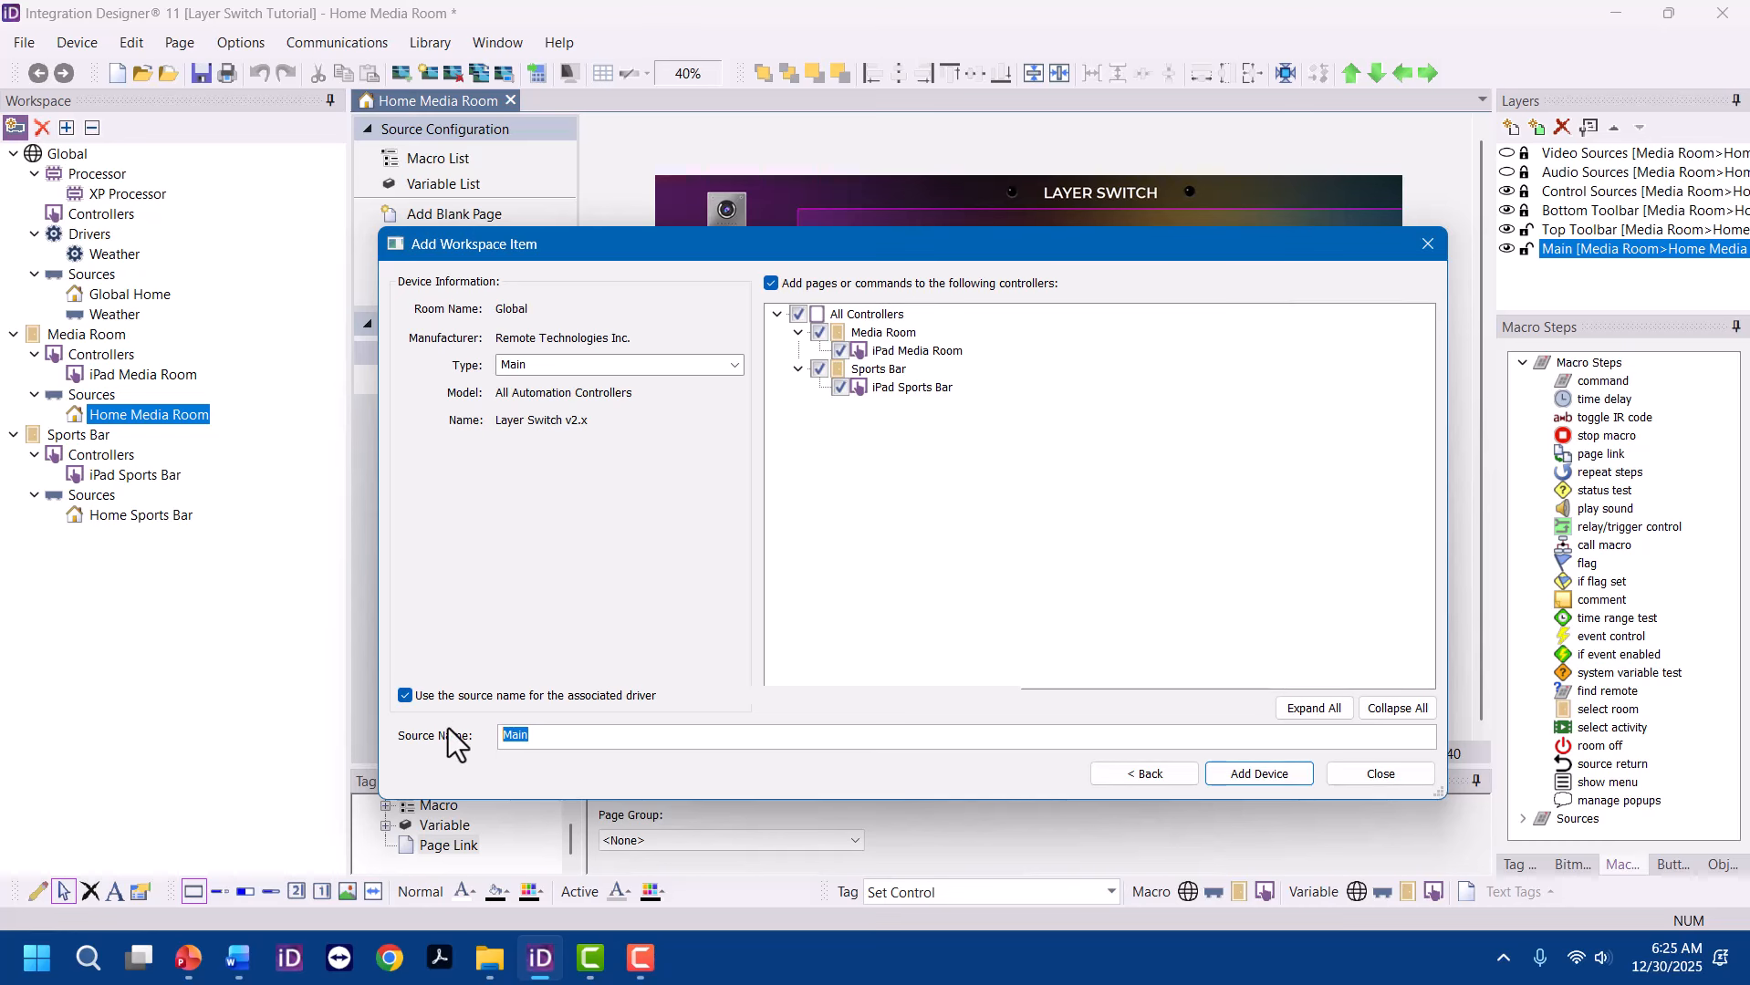
pyautogui.write('Layer Switch')
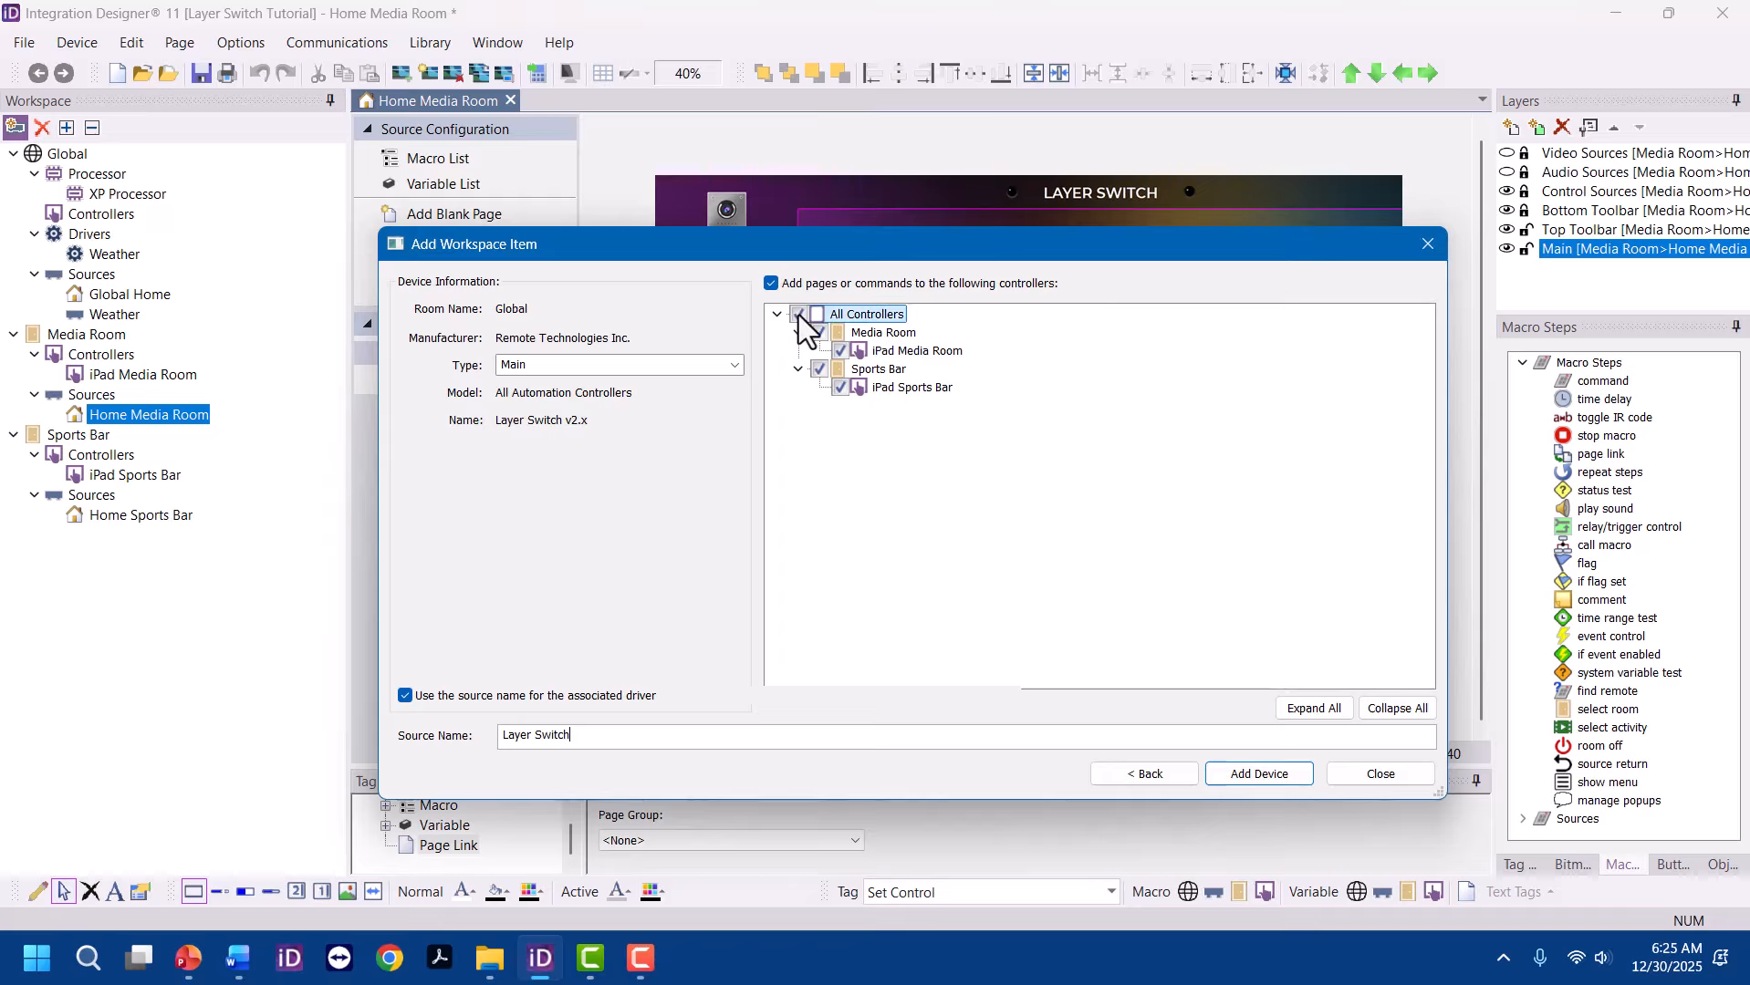
pyautogui.click(1279, 778)
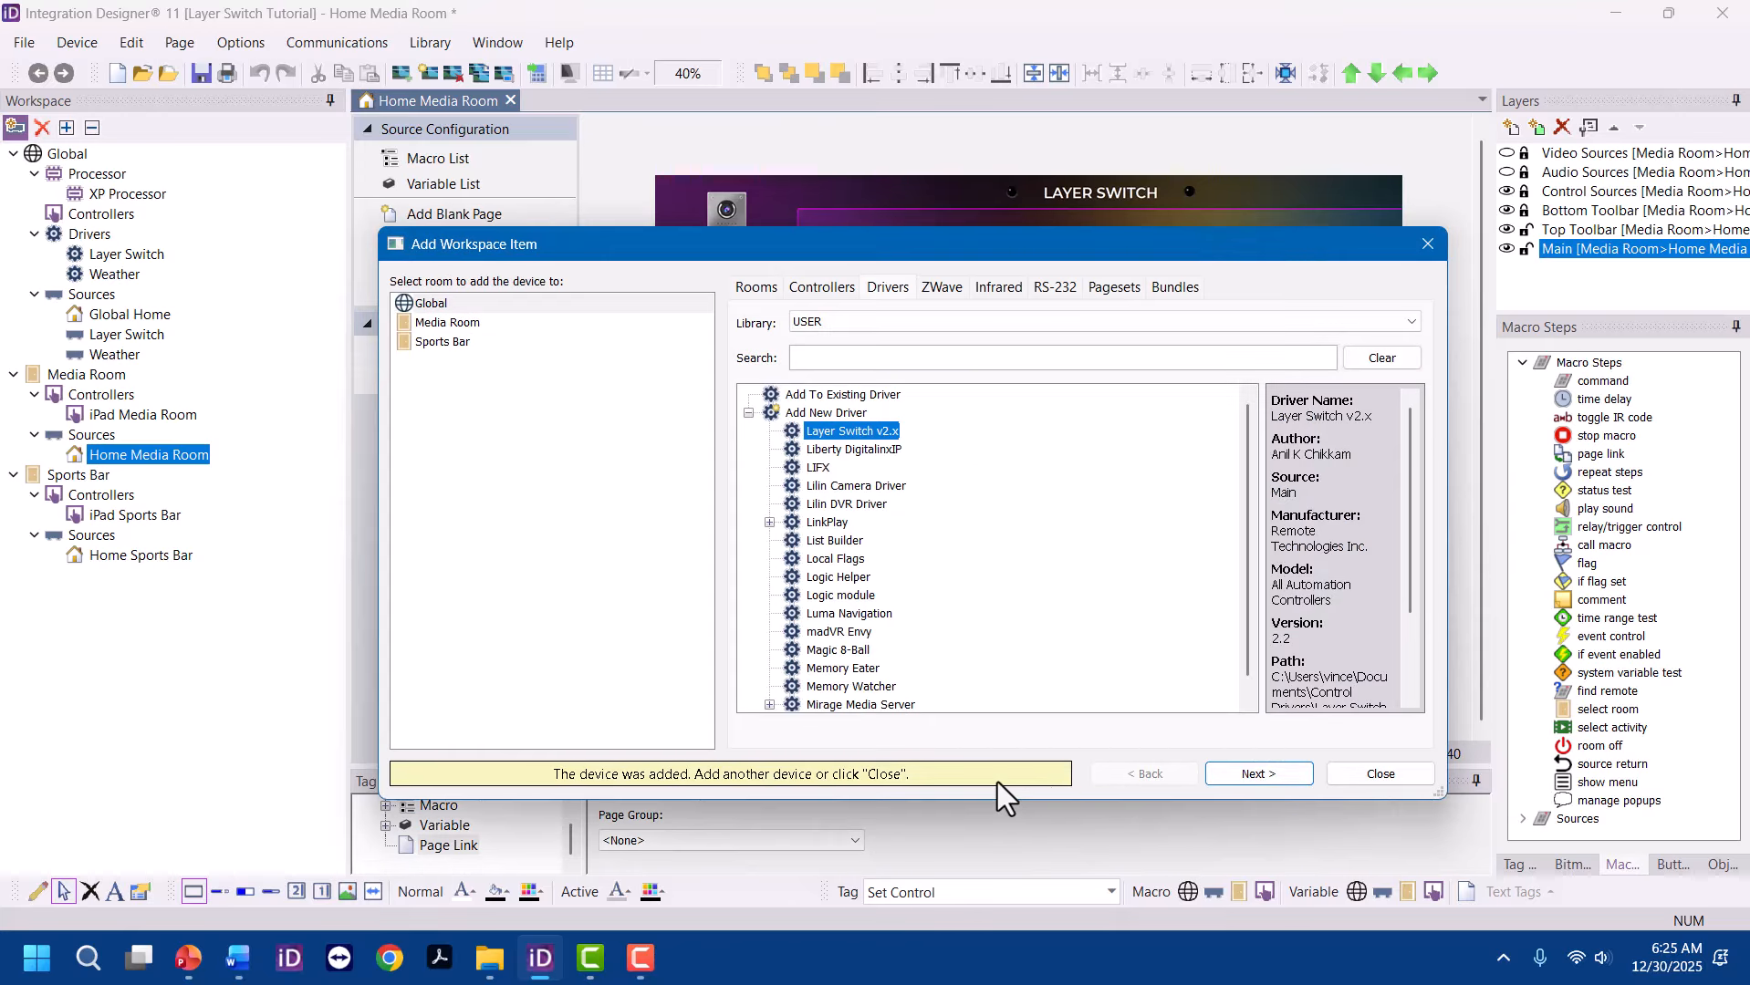
pyautogui.click(1389, 777)
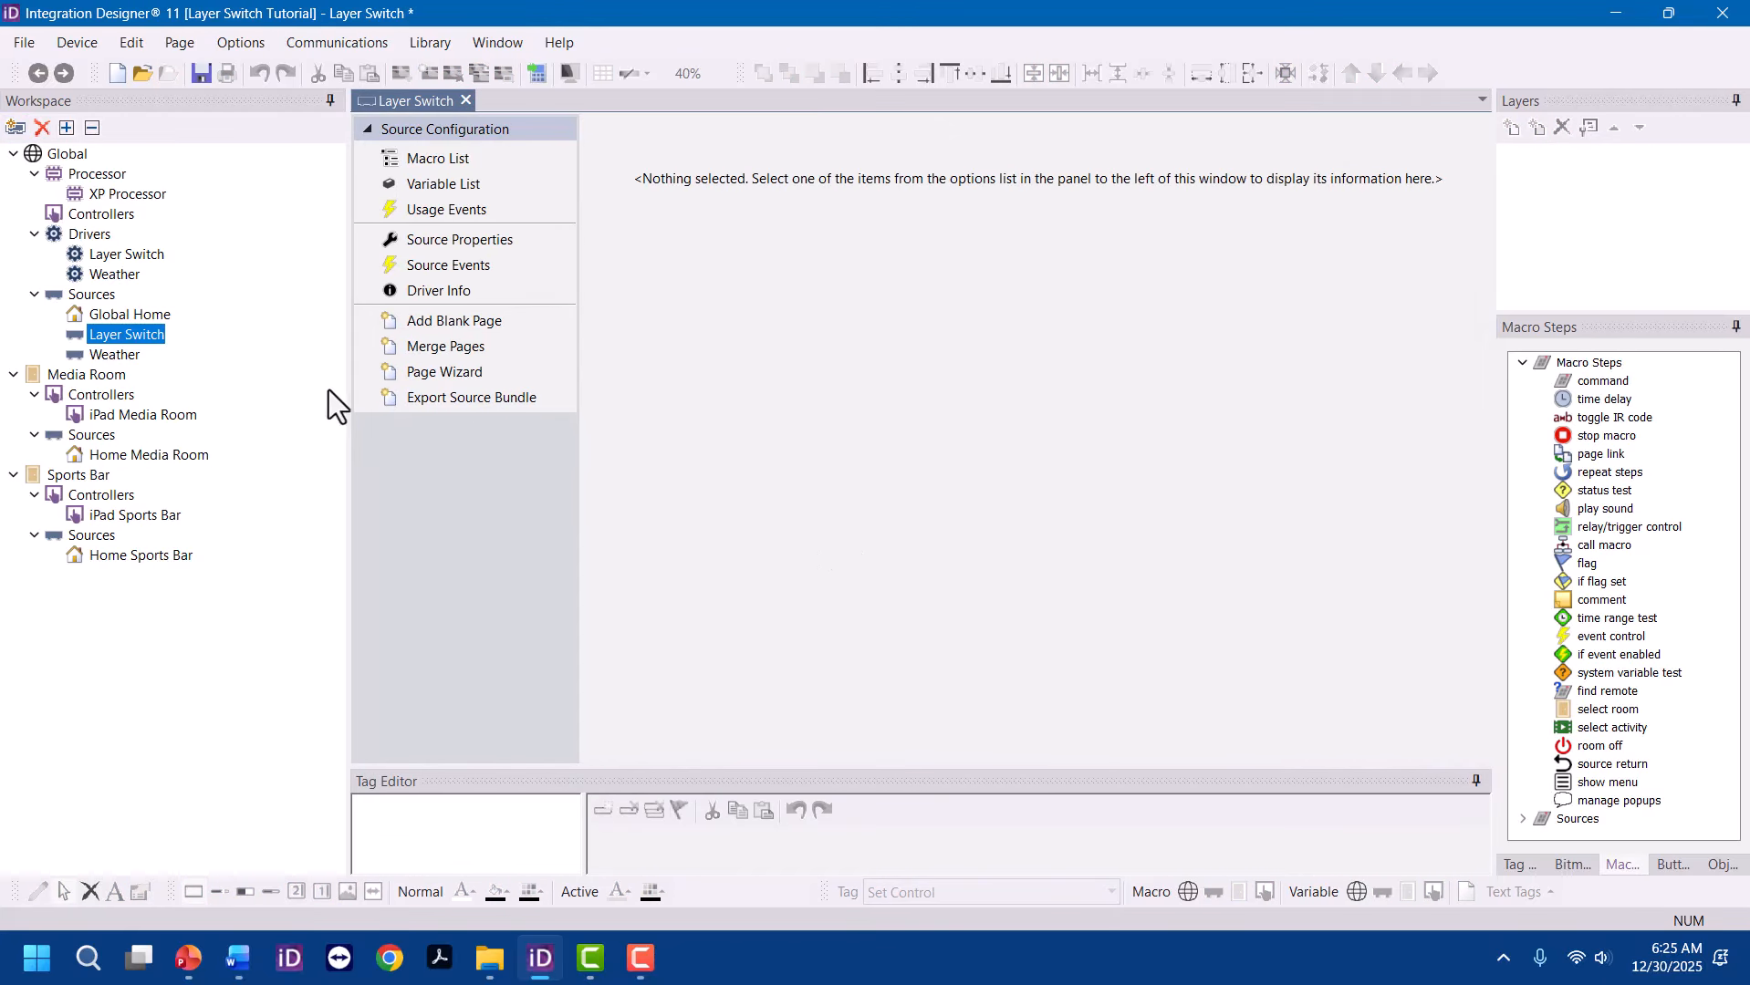
# In the Layer Switch driver properties, set the number of global layer groups to 1 and mark Global Layer Group 1 as Used
pyautogui.click(114, 254)
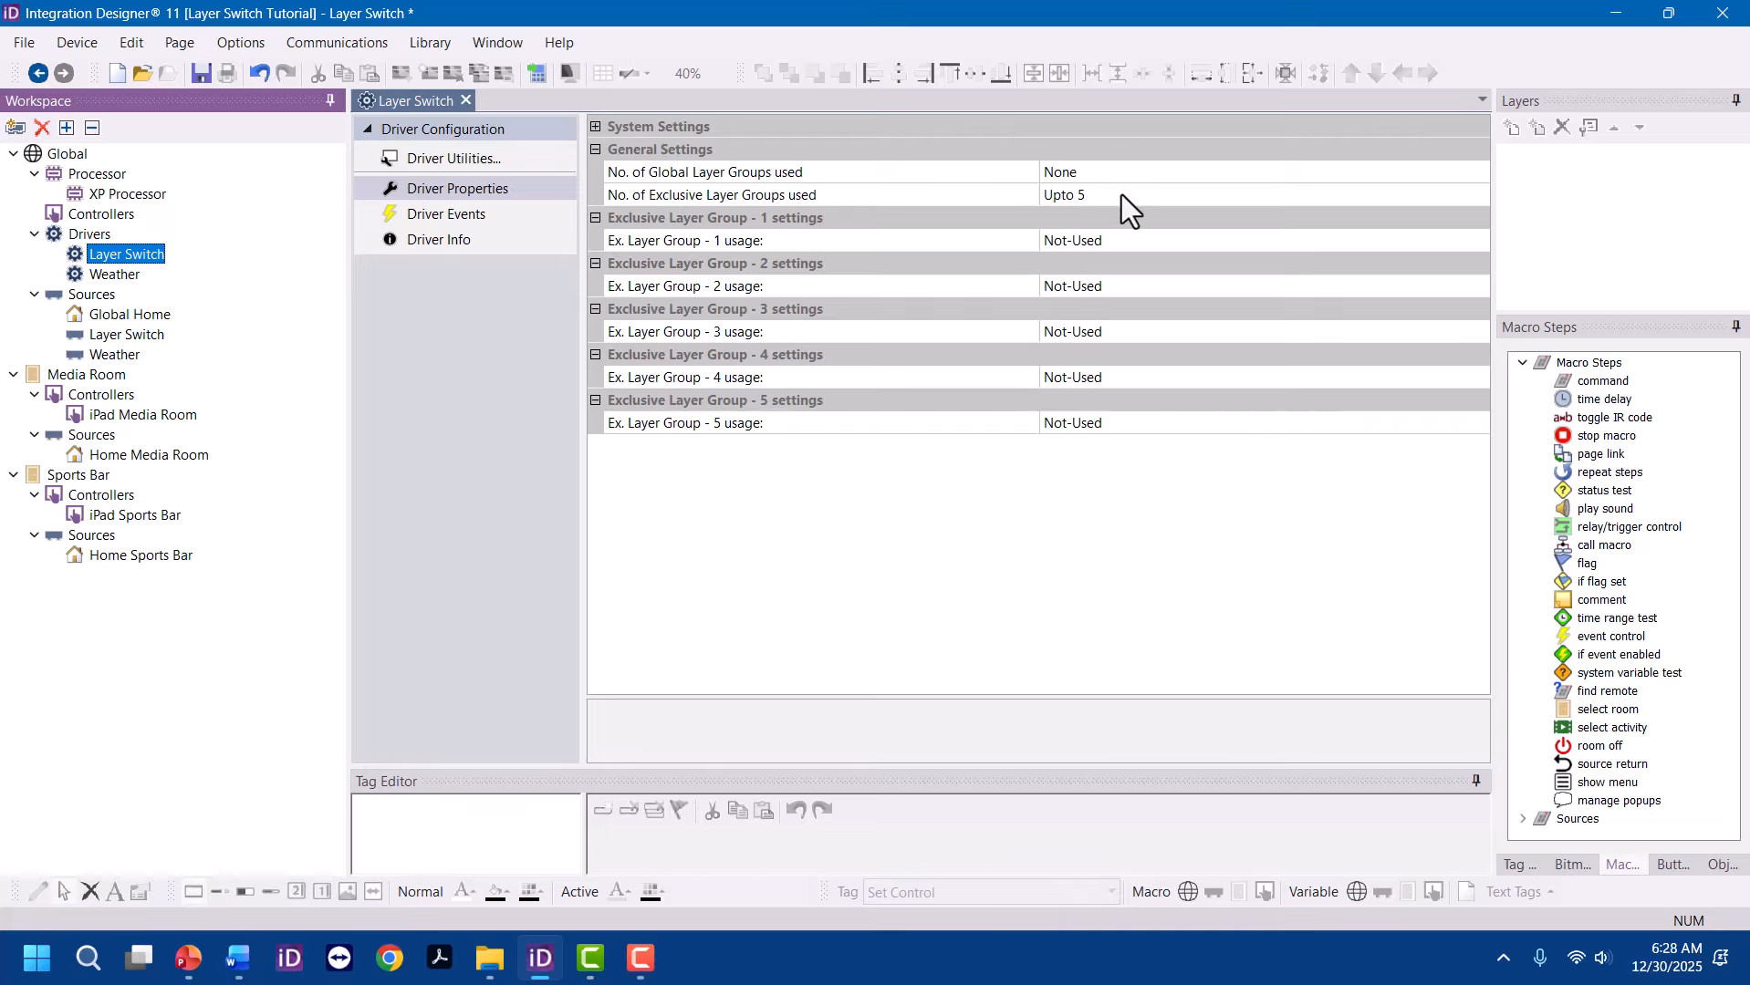
pyautogui.click(1147, 172)
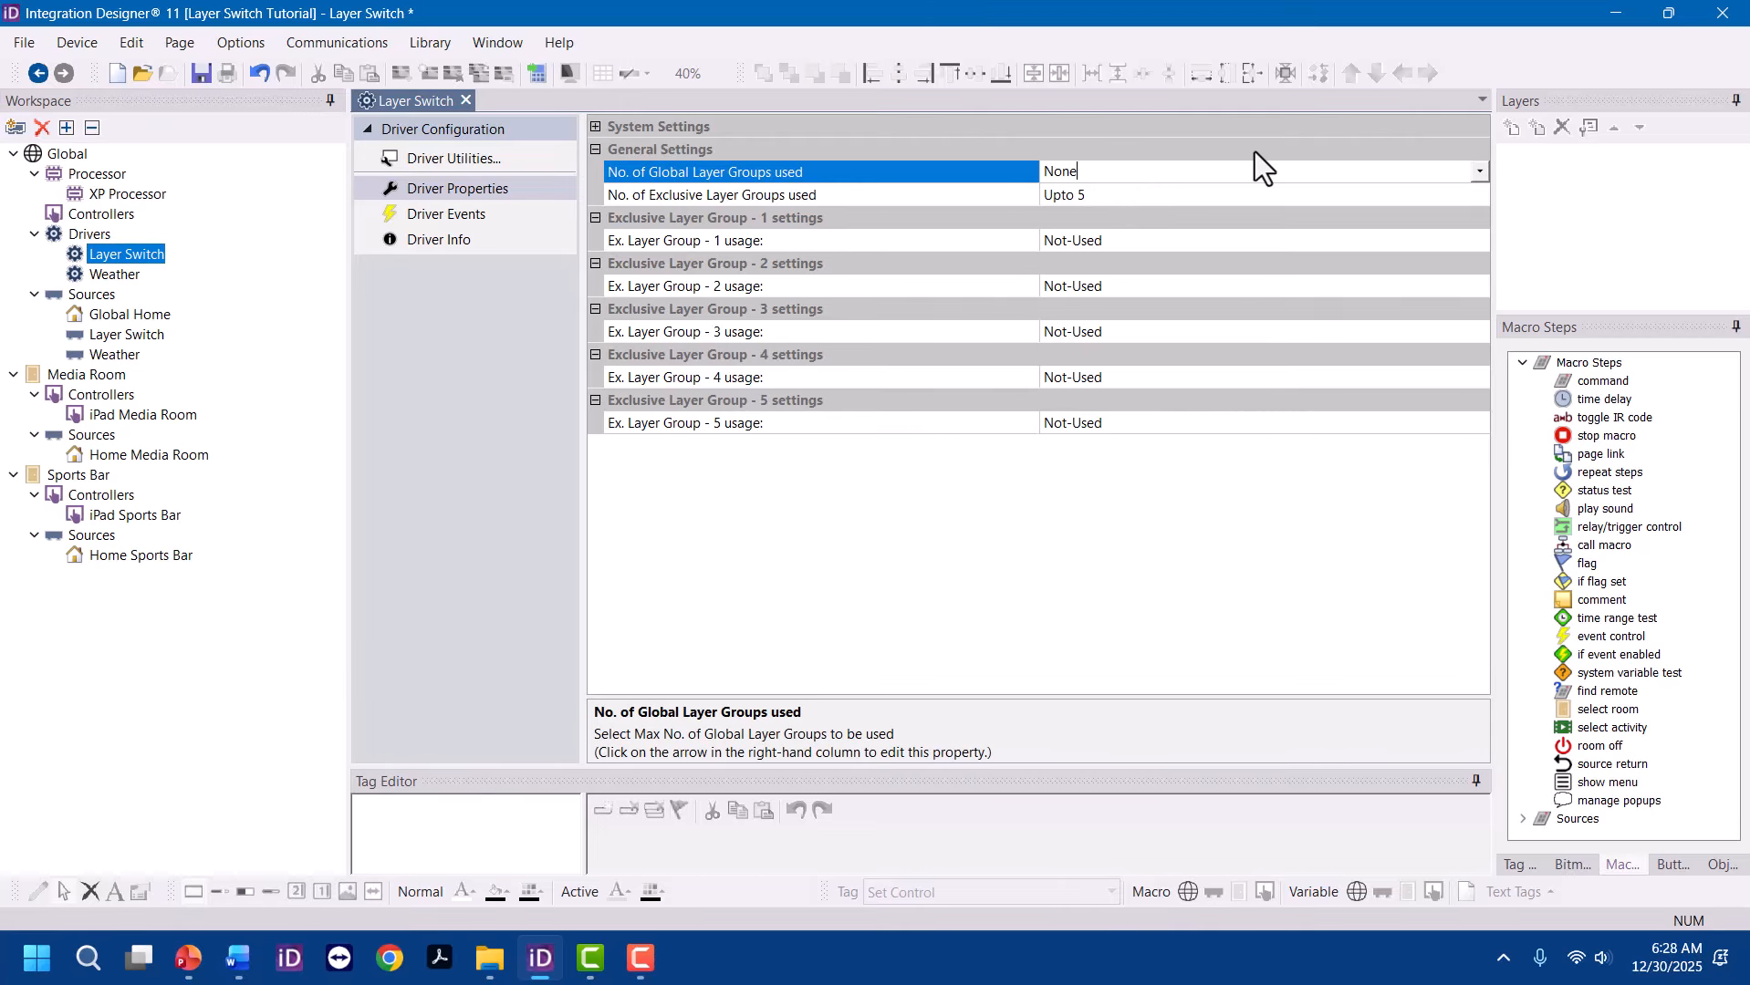
pyautogui.click(1477, 175)
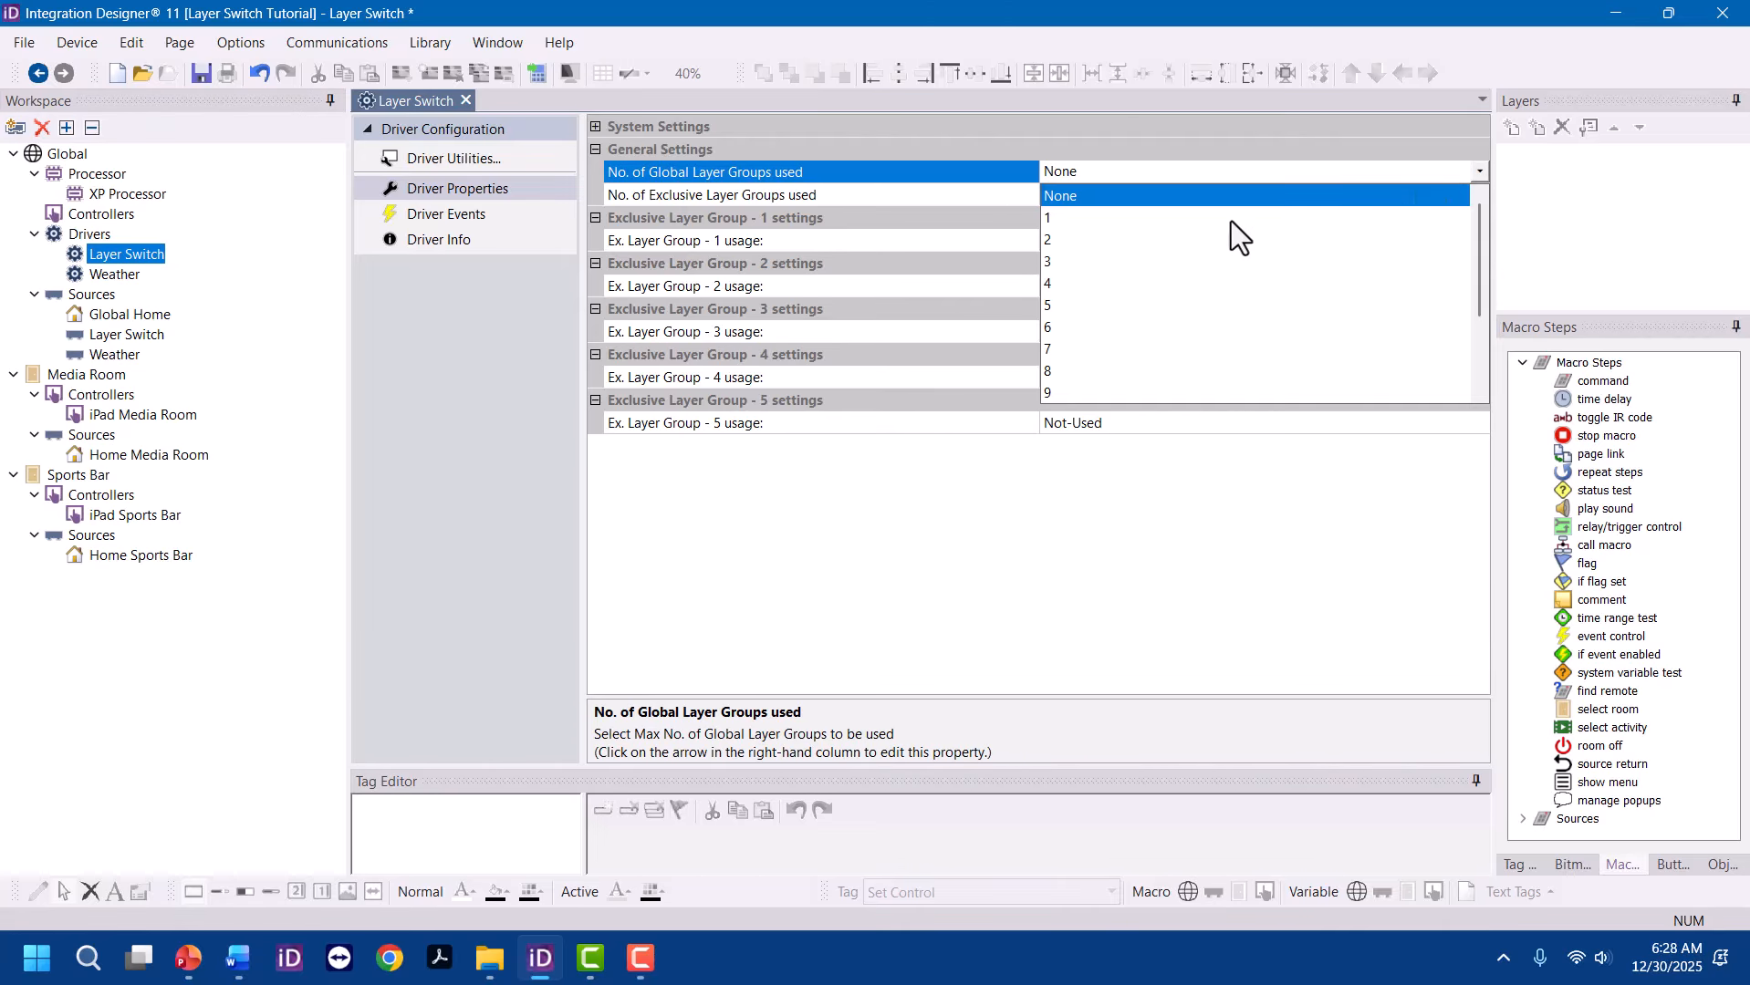
pyautogui.click(1054, 216)
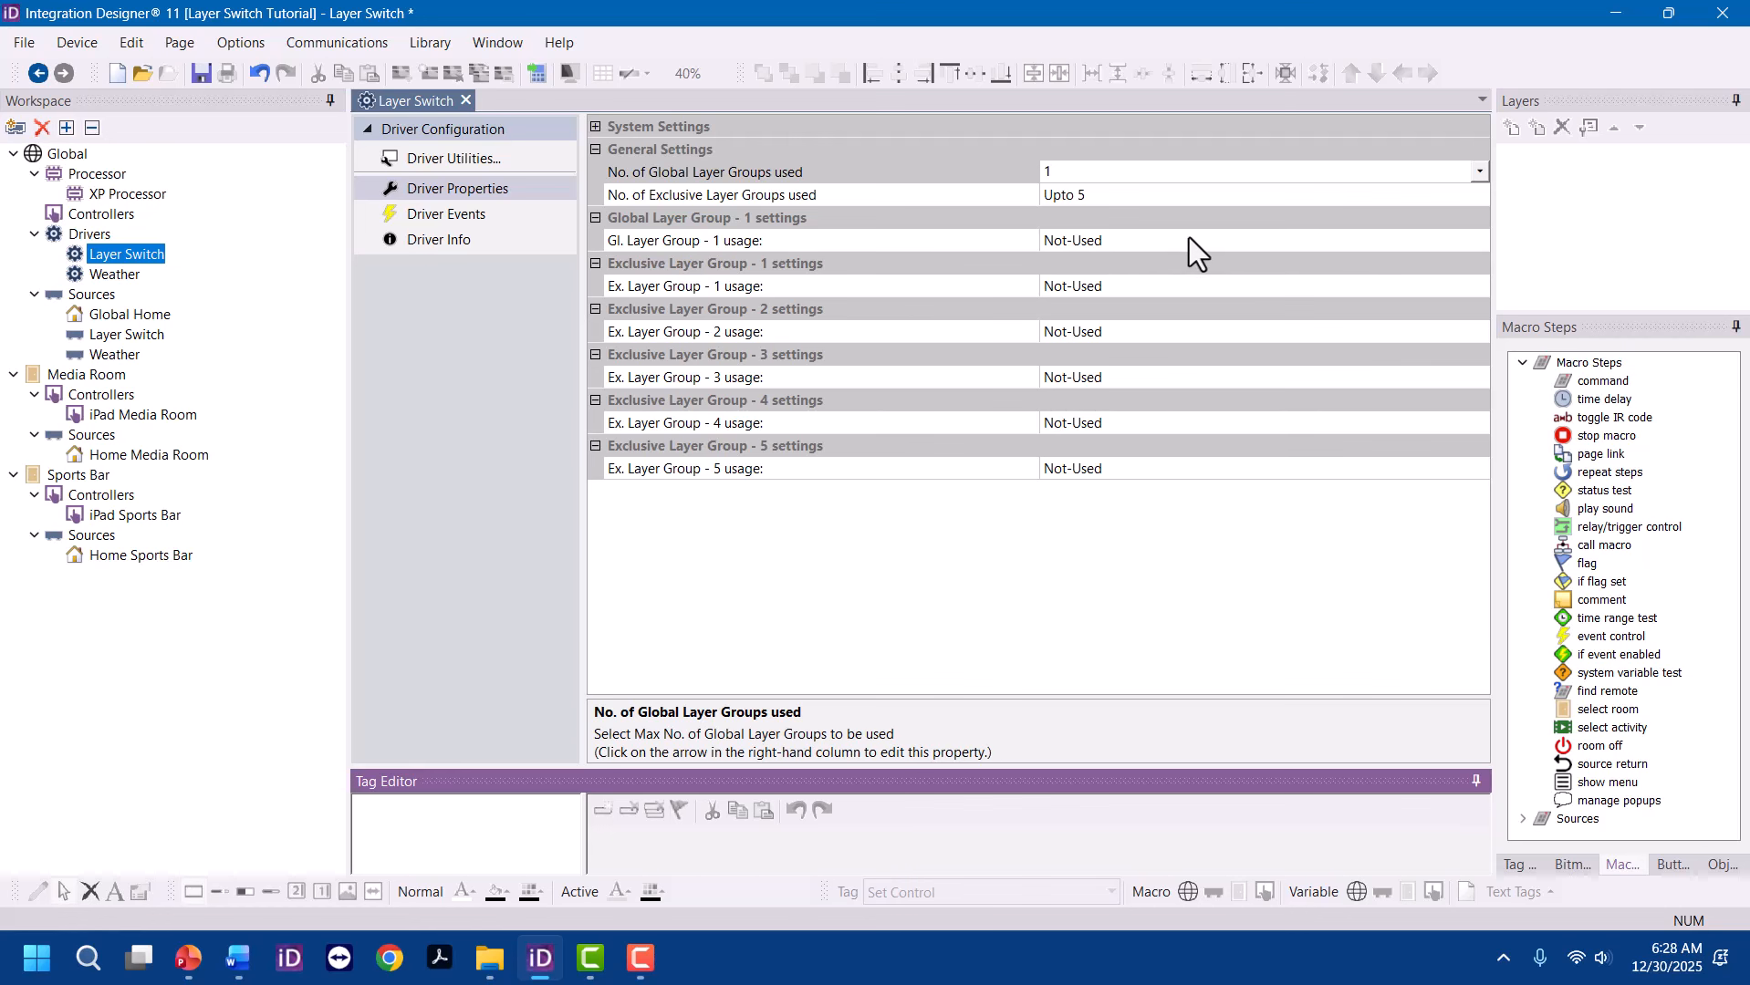
pyautogui.click(1386, 239)
pyautogui.click(1478, 241)
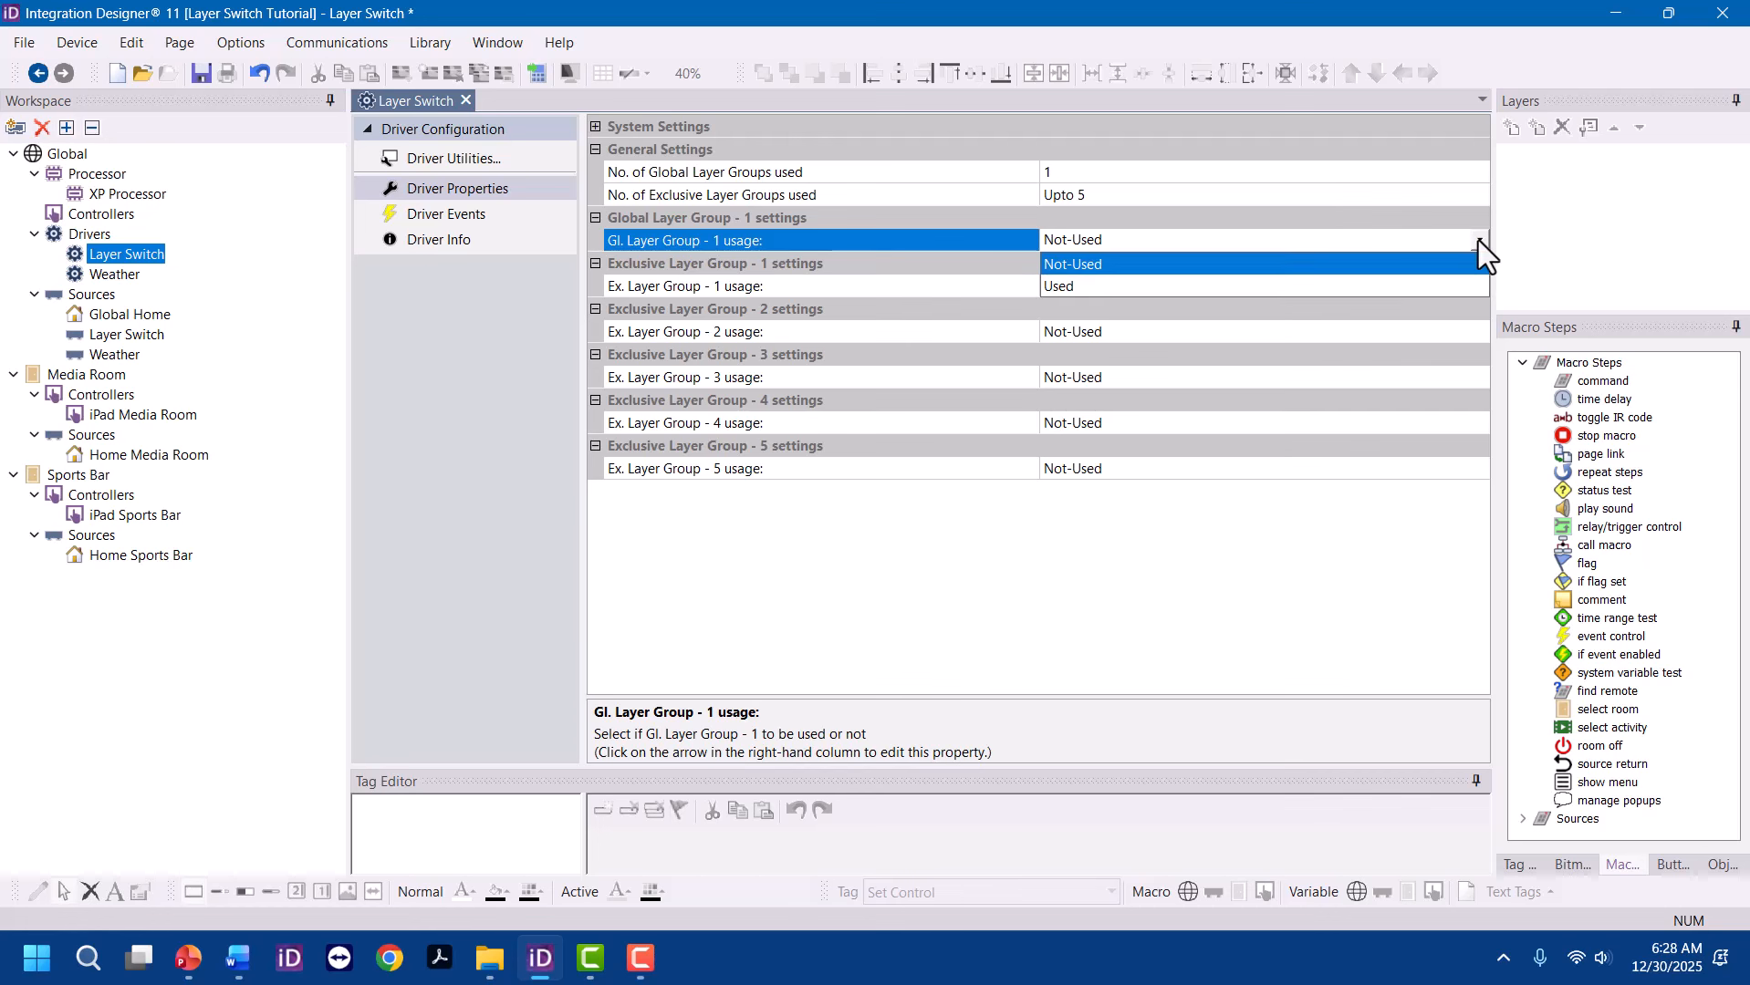
pyautogui.click(1118, 289)
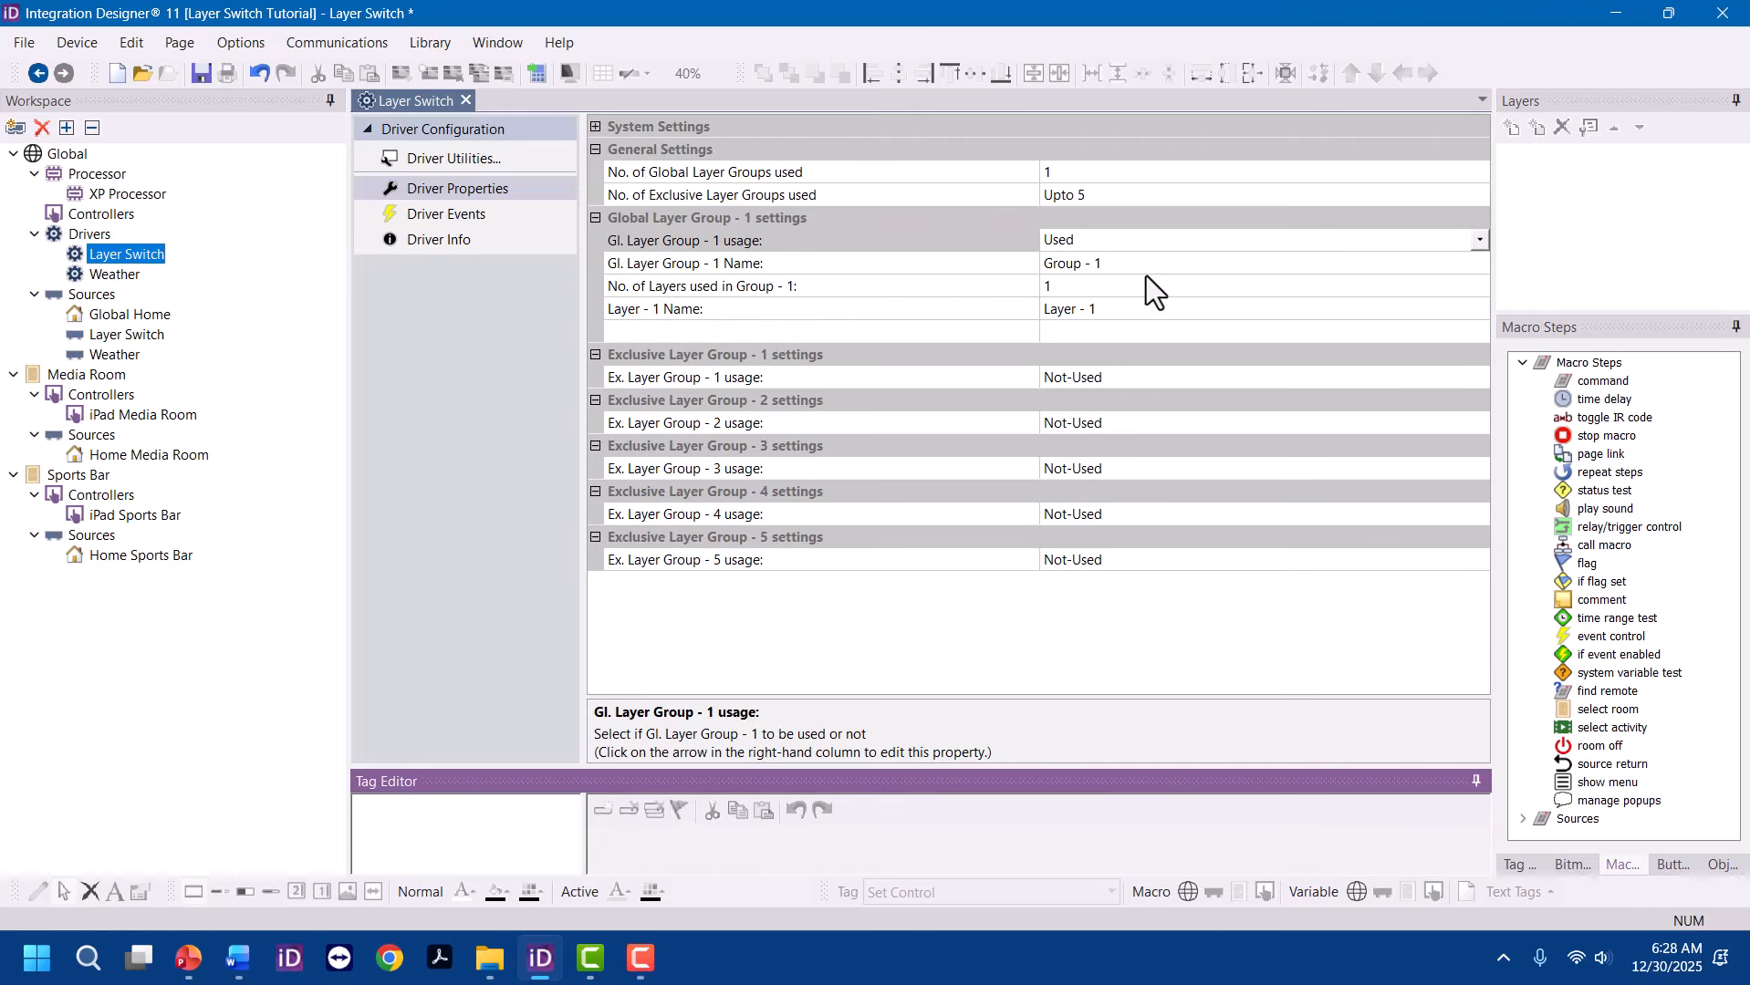
# Name Global Layer Group 1 "Important Popups" and set its number of layers to 3
pyautogui.click(1151, 267)
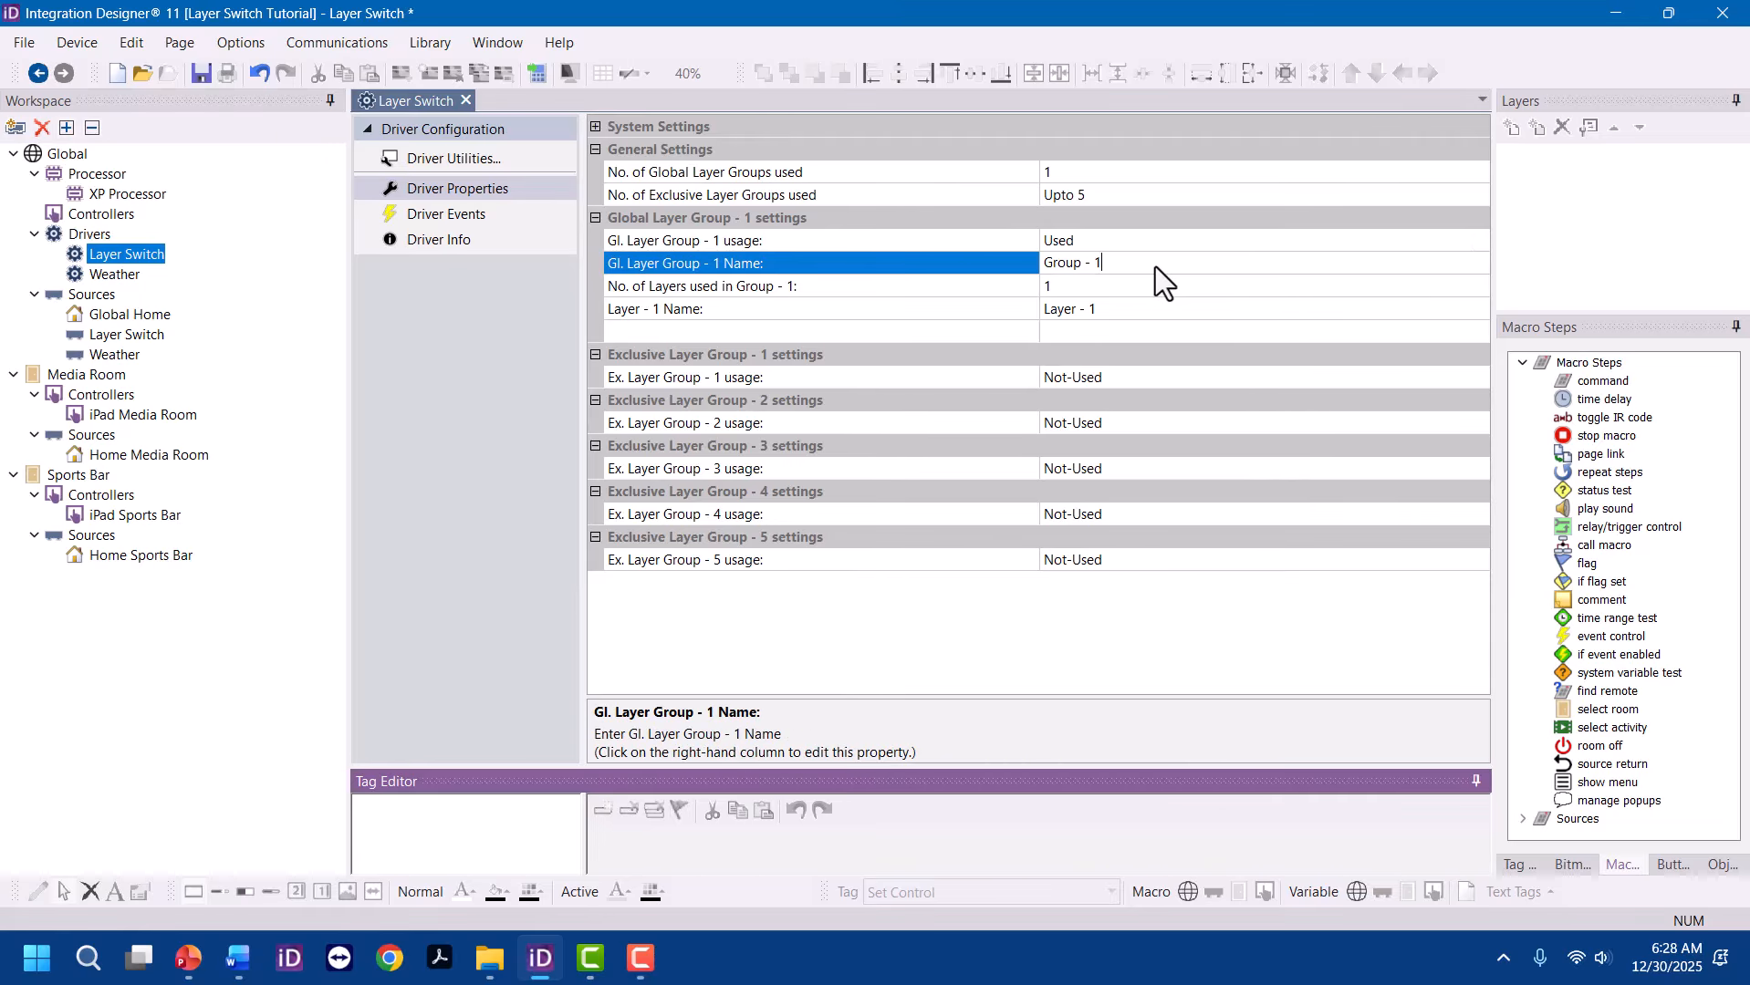
pyautogui.click(1141, 264)
pyautogui.write('I')
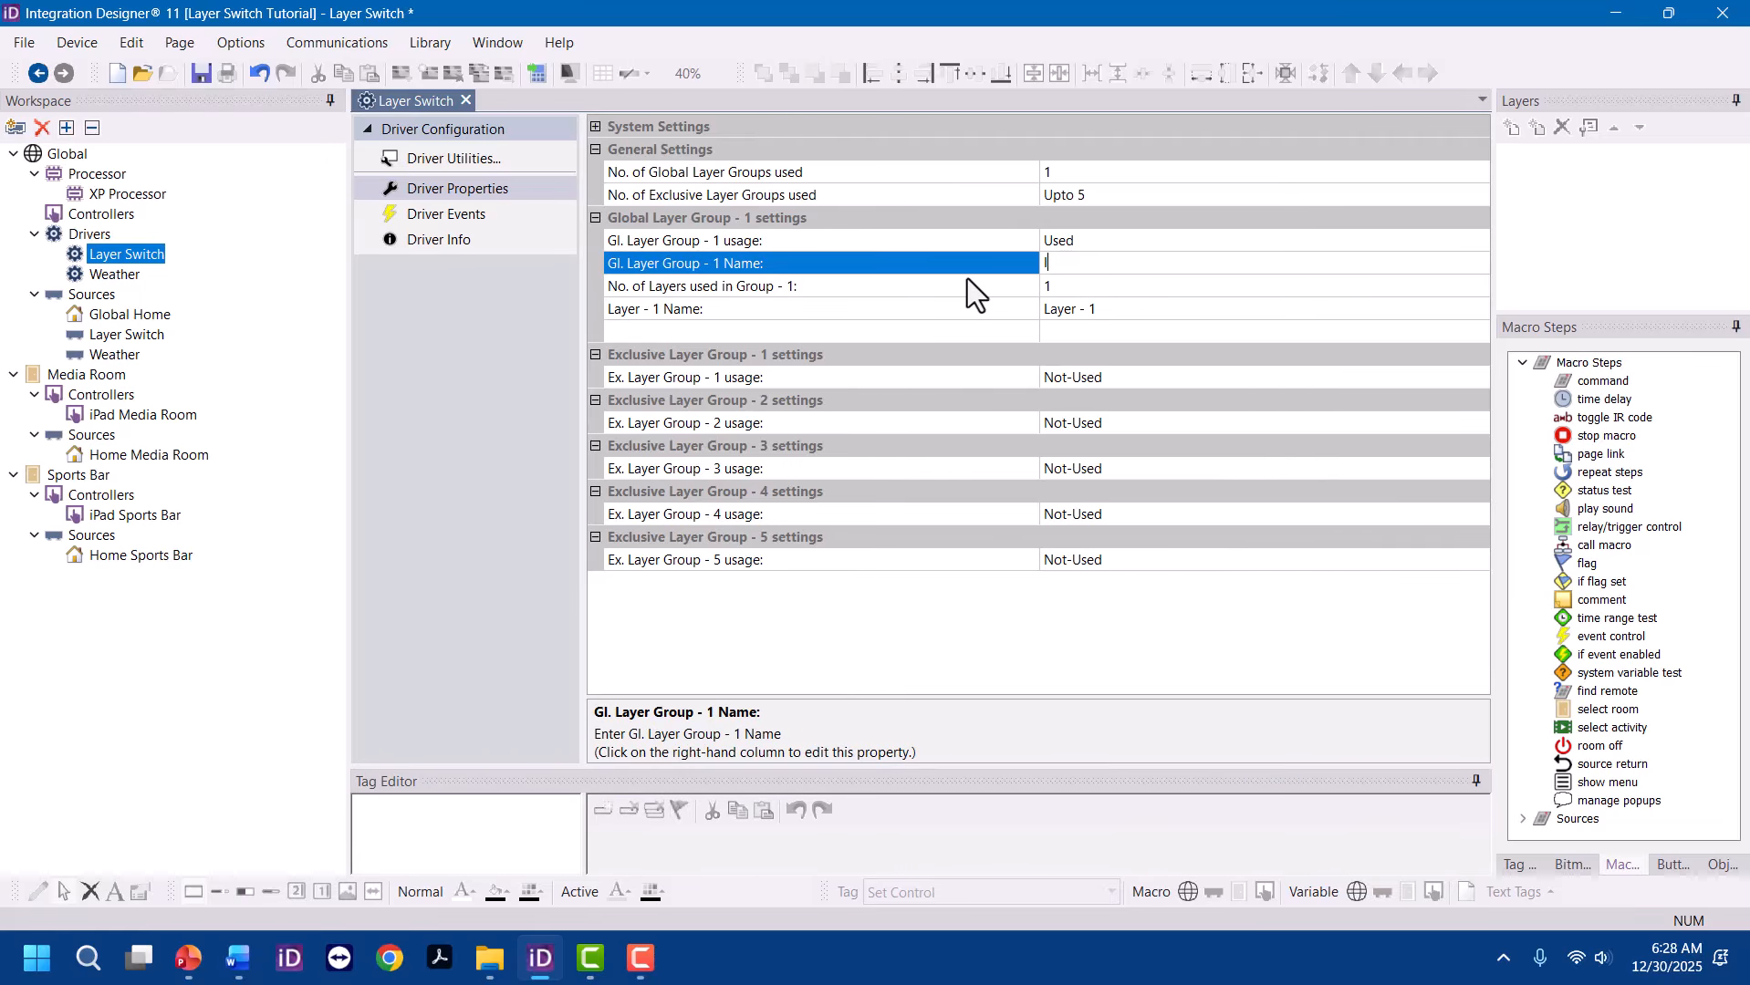
pyautogui.write('mportant Popups')
pyautogui.click(1106, 302)
pyautogui.click(1114, 294)
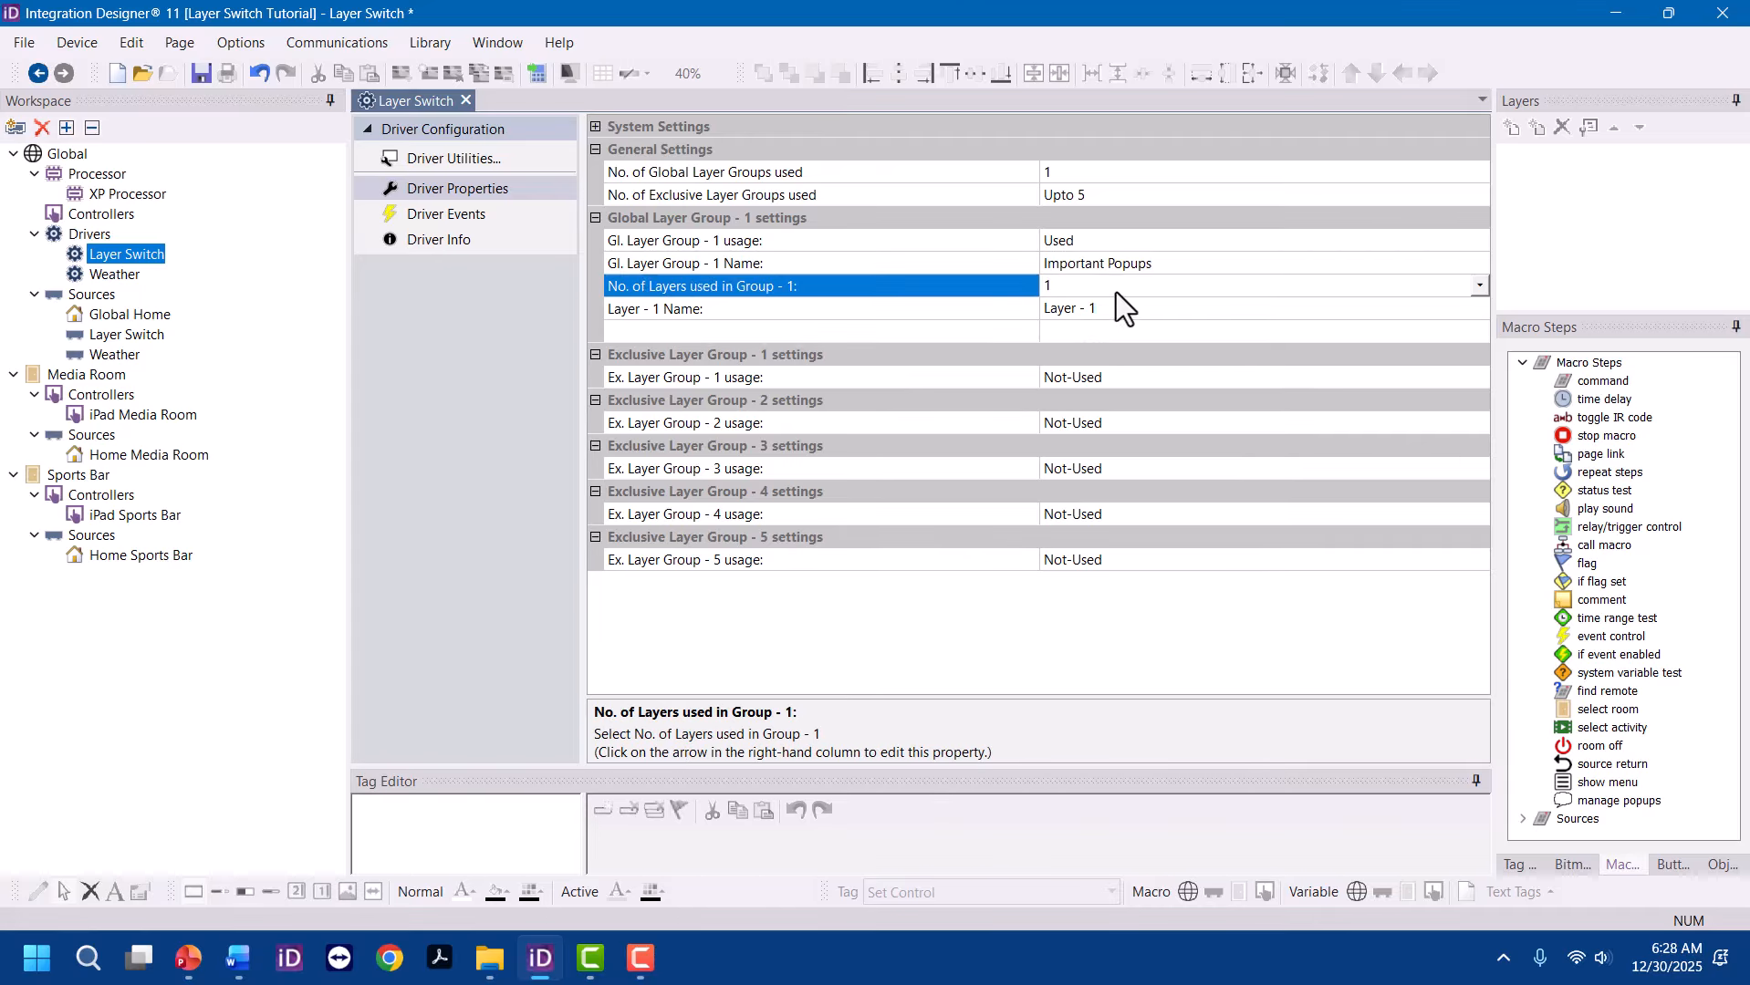
pyautogui.click(1480, 286)
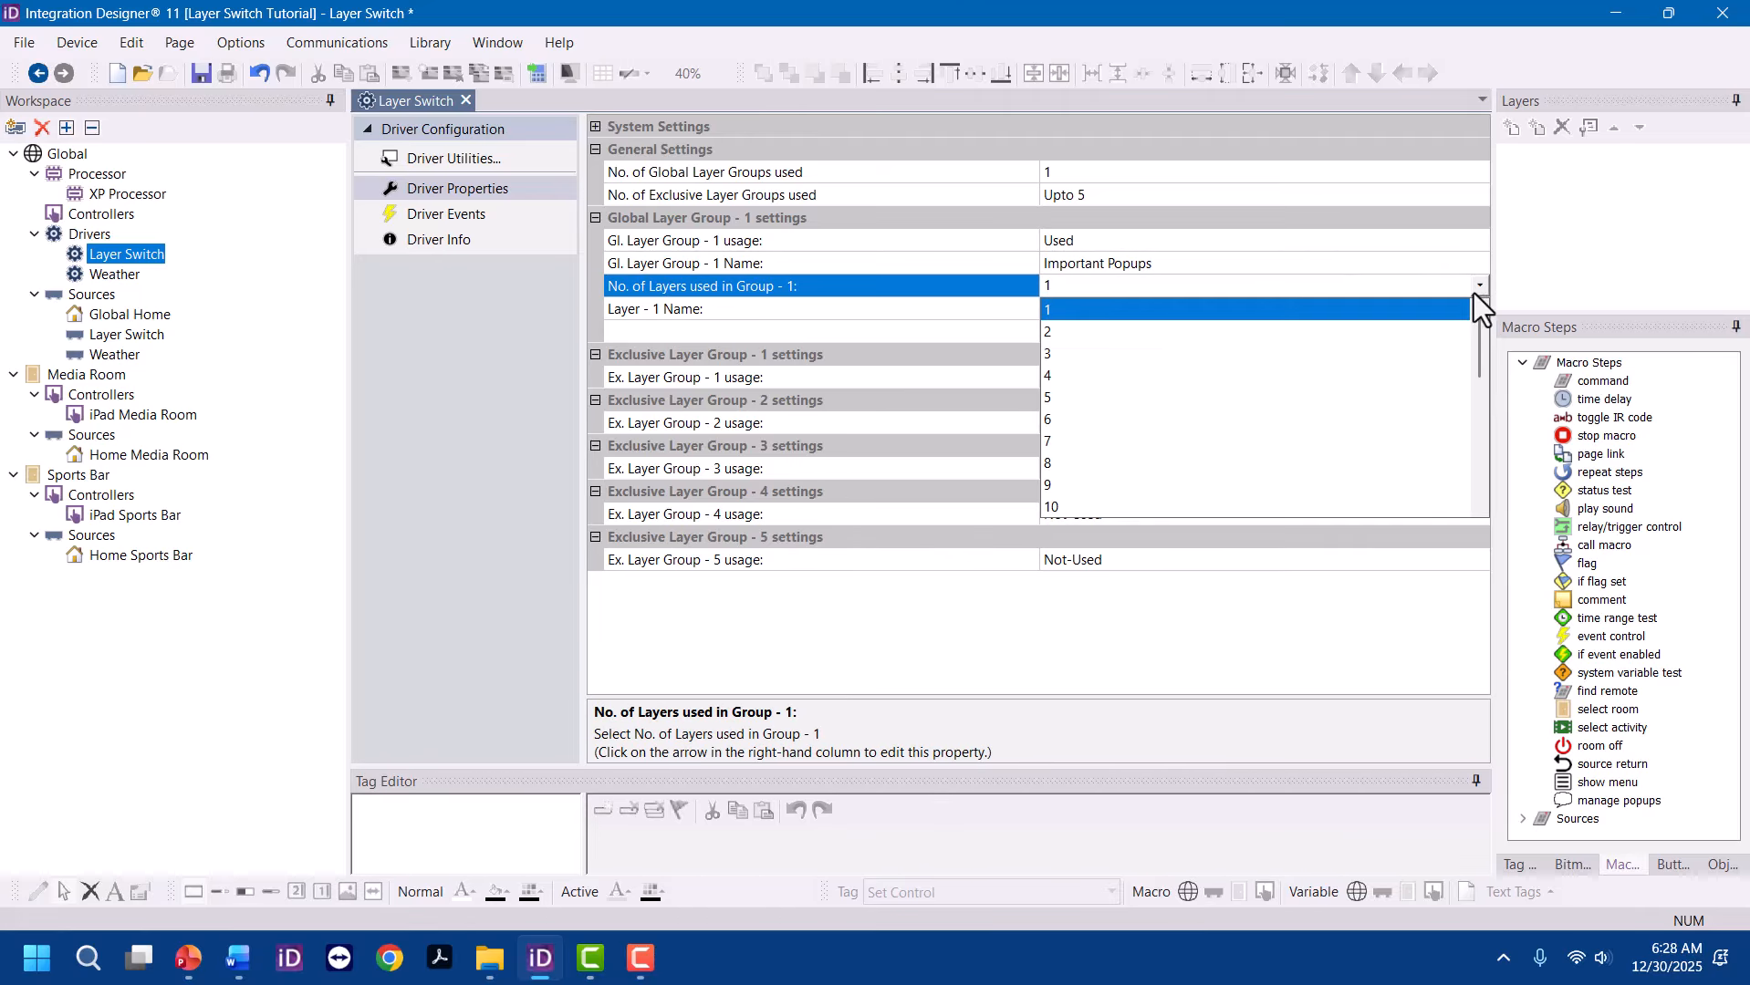
pyautogui.click(1063, 352)
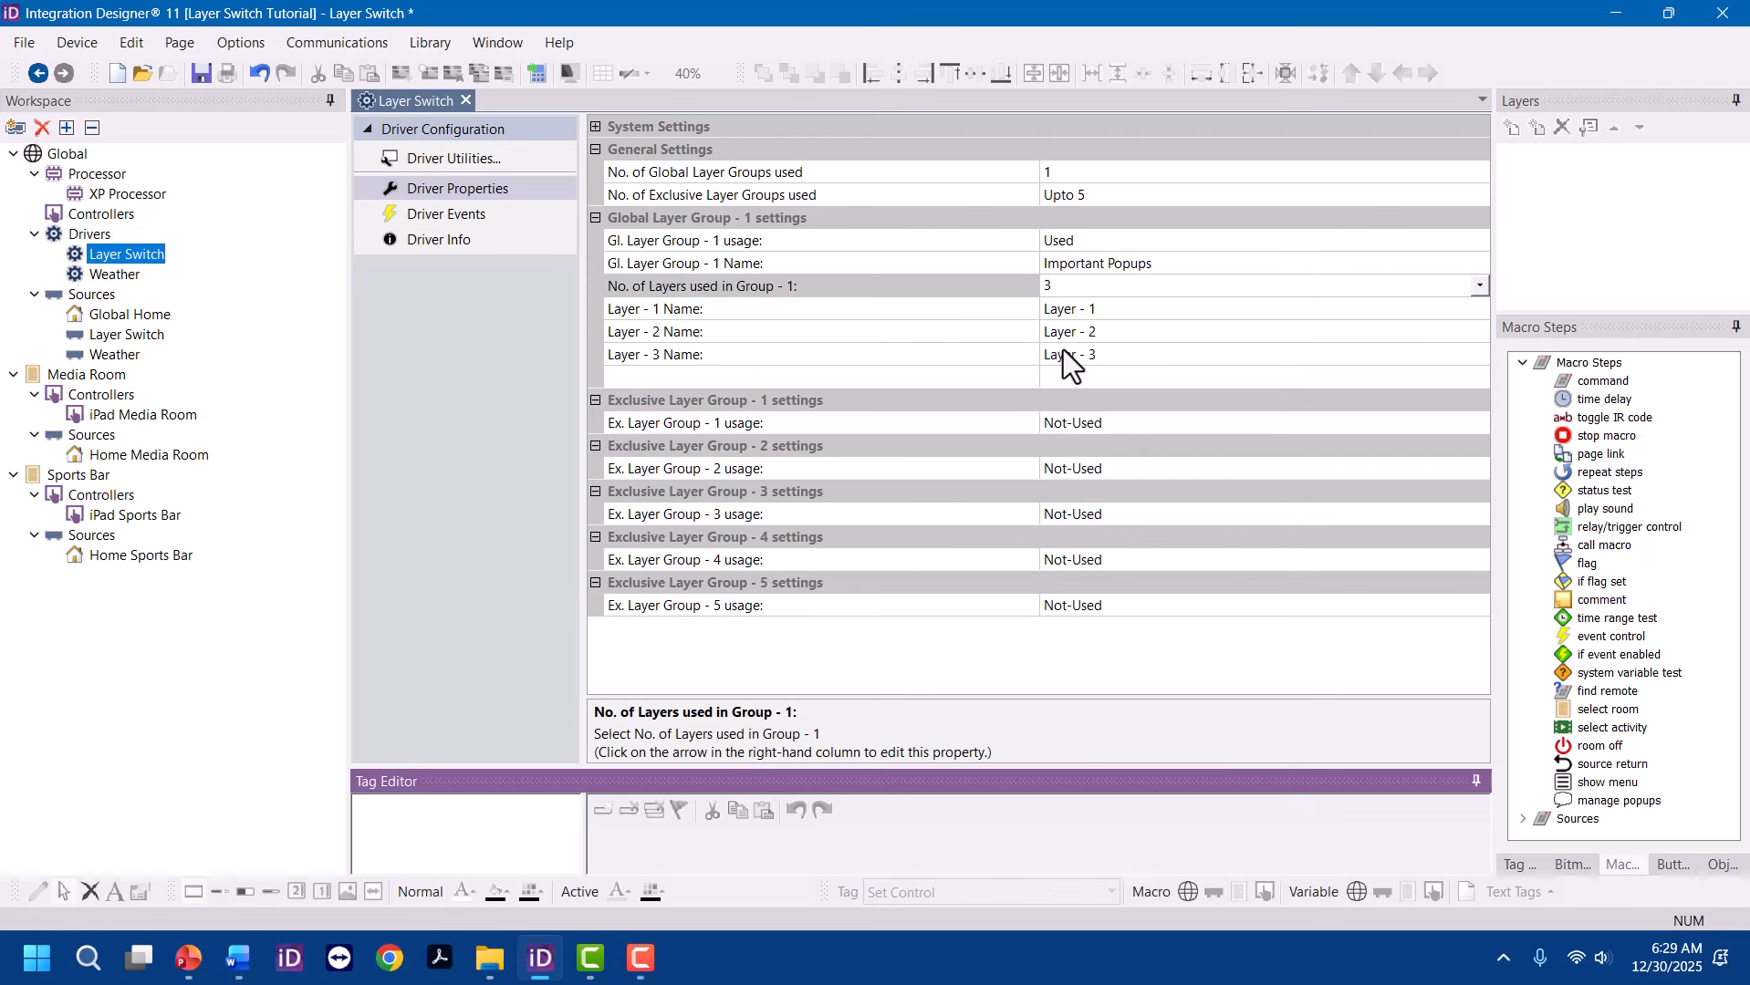
# Name the three layers of the Important Popups group "Weather Alert", "Dorbell Notification" and "Security Message"
pyautogui.click(1165, 311)
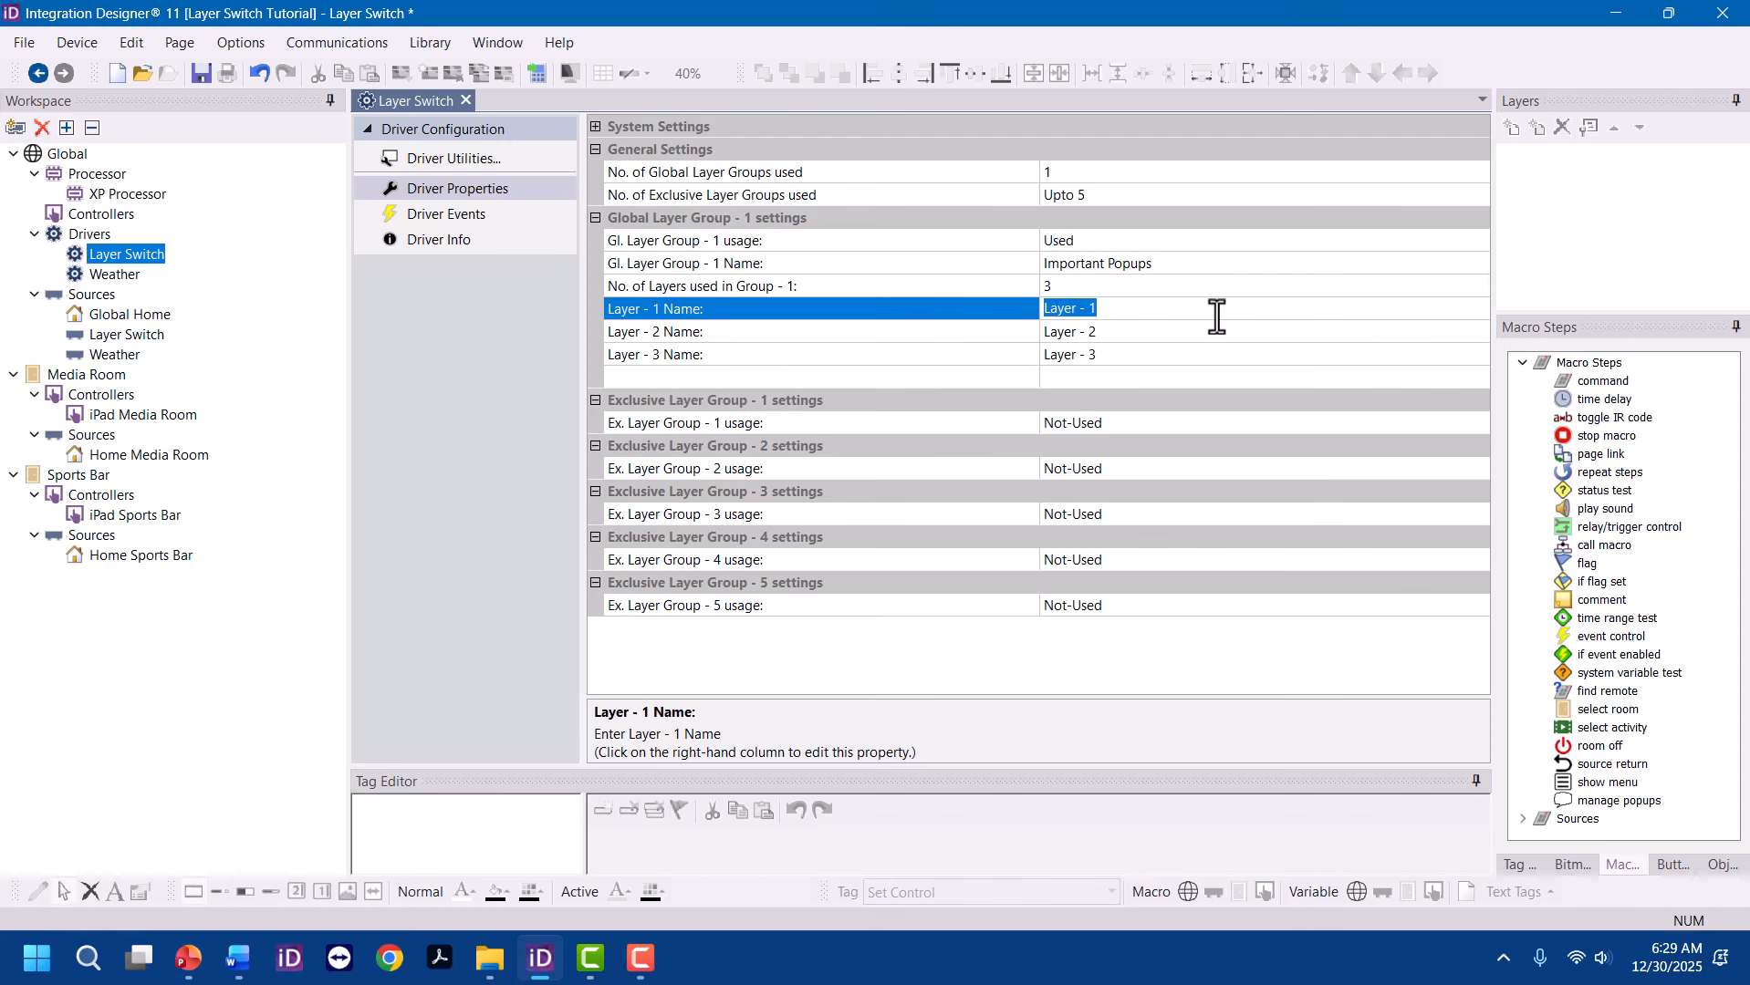
pyautogui.write('Werather')
pyautogui.press('BackSpace')
pyautogui.press('BackSpace')
pyautogui.press('BackSpace')
pyautogui.press('BackSpace')
pyautogui.press('BackSpace')
pyautogui.press('BackSpace')
pyautogui.write('ather Alert')
pyautogui.click(1251, 340)
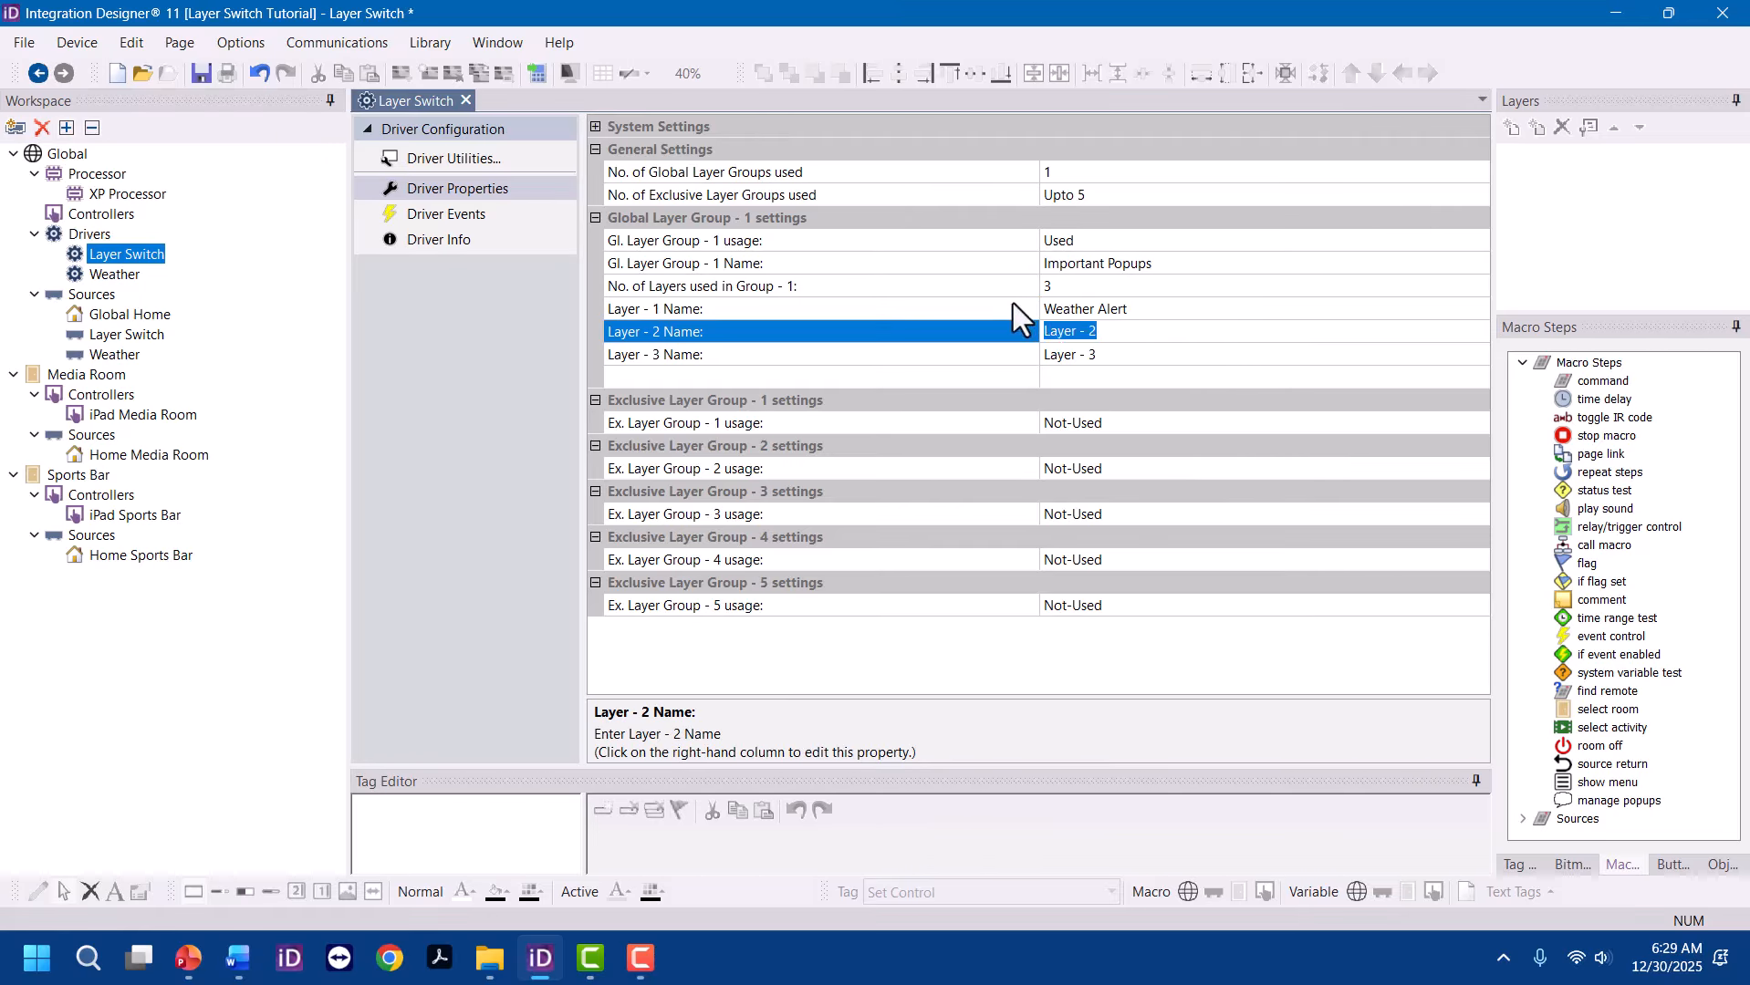
pyautogui.write('Dorbell Notification')
pyautogui.click(1145, 354)
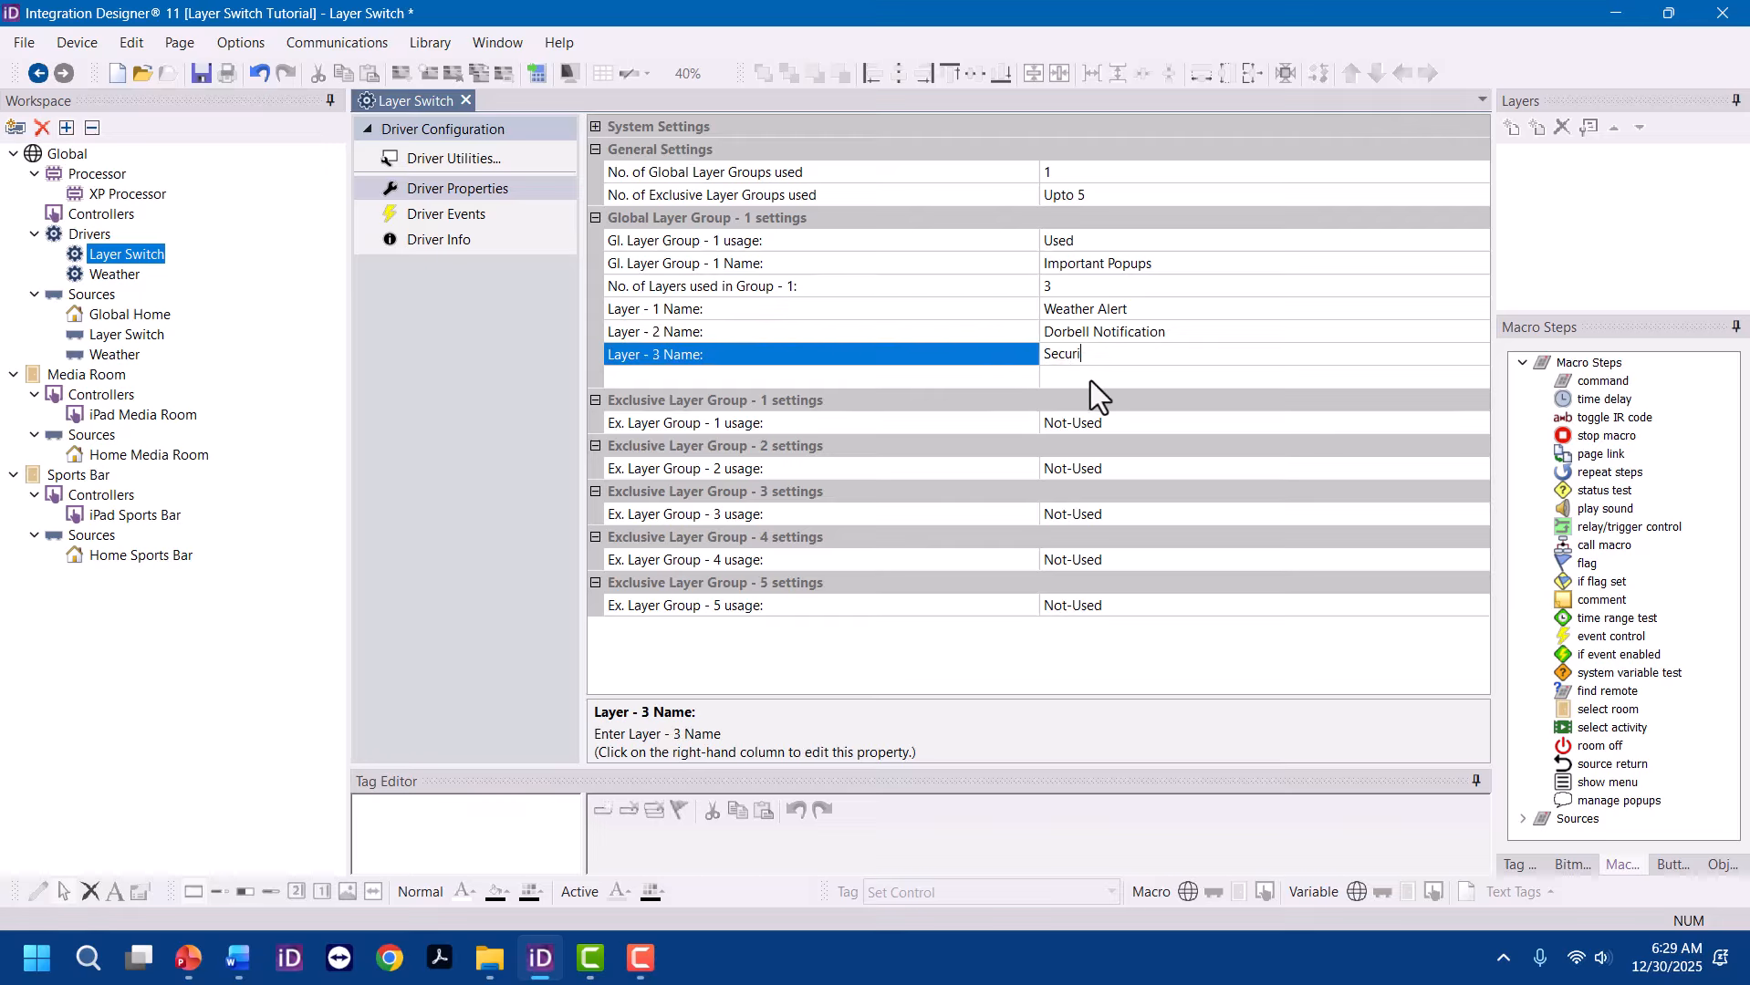
pyautogui.write('Security Message')
# On the iPad Media Room controller's Main page, hide the Control Sources layer and show the Video Sources layer
pyautogui.click(151, 317)
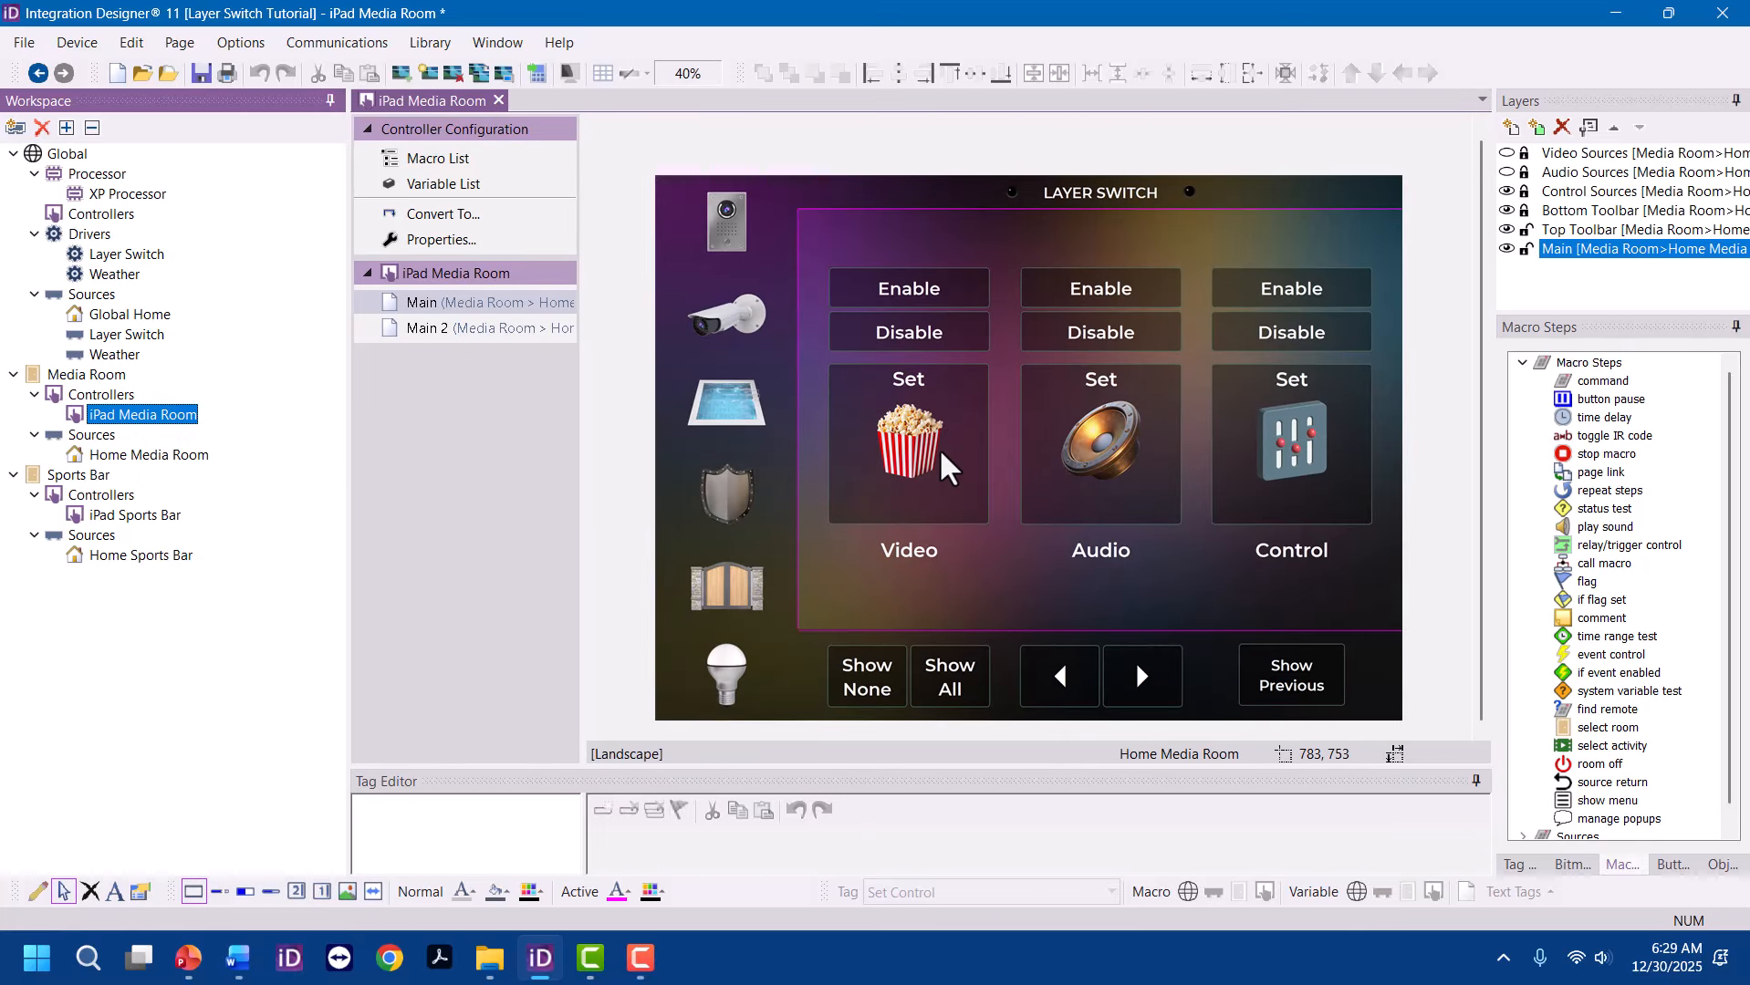
pyautogui.click(1507, 192)
pyautogui.click(1507, 153)
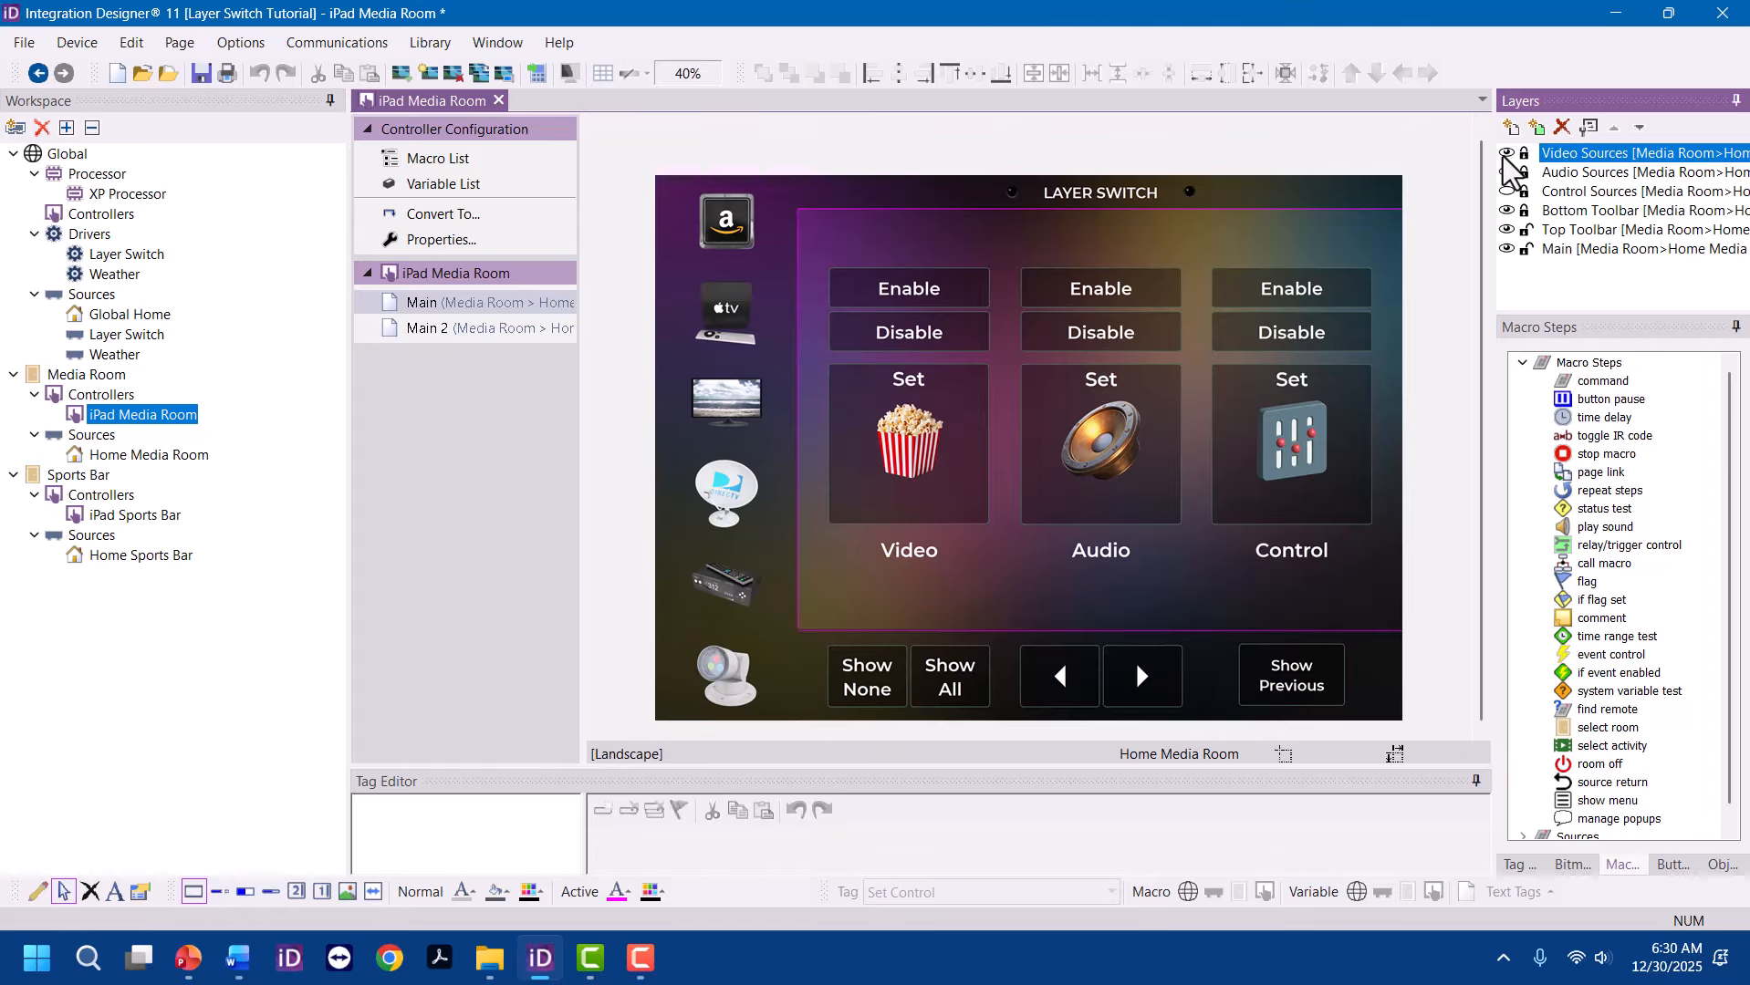
# Preview the Audio Sources and Control Sources layers in turn, leaving all three source layers hidden
pyautogui.click(1507, 172)
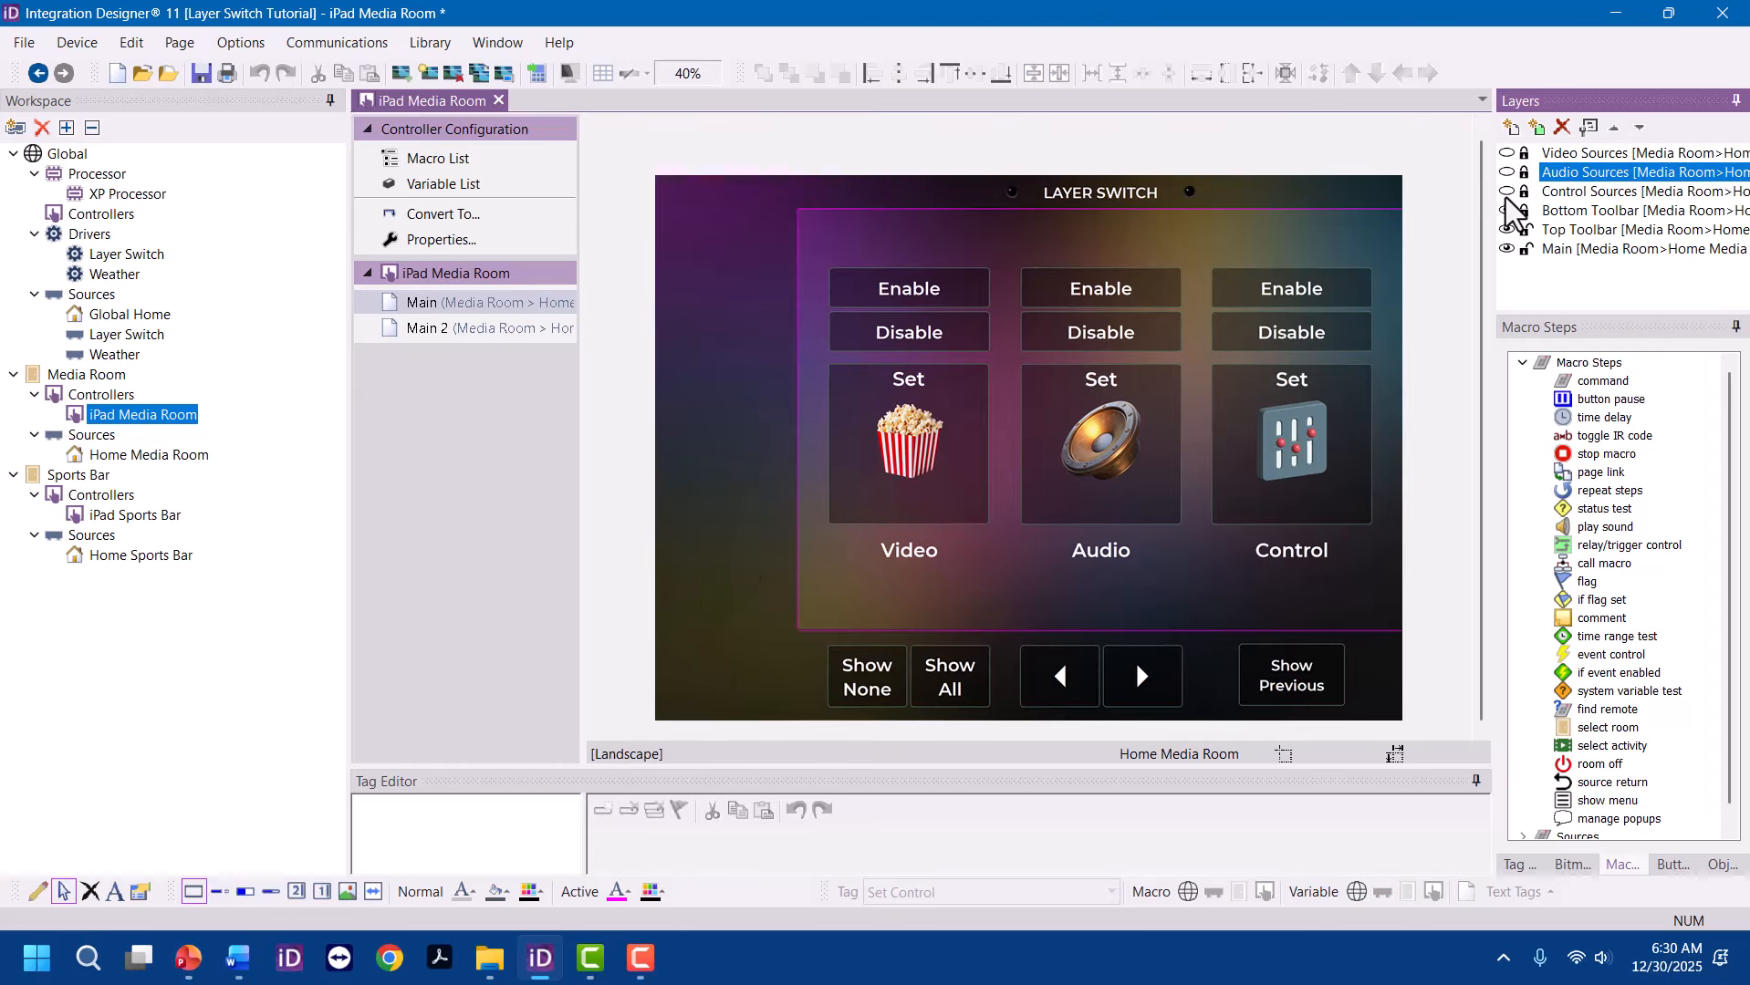
pyautogui.click(1507, 192)
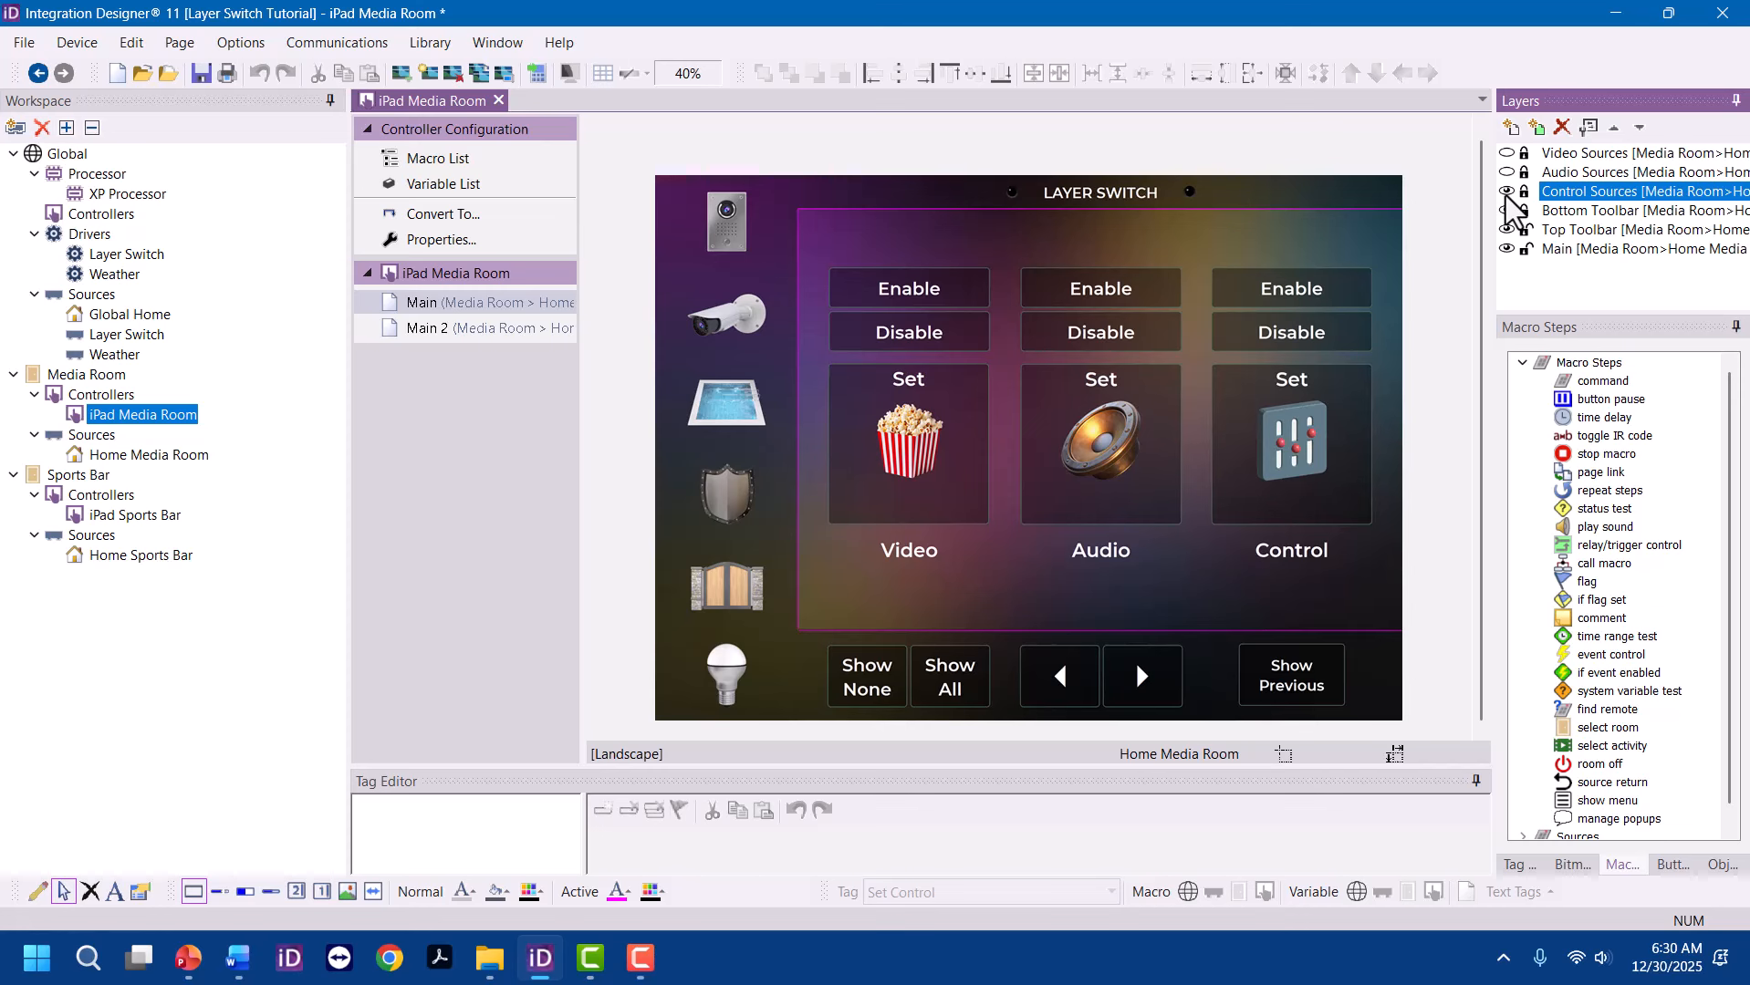
pyautogui.click(1507, 192)
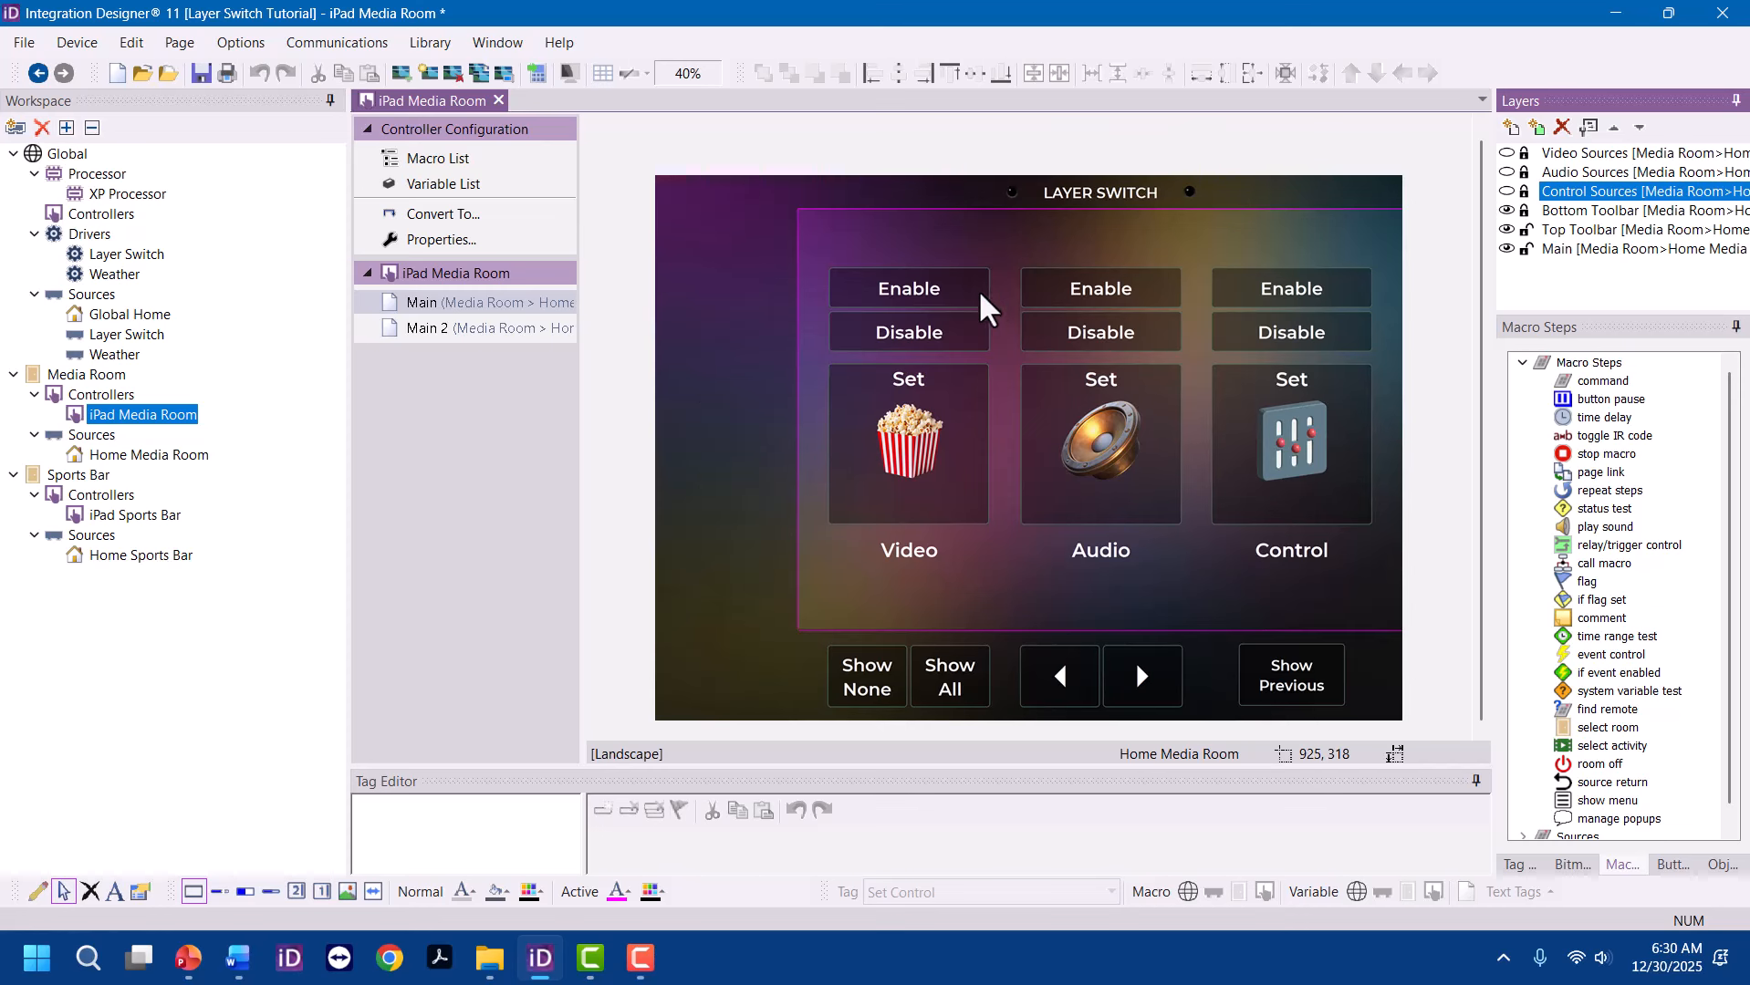
# In the Layer Switch driver properties, mark Exclusive Layer Group 1 as Used
pyautogui.doubleClick(153, 257)
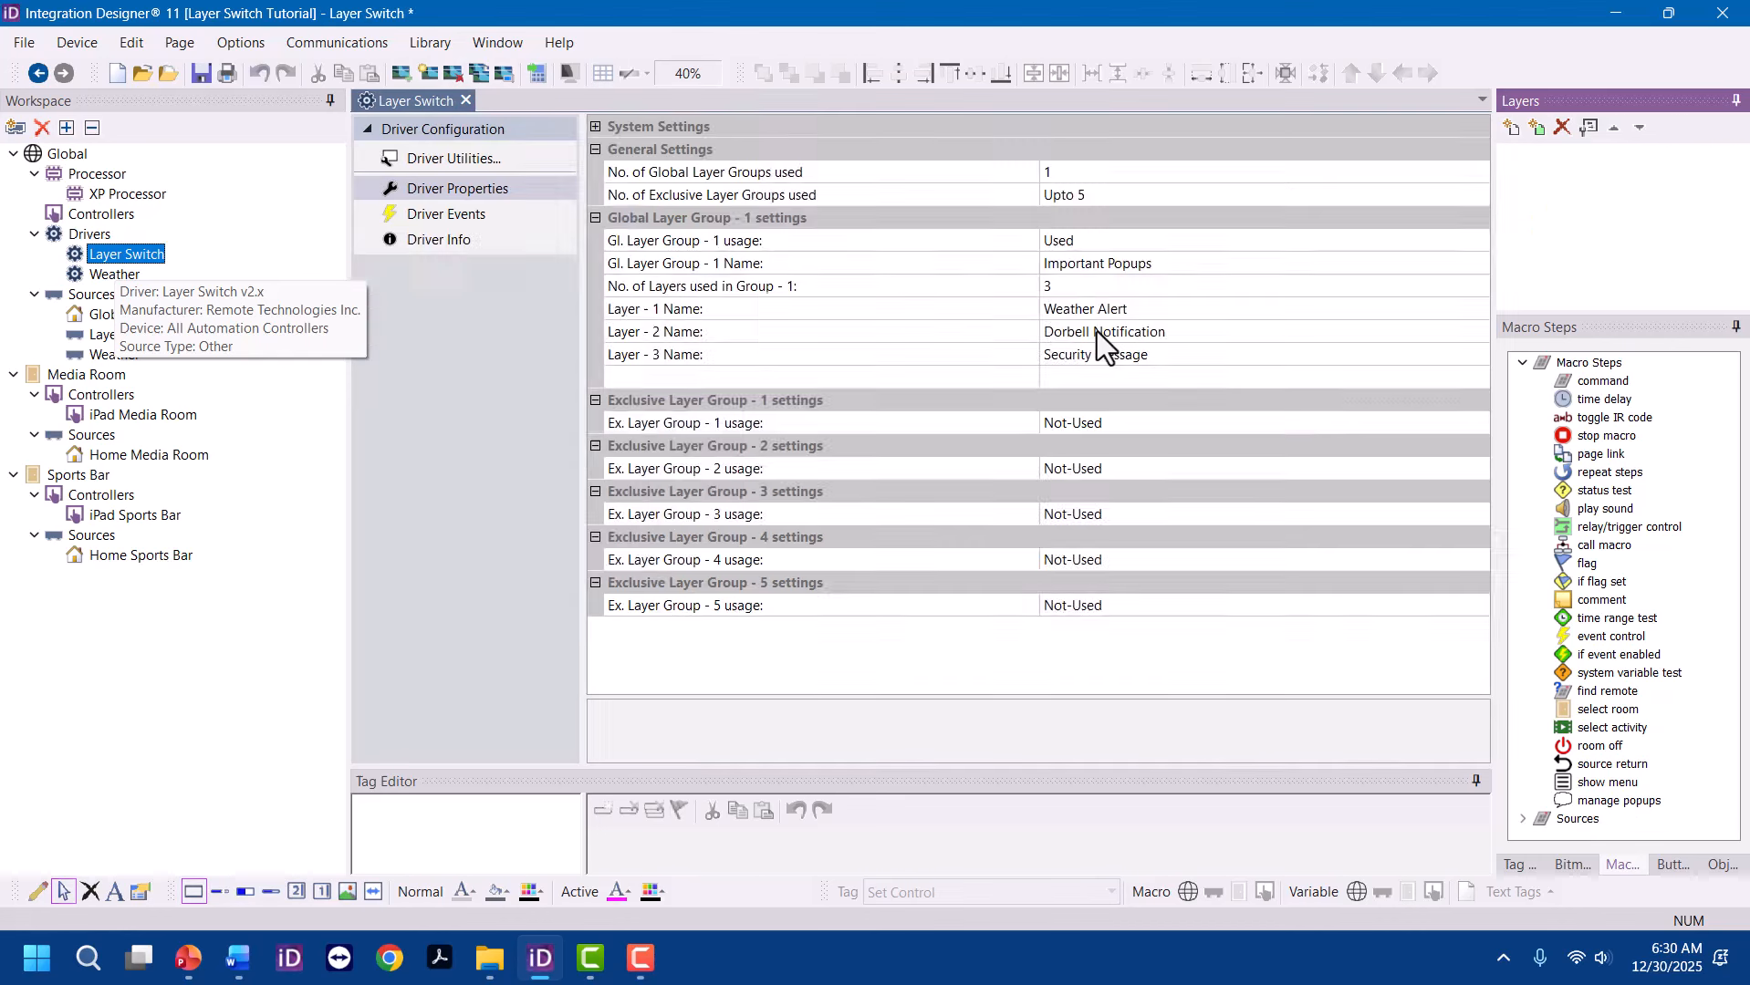
pyautogui.click(1146, 430)
pyautogui.click(1479, 421)
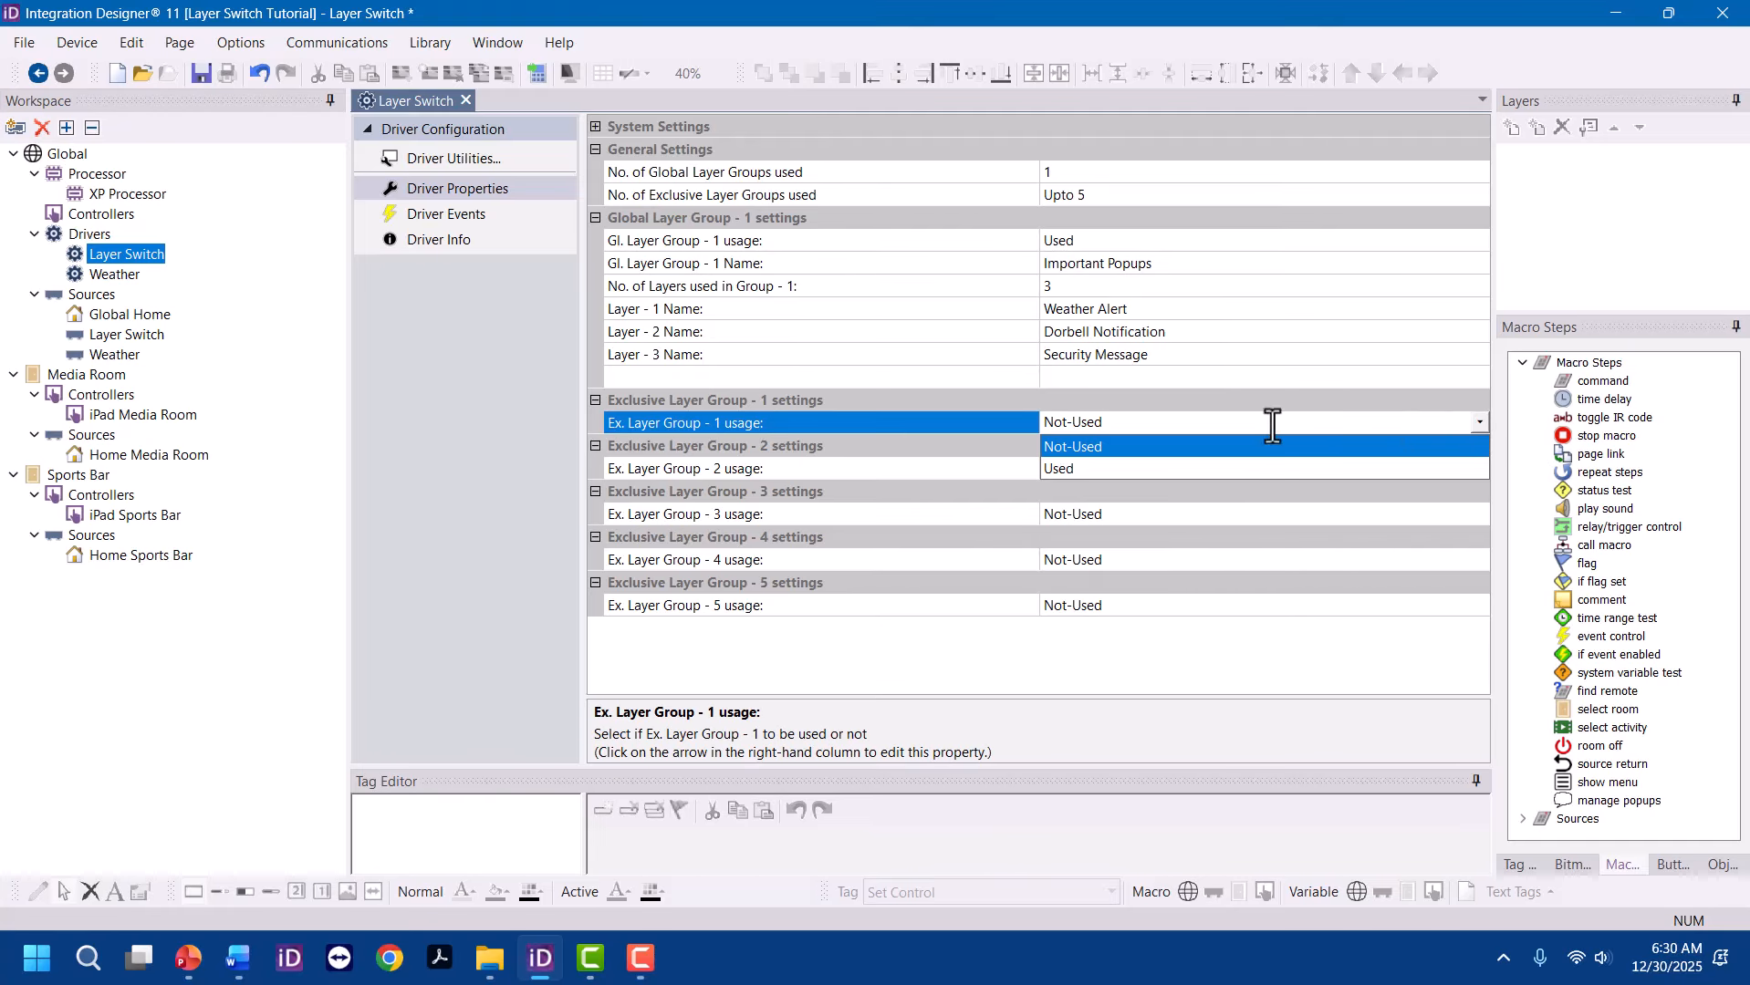
pyautogui.click(1081, 470)
# Name Exclusive Layer Group 1 "Activities" and set its number of layers to 3
pyautogui.click(1144, 446)
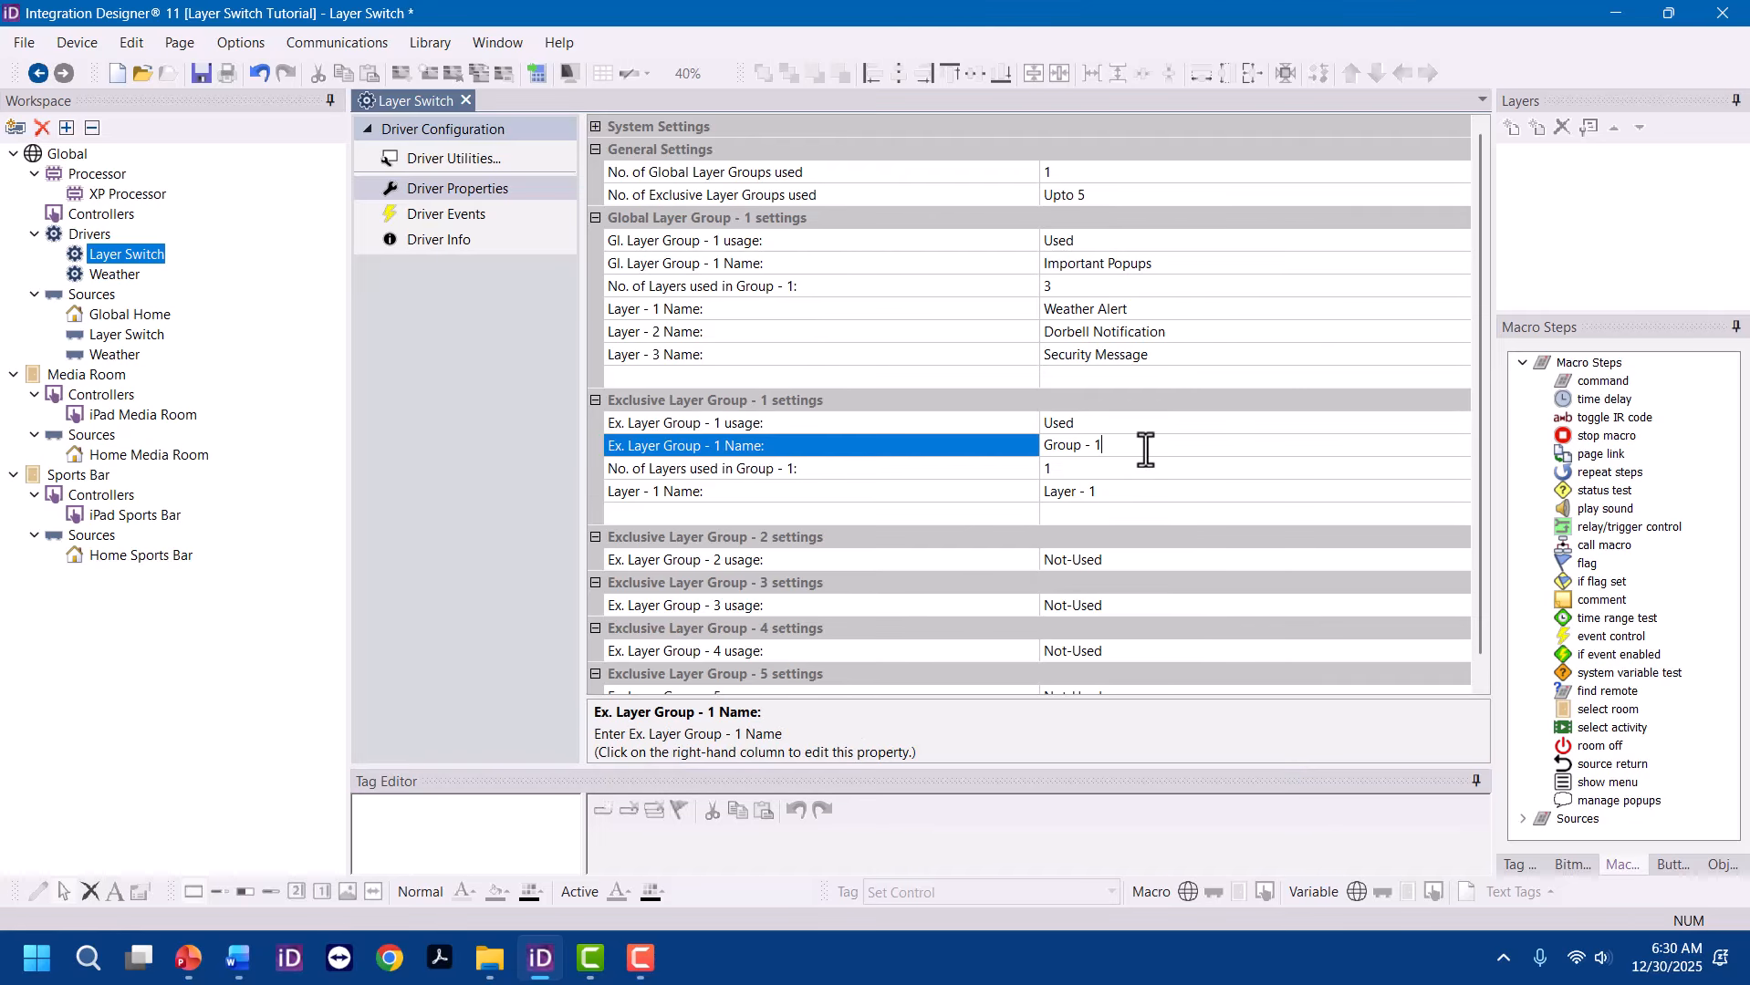
pyautogui.moveTo(1146, 445); pyautogui.dragTo(1007, 434)
pyautogui.write('Activities')
pyautogui.click(1144, 468)
pyautogui.write('2')
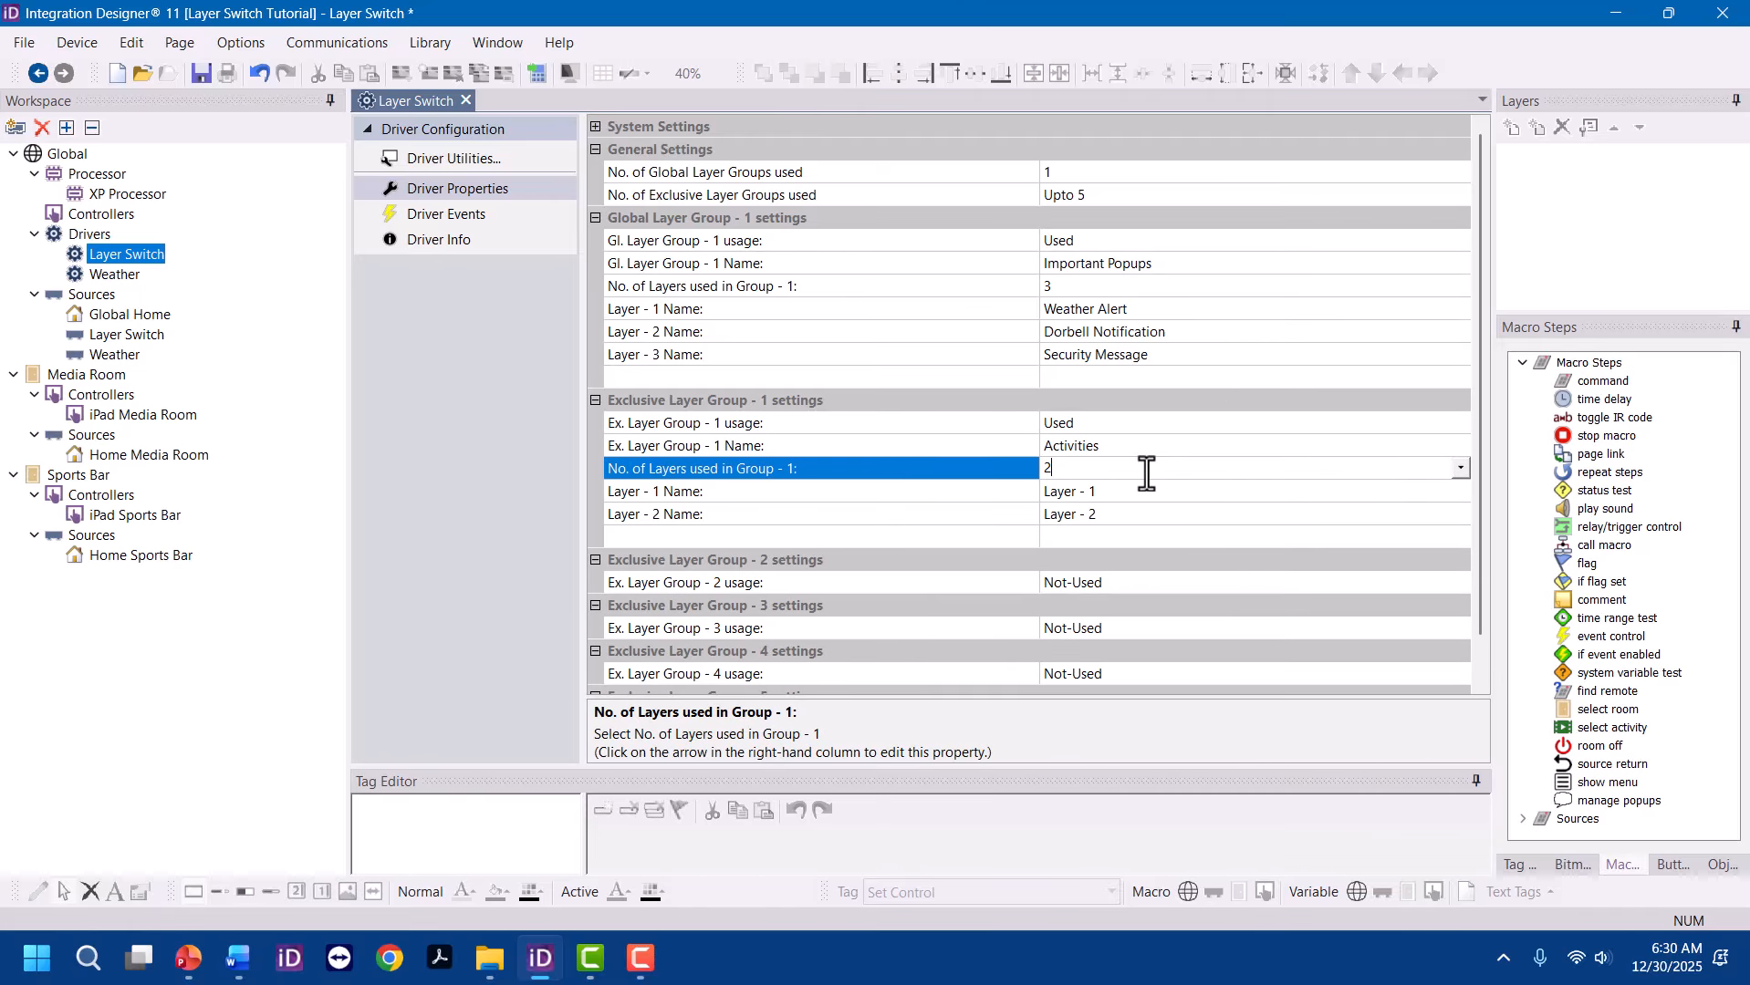
pyautogui.doubleClick(1146, 473)
# Name the three layers of the Activities group "Video", "Audio" and "Control"
pyautogui.click(1131, 496)
pyautogui.moveTo(1100, 497); pyautogui.dragTo(1010, 496)
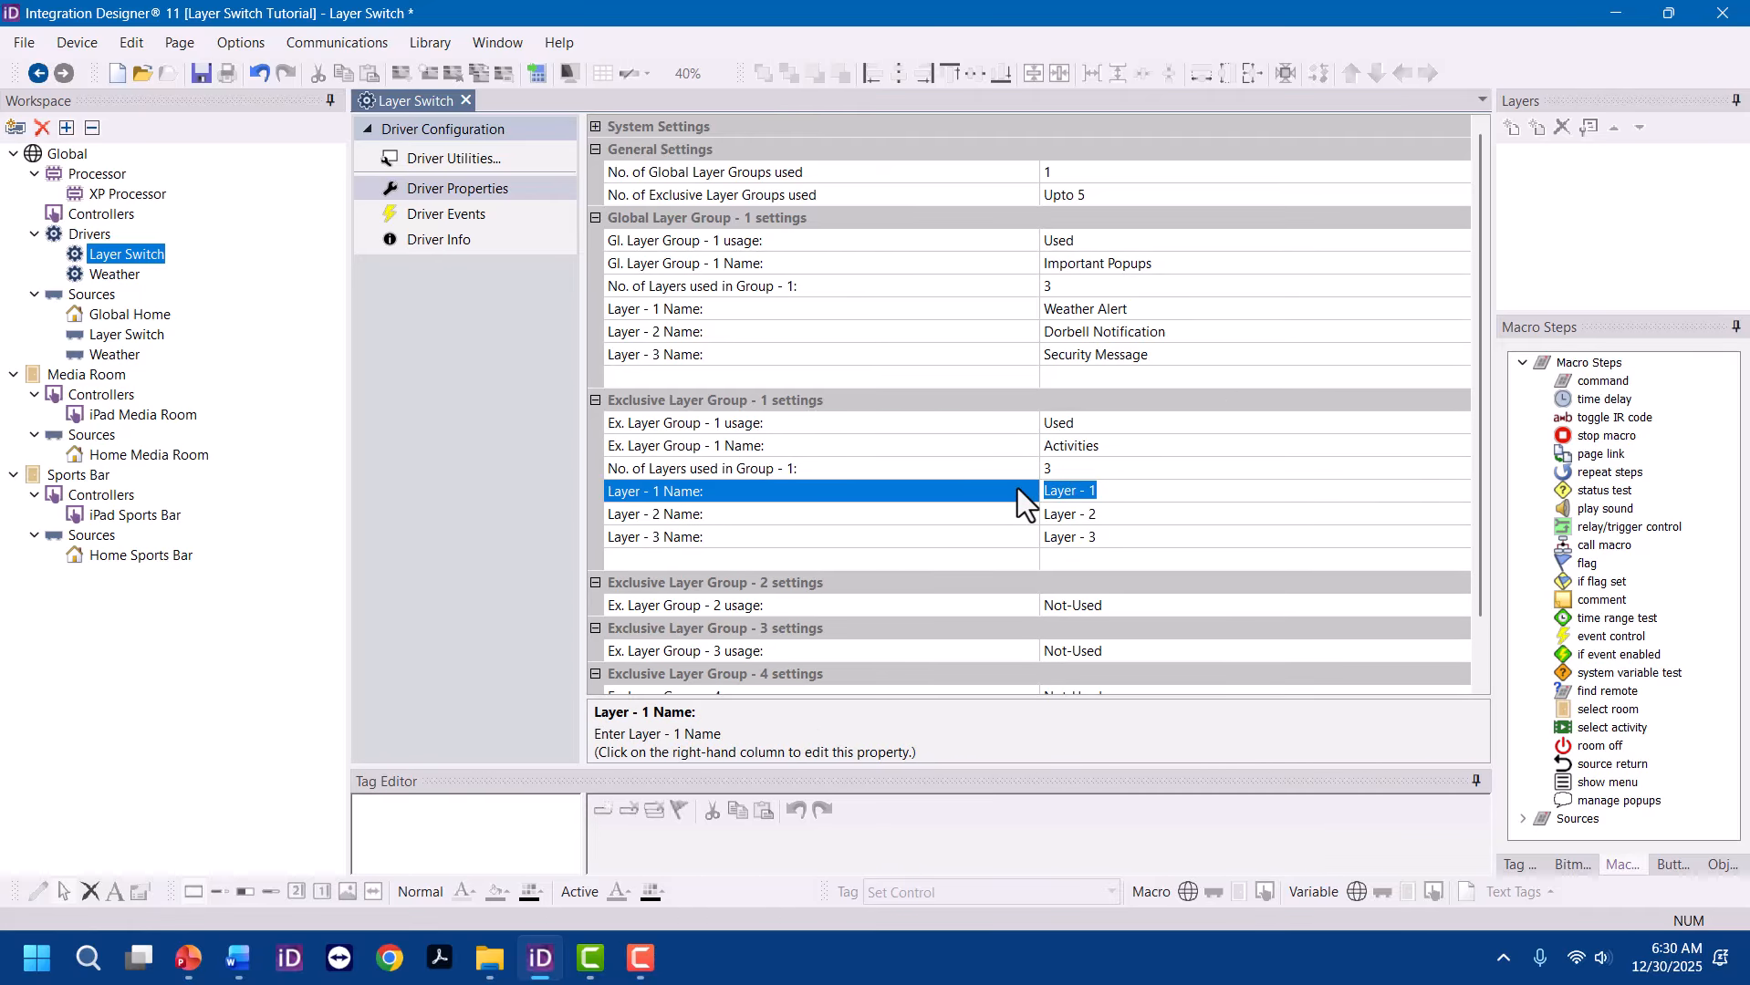
pyautogui.write('Video')
pyautogui.press('Return')
pyautogui.moveTo(1119, 516); pyautogui.dragTo(981, 516)
pyautogui.write('Audio')
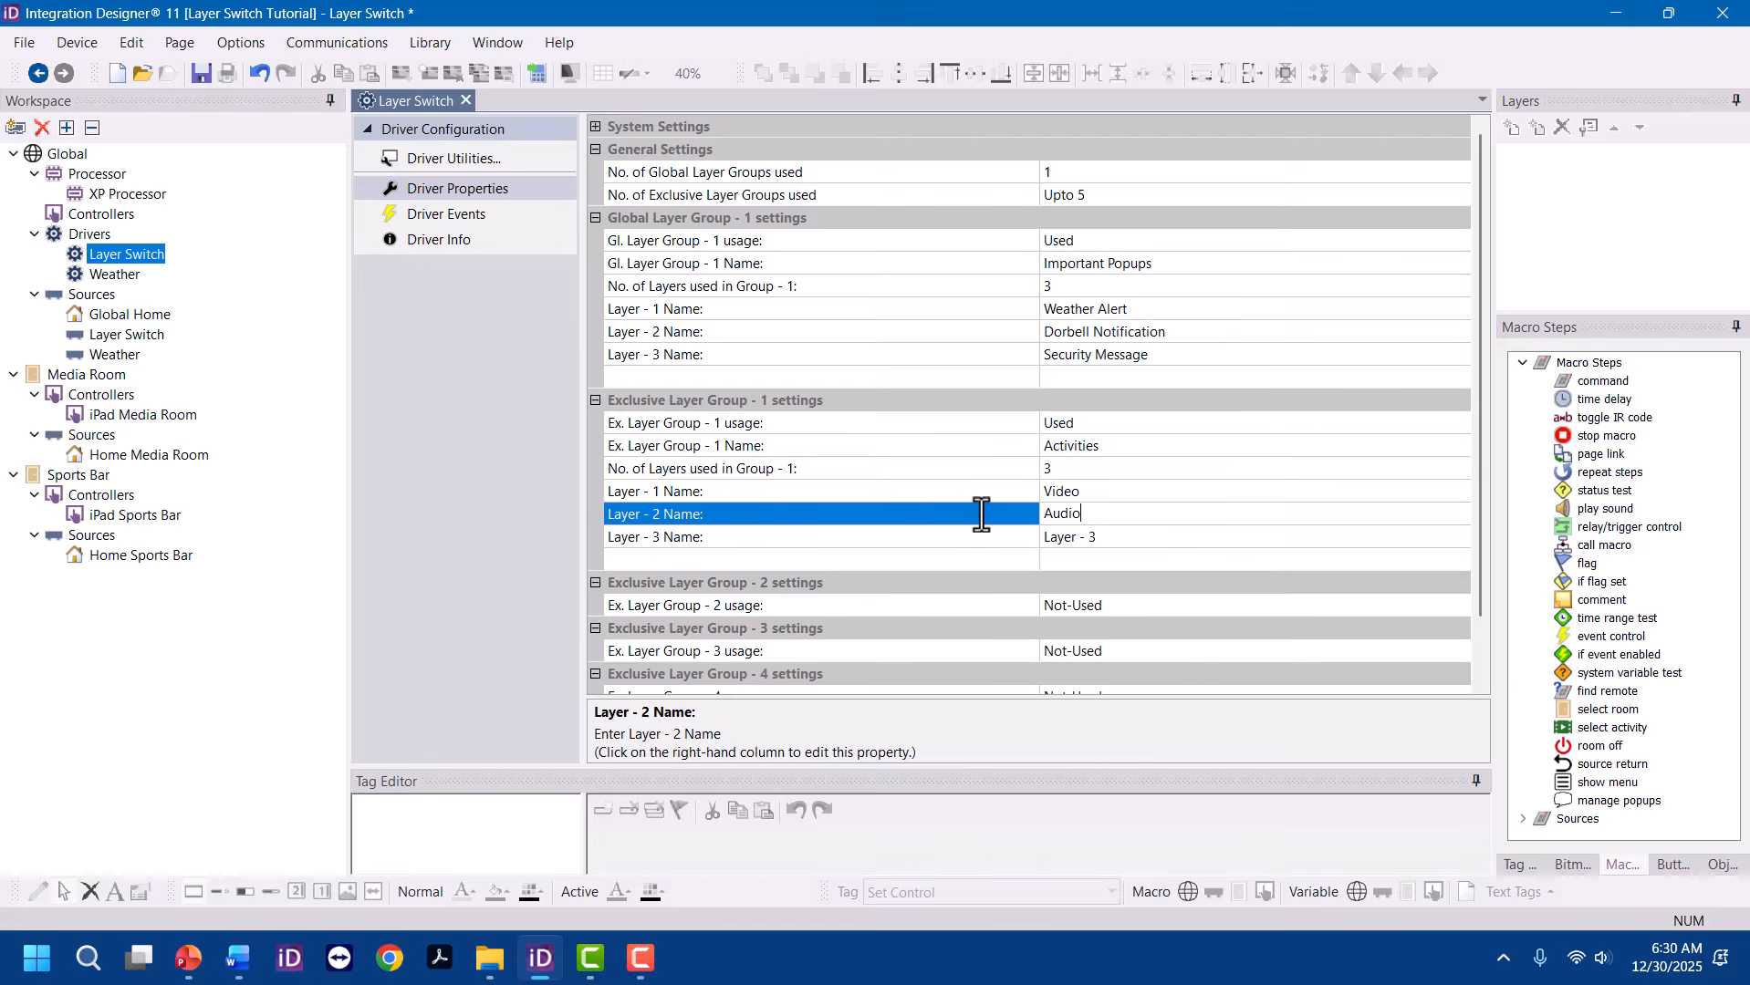
pyautogui.click(1140, 552)
pyautogui.moveTo(1106, 536); pyautogui.dragTo(999, 519)
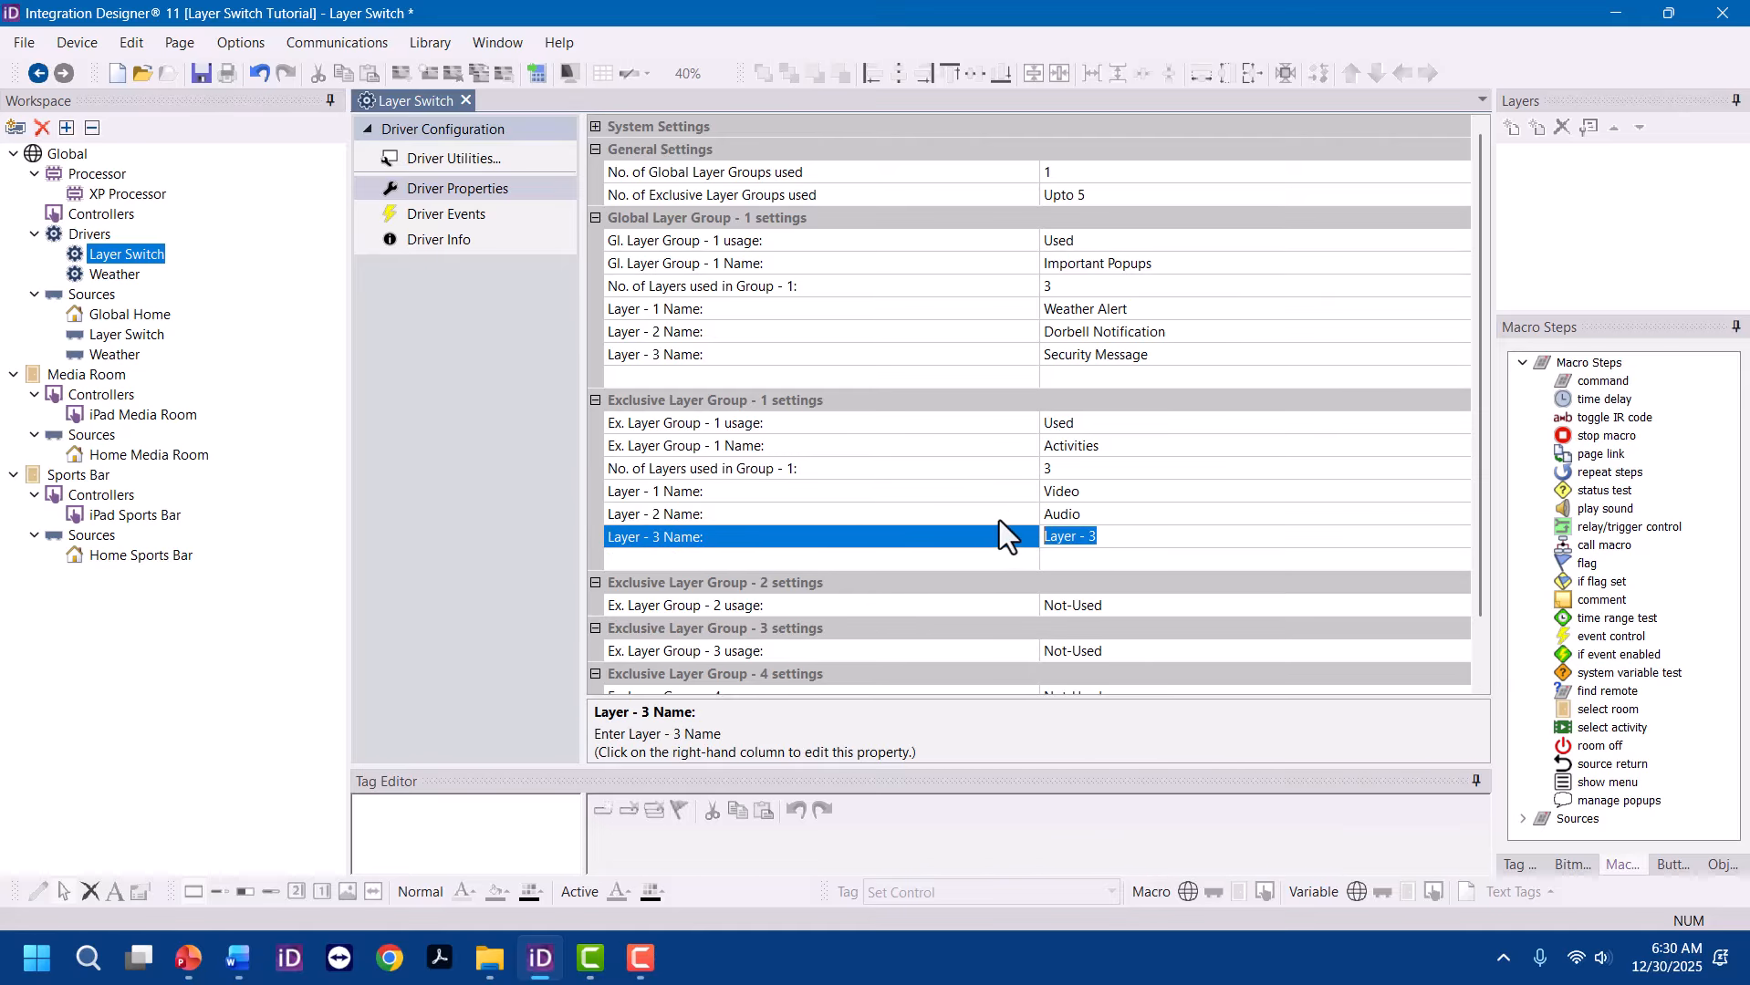
pyautogui.write('Control')
pyautogui.click(1140, 491)
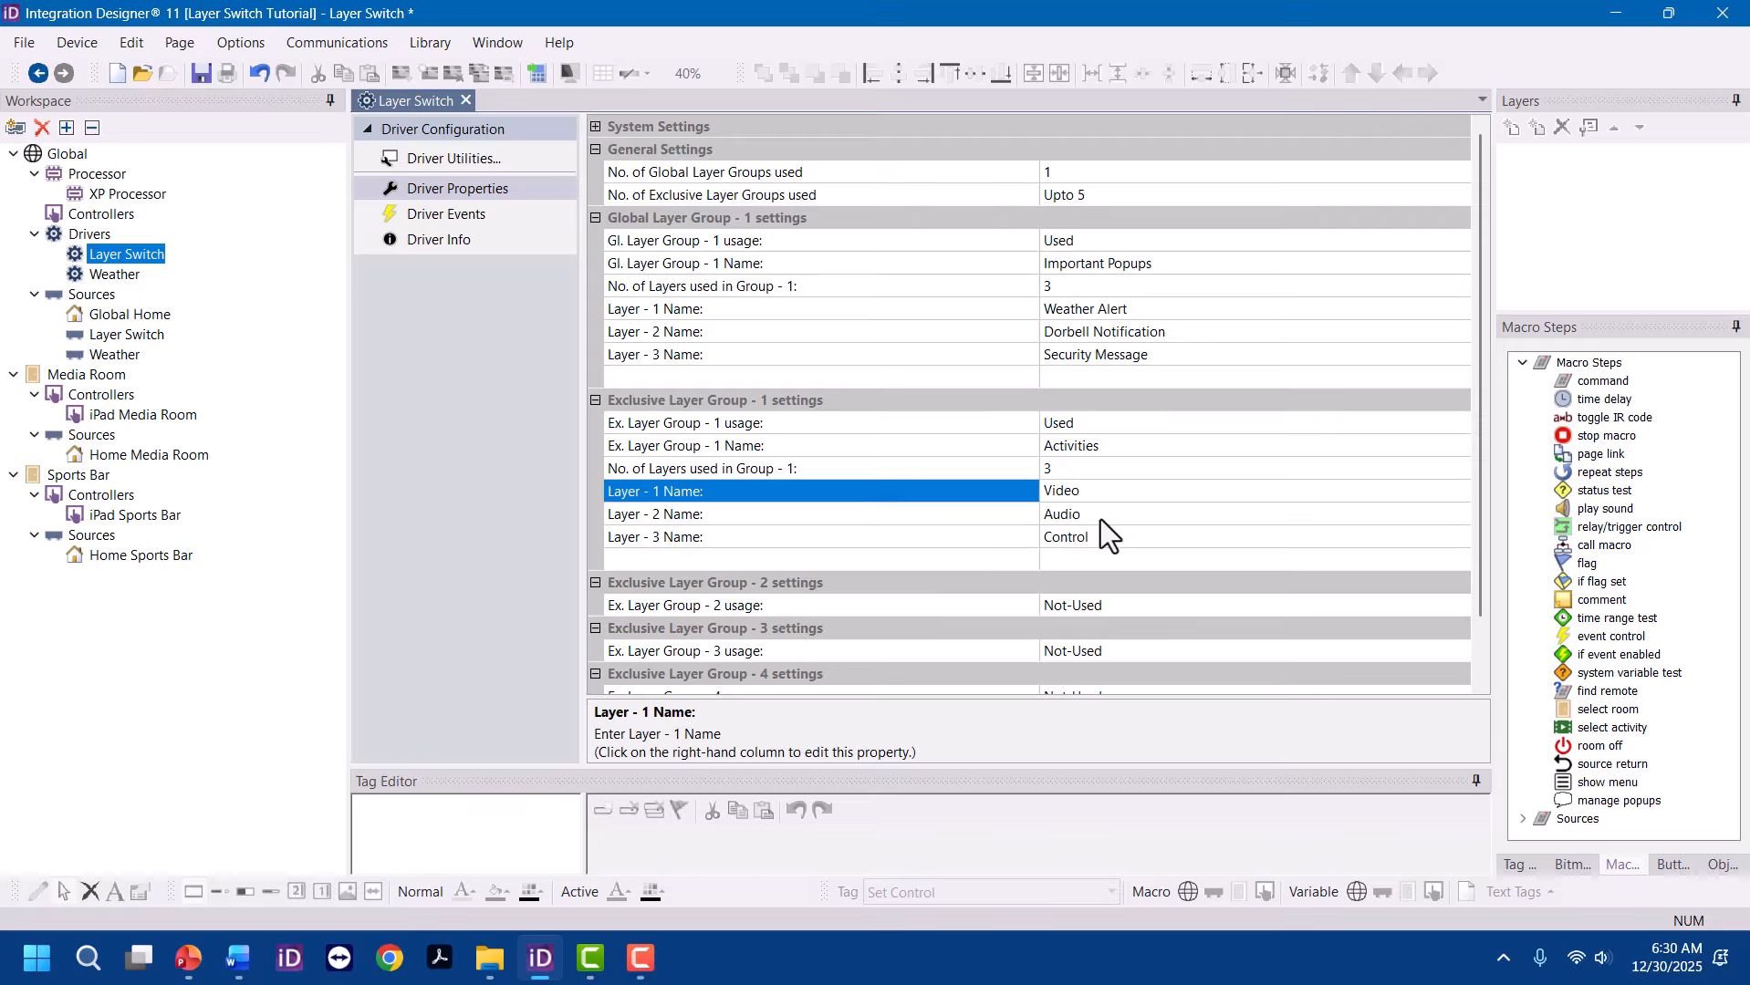
pyautogui.click(1138, 491)
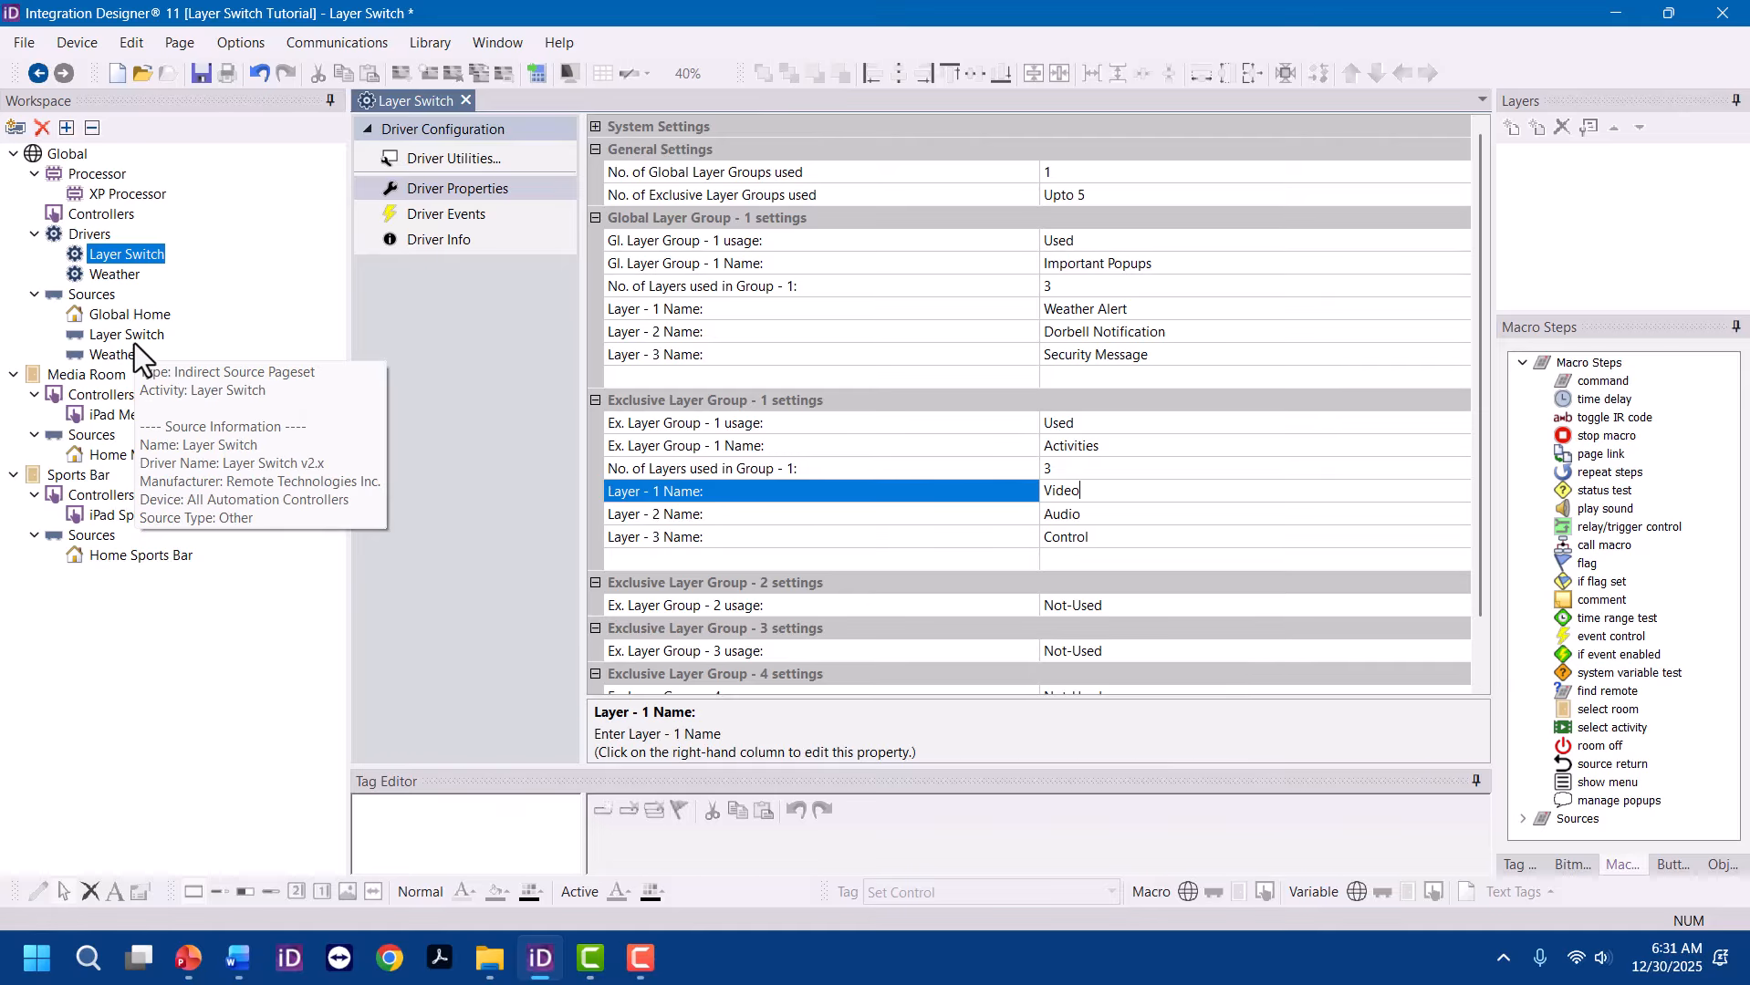
# On the Home Media Room source's Main page, check the Set Video button and briefly preview the Video Sources layer
pyautogui.click(119, 459)
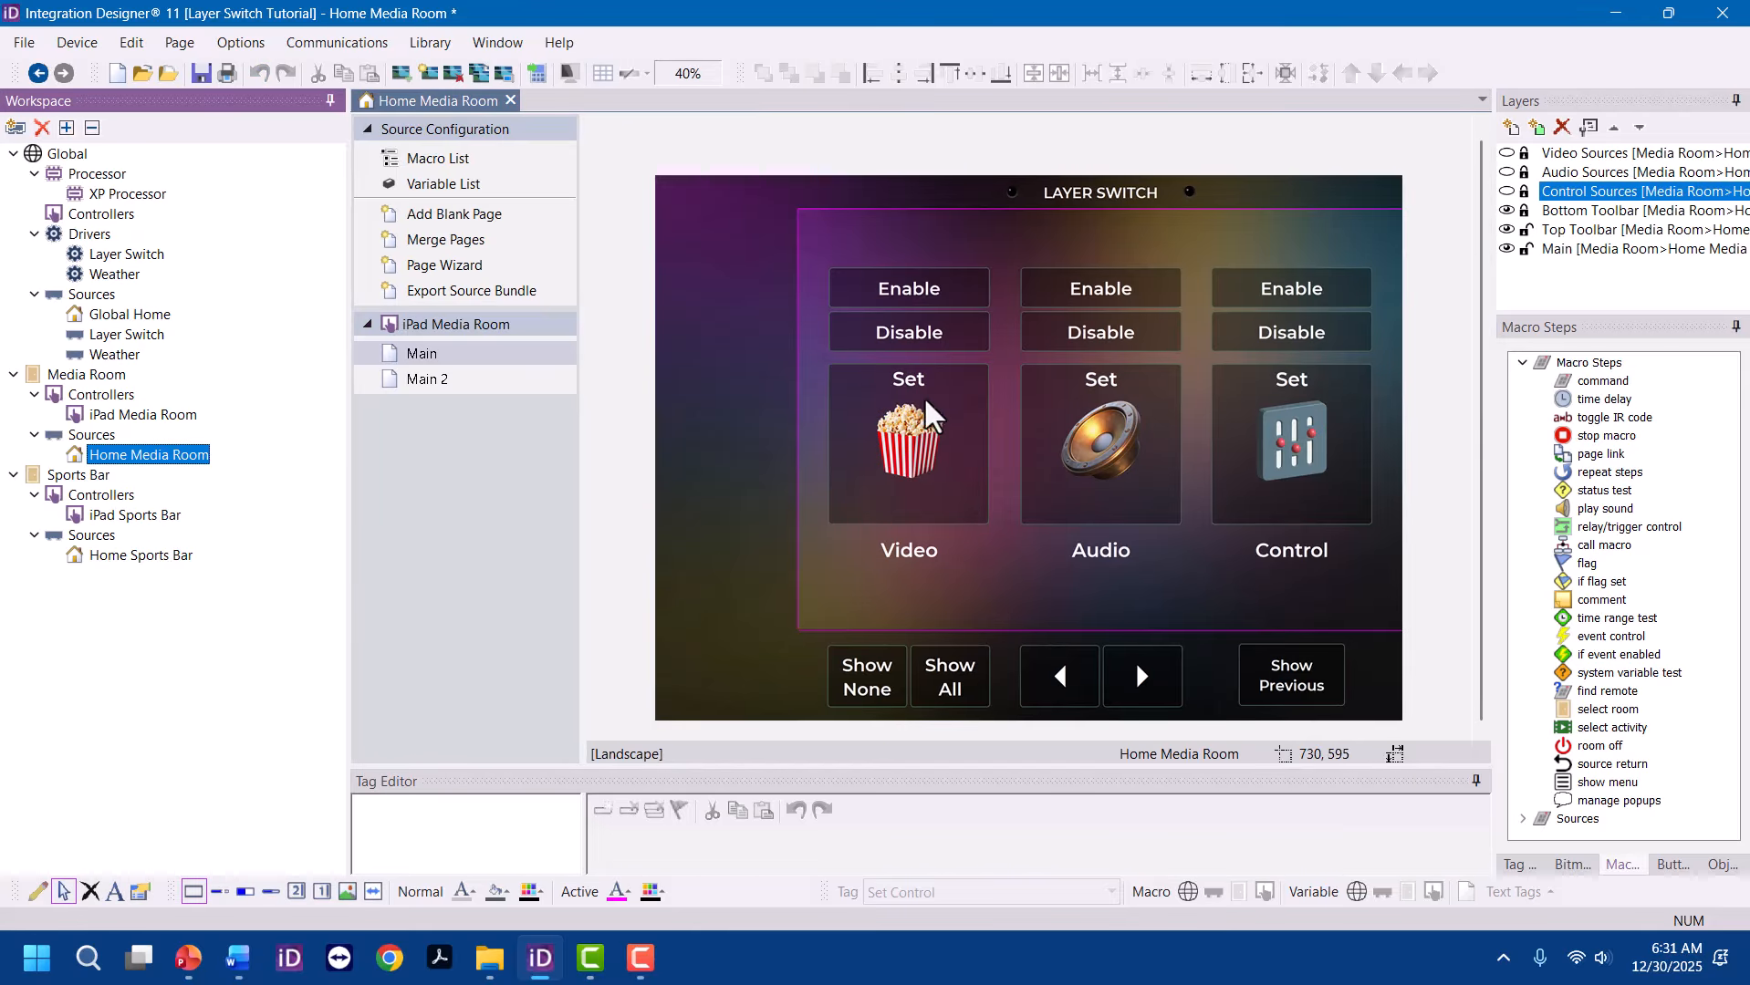
pyautogui.click(920, 451)
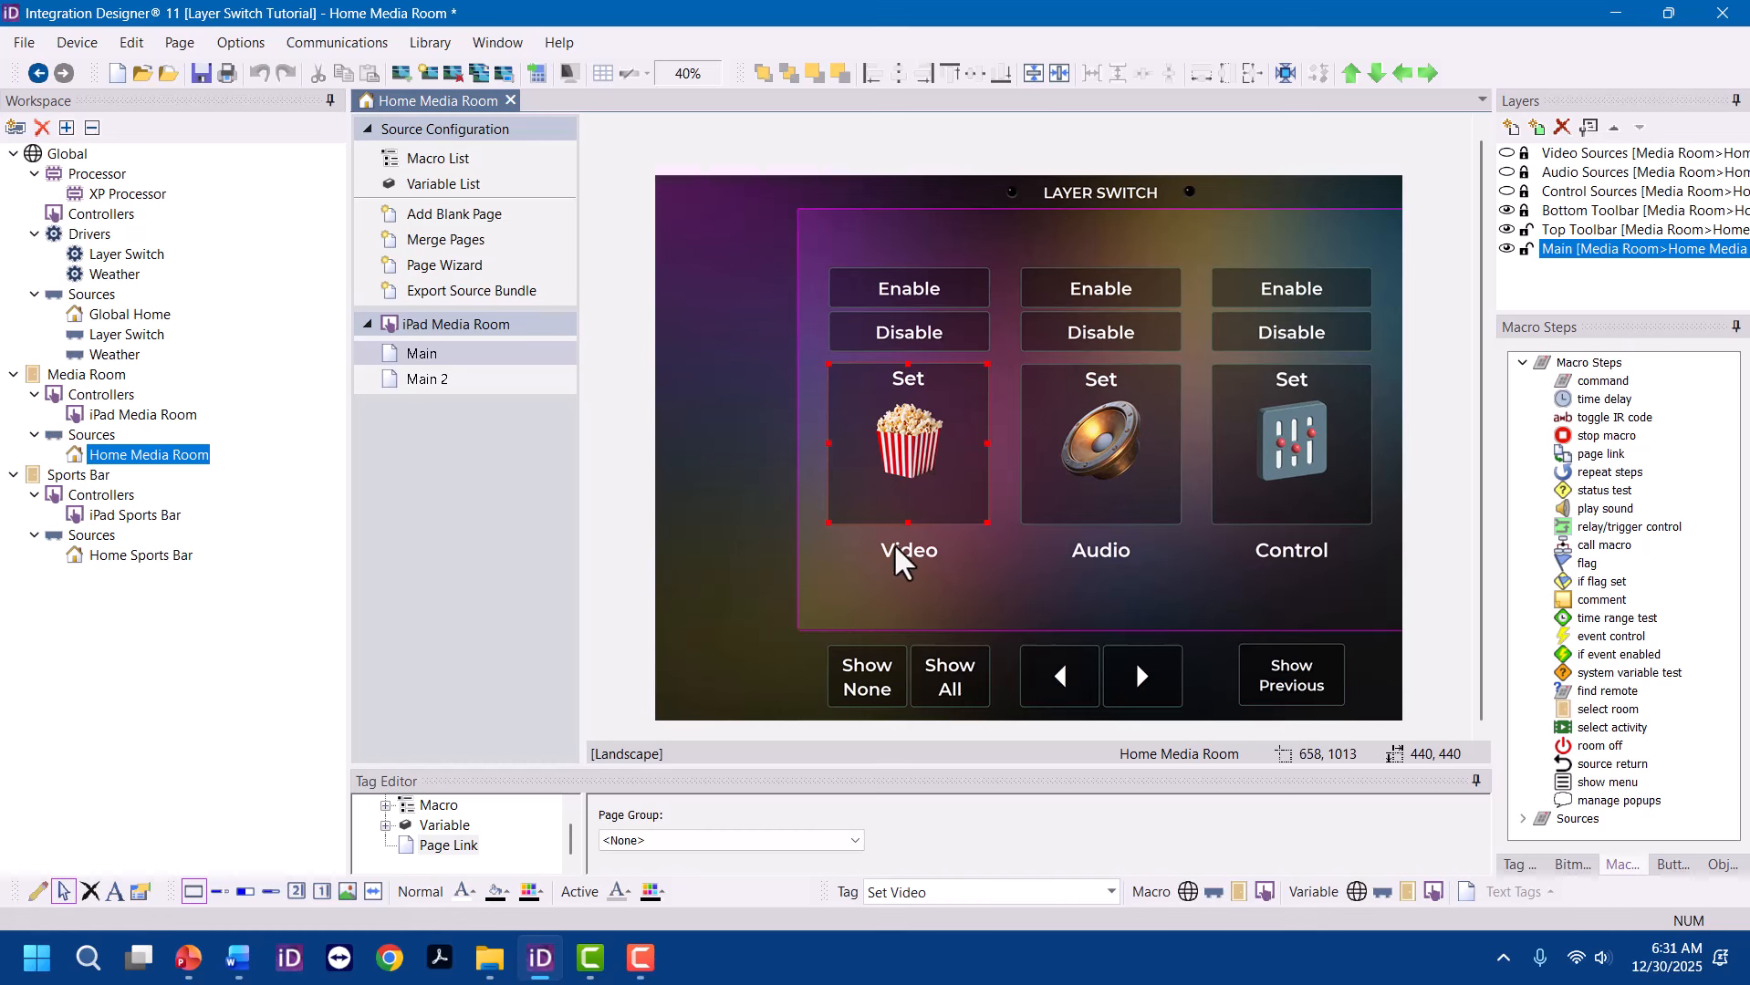
pyautogui.click(1508, 154)
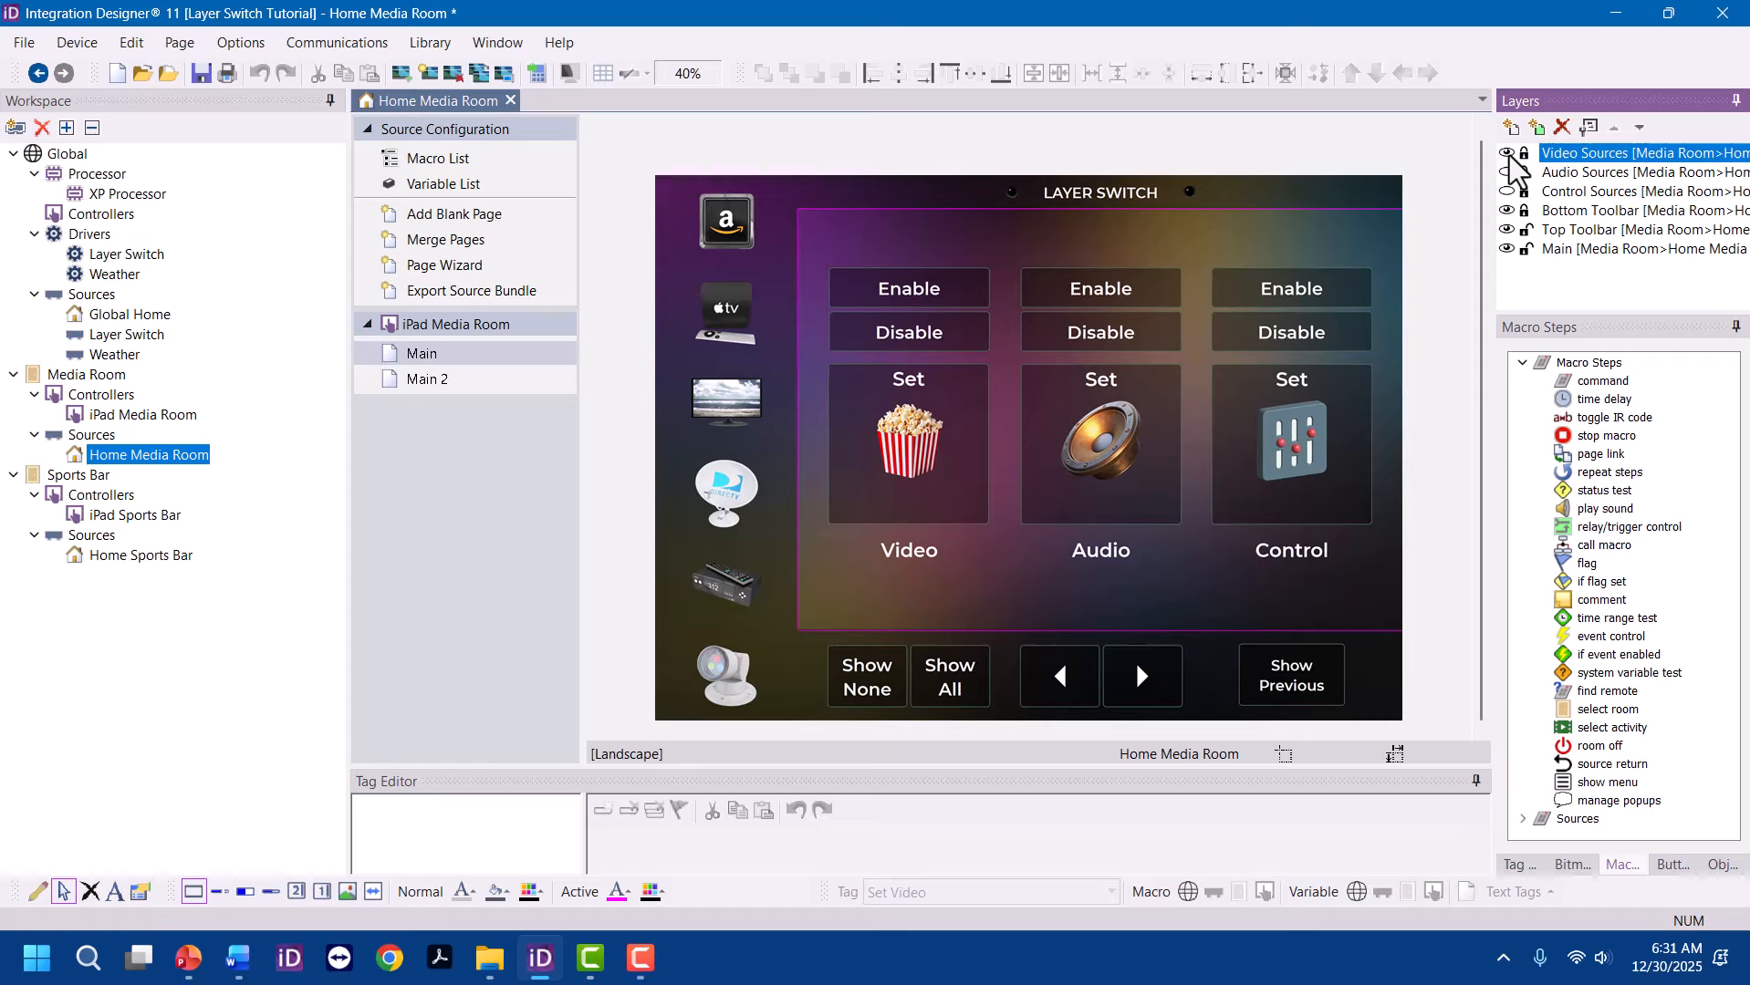
pyautogui.click(1507, 153)
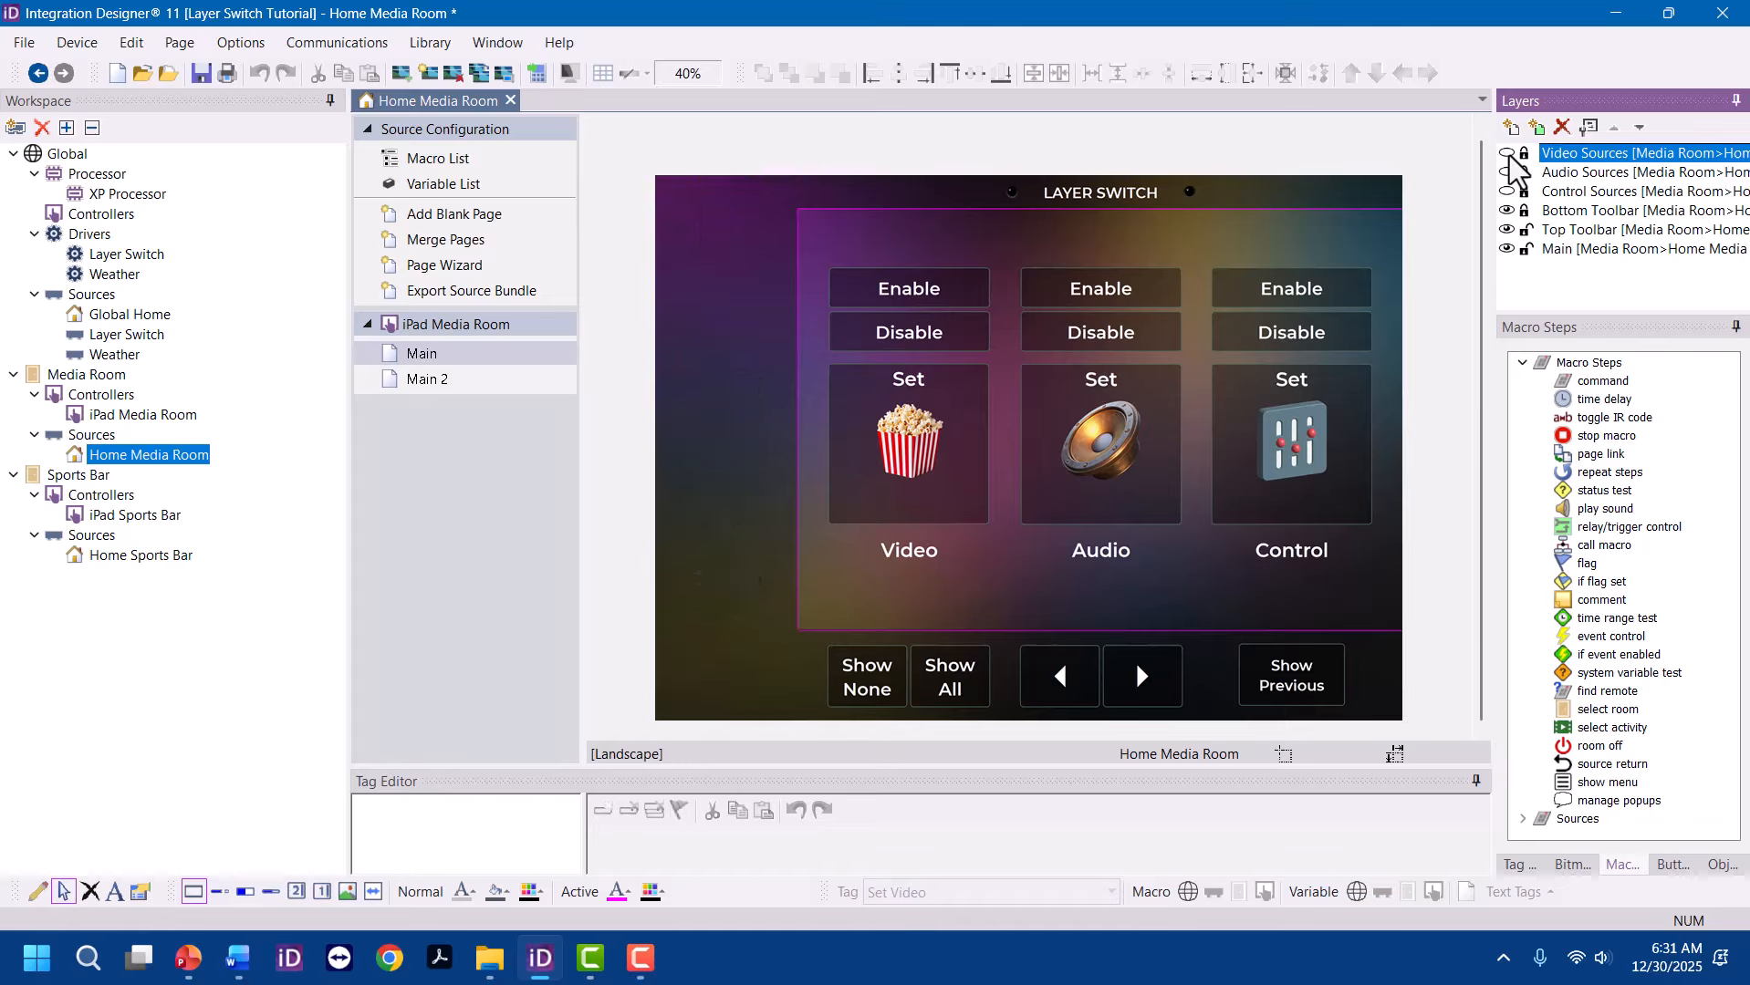
# Open the Set Video button's source-level macro (Media Room) in an enlarged Tag Editor
pyautogui.click(926, 492)
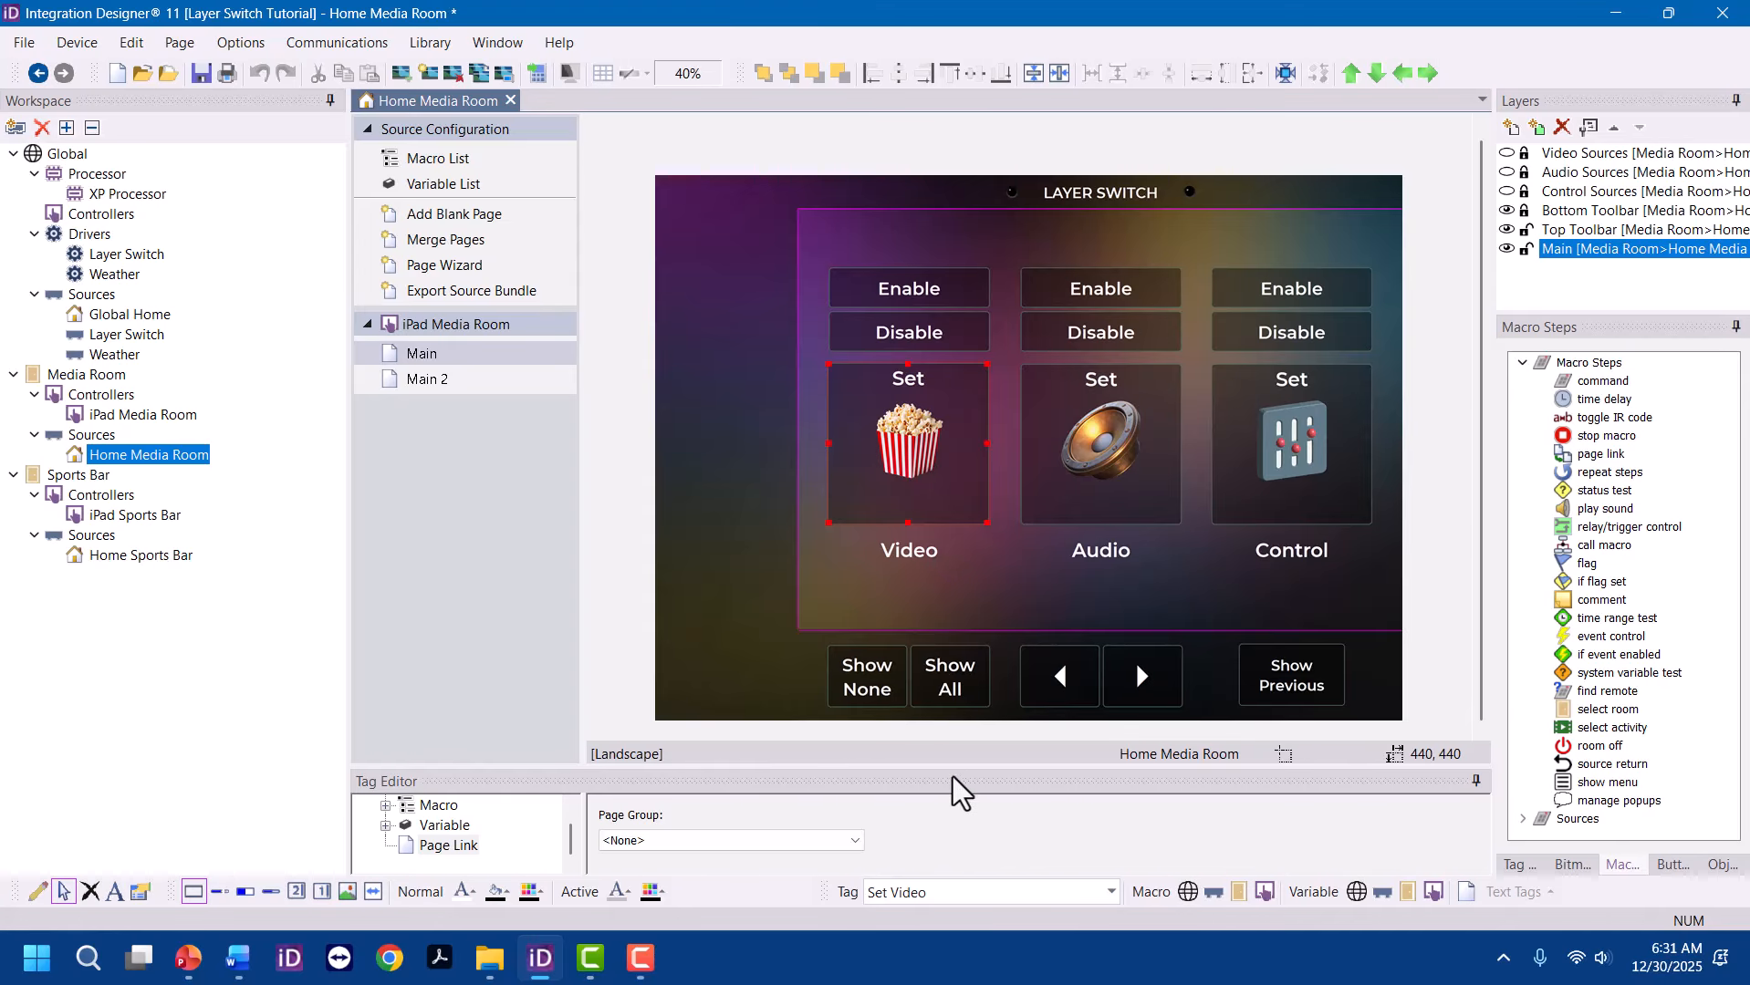
pyautogui.moveTo(951, 772); pyautogui.dragTo(995, 607)
pyautogui.scroll(-3, 1105, 391)
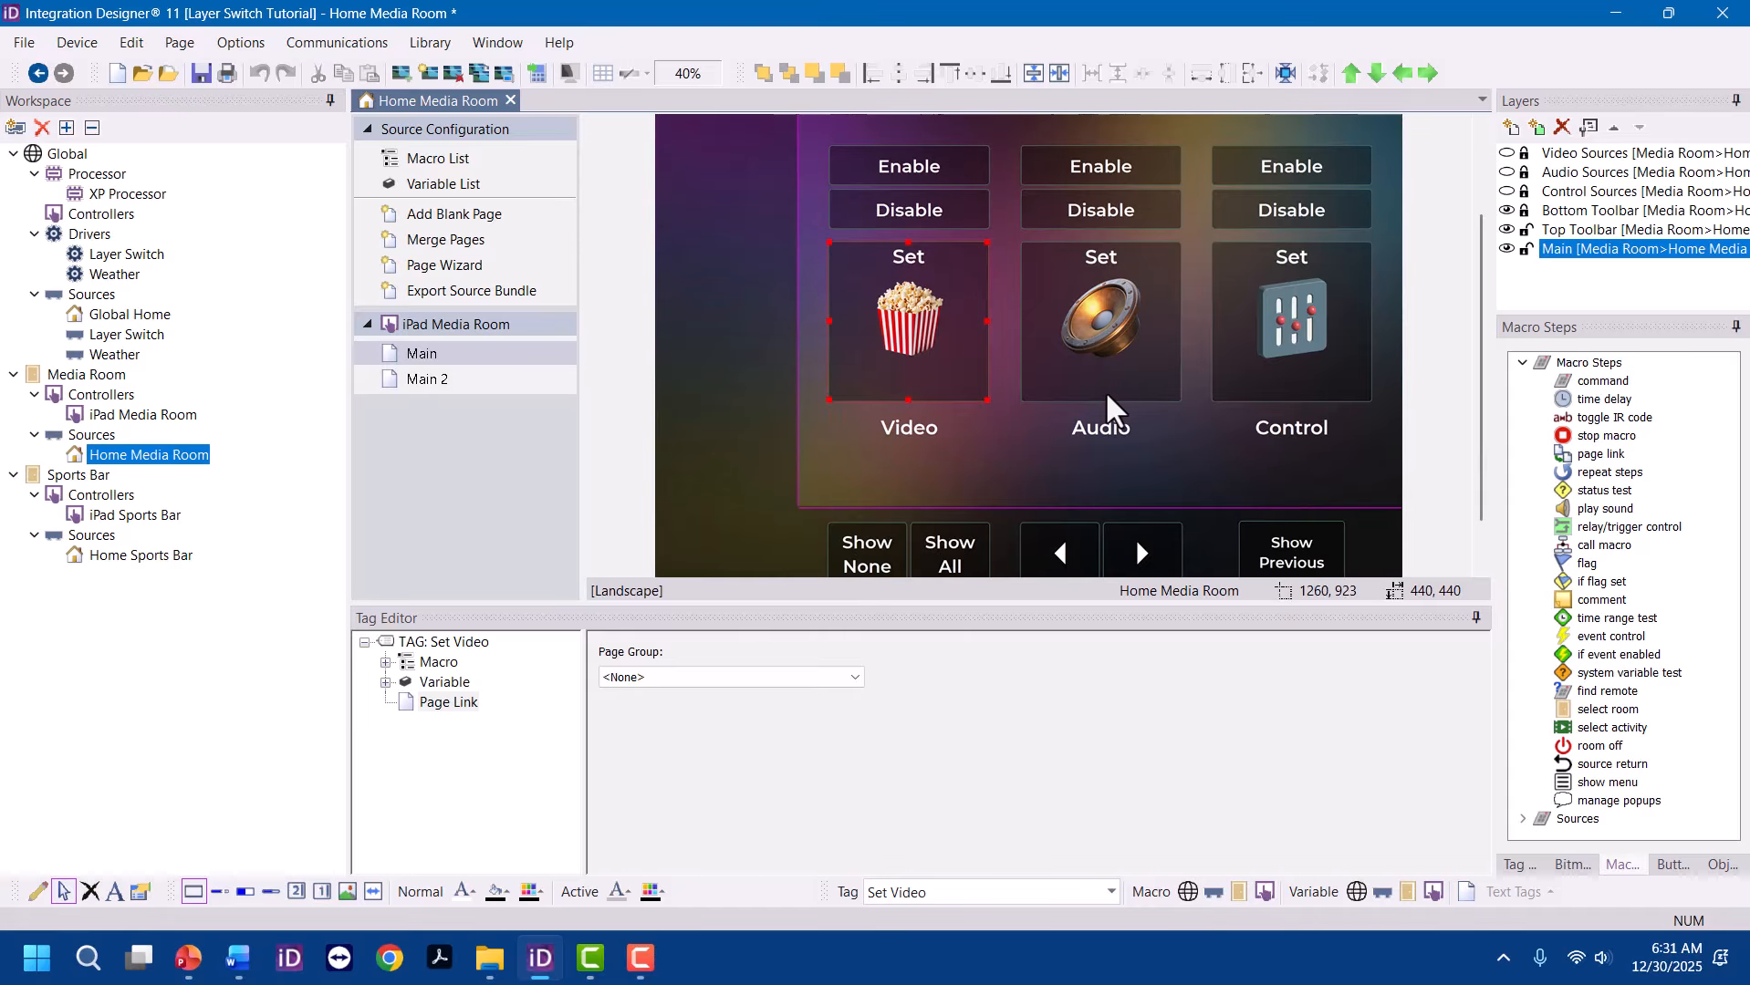
pyautogui.scroll(-1, 1042, 375)
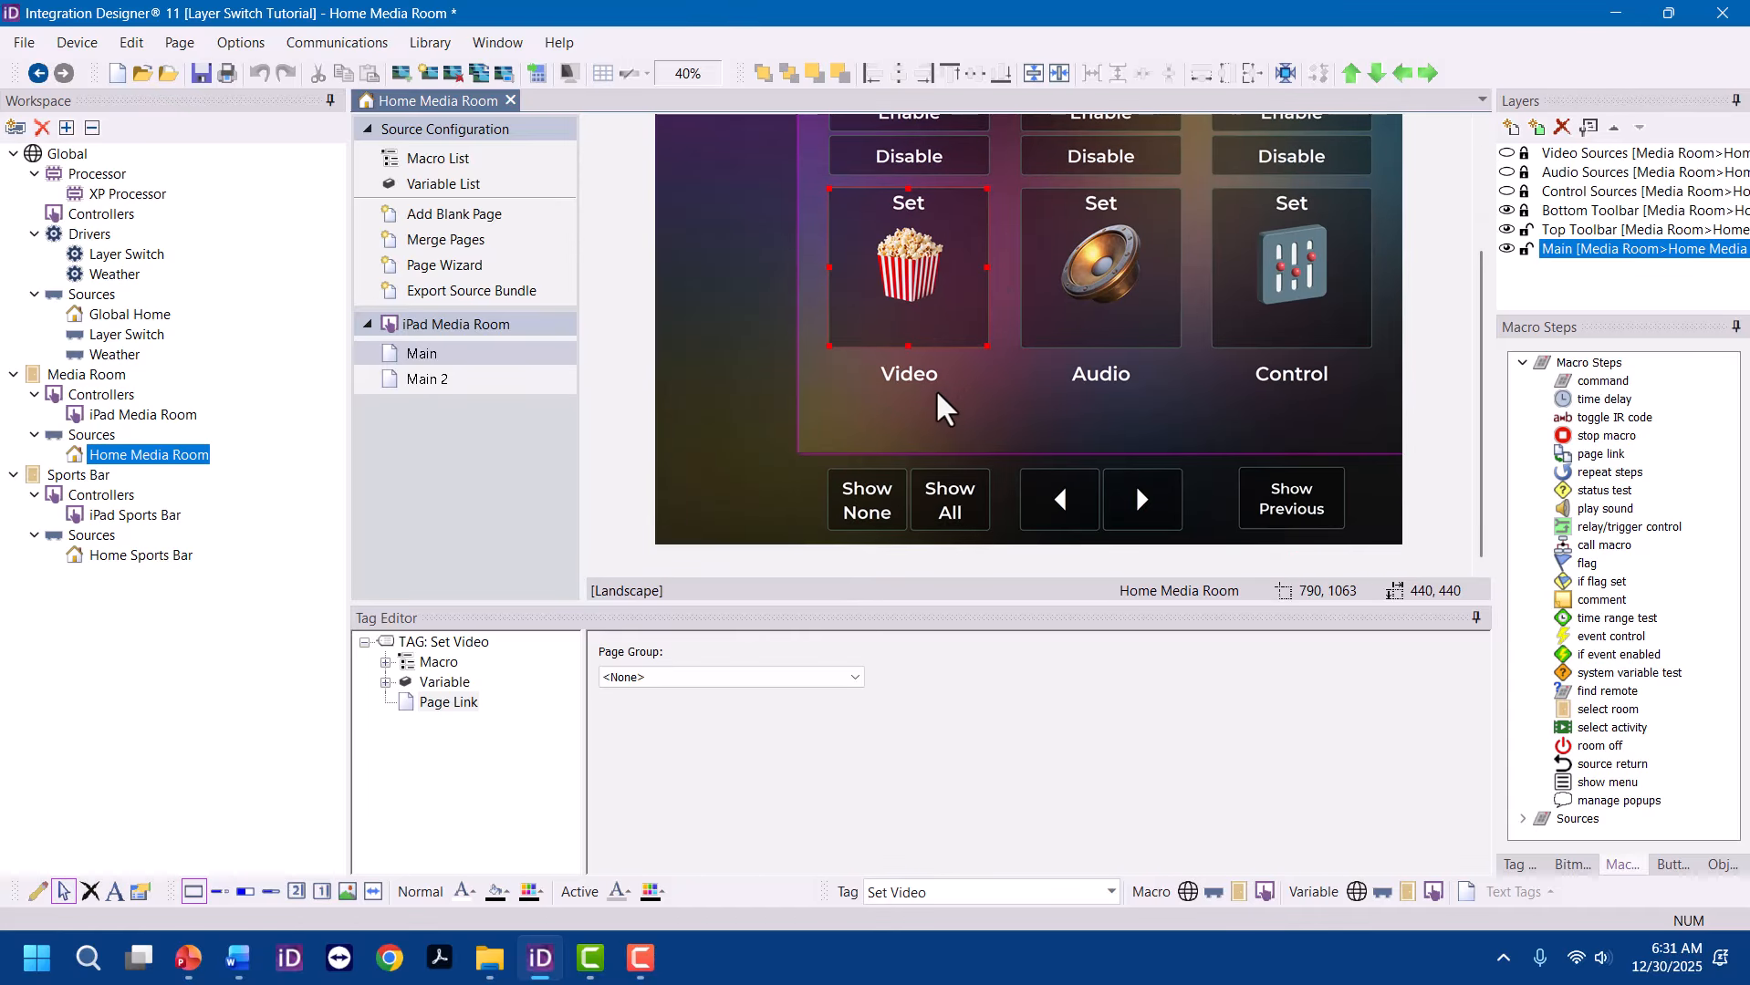
pyautogui.click(385, 663)
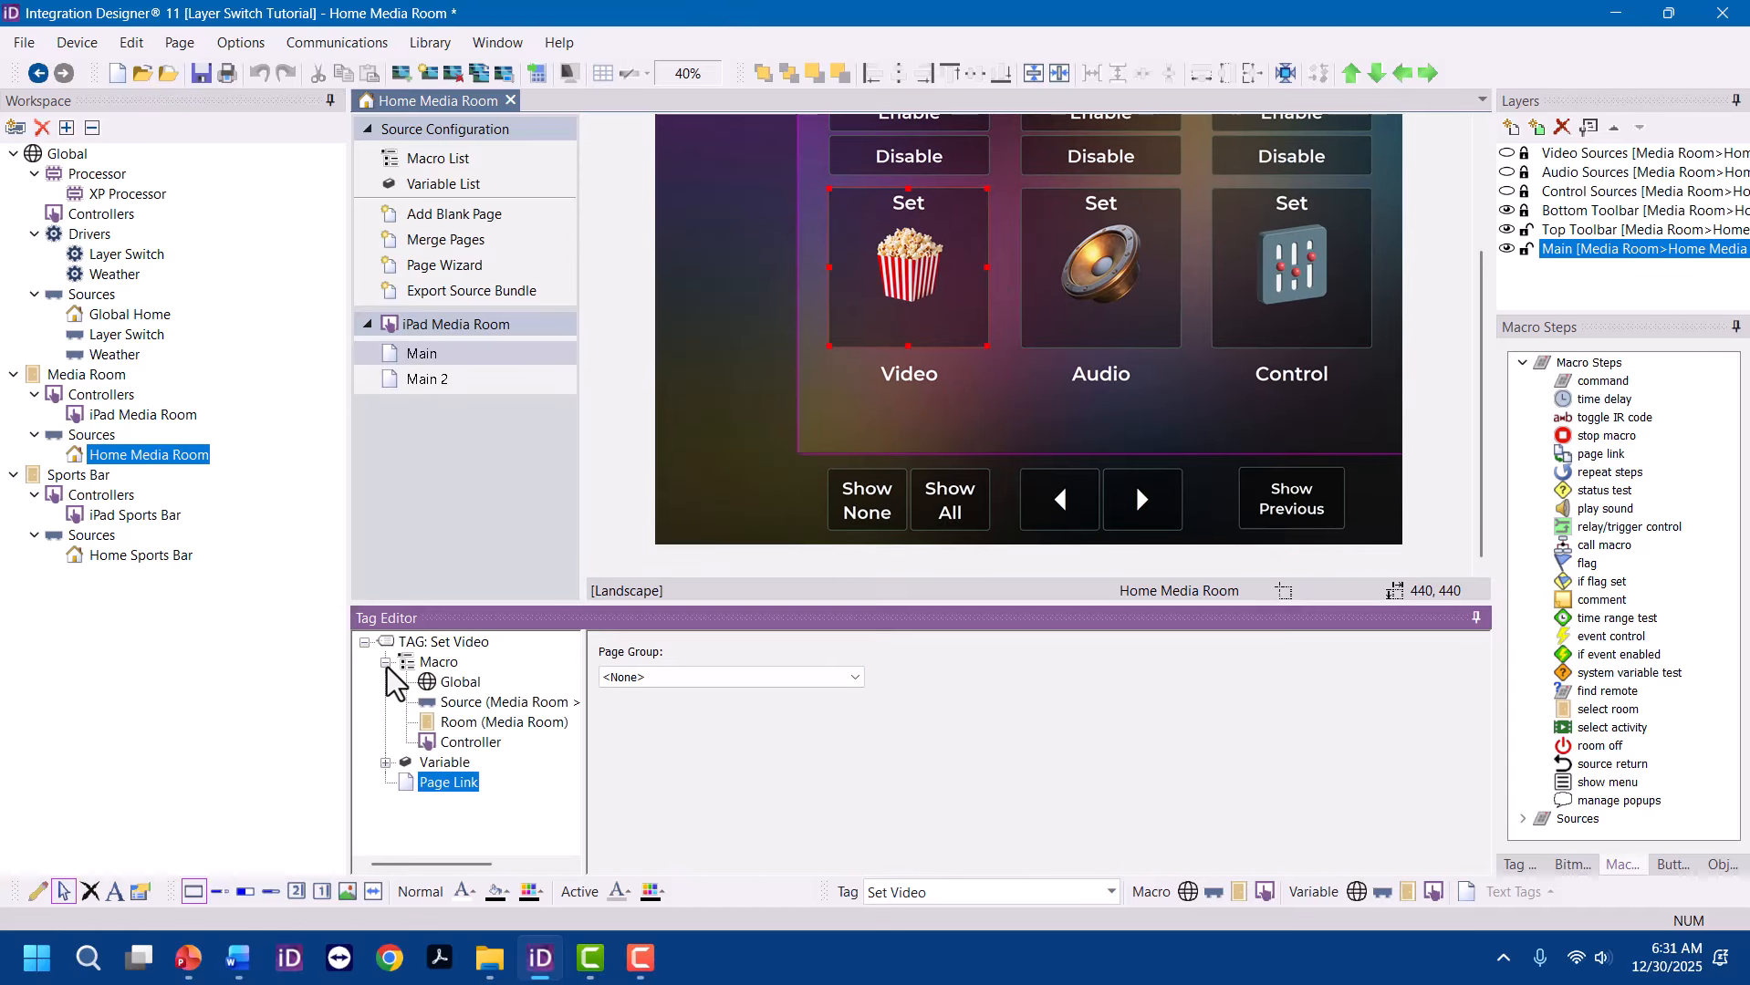
pyautogui.click(462, 705)
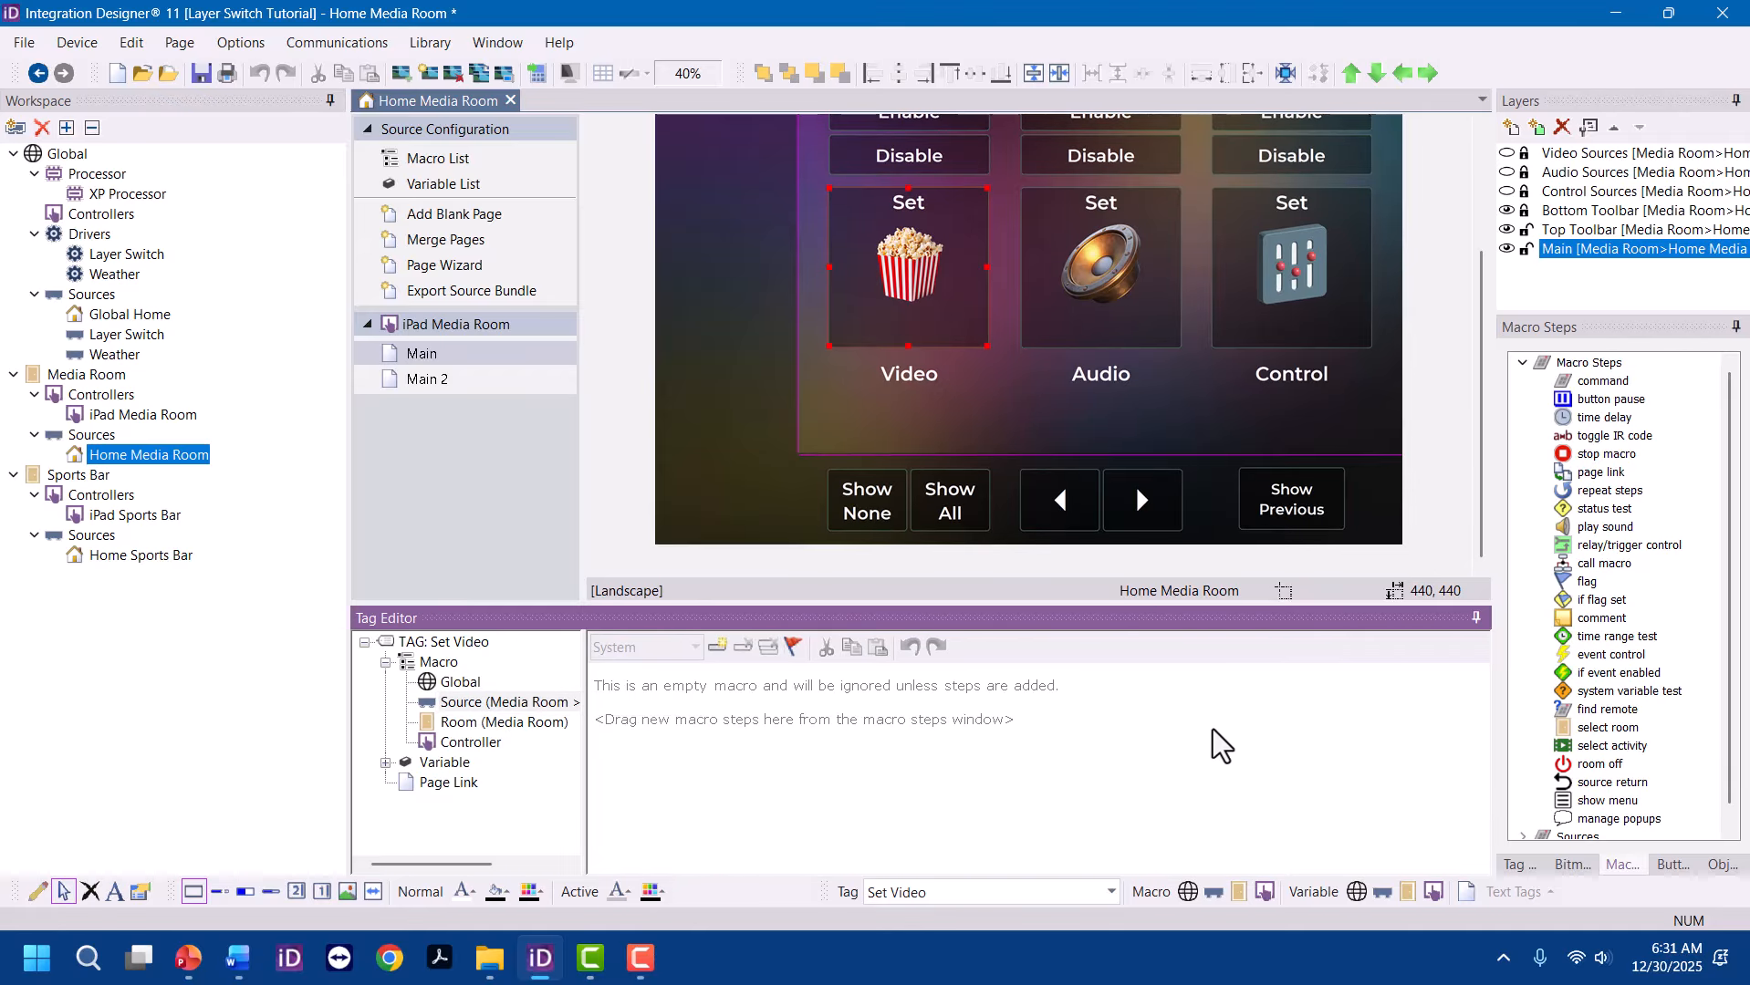
# Add a Layer Switch command to the Set Video macro with the function "Ex. Set selected Layer \ Ex. Group: Activities"
pyautogui.moveTo(1603, 383); pyautogui.dragTo(767, 693)
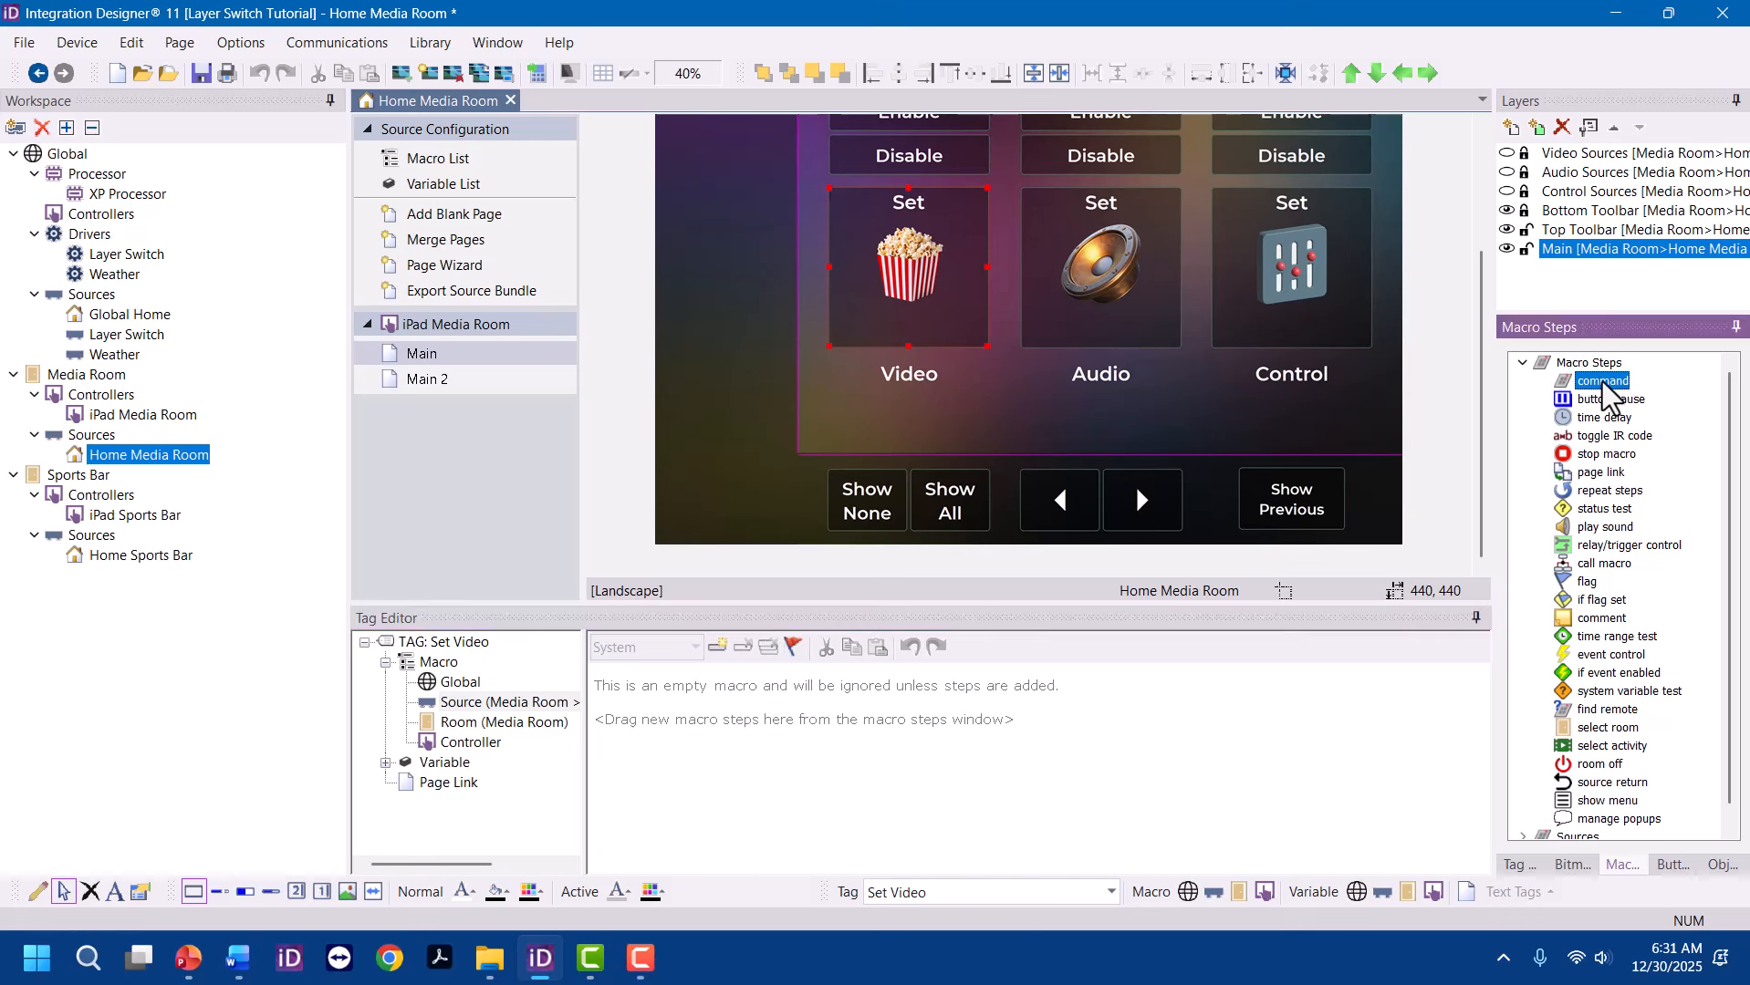
pyautogui.click(789, 690)
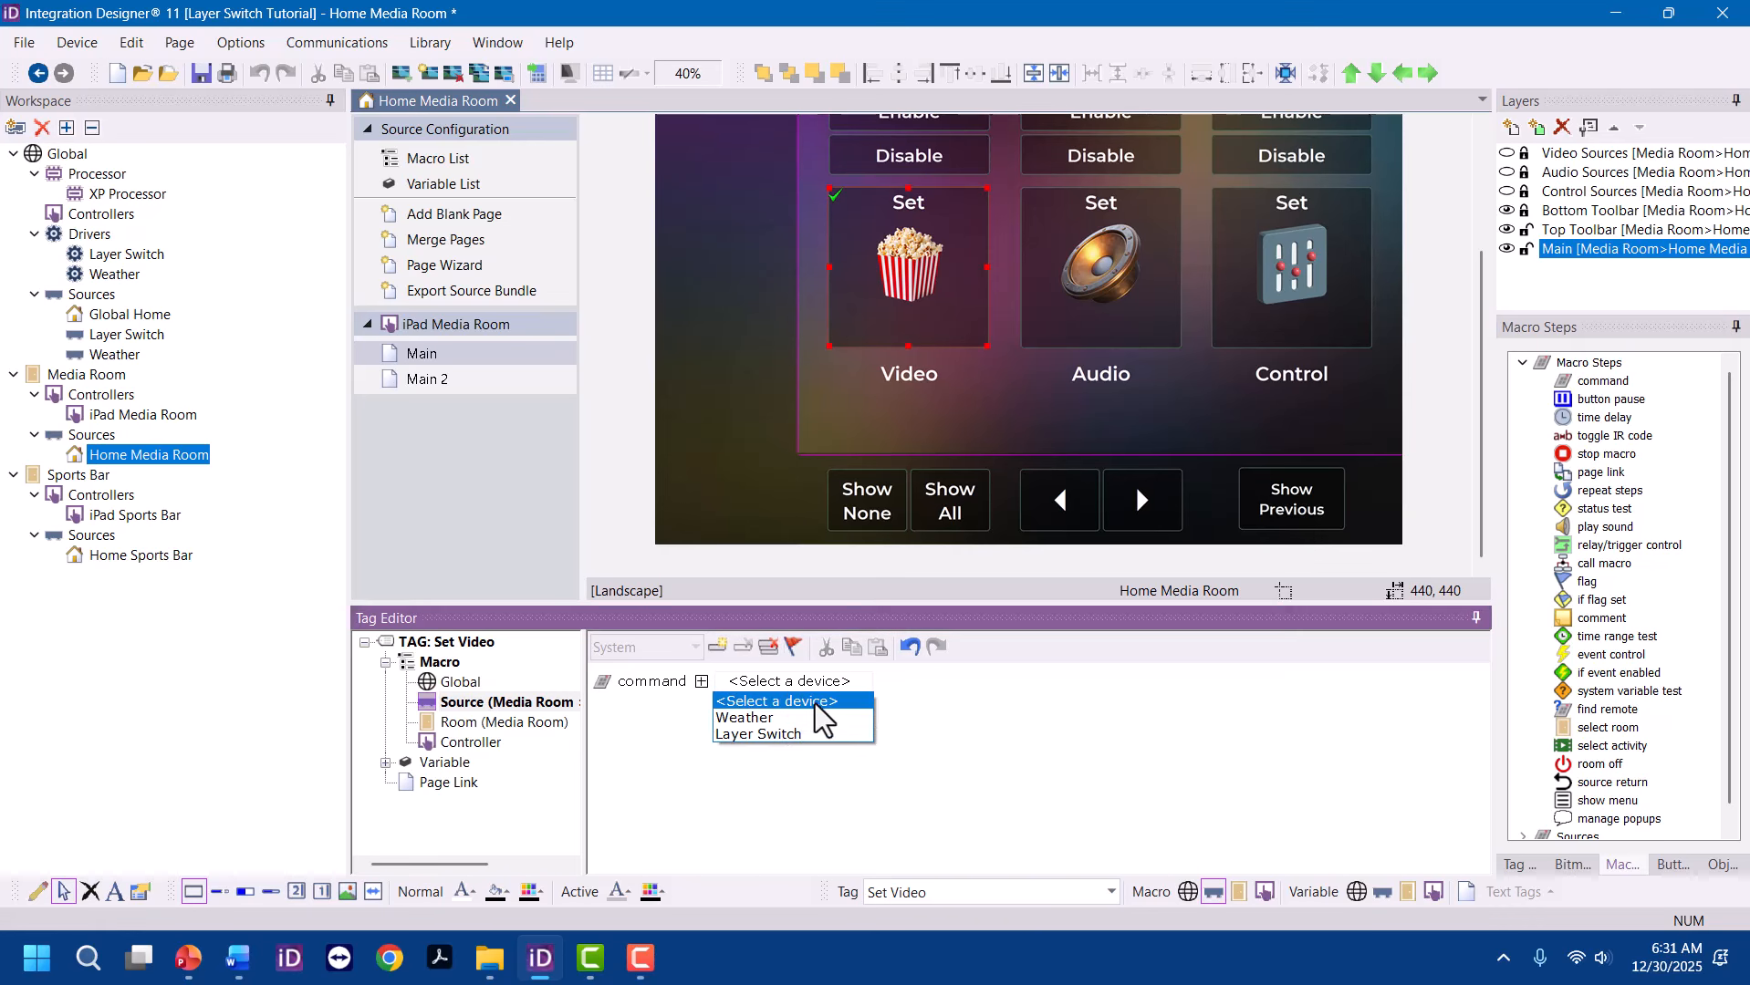
pyautogui.click(800, 730)
pyautogui.click(953, 688)
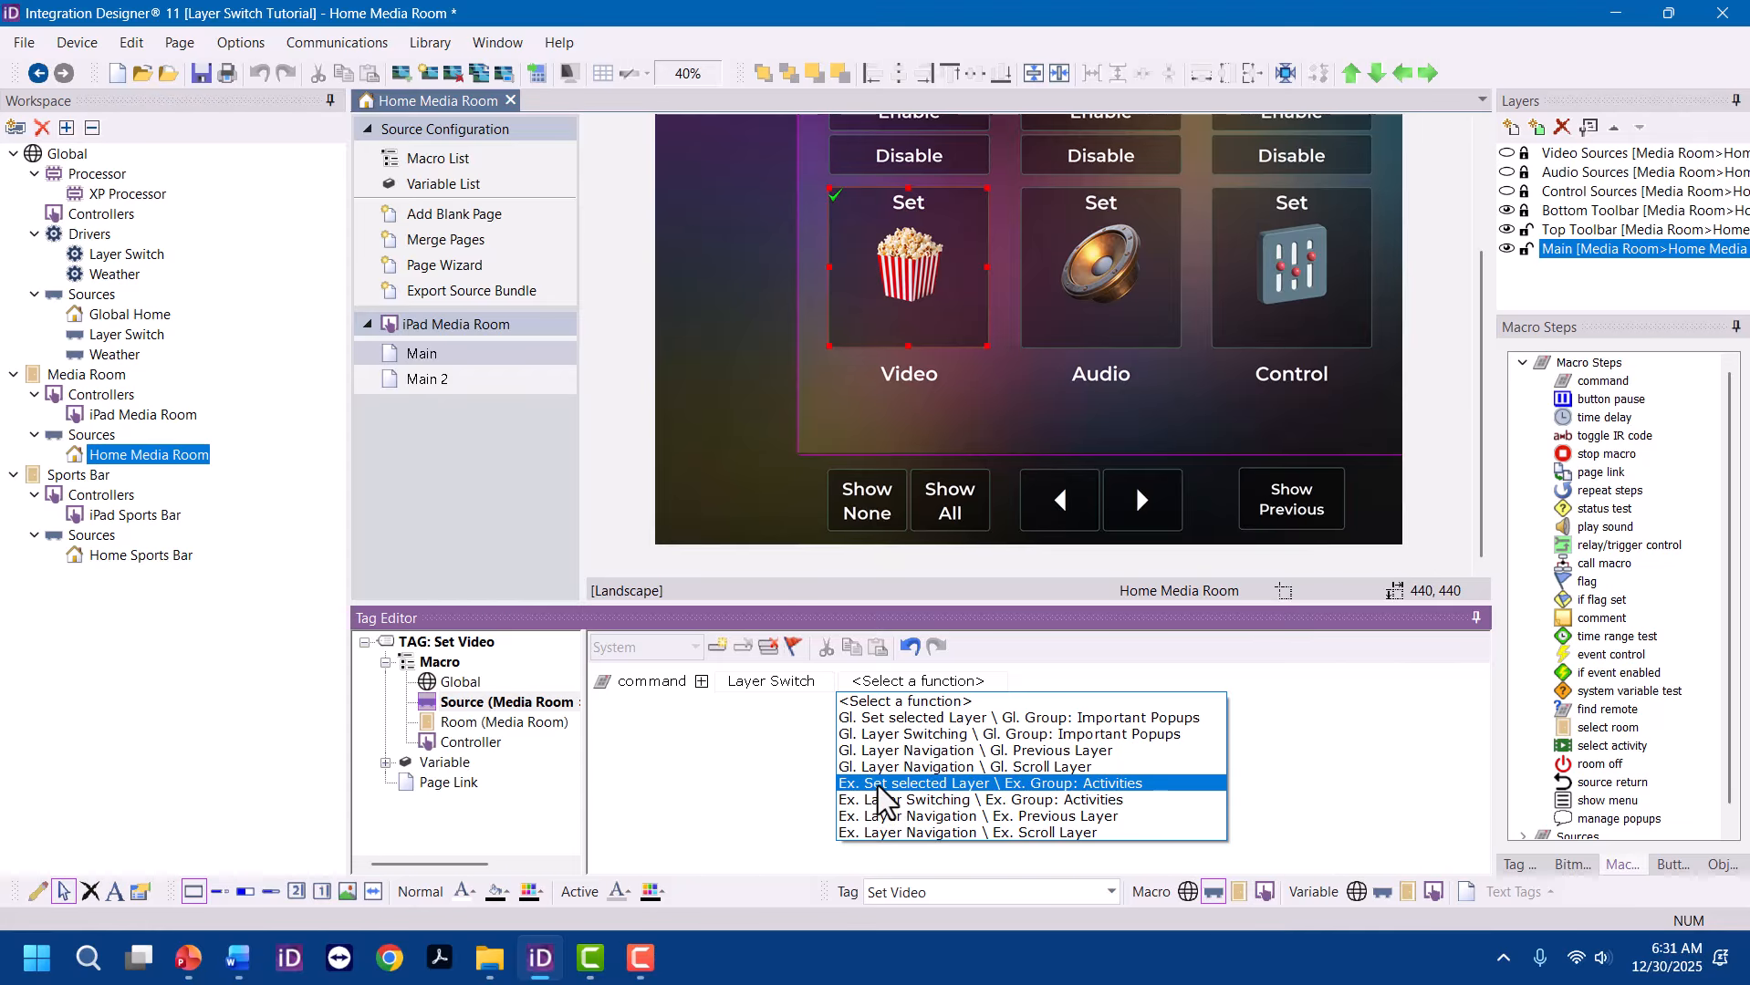
pyautogui.click(1114, 787)
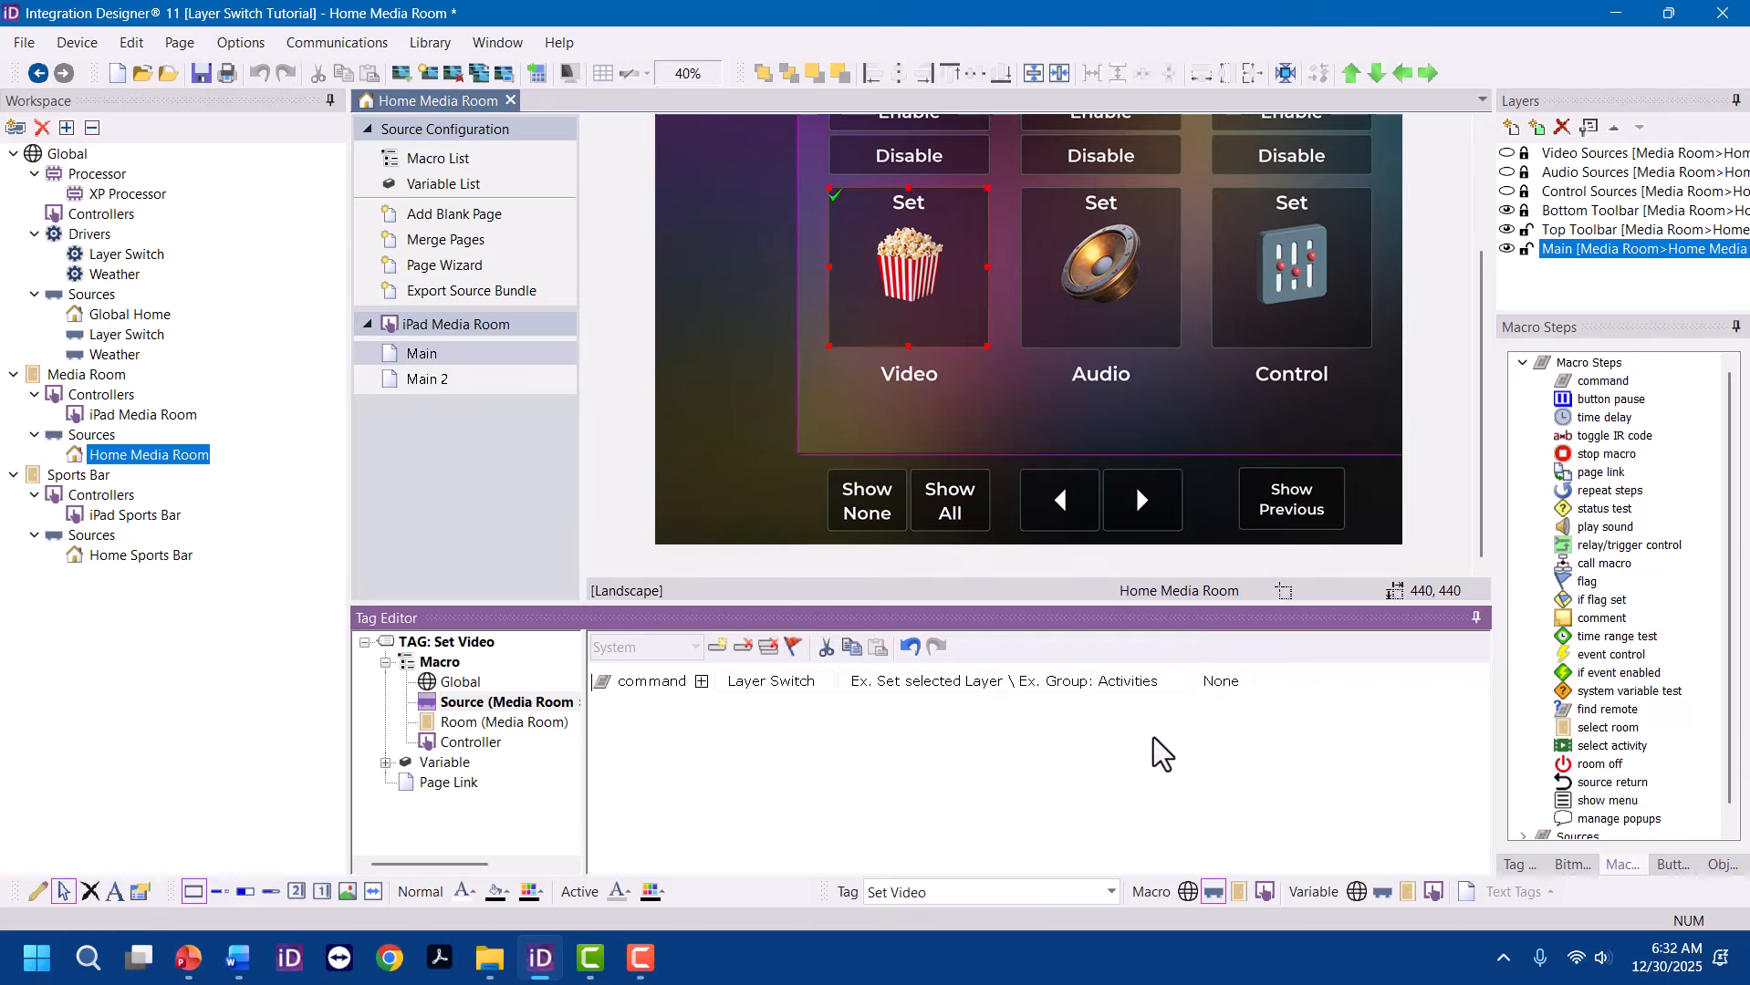
# Set the layer parameter of the Set Video macro's command to Video
pyautogui.click(1240, 675)
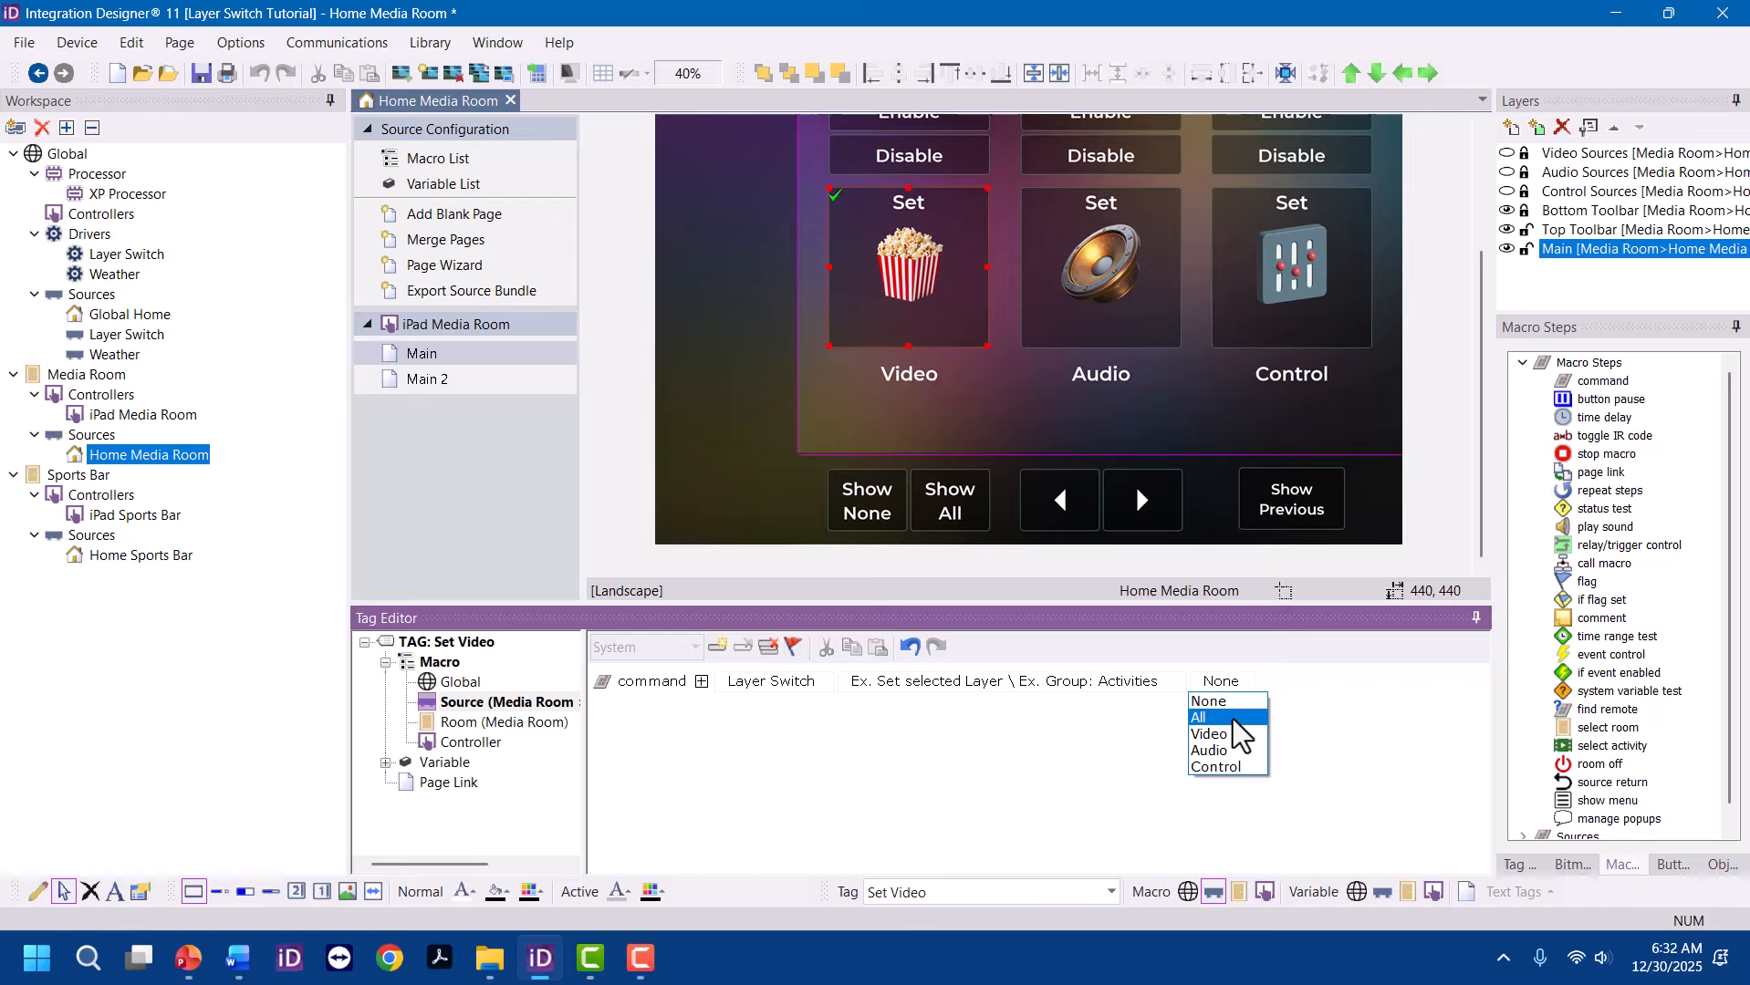
pyautogui.click(1233, 719)
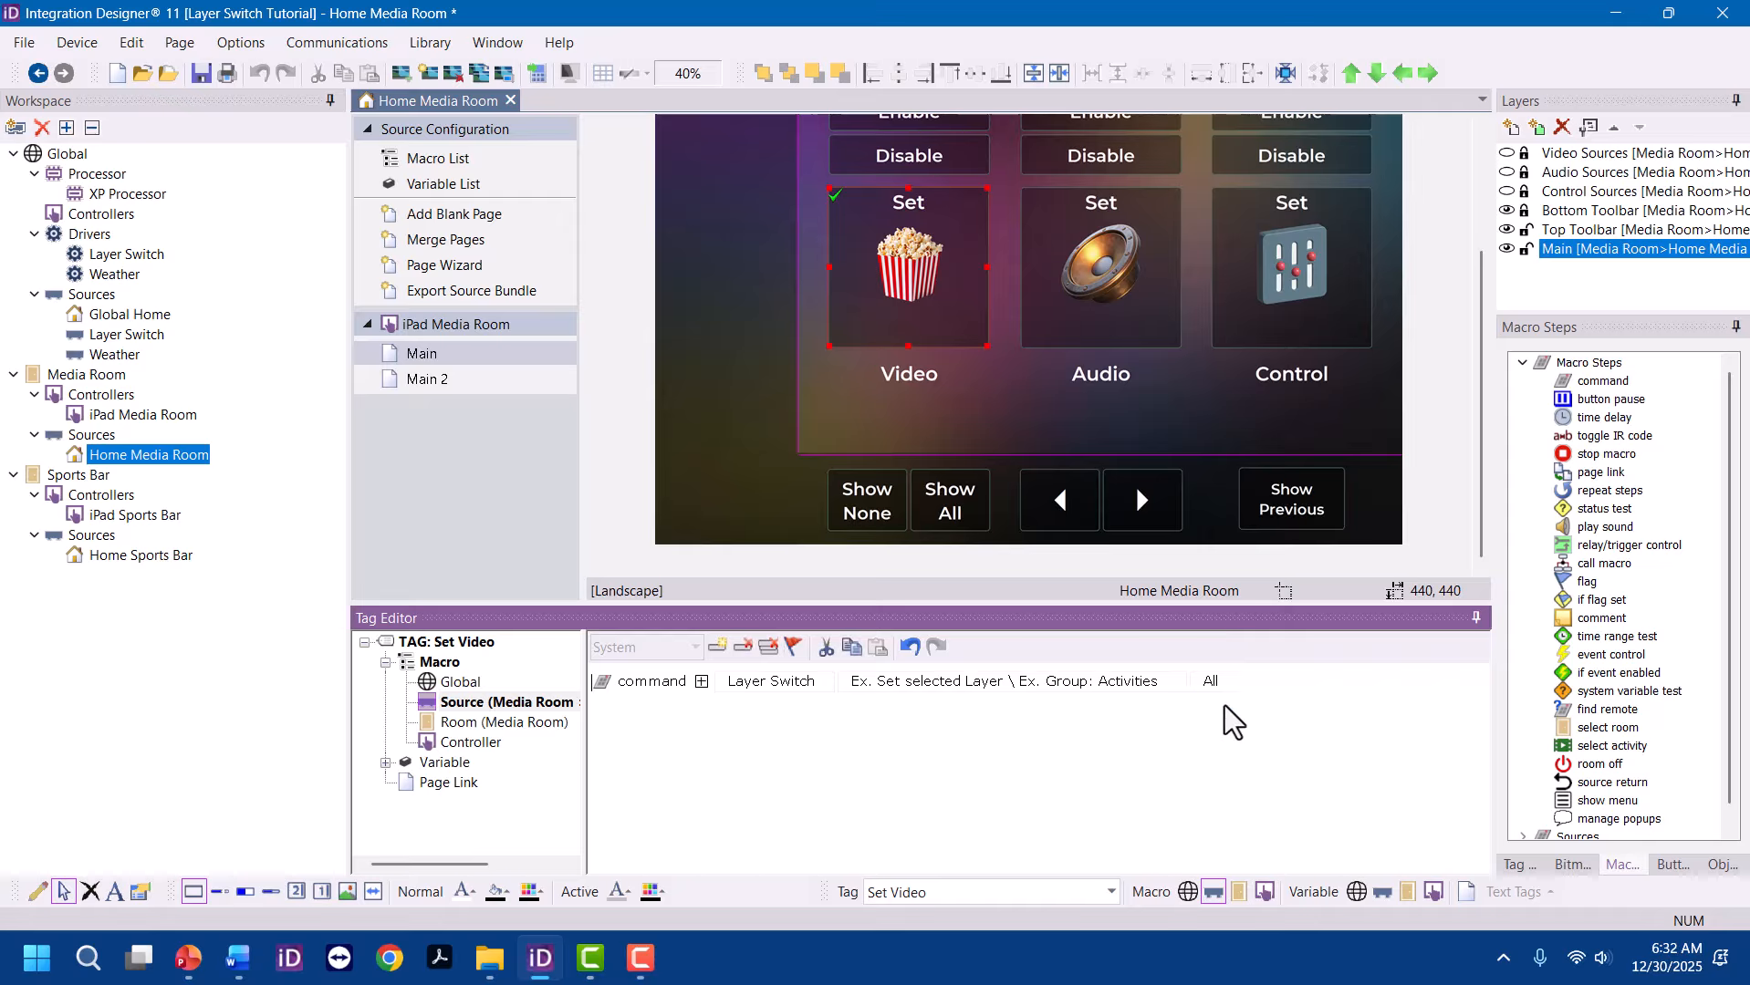
pyautogui.click(1217, 682)
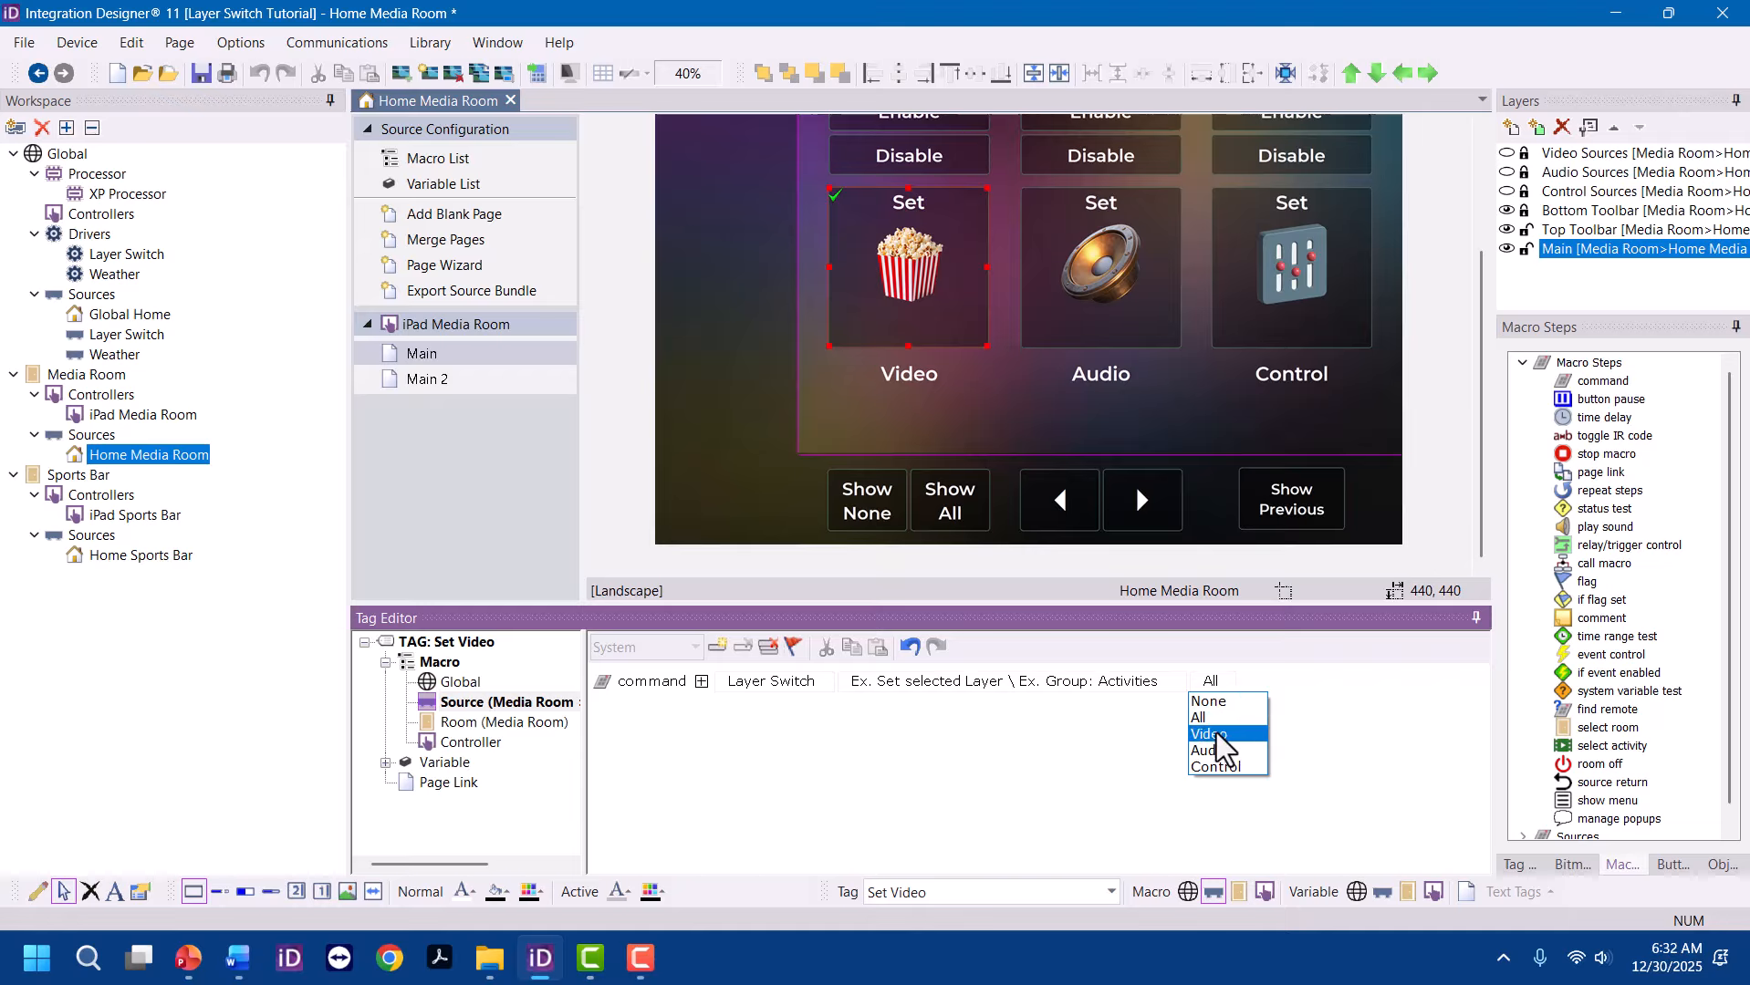
pyautogui.click(1217, 733)
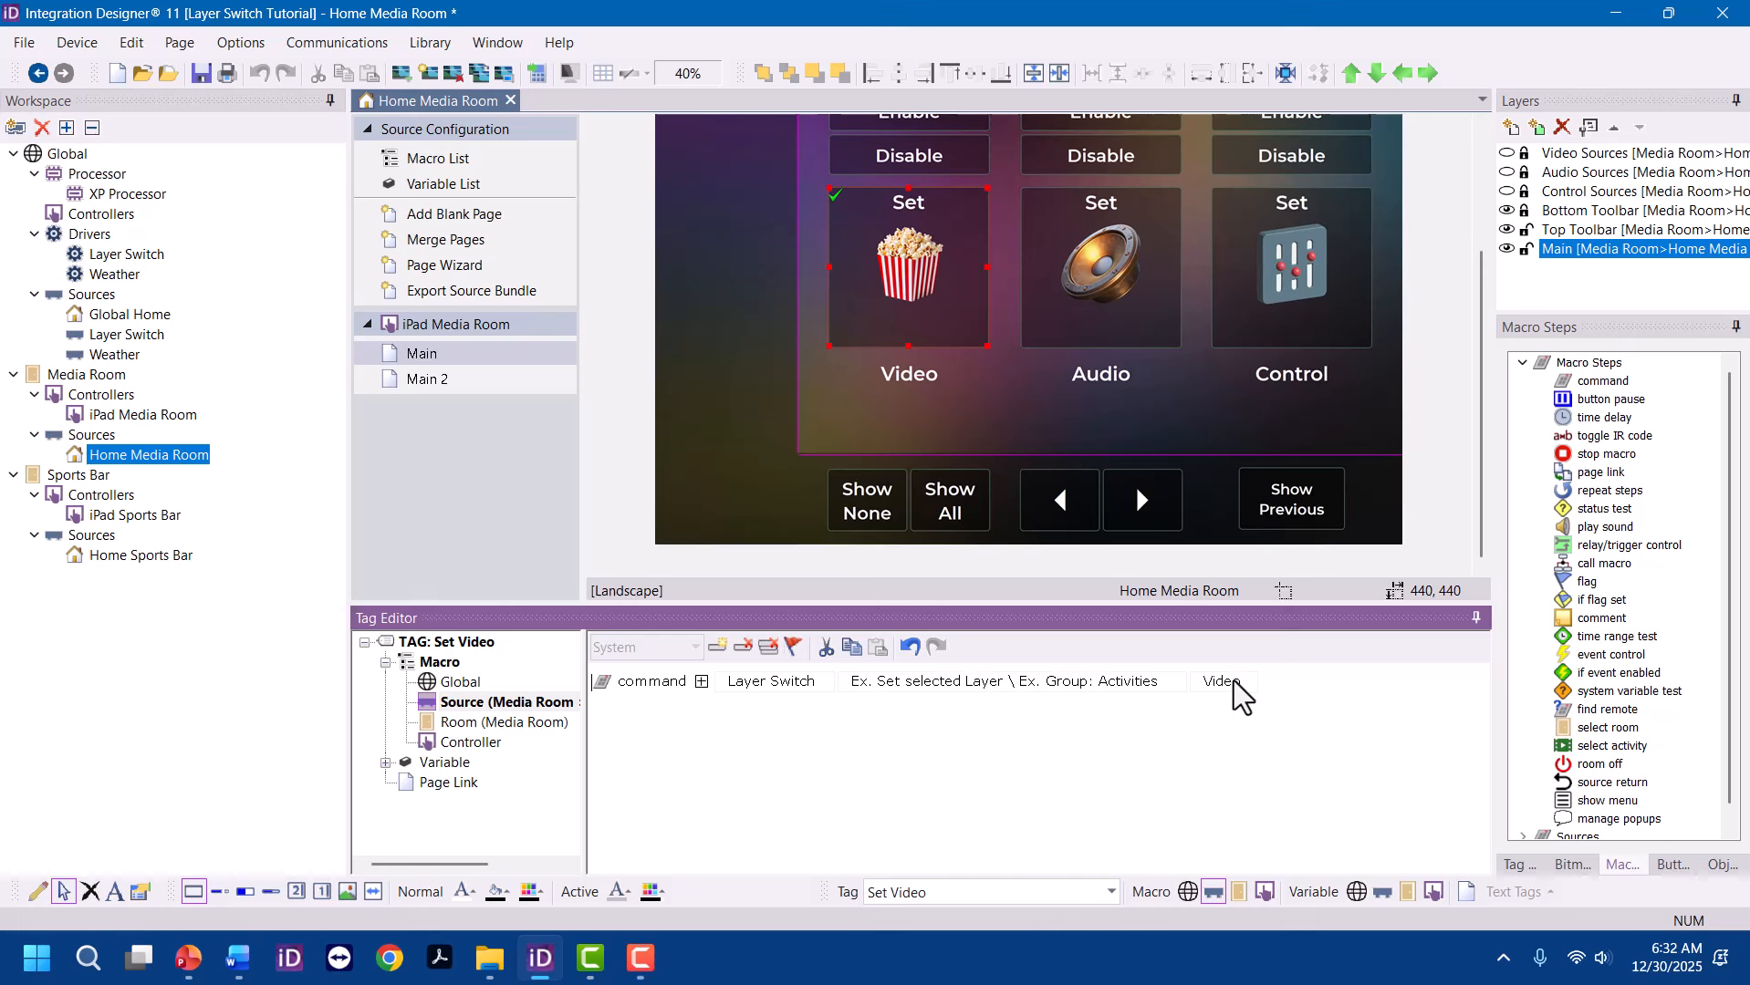
# Open the visibility variable selection for the Video Sources layer and choose the Layer Switch driver
pyautogui.click(1572, 150)
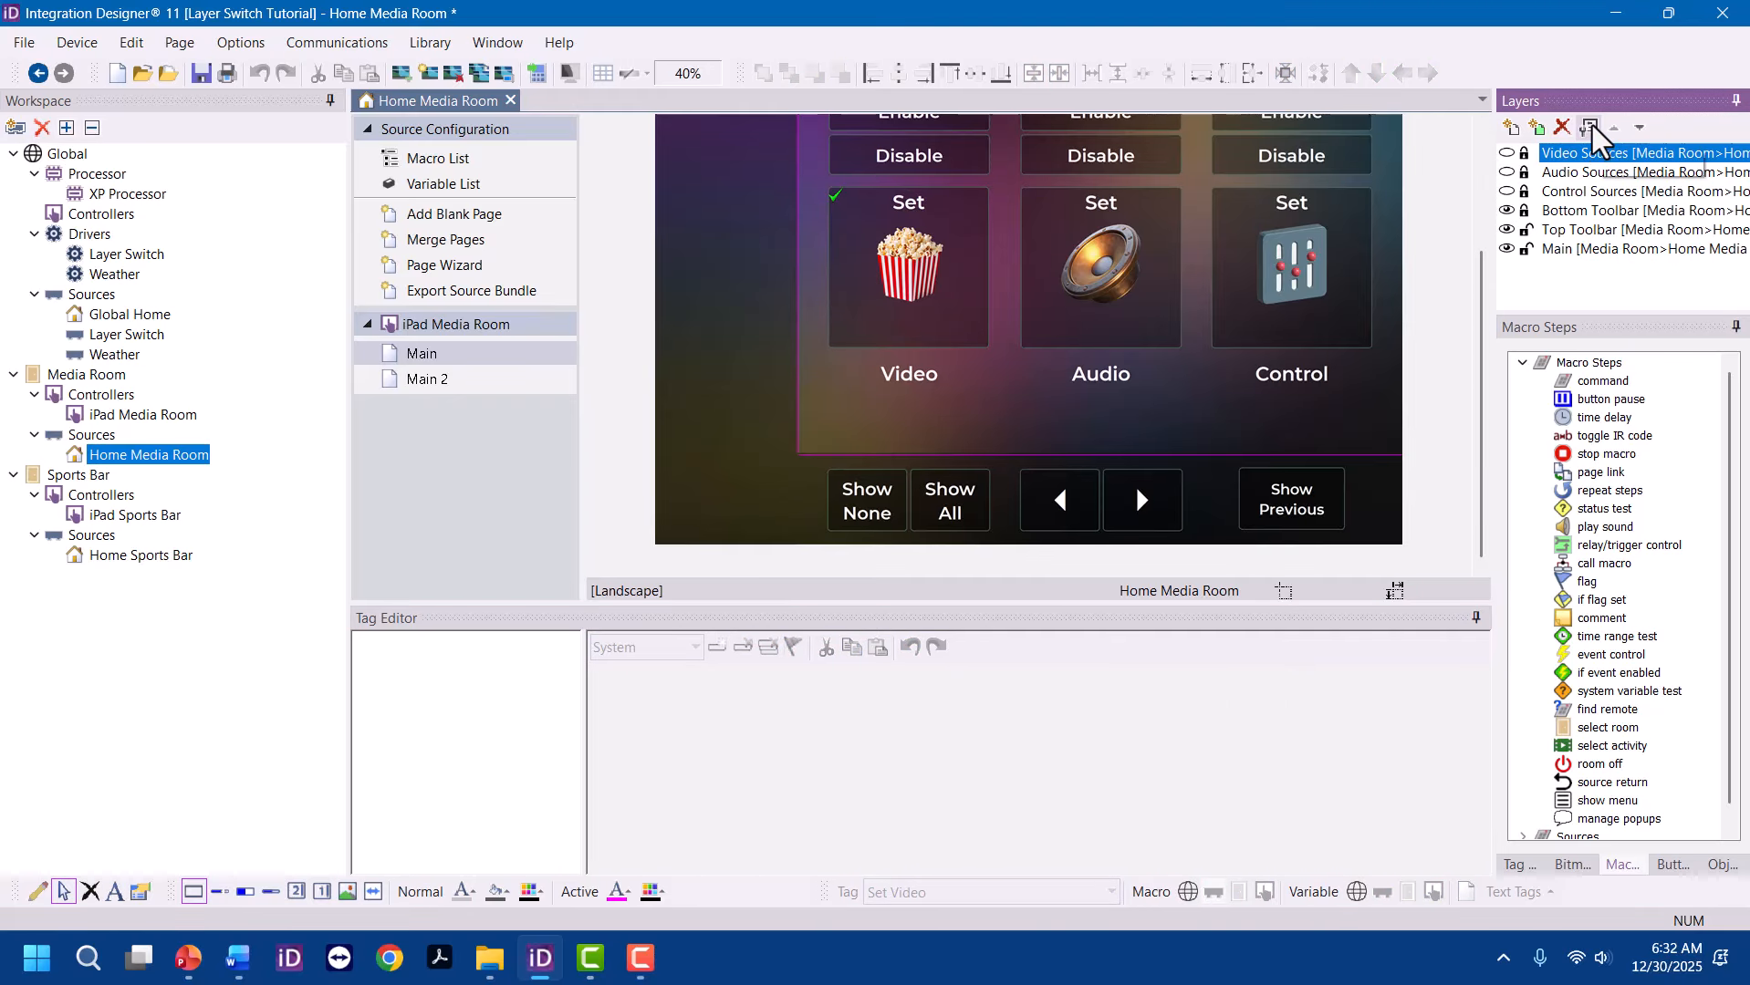
pyautogui.click(1591, 126)
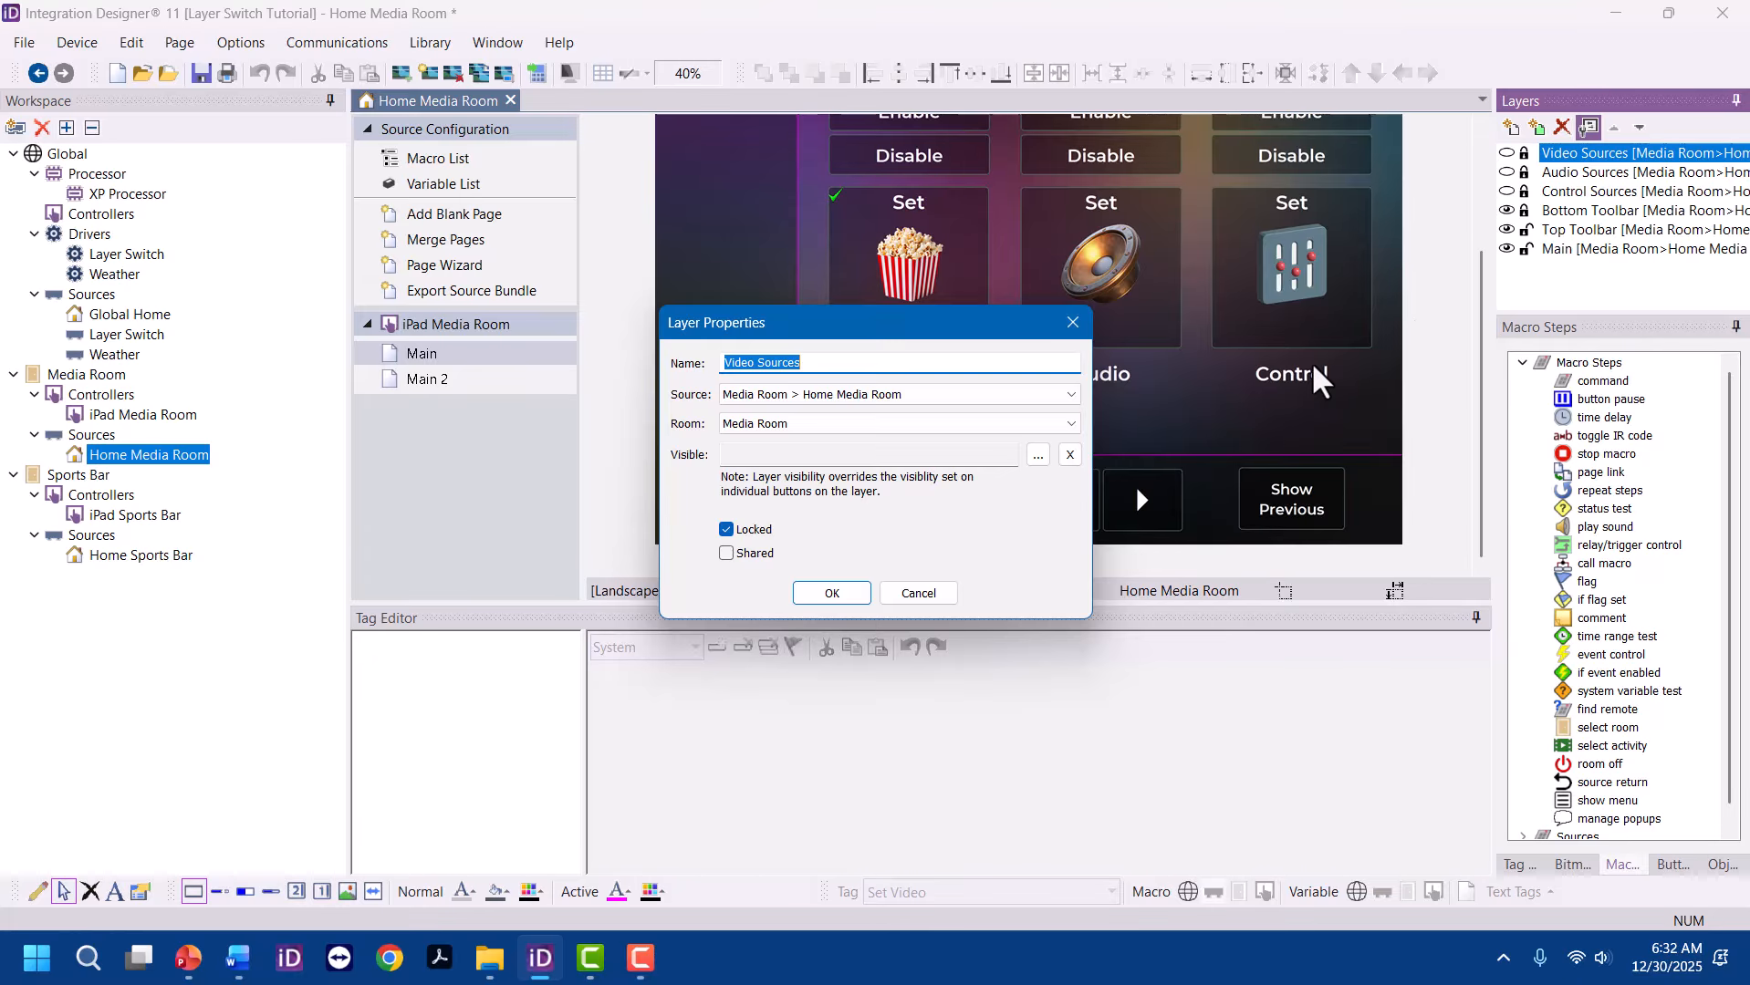
pyautogui.click(1035, 455)
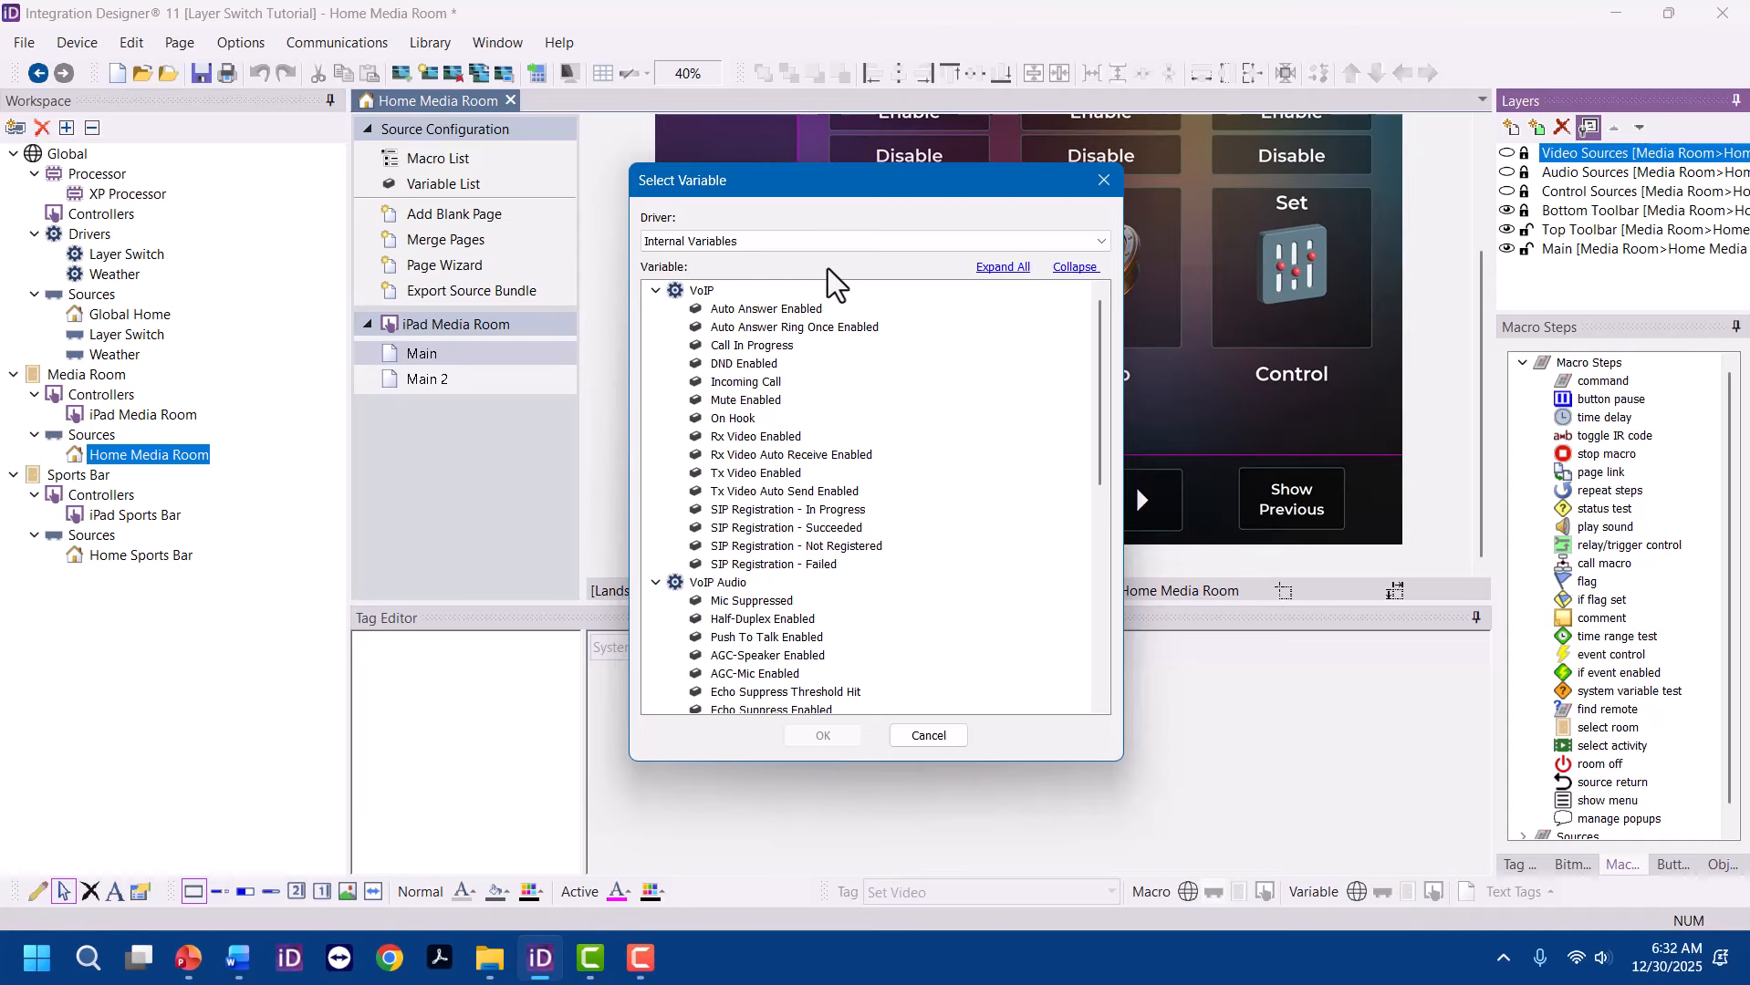
pyautogui.click(824, 239)
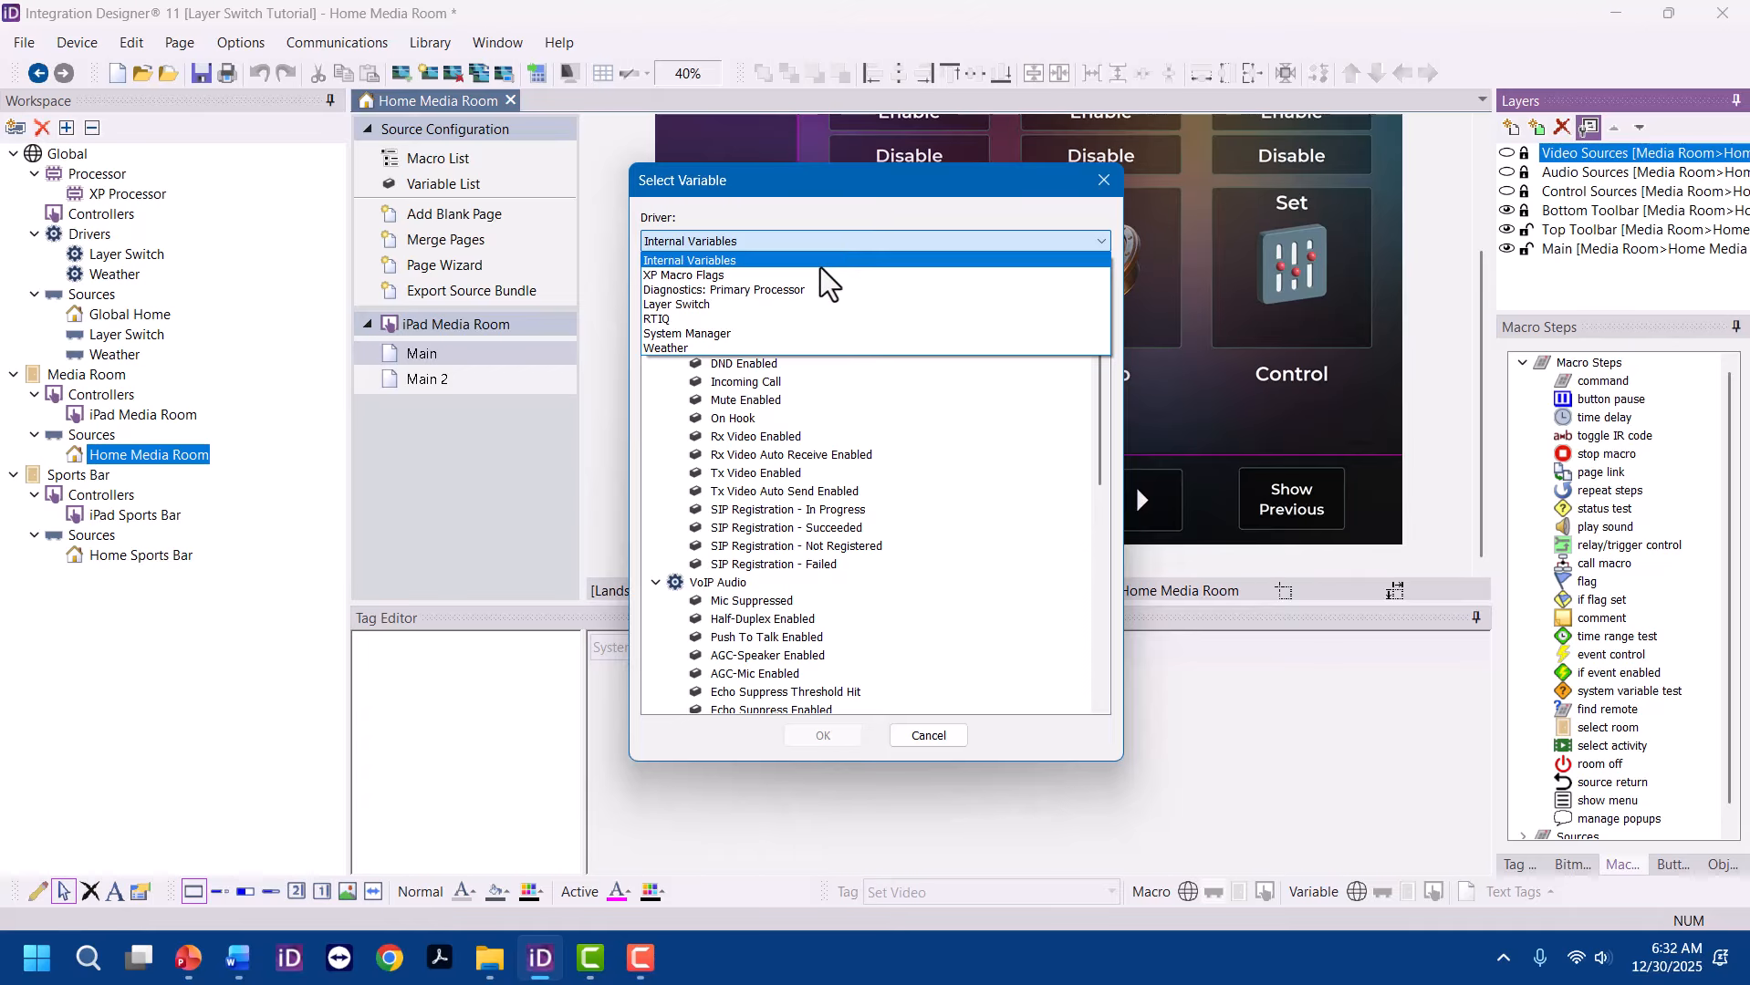
pyautogui.click(803, 308)
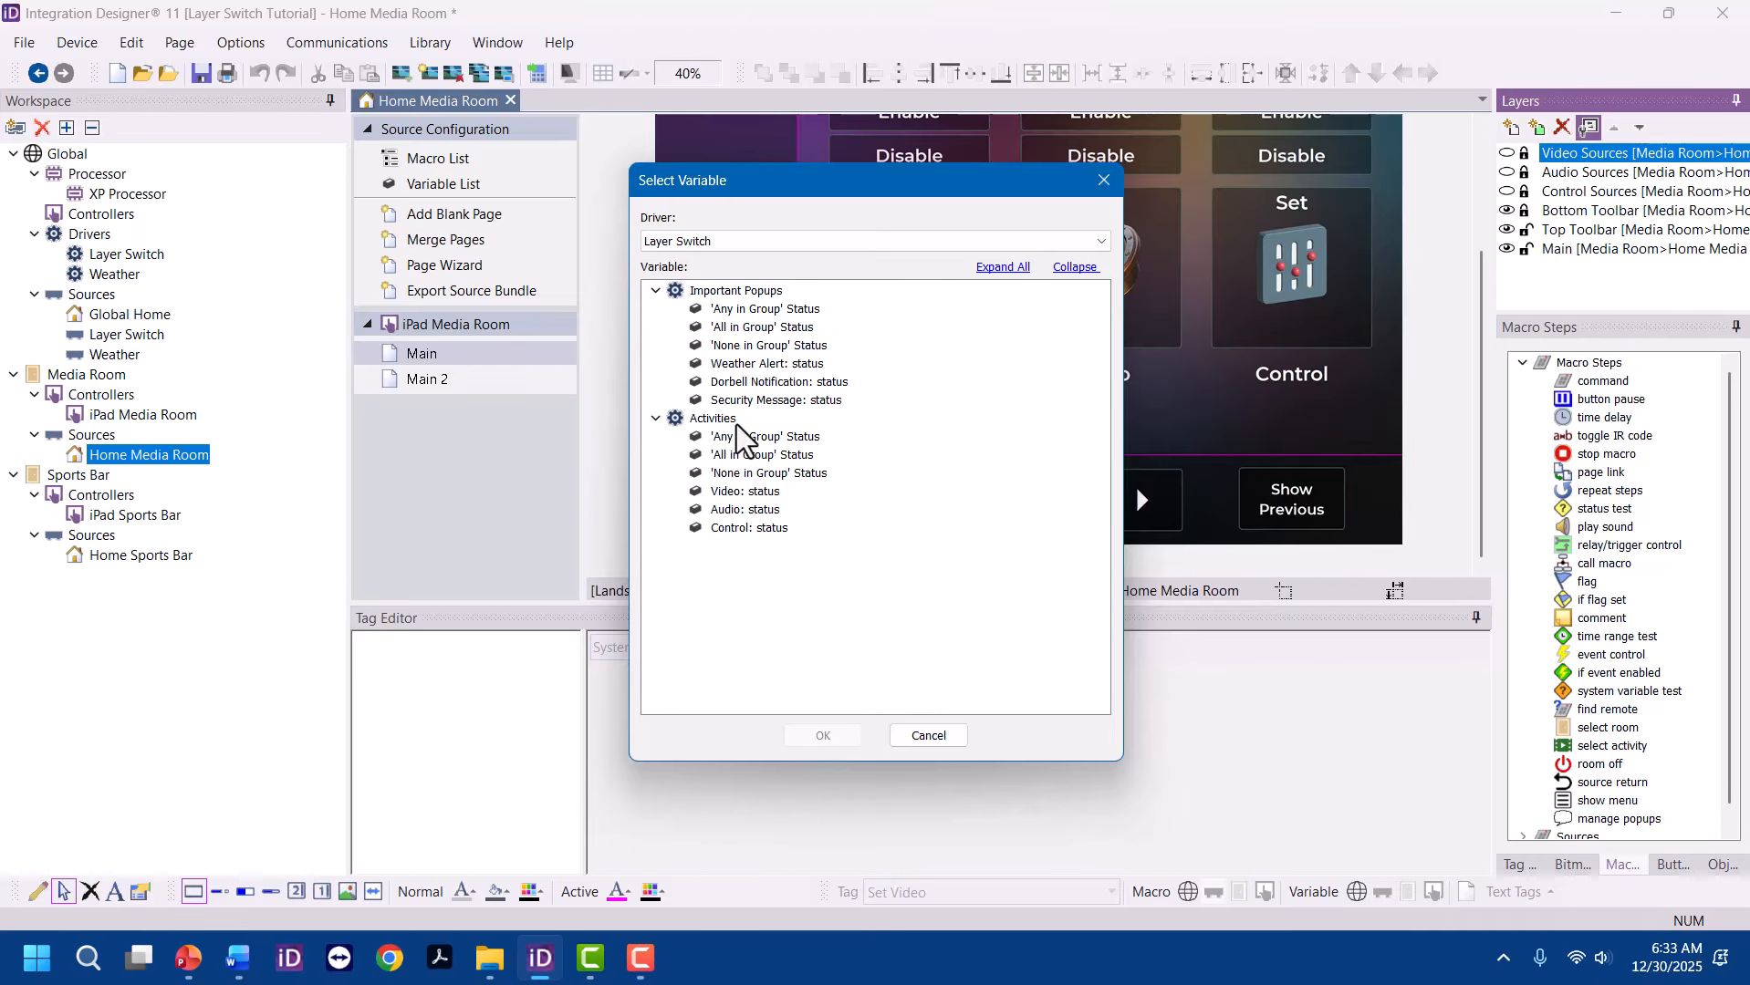
# Tie the Video Sources layer's visibility to the Layer Switch variable "Video: status" in the Activities group
pyautogui.click(749, 489)
pyautogui.click(765, 441)
pyautogui.click(777, 454)
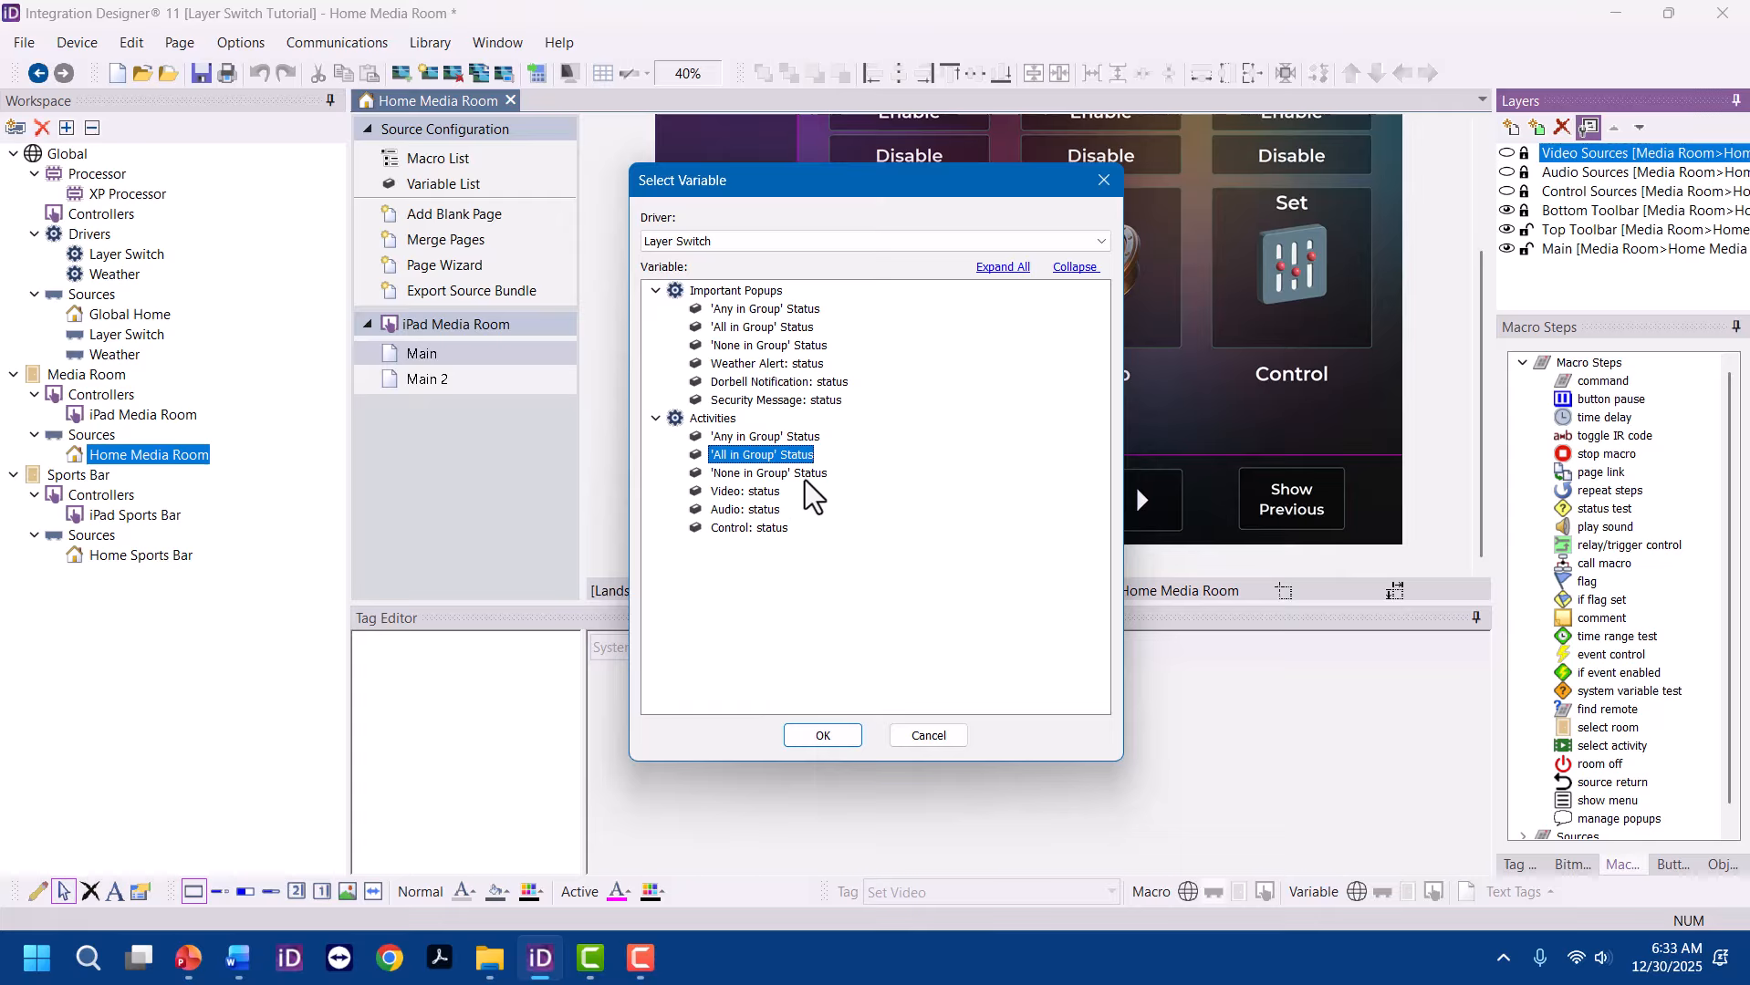
pyautogui.click(807, 475)
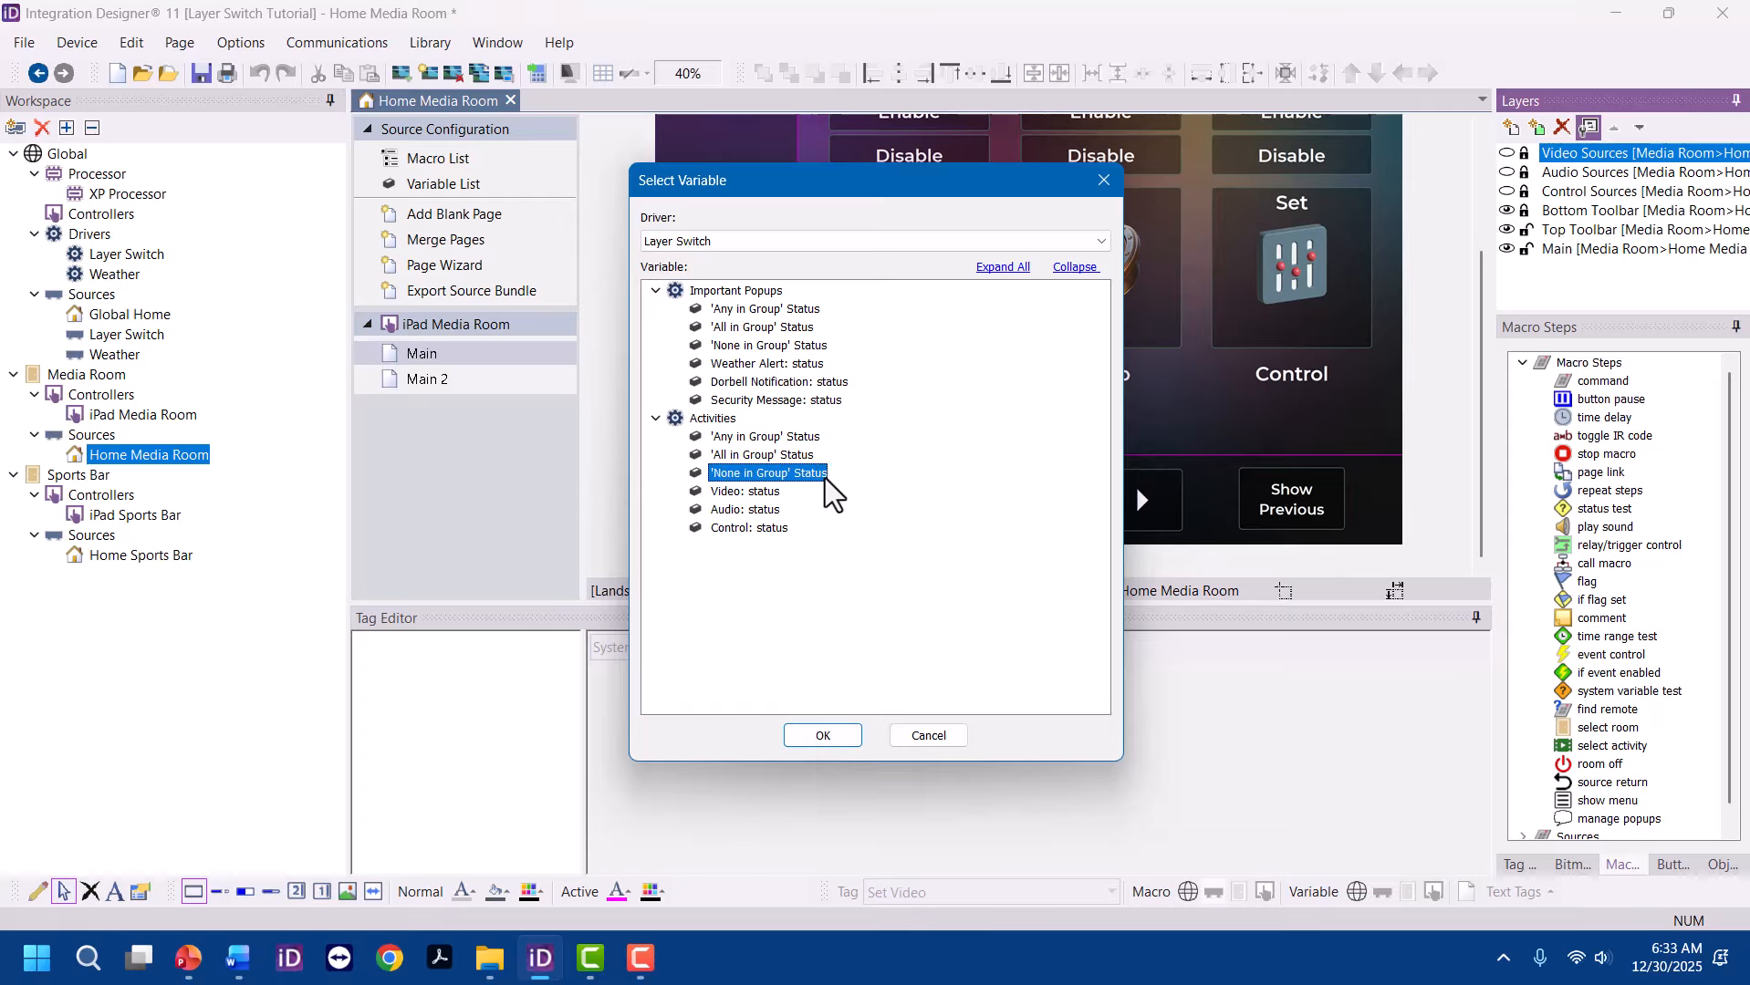
pyautogui.click(740, 494)
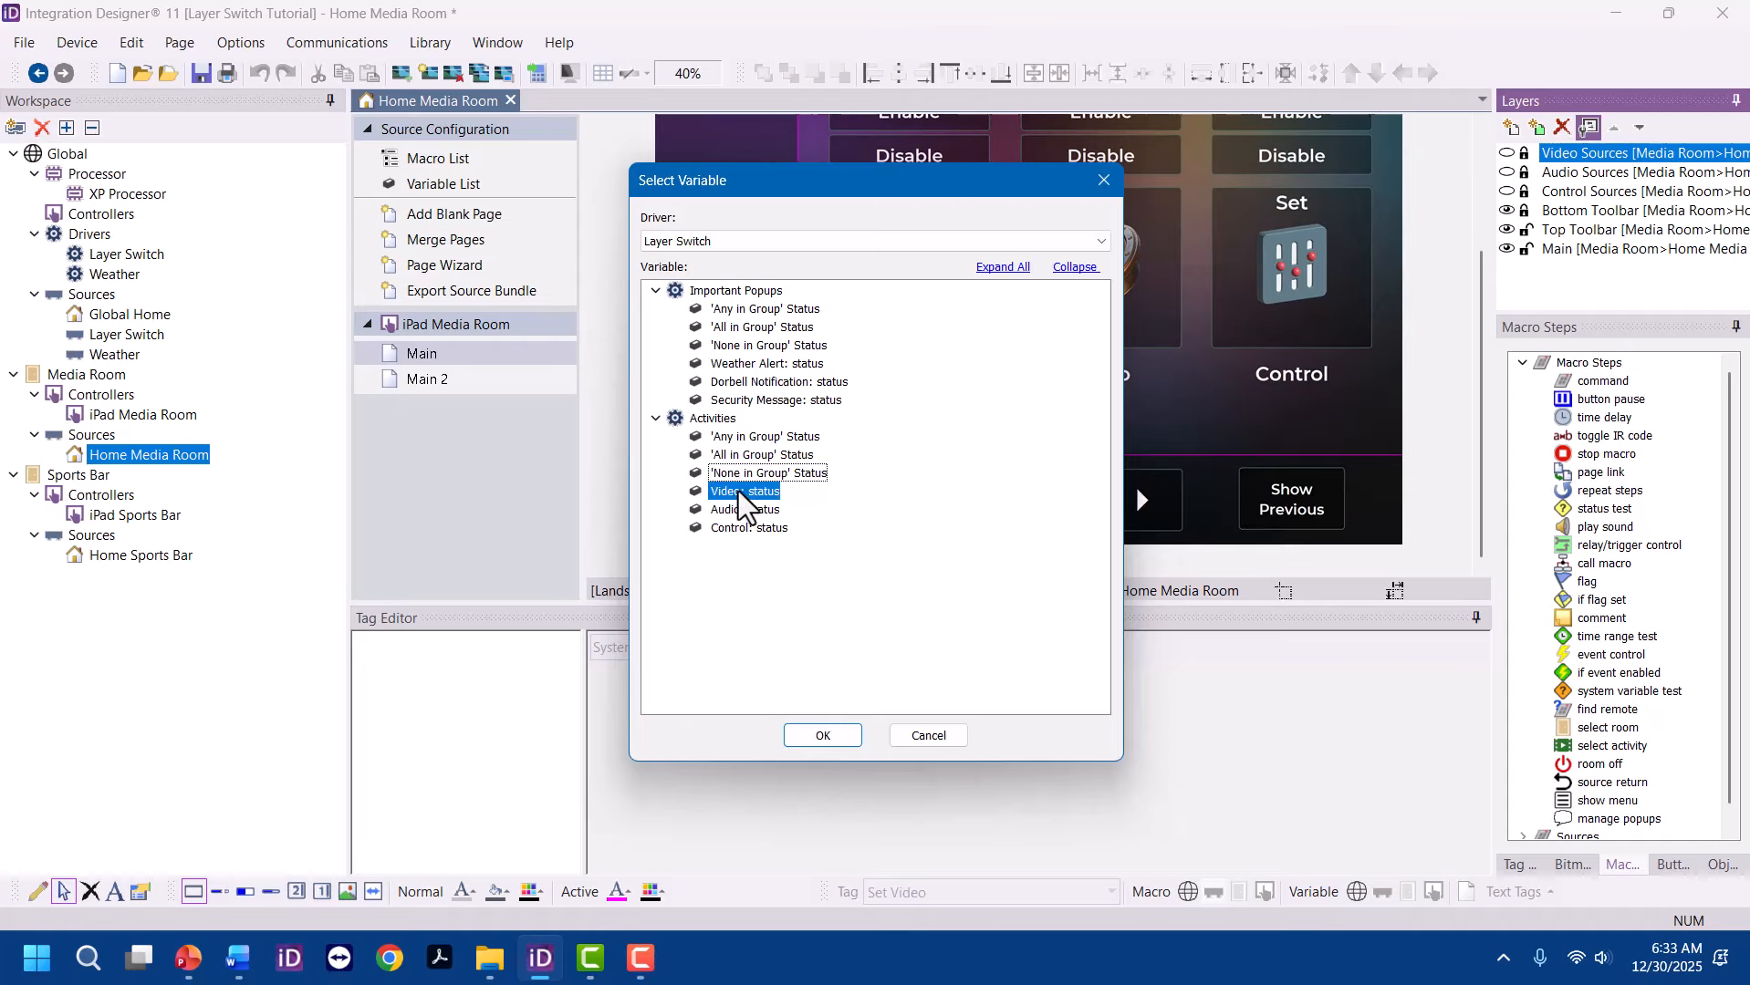
pyautogui.click(750, 510)
pyautogui.click(751, 528)
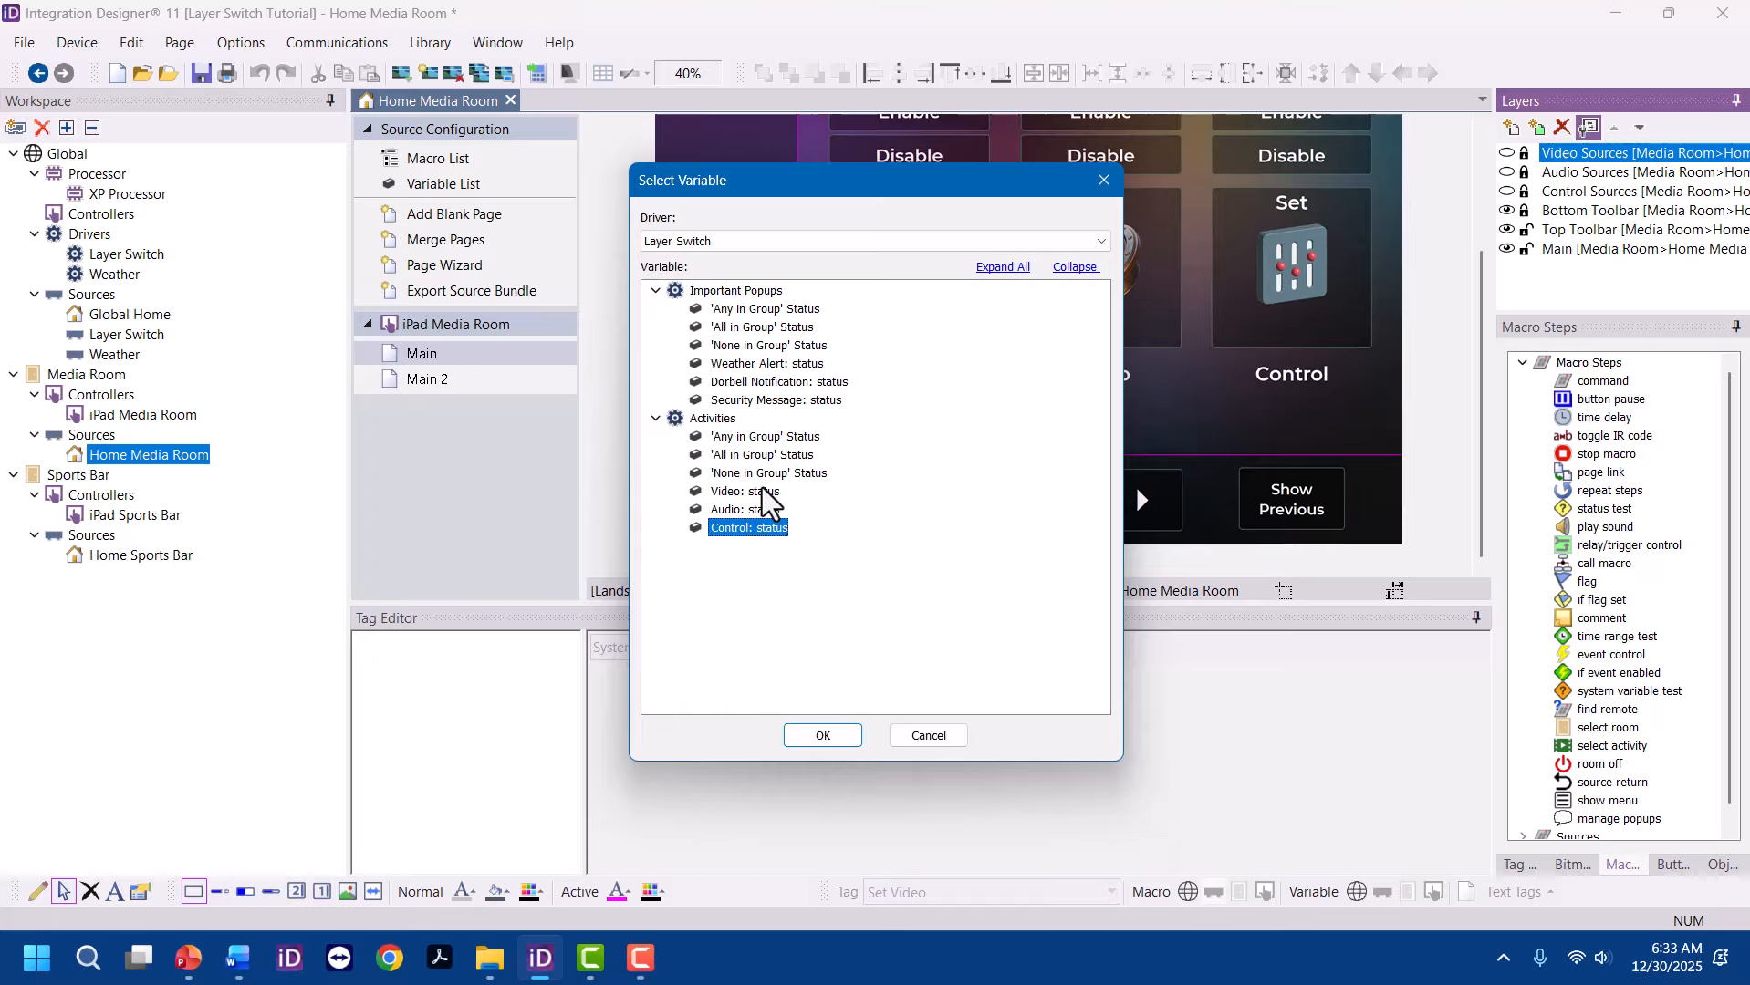
pyautogui.click(776, 494)
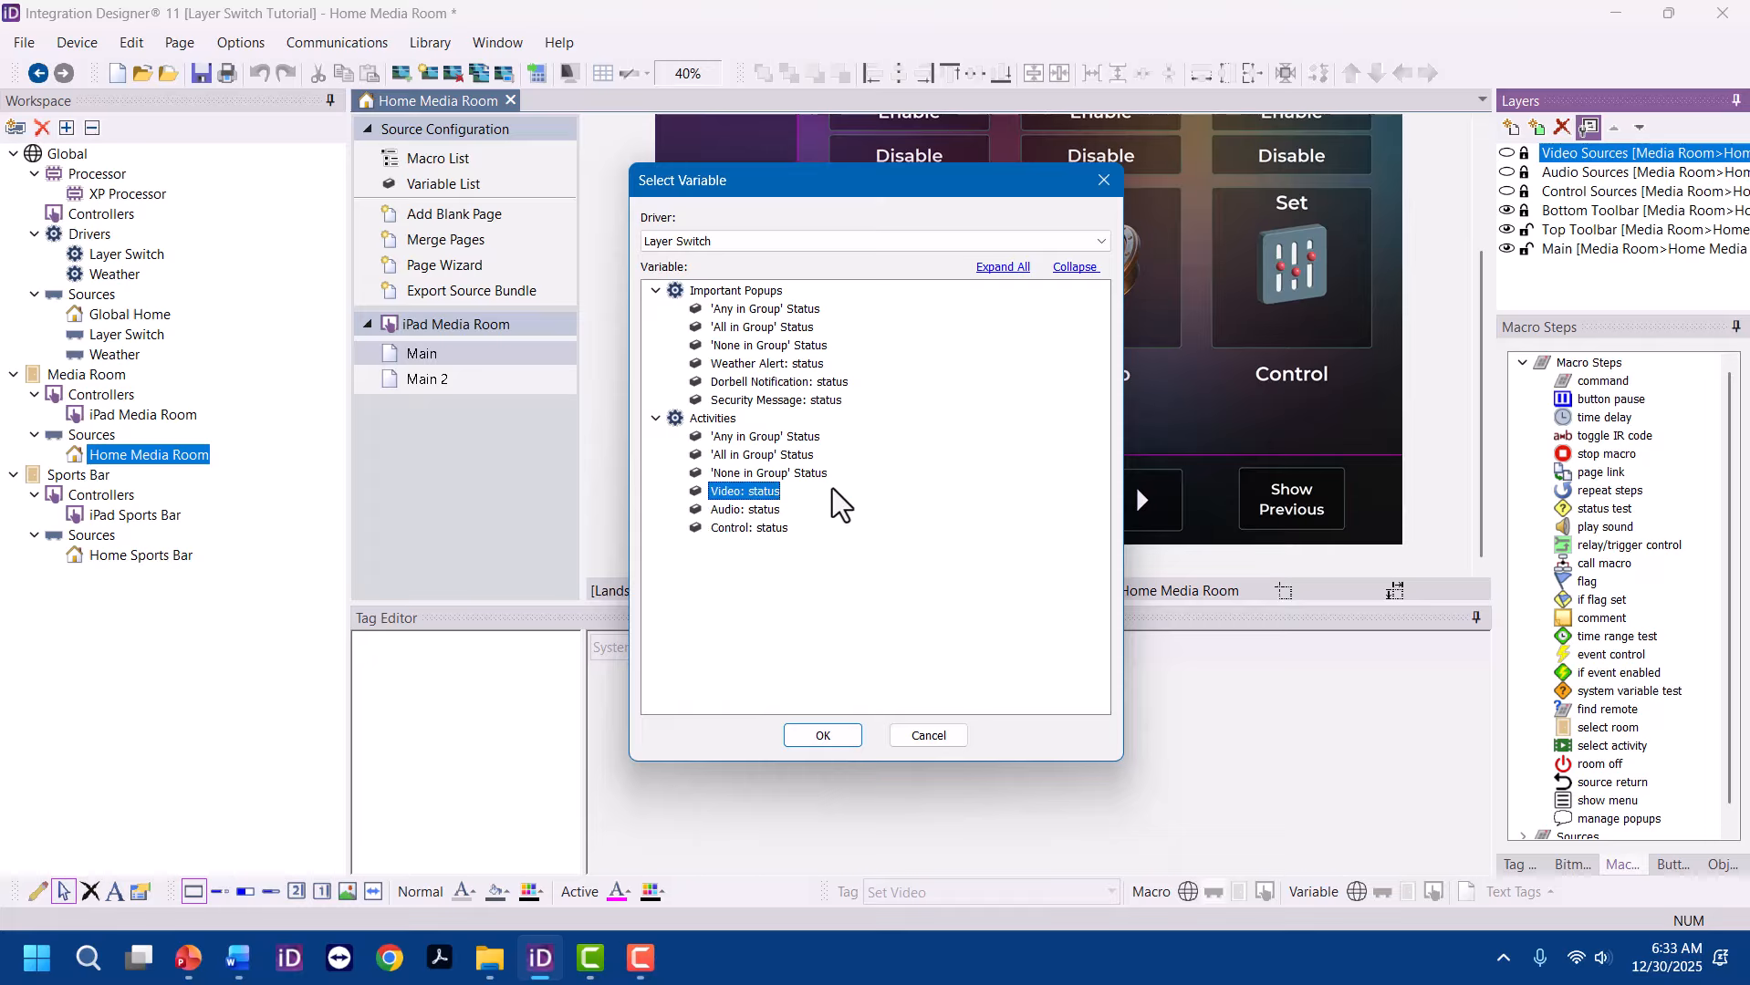
pyautogui.click(823, 737)
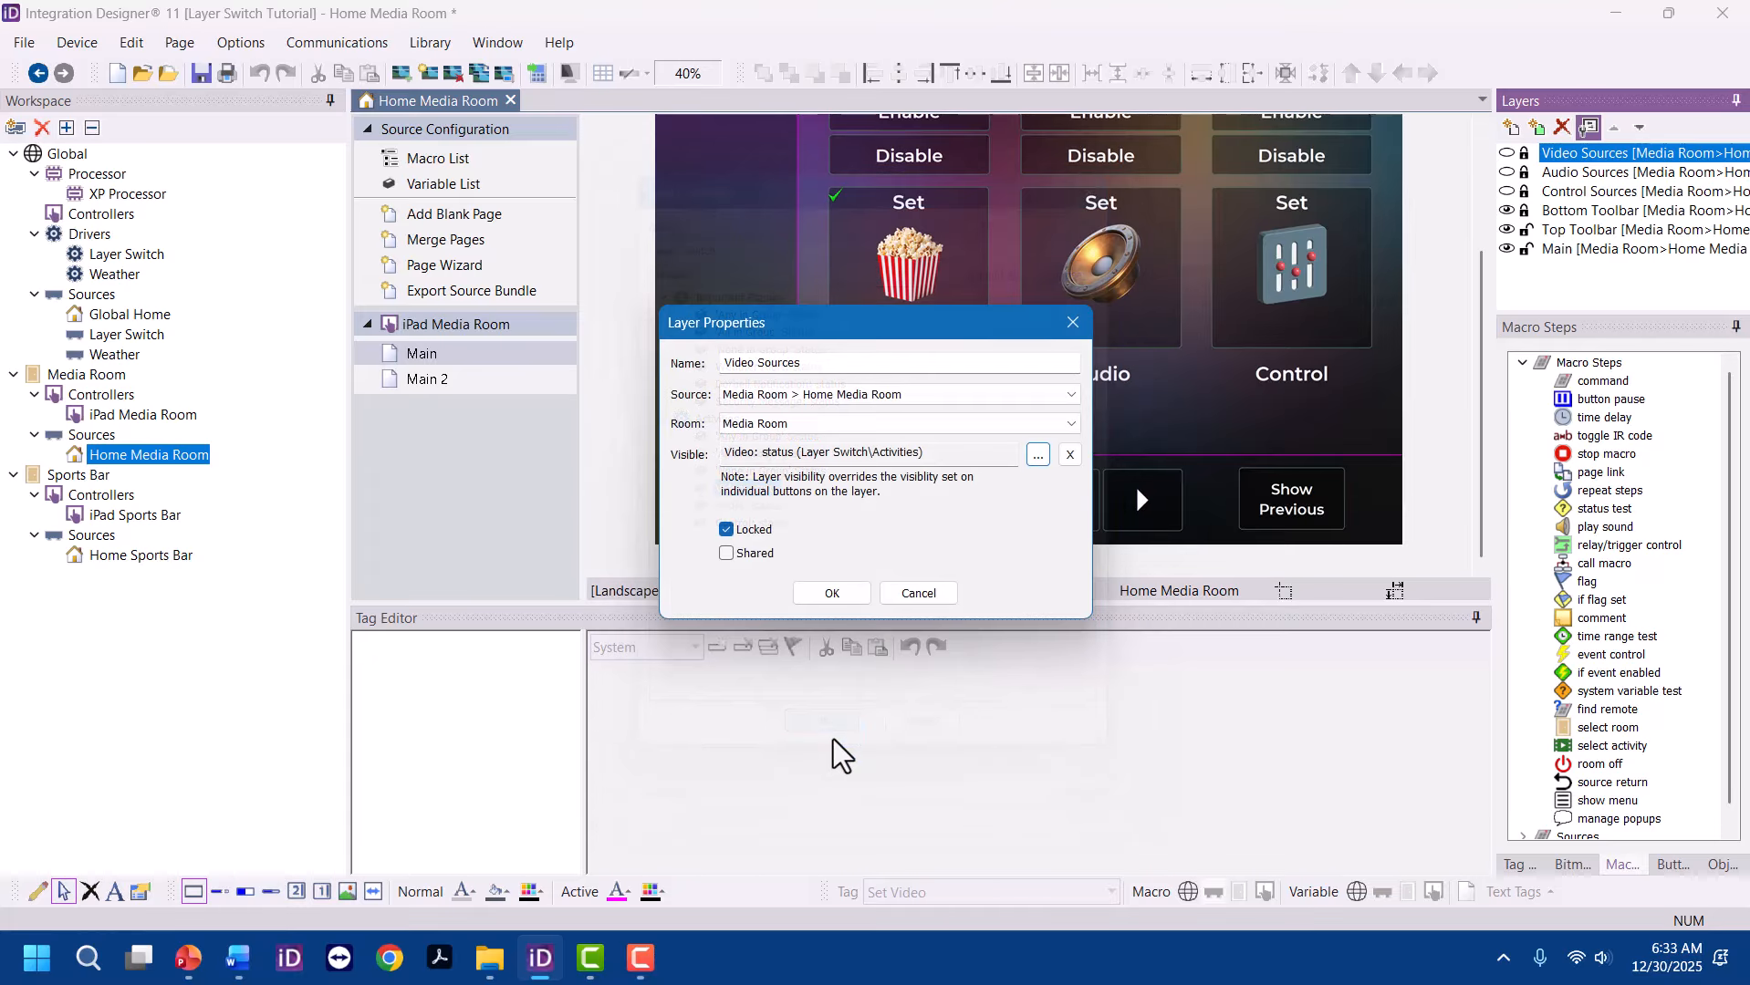
pyautogui.click(832, 595)
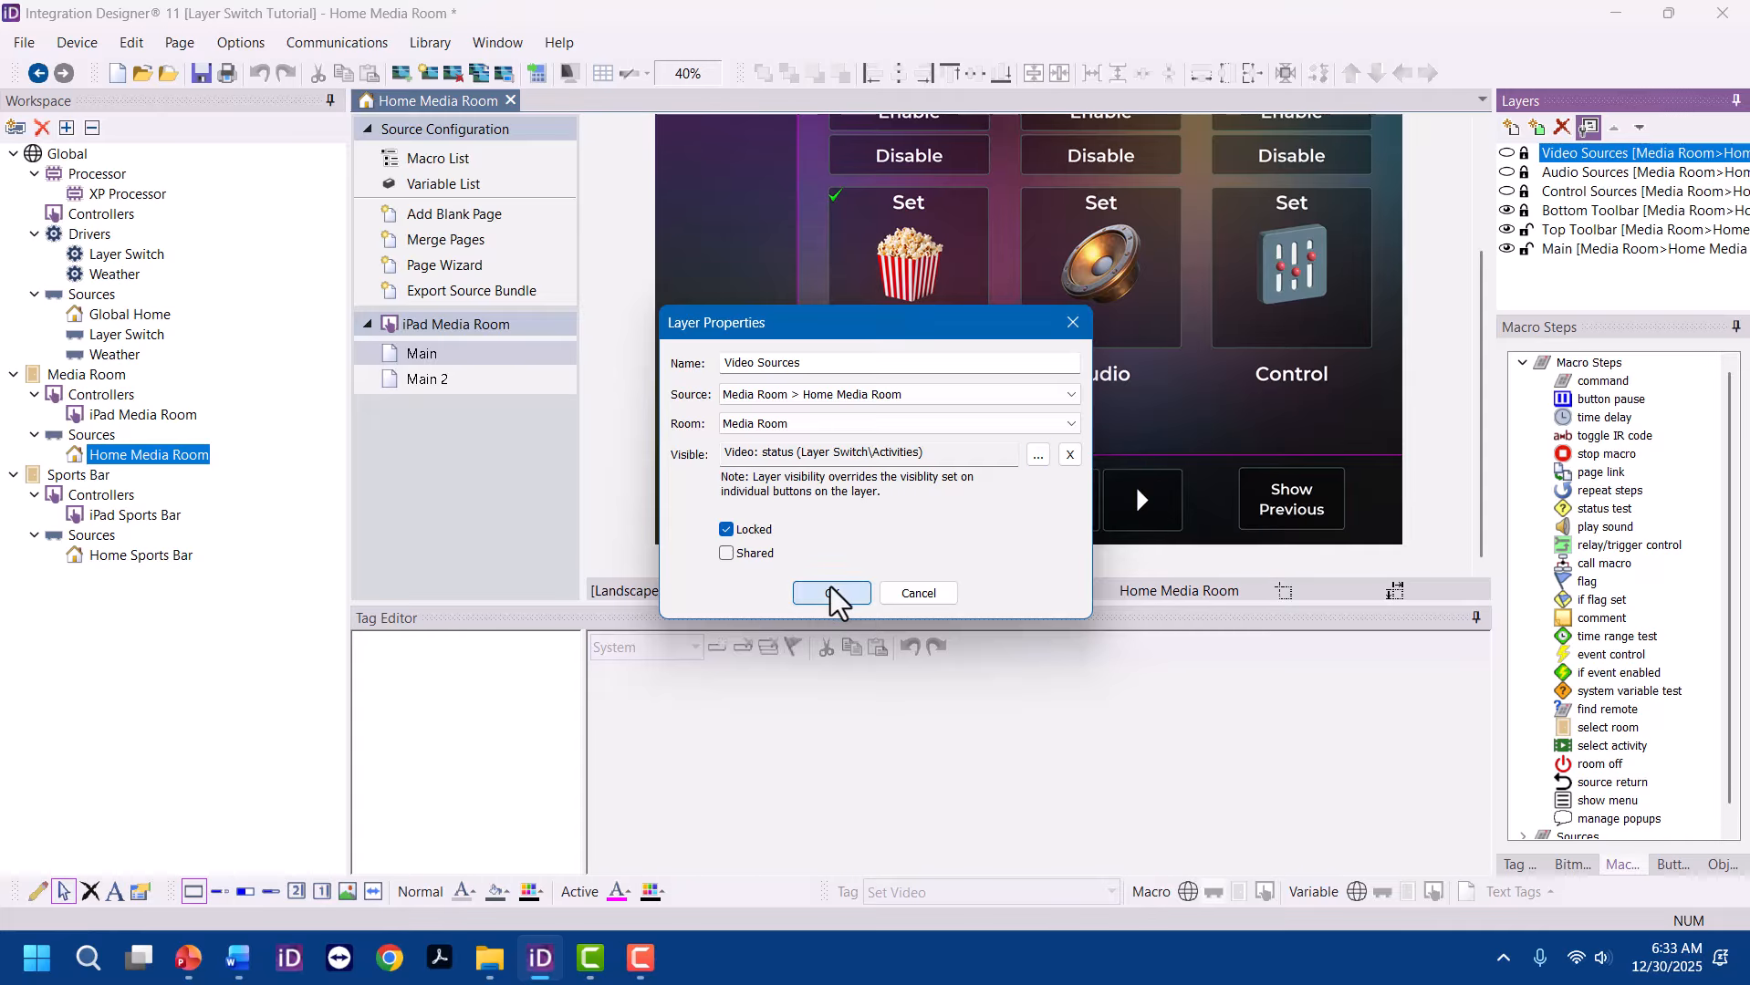
# Tie the Audio Sources layer's visibility to the Layer Switch variable "Audio: status" in the Activities group
pyautogui.click(965, 321)
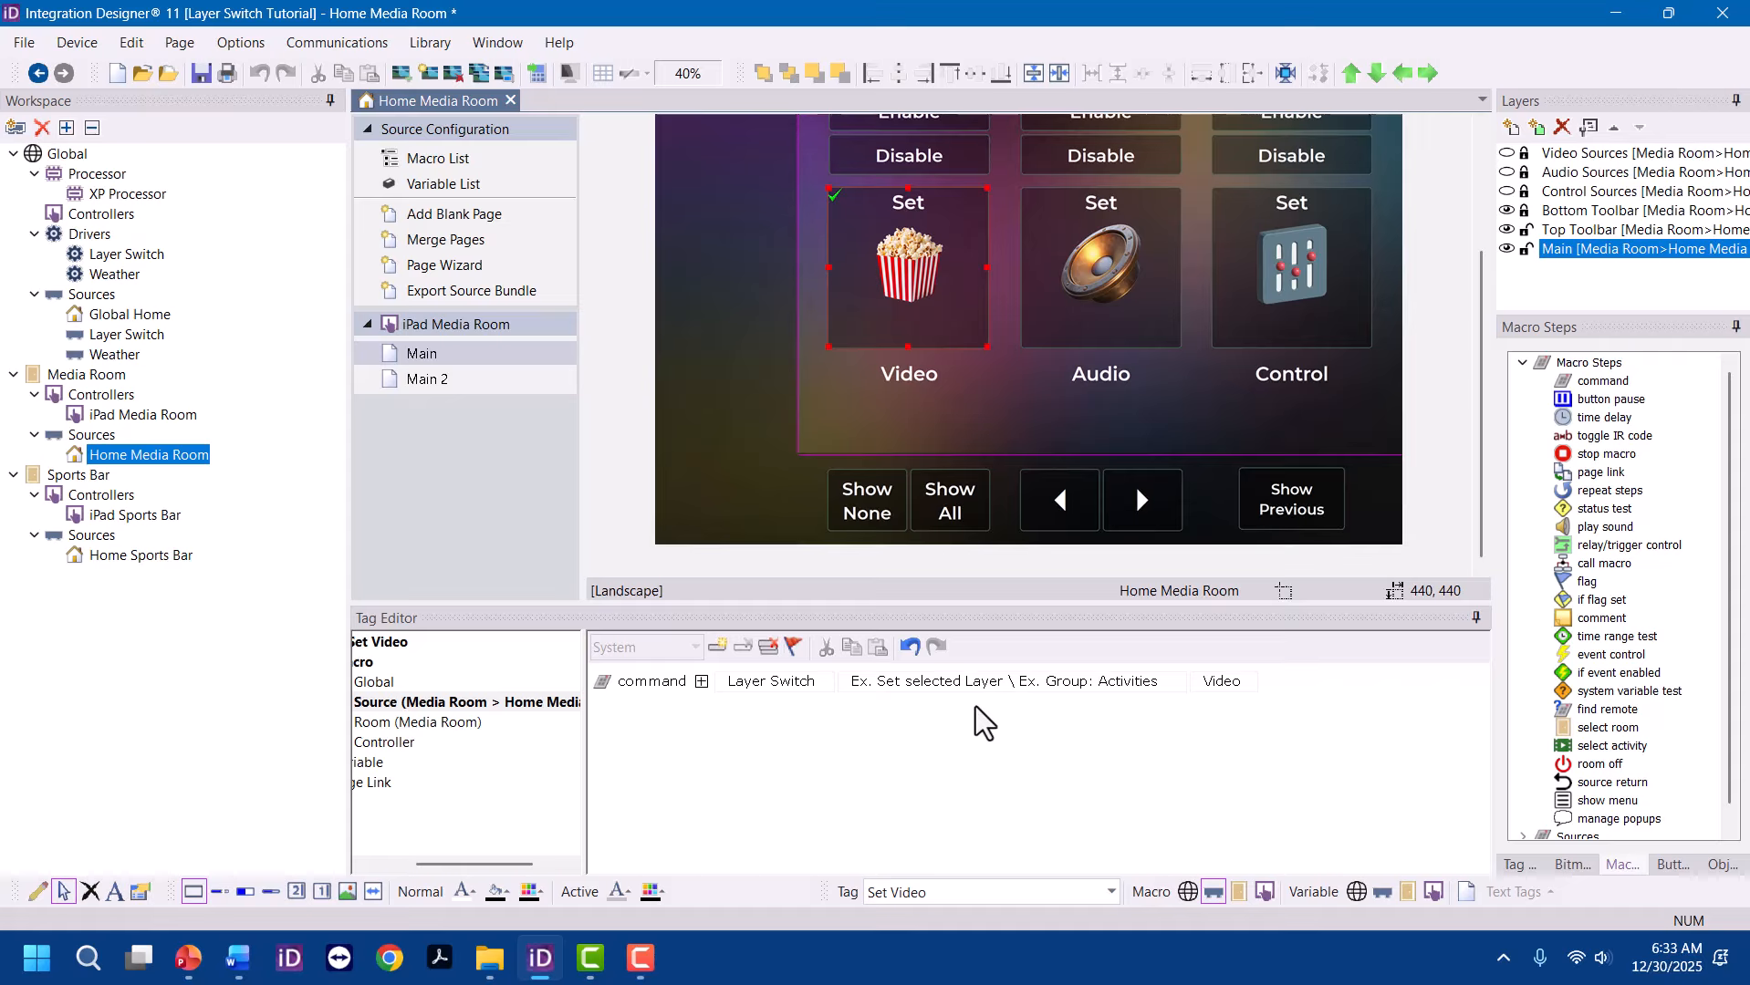
pyautogui.click(1506, 173)
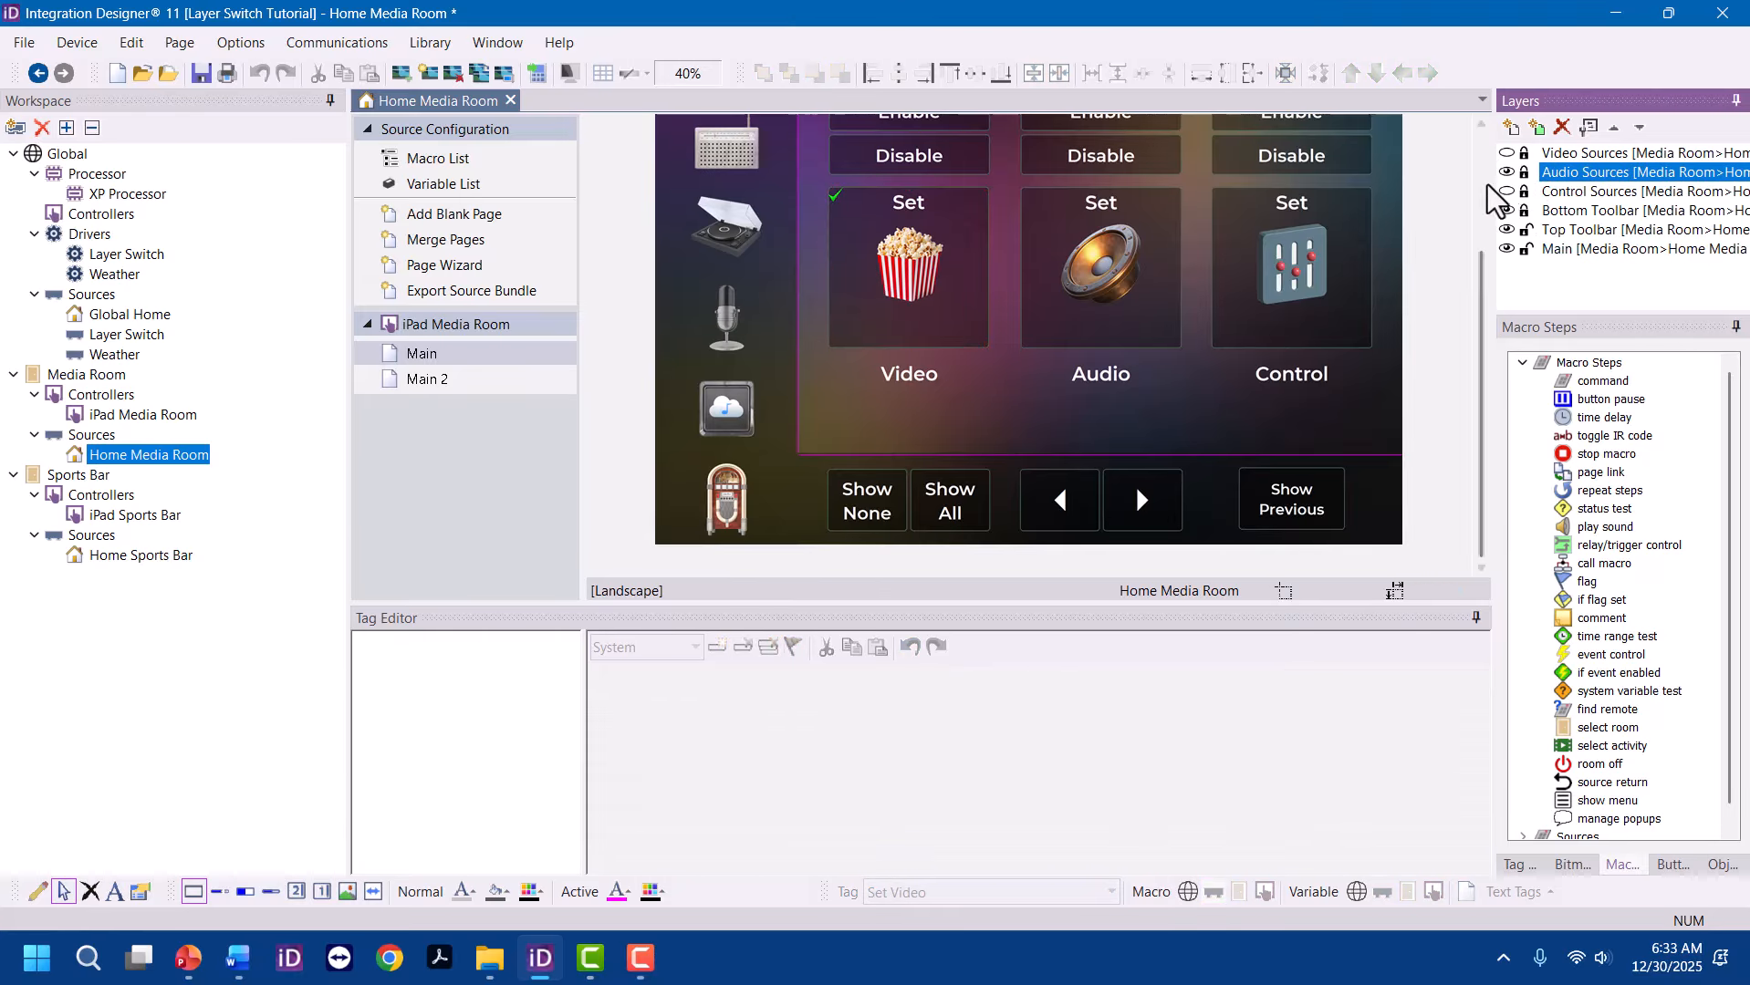
pyautogui.click(1506, 173)
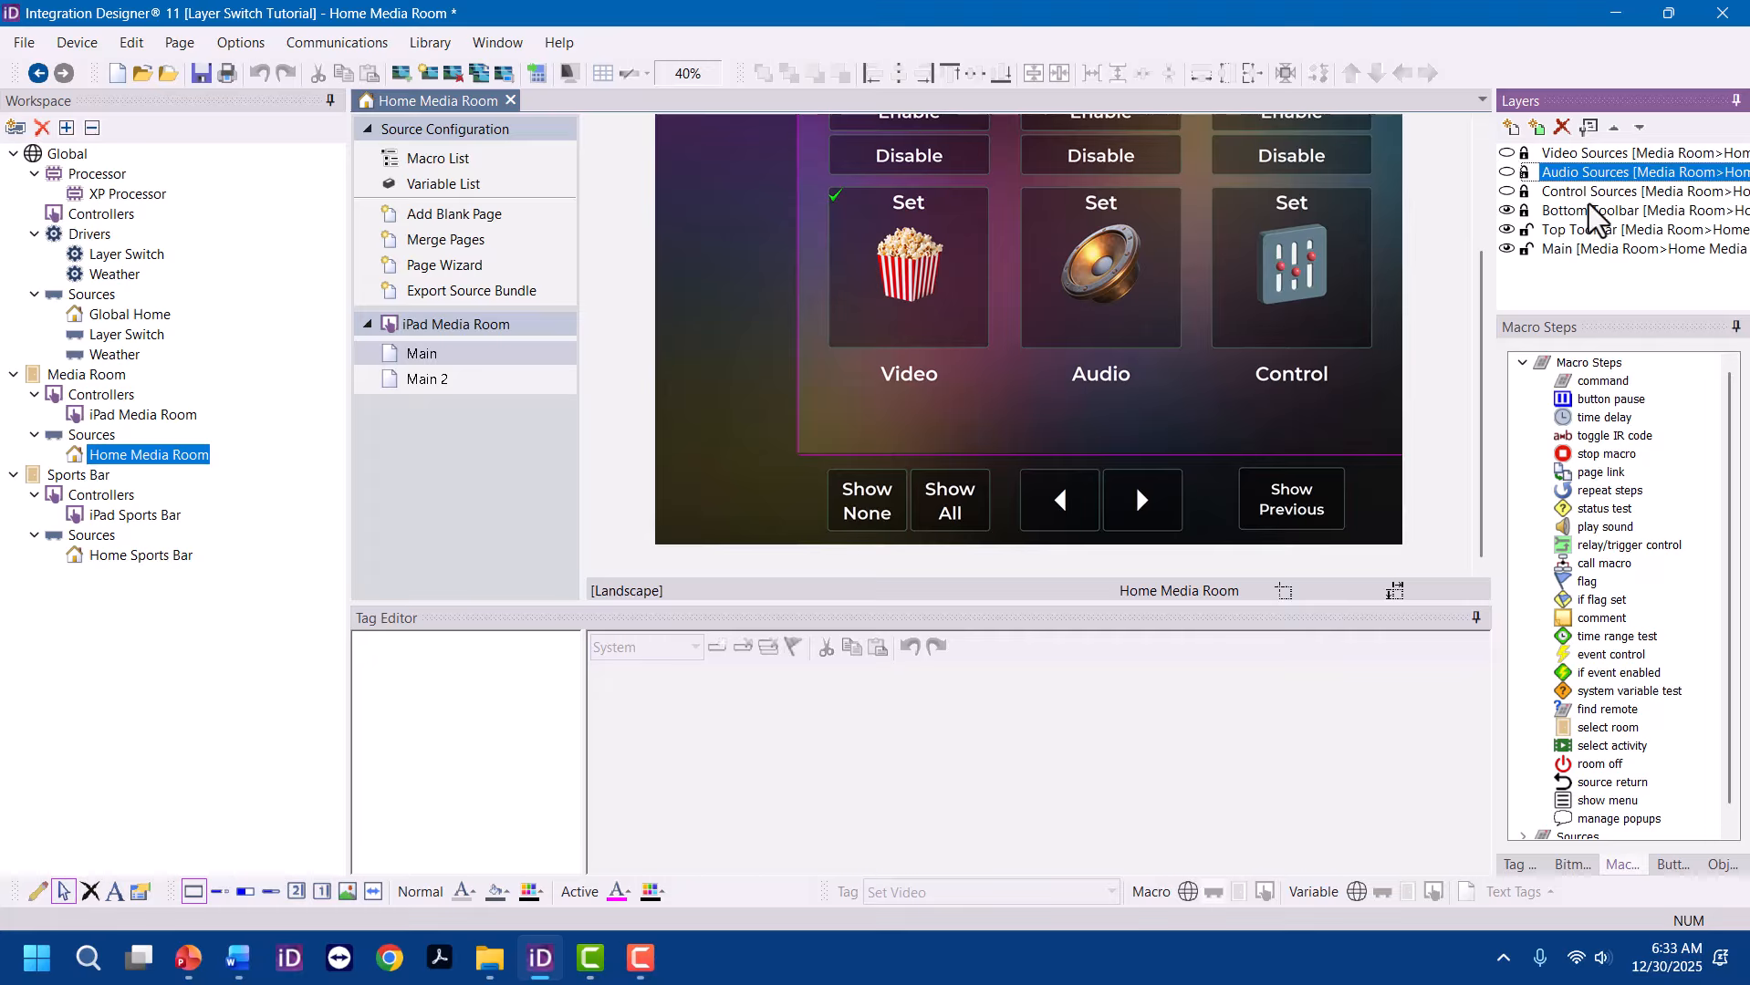
pyautogui.click(1589, 127)
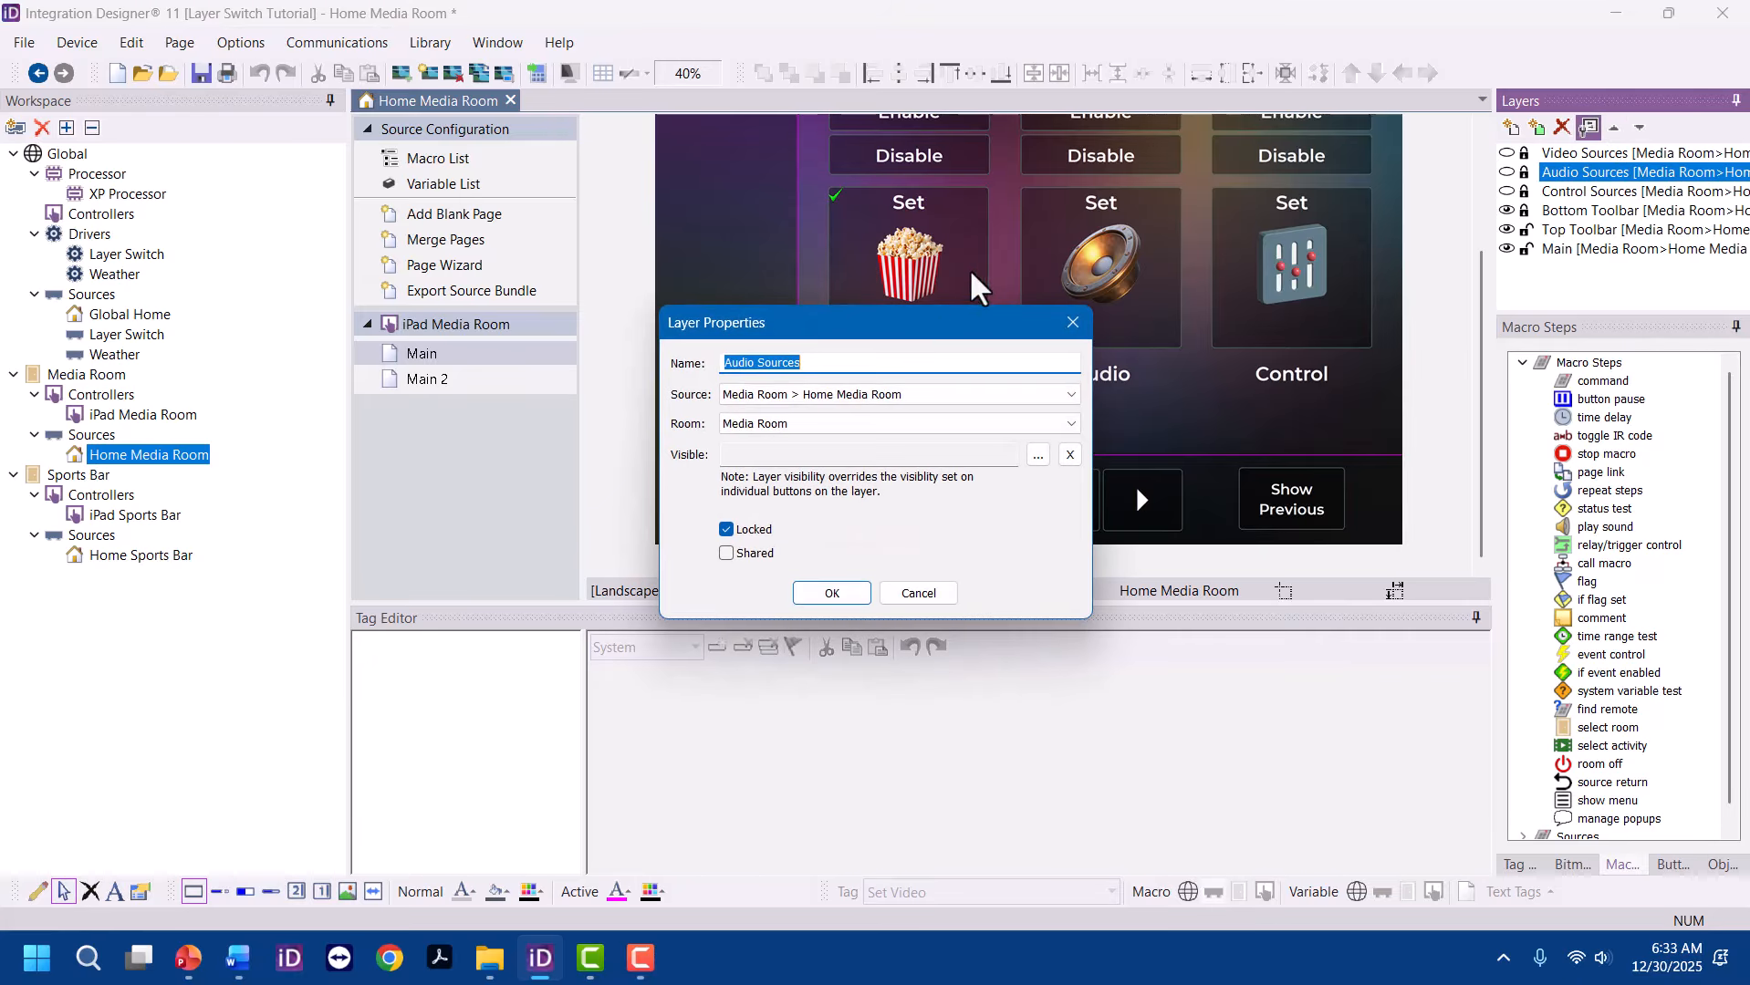
pyautogui.click(1039, 457)
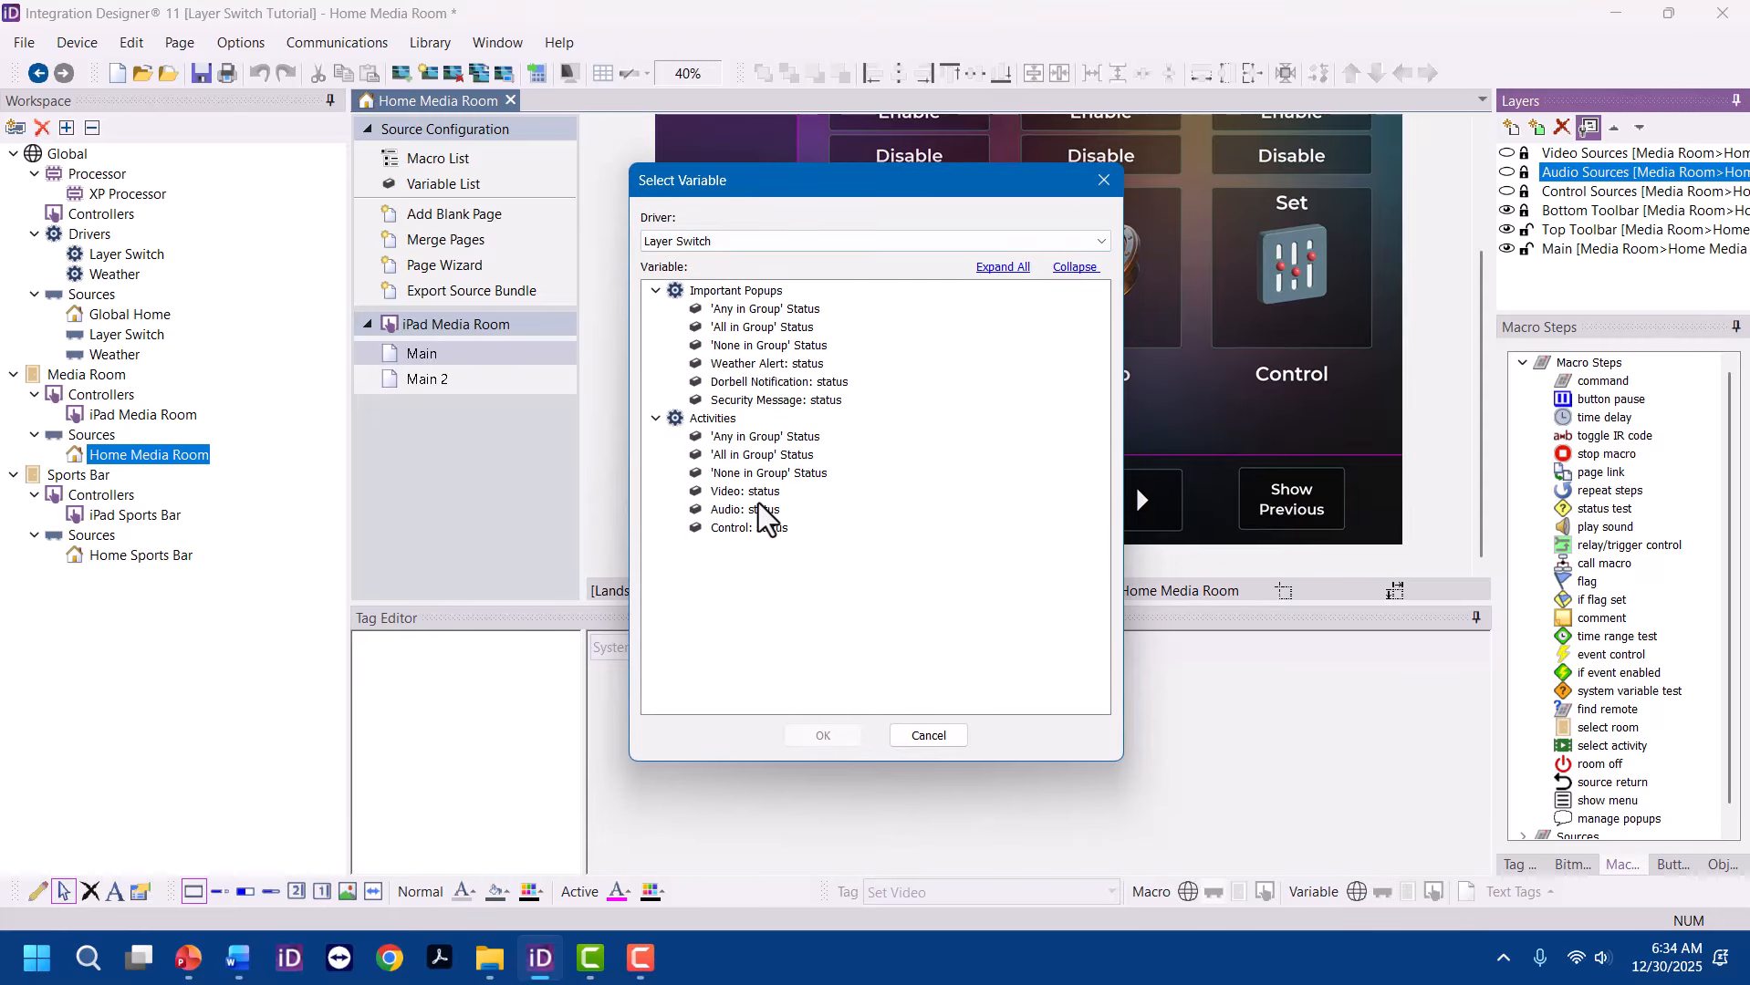
pyautogui.click(757, 509)
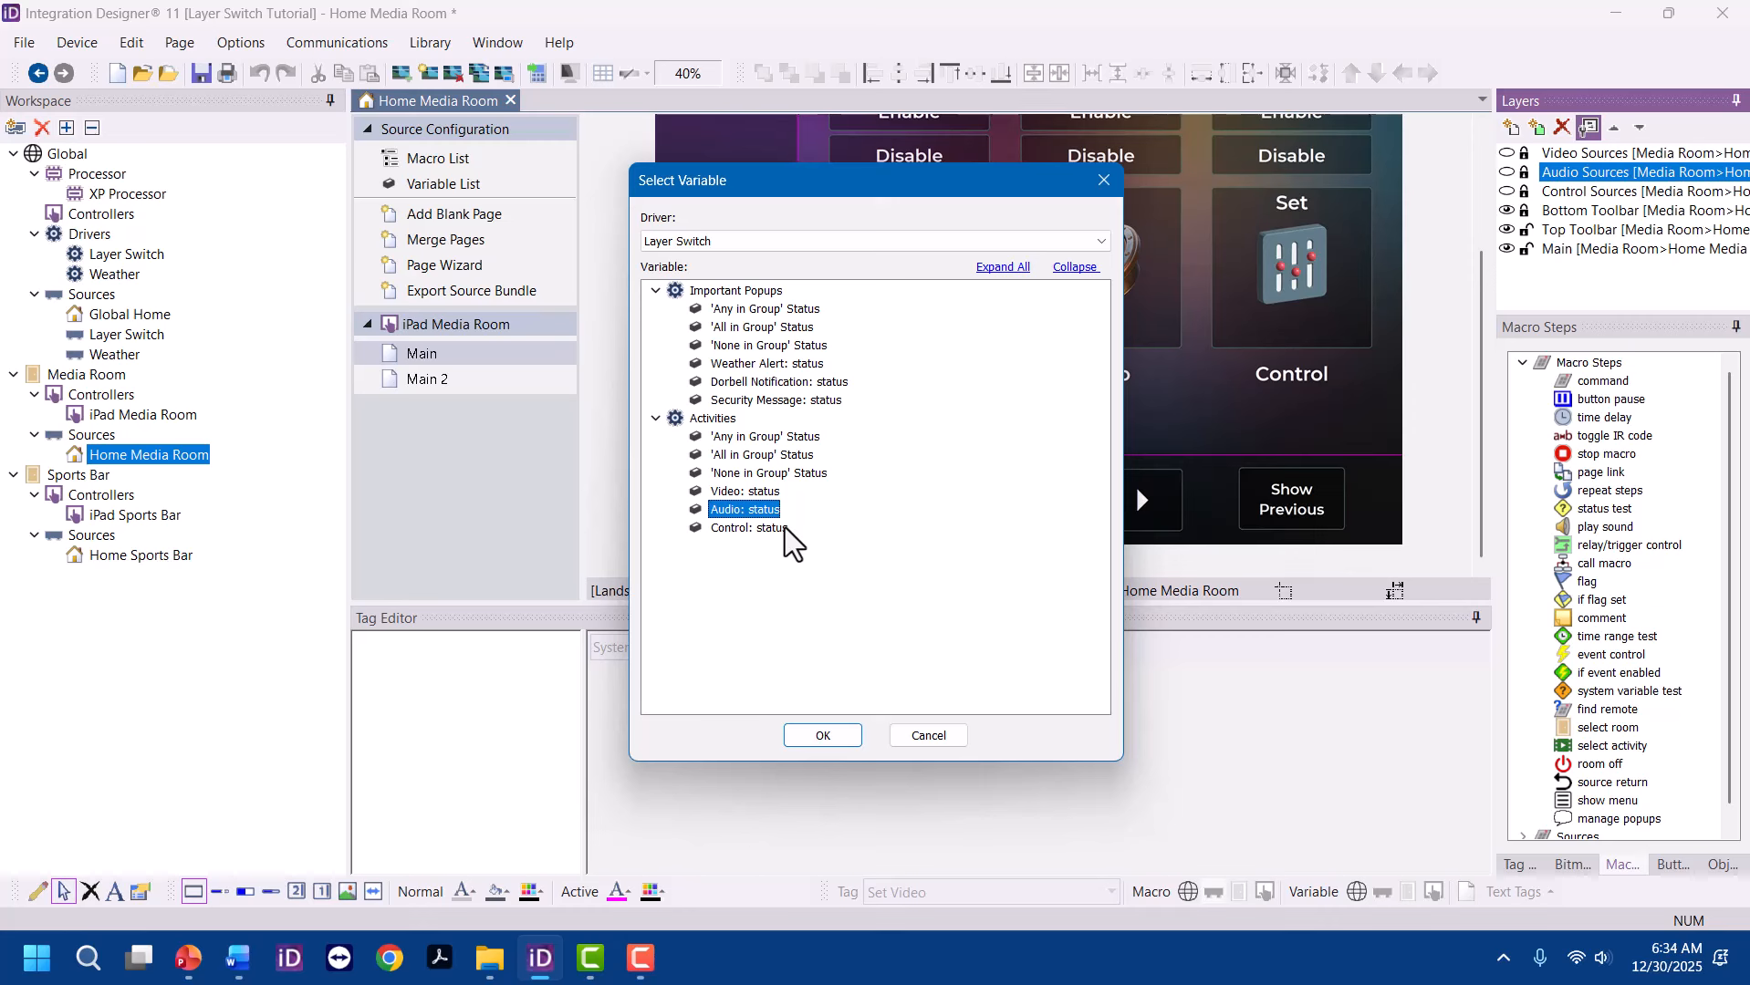
pyautogui.click(825, 739)
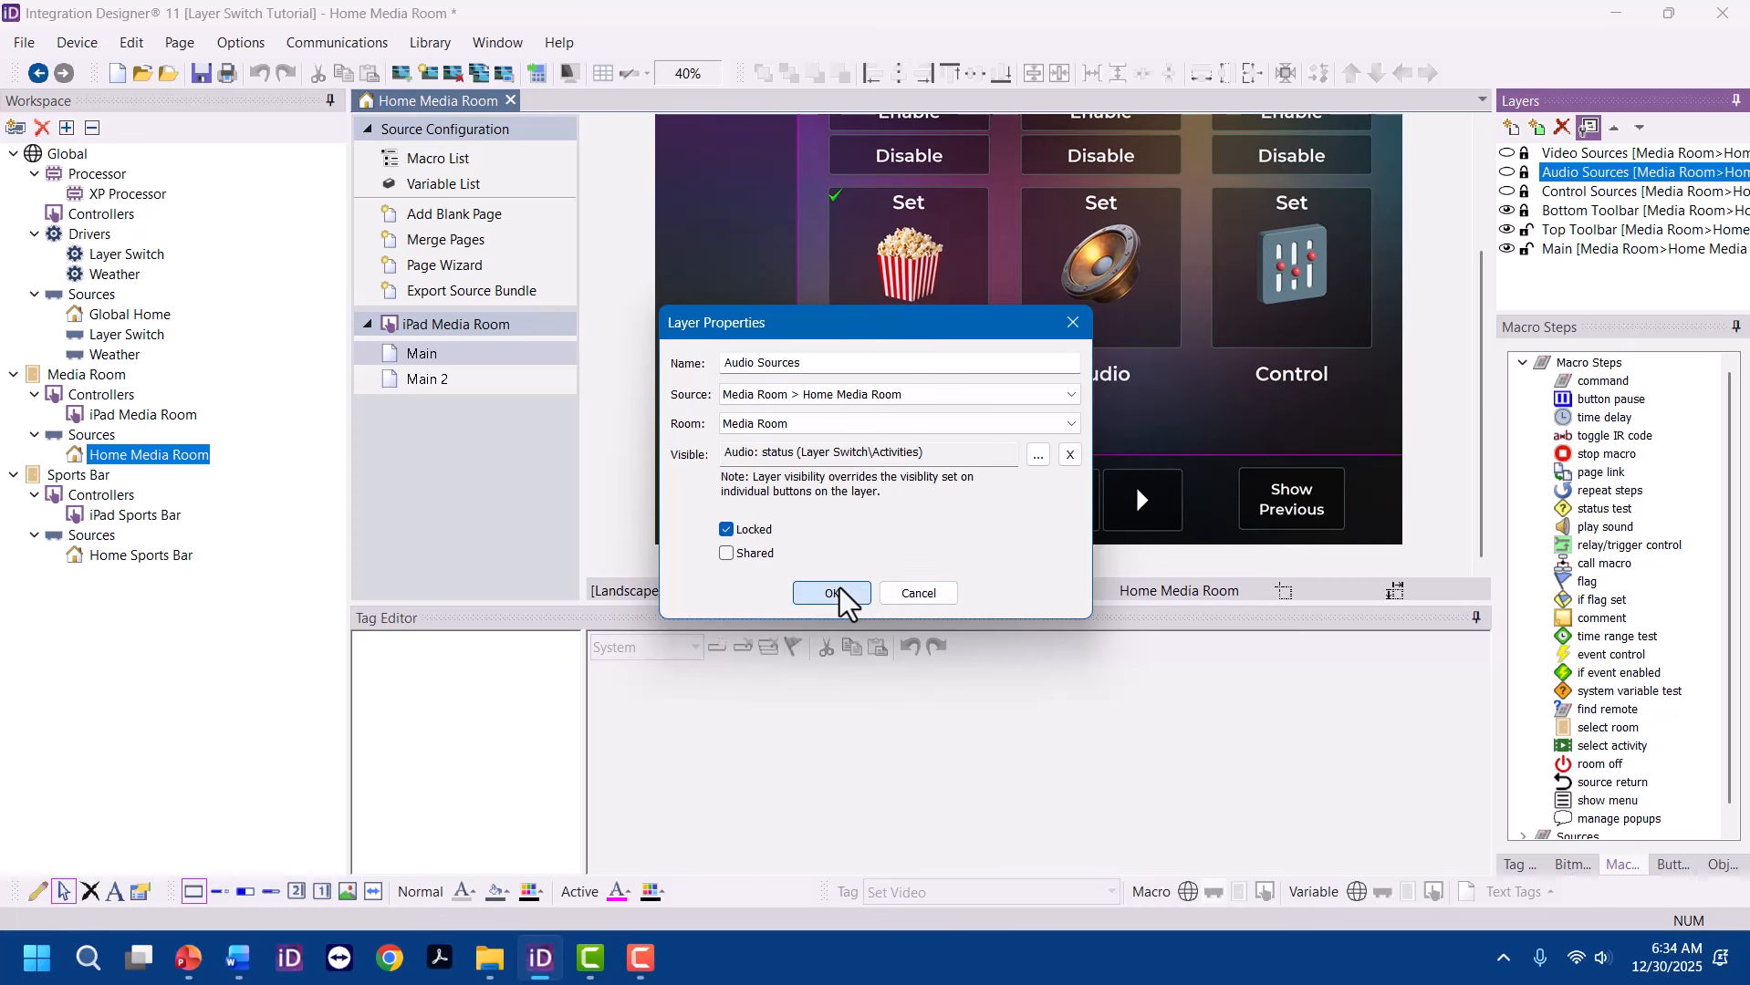
pyautogui.click(839, 595)
# Tie the Control Sources layer's visibility to the Layer Switch variable "Control: status" in the Activities group
pyautogui.click(1551, 192)
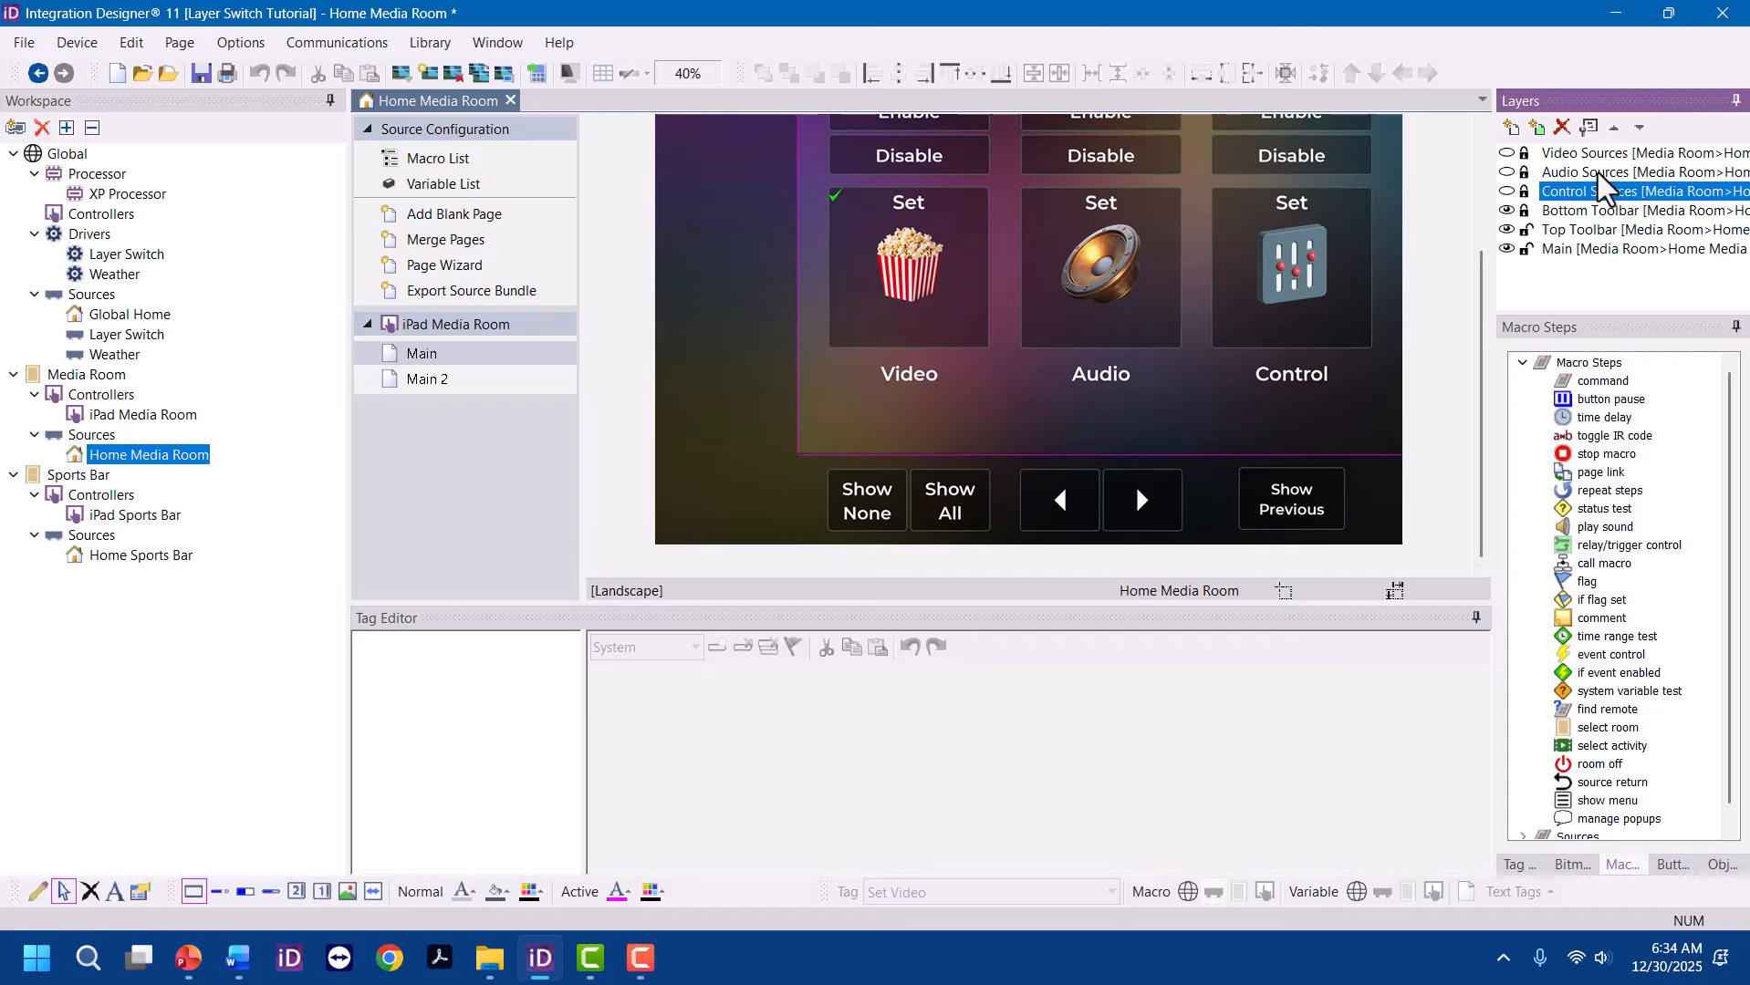
pyautogui.click(1589, 130)
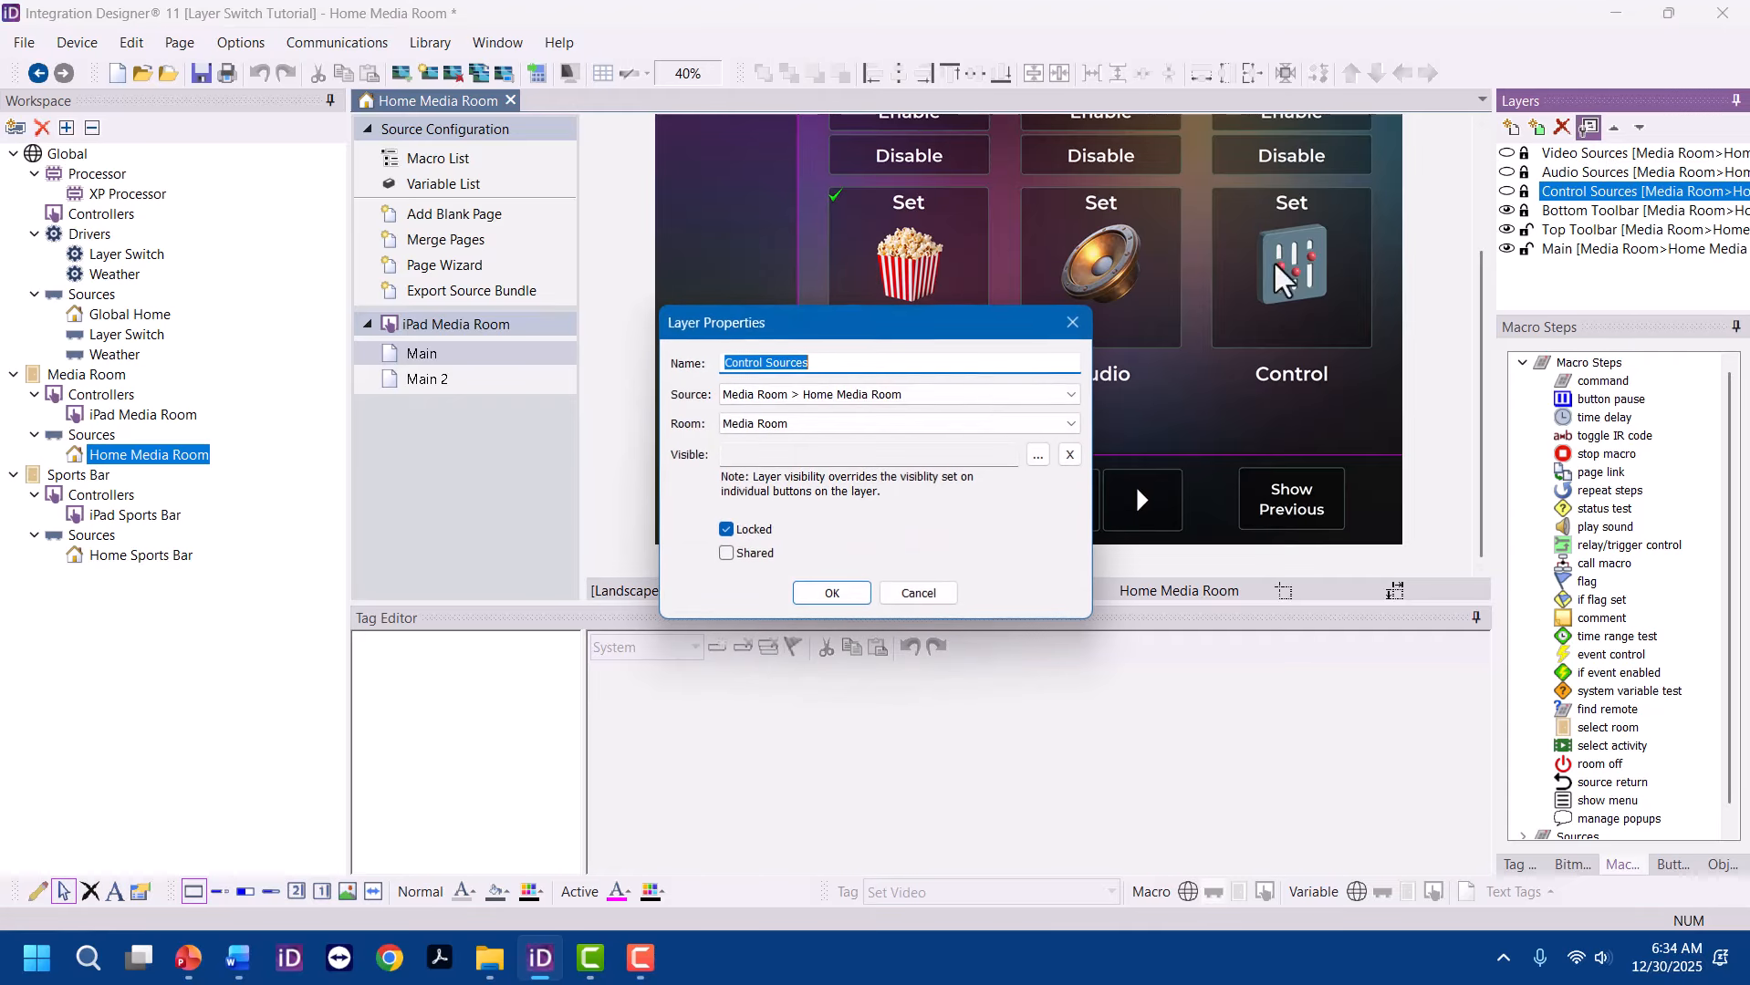
pyautogui.click(1043, 451)
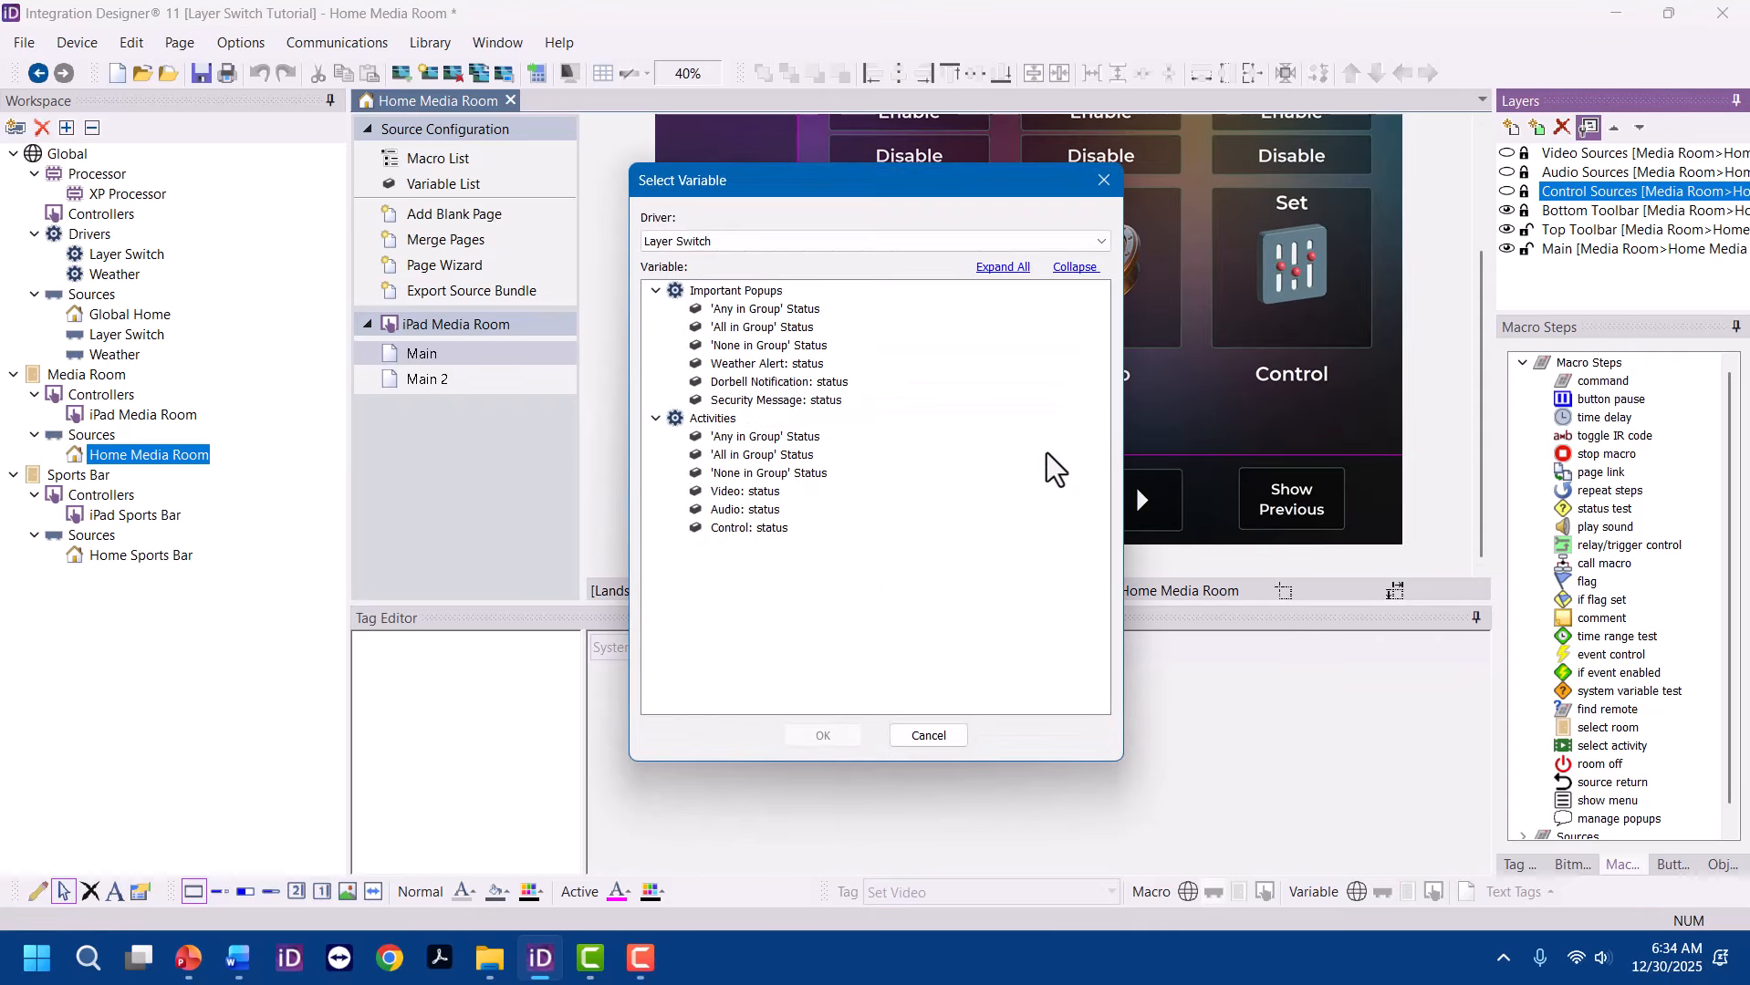
pyautogui.click(739, 530)
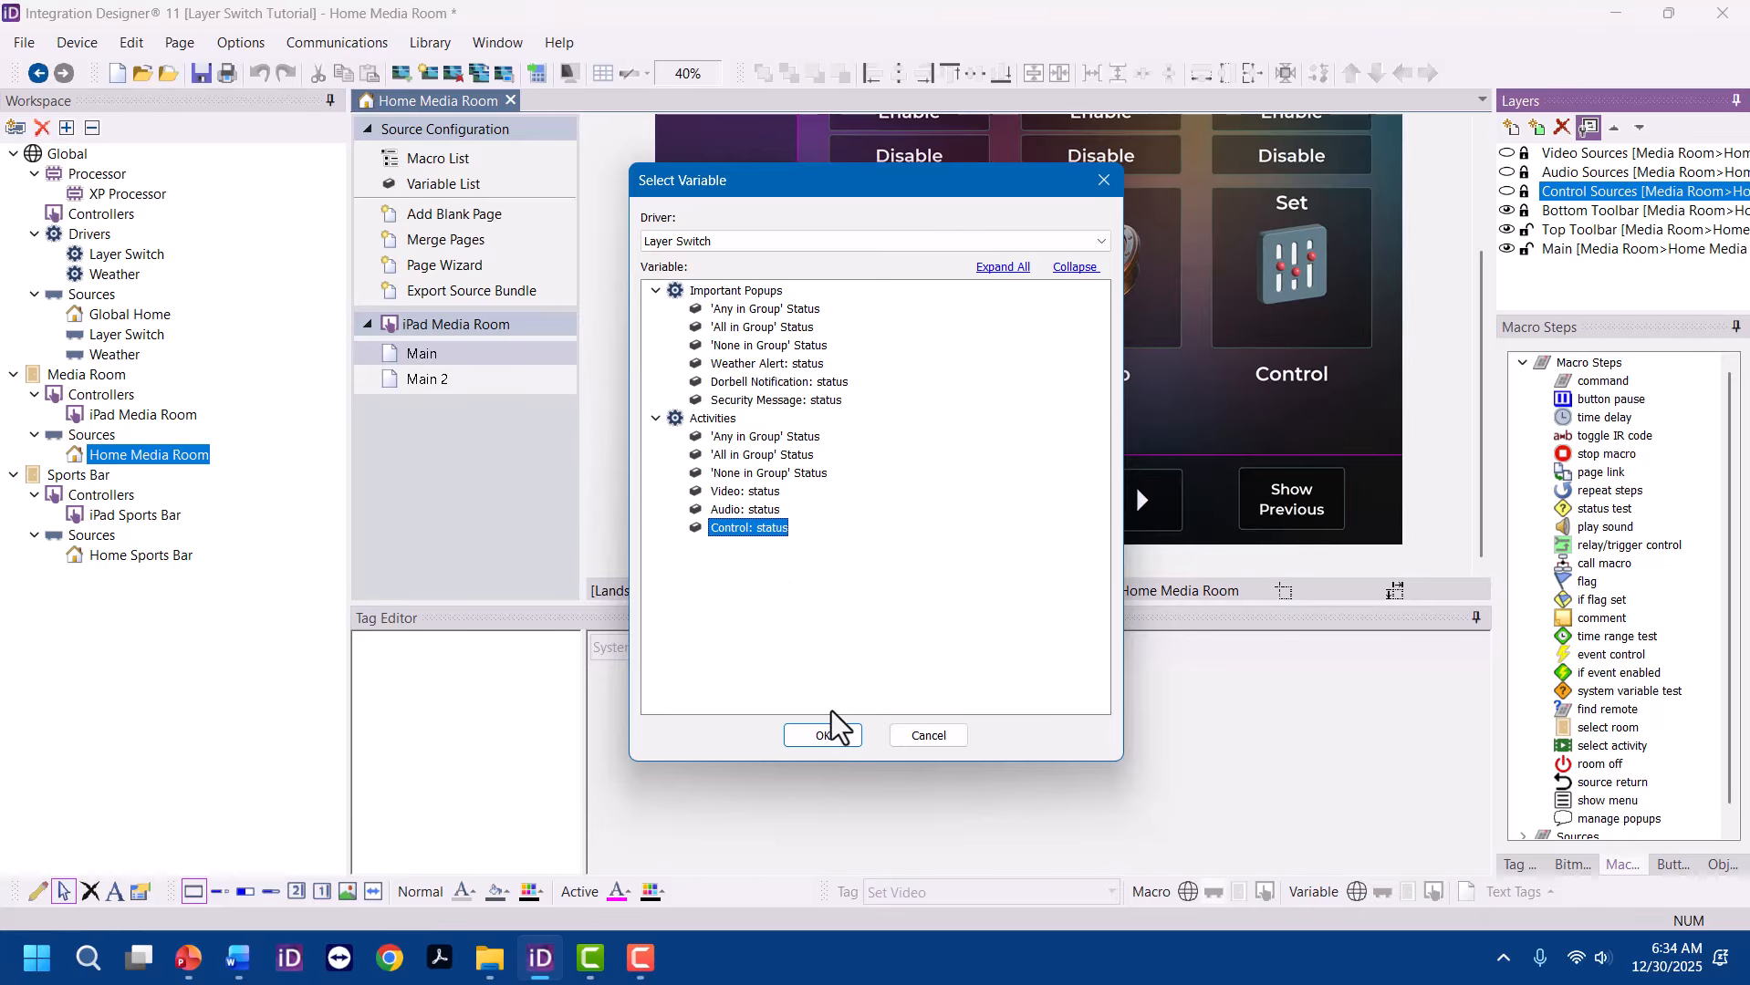
pyautogui.click(826, 739)
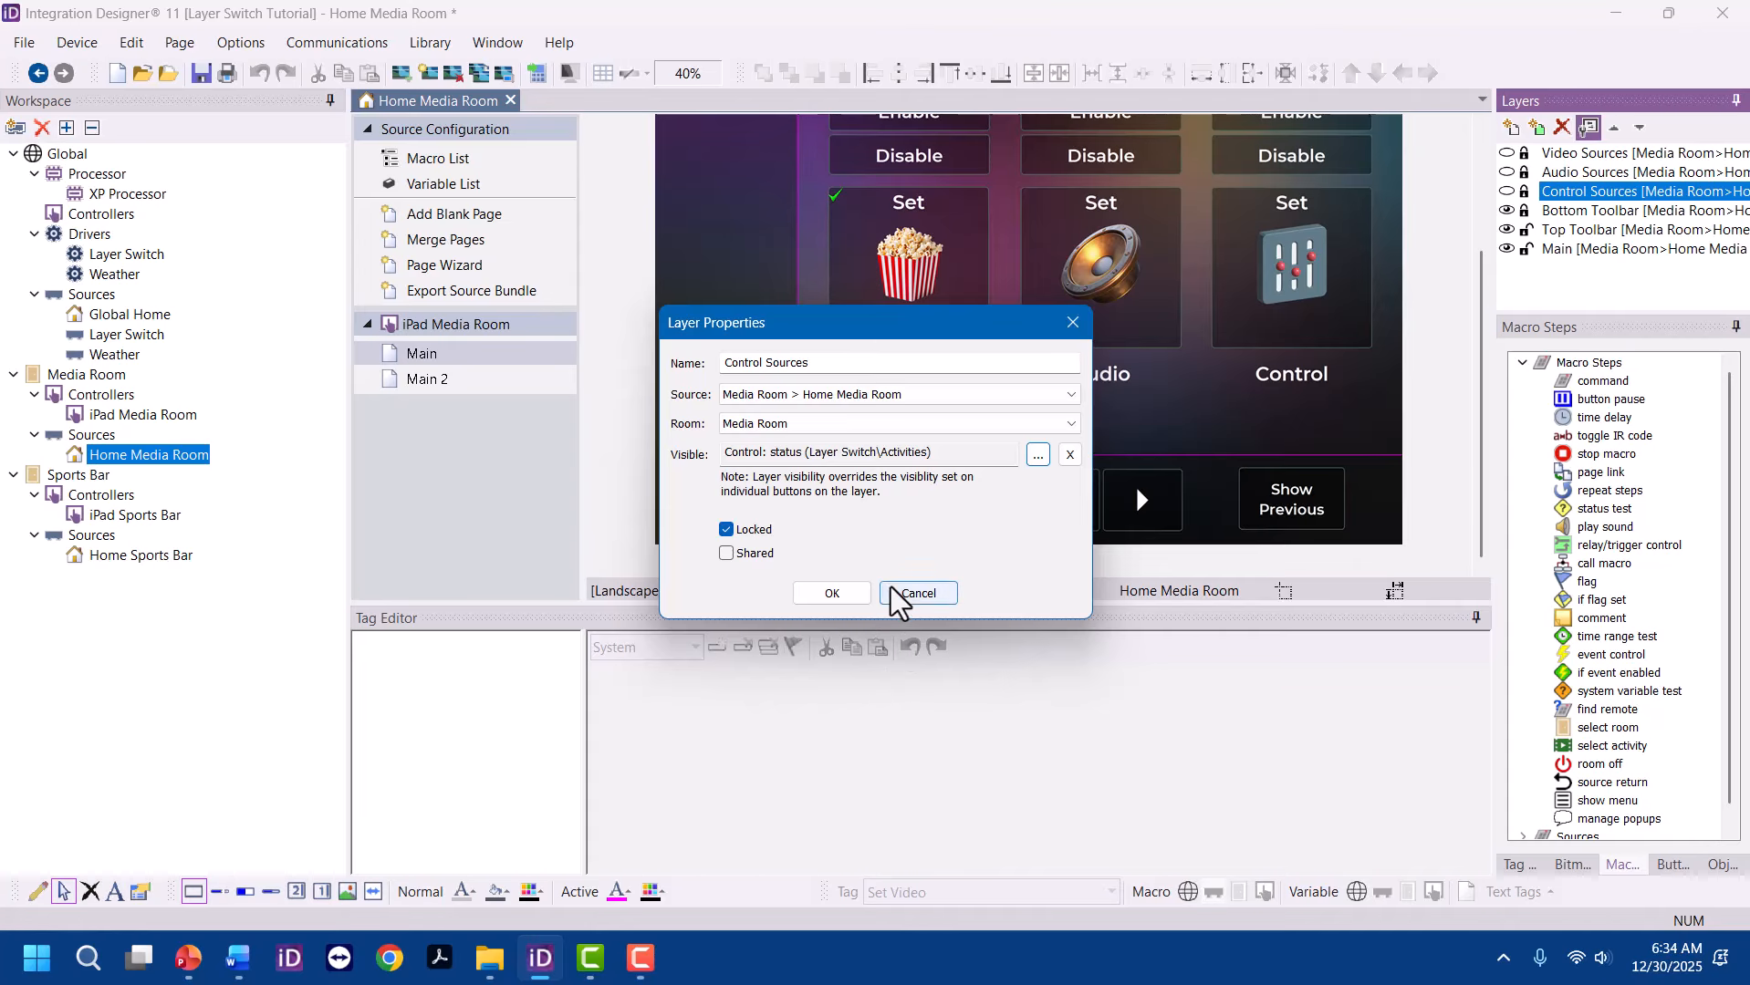
pyautogui.click(826, 589)
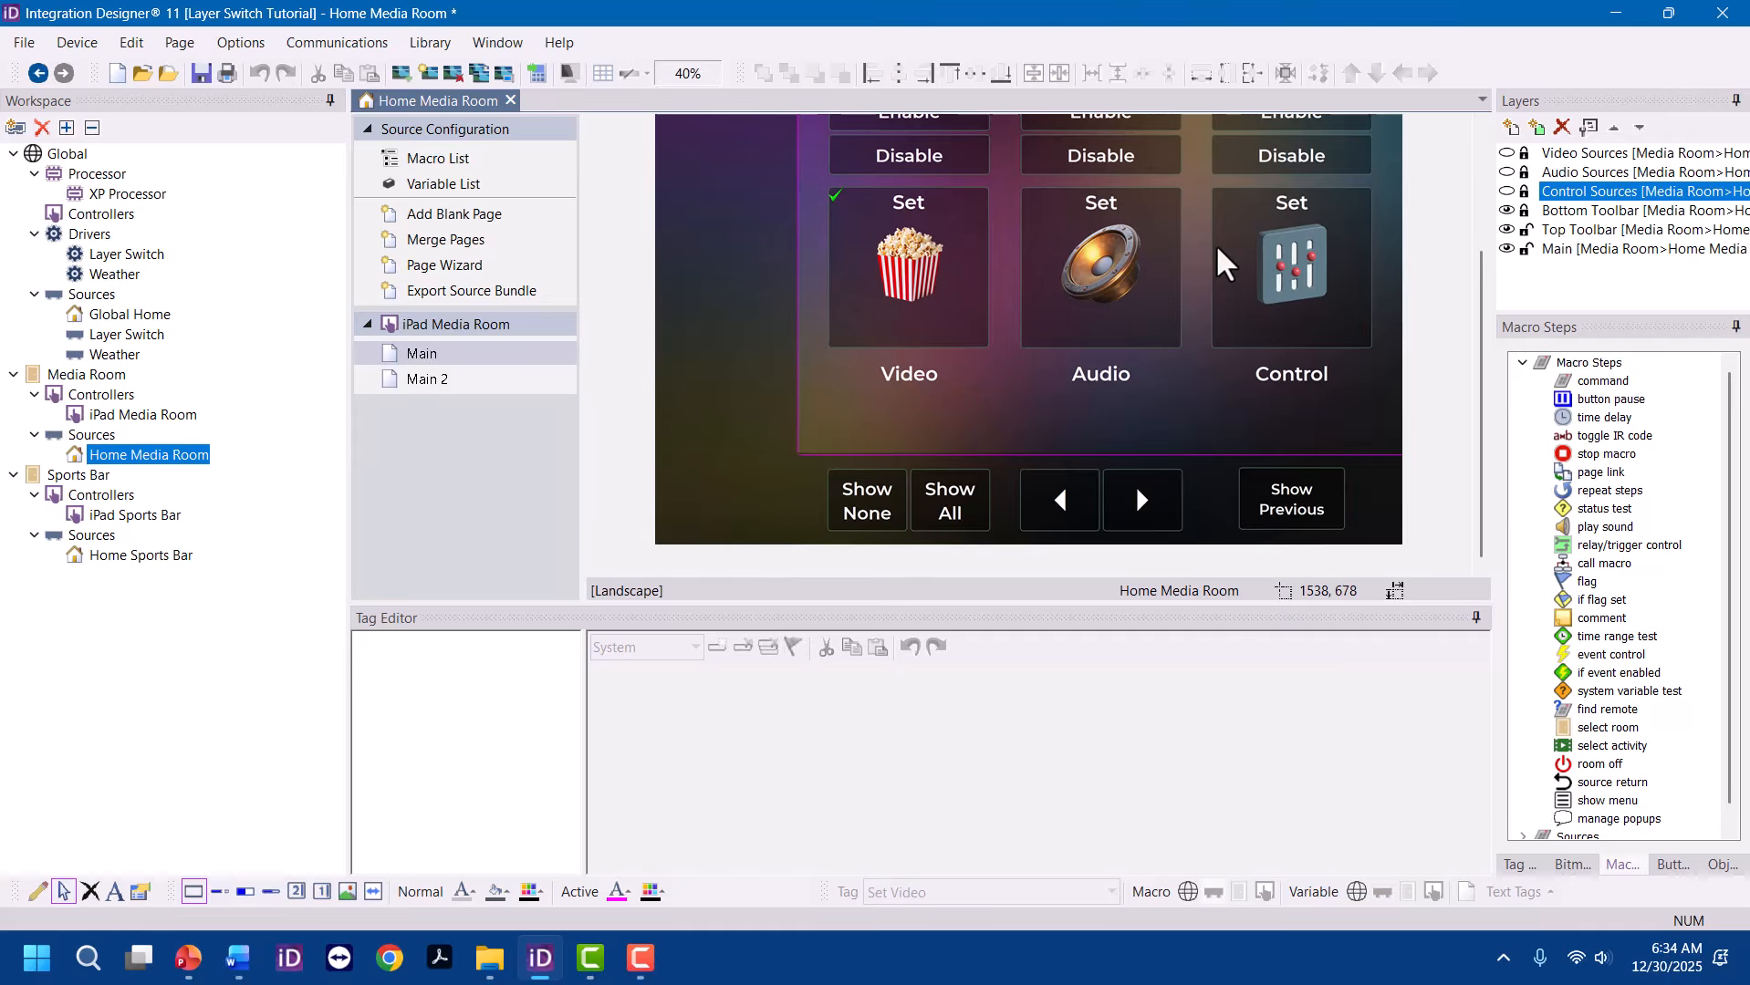
# Review the Set Video macro and preview the Video Sources, Audio Sources and Control Sources layers one at a time
pyautogui.click(872, 287)
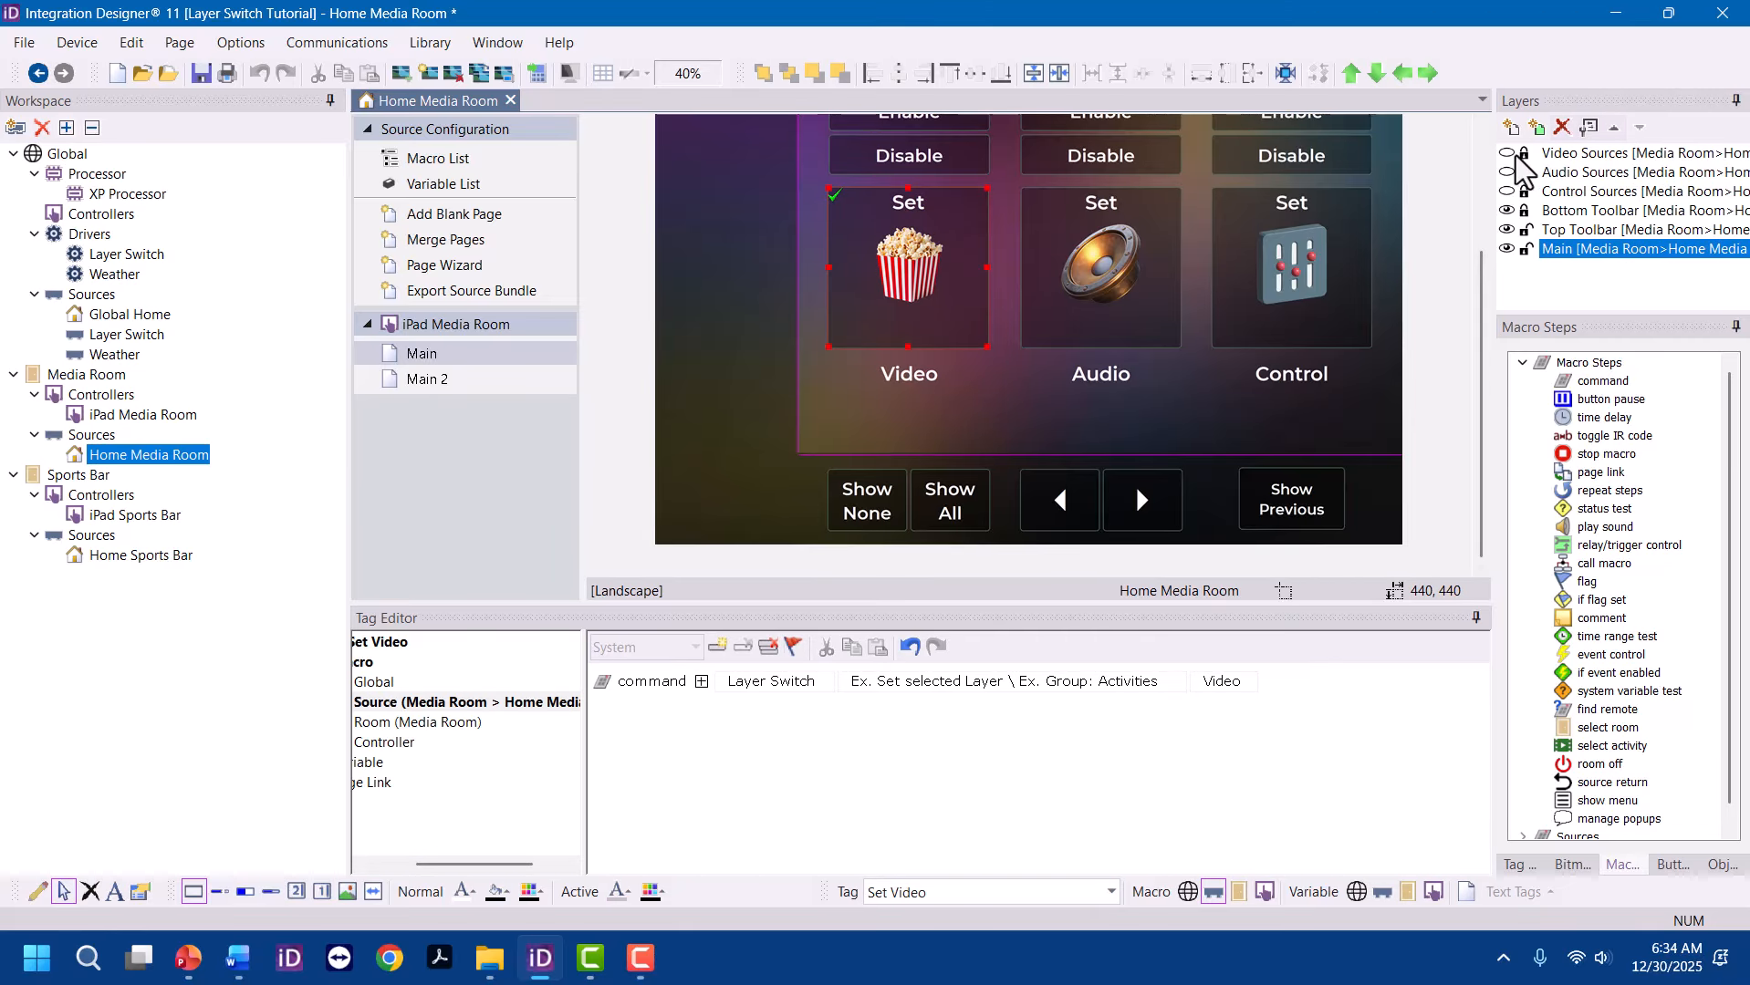
pyautogui.click(1507, 153)
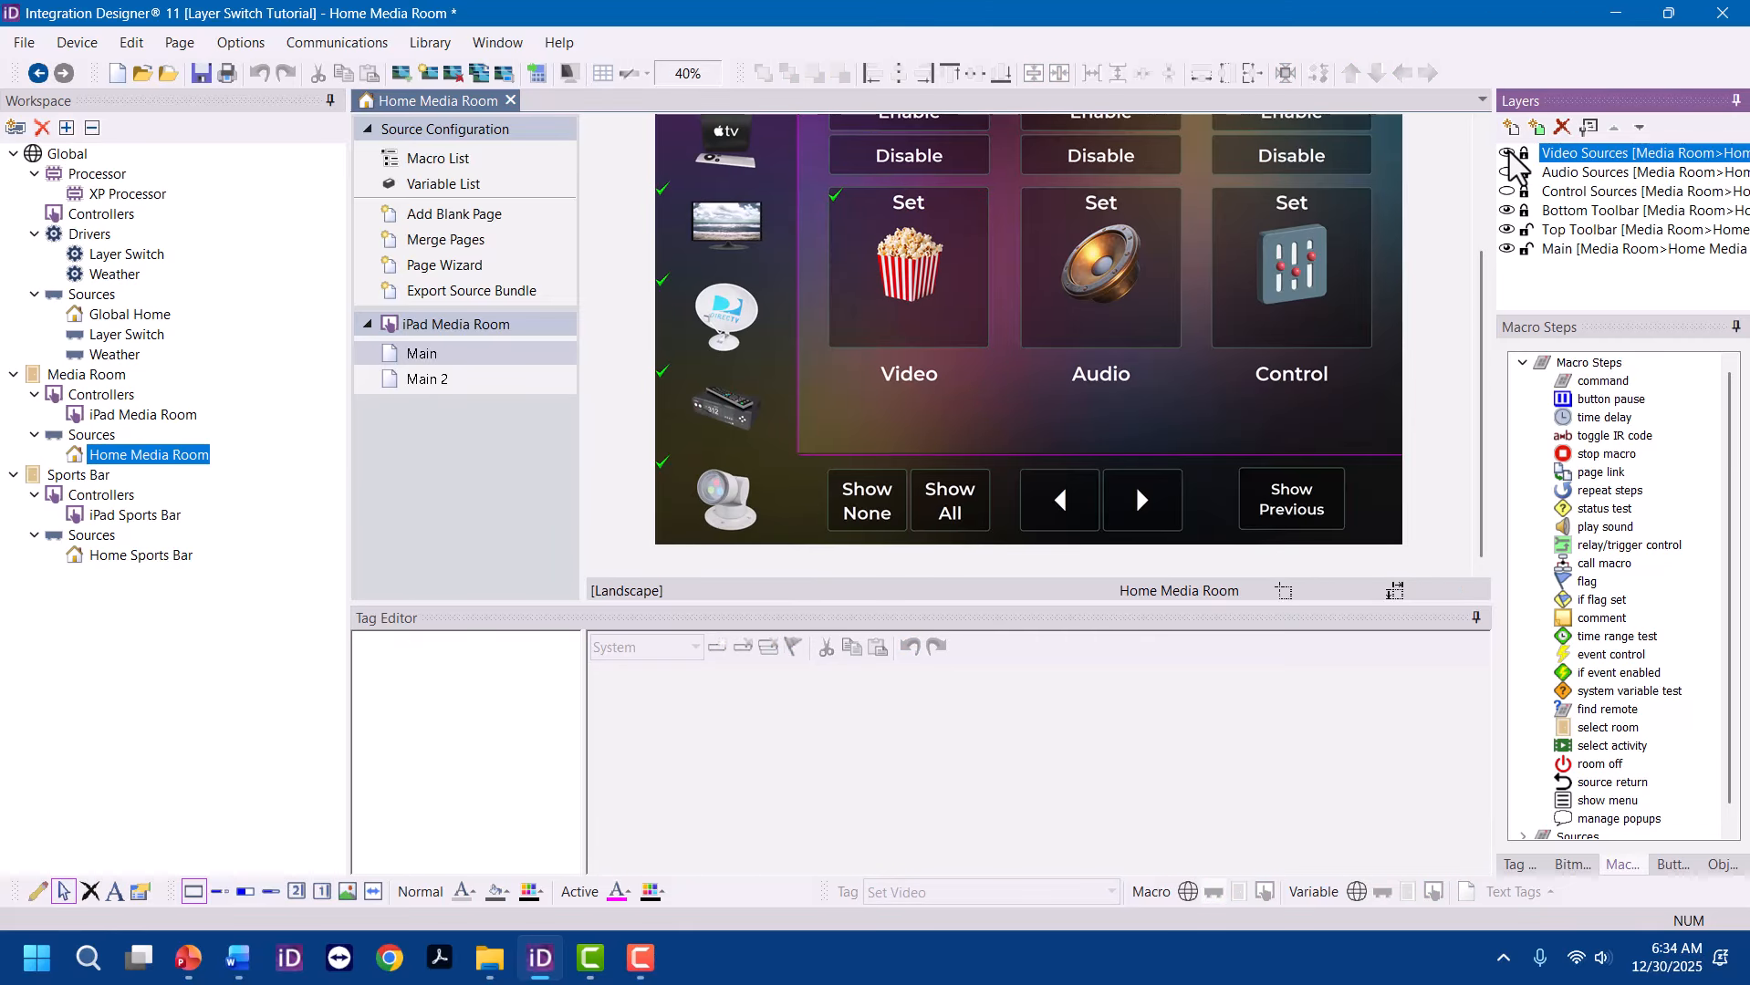
pyautogui.click(1506, 153)
pyautogui.click(1507, 172)
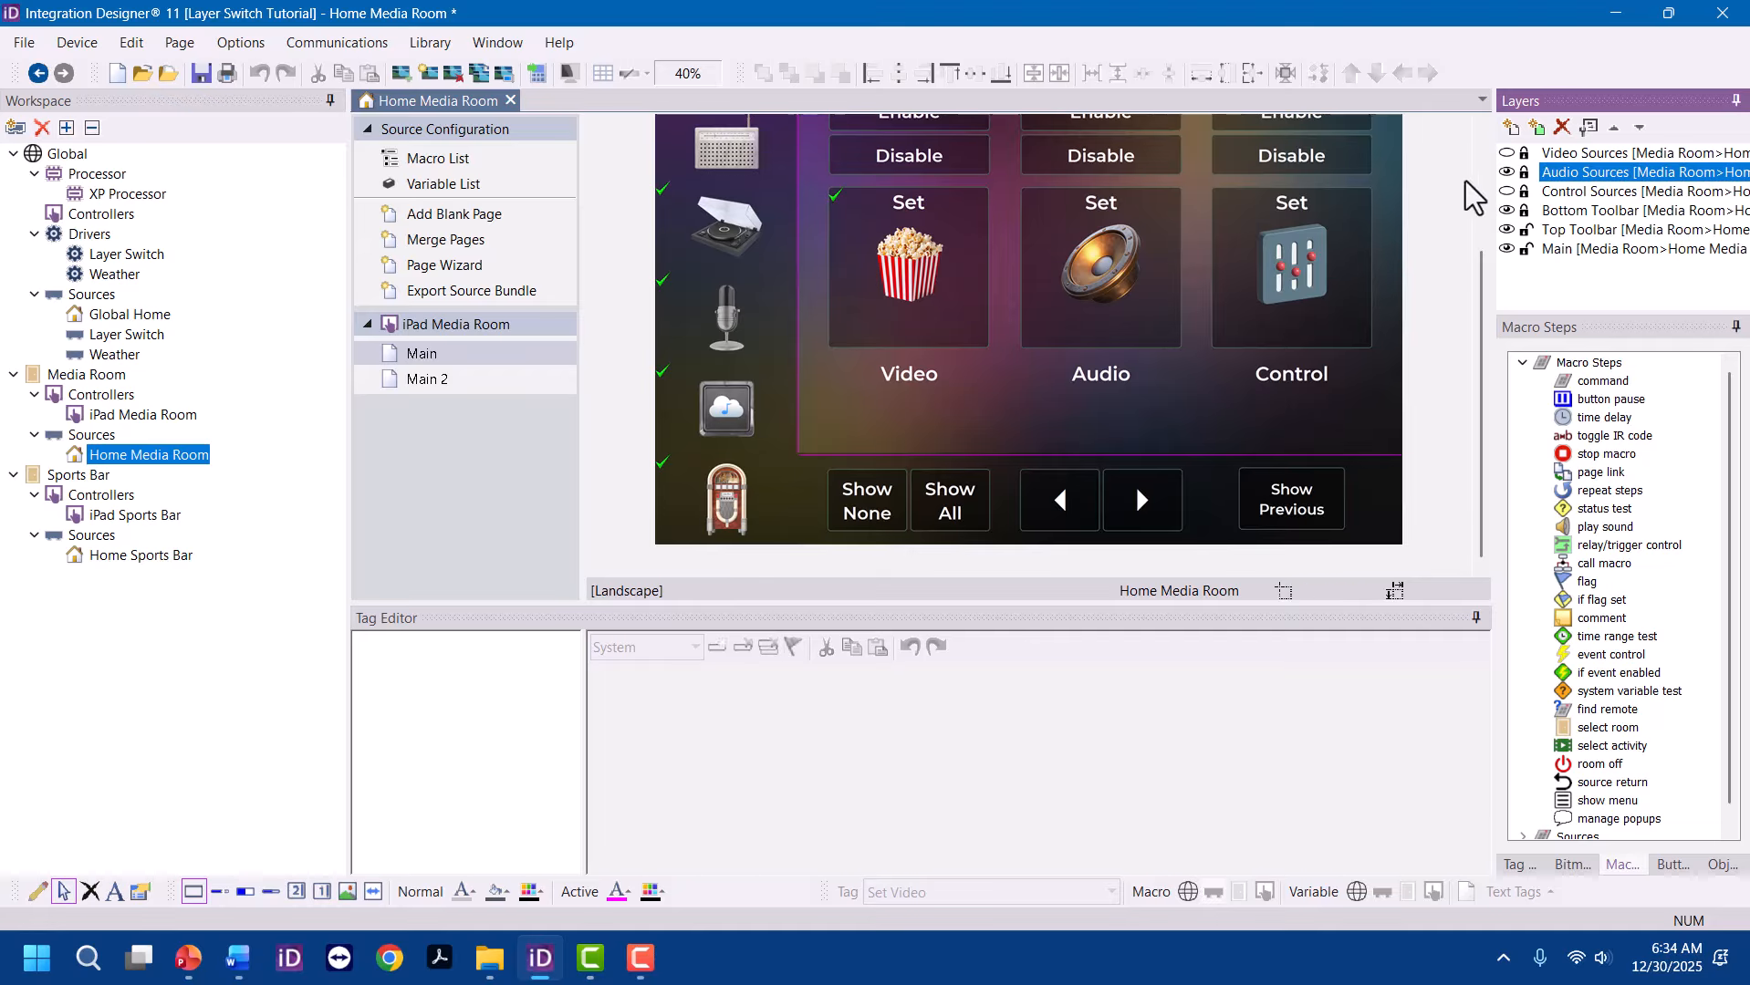
pyautogui.click(1506, 173)
pyautogui.click(1506, 192)
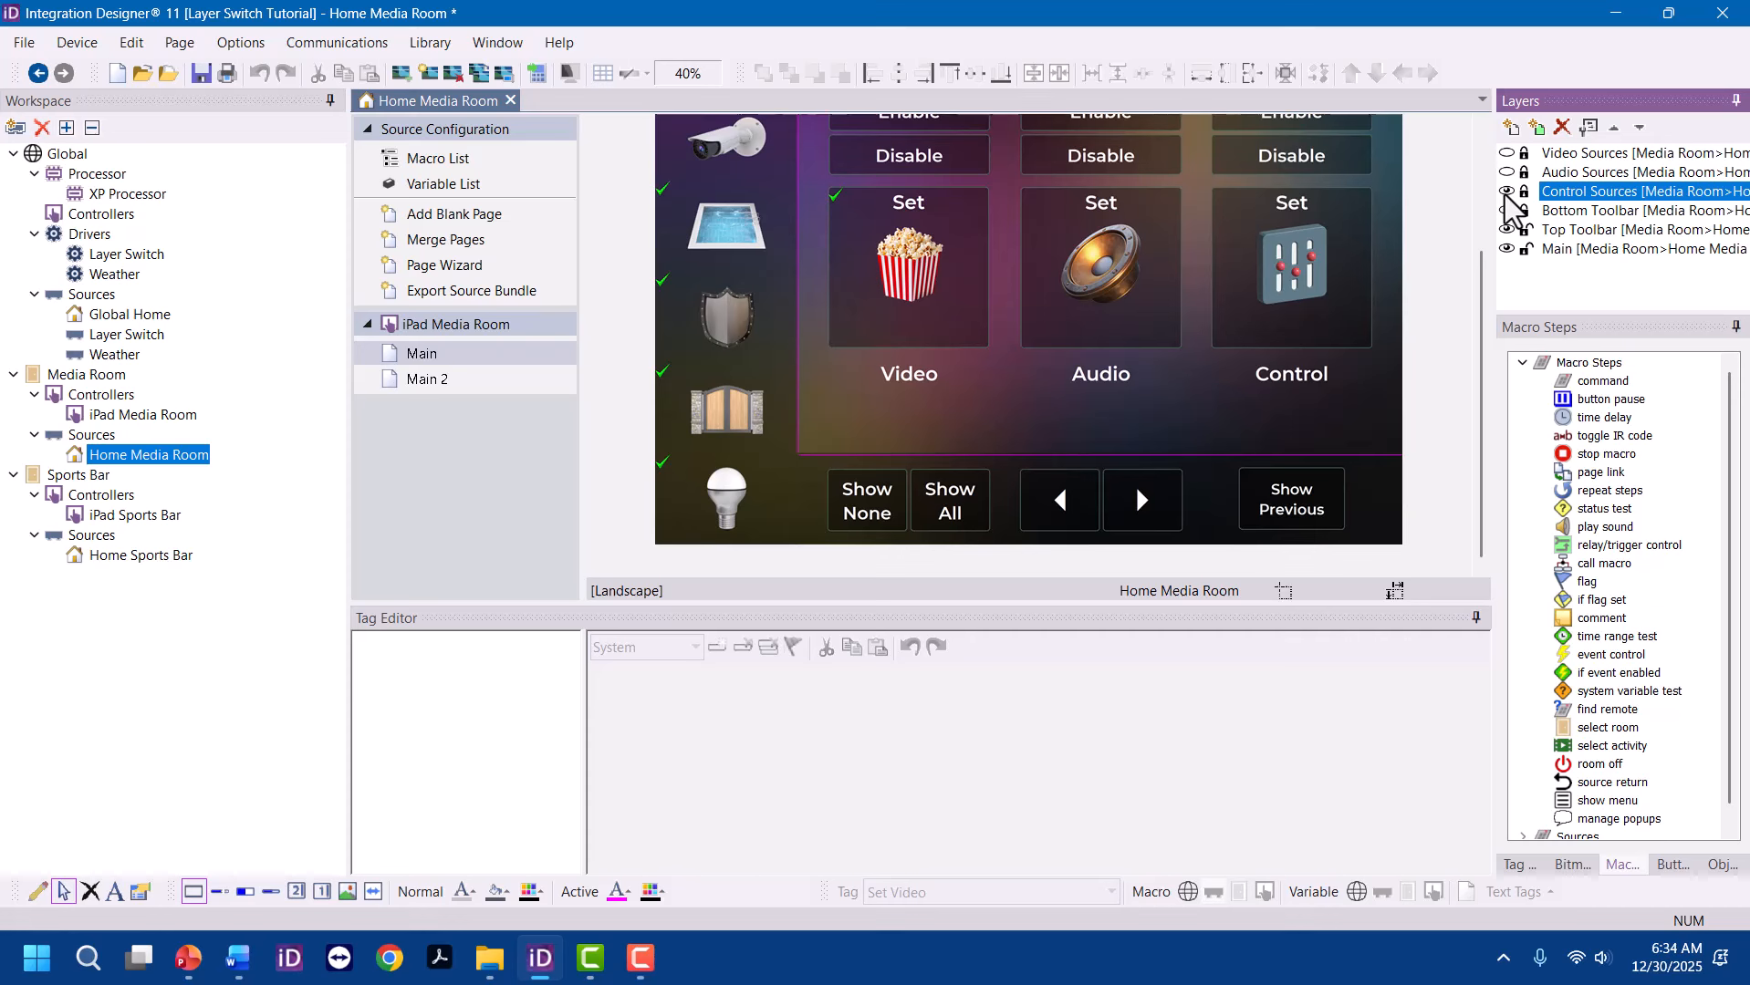
# Open the source-level macro (Media Room > Home Media Room) of the Video column's Enable button
pyautogui.scroll(3, 1110, 386)
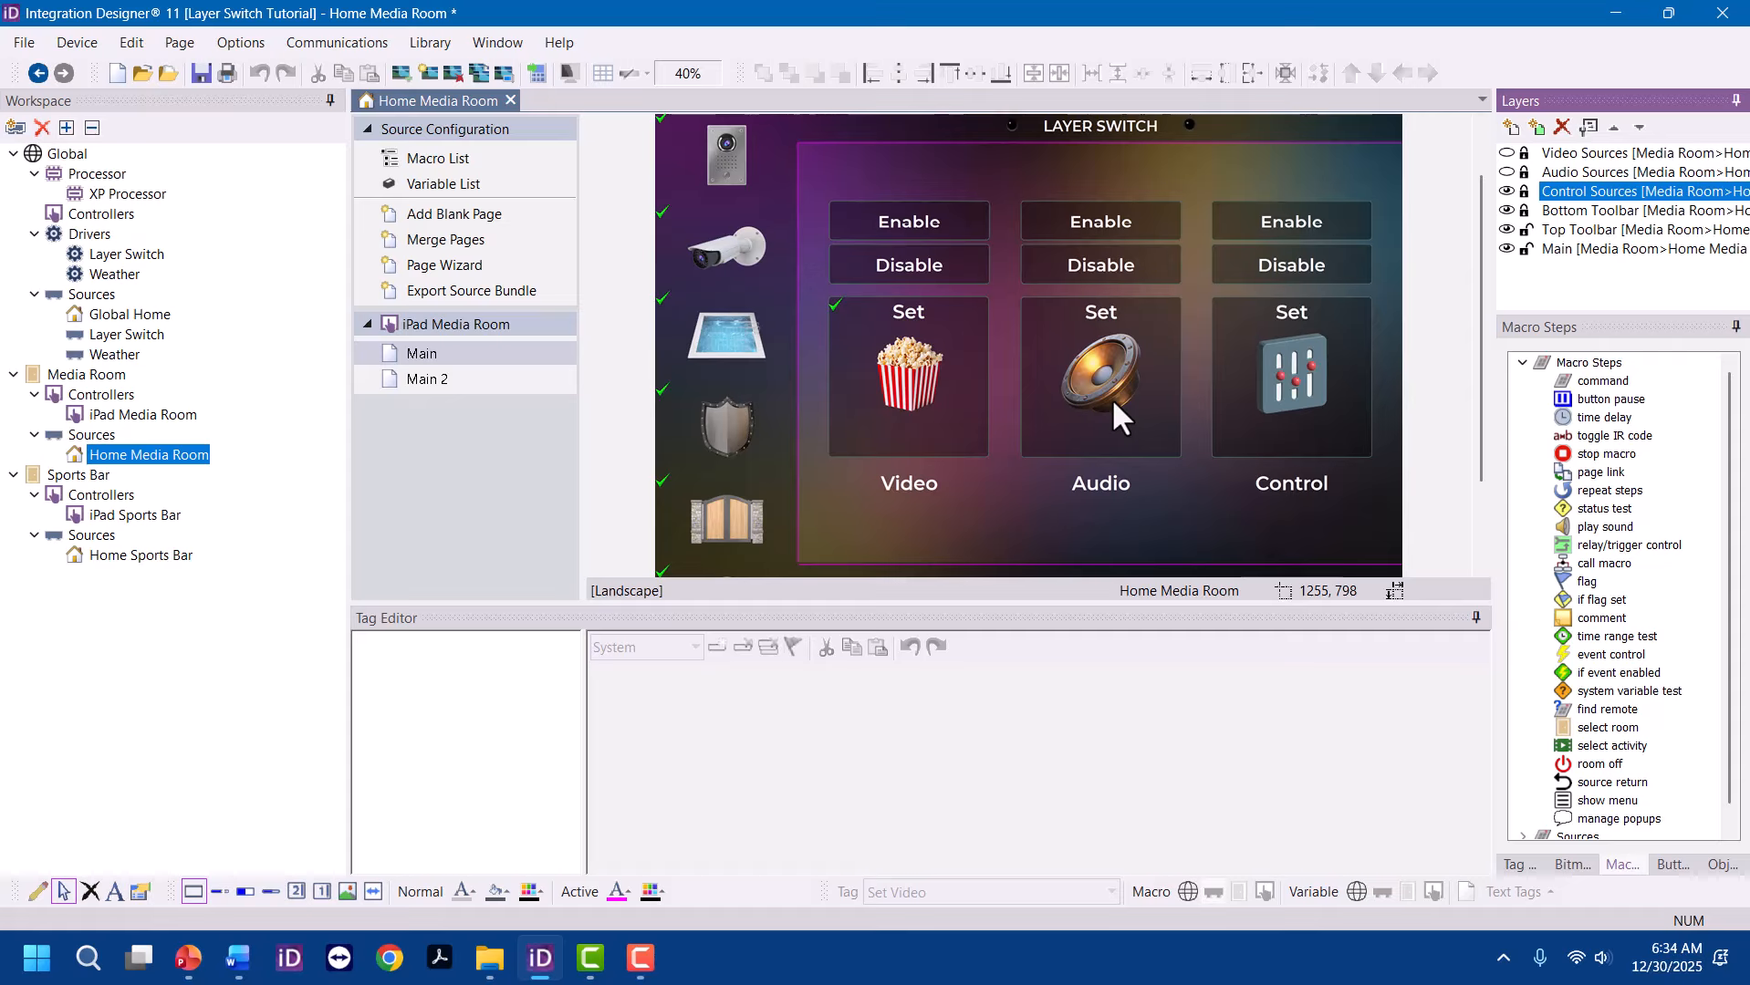
pyautogui.click(955, 224)
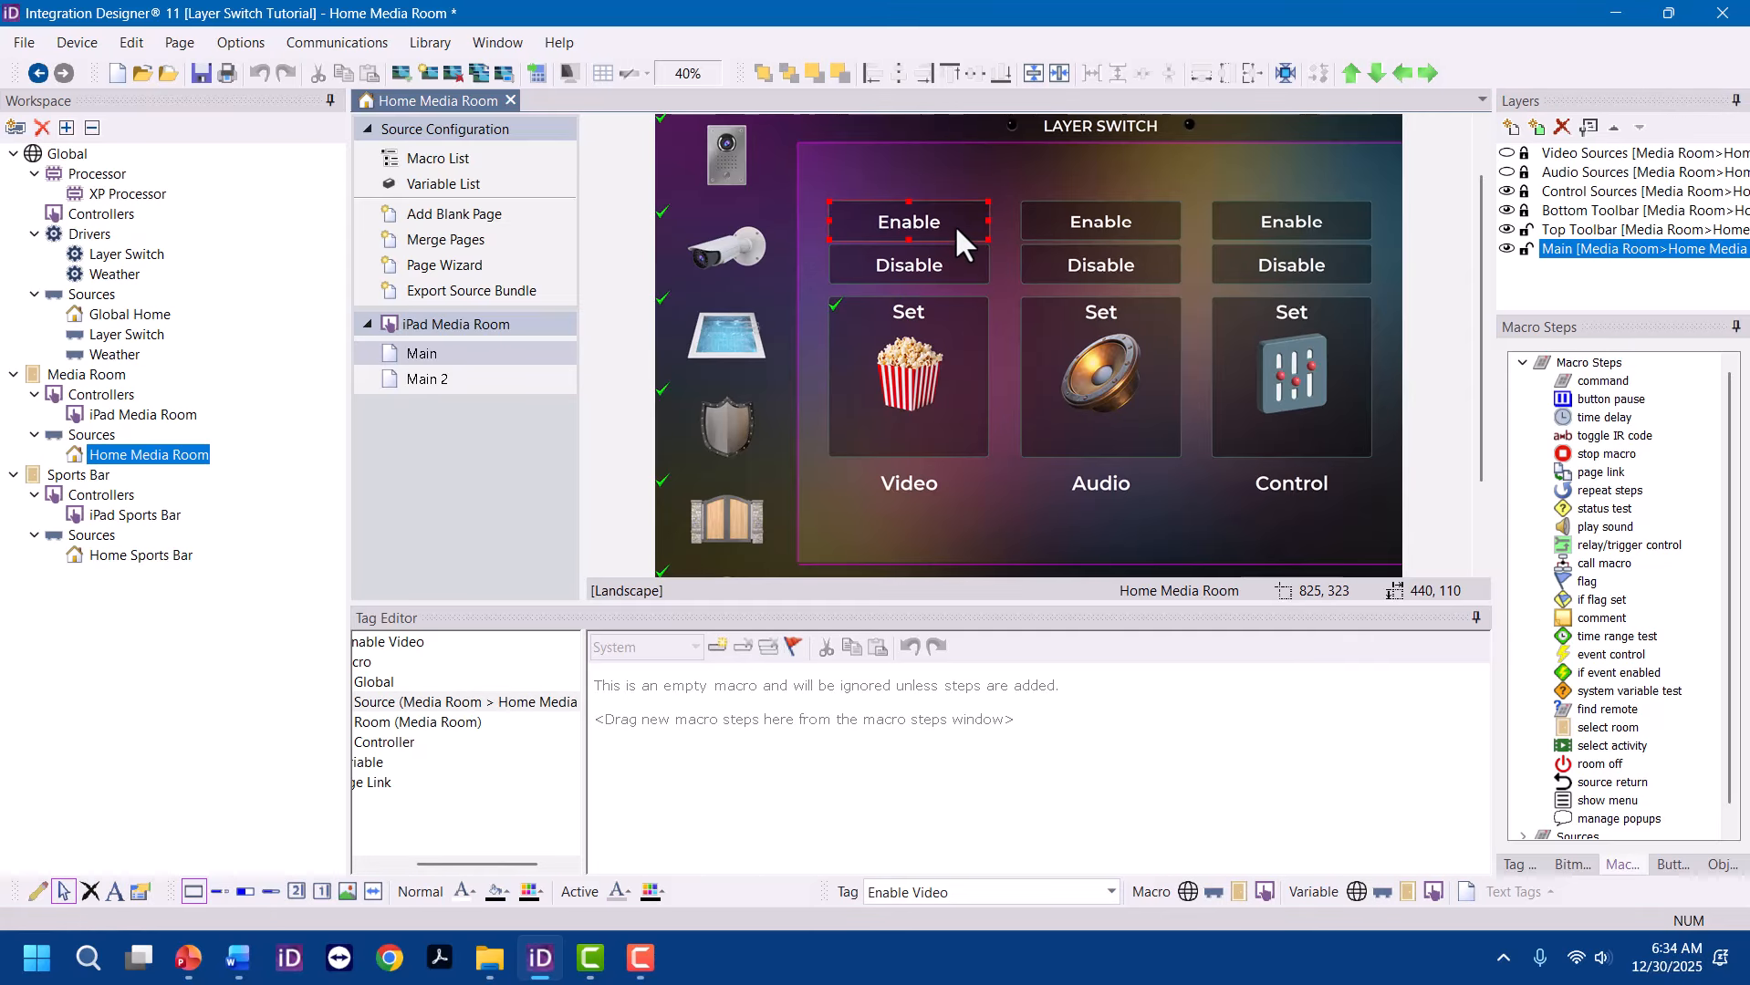
pyautogui.click(944, 263)
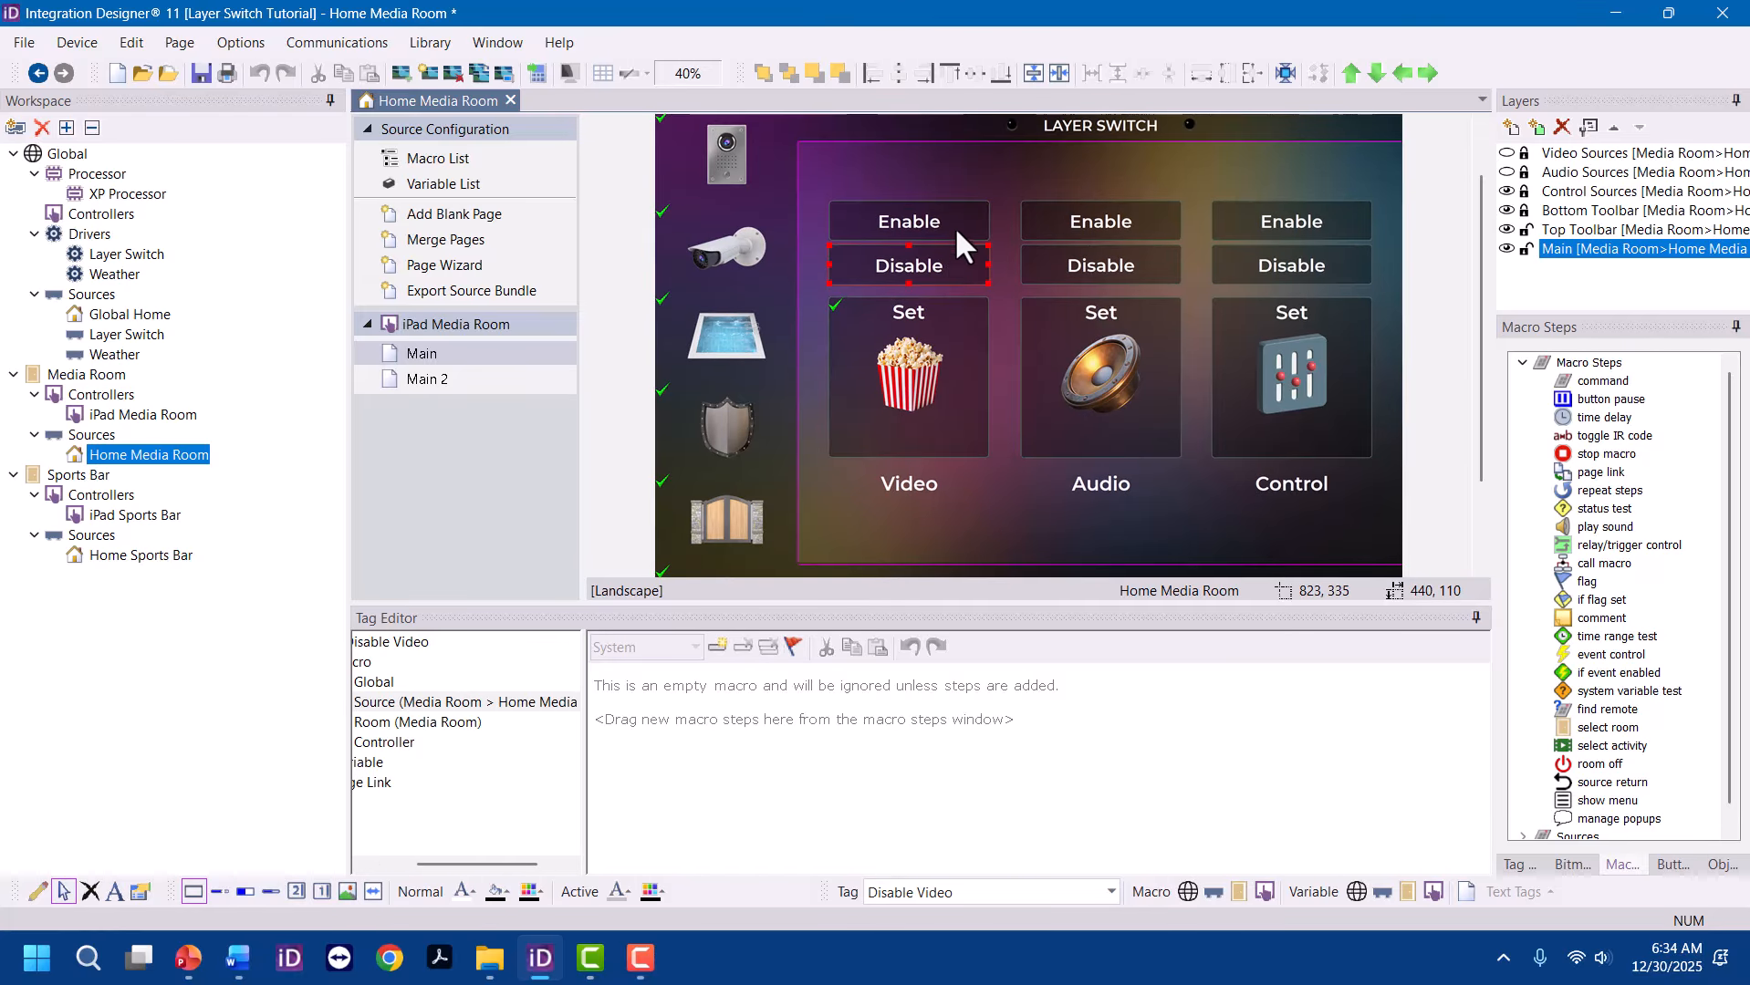
pyautogui.click(956, 219)
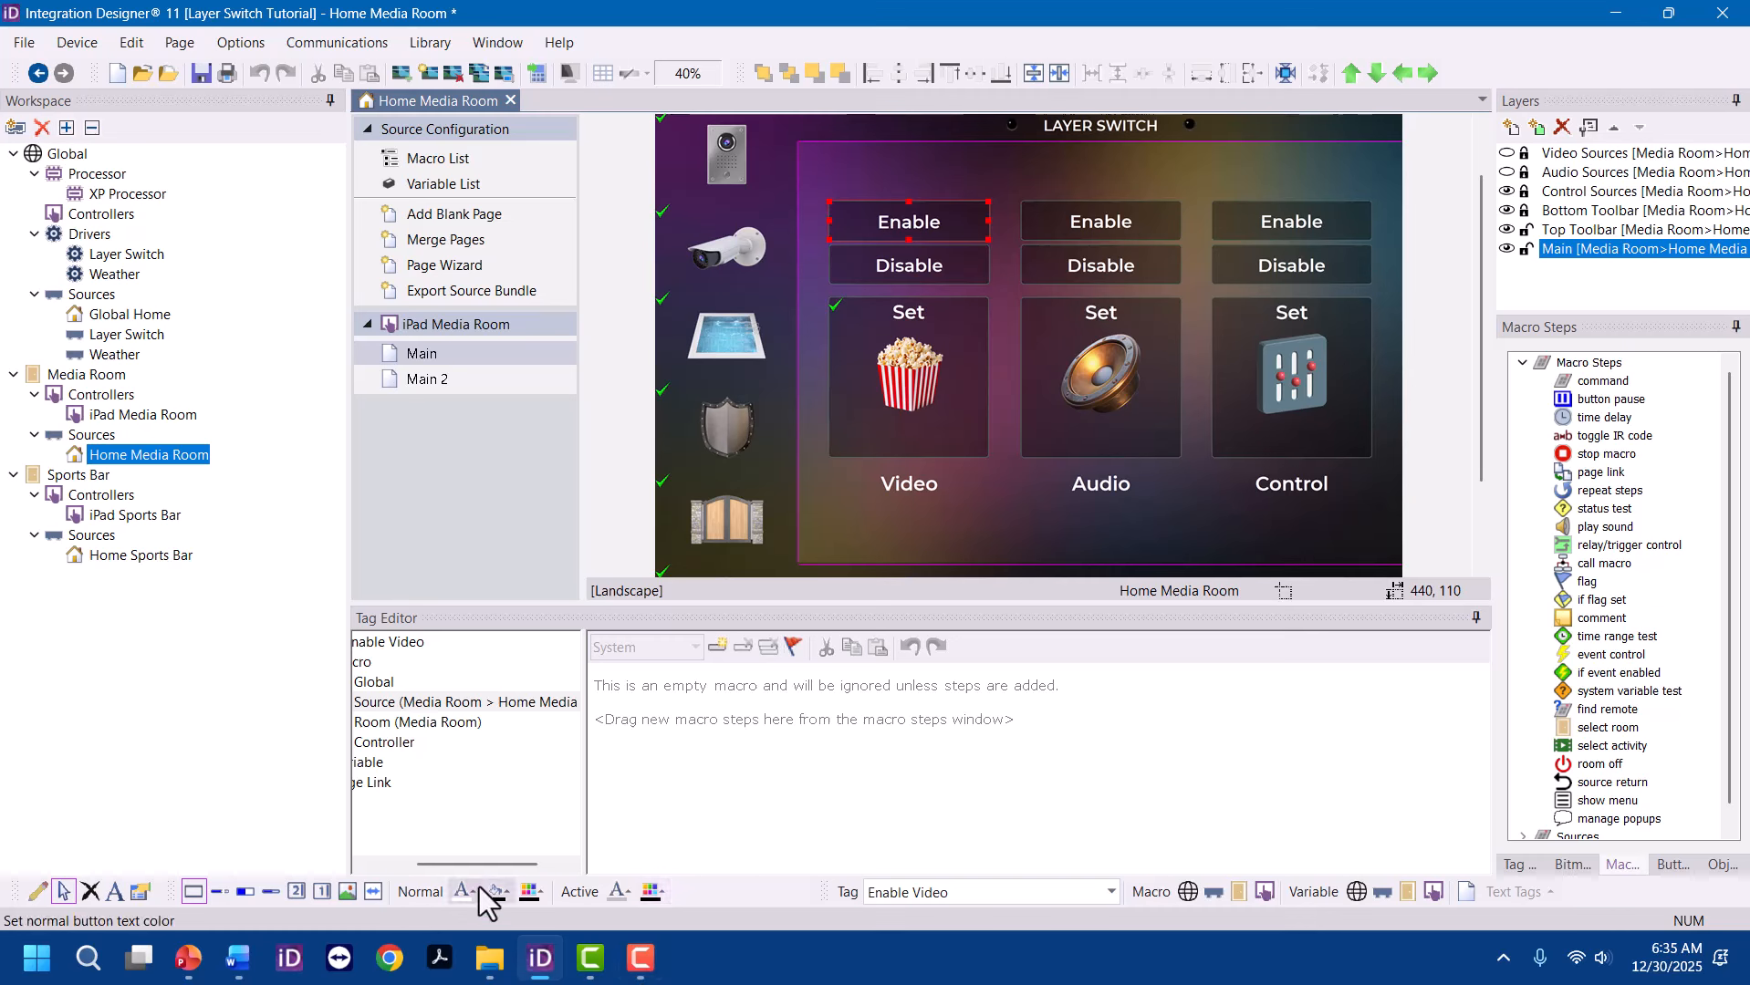
pyautogui.moveTo(482, 865); pyautogui.dragTo(429, 865)
pyautogui.click(500, 703)
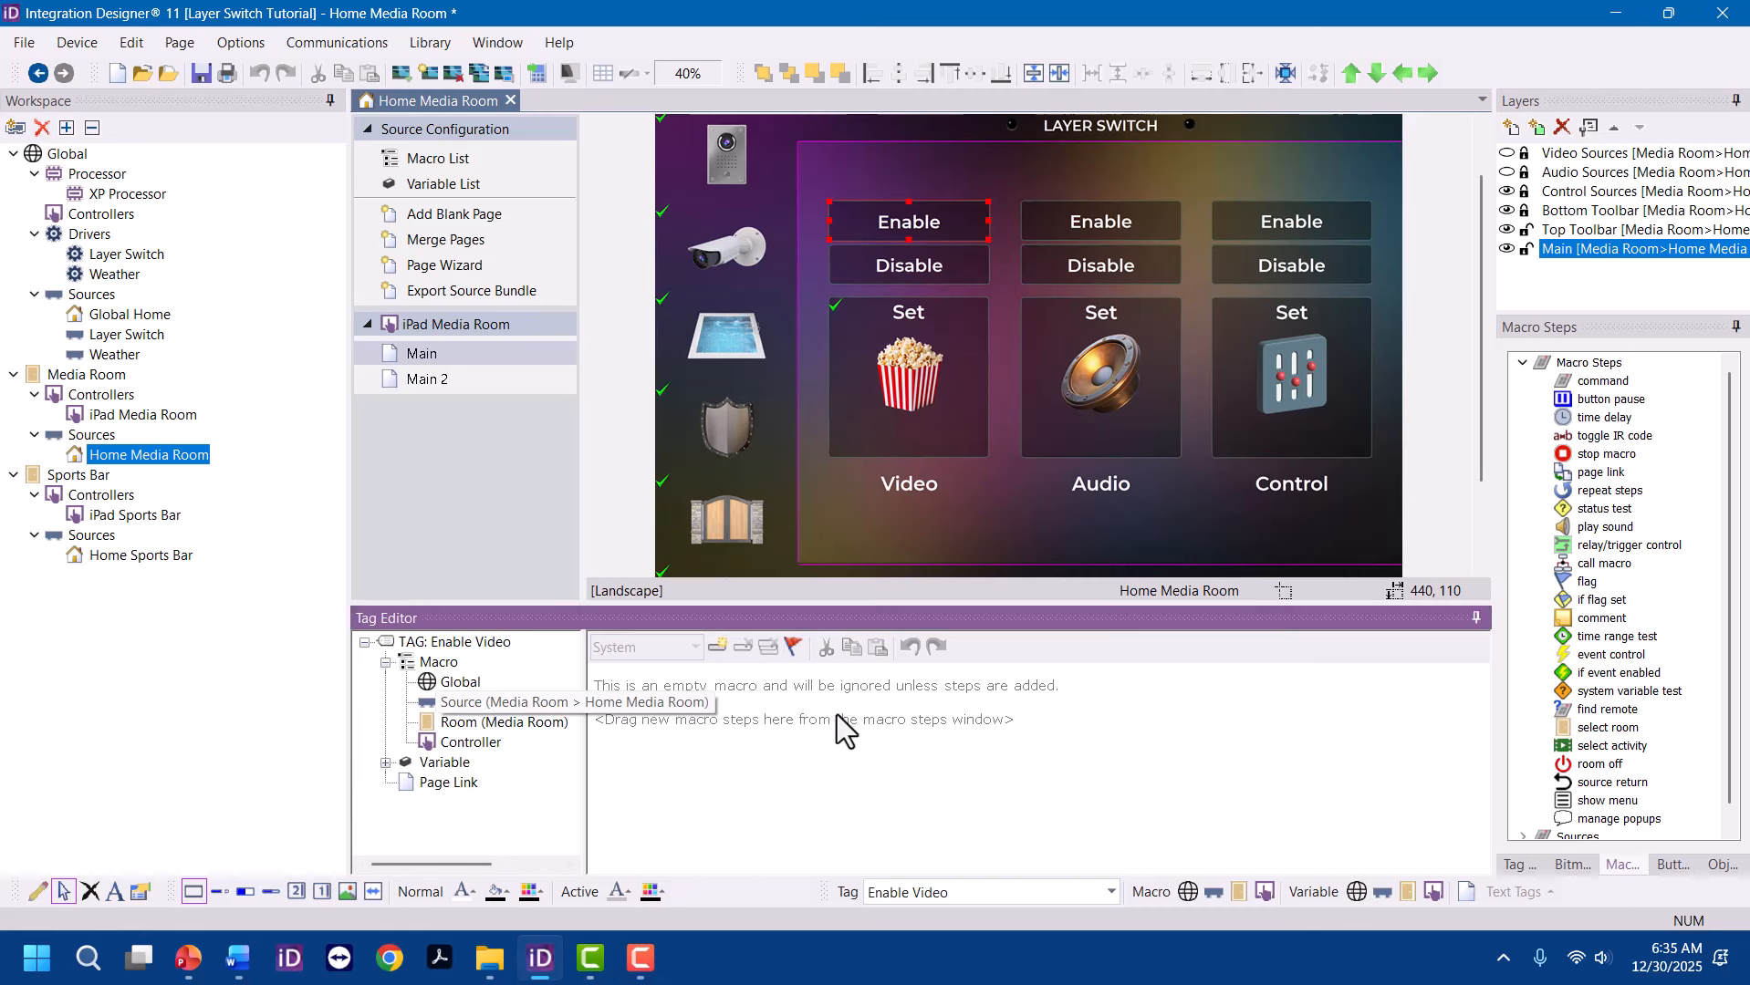
# Add a Layer Switch command to the Enable Video macro with the function "Ex. Layer Switching \ Ex. Group: Activities"
pyautogui.click(1588, 385)
pyautogui.doubleClick(1588, 385)
pyautogui.click(792, 682)
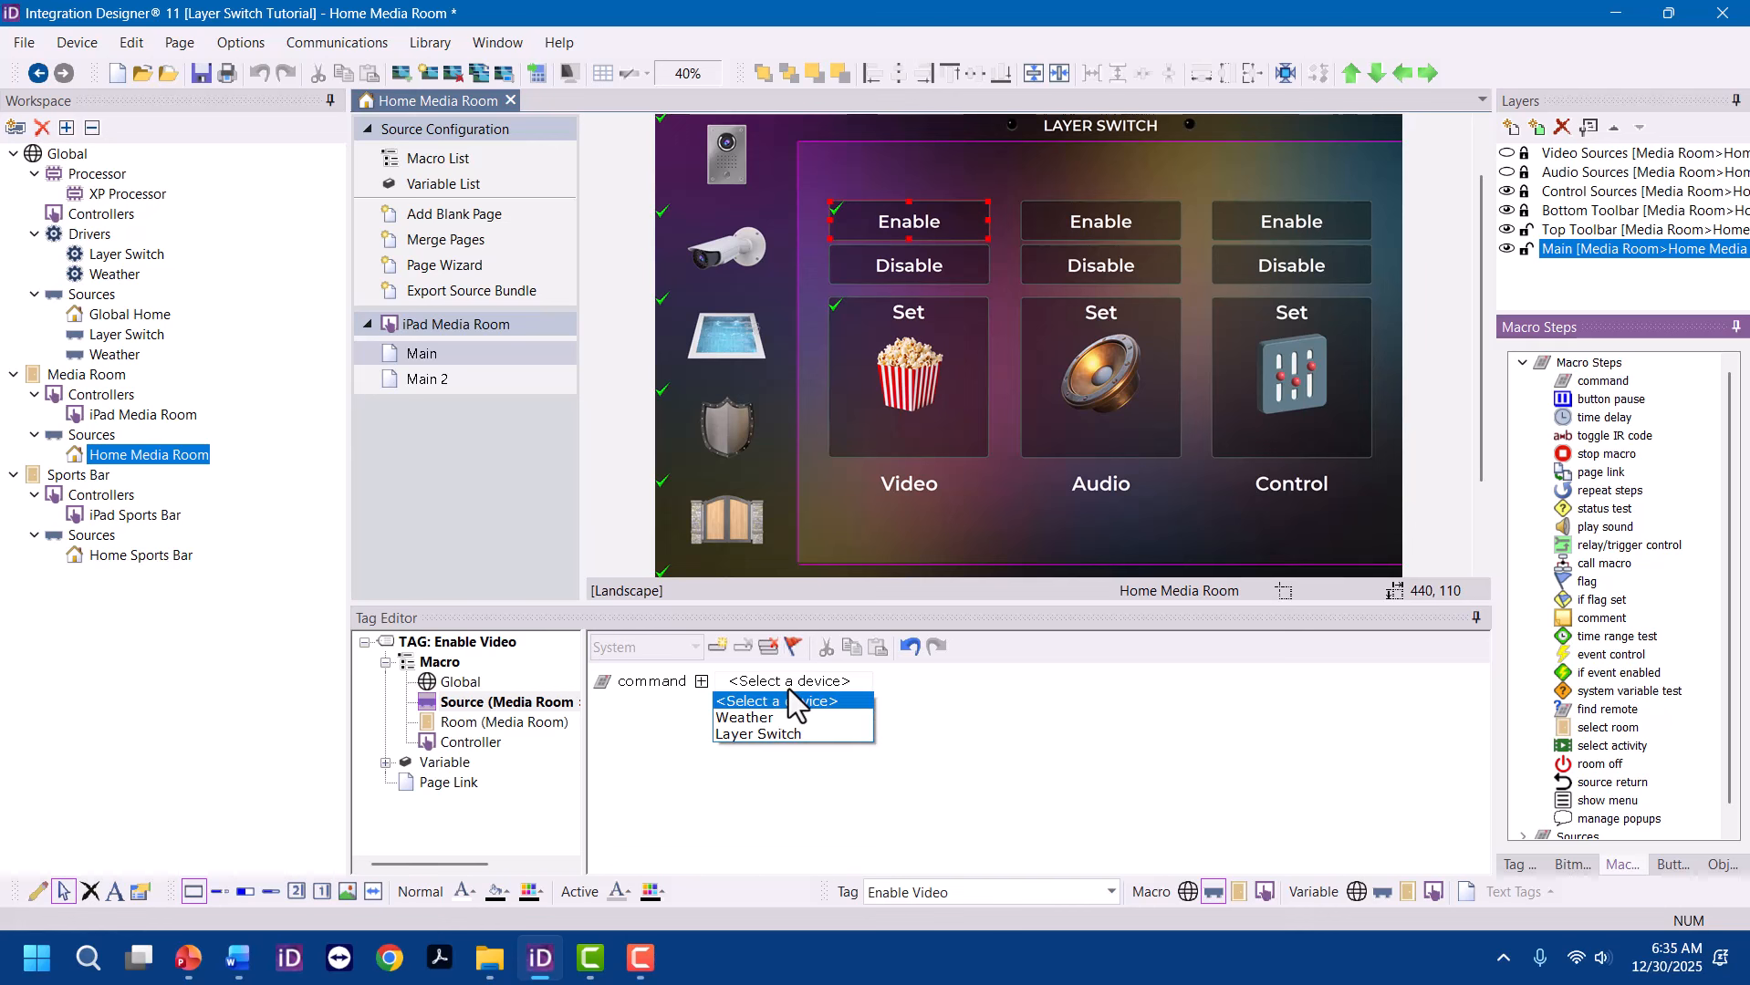
pyautogui.click(798, 737)
pyautogui.click(938, 685)
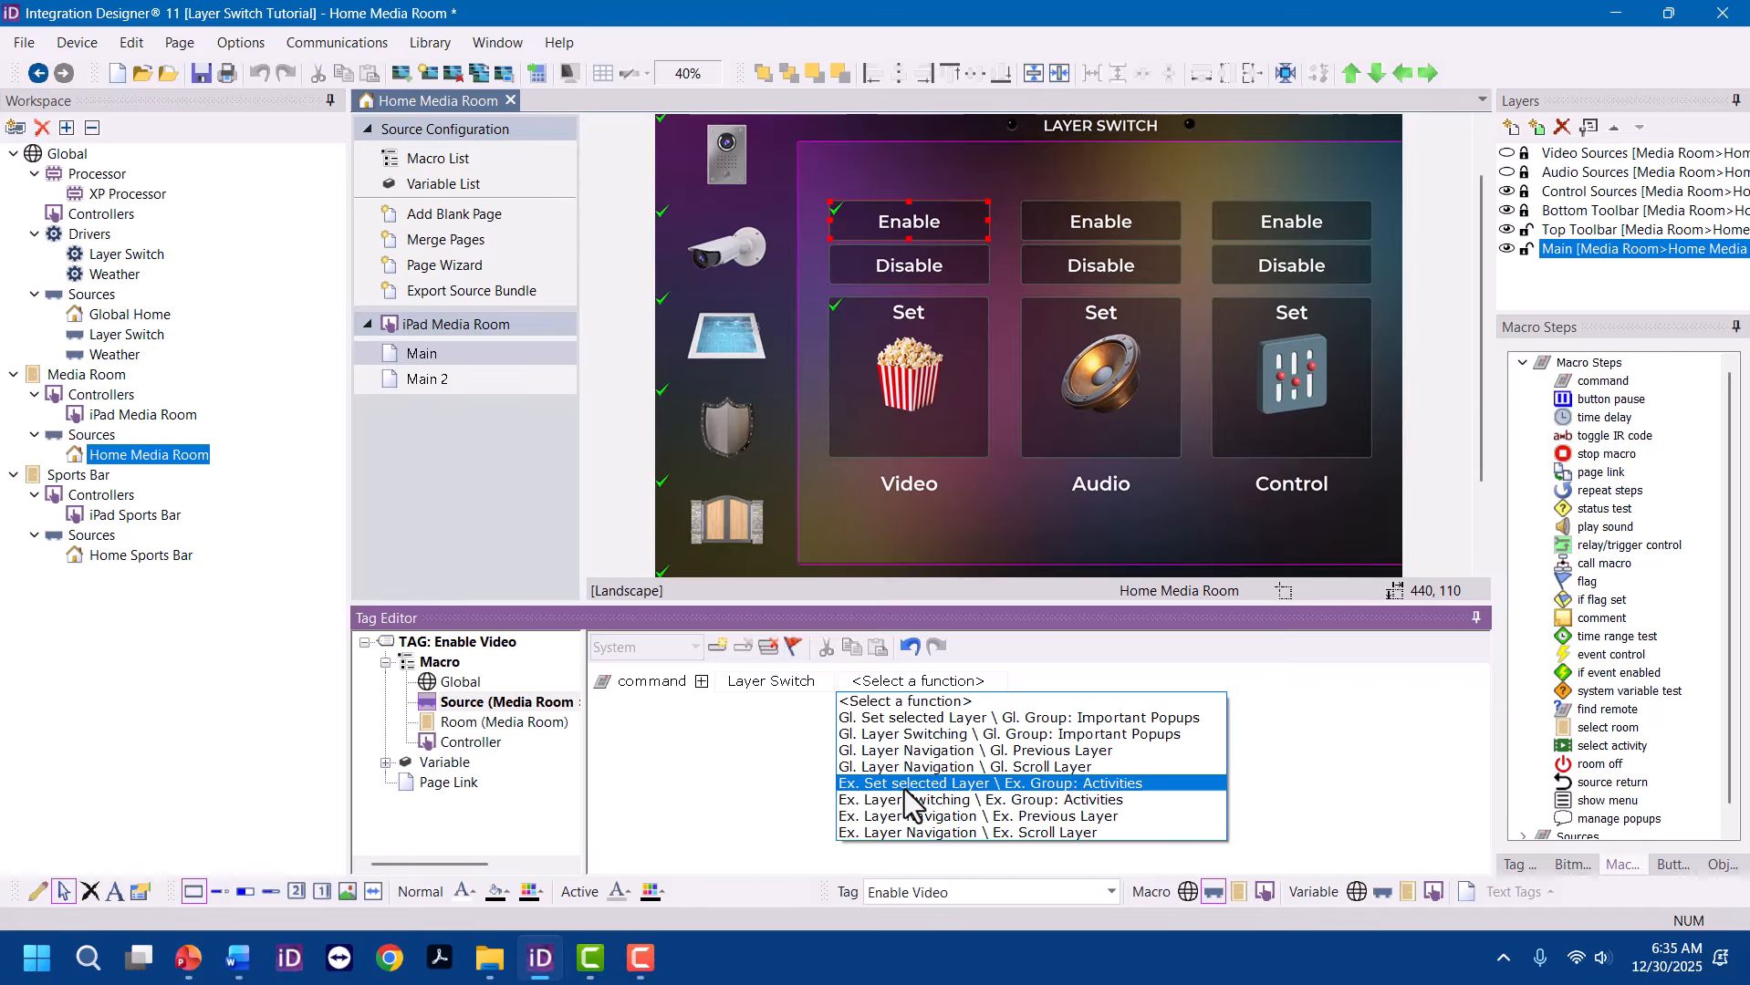
pyautogui.click(1056, 803)
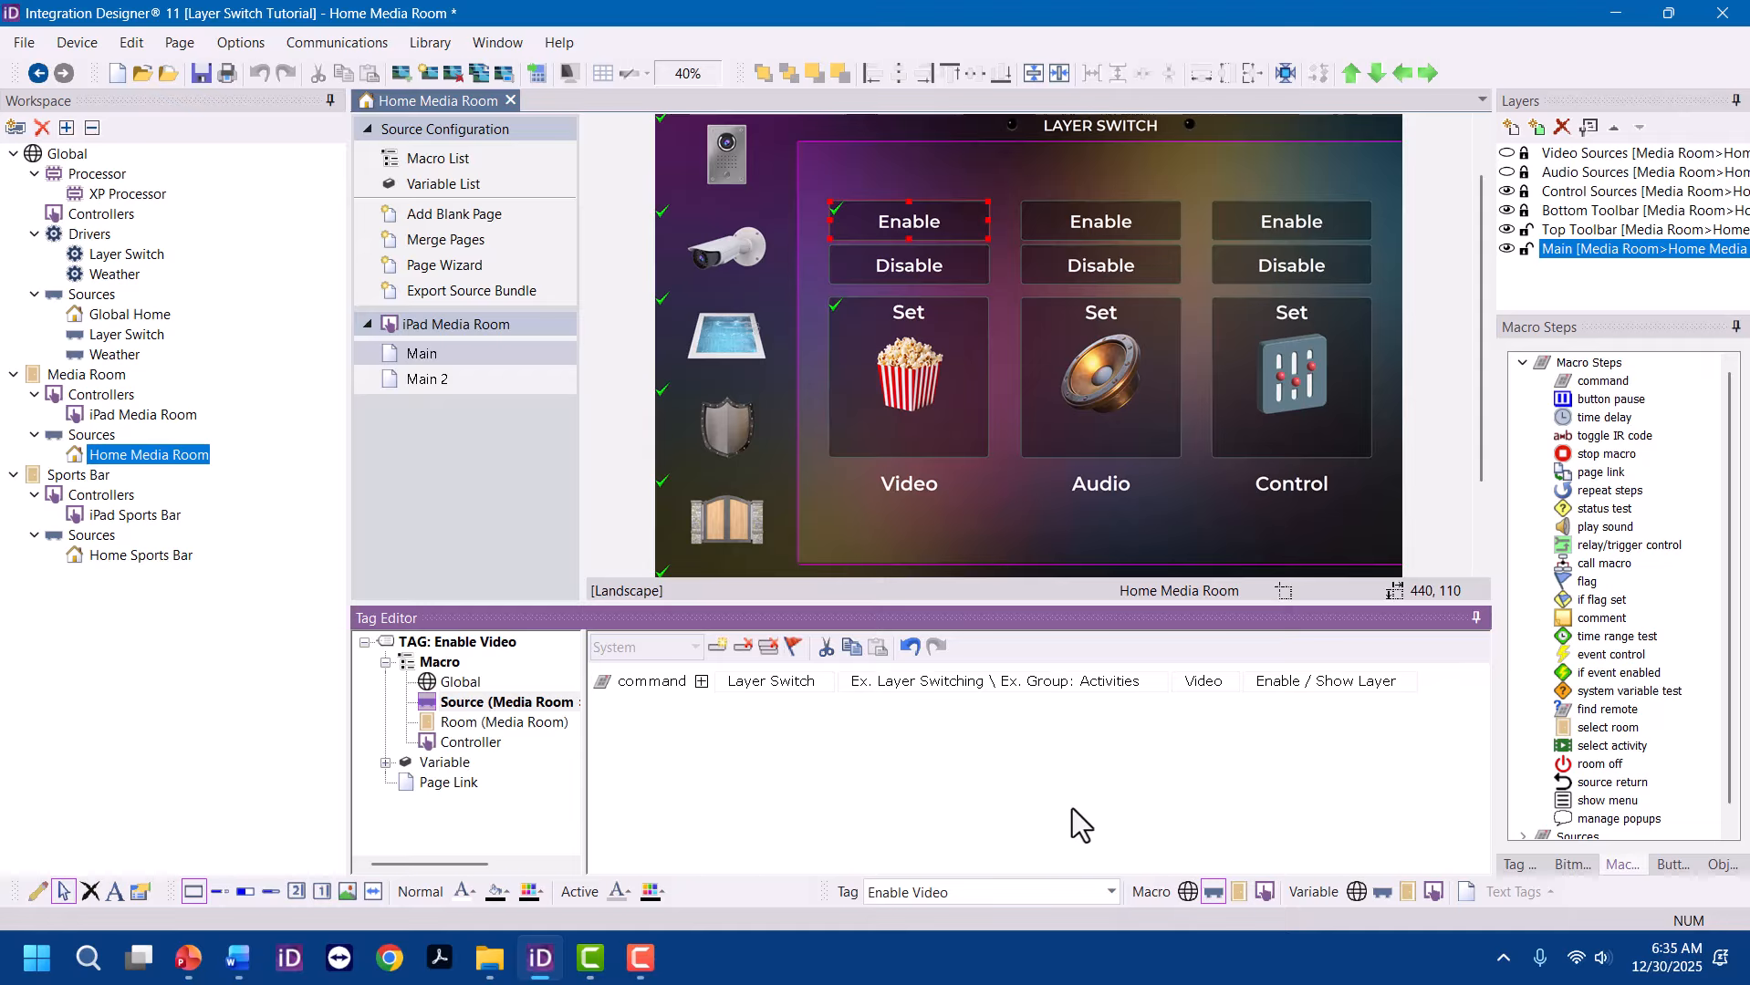
# Set the Enable Video macro's Layer Switch command to the Video layer with the action Enable / Show Layer
pyautogui.click(1203, 682)
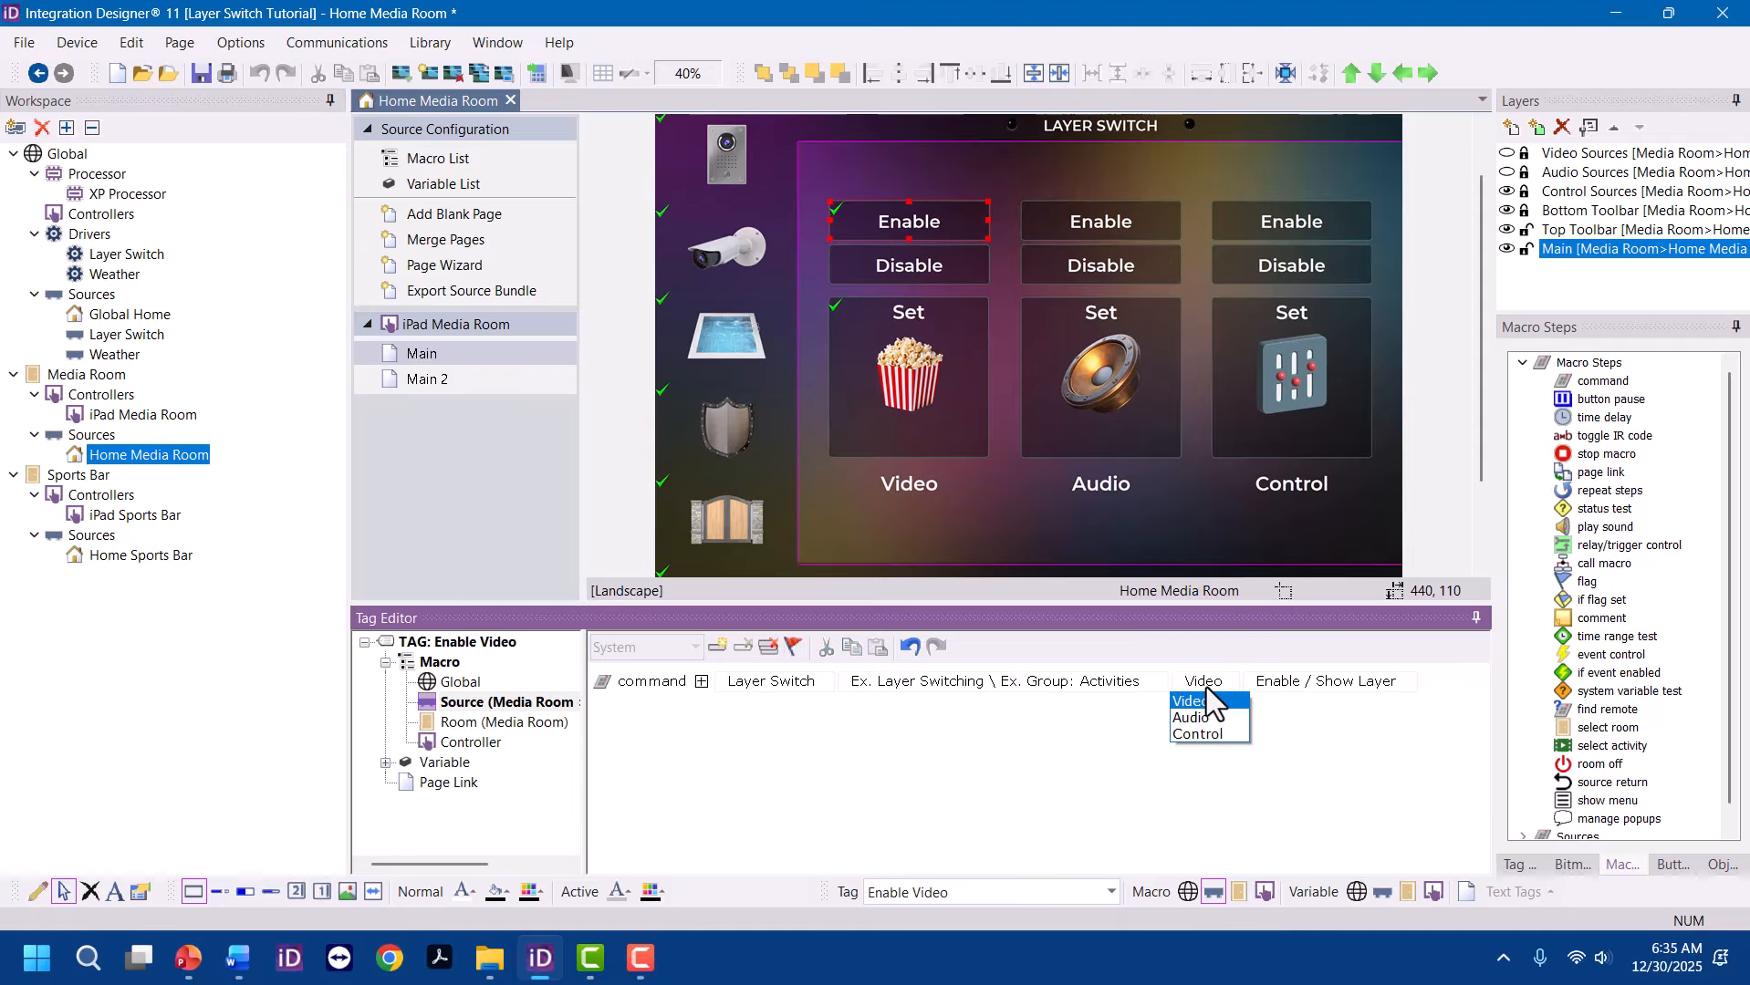
pyautogui.click(1207, 701)
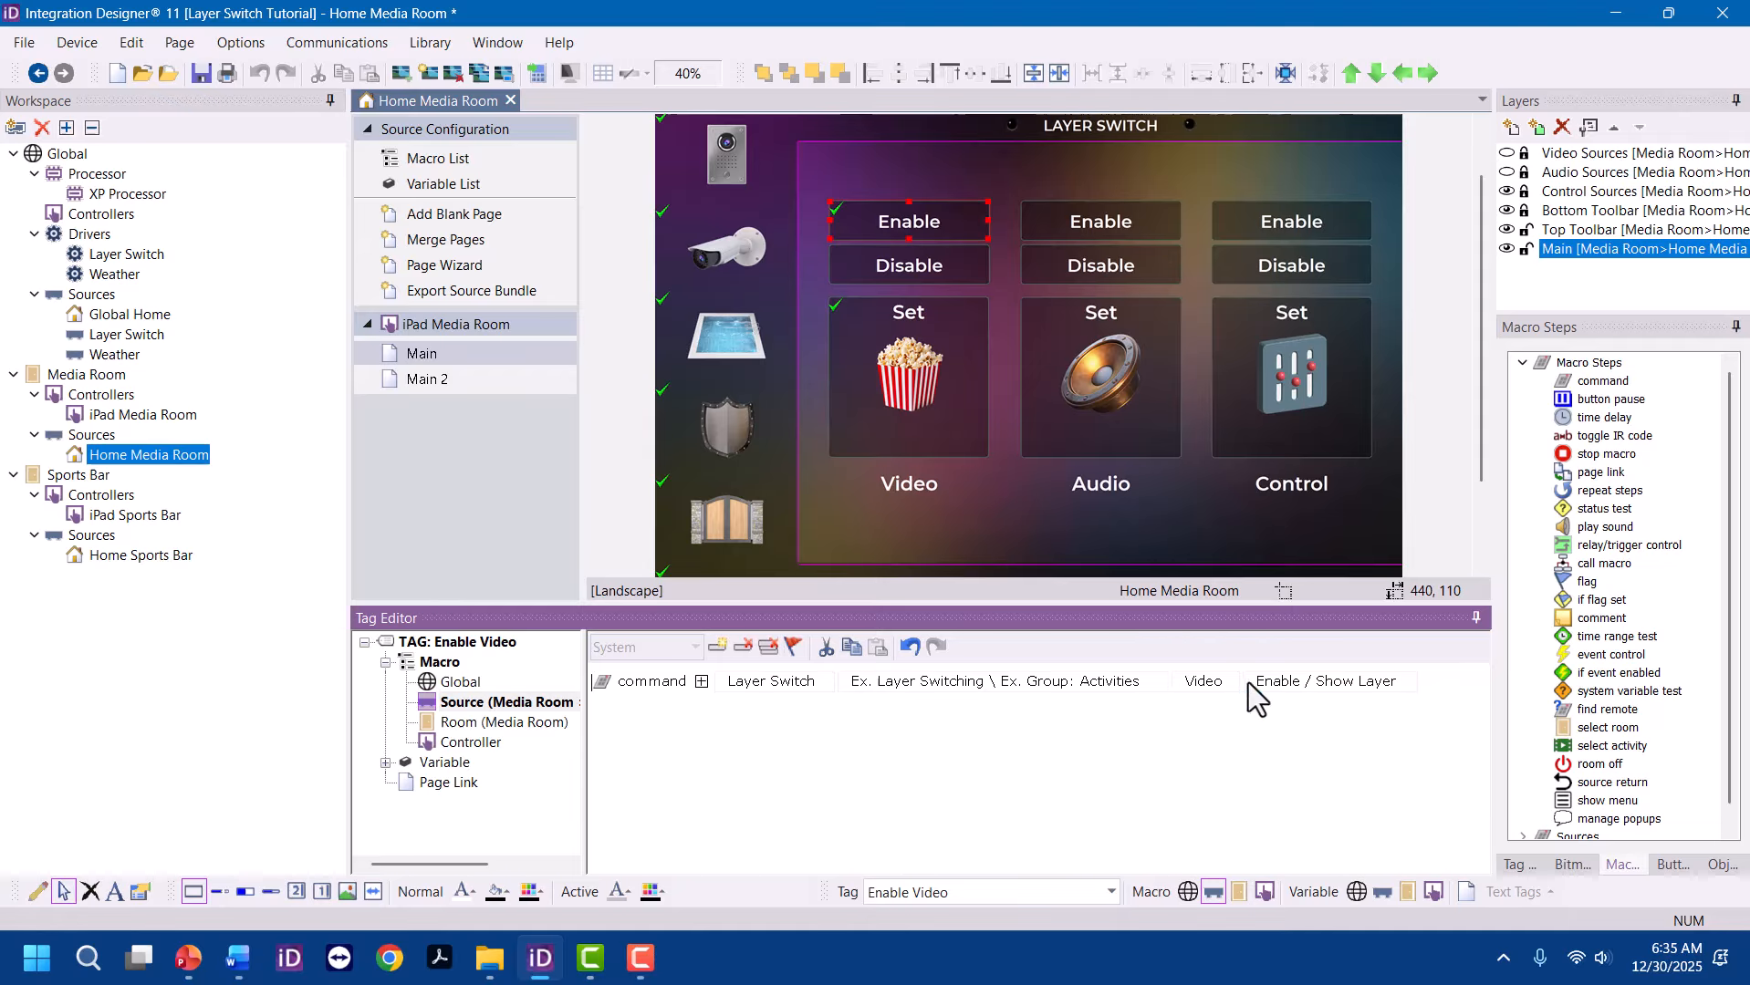
pyautogui.click(1320, 683)
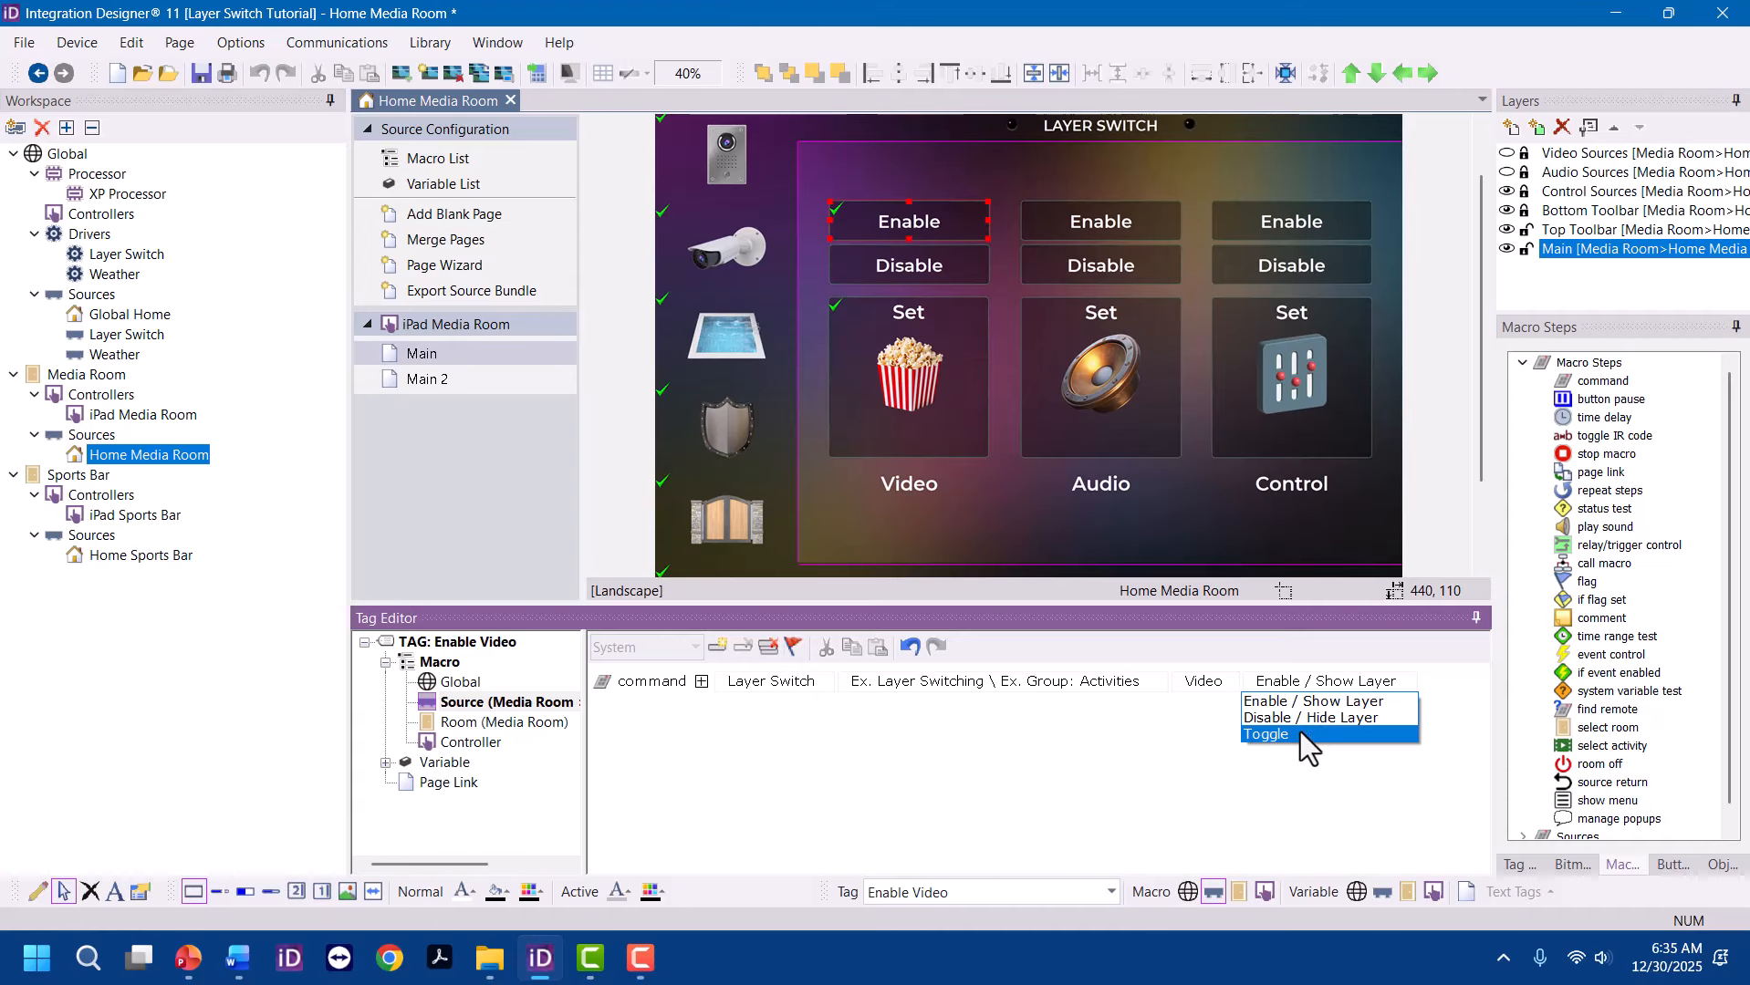
pyautogui.click(1306, 703)
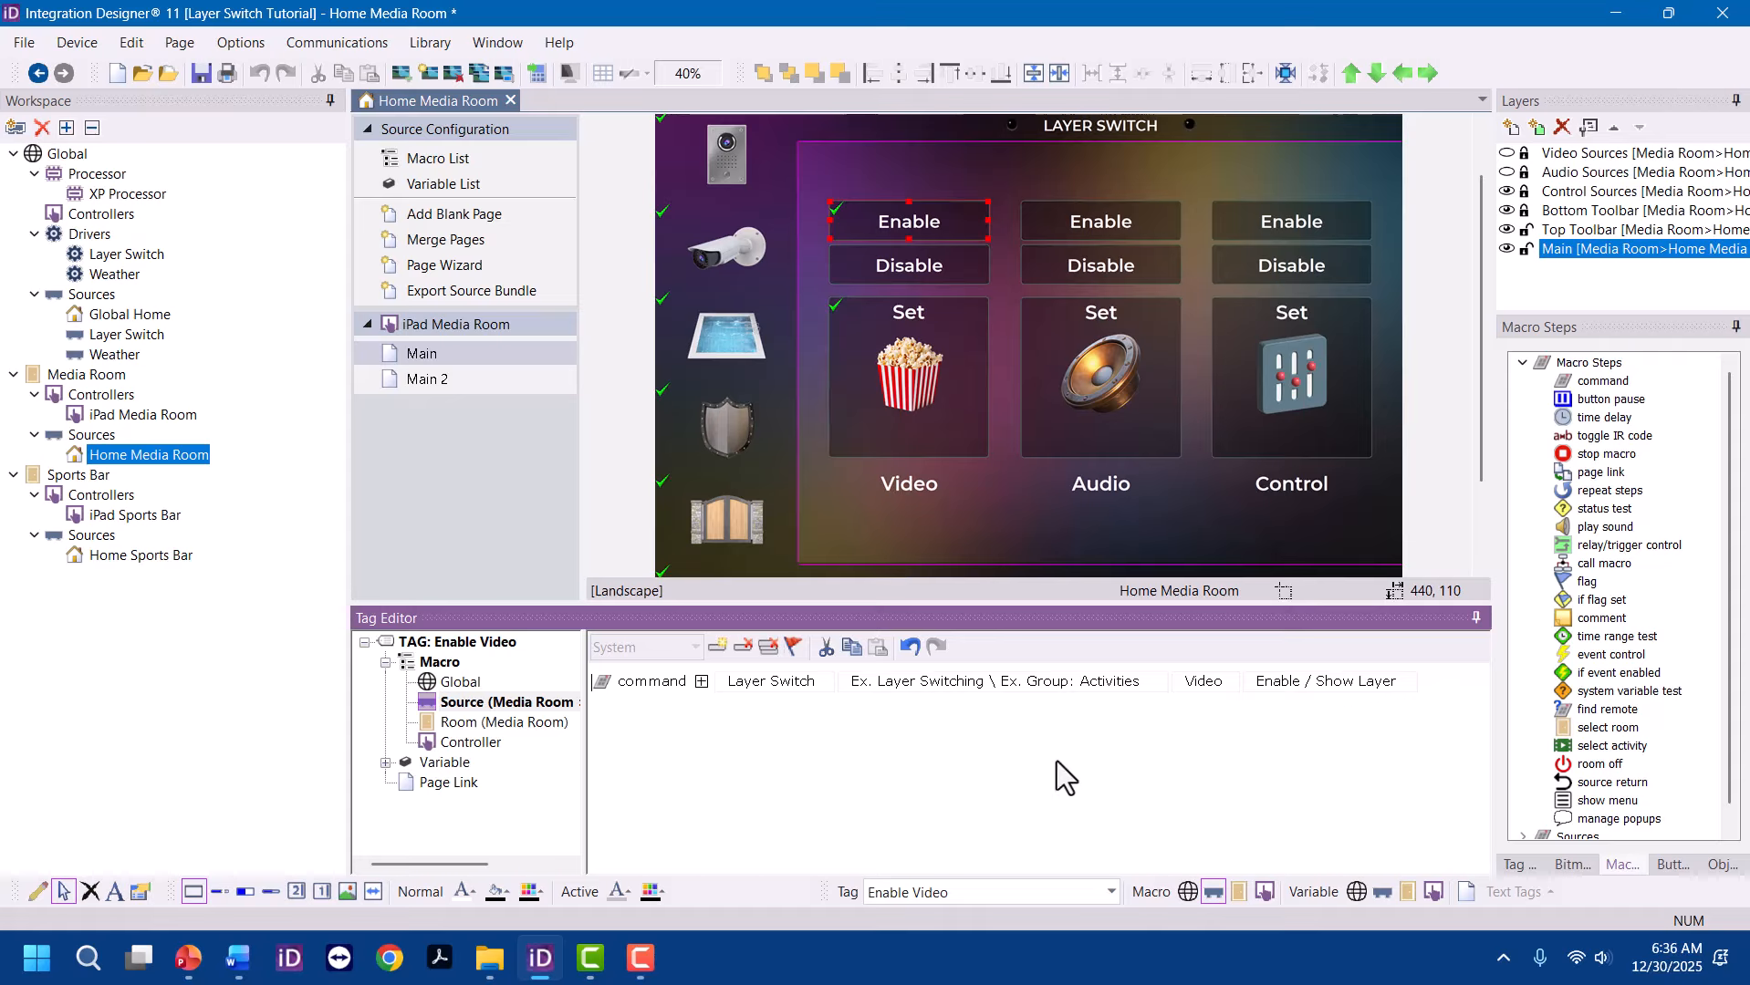
# Copy the Enable Video command into the Video column's Disable button macro and set its action to Disable / Hide Layer
pyautogui.click(850, 648)
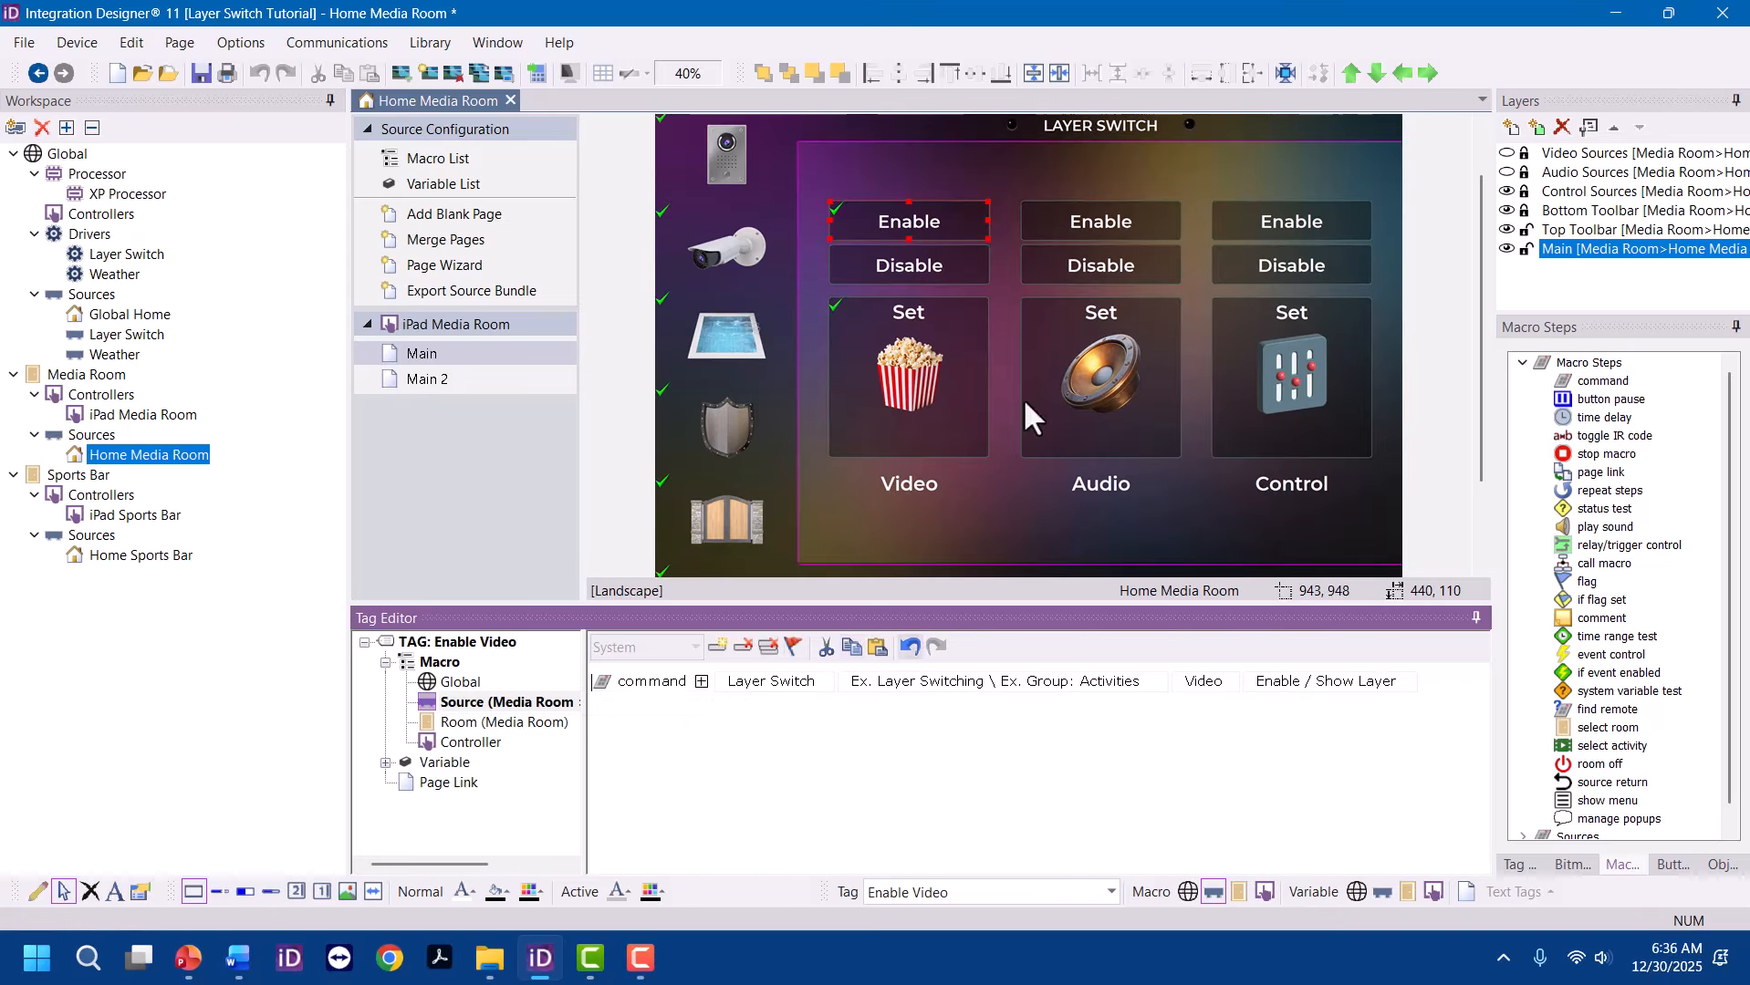
pyautogui.click(933, 267)
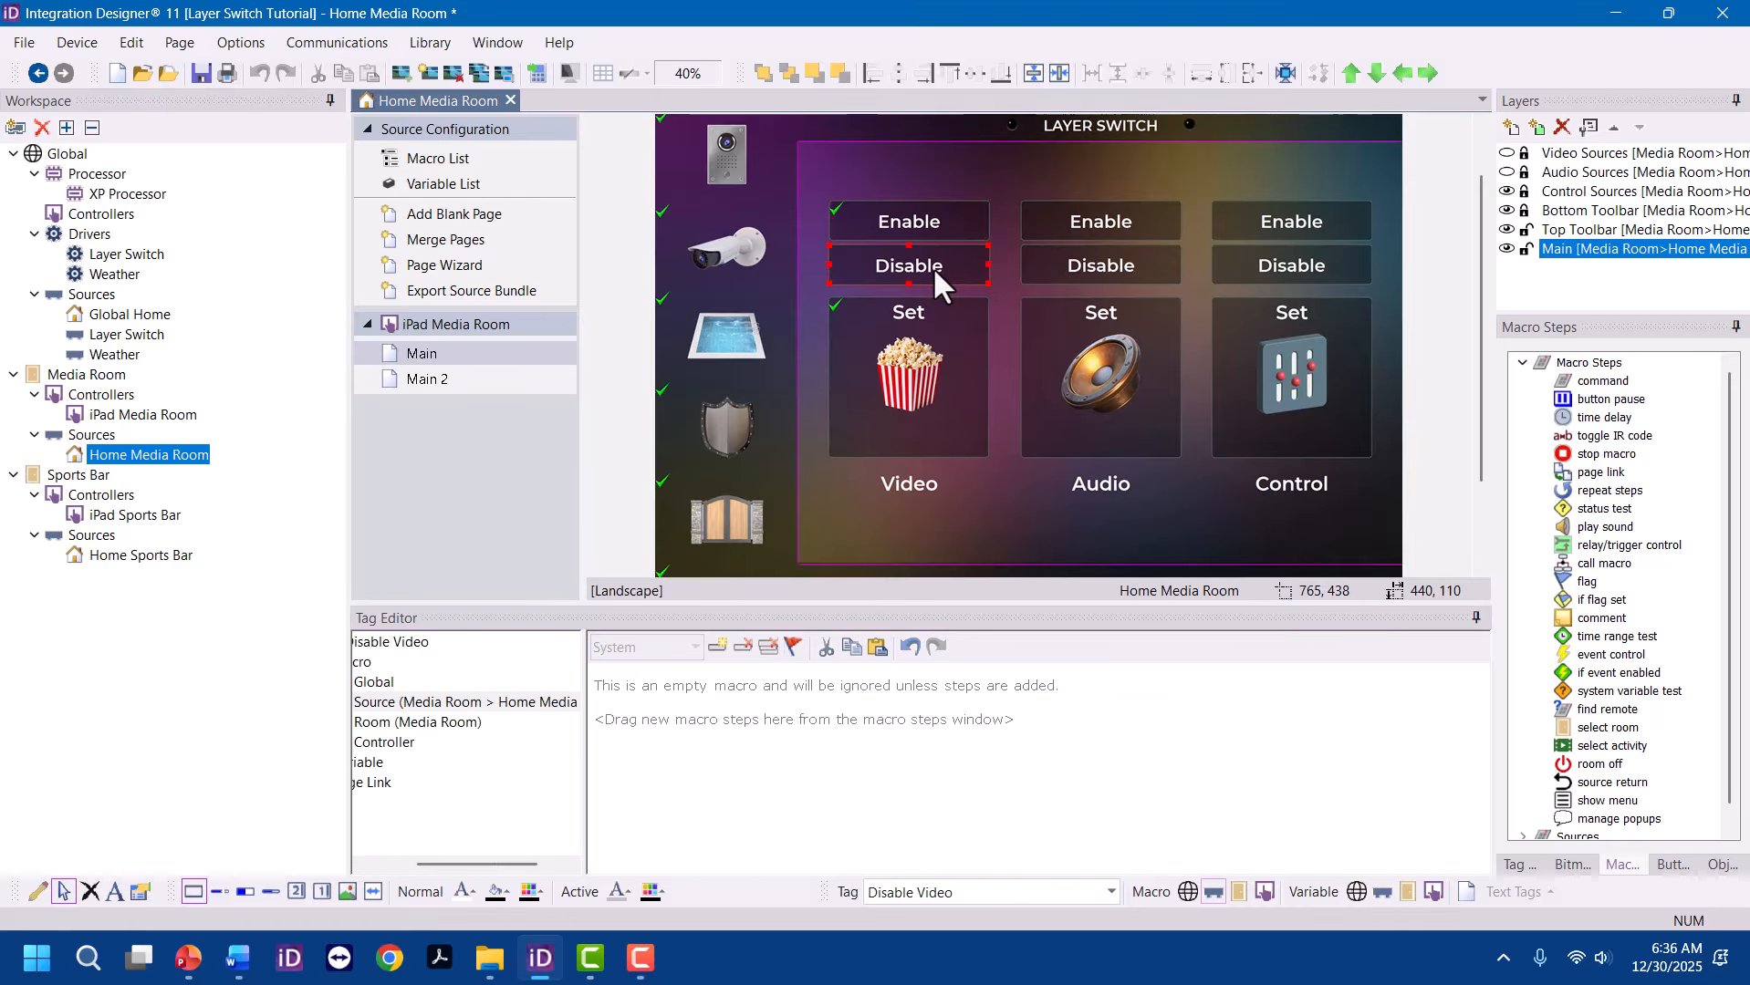
pyautogui.click(877, 647)
pyautogui.click(1214, 685)
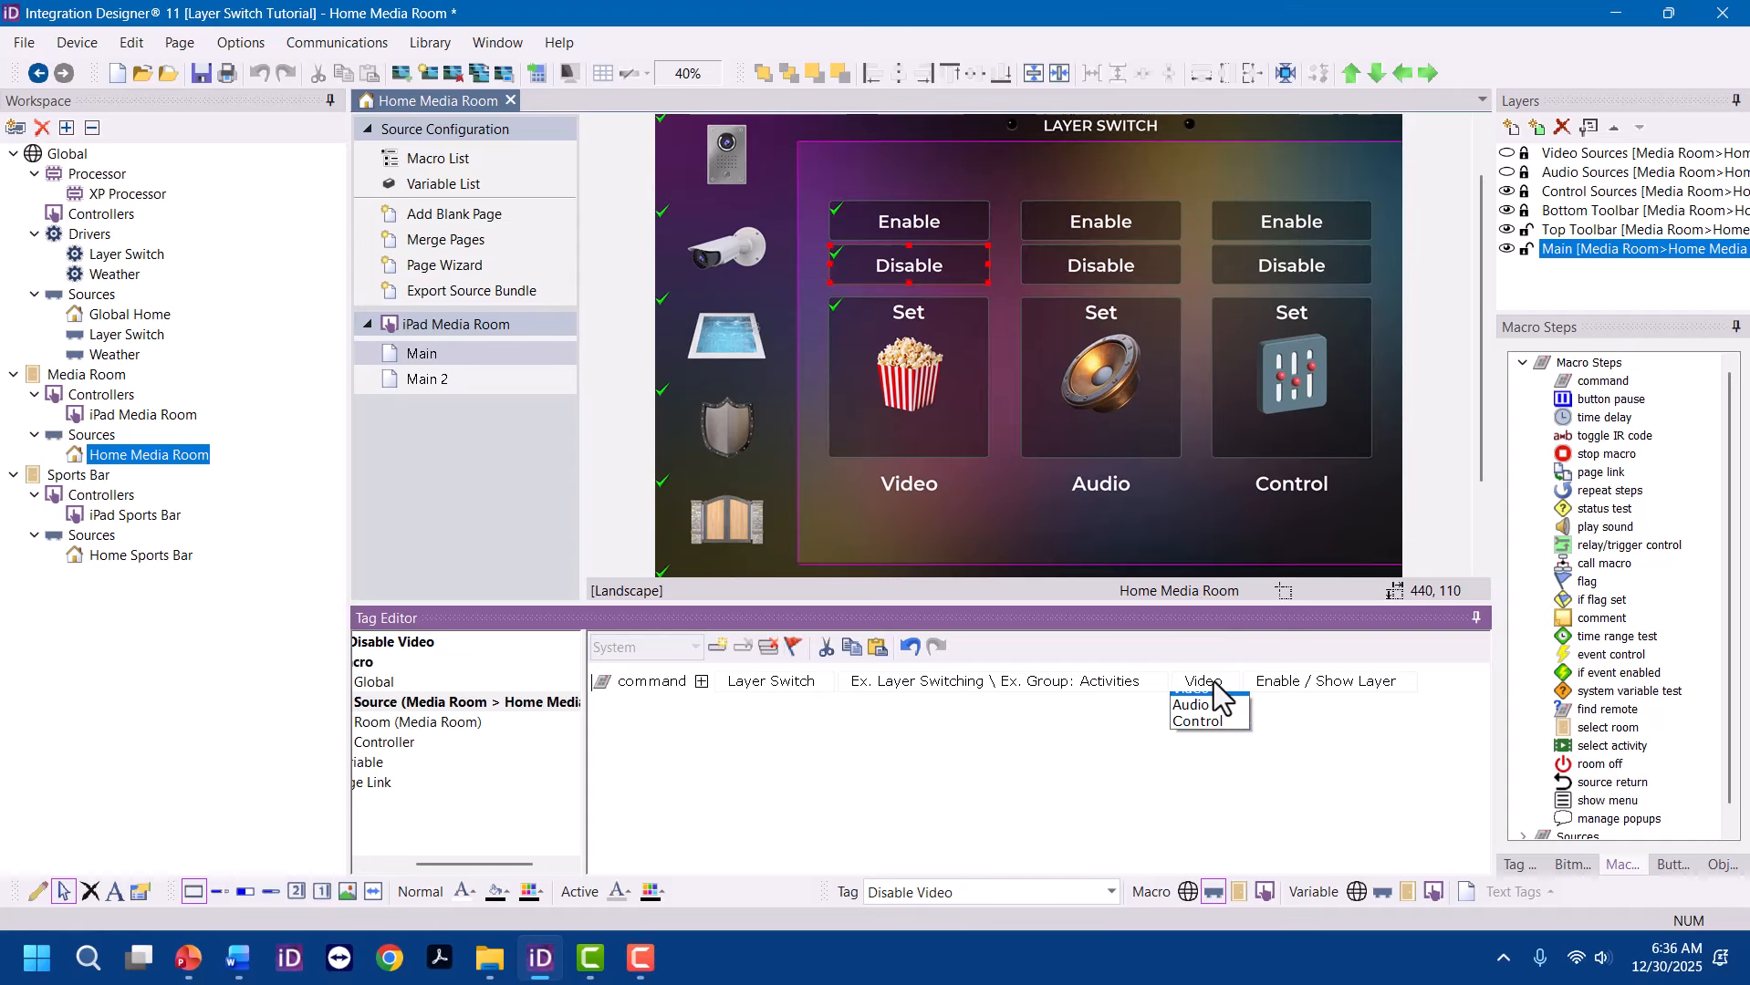
pyautogui.click(1213, 684)
pyautogui.click(1308, 687)
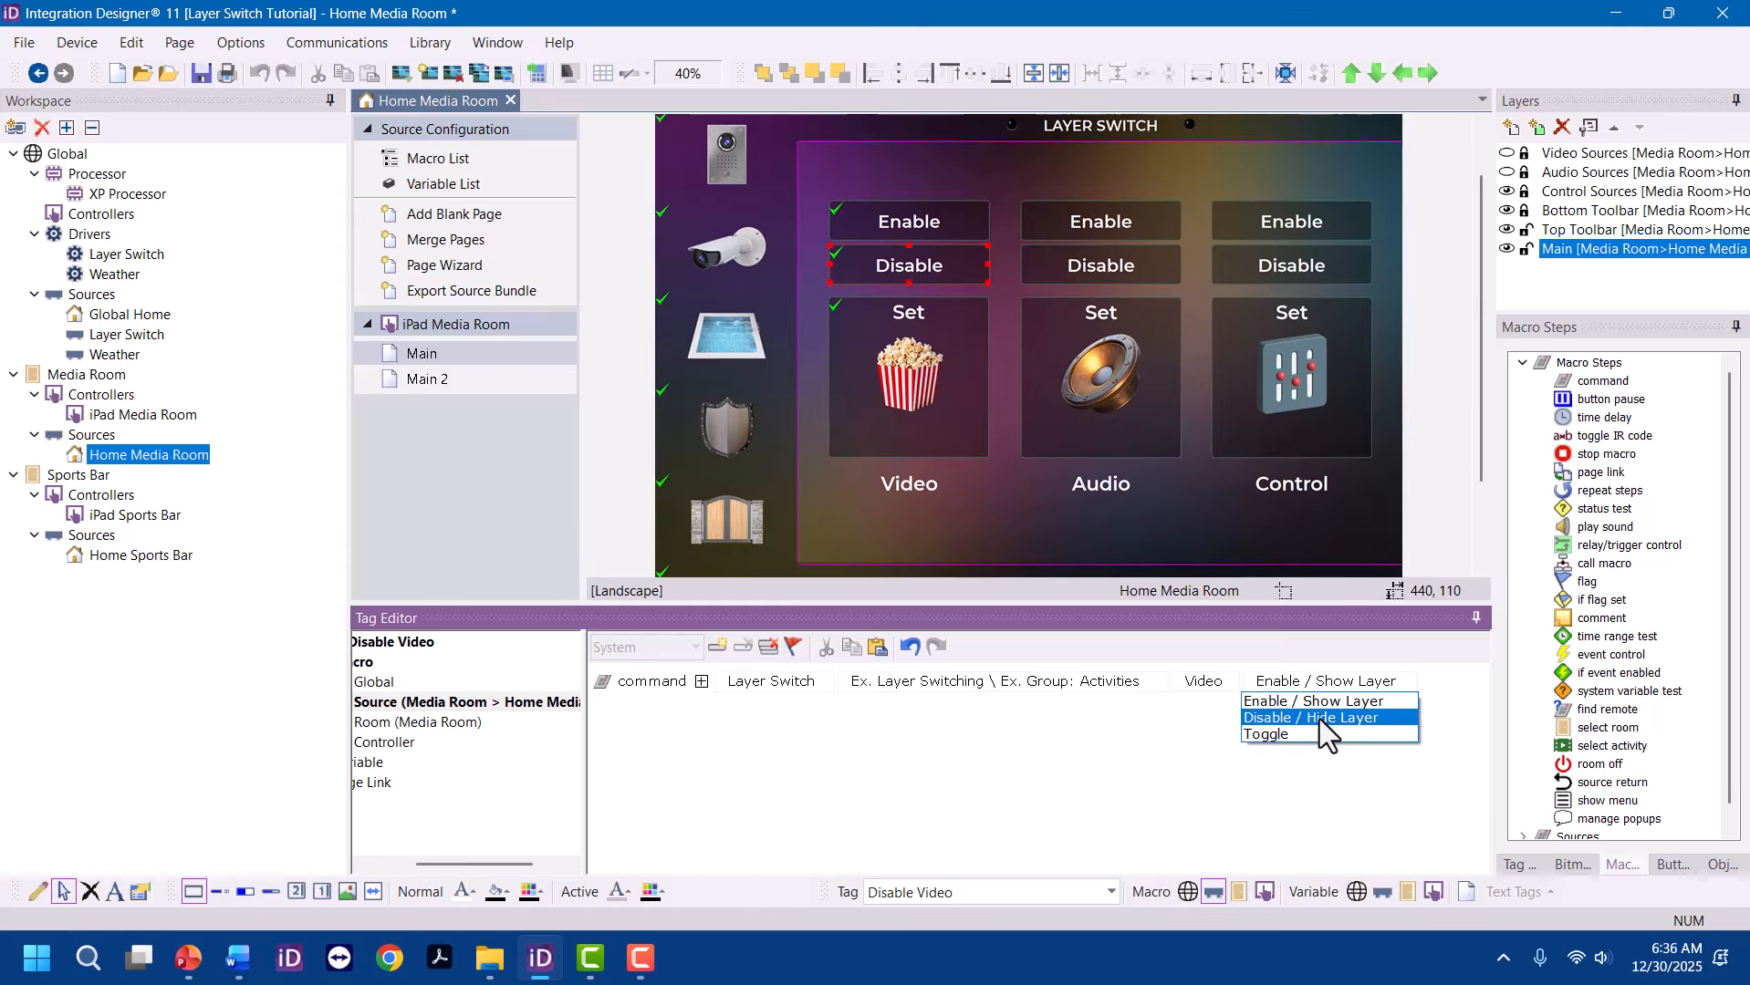
pyautogui.click(1319, 719)
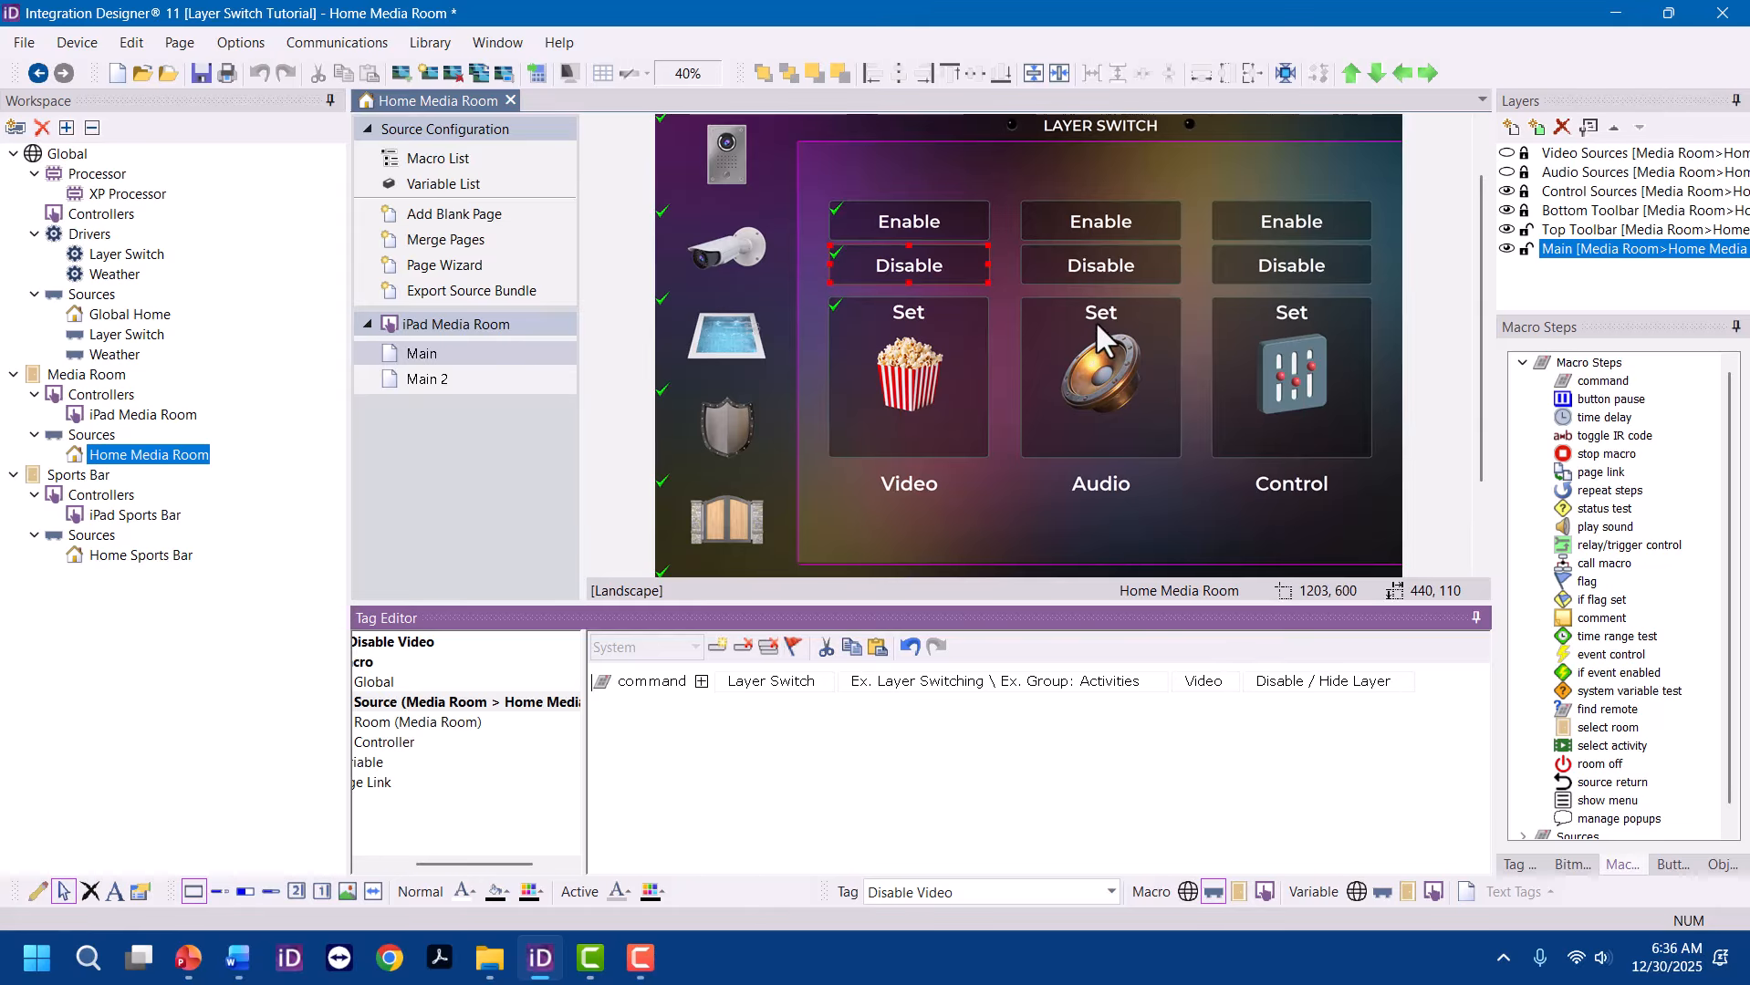
# Paste the Layer Switch command into the Audio column's Enable button macro and set its layer to Audio
pyautogui.click(1146, 205)
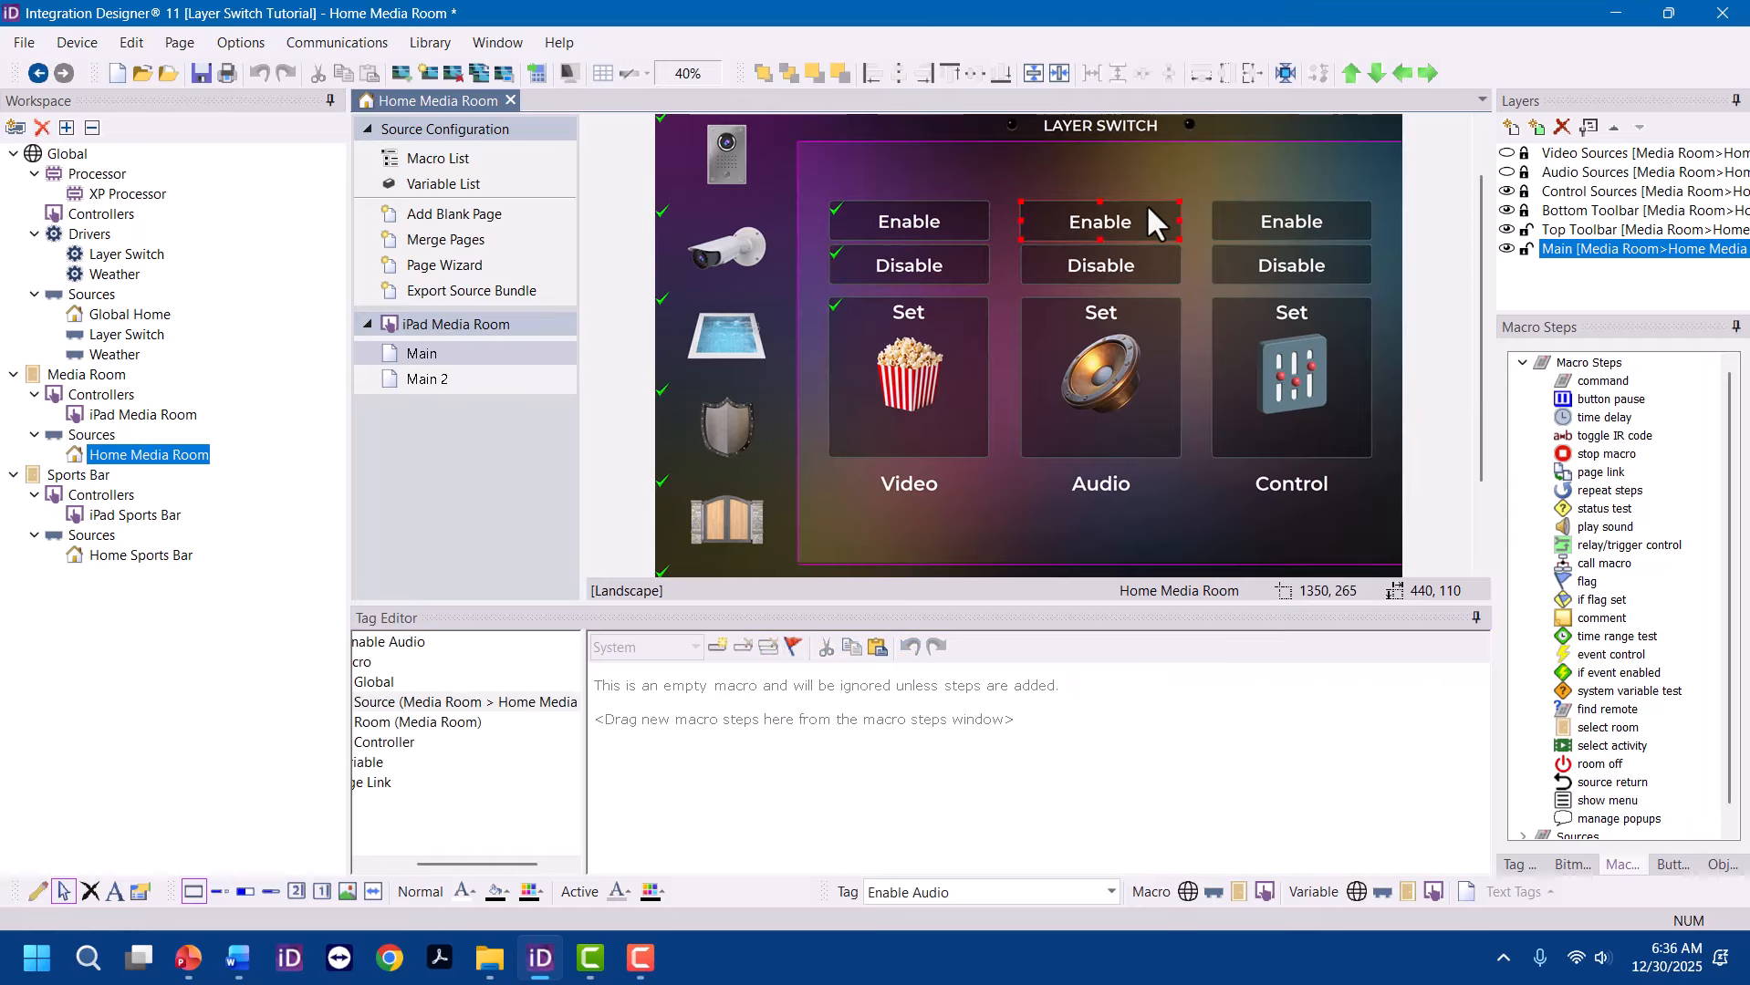
pyautogui.click(877, 647)
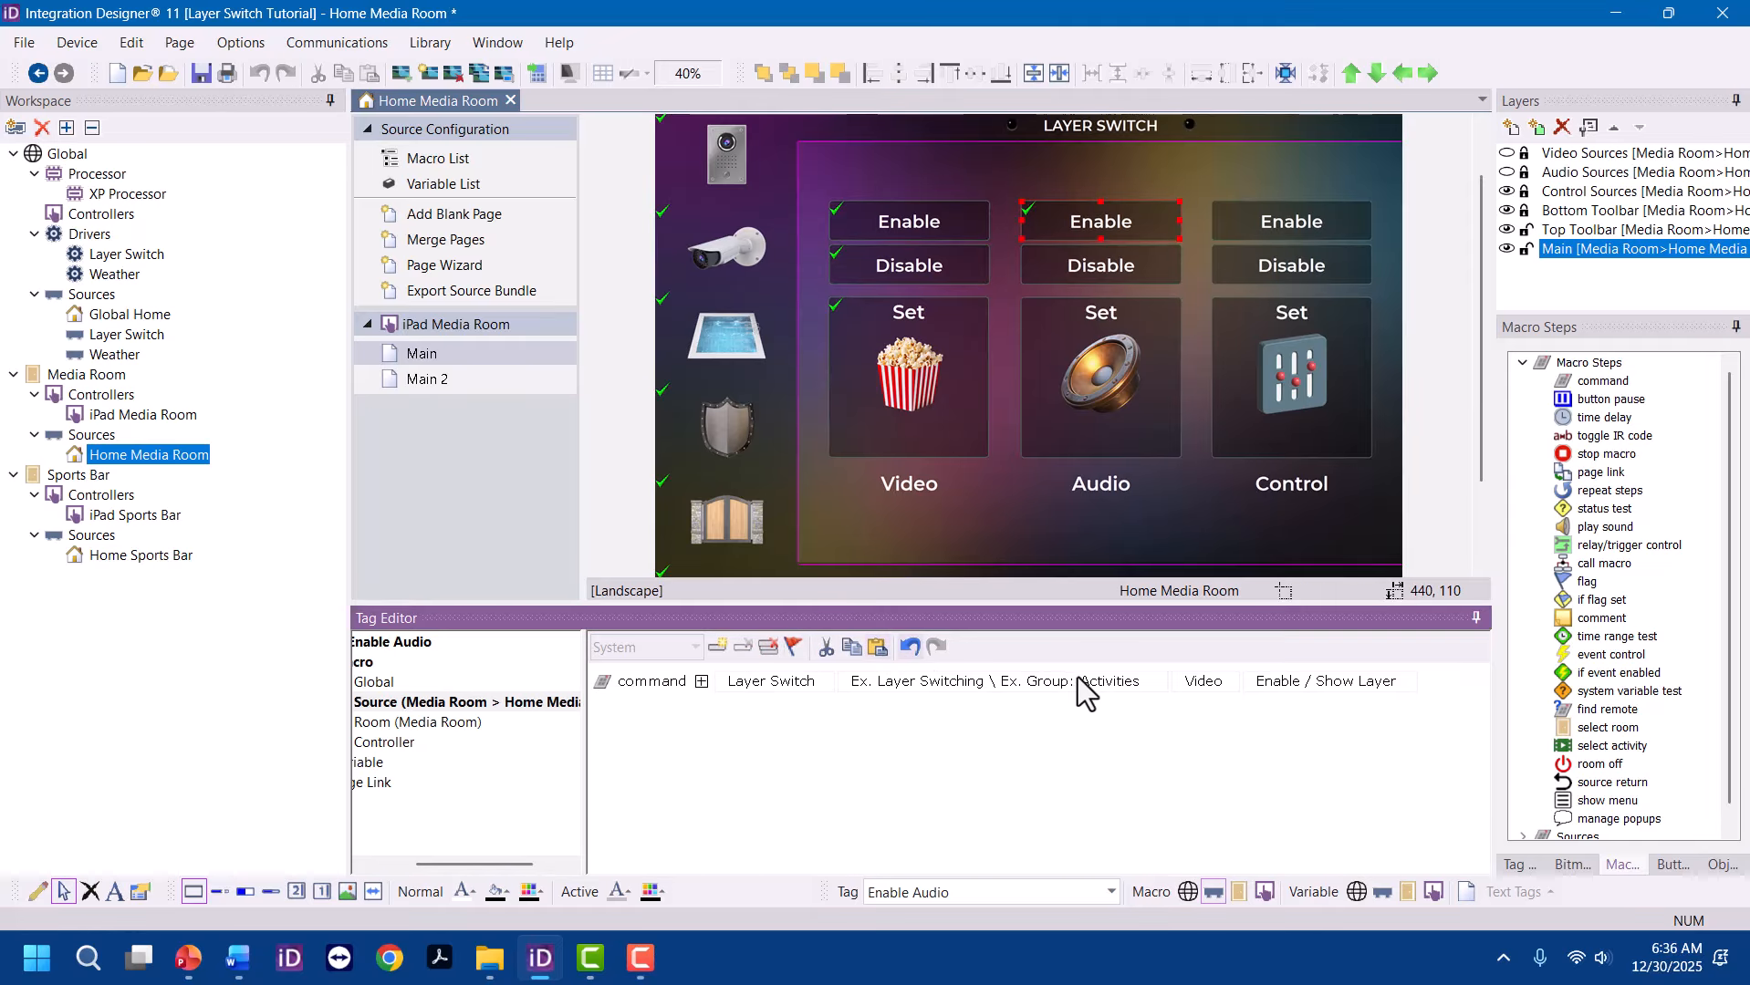
pyautogui.click(1228, 718)
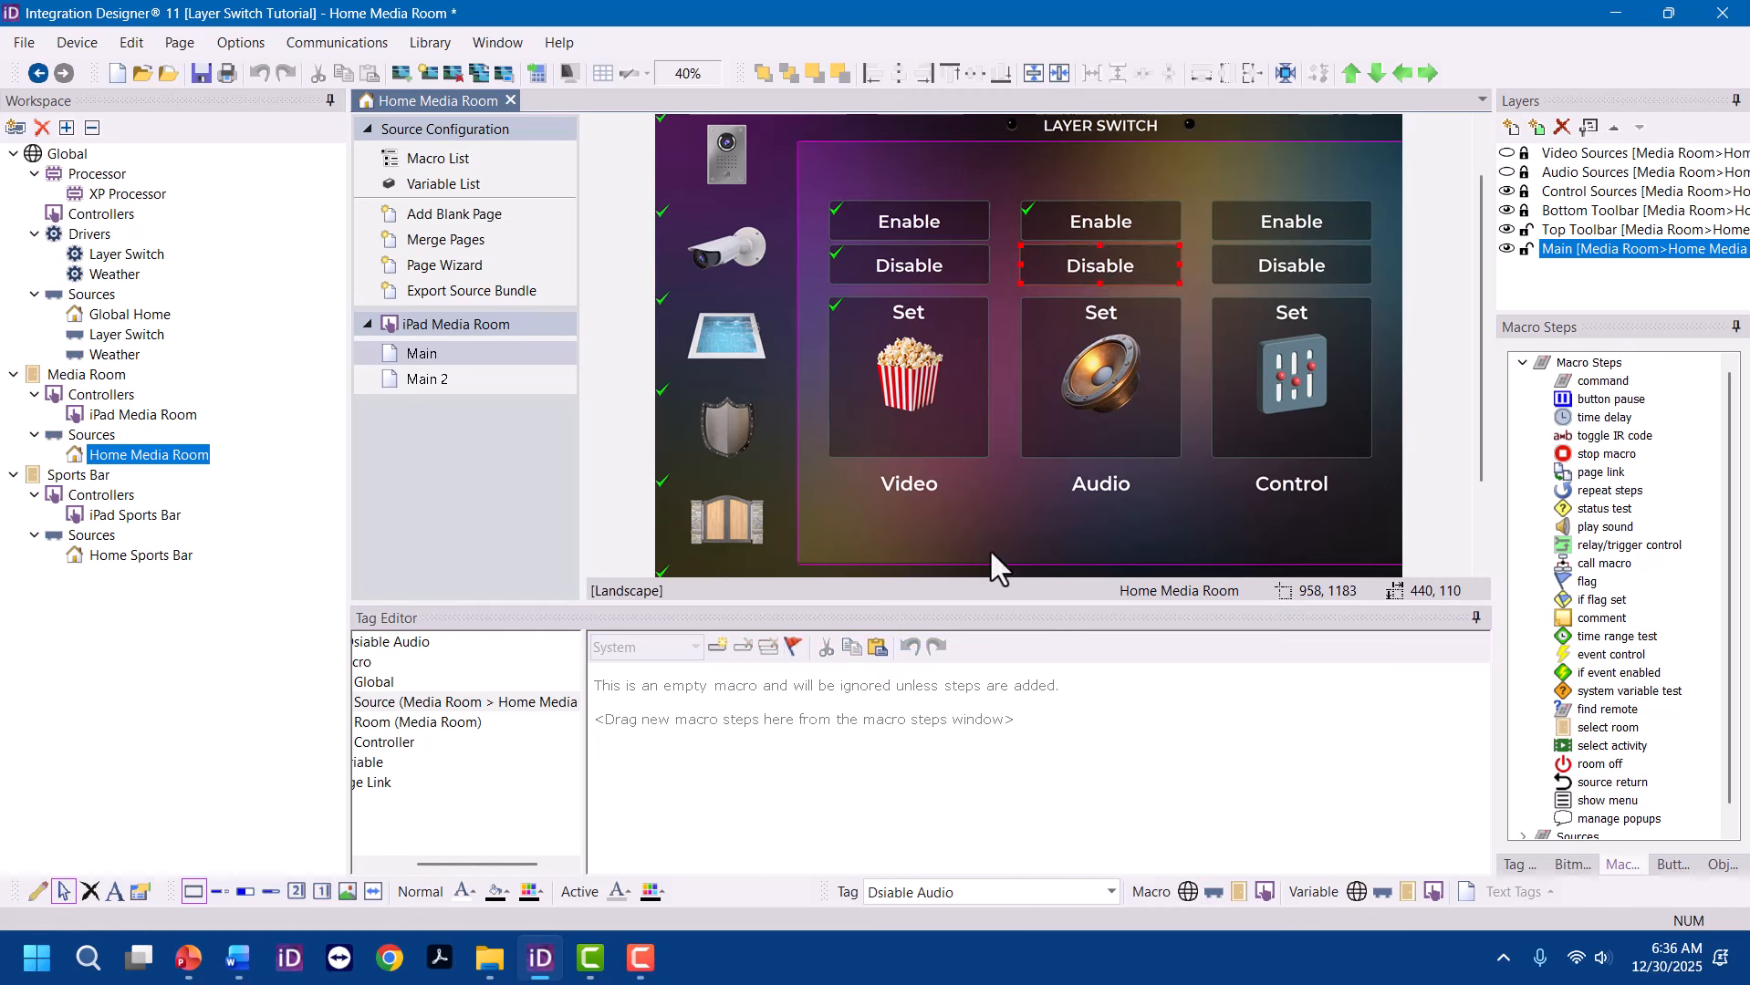
# Paste the Audio command into the Audio column's Disable button macro and set its action to Disable / Hide Layer
pyautogui.click(875, 650)
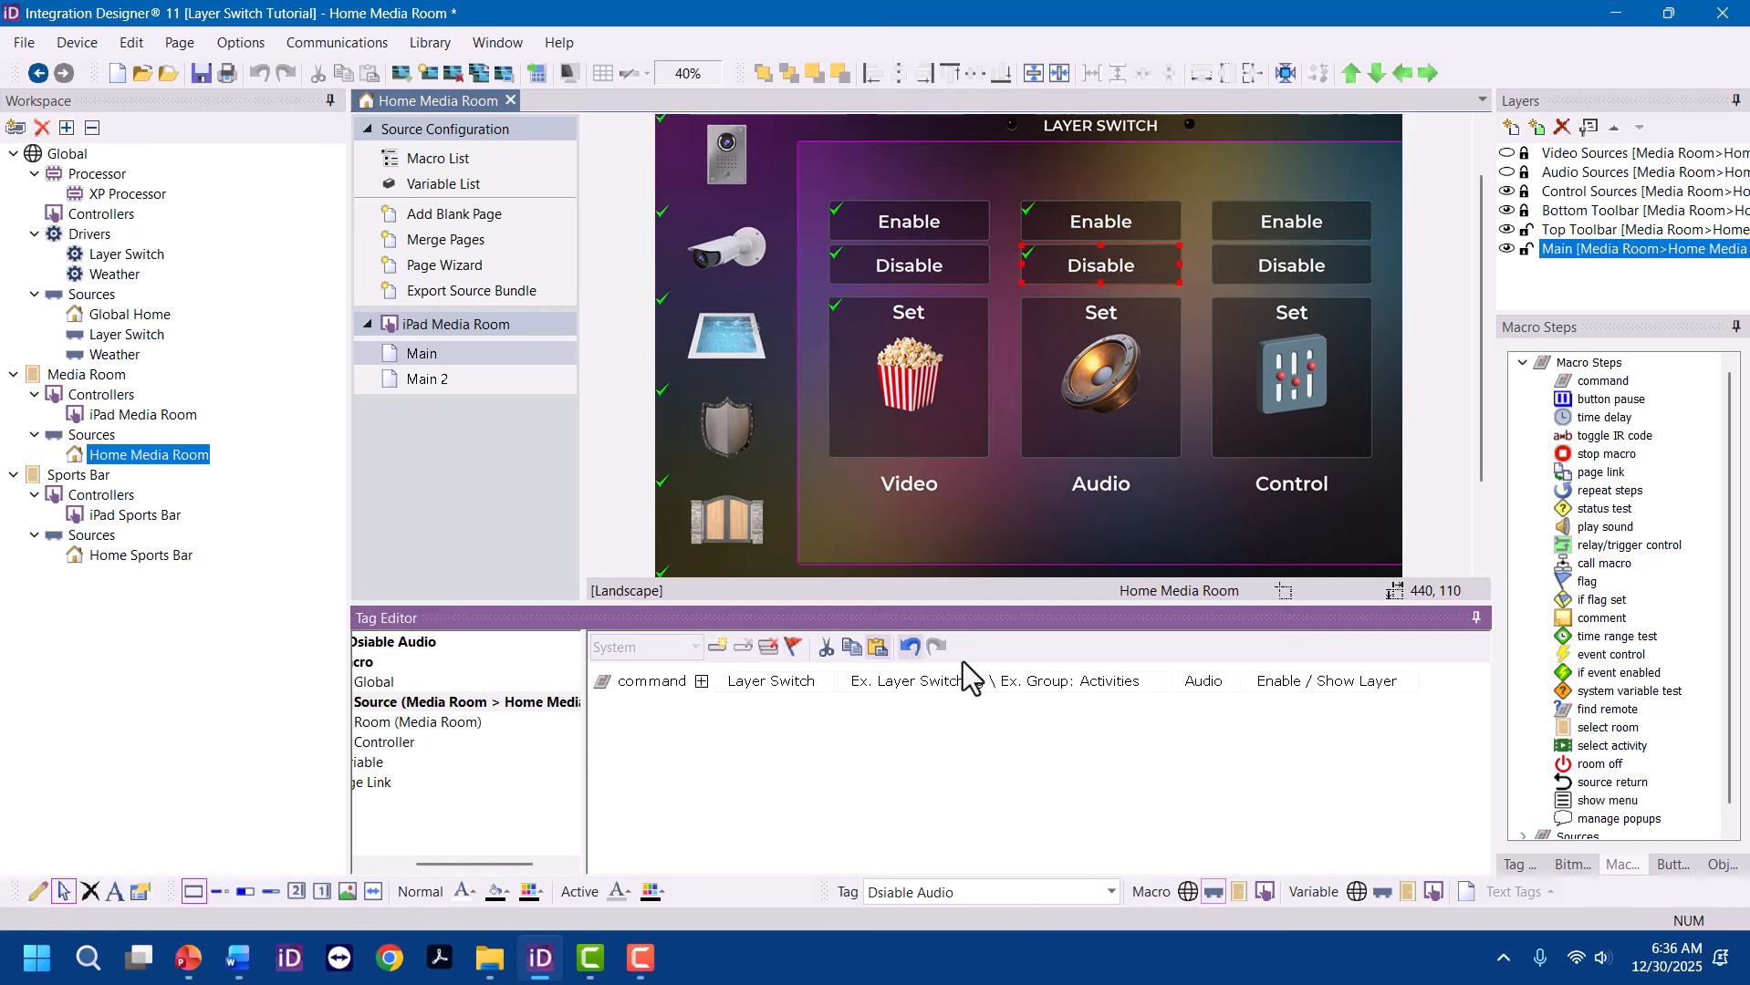
pyautogui.click(1304, 683)
pyautogui.click(1308, 720)
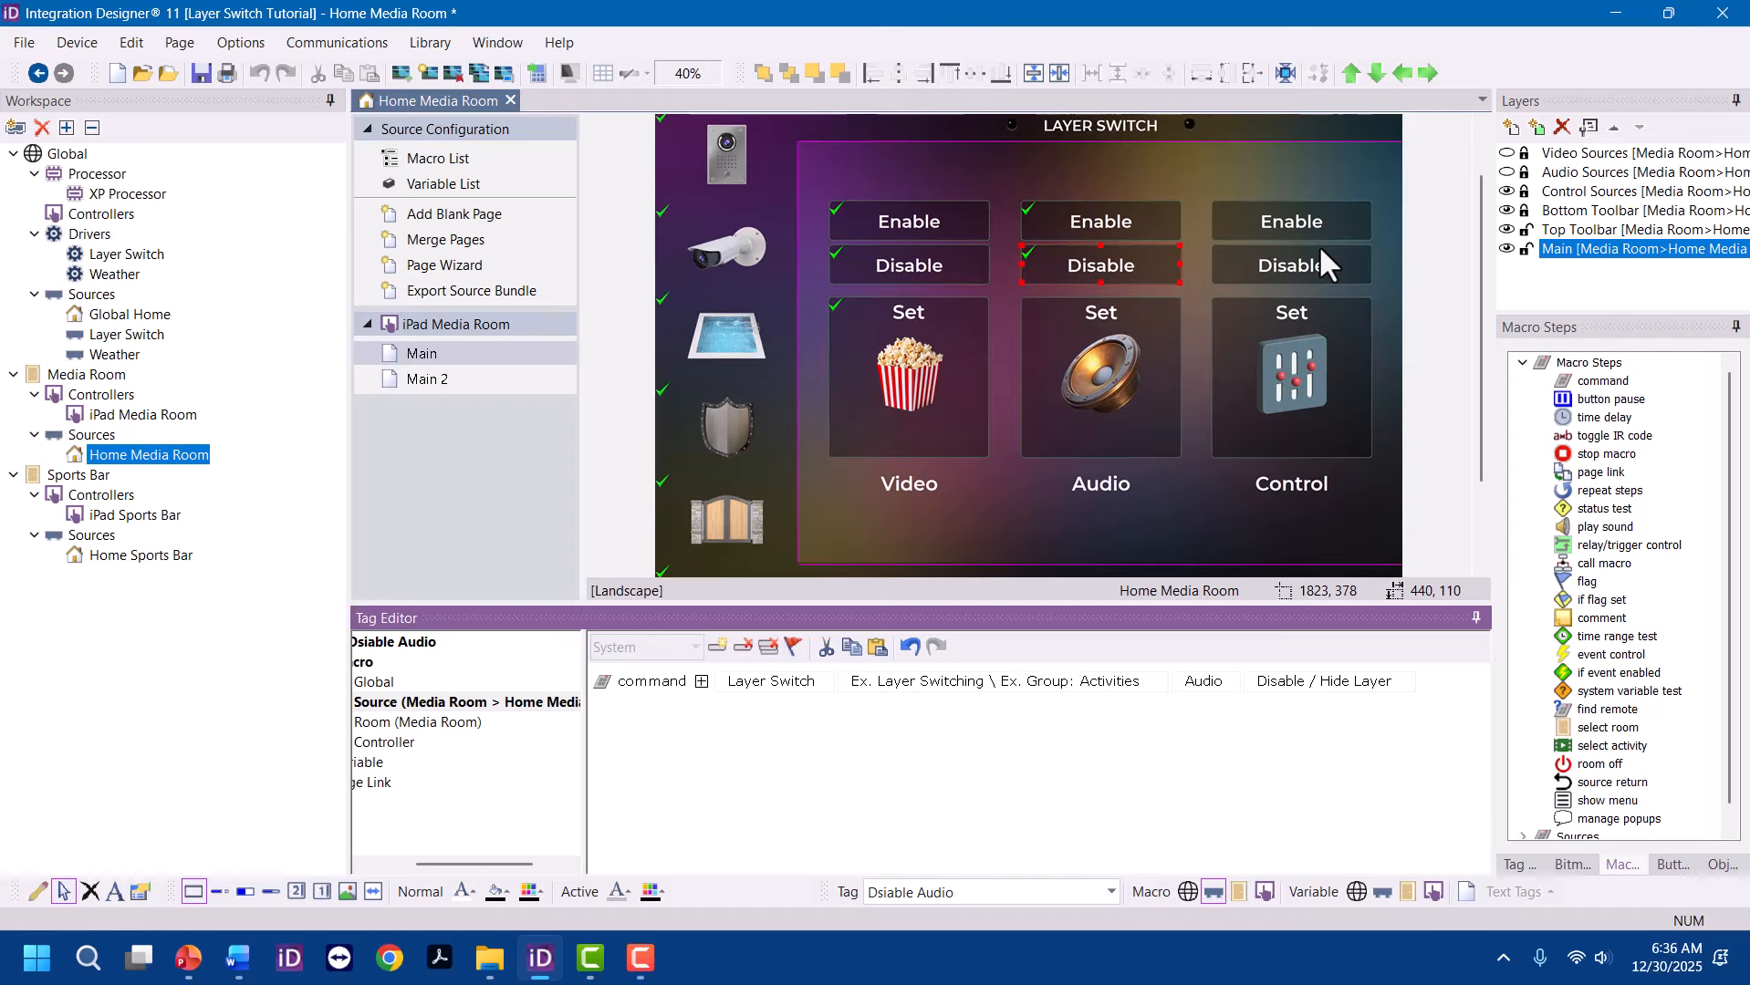
# Paste the Layer Switch command into the Control column's Enable button macro and set its layer to Control
pyautogui.click(1324, 219)
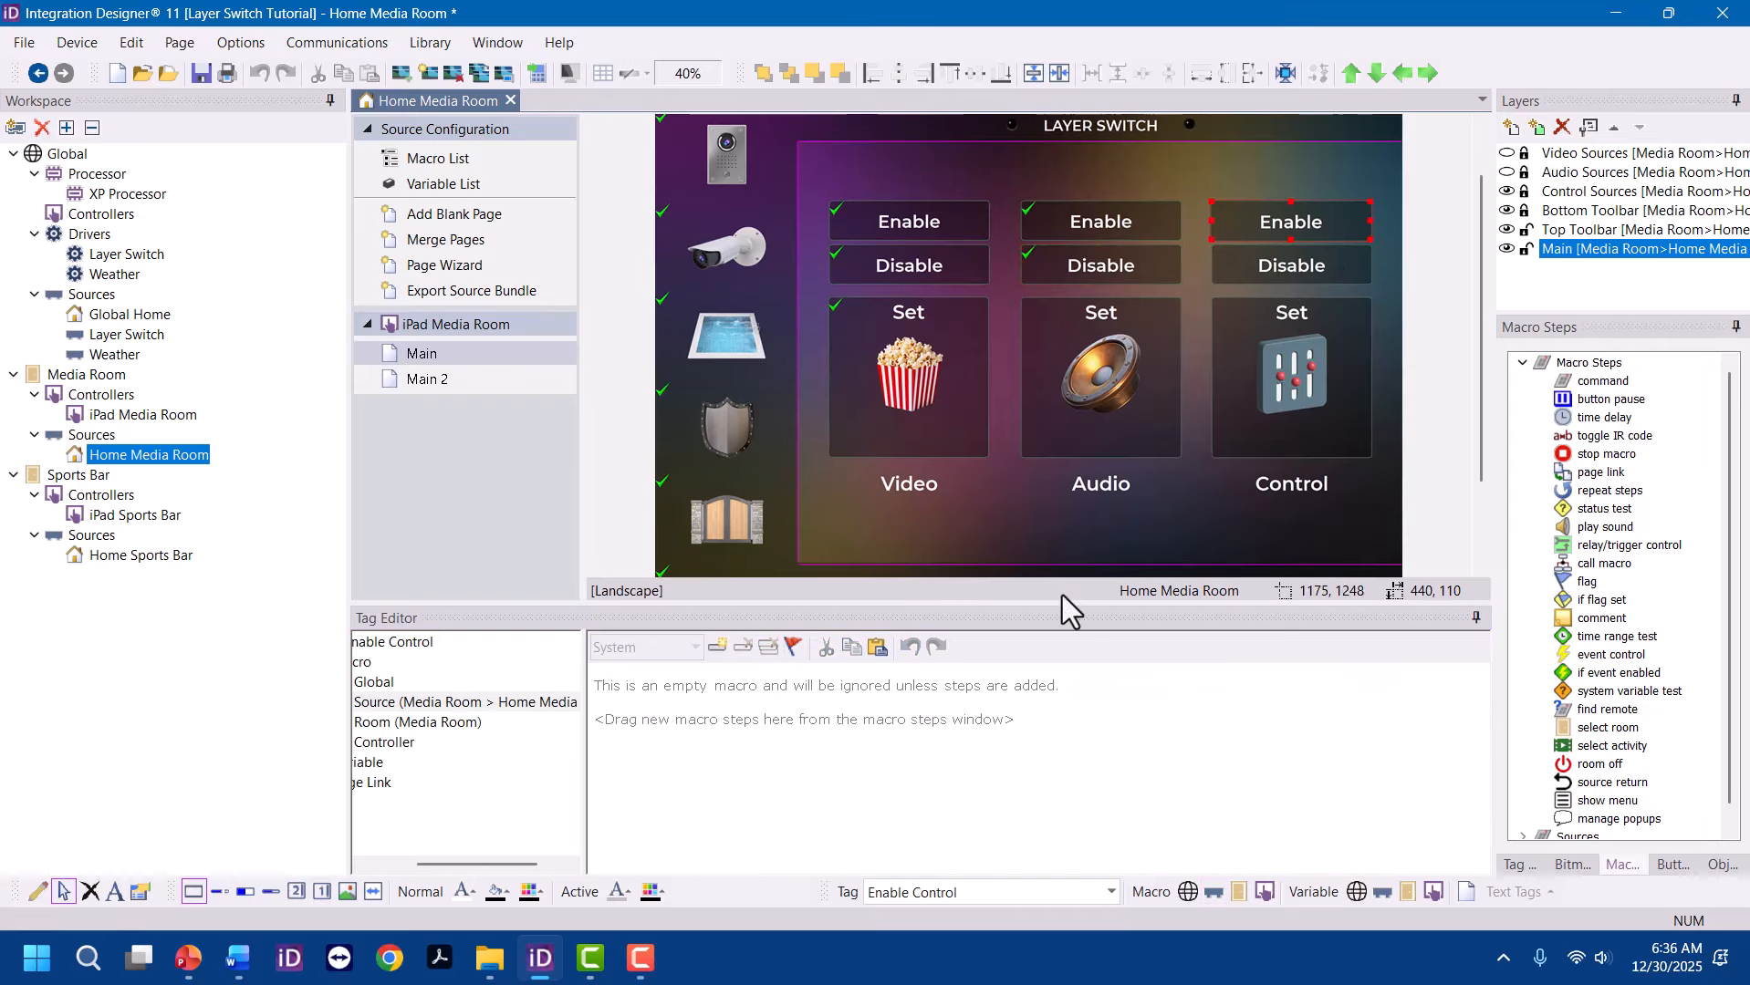
pyautogui.click(877, 646)
pyautogui.click(1204, 734)
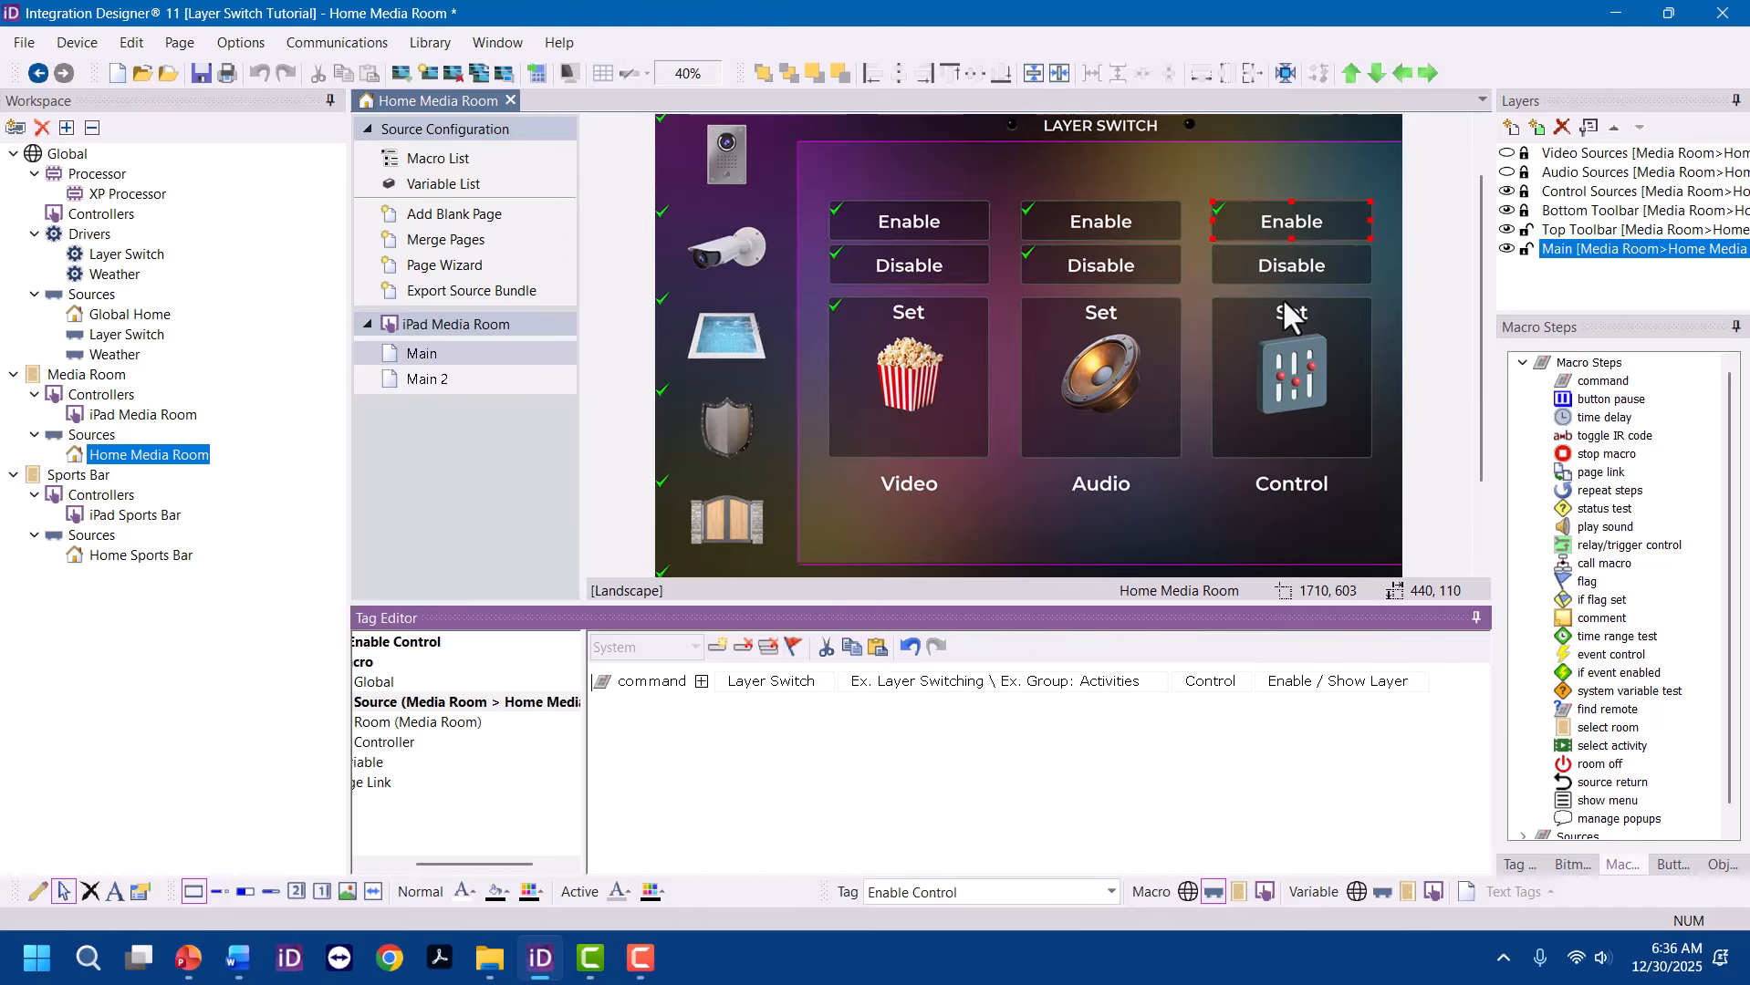
# Paste the Control command into the Control column's Disable button macro and set its action to Disable / Hide Layer
pyautogui.click(1292, 264)
pyautogui.click(877, 647)
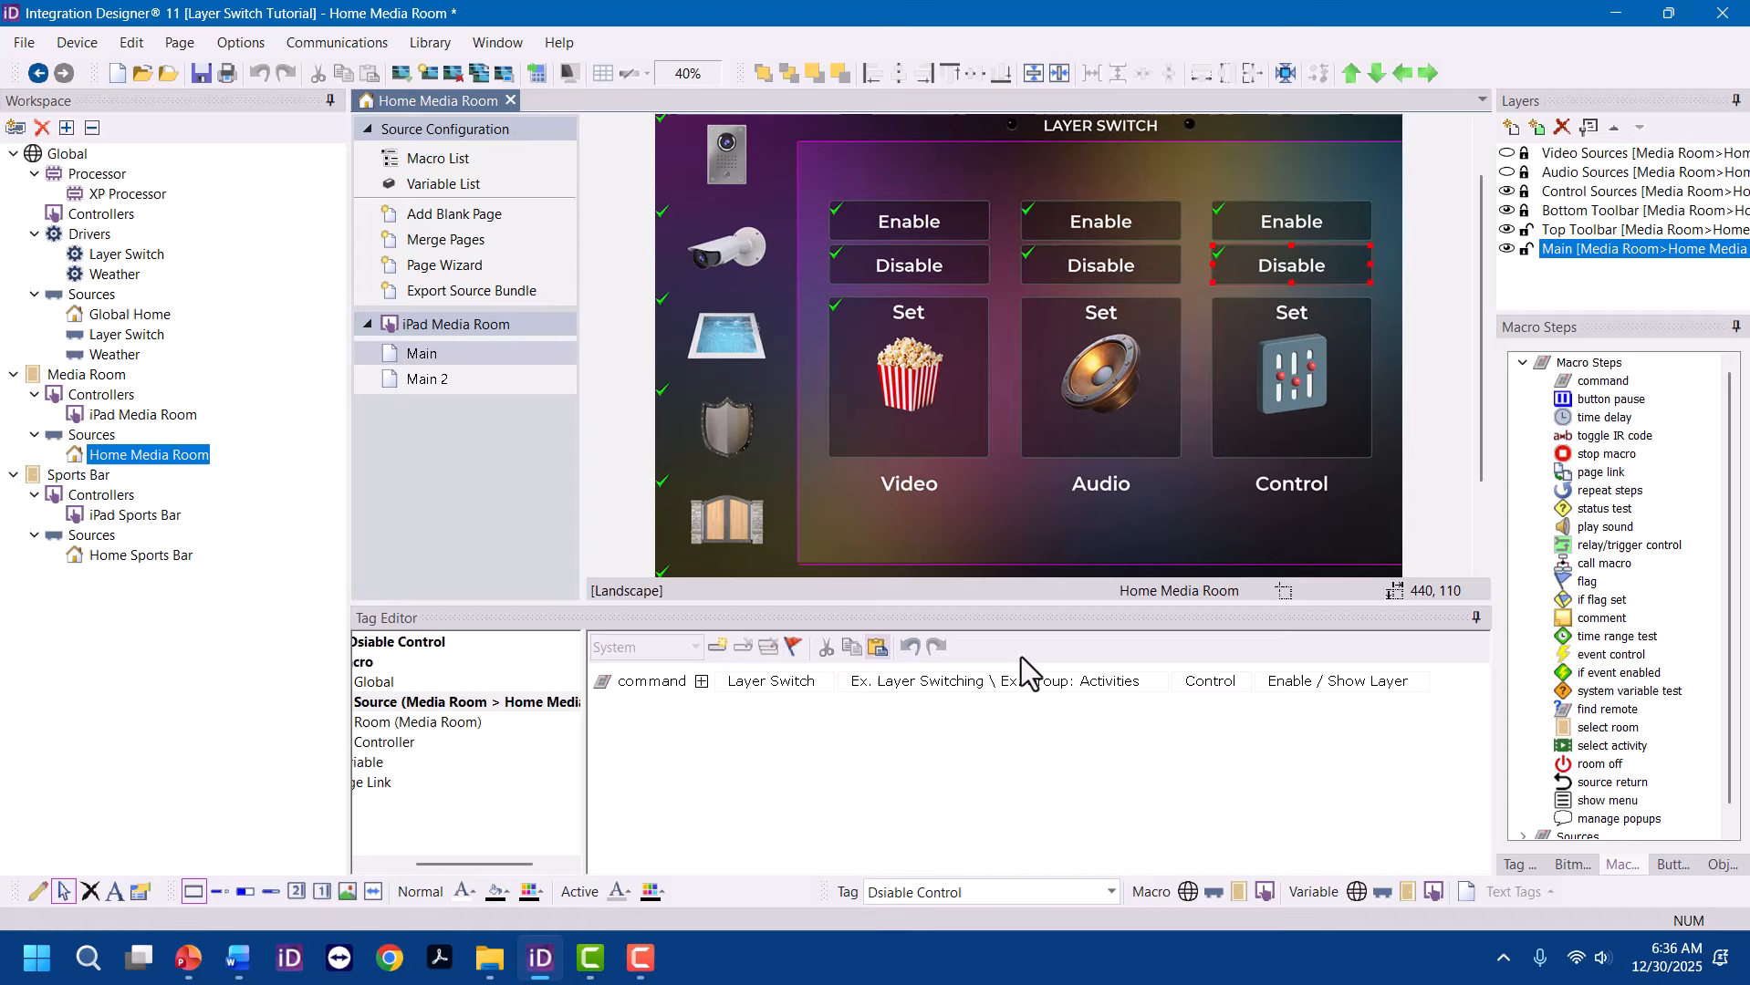
pyautogui.click(1331, 692)
pyautogui.click(1332, 724)
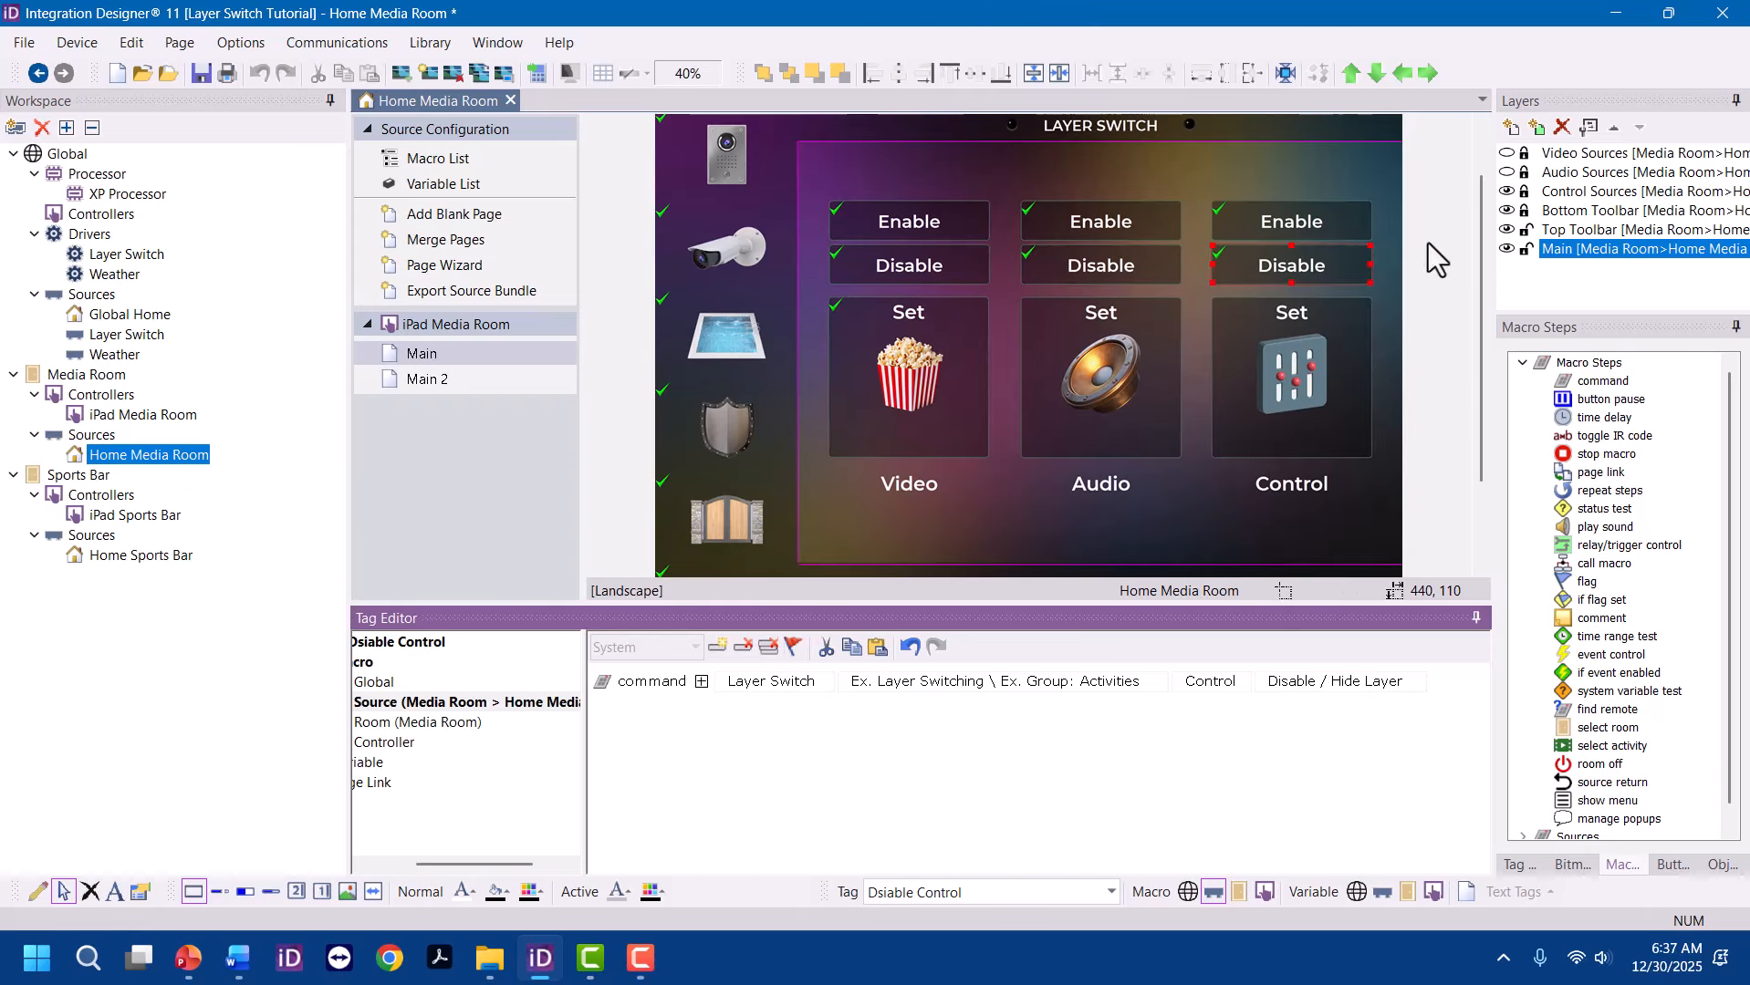
# Preview the Enable behaviour by hiding Control Sources, then showing the Video, Audio and Control Sources layers together
pyautogui.click(1508, 192)
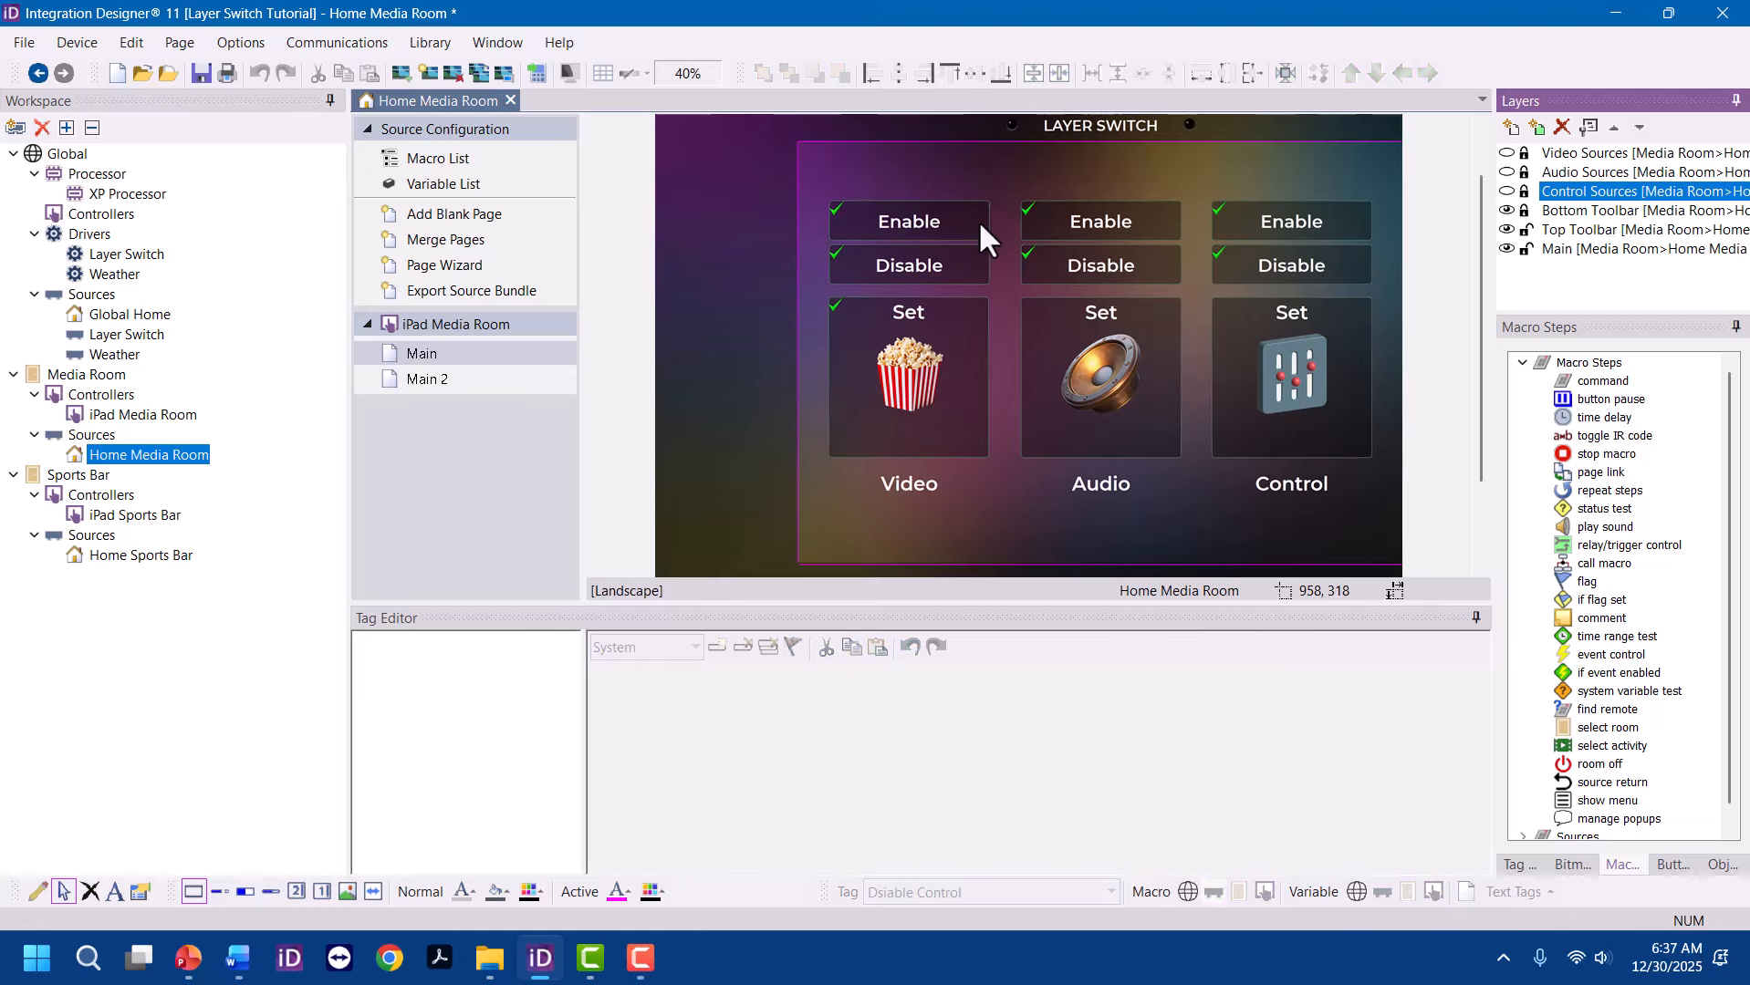
pyautogui.click(888, 210)
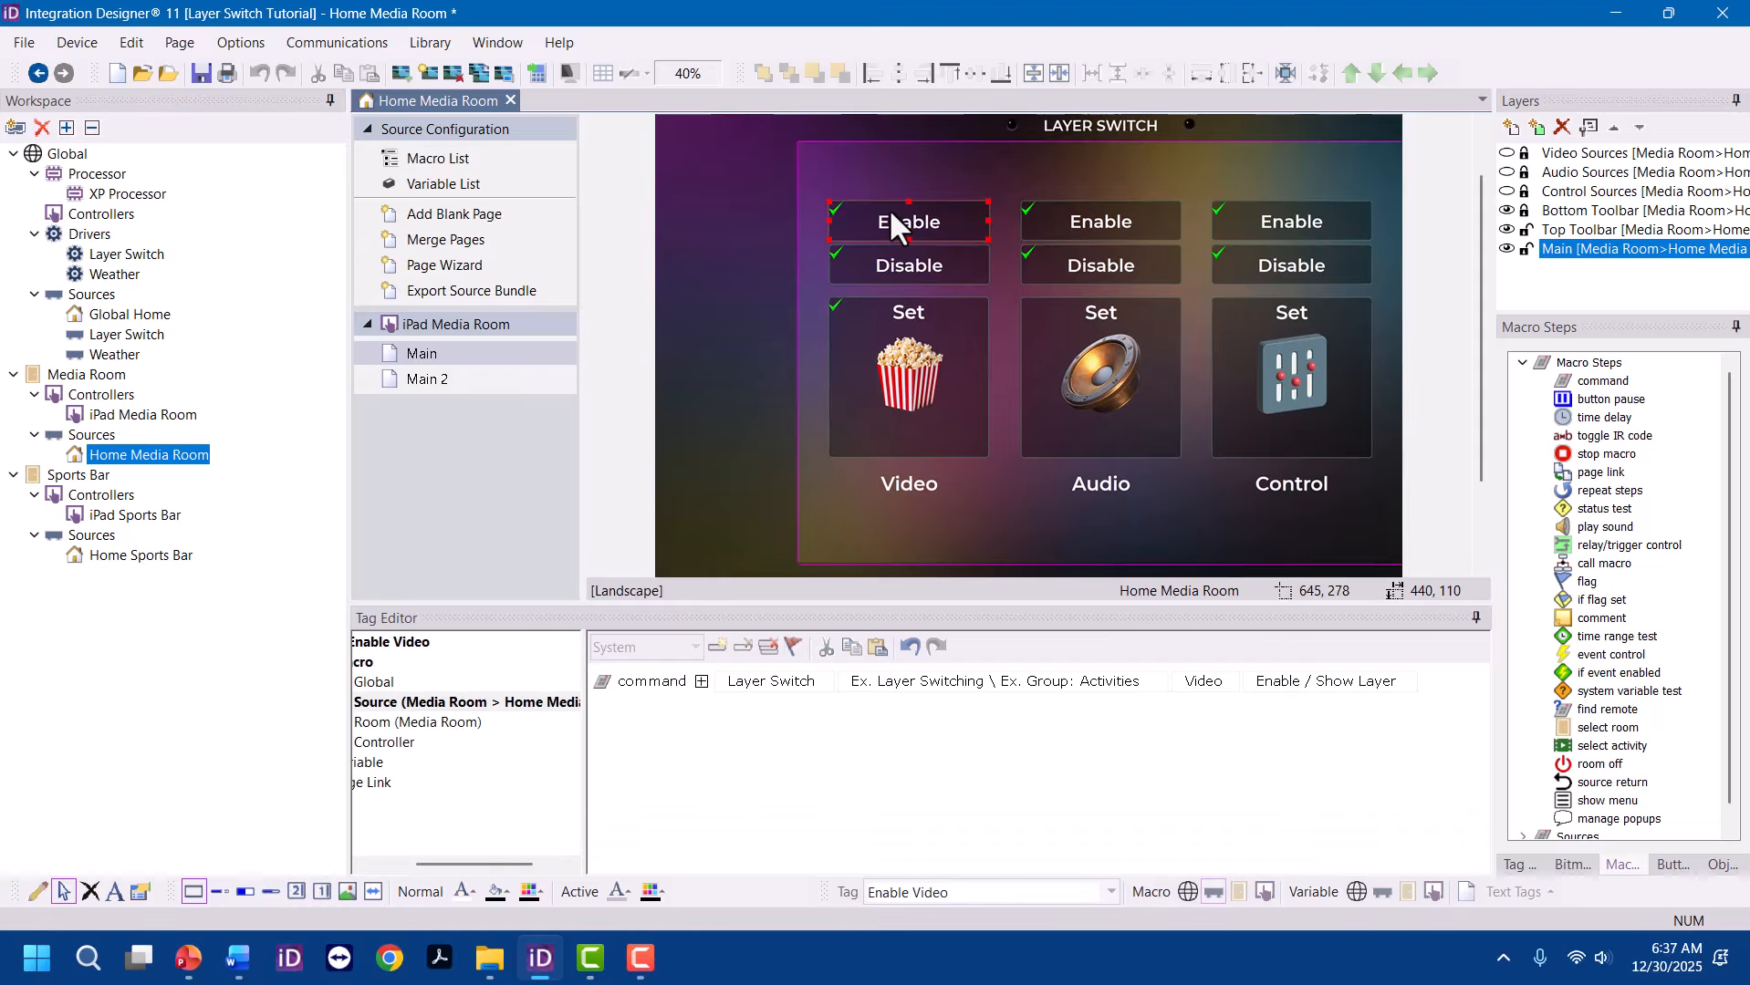
pyautogui.click(1508, 153)
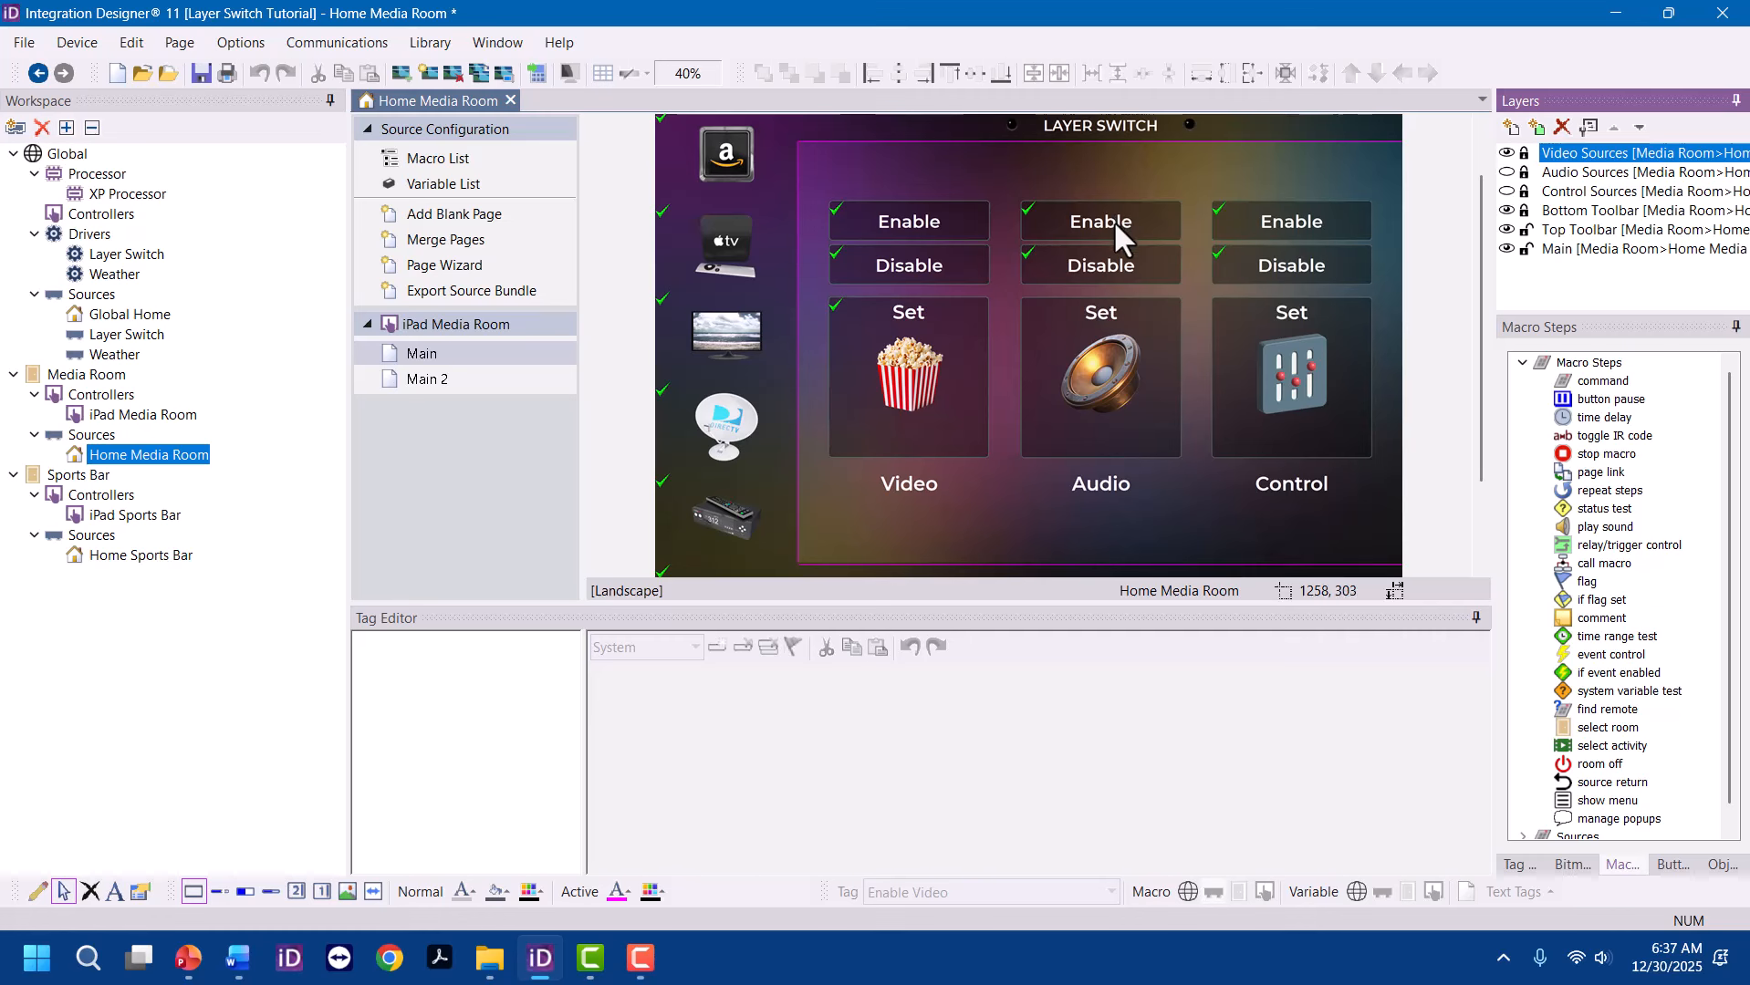
pyautogui.click(1507, 172)
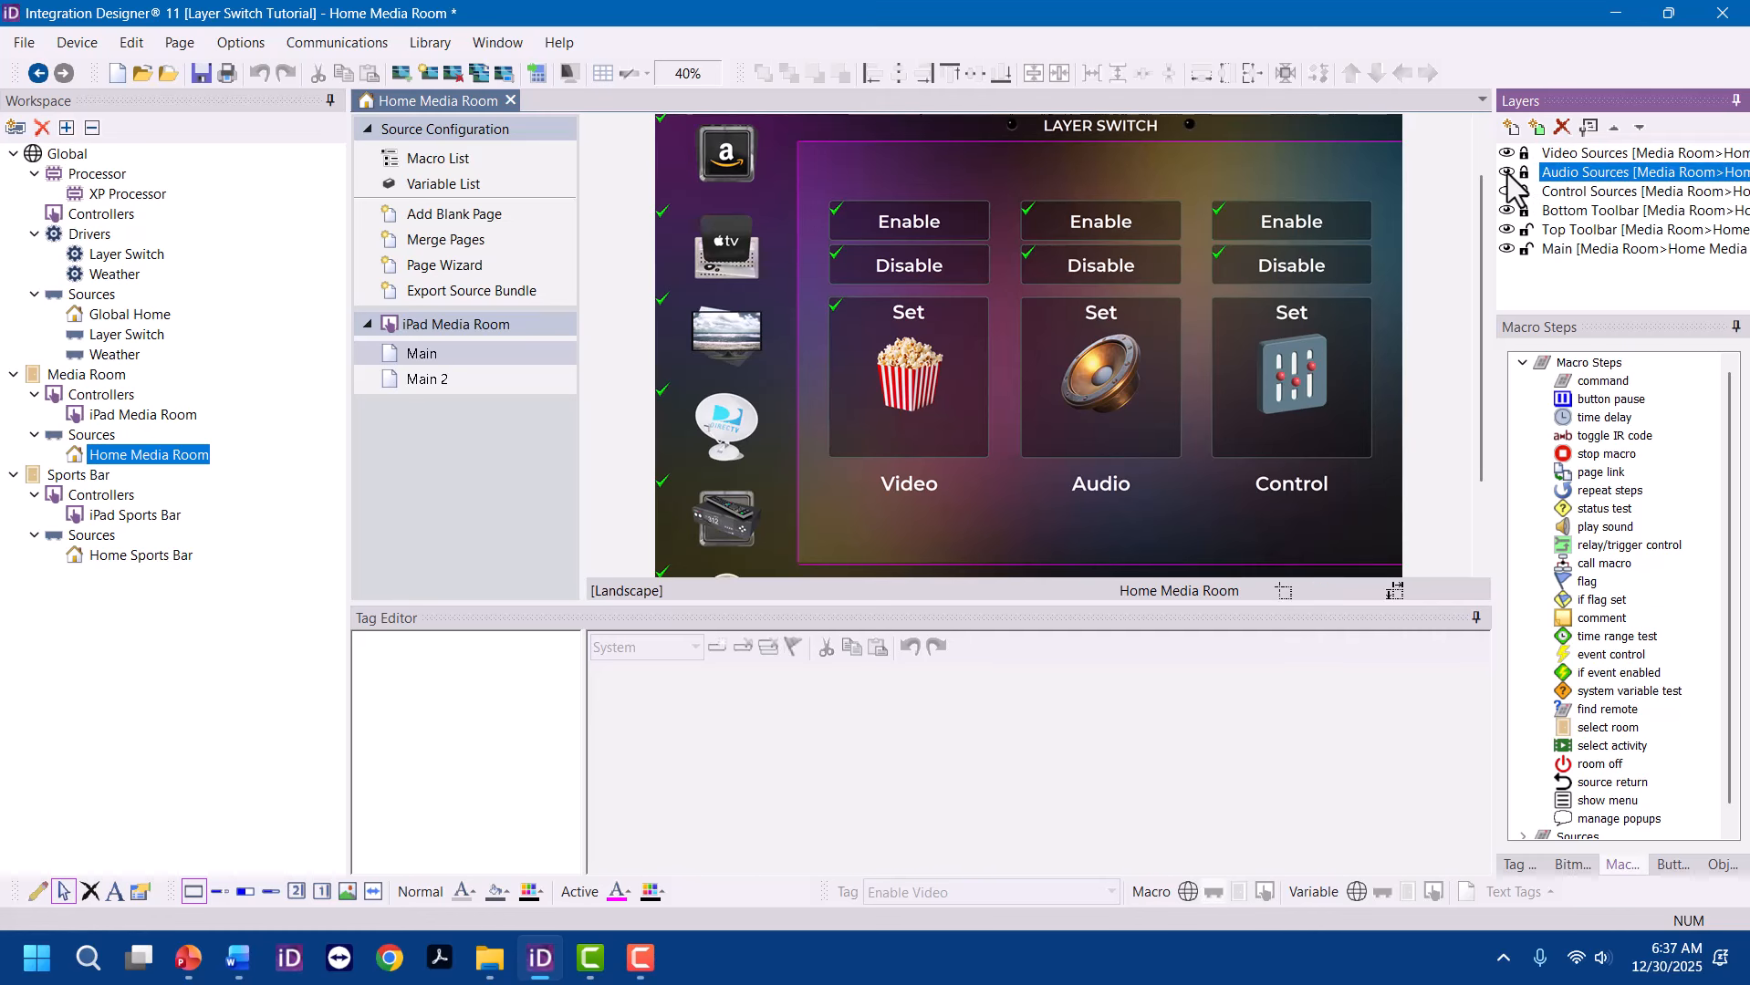
pyautogui.click(1508, 190)
pyautogui.click(1507, 190)
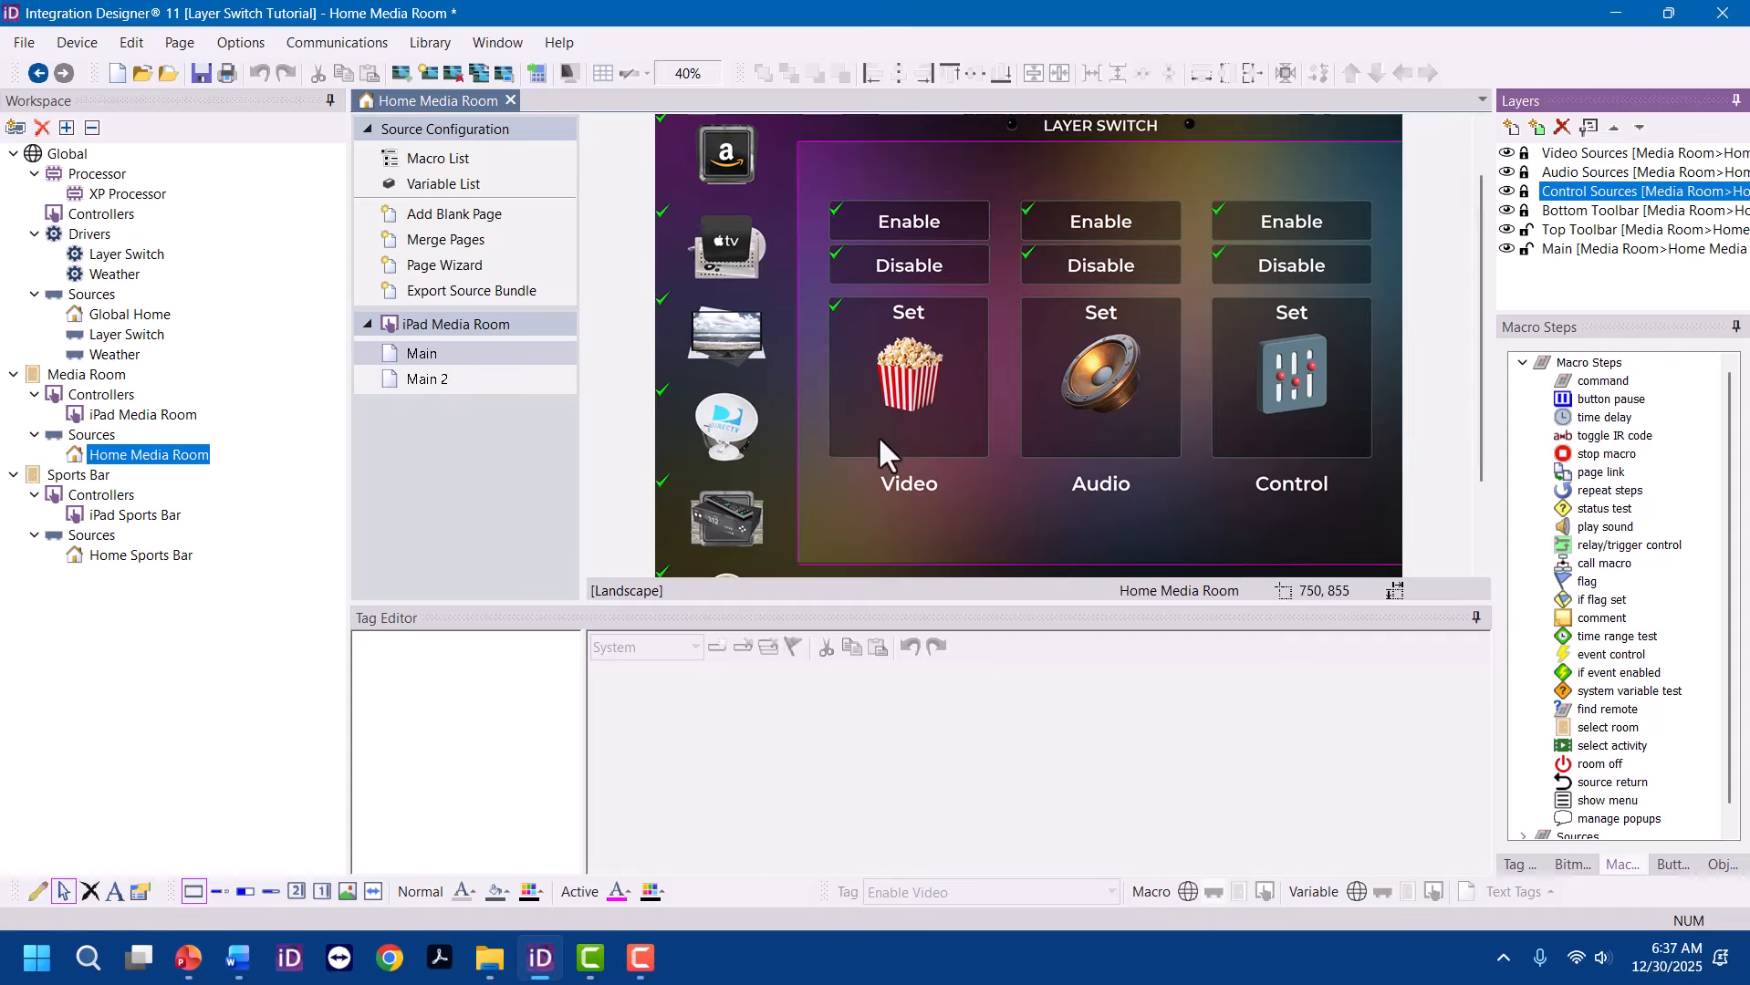
# Review the Set, Enable and Disable macros while hiding the Video Sources, Control Sources and Audio Sources layers in turn
pyautogui.click(930, 376)
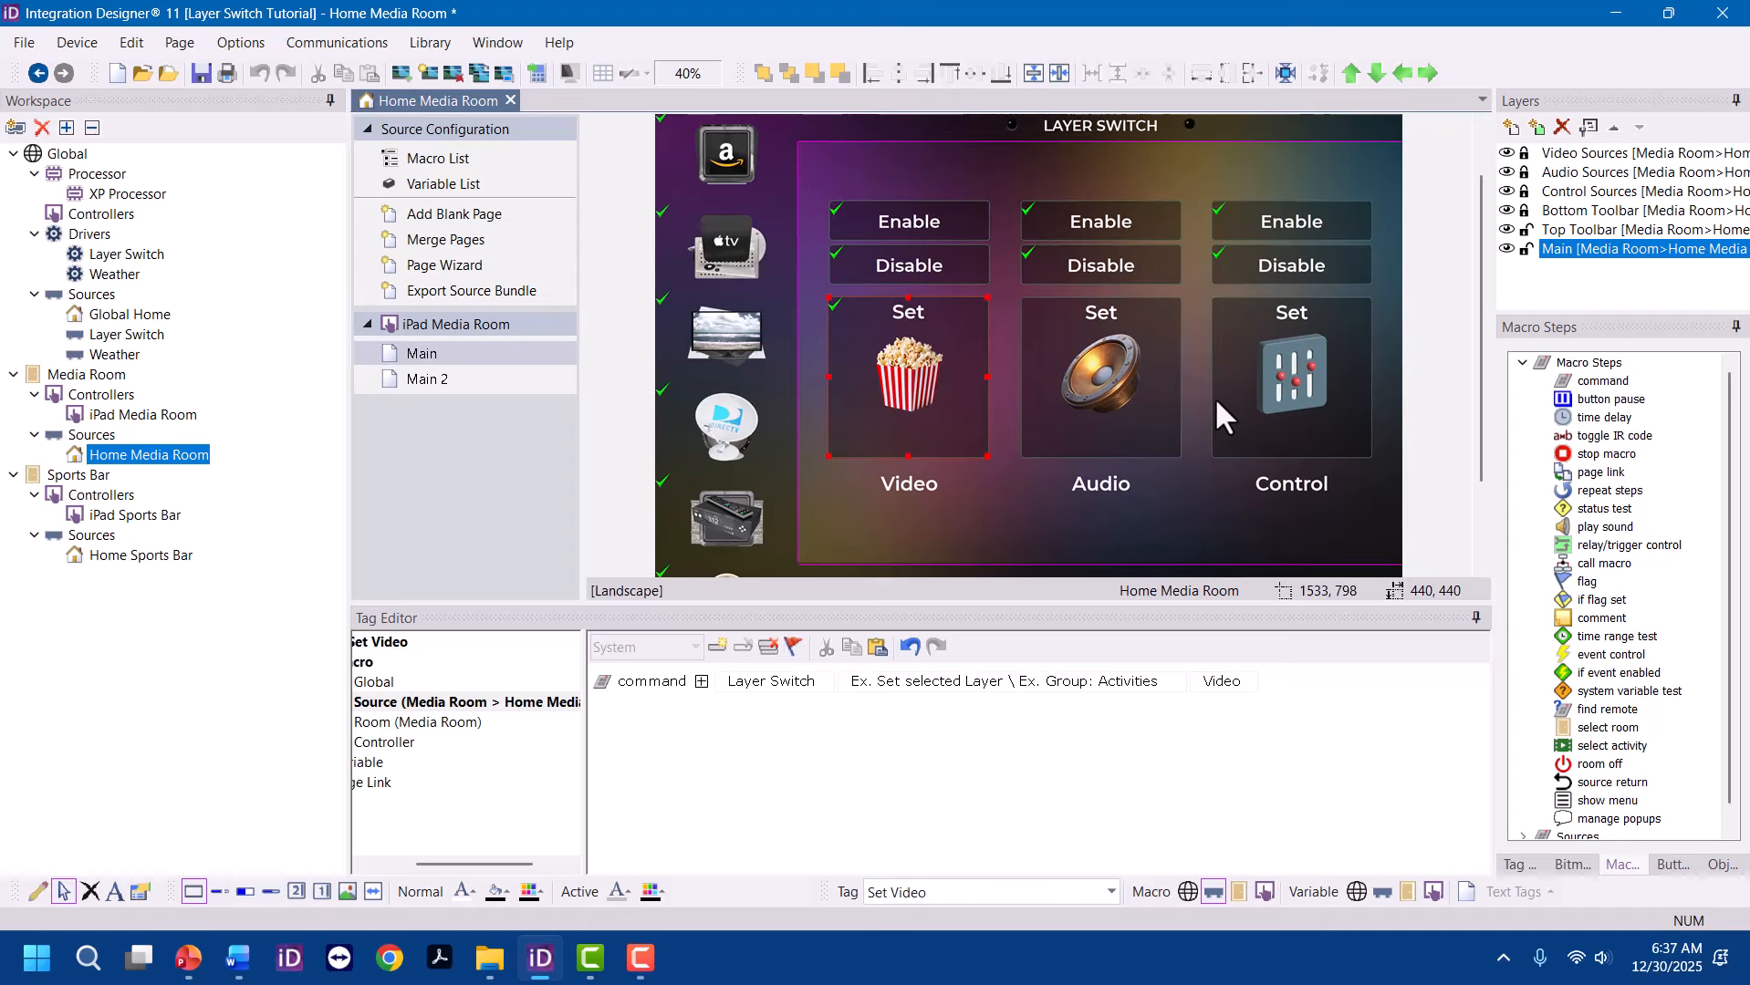
pyautogui.click(927, 211)
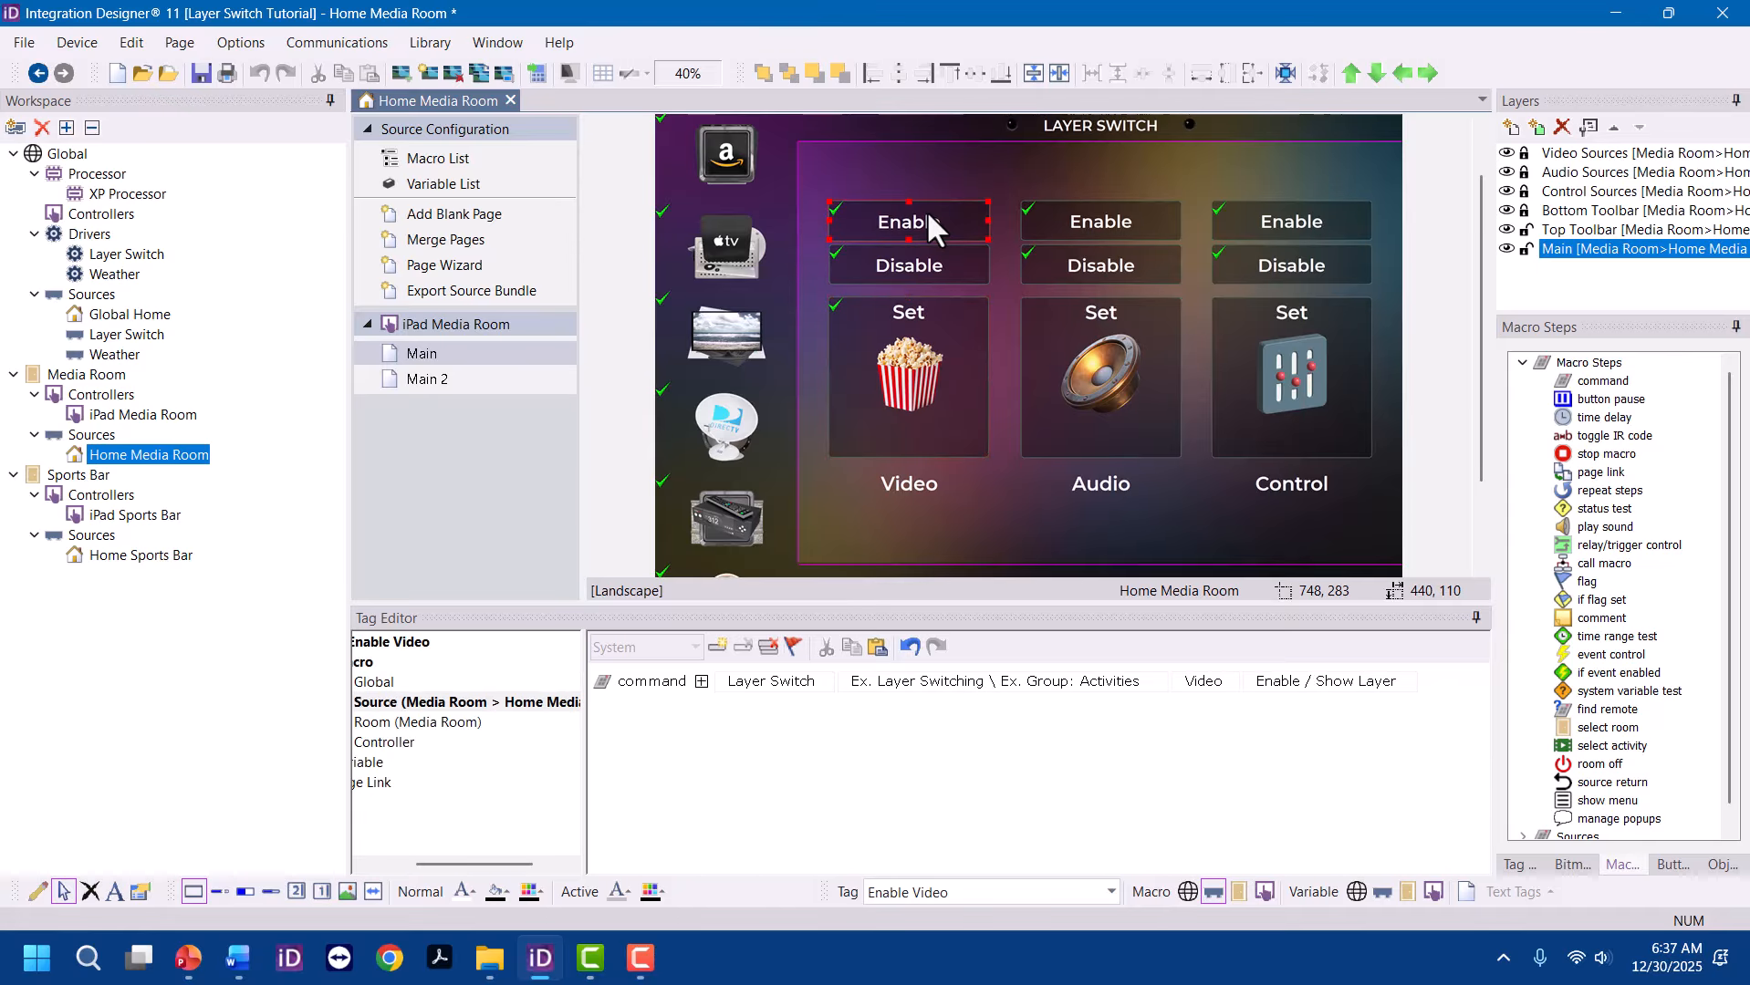
pyautogui.click(925, 267)
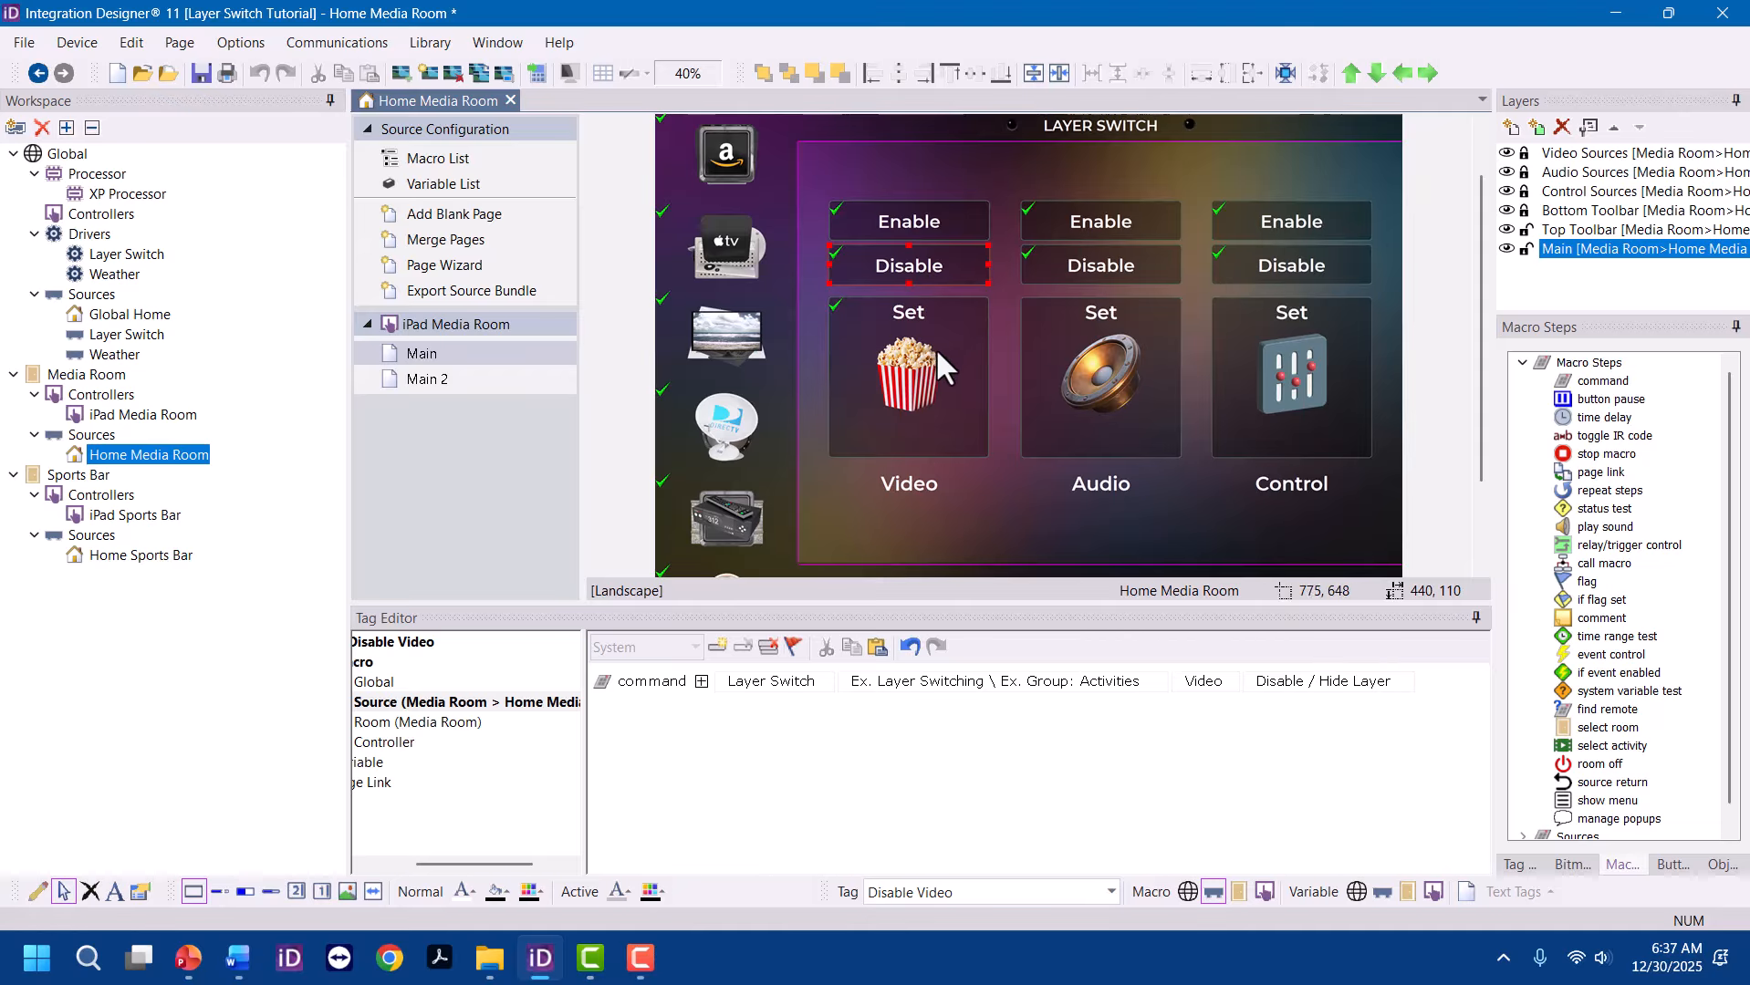
pyautogui.click(1508, 153)
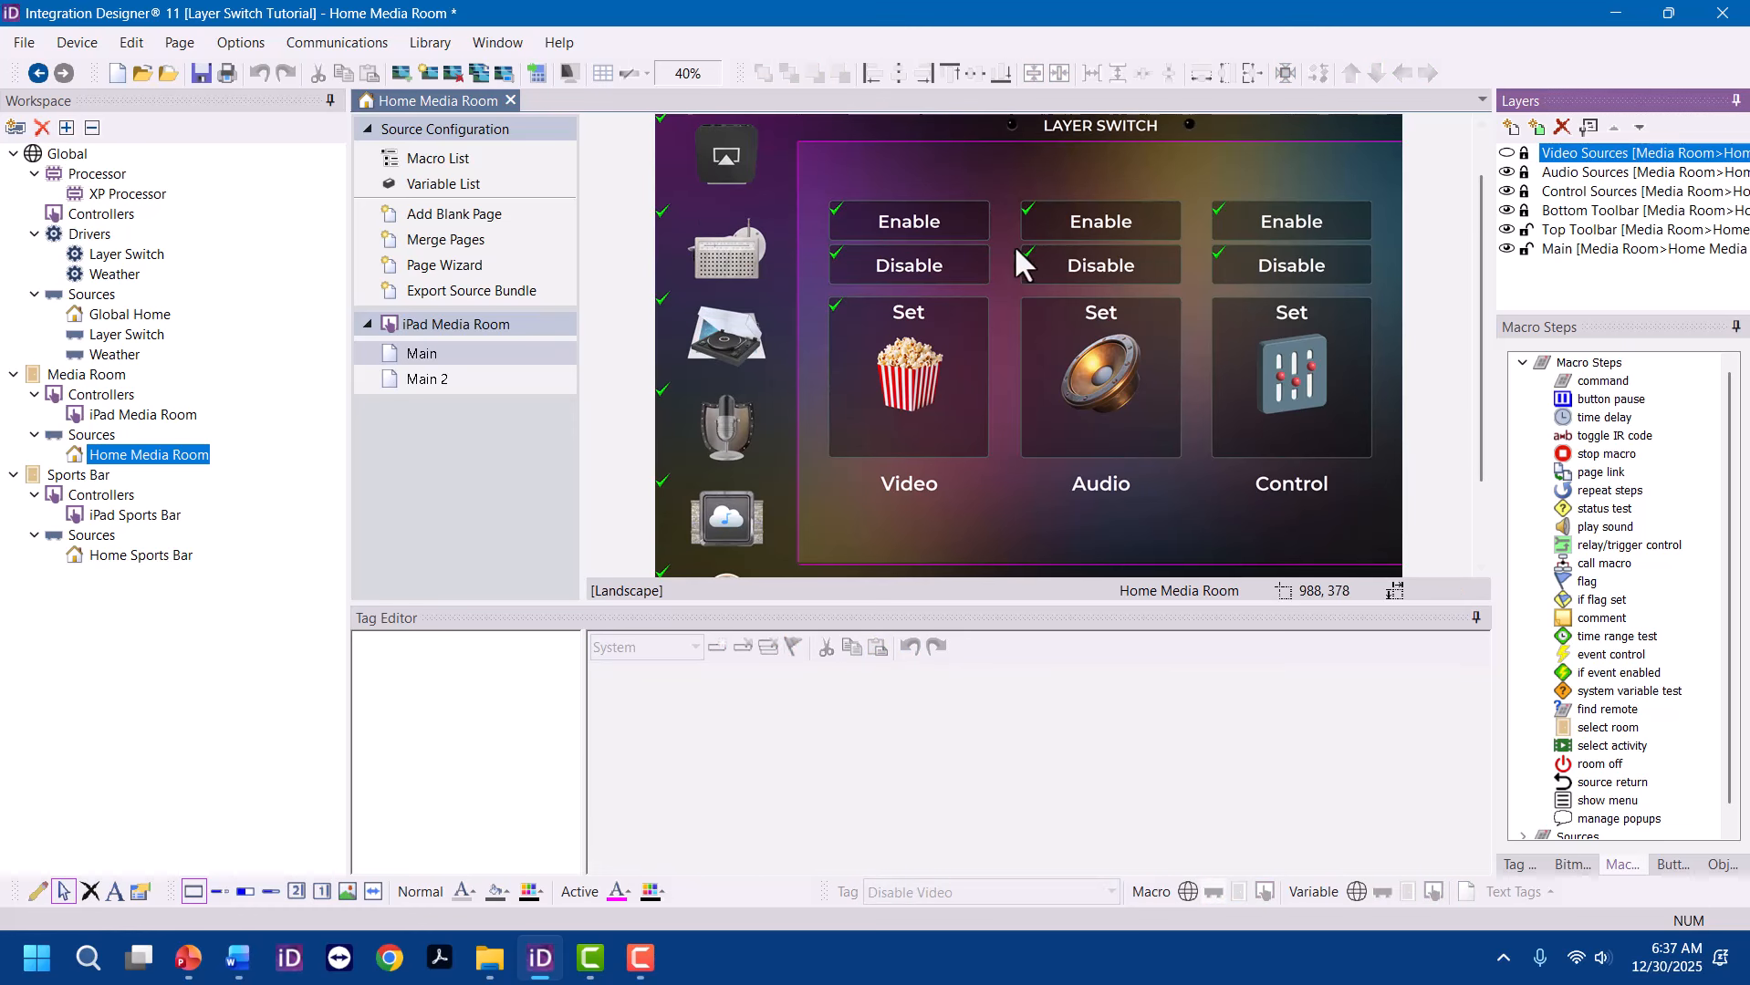
pyautogui.click(1509, 193)
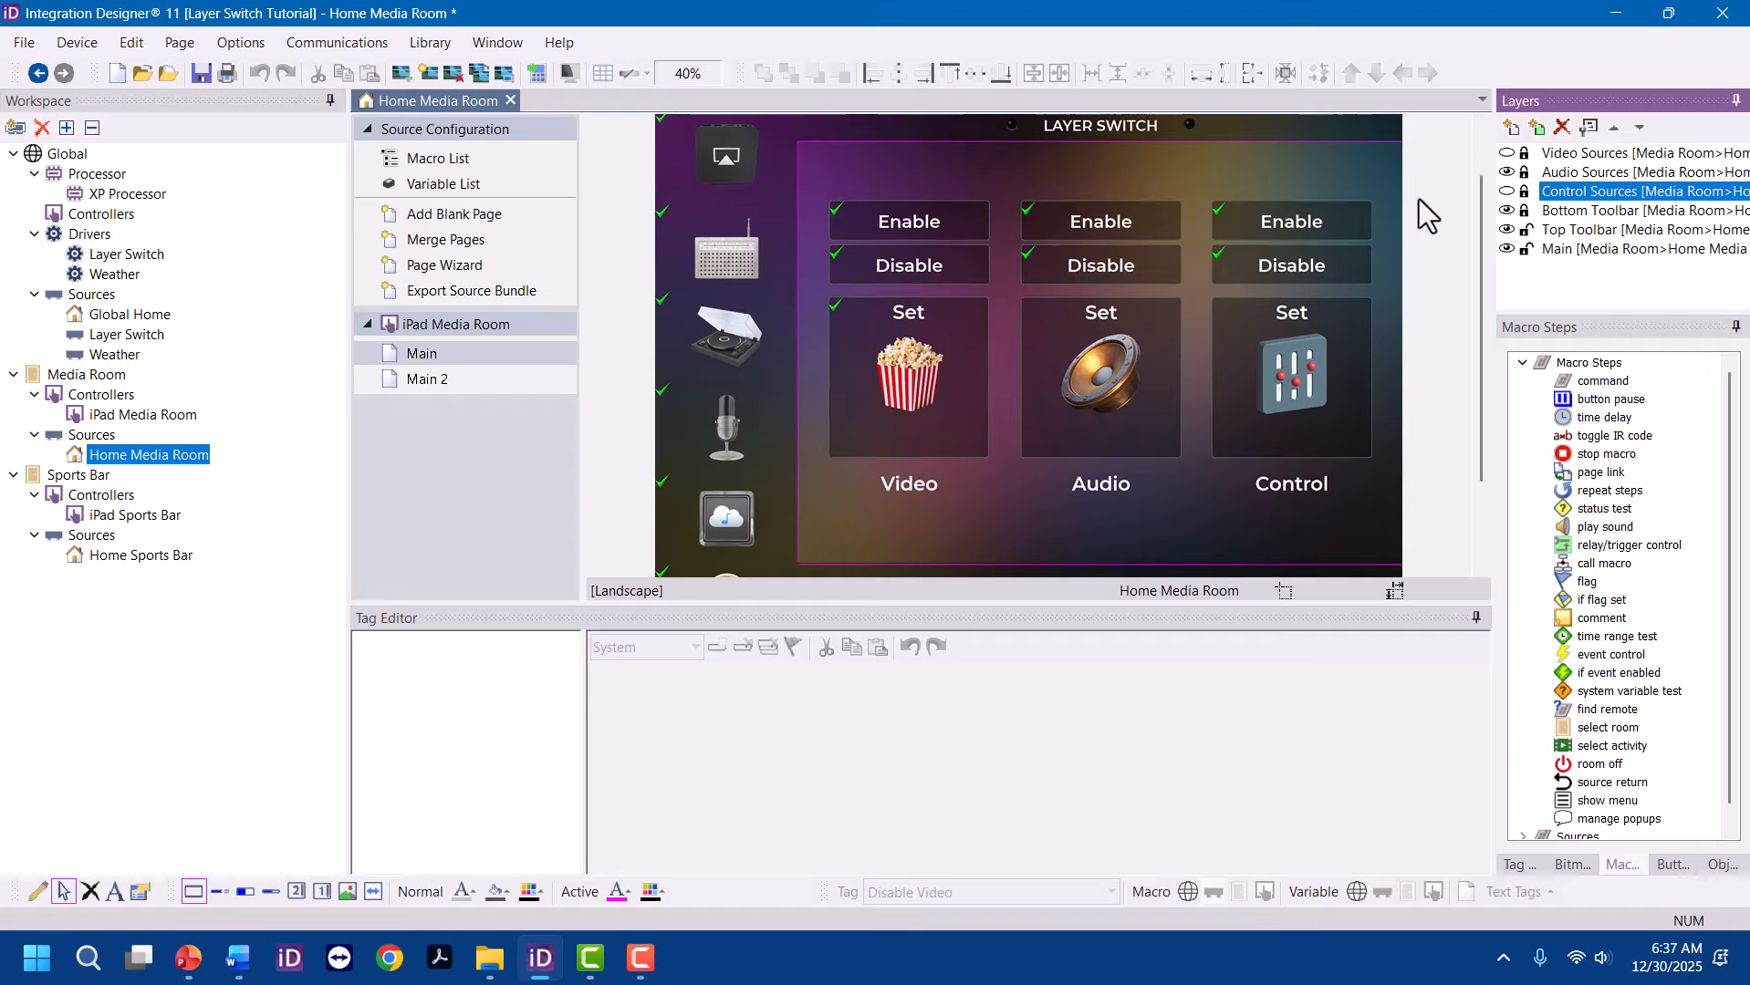
pyautogui.click(1119, 262)
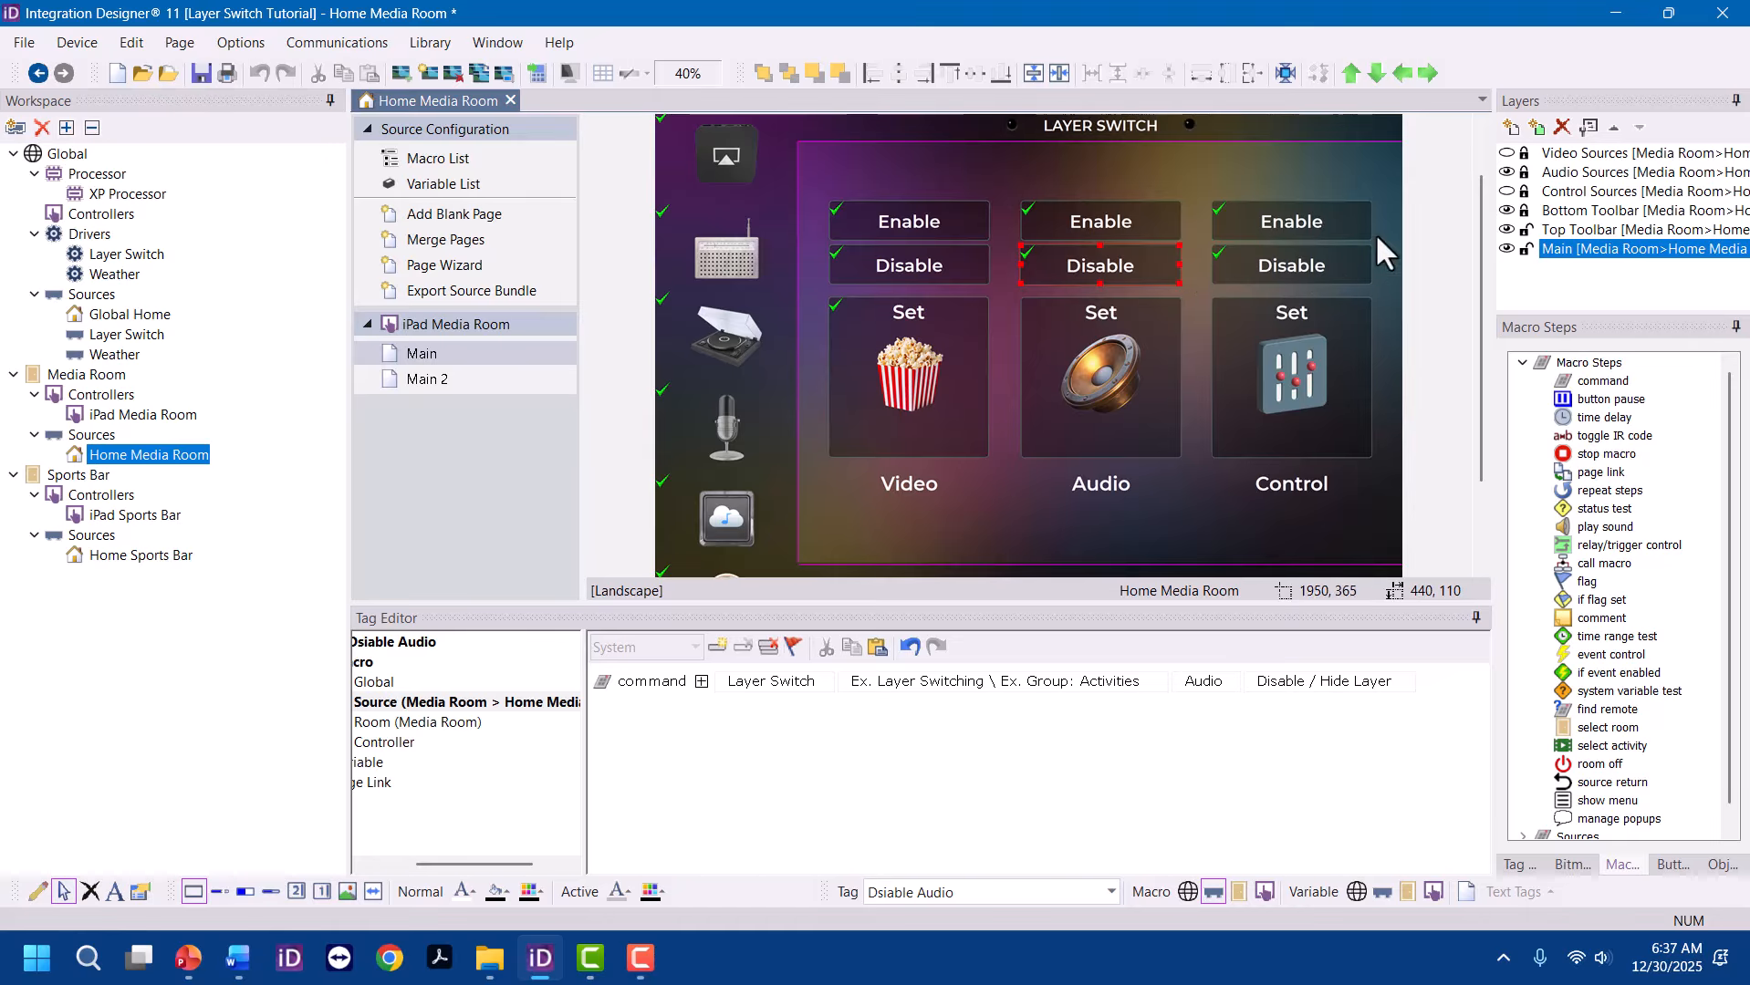
pyautogui.click(1507, 172)
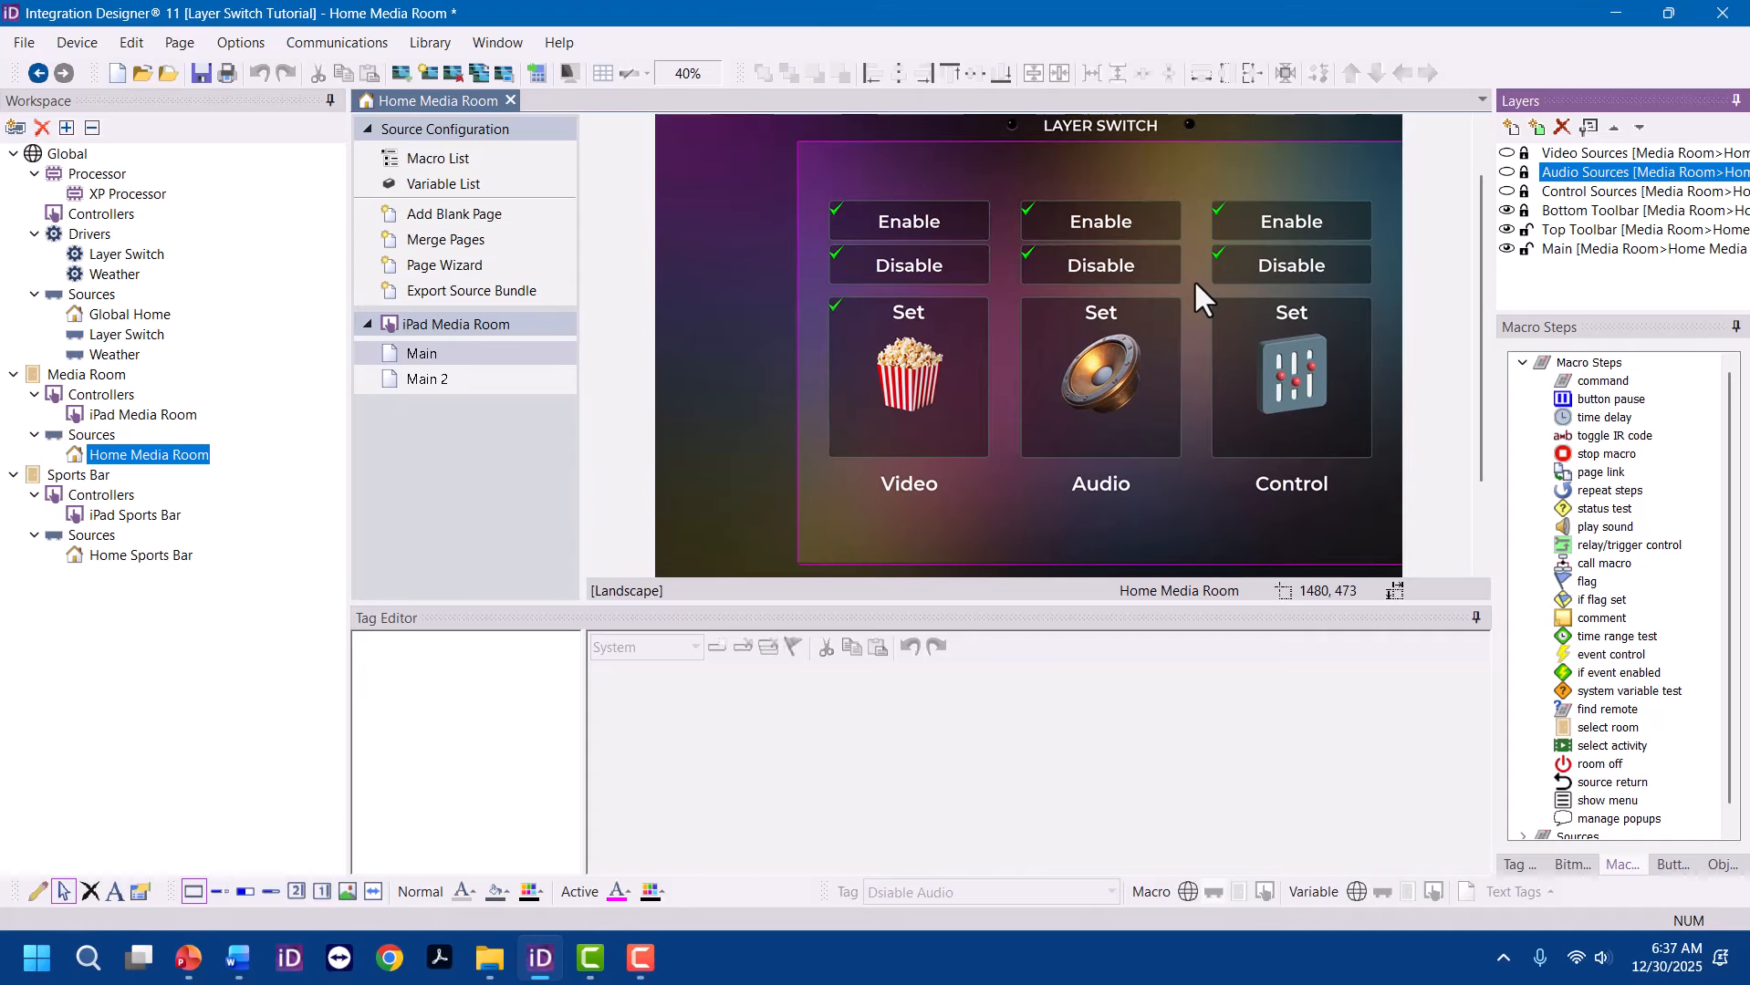
# Unlock the Bottom Toolbar layer and open the source-level macro (Media Room > Home Media Room) of the Show None button
pyautogui.scroll(1, 1154, 349)
pyautogui.scroll(-2, 1165, 323)
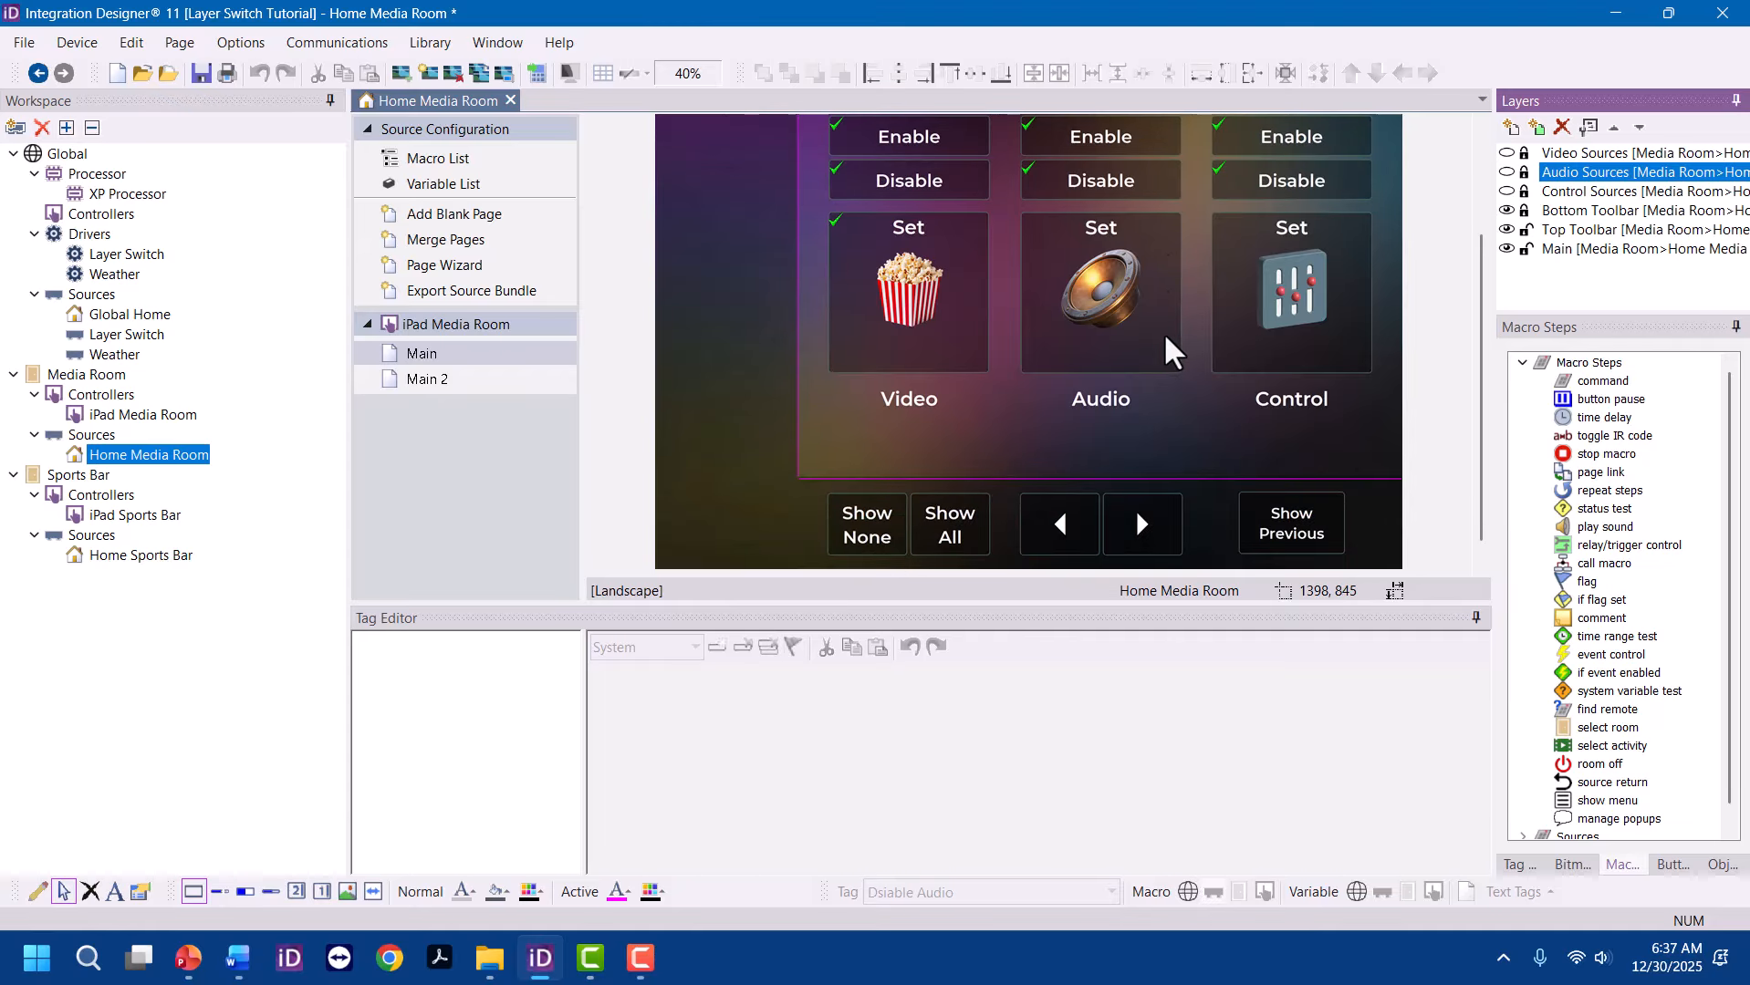
pyautogui.scroll(-1, 1186, 355)
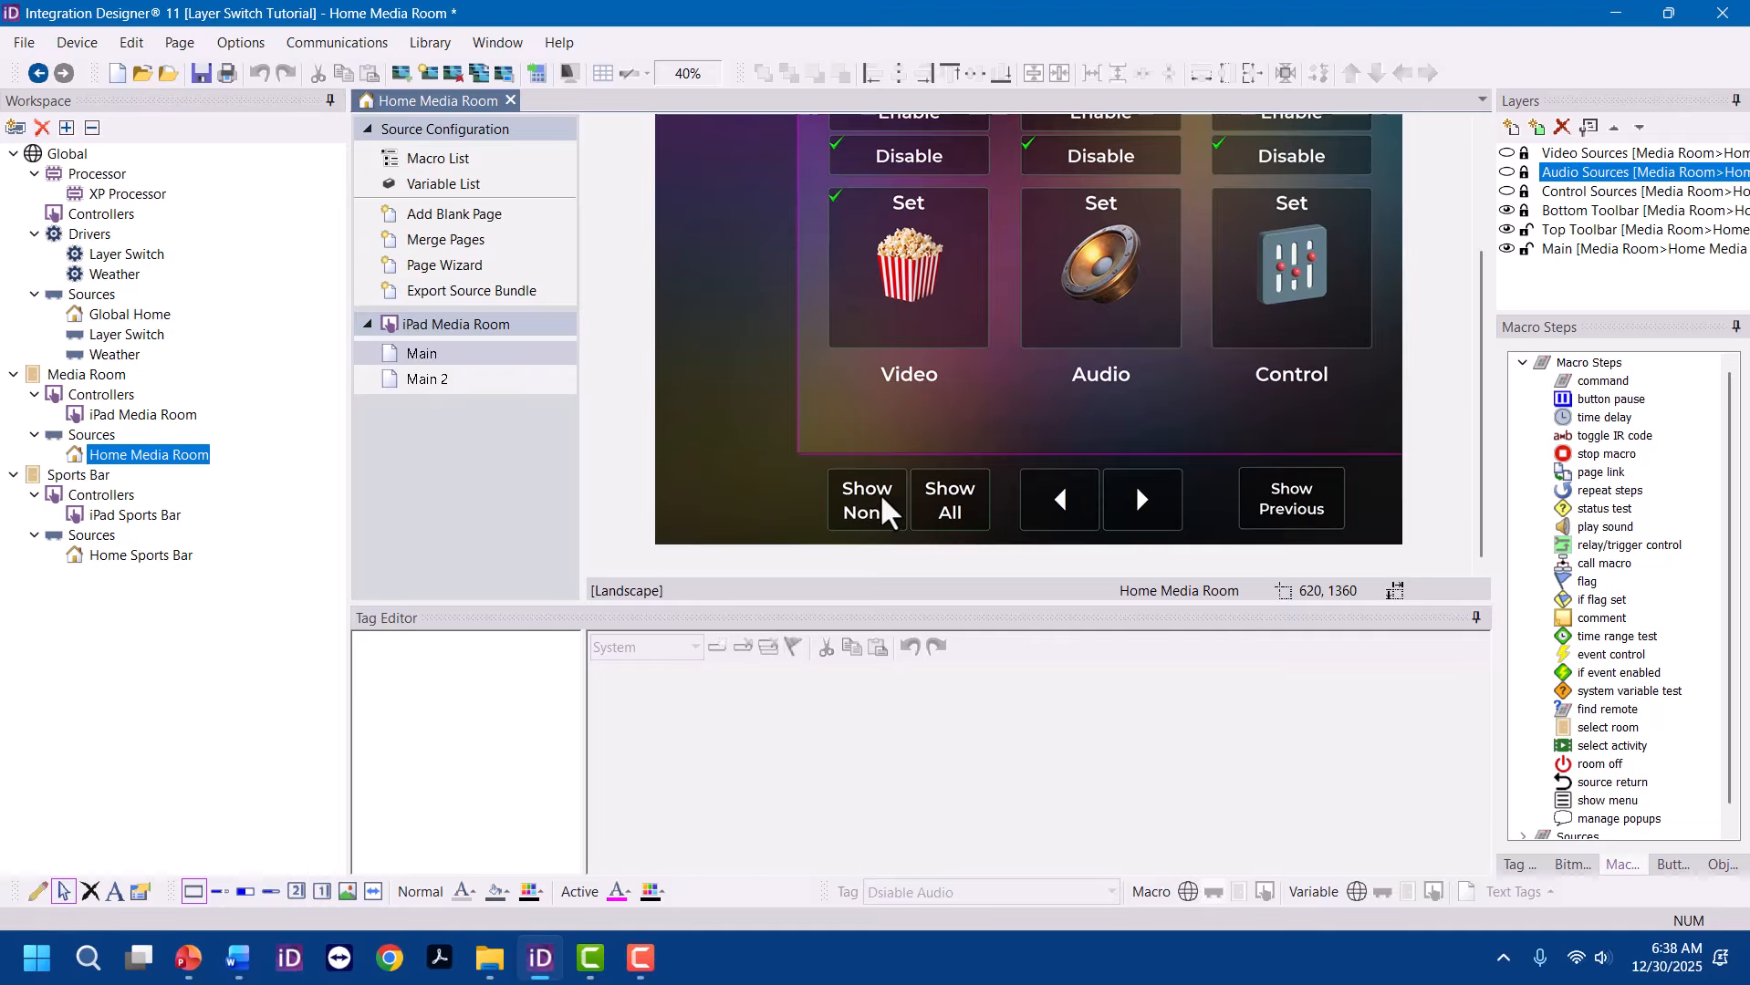
pyautogui.click(1525, 210)
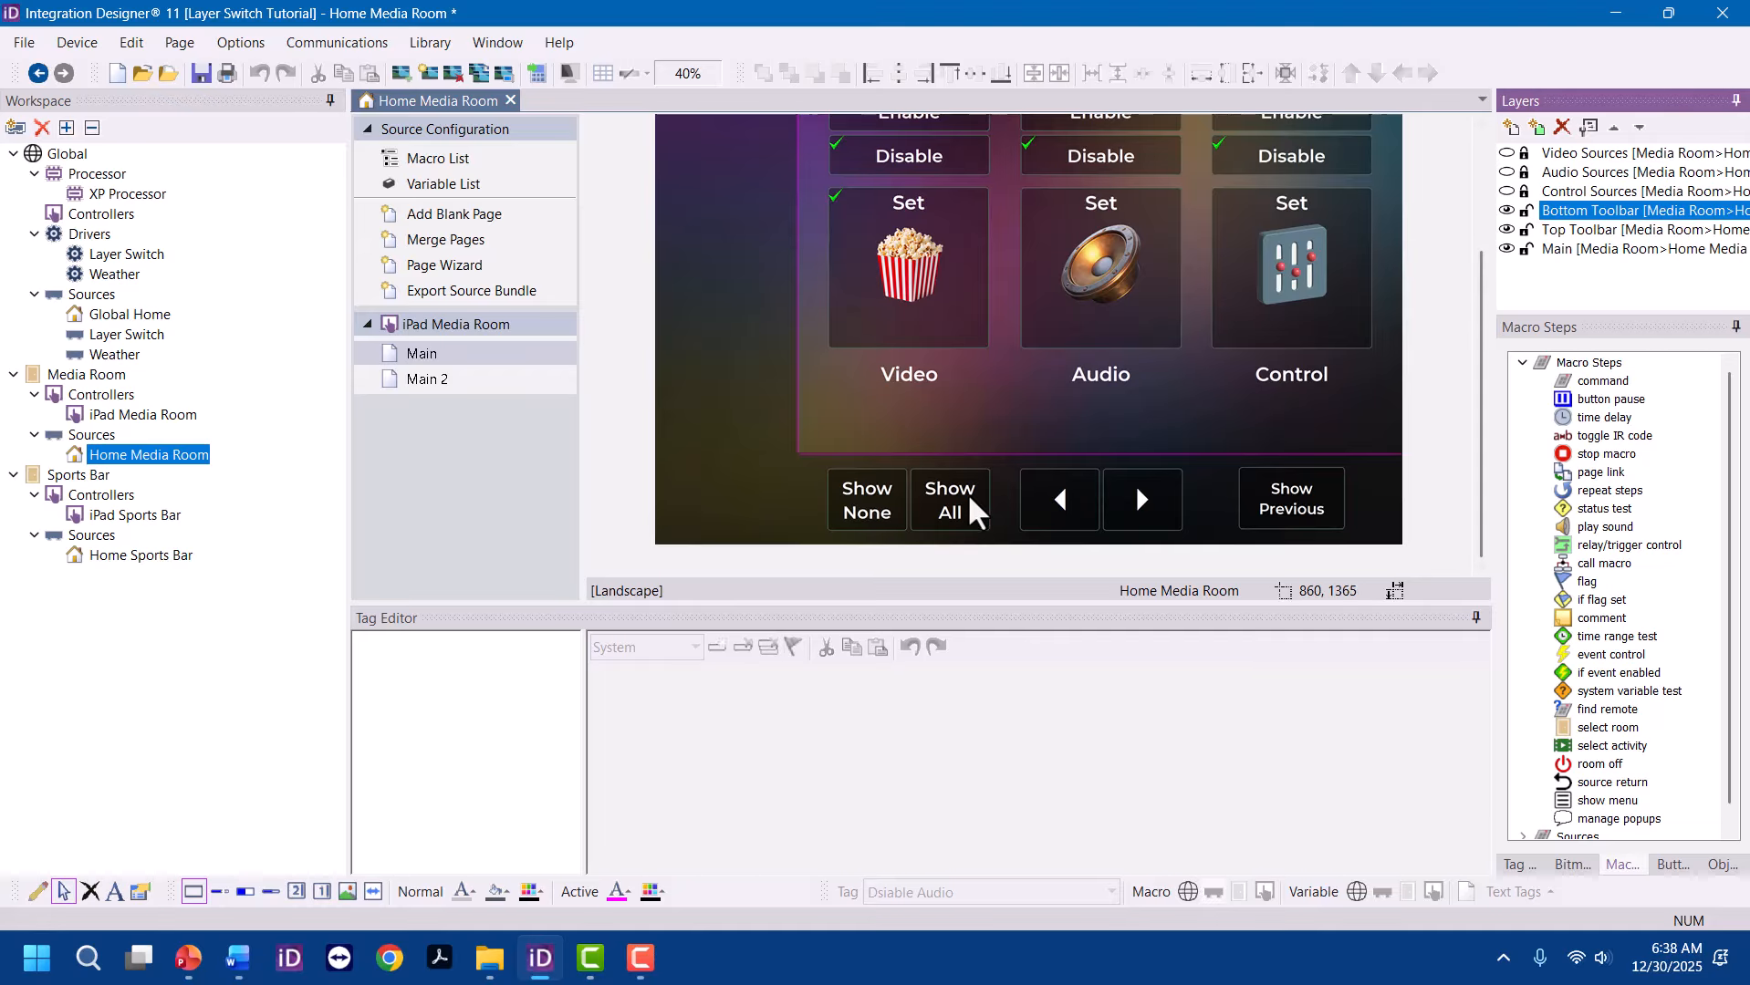
pyautogui.click(881, 518)
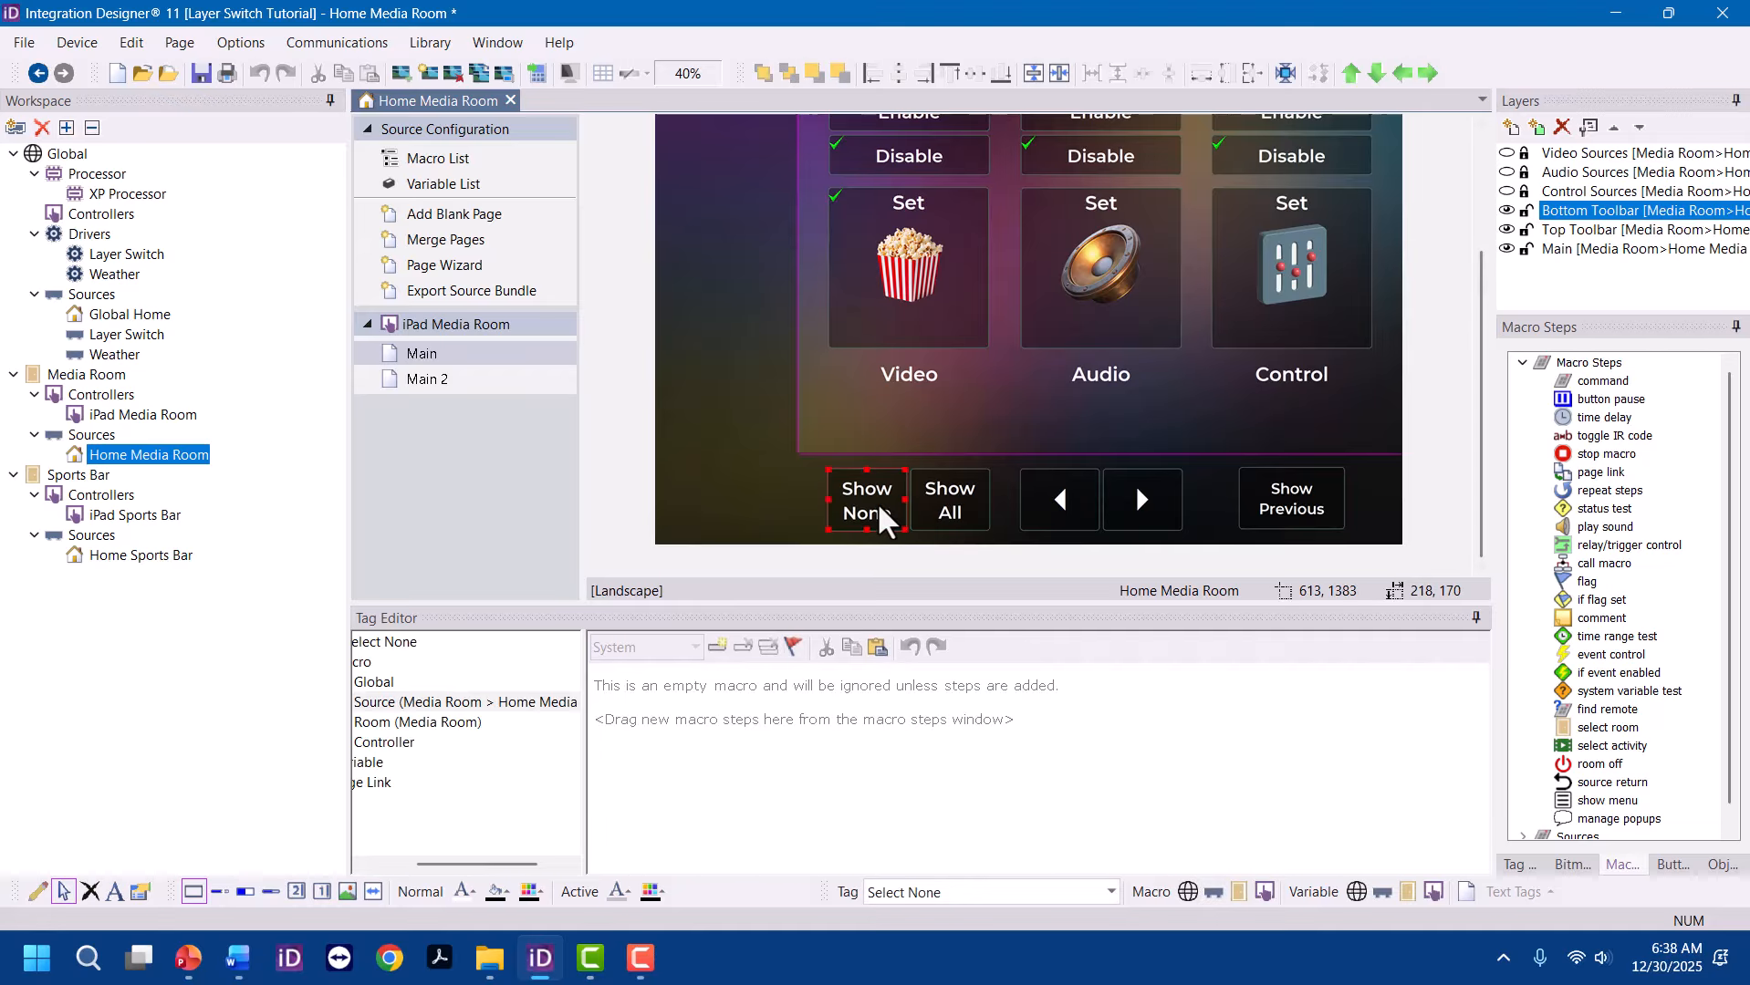
pyautogui.click(485, 702)
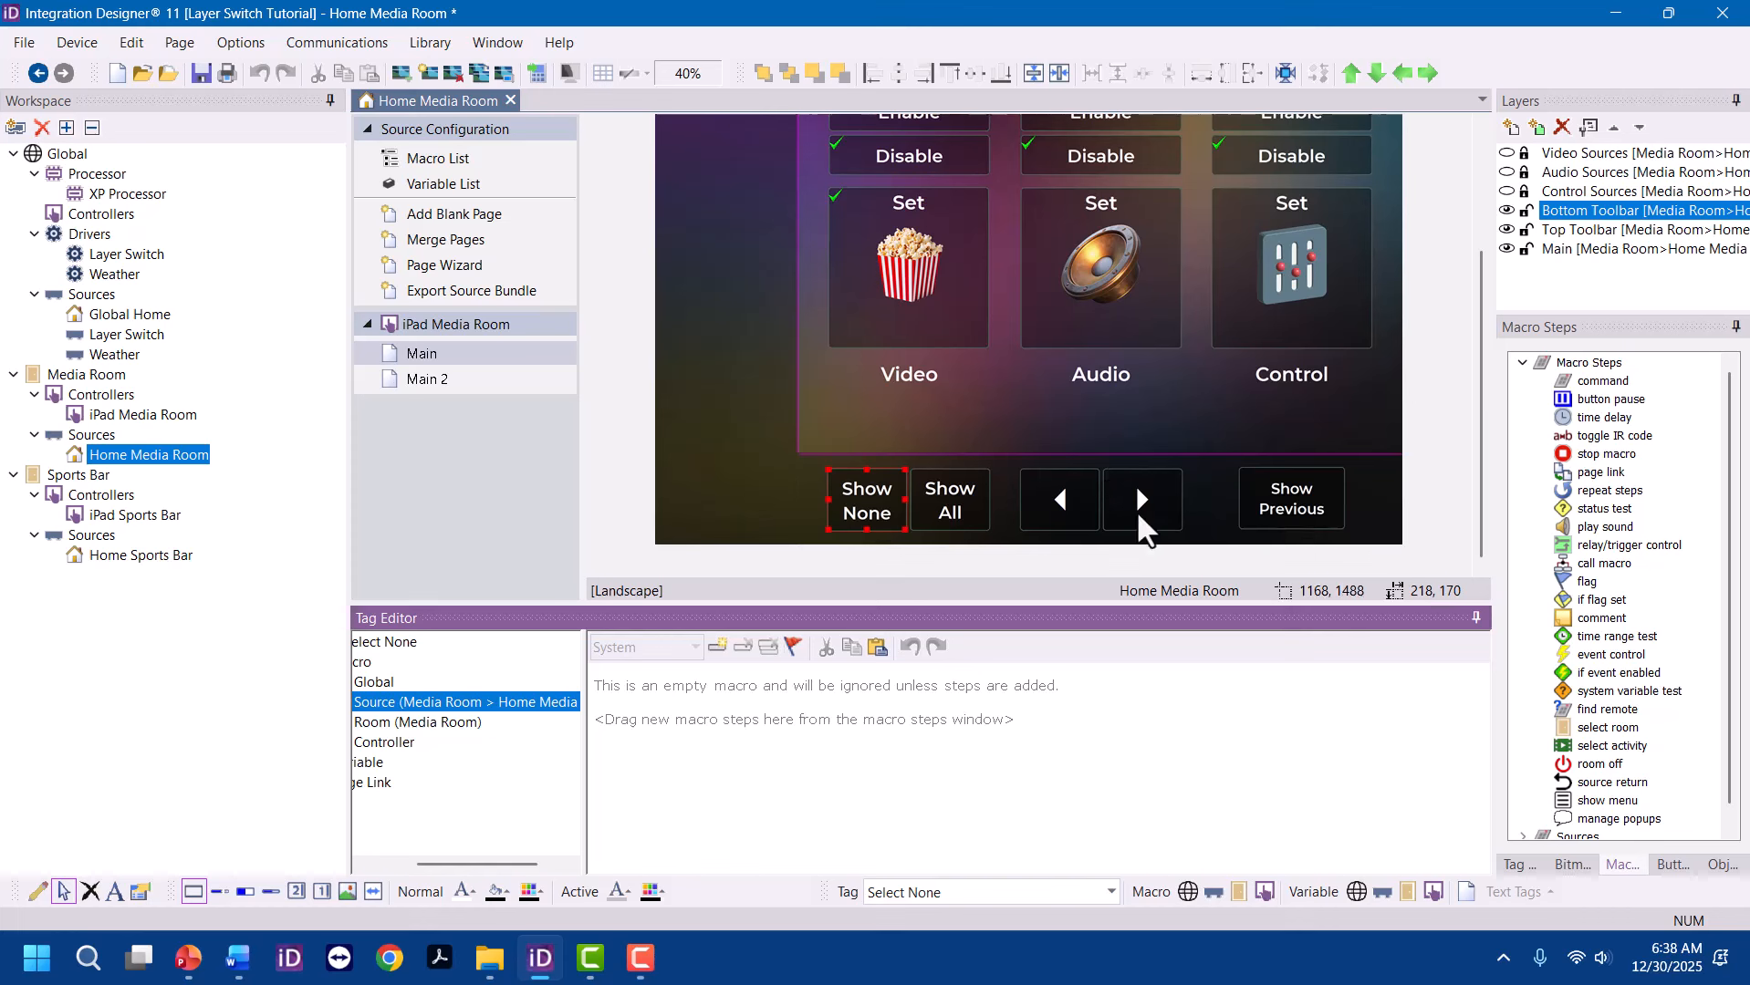
# Add a Layer Switch command to the Show None button's macro using Ex. Set selected Layer \ Ex. Group: Activities, with None selected
pyautogui.doubleClick(1590, 384)
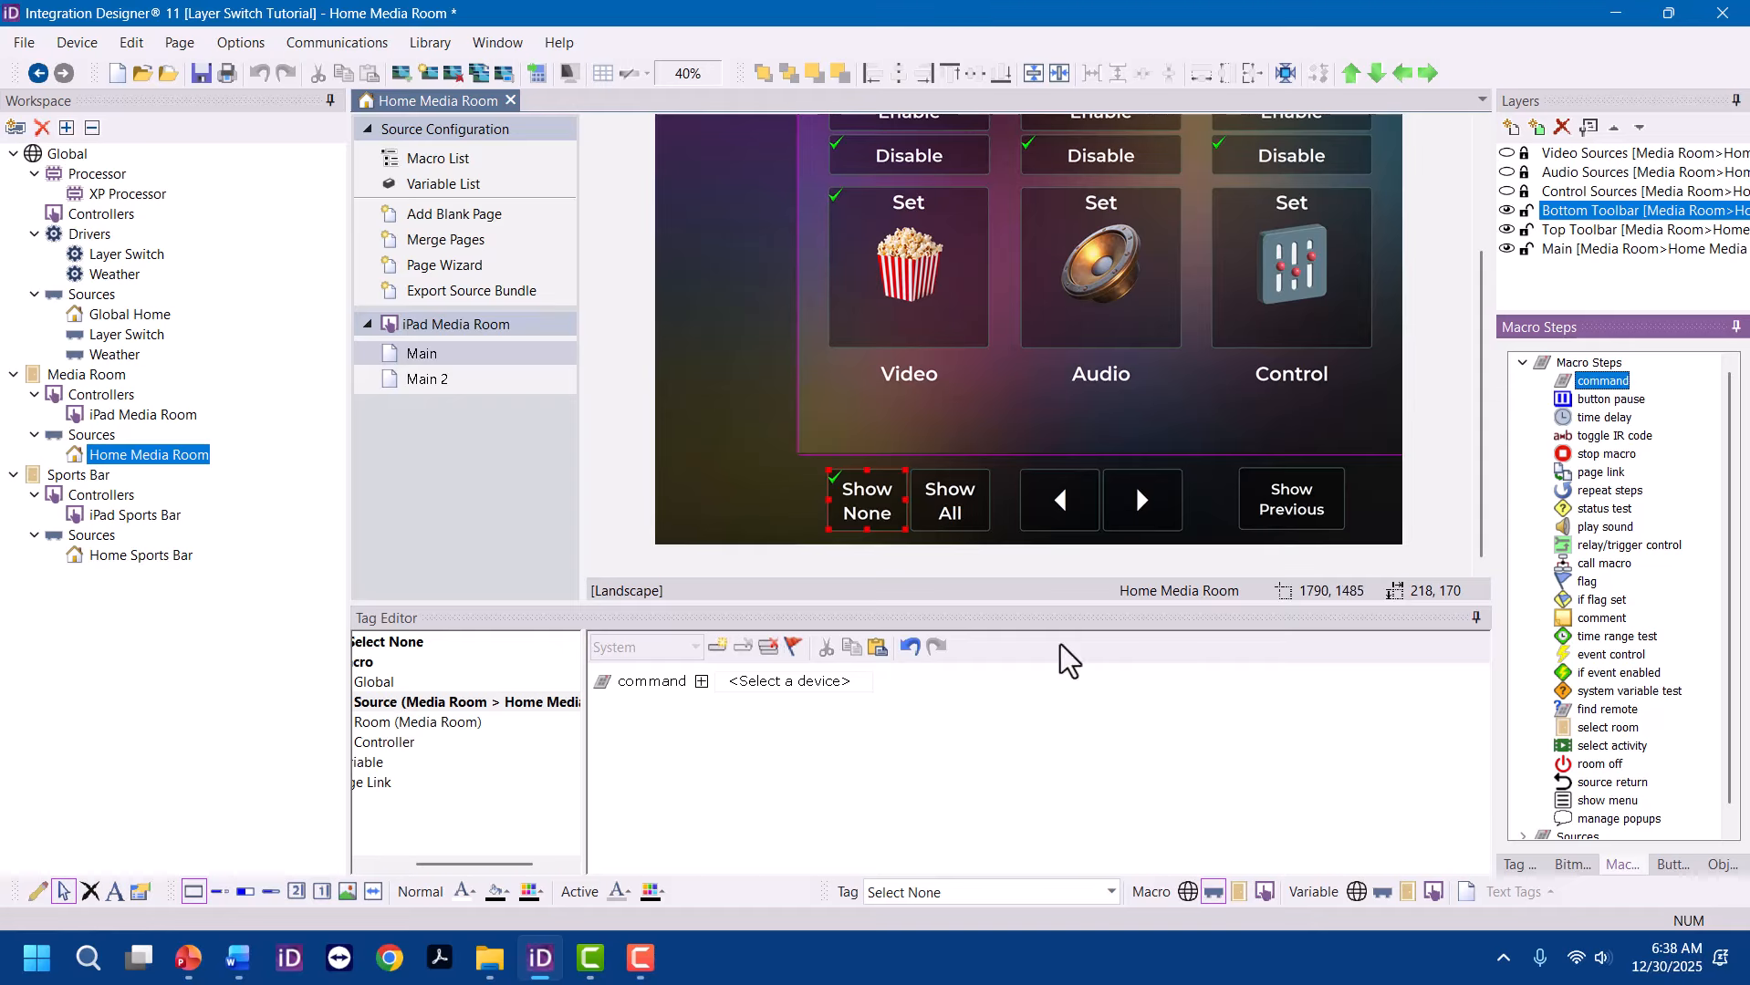
pyautogui.click(818, 682)
pyautogui.click(801, 735)
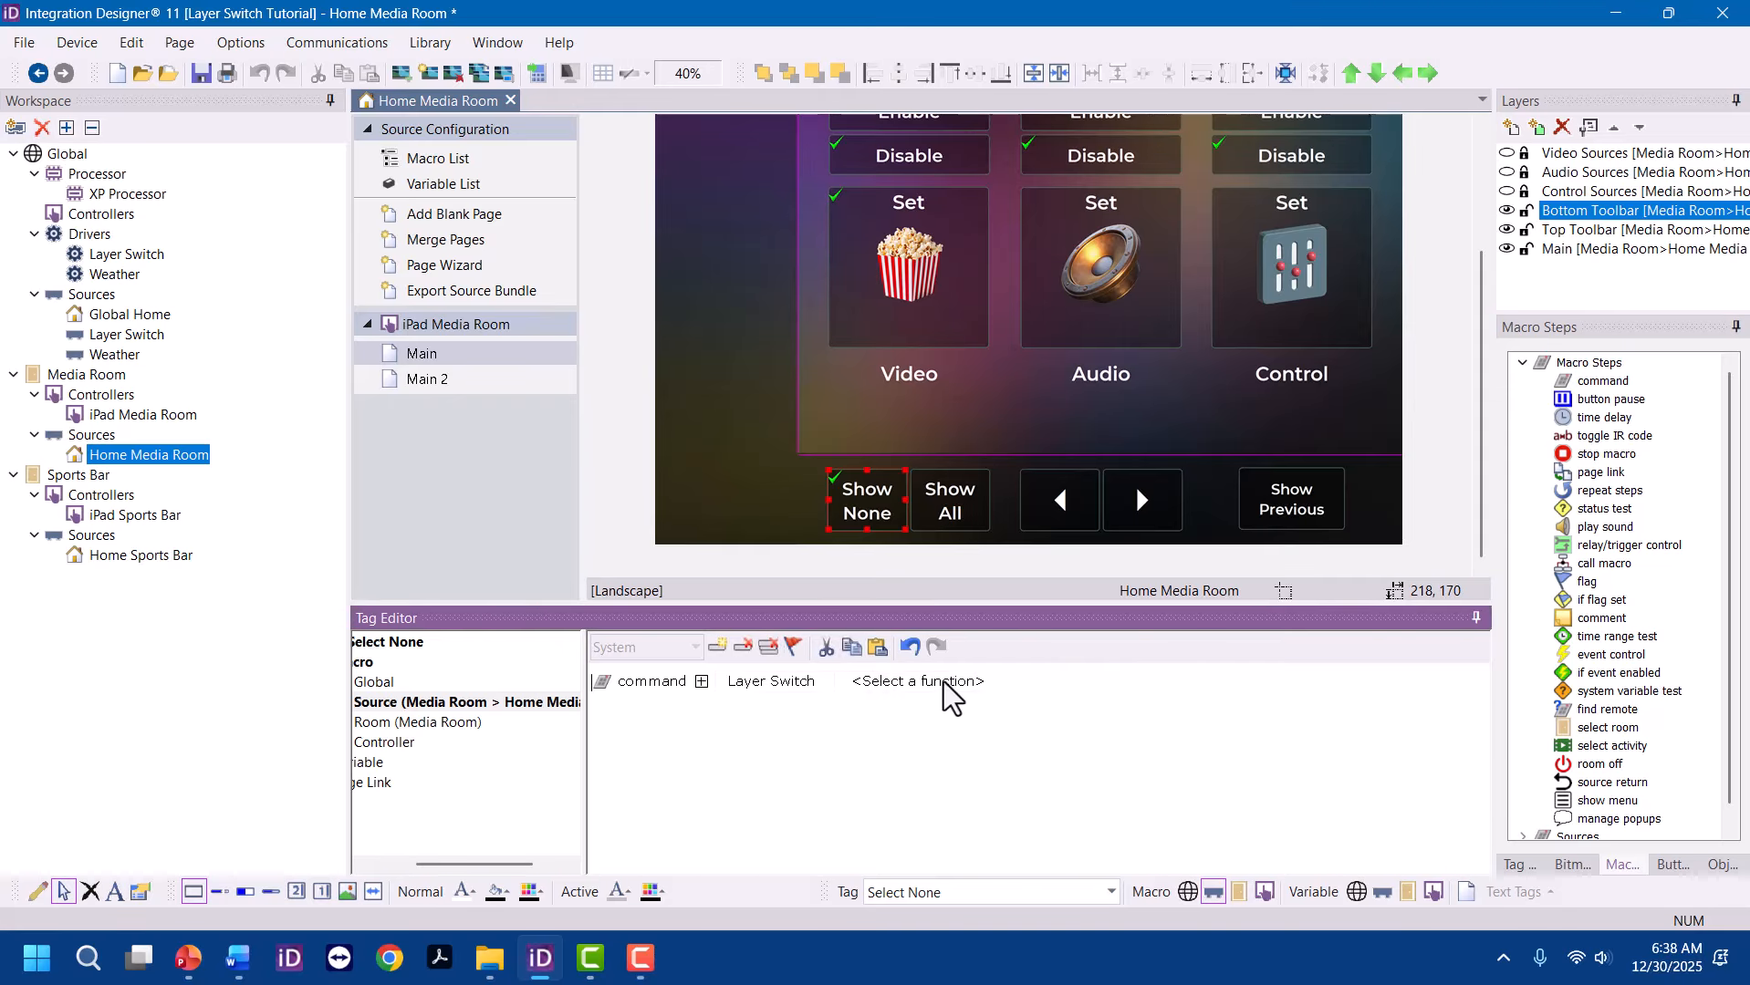
pyautogui.click(944, 682)
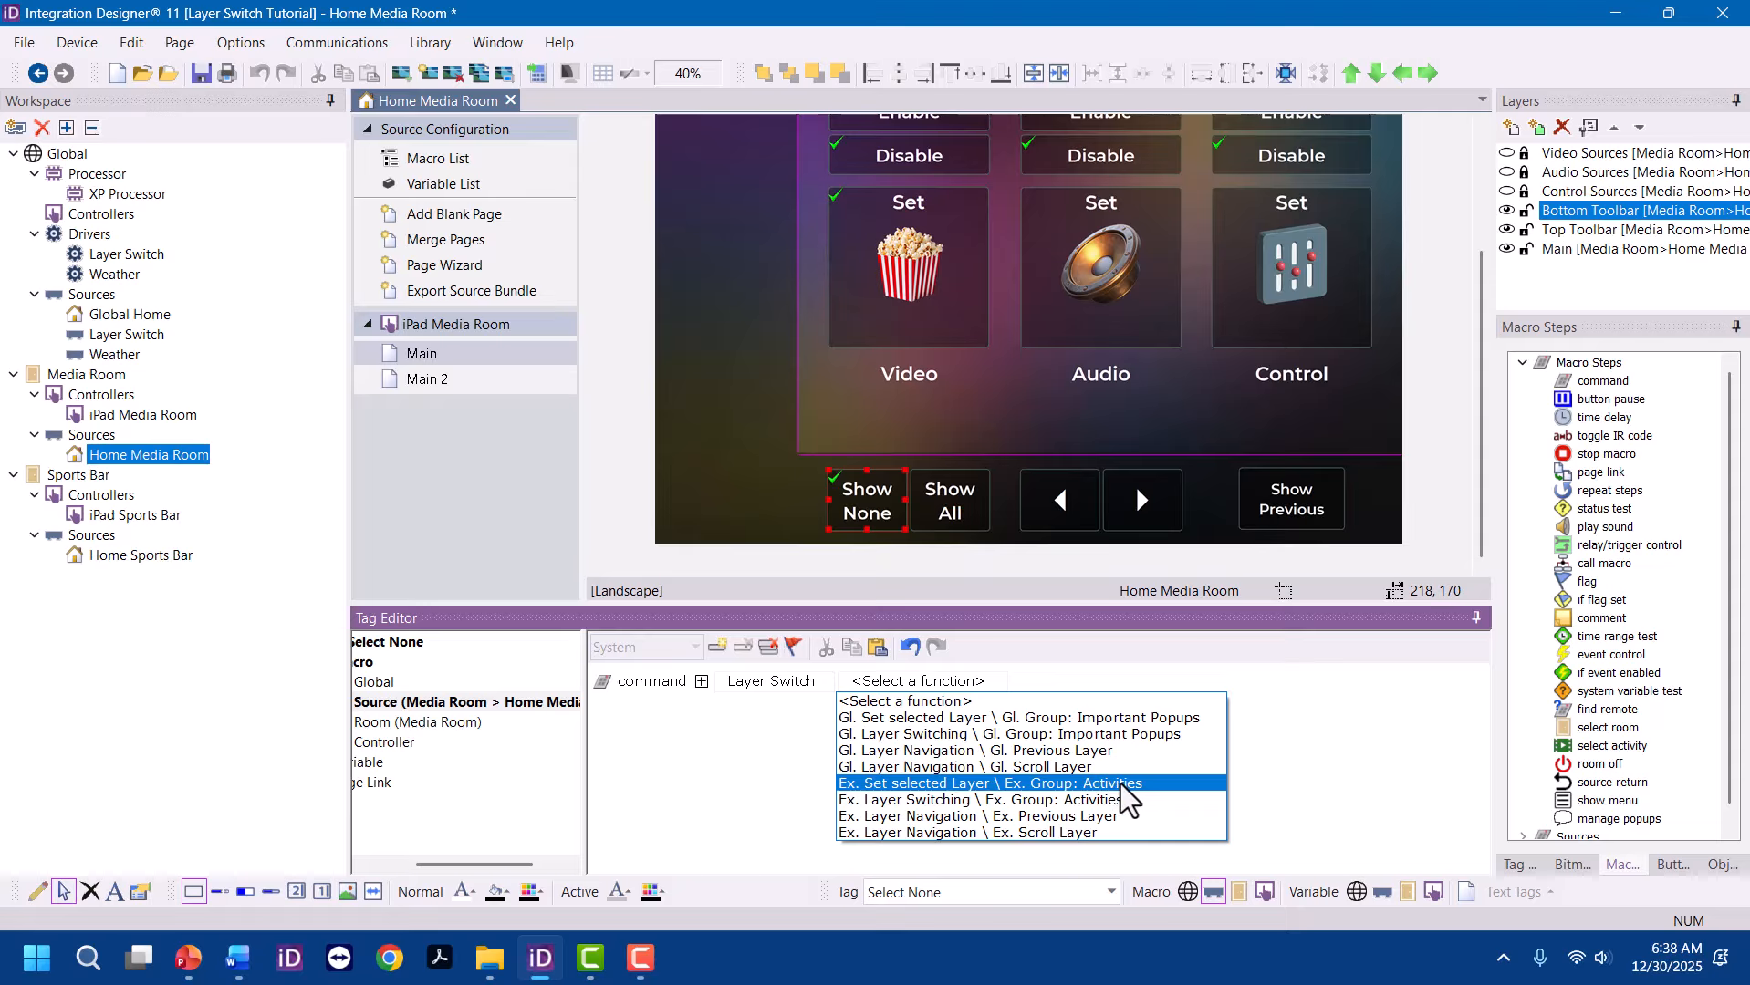
pyautogui.click(1122, 784)
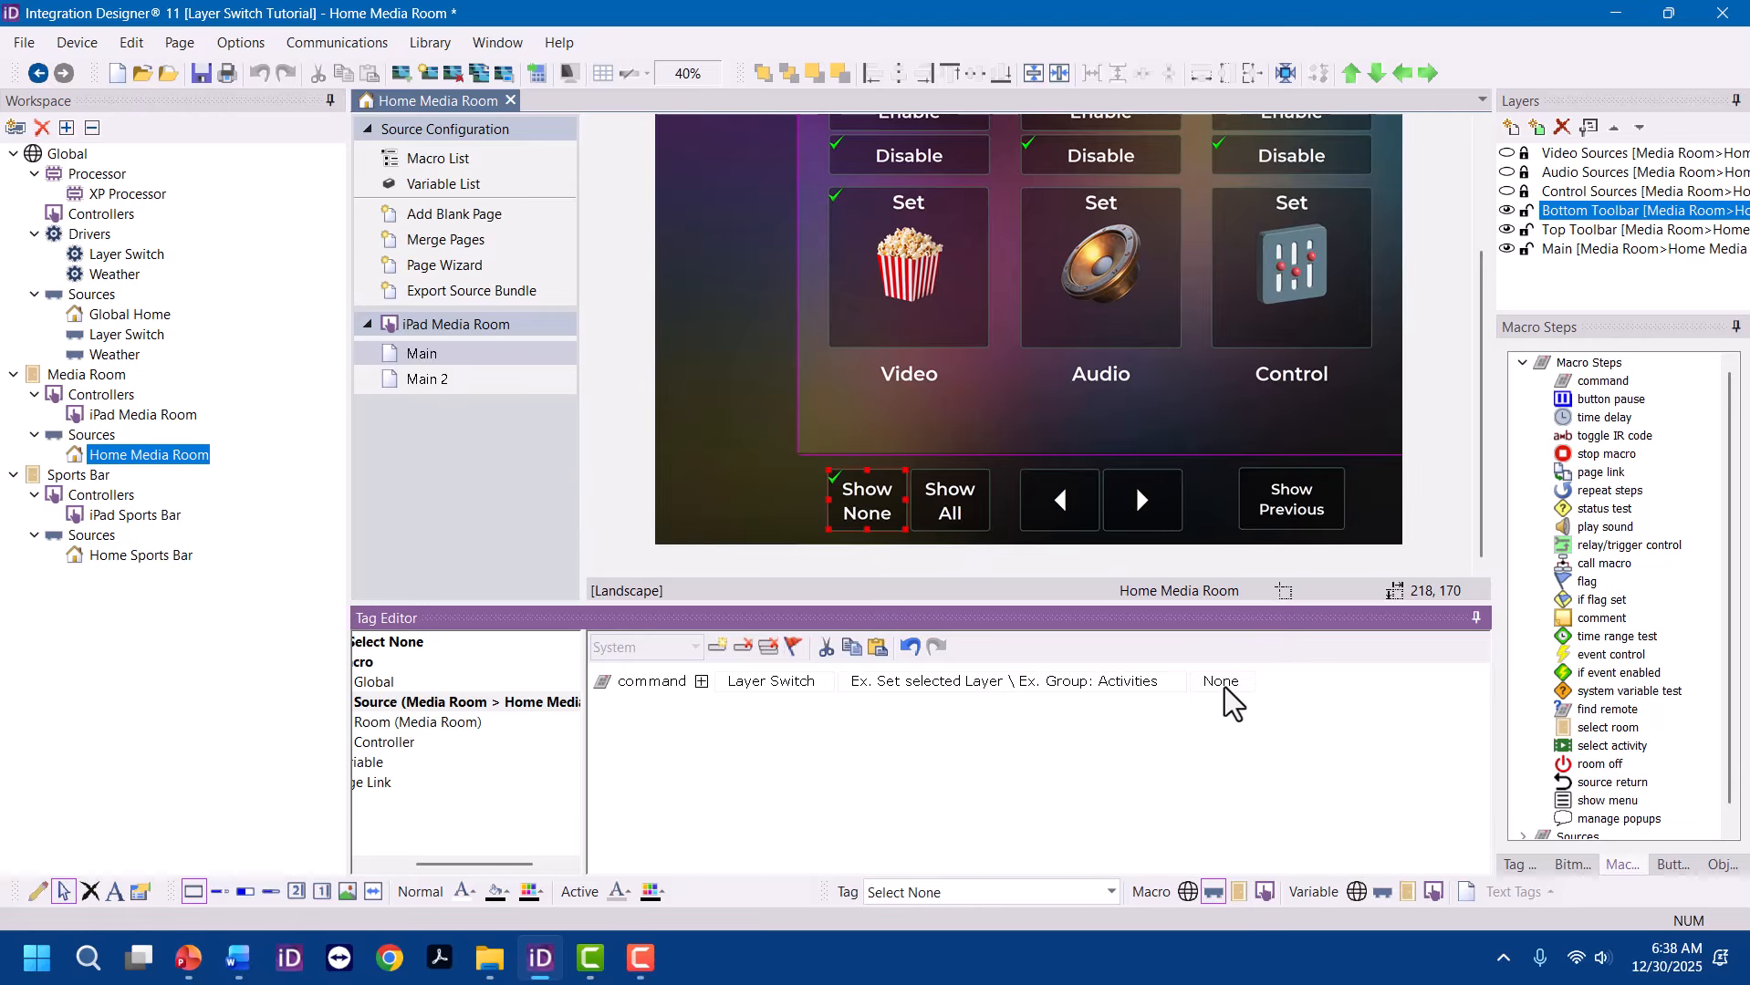
# Preview the Show None behaviour by showing the Control, Audio and Video Sources layers together, then hiding all three
pyautogui.click(1507, 190)
pyautogui.click(1506, 172)
pyautogui.click(1507, 153)
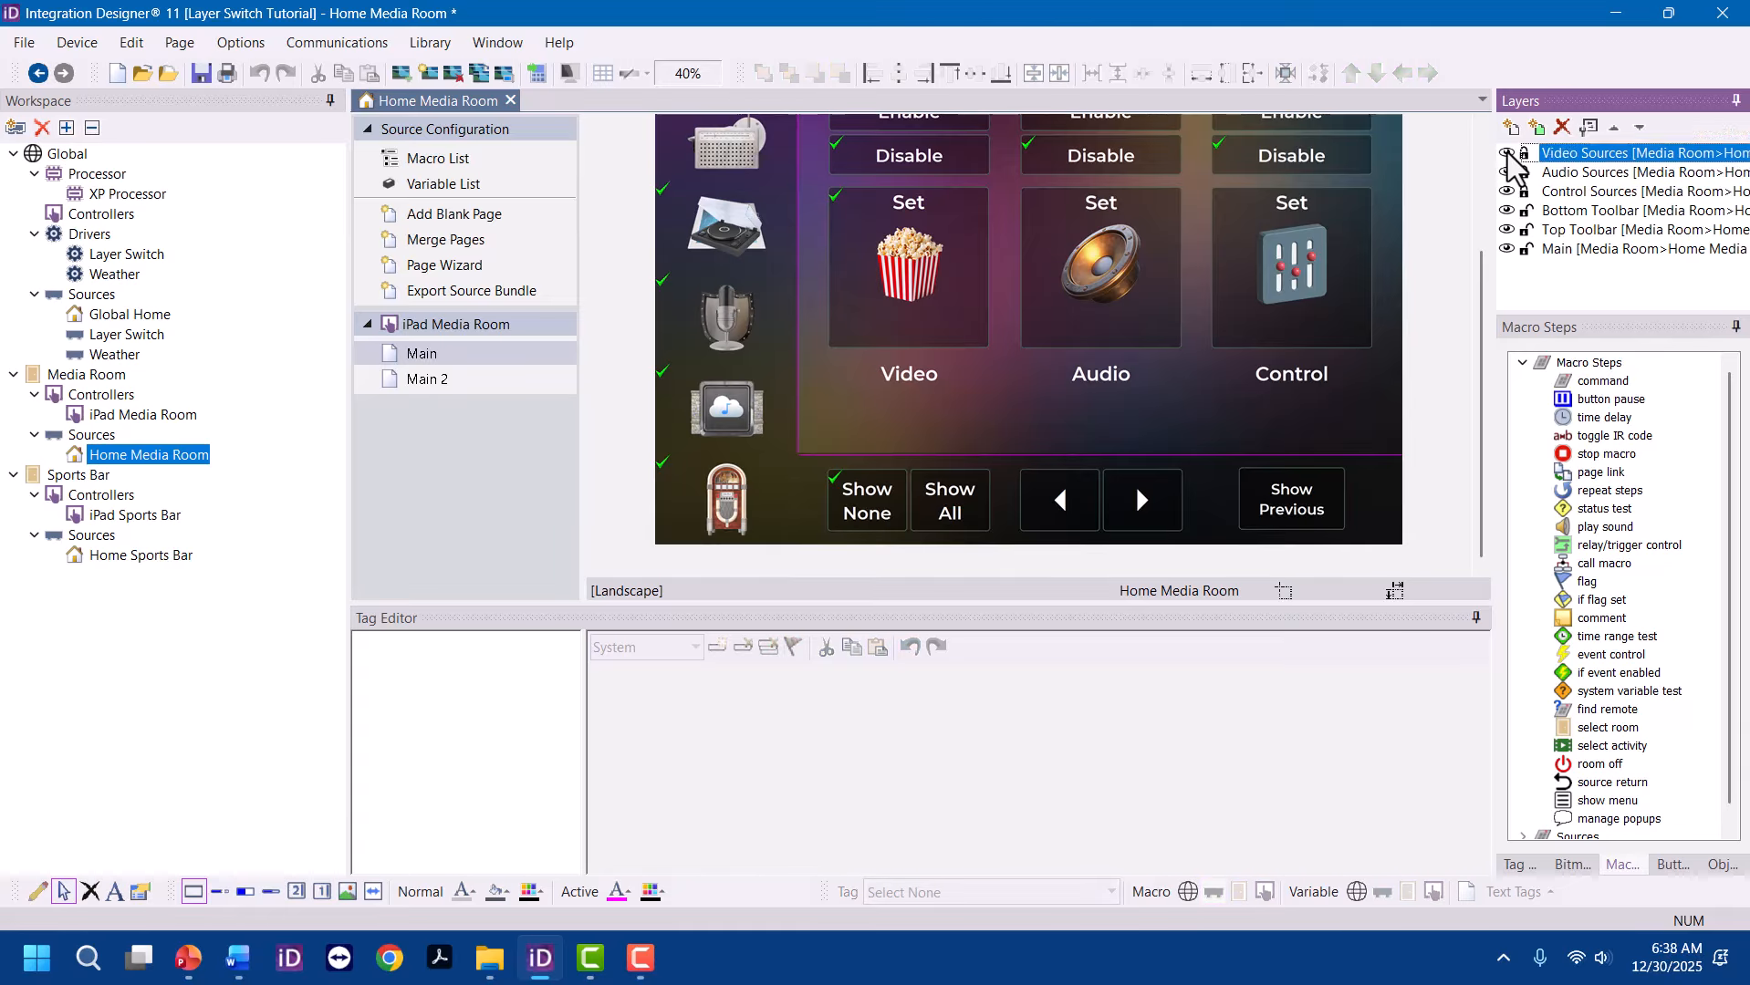
pyautogui.click(1507, 171)
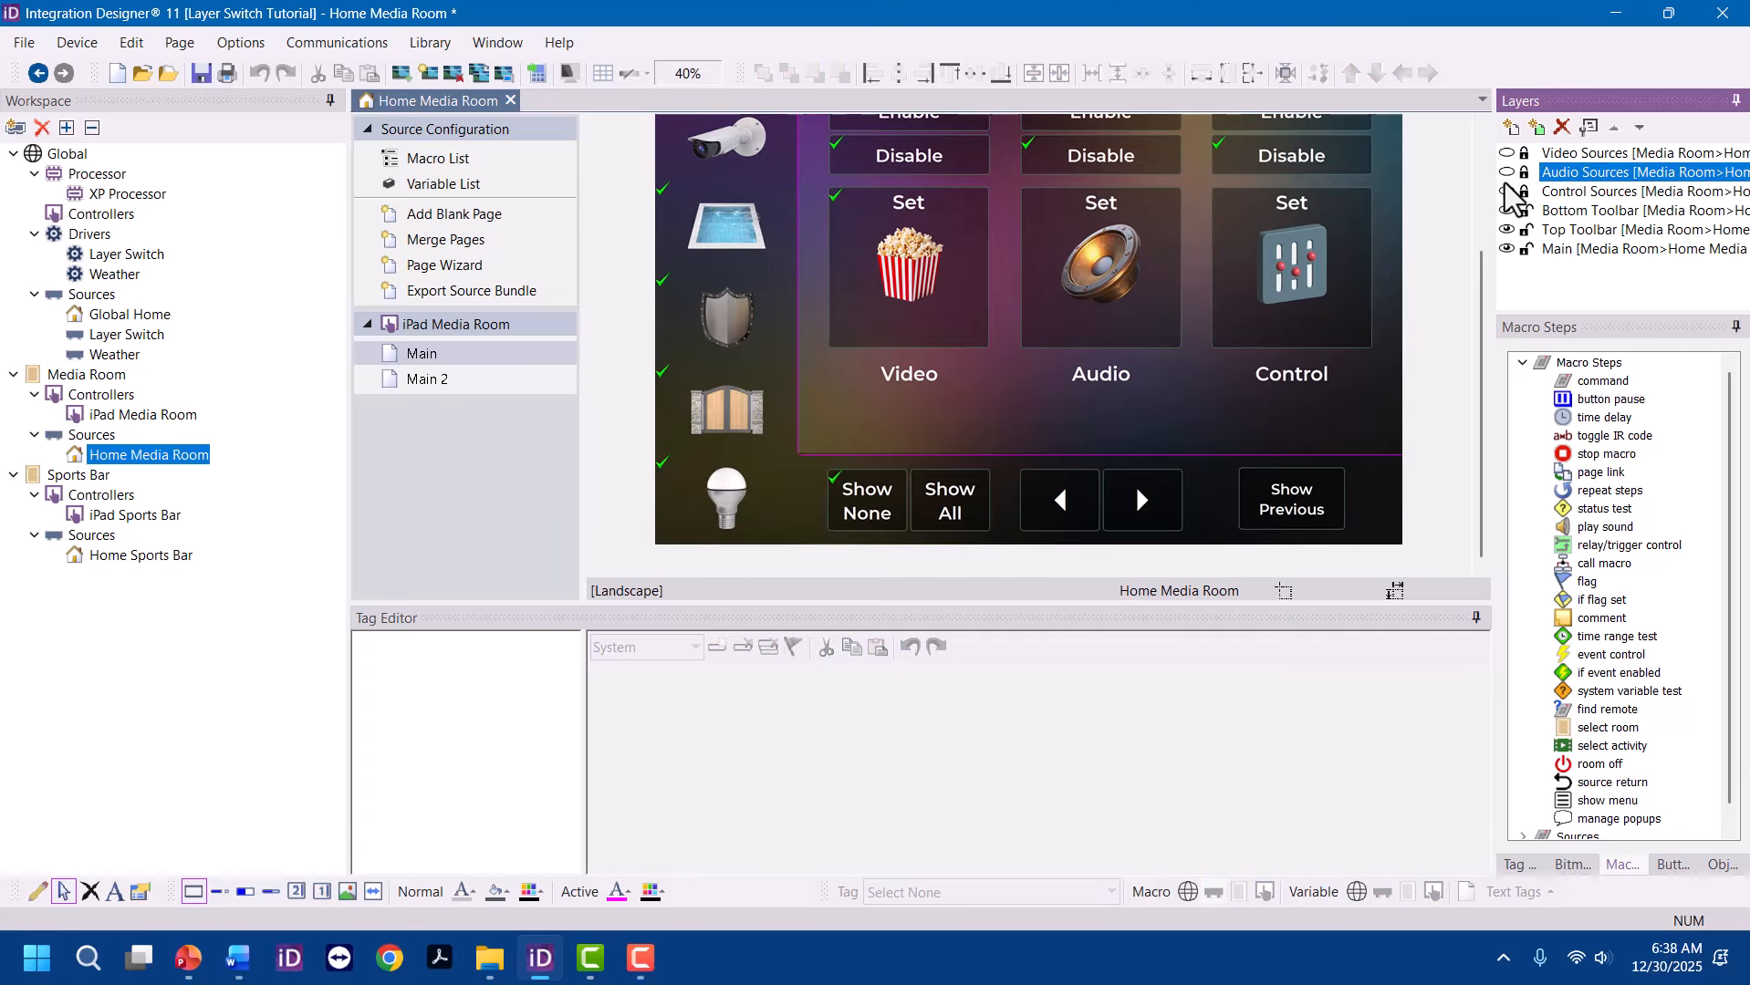
pyautogui.click(1507, 191)
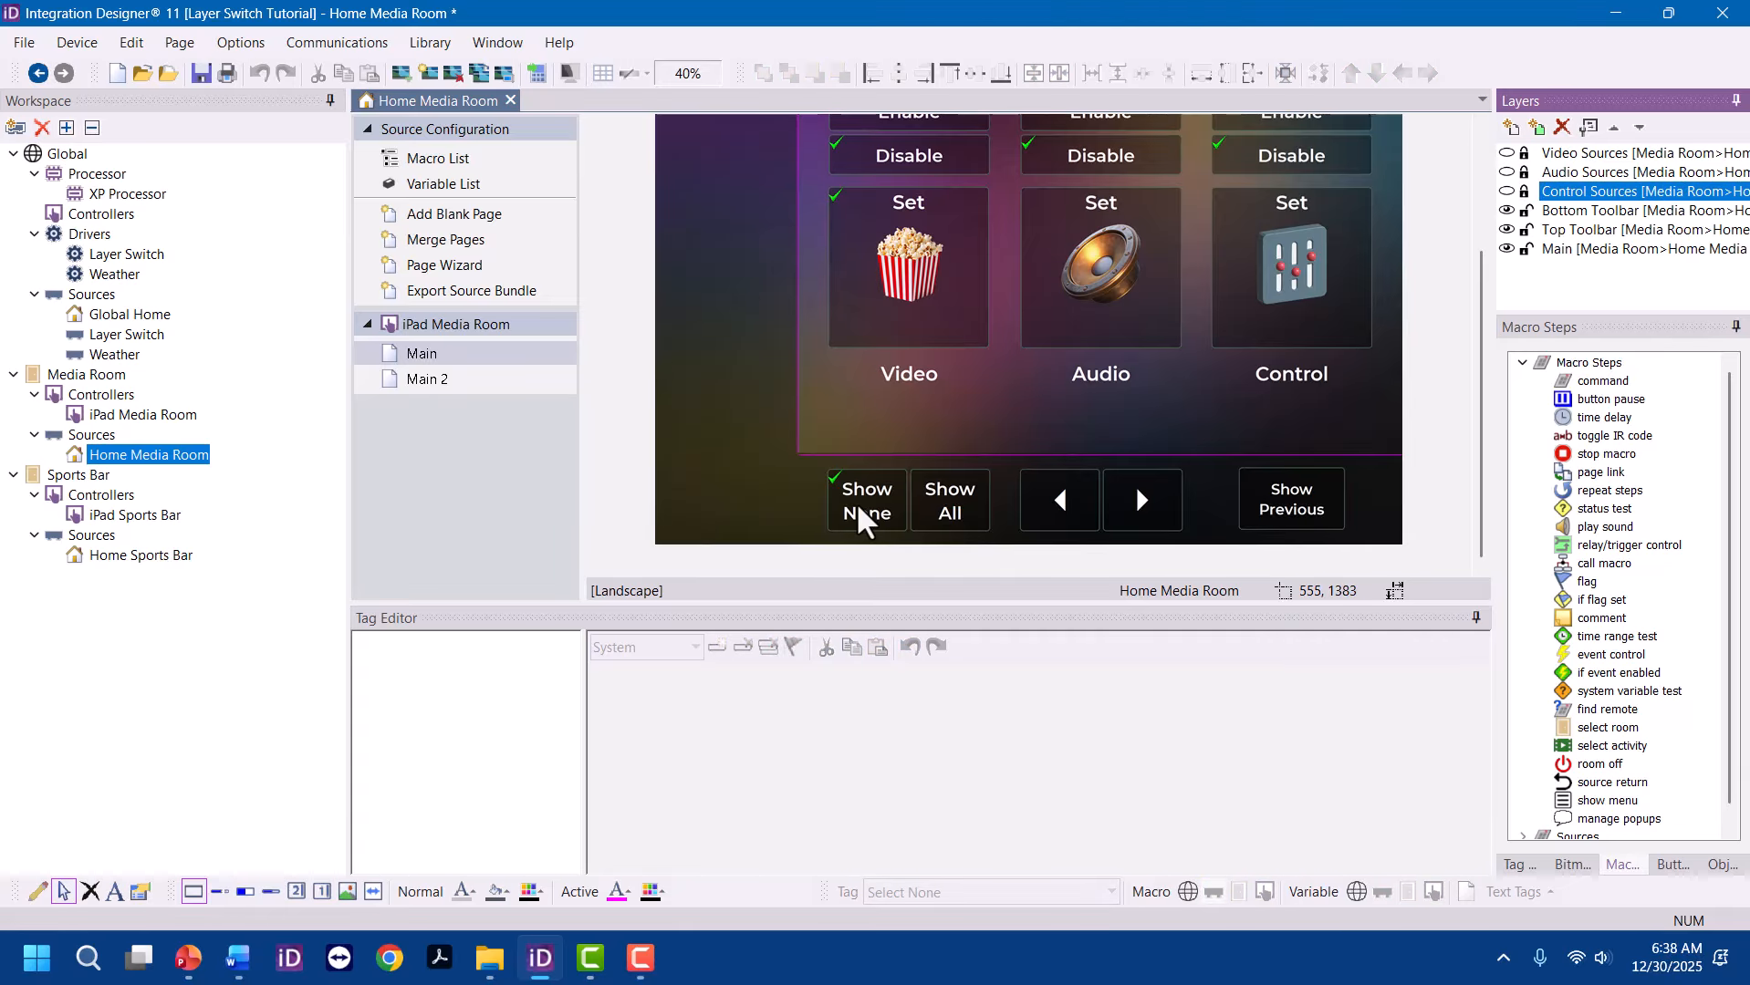
# Copy the Show None button's Layer Switch command into the Show All button's macro and set its layer to All
pyautogui.click(973, 520)
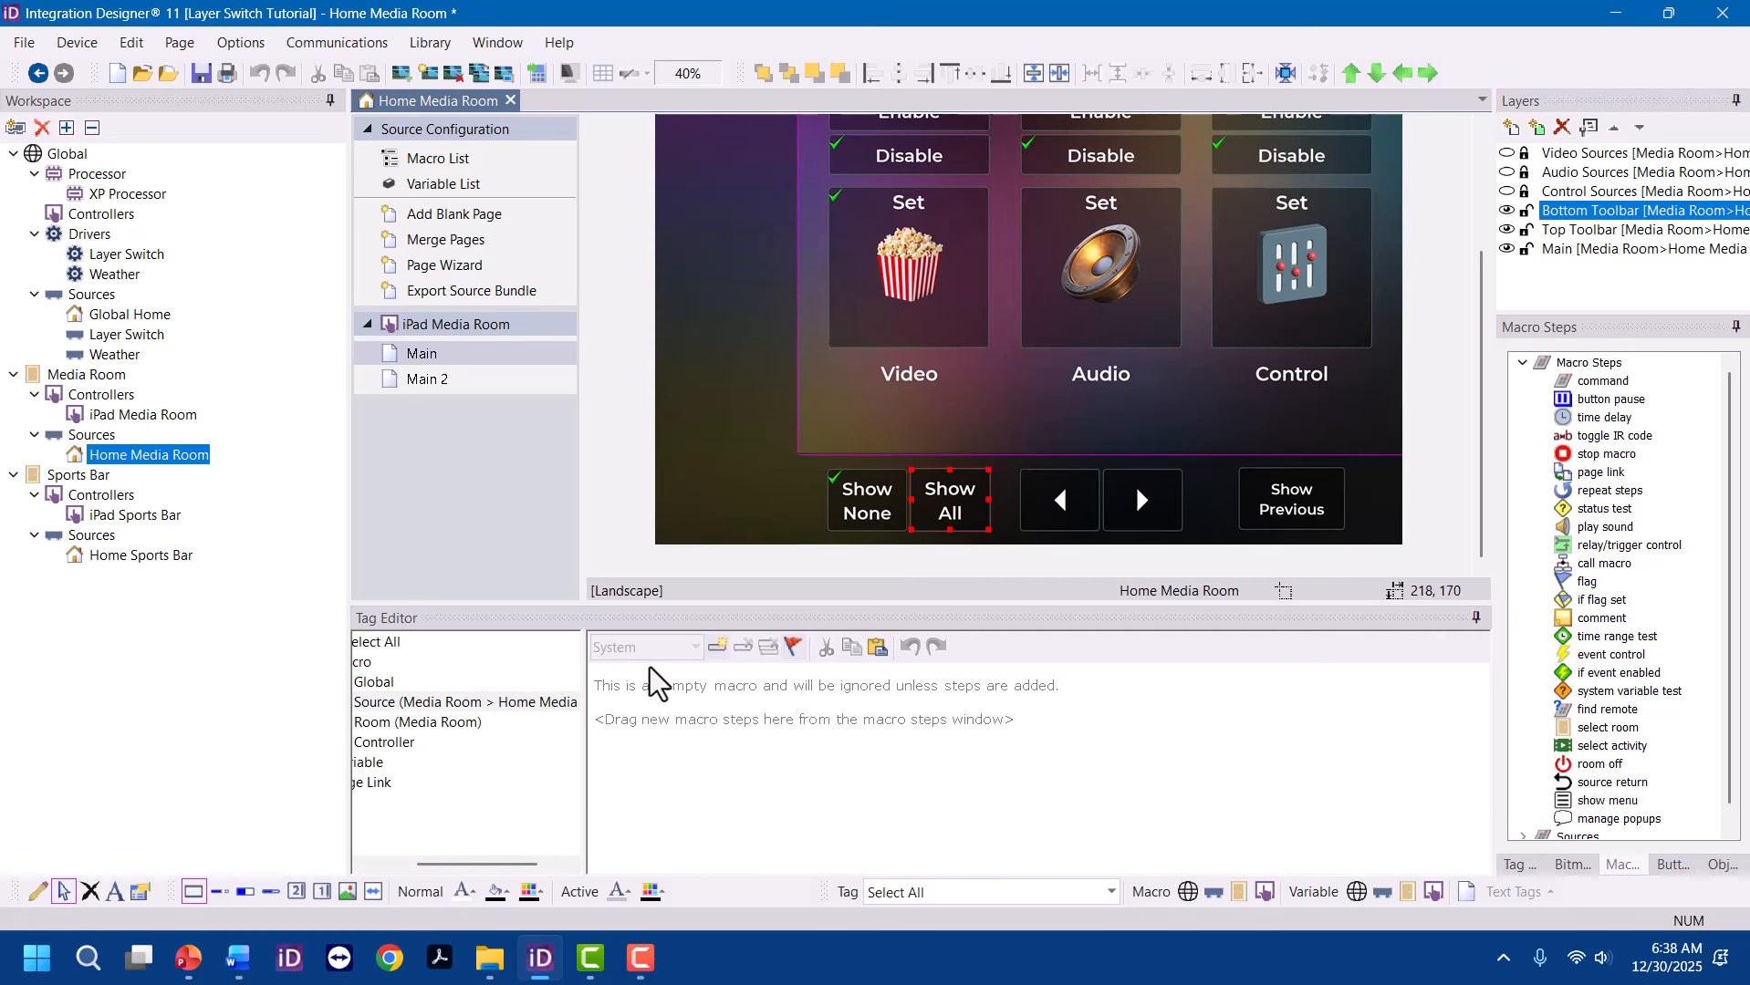
pyautogui.click(897, 496)
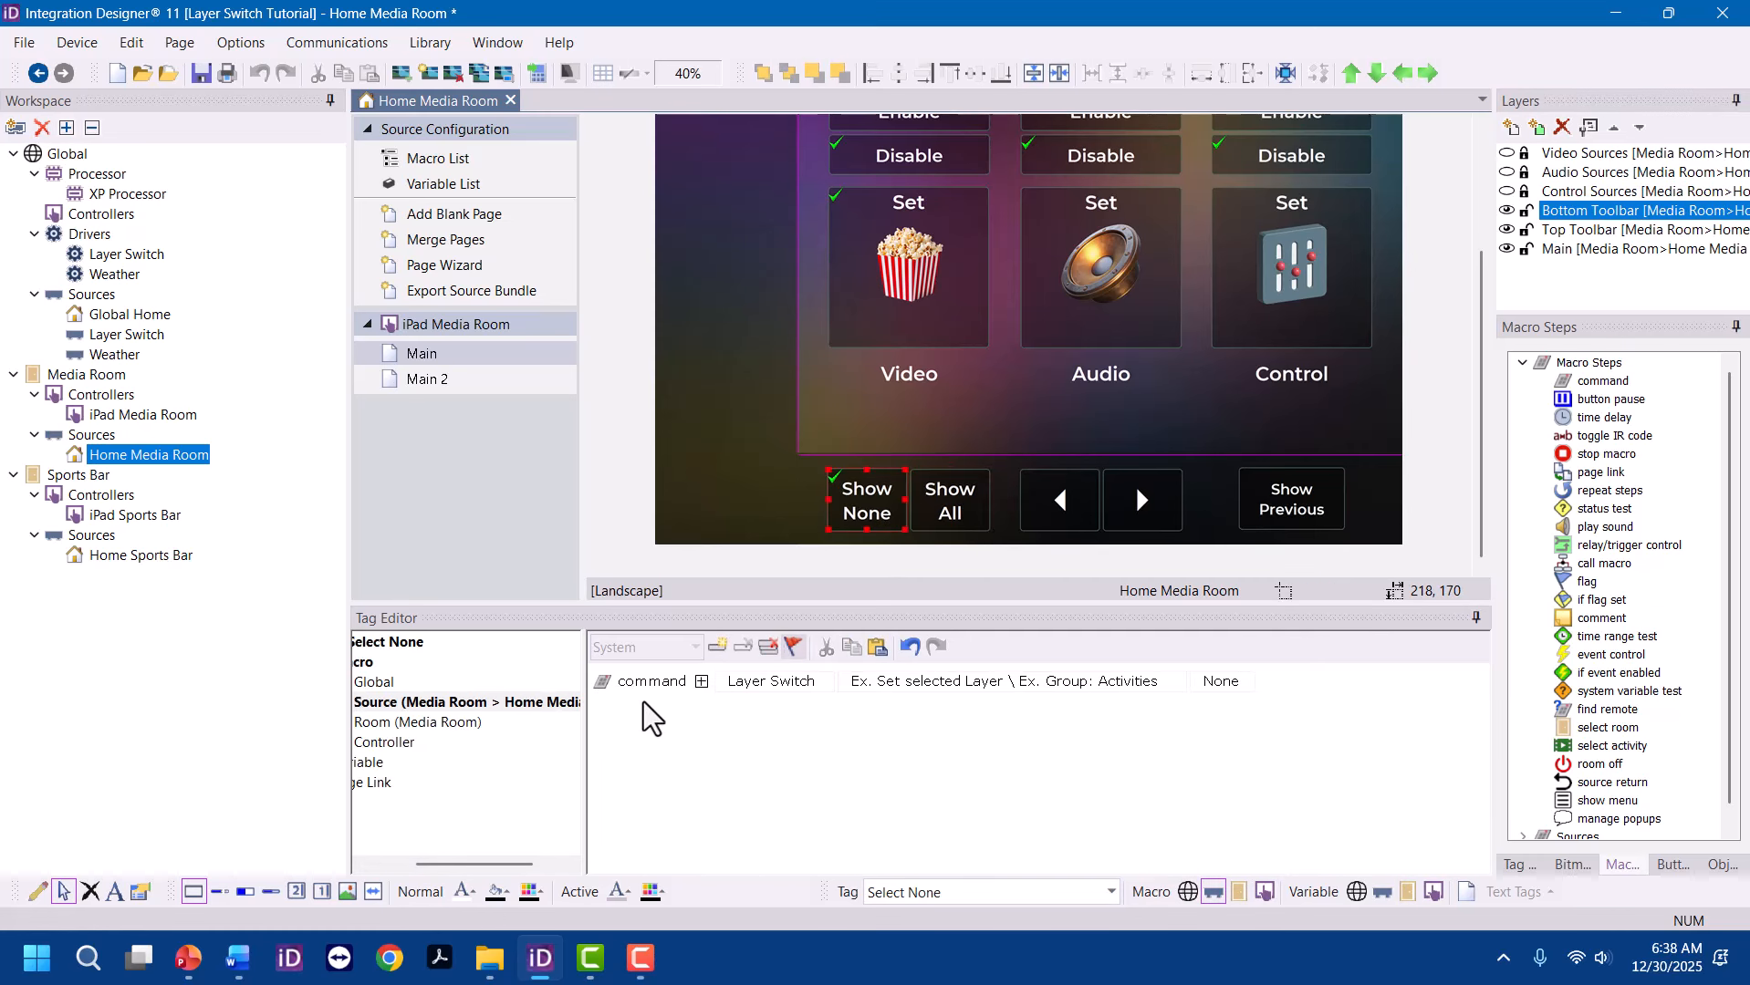
pyautogui.click(613, 702)
pyautogui.click(957, 508)
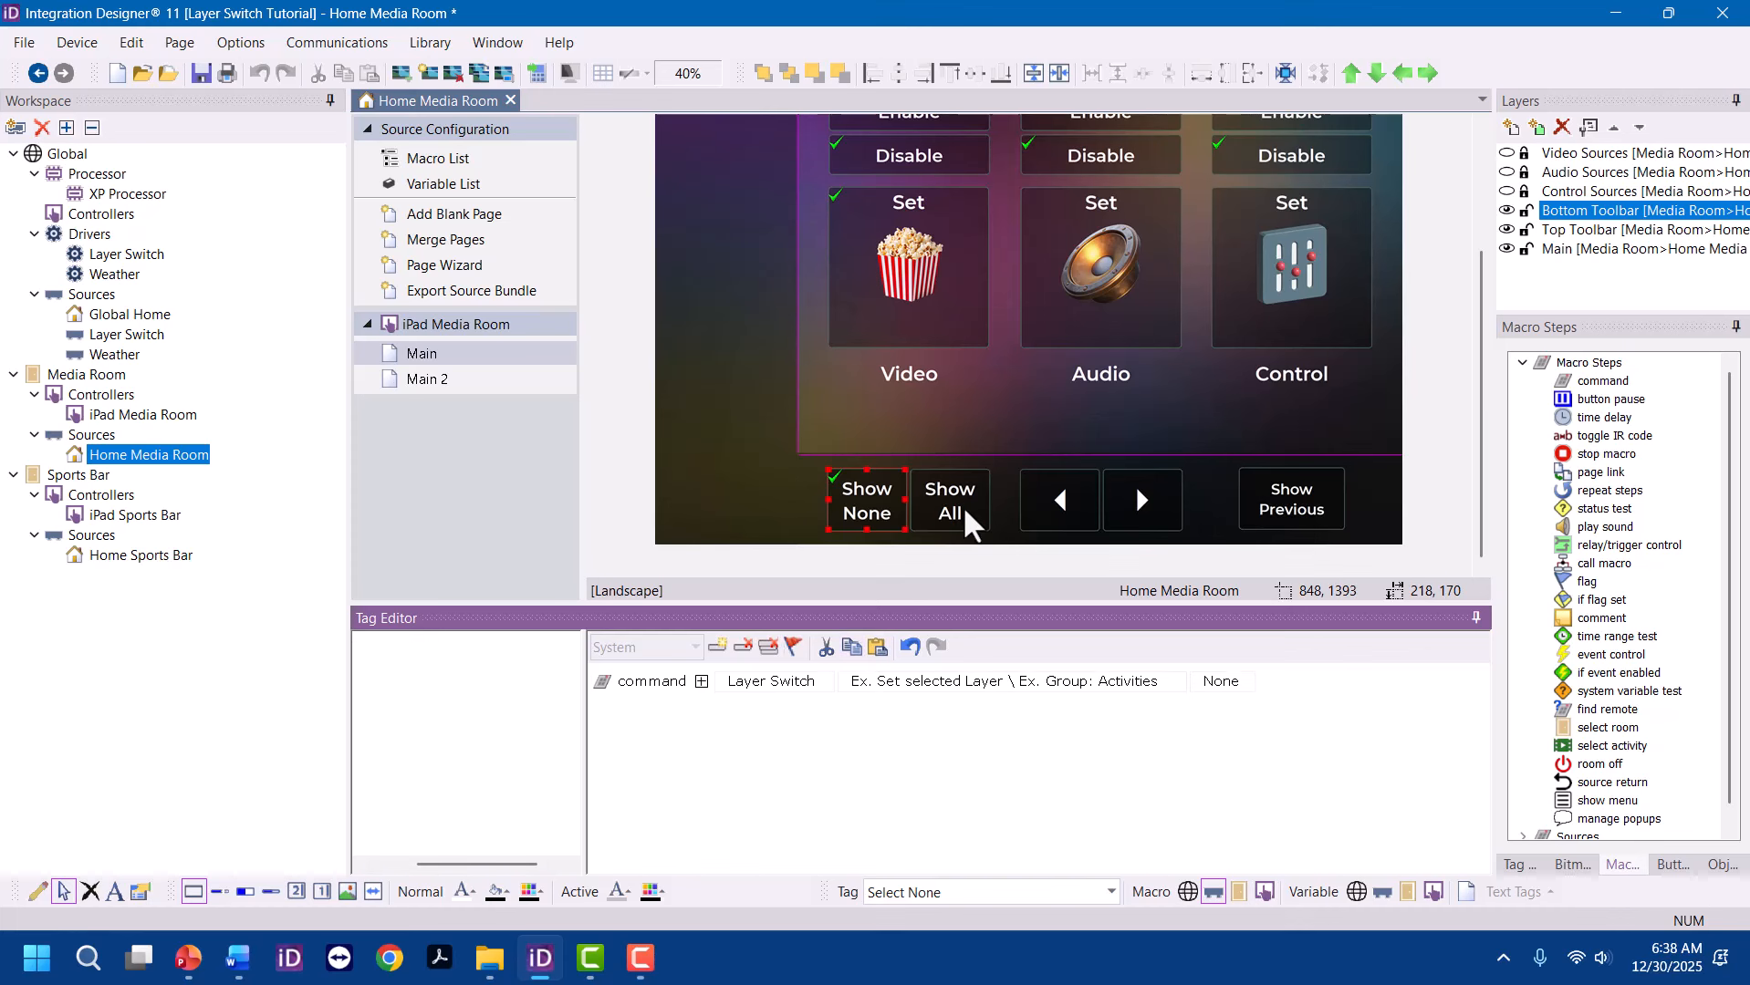
pyautogui.click(1227, 692)
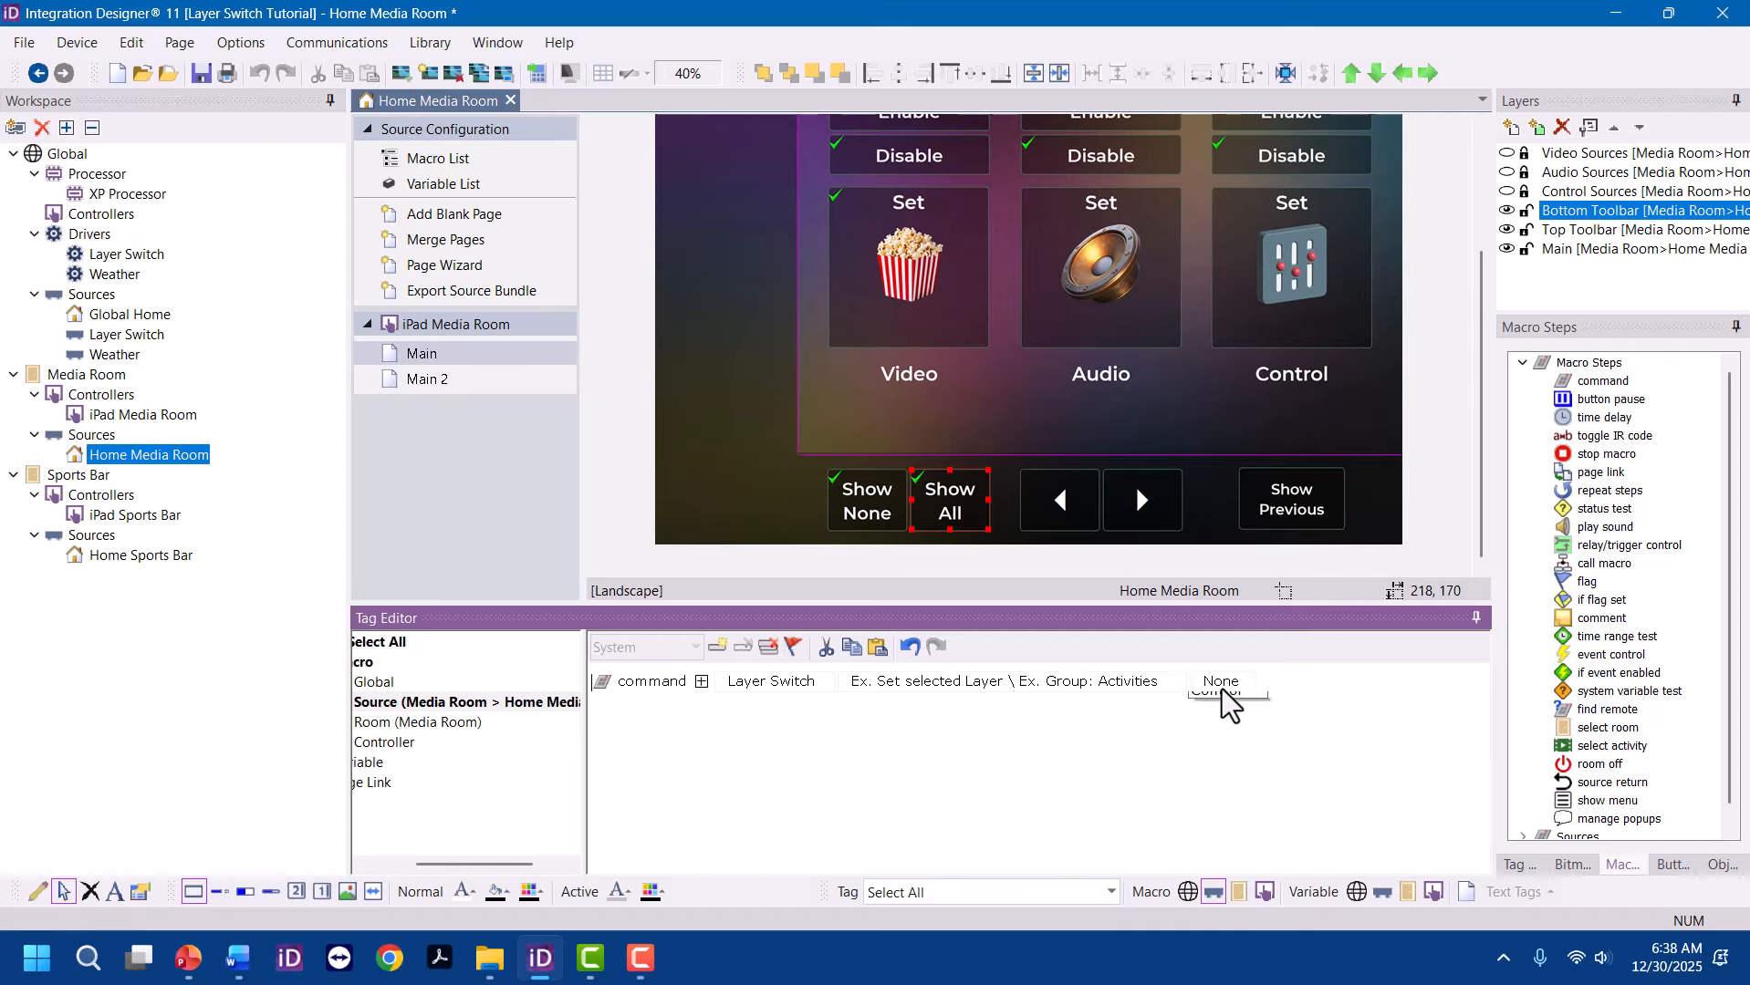
pyautogui.click(1252, 737)
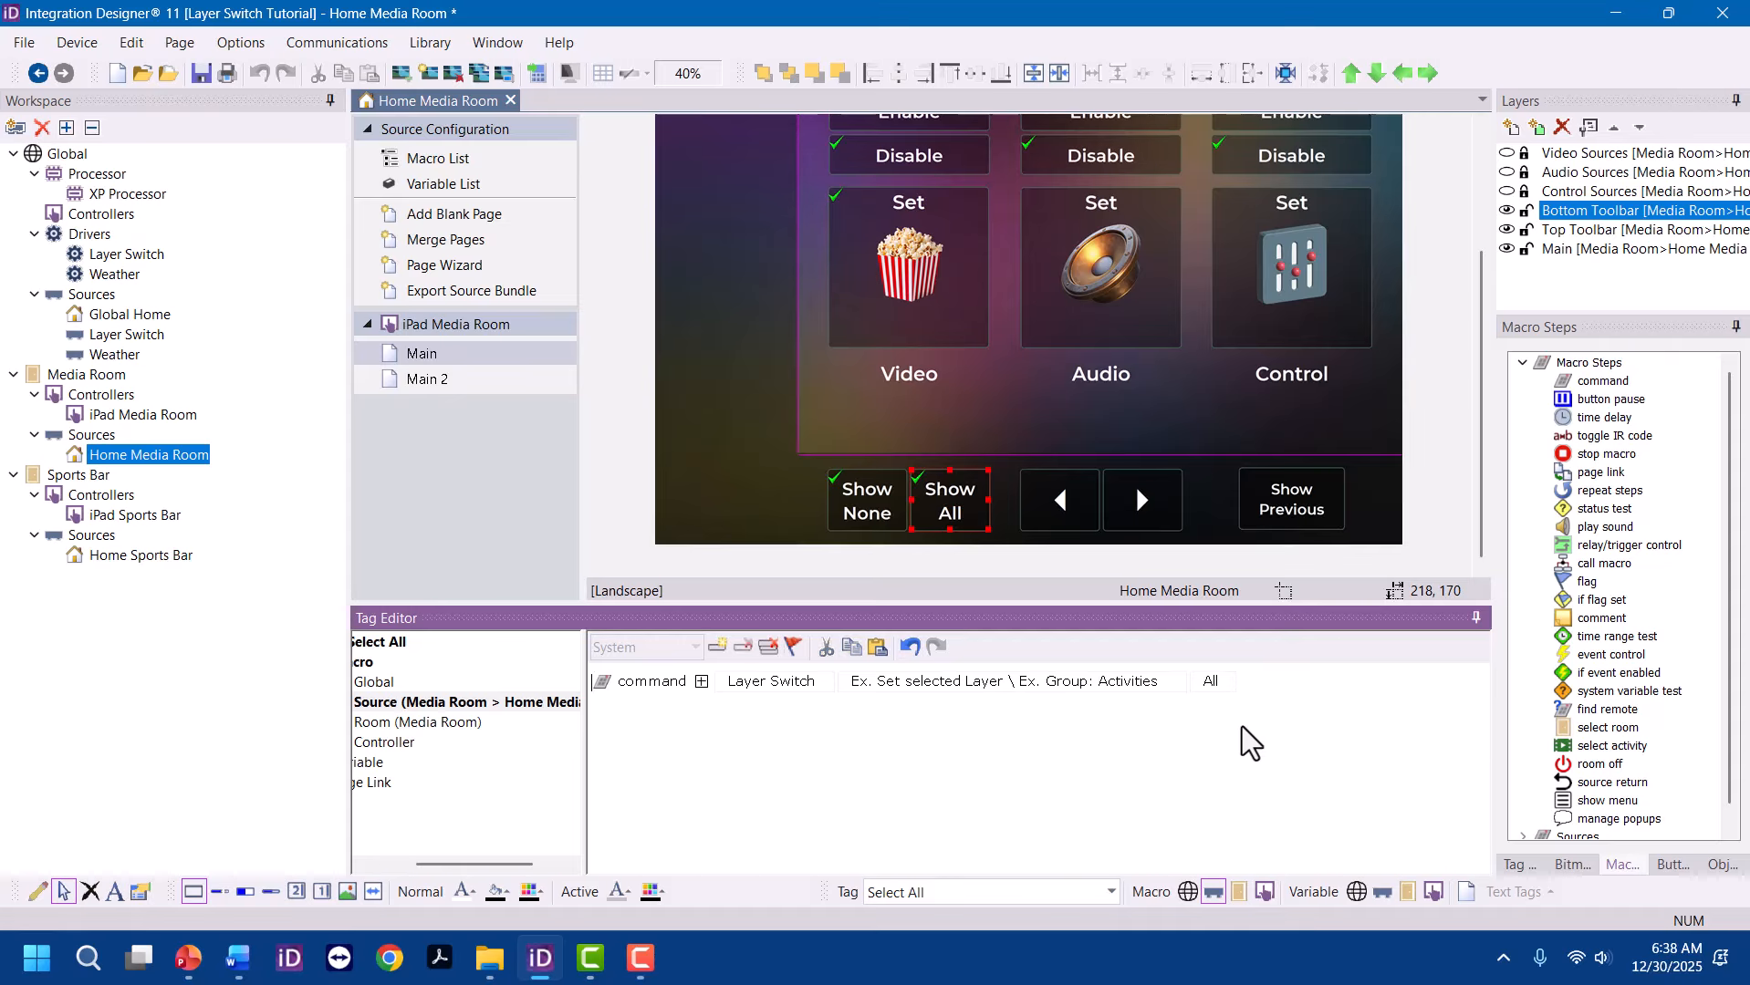
# Preview the Show All behaviour by showing the Video, Audio and Control Sources layers, then hide them again
pyautogui.click(1507, 154)
pyautogui.click(1508, 173)
pyautogui.click(1508, 192)
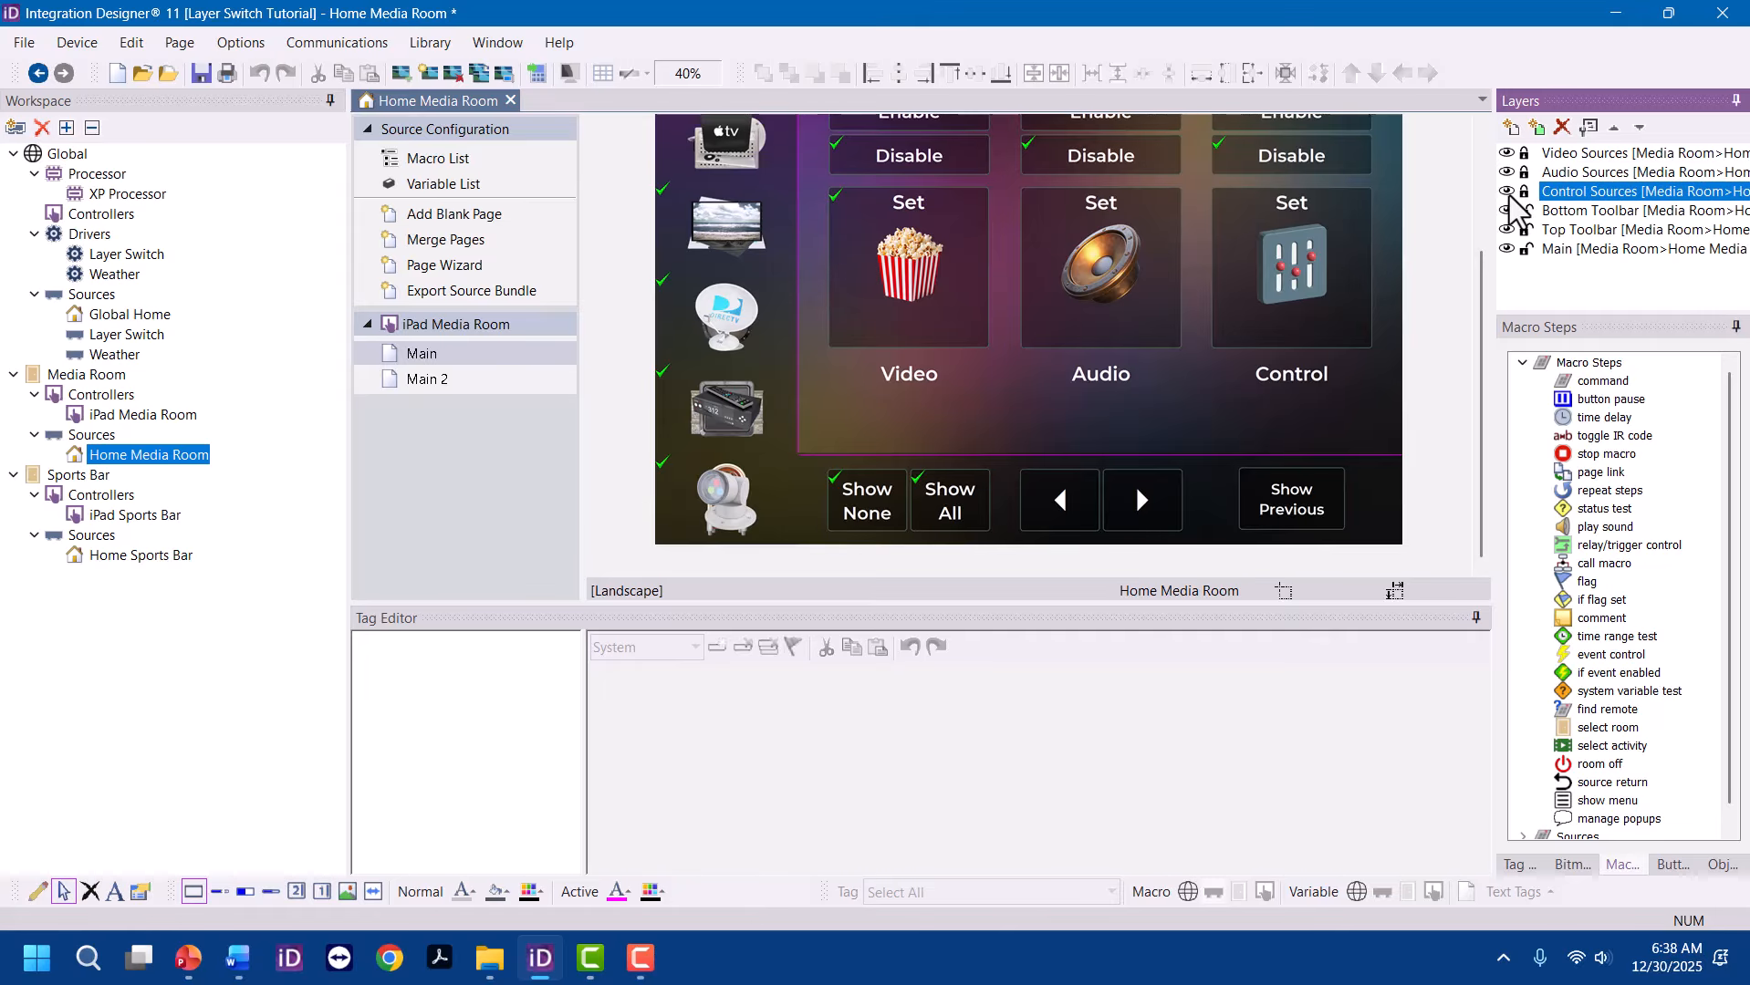
pyautogui.click(1507, 191)
pyautogui.click(1507, 172)
pyautogui.click(1506, 153)
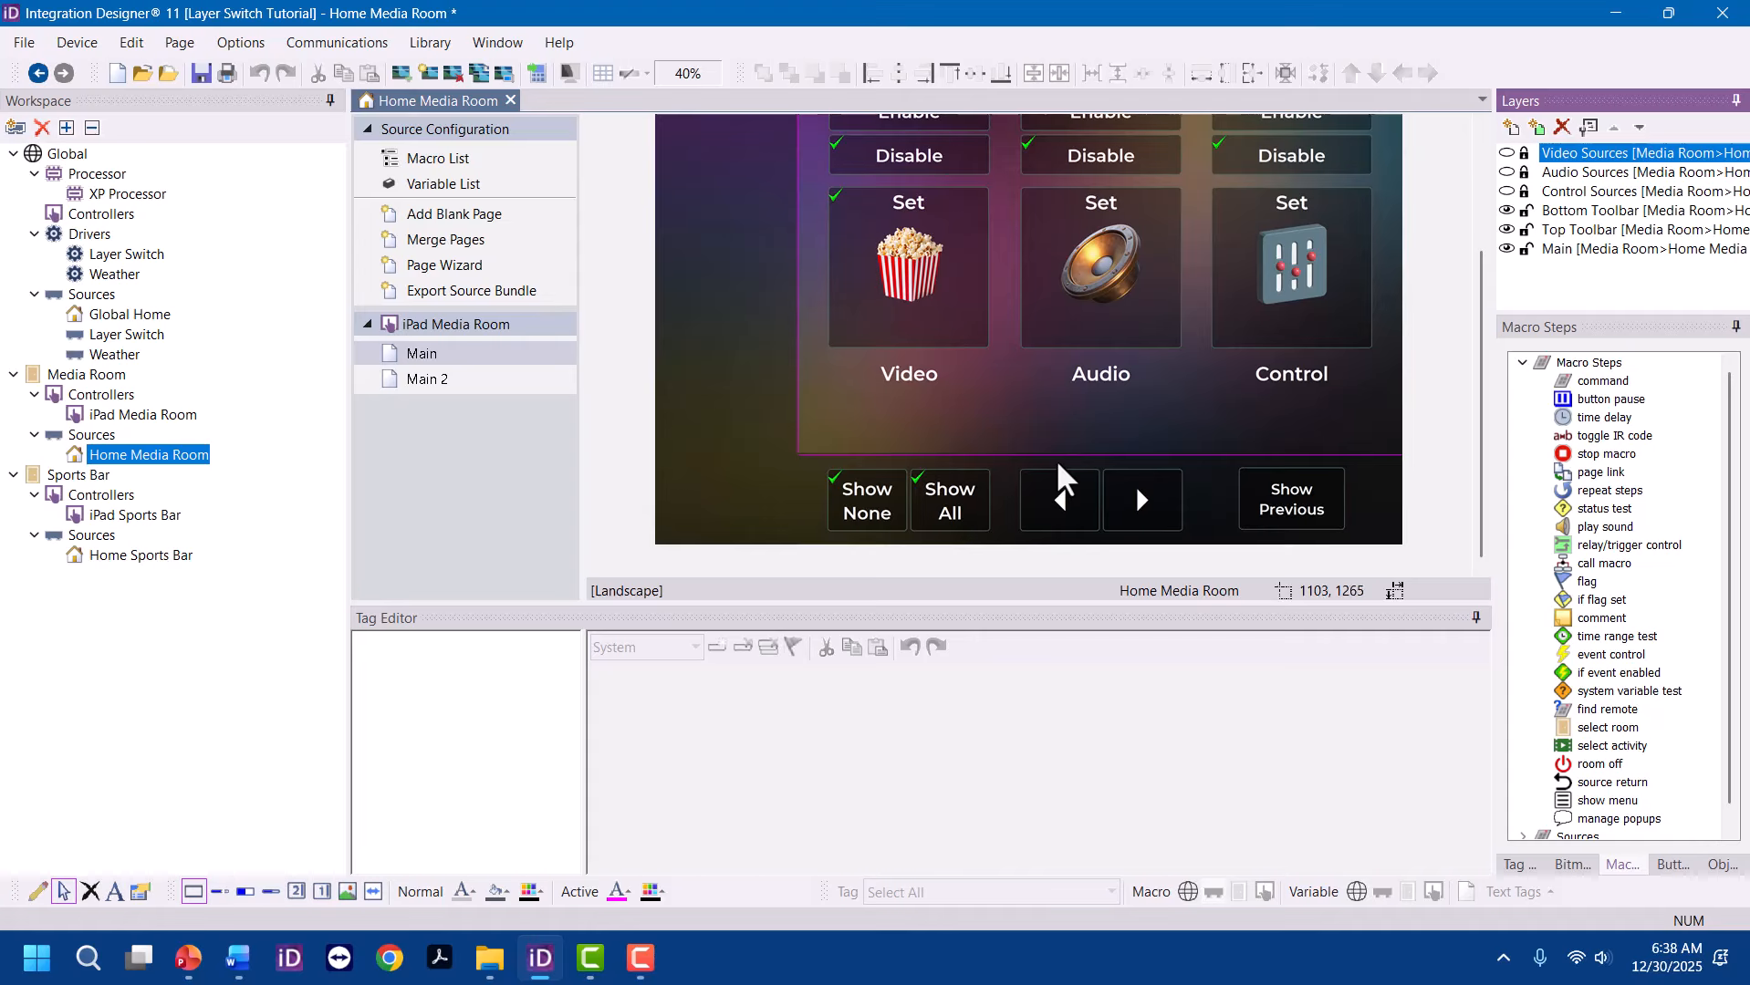
# Add a command for the Layer Switch device to the left-arrow button's source-level macro
pyautogui.click(1075, 514)
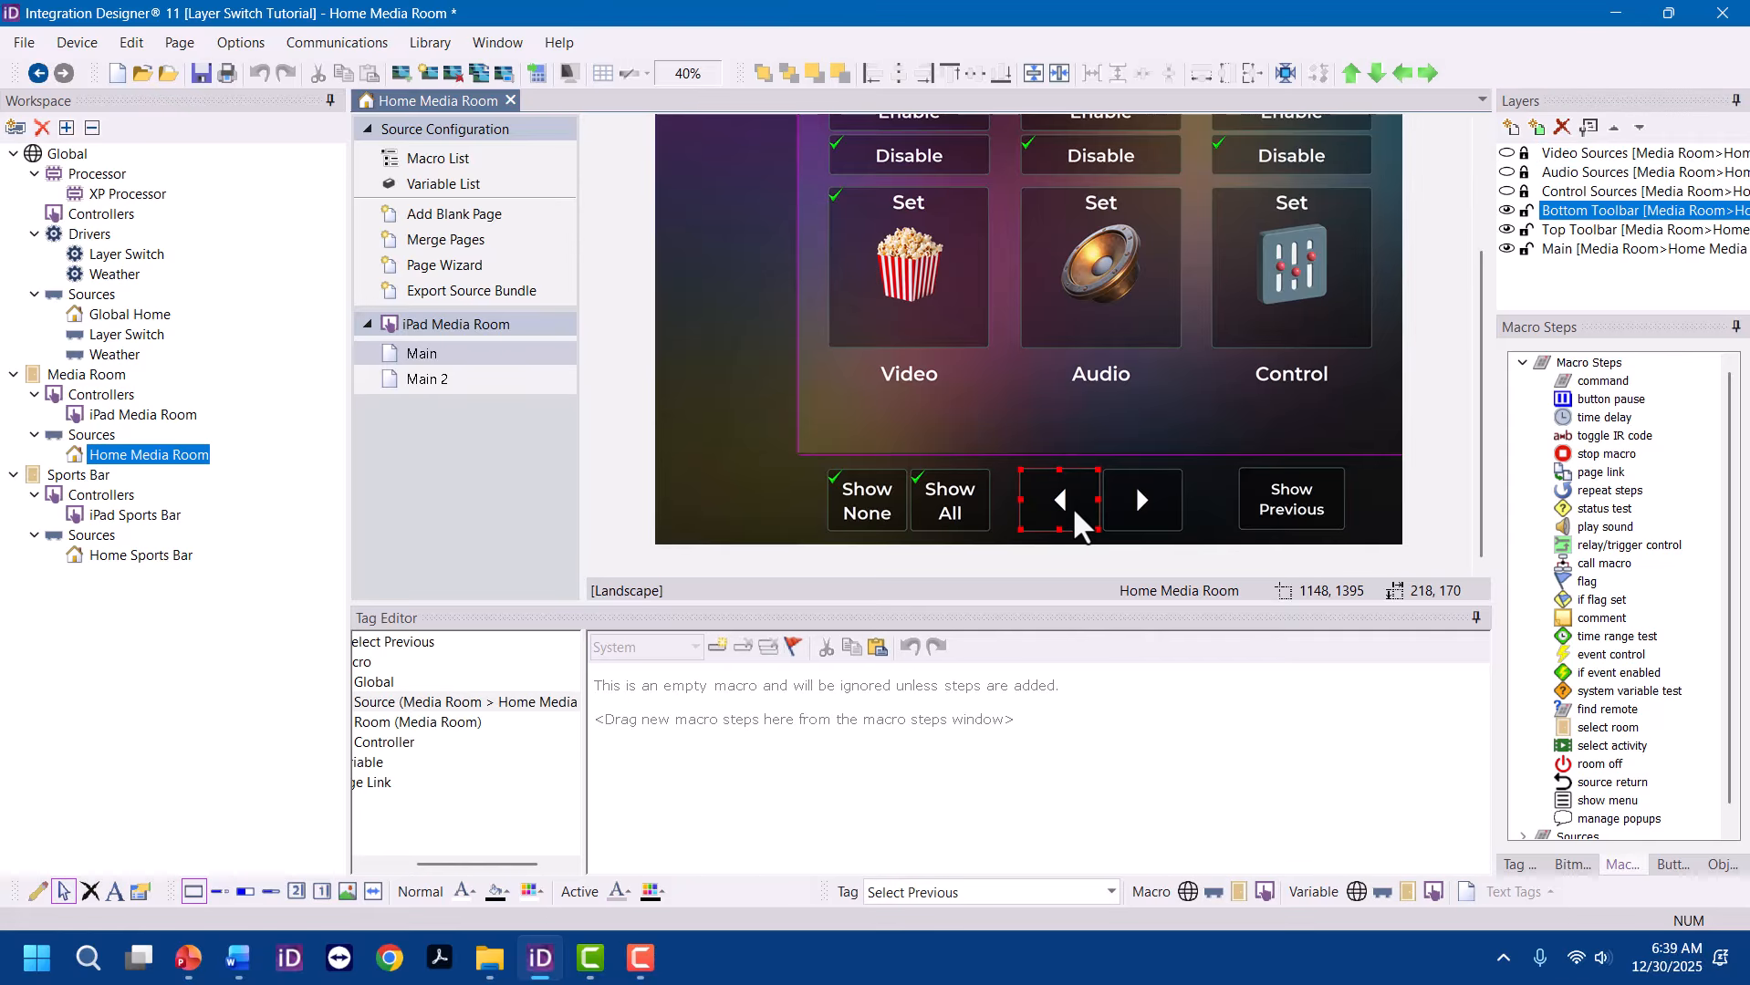
pyautogui.click(480, 708)
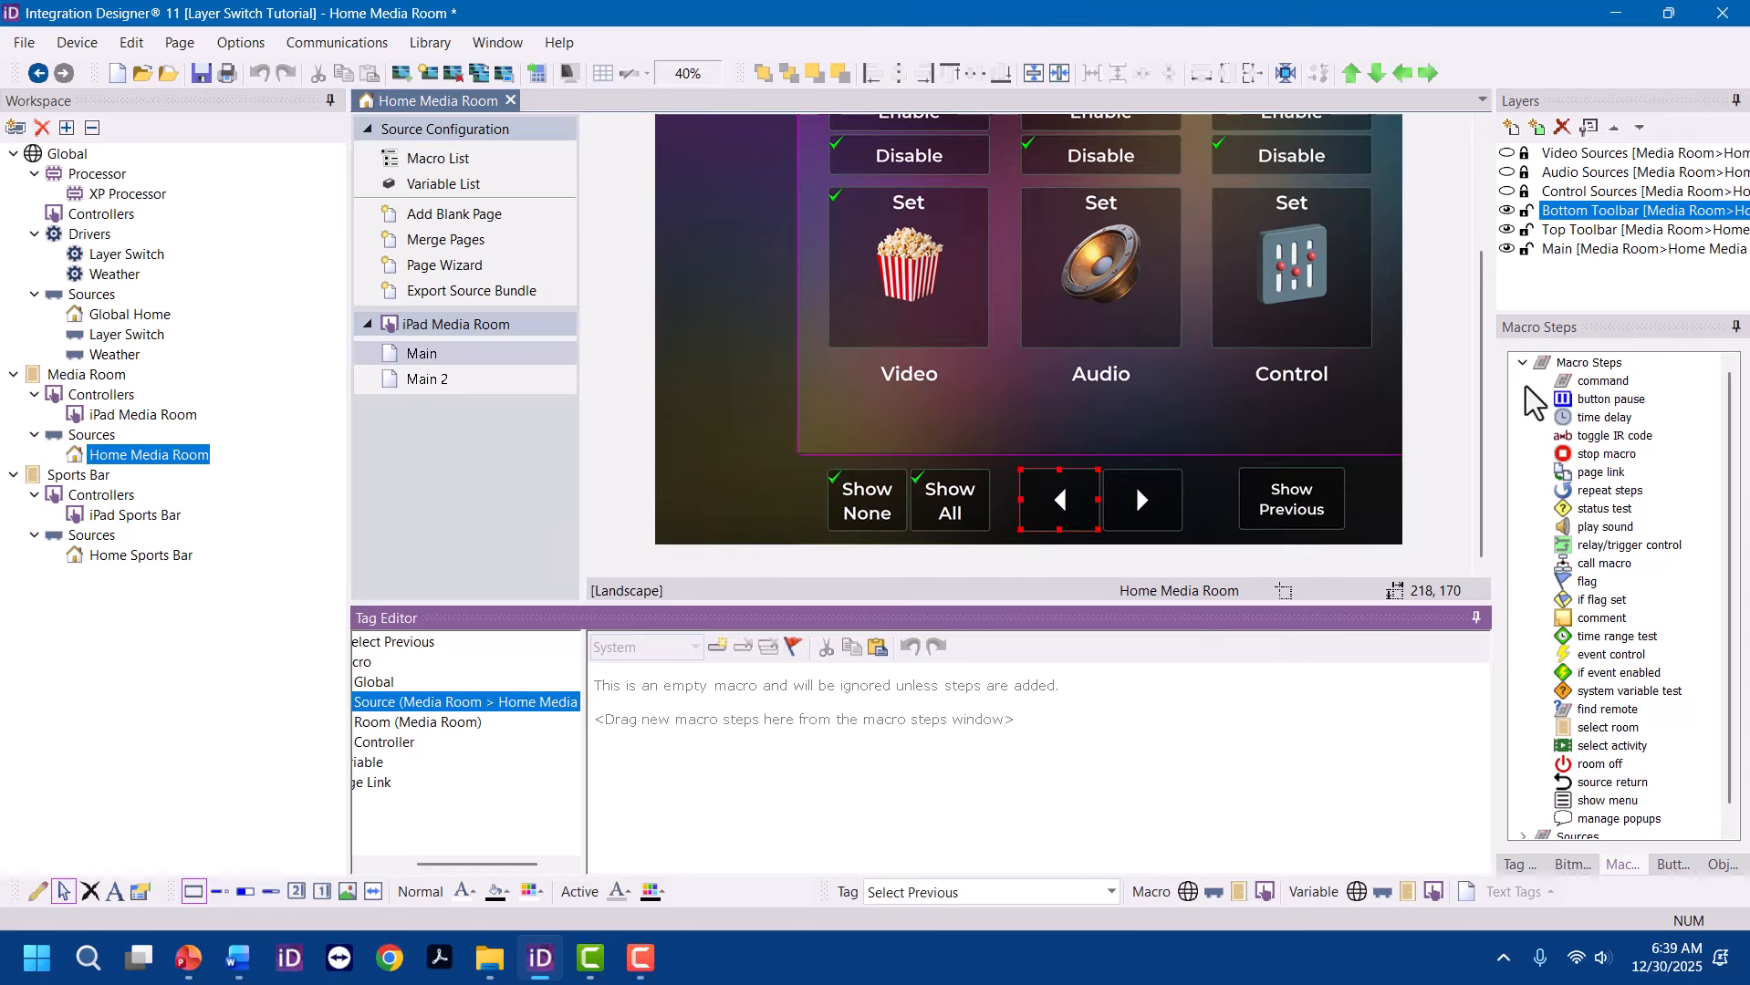
pyautogui.doubleClick(1608, 383)
pyautogui.click(790, 683)
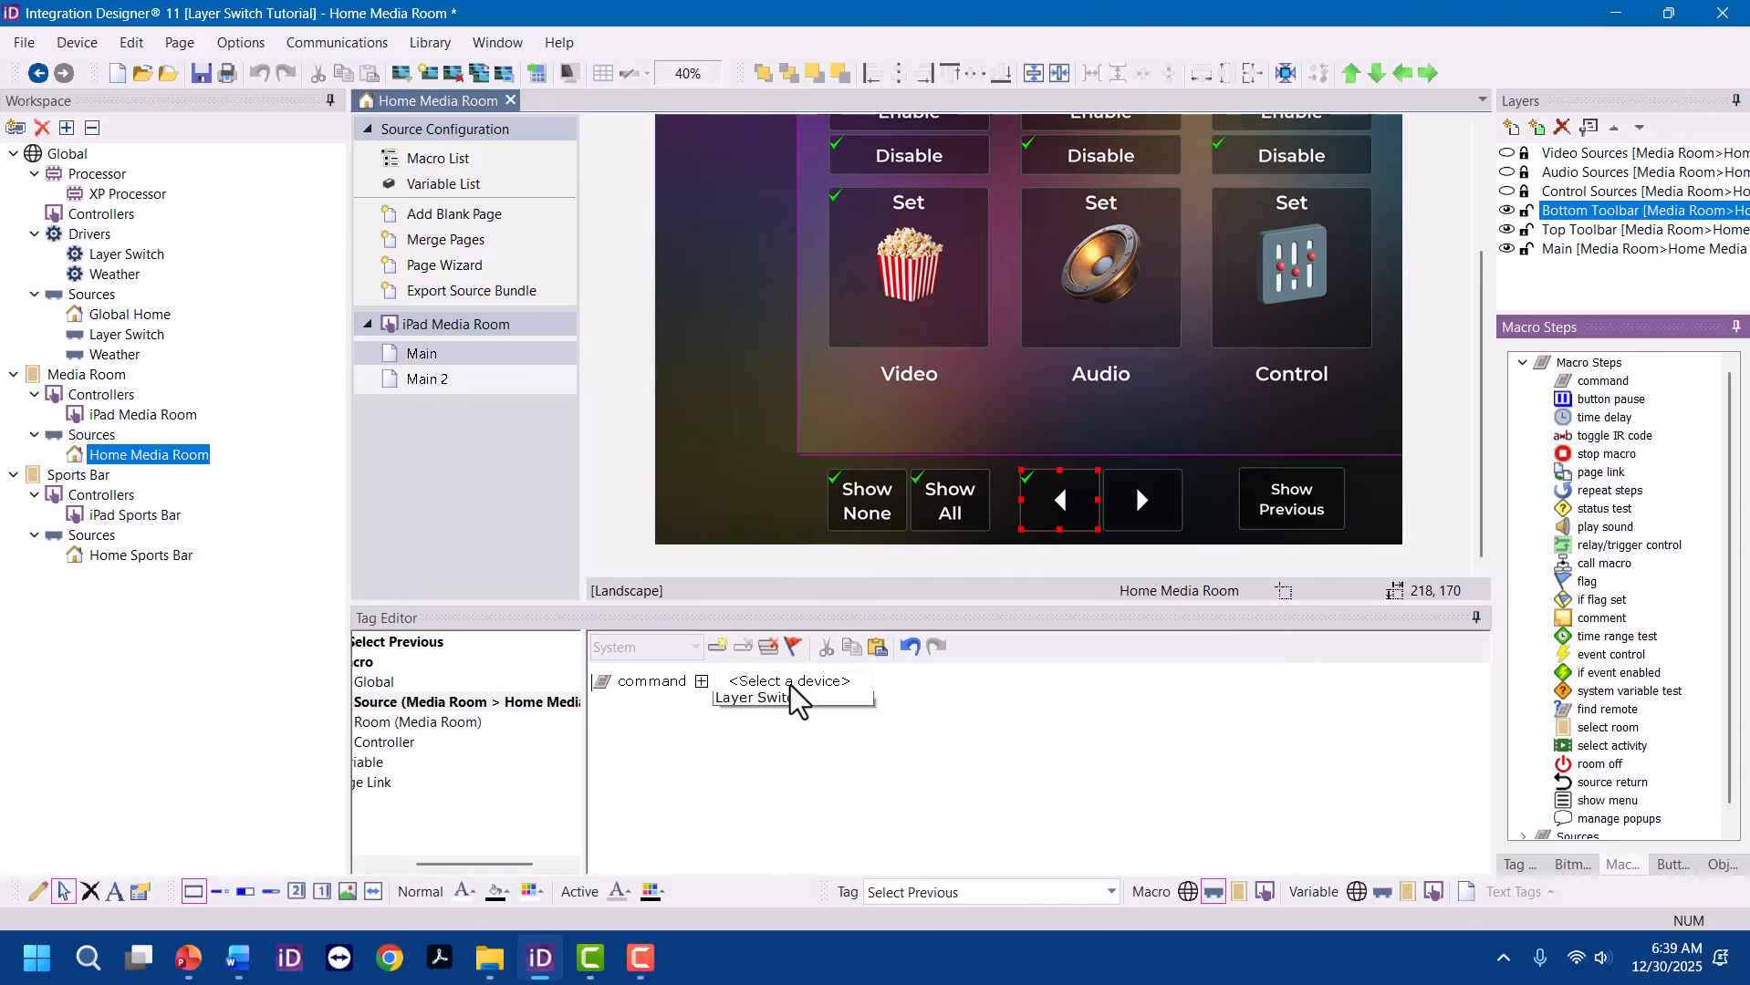
pyautogui.click(794, 739)
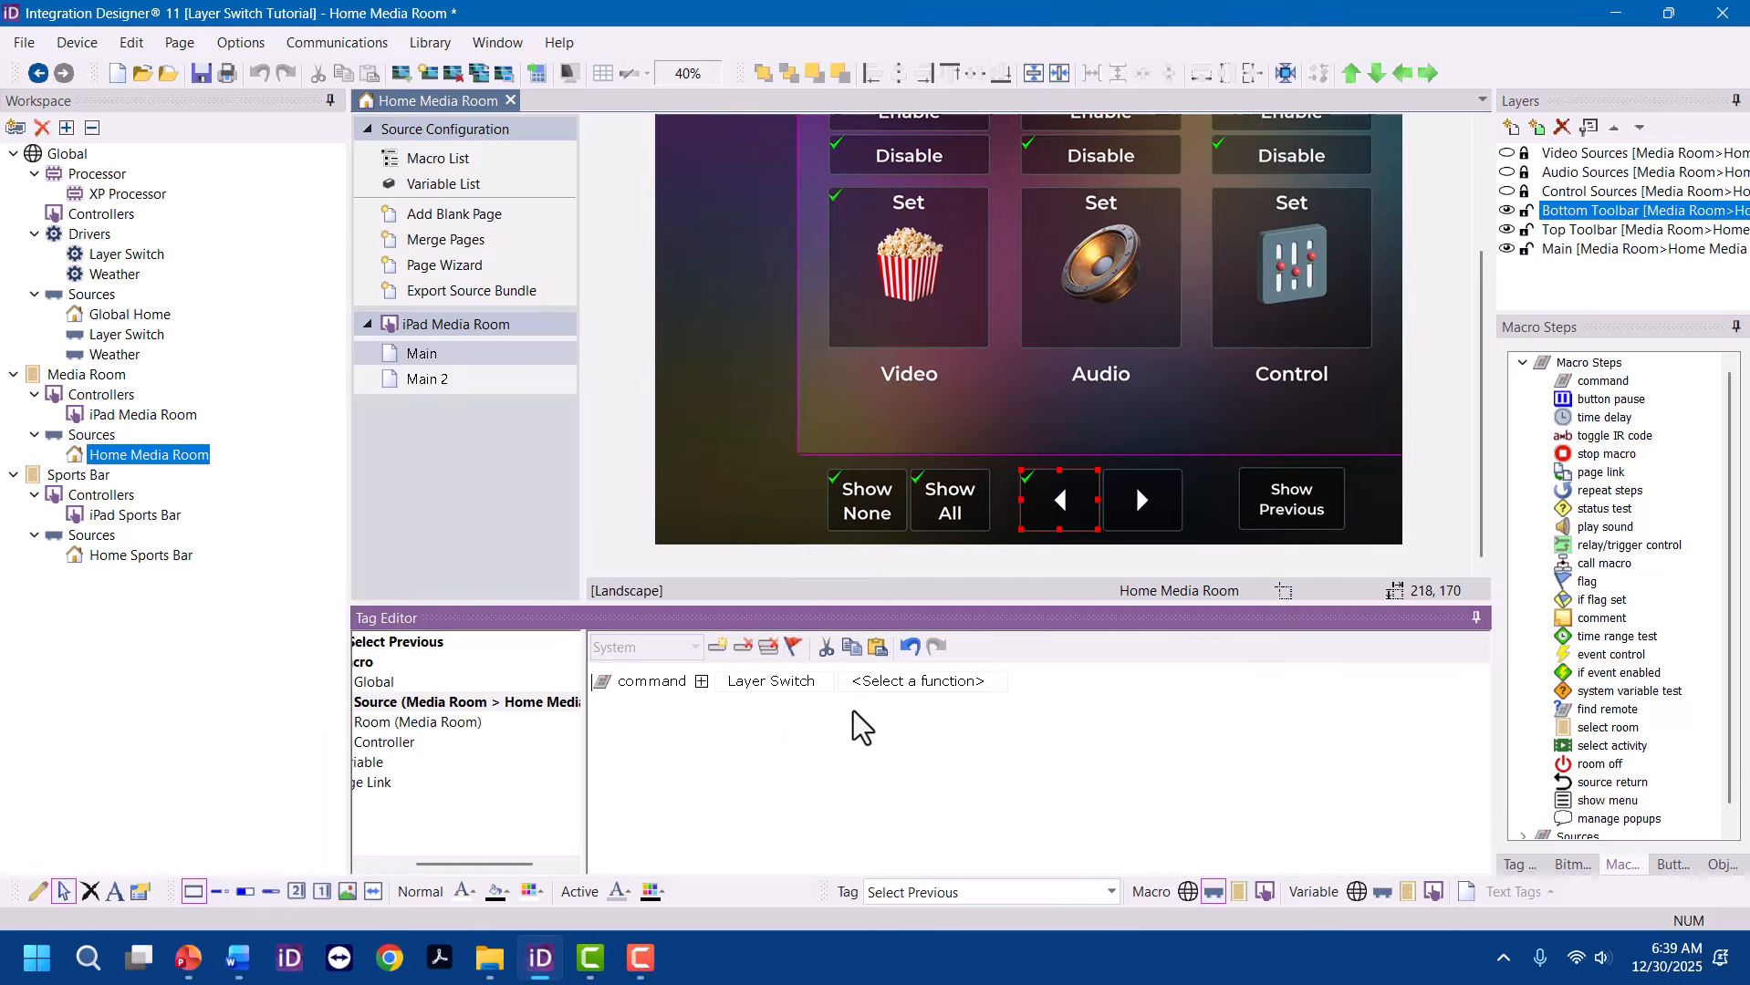
# Try the Gl. Layer Navigation \ Gl. Scroll Layer function on the left-arrow button's command
pyautogui.click(949, 684)
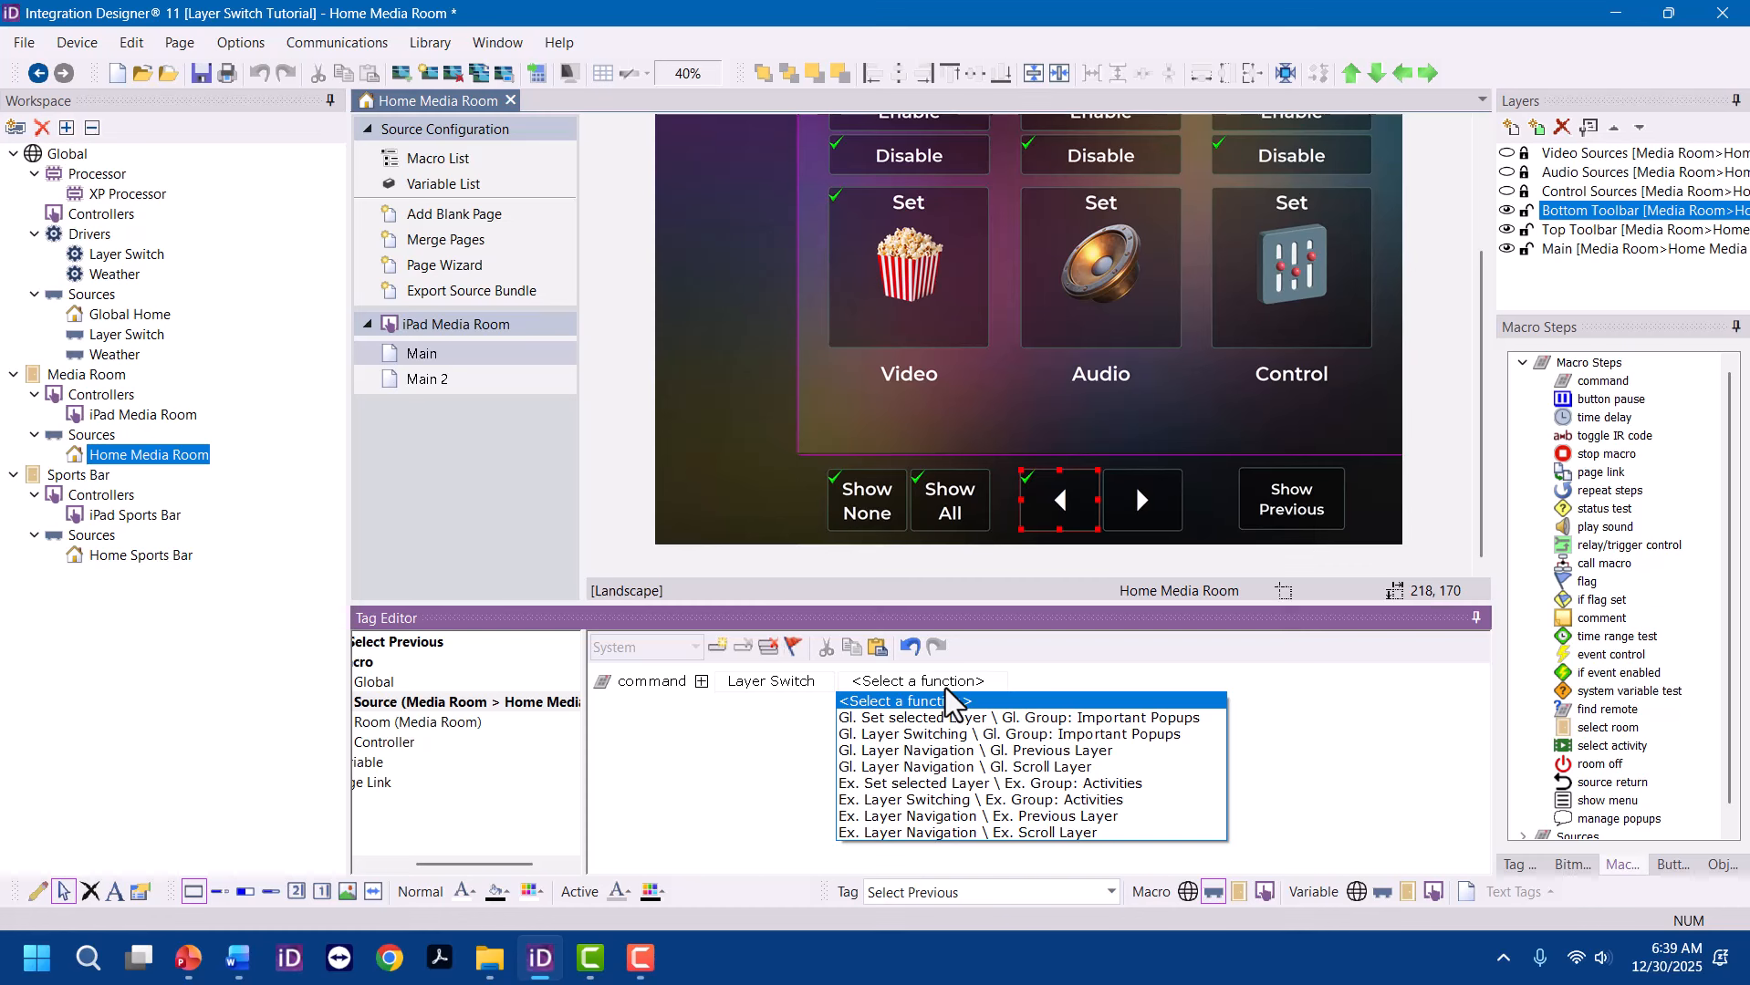
pyautogui.click(1045, 768)
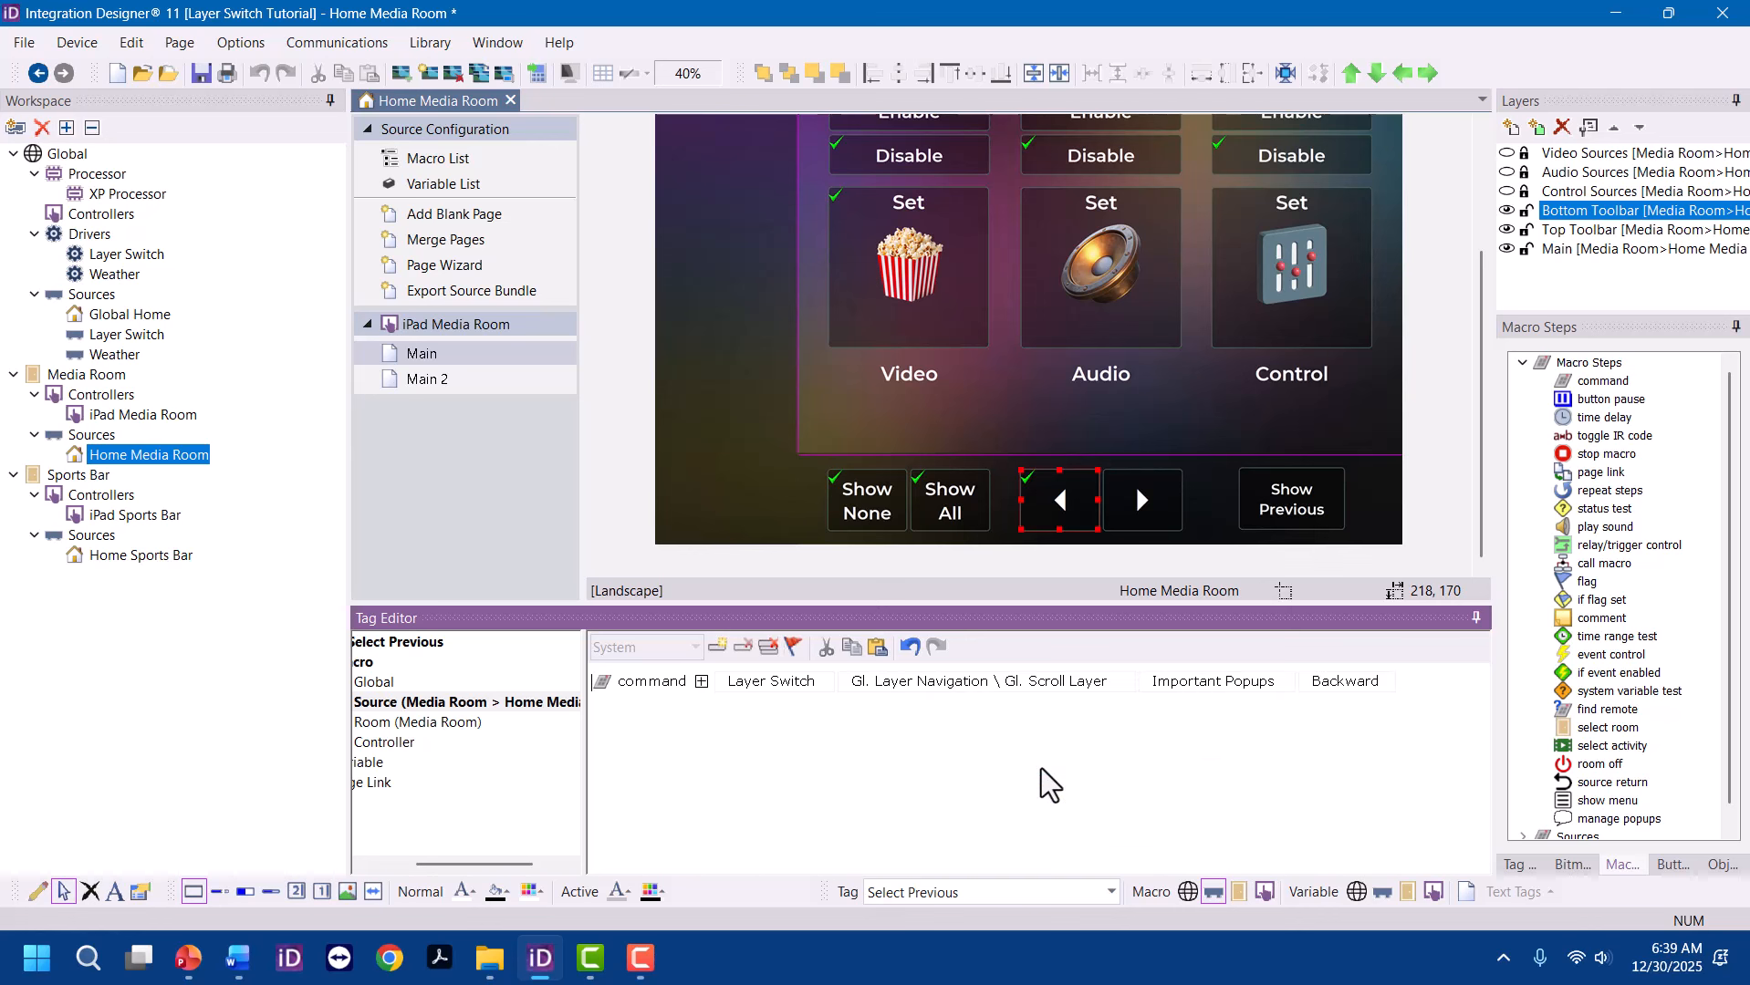
pyautogui.click(1230, 695)
# Set the left-arrow button's command to Ex. Layer Navigation \ Ex. Scroll Layer, with the Activities group and Backward direction
pyautogui.click(1046, 694)
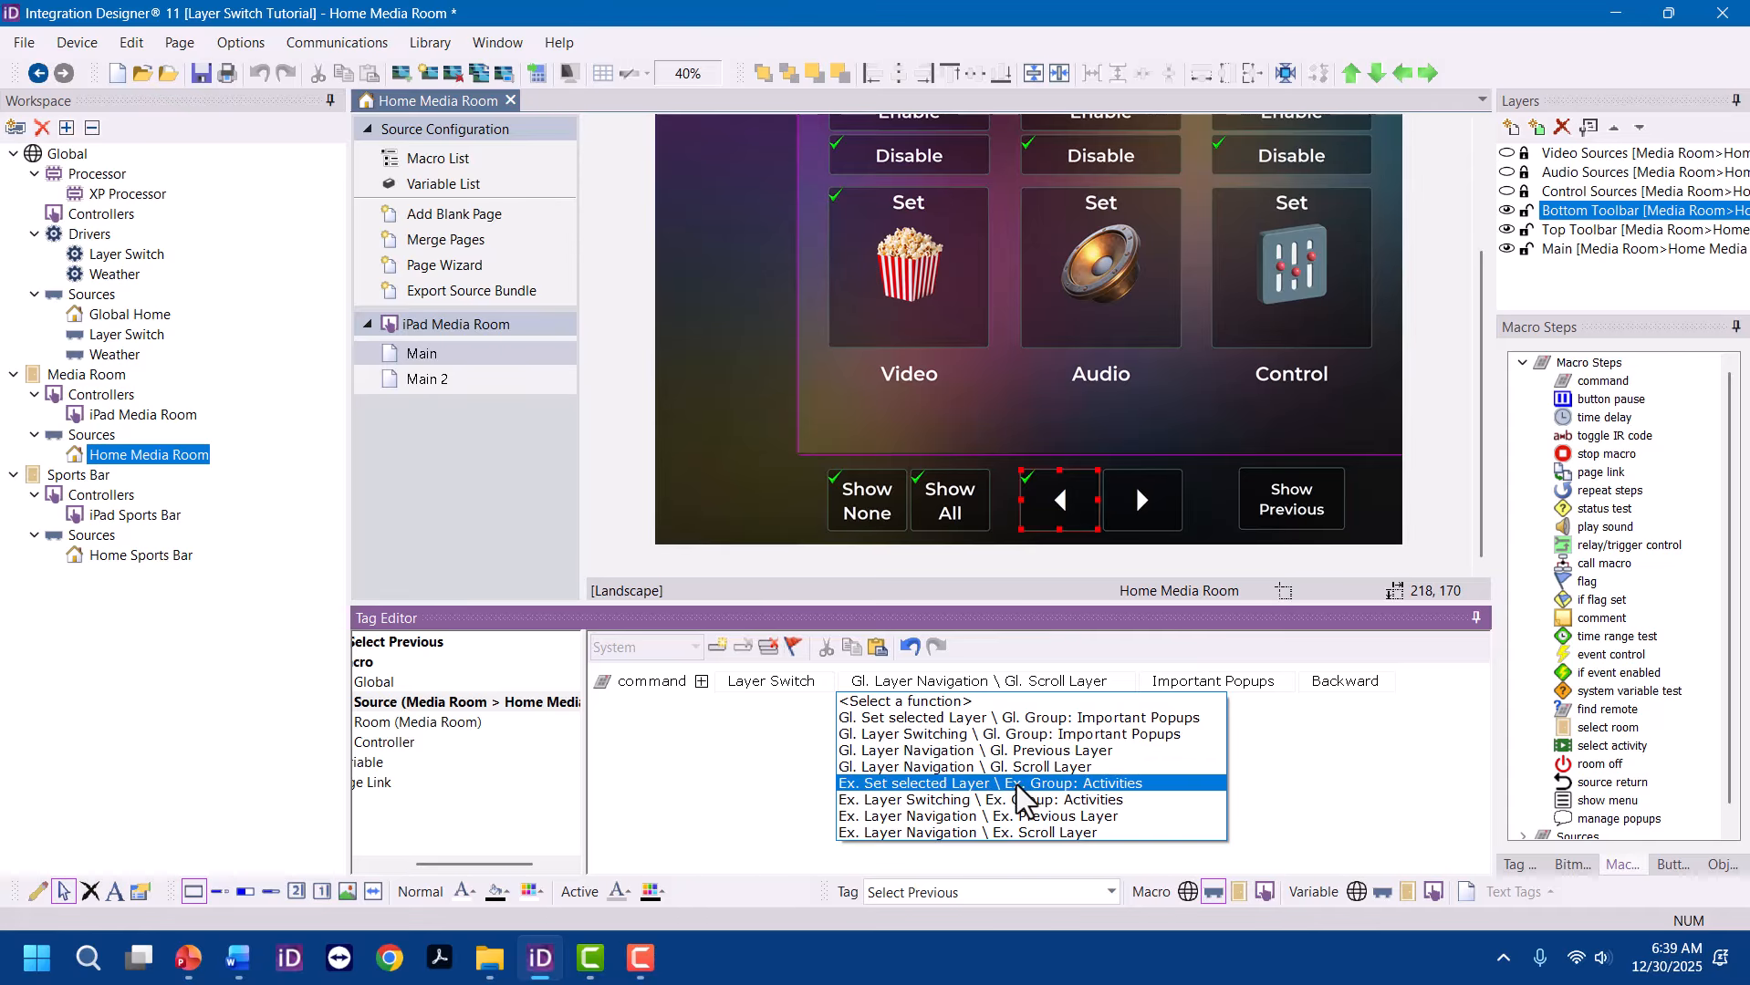
pyautogui.click(1011, 833)
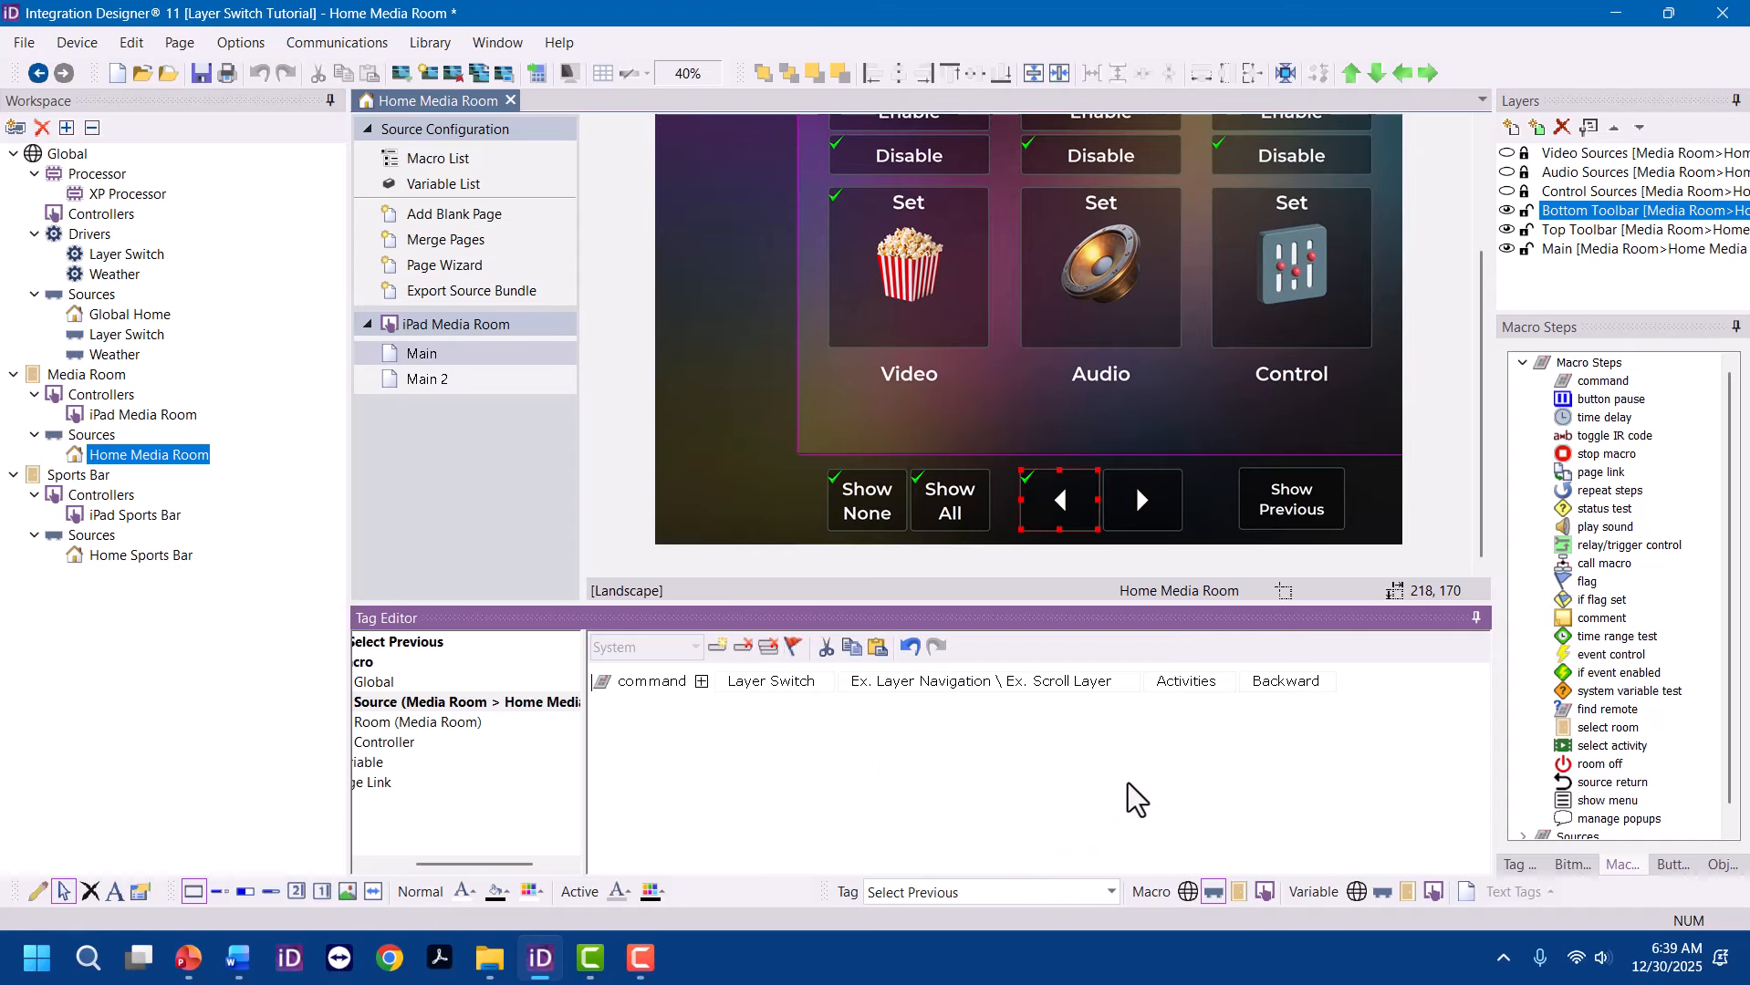
pyautogui.click(1186, 684)
pyautogui.click(1187, 698)
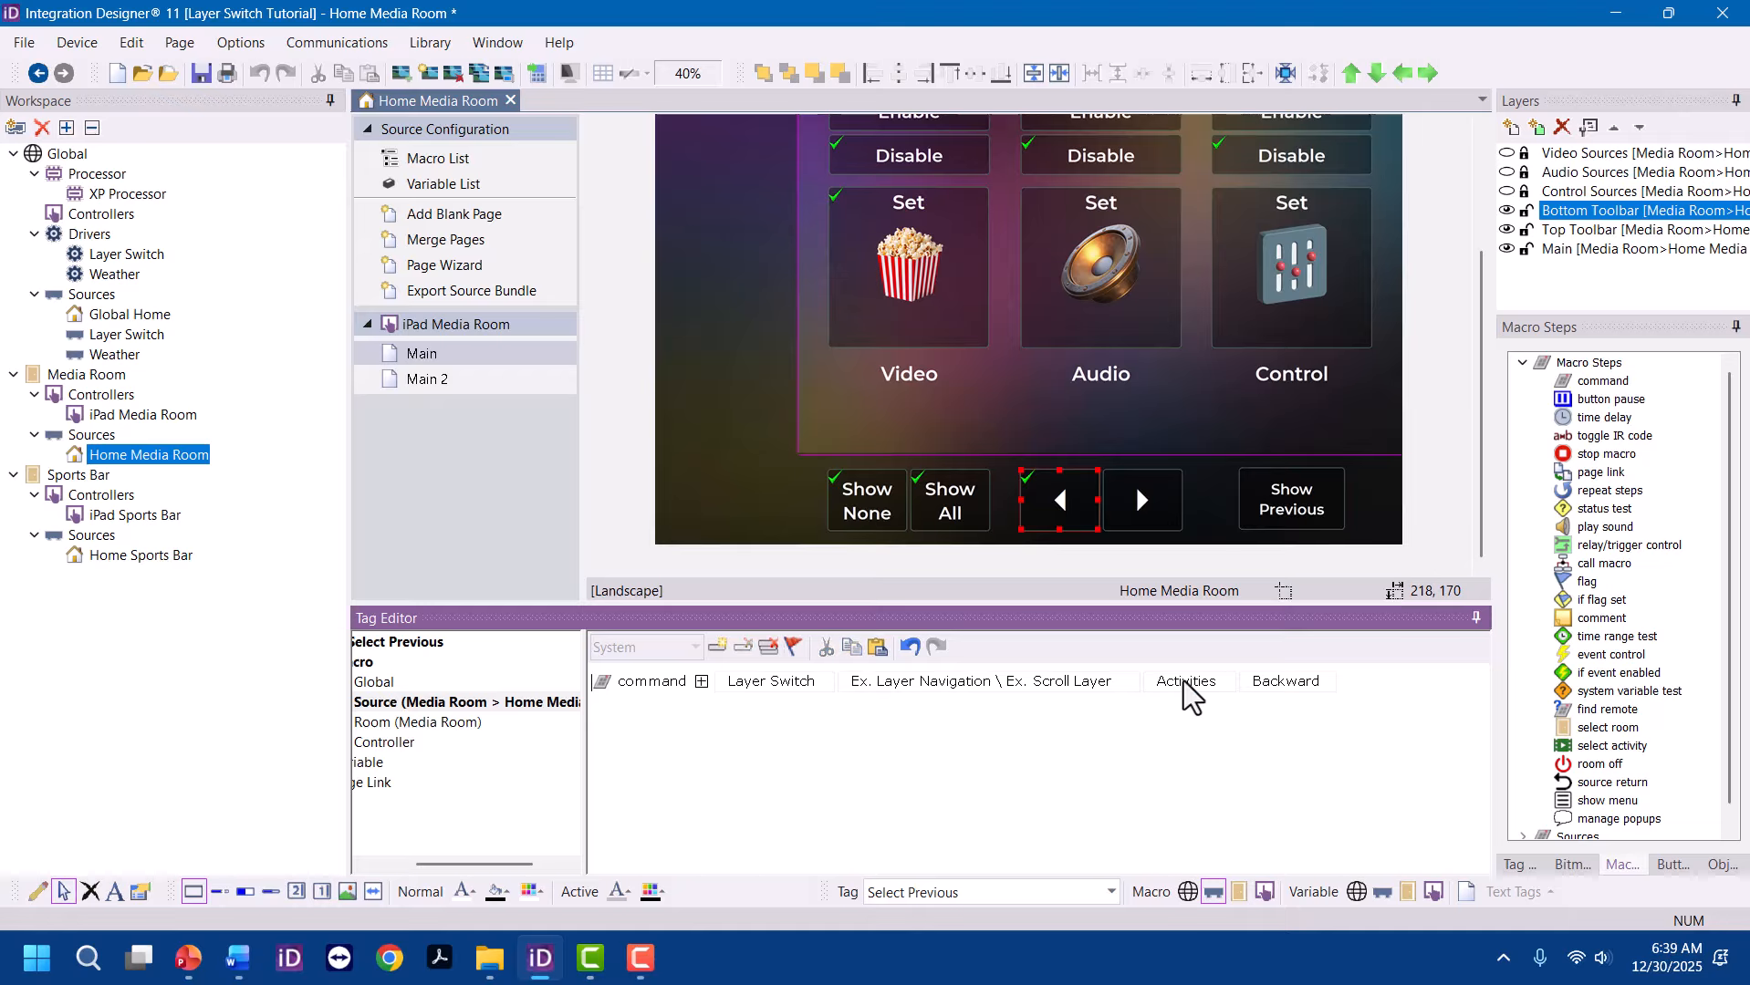
pyautogui.click(1308, 694)
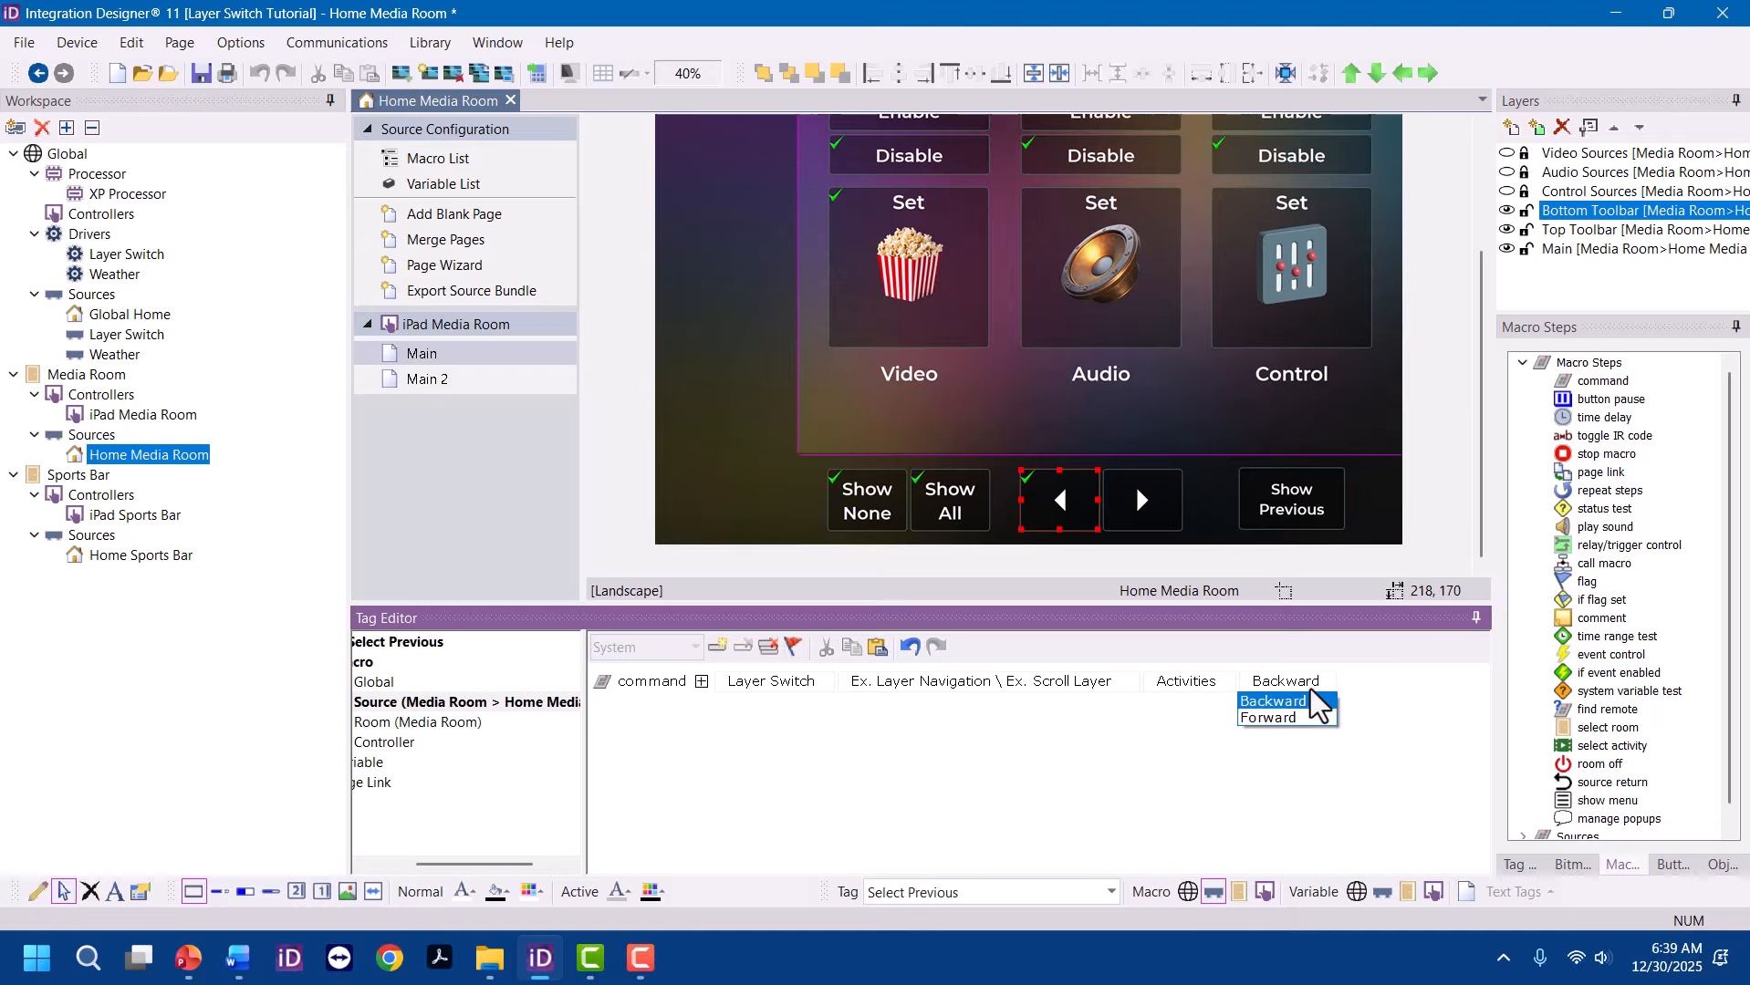
pyautogui.click(1305, 705)
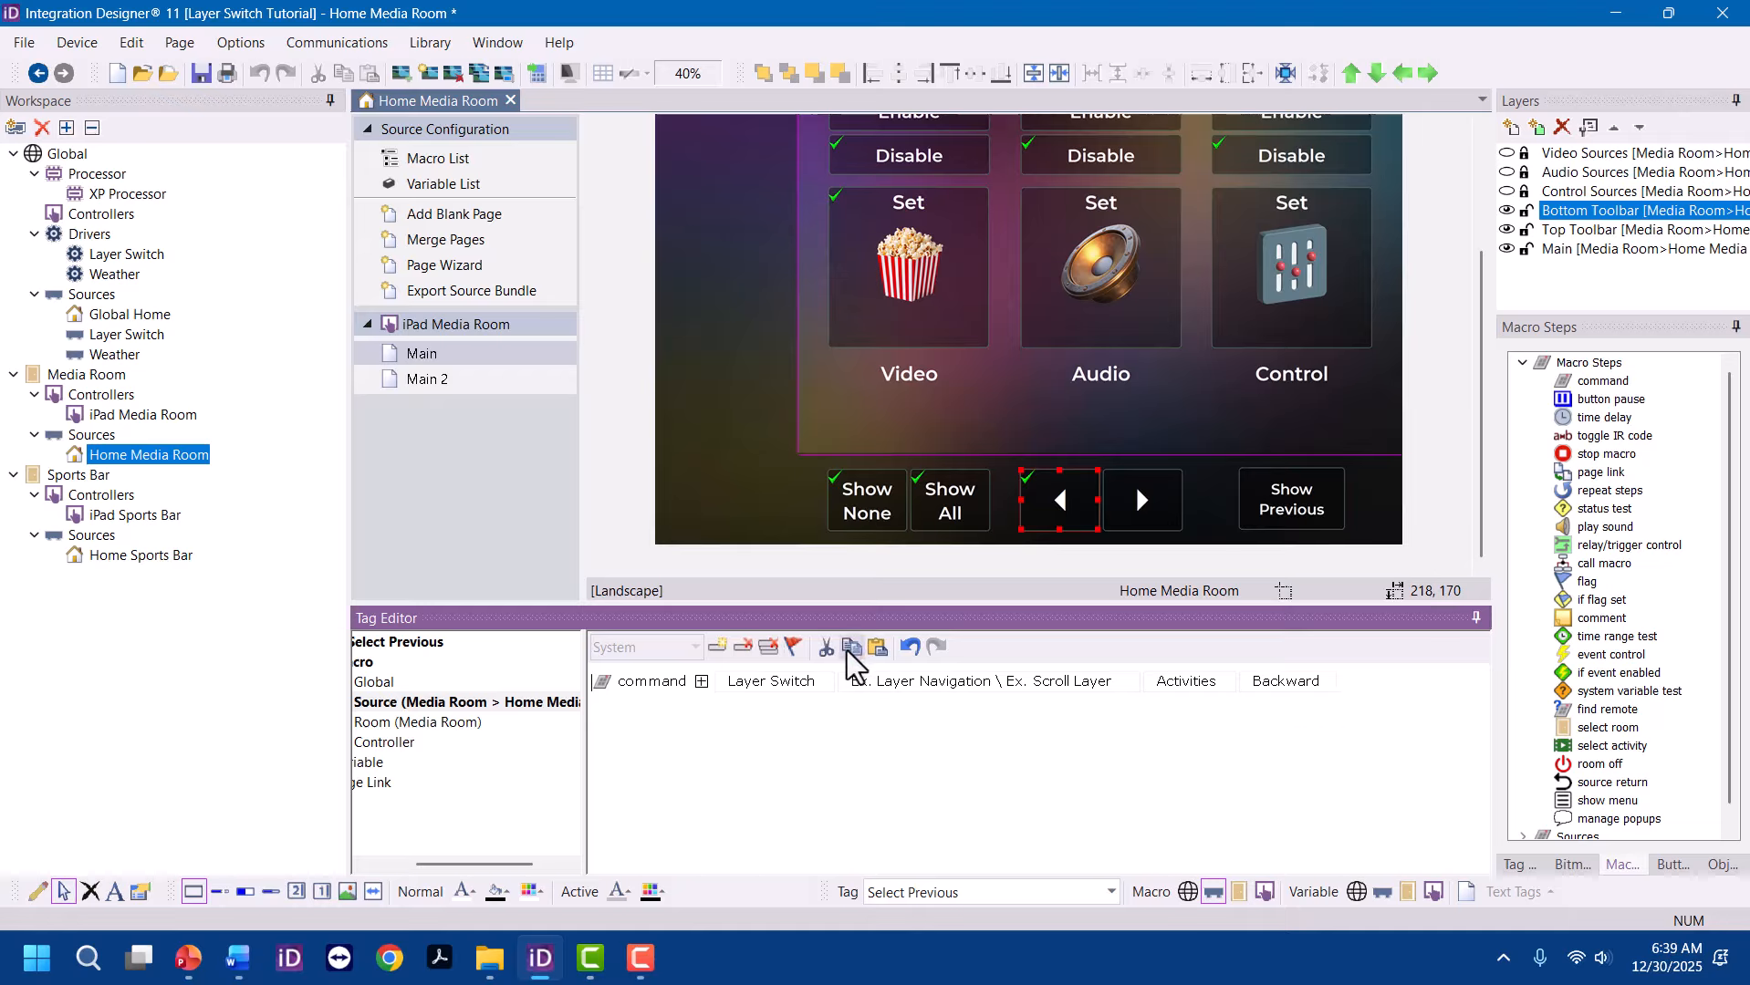
# Paste the scroll-layer command into the right-arrow button's macro and set its direction to Forward
pyautogui.click(1152, 498)
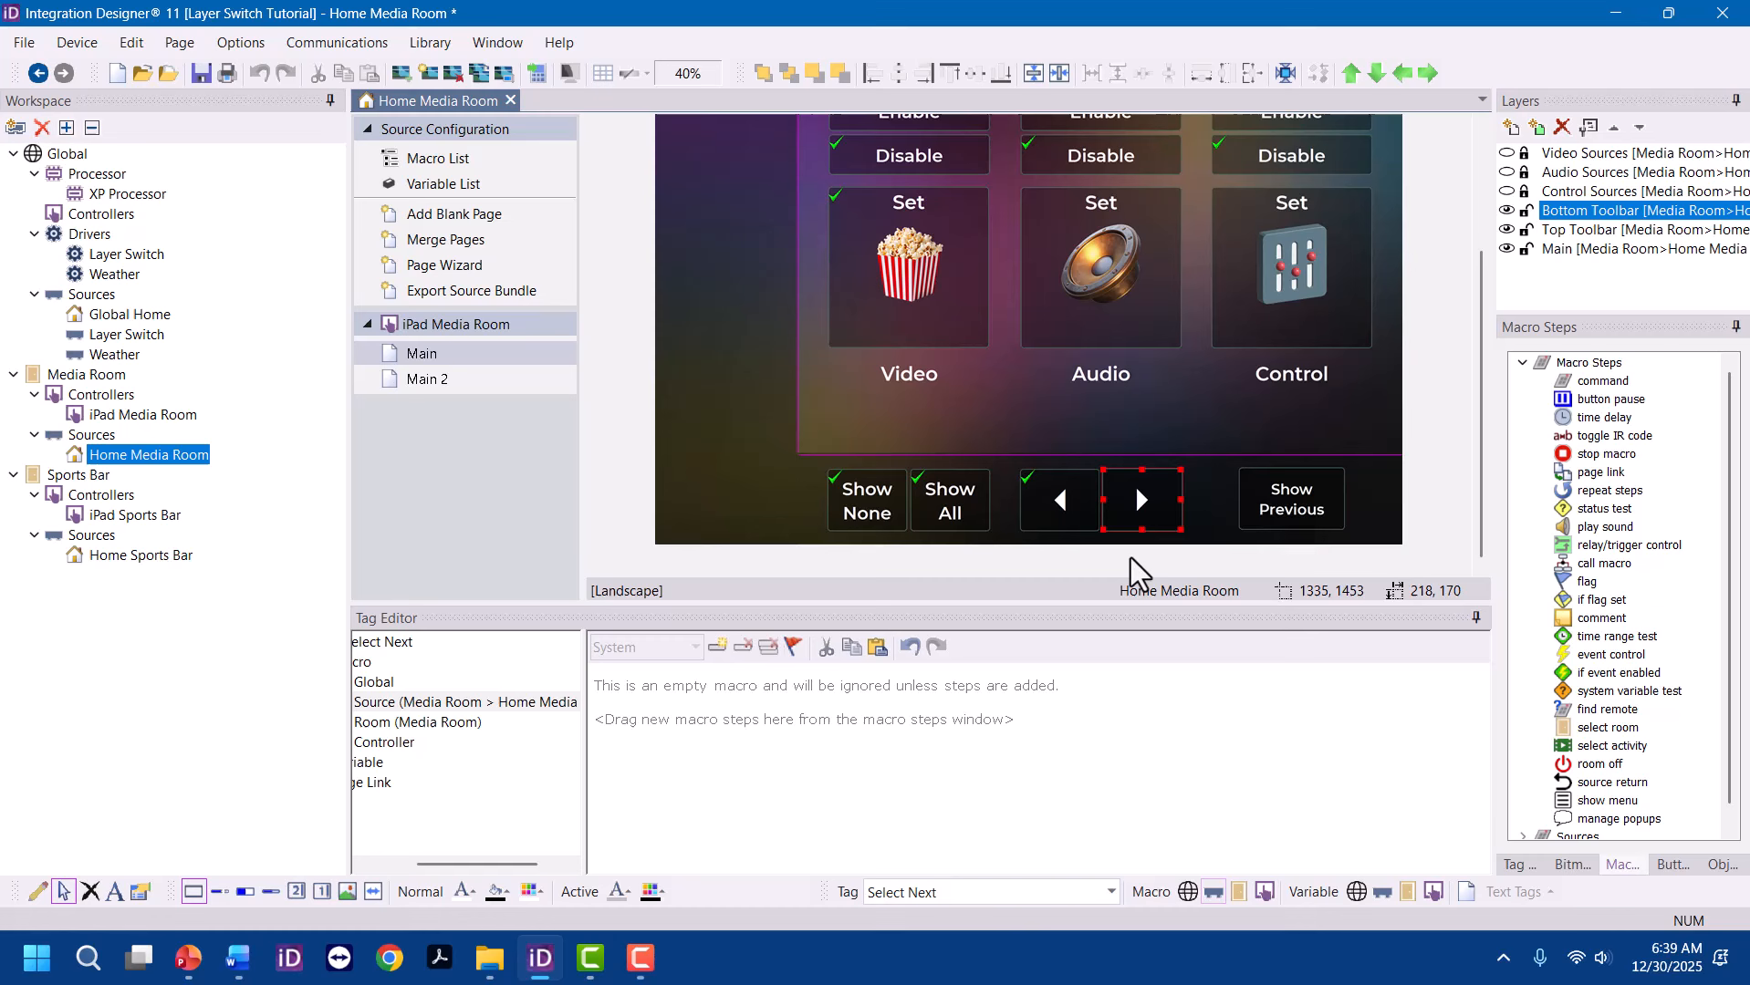
pyautogui.click(878, 647)
pyautogui.click(1303, 705)
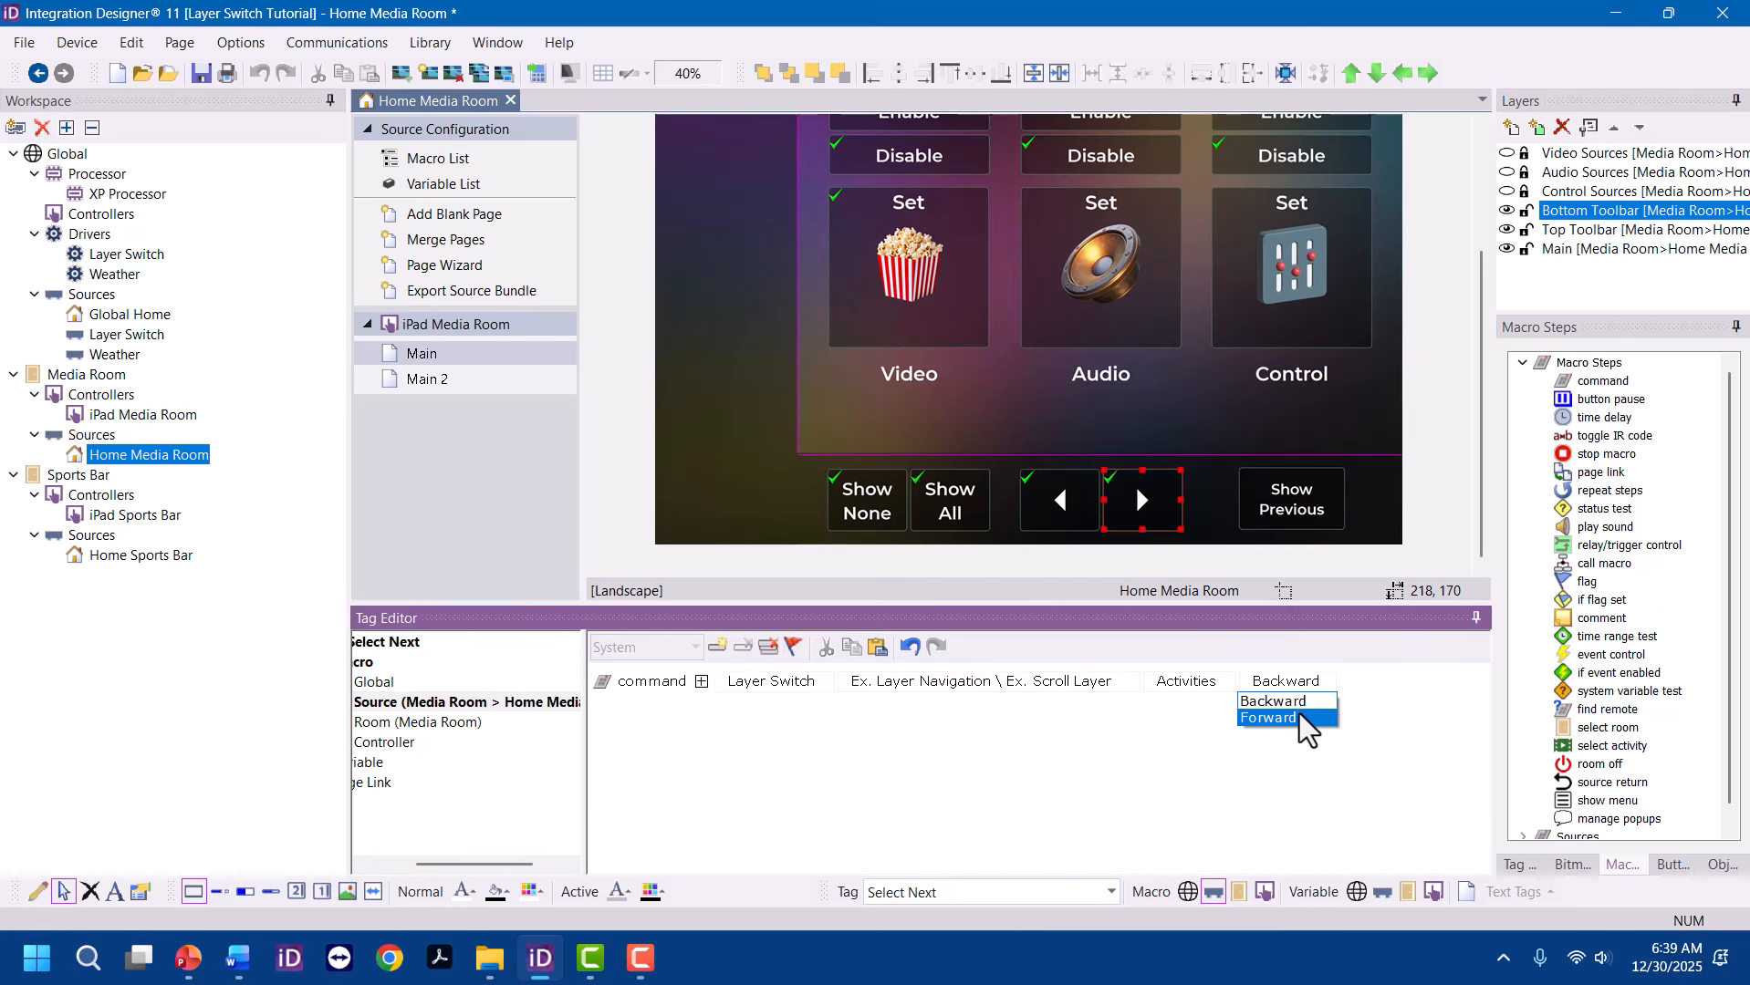
pyautogui.click(1310, 721)
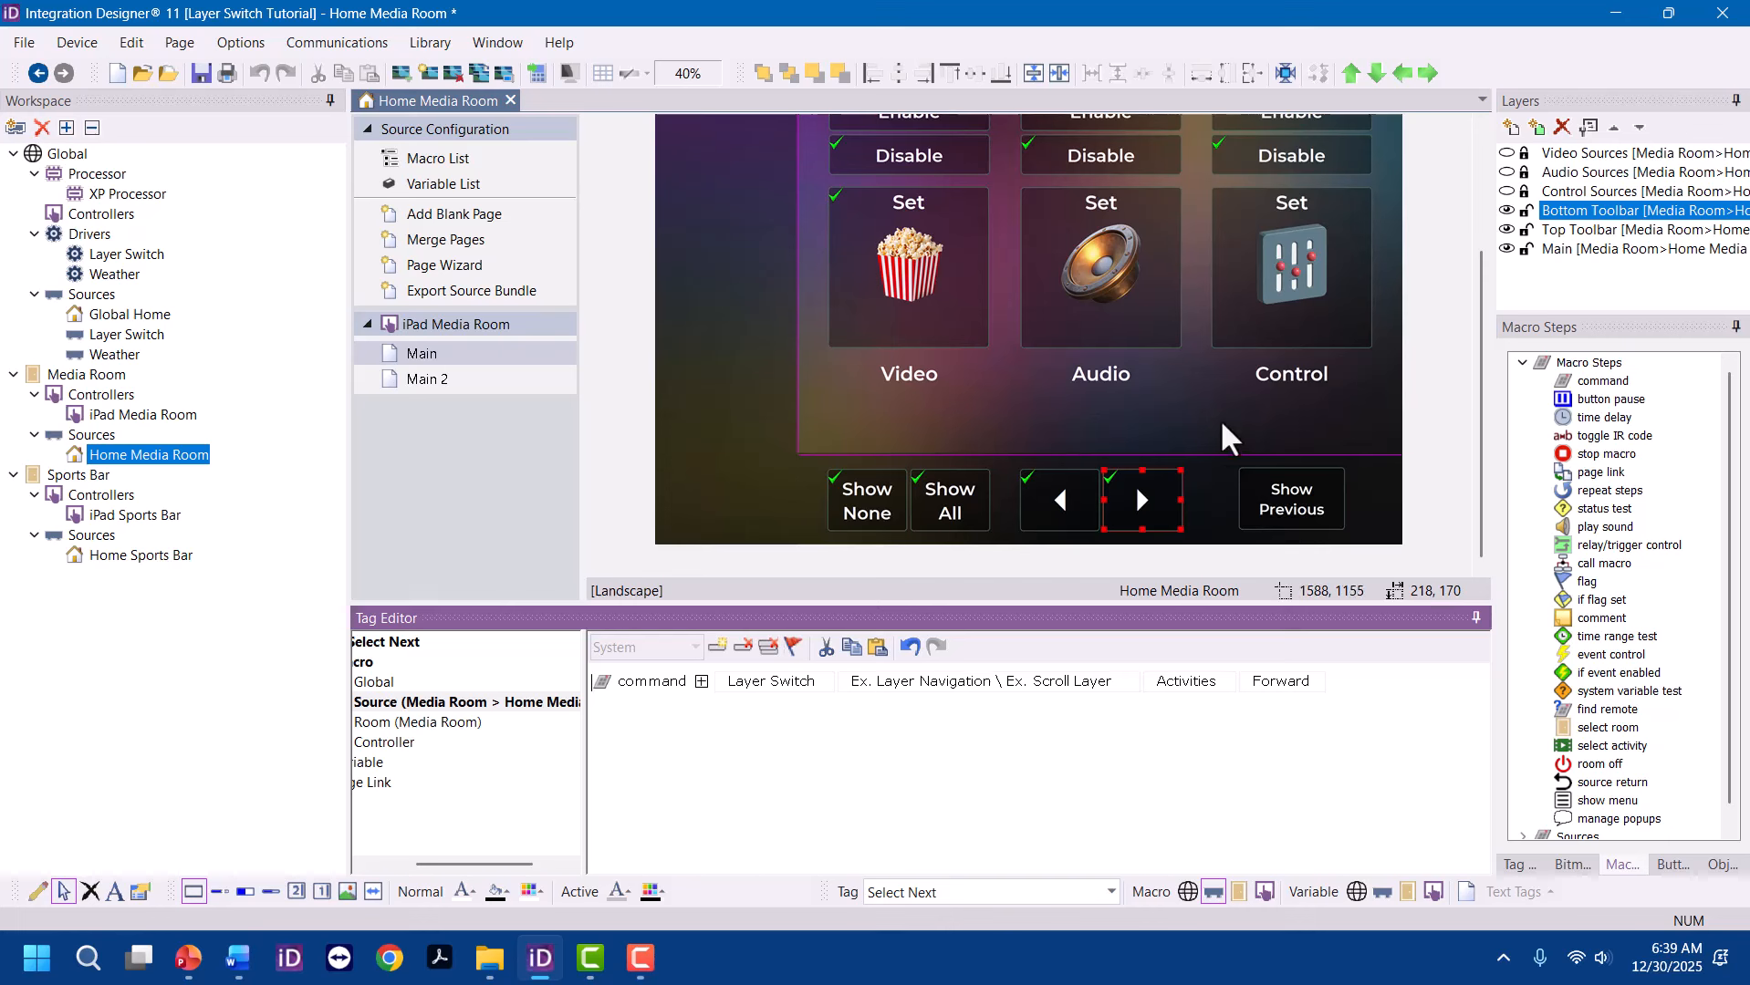
# Review the order of the layer names in the Layer Switch driver's Important Popups and Activities groups
pyautogui.doubleClick(127, 336)
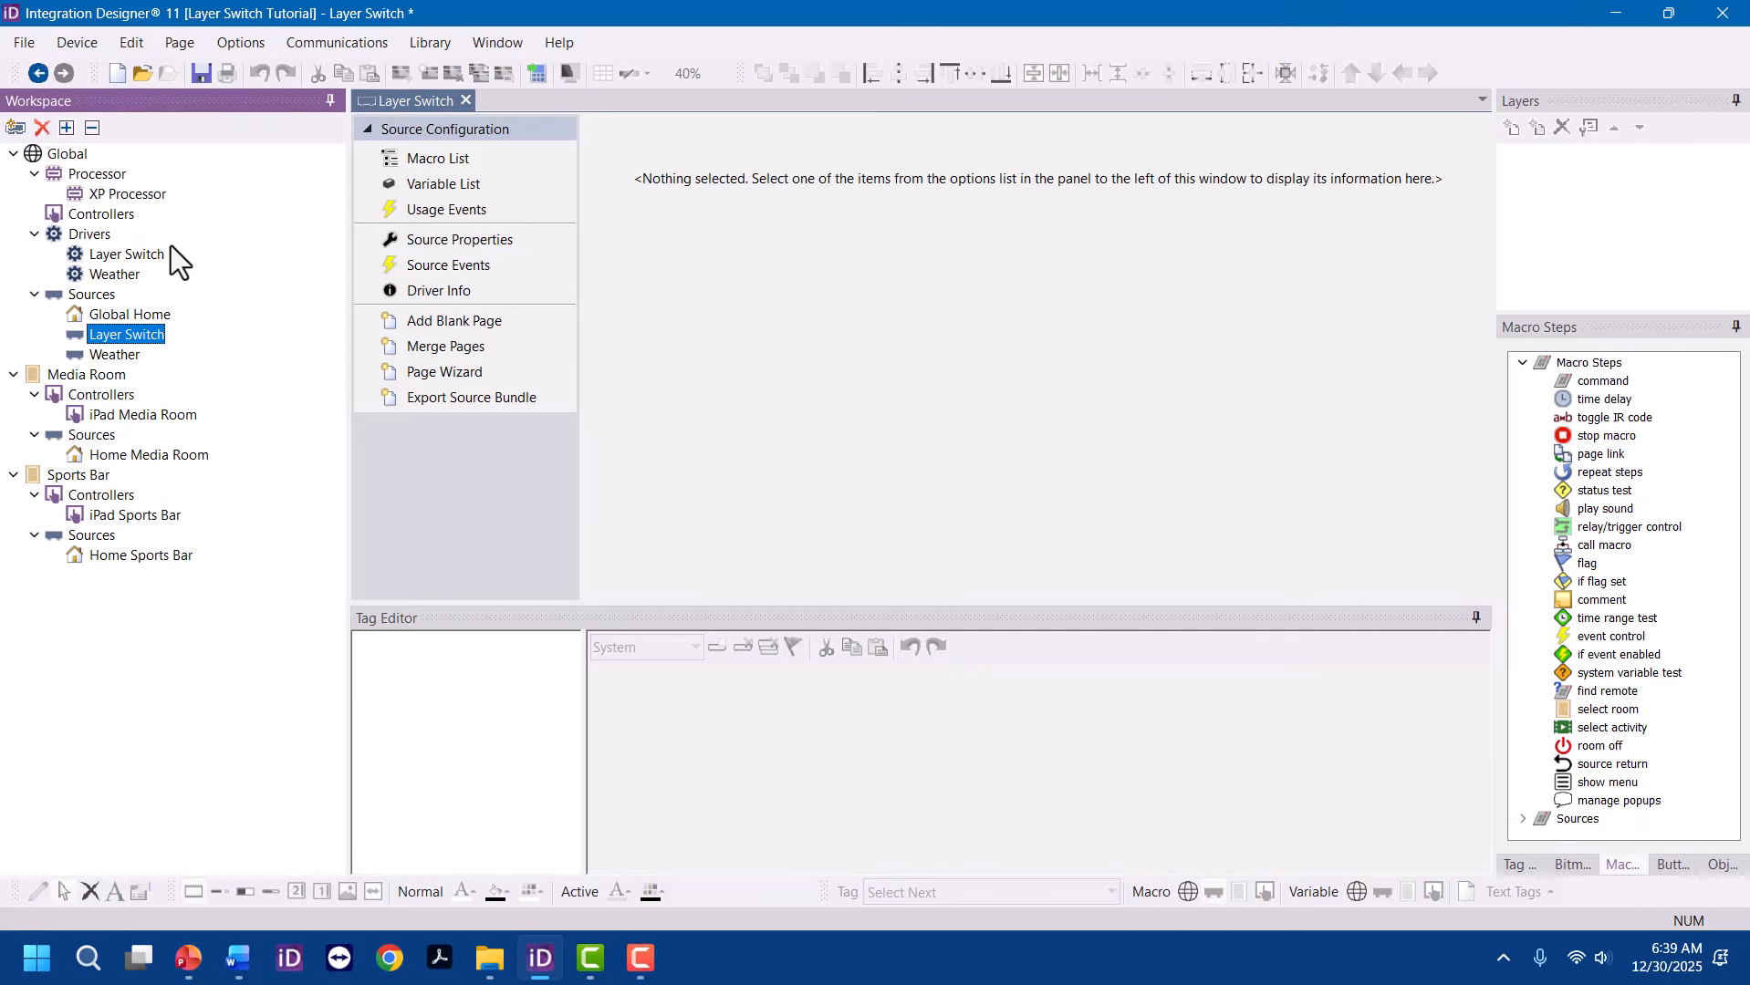
pyautogui.doubleClick(127, 255)
pyautogui.click(1179, 307)
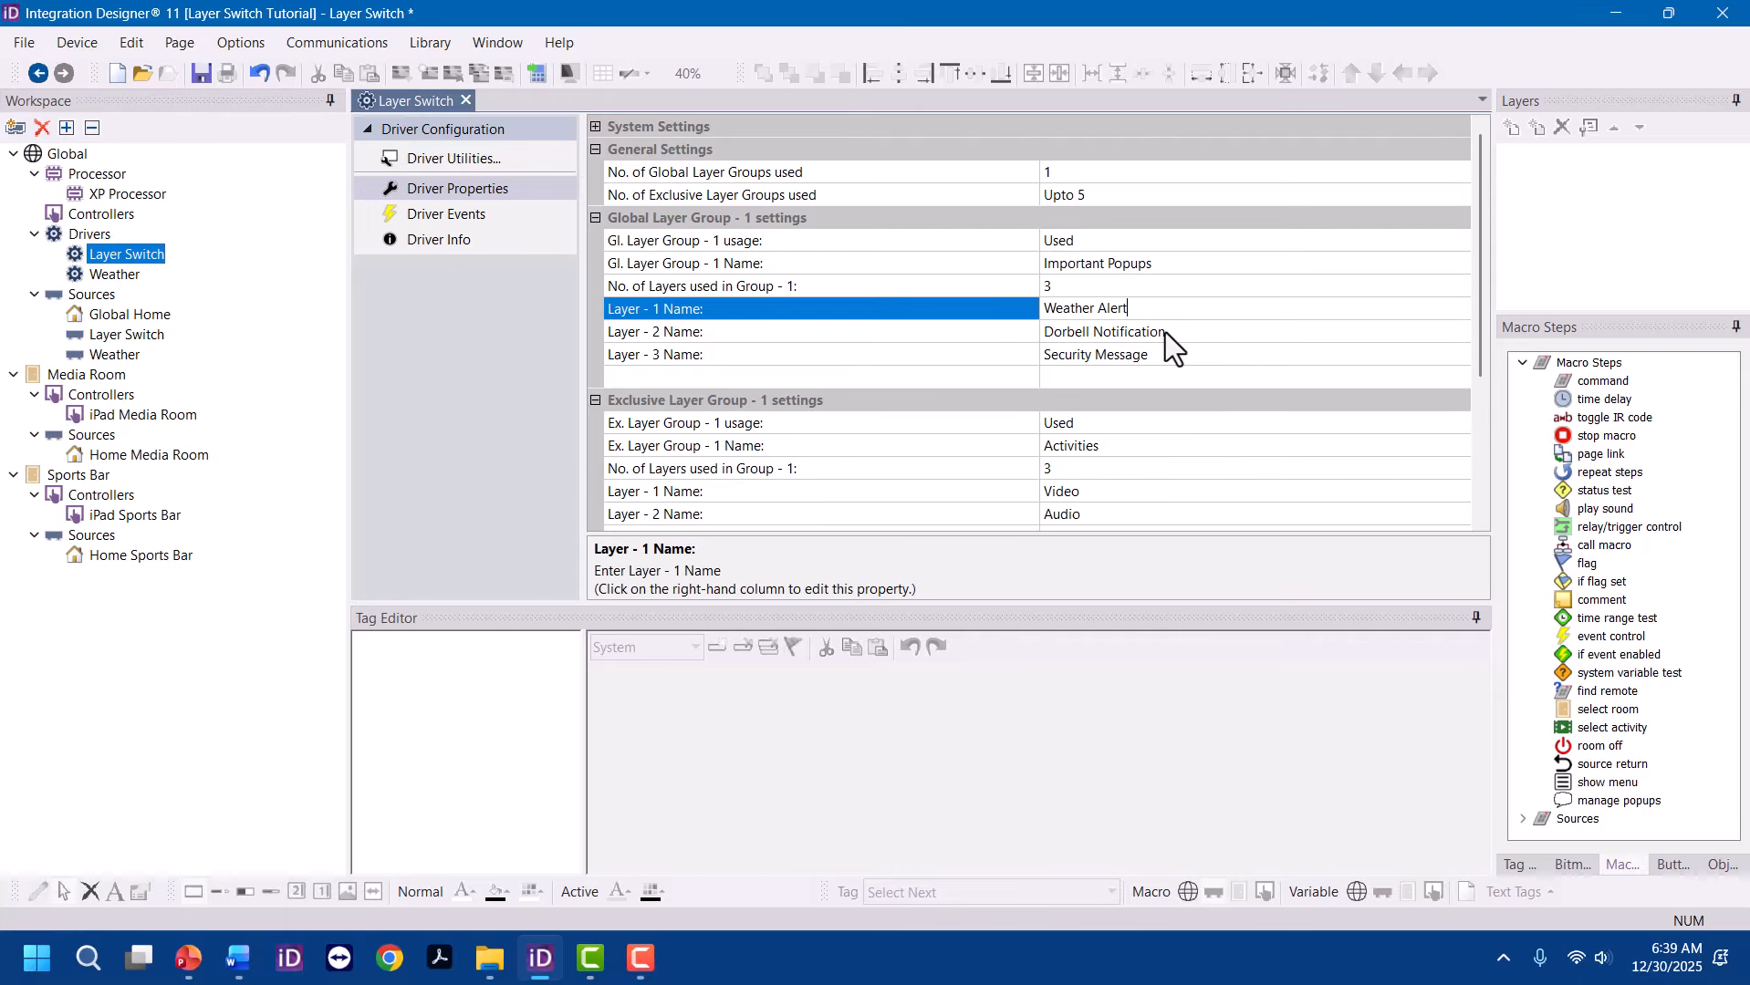
pyautogui.click(1133, 496)
pyautogui.scroll(-3, 1135, 406)
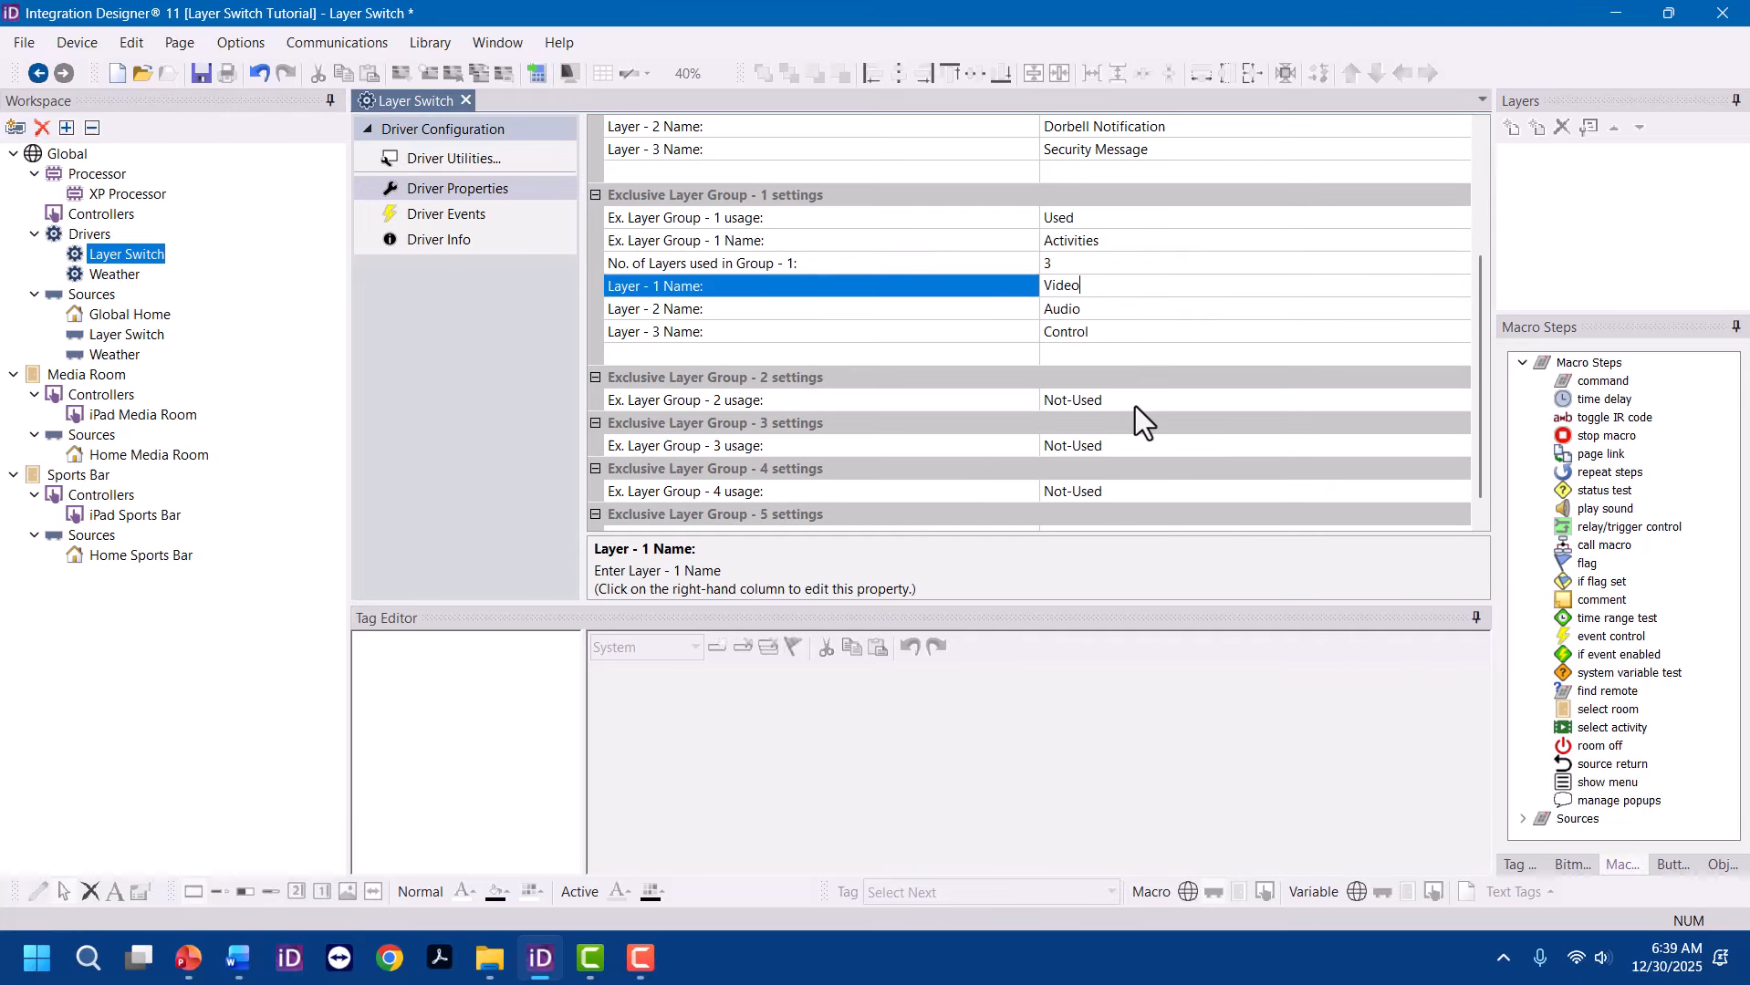
pyautogui.click(1144, 309)
pyautogui.click(1131, 332)
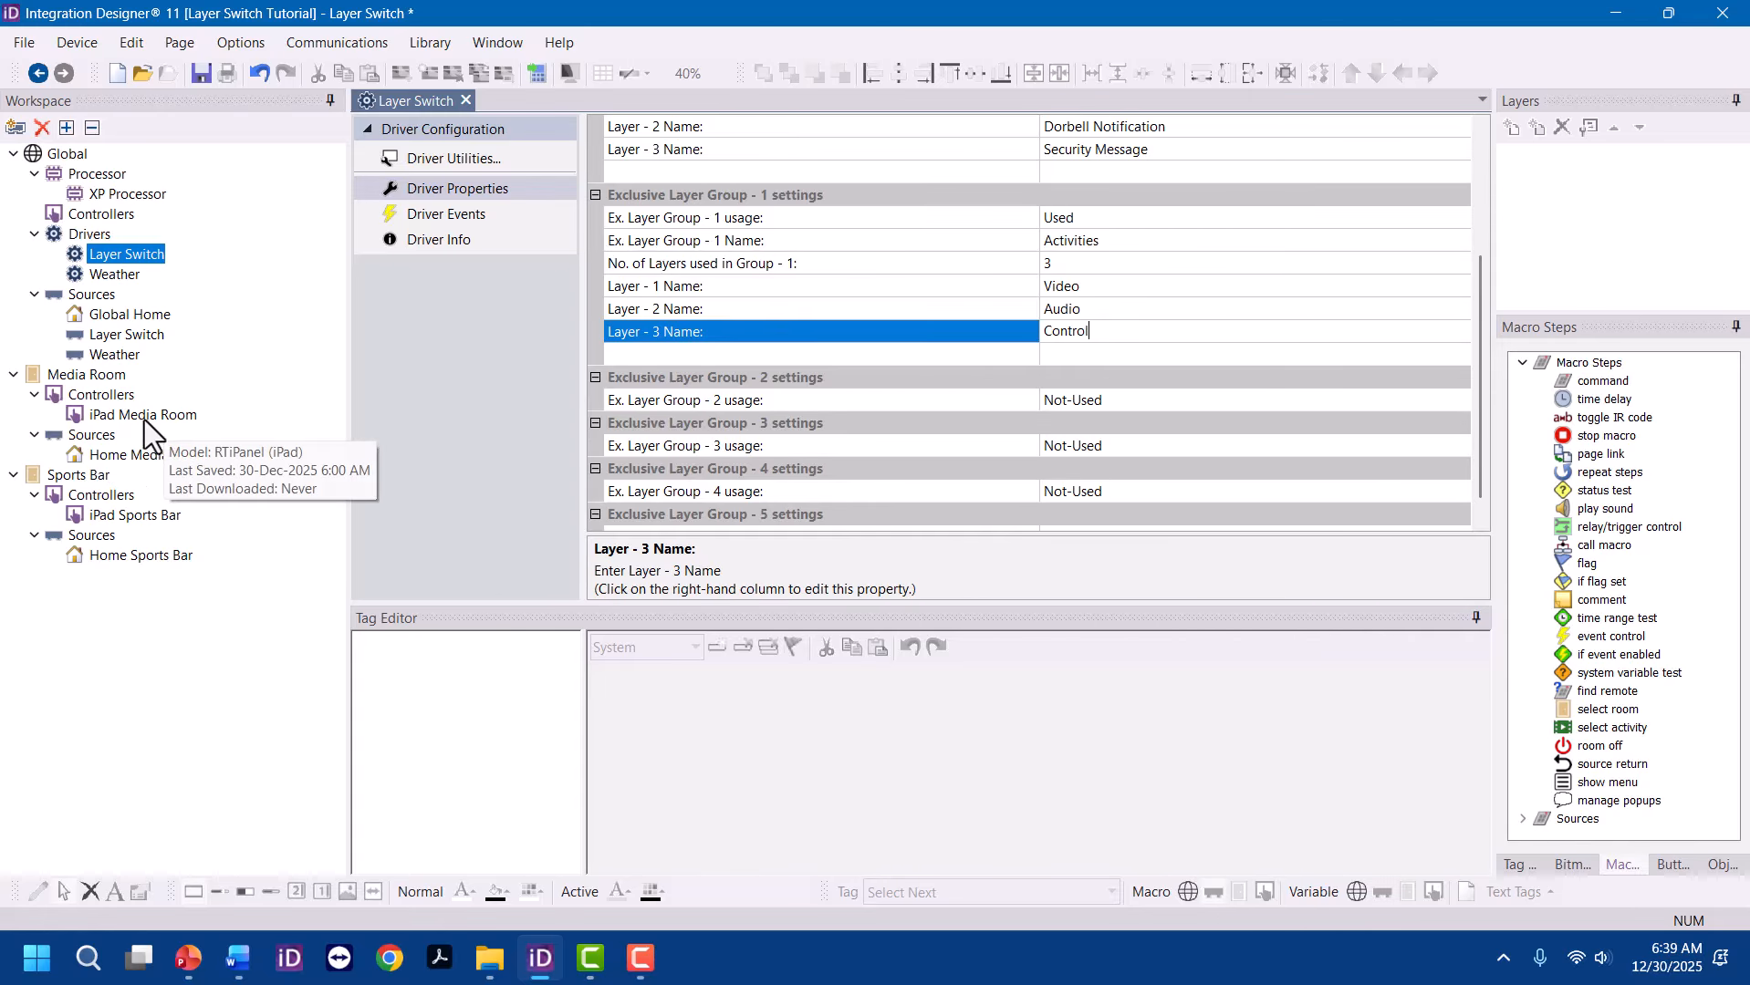
# Return to the Home Media Room page and examine the scroll macros of the left-arrow and right-arrow buttons
pyautogui.doubleClick(123, 456)
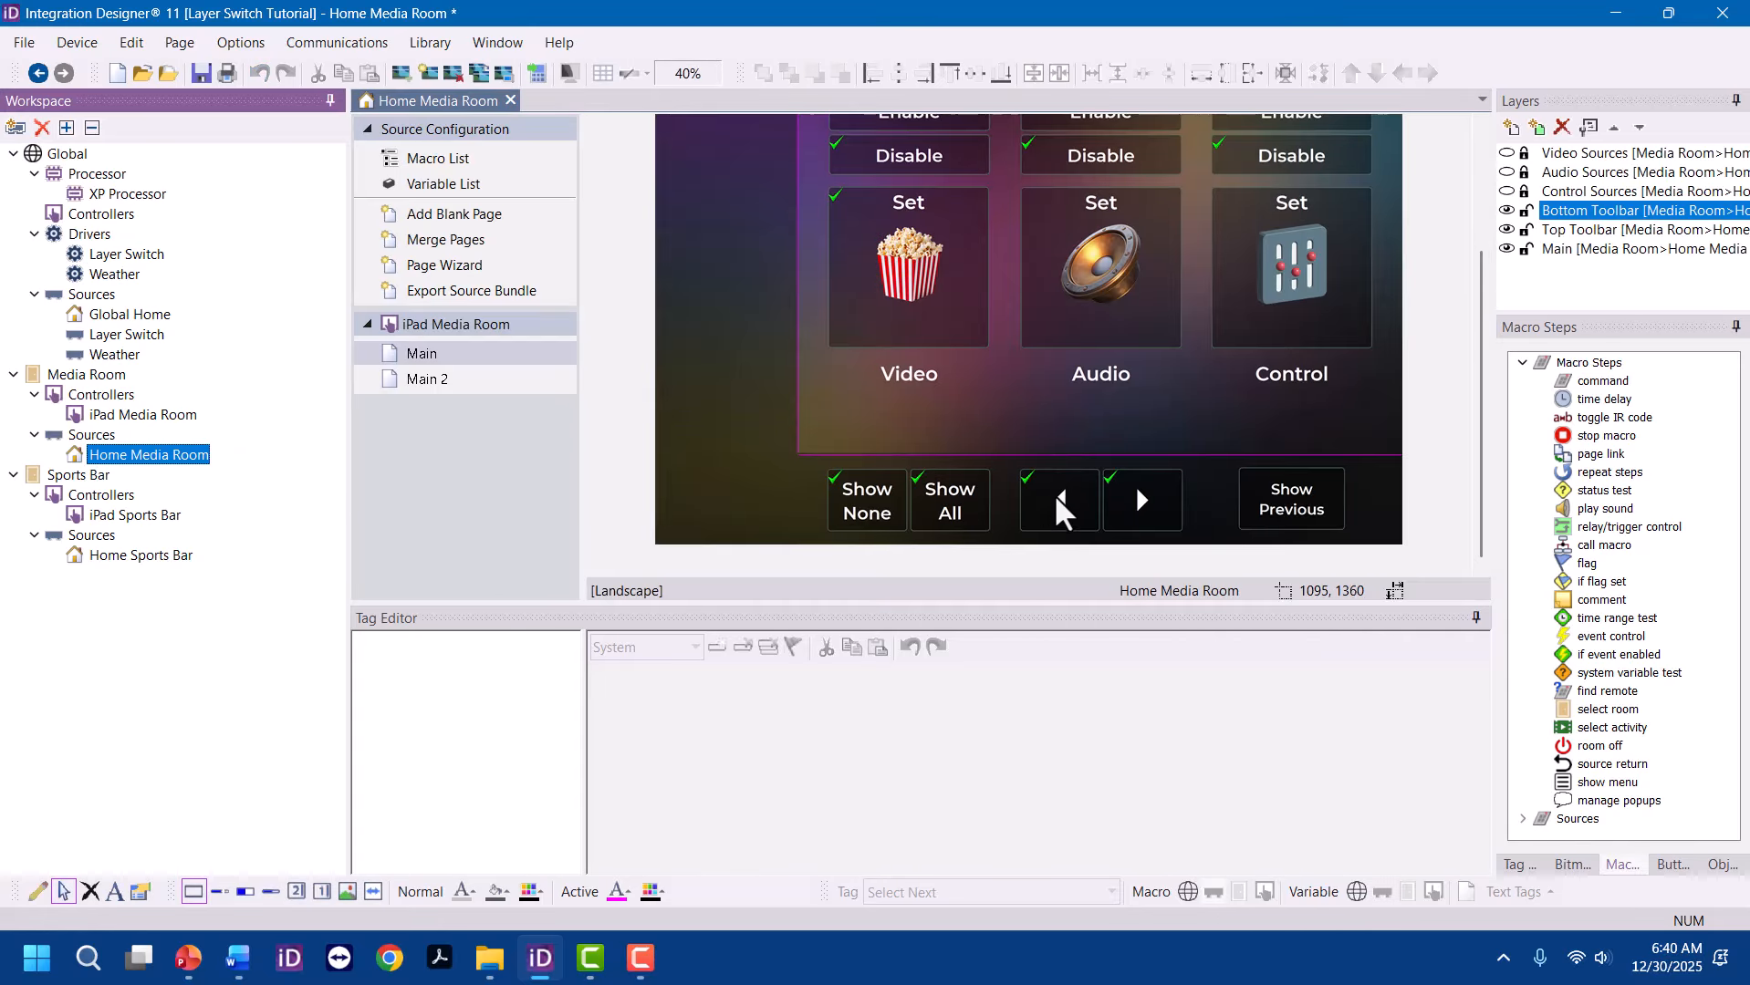
pyautogui.click(1054, 492)
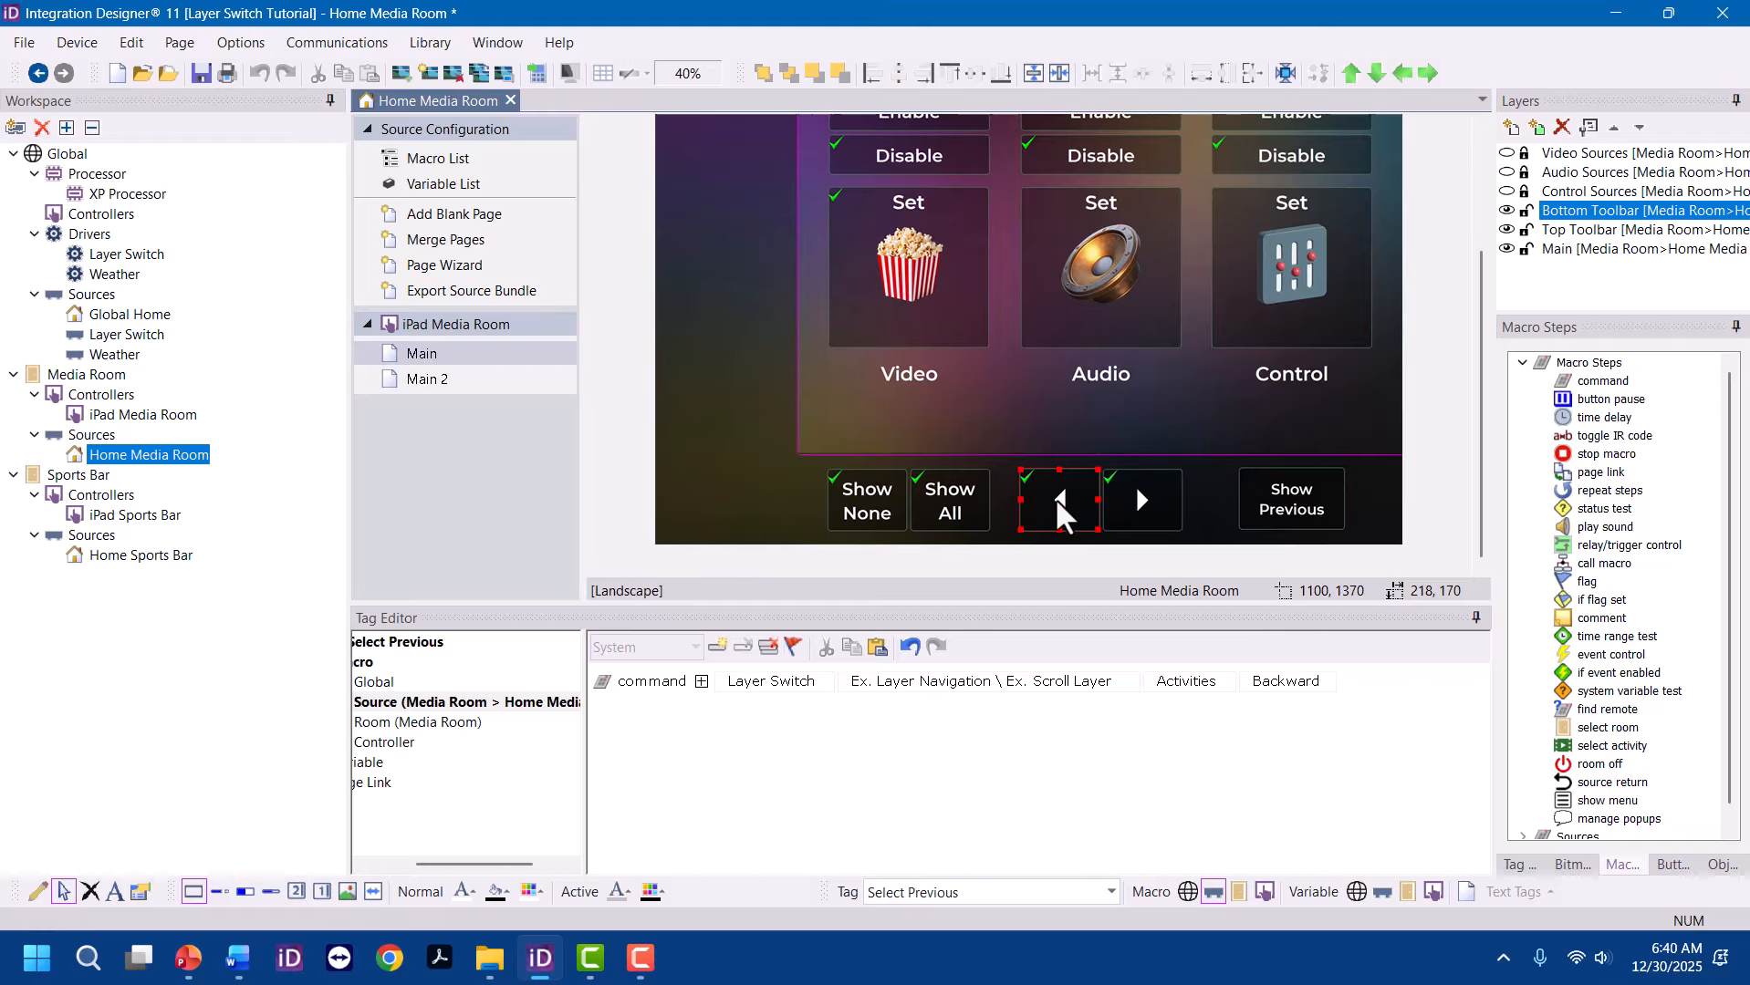
pyautogui.click(1131, 503)
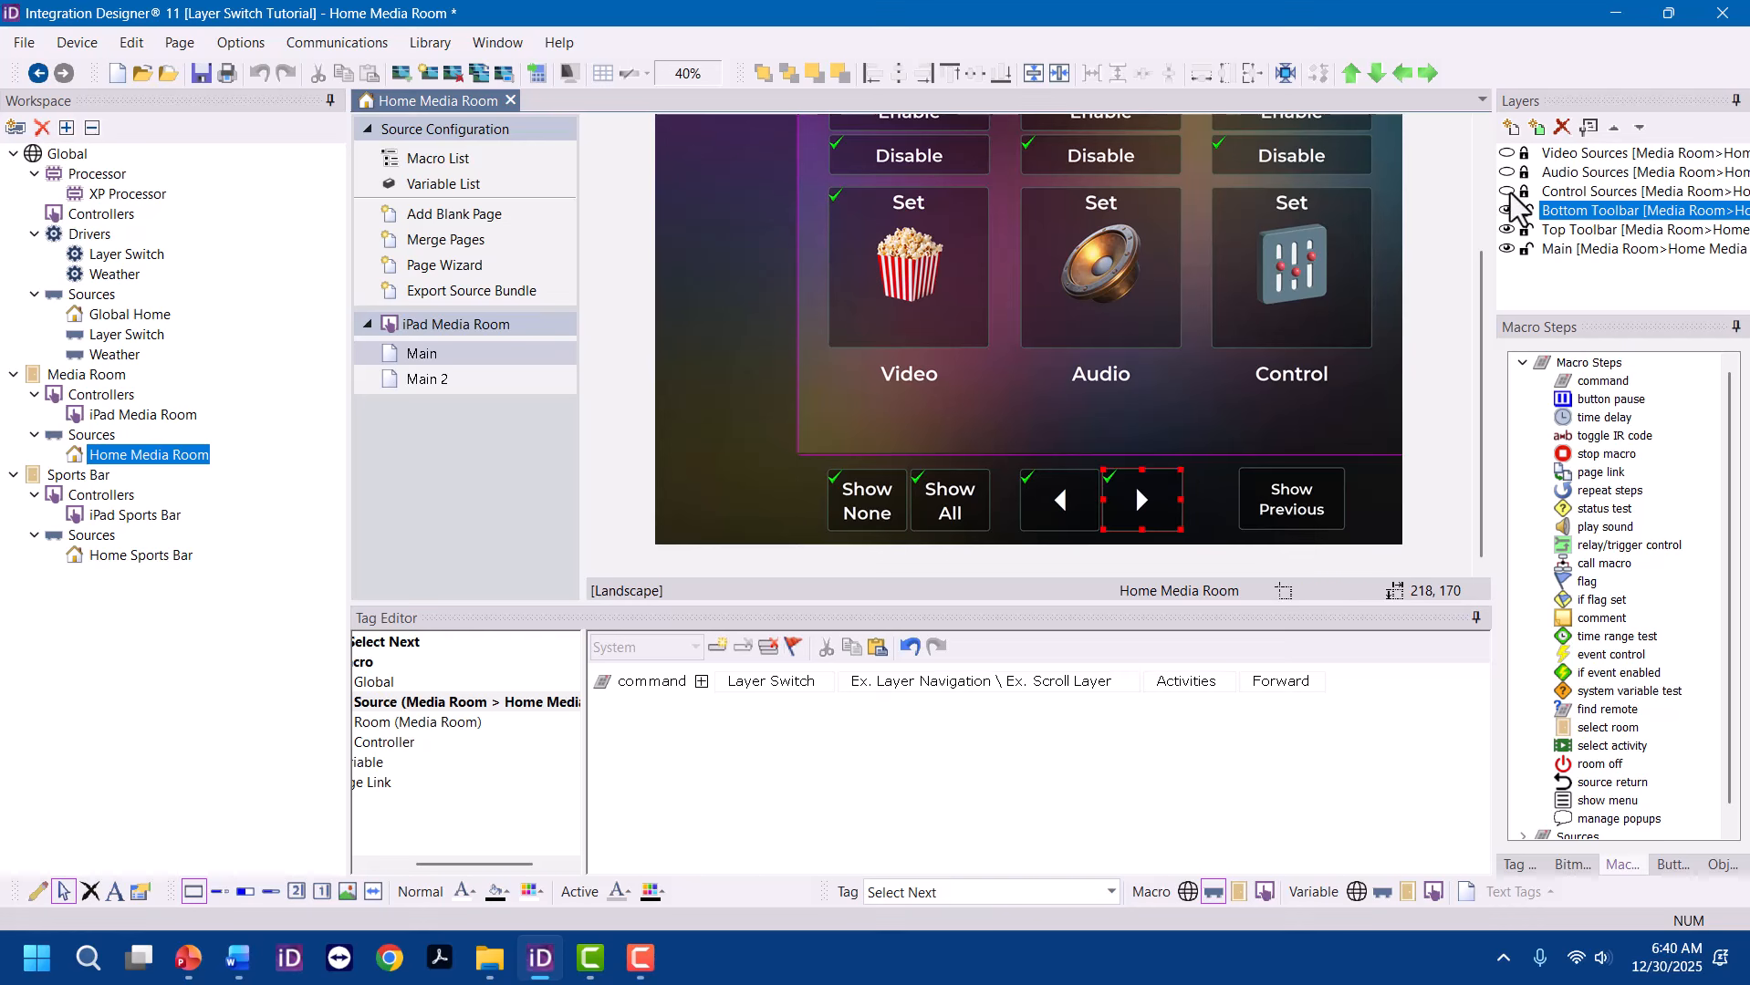
# Preview the Video Sources, Audio Sources and Control Sources layers one at a time, leaving only Video Sources shown among them
pyautogui.click(1508, 153)
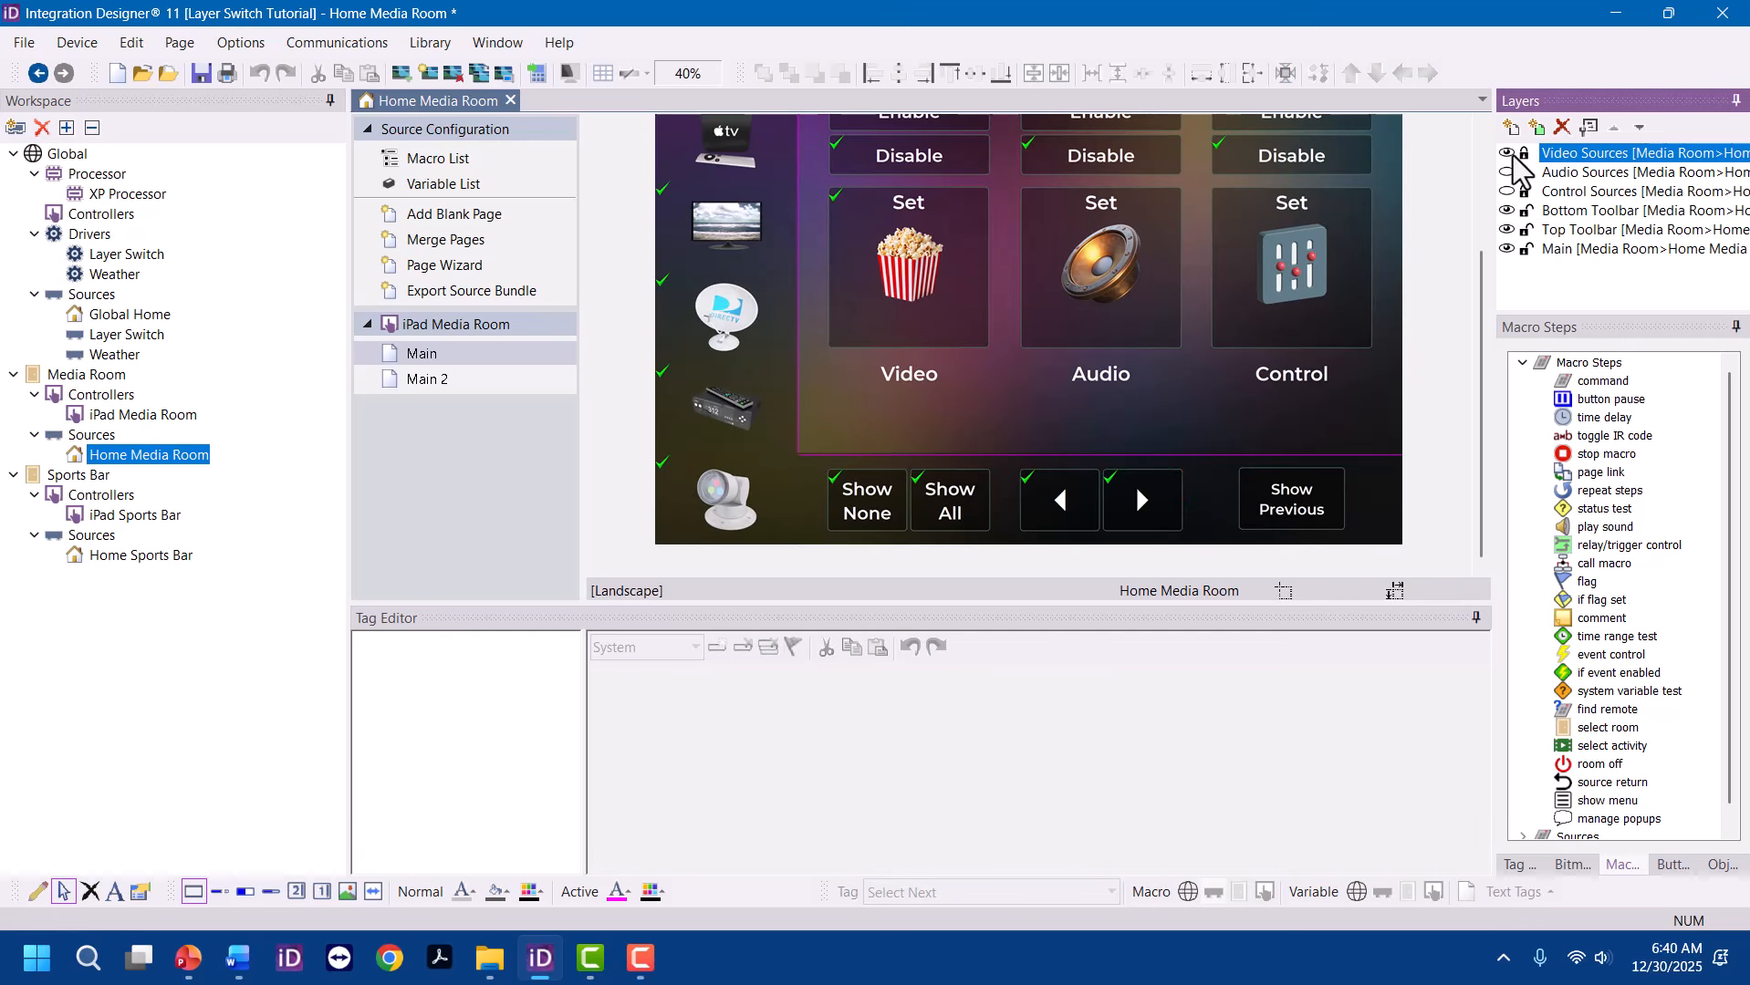
pyautogui.click(1508, 154)
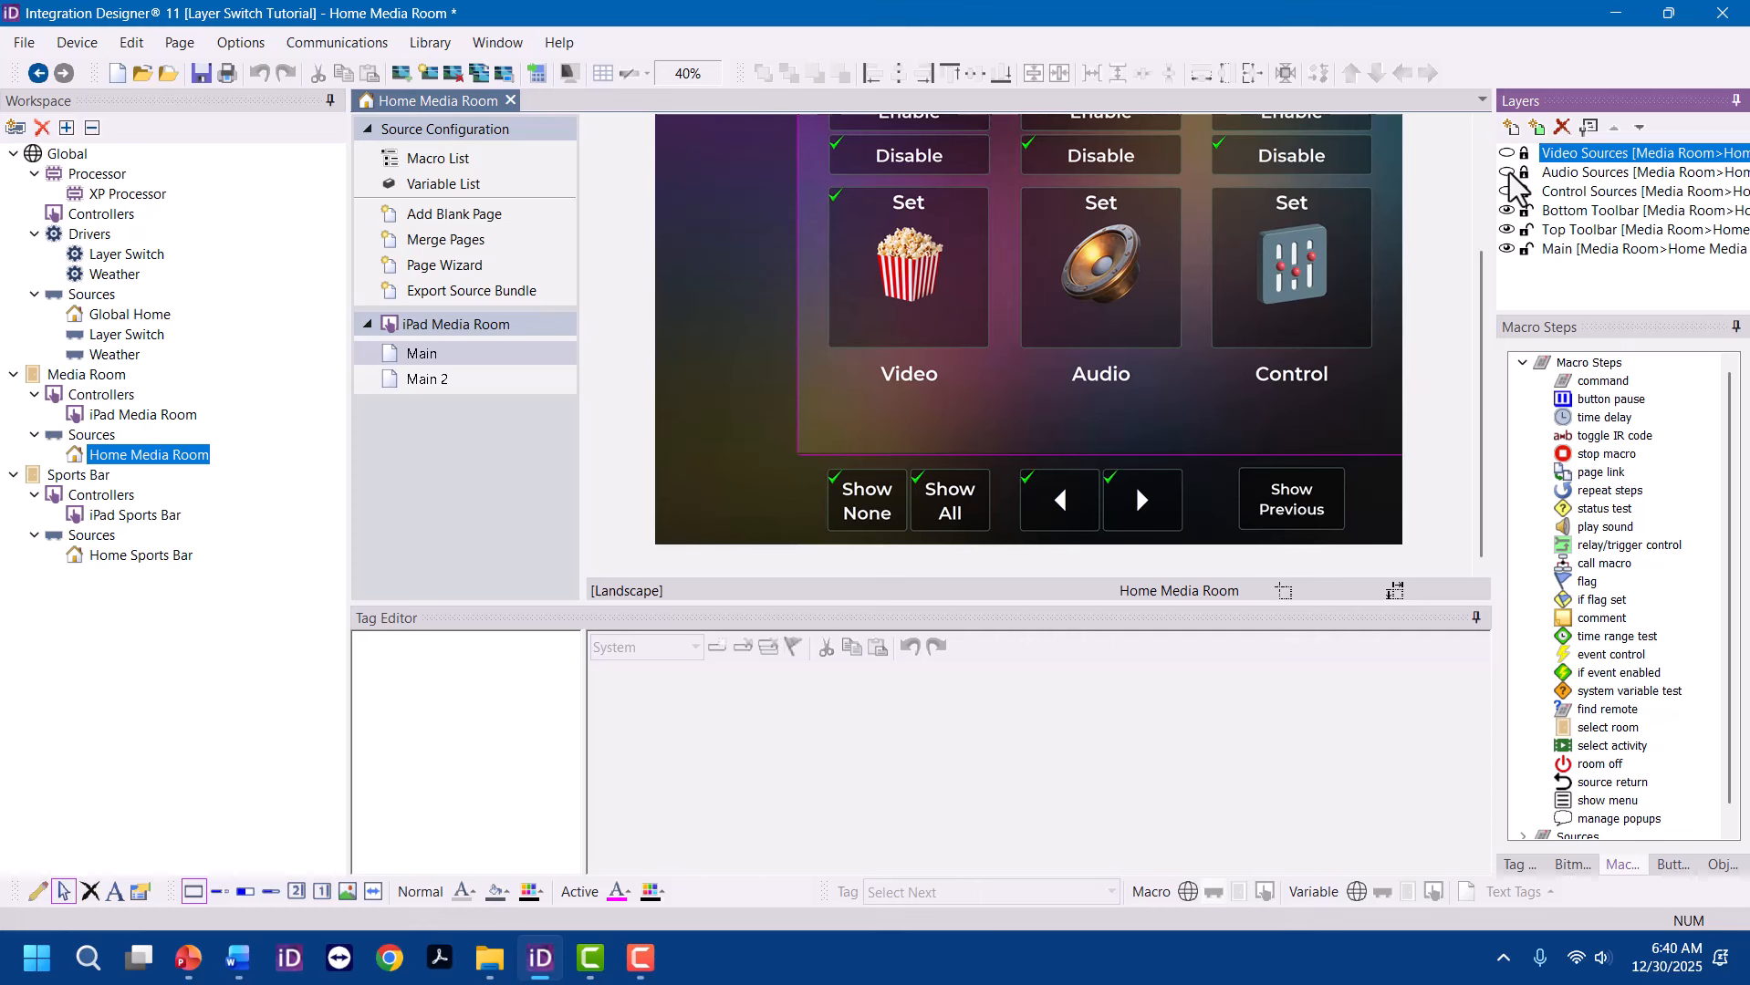
pyautogui.click(1507, 172)
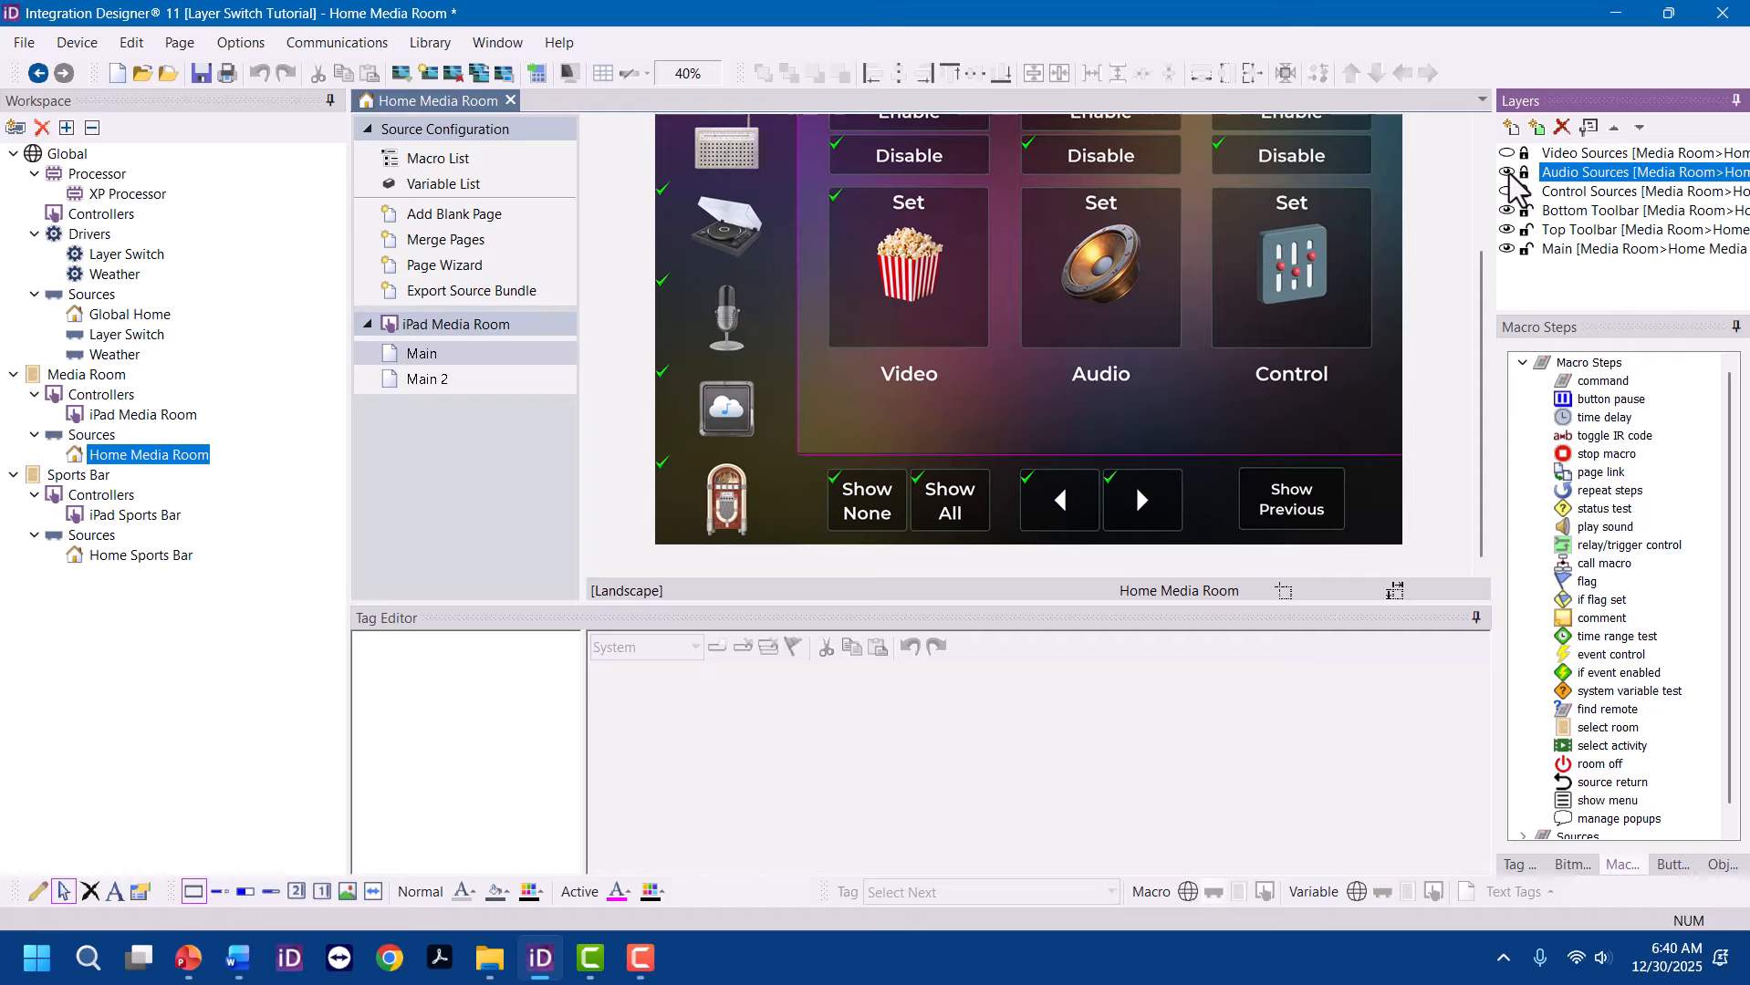
pyautogui.click(1507, 172)
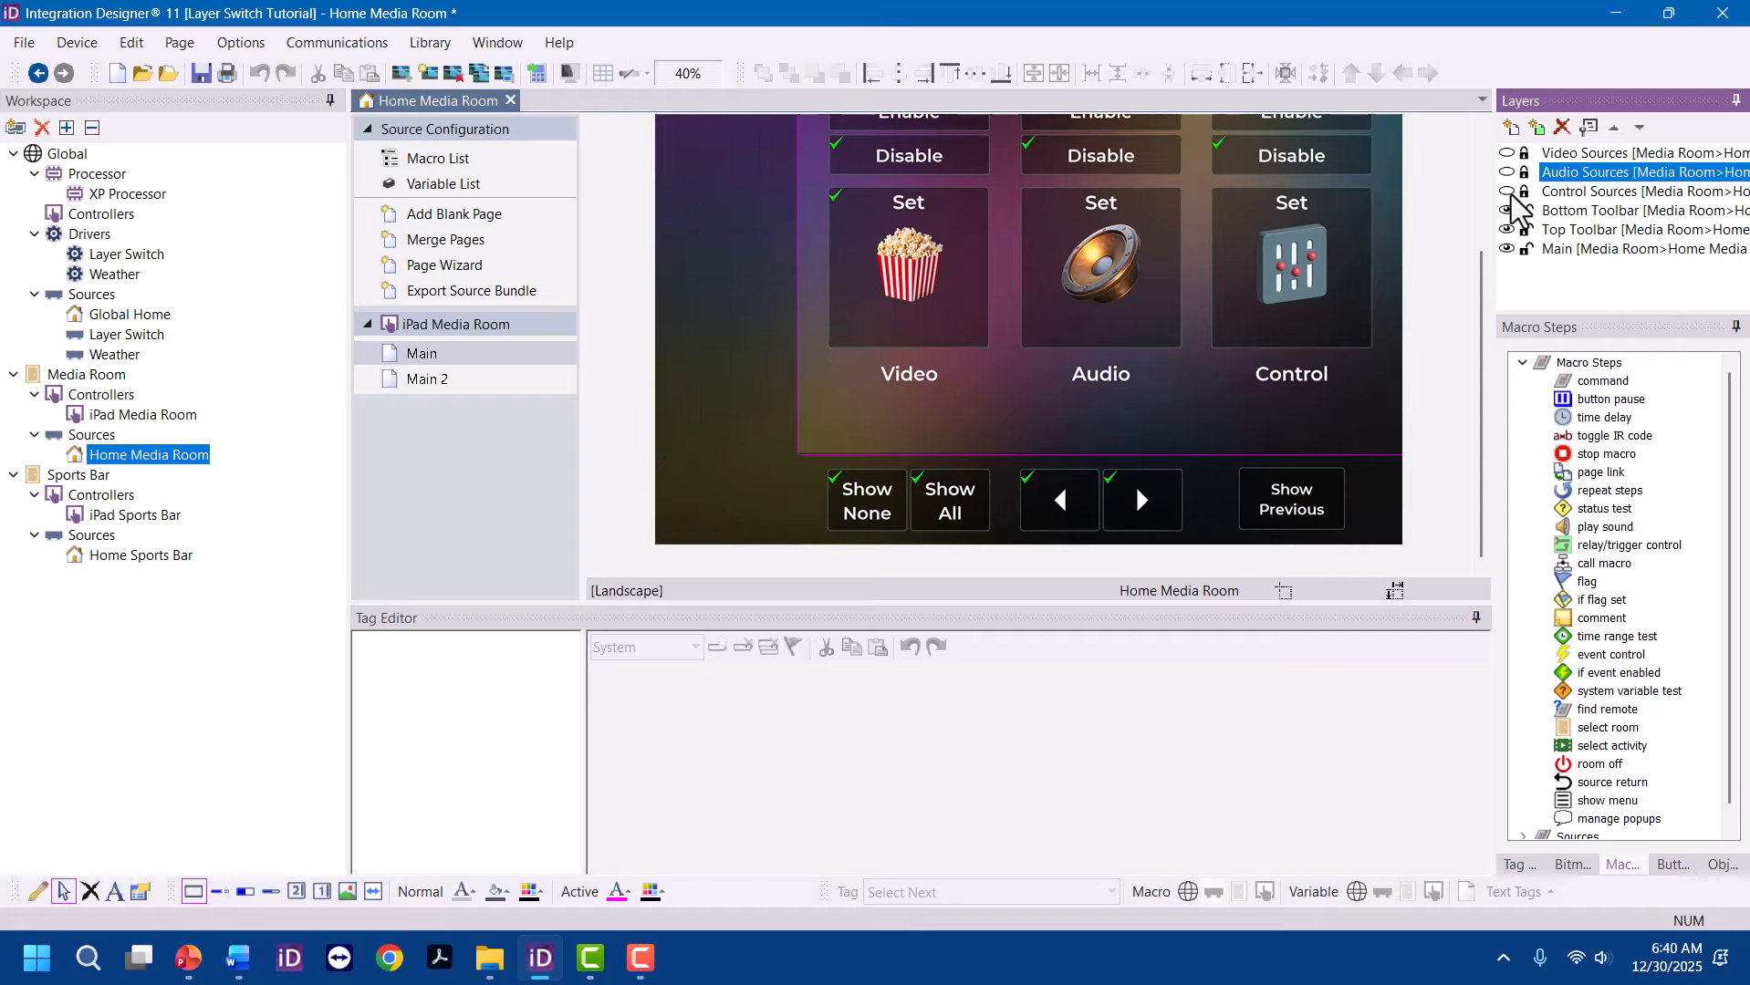
pyautogui.click(1508, 192)
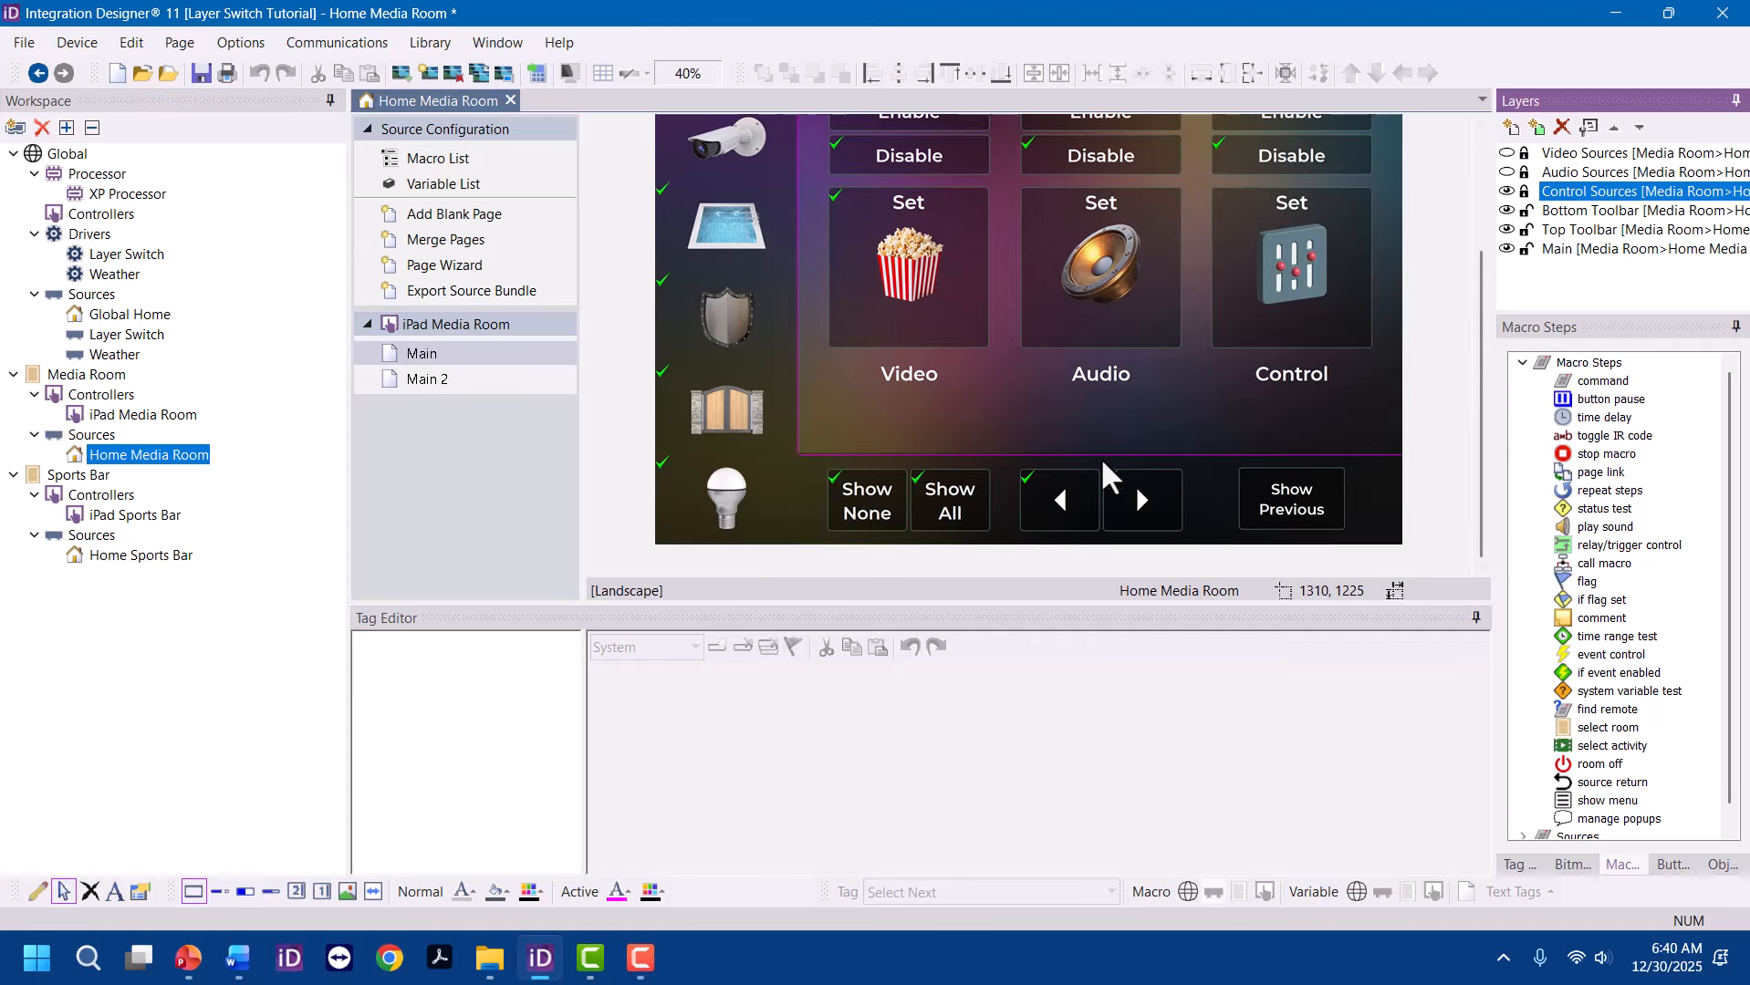
pyautogui.click(1507, 192)
pyautogui.click(1507, 172)
pyautogui.click(1507, 172)
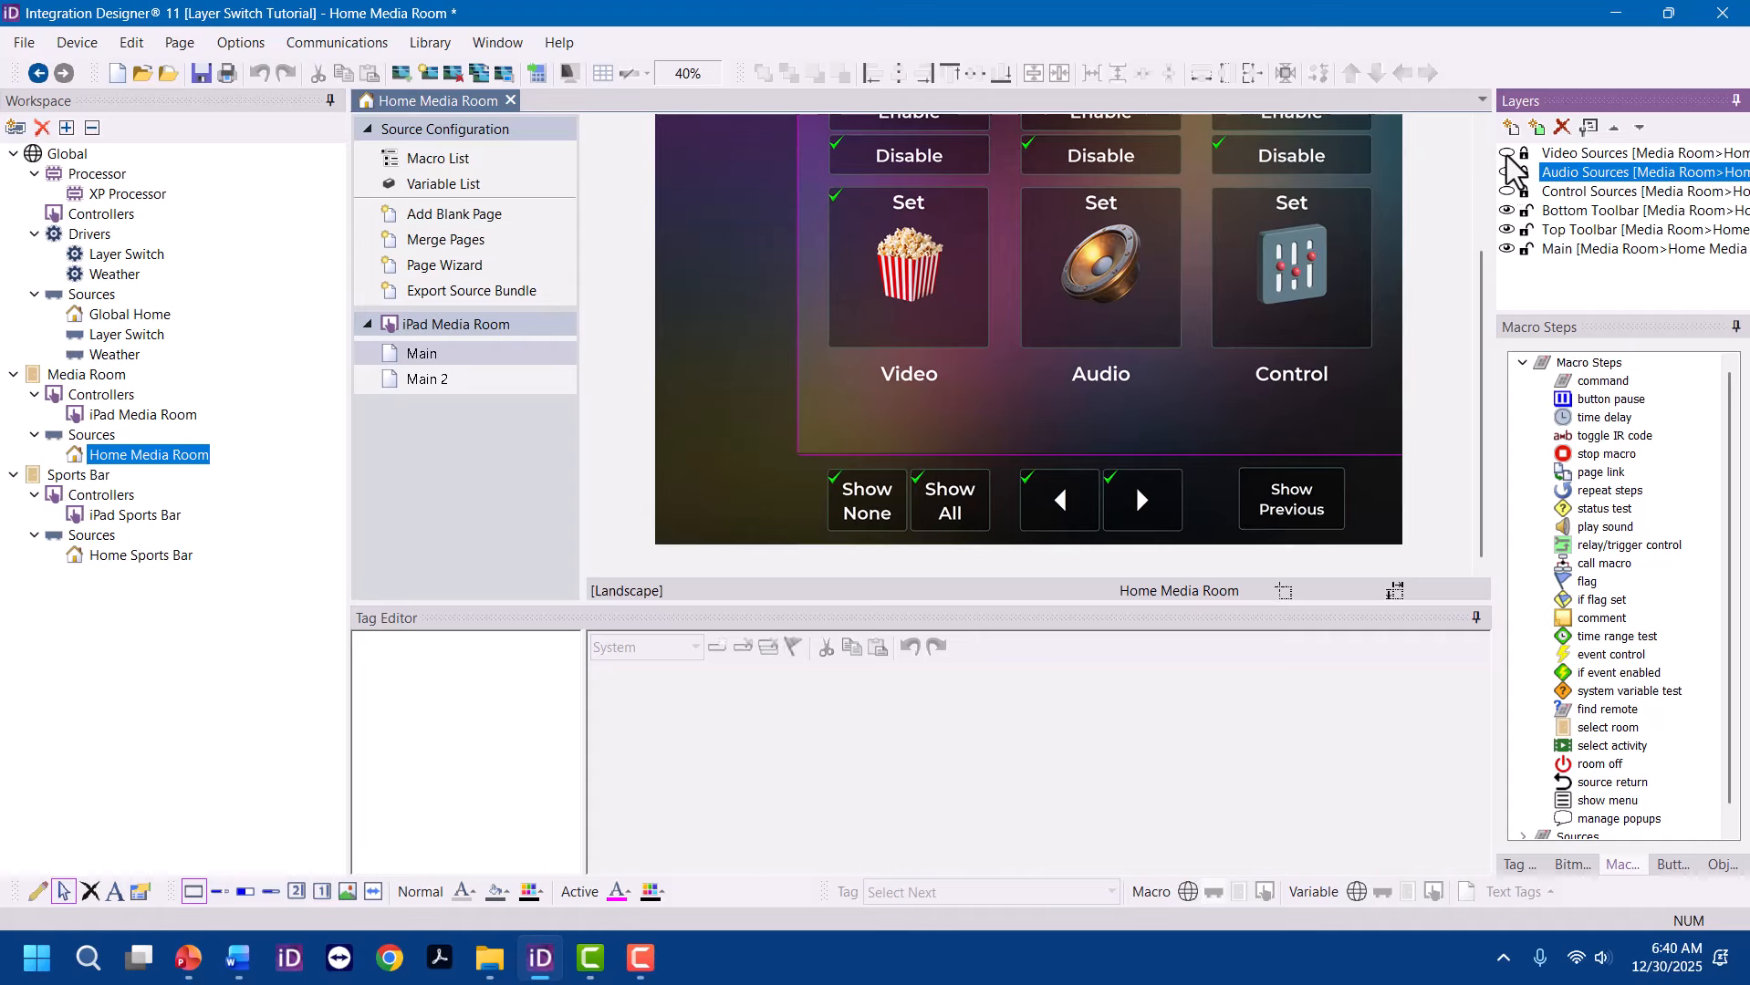
pyautogui.click(1508, 153)
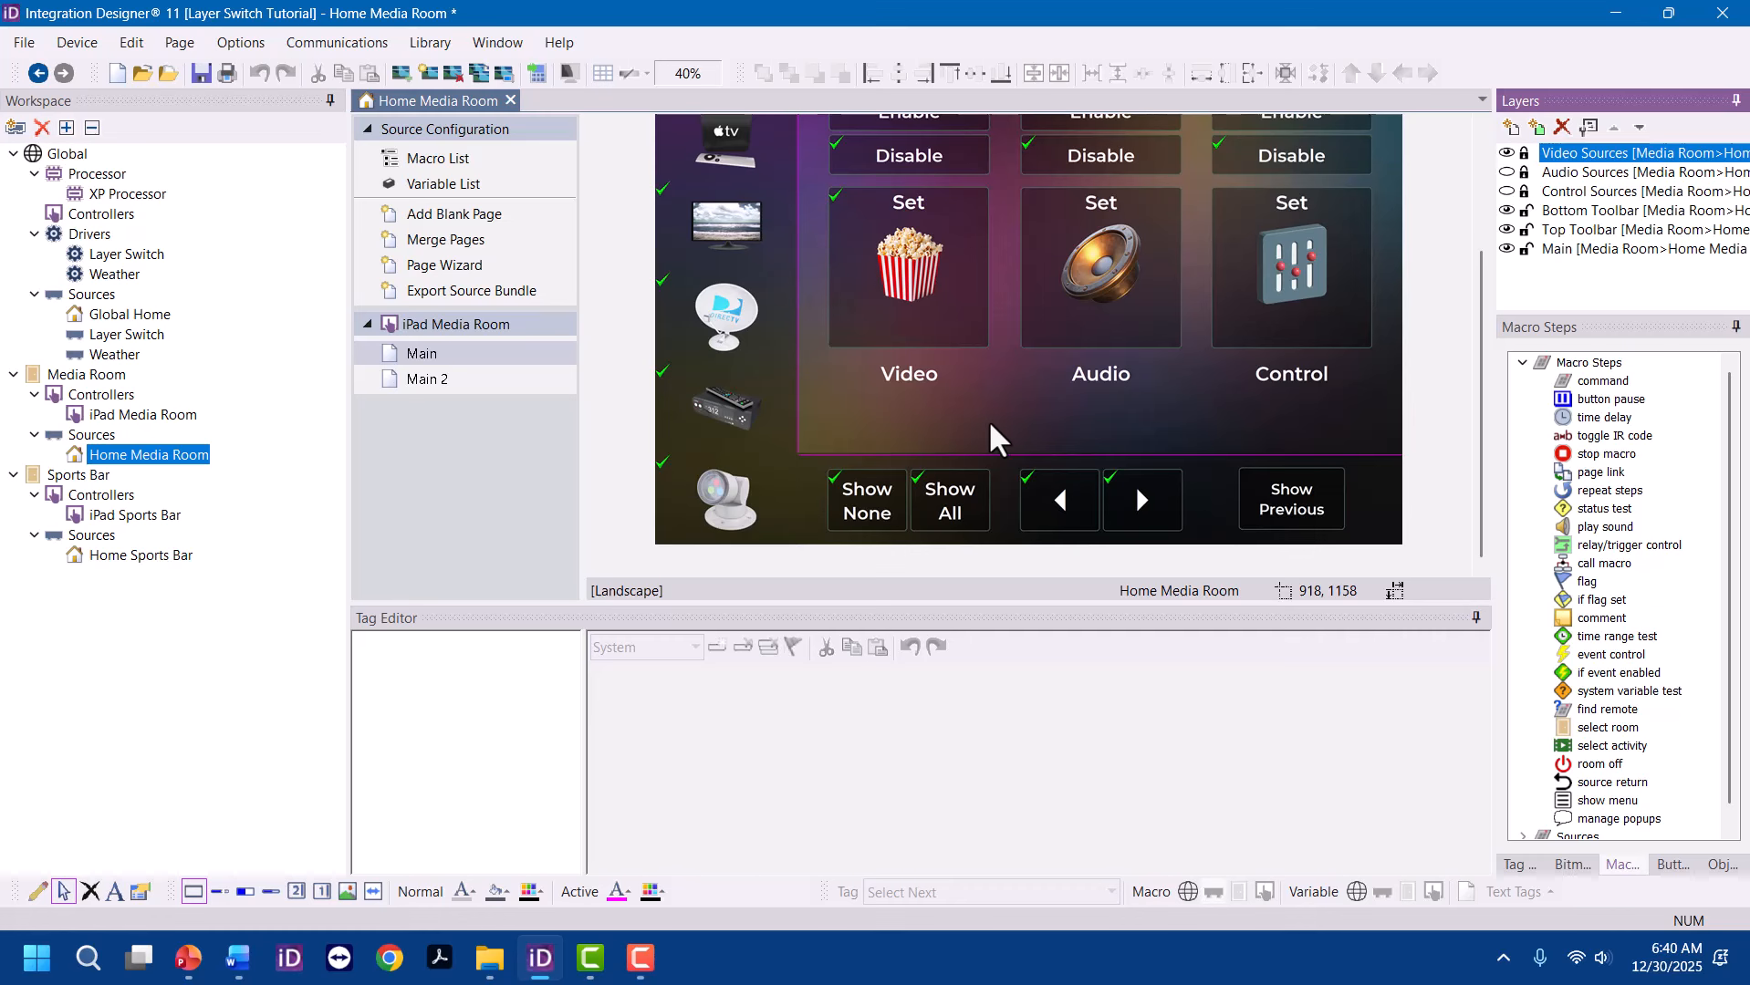
# Add a Layer Switch command to the Show Previous button's macro using Ex. Layer Navigation \ Ex. Previous Layer for the Activities group
pyautogui.click(1309, 509)
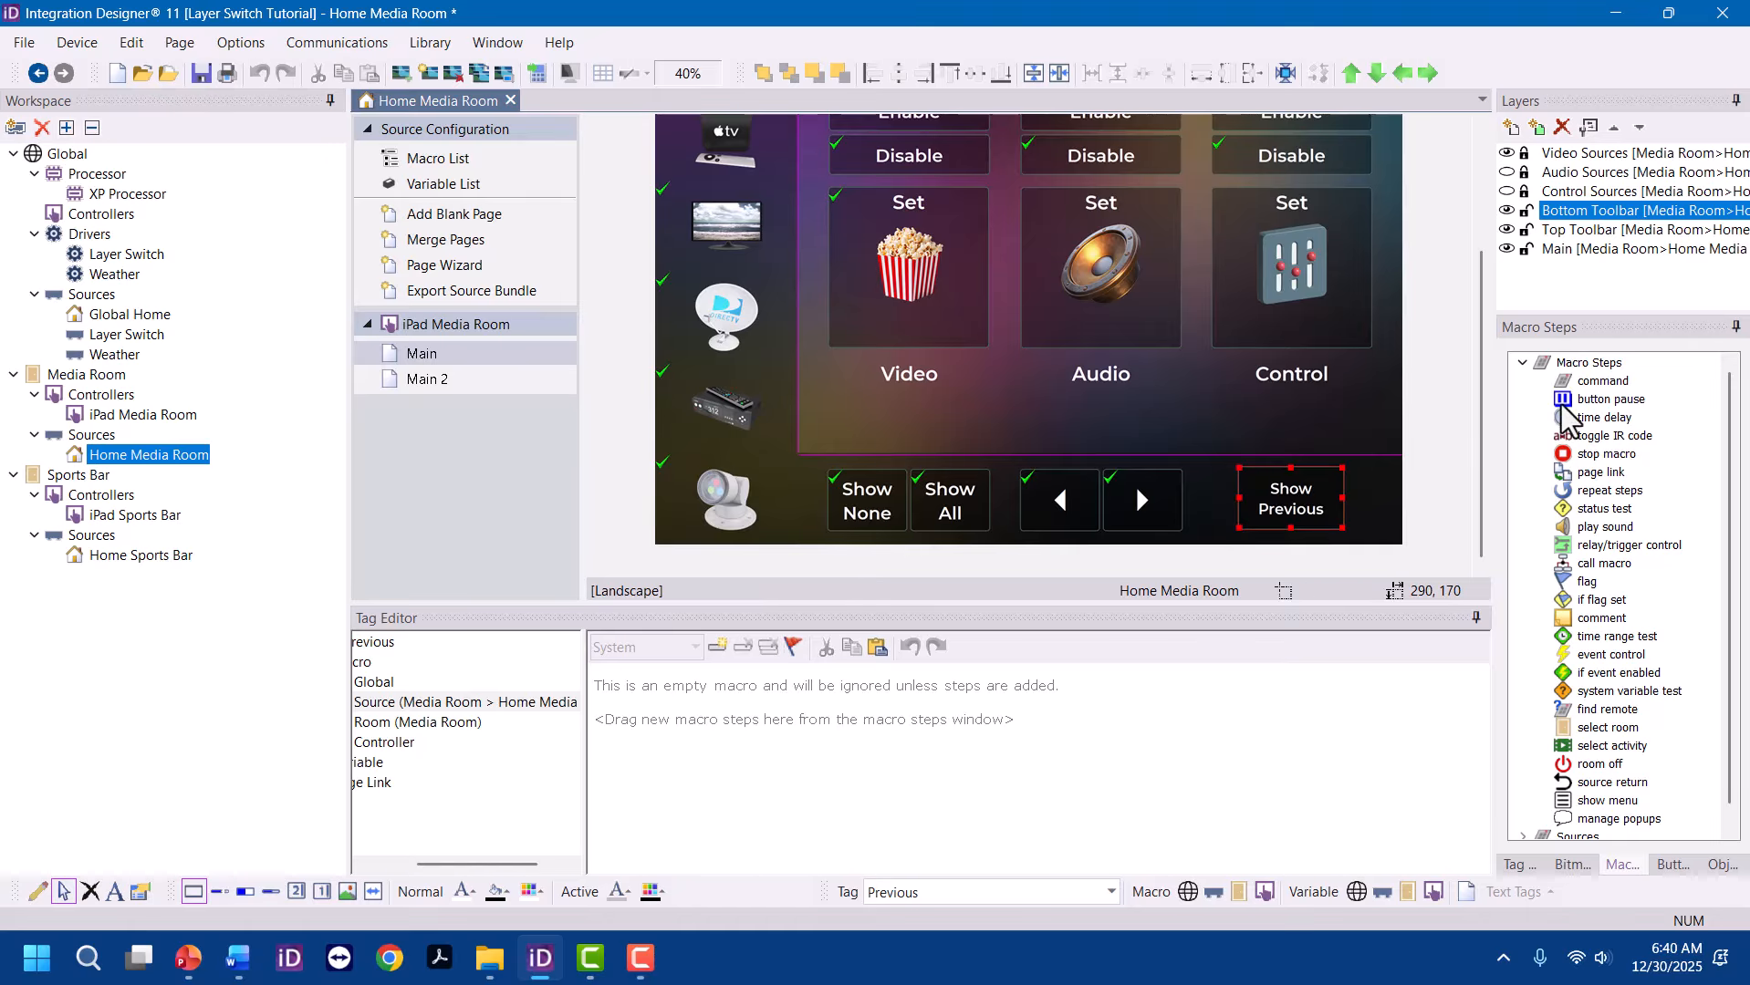
pyautogui.moveTo(1592, 381); pyautogui.dragTo(971, 643)
pyautogui.click(847, 682)
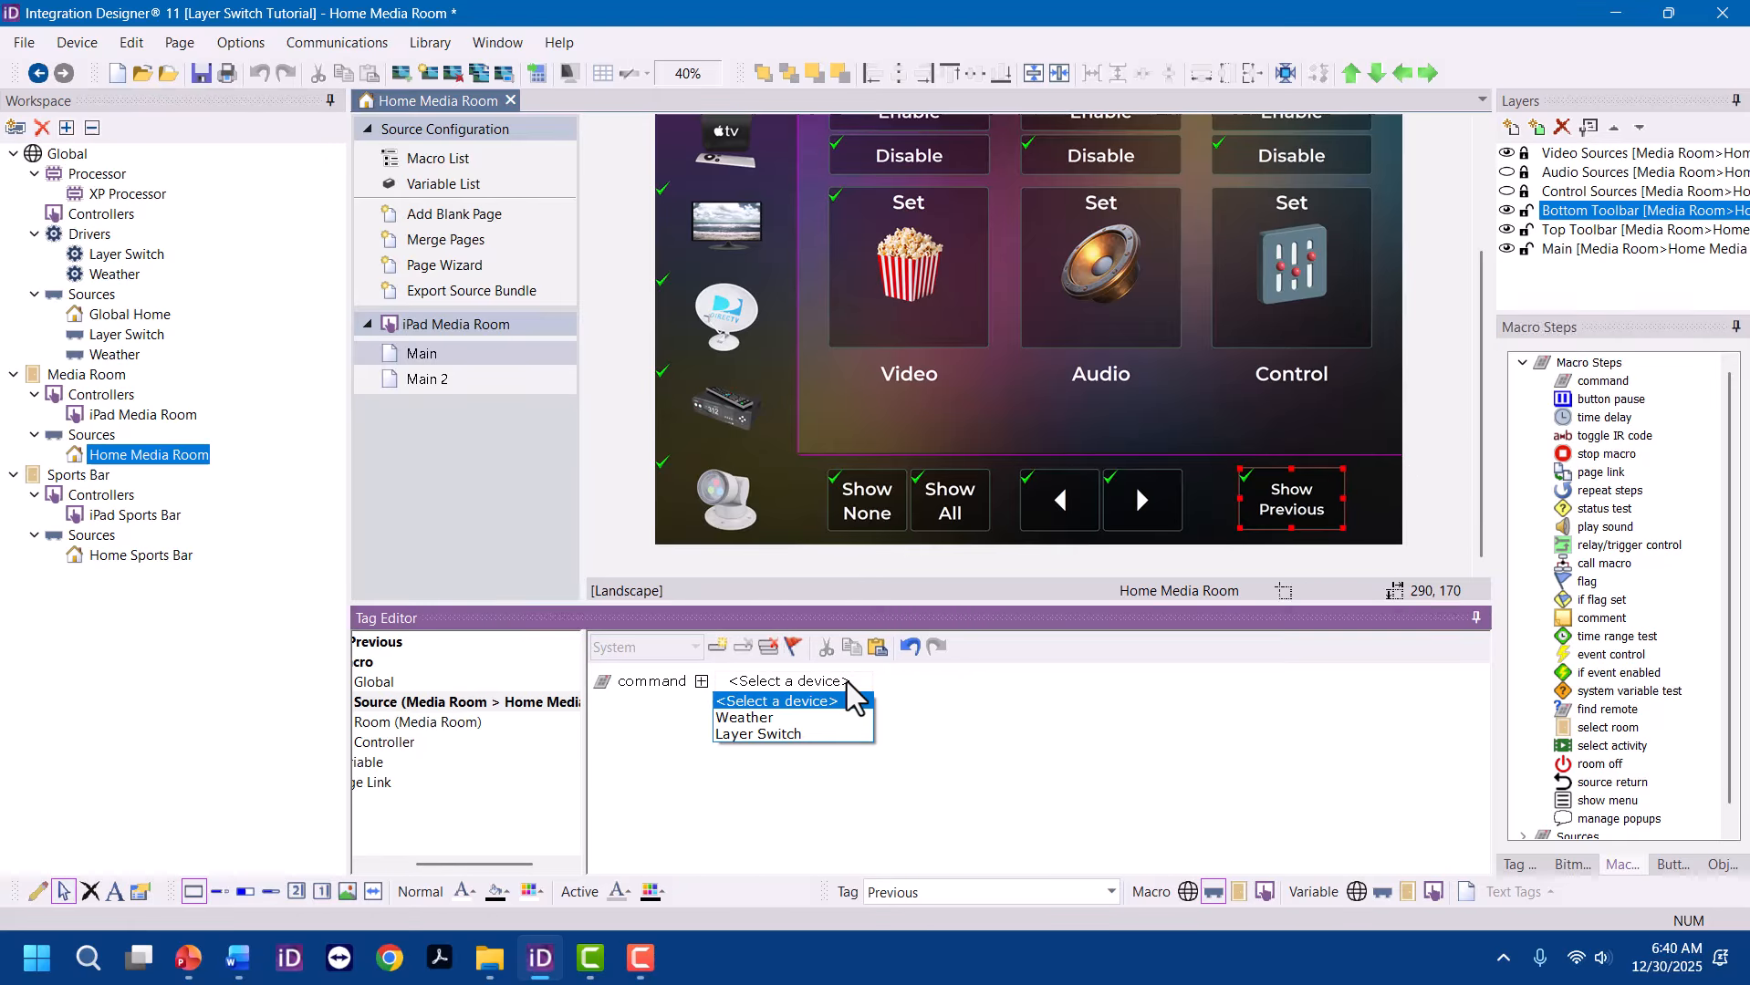
pyautogui.click(824, 736)
pyautogui.click(970, 683)
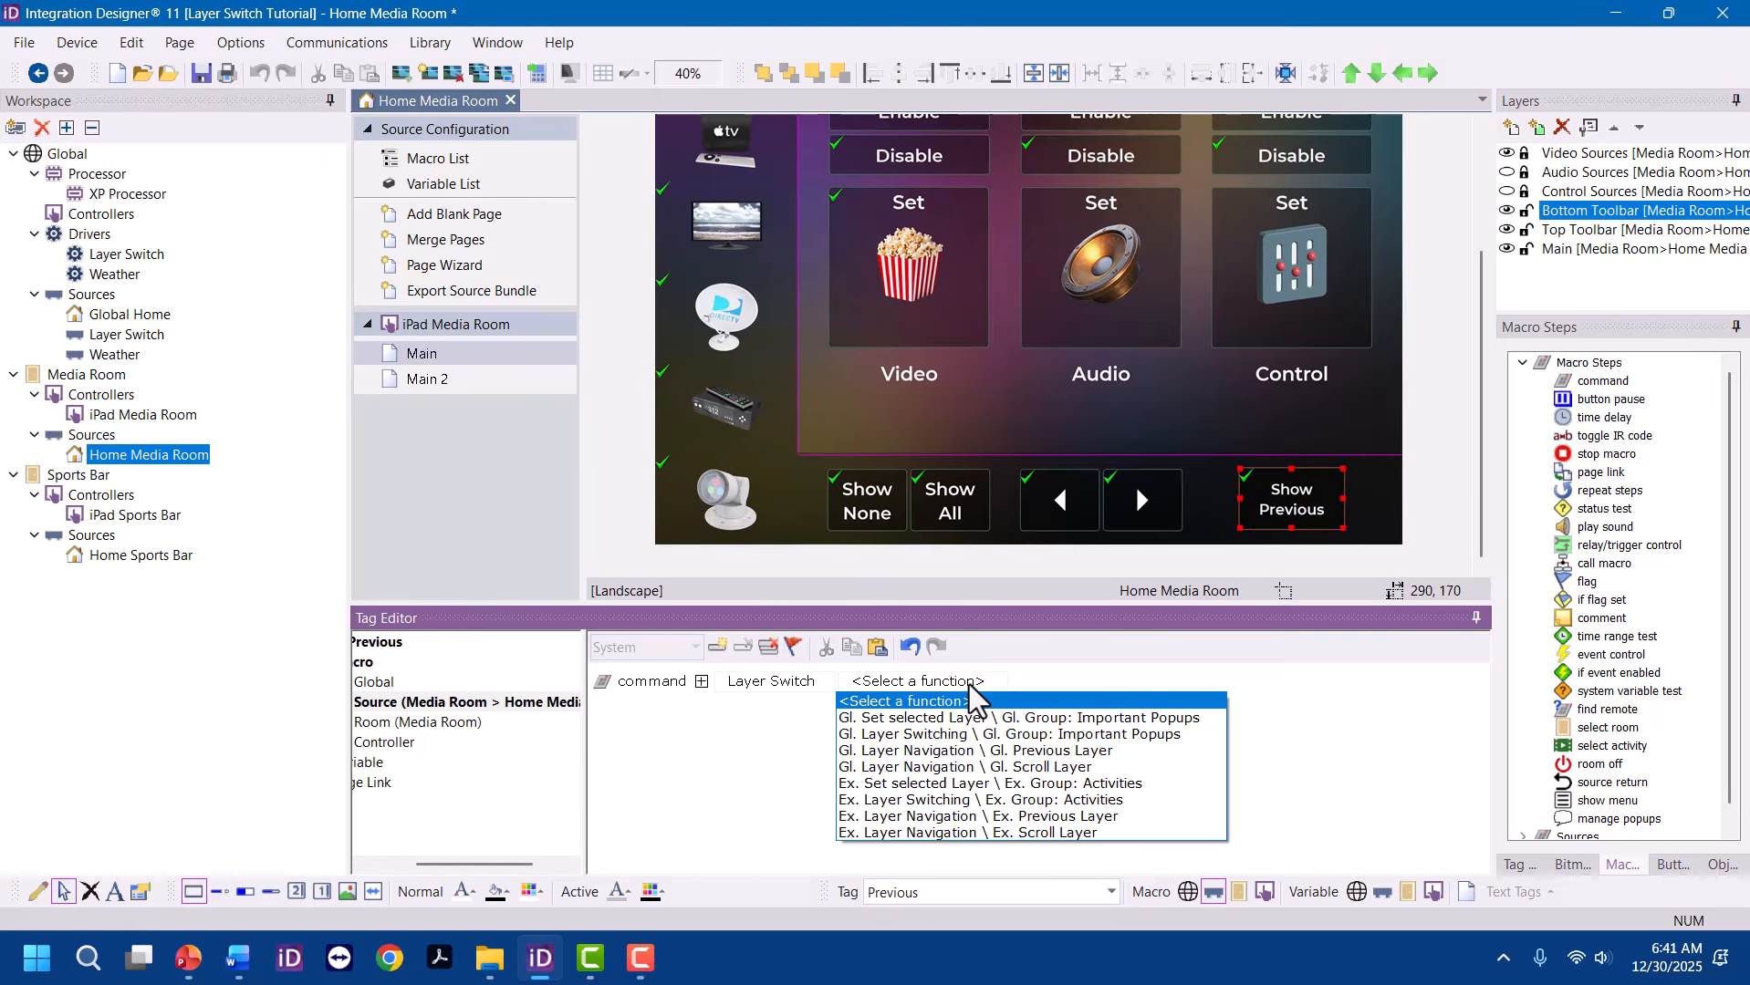
pyautogui.click(1004, 819)
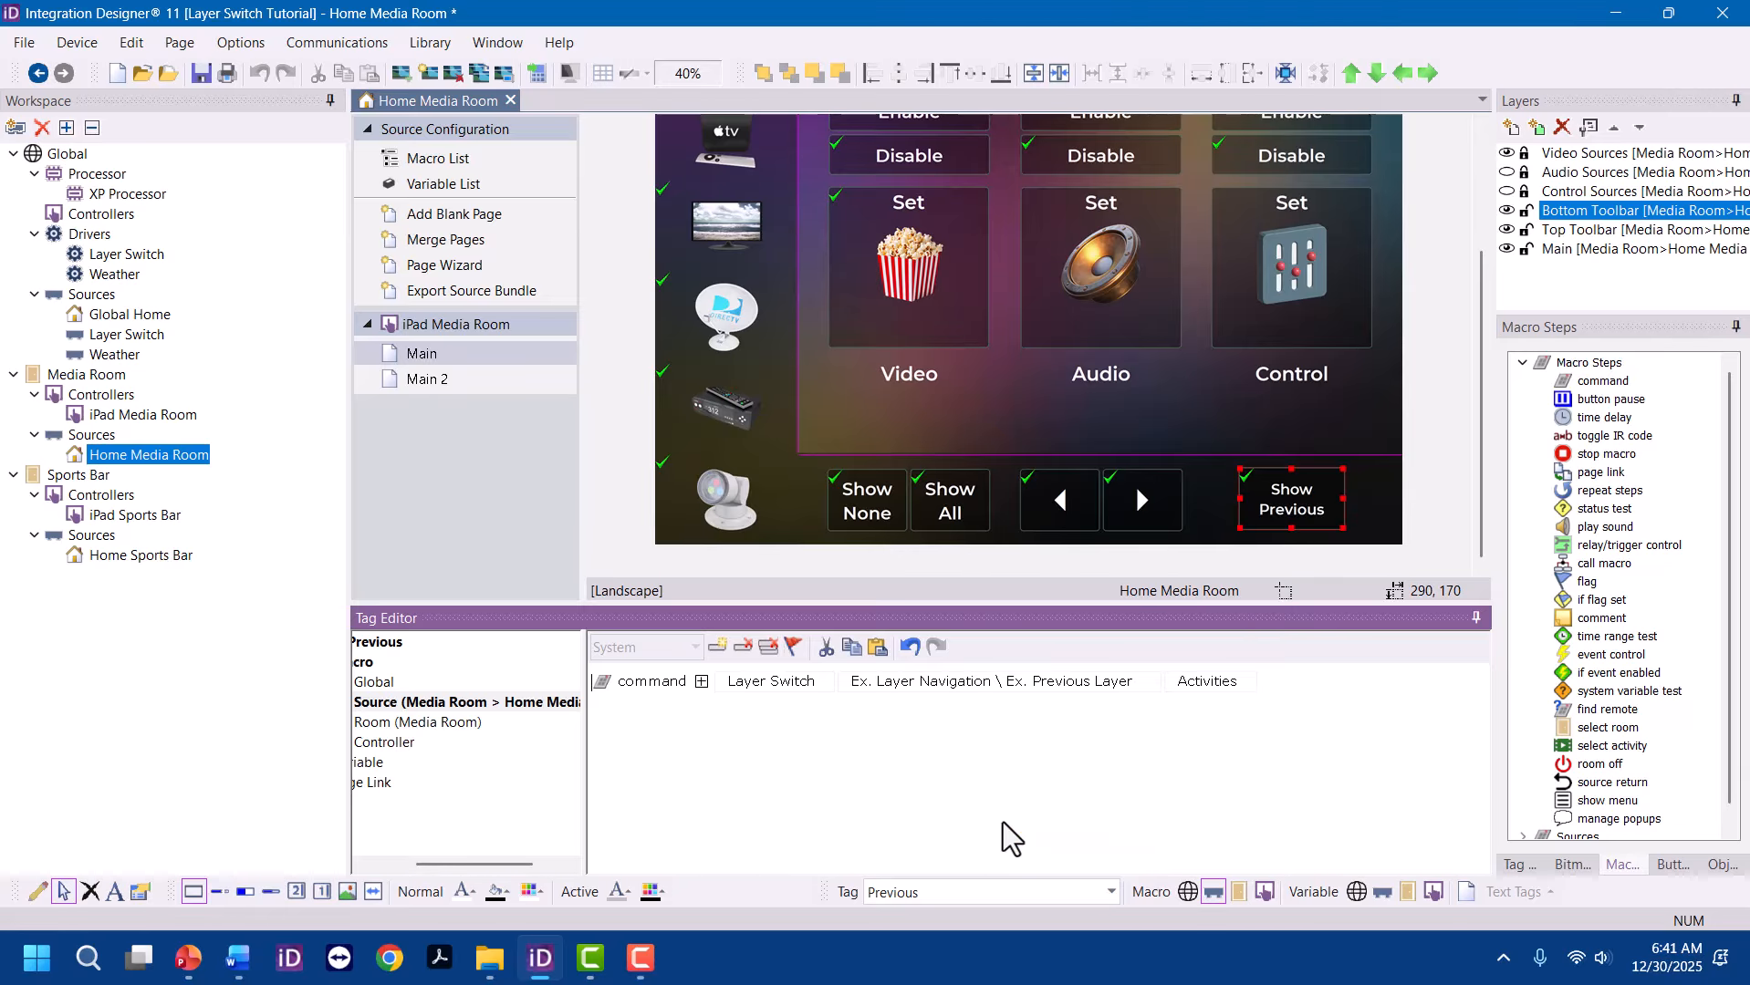
pyautogui.click(1212, 685)
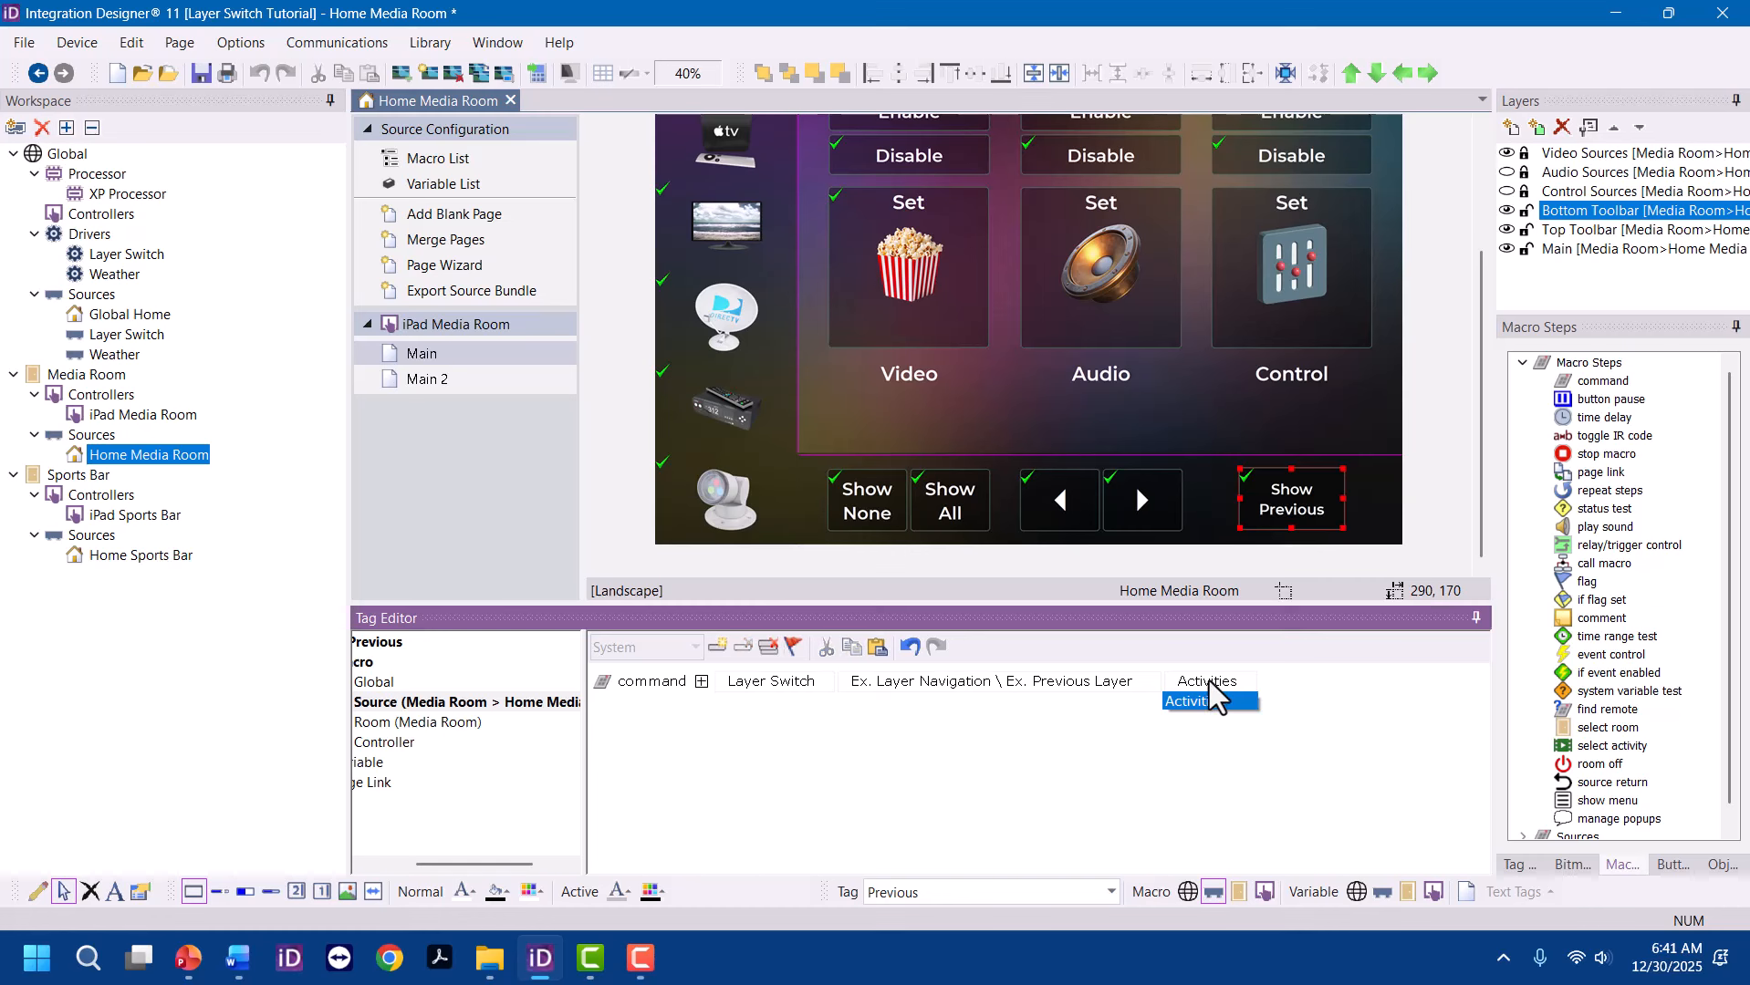
pyautogui.click(1208, 679)
pyautogui.click(1242, 684)
pyautogui.click(1242, 699)
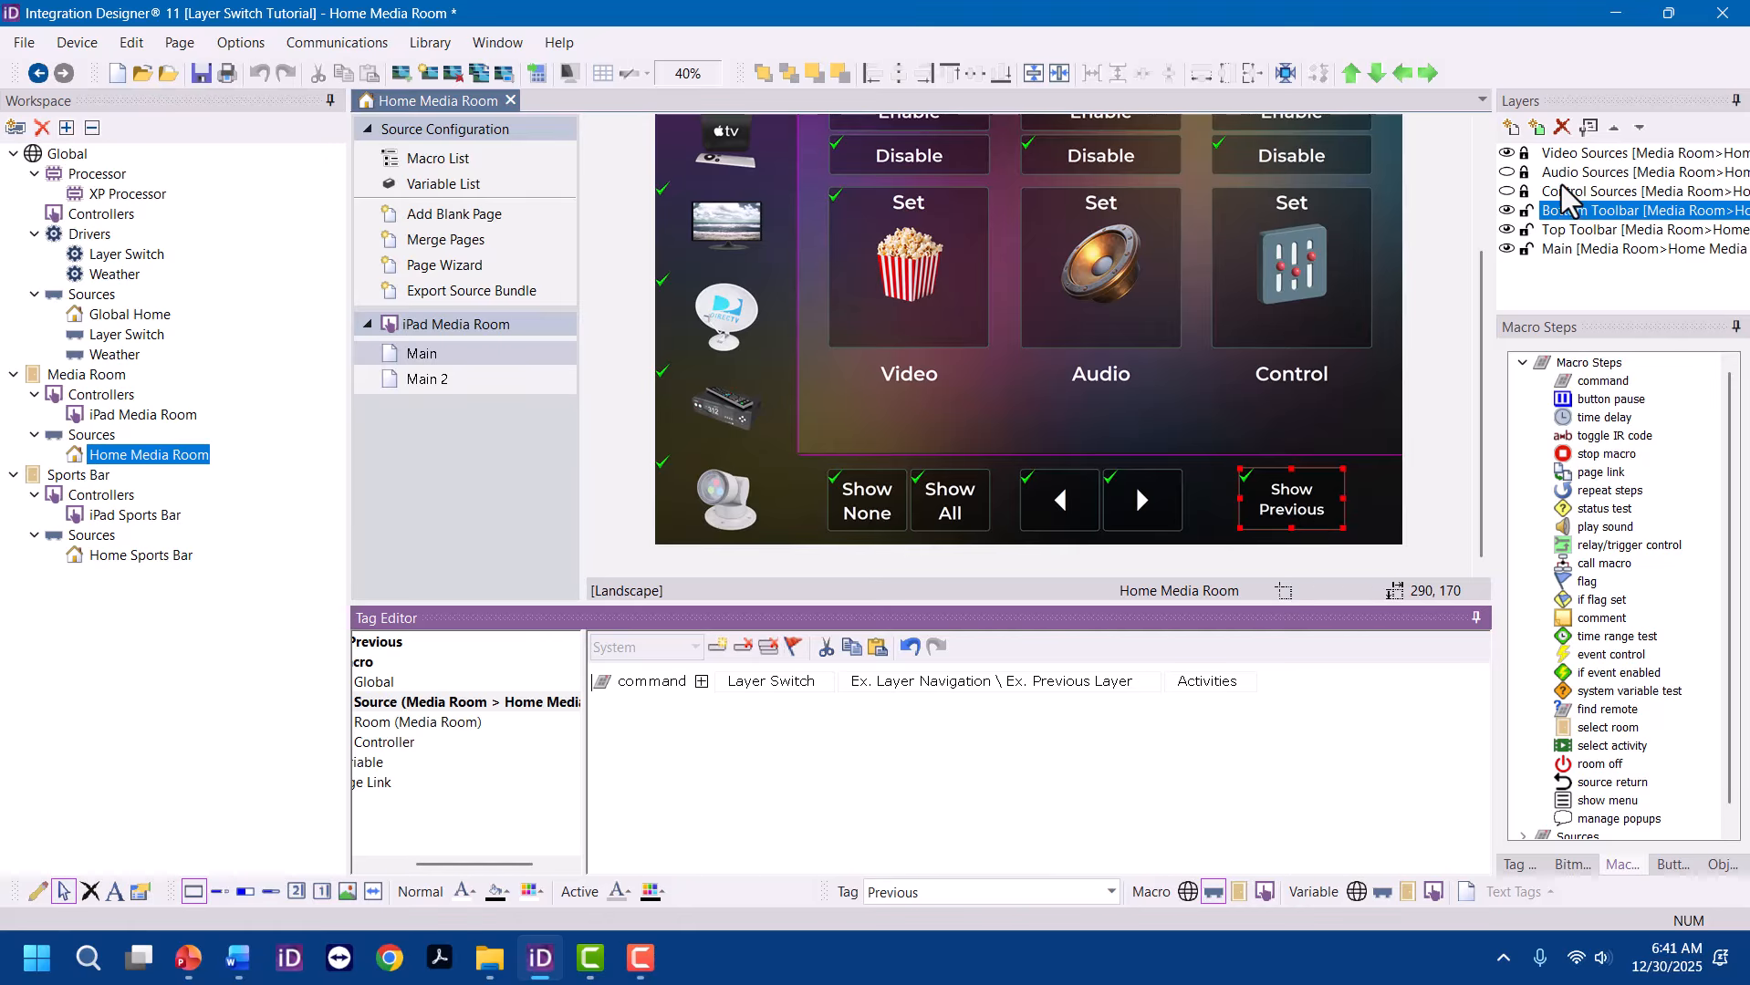
# Examine the Video Sources layer's visibility variable and the macro on the Video column's Enable button
pyautogui.click(1580, 153)
pyautogui.click(1589, 127)
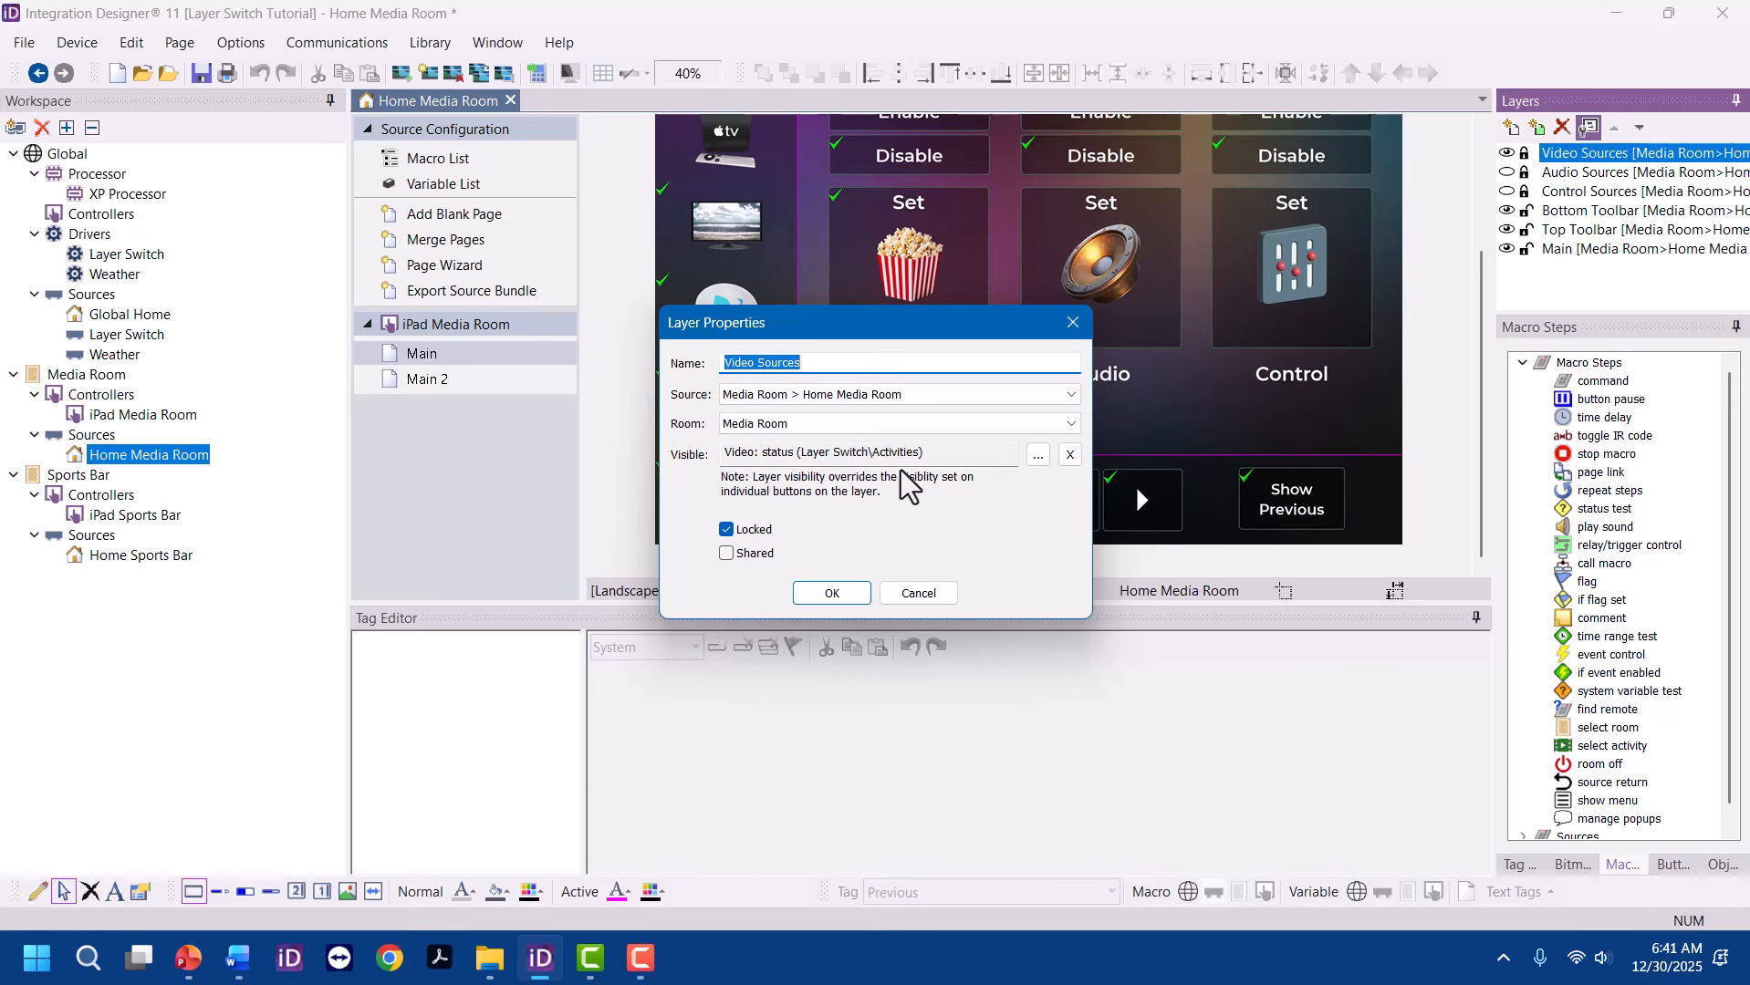
pyautogui.click(844, 595)
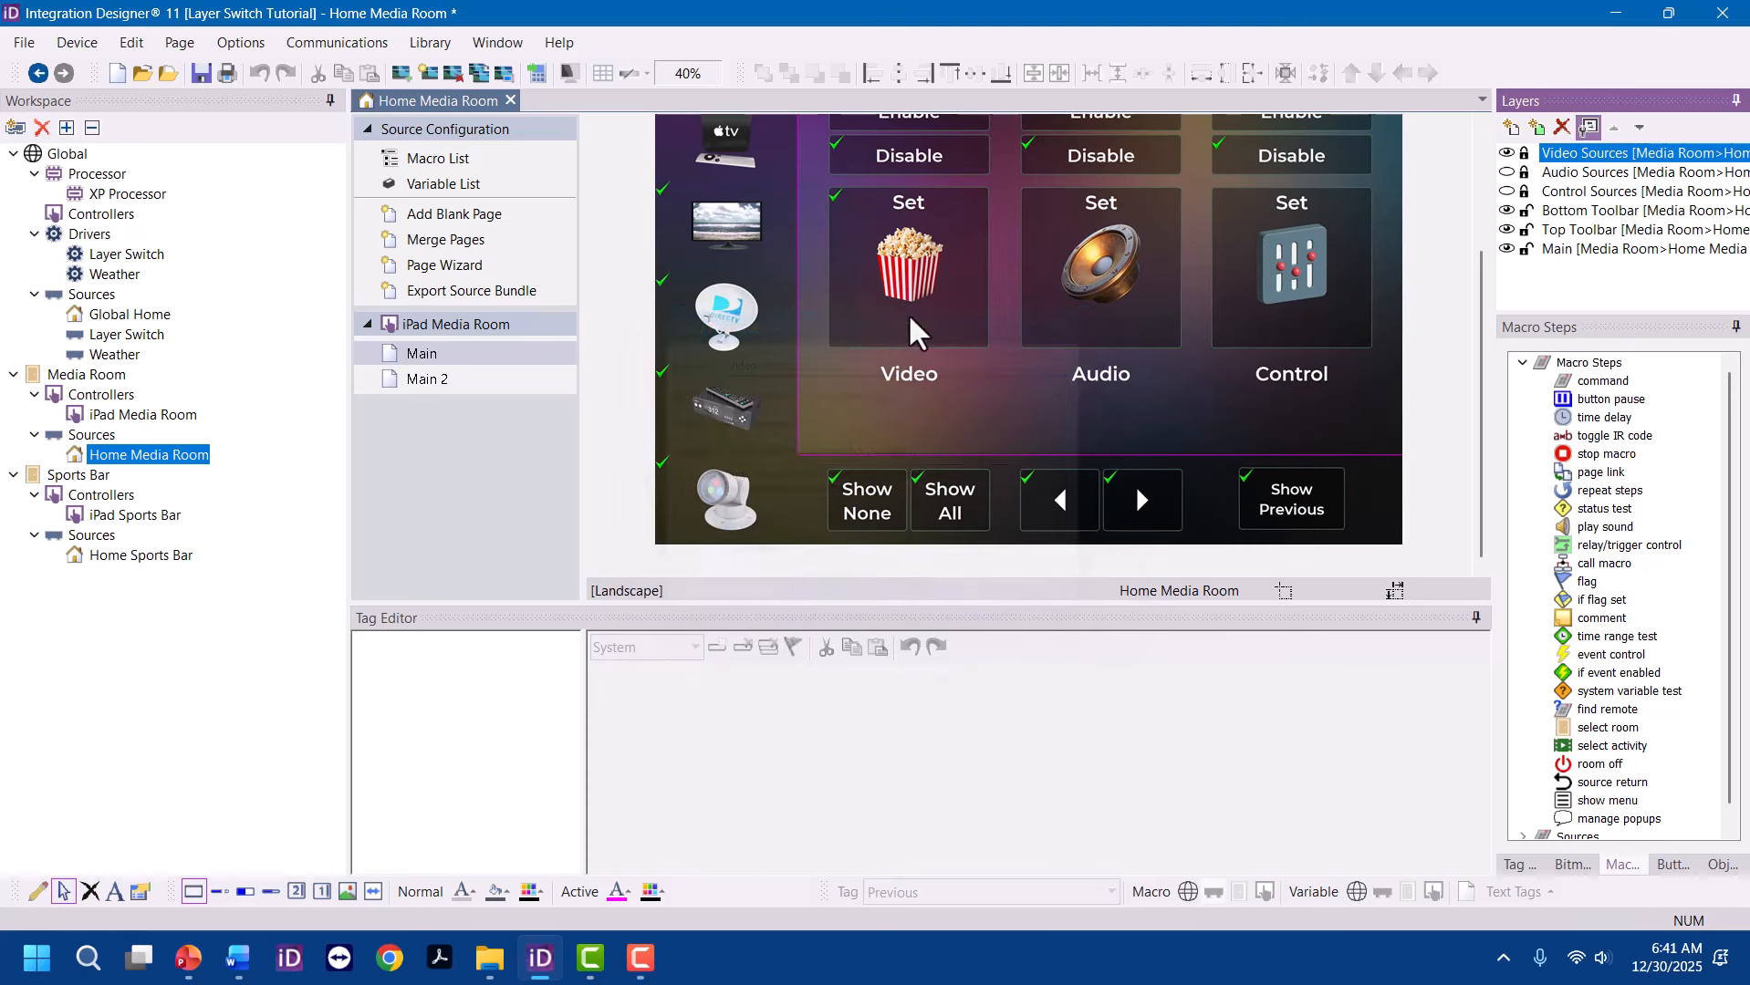
pyautogui.click(925, 271)
pyautogui.scroll(2, 925, 271)
pyautogui.click(937, 219)
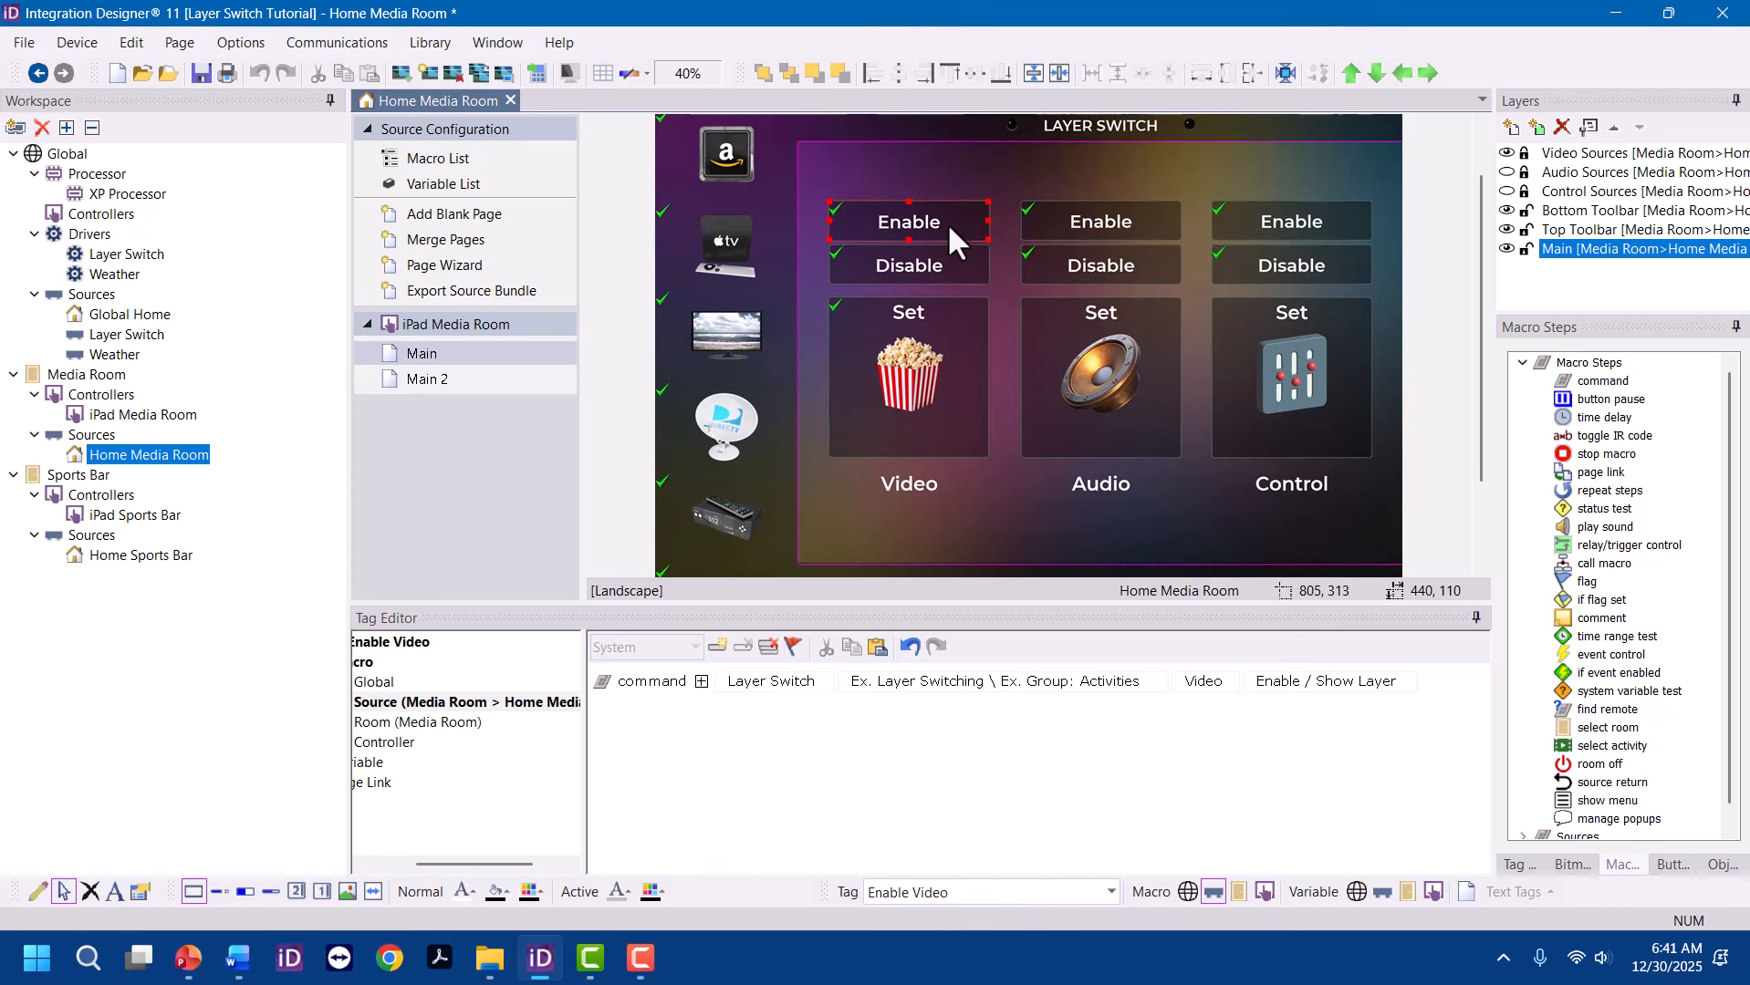
# Select the Video Set button and widen the Tag Editor's tag tree
pyautogui.click(942, 337)
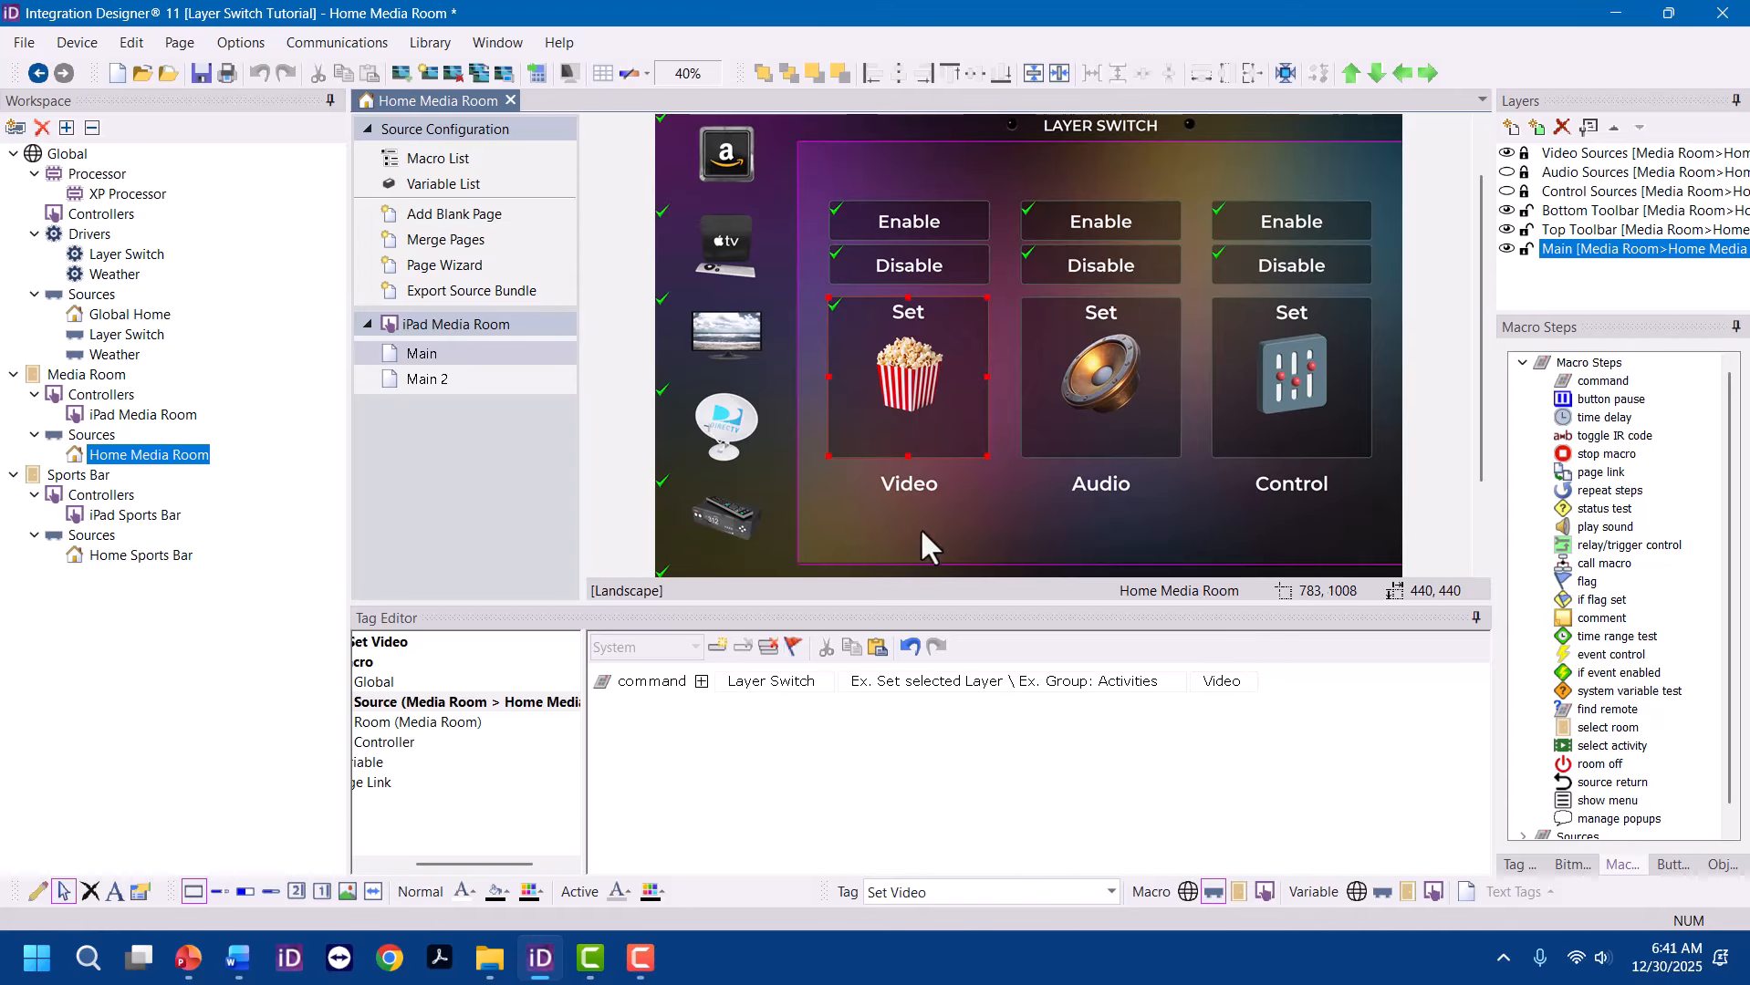
pyautogui.moveTo(350, 767); pyautogui.dragTo(279, 765)
pyautogui.moveTo(354, 865); pyautogui.dragTo(304, 863)
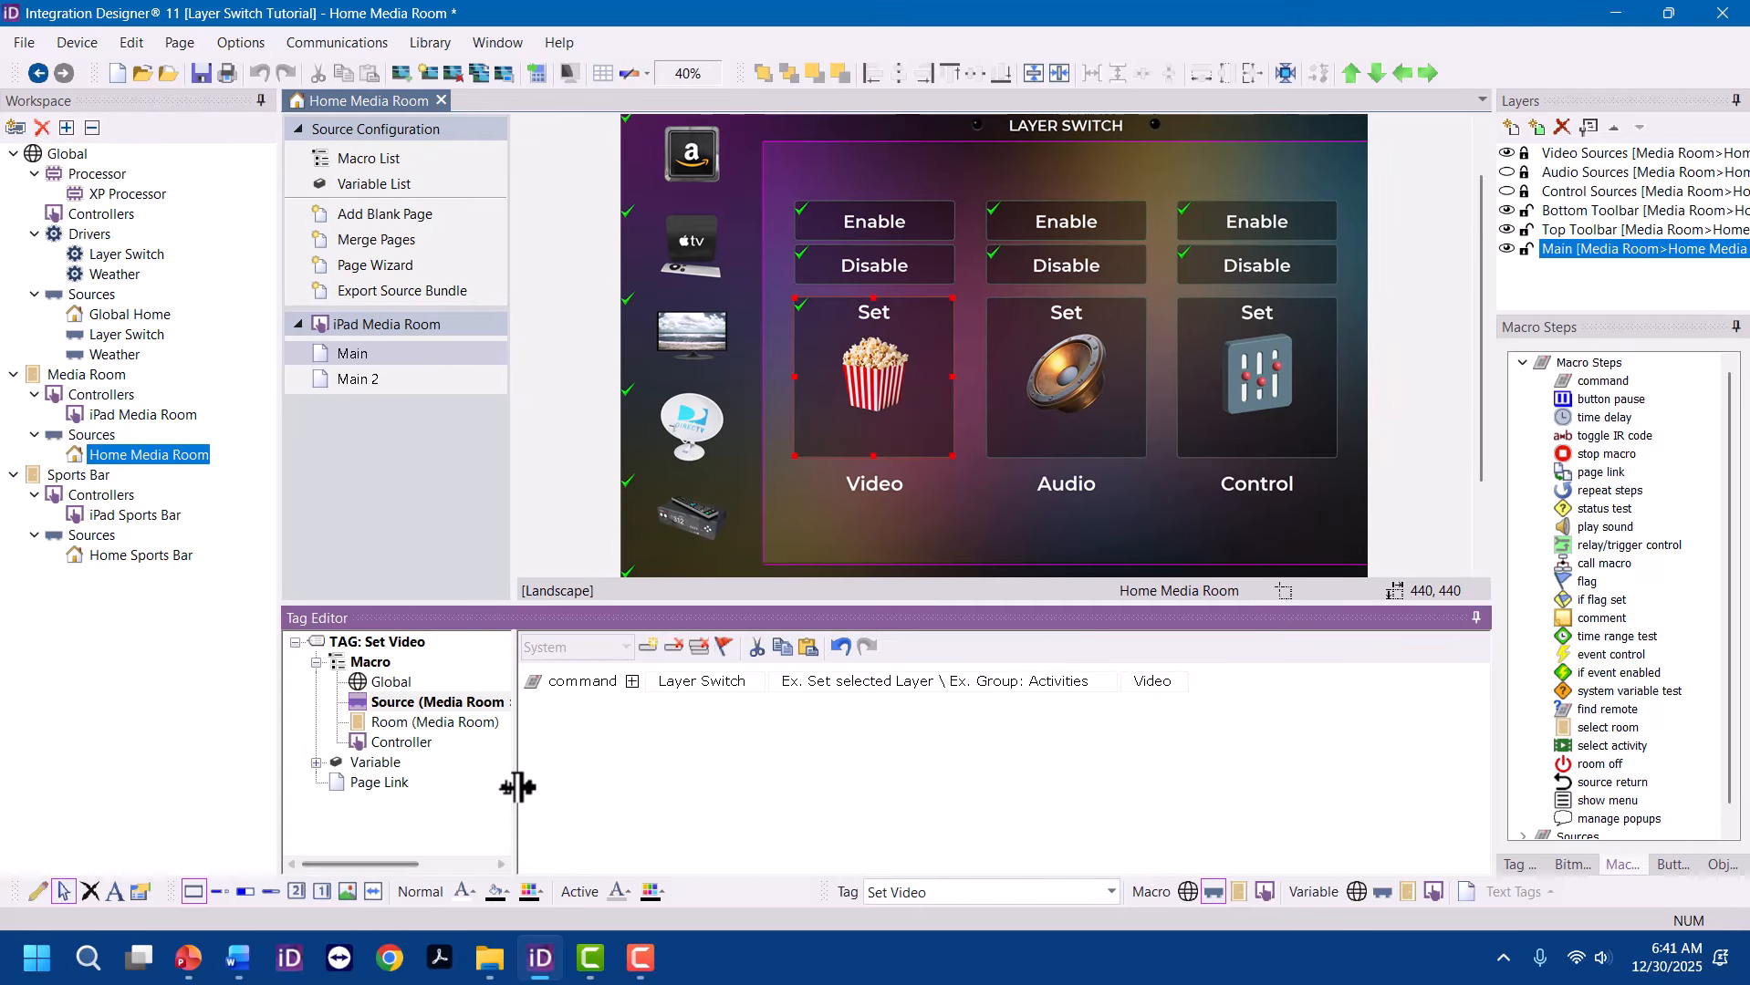
pyautogui.moveTo(519, 782); pyautogui.dragTo(632, 799)
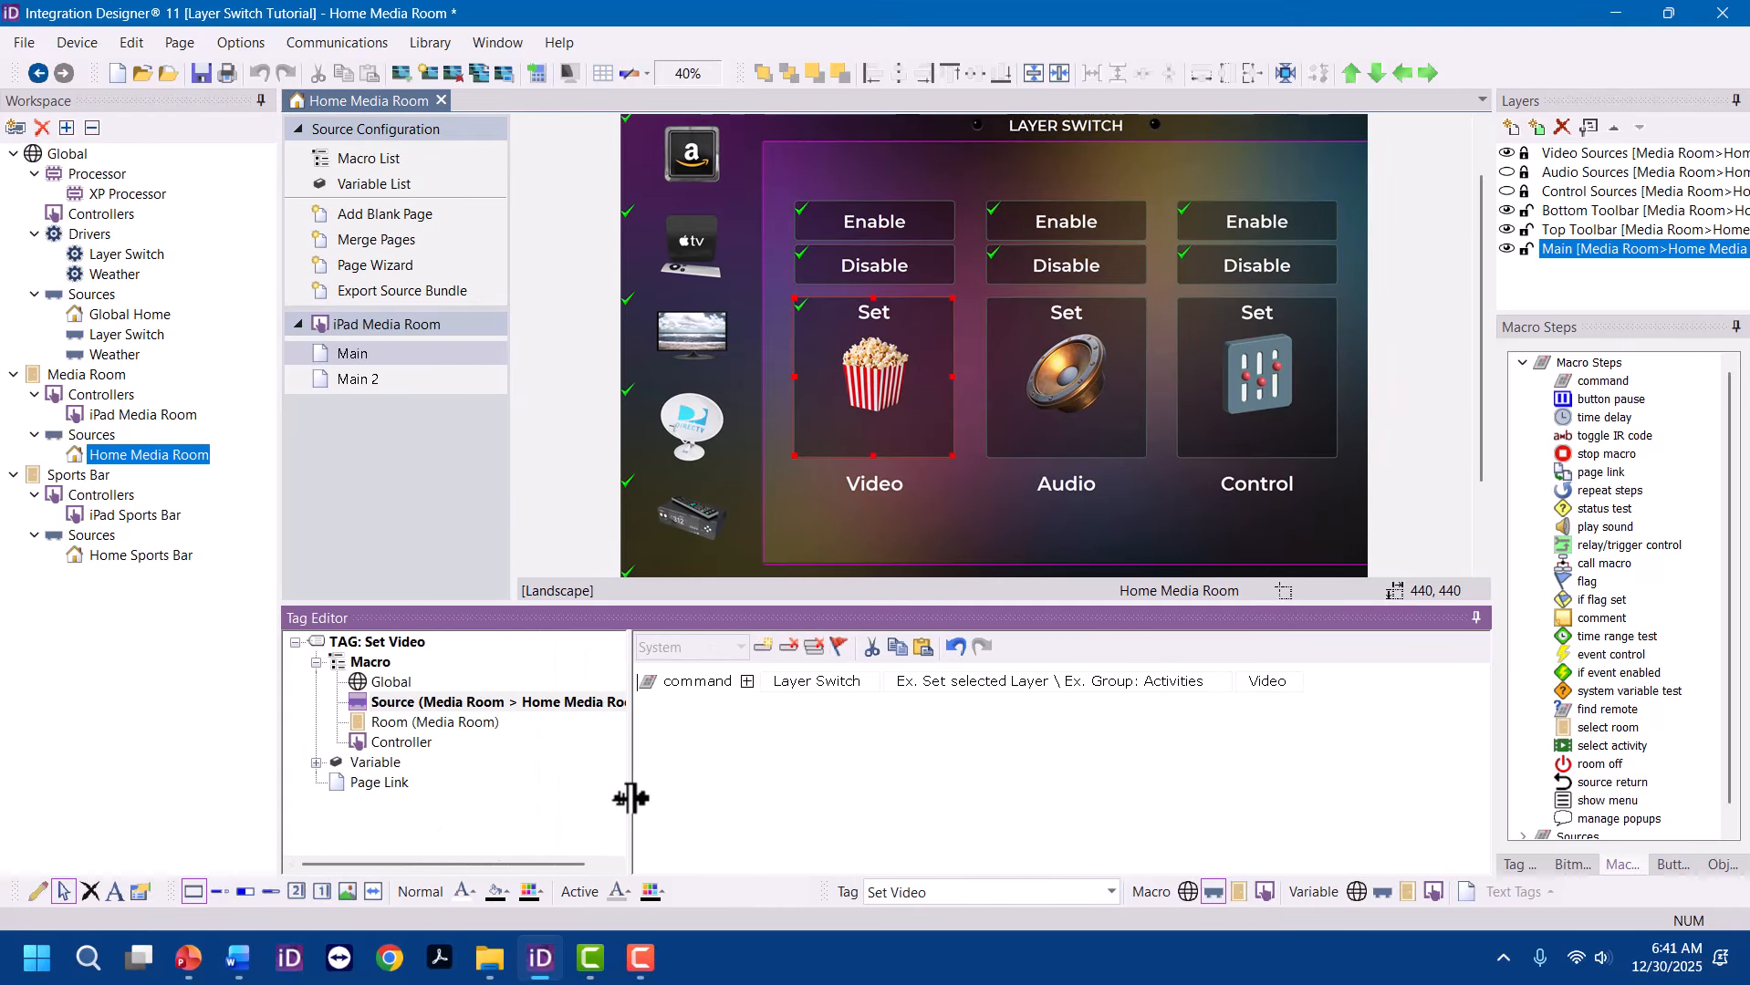
# Assign the Layer Switch Activities variable Video: status as the Video Set button's Reversed variable at the Home Media Room source level
pyautogui.click(317, 763)
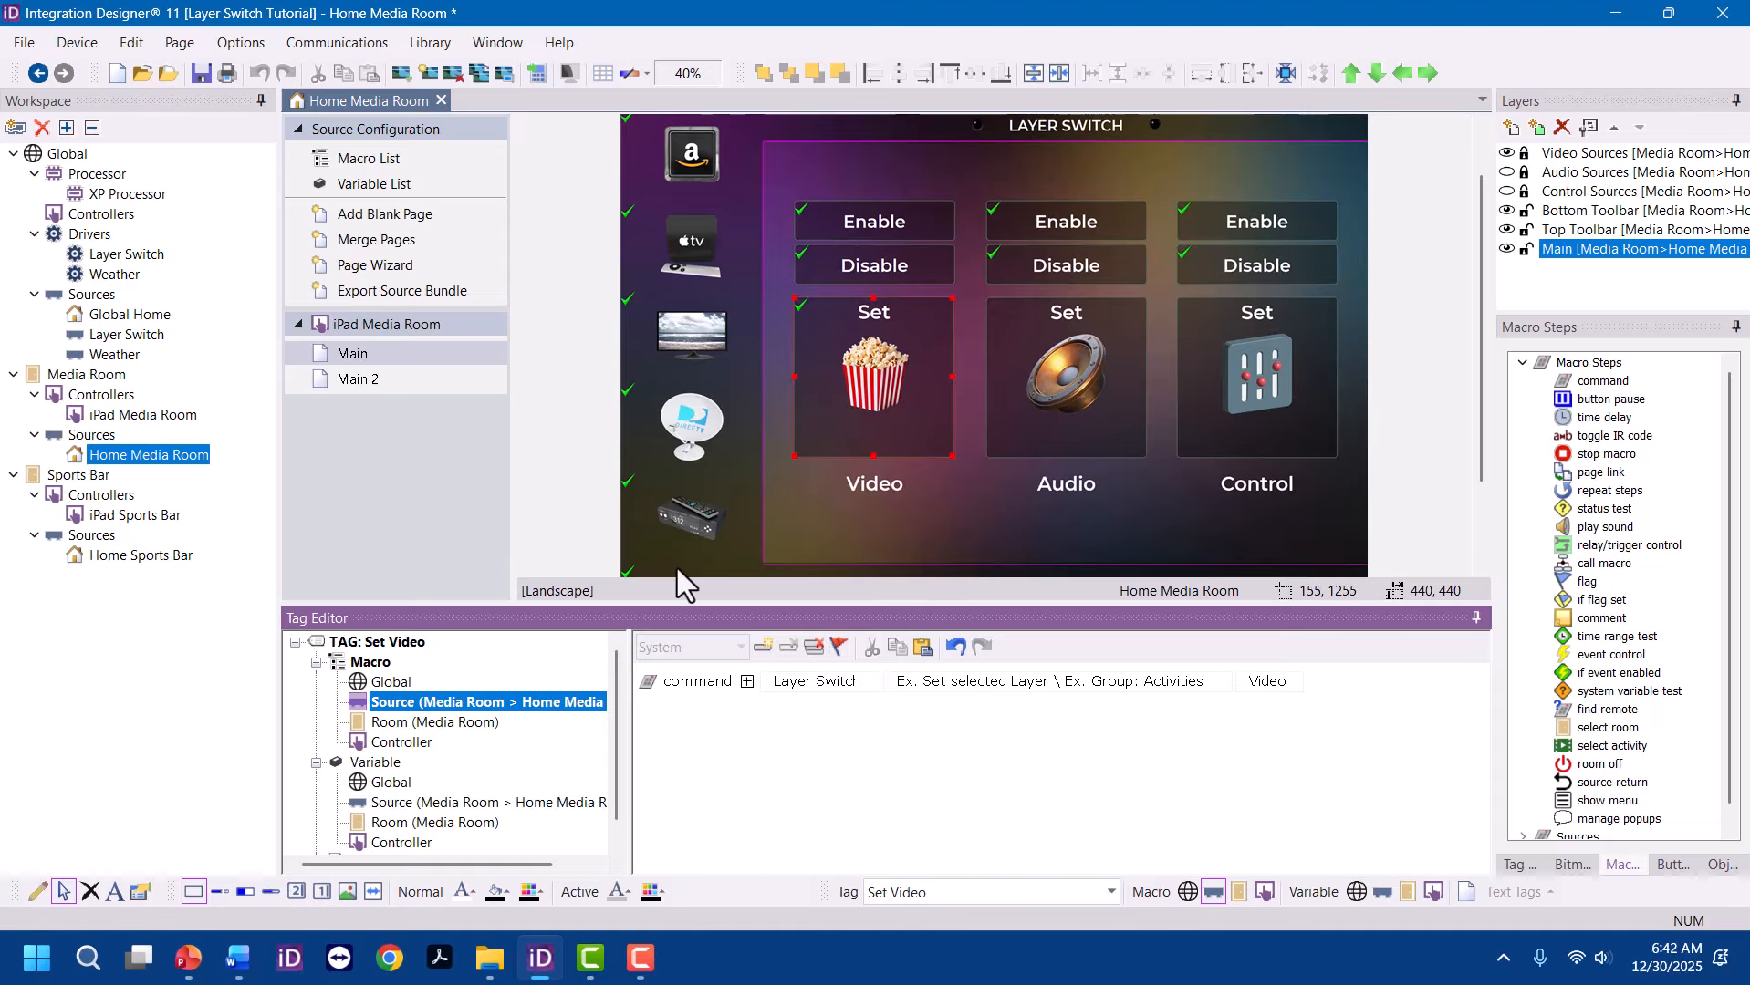
pyautogui.click(577, 805)
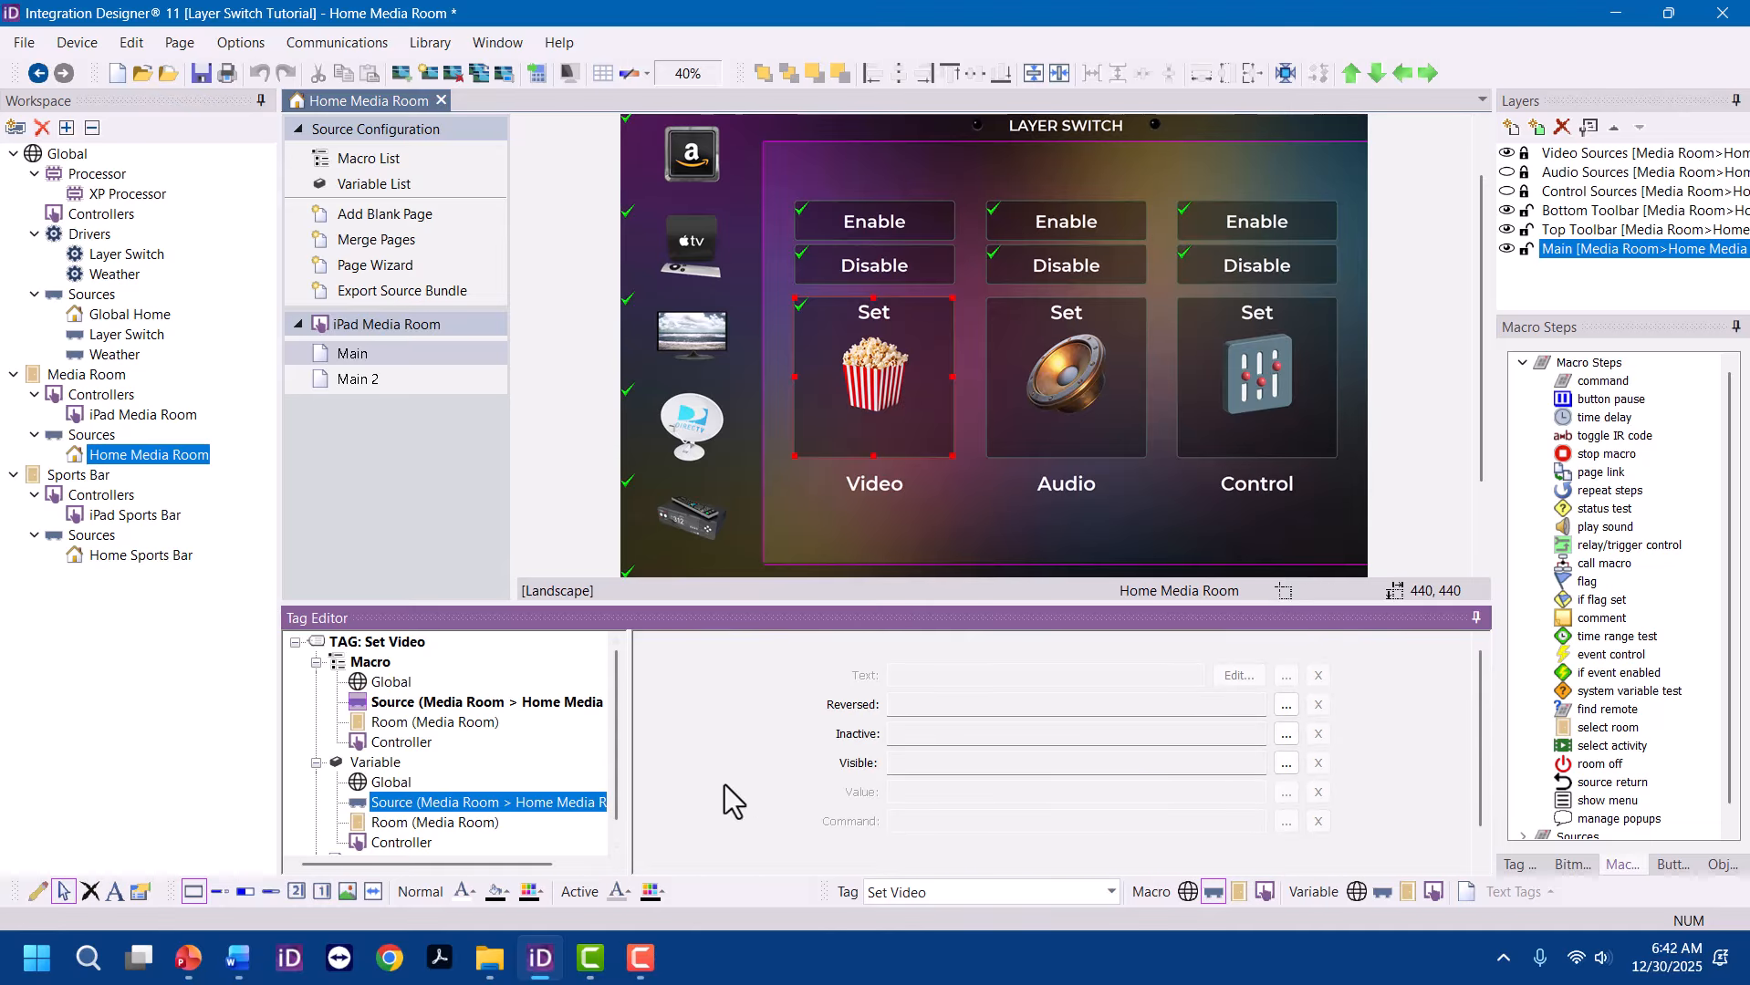
pyautogui.click(1288, 706)
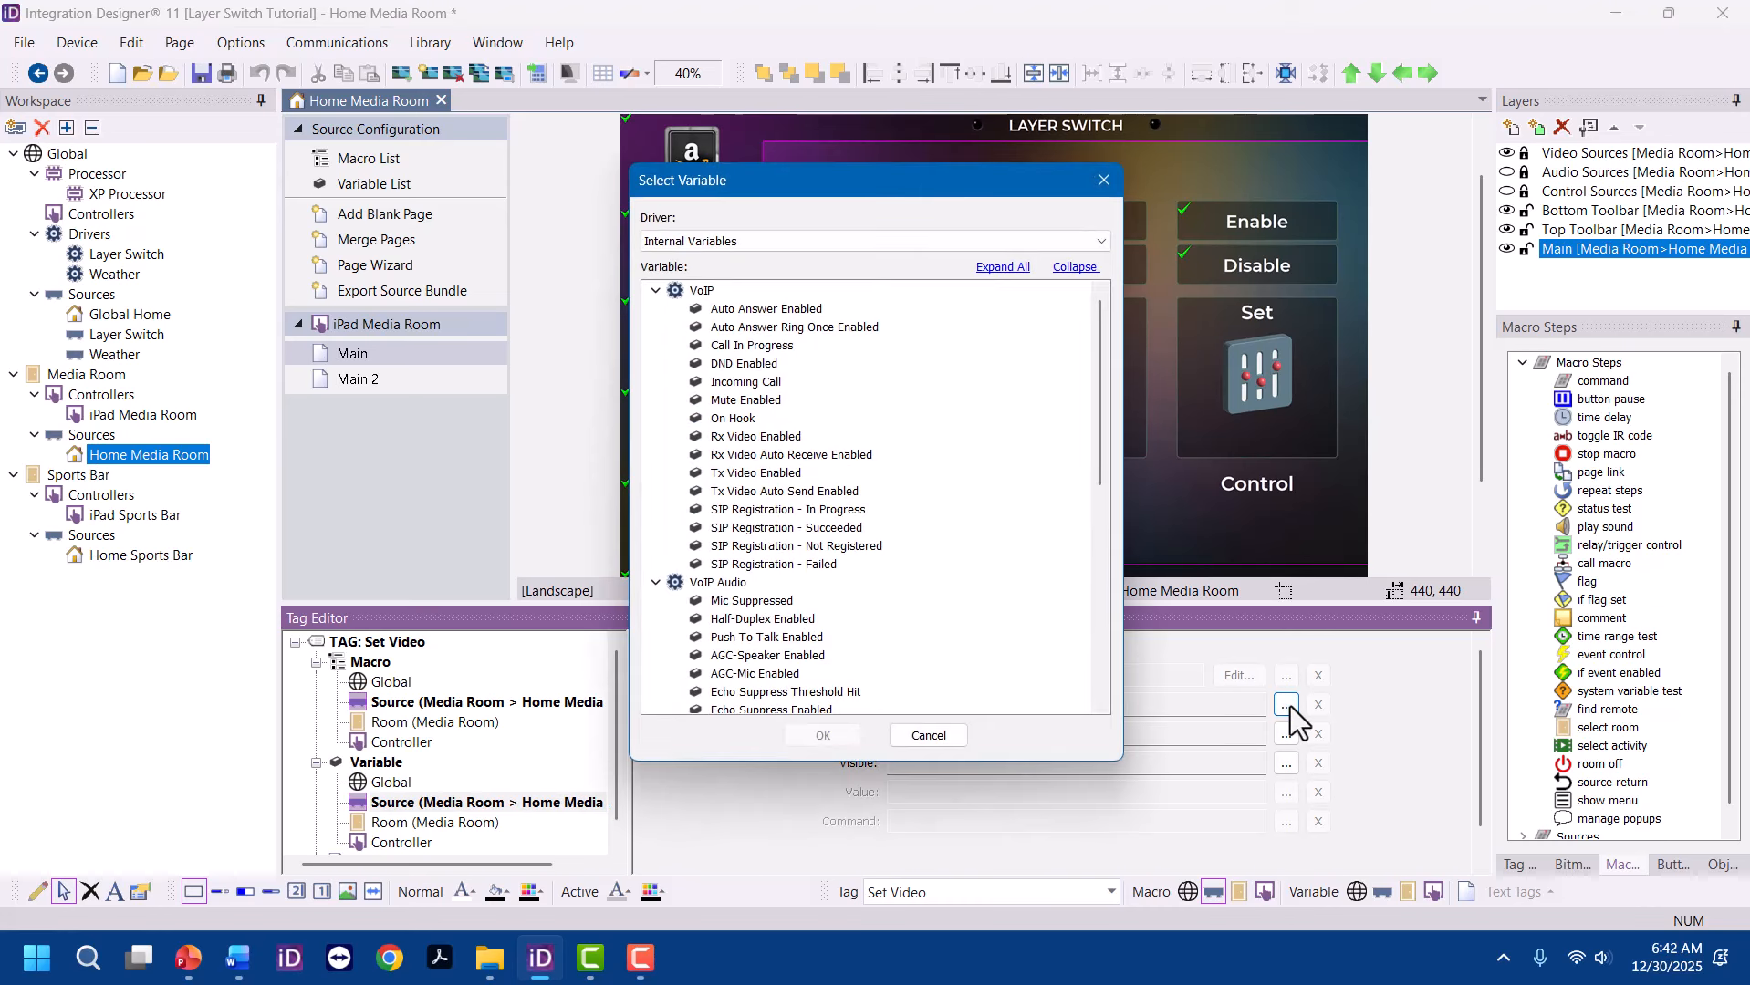
pyautogui.click(792, 241)
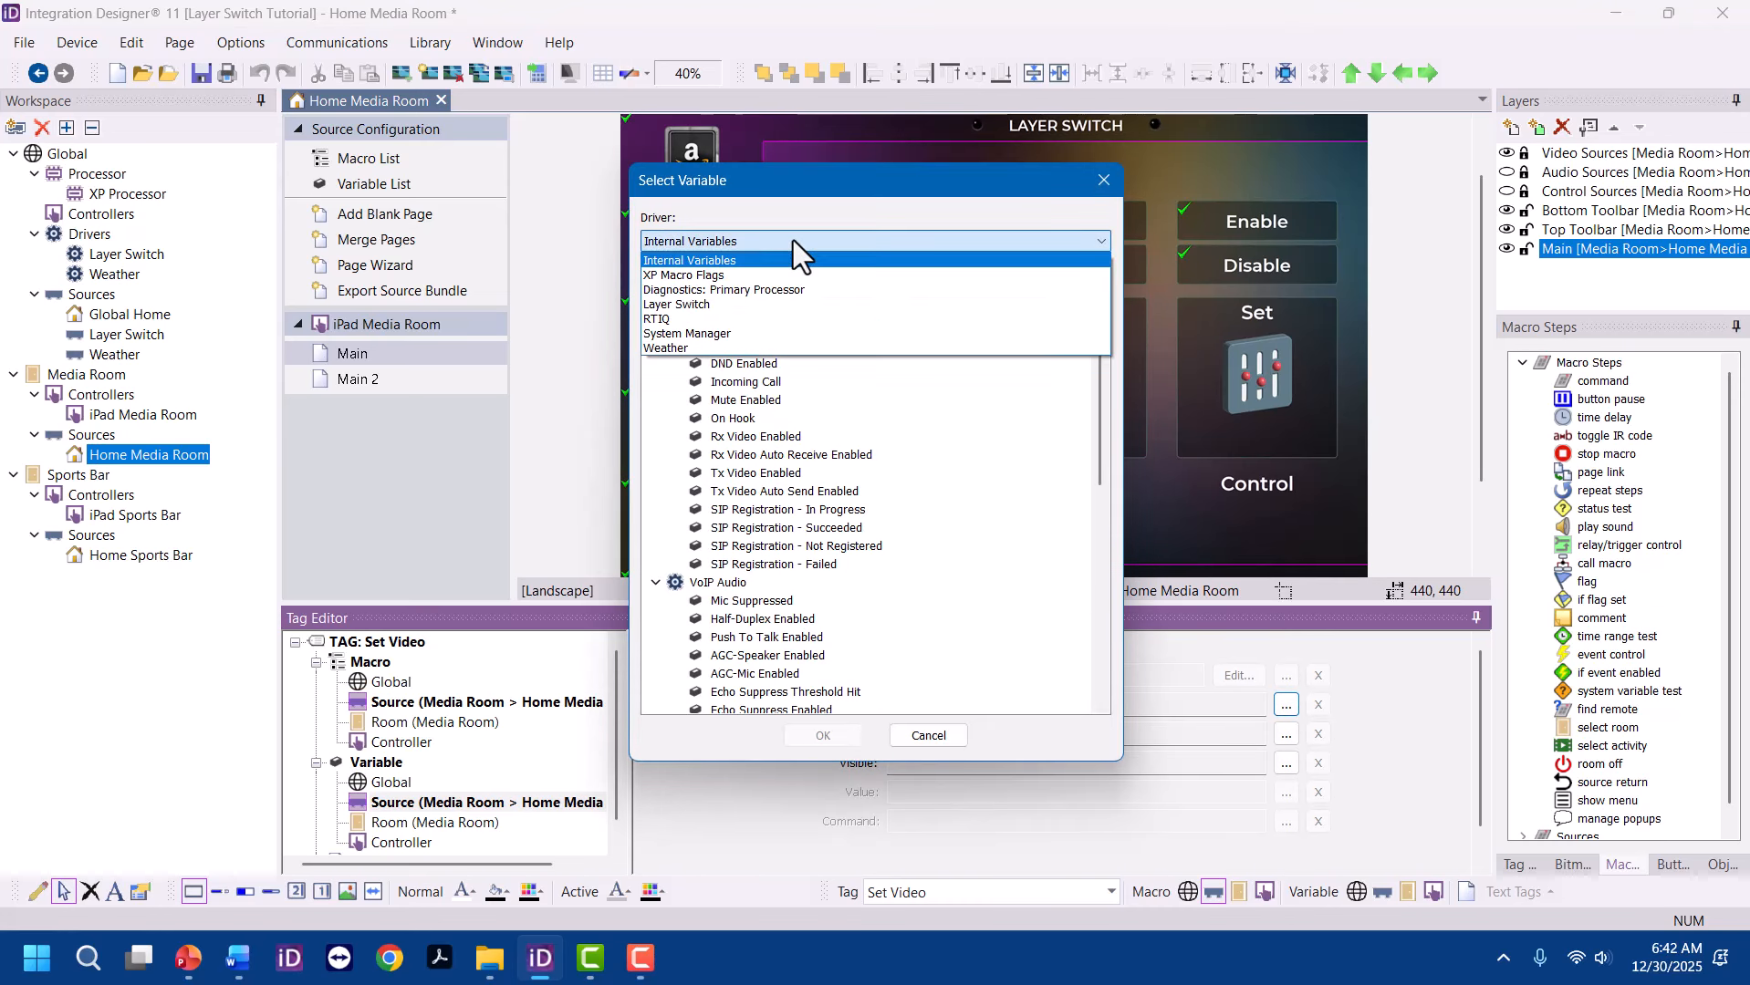
pyautogui.click(779, 304)
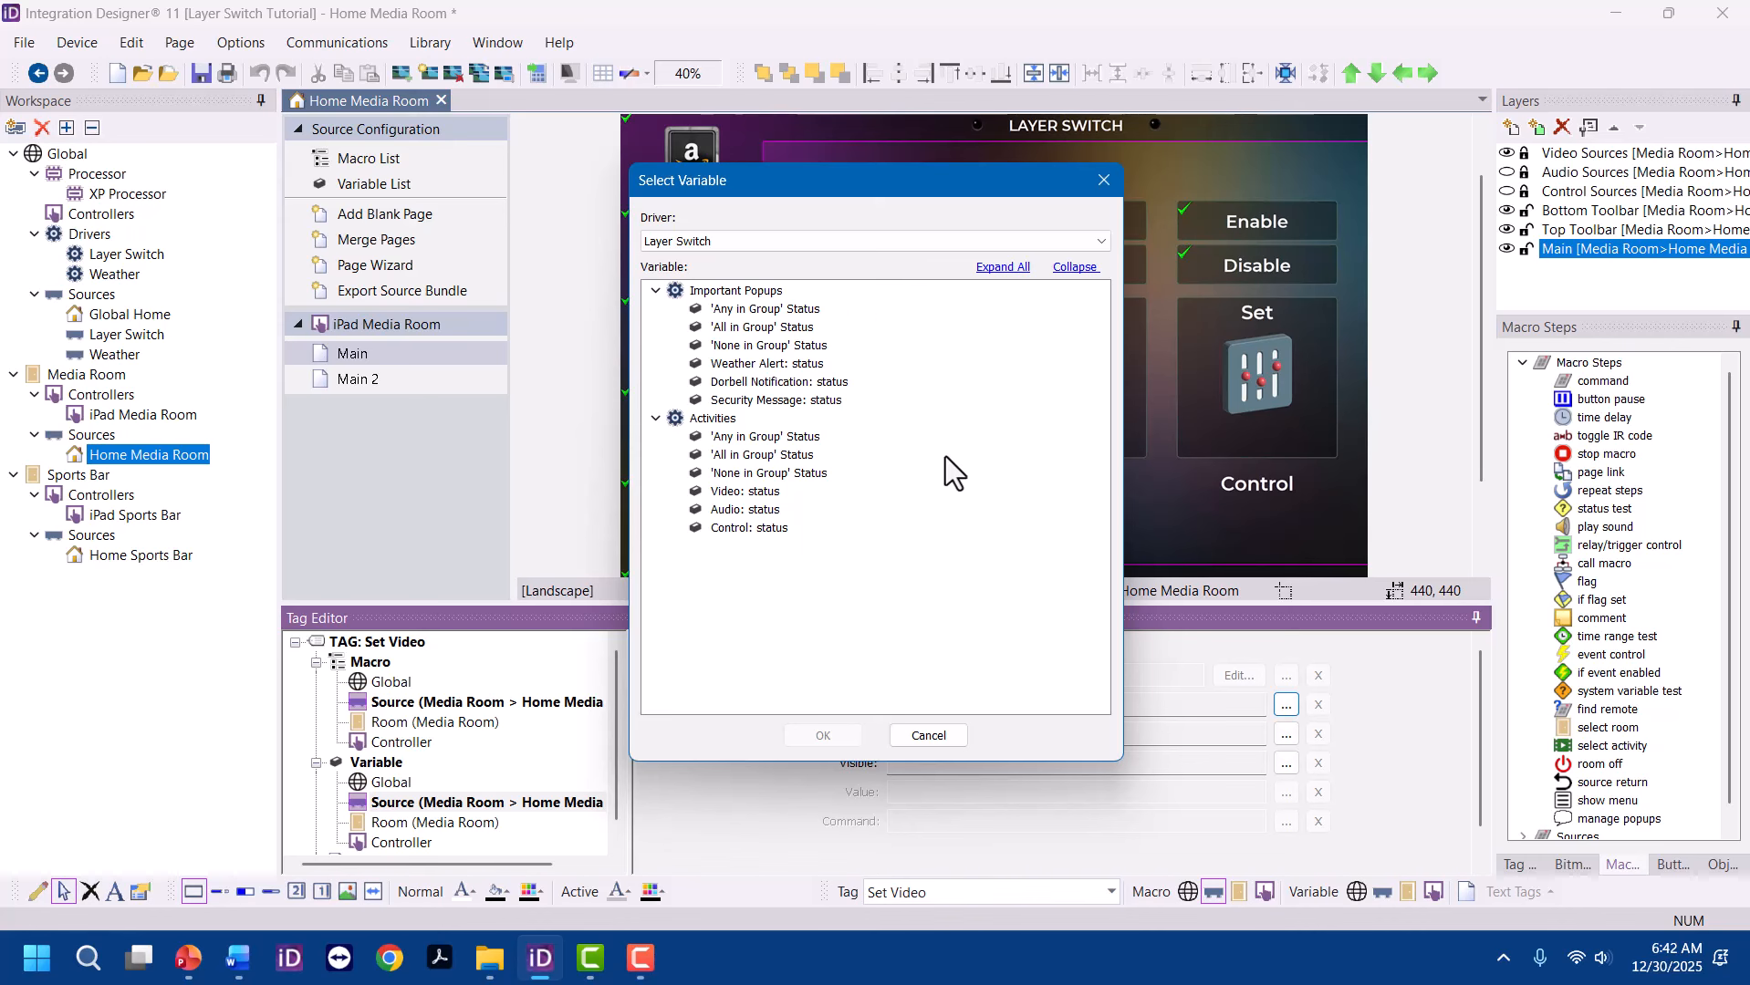
pyautogui.click(745, 491)
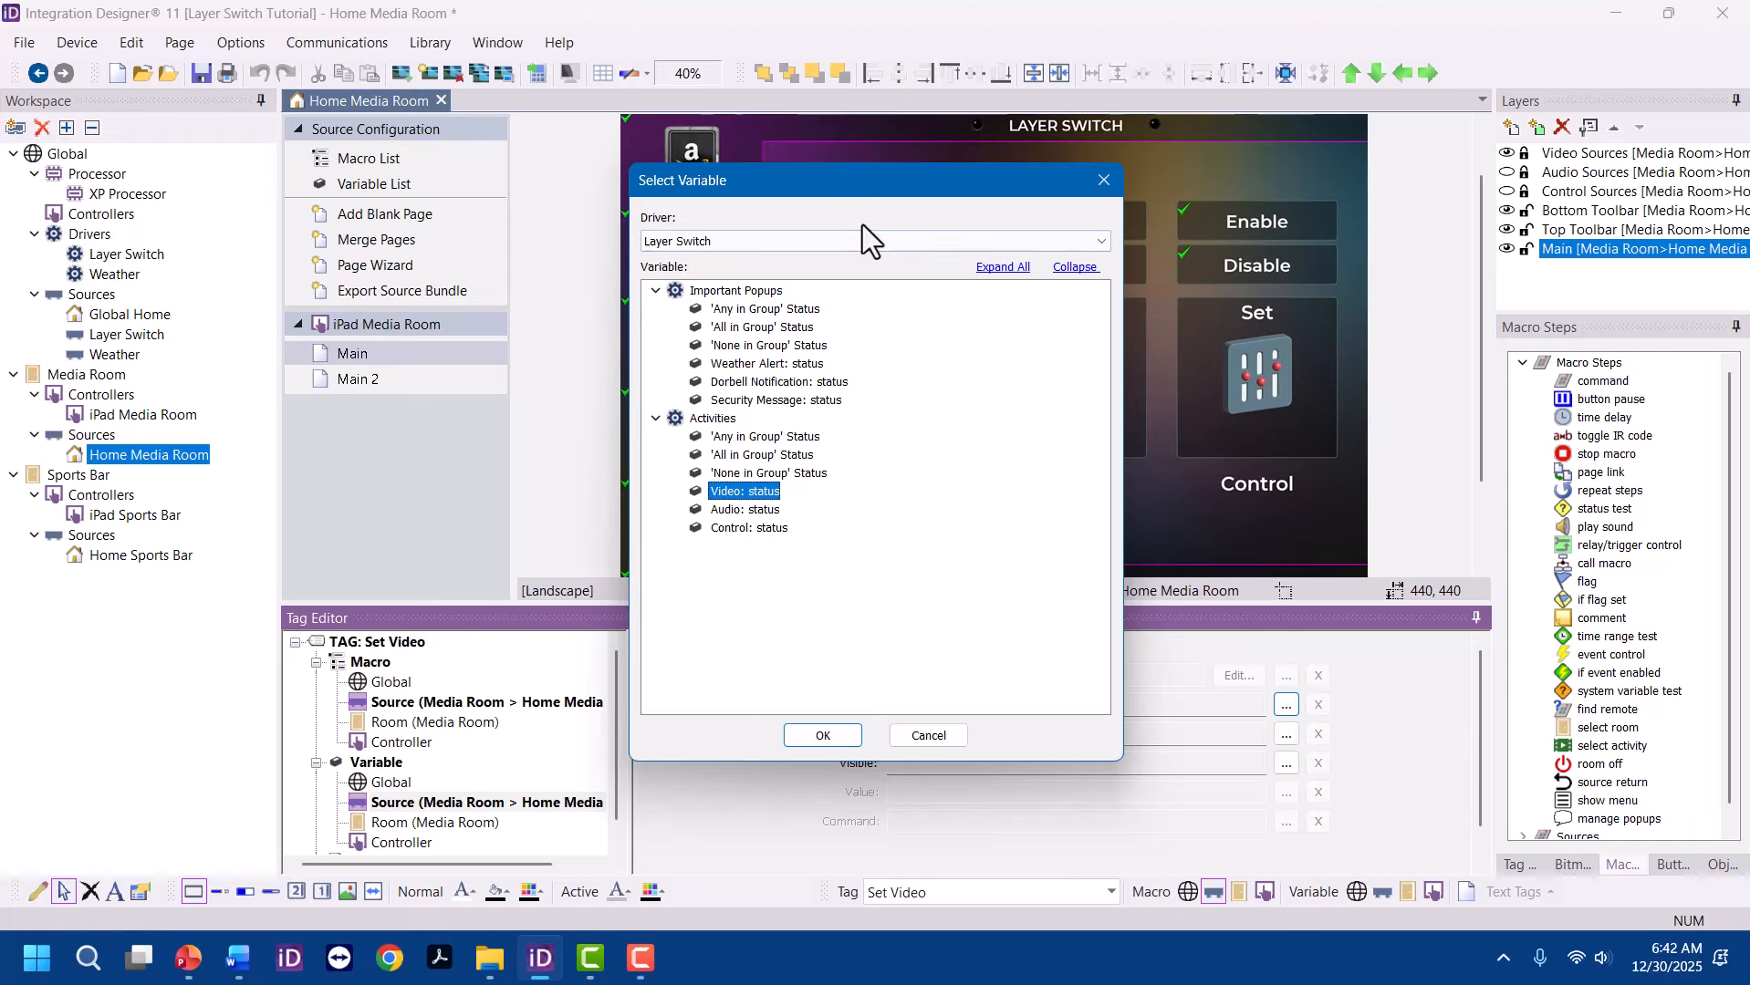
pyautogui.moveTo(803, 180); pyautogui.dragTo(489, 125)
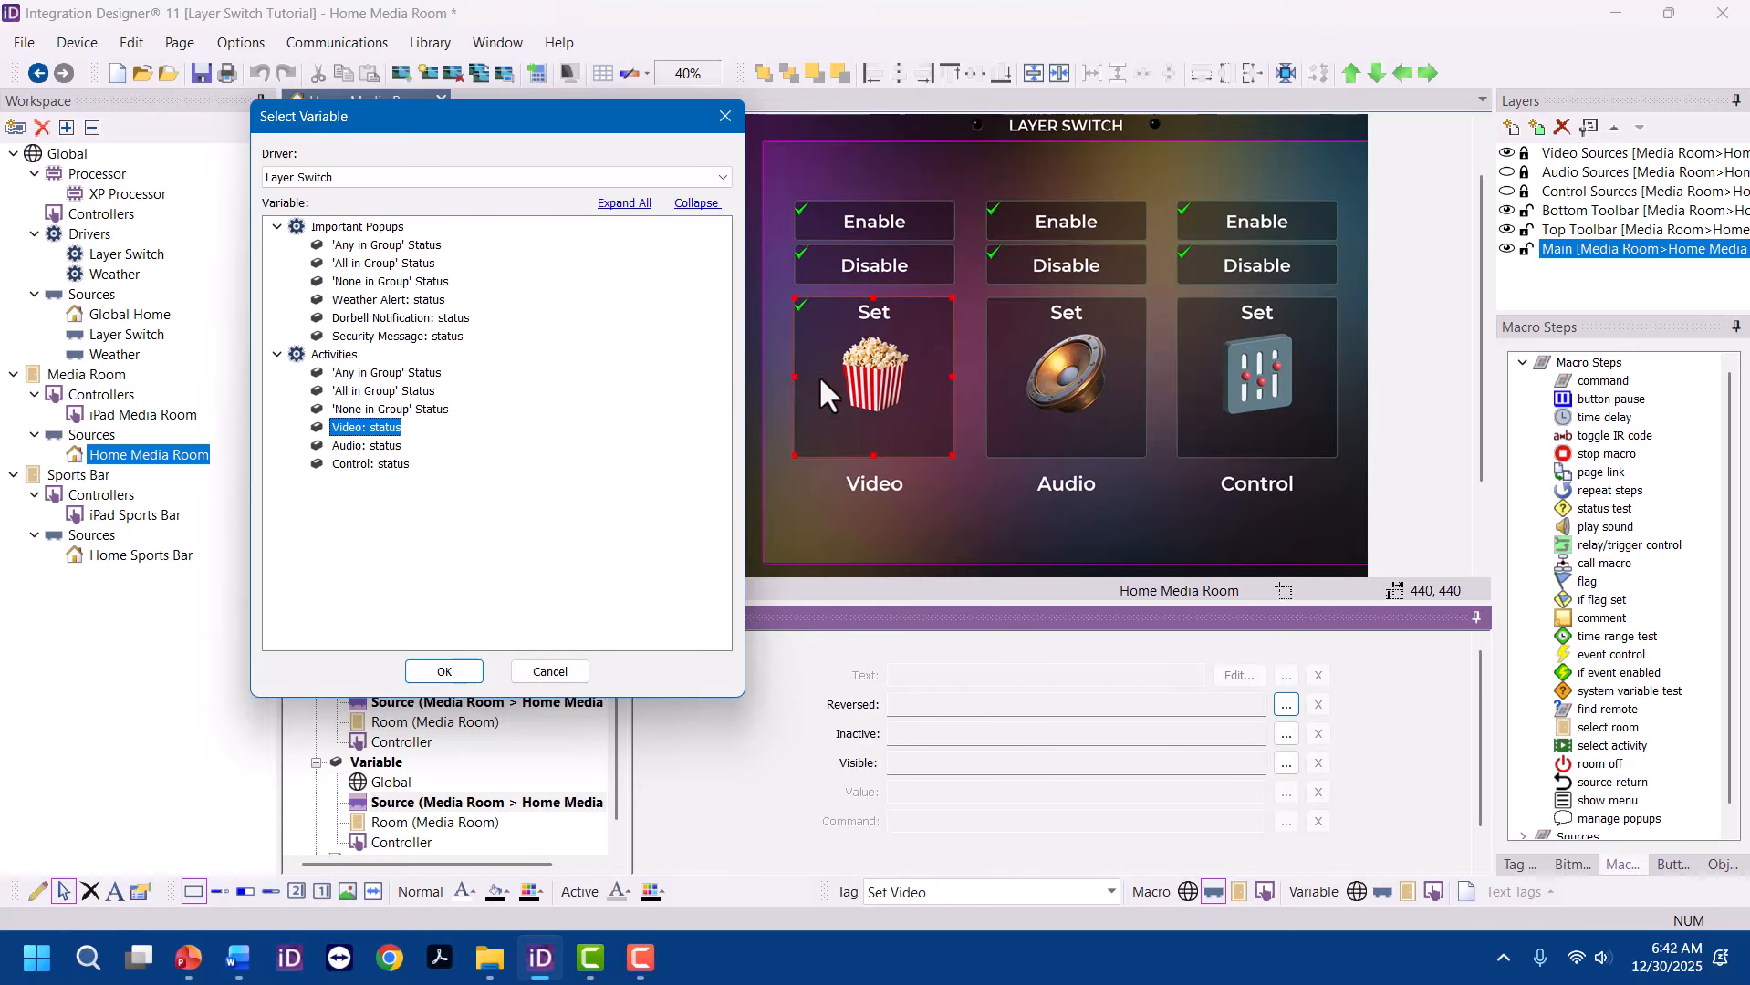
pyautogui.click(448, 671)
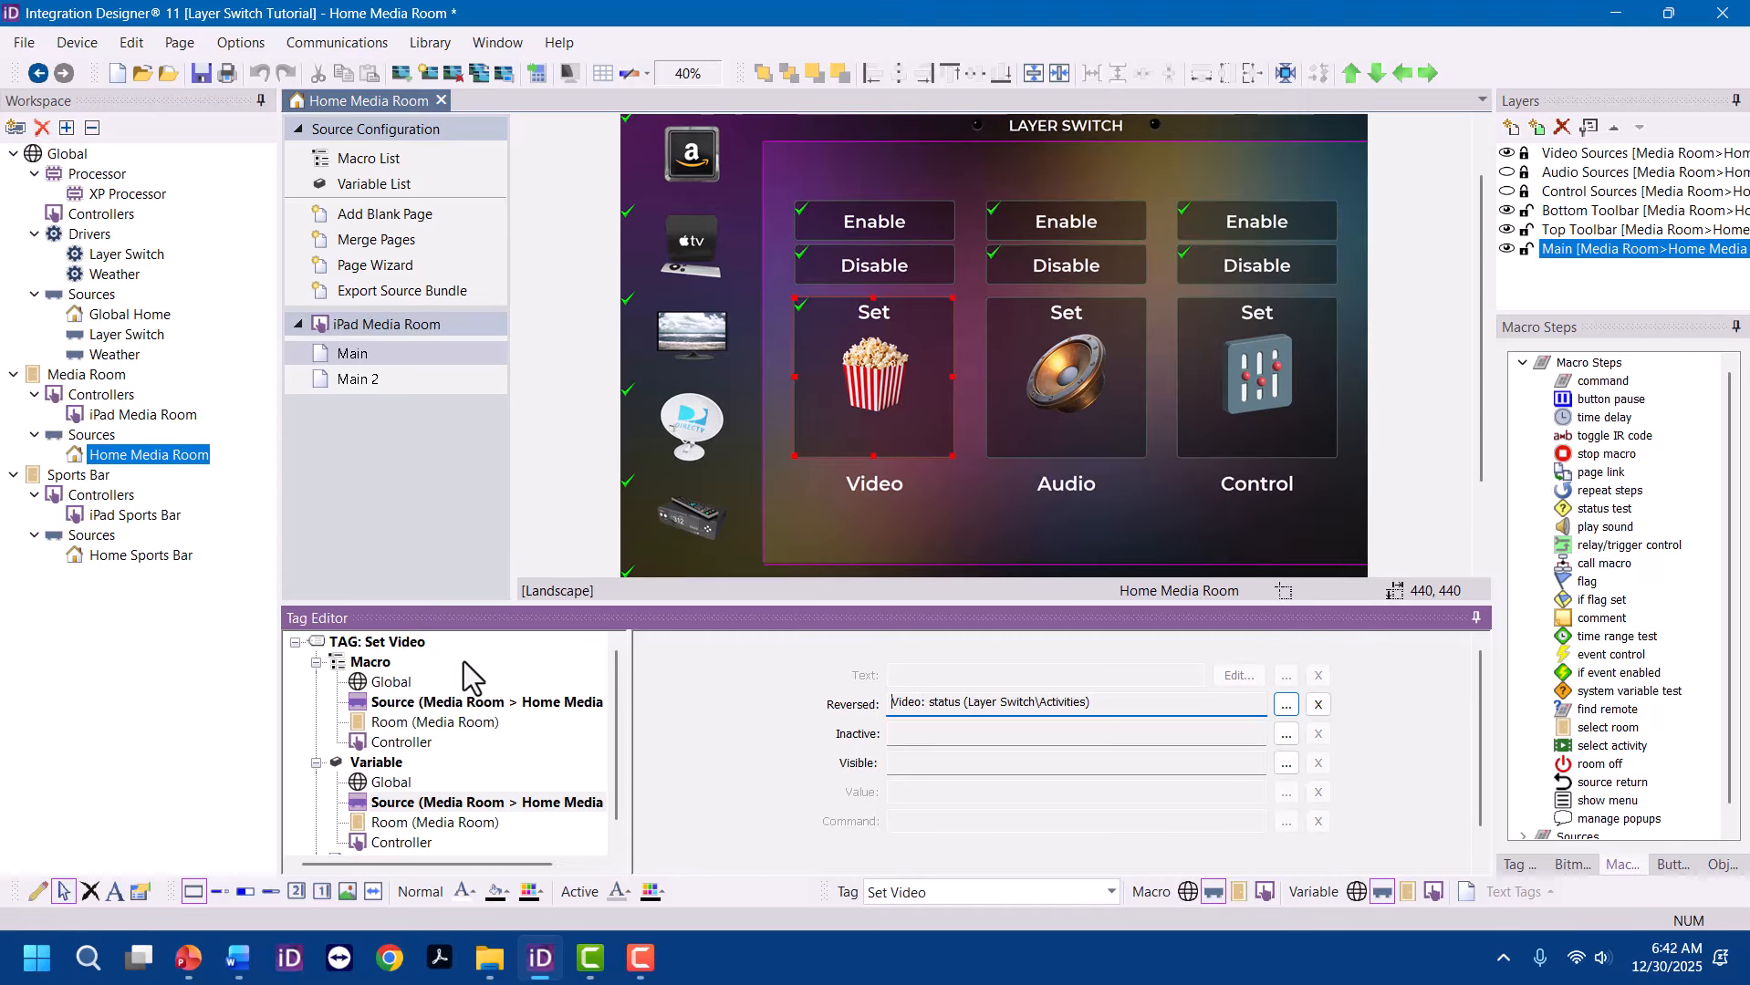
# Assign Audio: status and Control: status from the Activities group as the Reversed variables of the Audio and Control Set buttons respectively
pyautogui.click(1088, 402)
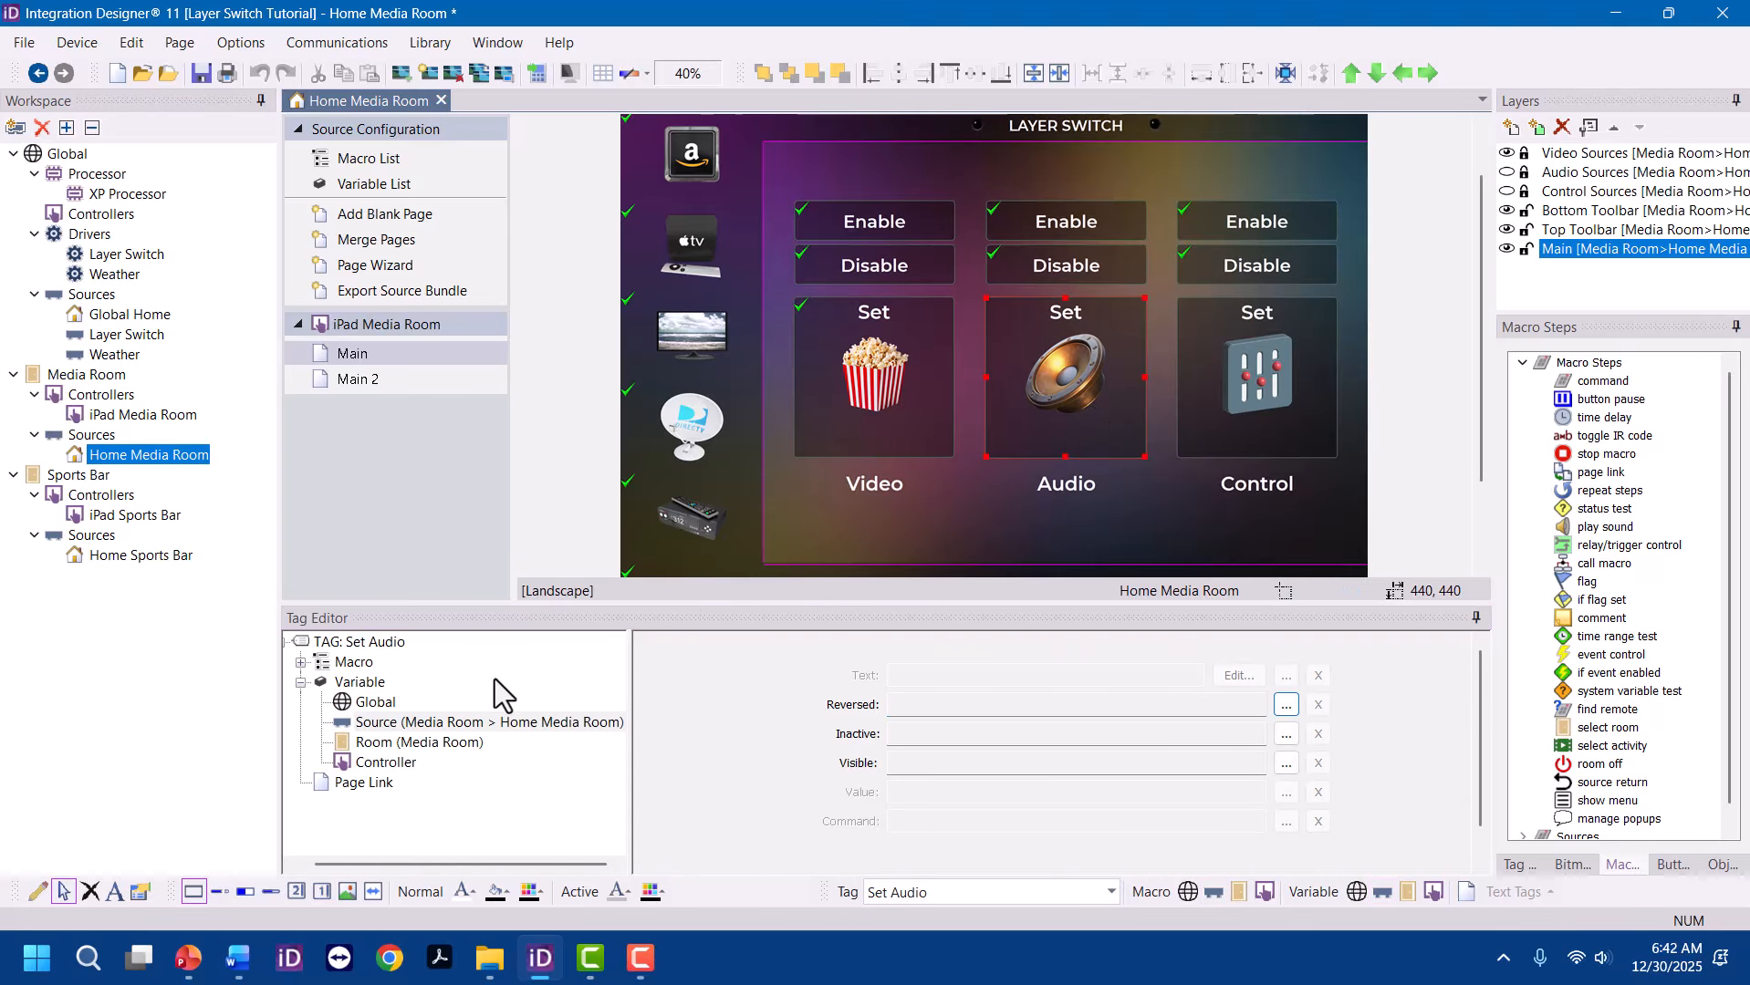
pyautogui.click(1287, 705)
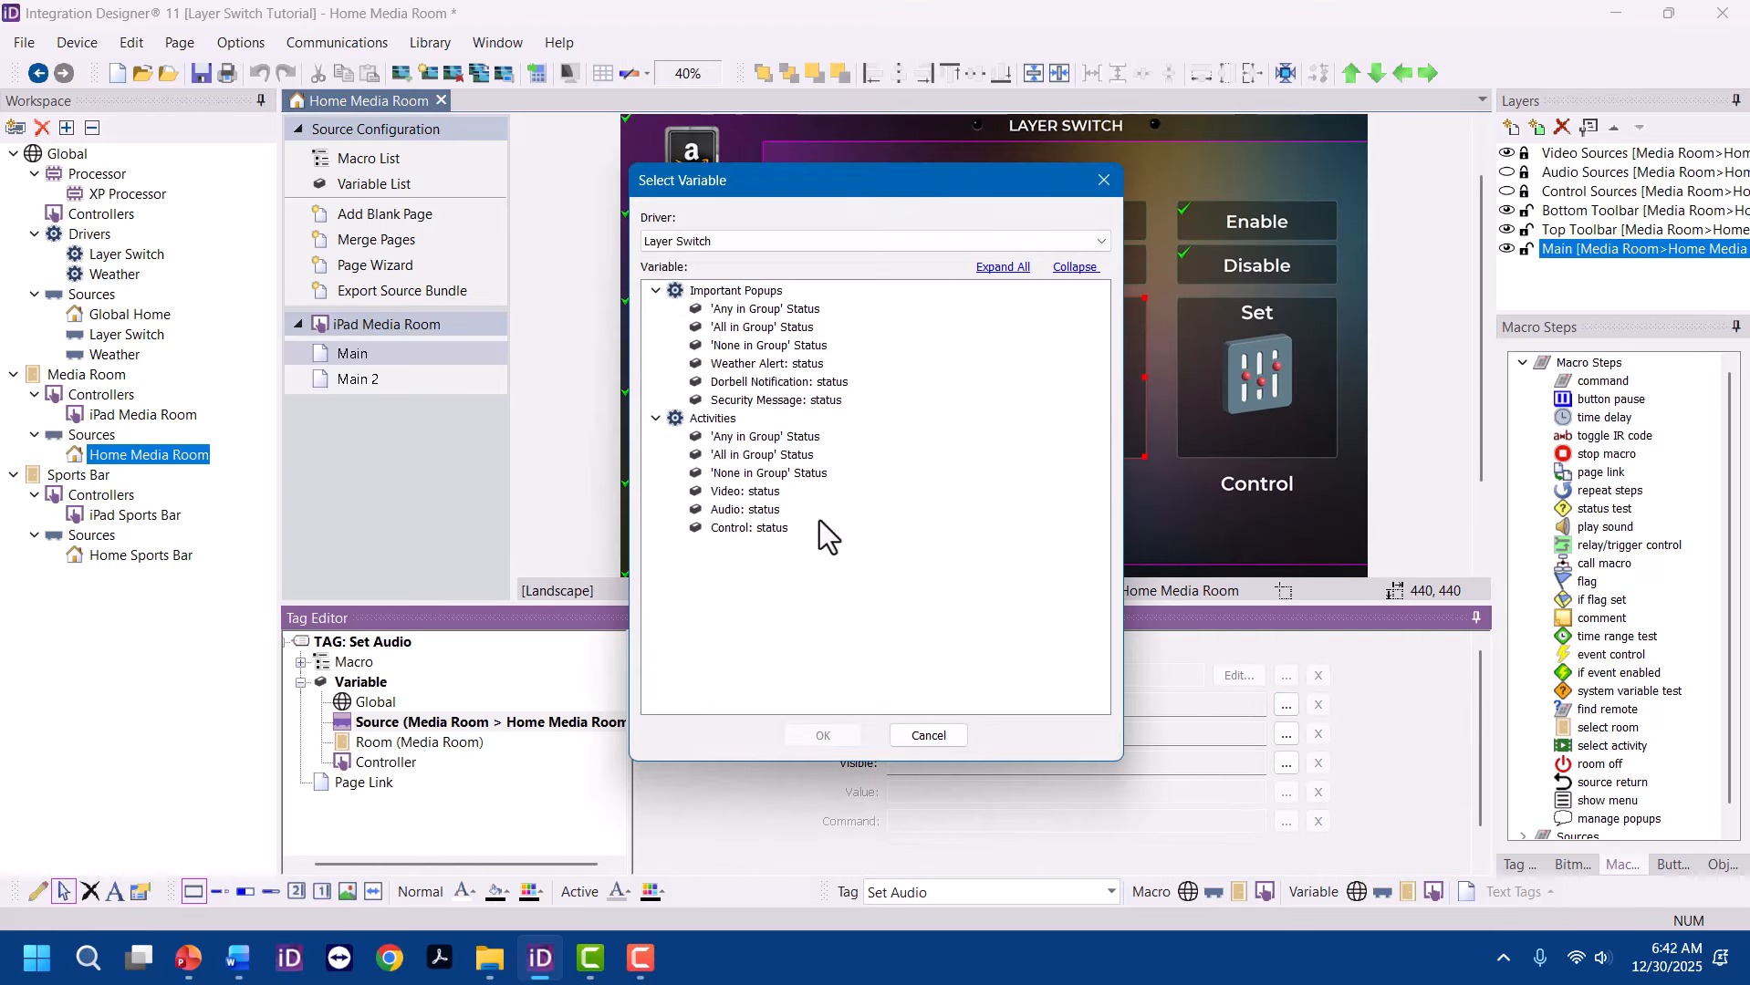
pyautogui.click(832, 736)
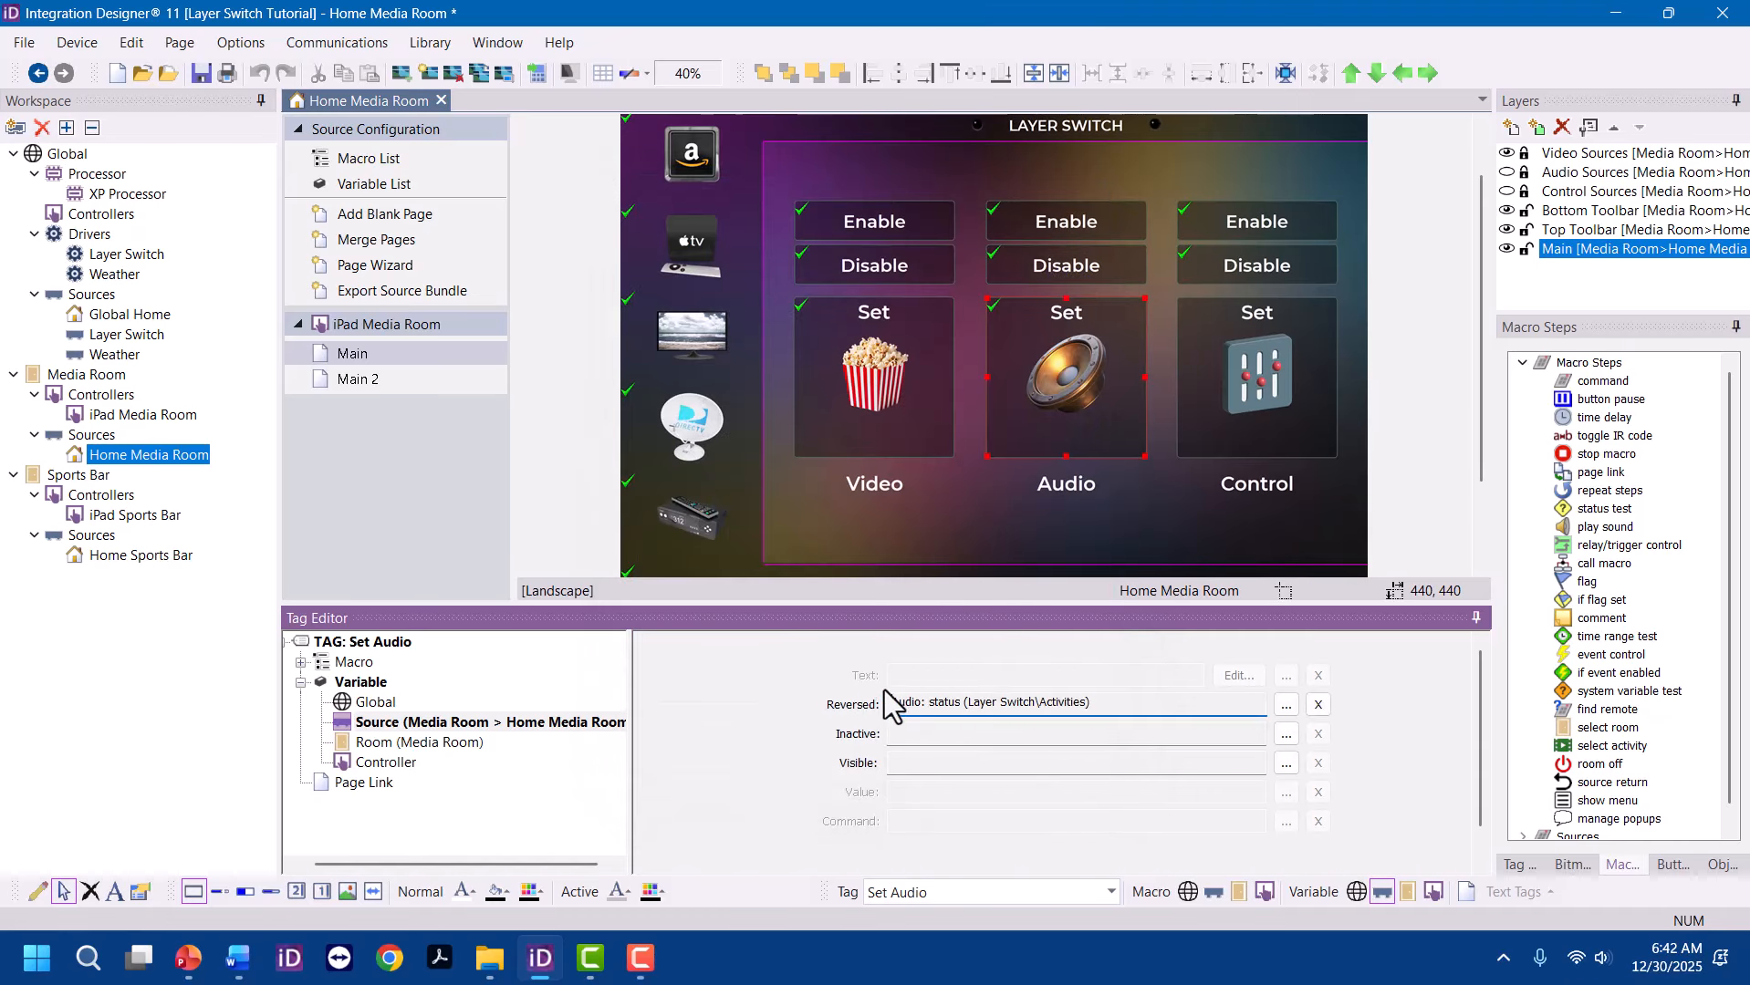
pyautogui.click(1266, 427)
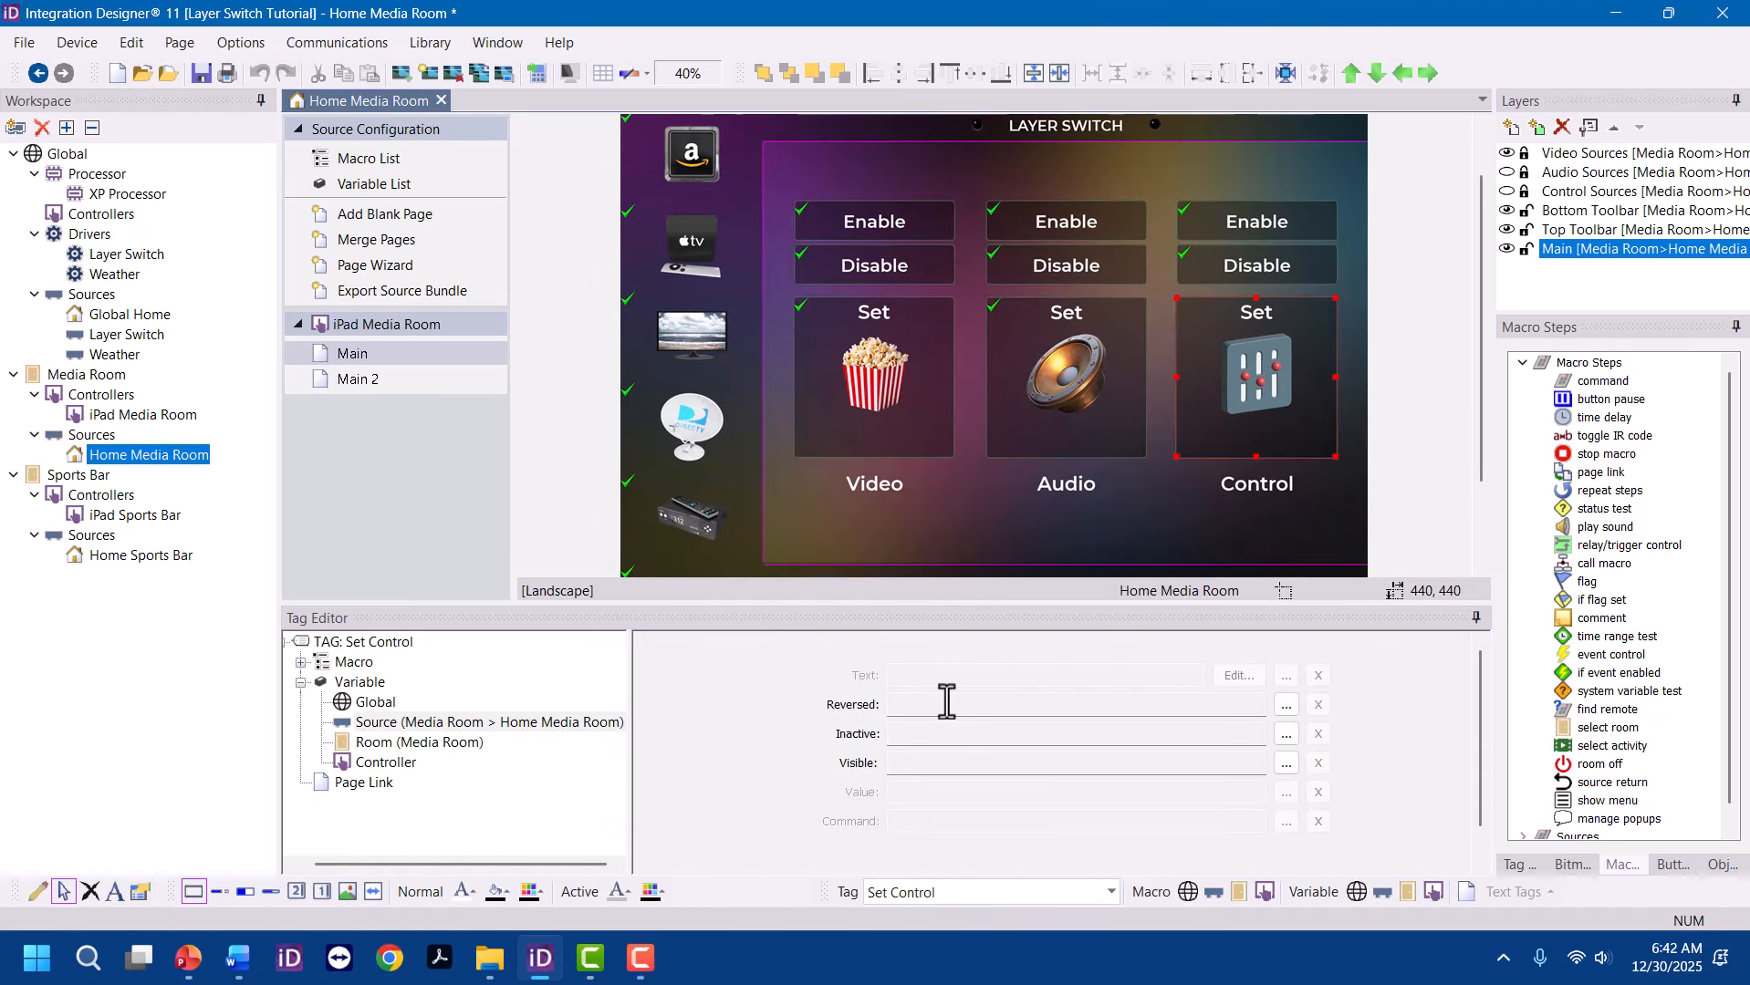
pyautogui.click(1287, 707)
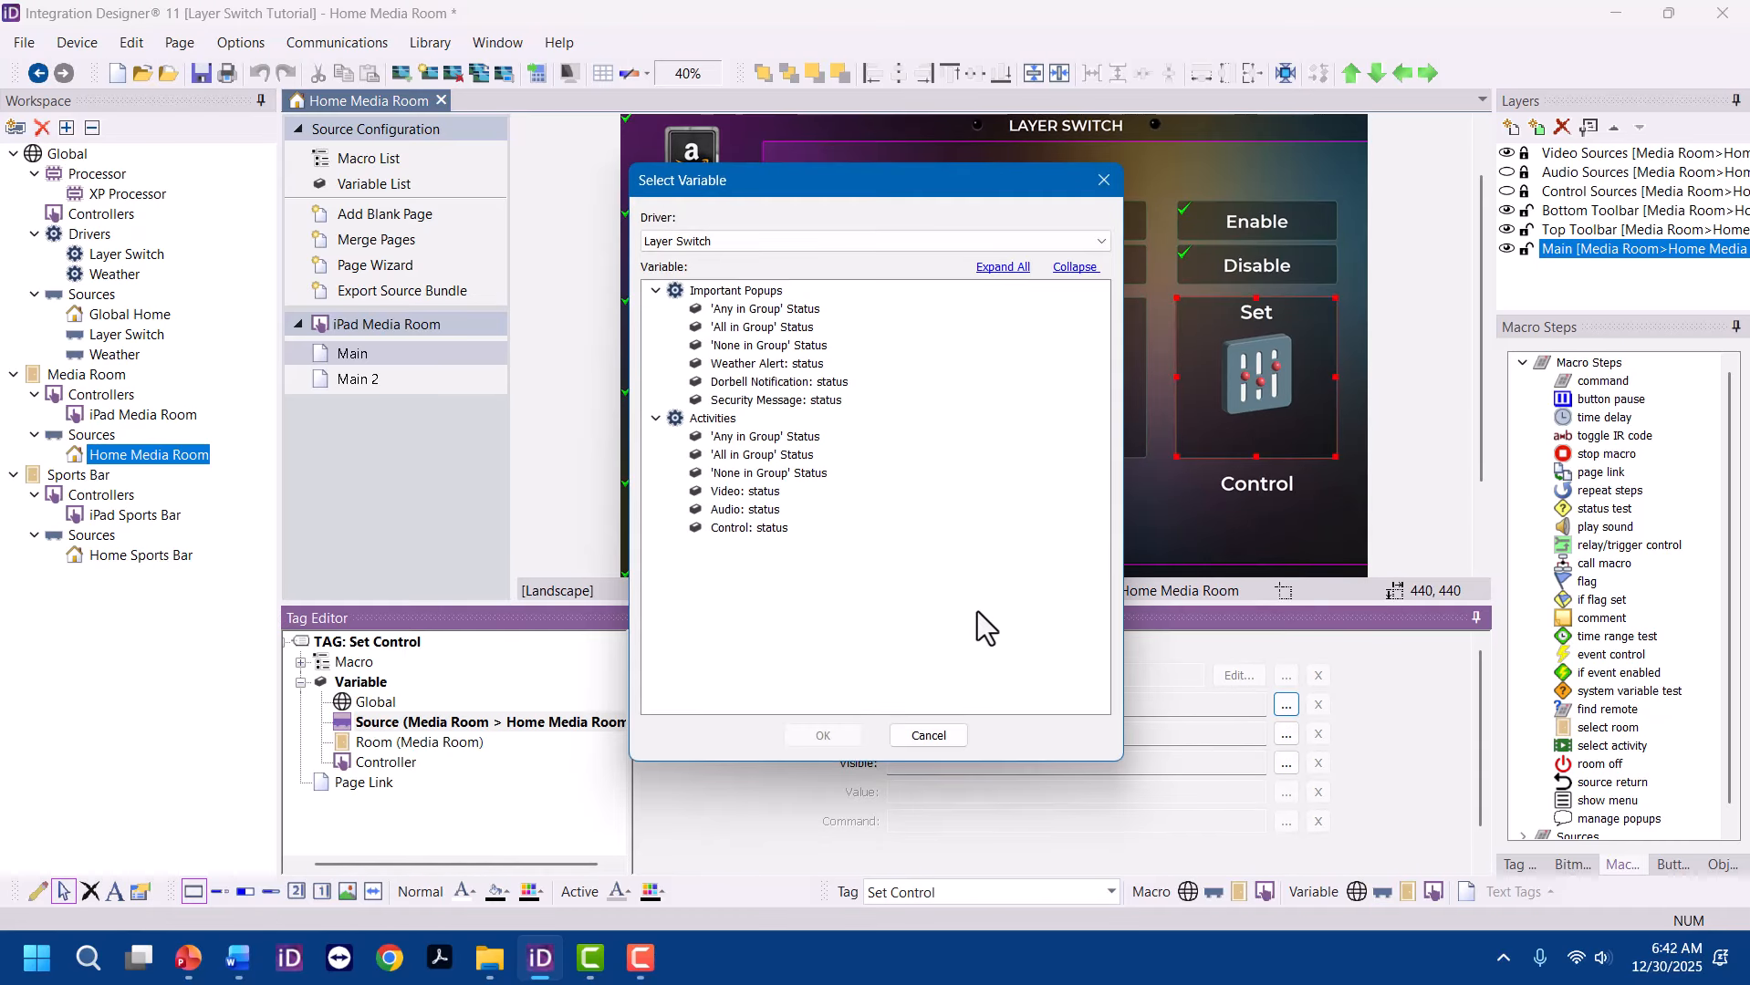
pyautogui.click(737, 526)
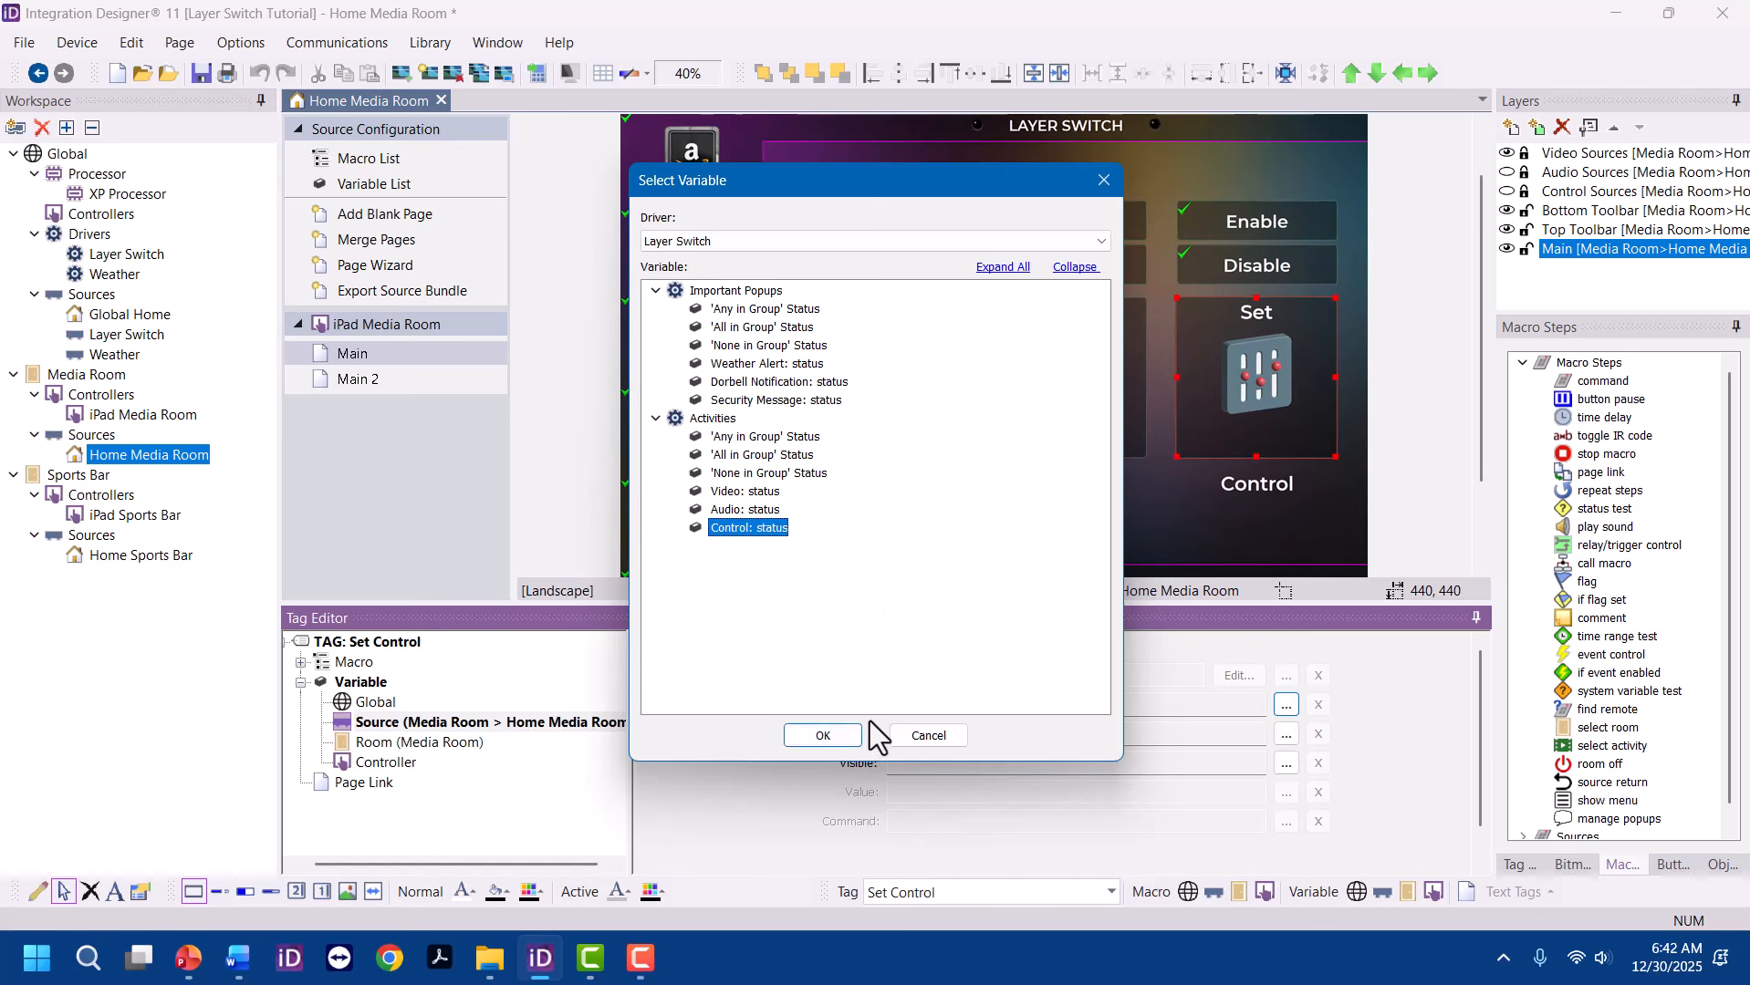
pyautogui.click(823, 736)
# Turn on the Reversed option, which shows the pushed state normally, in the Video column's Set button properties
pyautogui.rightClick(898, 379)
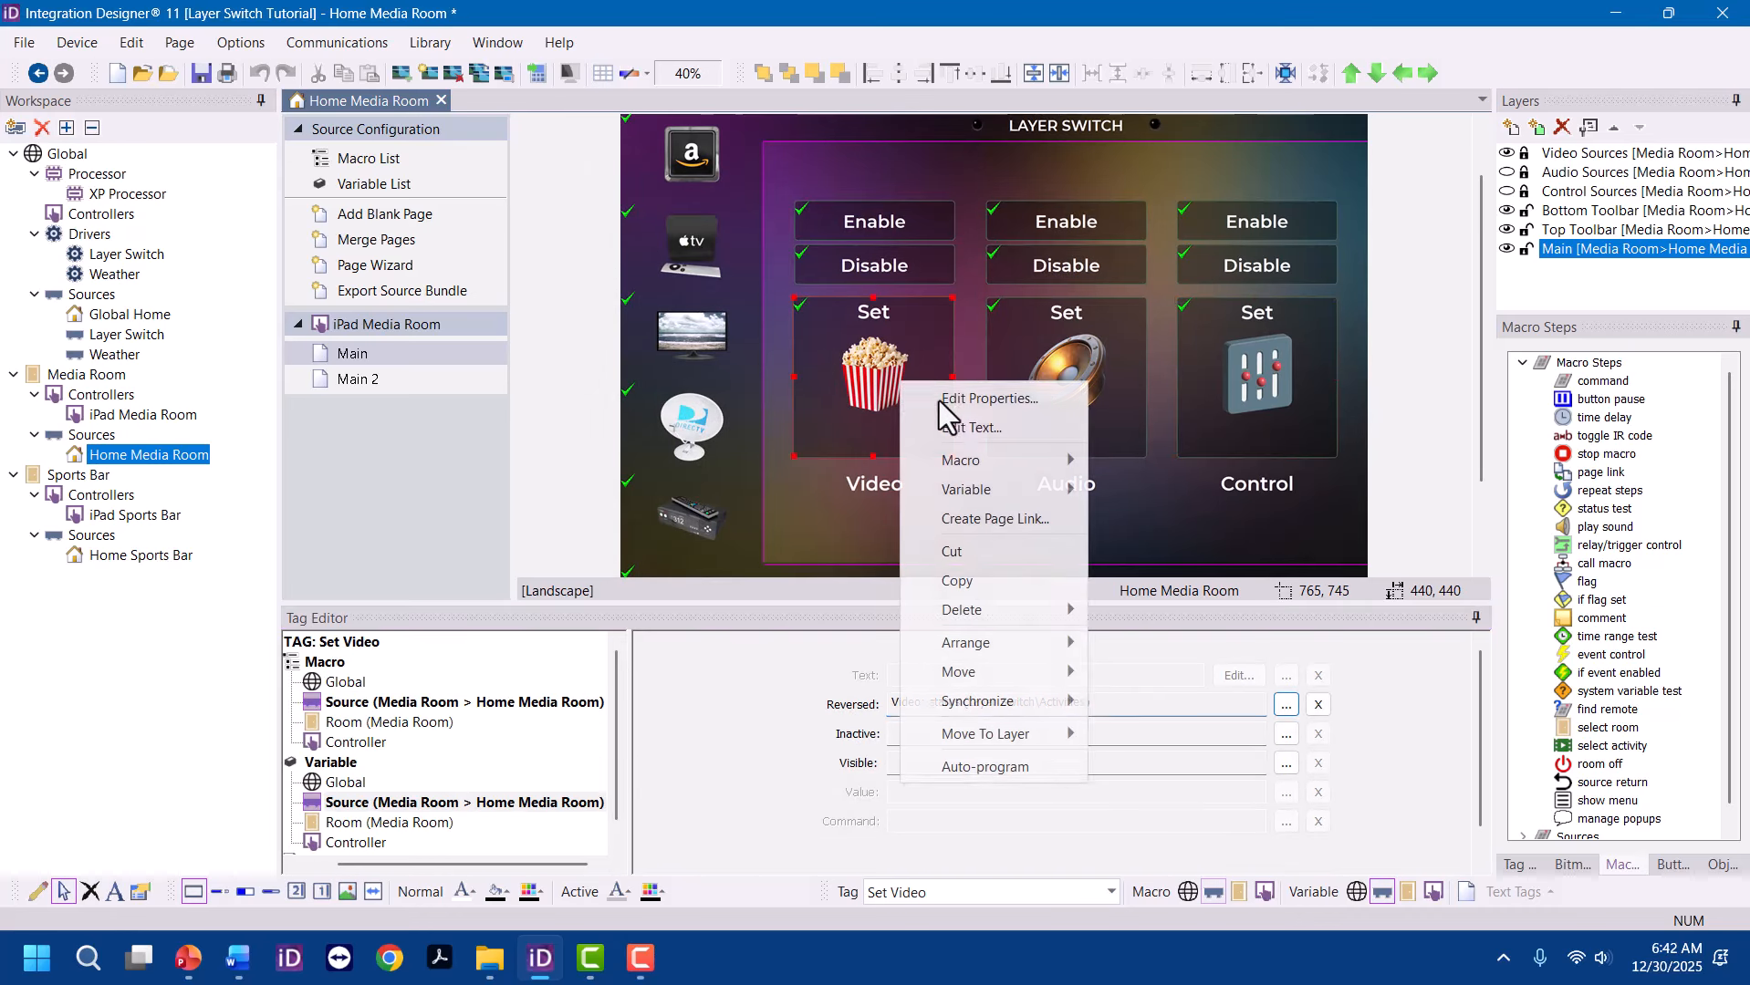
pyautogui.click(989, 394)
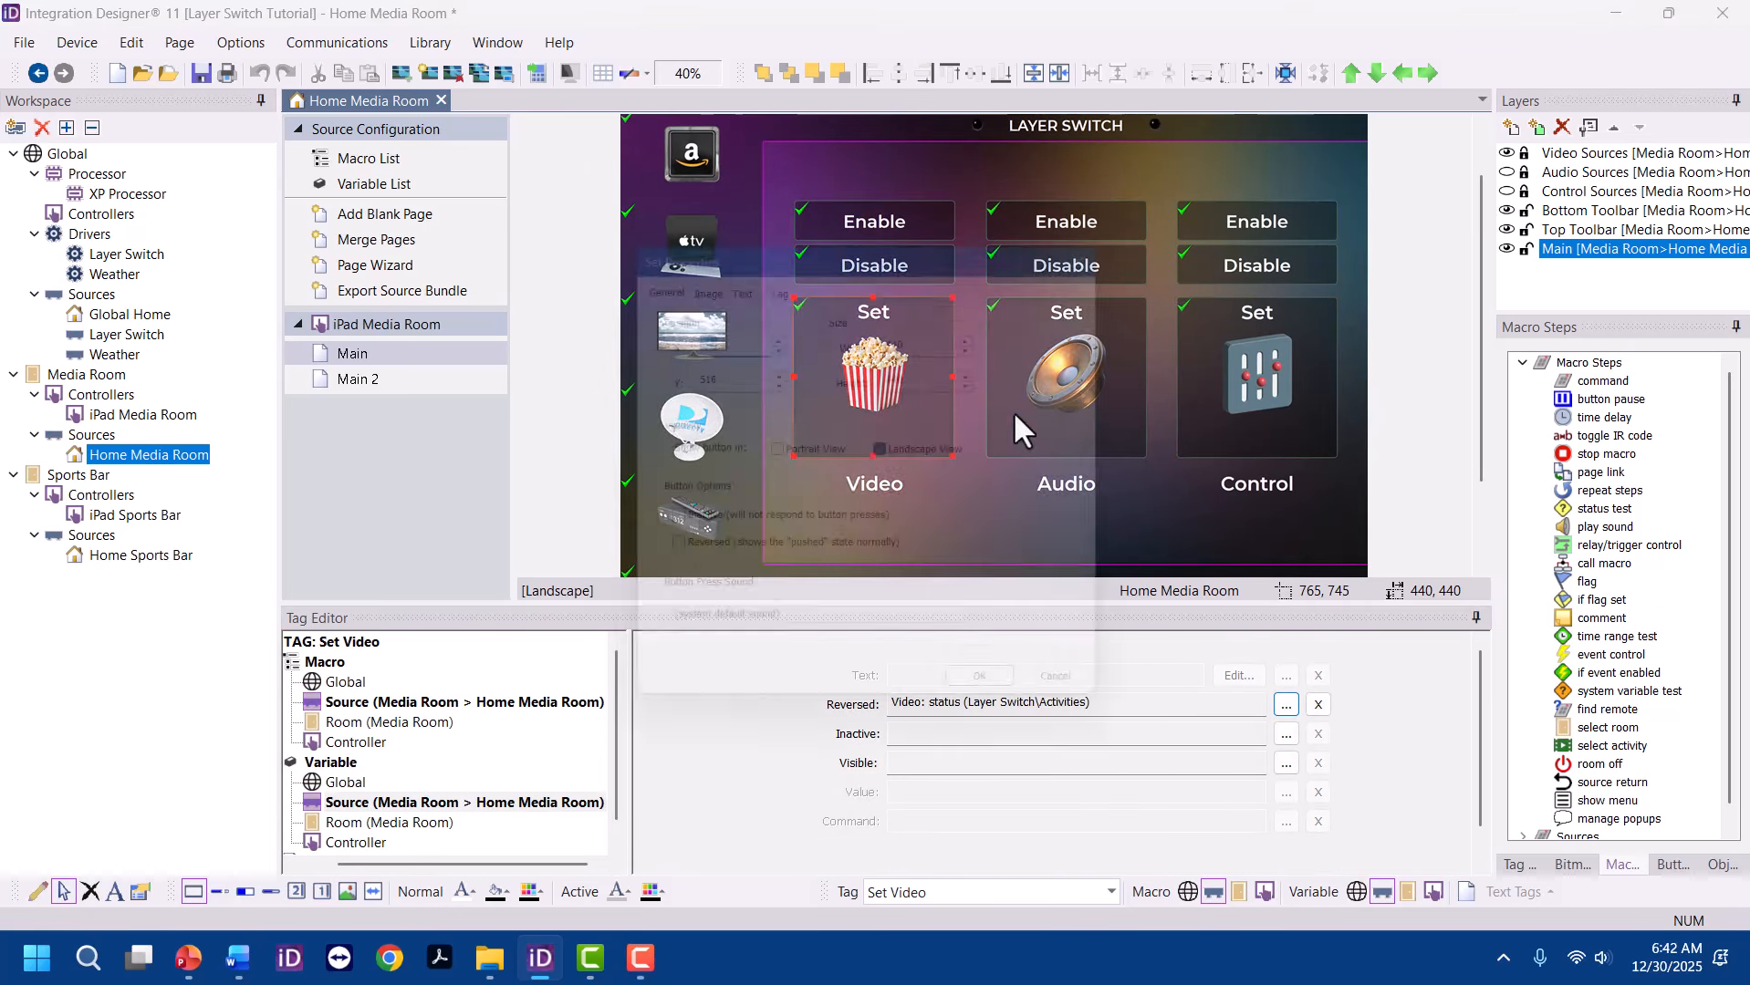
pyautogui.click(674, 558)
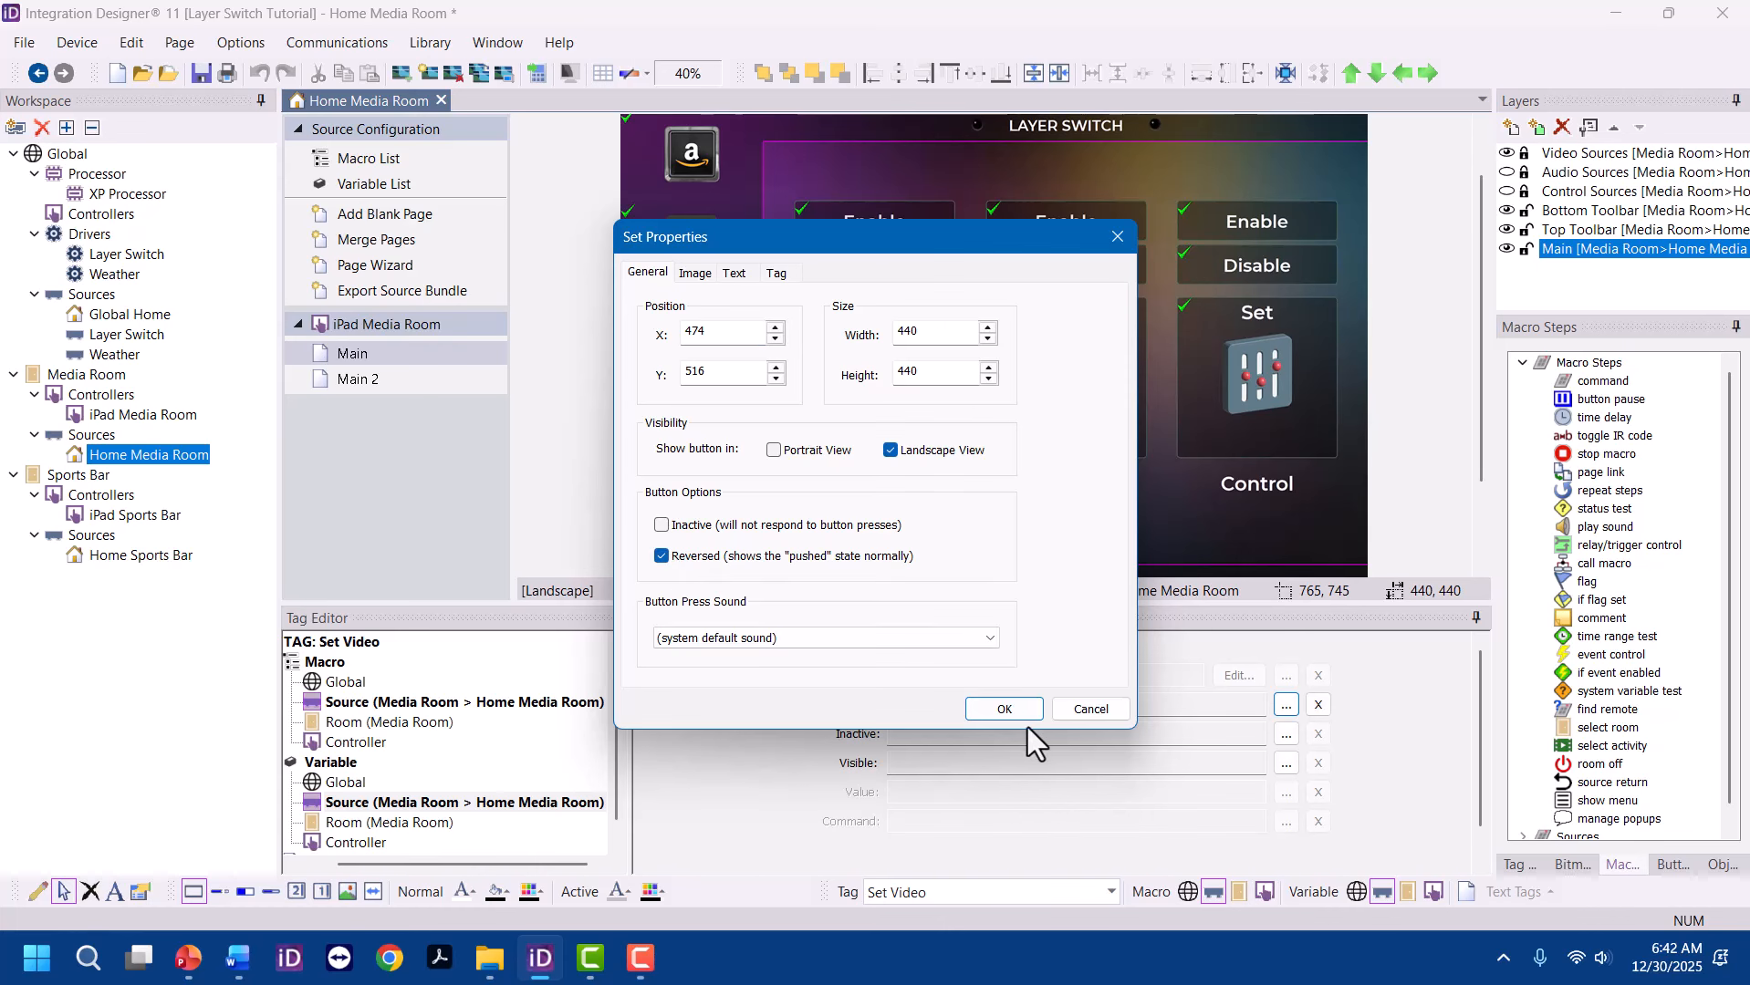
pyautogui.click(1020, 719)
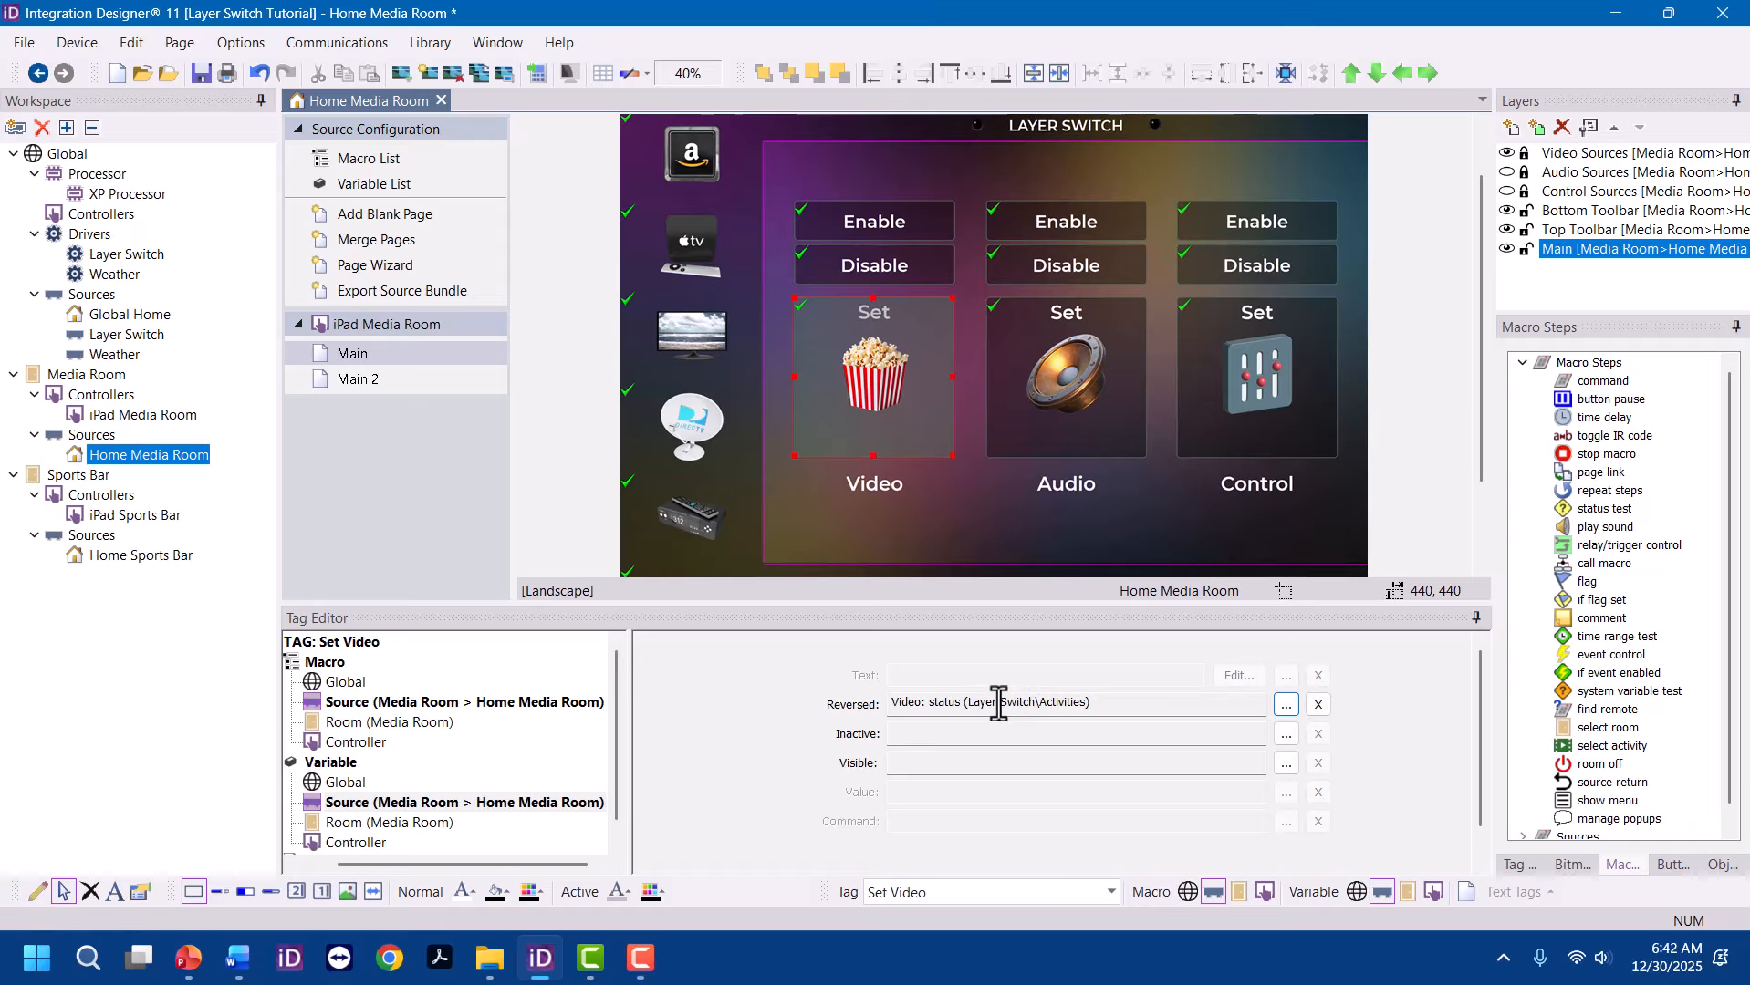
# Turn off the Reversed option in the Video column's Set button properties
pyautogui.rightClick(924, 391)
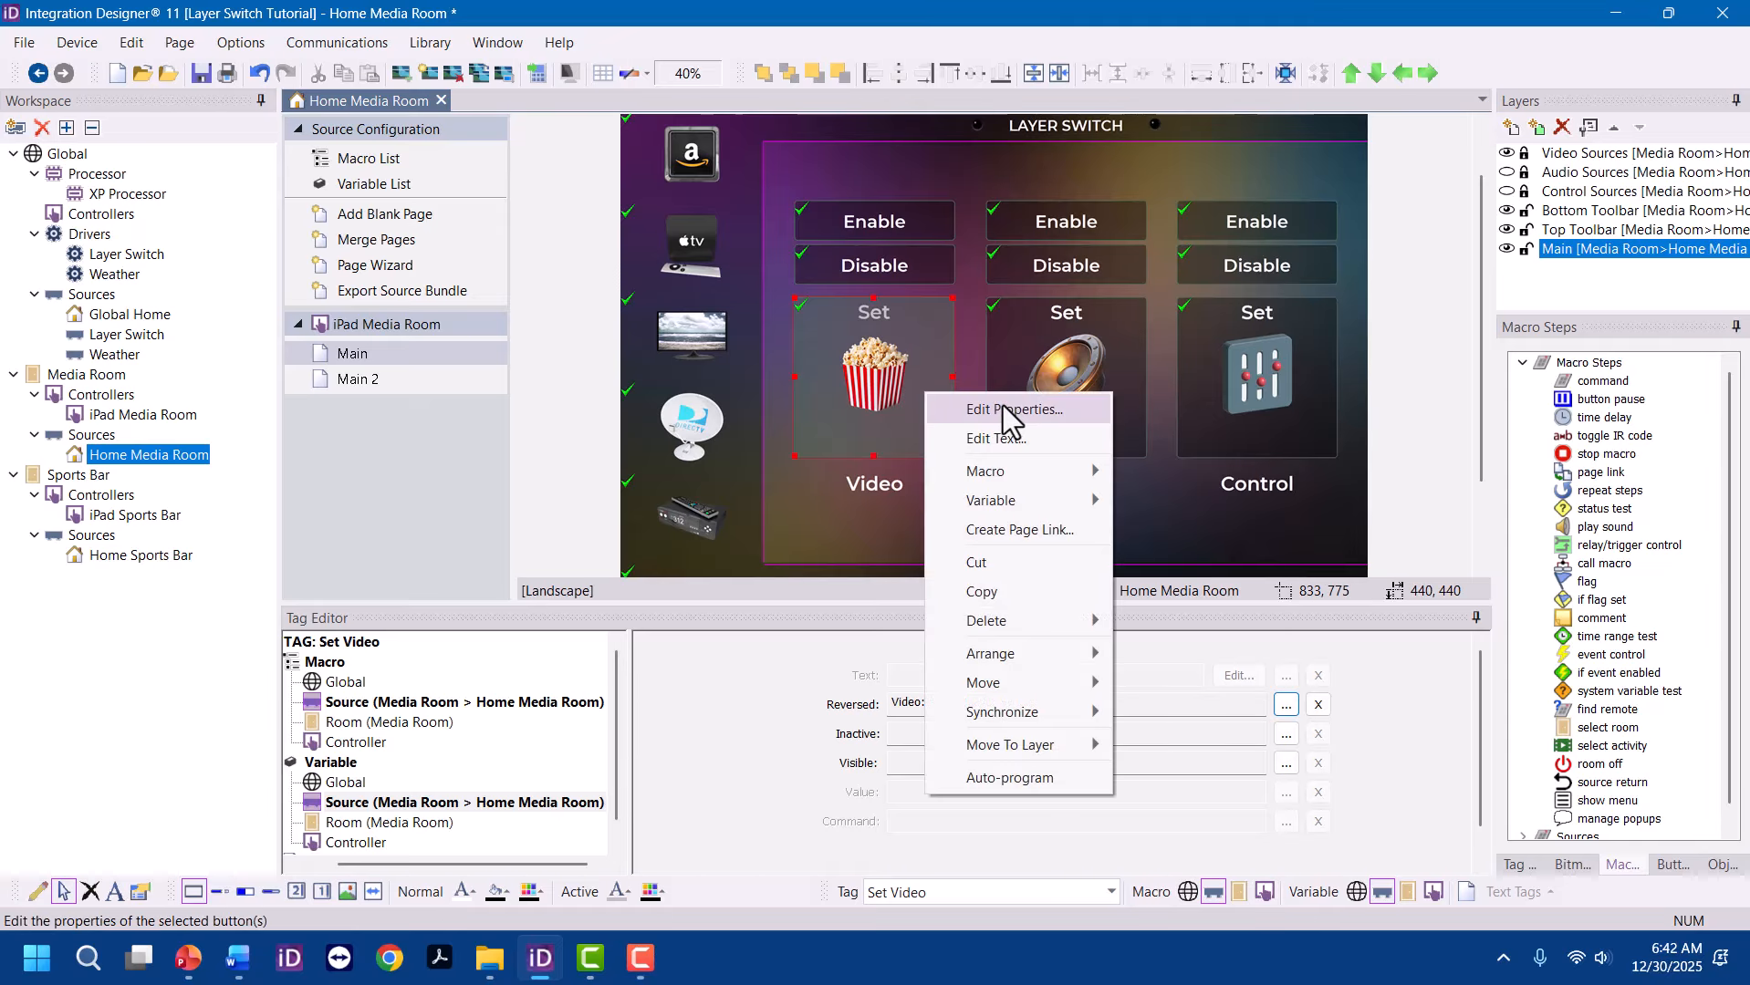
pyautogui.click(999, 416)
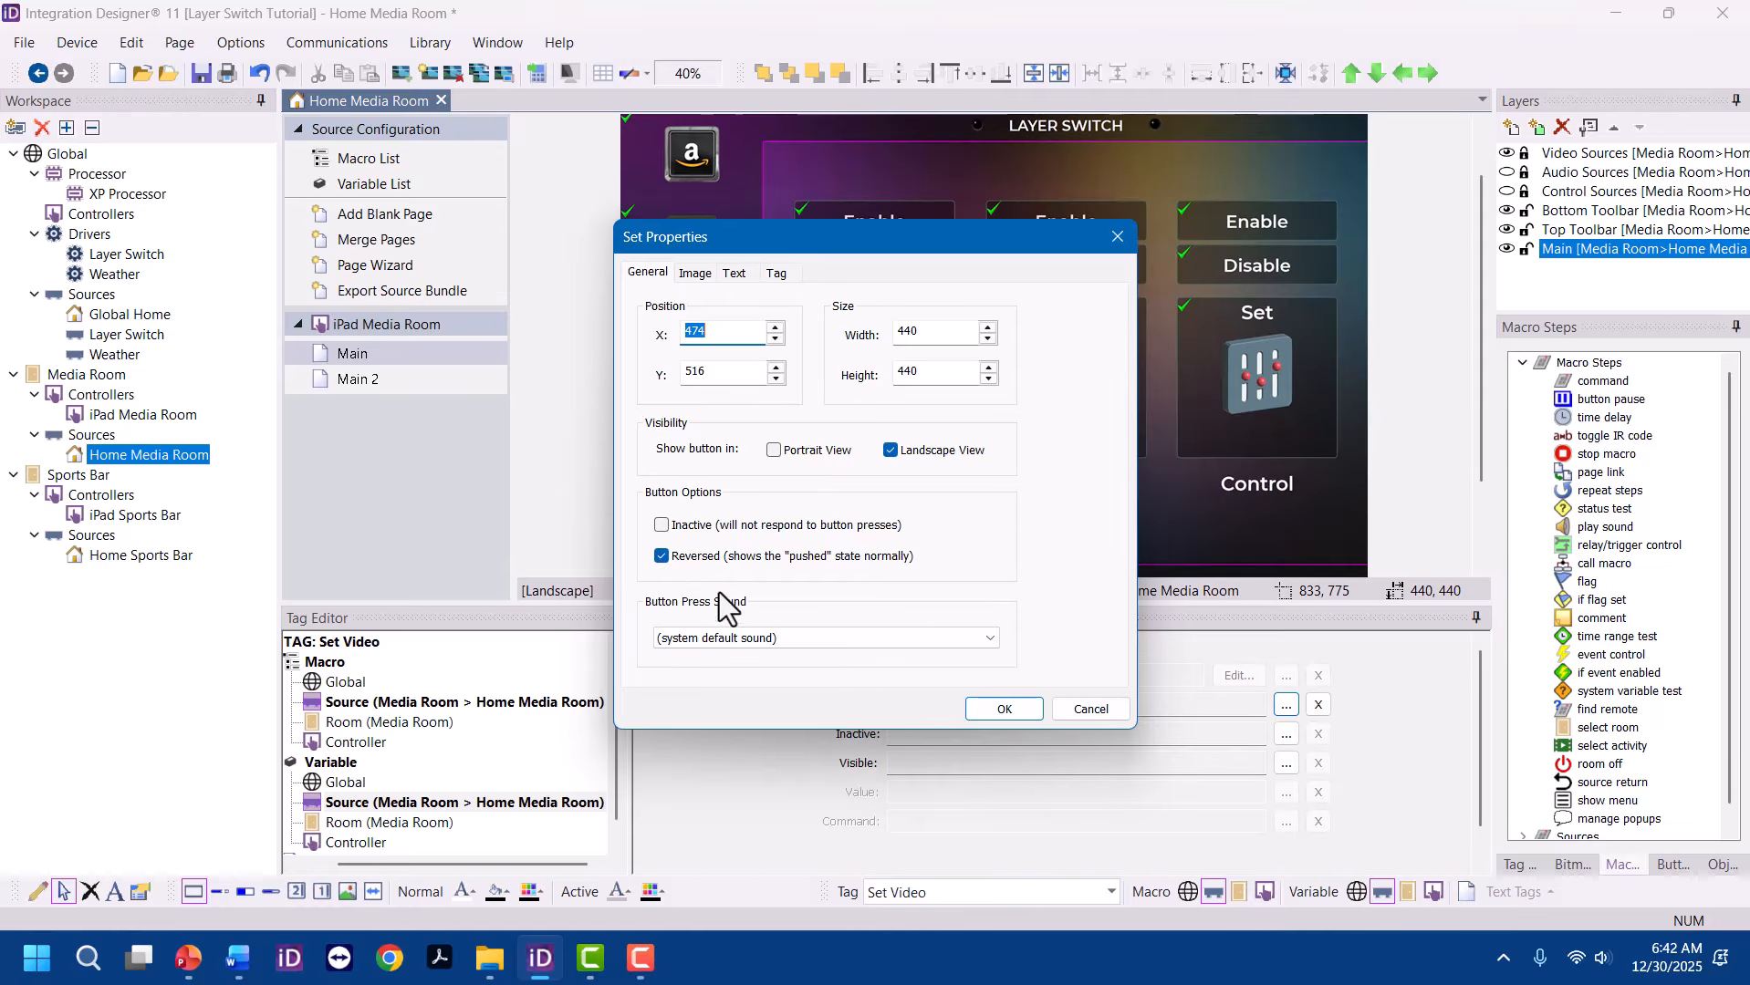
pyautogui.click(661, 555)
pyautogui.click(999, 710)
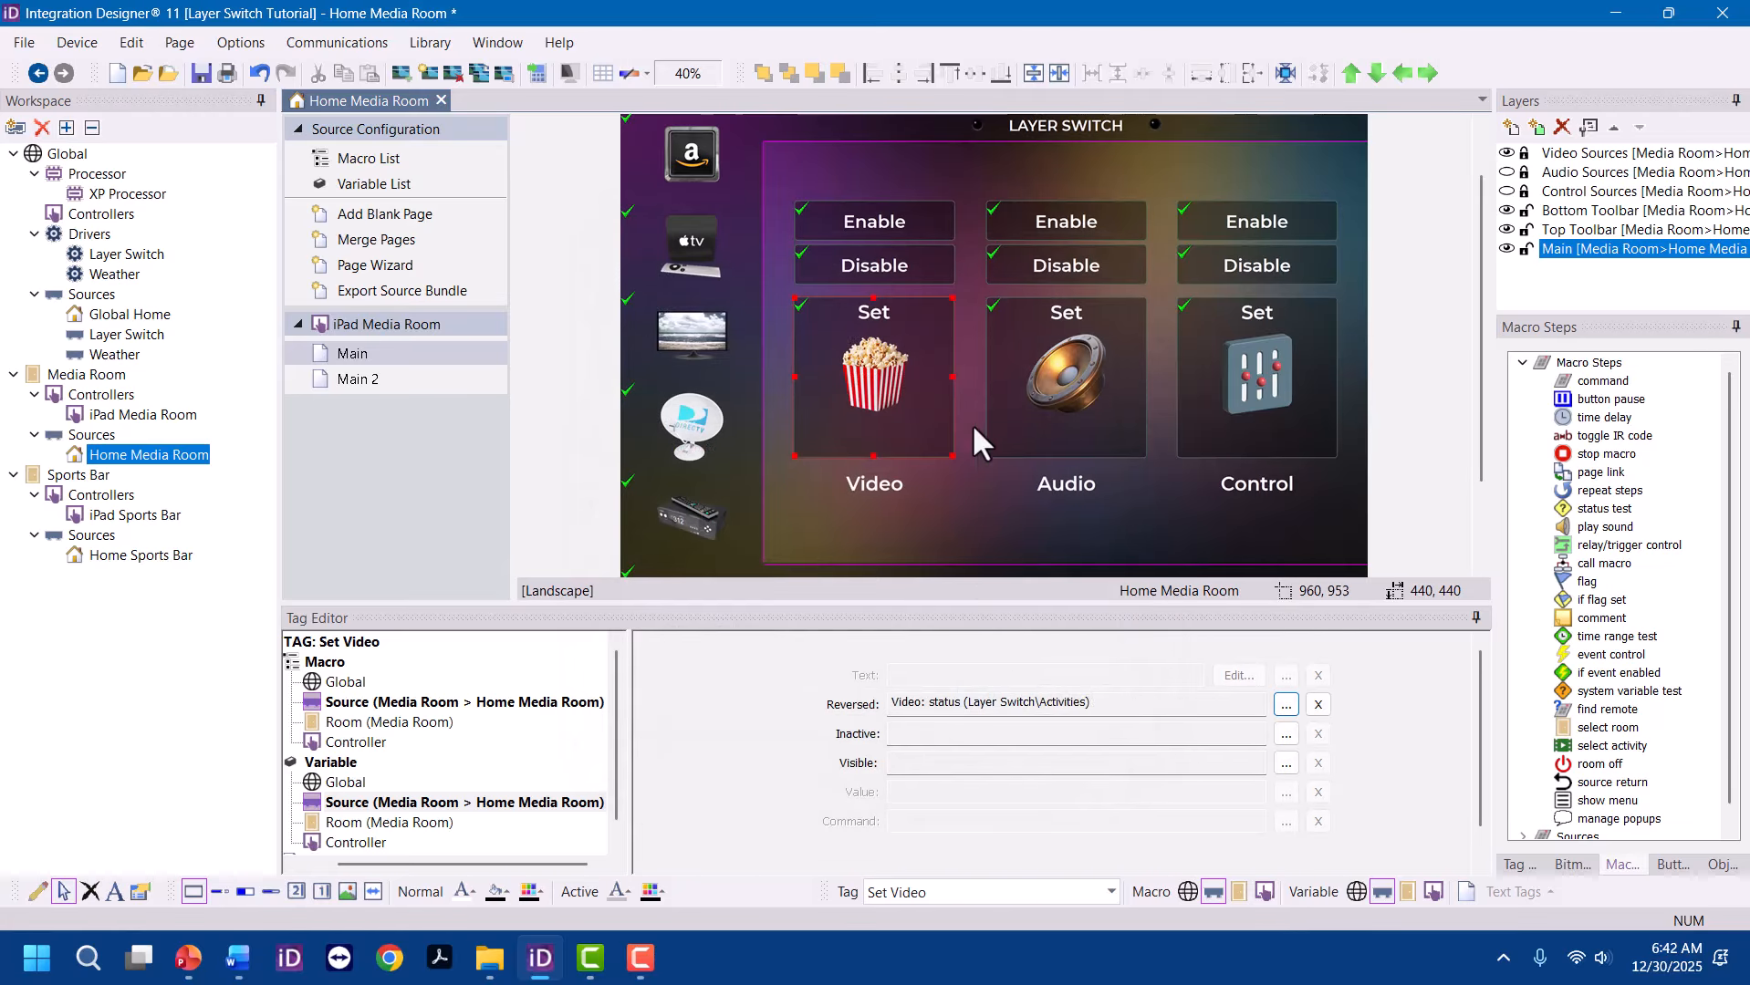
# Assign Video: status from the Activities group as the Video Enable button's Reversed variable at the Home Media Room source level
pyautogui.click(904, 227)
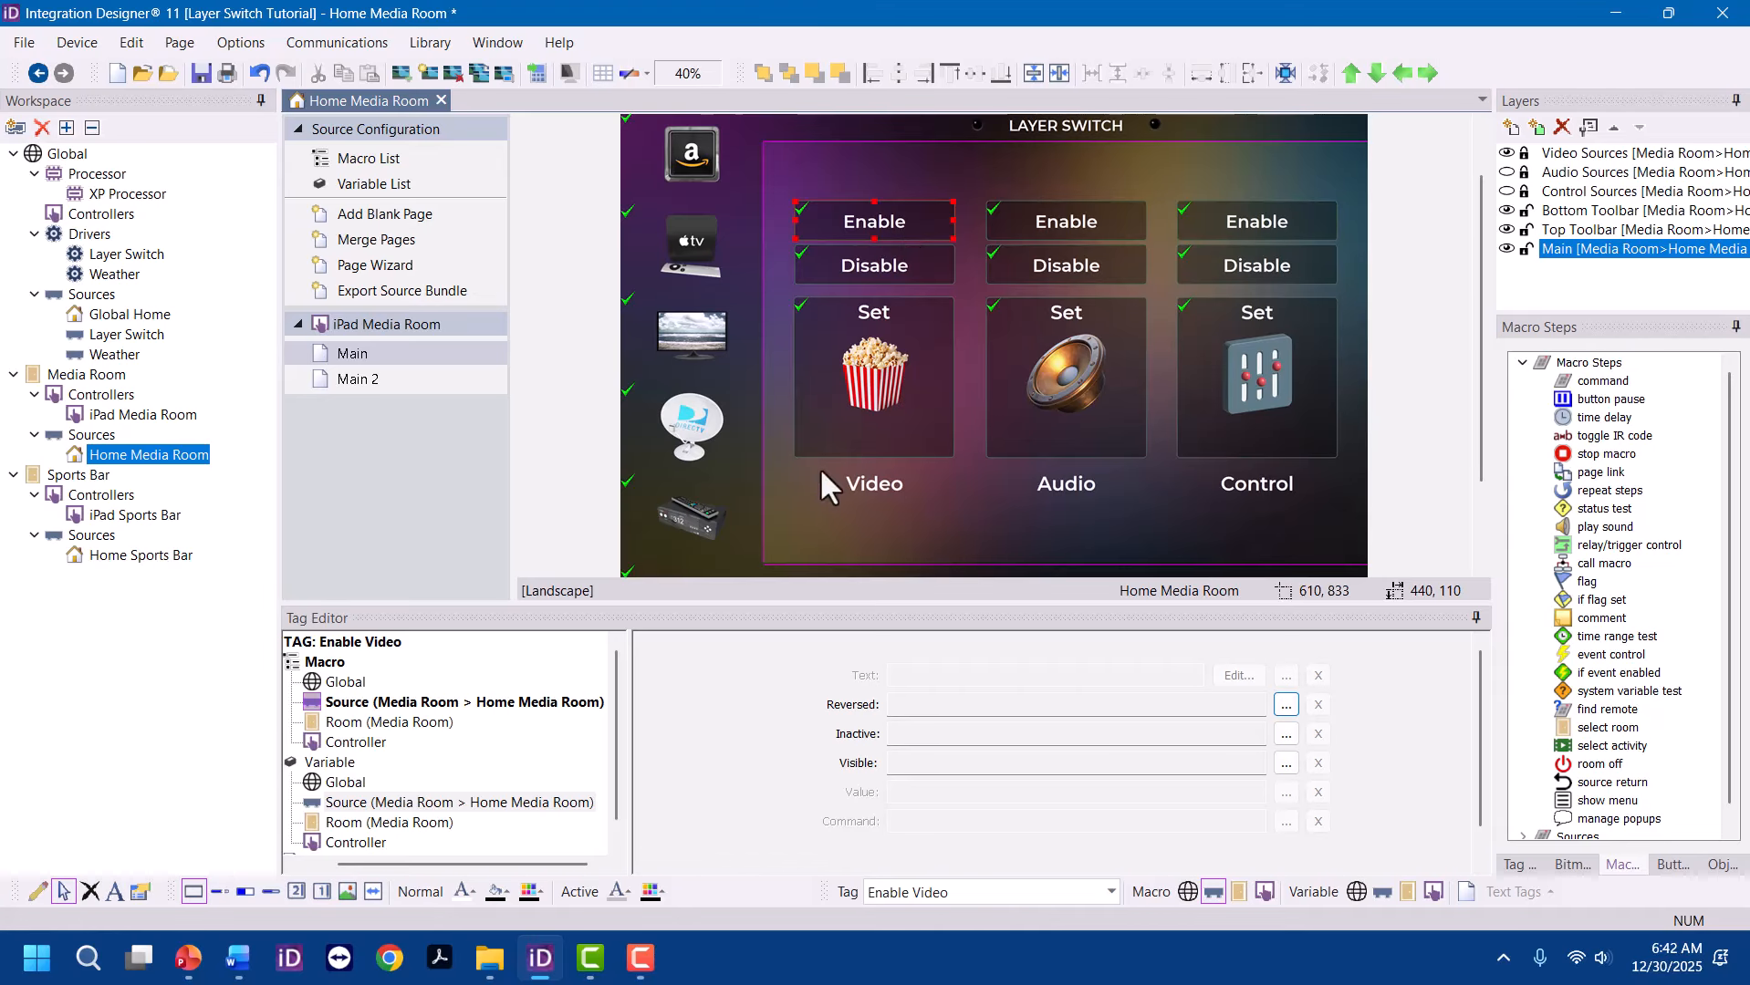
pyautogui.click(489, 806)
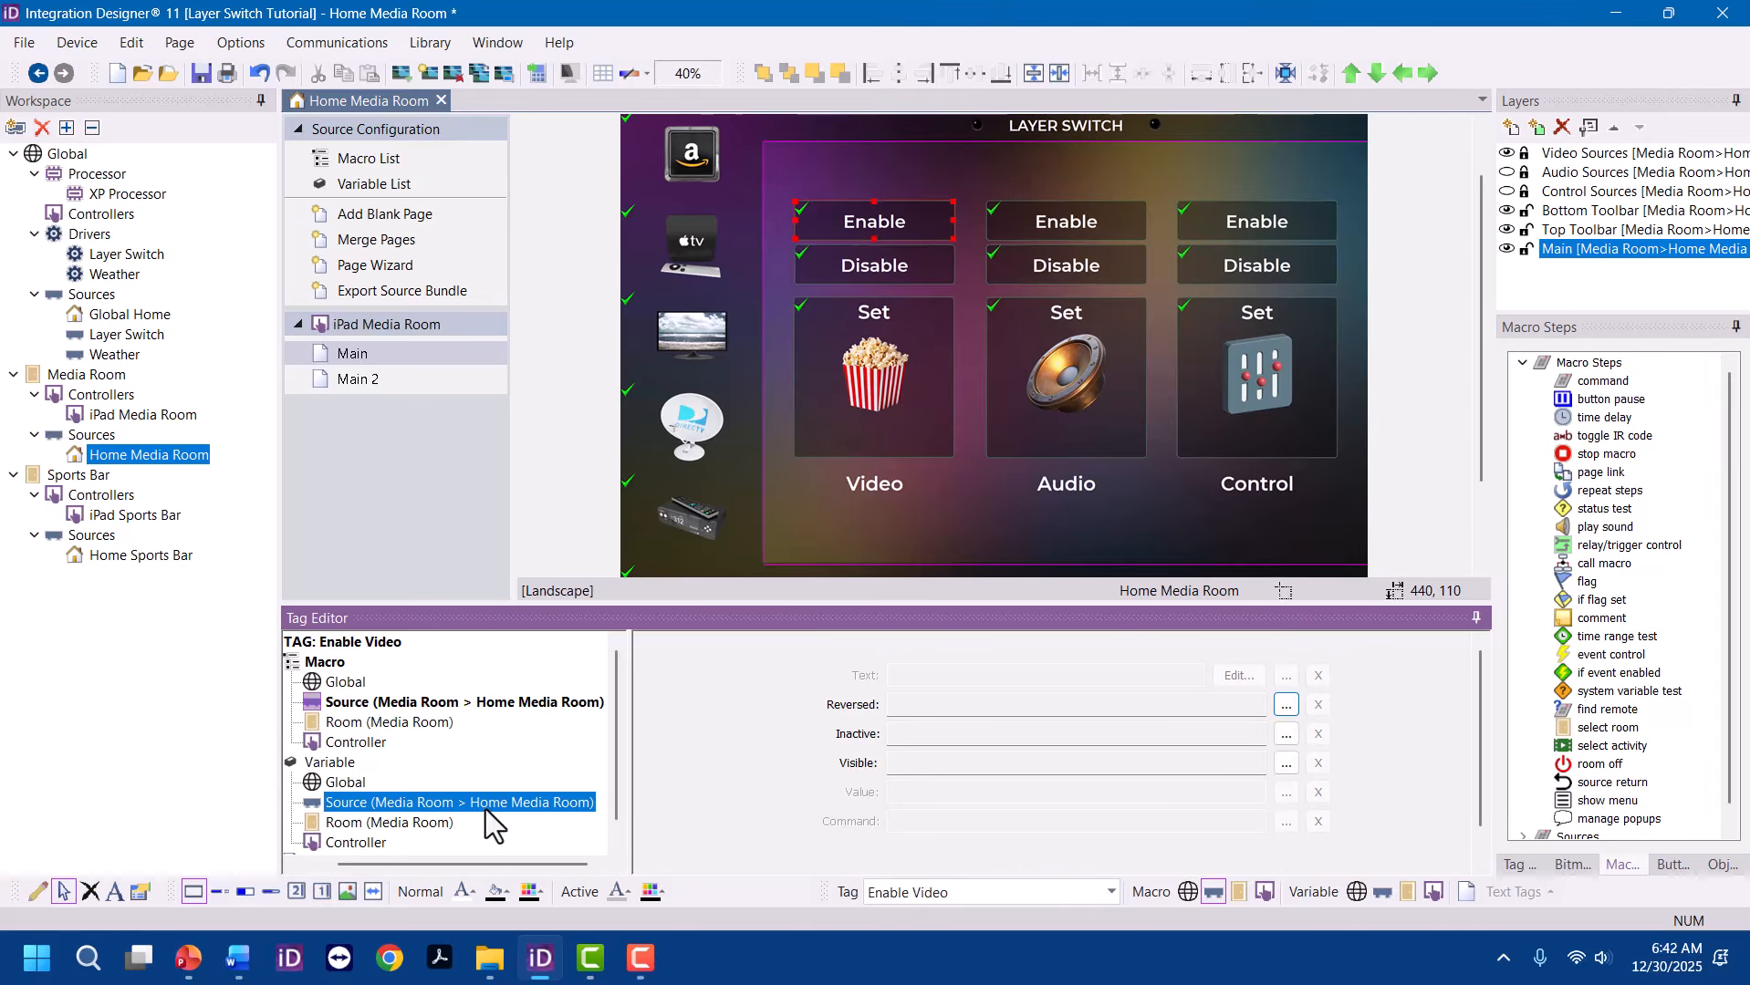
pyautogui.click(1287, 704)
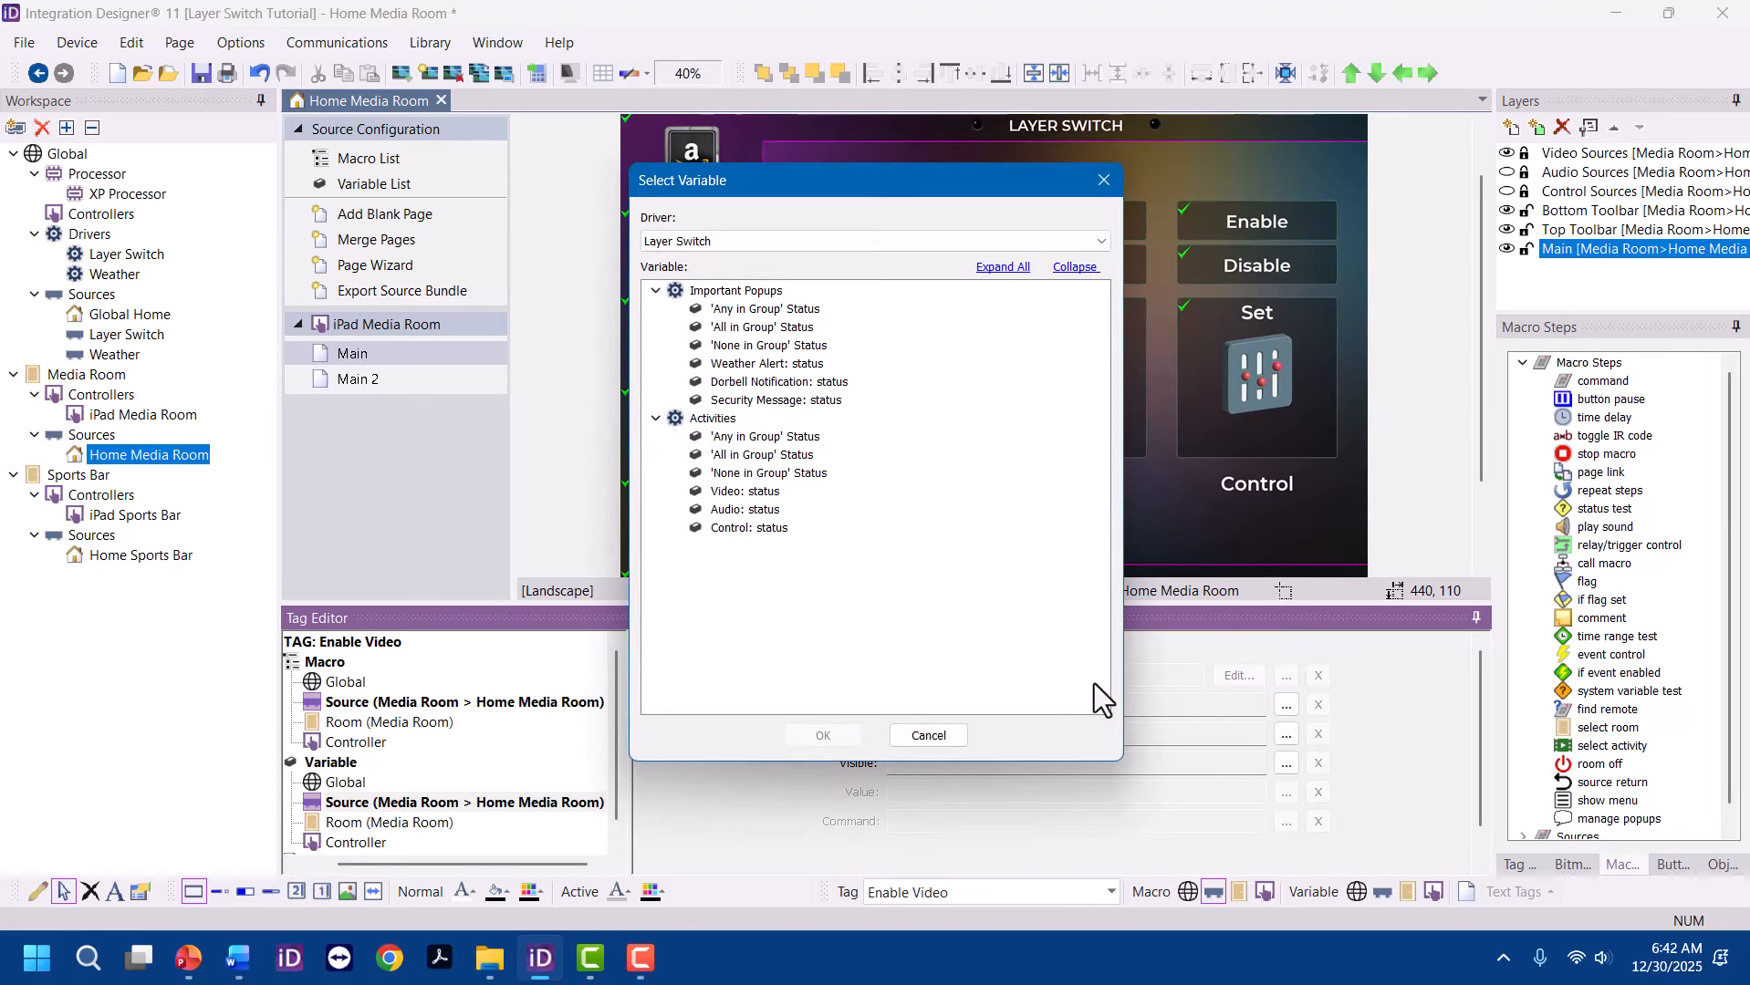
pyautogui.click(746, 493)
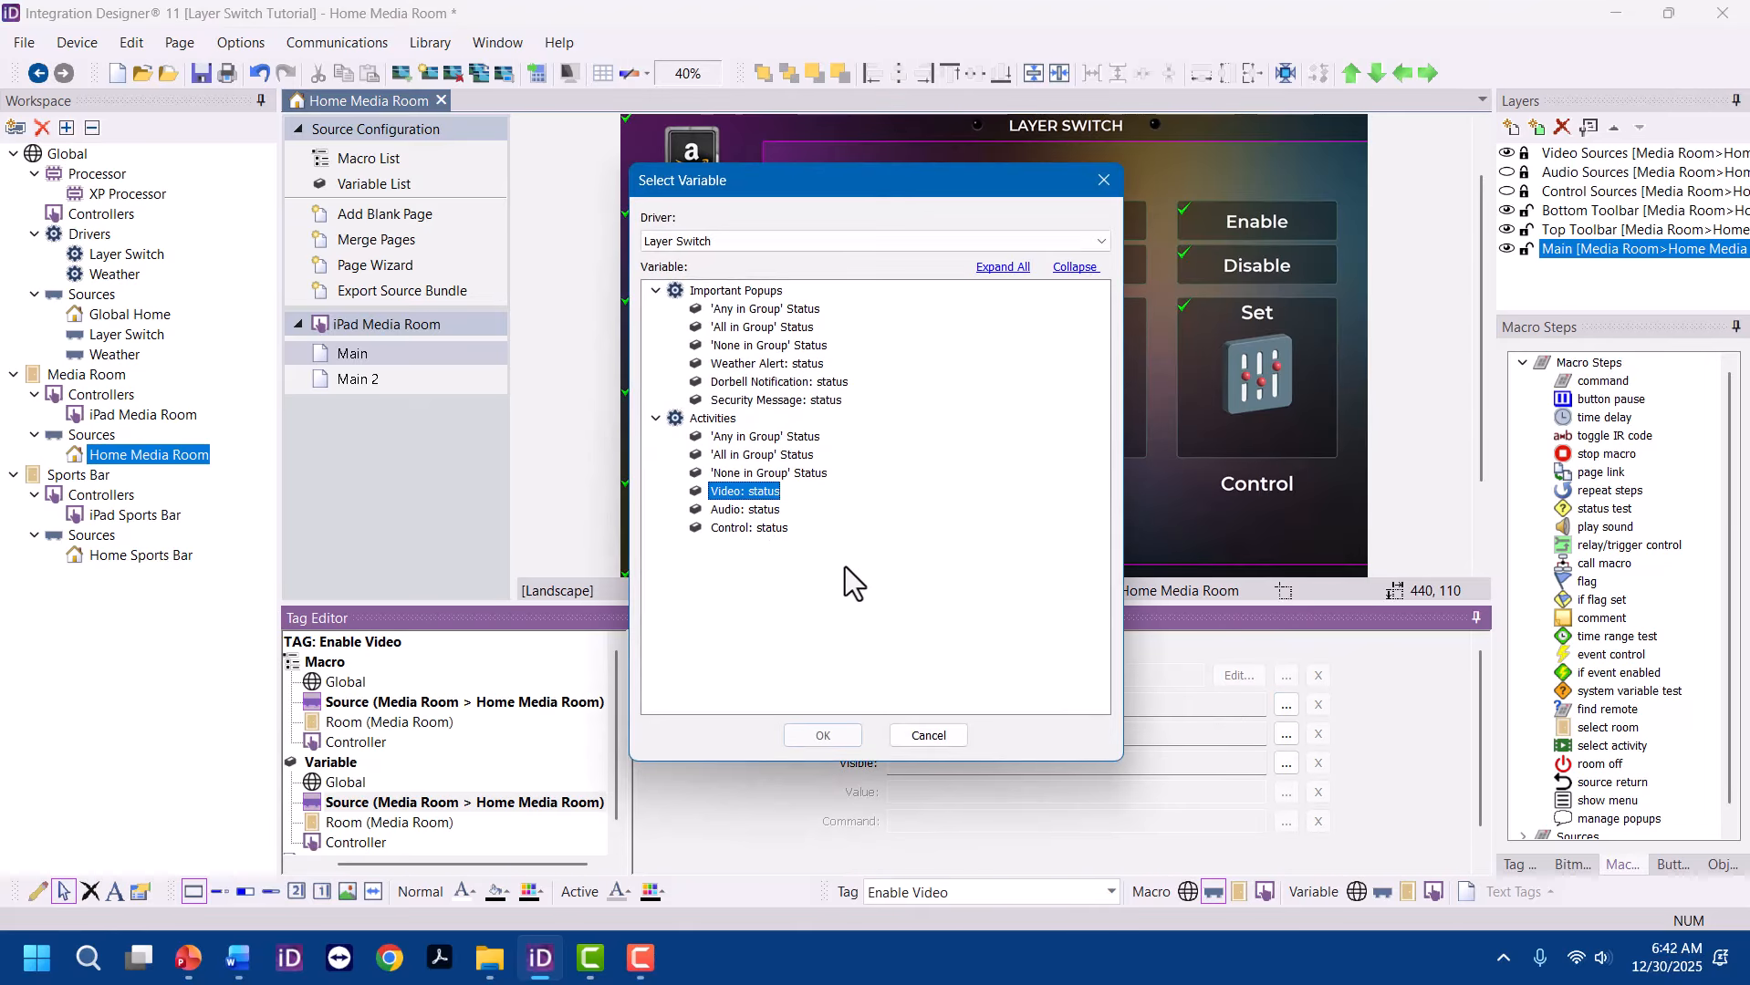
pyautogui.click(839, 736)
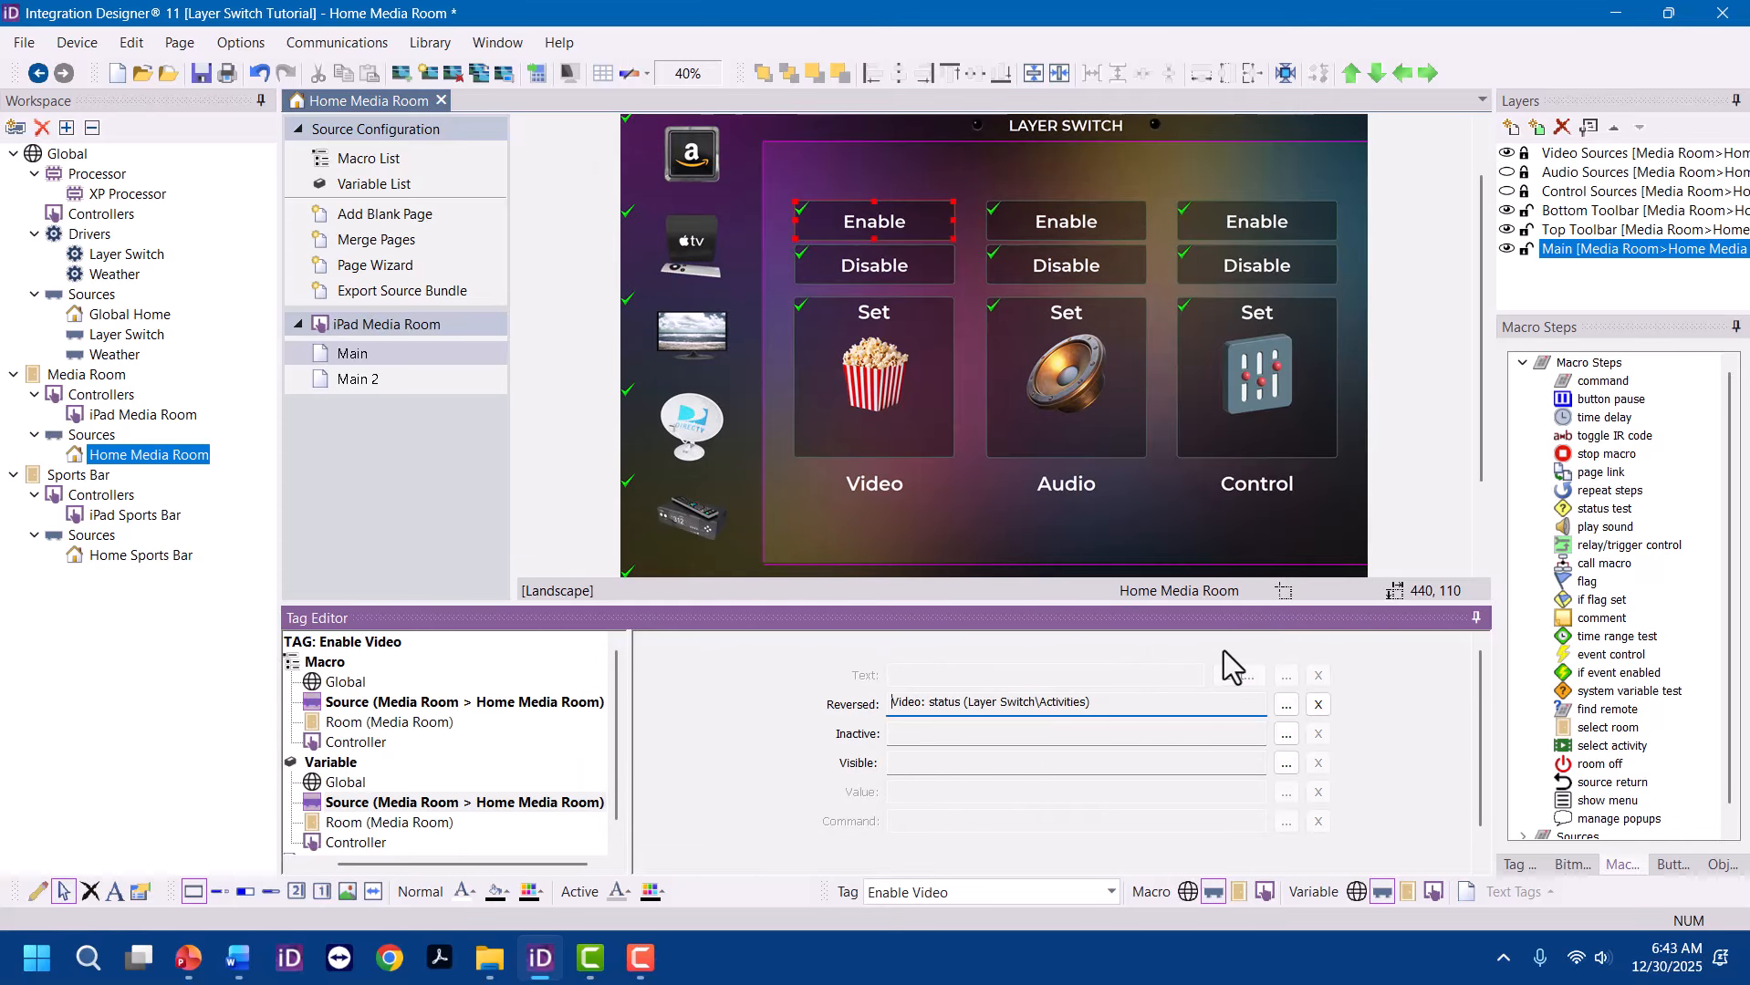
# Make the Video column's Disable button reversed by default and assign Video: status from the Activities group as its Reversed variable
pyautogui.click(916, 266)
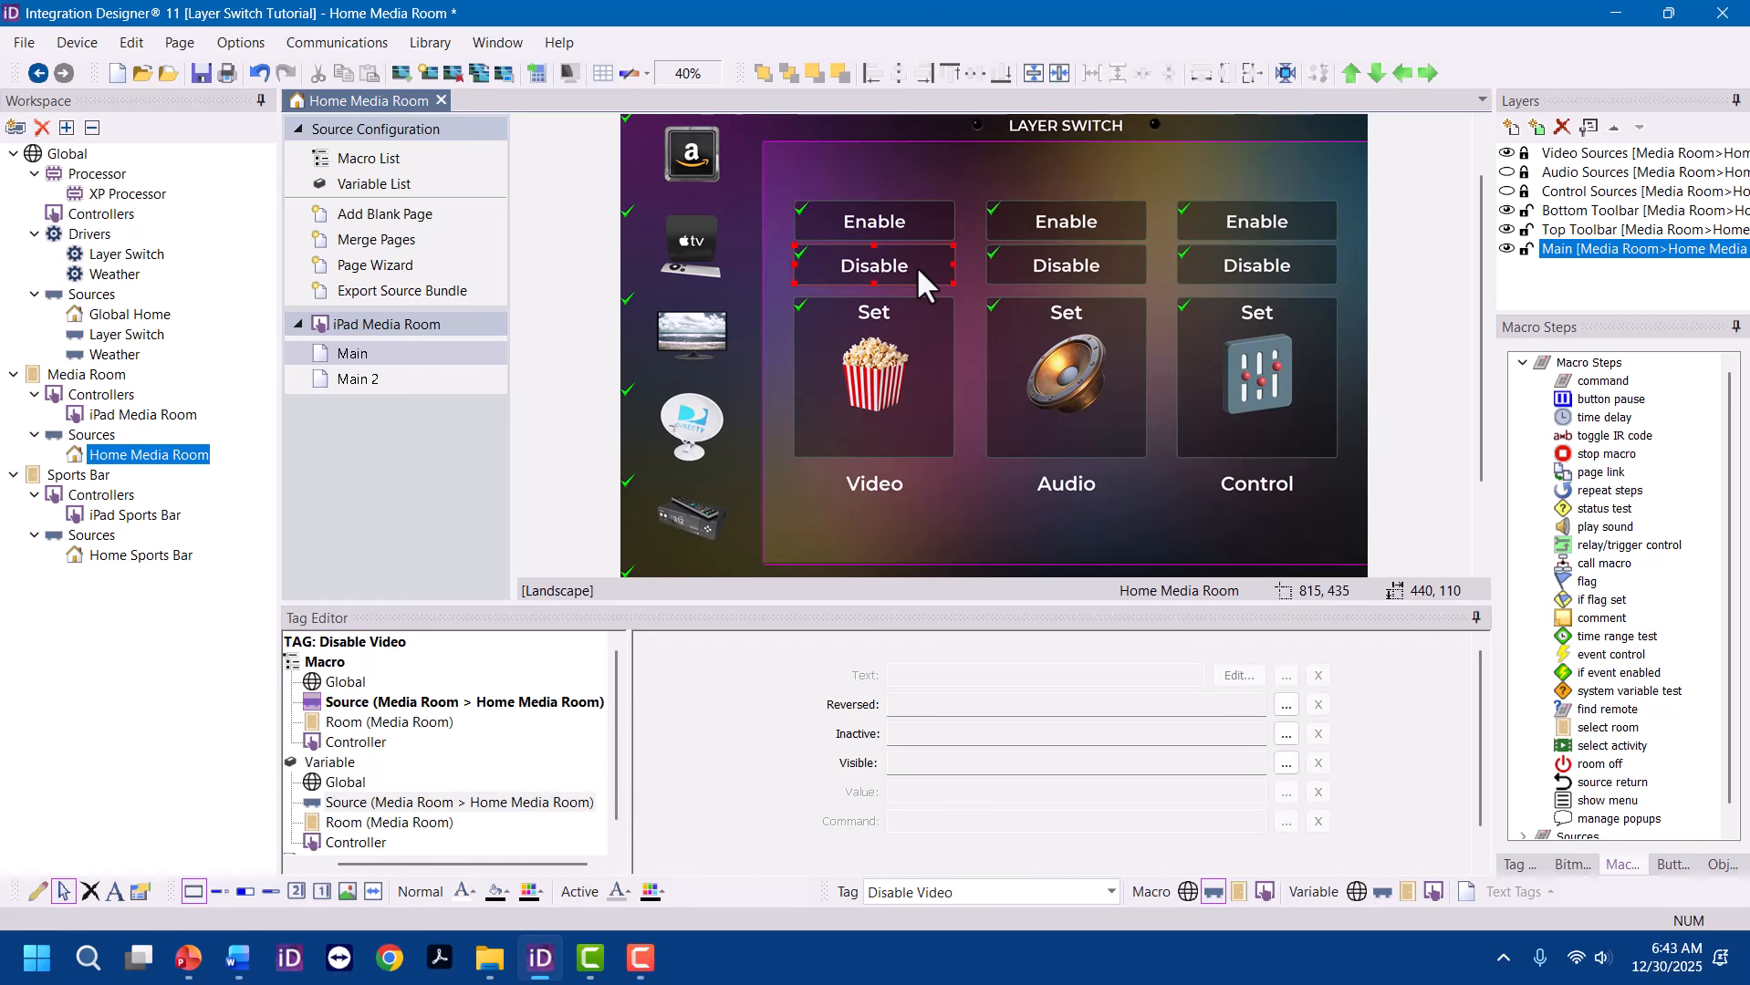
pyautogui.rightClick(907, 261)
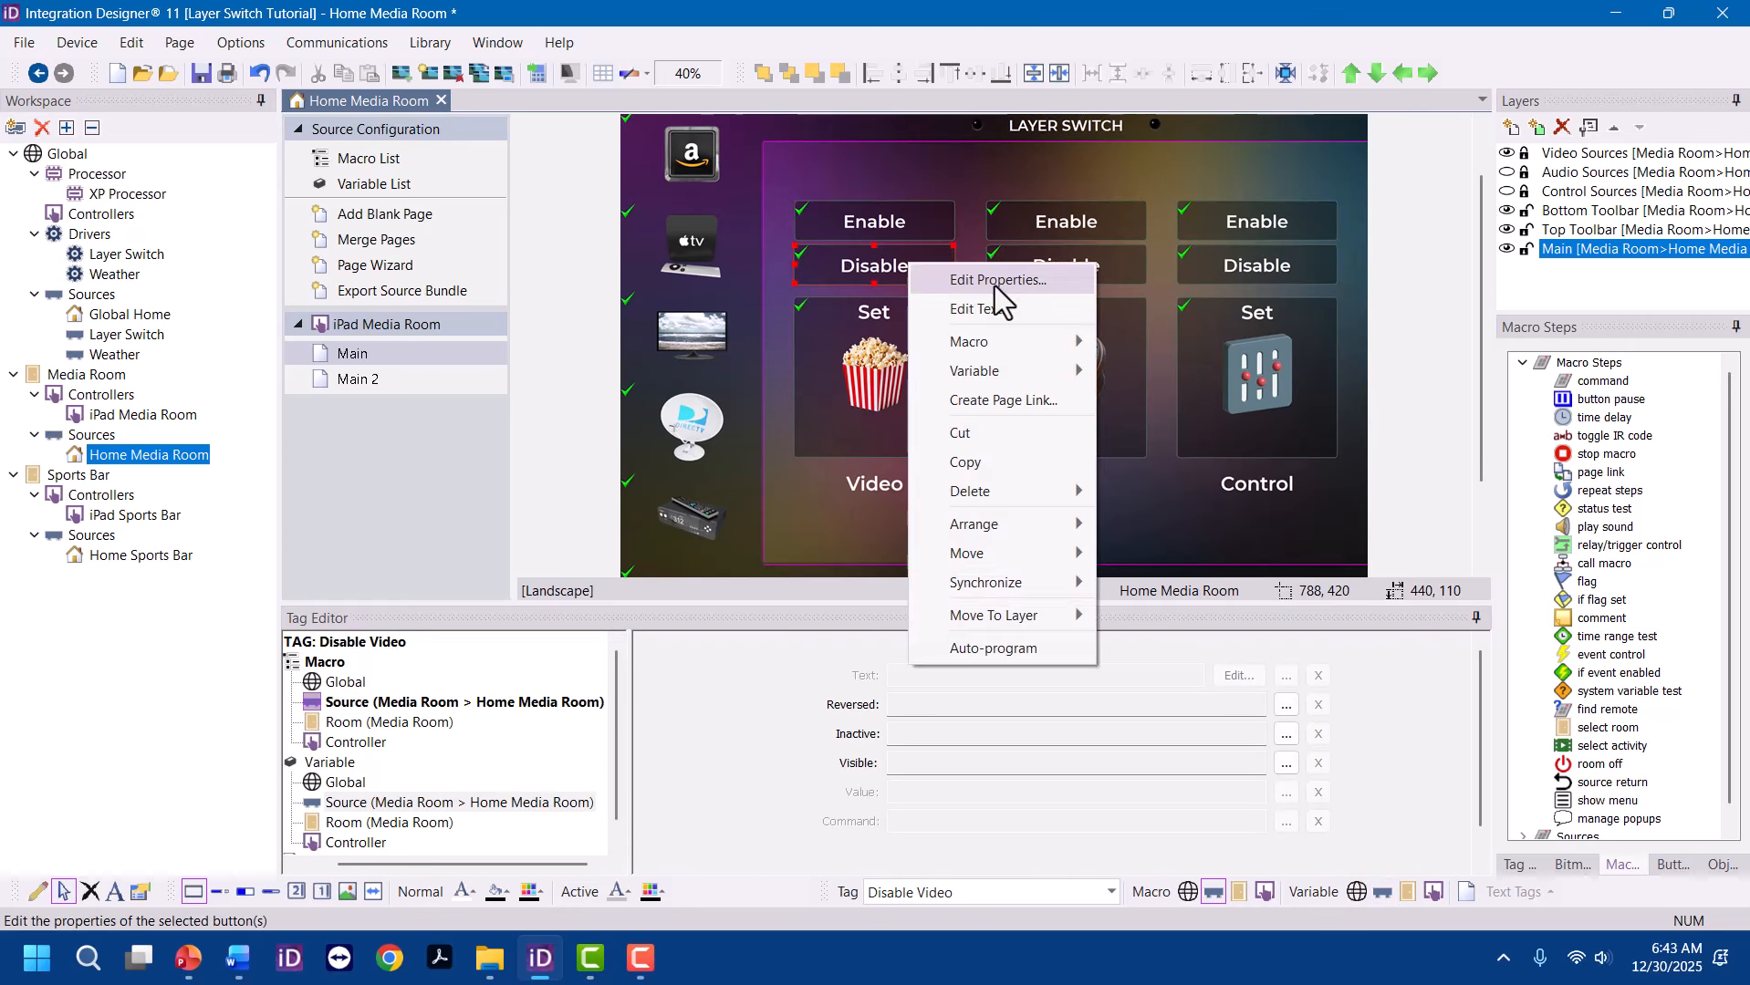
pyautogui.click(993, 288)
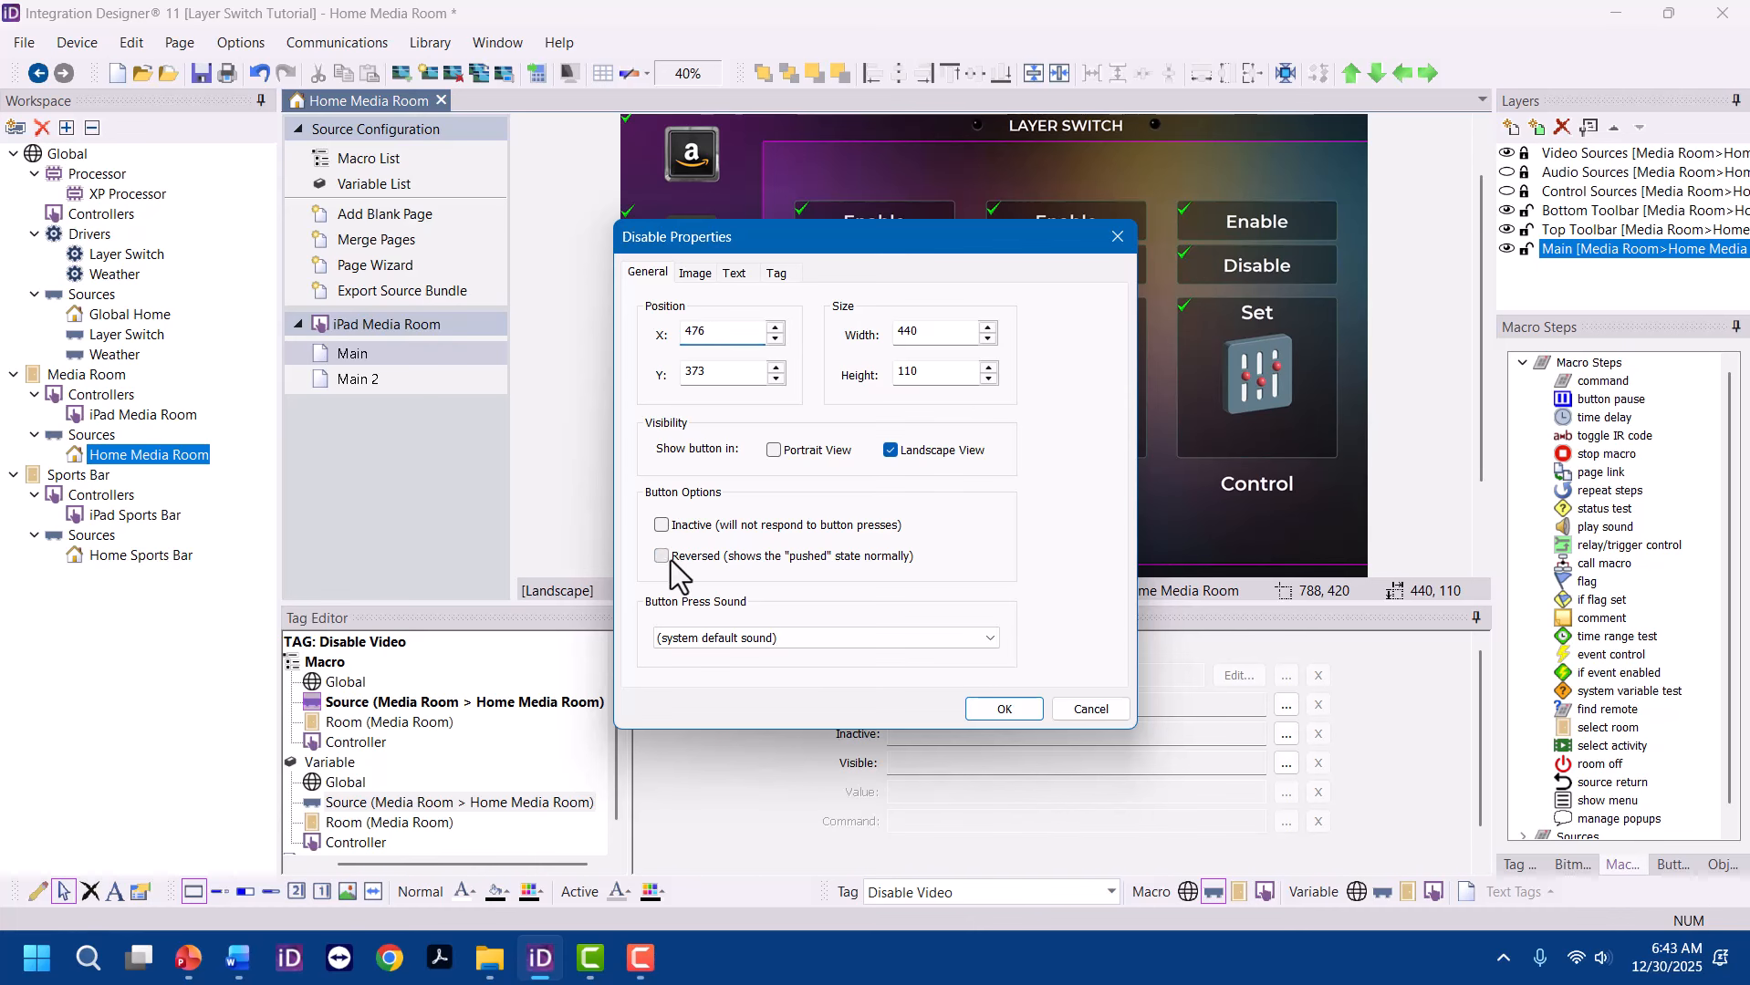
pyautogui.click(1007, 714)
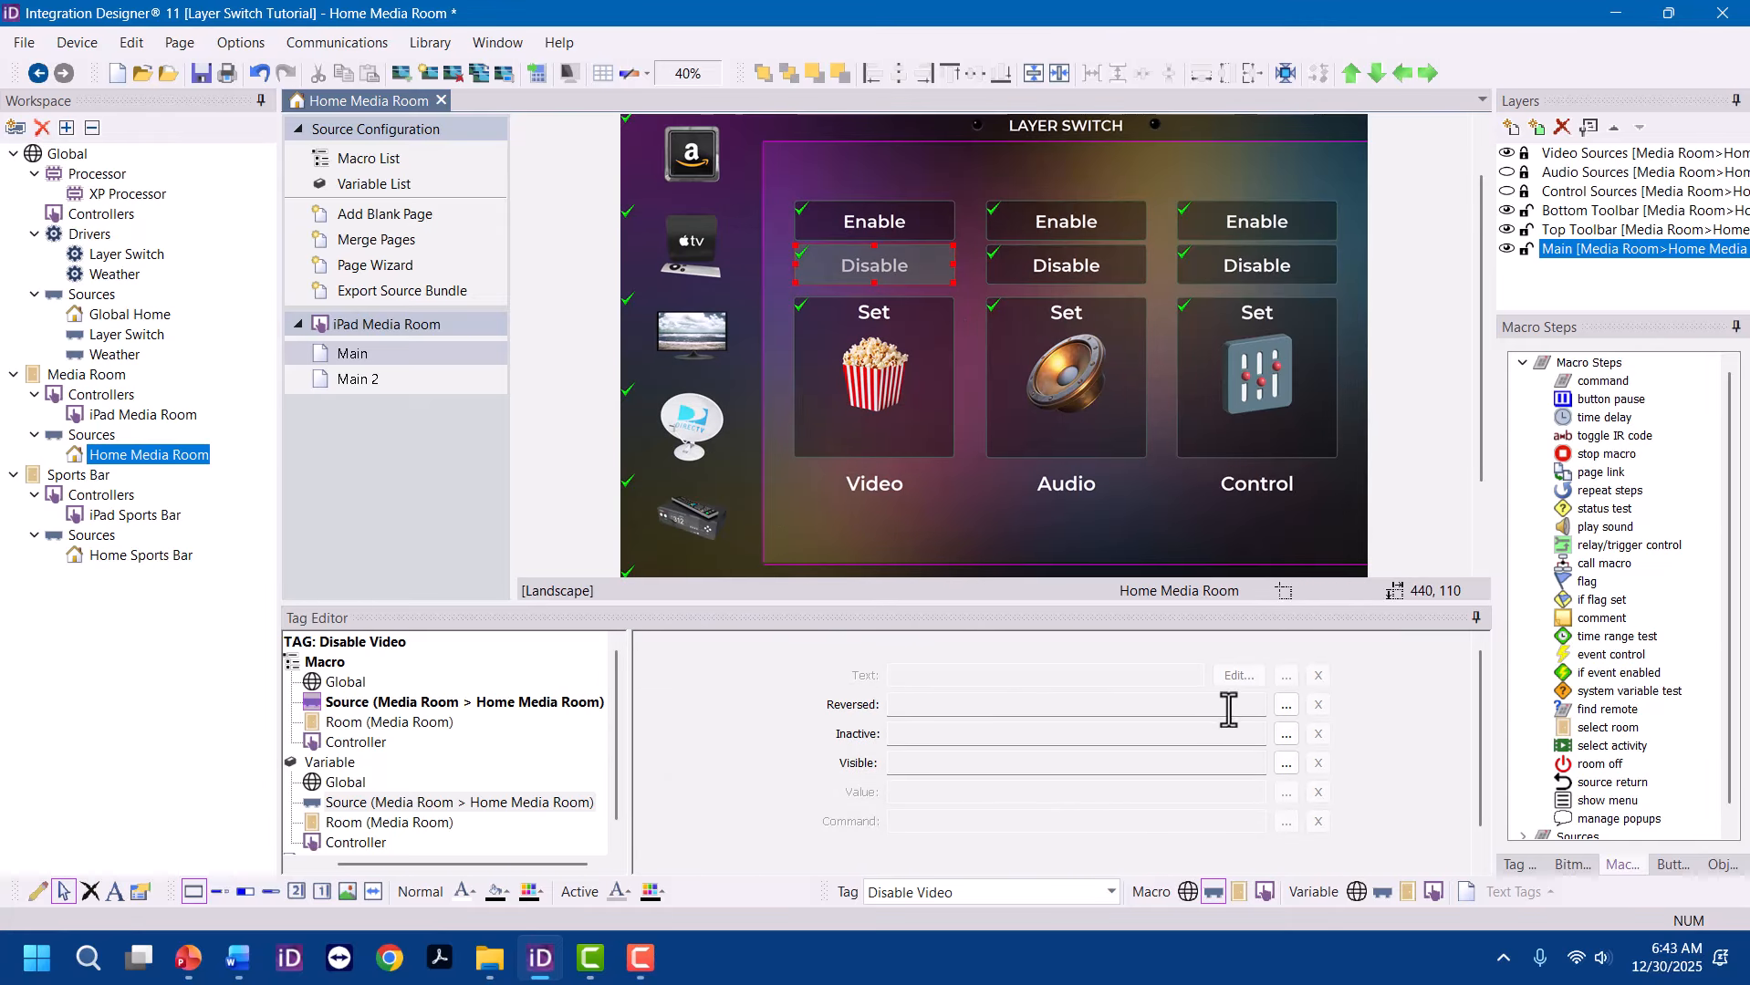
pyautogui.click(1285, 706)
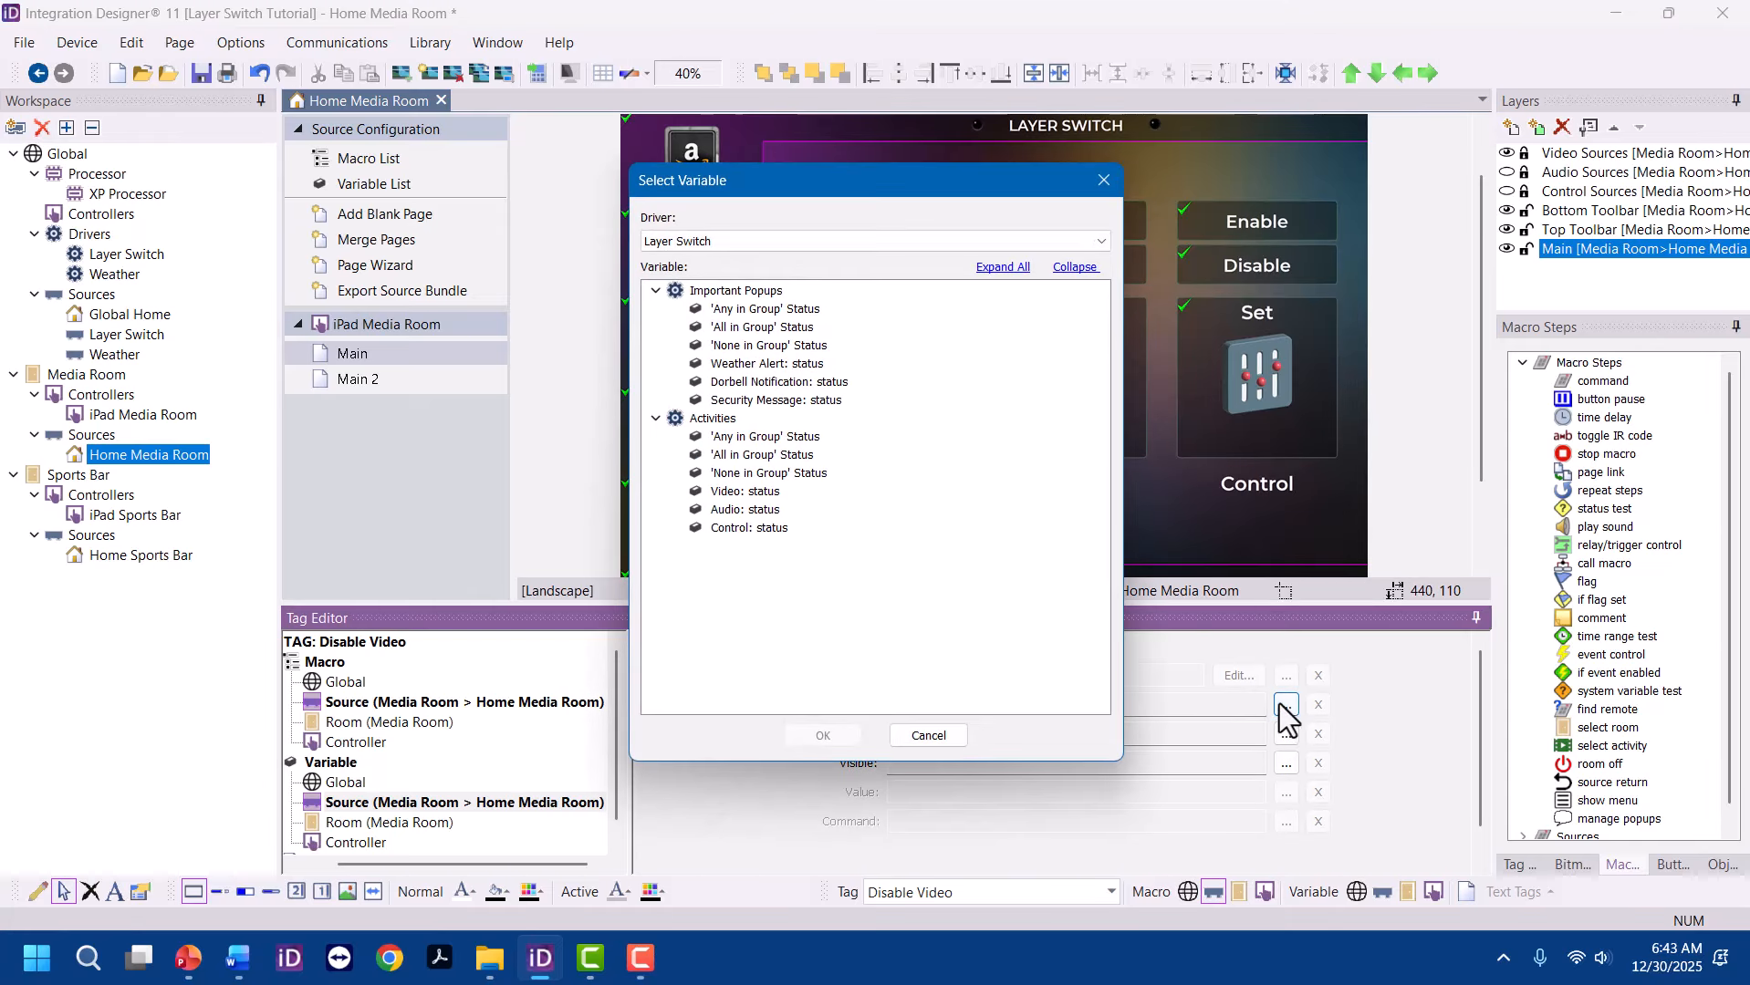
pyautogui.click(760, 494)
pyautogui.click(826, 736)
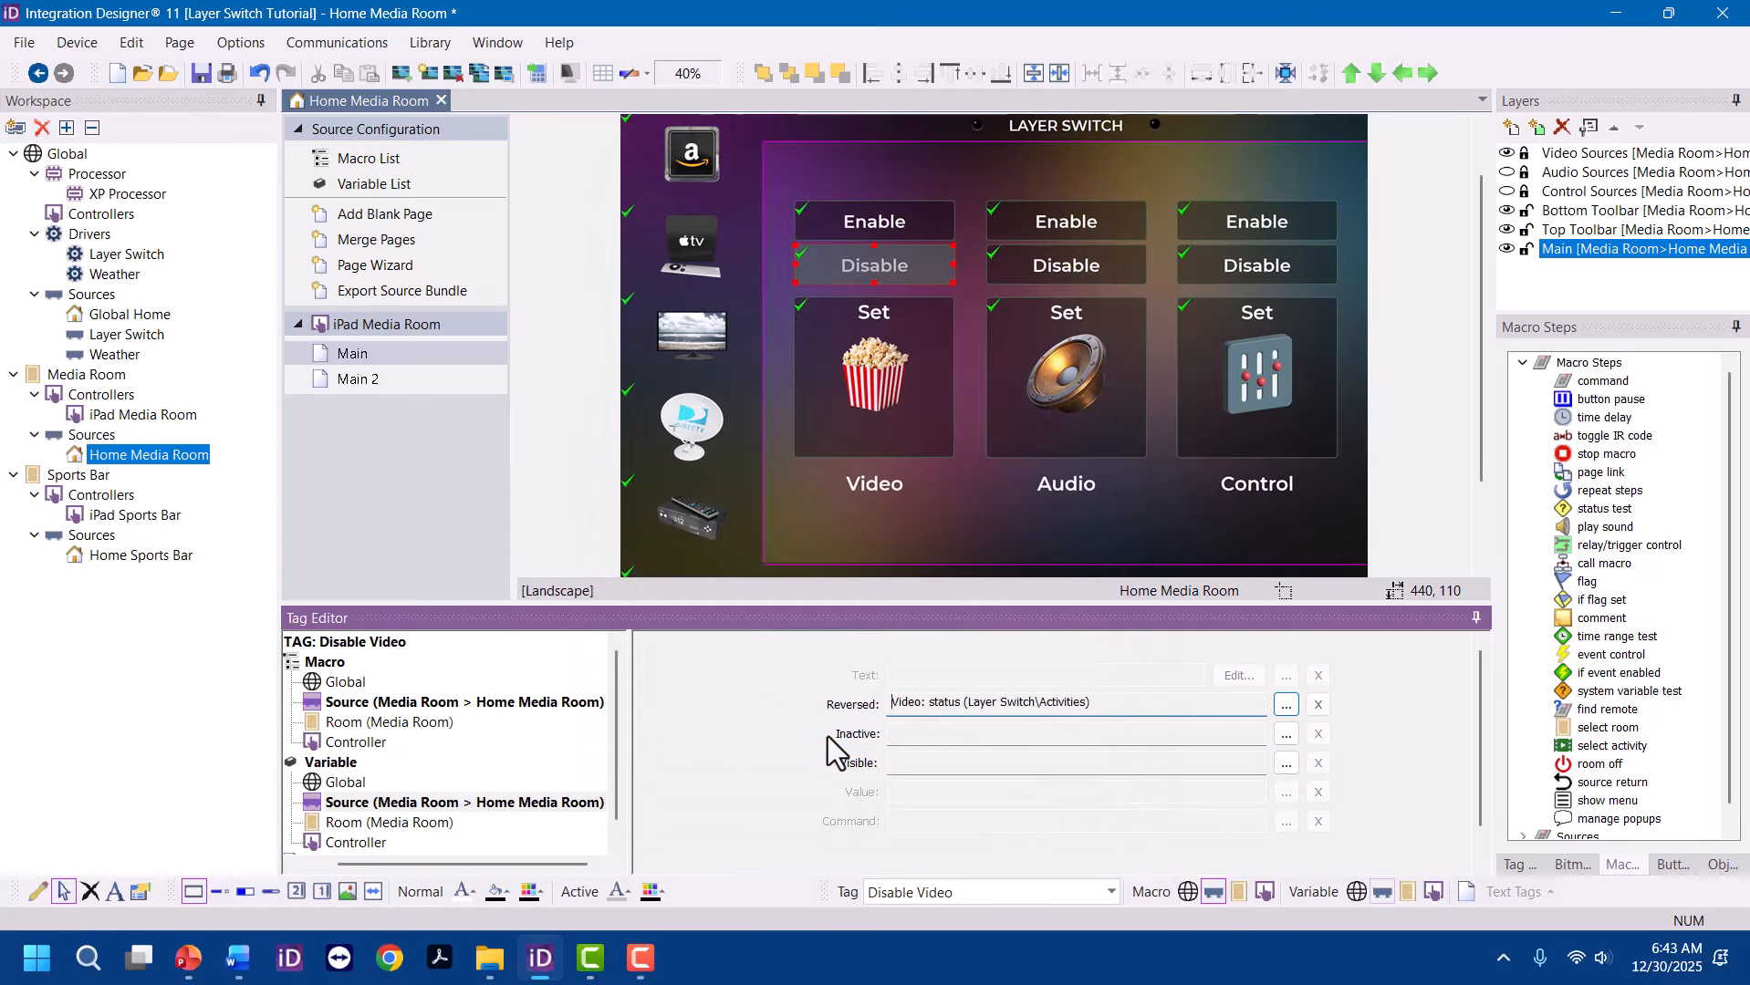
# Assign Audio: status from the Activities group as the Reversed variable of the Audio column's Enable button
pyautogui.click(1076, 222)
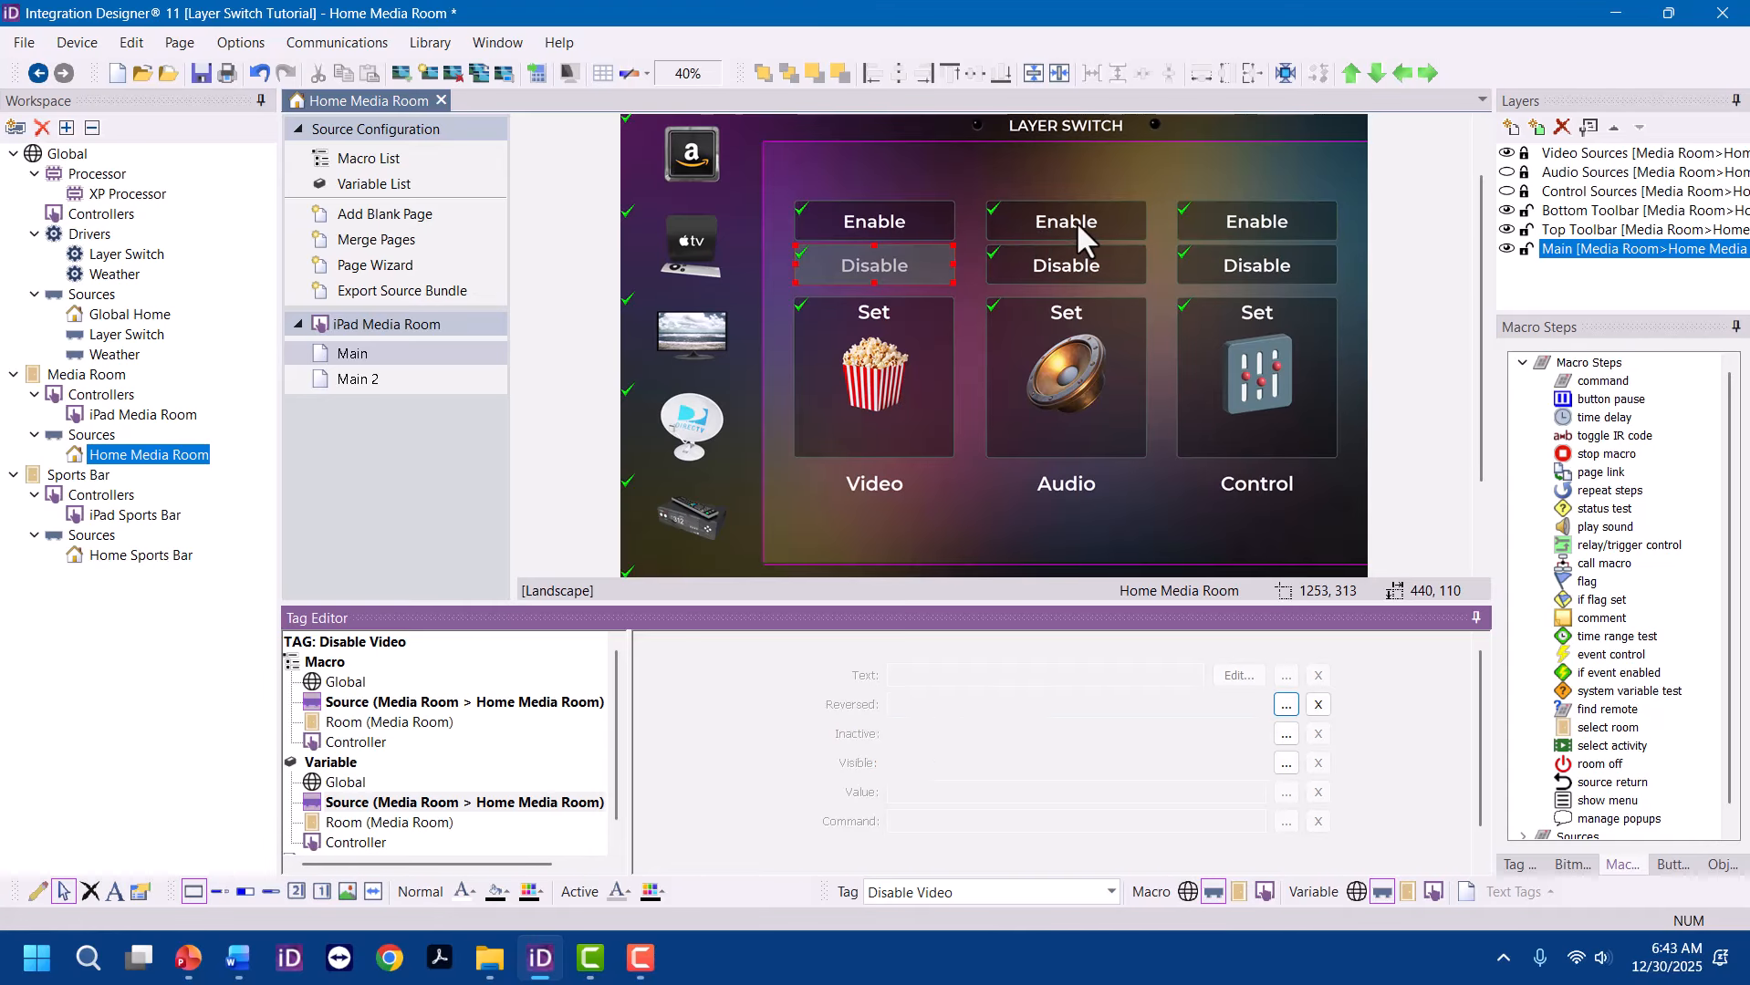
pyautogui.click(1285, 706)
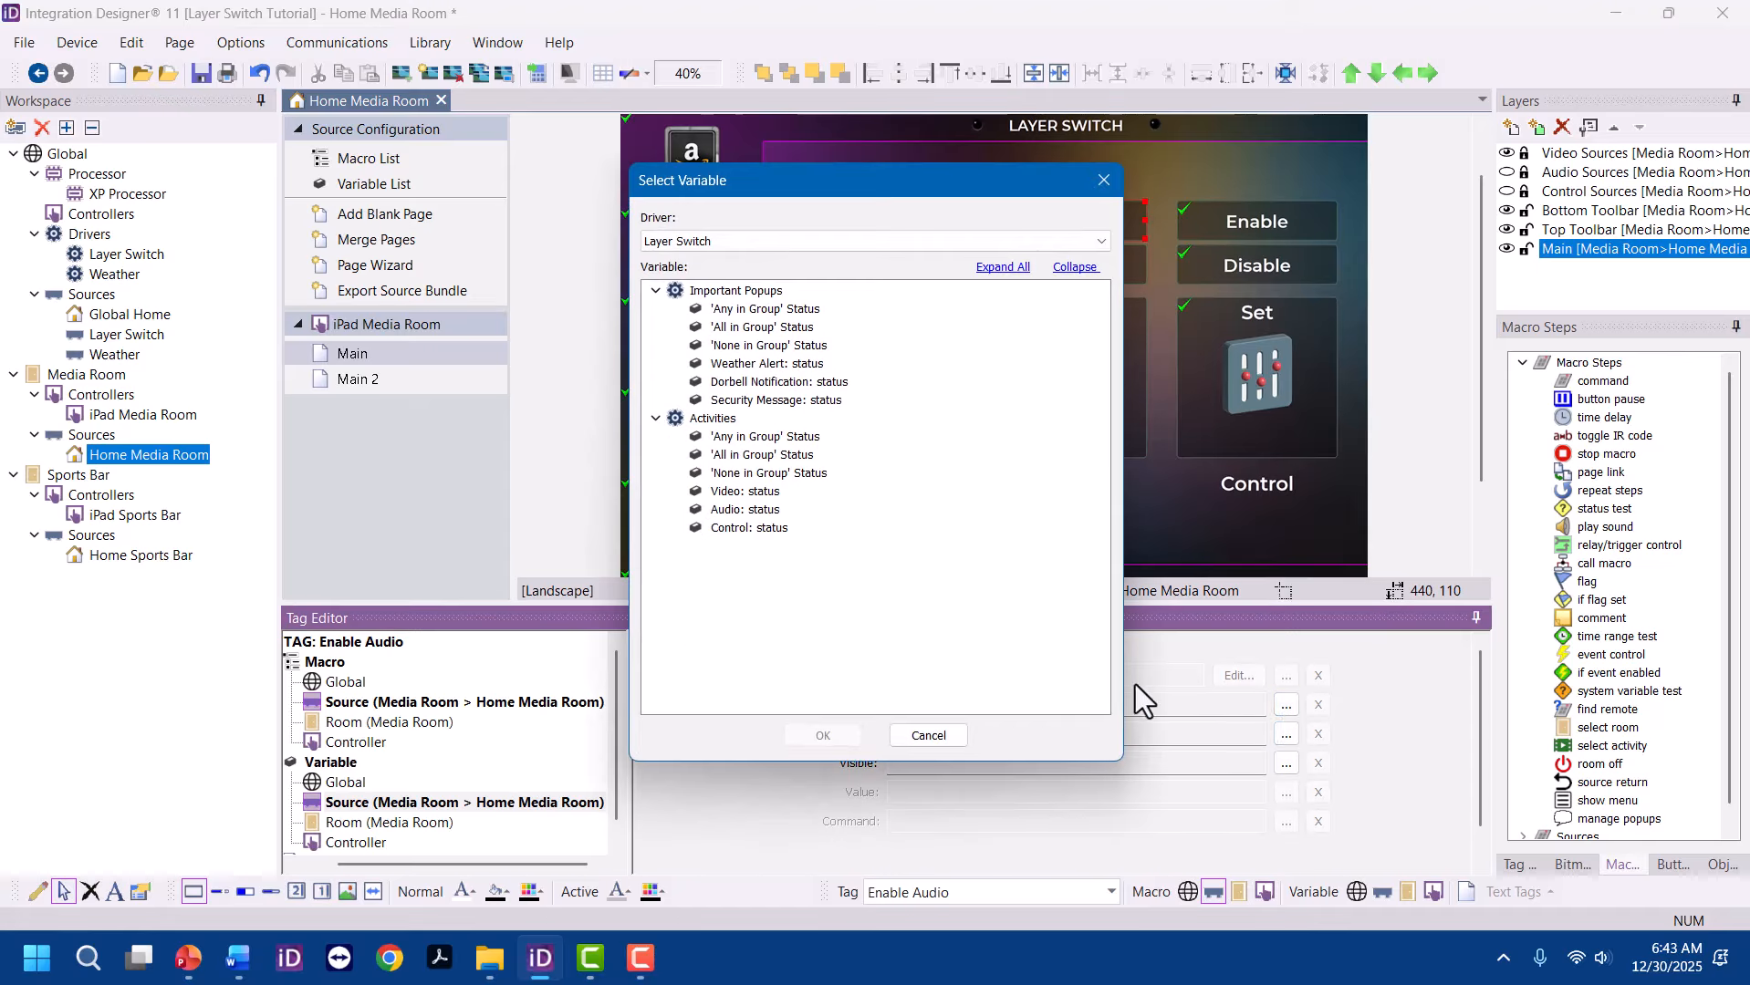
pyautogui.click(752, 507)
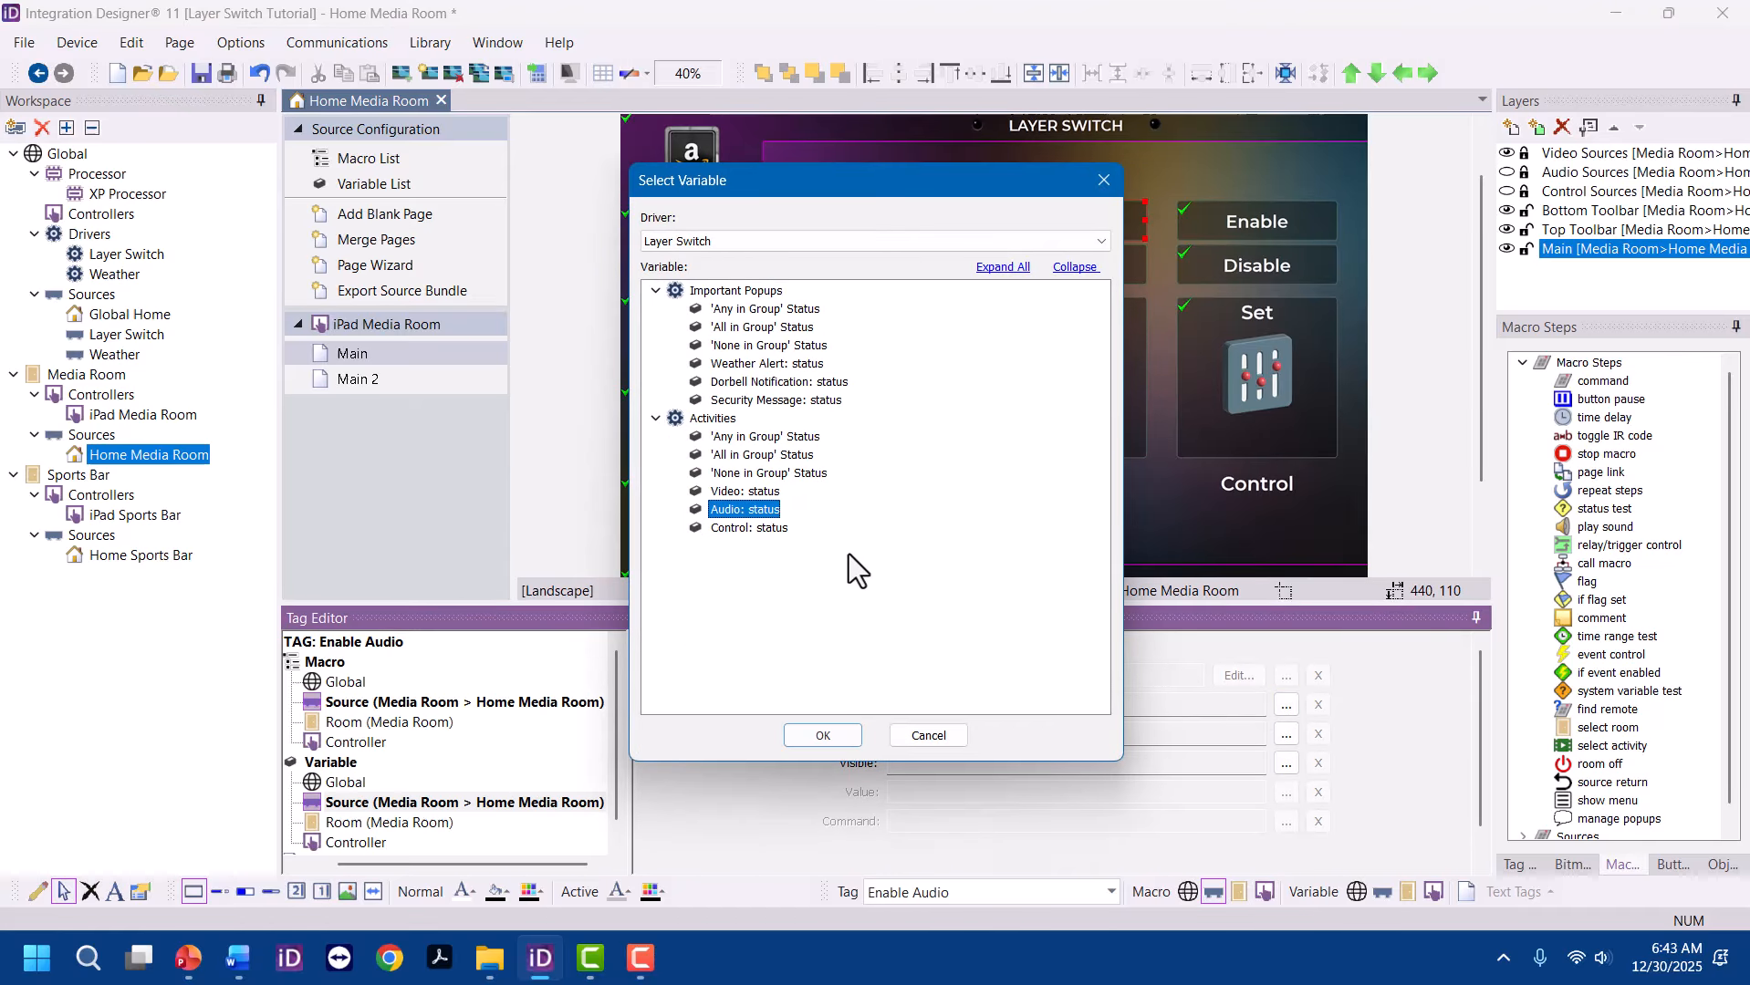
pyautogui.click(826, 735)
# Make the Audio column's Disable button reversed by default and assign Audio: status from the Activities group as its Reversed variable
pyautogui.click(1089, 270)
pyautogui.rightClick(1089, 269)
pyautogui.click(1173, 288)
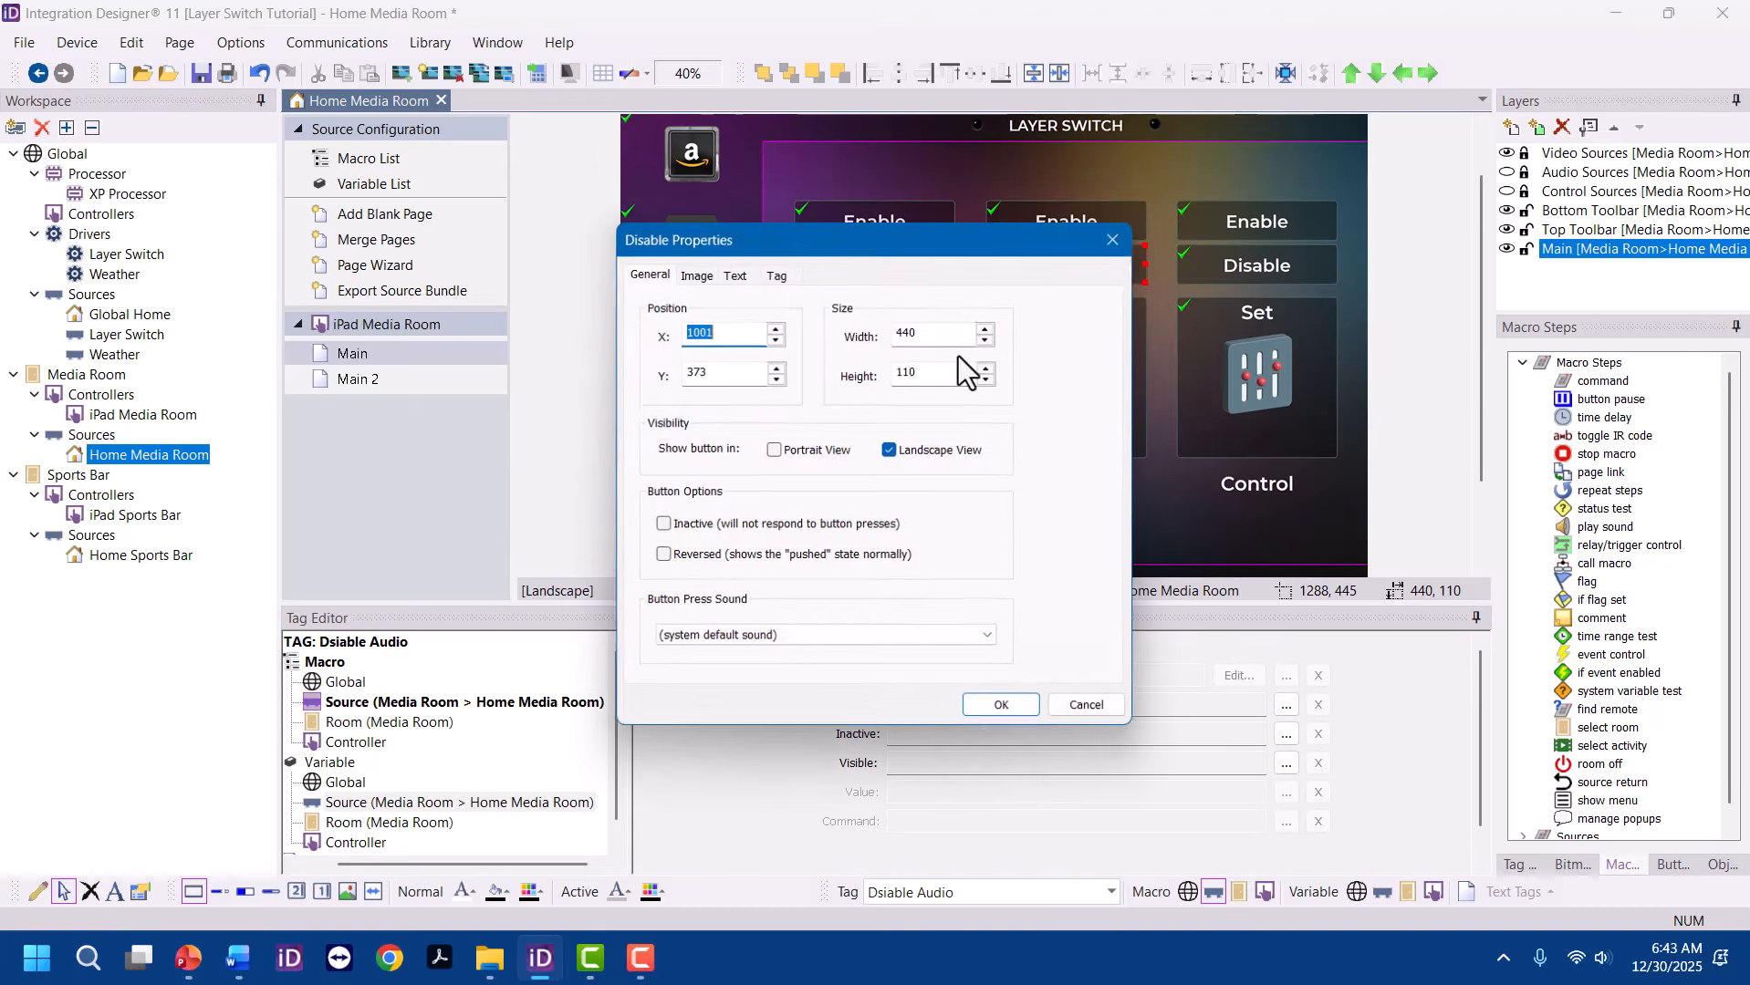
pyautogui.click(991, 718)
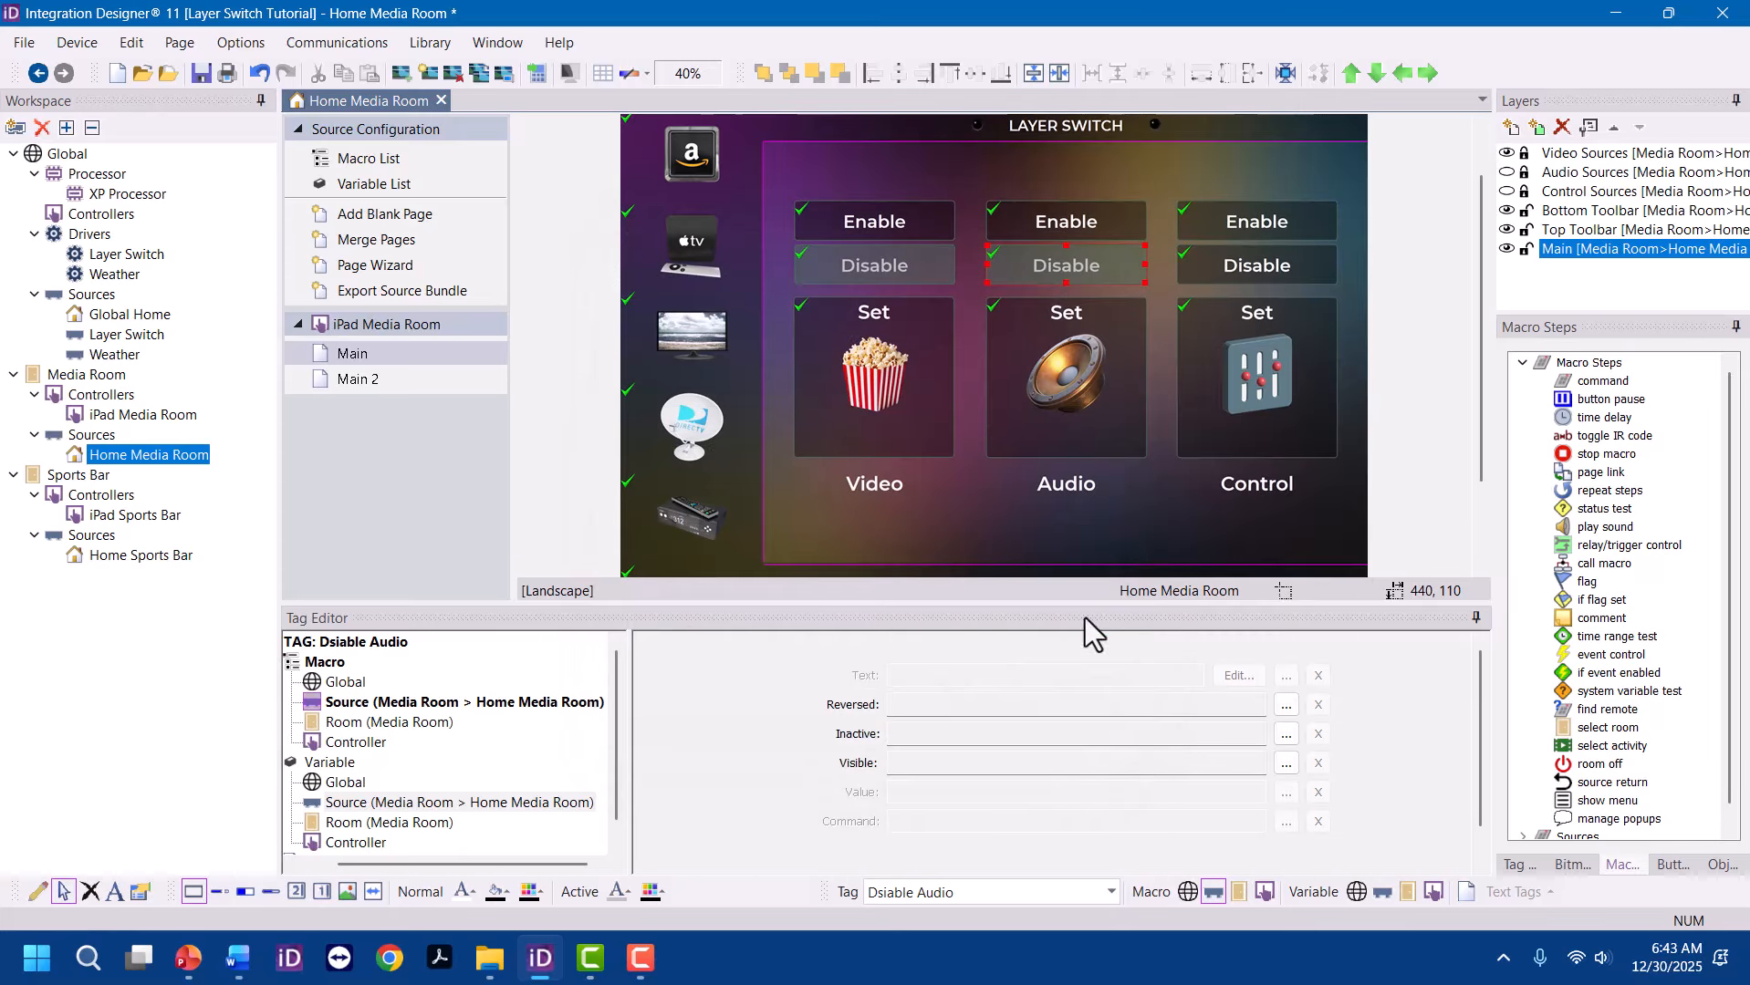
pyautogui.click(1287, 706)
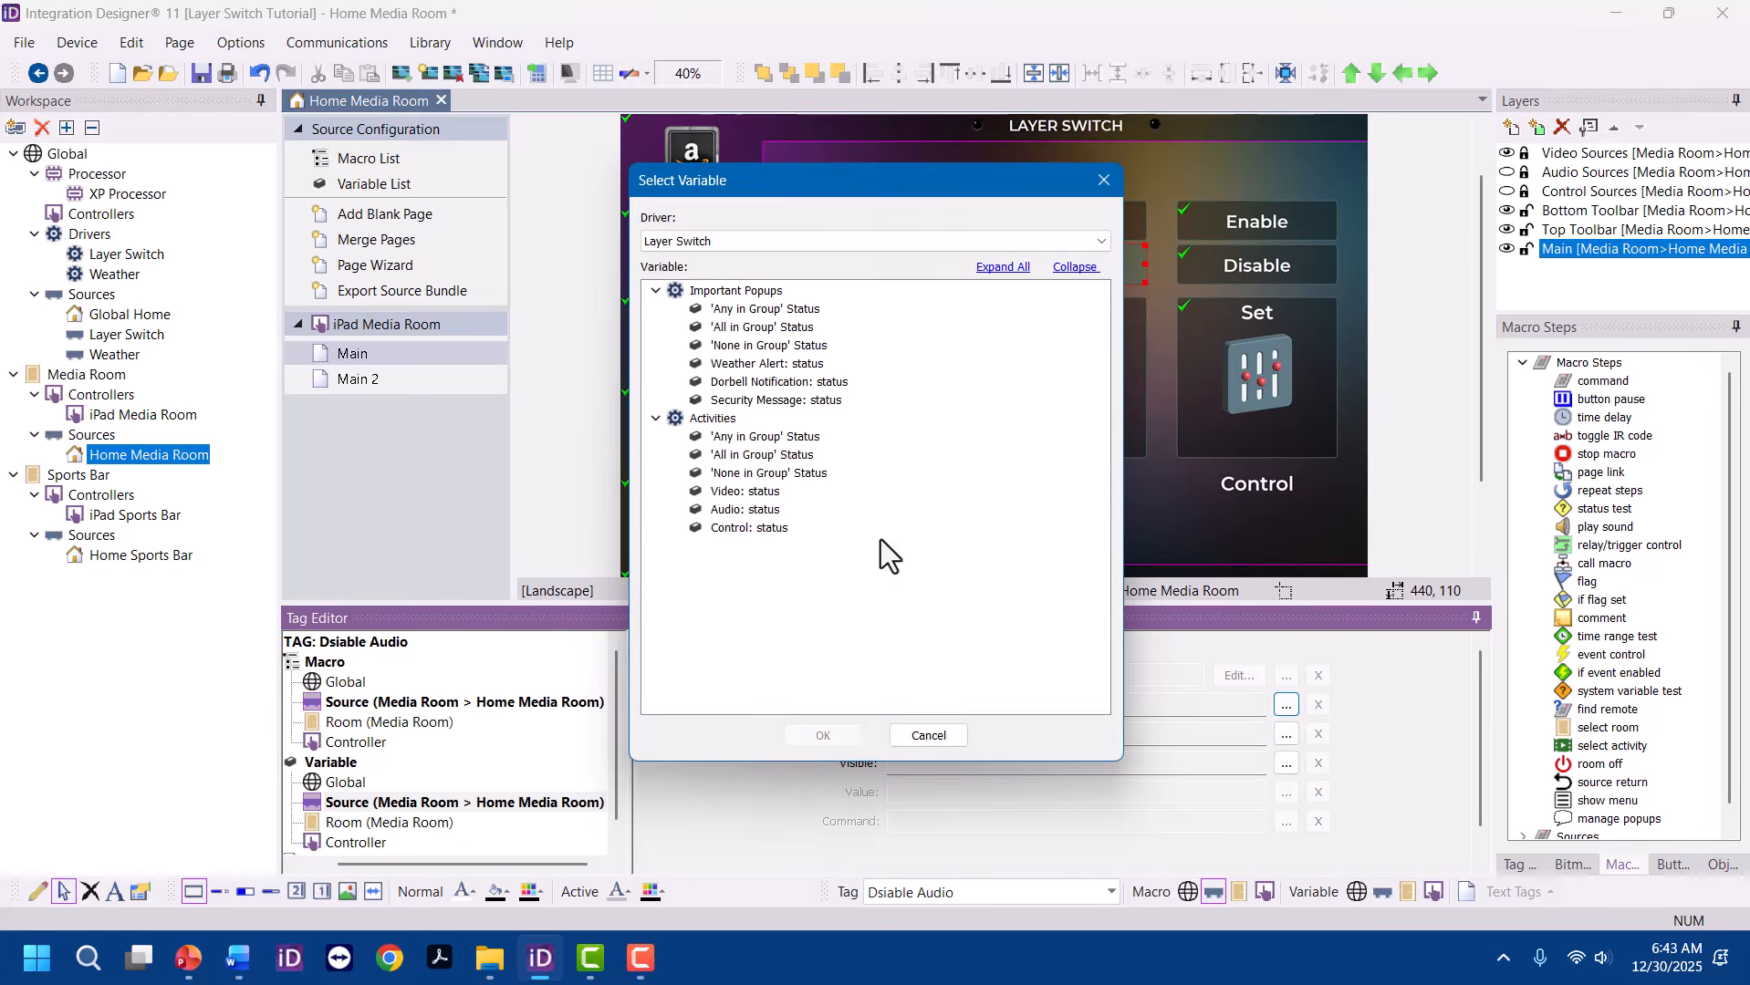
pyautogui.click(731, 508)
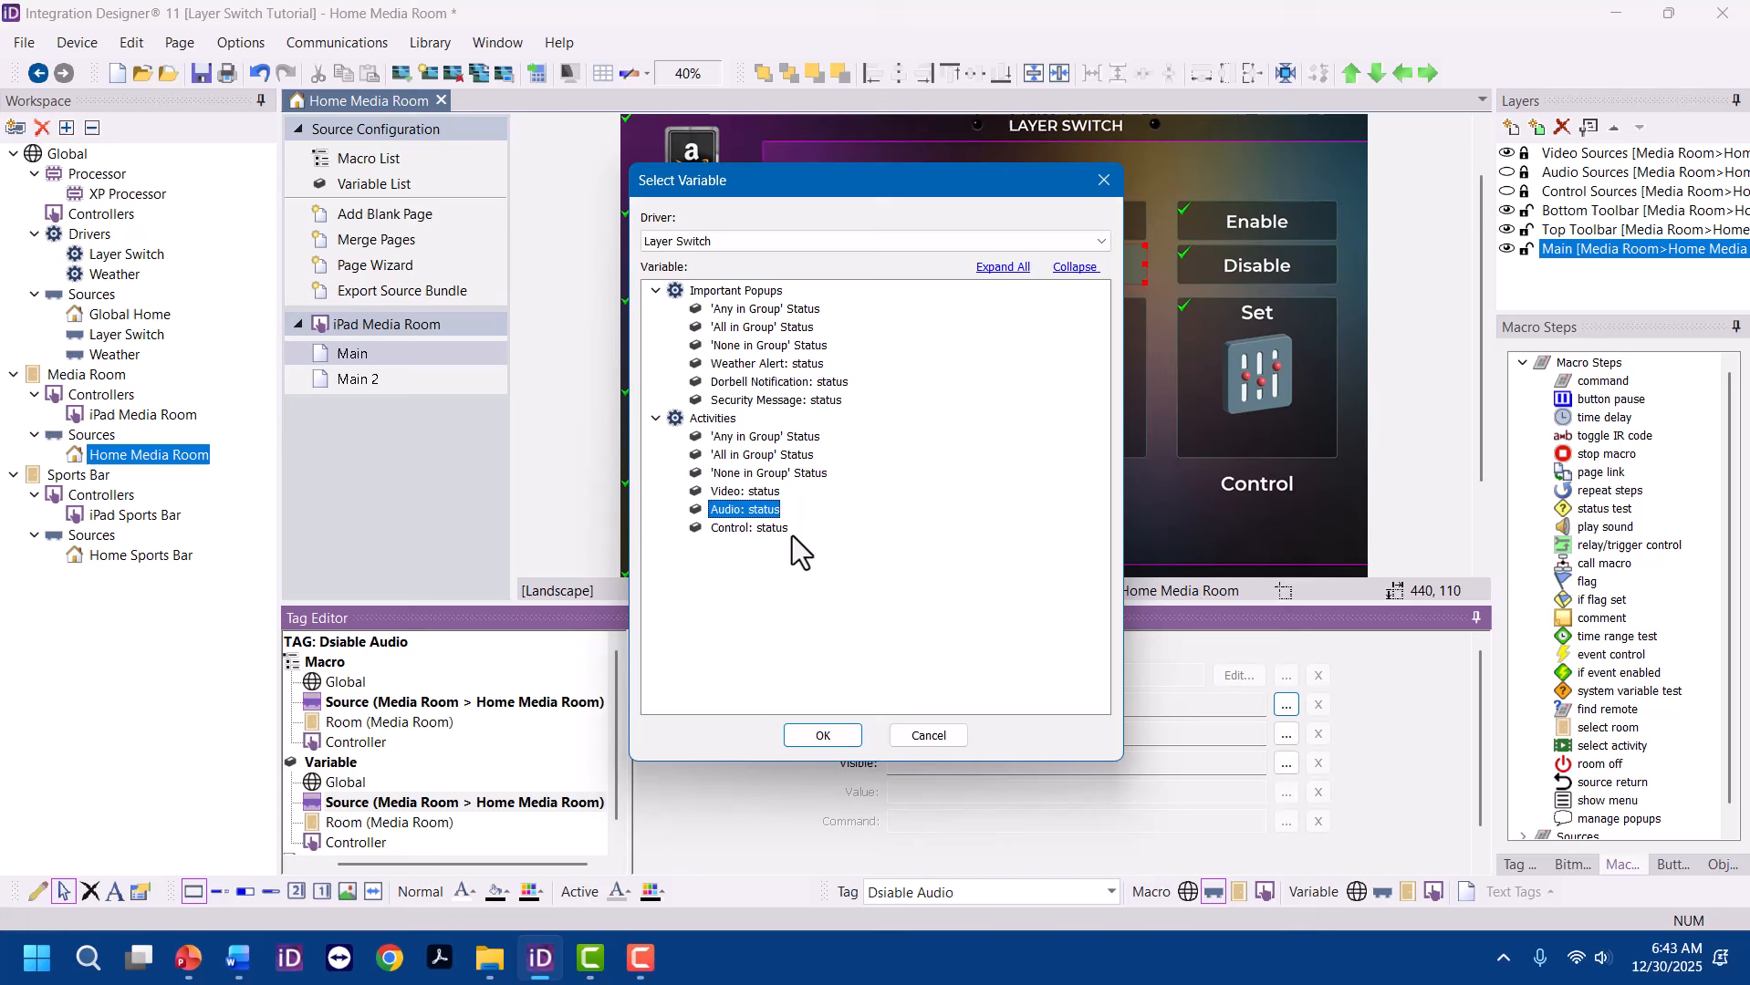
pyautogui.click(846, 736)
# Assign Control: status from the Activities group as the Control Enable button's Reversed variable at the Home Media Room source level
pyautogui.click(1234, 222)
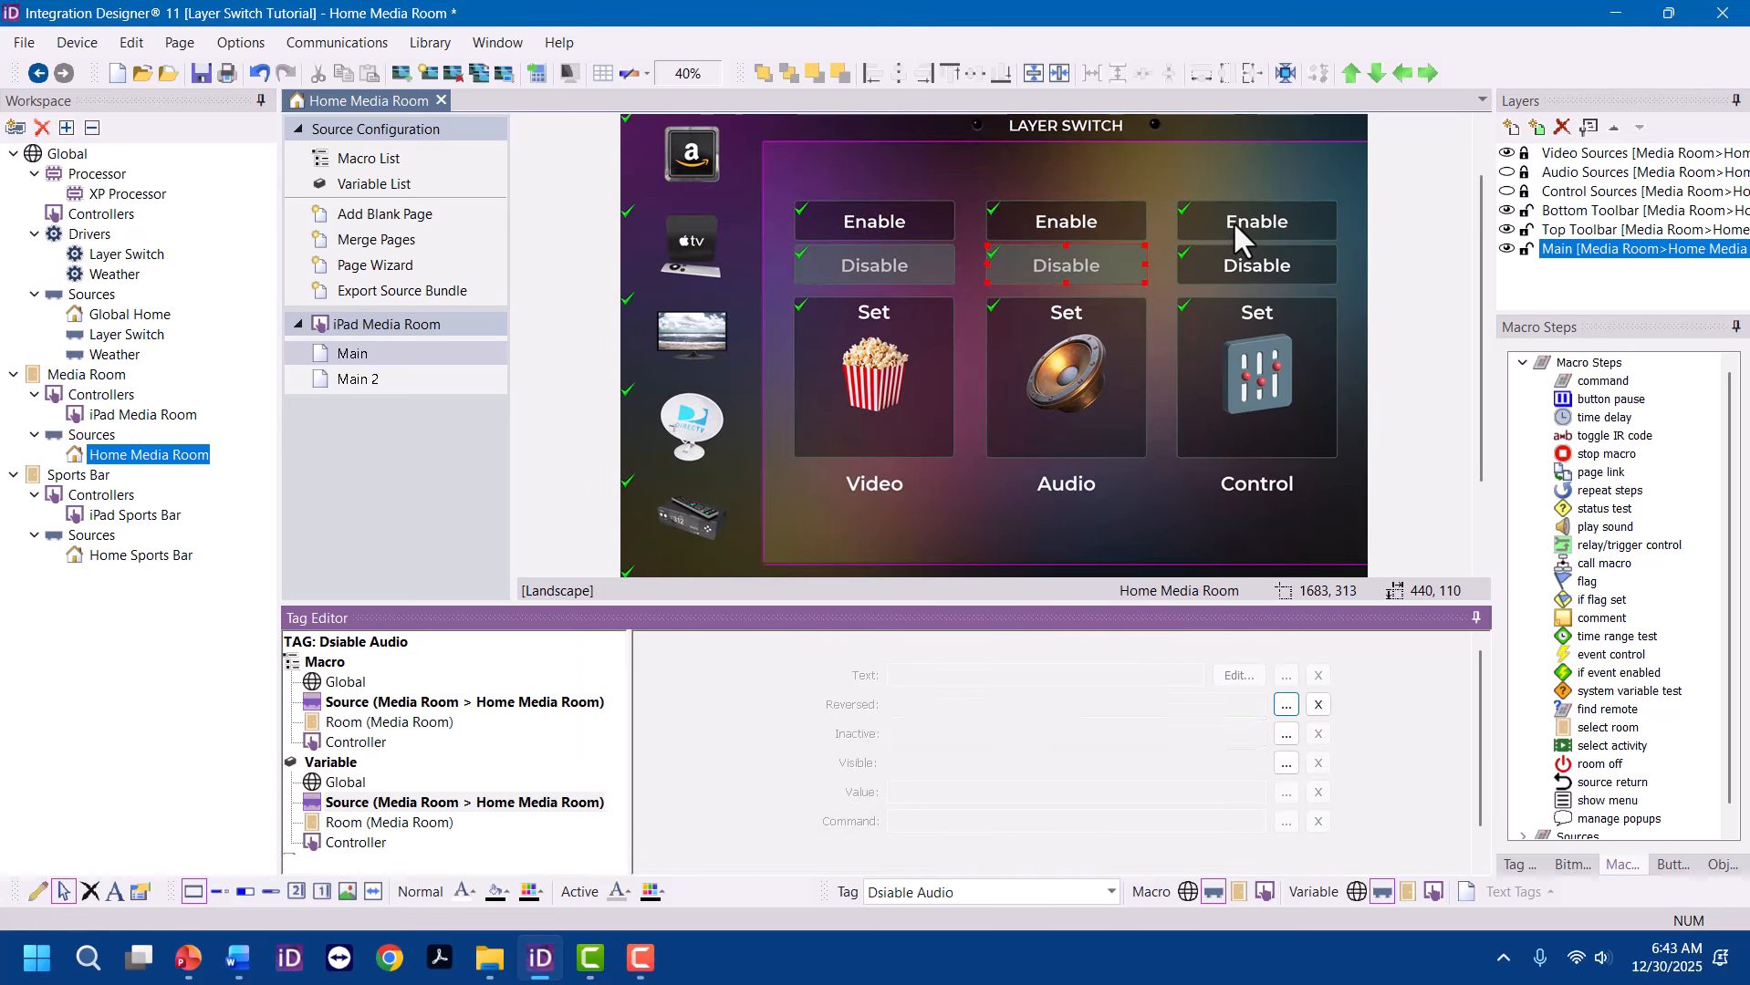
pyautogui.click(381, 803)
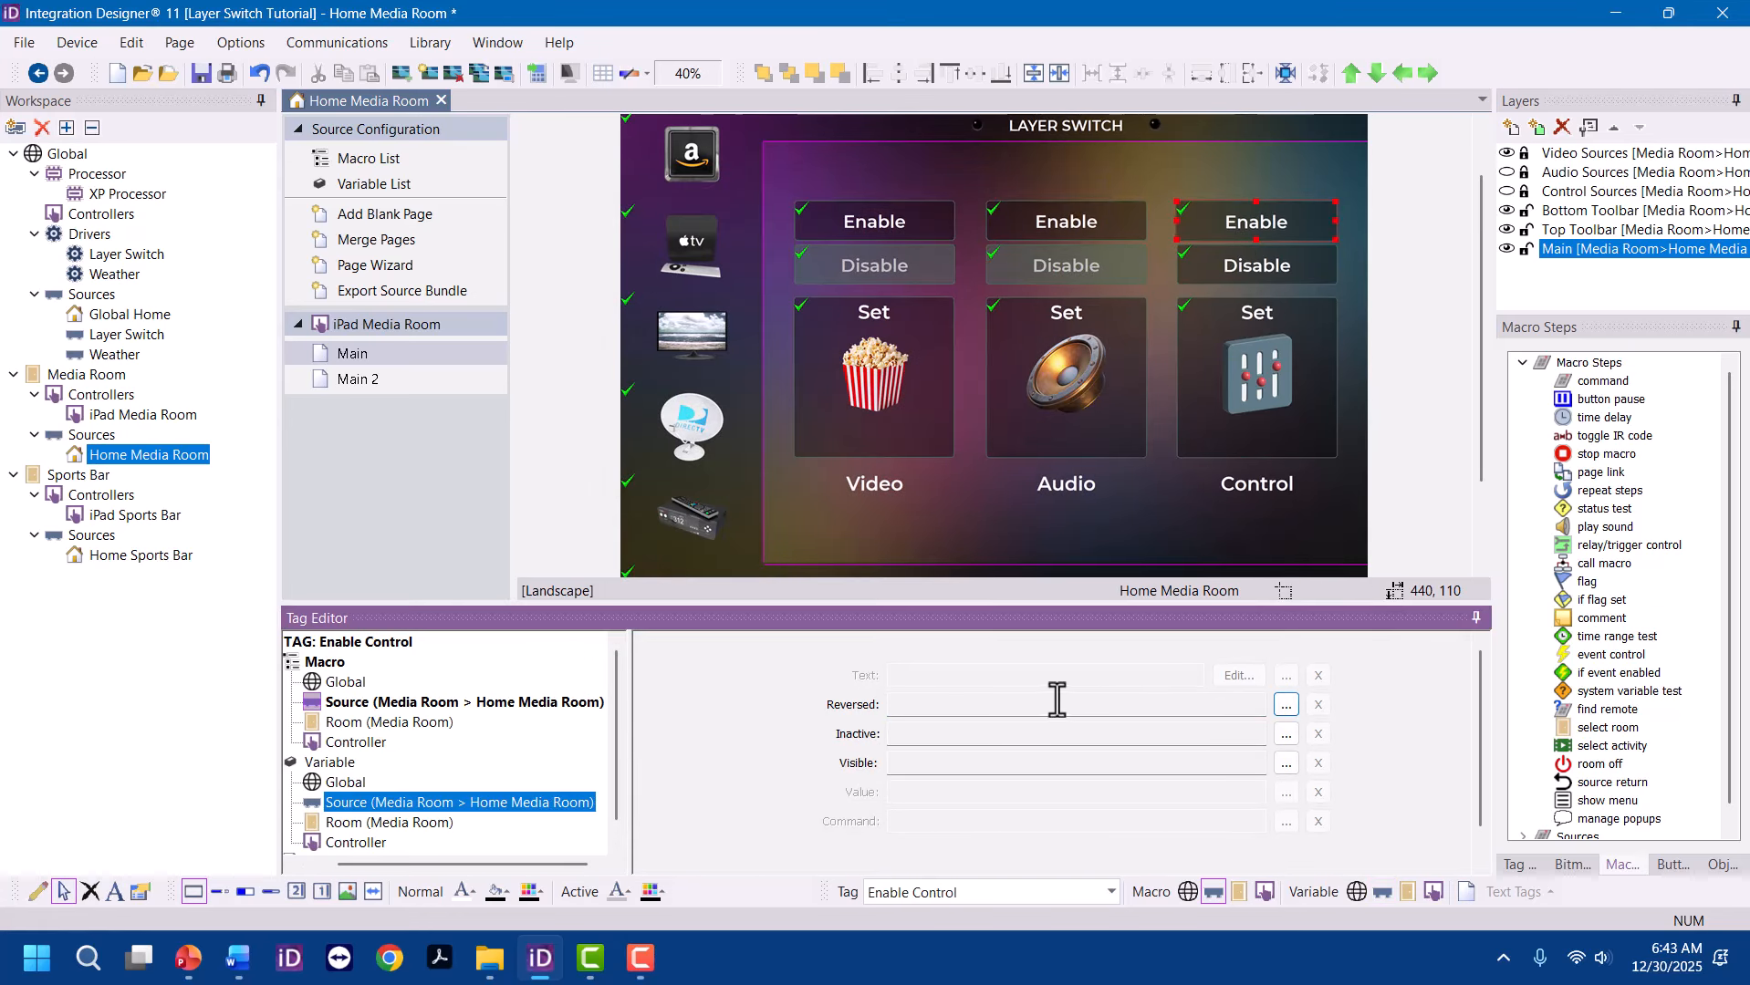
pyautogui.click(1287, 704)
pyautogui.click(748, 529)
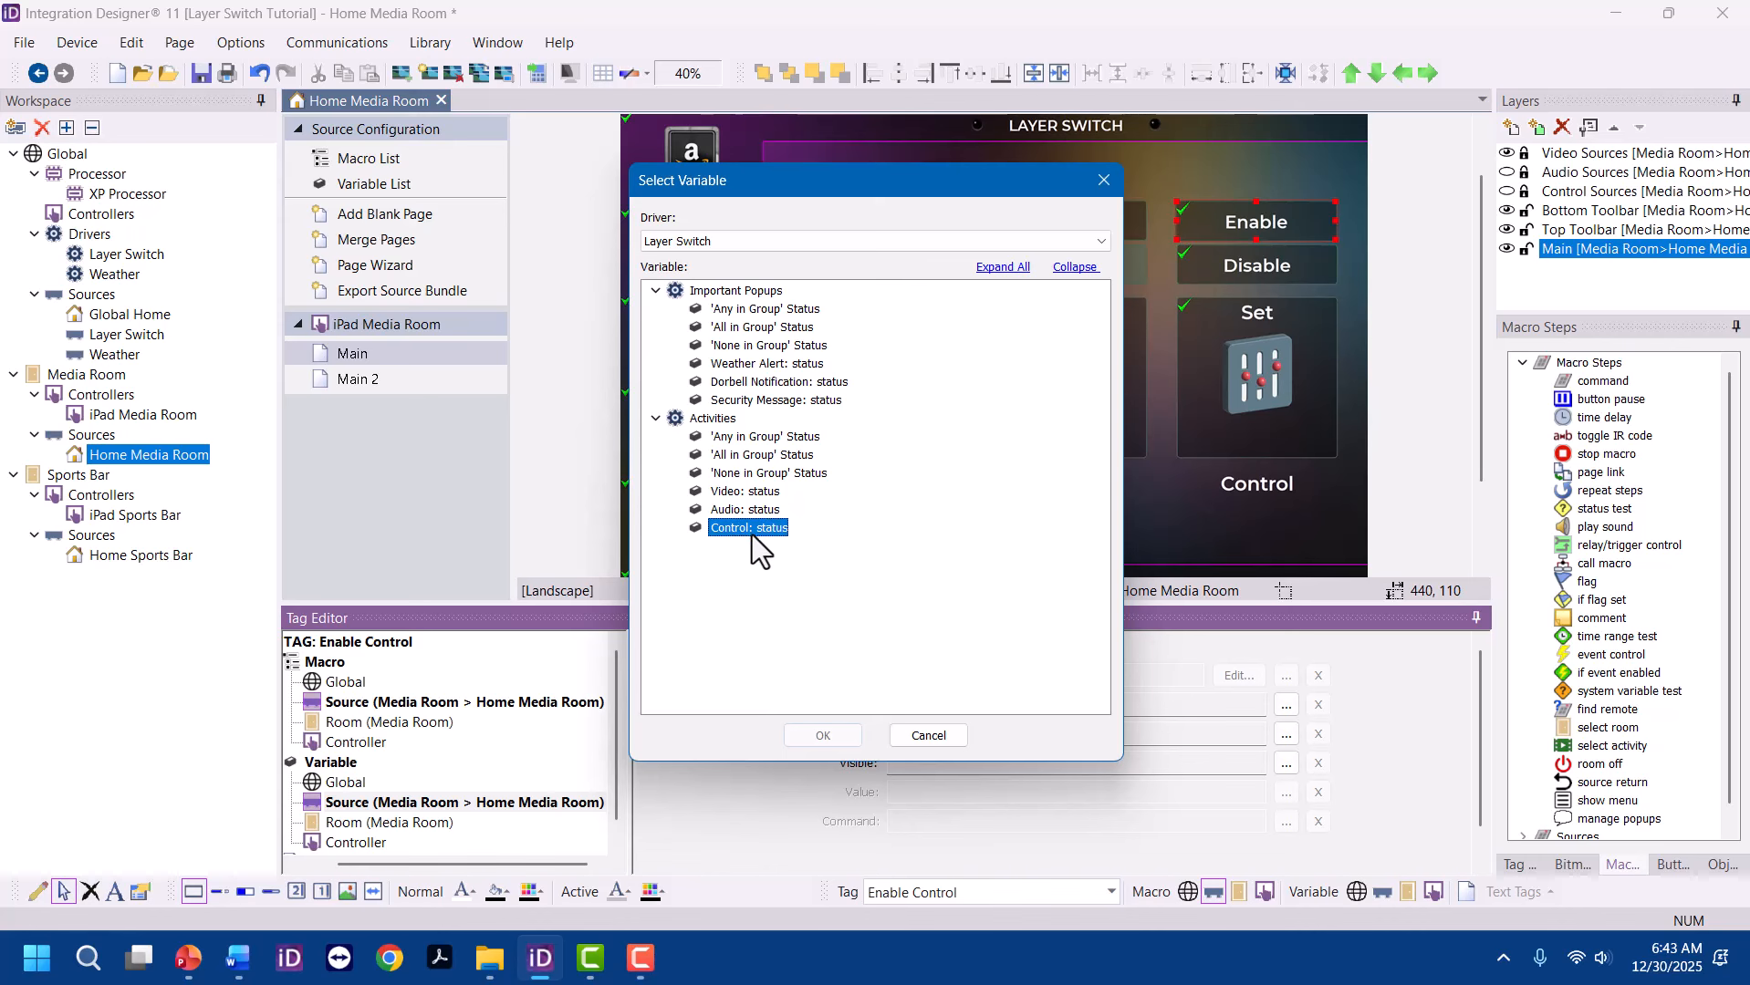
pyautogui.click(824, 735)
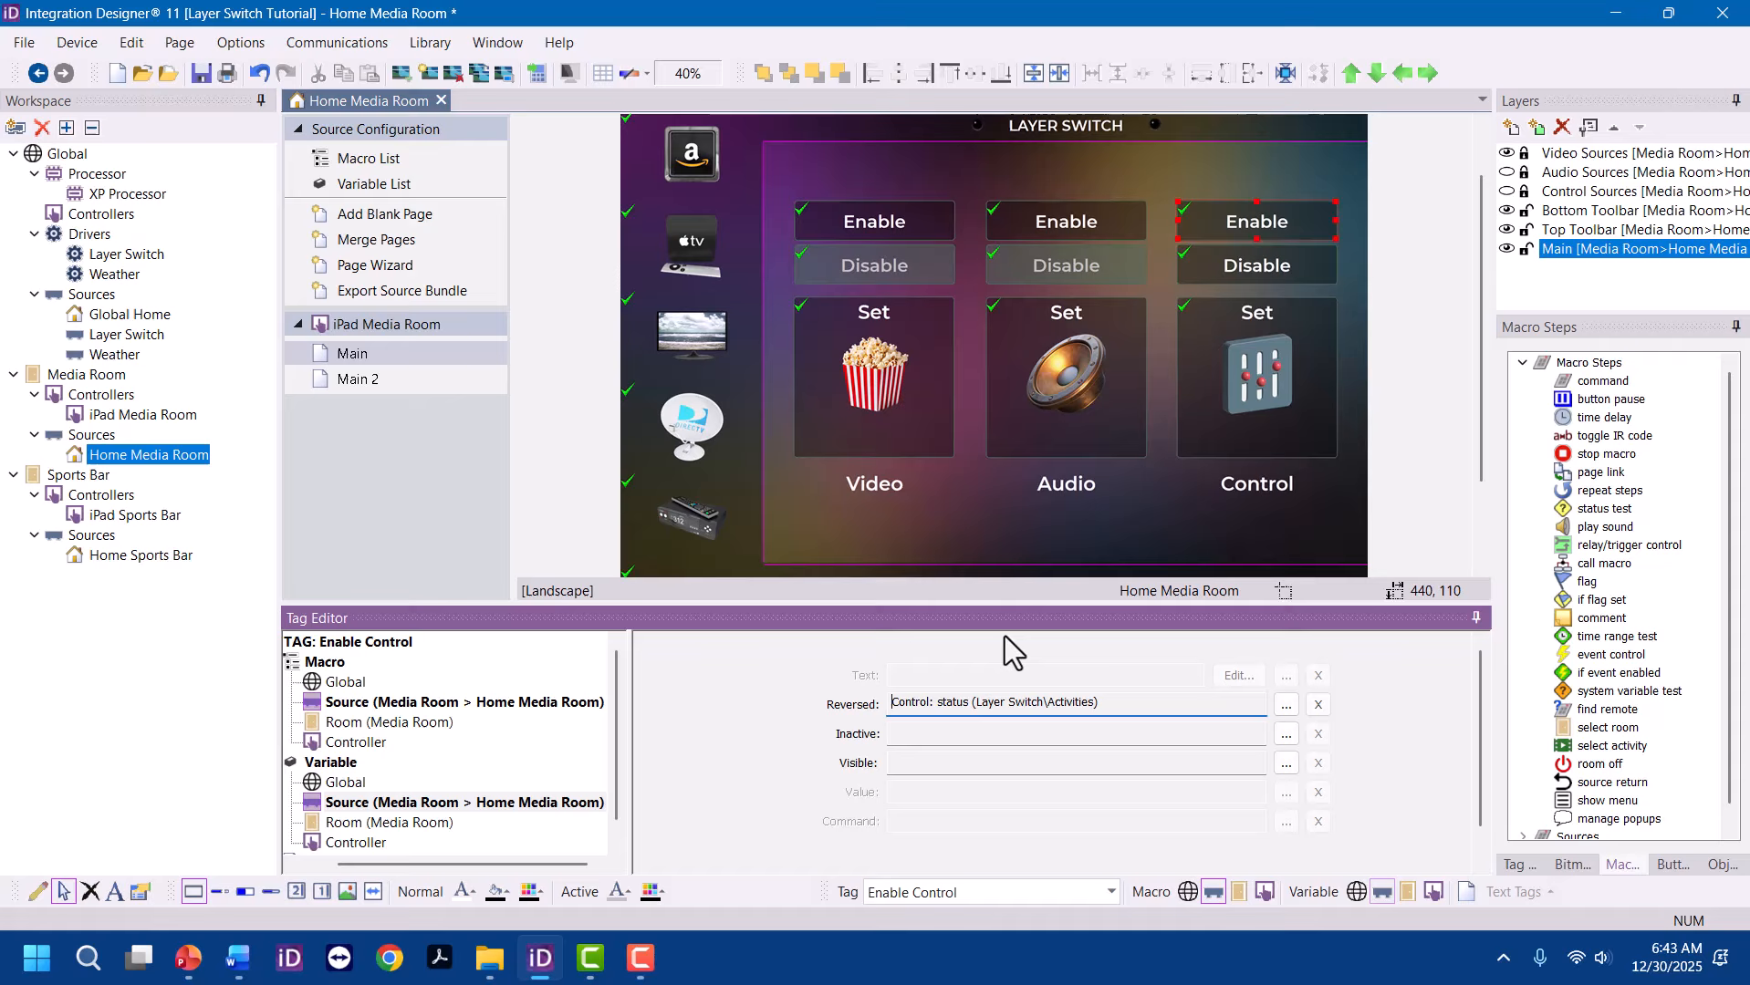
# Make the Control column's Disable button reversed by default and assign Control: status from the Activities group as its Reversed variable
pyautogui.click(1267, 265)
pyautogui.rightClick(1269, 263)
pyautogui.click(1342, 283)
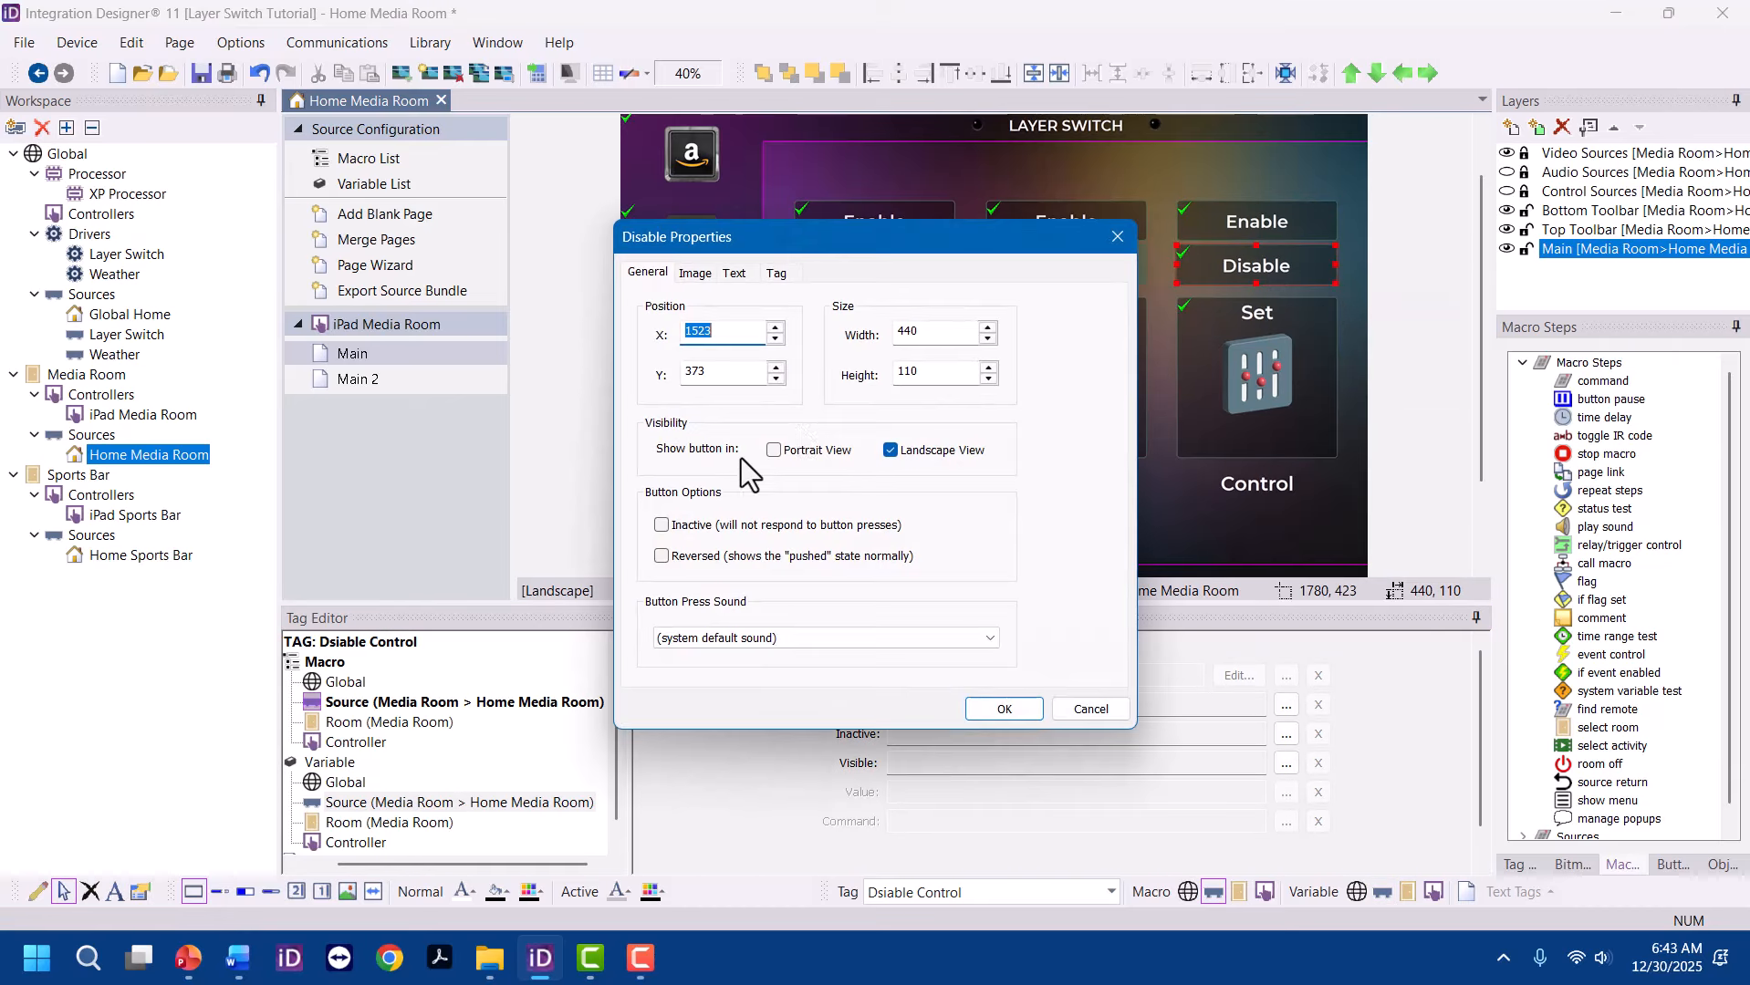
pyautogui.click(674, 559)
pyautogui.click(1004, 707)
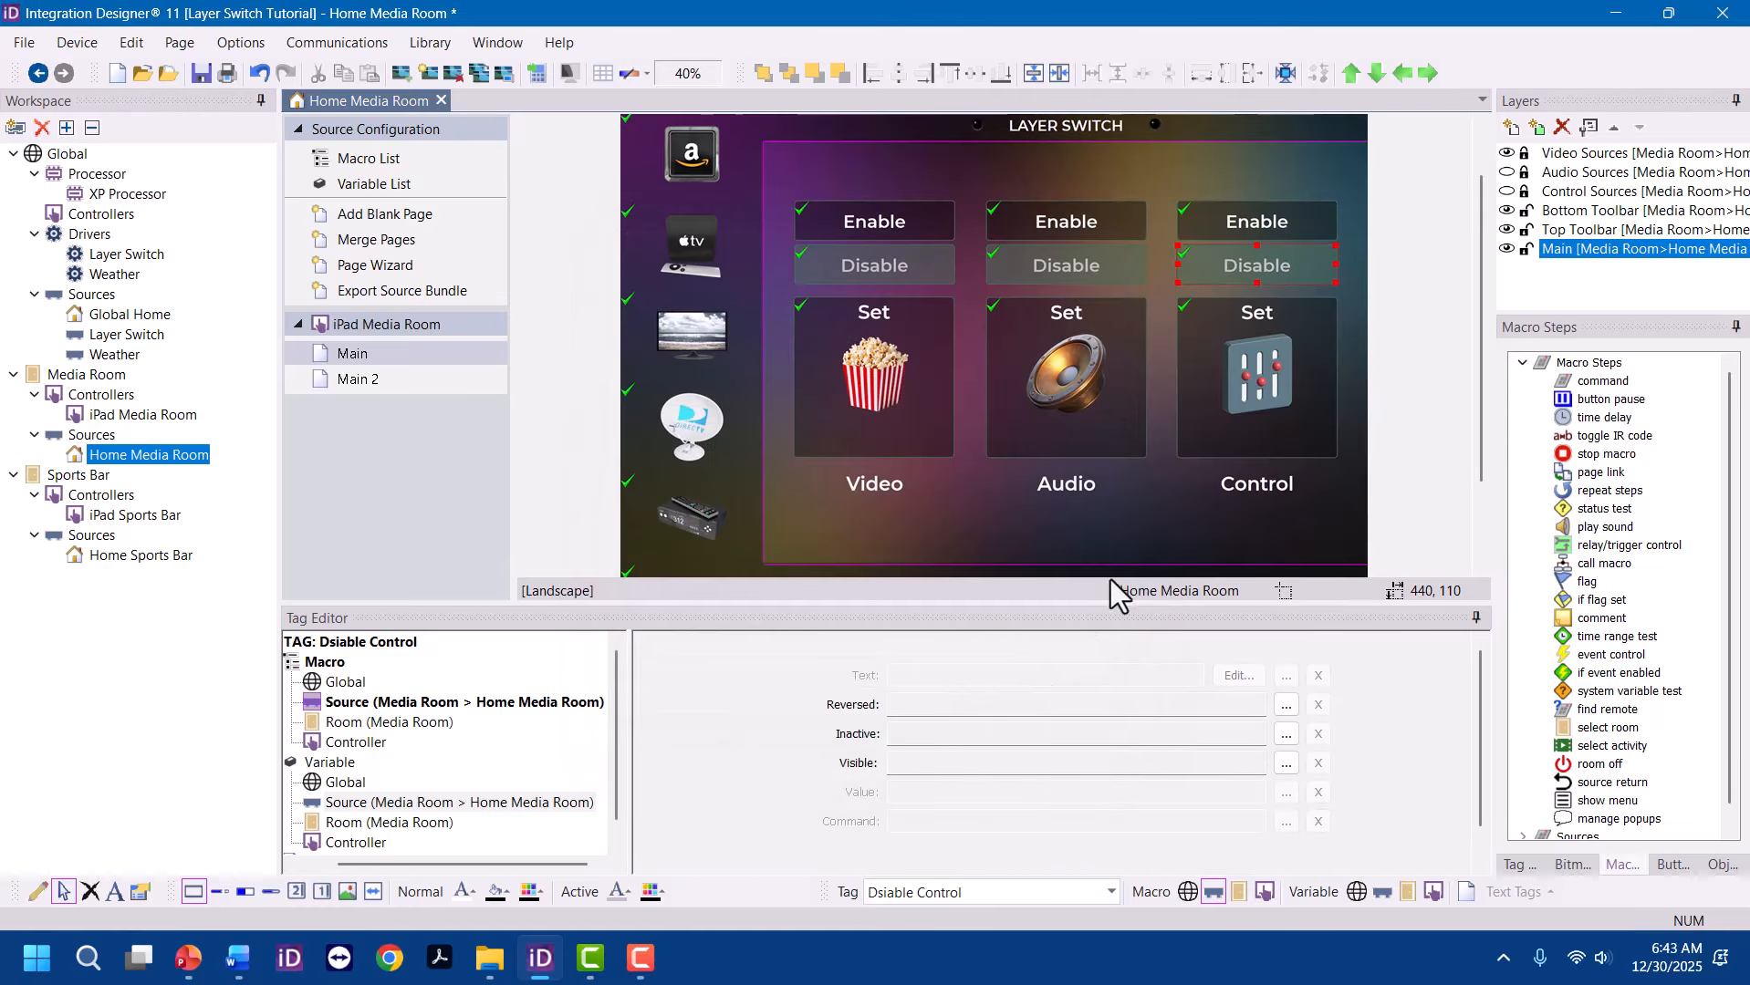
pyautogui.click(1286, 707)
pyautogui.click(751, 527)
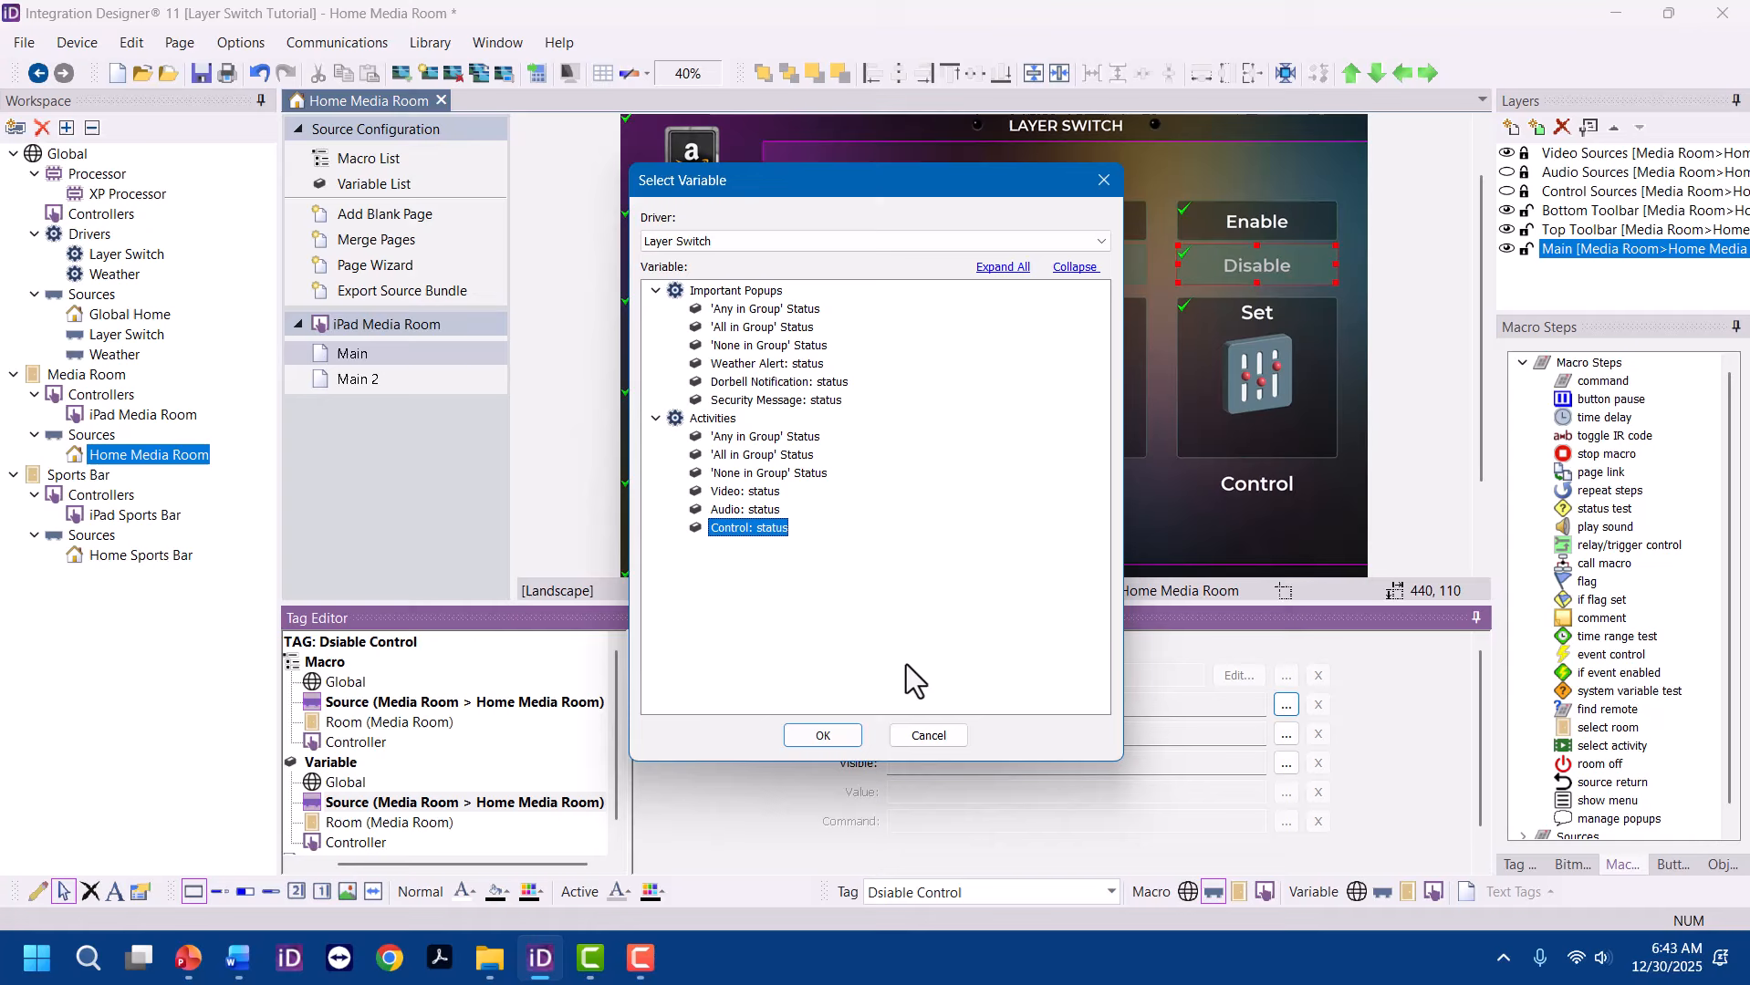
pyautogui.click(850, 735)
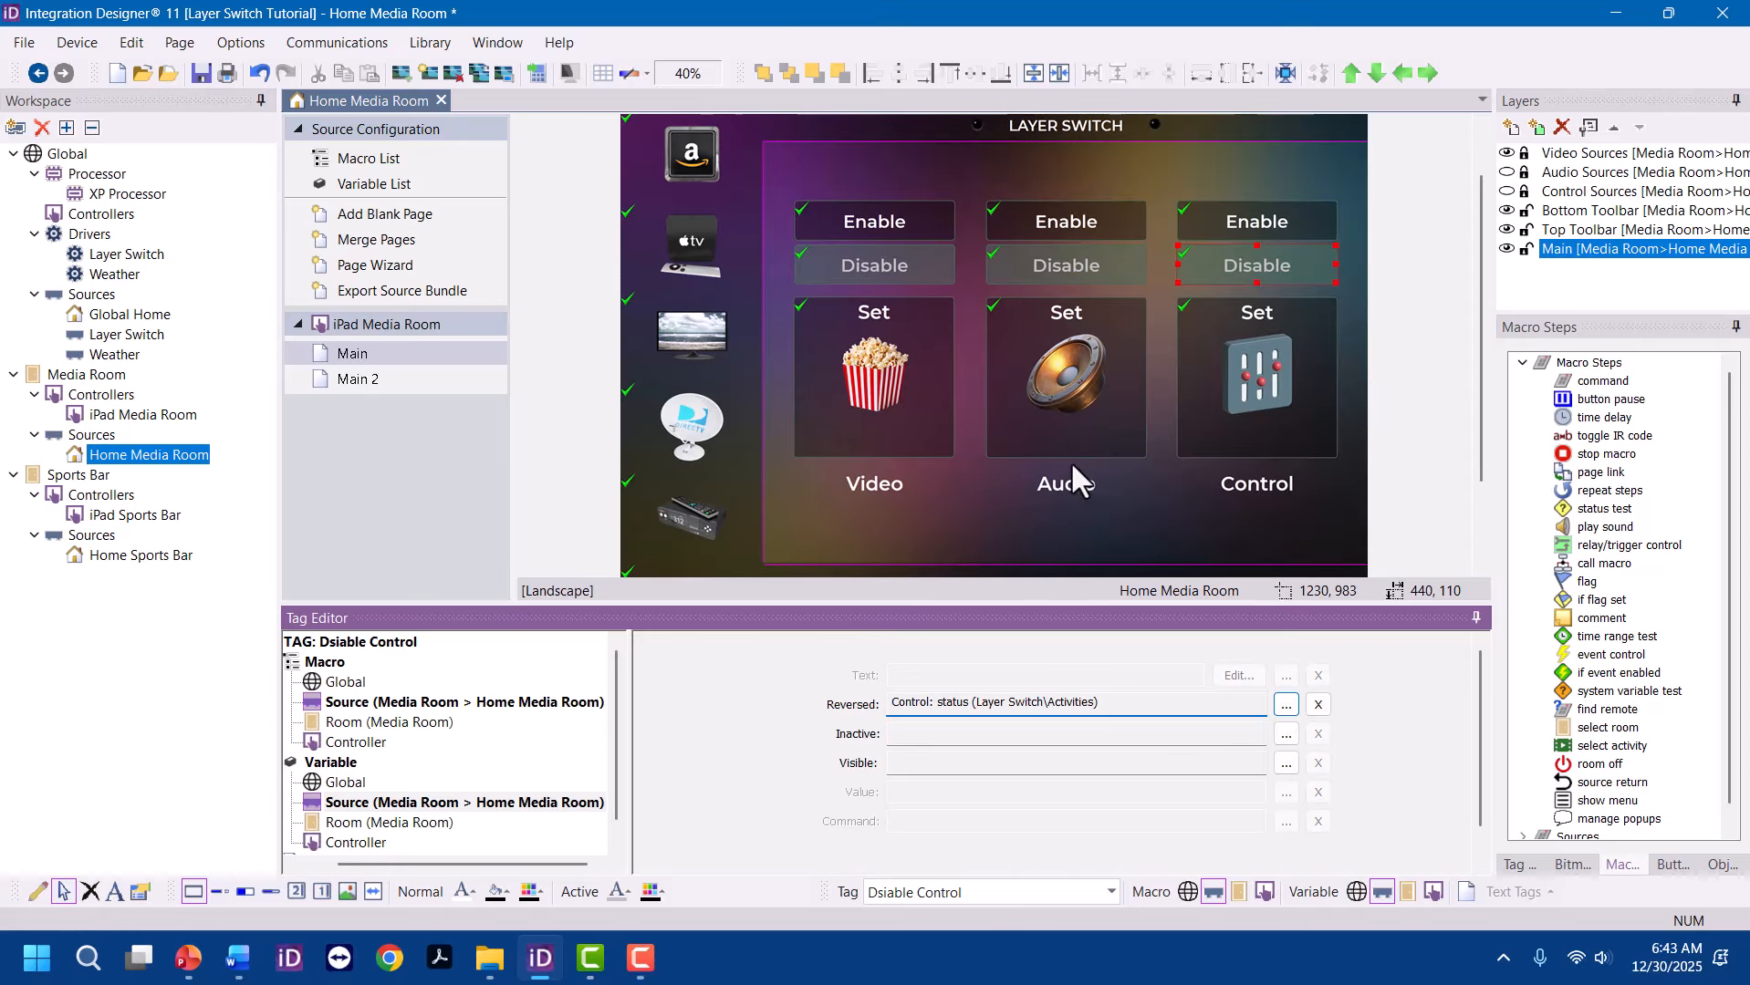
# Assign 'None in Group' Status from the Activities group as the Show None button's Reversed variable at the Home Media Room source level
pyautogui.scroll(-2, 1095, 429)
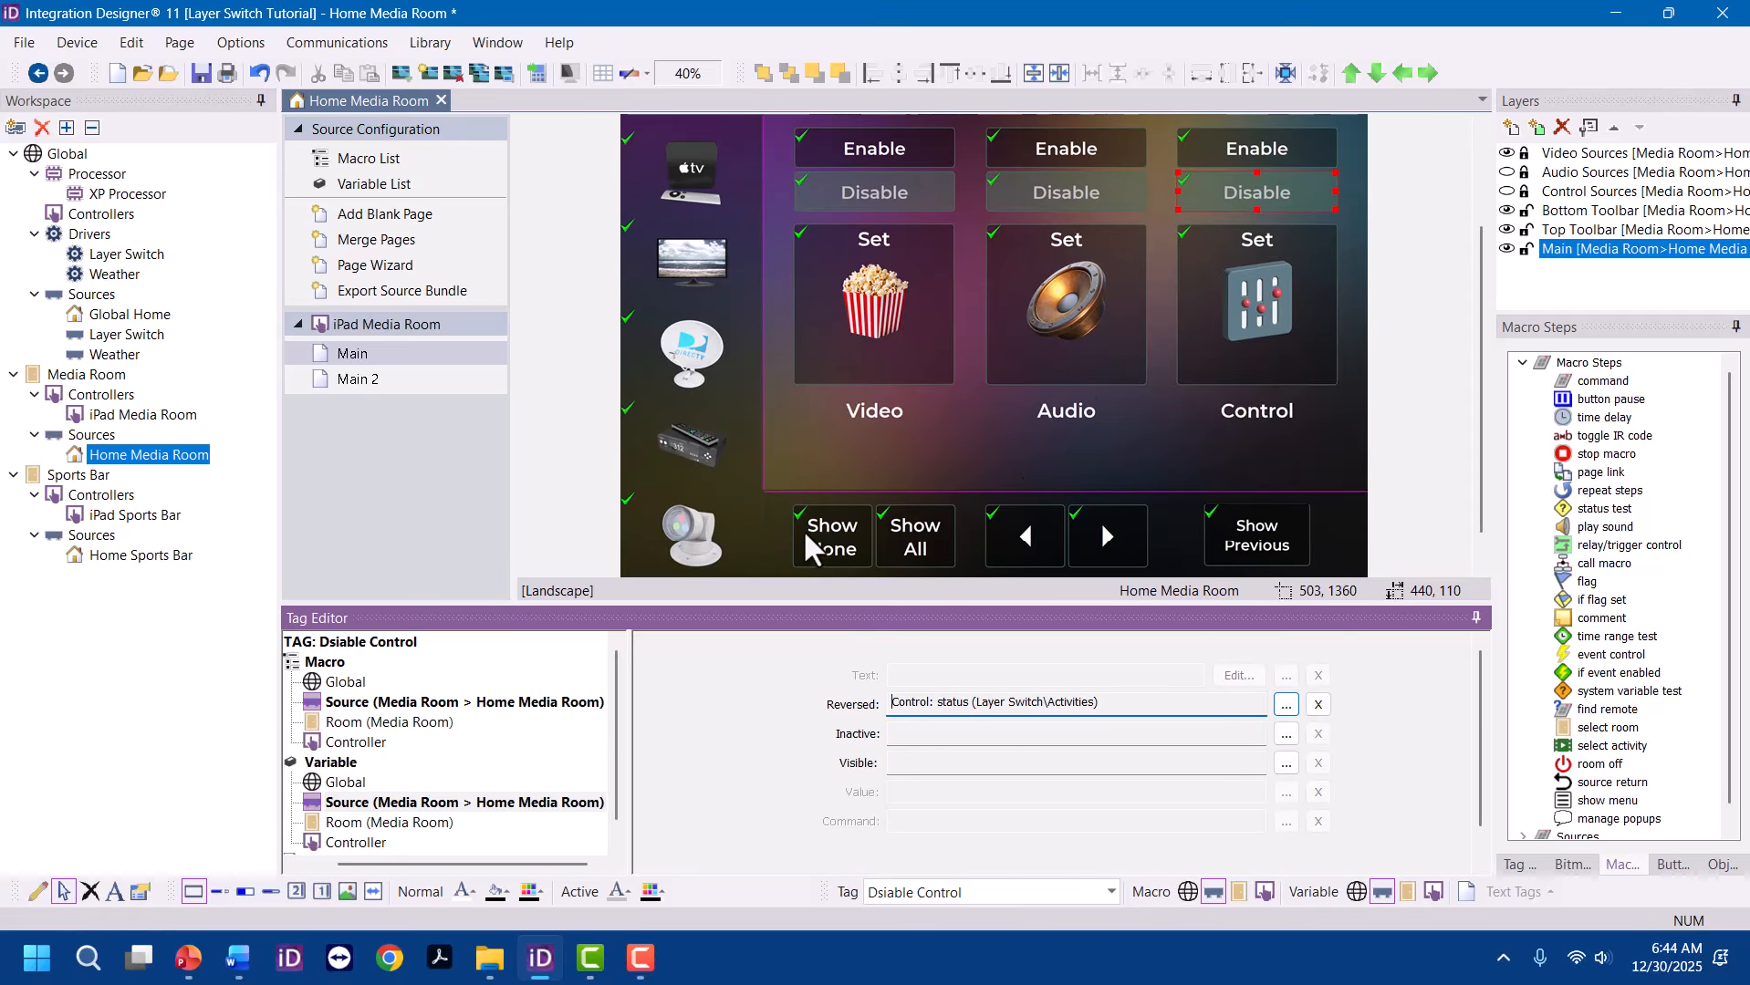
pyautogui.click(847, 524)
pyautogui.click(847, 534)
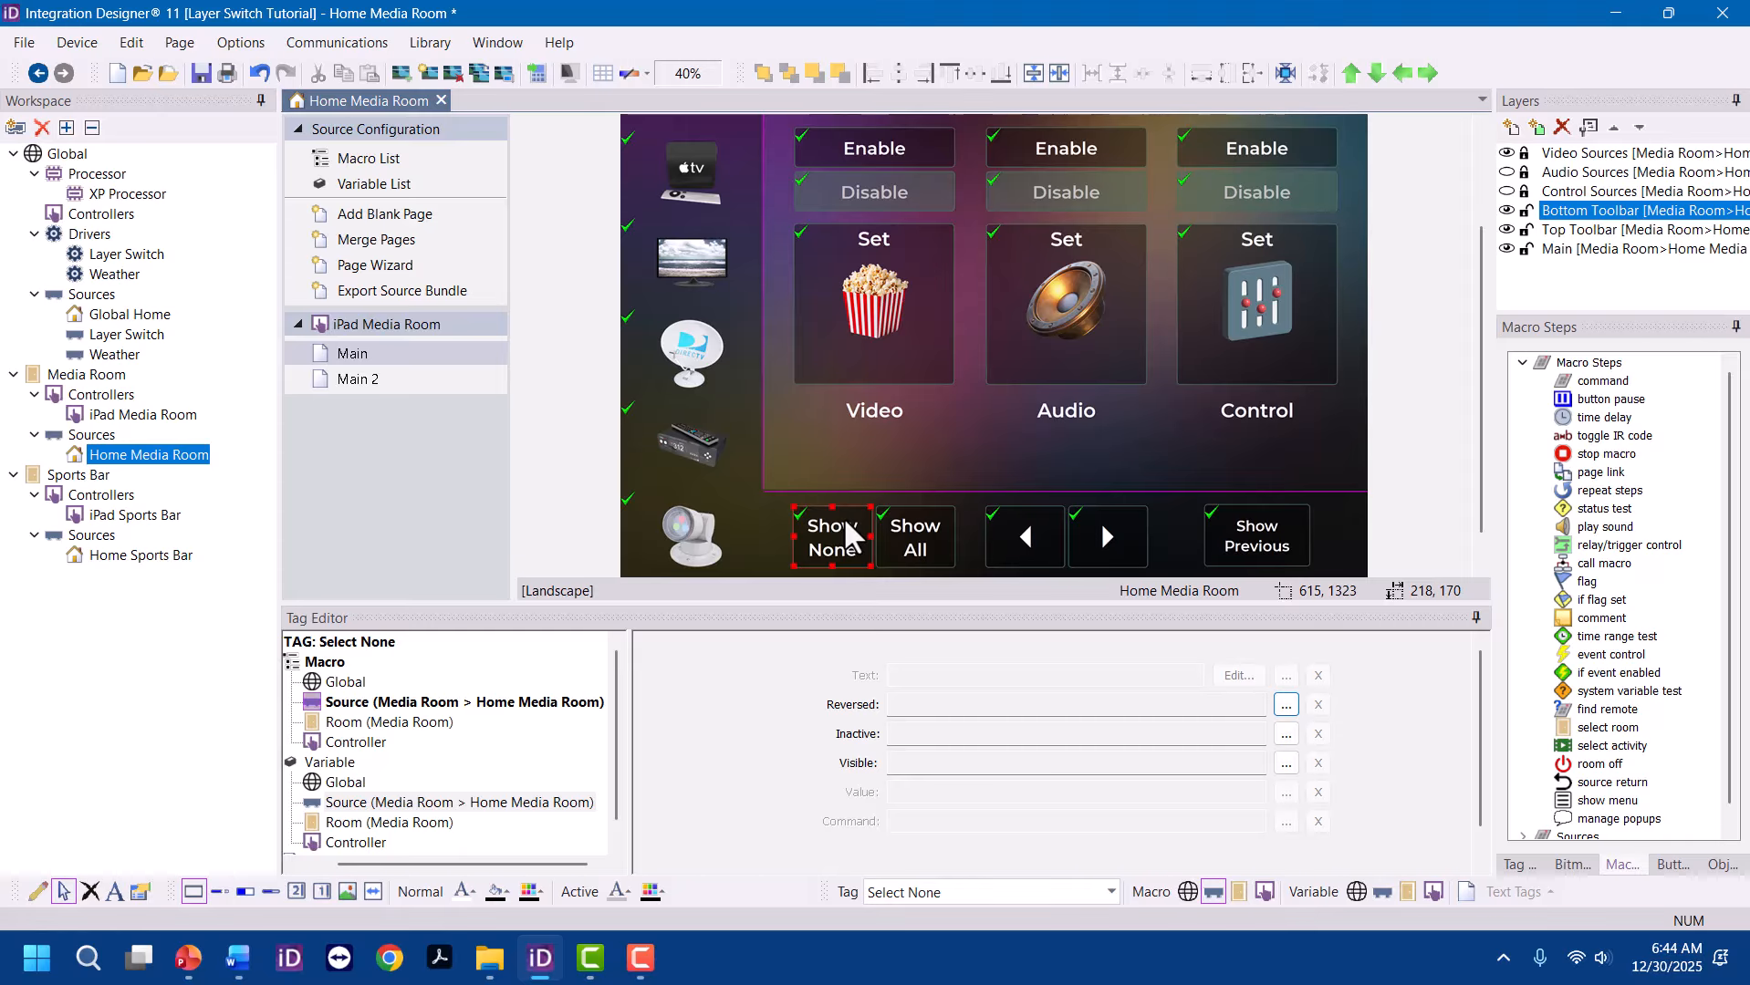
pyautogui.click(1283, 707)
pyautogui.click(750, 473)
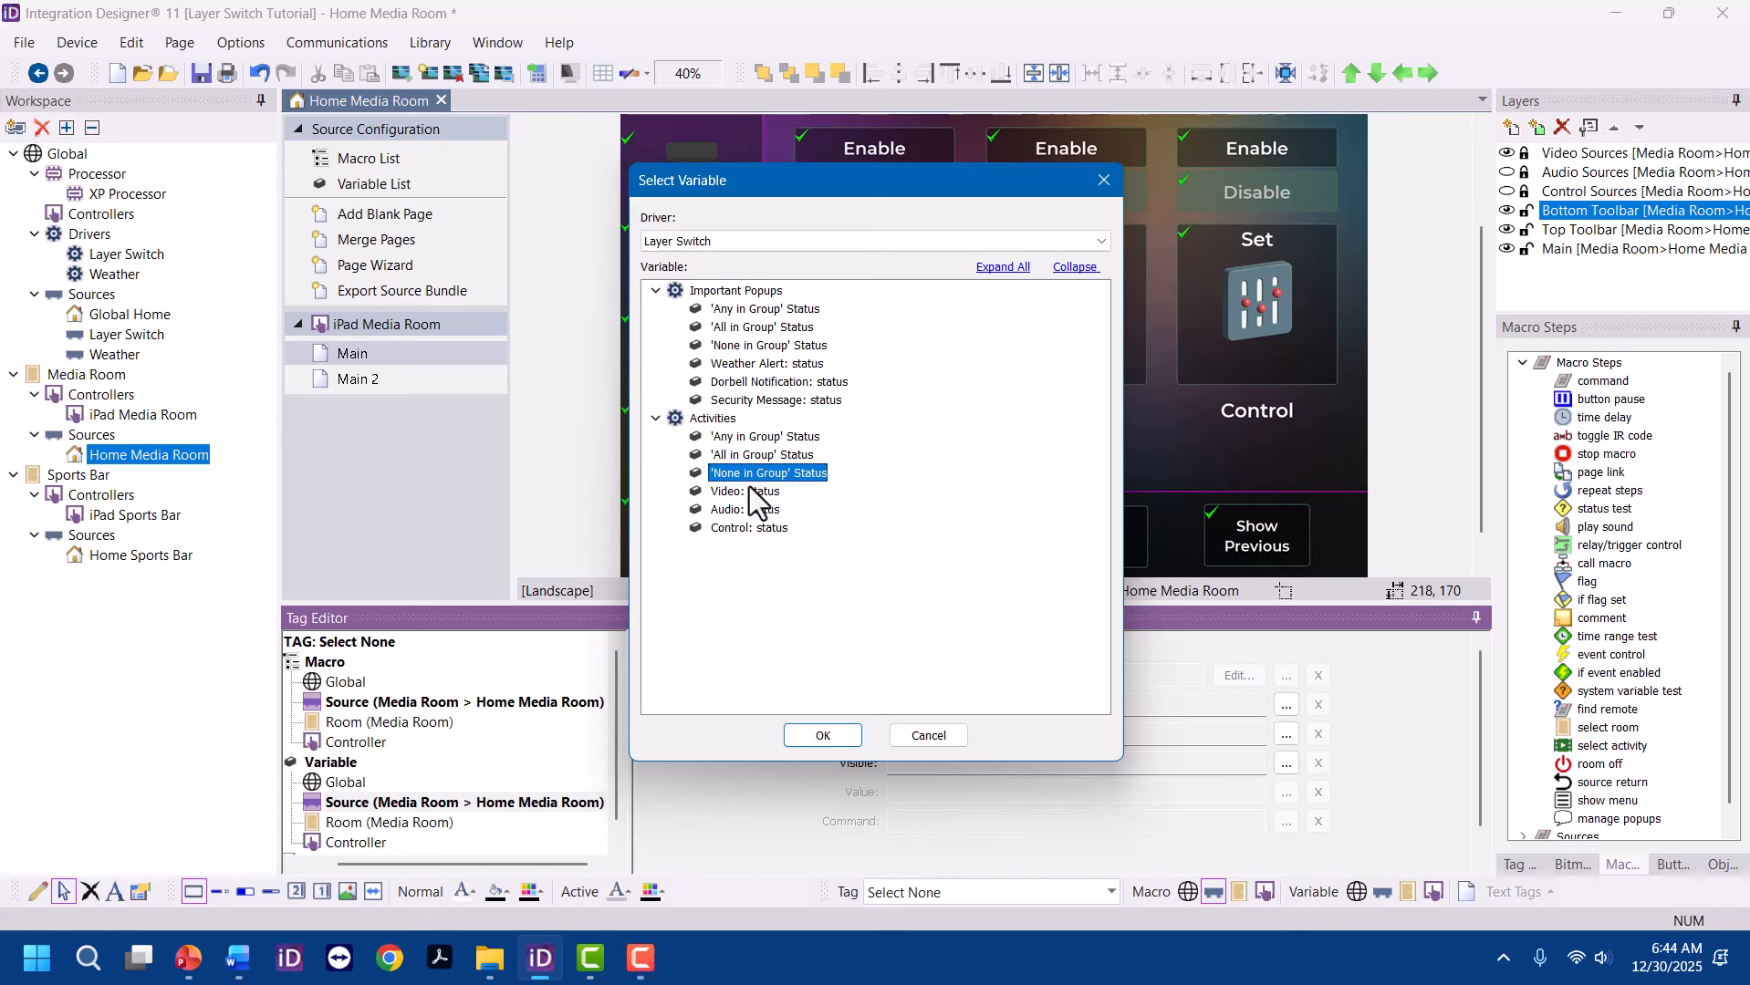
pyautogui.click(841, 737)
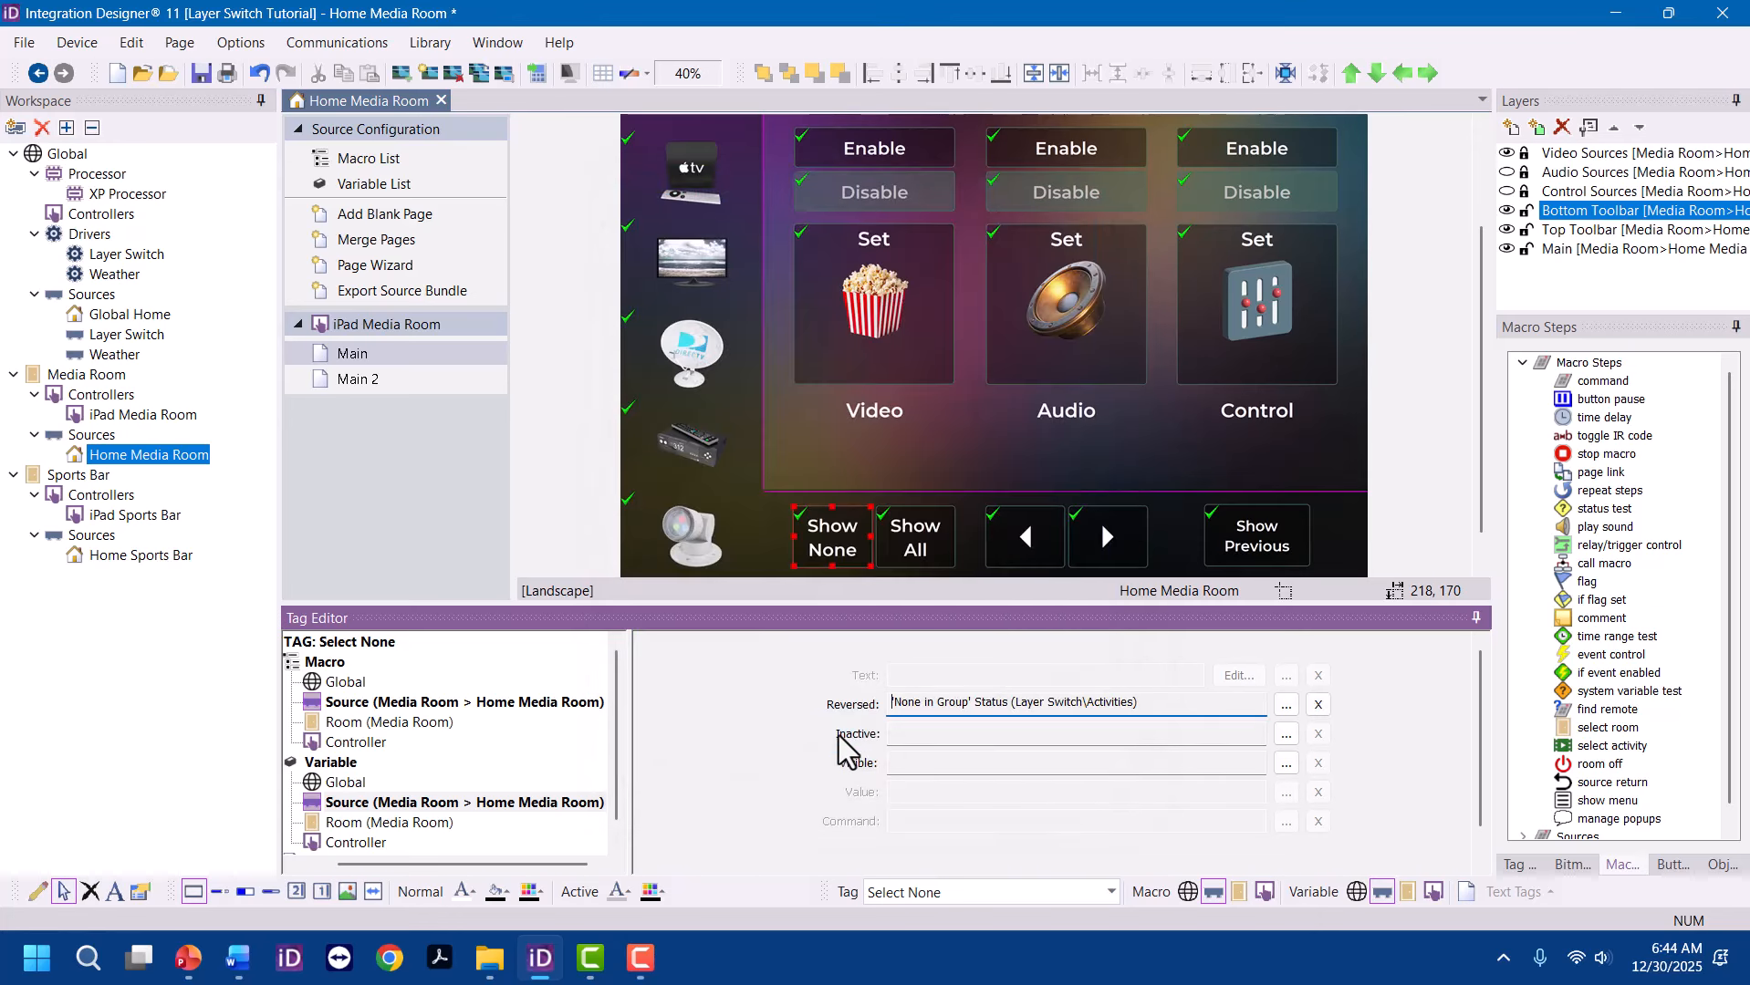
# Assign 'All in Group' Status from the Activities group as the Reversed variable of the Show All button
pyautogui.click(937, 549)
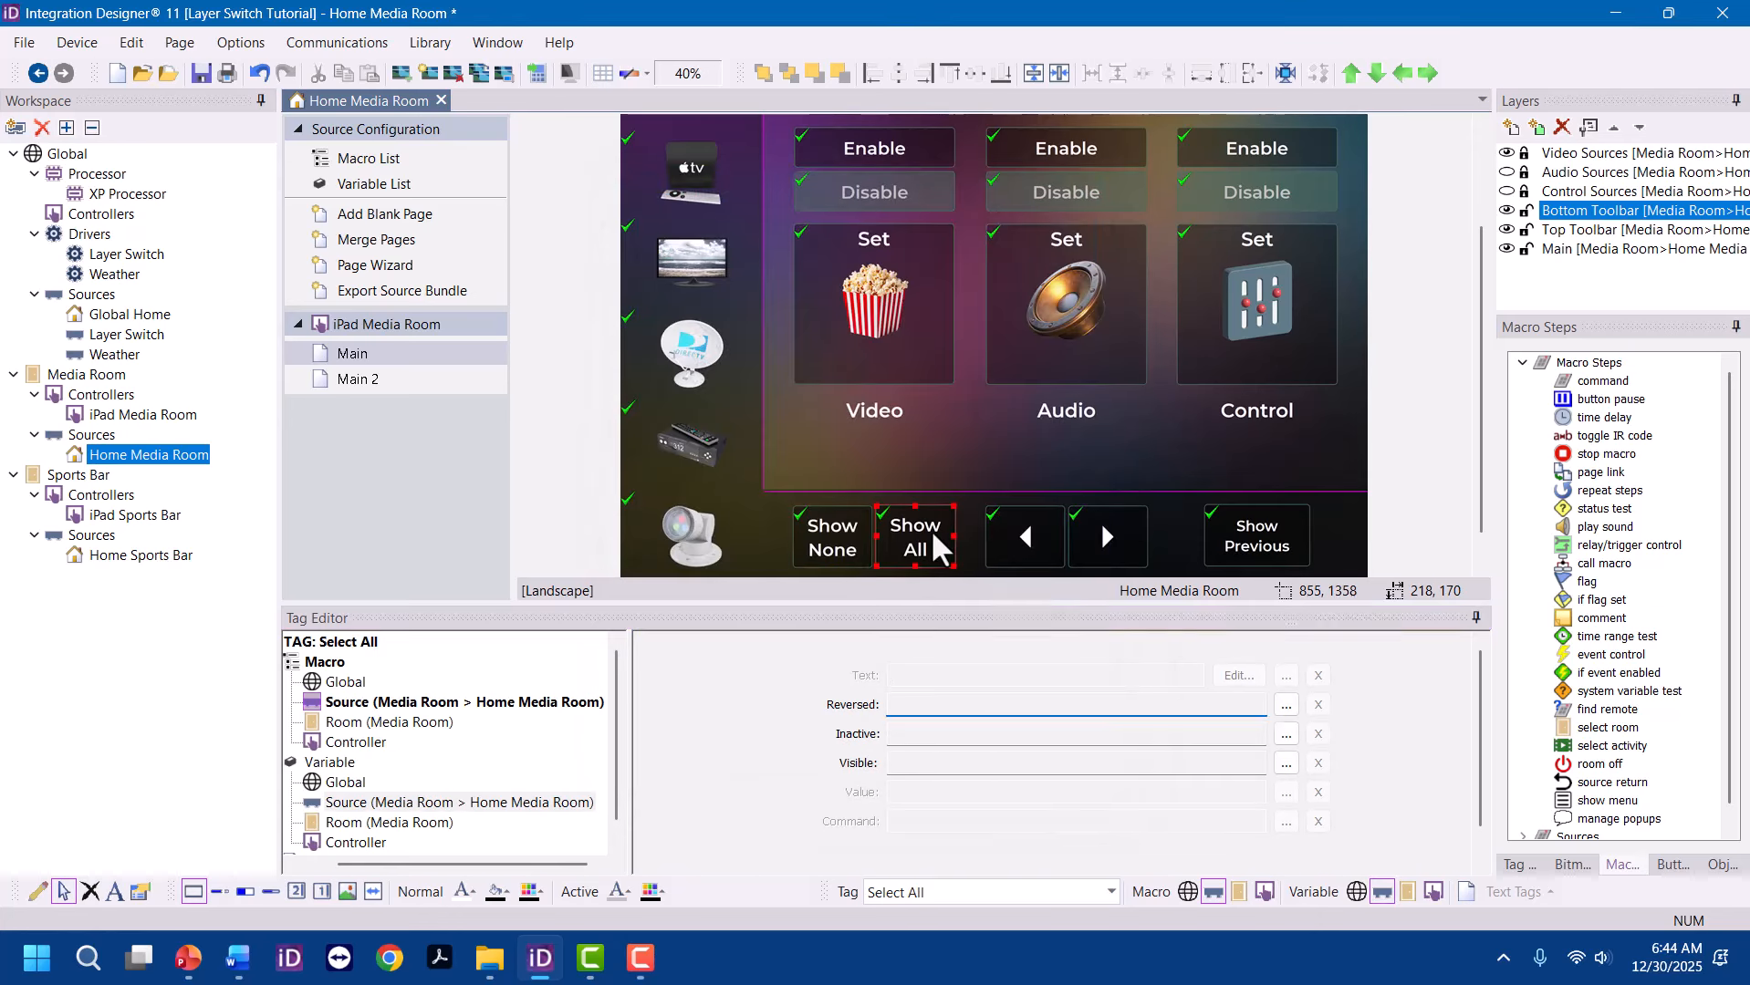
pyautogui.click(1286, 705)
pyautogui.click(764, 455)
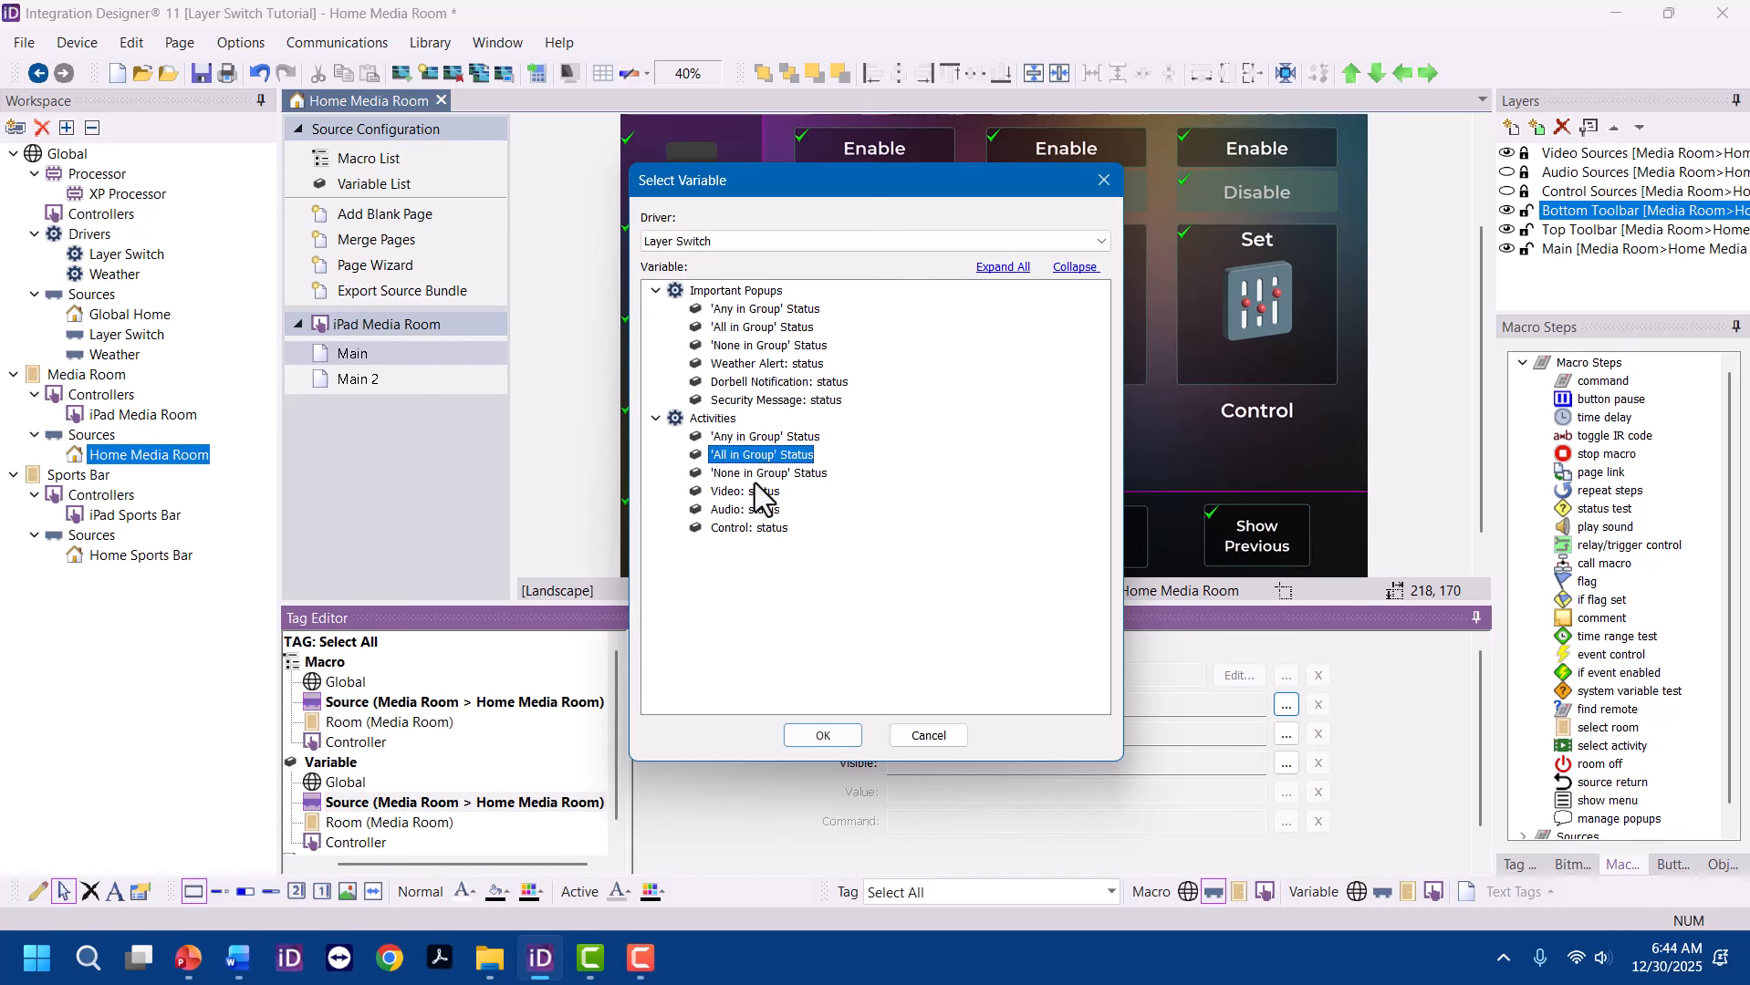
pyautogui.click(822, 735)
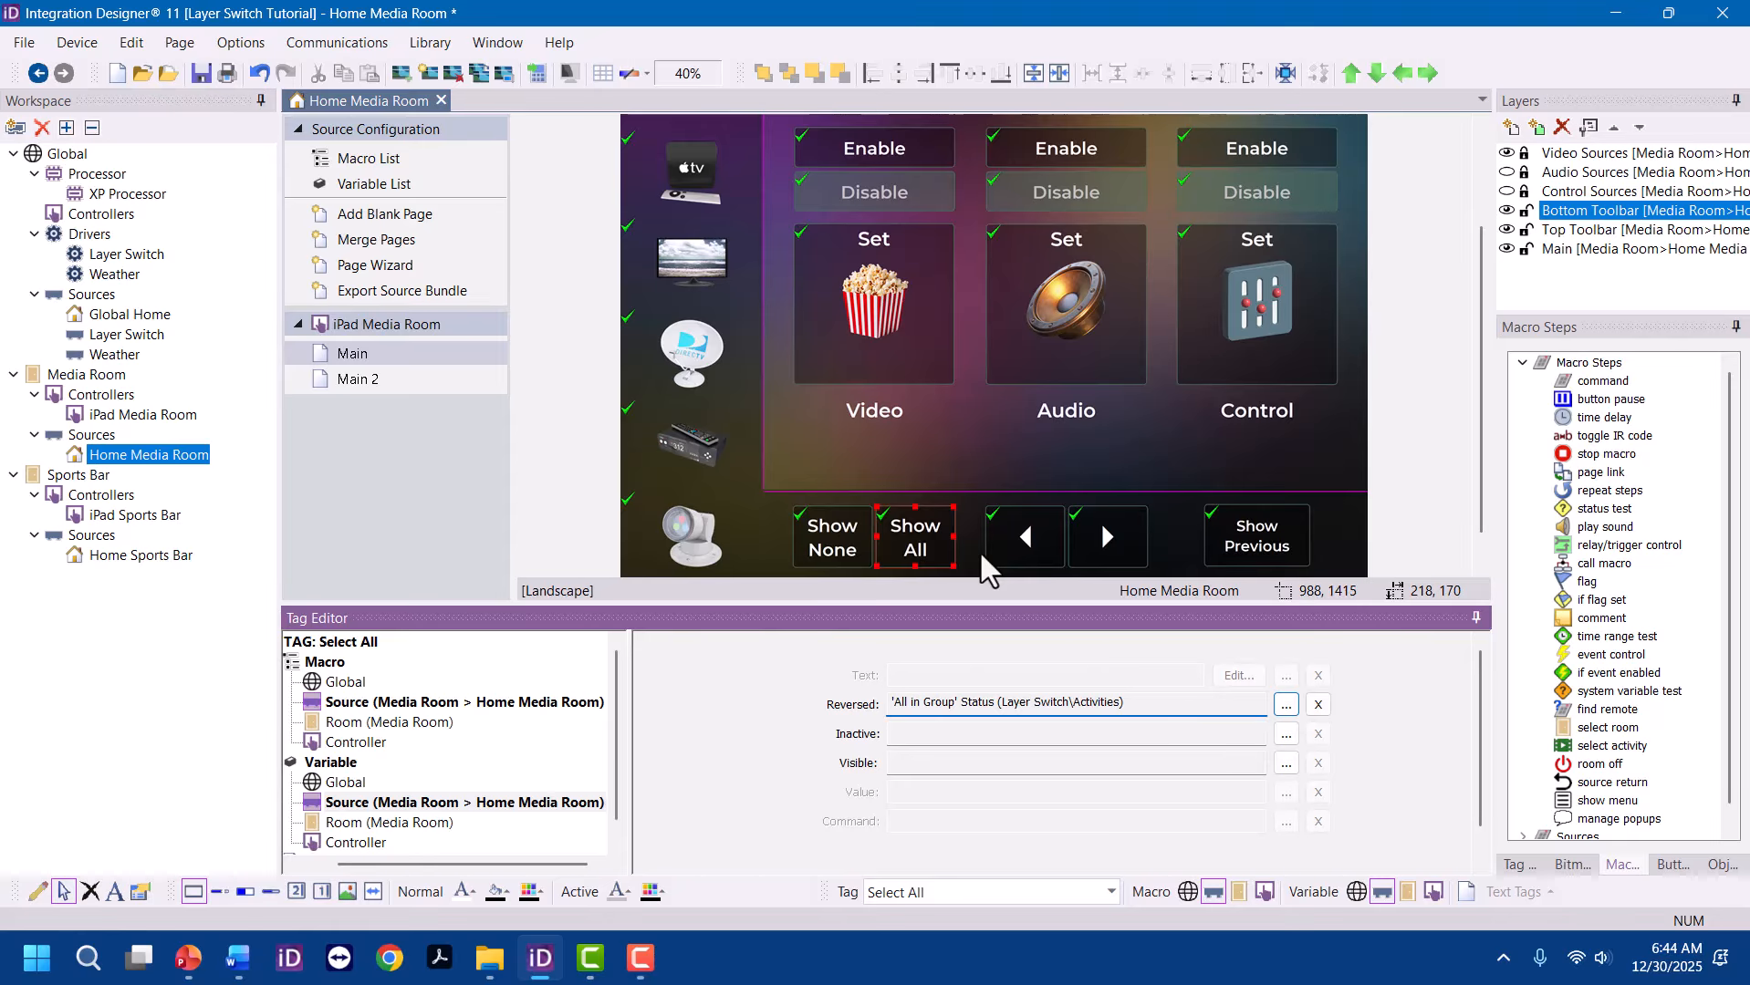
# Turn the default Reversed option on and off again for the Any indicator beside the LAYER SWITCH title to preview its pushed state
pyautogui.scroll(2, 1341, 260)
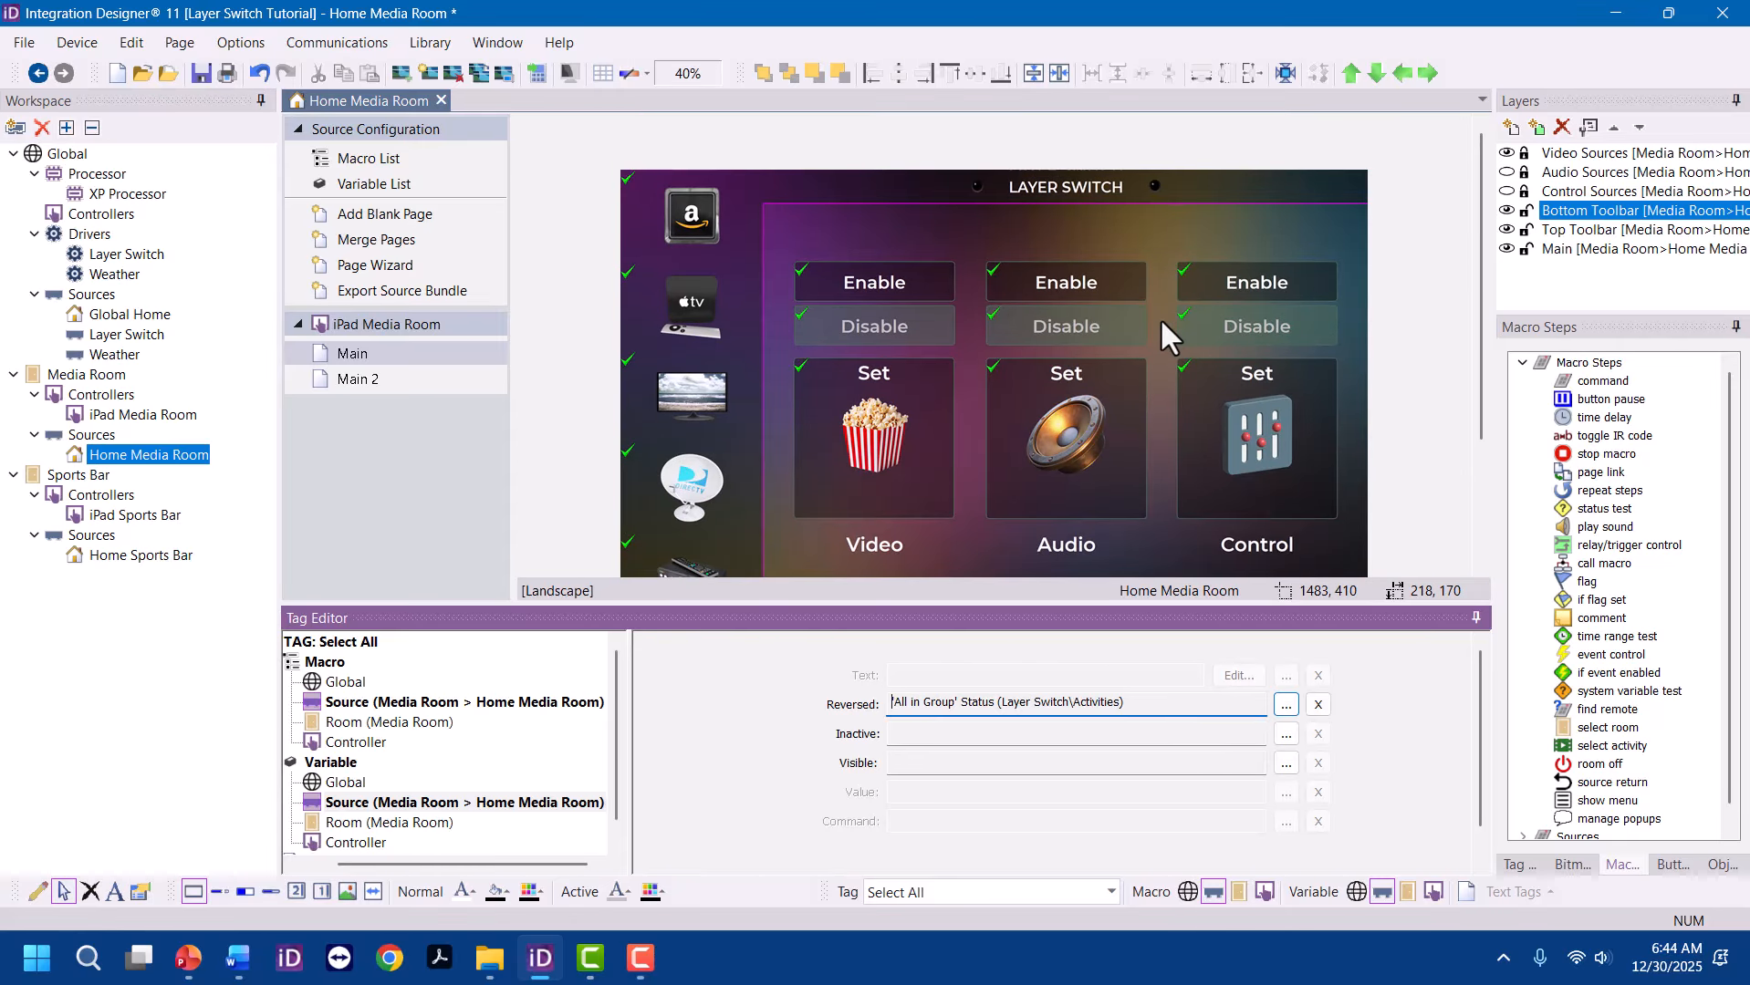
pyautogui.click(978, 185)
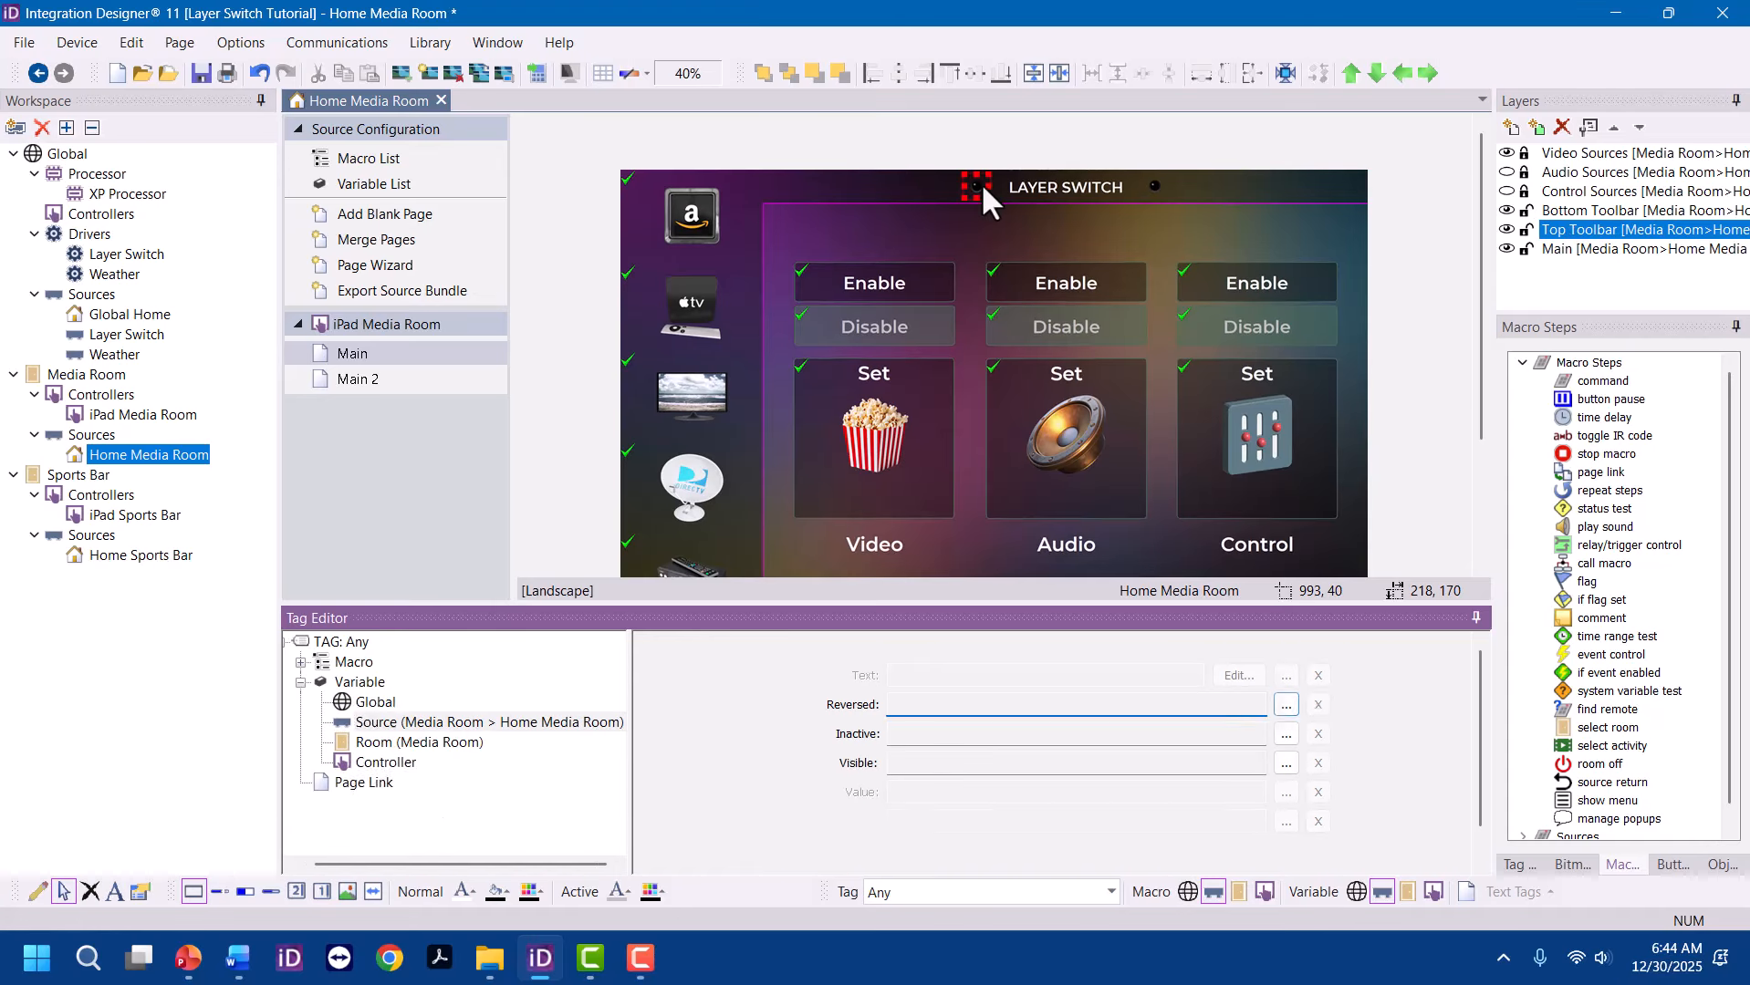
pyautogui.rightClick(980, 184)
pyautogui.click(1086, 229)
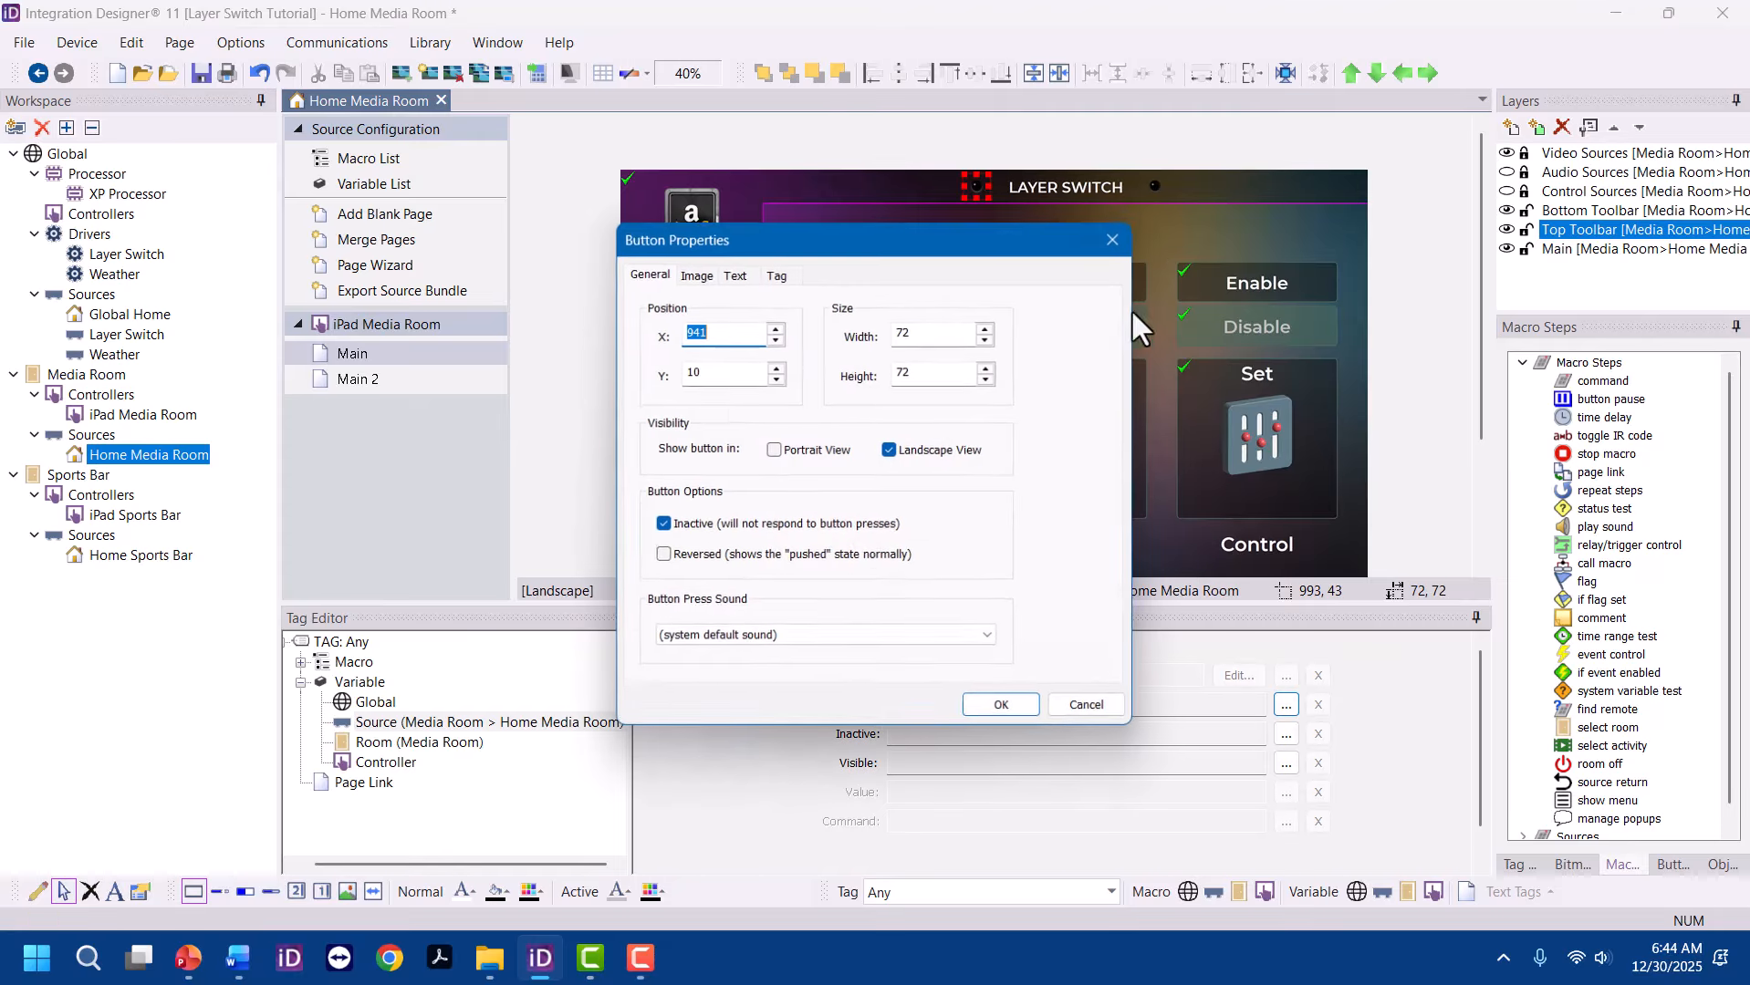
pyautogui.click(662, 556)
pyautogui.click(1004, 709)
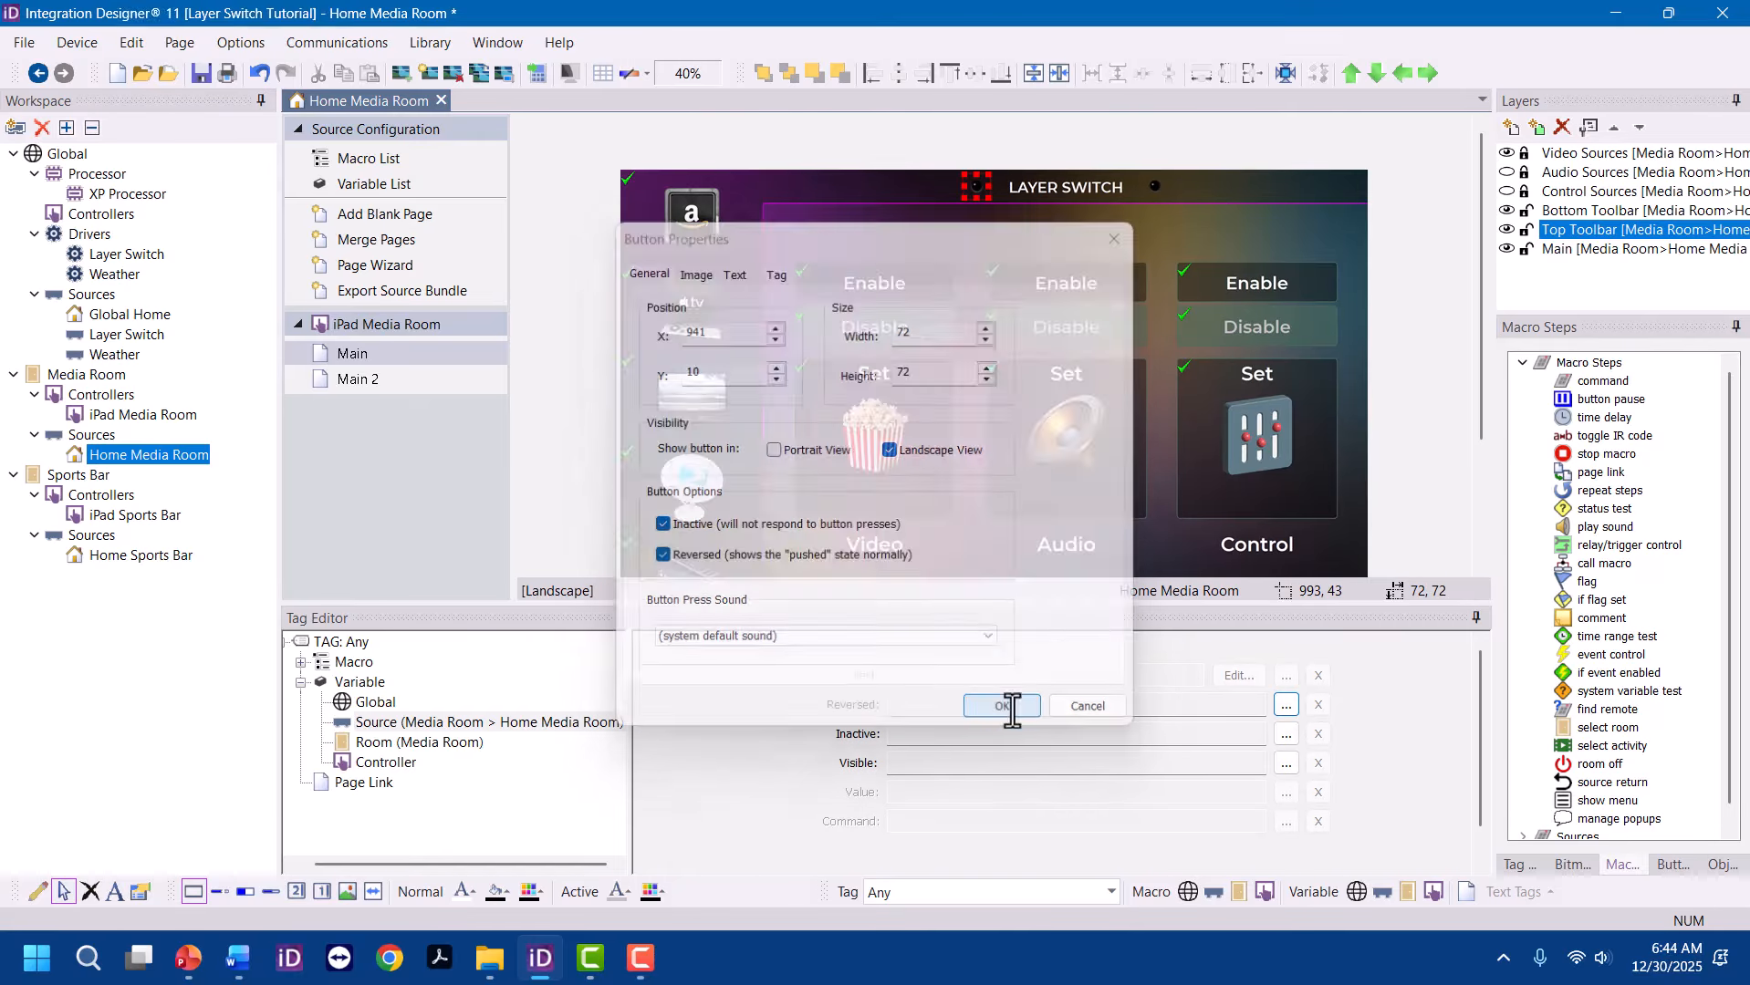
pyautogui.rightClick(976, 190)
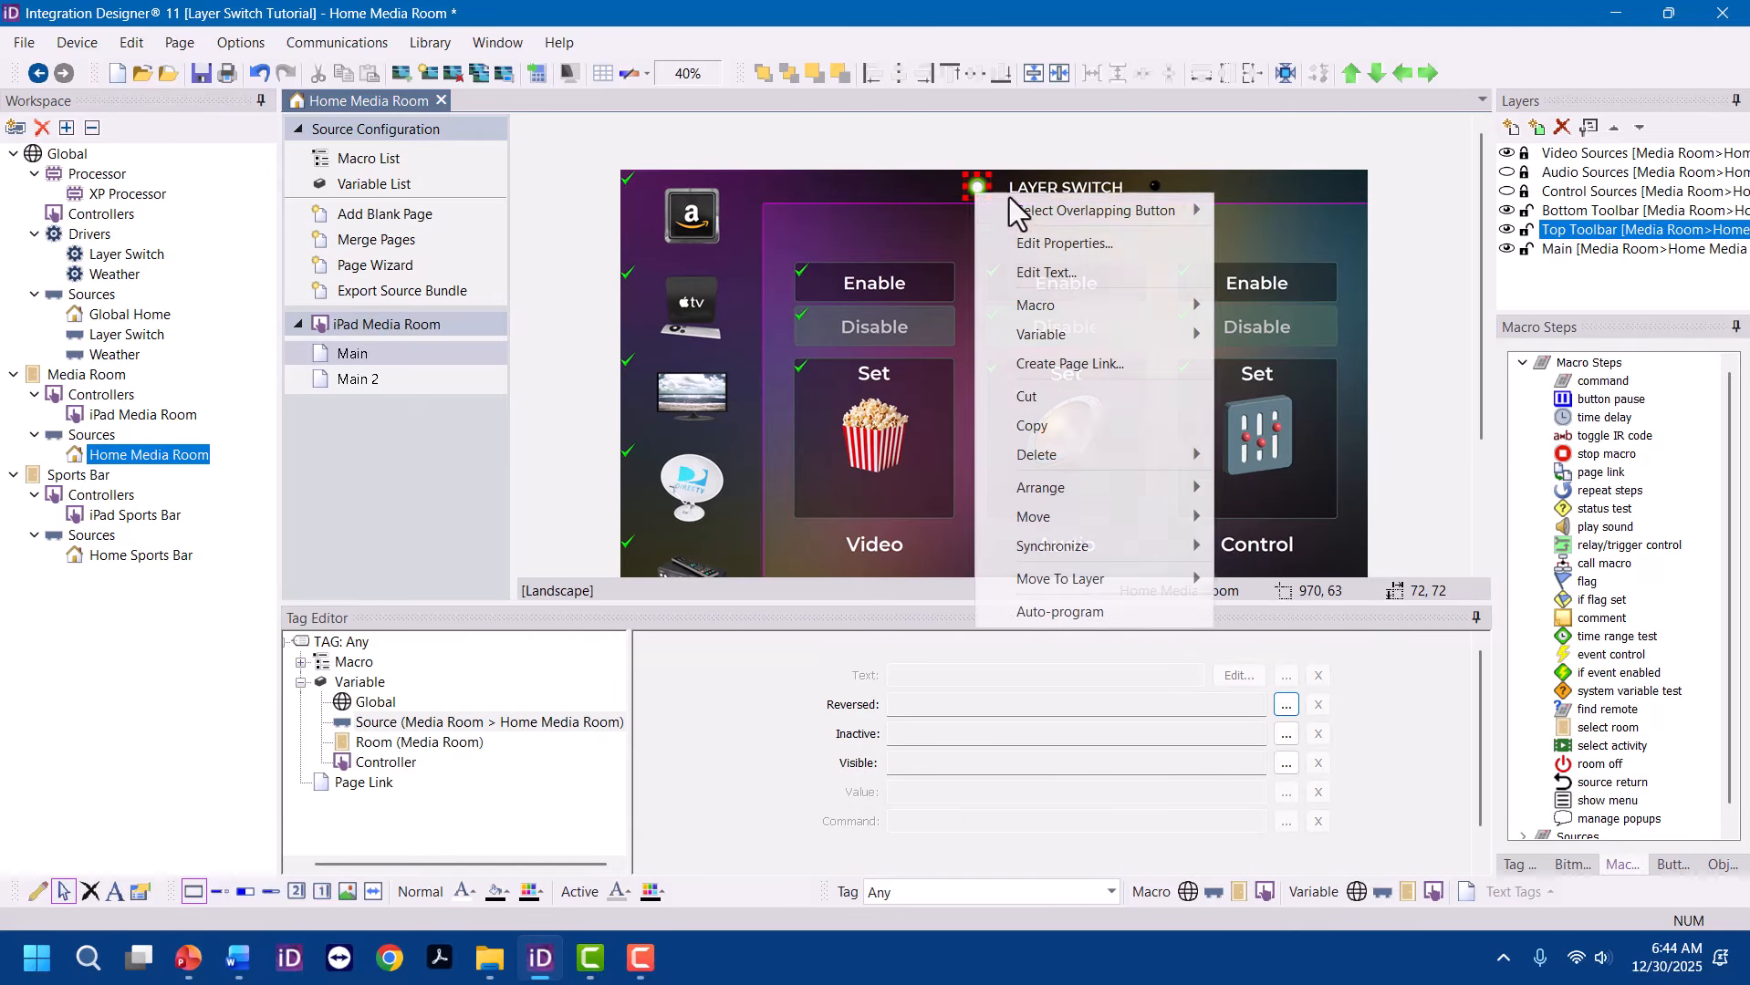
pyautogui.click(1040, 245)
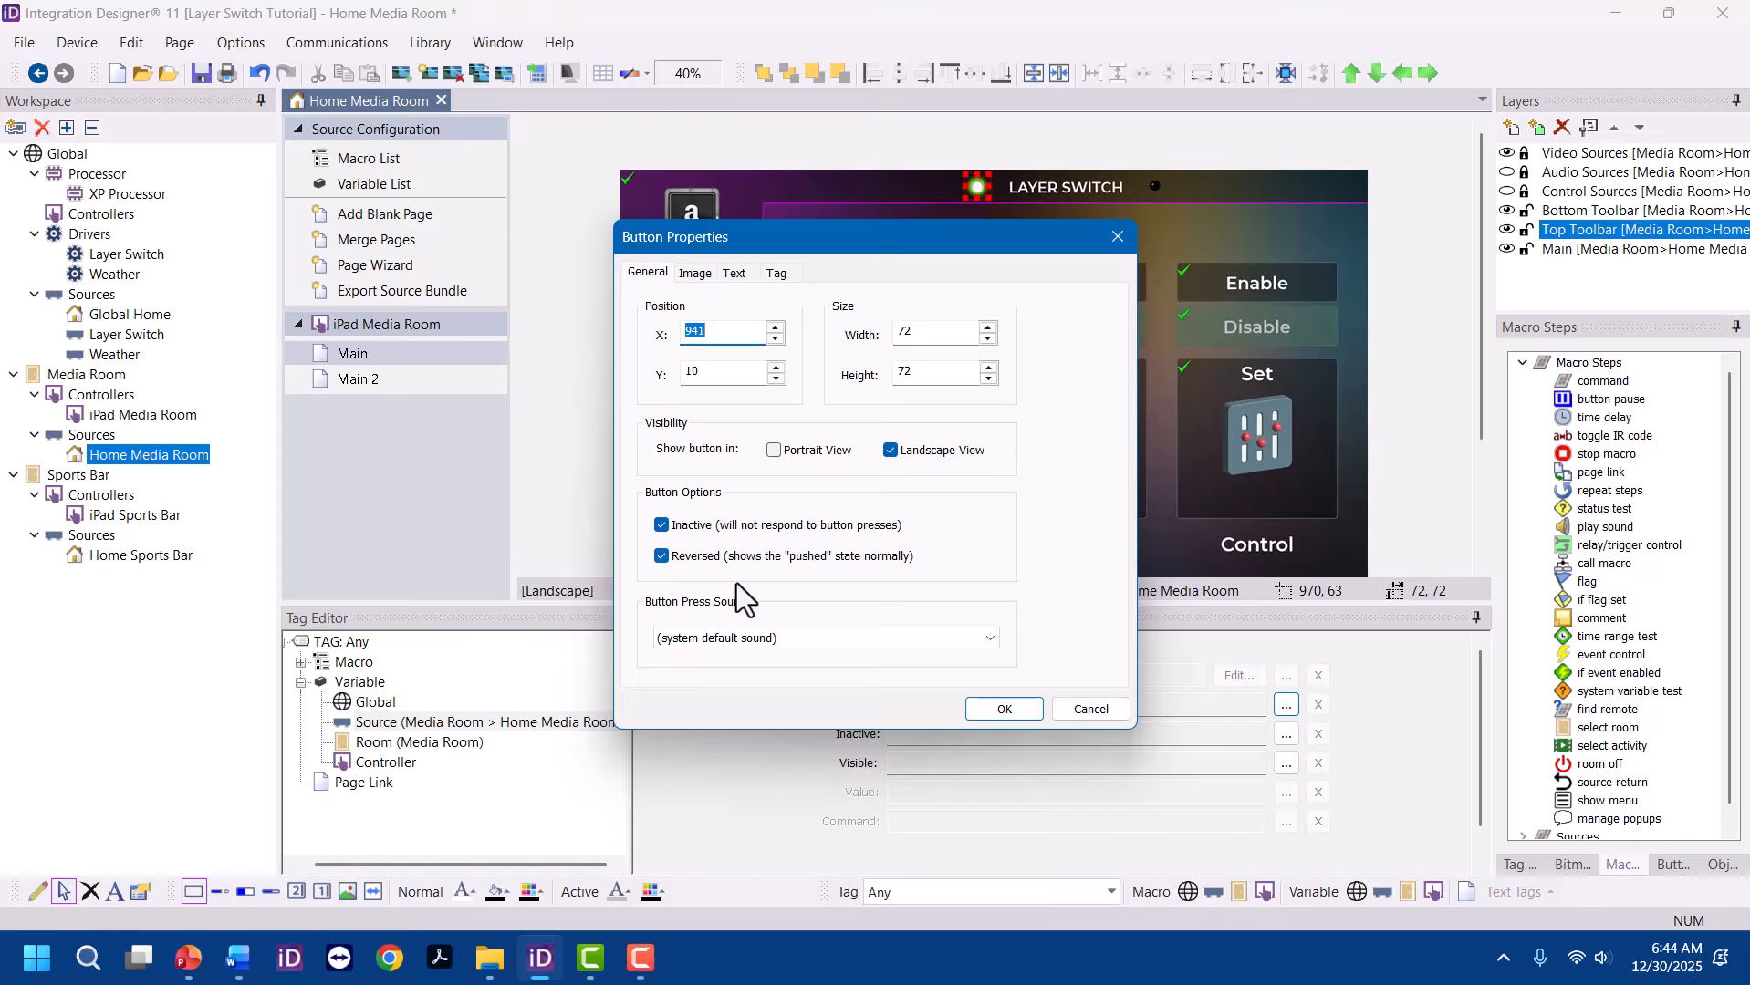
pyautogui.click(663, 556)
pyautogui.click(1005, 709)
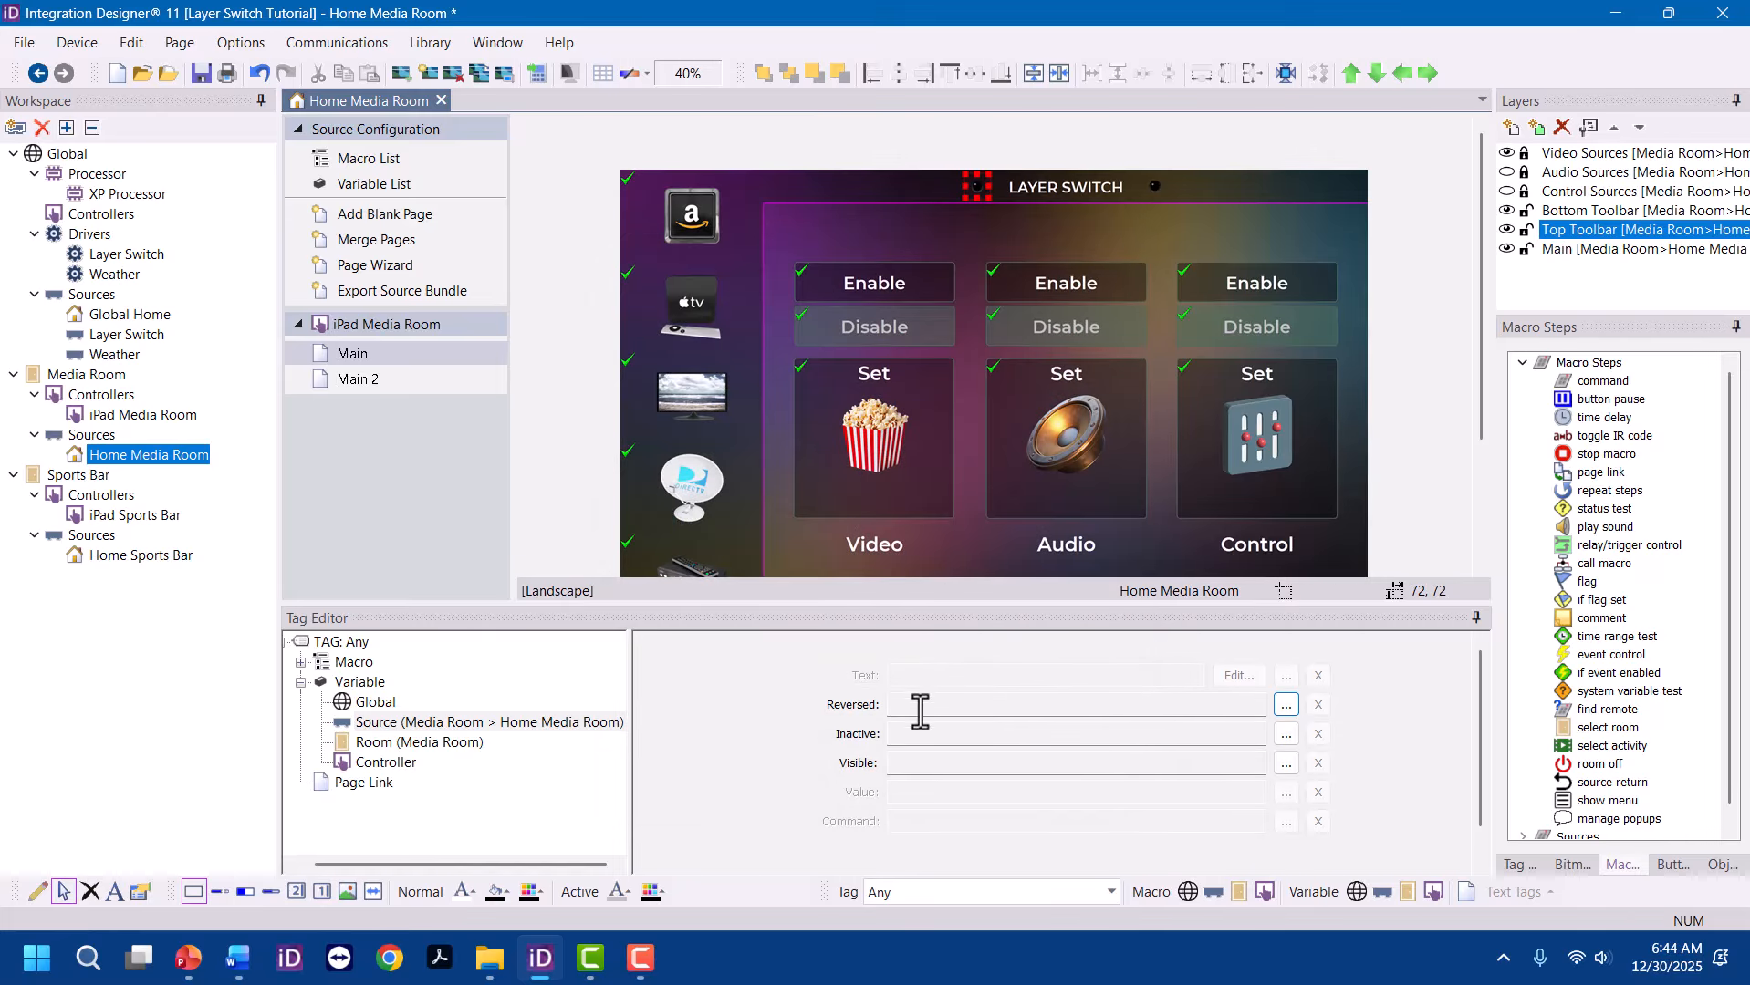
# Assign 'Any in Group' Status from the Activities group as the Reversed variable of the Any indicator
pyautogui.click(1288, 706)
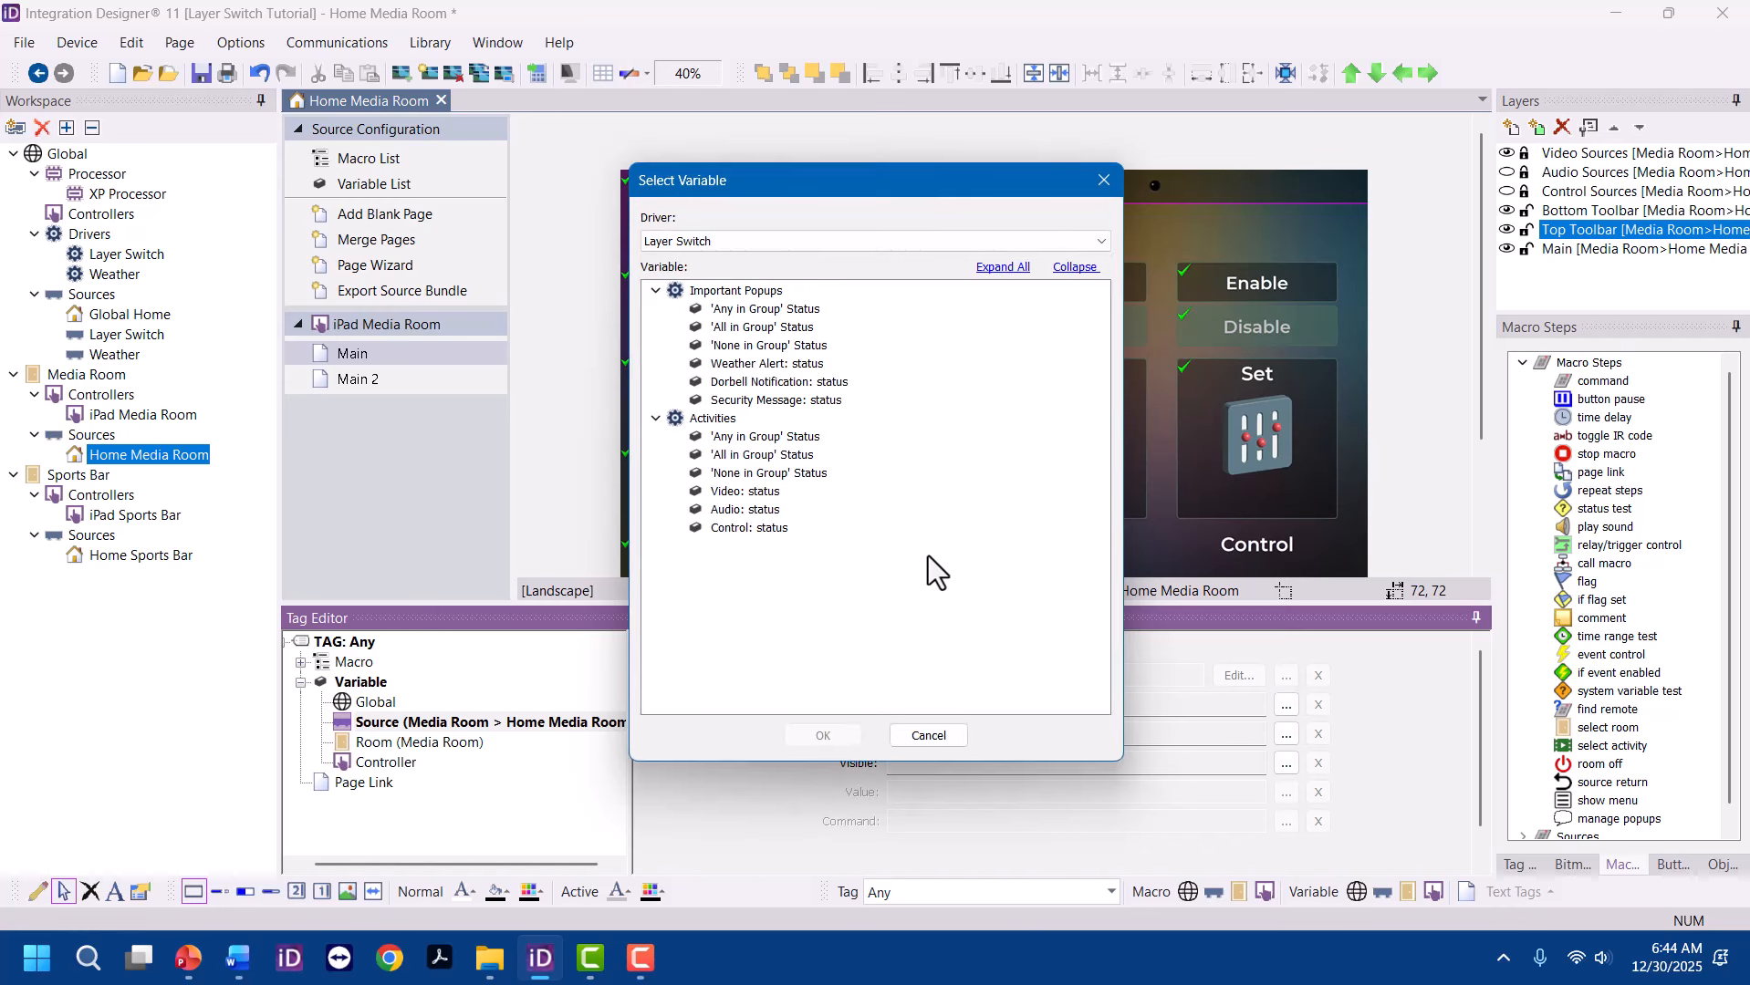
pyautogui.click(737, 440)
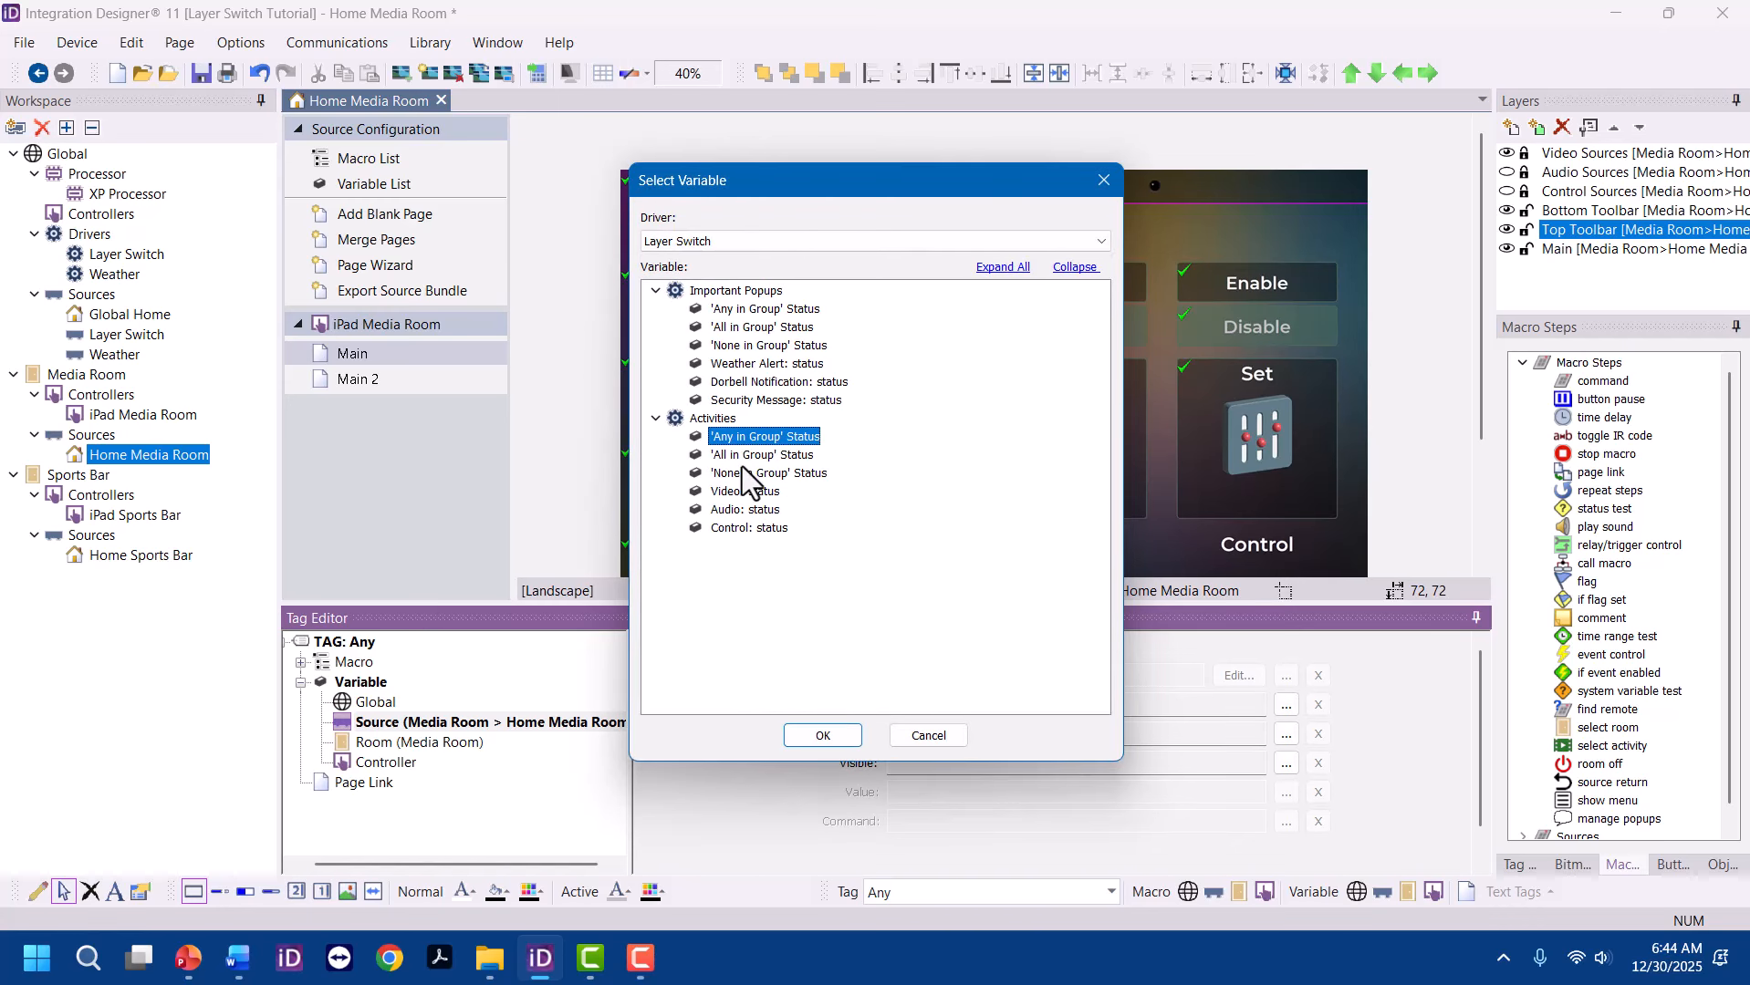
pyautogui.click(824, 738)
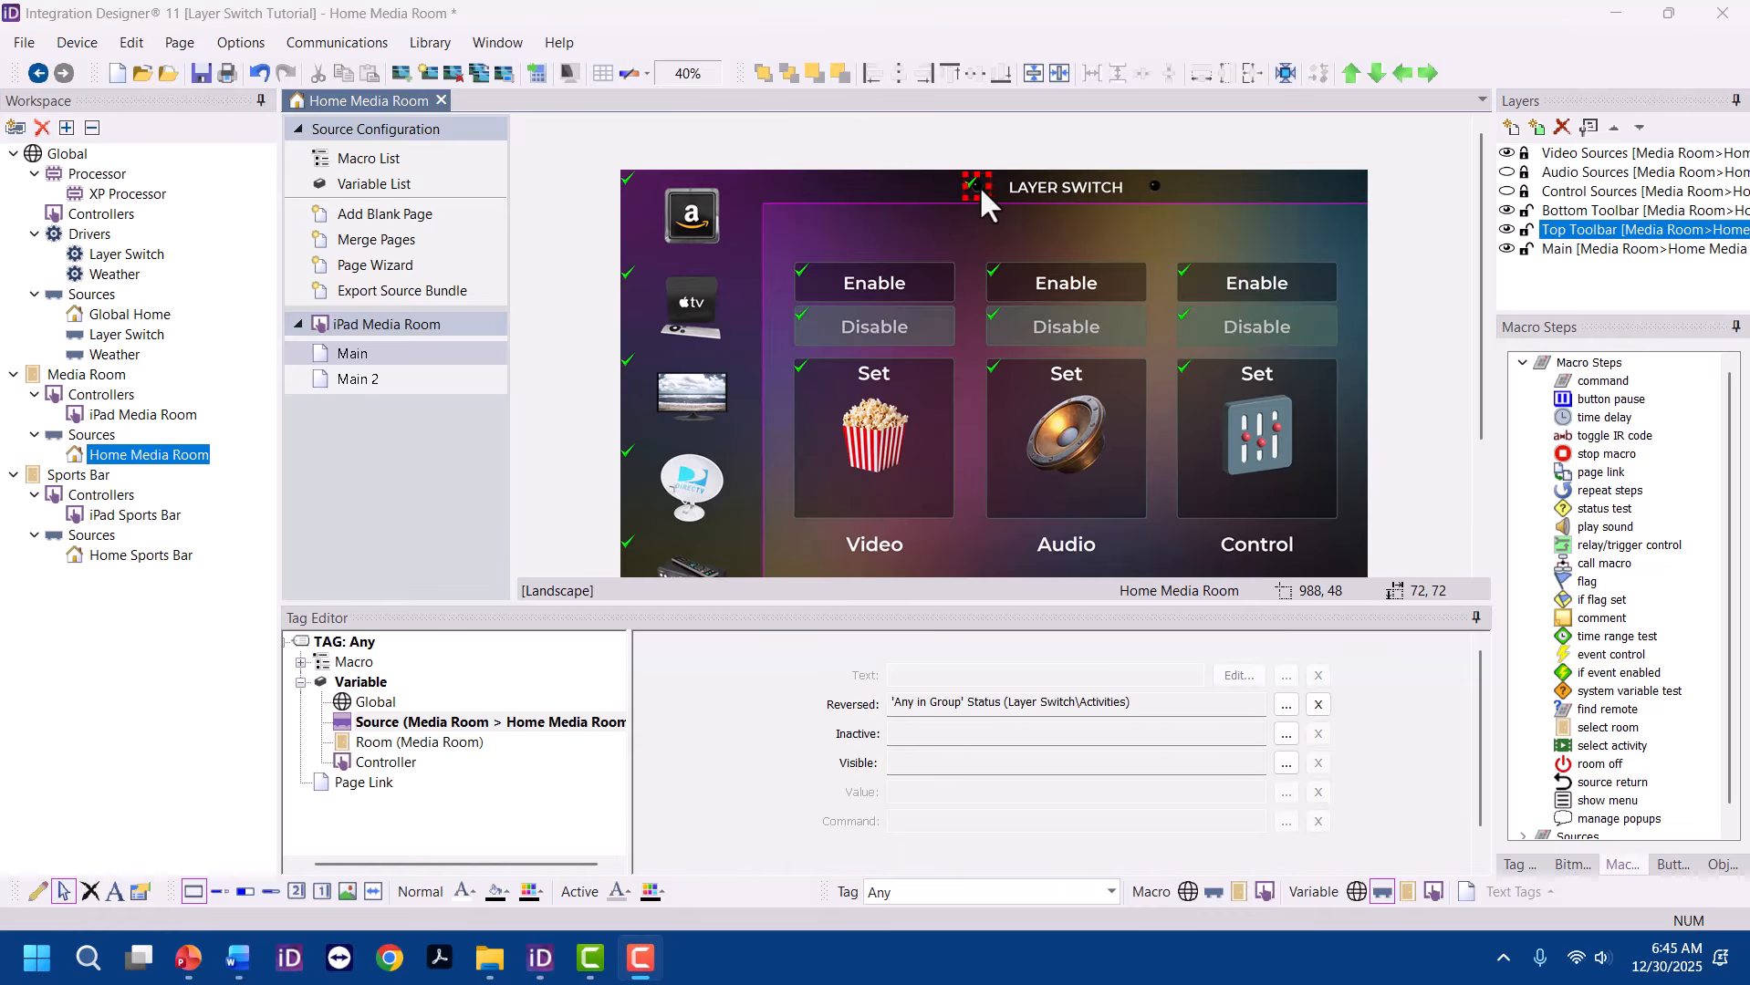
# Turn on the default Reversed option of the None indicator beside the LAYER SWITCH title to preview its pushed state
pyautogui.click(1154, 182)
pyautogui.rightClick(1154, 182)
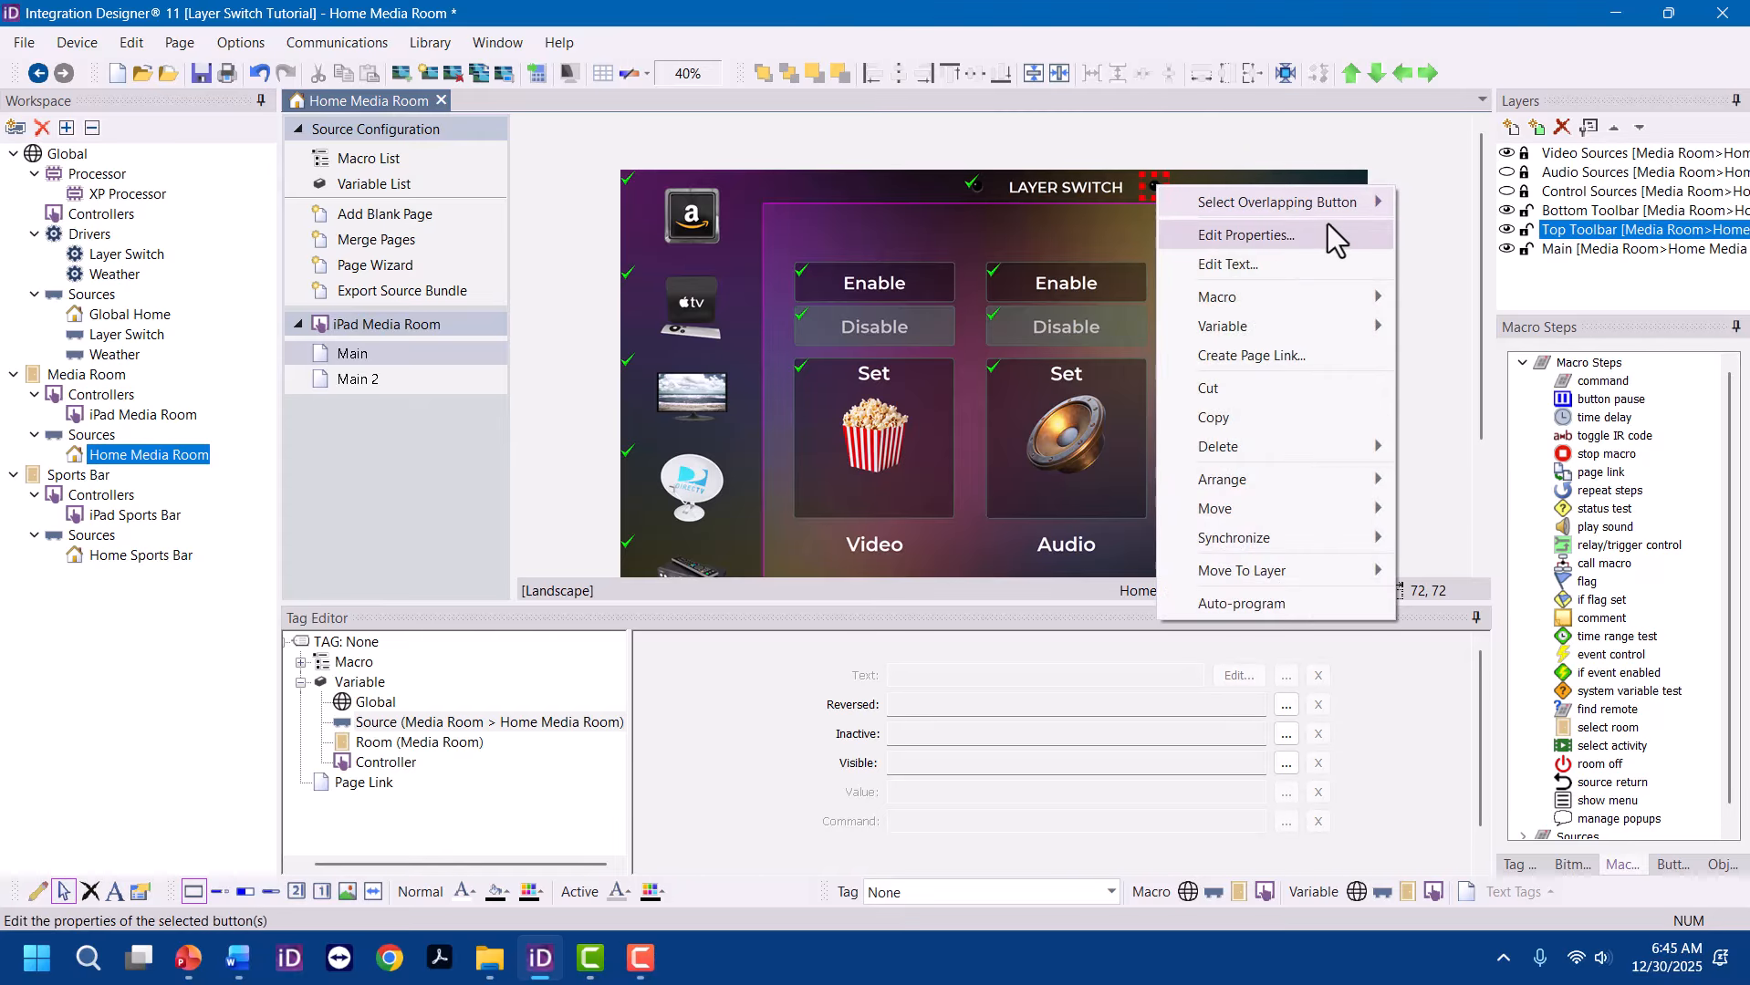
pyautogui.click(1300, 235)
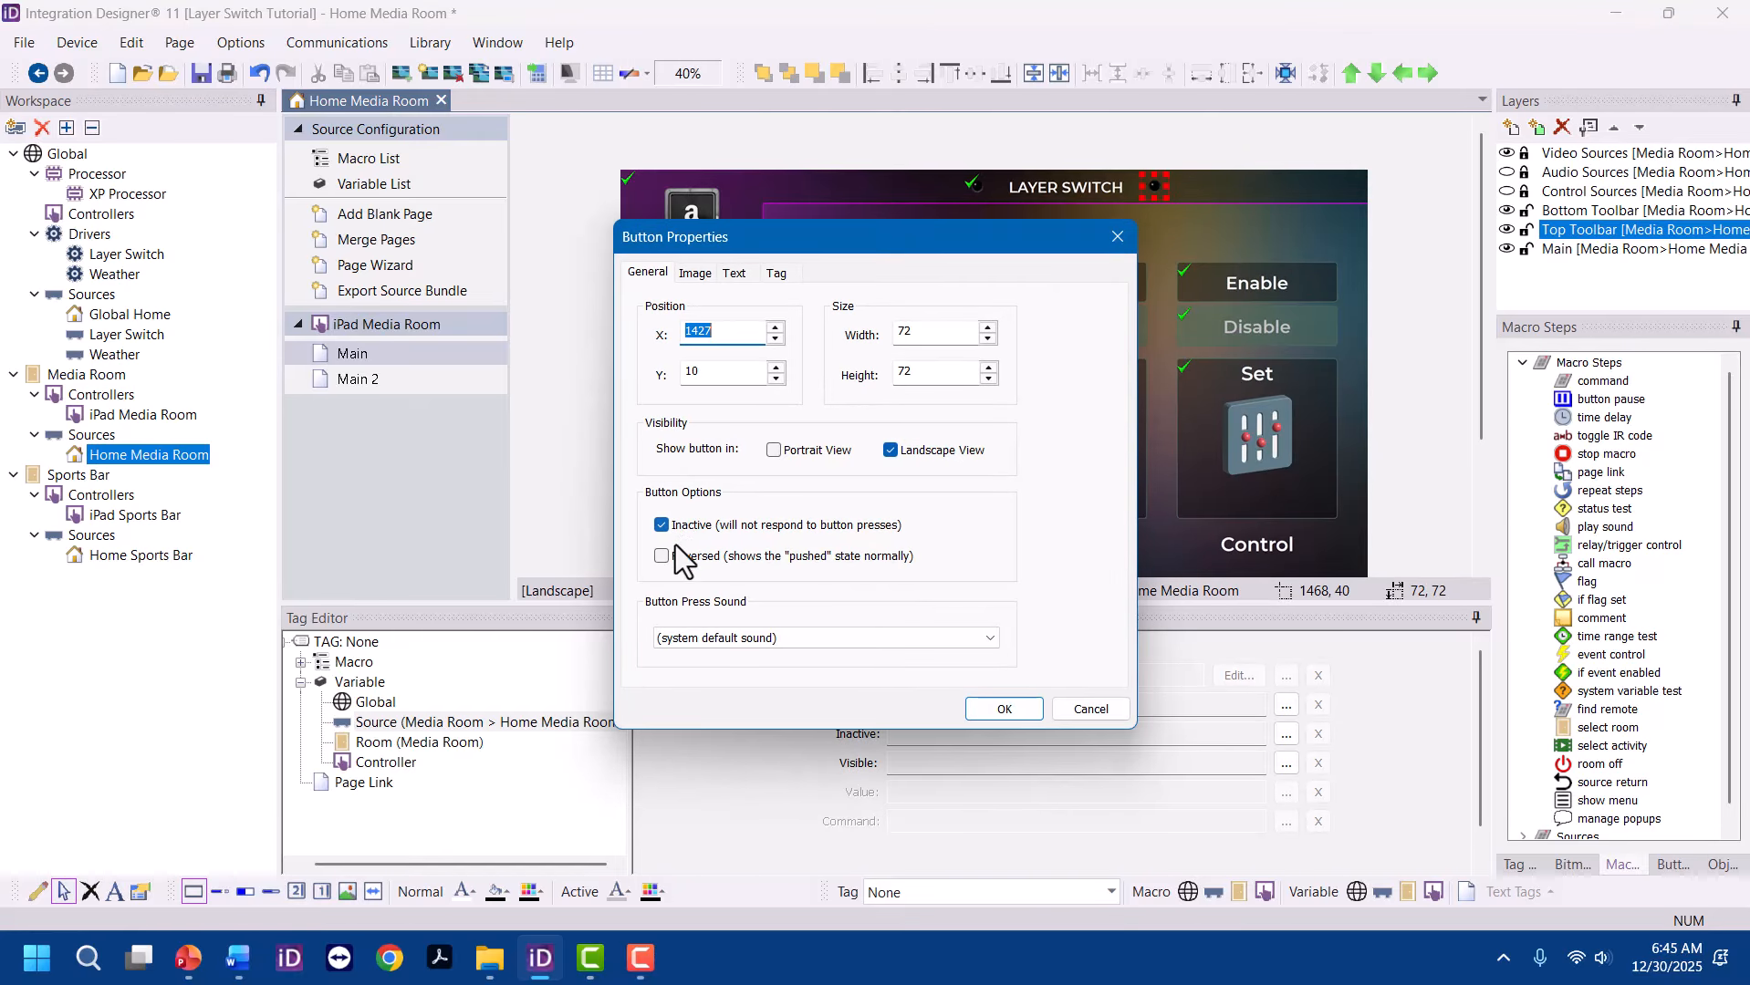
pyautogui.click(675, 552)
pyautogui.click(1005, 712)
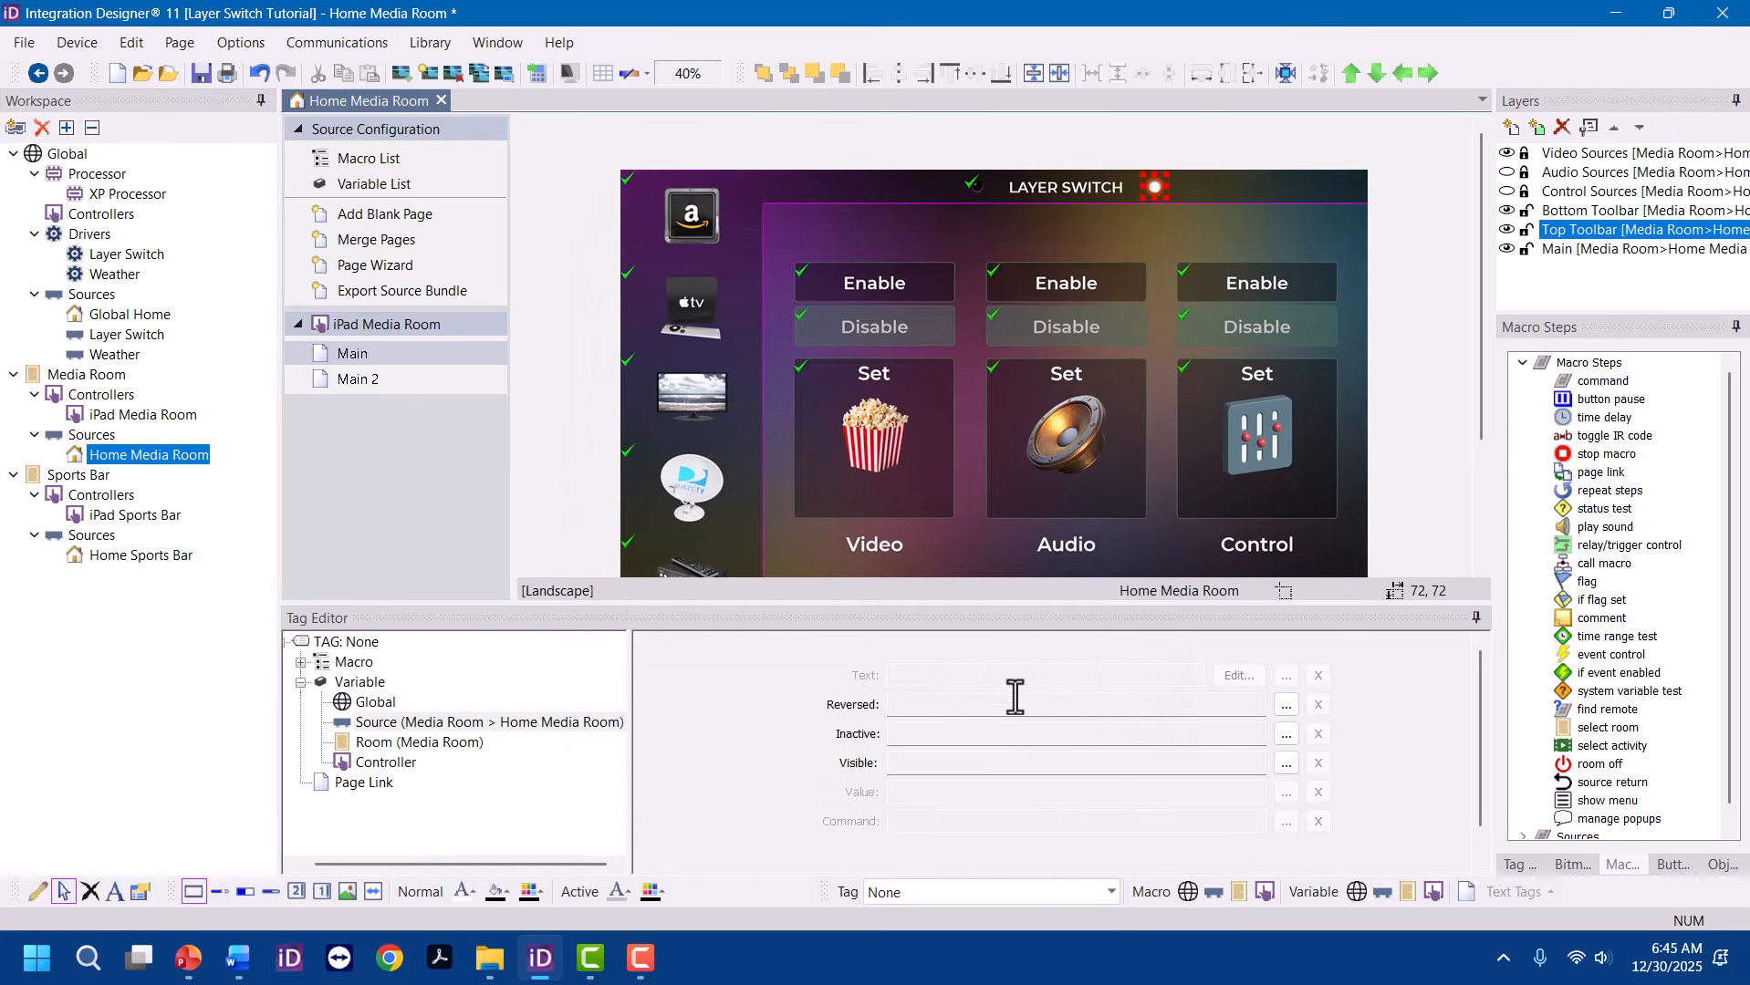
pyautogui.rightClick(1155, 180)
pyautogui.click(1249, 222)
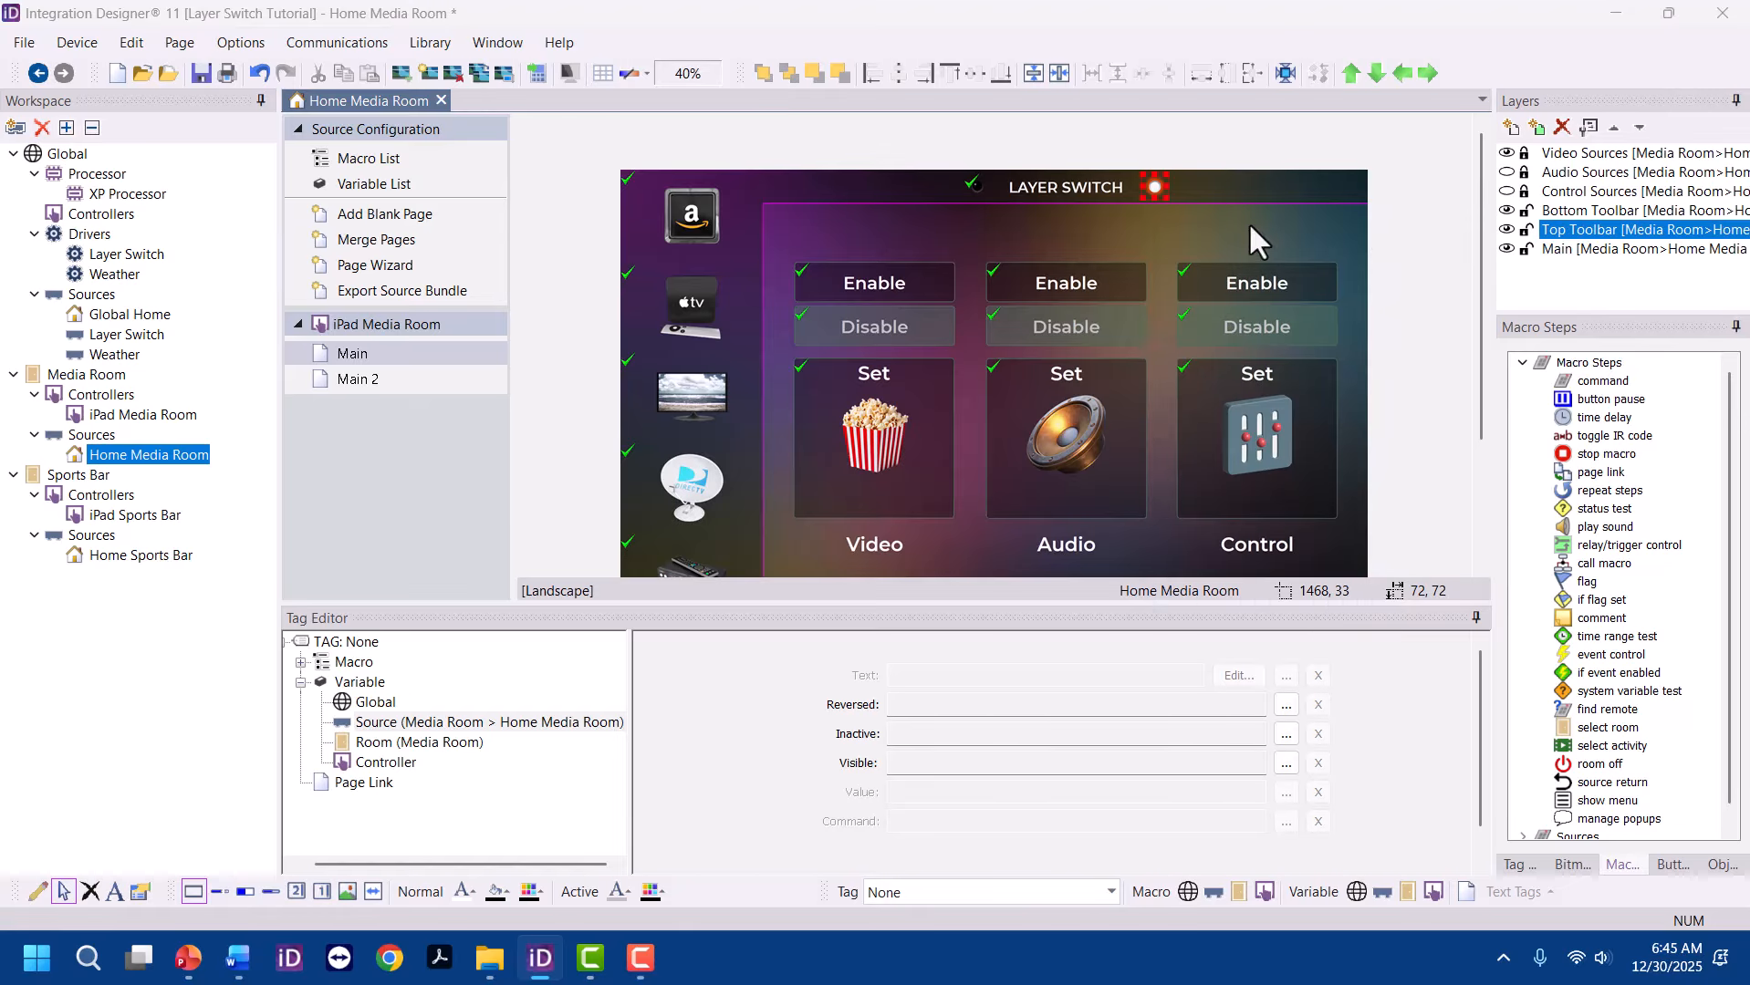
pyautogui.press('F10')
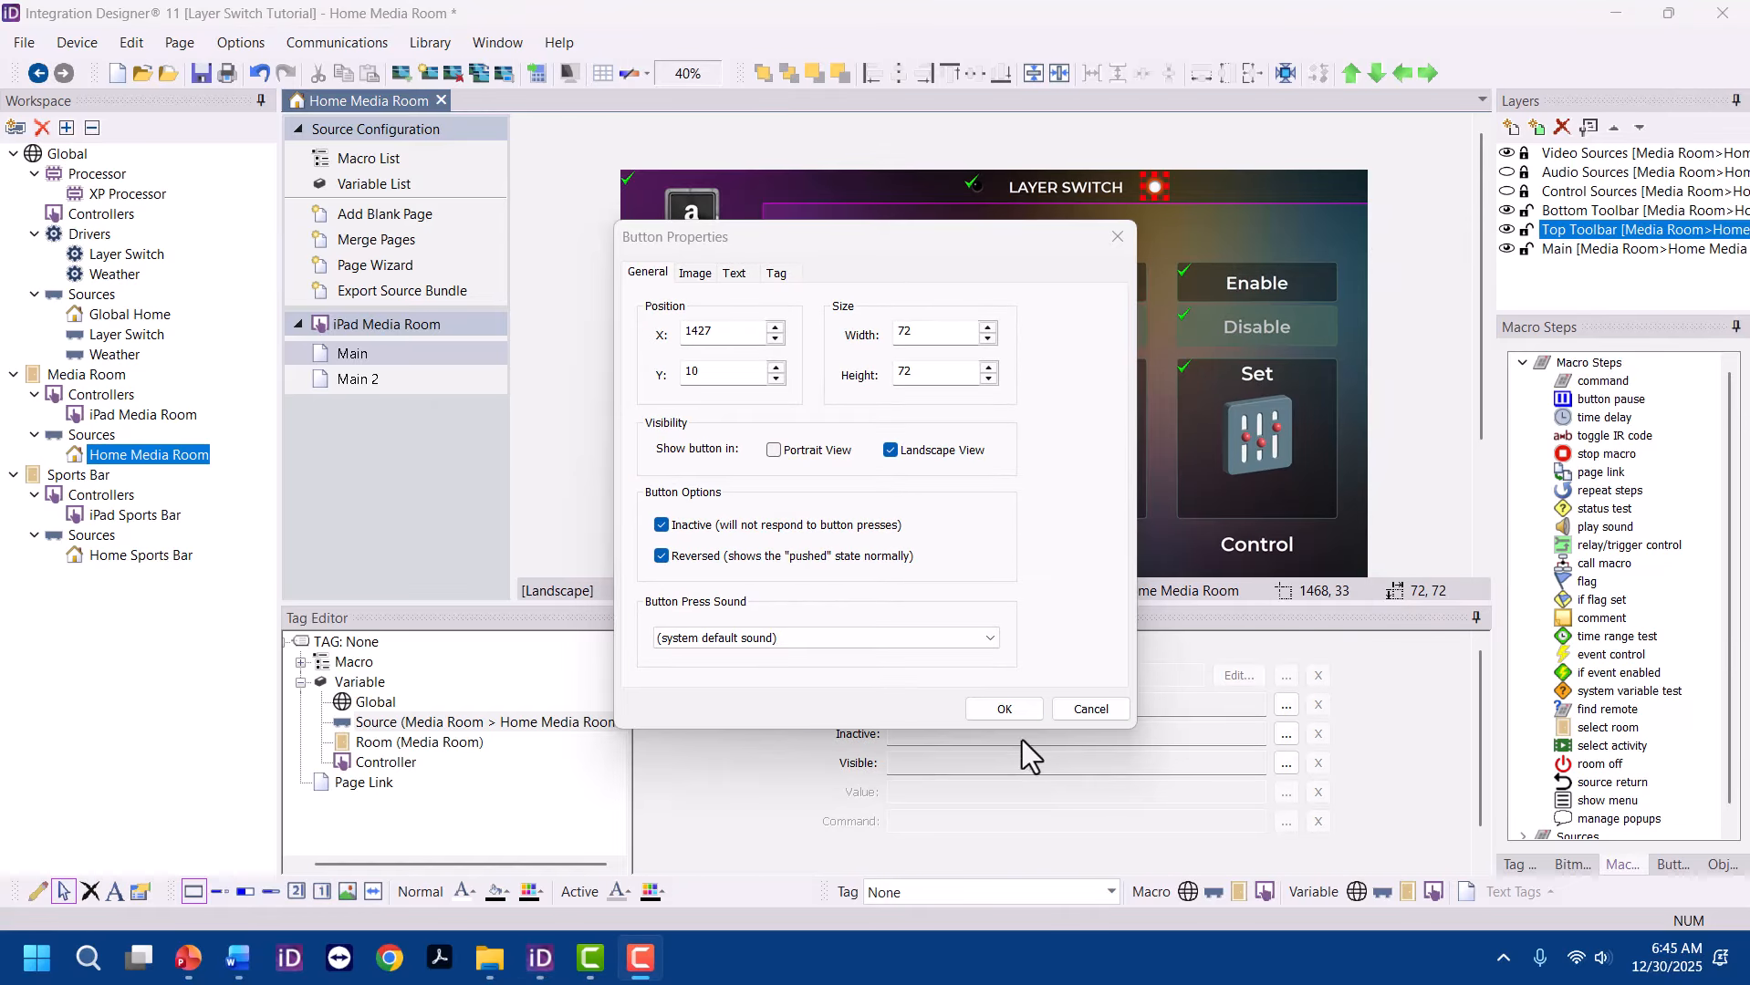
pyautogui.click(1021, 708)
# Assign 'None in Group' Status from the Activities group as the None indicator's Reversed variable and turn off its default Reversed option
pyautogui.click(1286, 706)
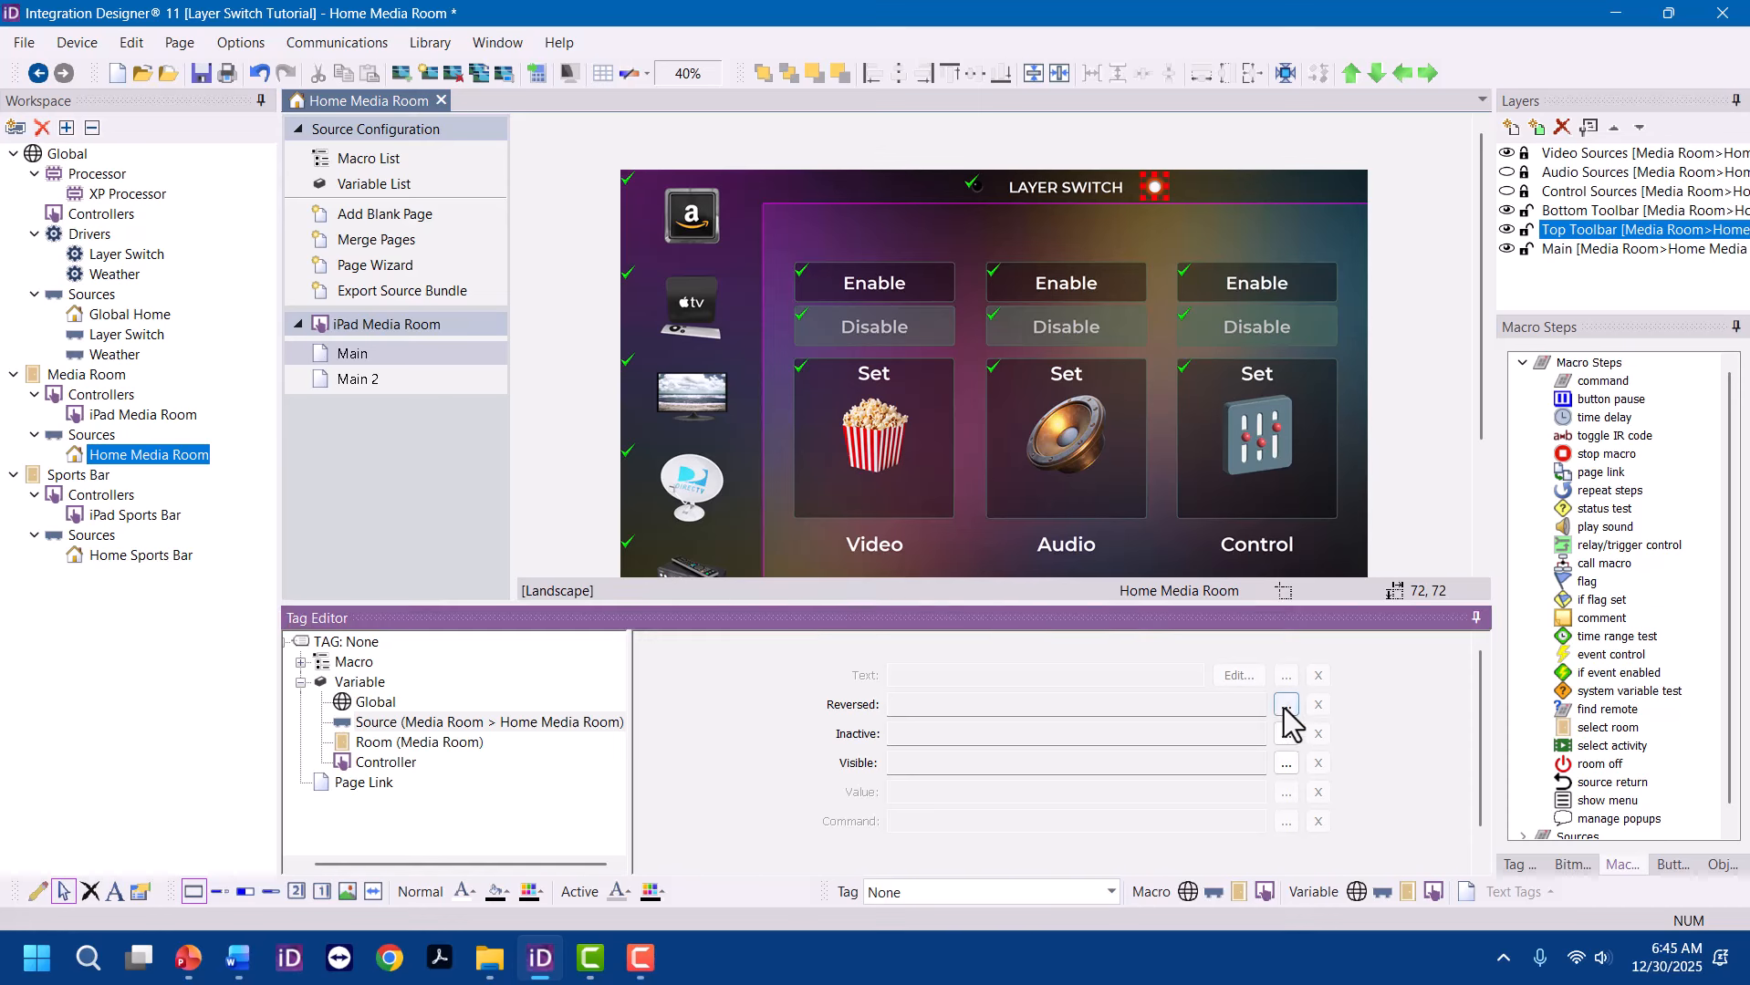
pyautogui.click(768, 472)
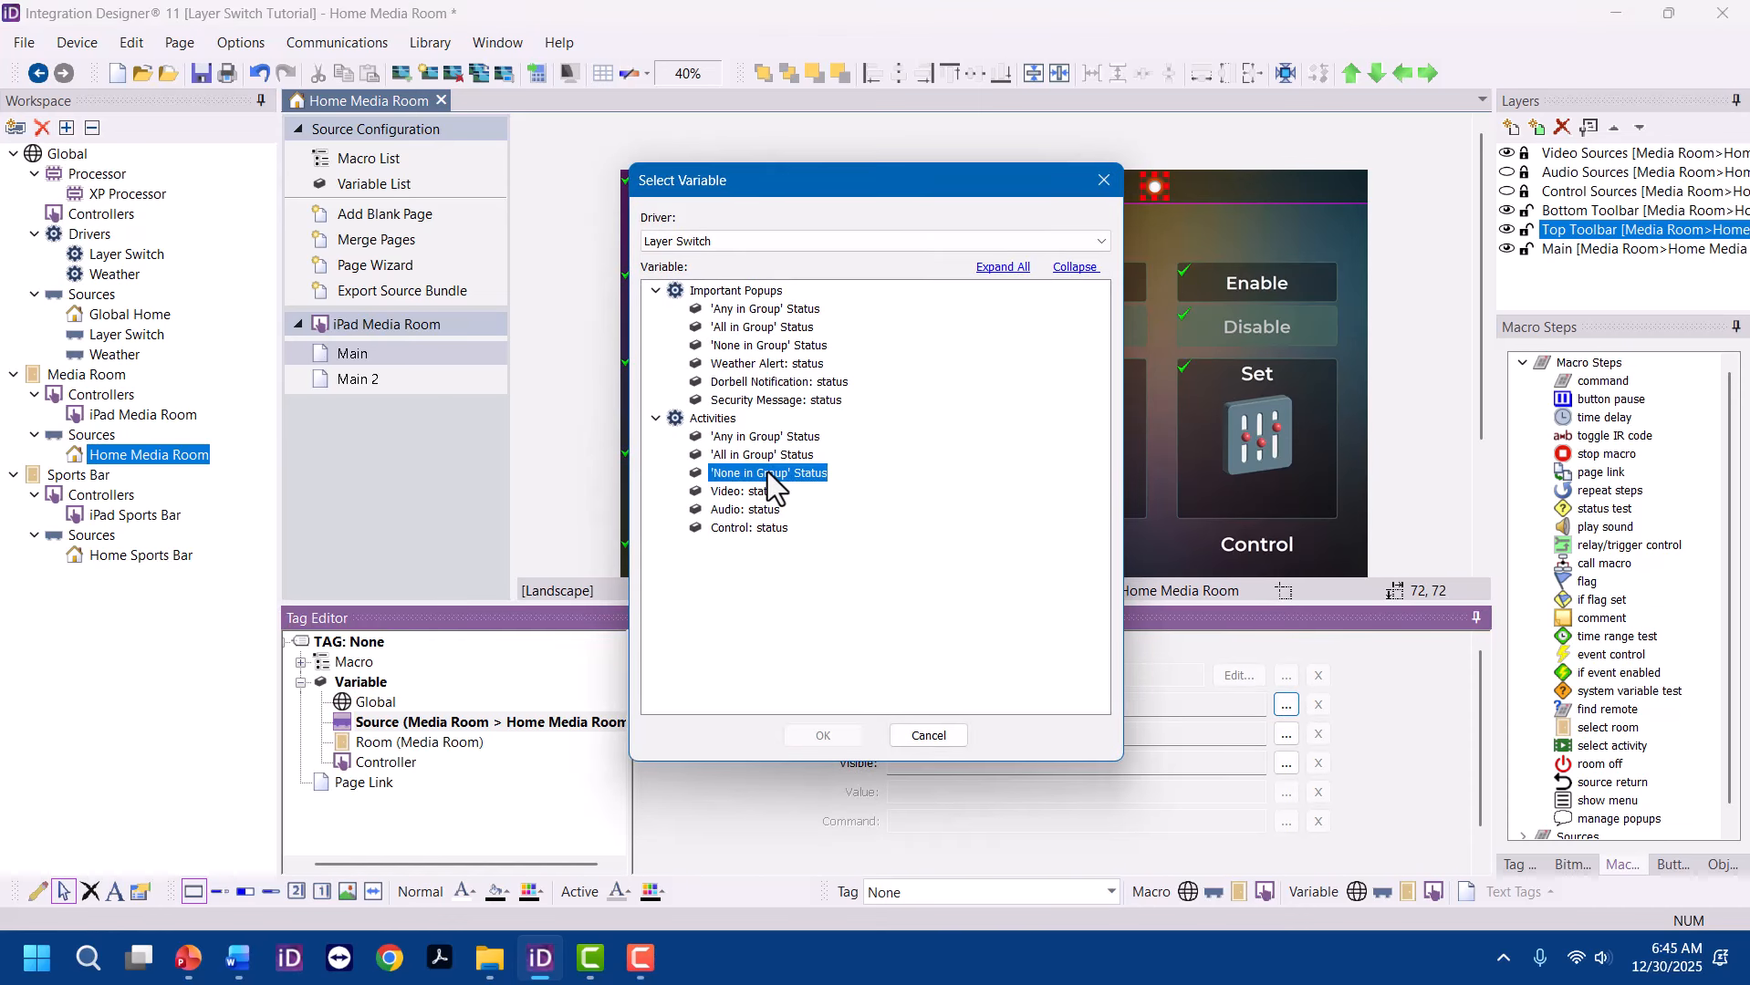
pyautogui.click(839, 738)
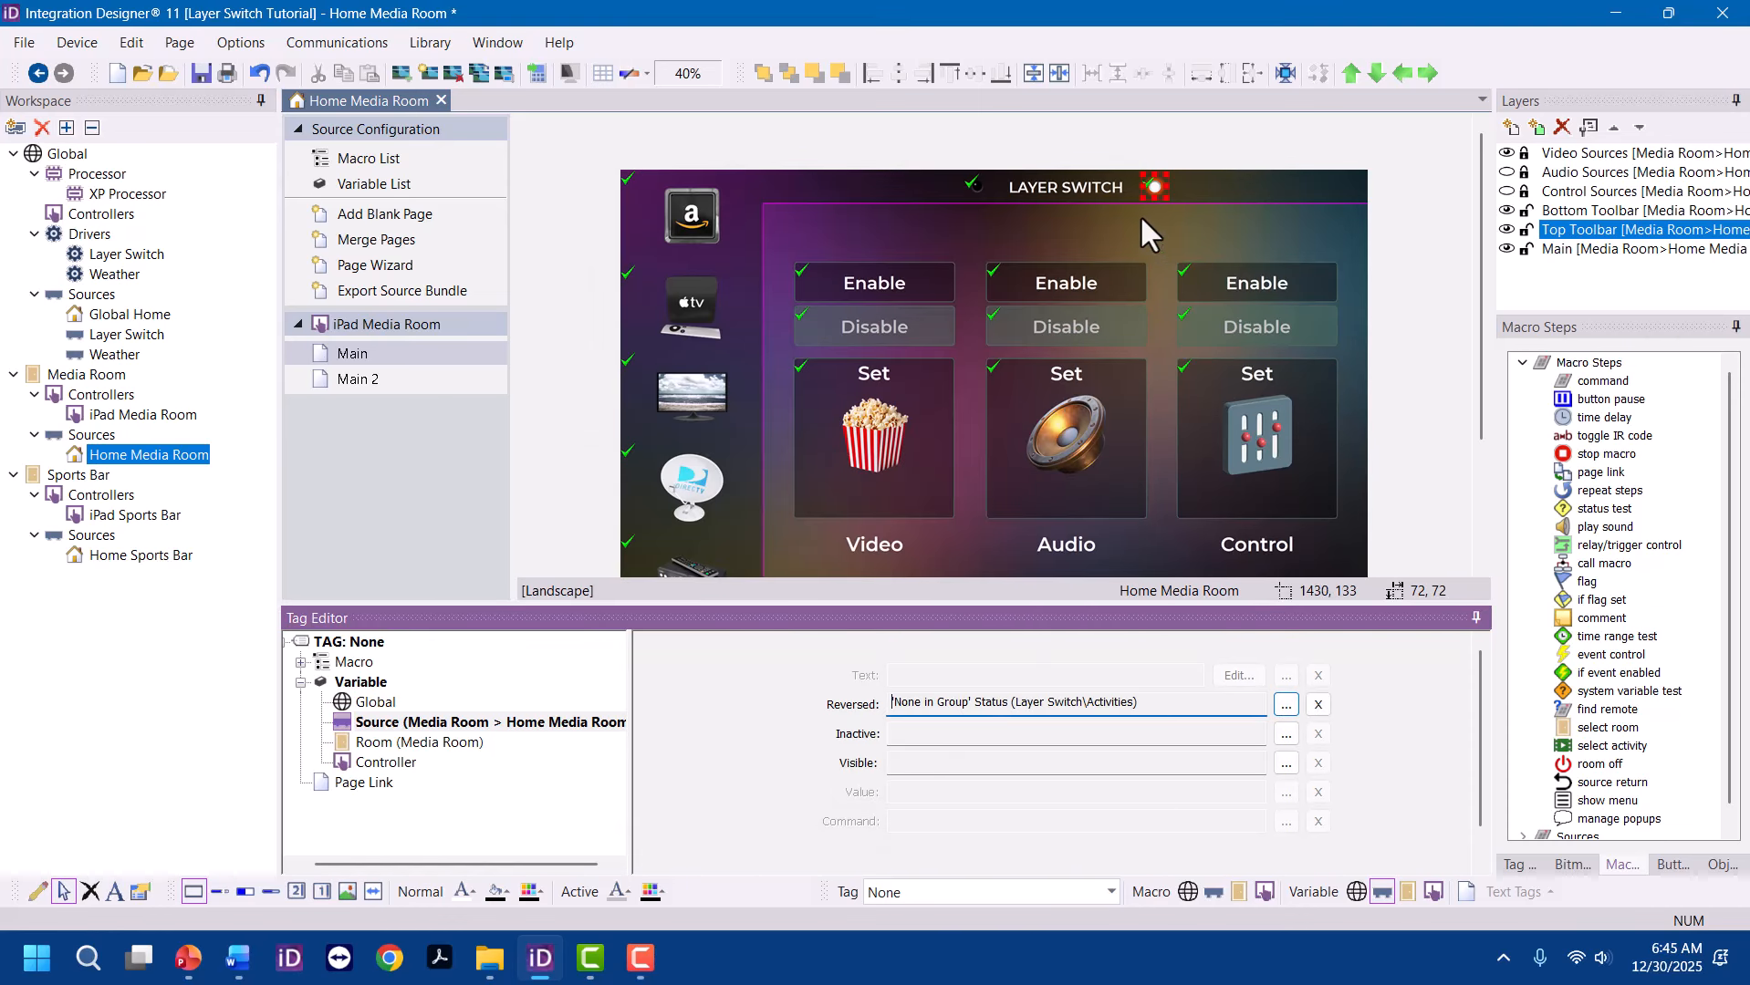
pyautogui.rightClick(1157, 191)
pyautogui.click(1185, 237)
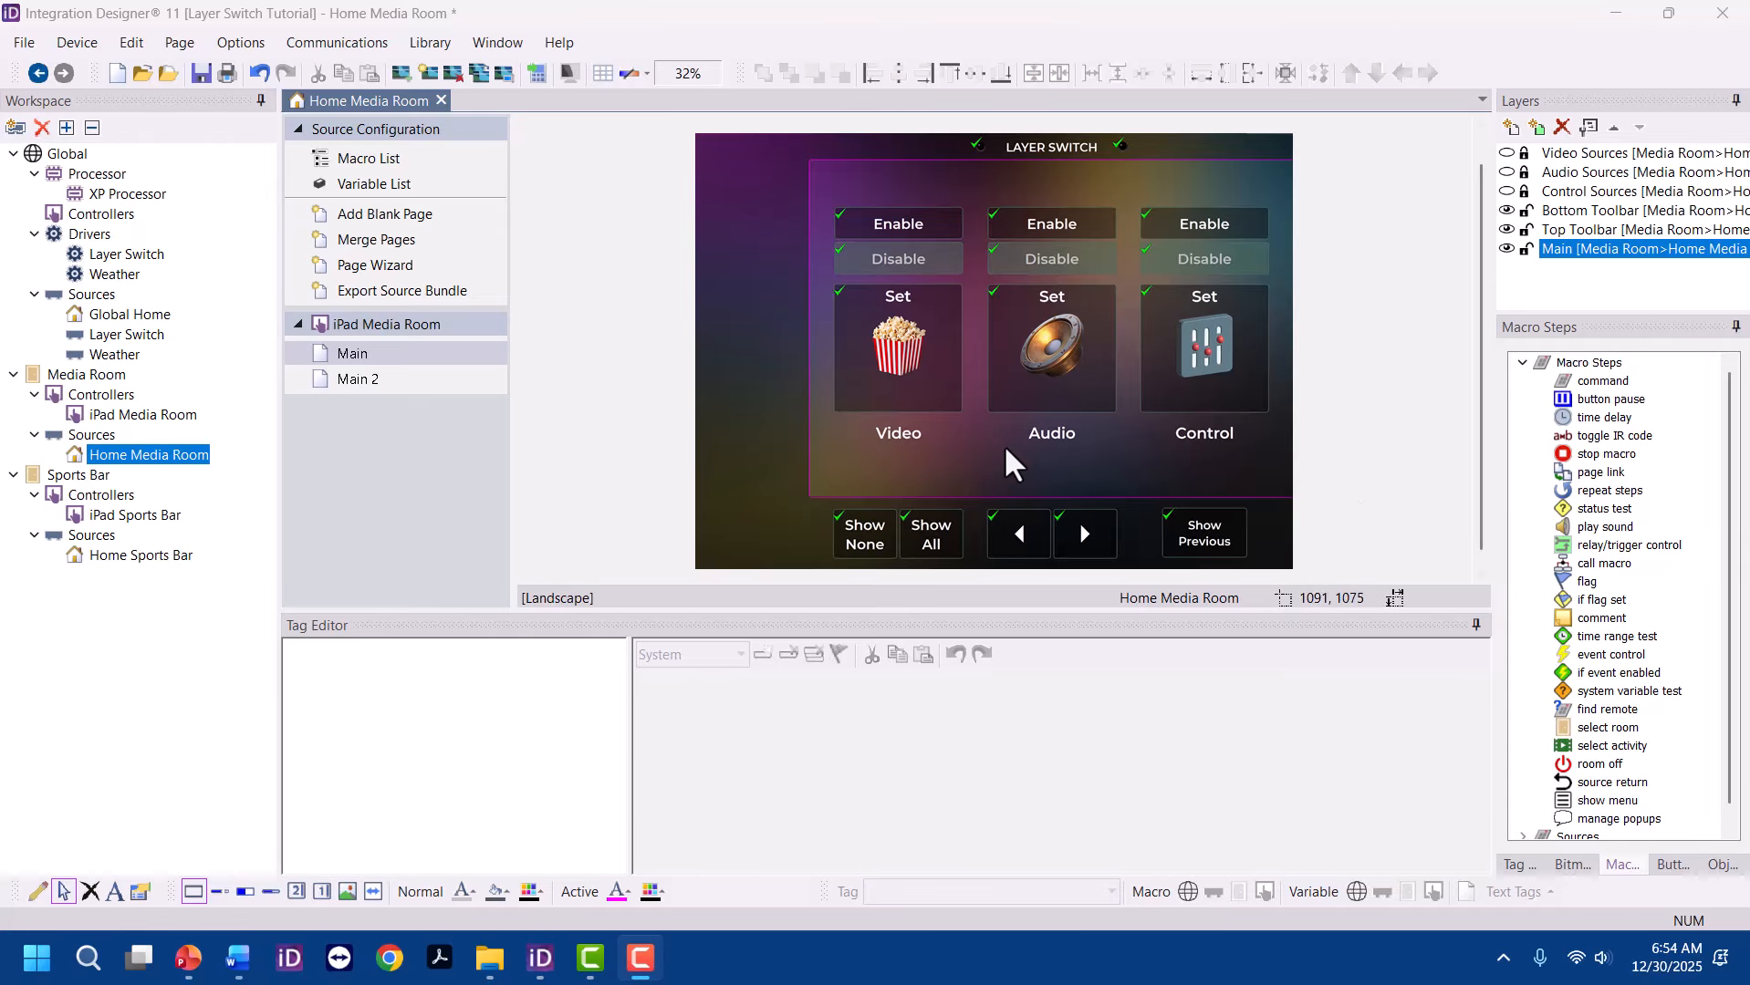
# Review the Video column's Set button macro and preview the Video Sources, Audio Sources and Control Sources layers one at a time
pyautogui.click(904, 349)
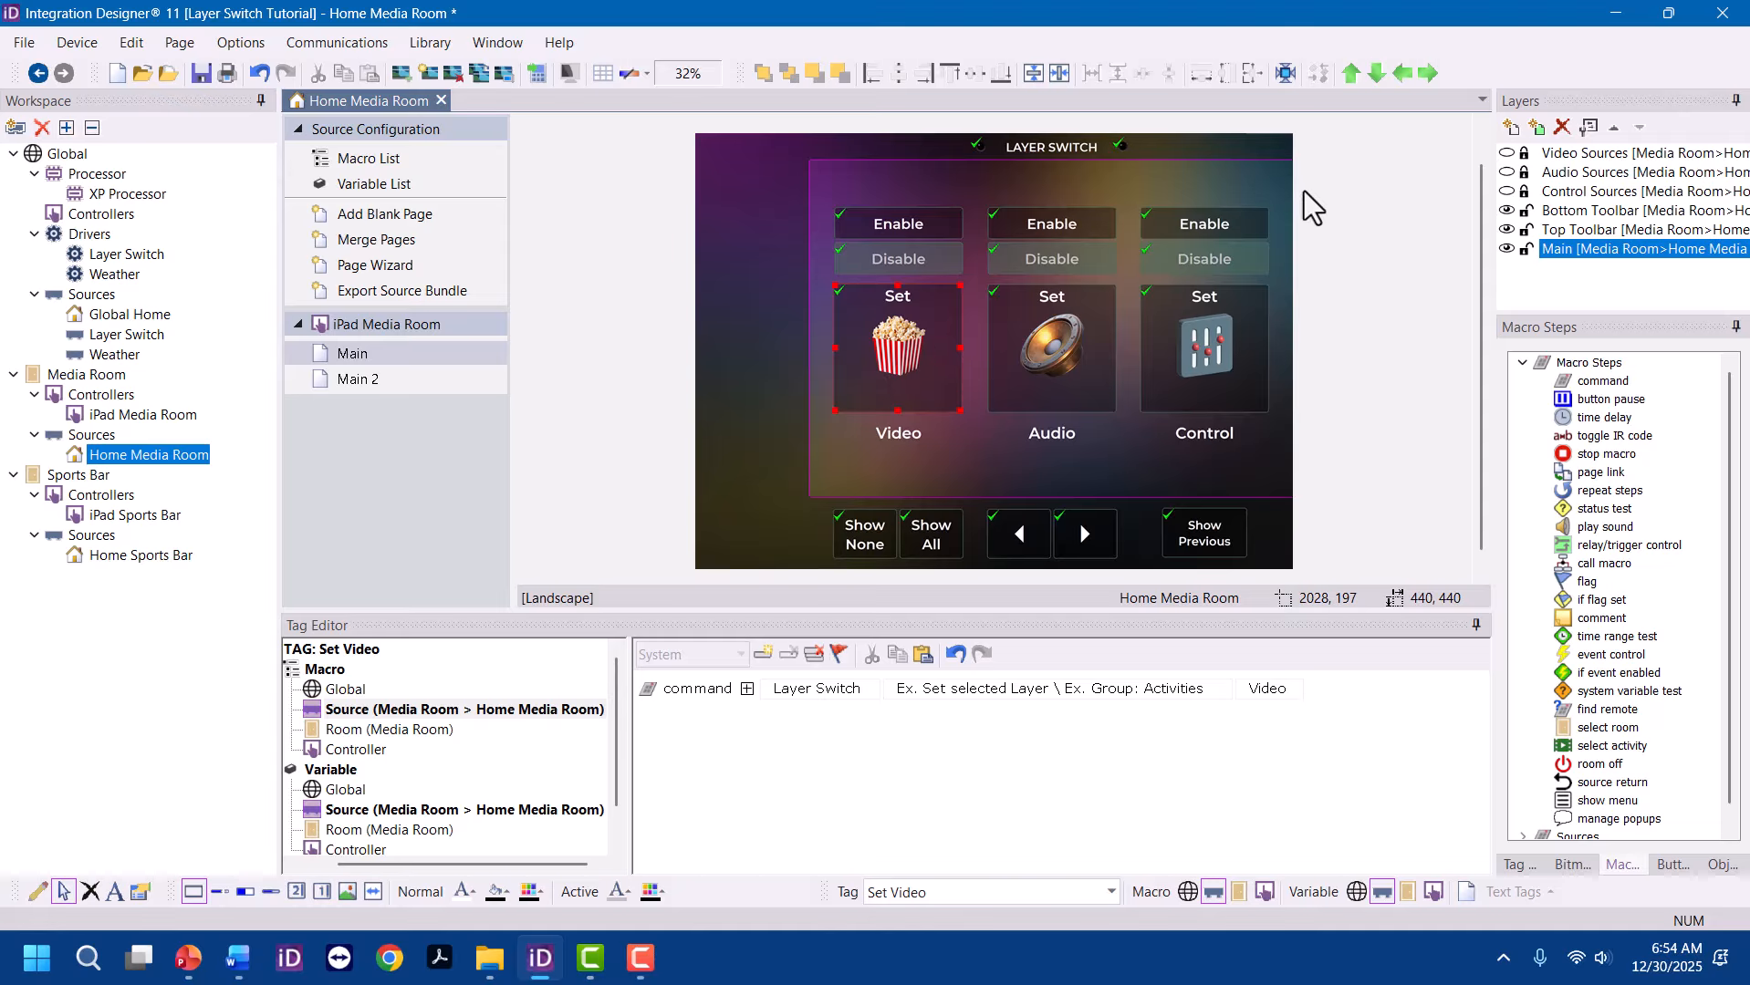
pyautogui.click(1507, 153)
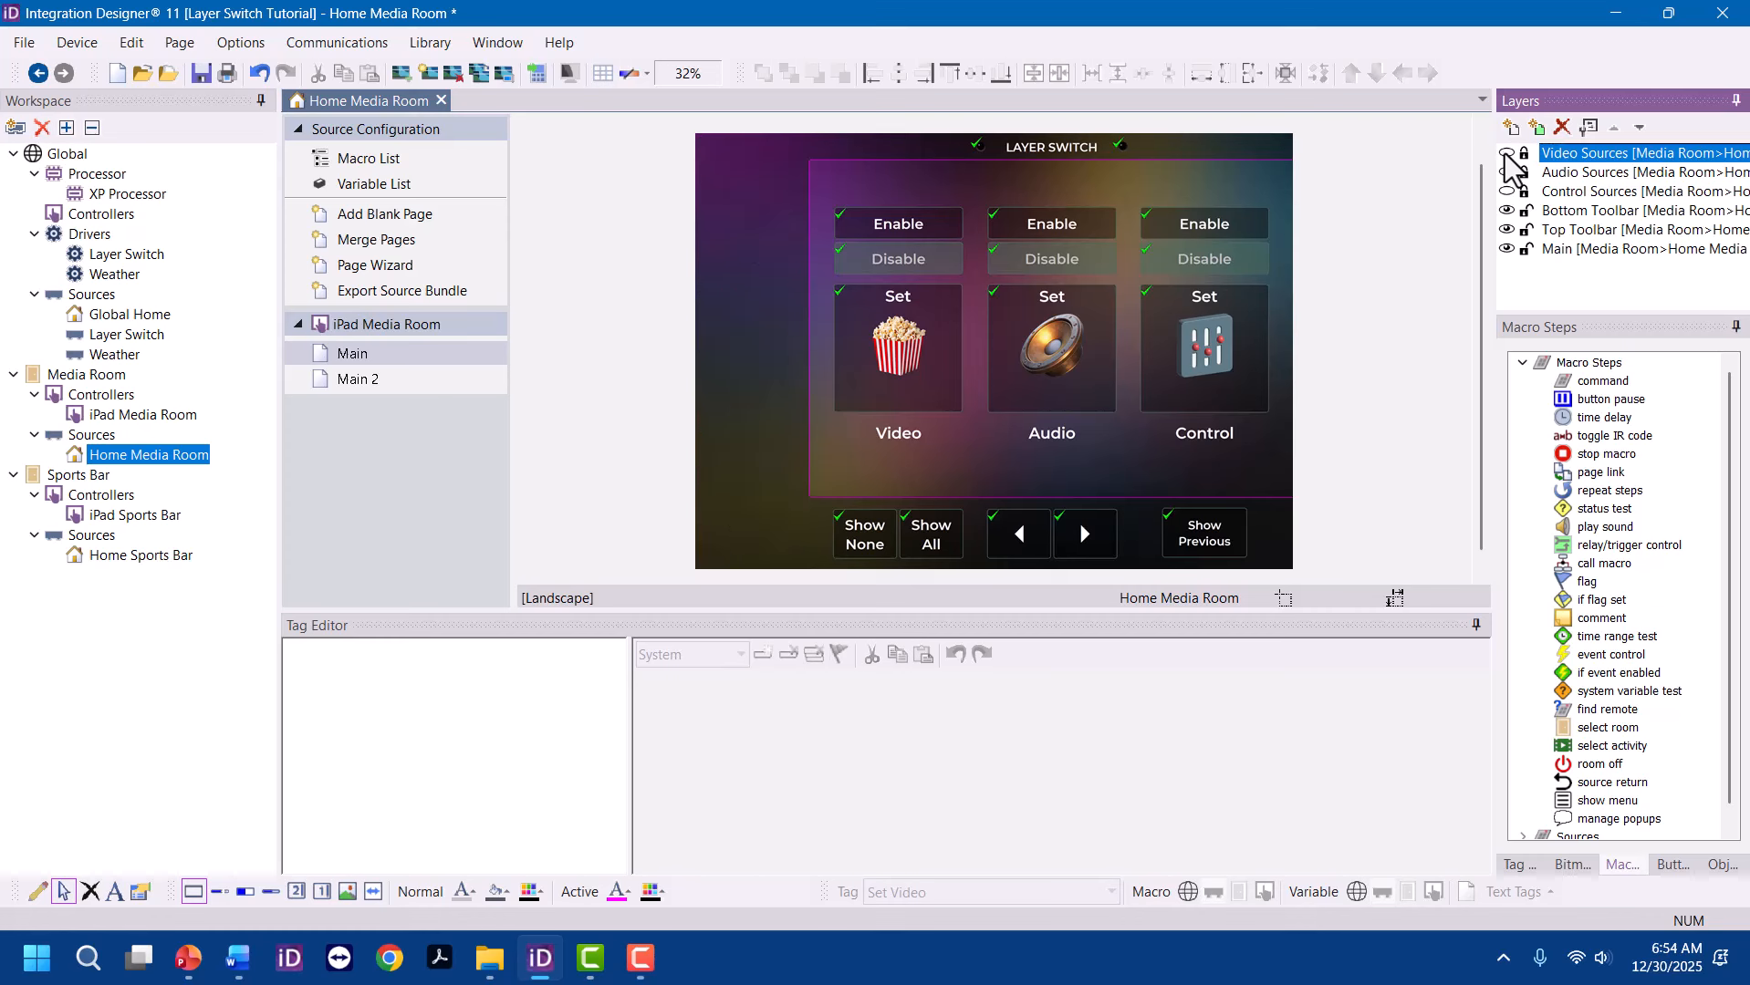
pyautogui.click(1507, 173)
pyautogui.click(1507, 173)
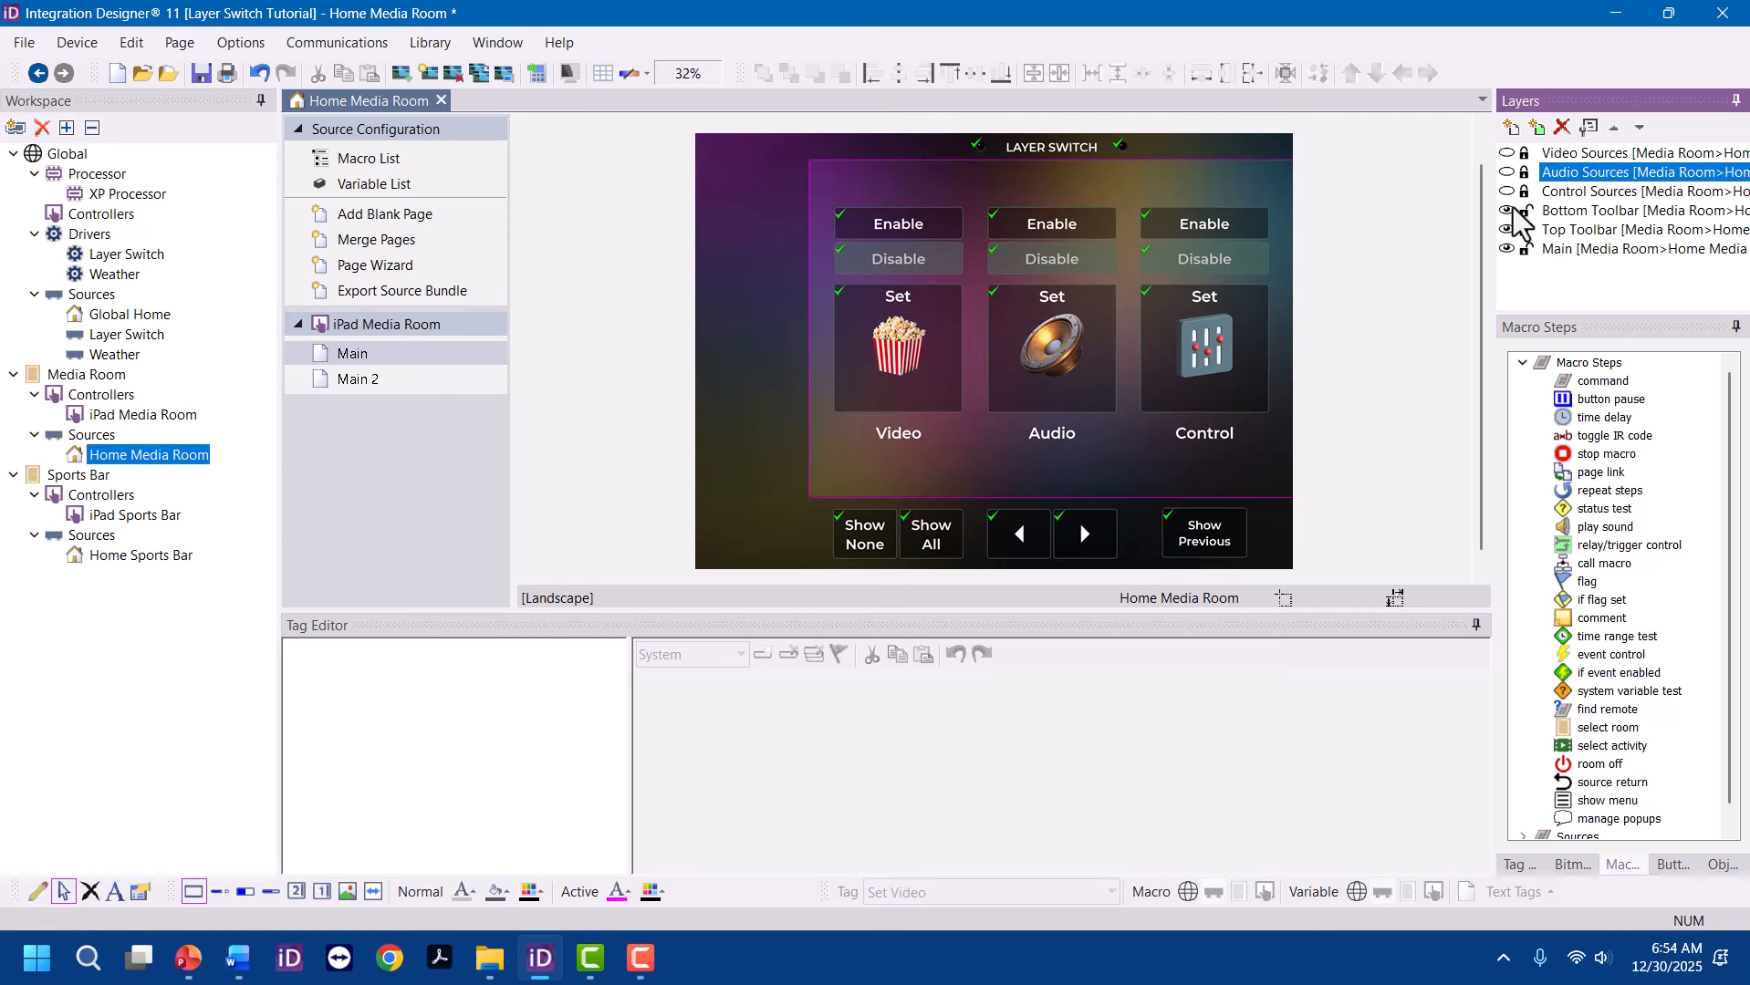
pyautogui.click(1510, 193)
pyautogui.click(1510, 192)
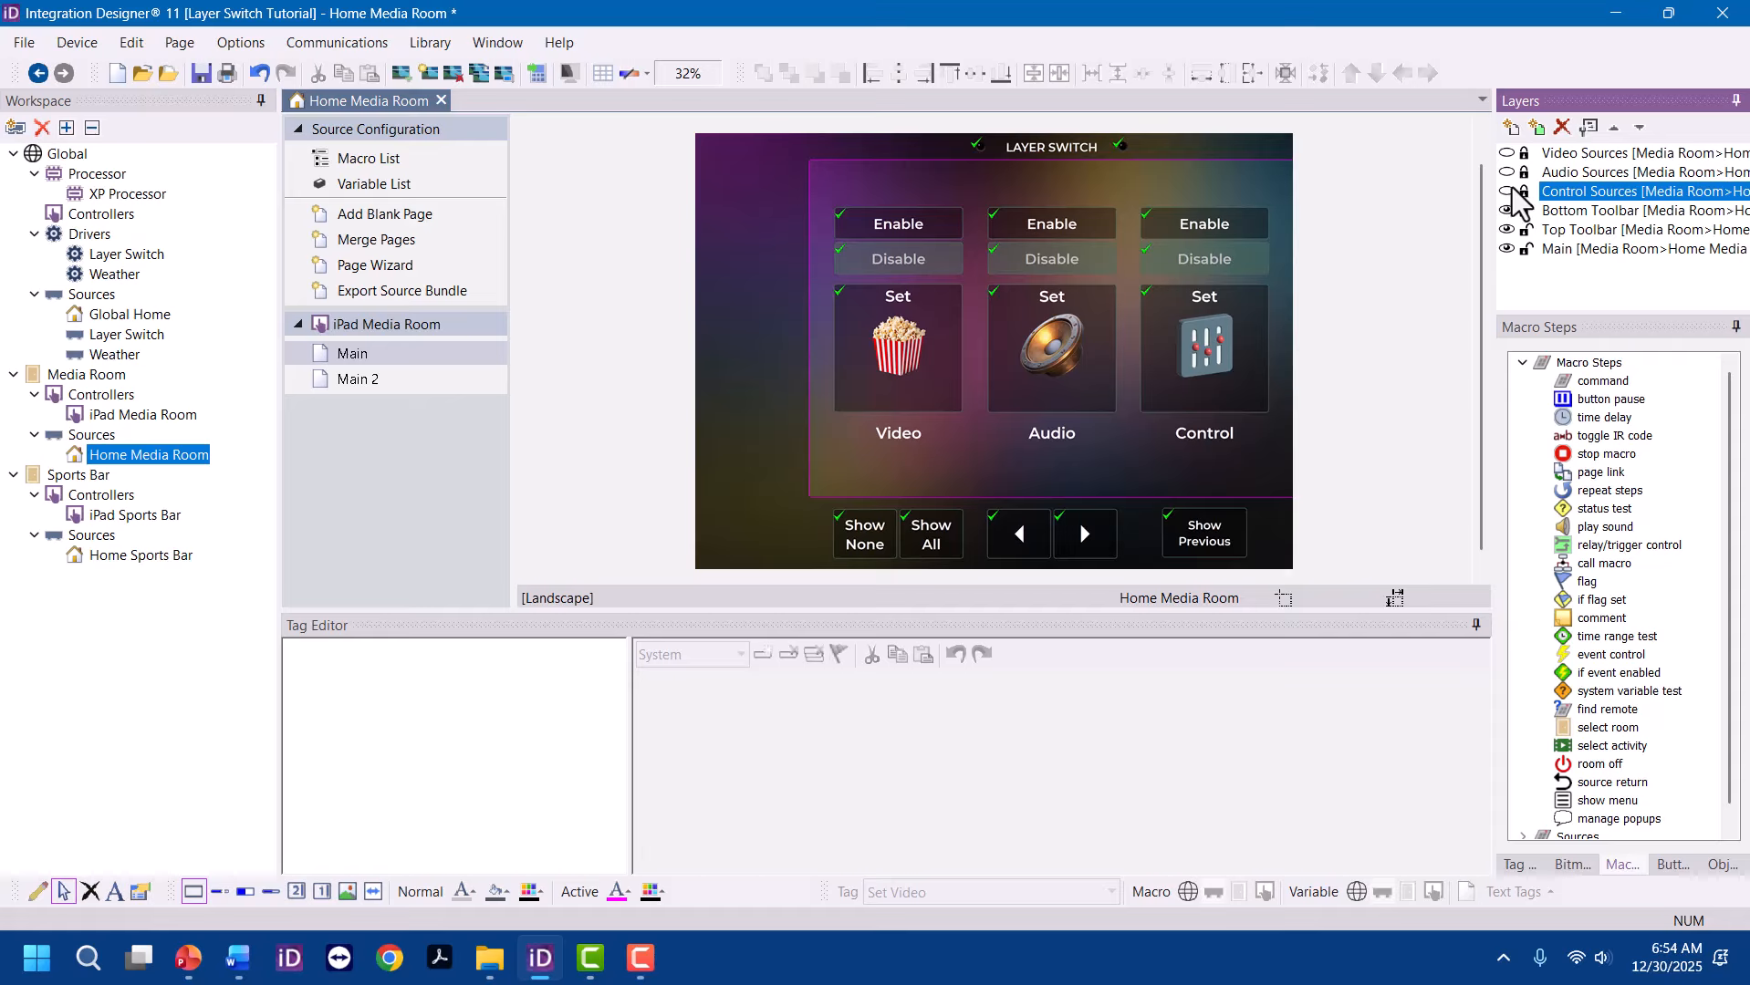
# Review the Video column's Enable button macro, show the Video Sources and Audio Sources layers together, and toggle Control Sources on and off
pyautogui.click(931, 224)
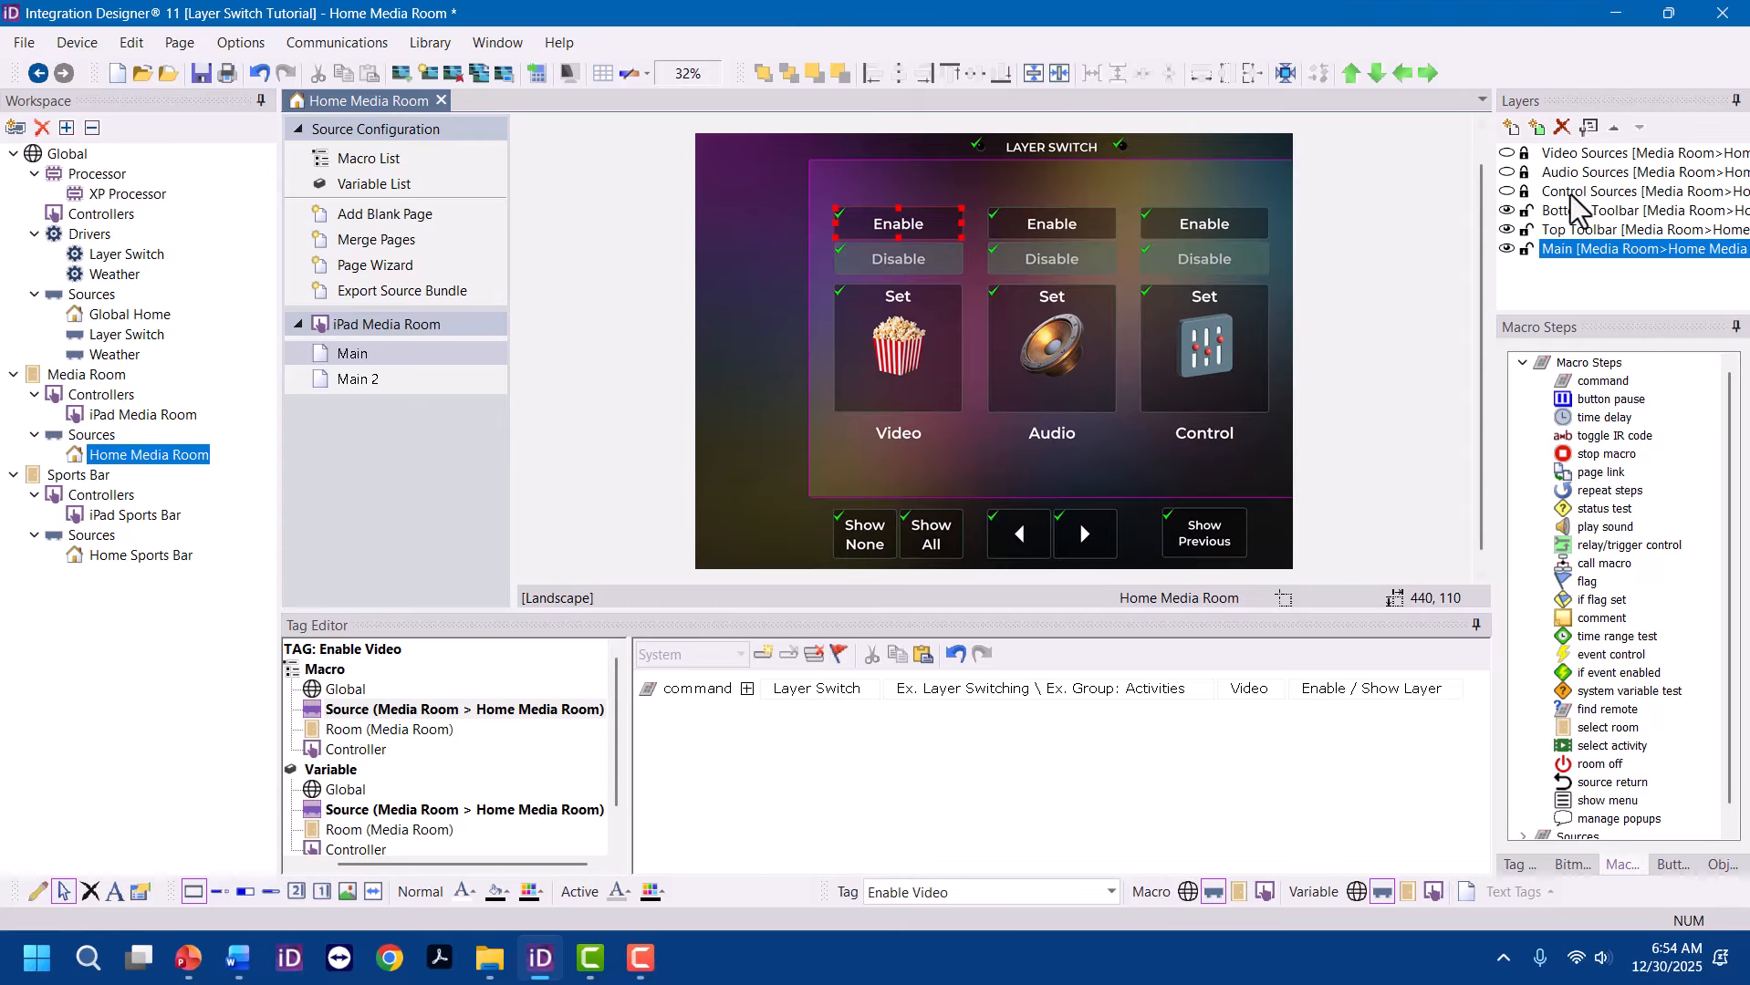
pyautogui.click(1507, 153)
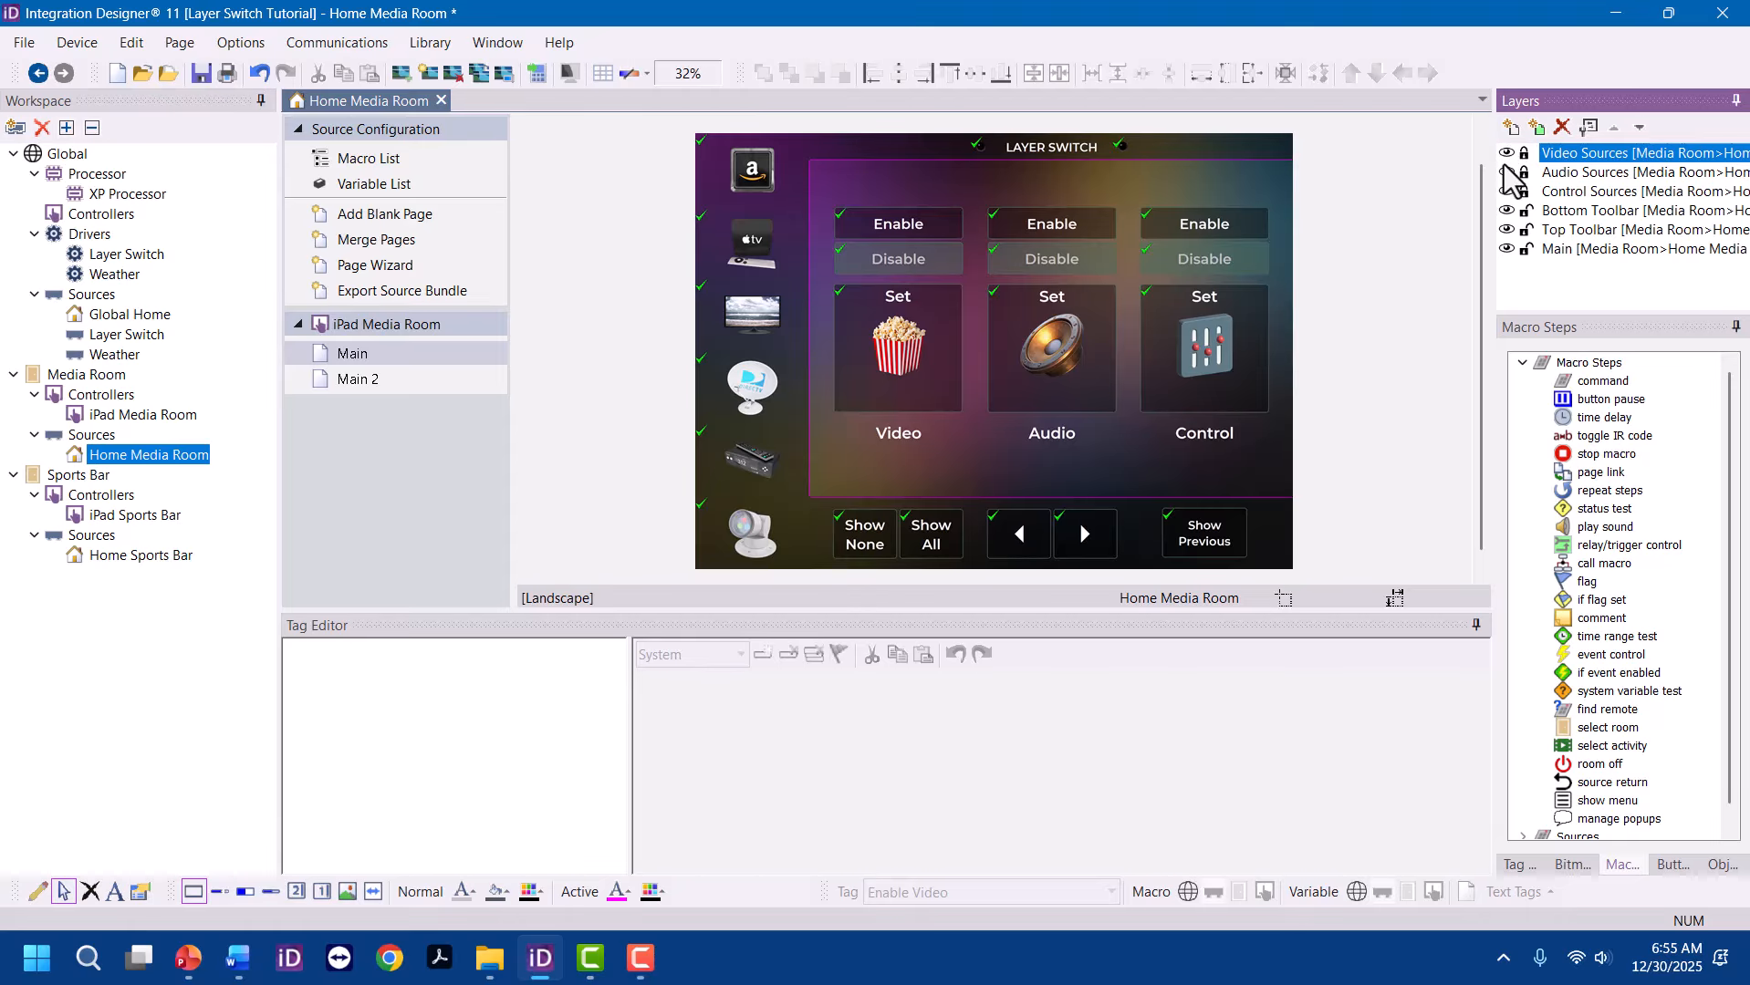
pyautogui.click(1506, 172)
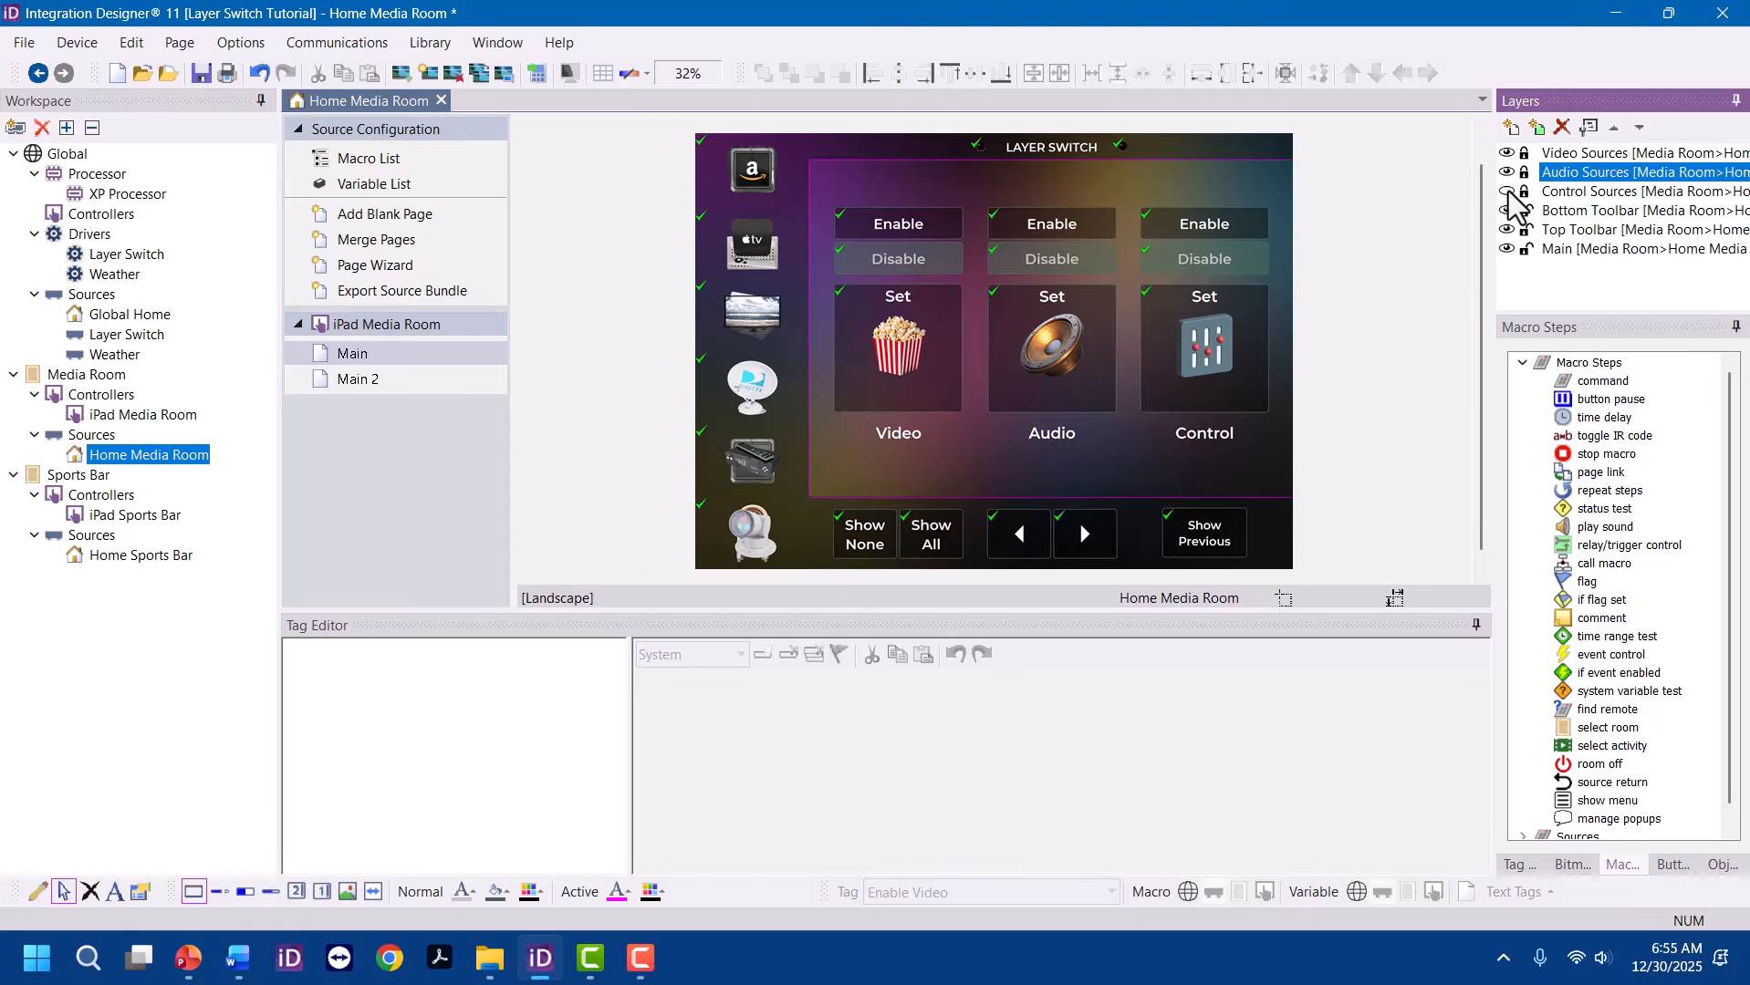
pyautogui.click(1508, 191)
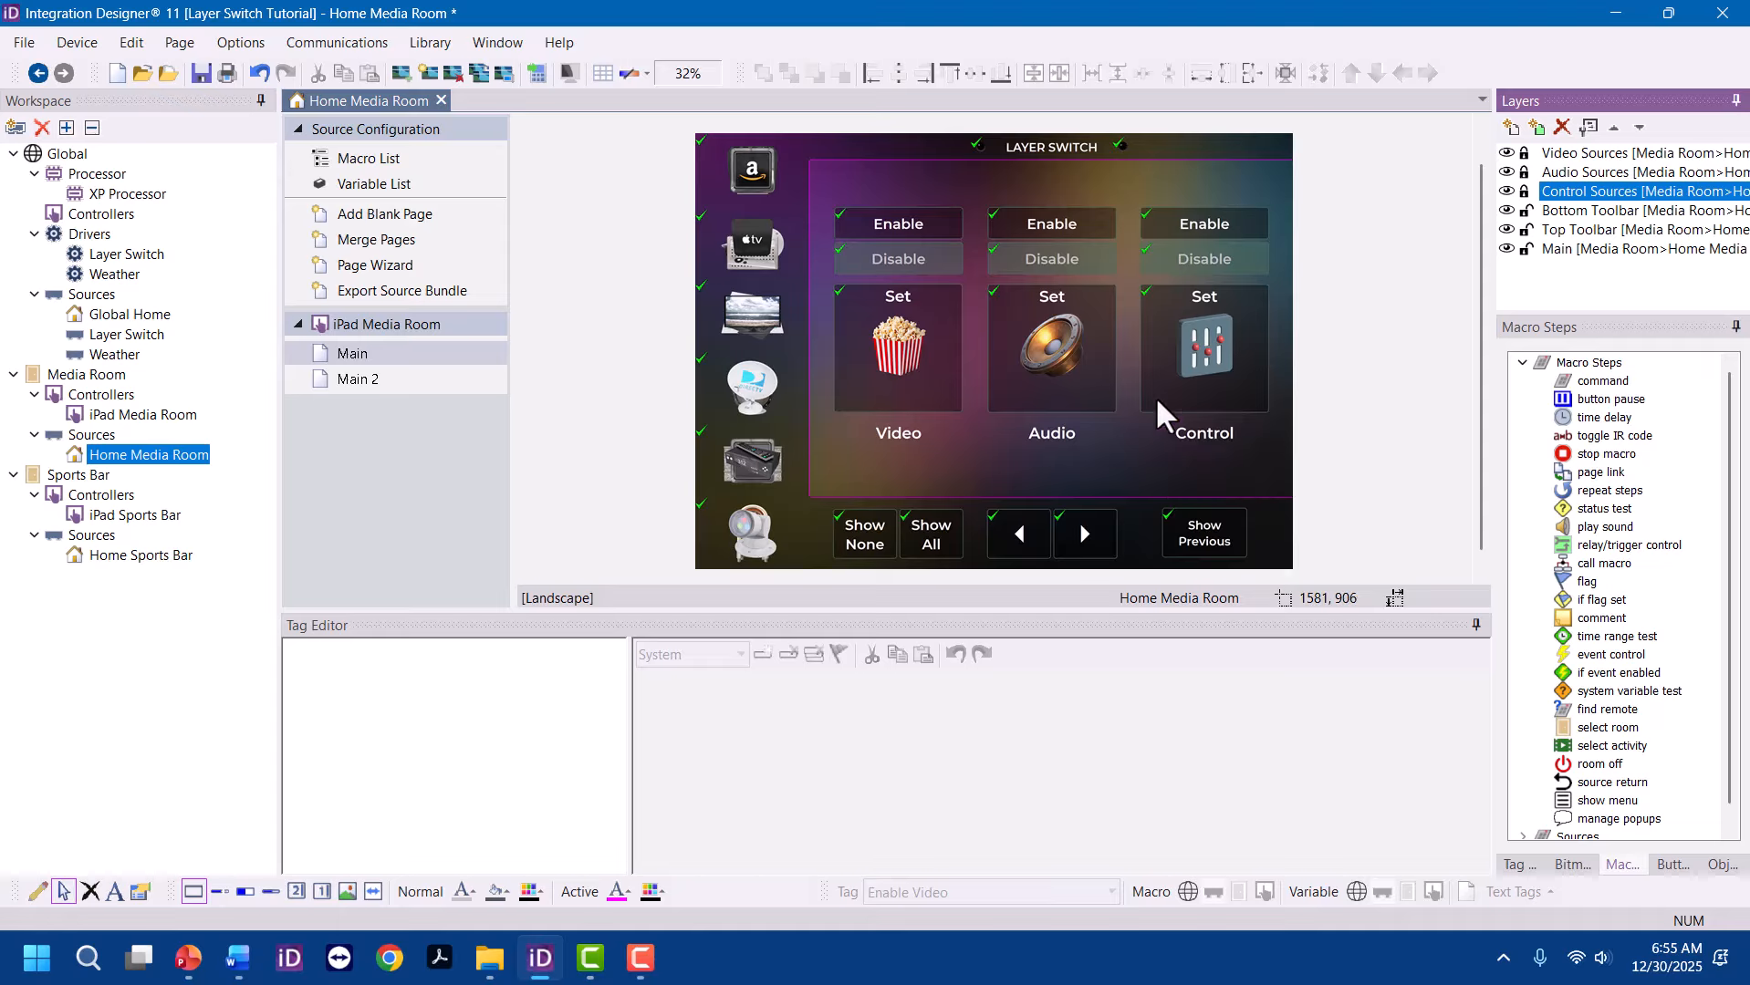
pyautogui.click(1507, 190)
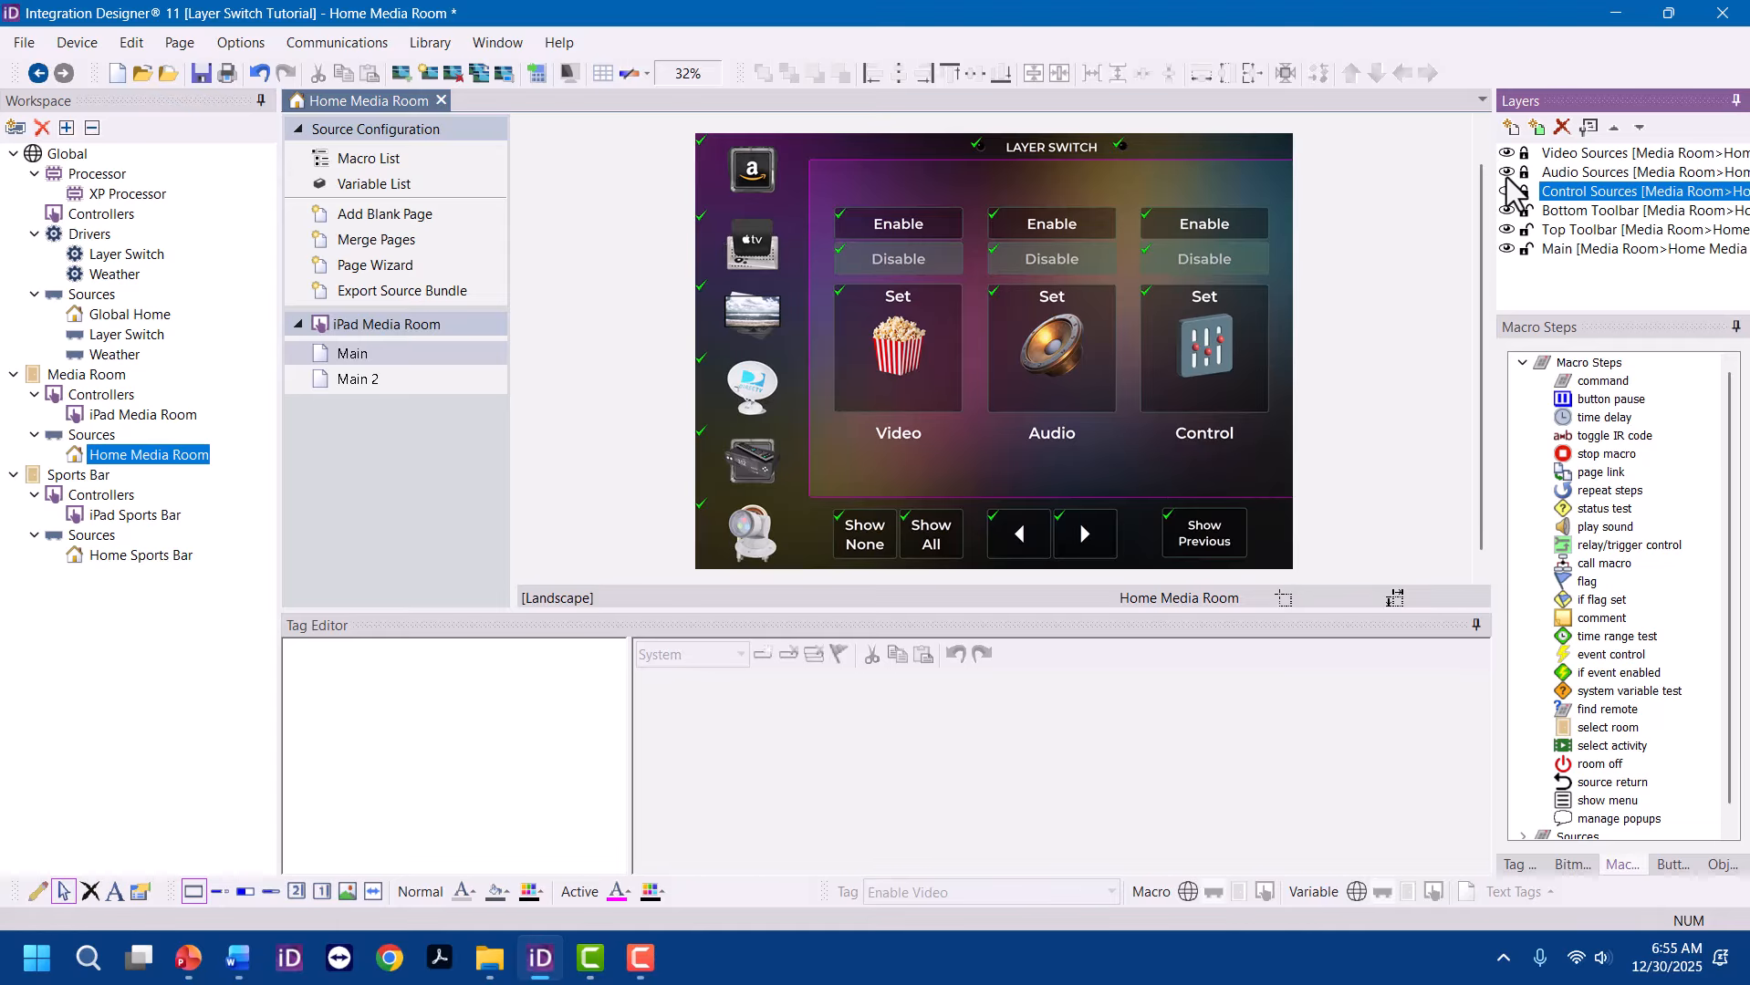
# Hide the Audio Sources and Video Sources layers, and review the macros of the Show None, Show All, forward-arrow and Show Previous buttons
pyautogui.click(1506, 173)
pyautogui.click(1506, 152)
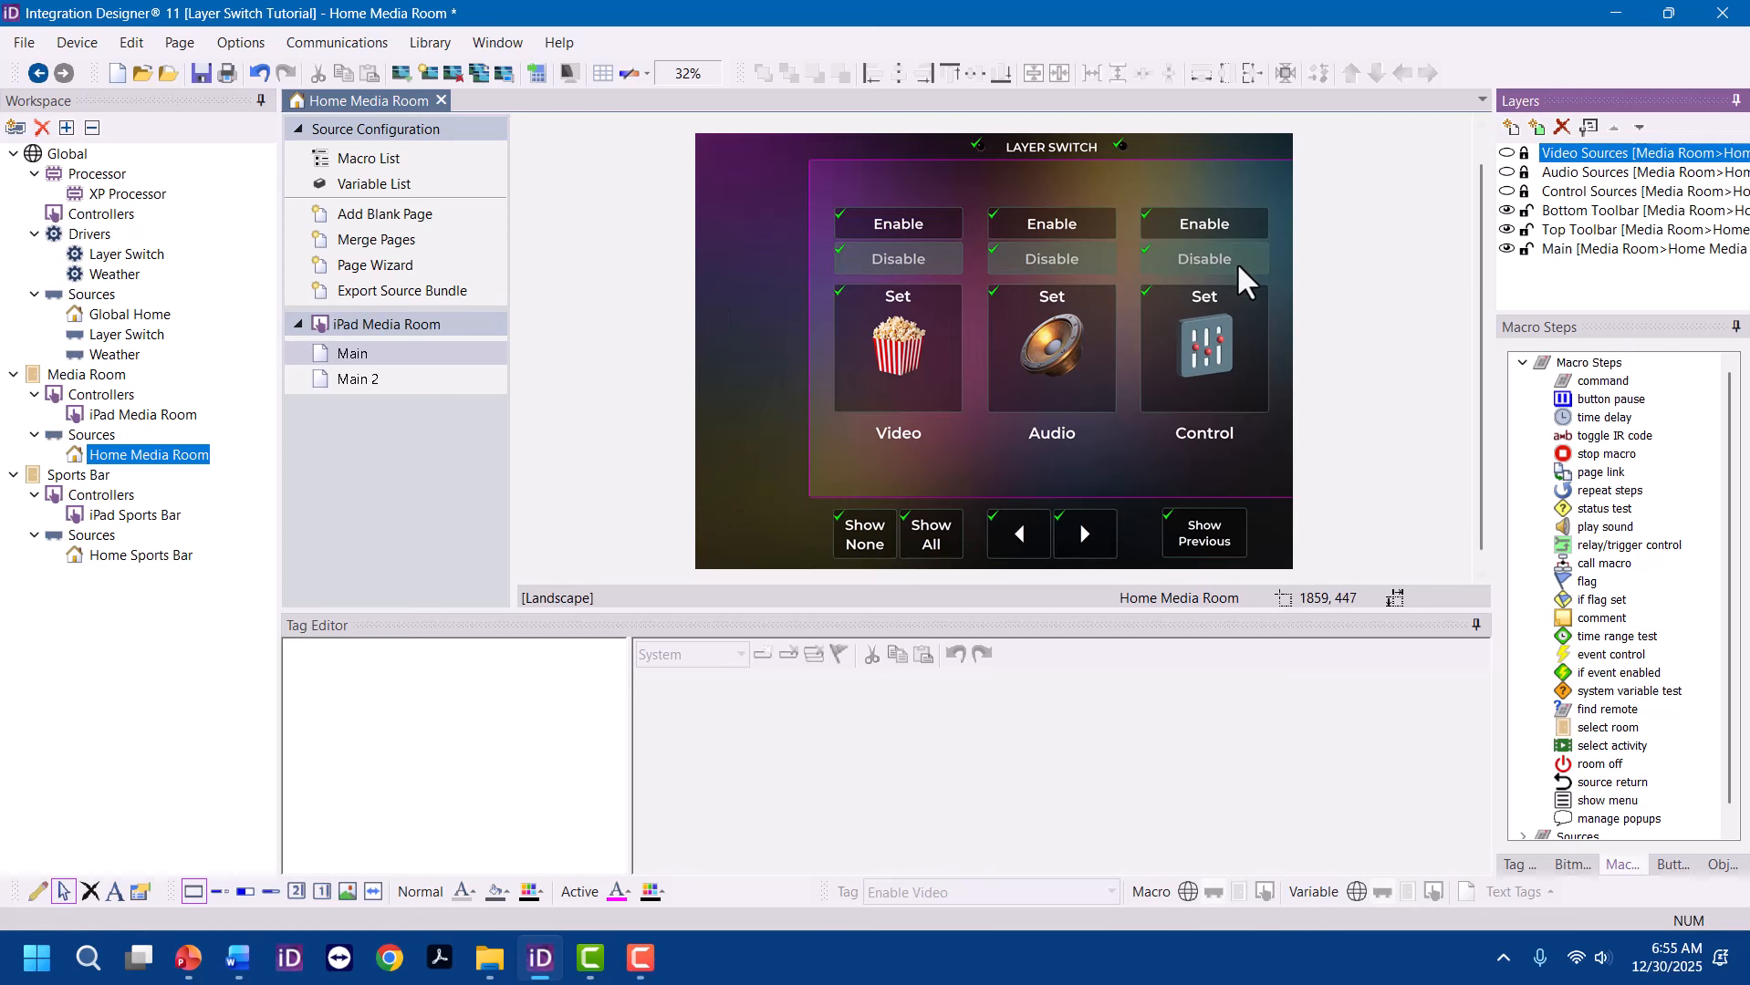
pyautogui.click(861, 539)
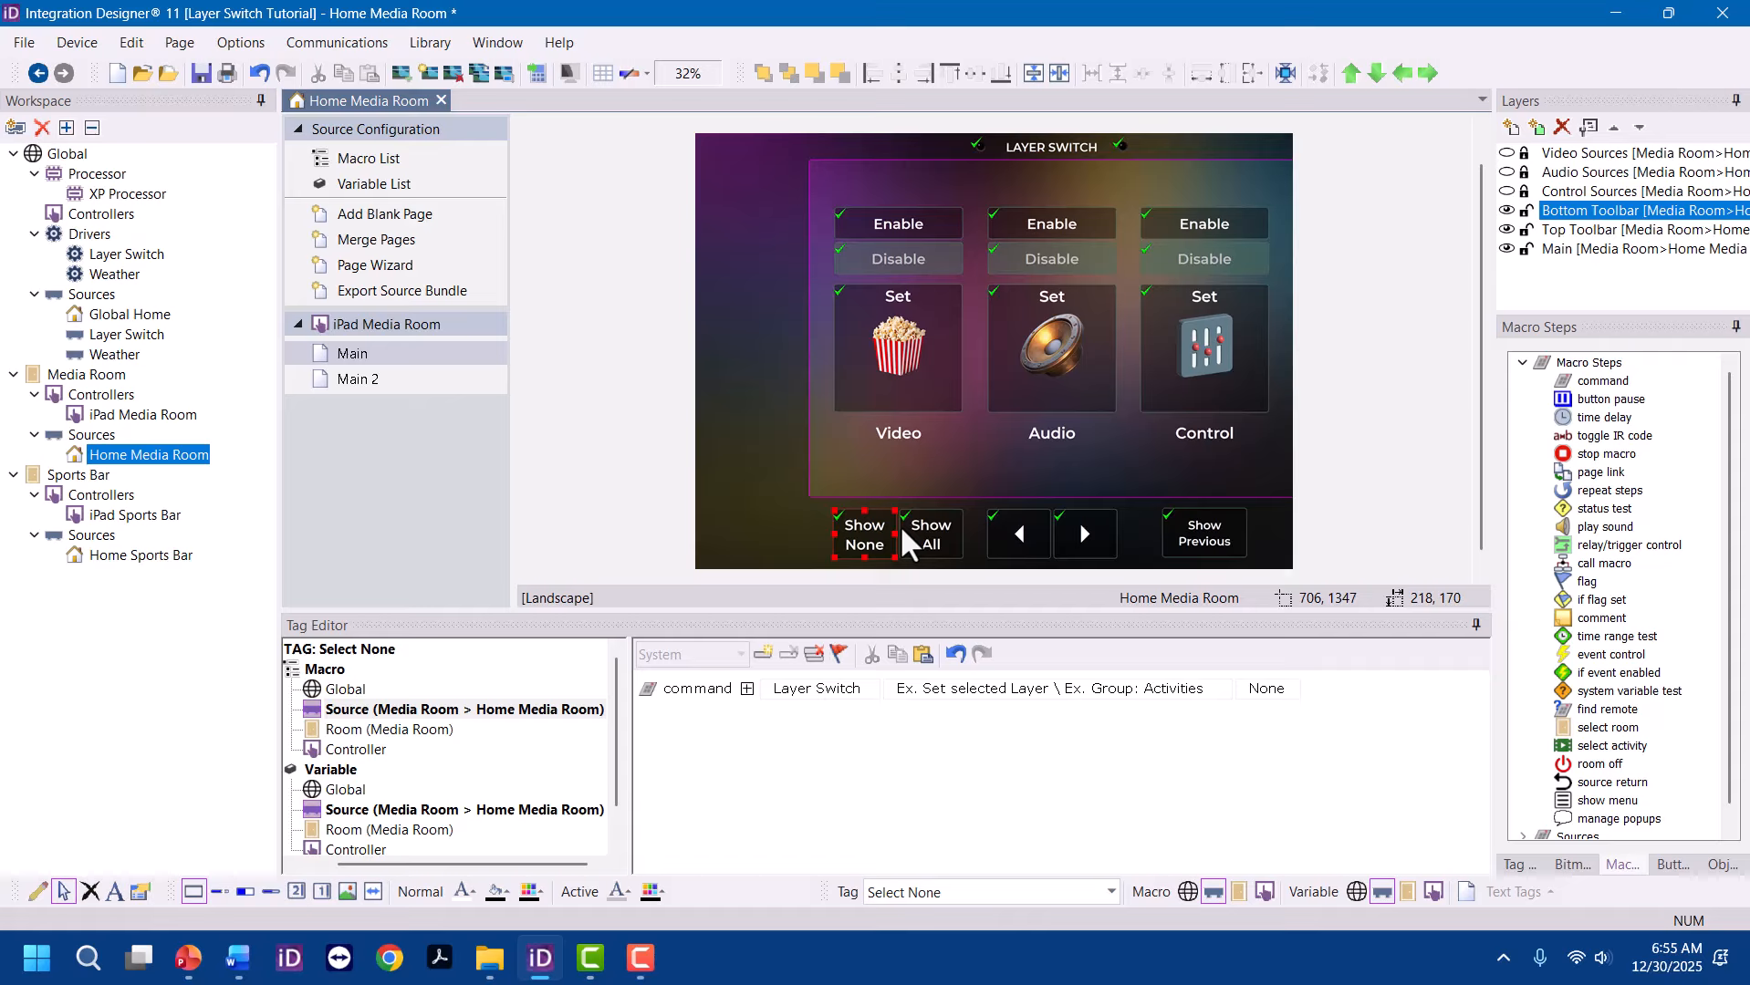
pyautogui.click(932, 544)
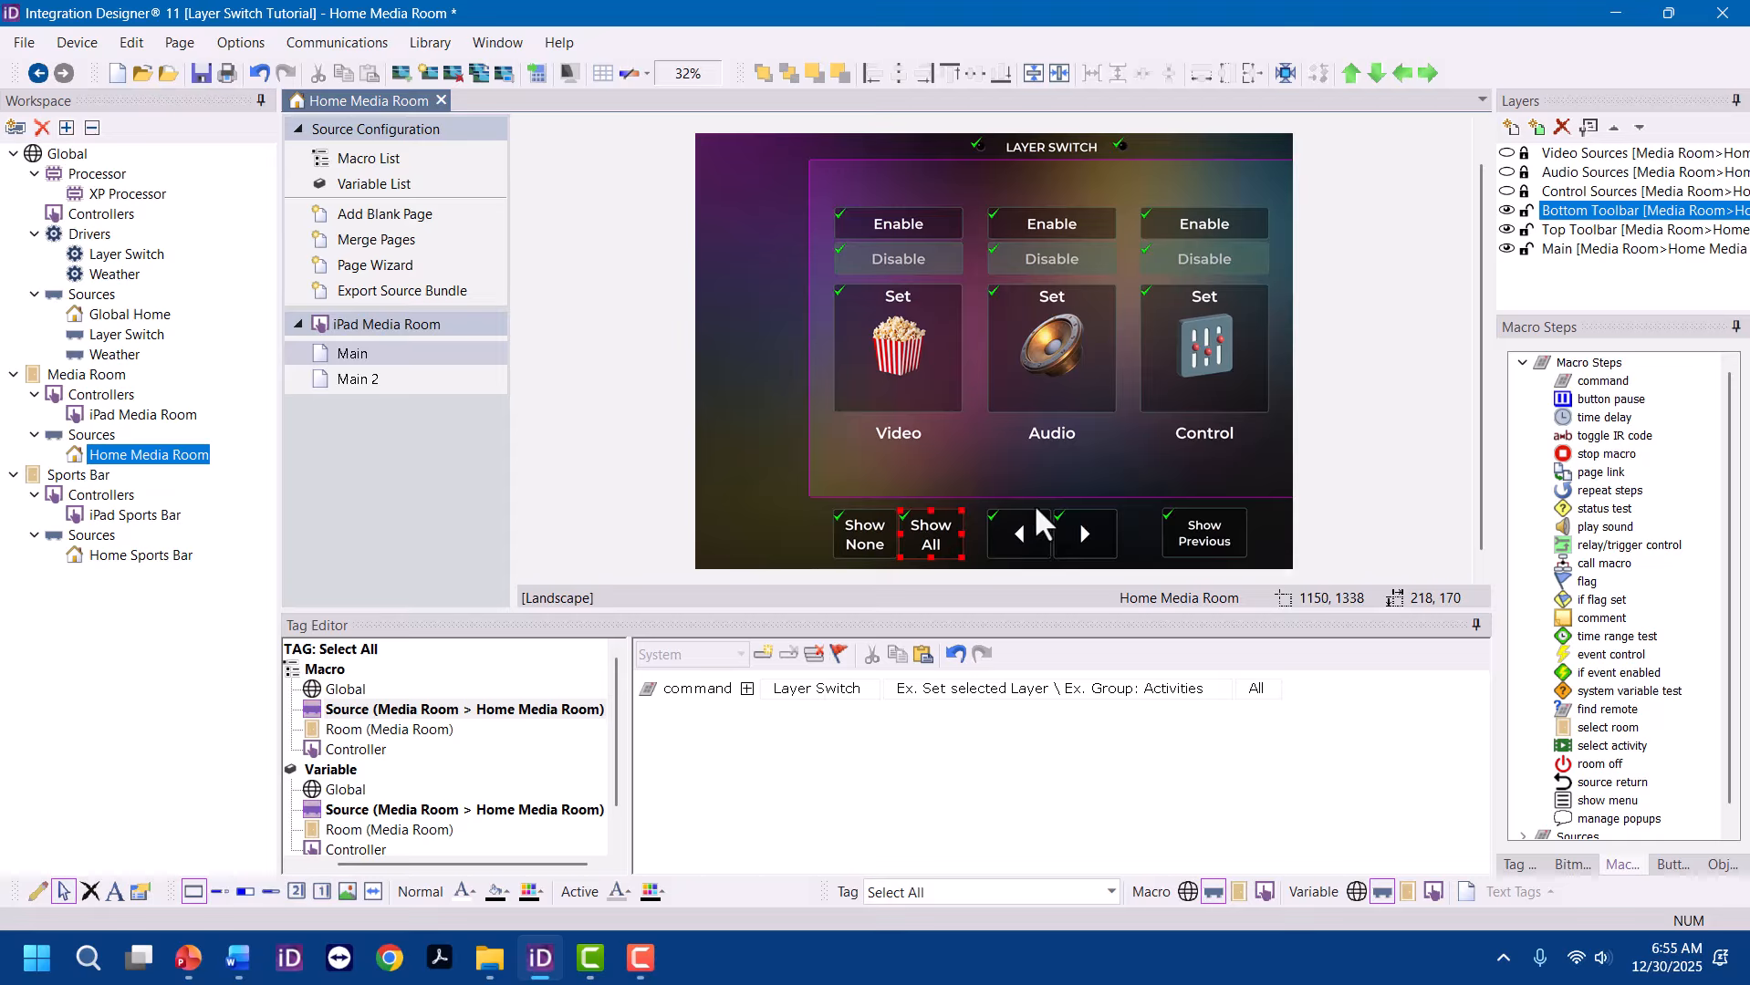
pyautogui.click(1083, 345)
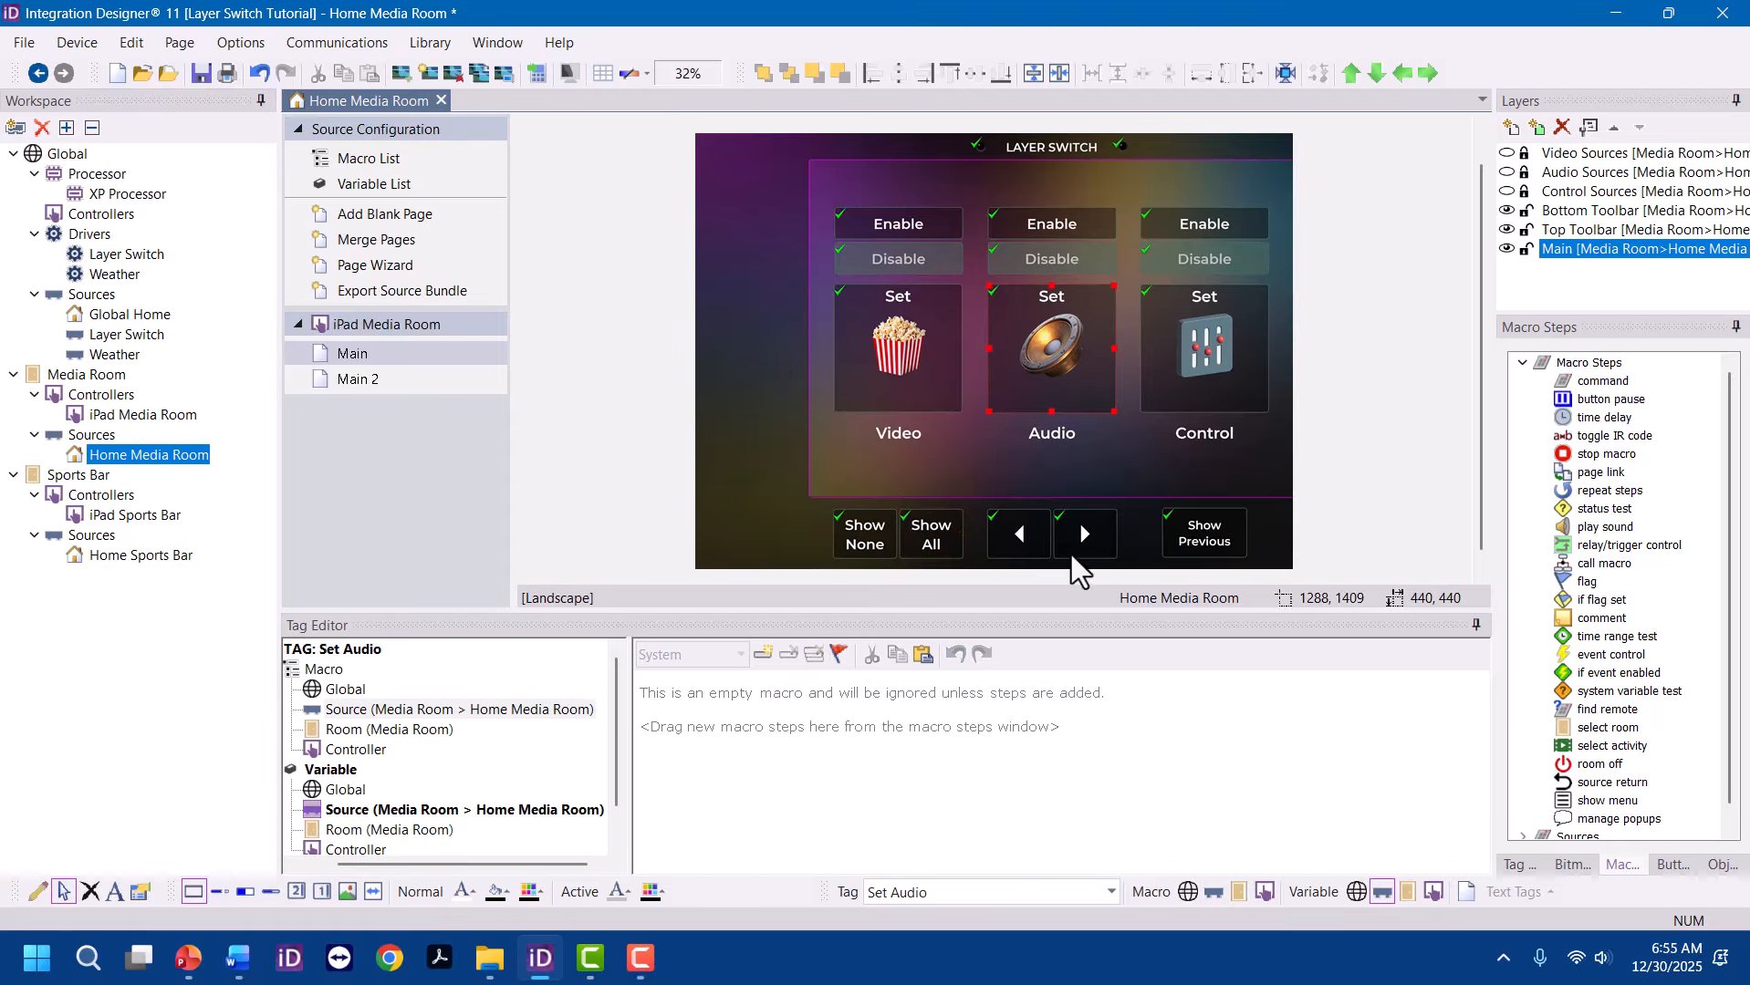
pyautogui.click(1099, 541)
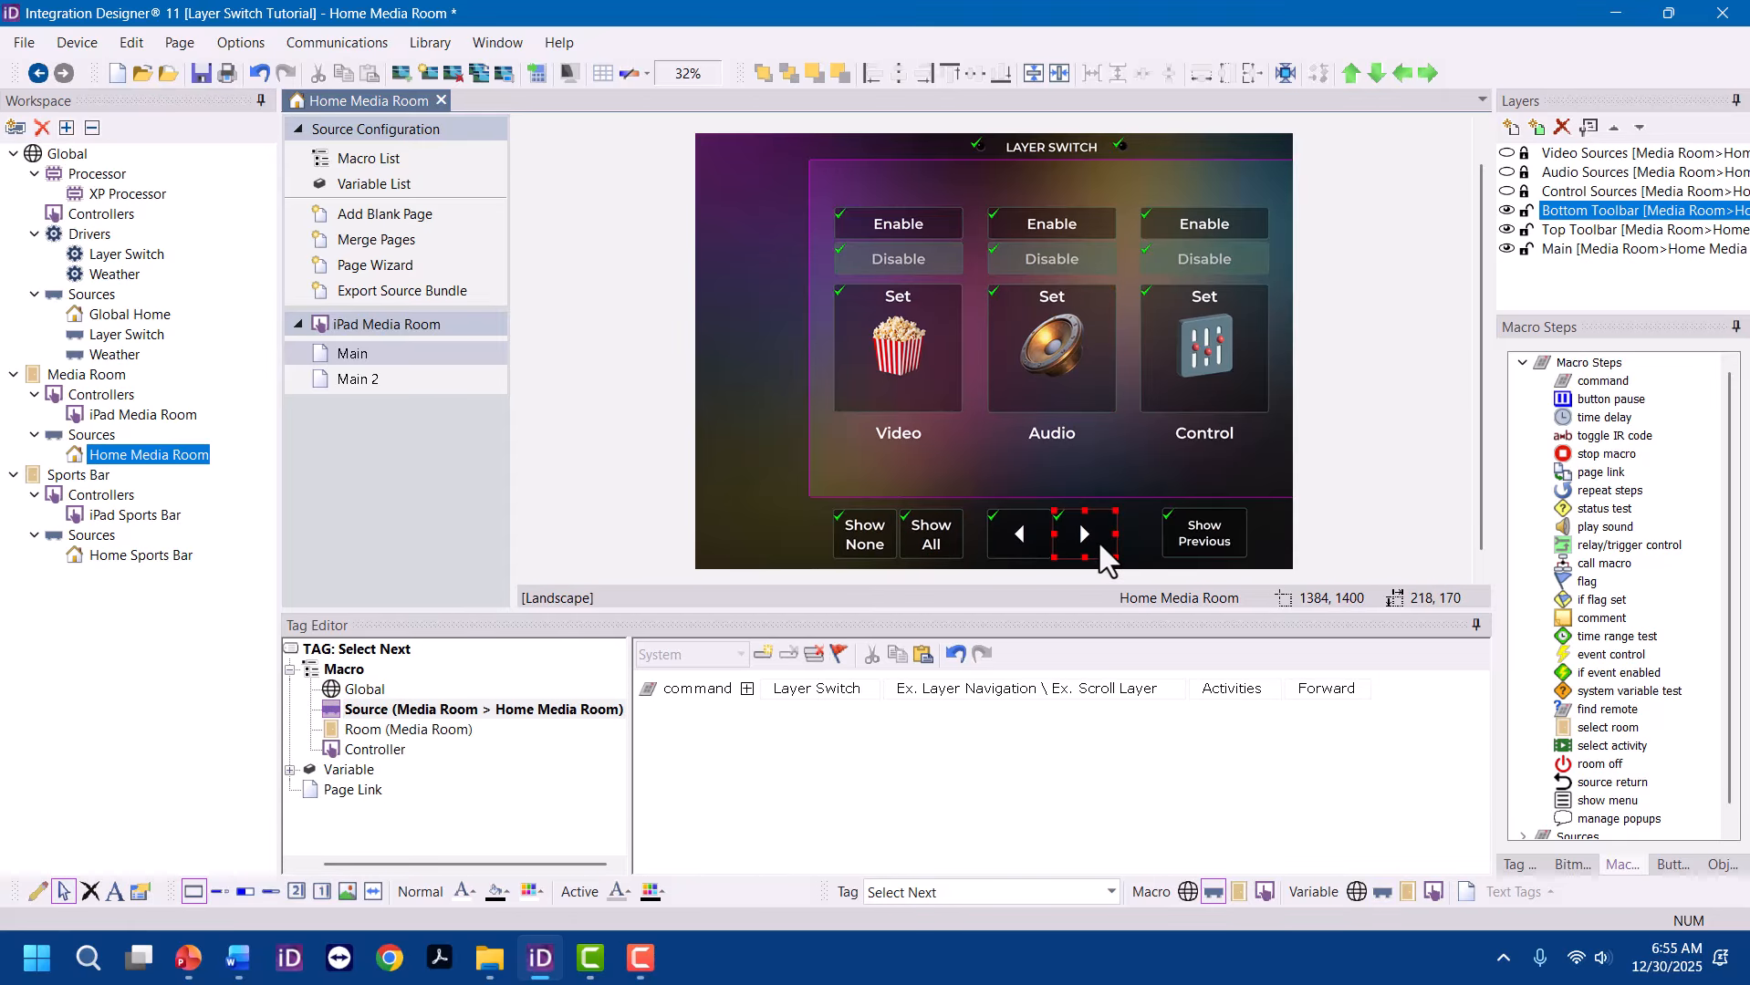
pyautogui.click(1209, 347)
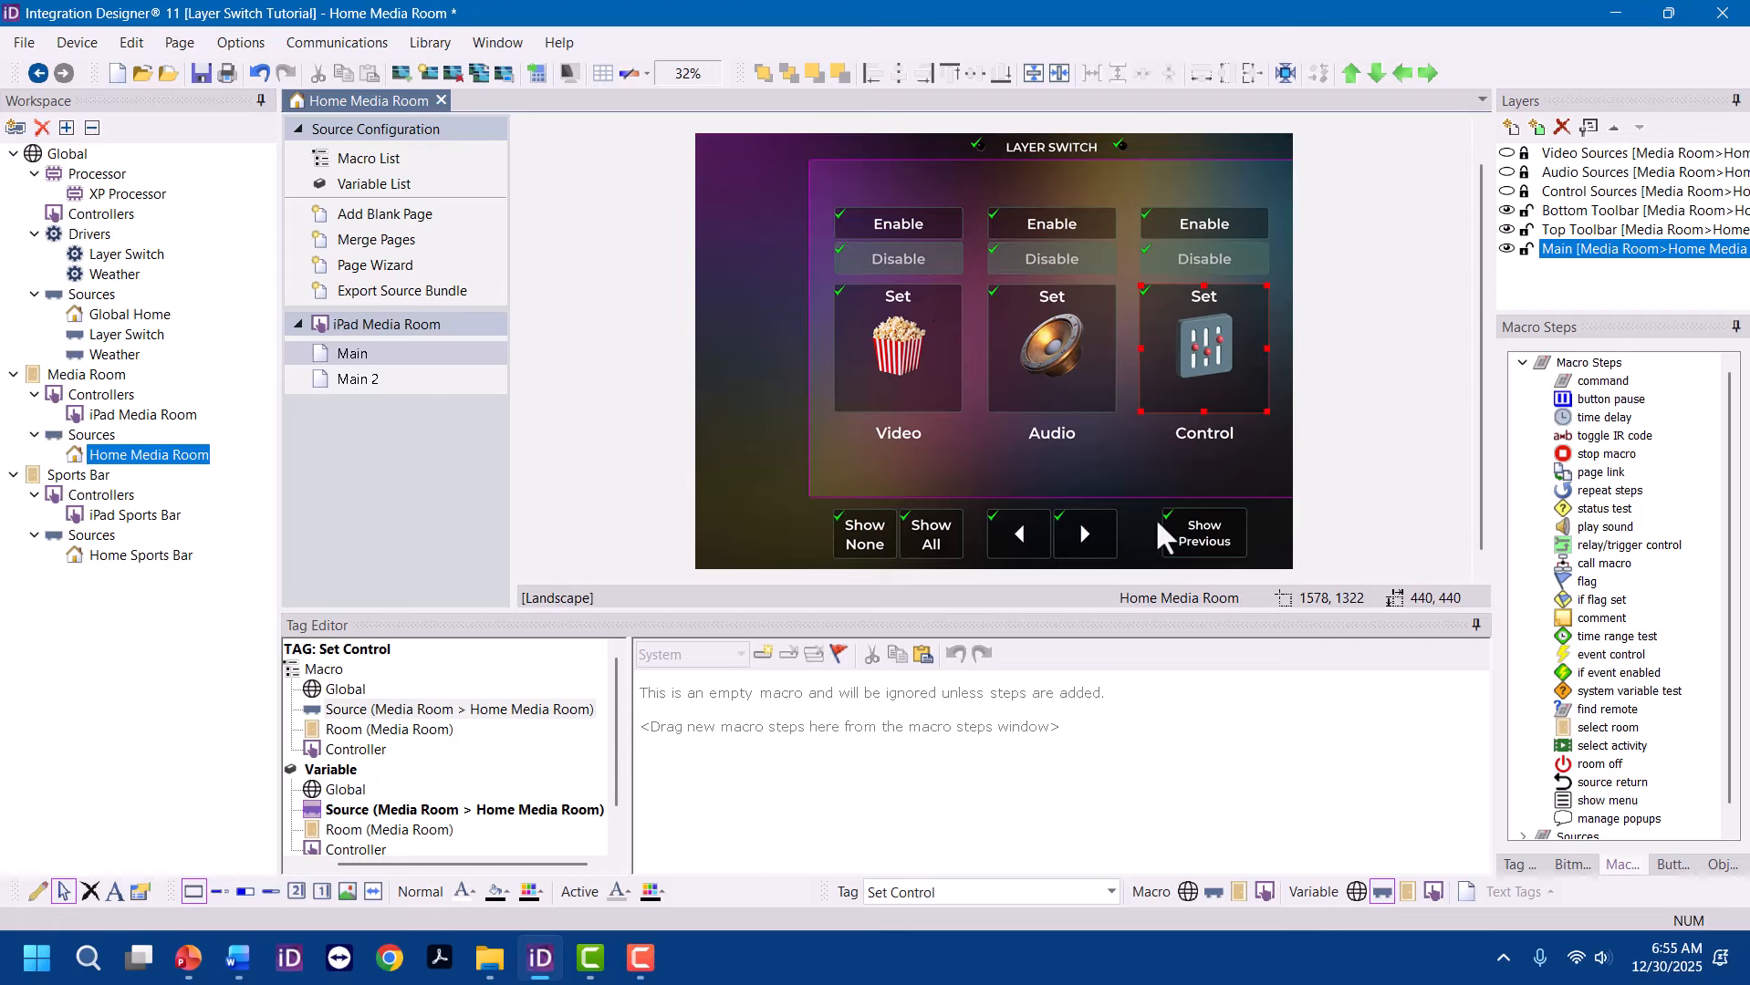
pyautogui.click(1205, 537)
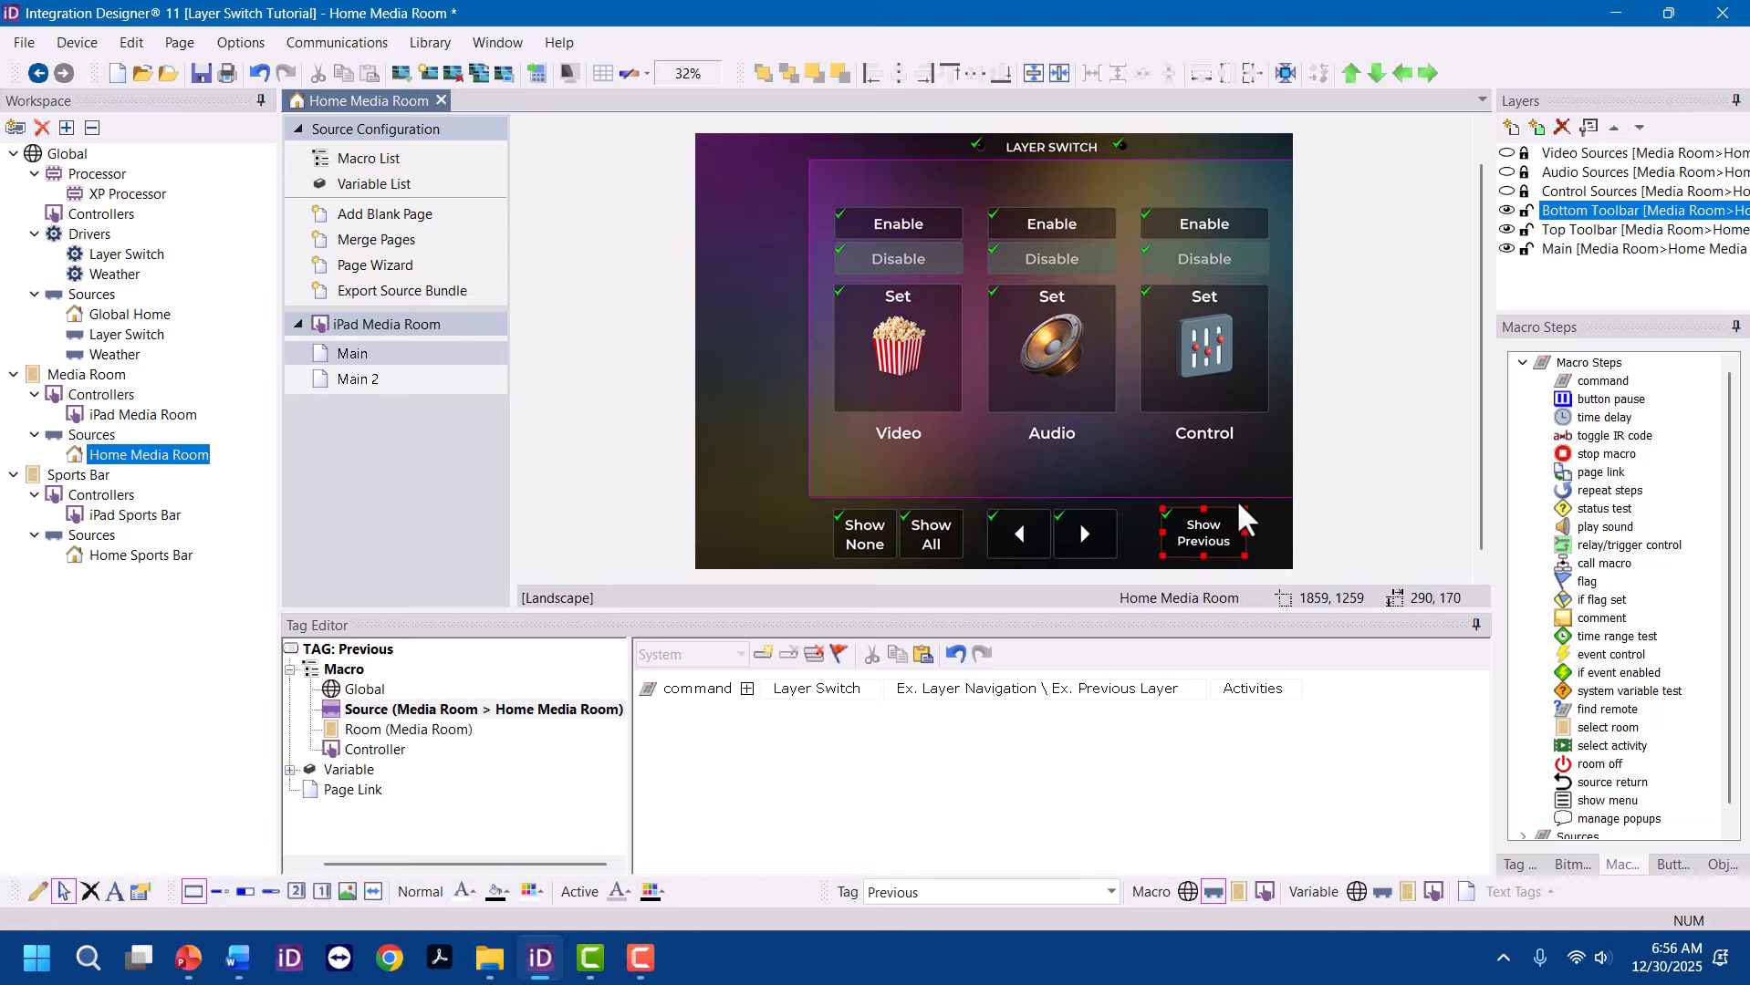
# Review the source-level Reversed variables of the Video, Audio and Control columns' Set buttons
pyautogui.click(930, 346)
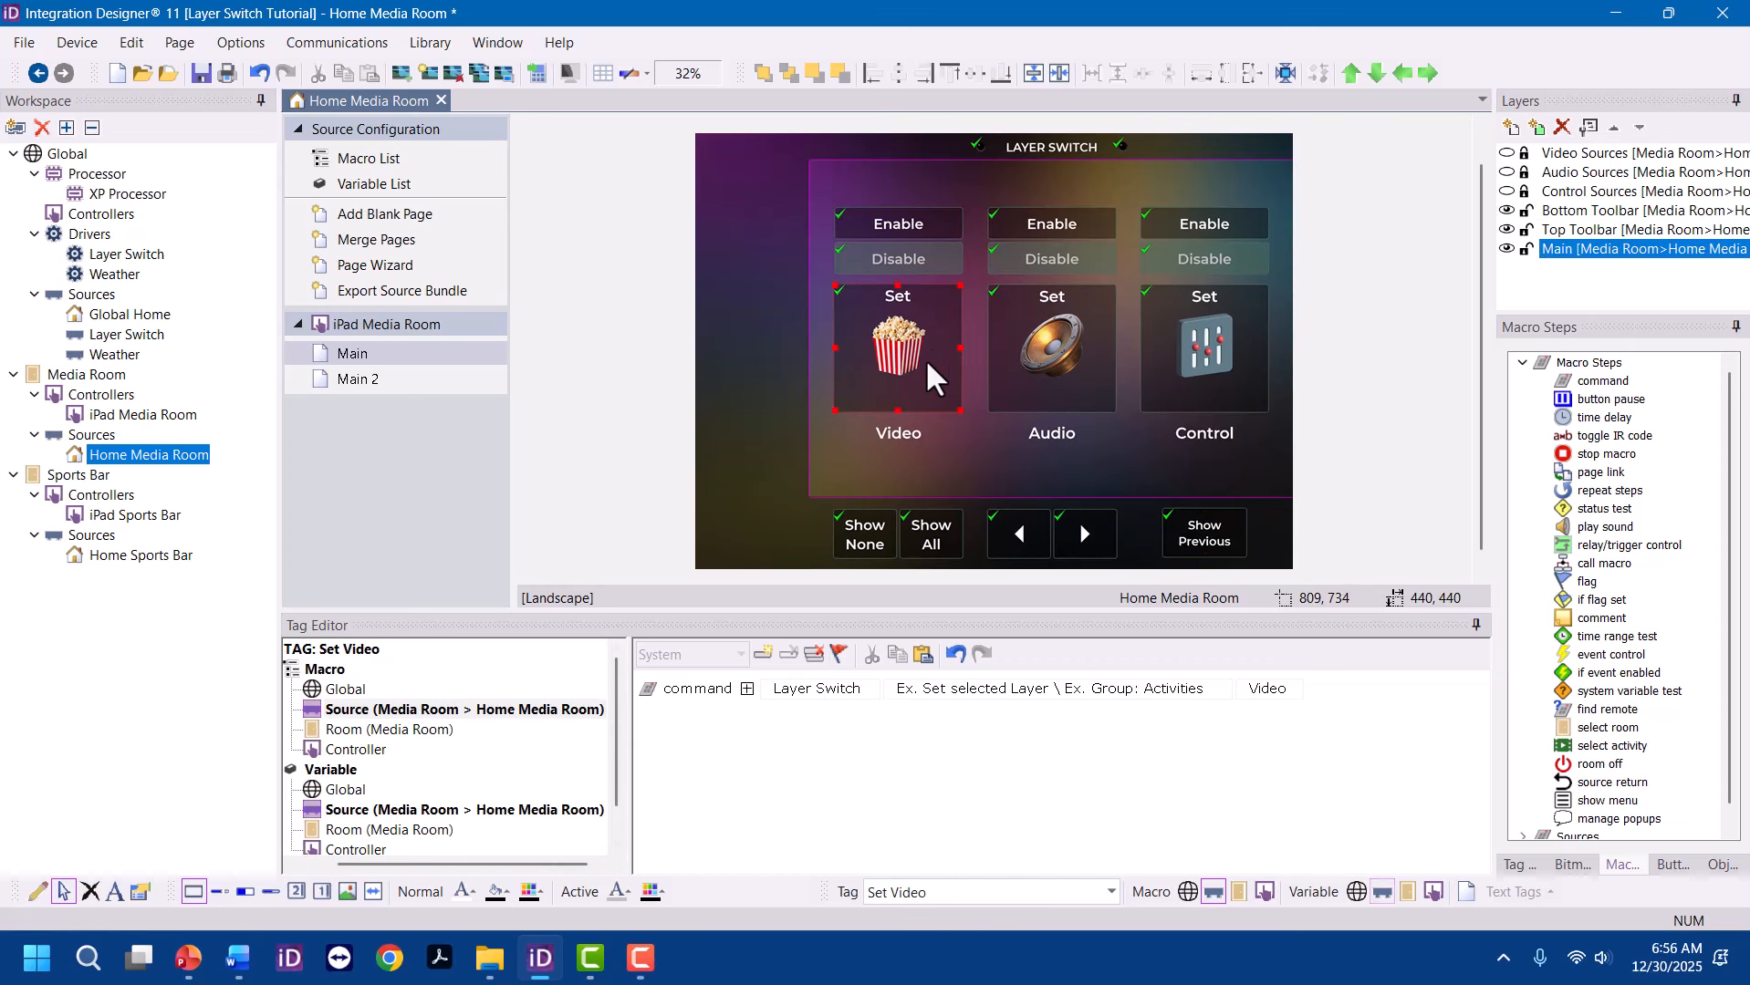
pyautogui.click(538, 809)
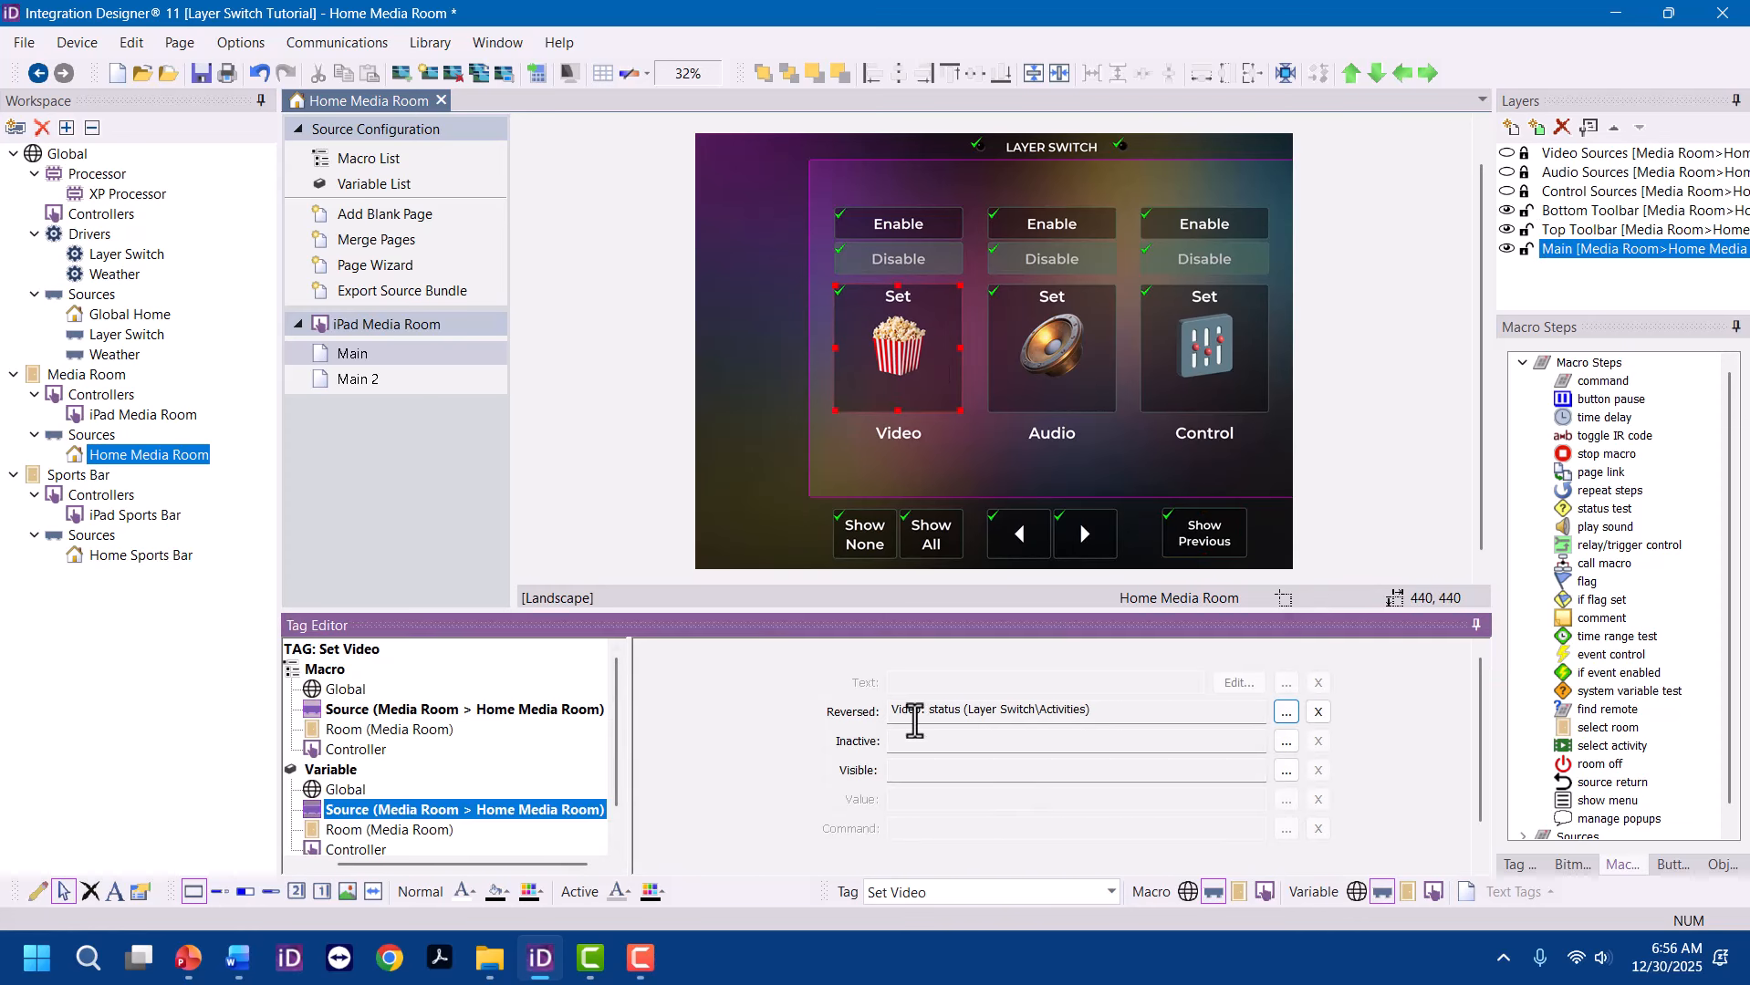
pyautogui.click(1019, 326)
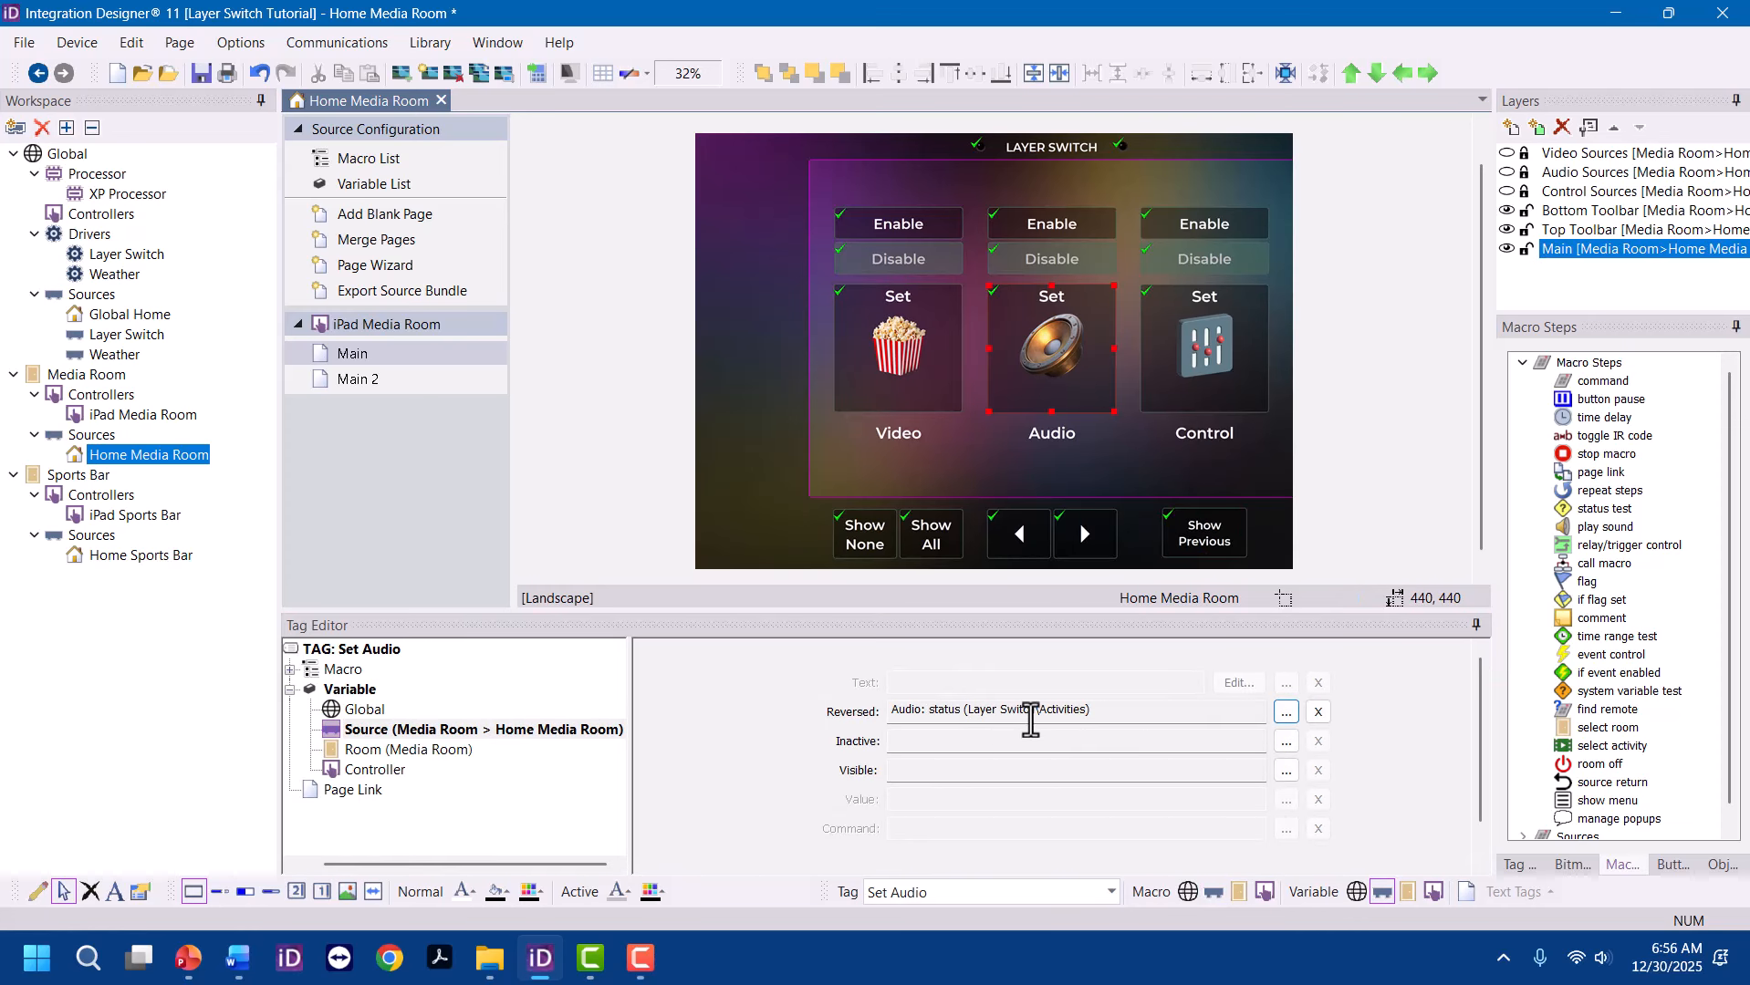
pyautogui.click(1227, 402)
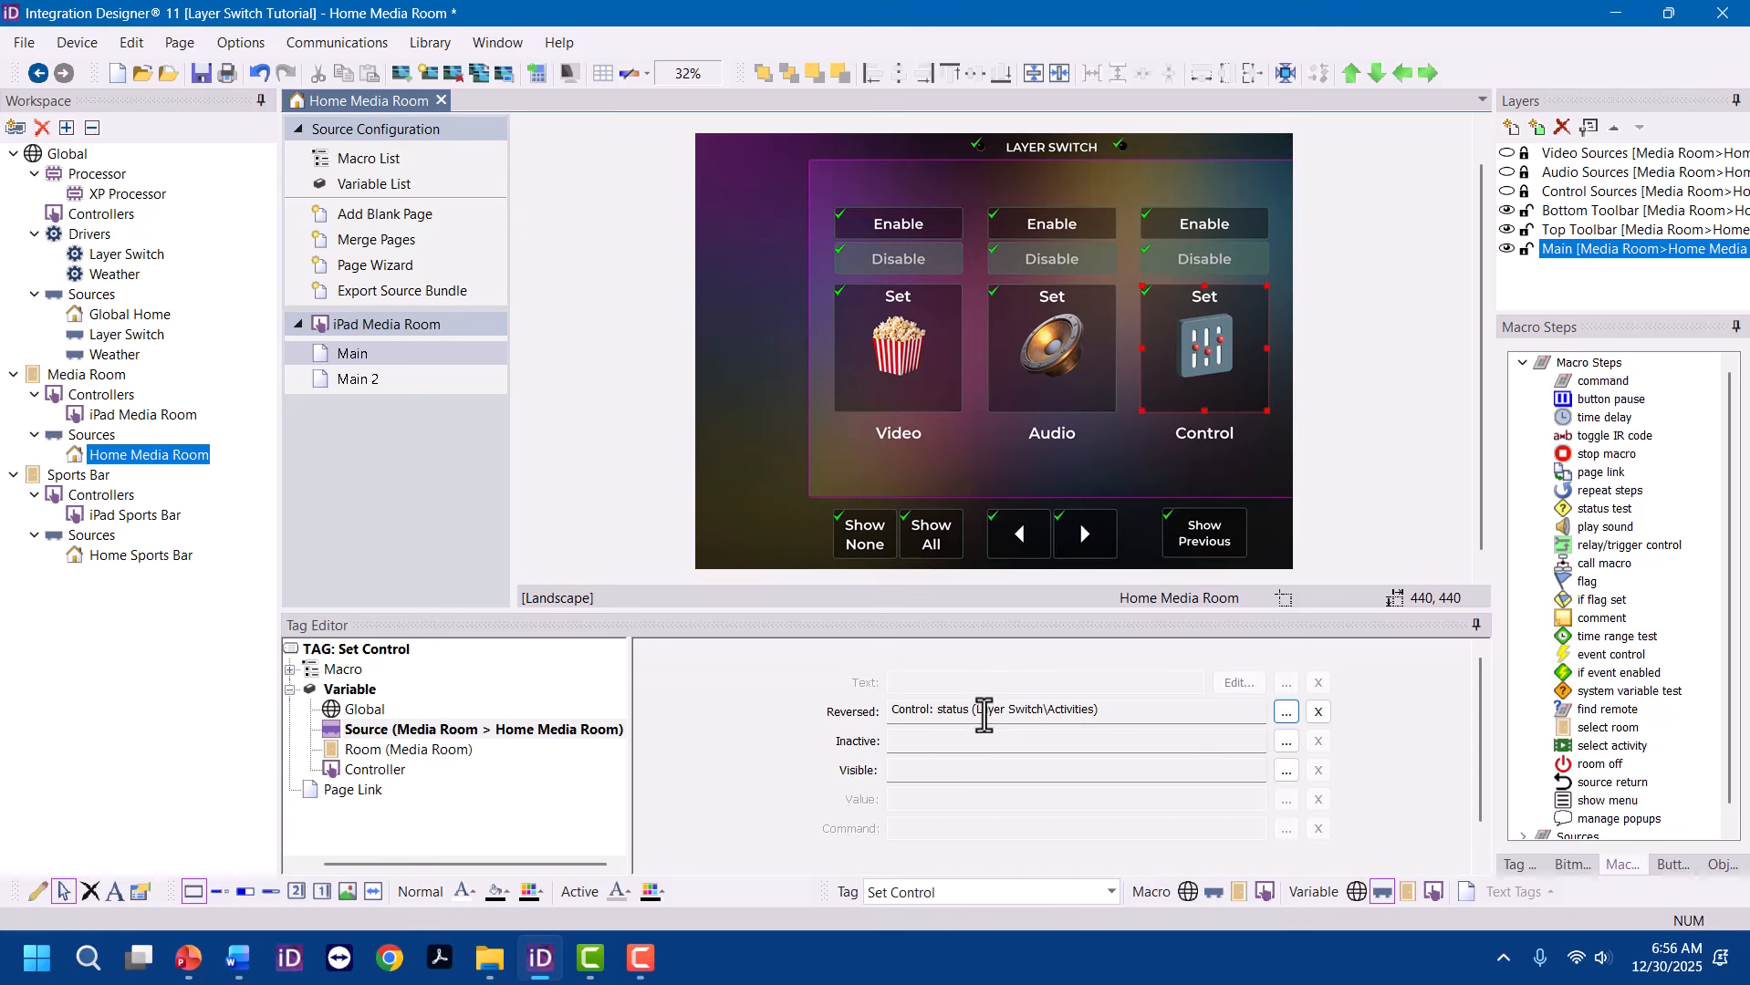
# Review the Reversed variables of the Show None and Show All buttons and the Any and None indicators beside the LAYER SWITCH title
pyautogui.click(871, 539)
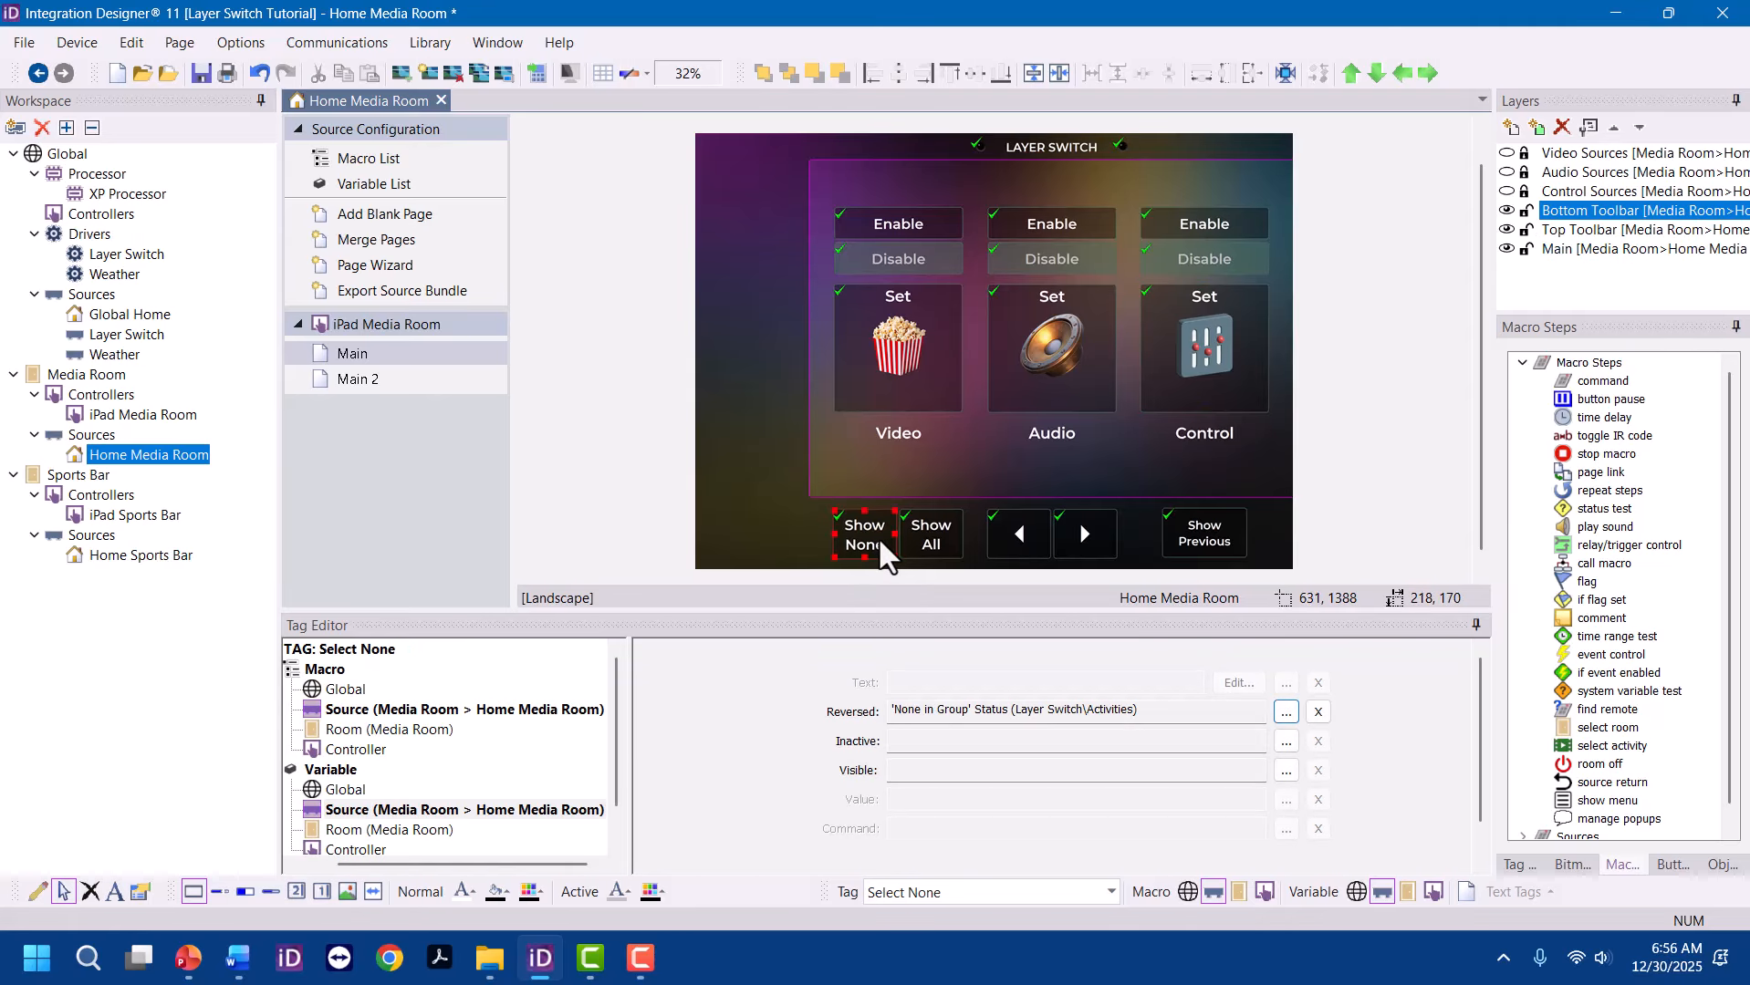
pyautogui.click(952, 541)
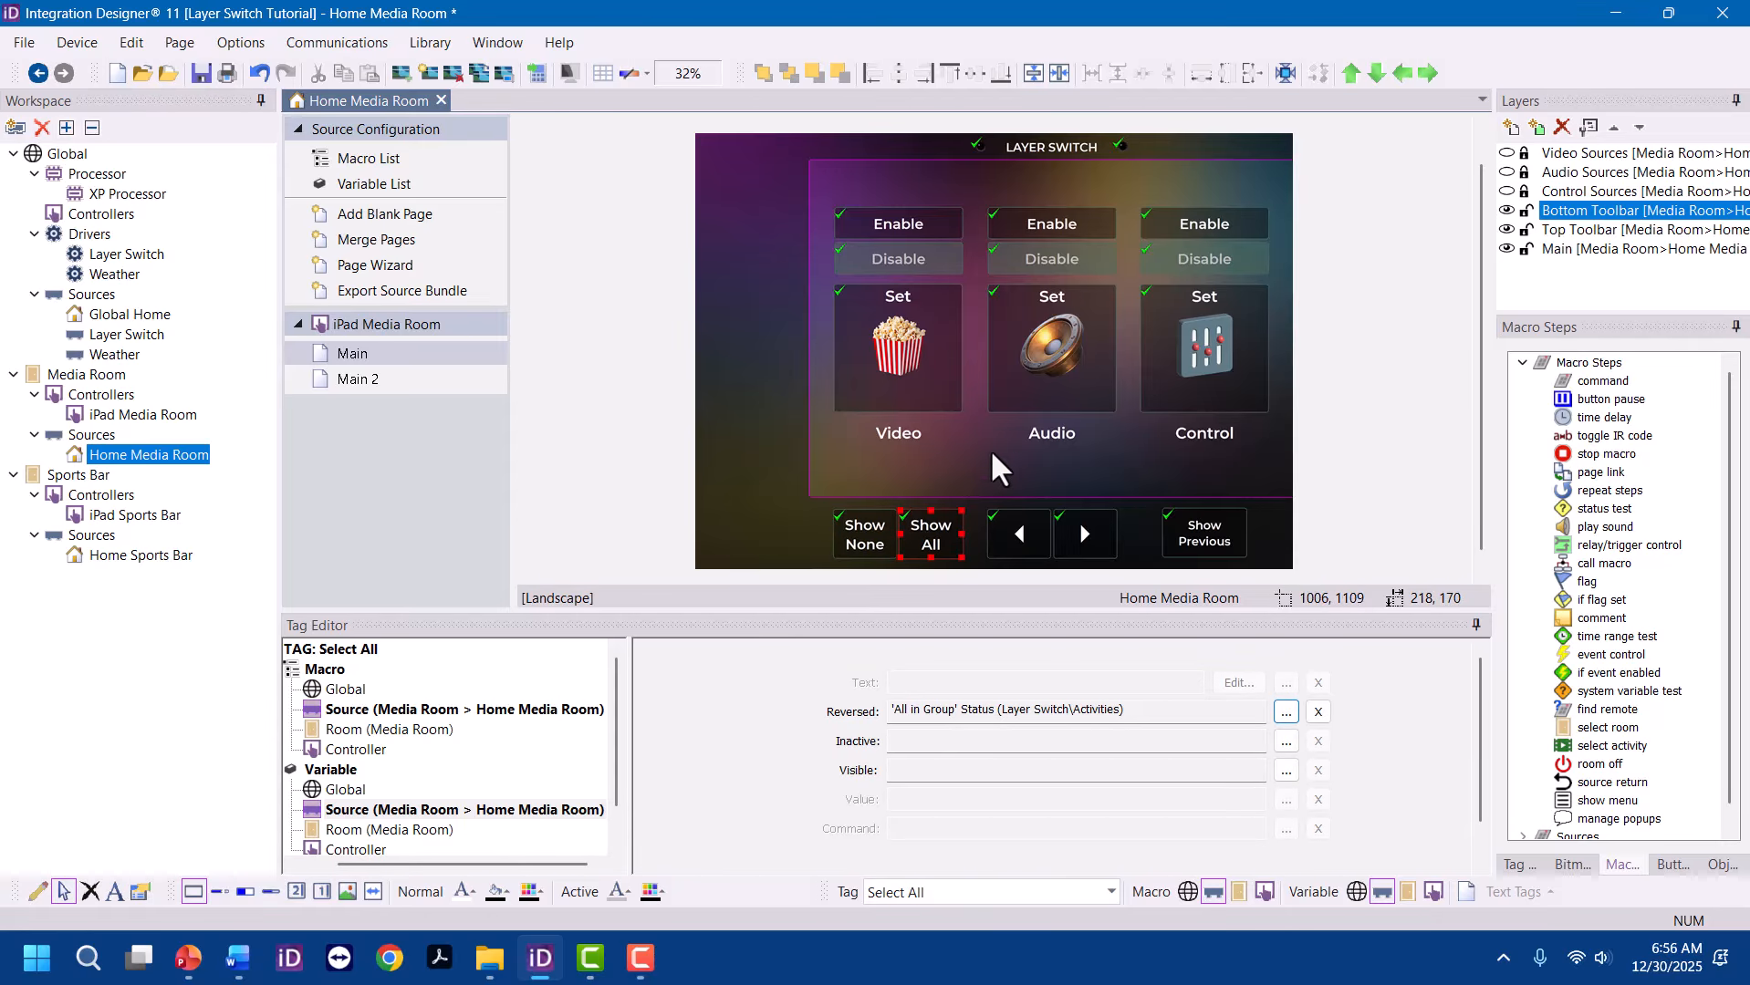
pyautogui.scroll(1, 997, 438)
pyautogui.click(976, 181)
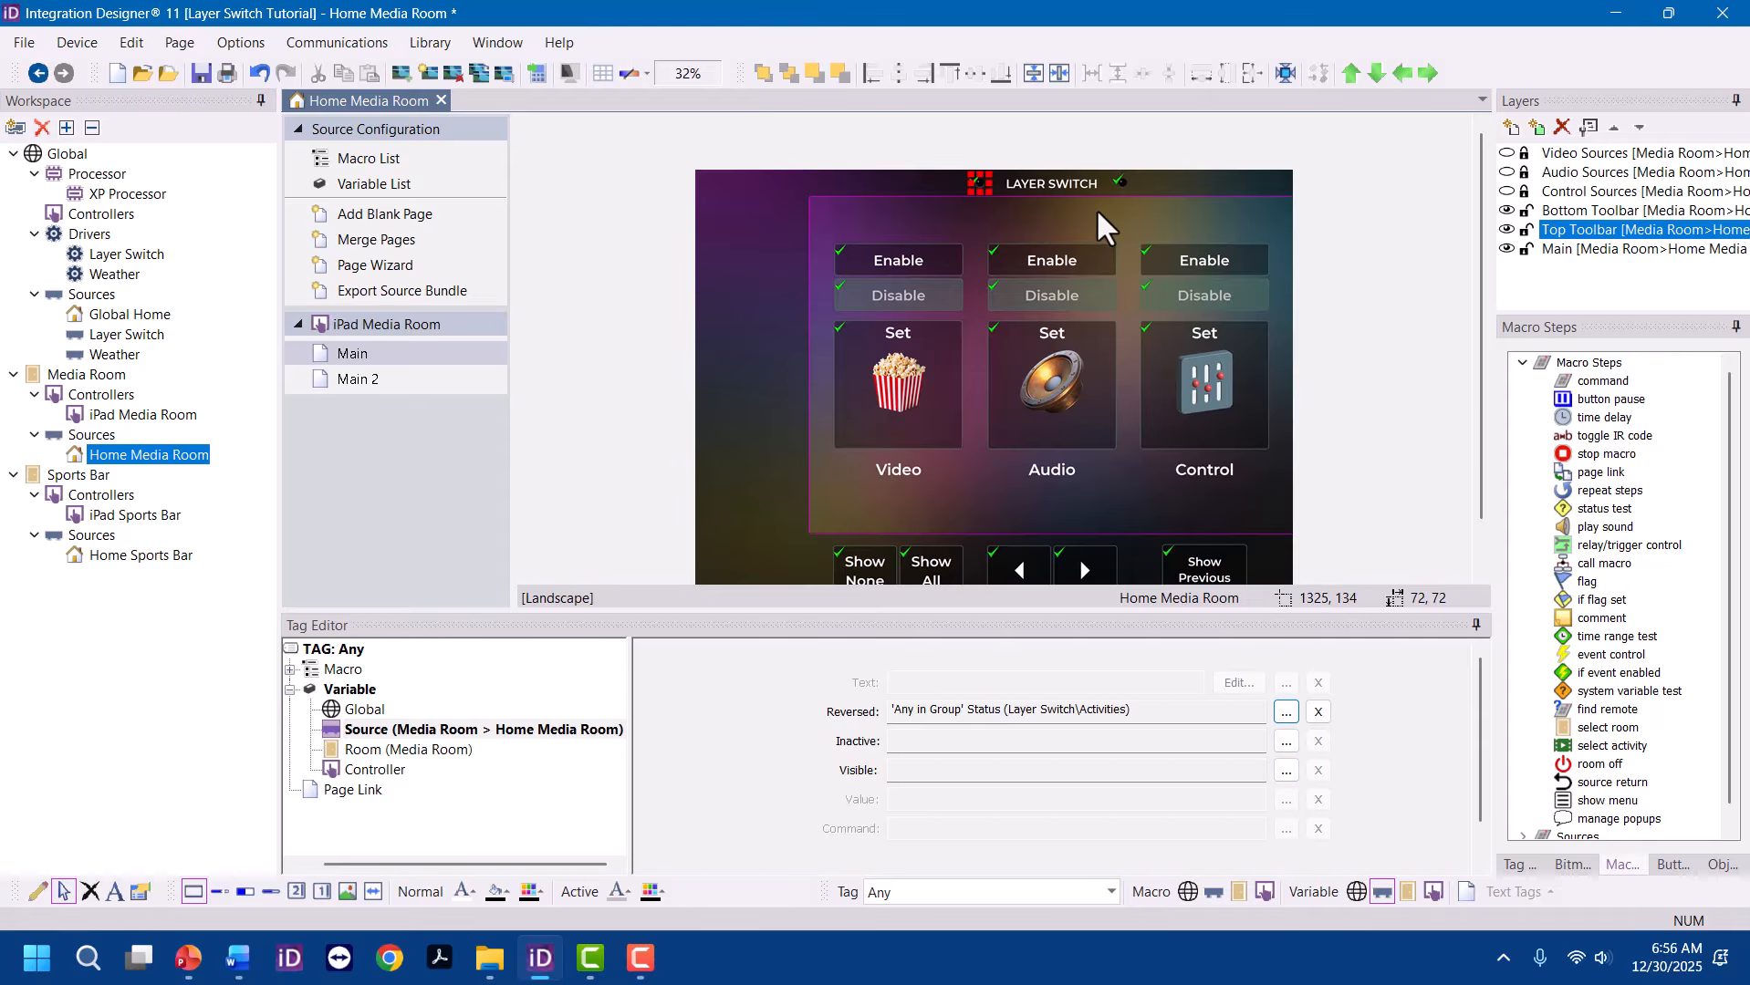
pyautogui.click(1124, 183)
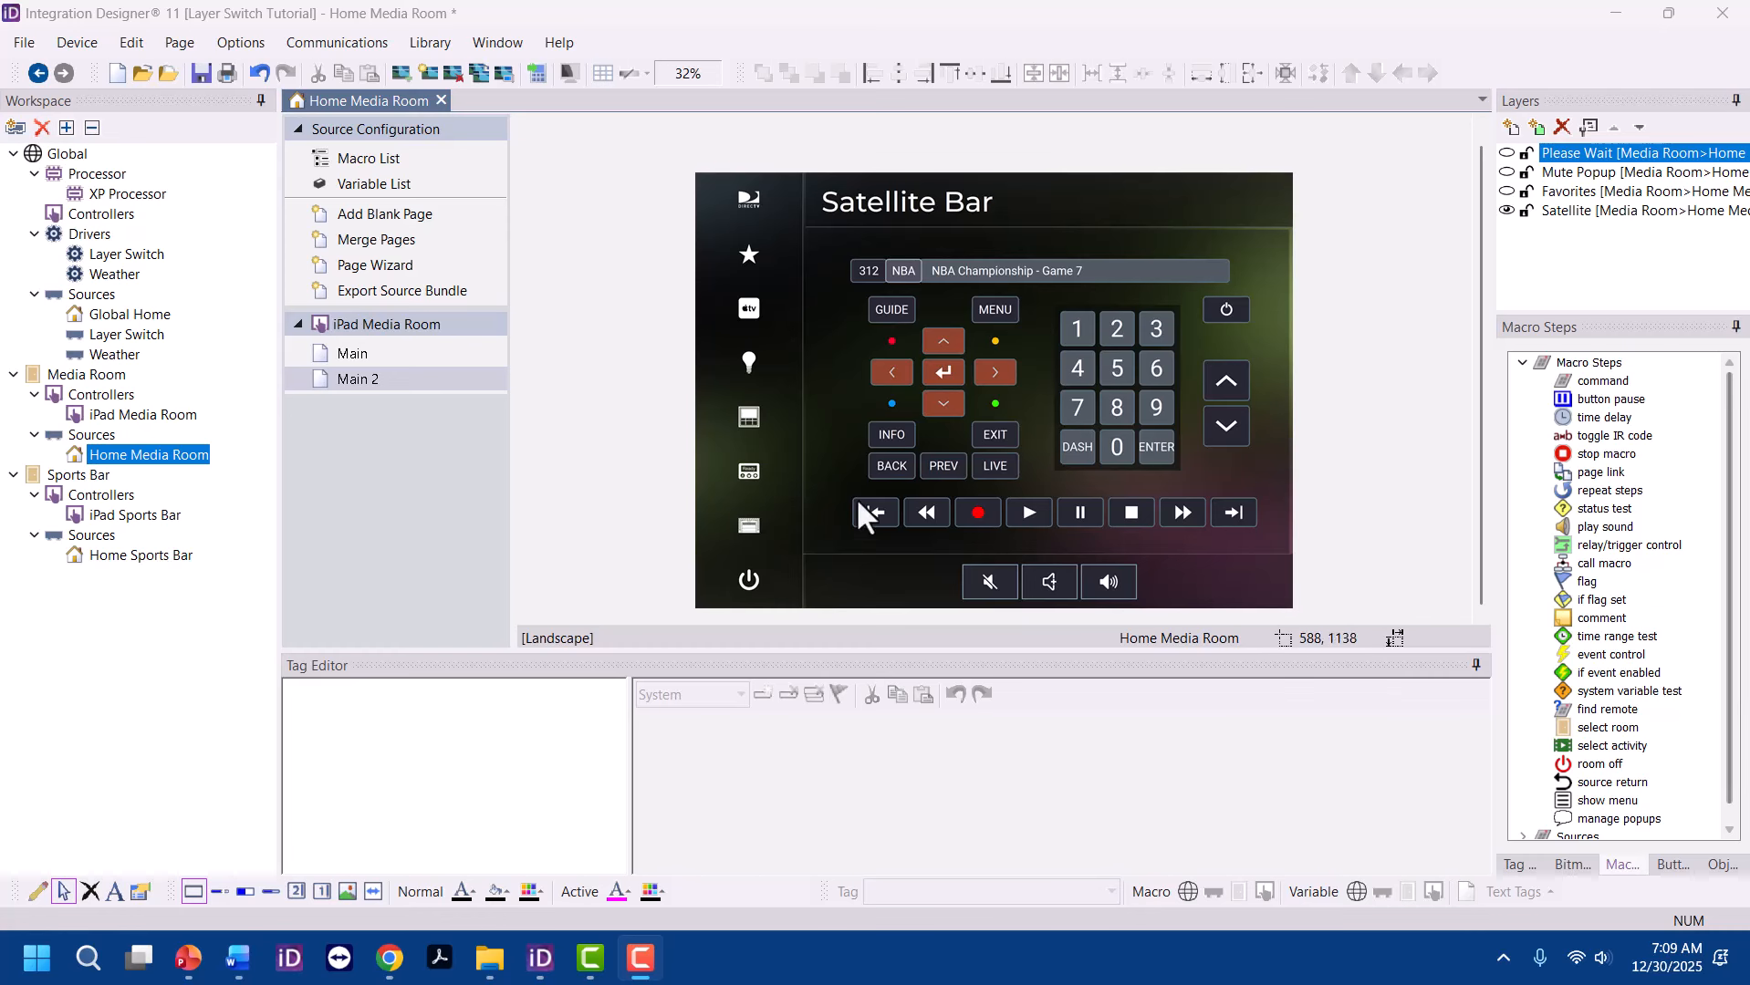
# Inspect the Favorites star button on the Satellite Bar page and preview the Favorites layer, hiding it again
pyautogui.click(741, 250)
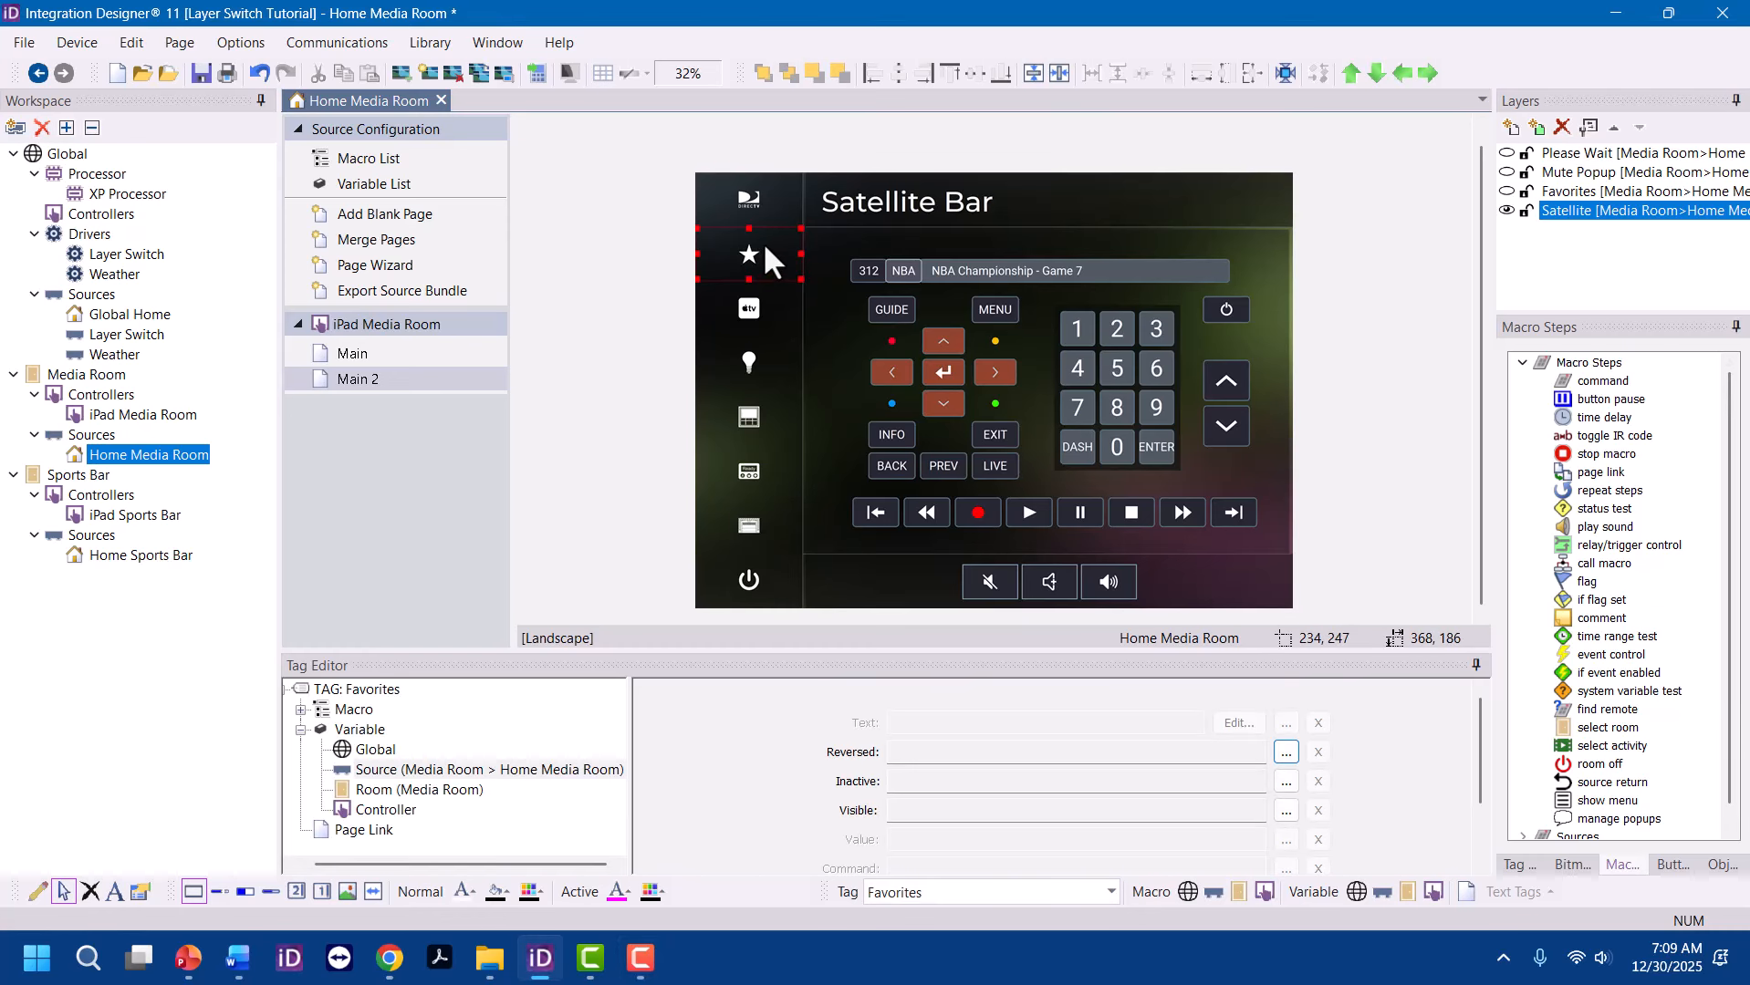
pyautogui.click(1504, 194)
pyautogui.click(1506, 192)
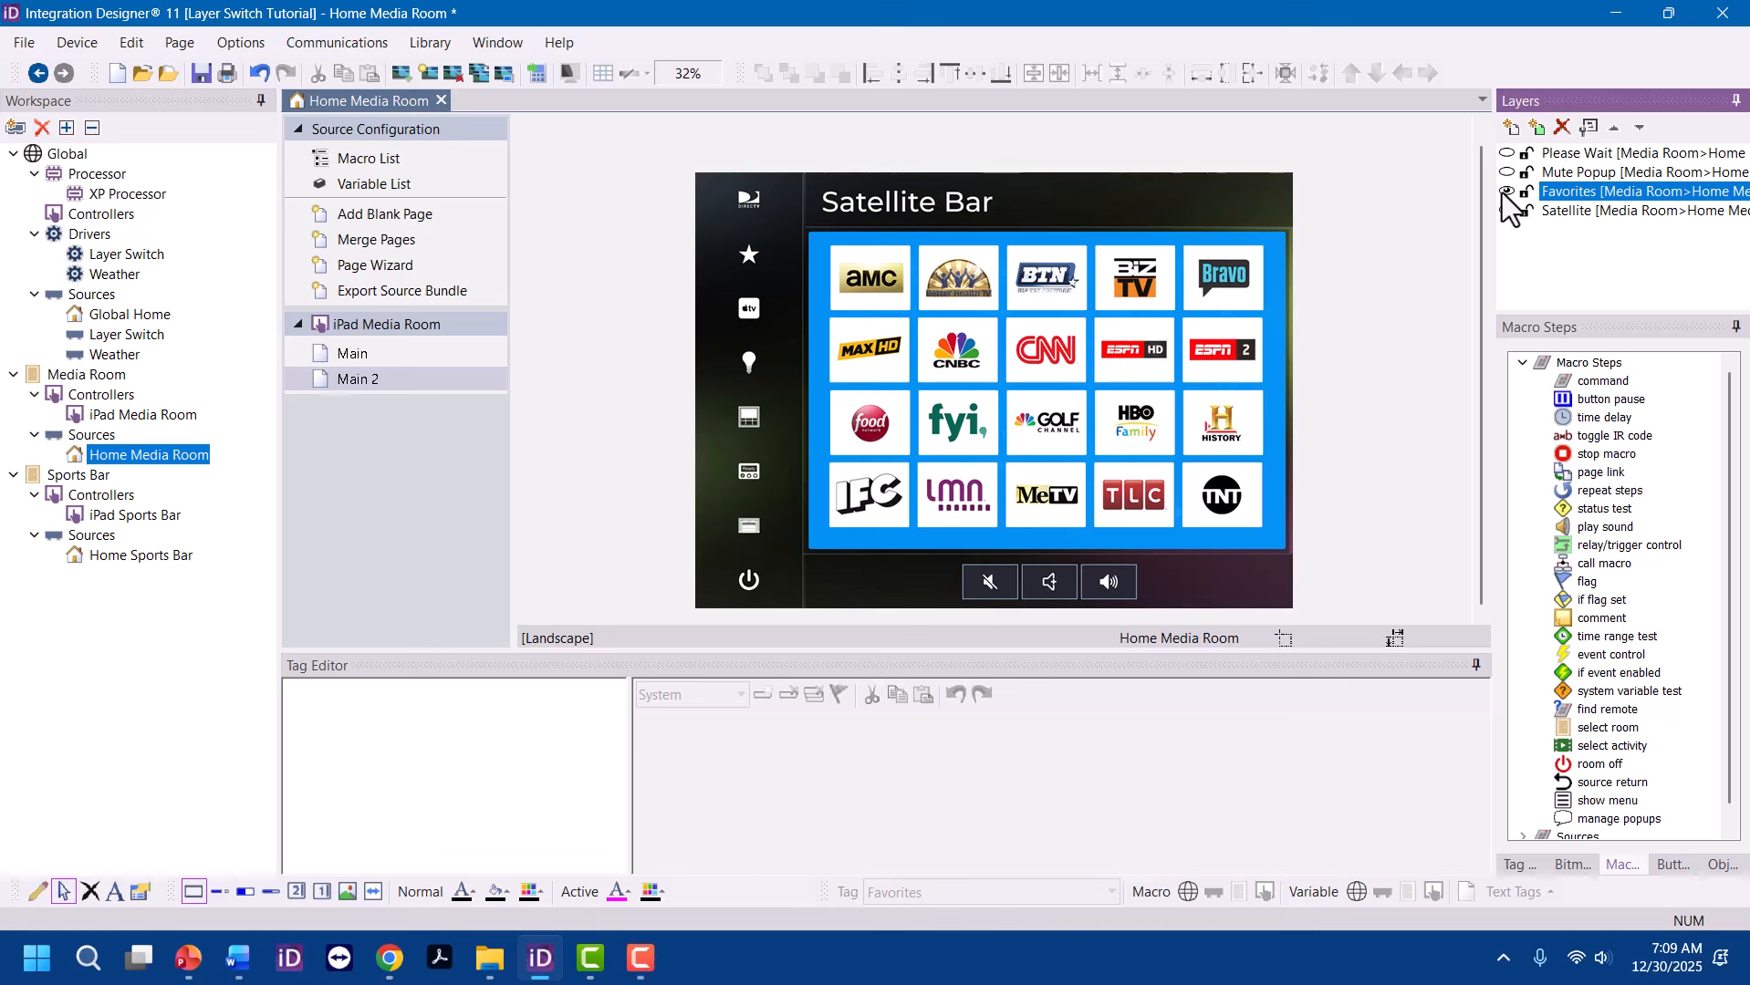
pyautogui.click(1506, 192)
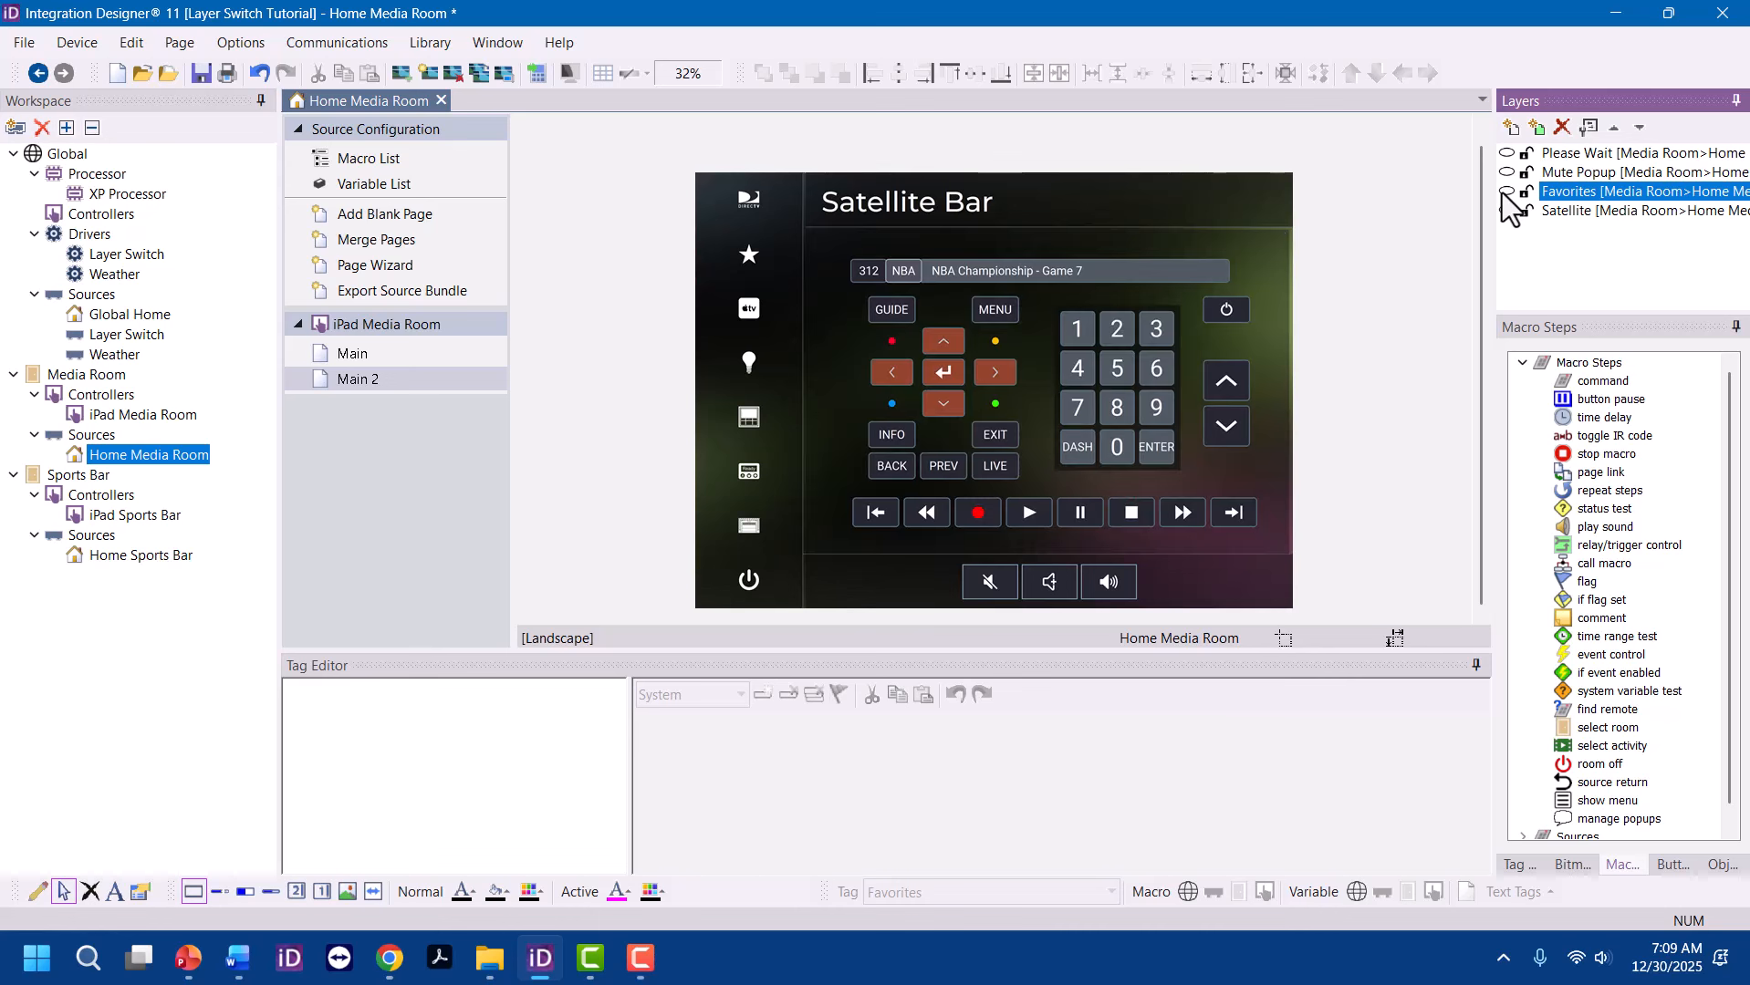
# Inspect the Mute button on the Satellite Bar page and preview the Mute Popup and Please Wait layers one at a time
pyautogui.click(994, 585)
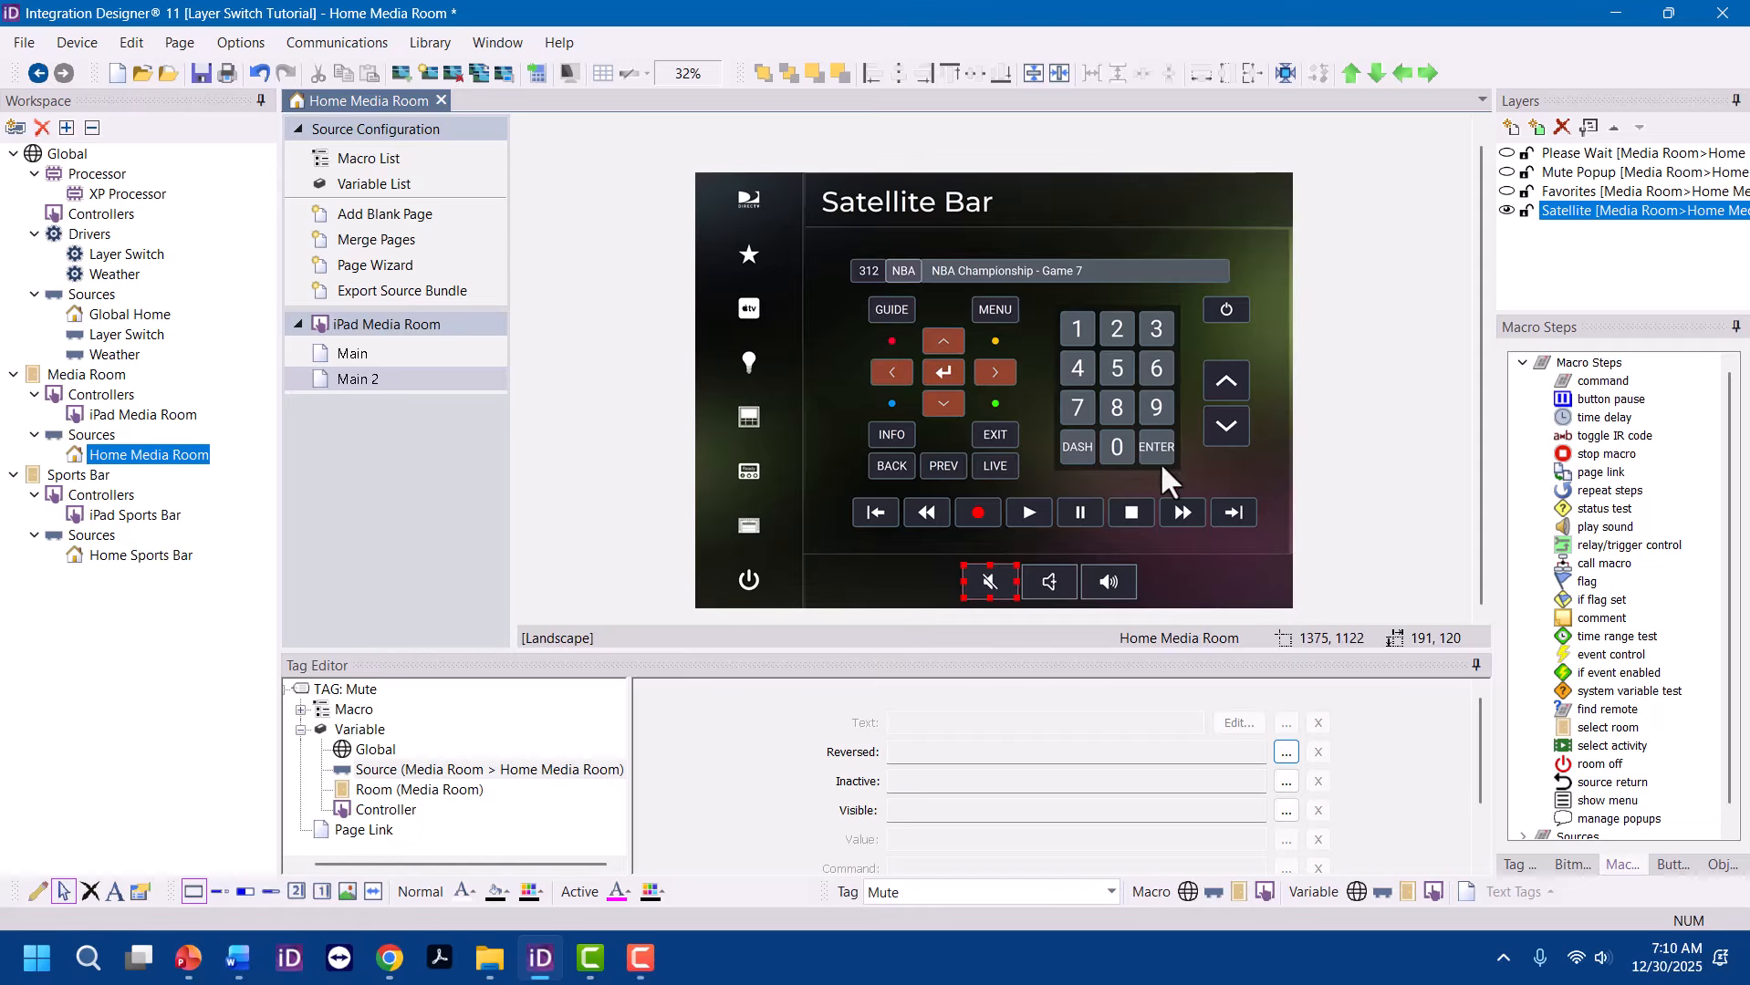
pyautogui.click(1506, 172)
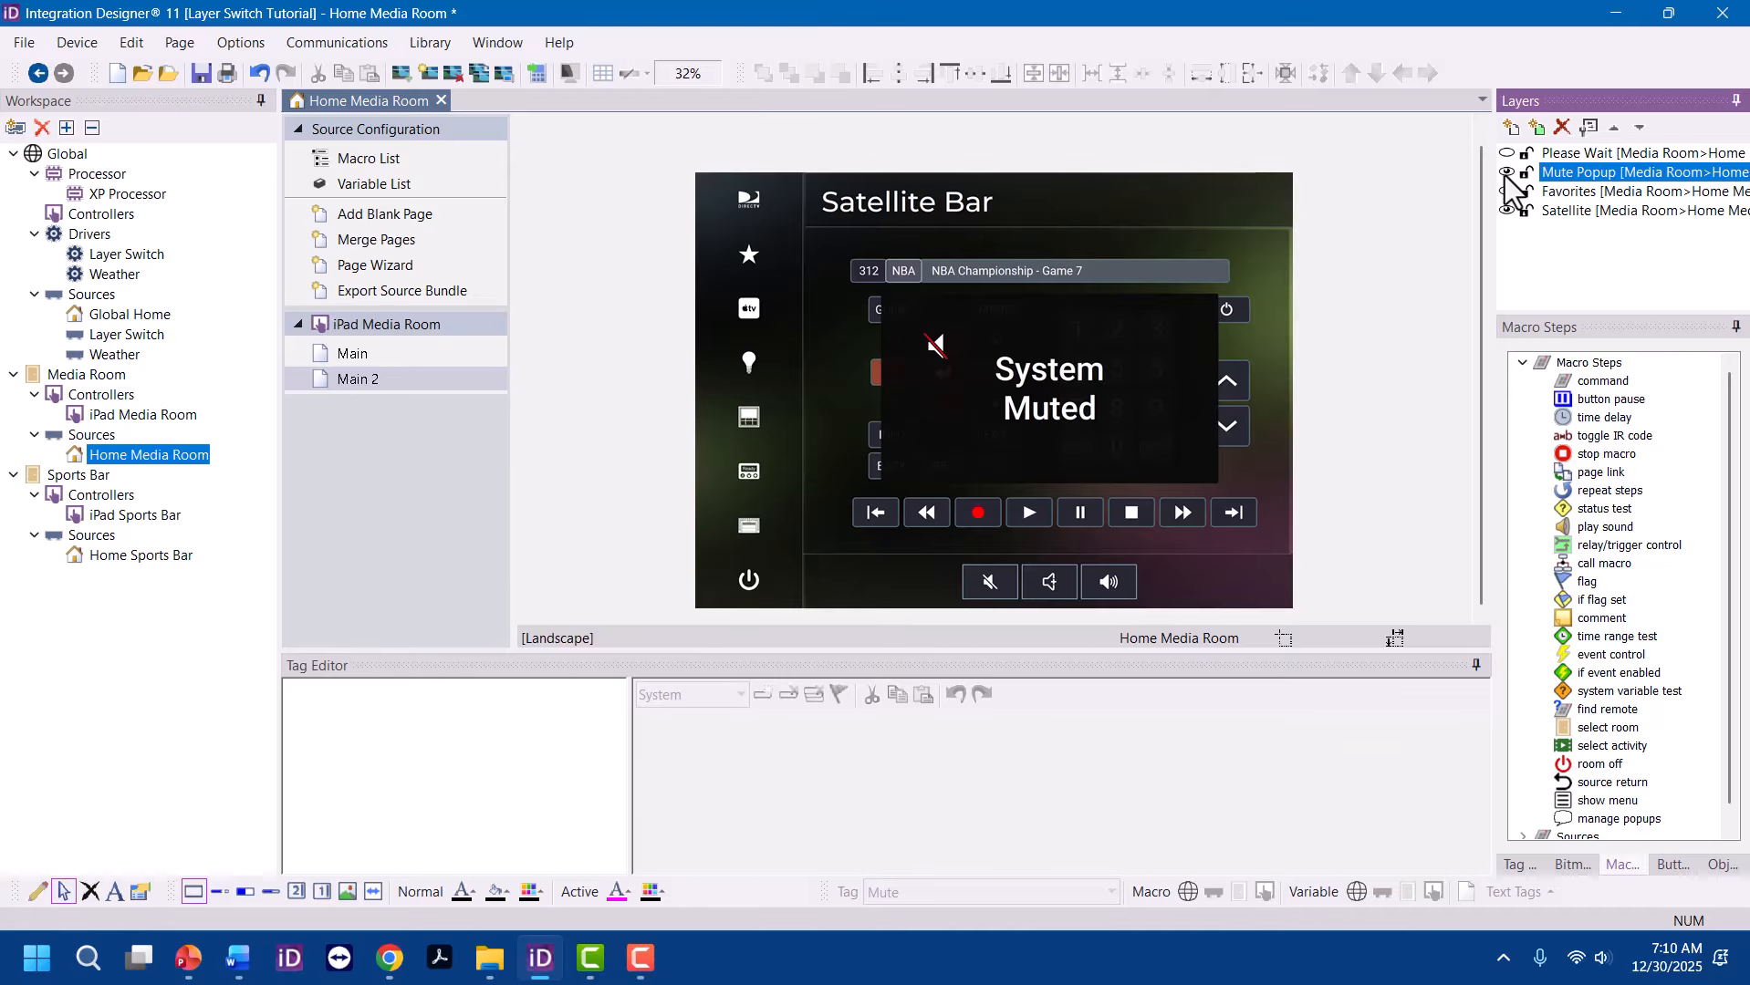
pyautogui.click(1507, 173)
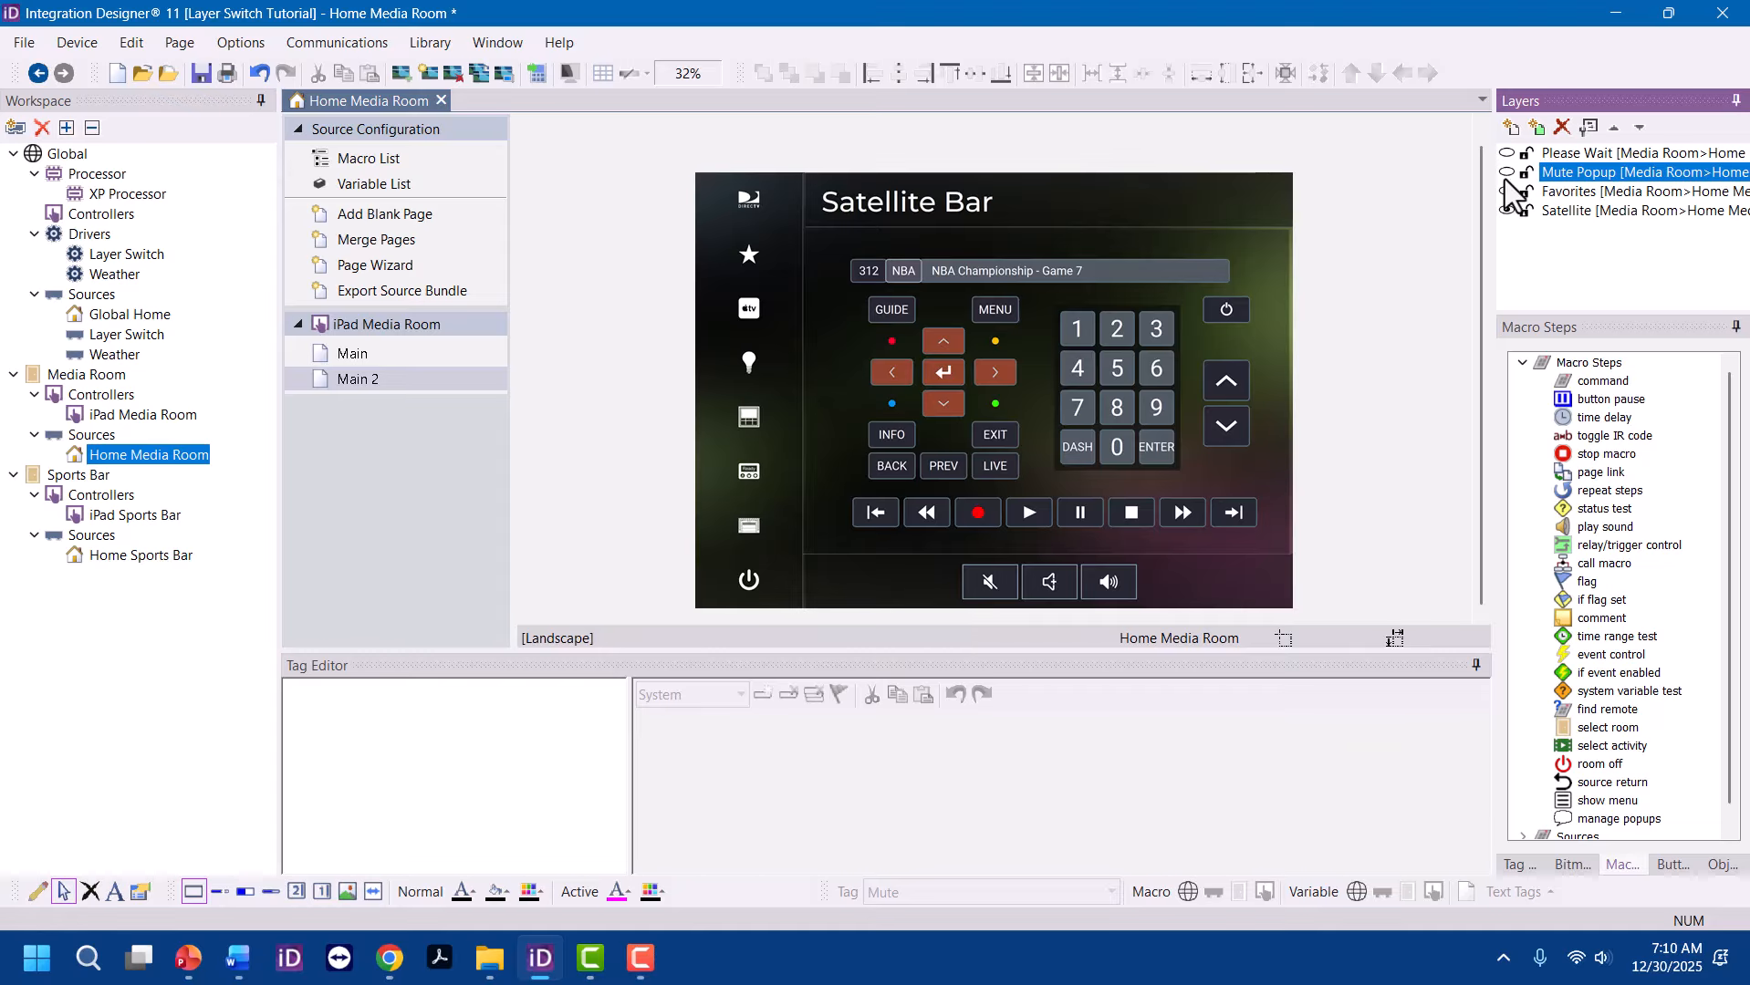
pyautogui.click(1507, 153)
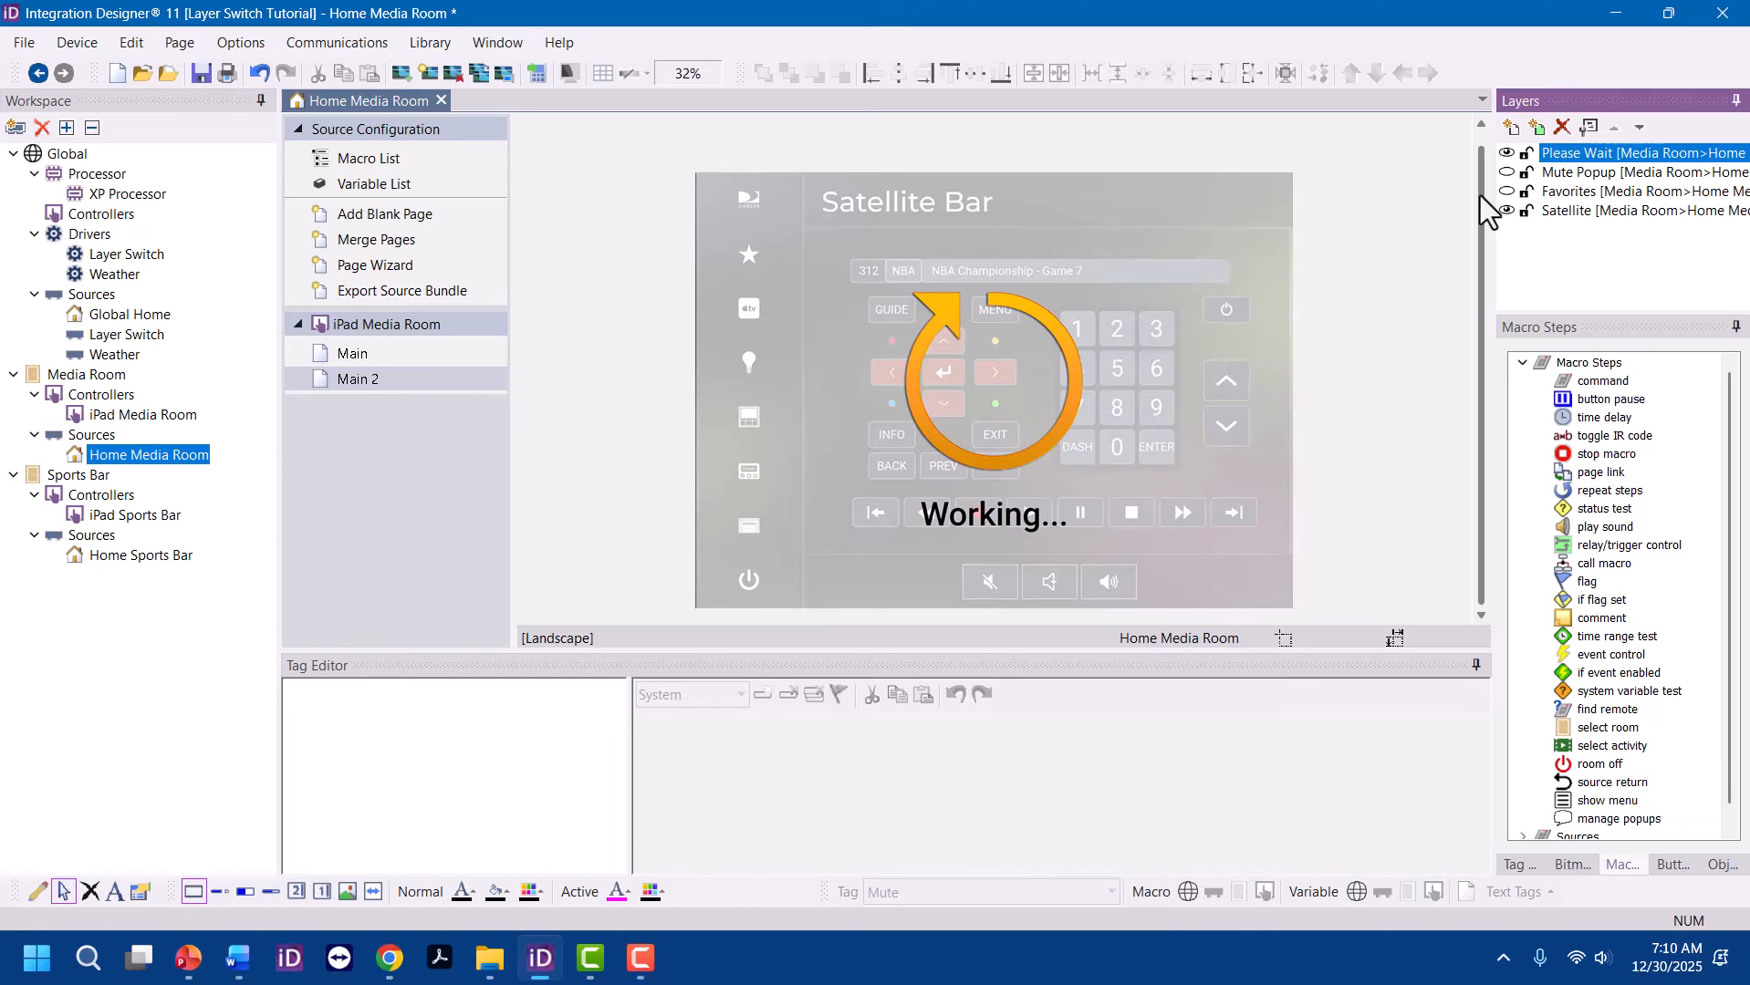
pyautogui.click(1507, 153)
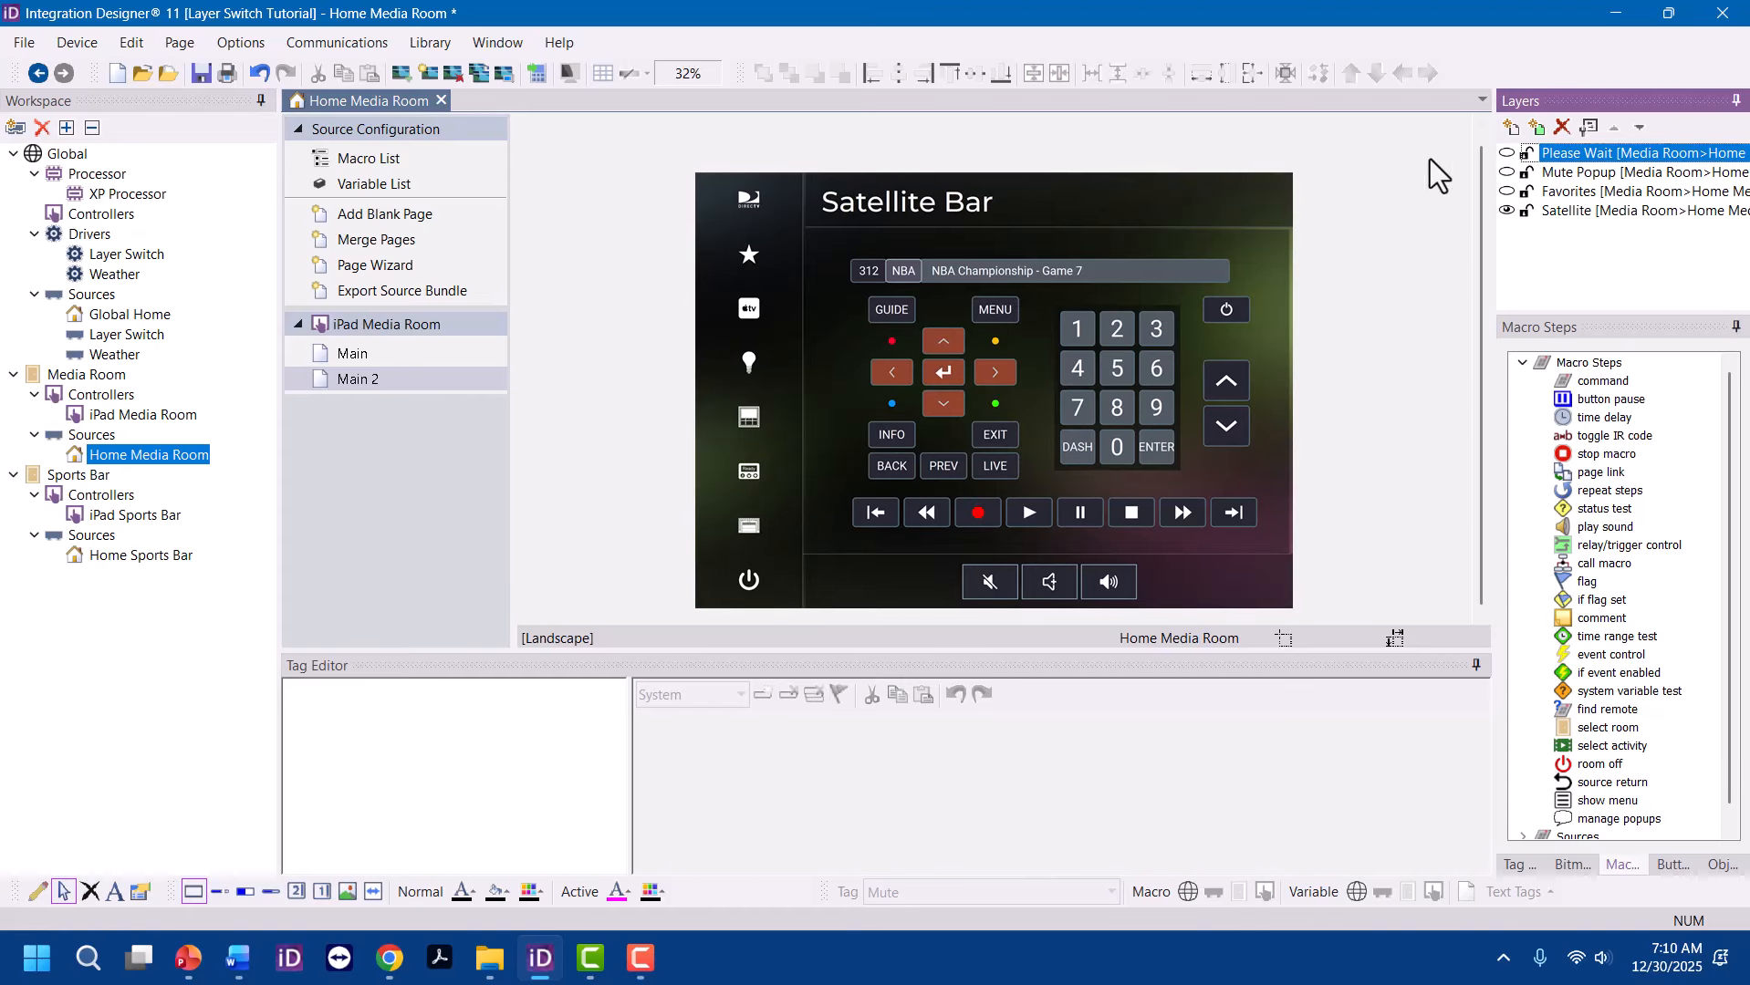
# Set the usage of Exclusive Layer Group 2 to Used in the Layer Switch driver's properties
pyautogui.click(126, 258)
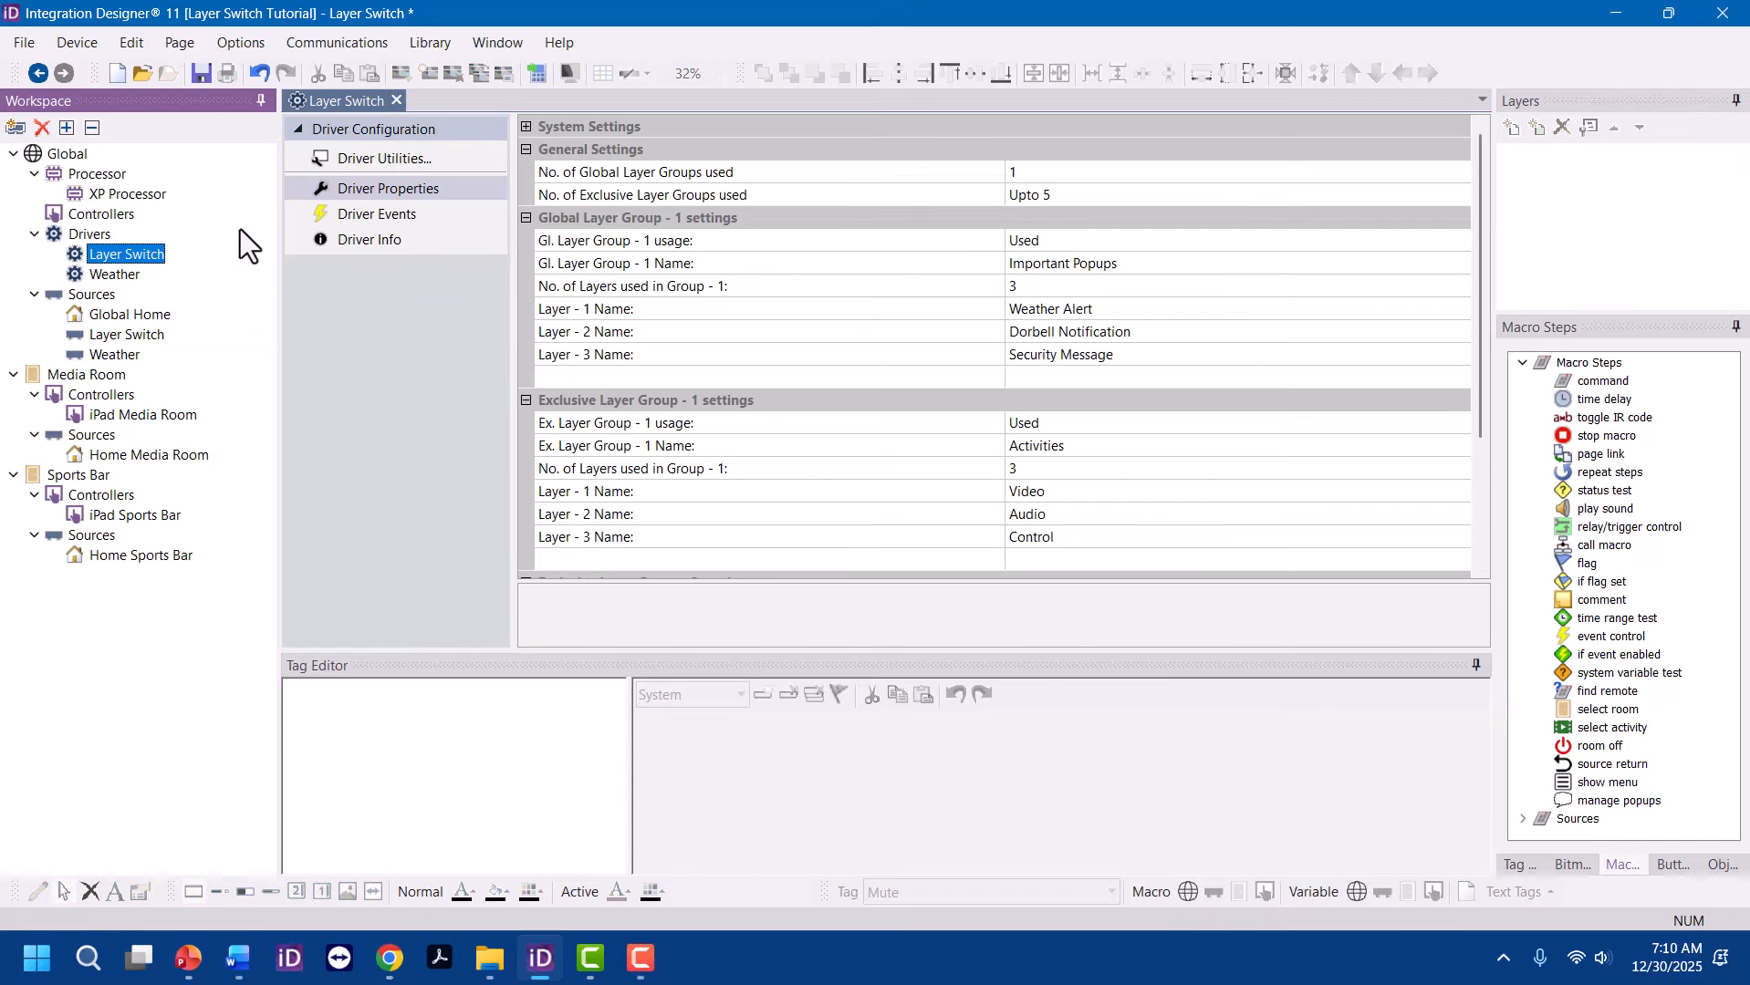
pyautogui.scroll(-3, 1043, 403)
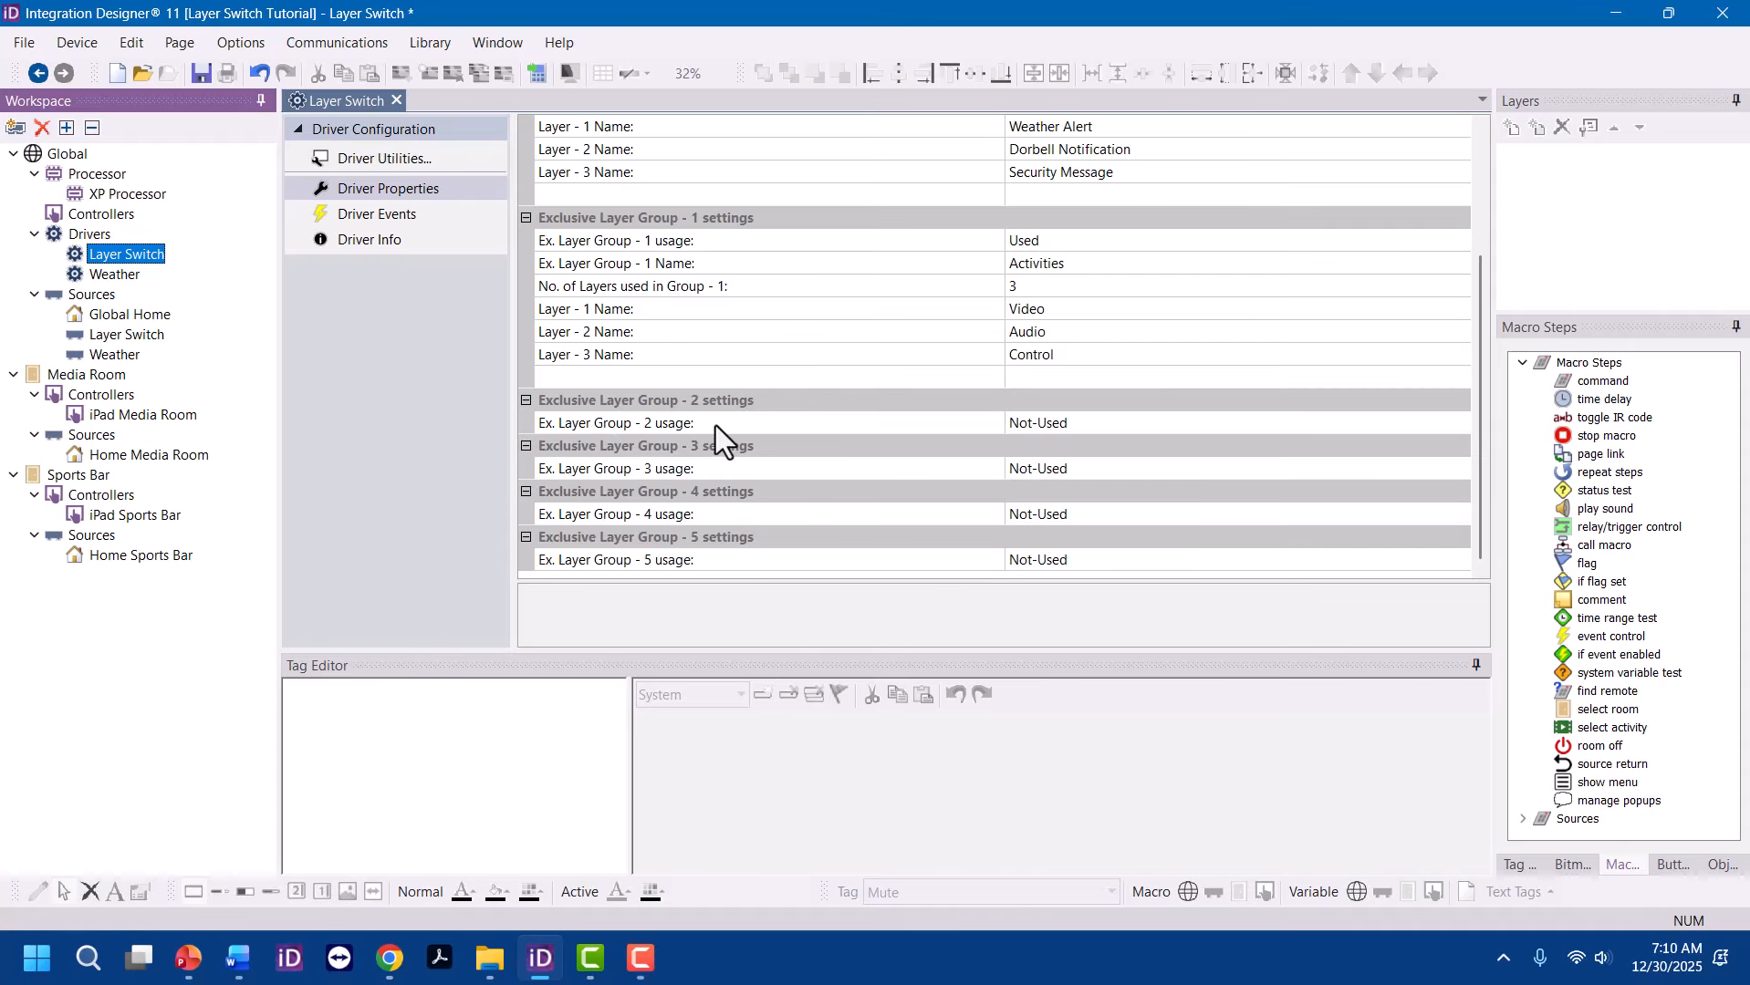
pyautogui.click(1128, 425)
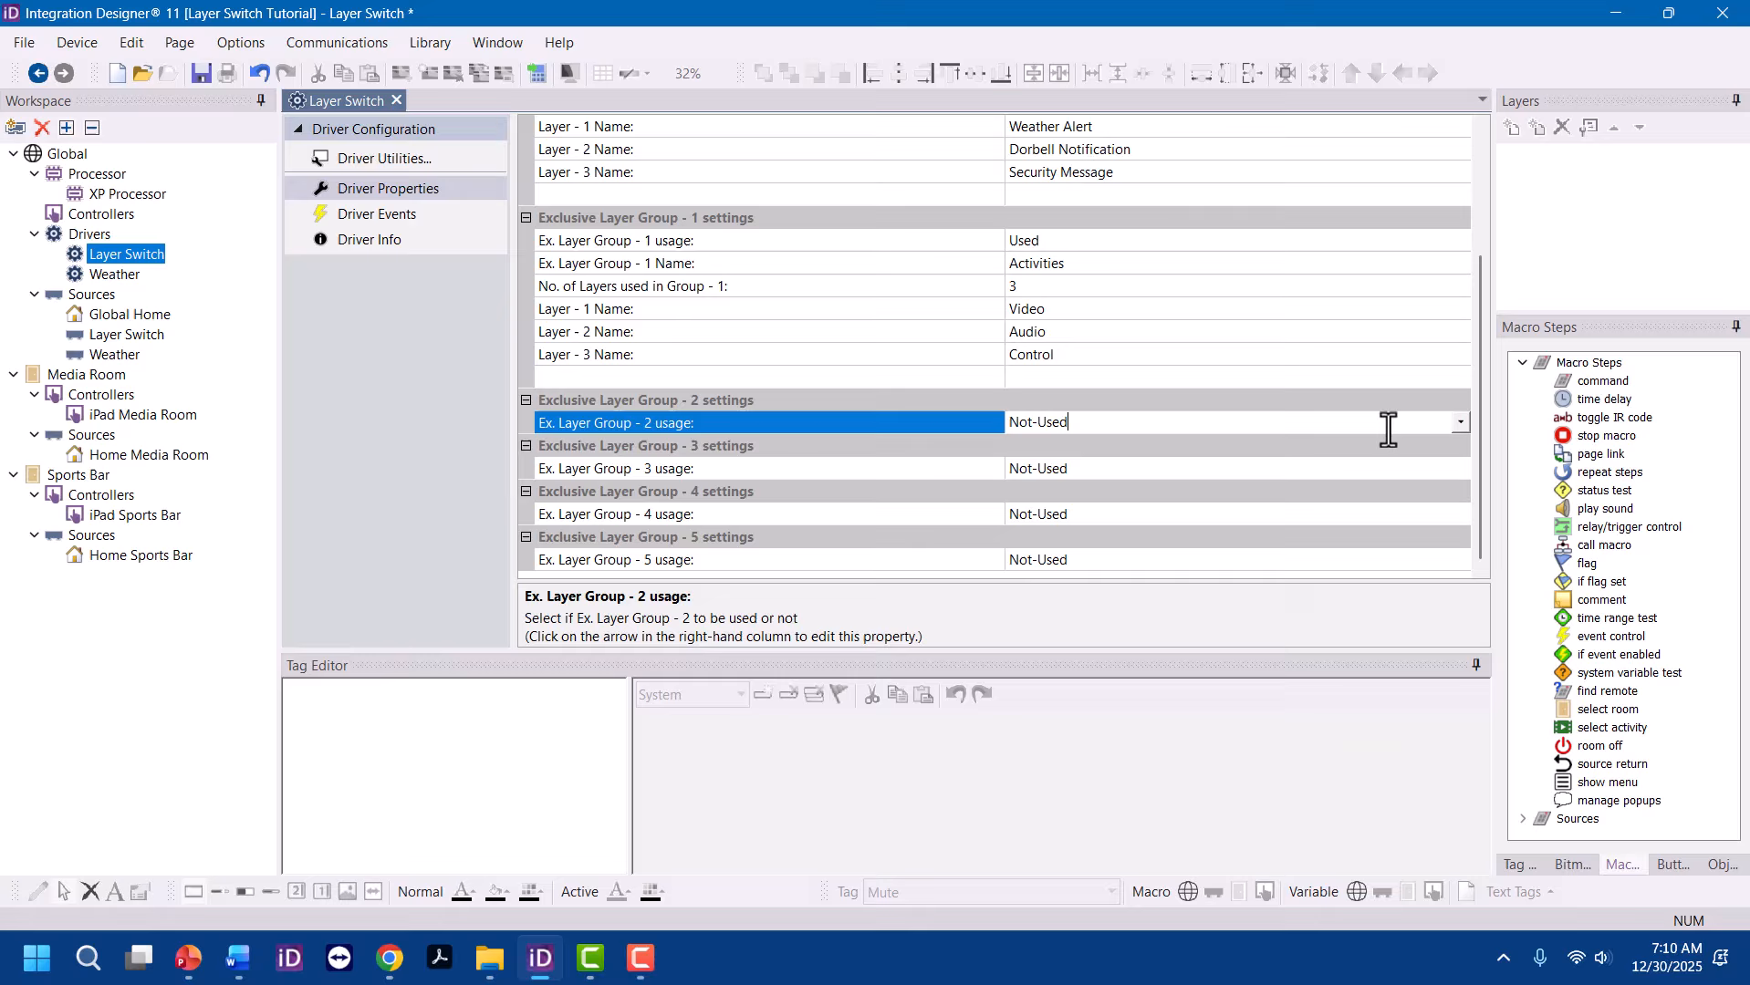
pyautogui.click(1460, 425)
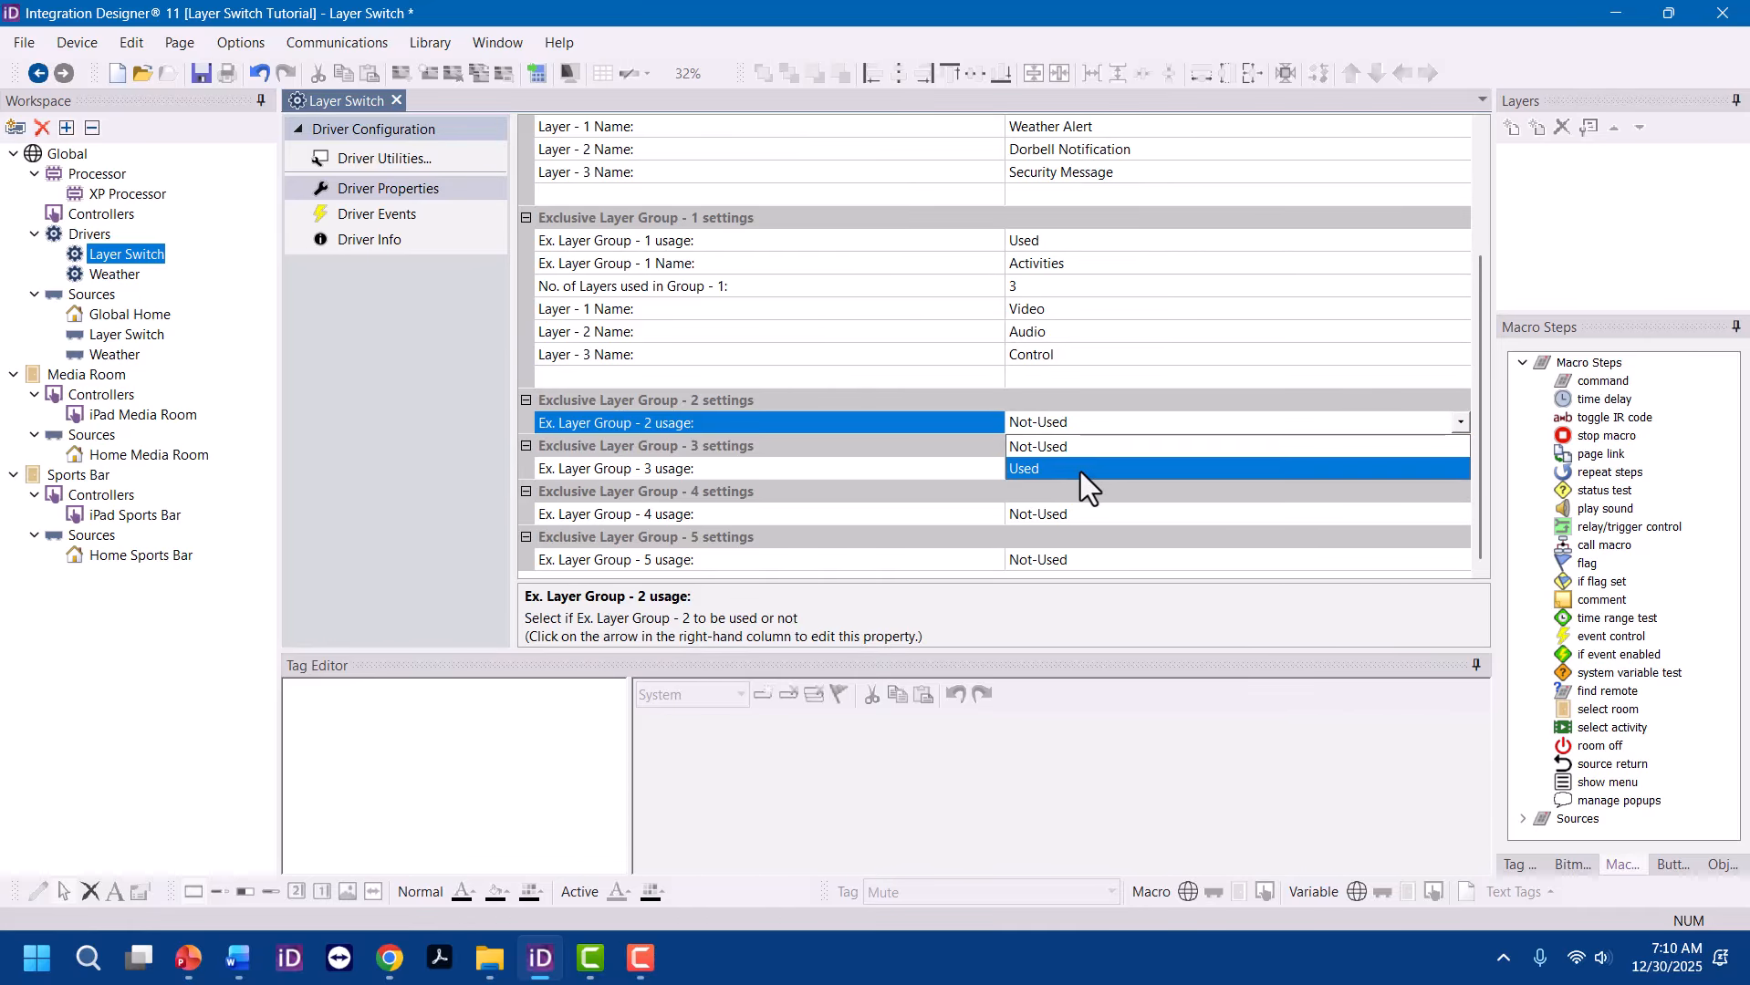
pyautogui.click(1081, 472)
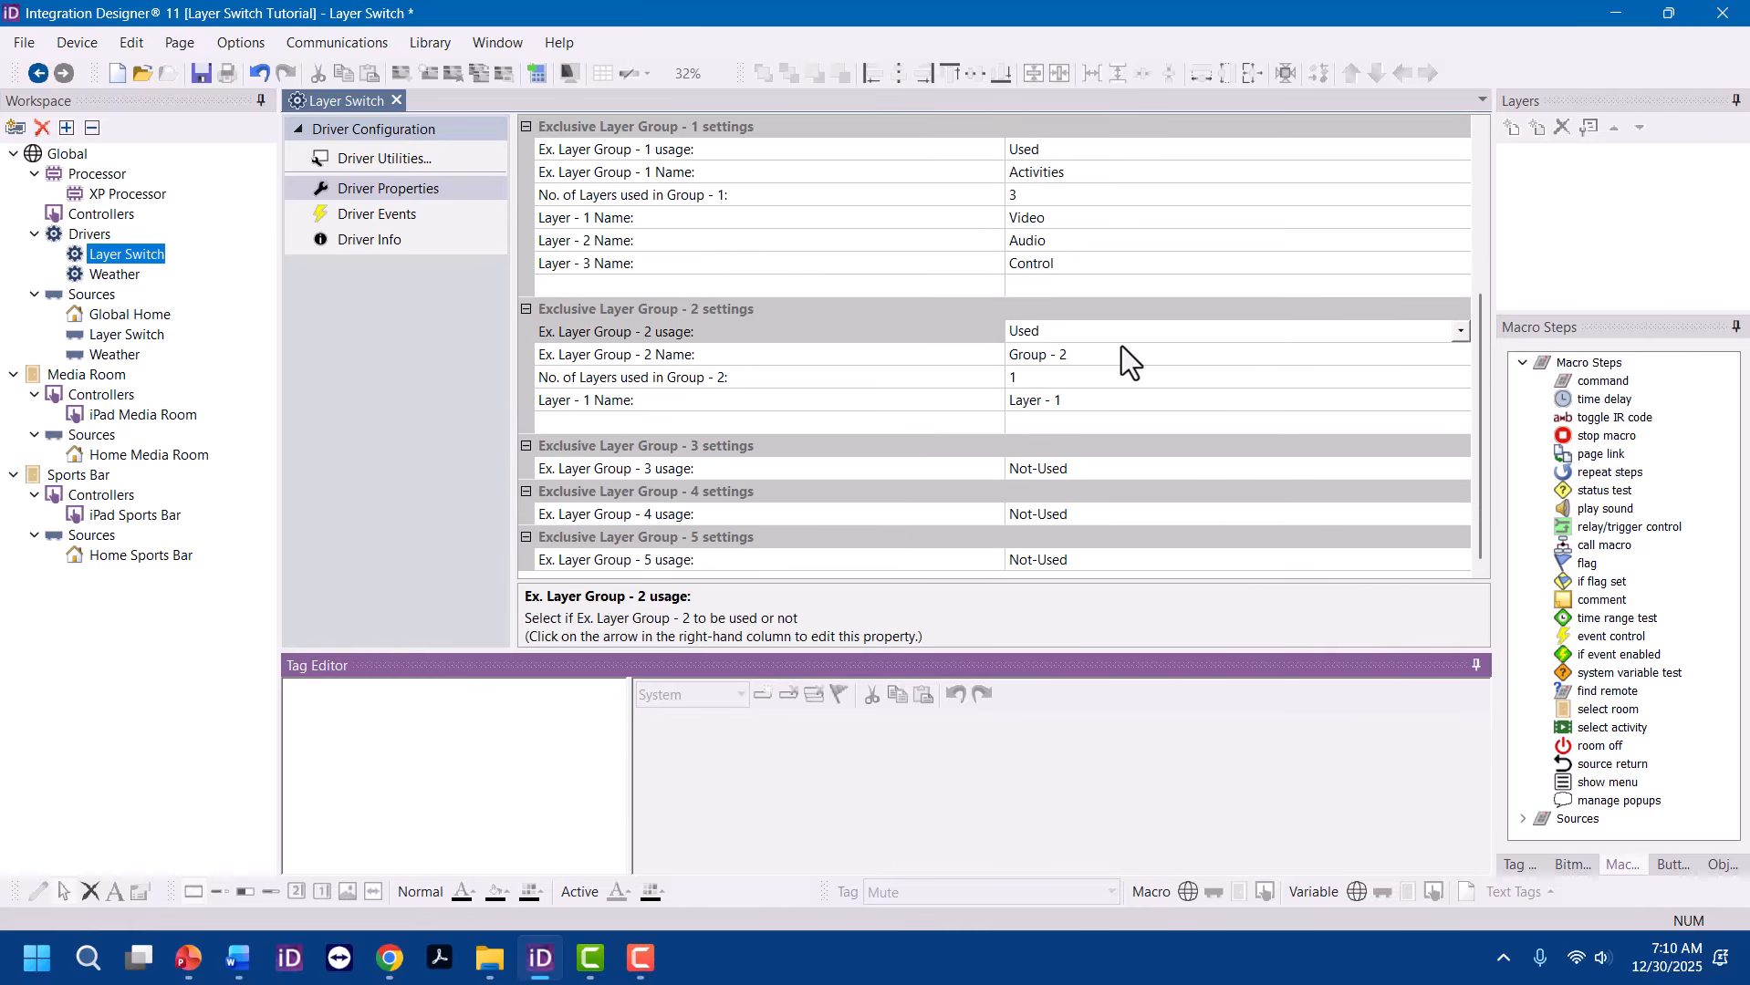
# Name Exclusive Layer Group 2 Media Room Popups and set its number of layers to 3
pyautogui.click(1121, 352)
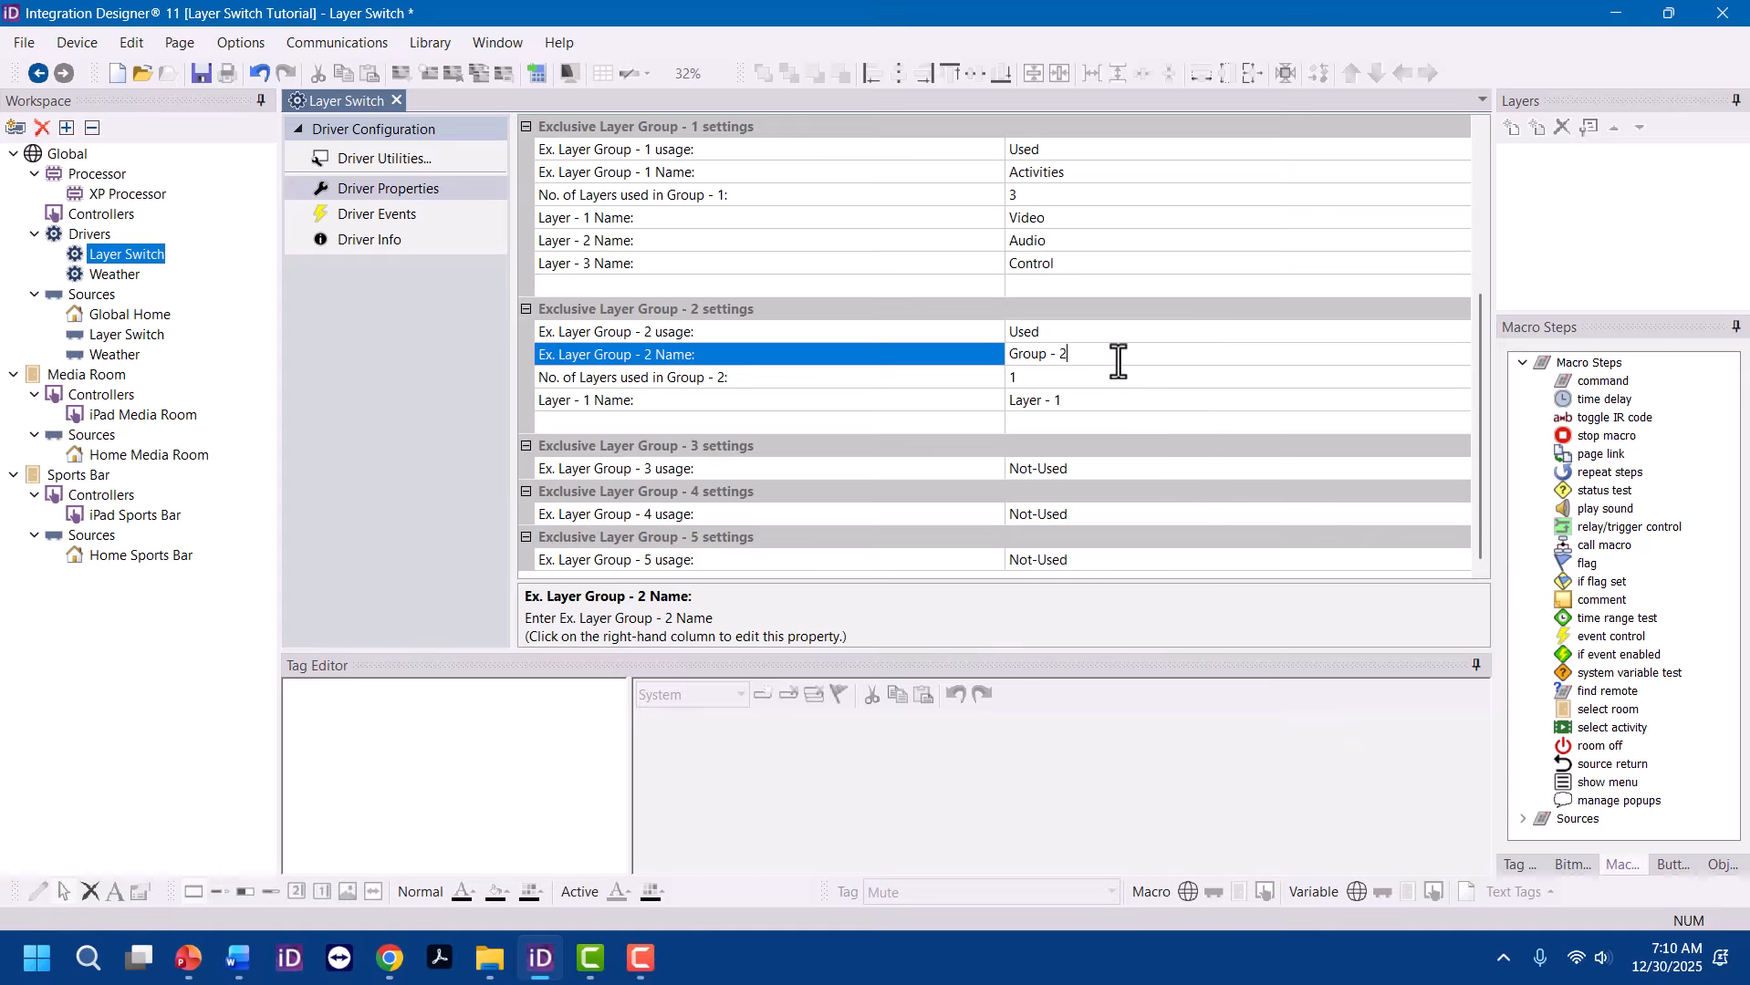
pyautogui.moveTo(1114, 358); pyautogui.dragTo(940, 384)
pyautogui.write('Media Room Popups')
pyautogui.click(1156, 378)
pyautogui.scroll(-2, 1156, 378)
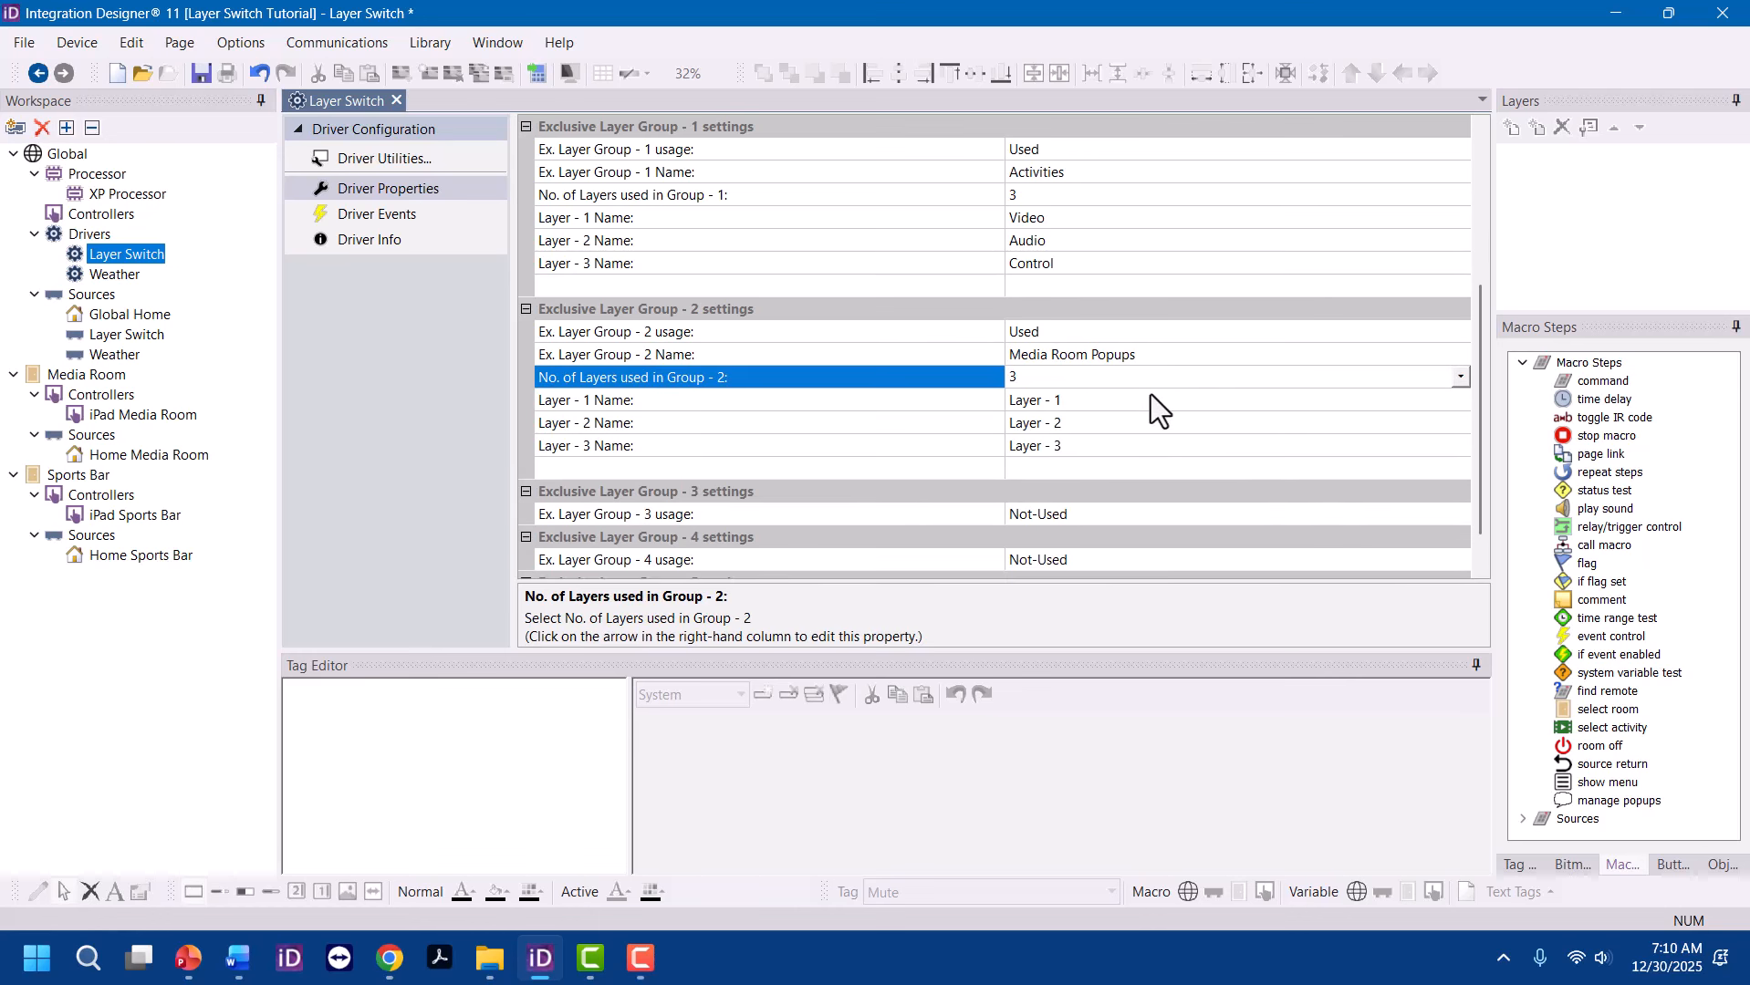
# Name the three layers of the Media Room Popups group Please Wait, Favorites and Mute Popup, in that order
pyautogui.click(1146, 403)
pyautogui.moveTo(1142, 409); pyautogui.dragTo(959, 427)
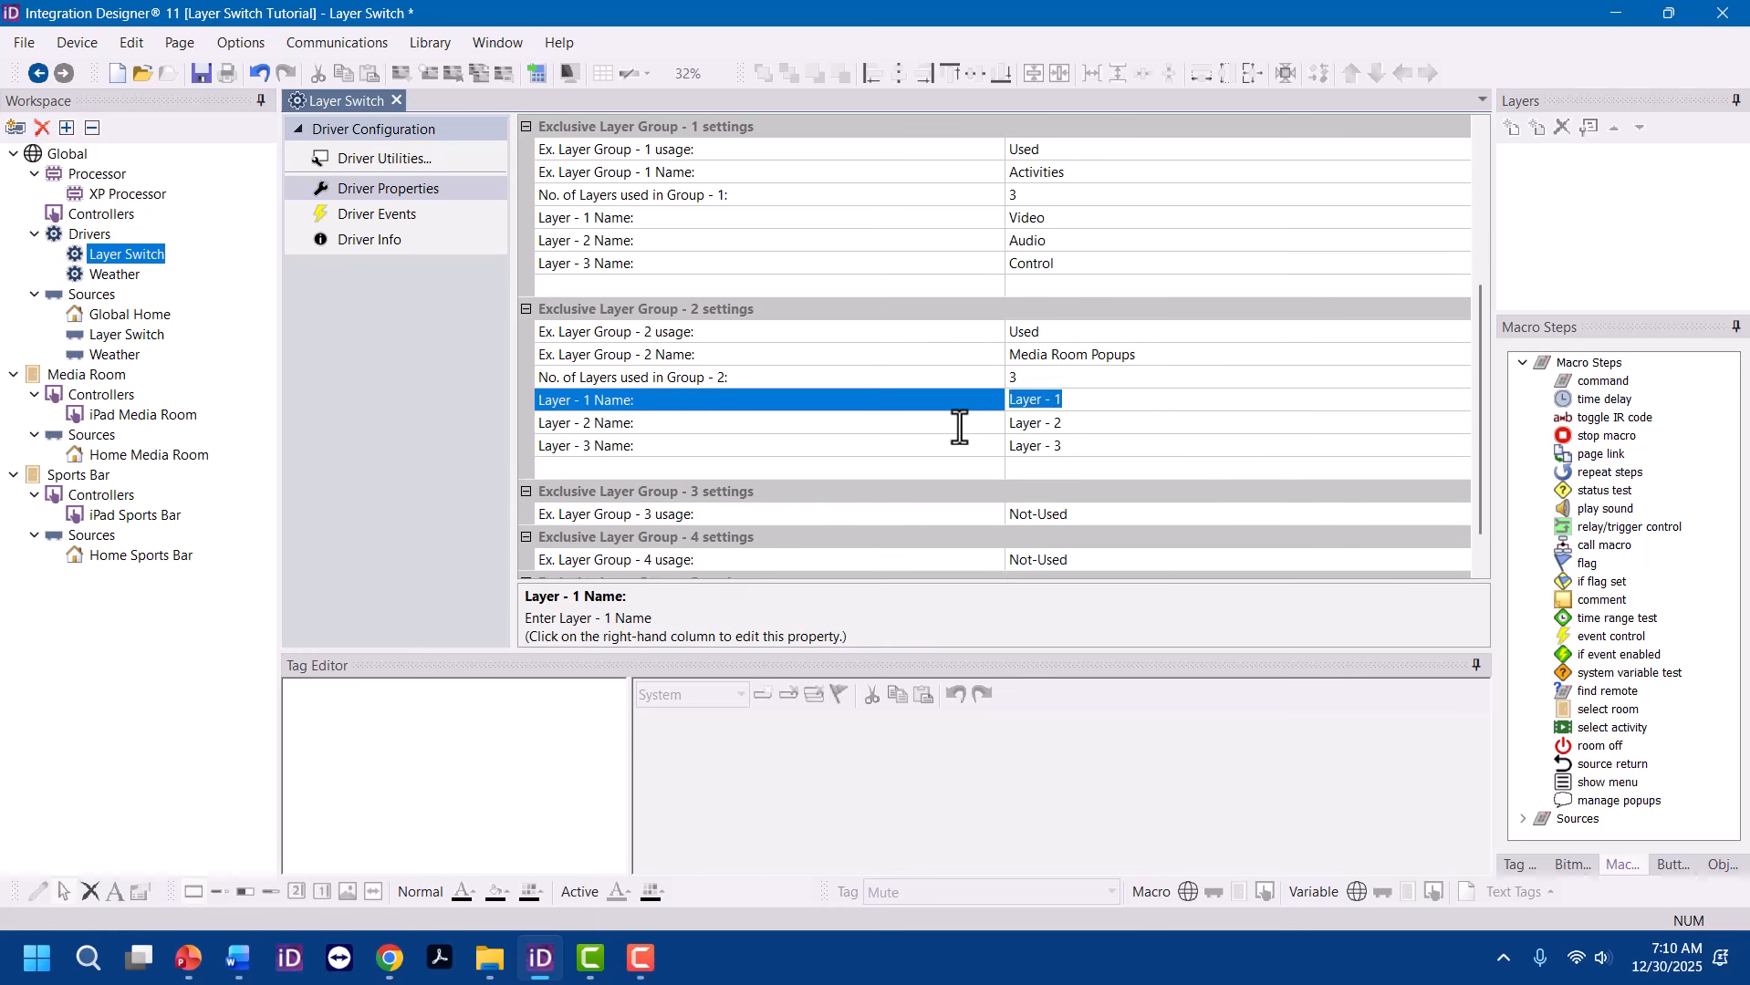
pyautogui.click(1056, 424)
pyautogui.moveTo(1059, 424); pyautogui.dragTo(999, 429)
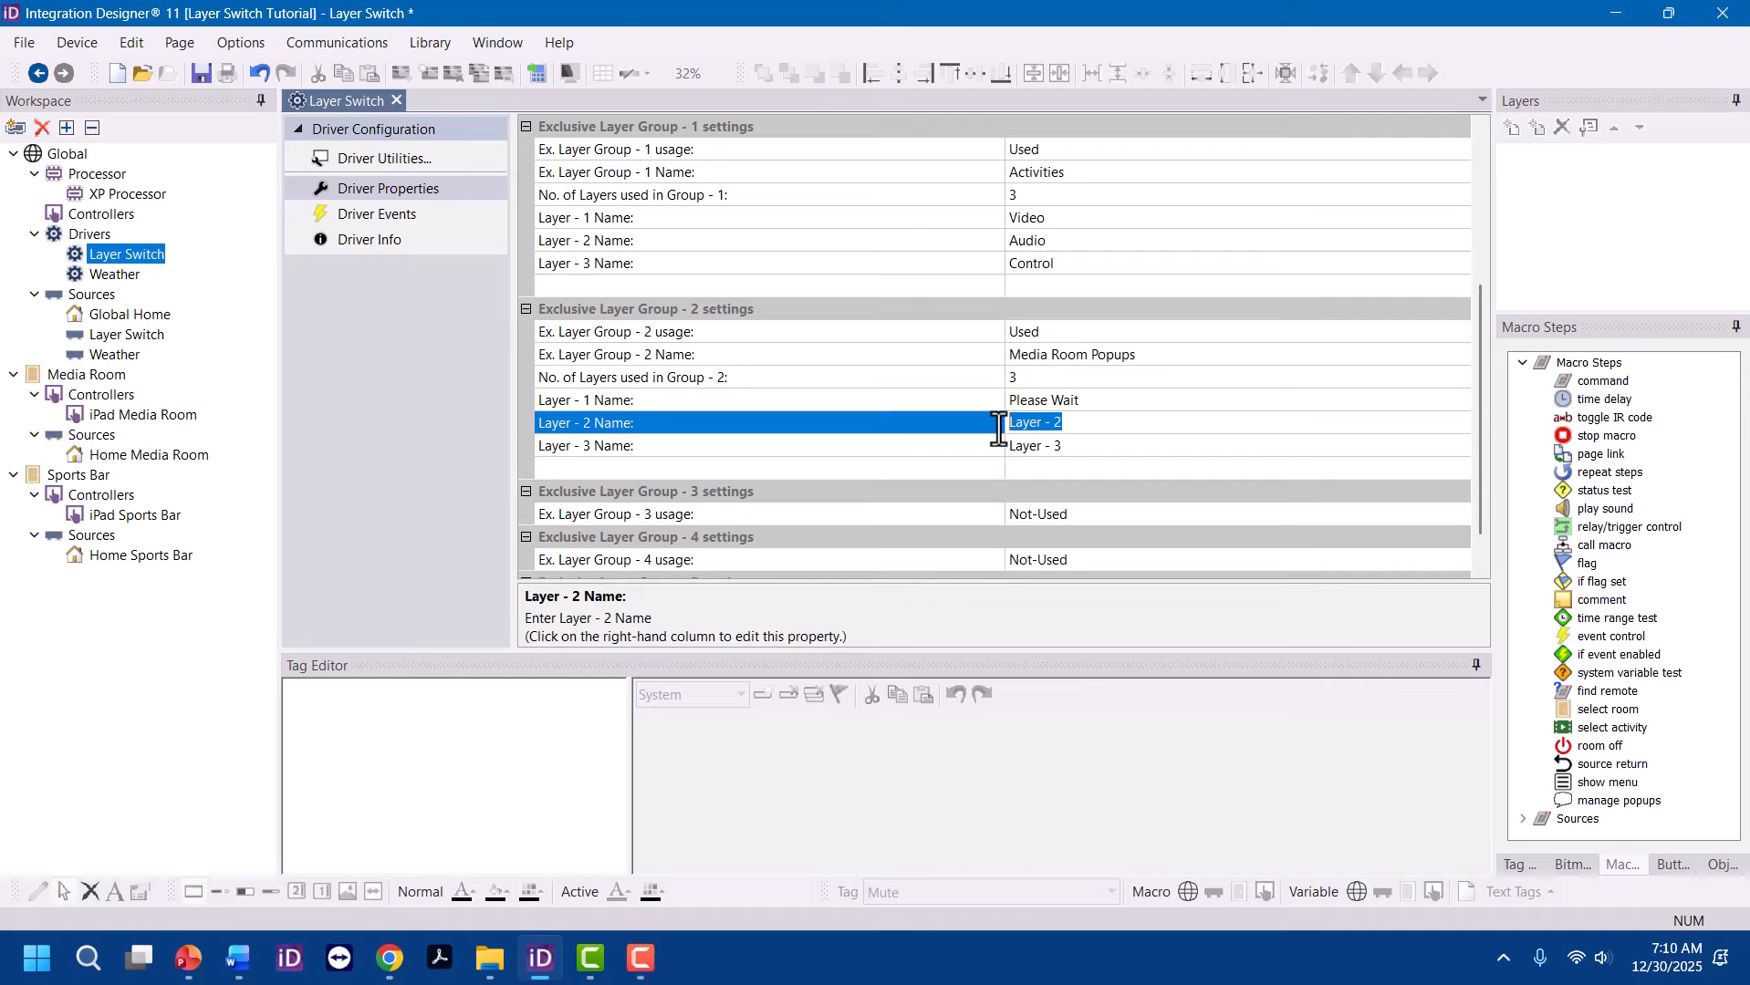
pyautogui.write('Favorites')
pyautogui.press('Return')
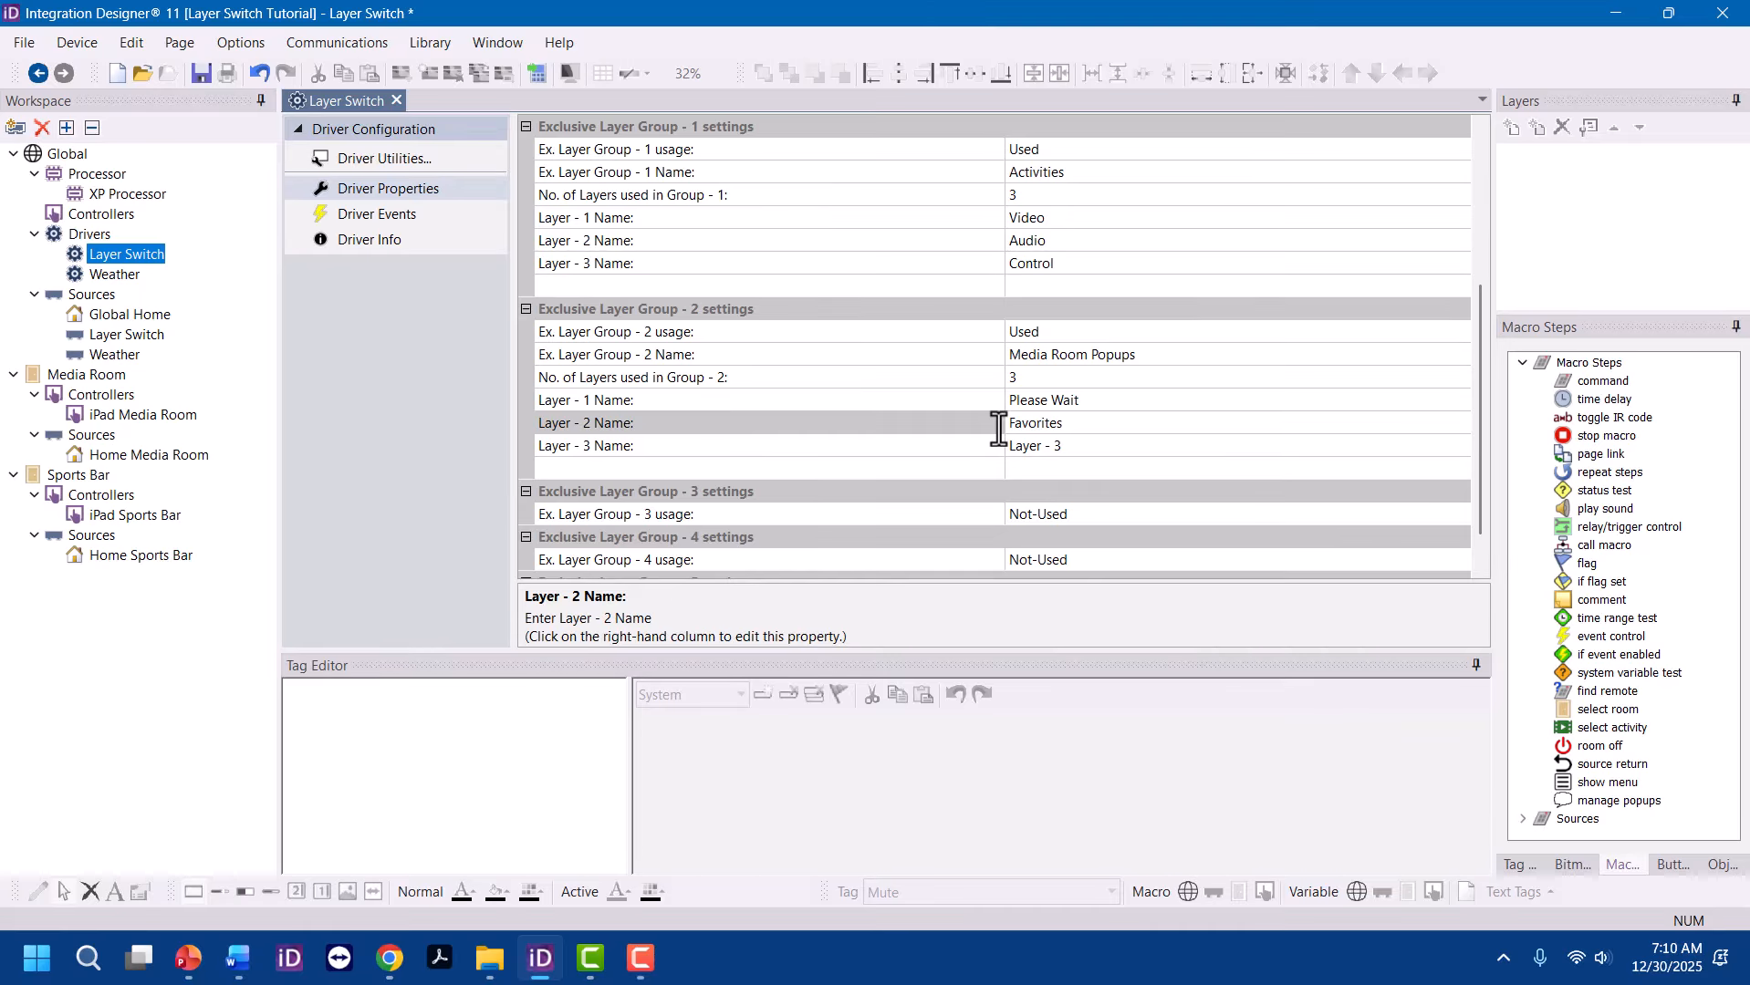
pyautogui.moveTo(1130, 449); pyautogui.dragTo(931, 447)
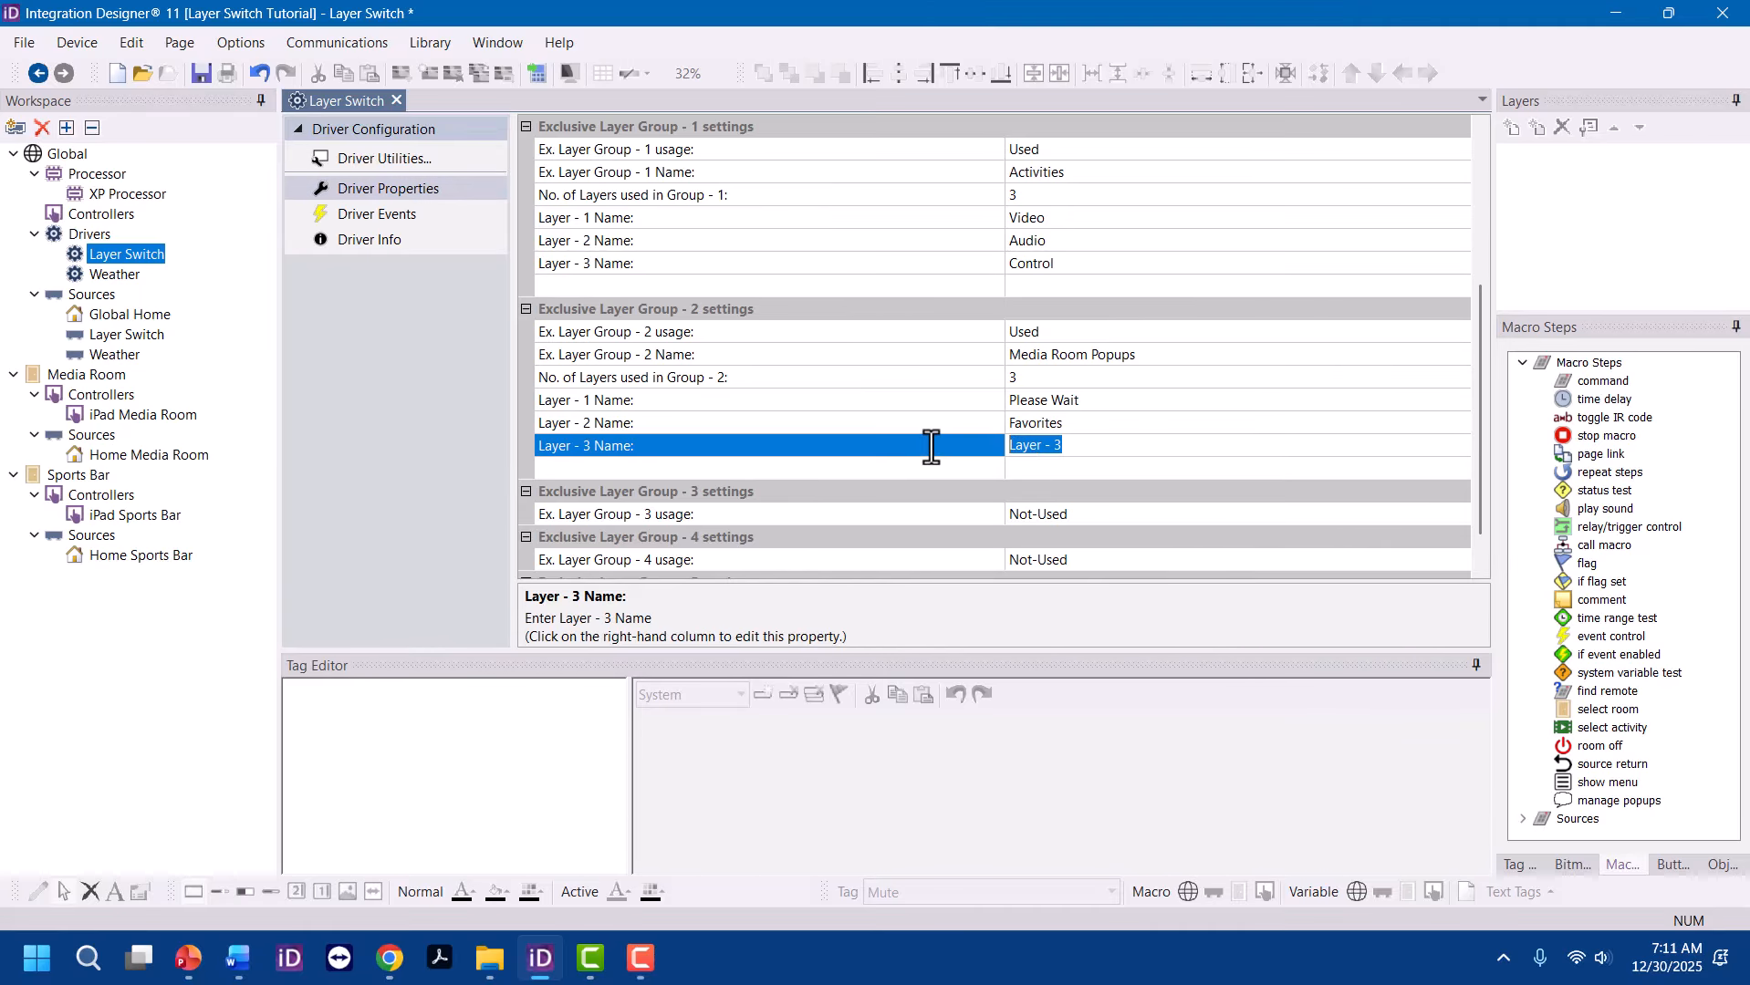
pyautogui.write('Mute Popup')
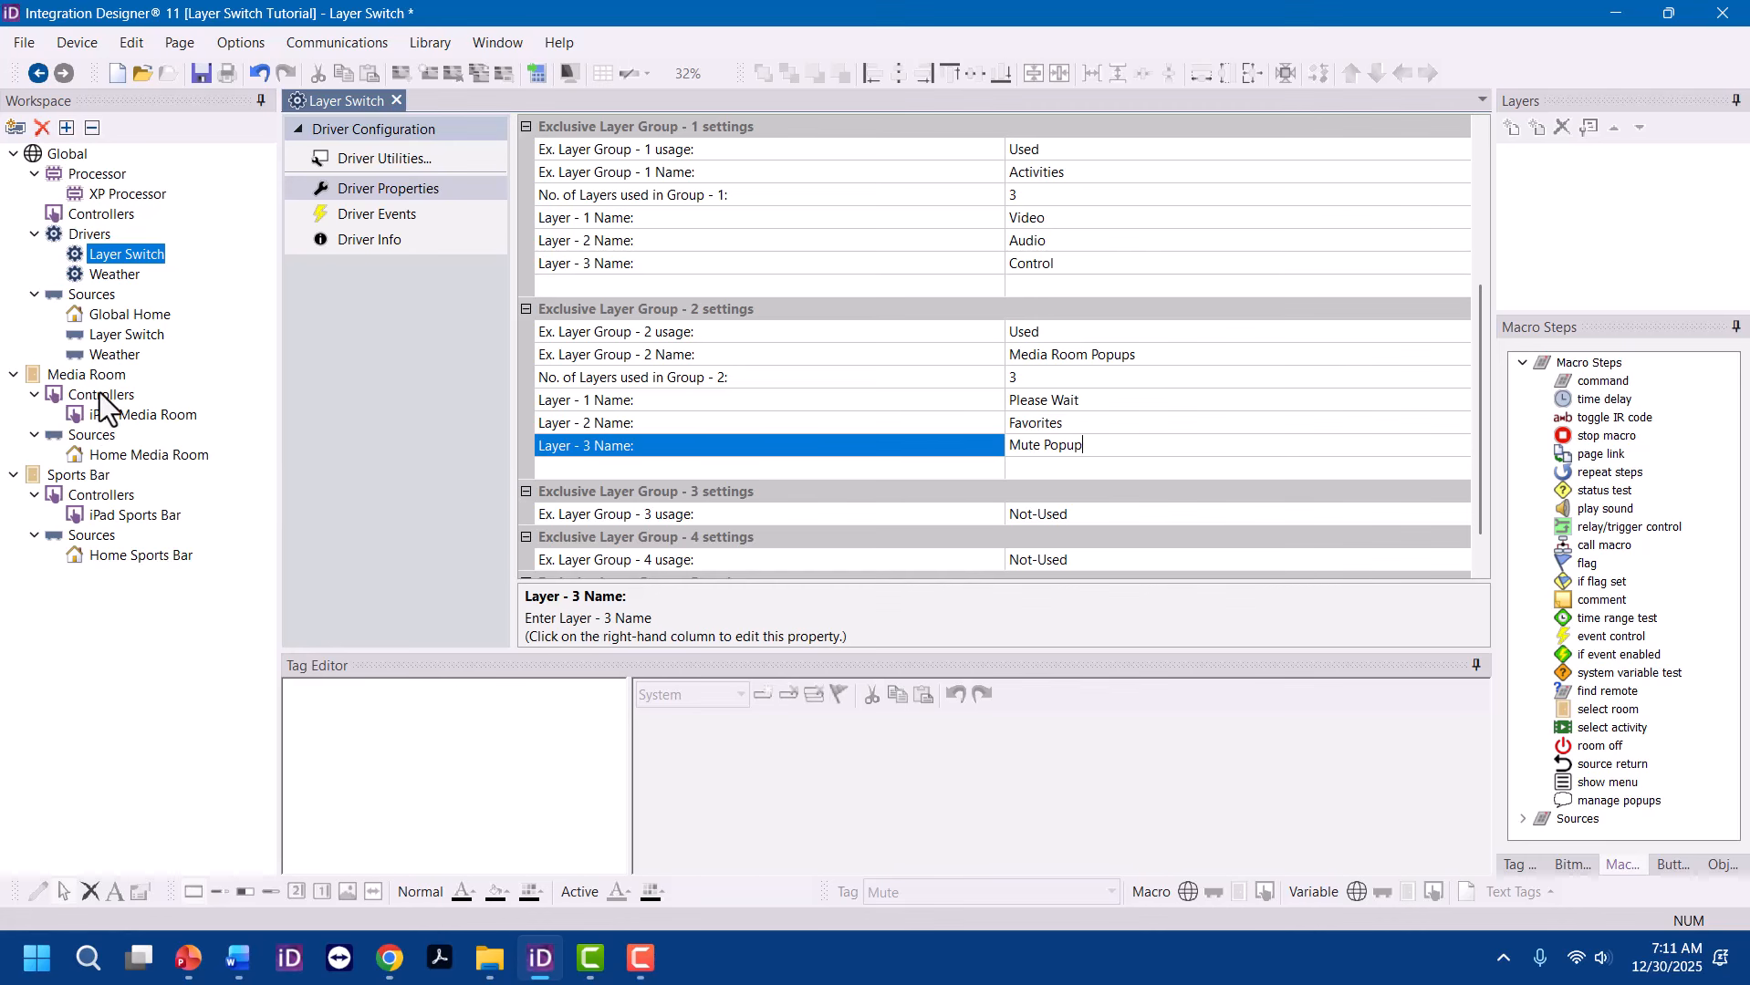
# Open the source-level macro of the DirecTV button on the Media Room's Main 2 page and enlarge the macro editing area
pyautogui.moveTo(101, 418); pyautogui.dragTo(109, 435)
pyautogui.click(139, 456)
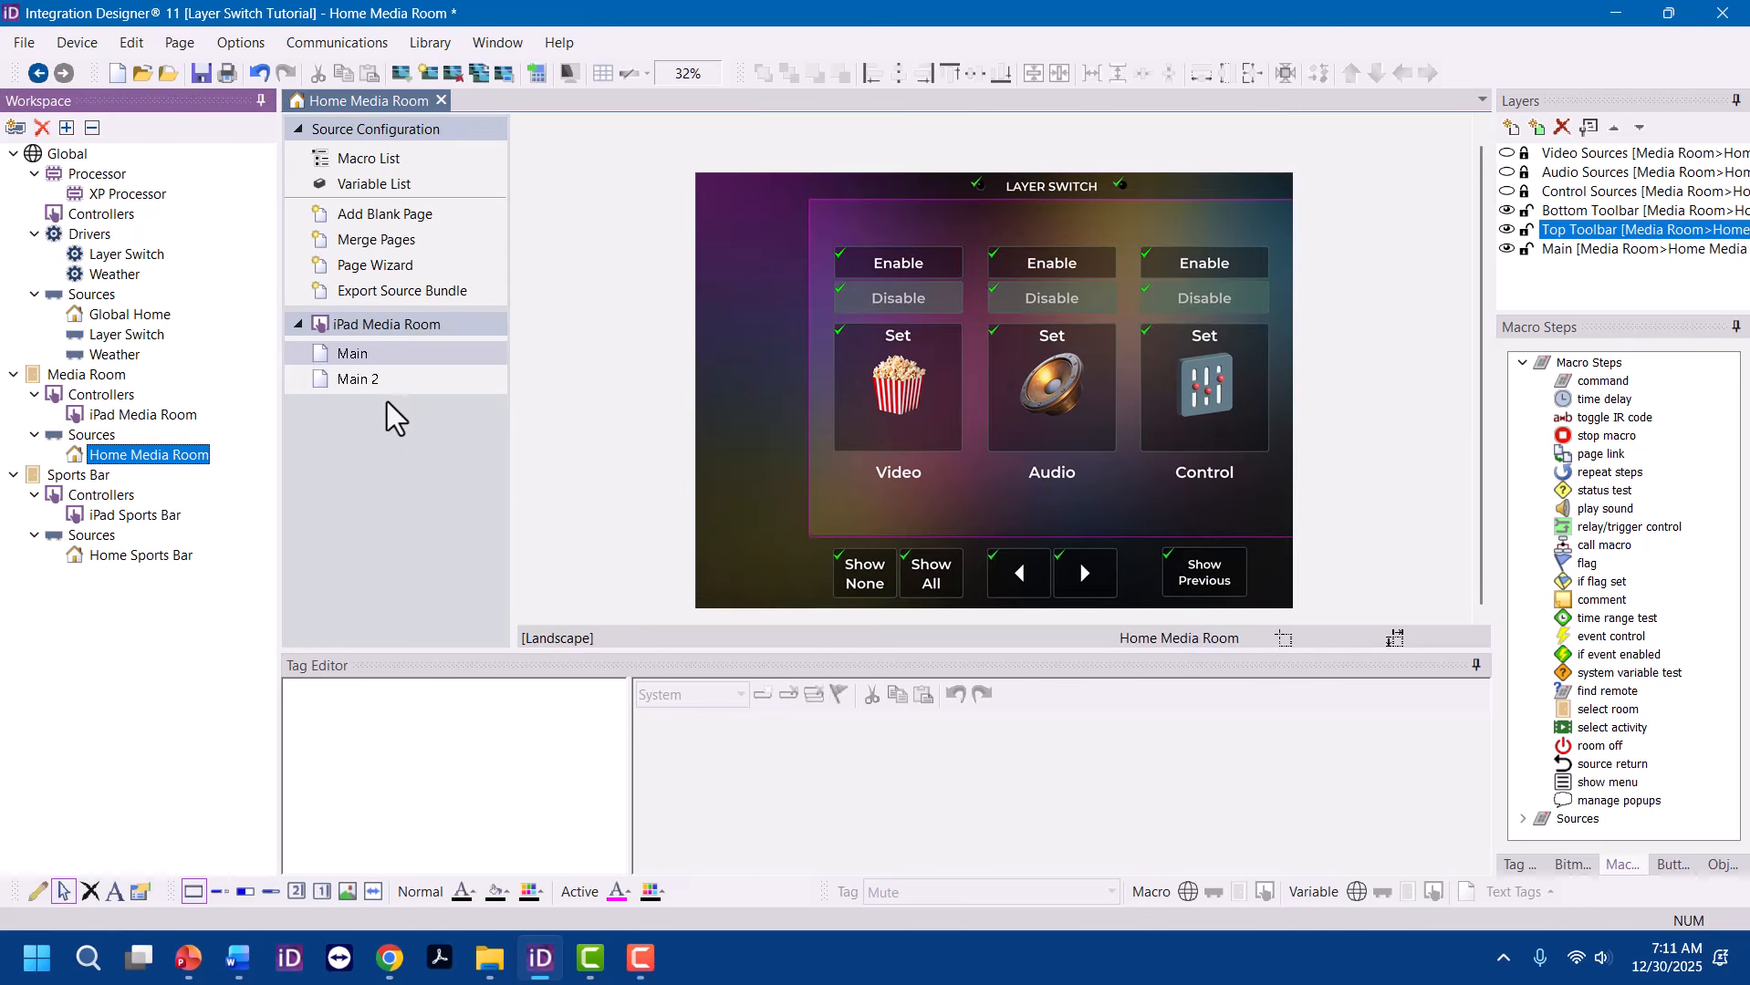
pyautogui.click(383, 381)
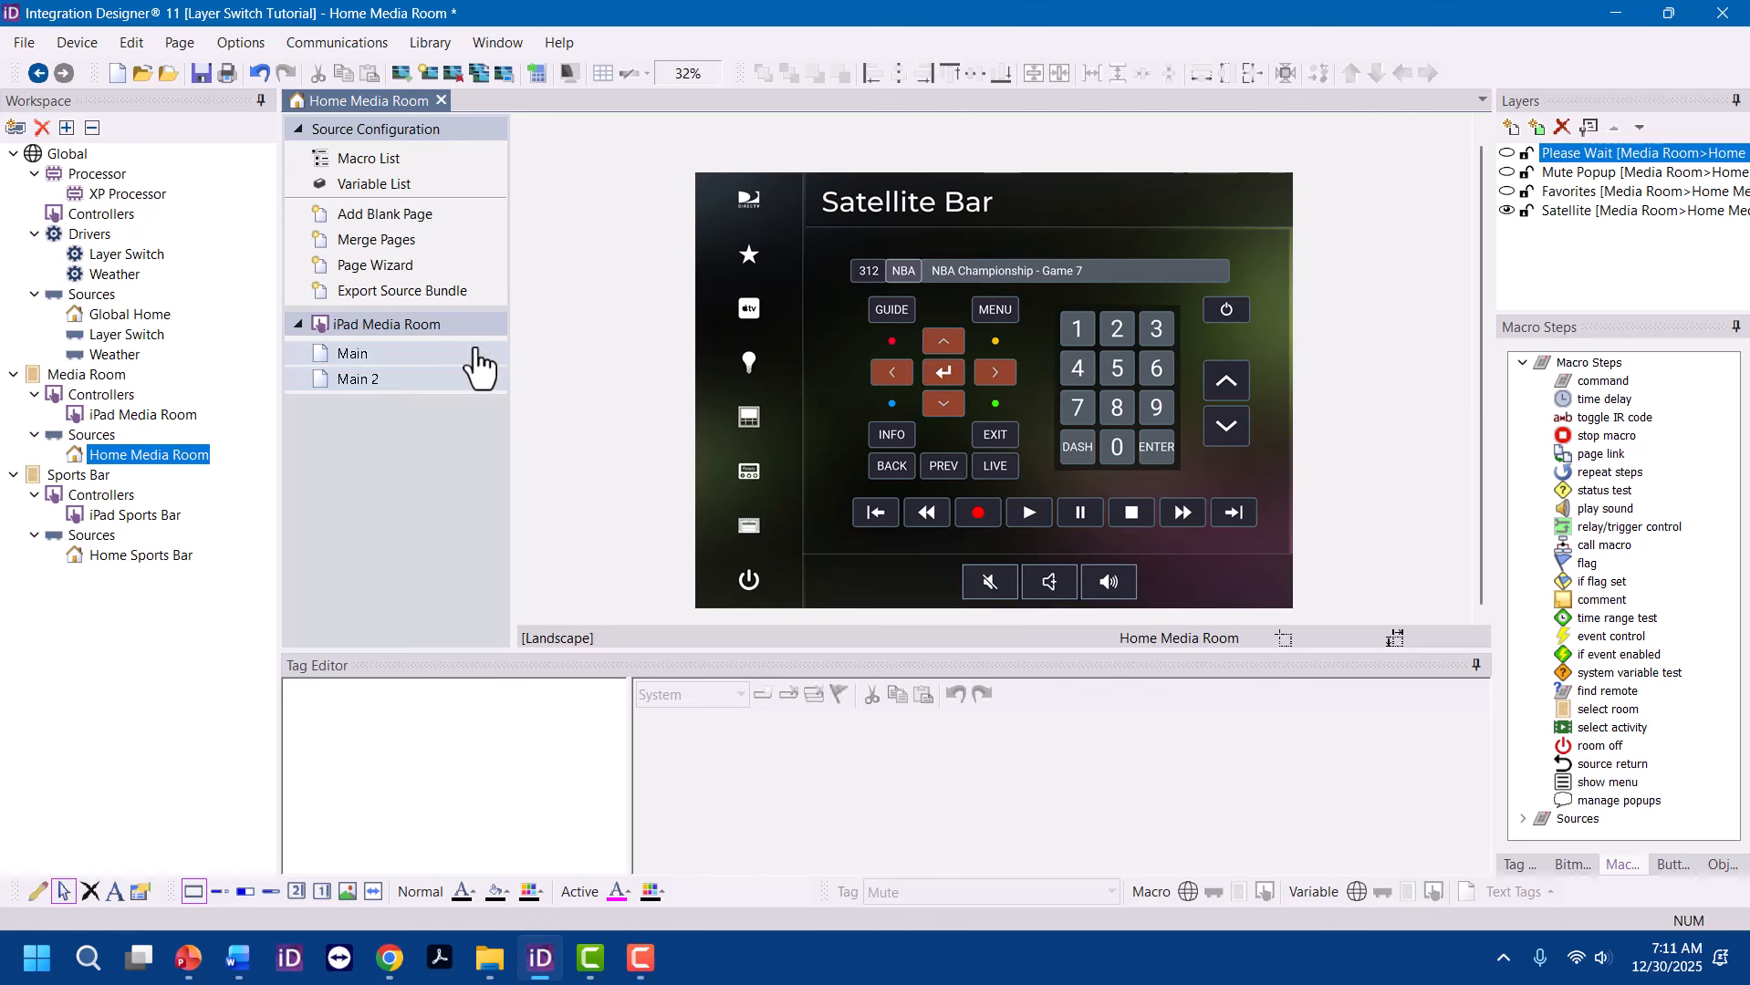
pyautogui.click(742, 202)
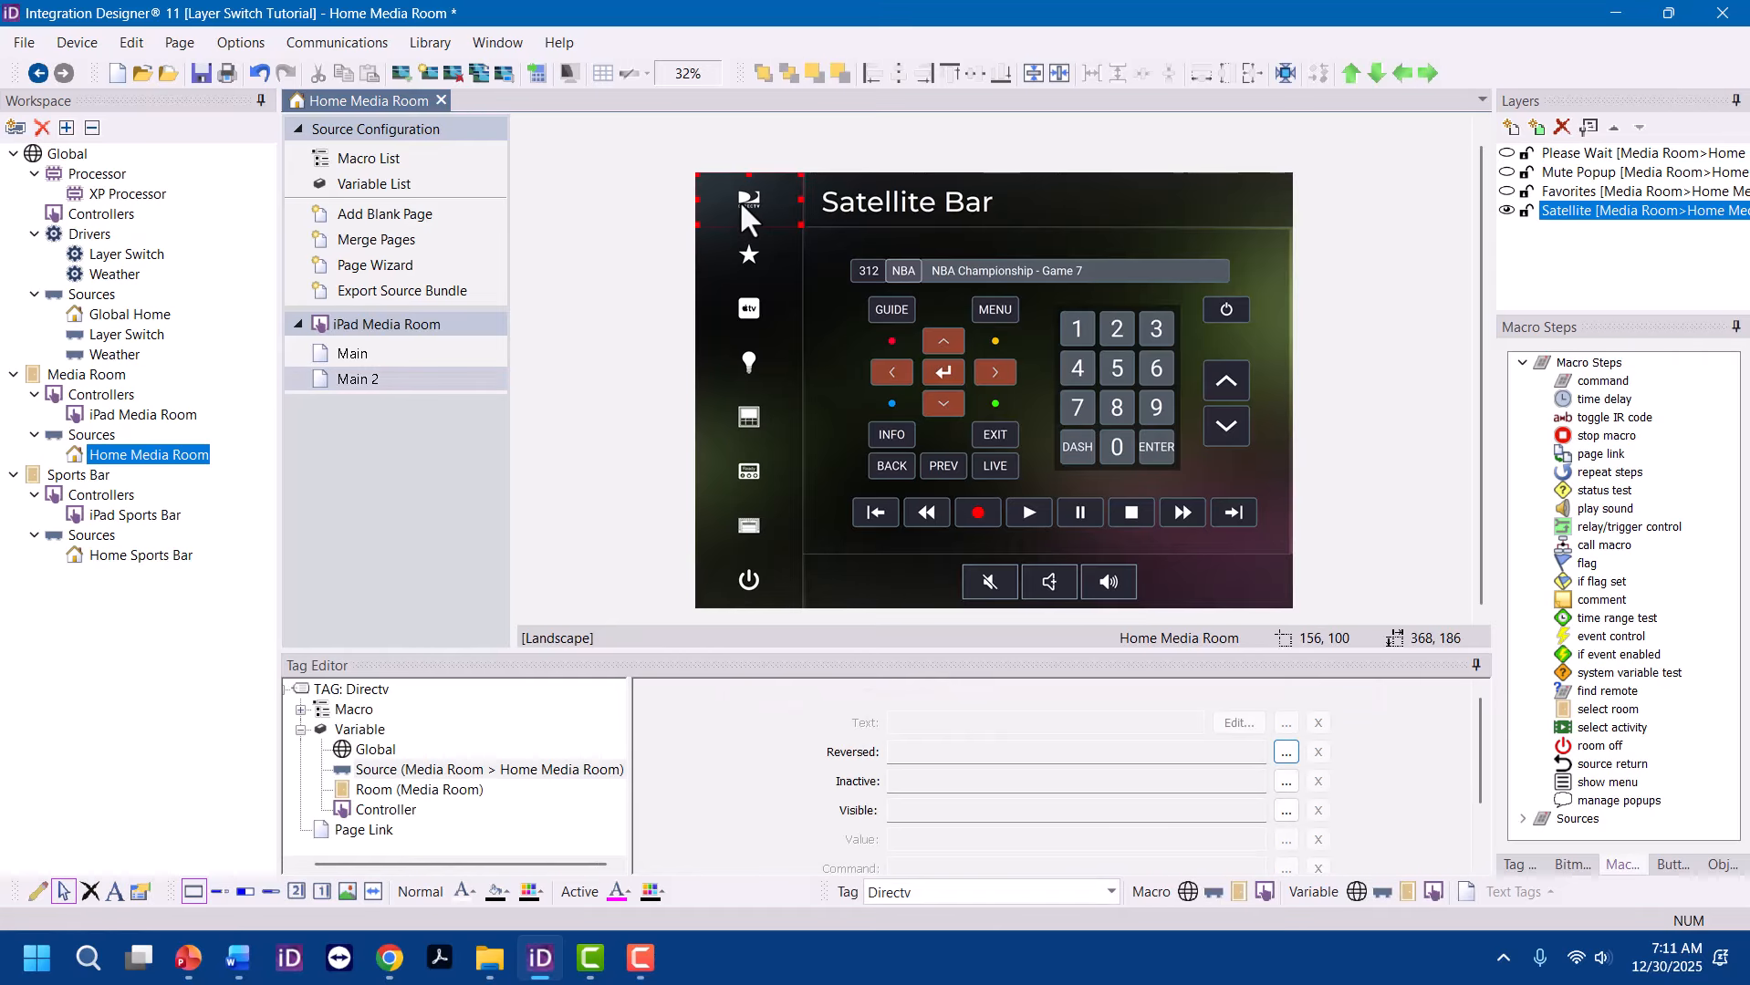
pyautogui.click(448, 775)
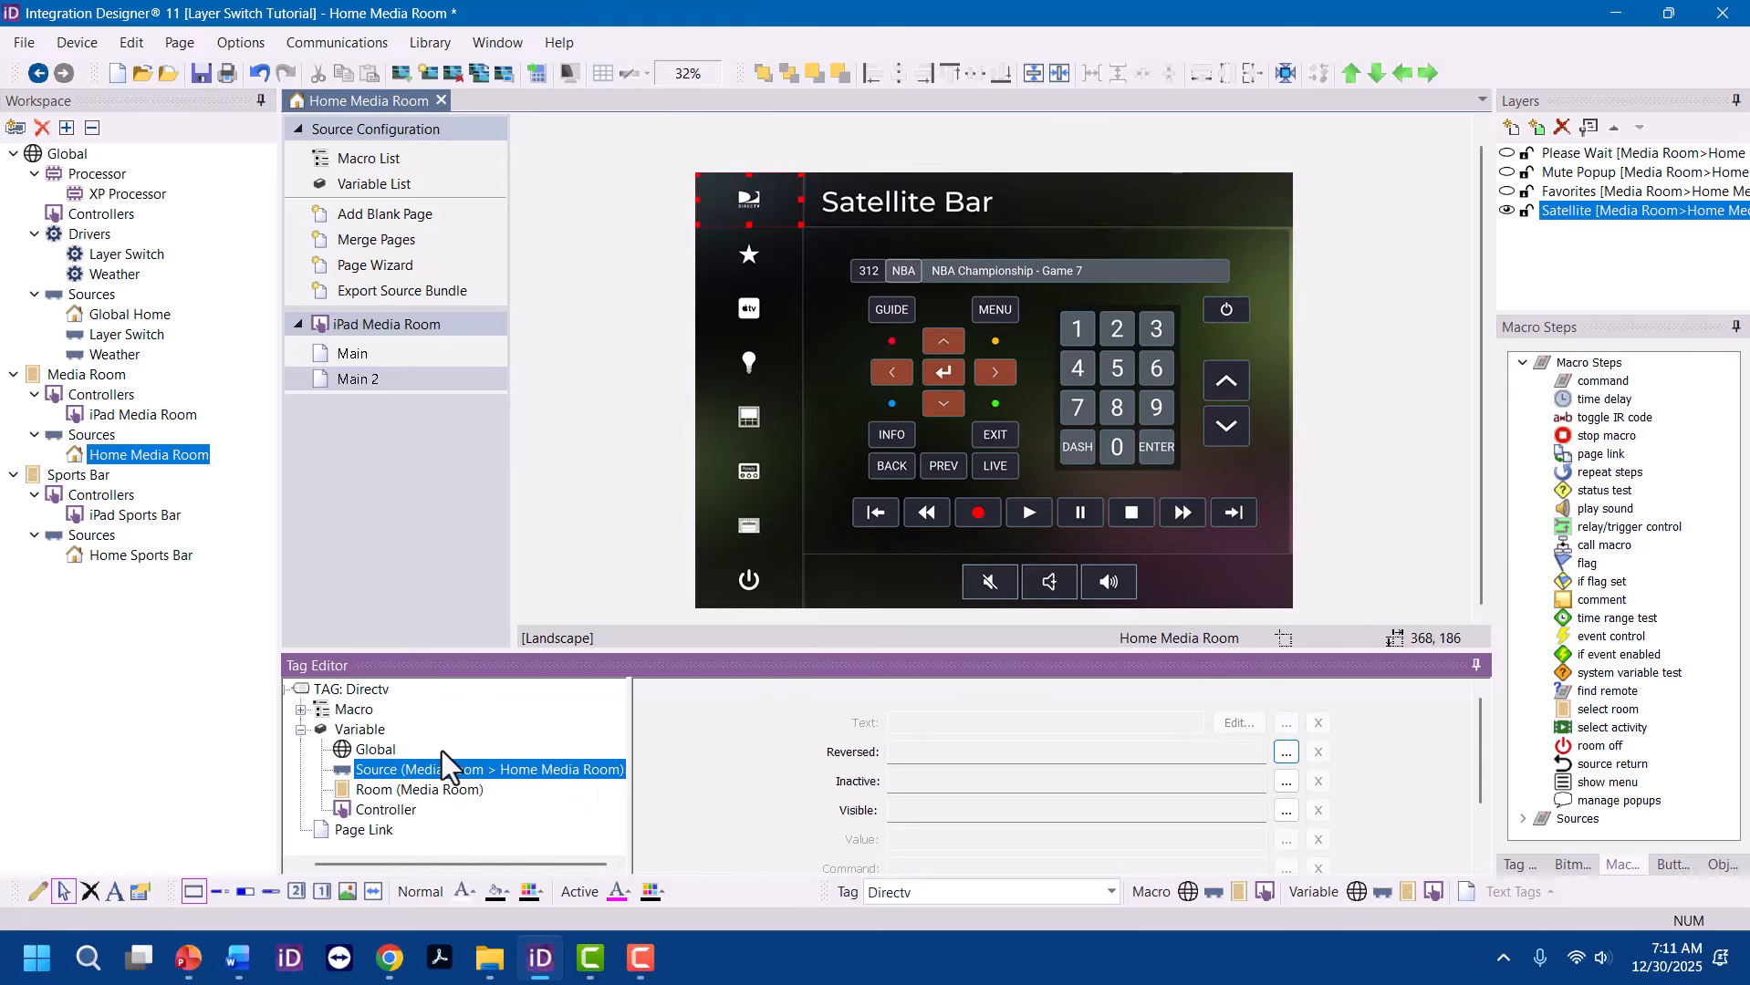
pyautogui.click(300, 710)
pyautogui.click(387, 749)
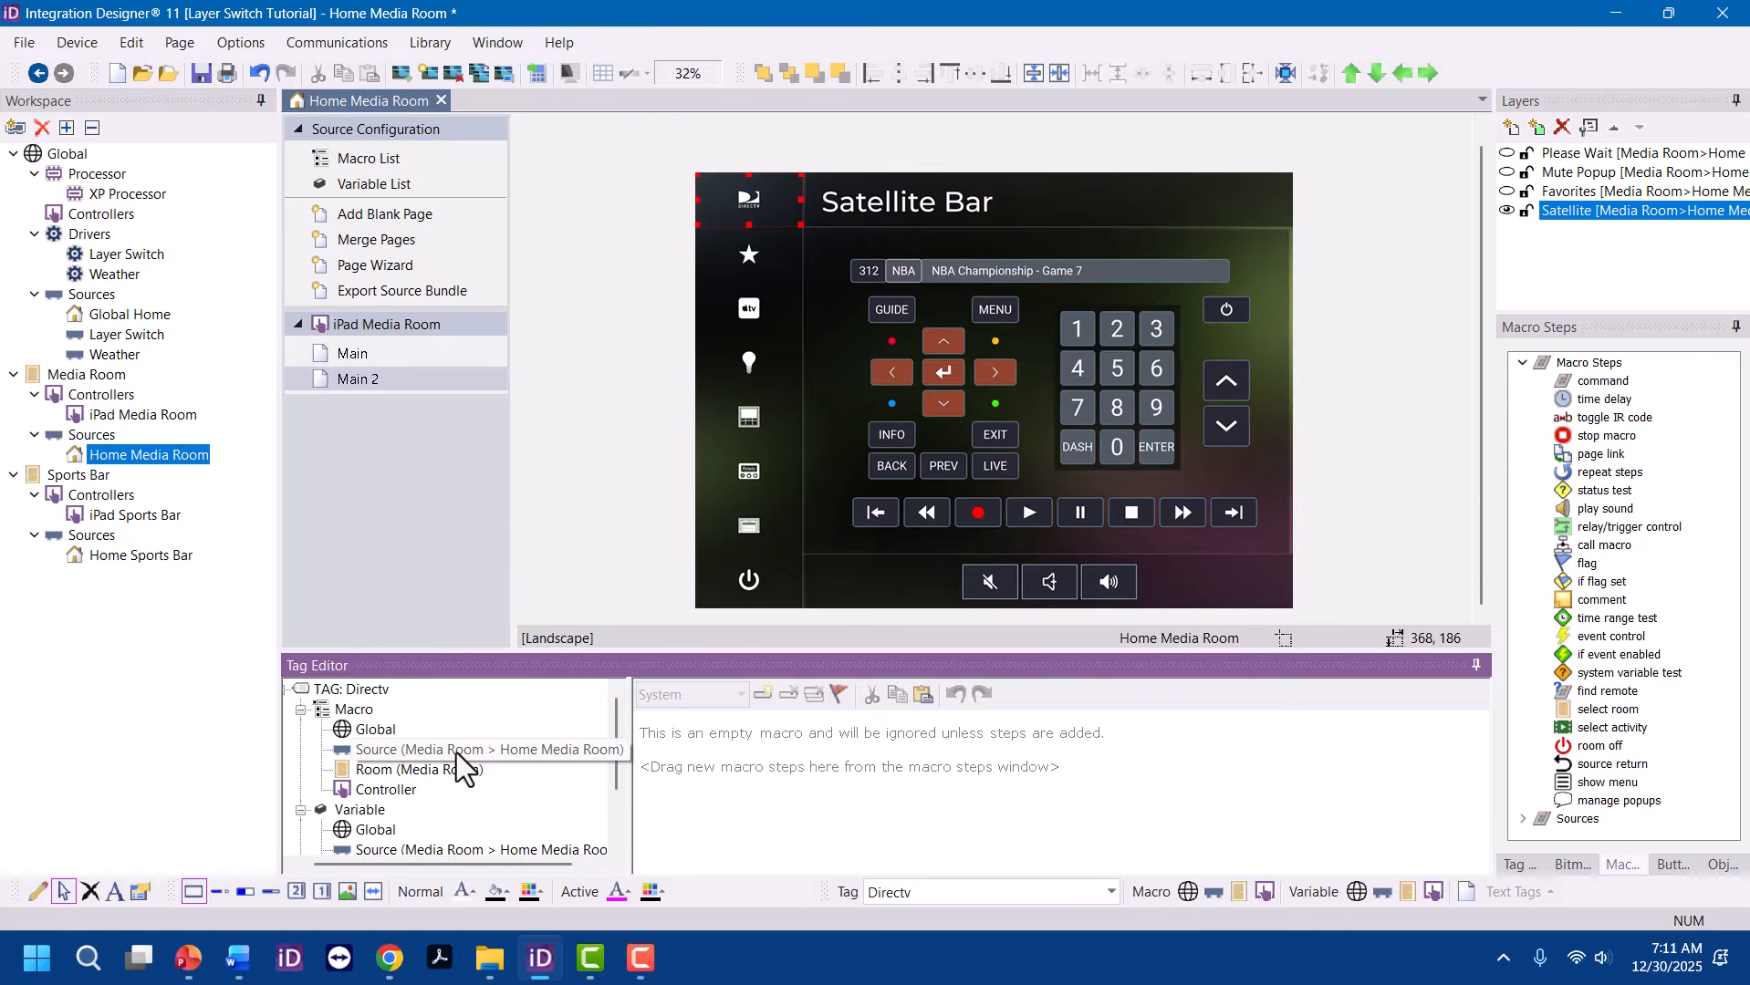
pyautogui.moveTo(800, 651); pyautogui.dragTo(1002, 549)
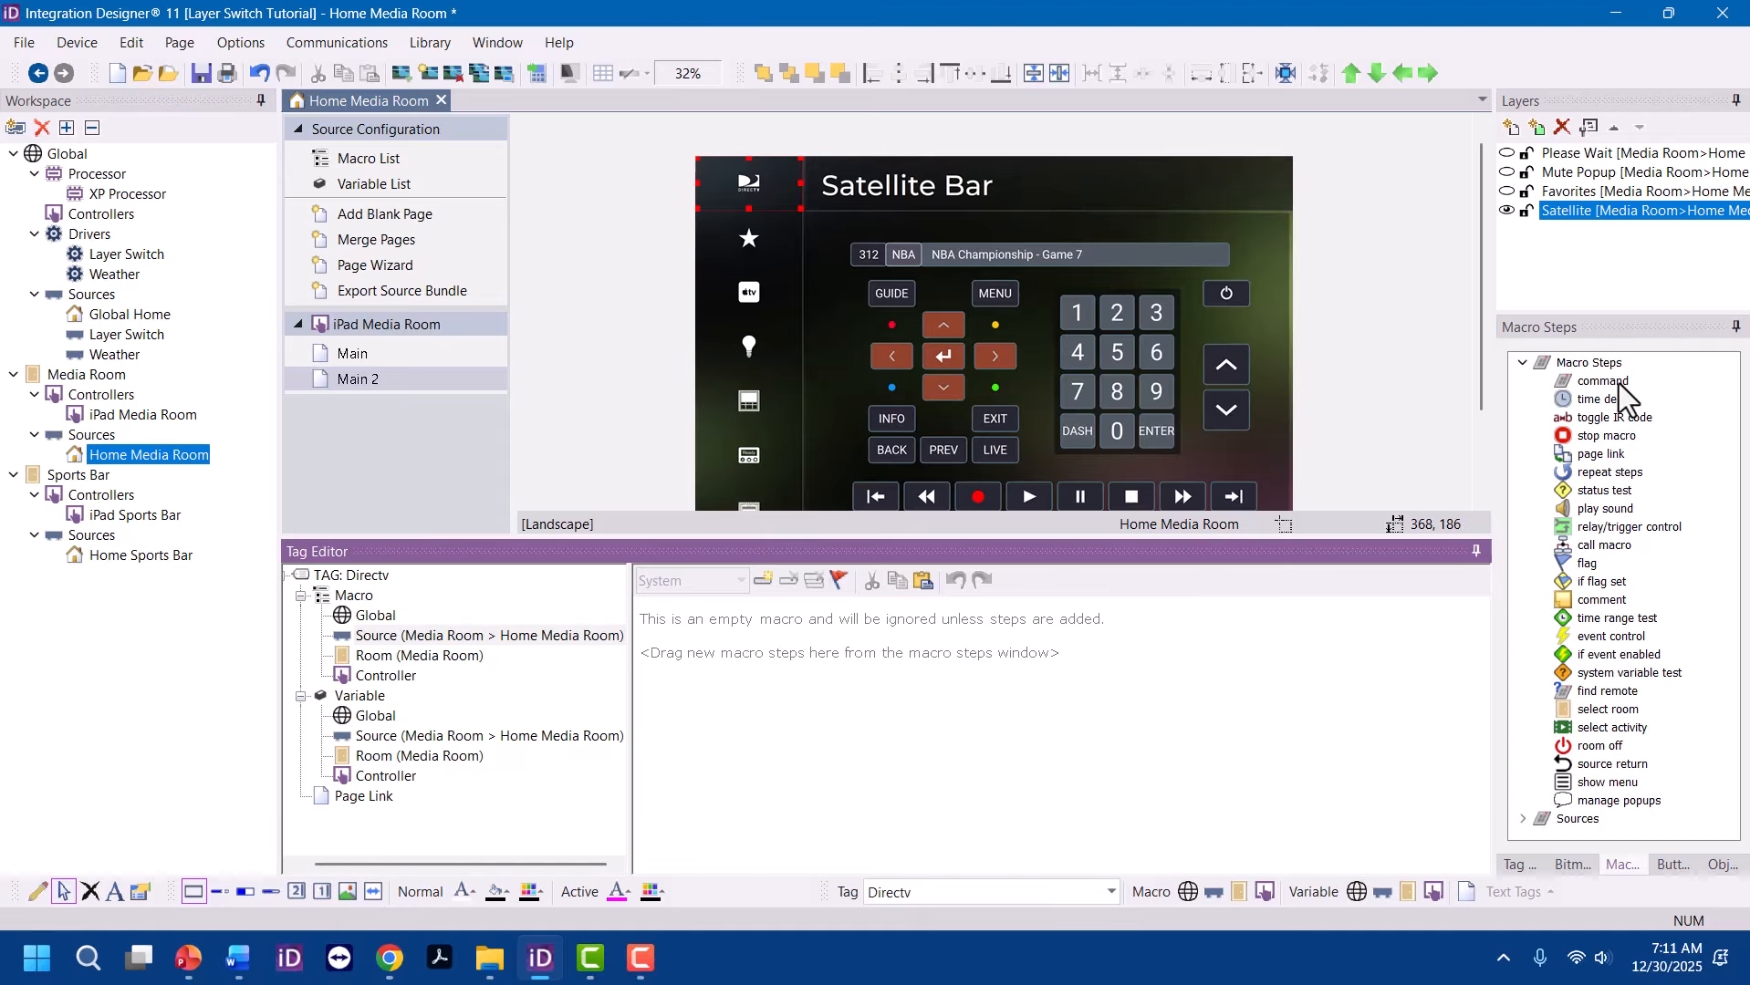
# Add a command to the DirecTV button's source macro using the Layer Switch device and the Ex. Layer Switching function for the Media Room Popups group
pyautogui.moveTo(1598, 384); pyautogui.dragTo(985, 597)
pyautogui.click(844, 680)
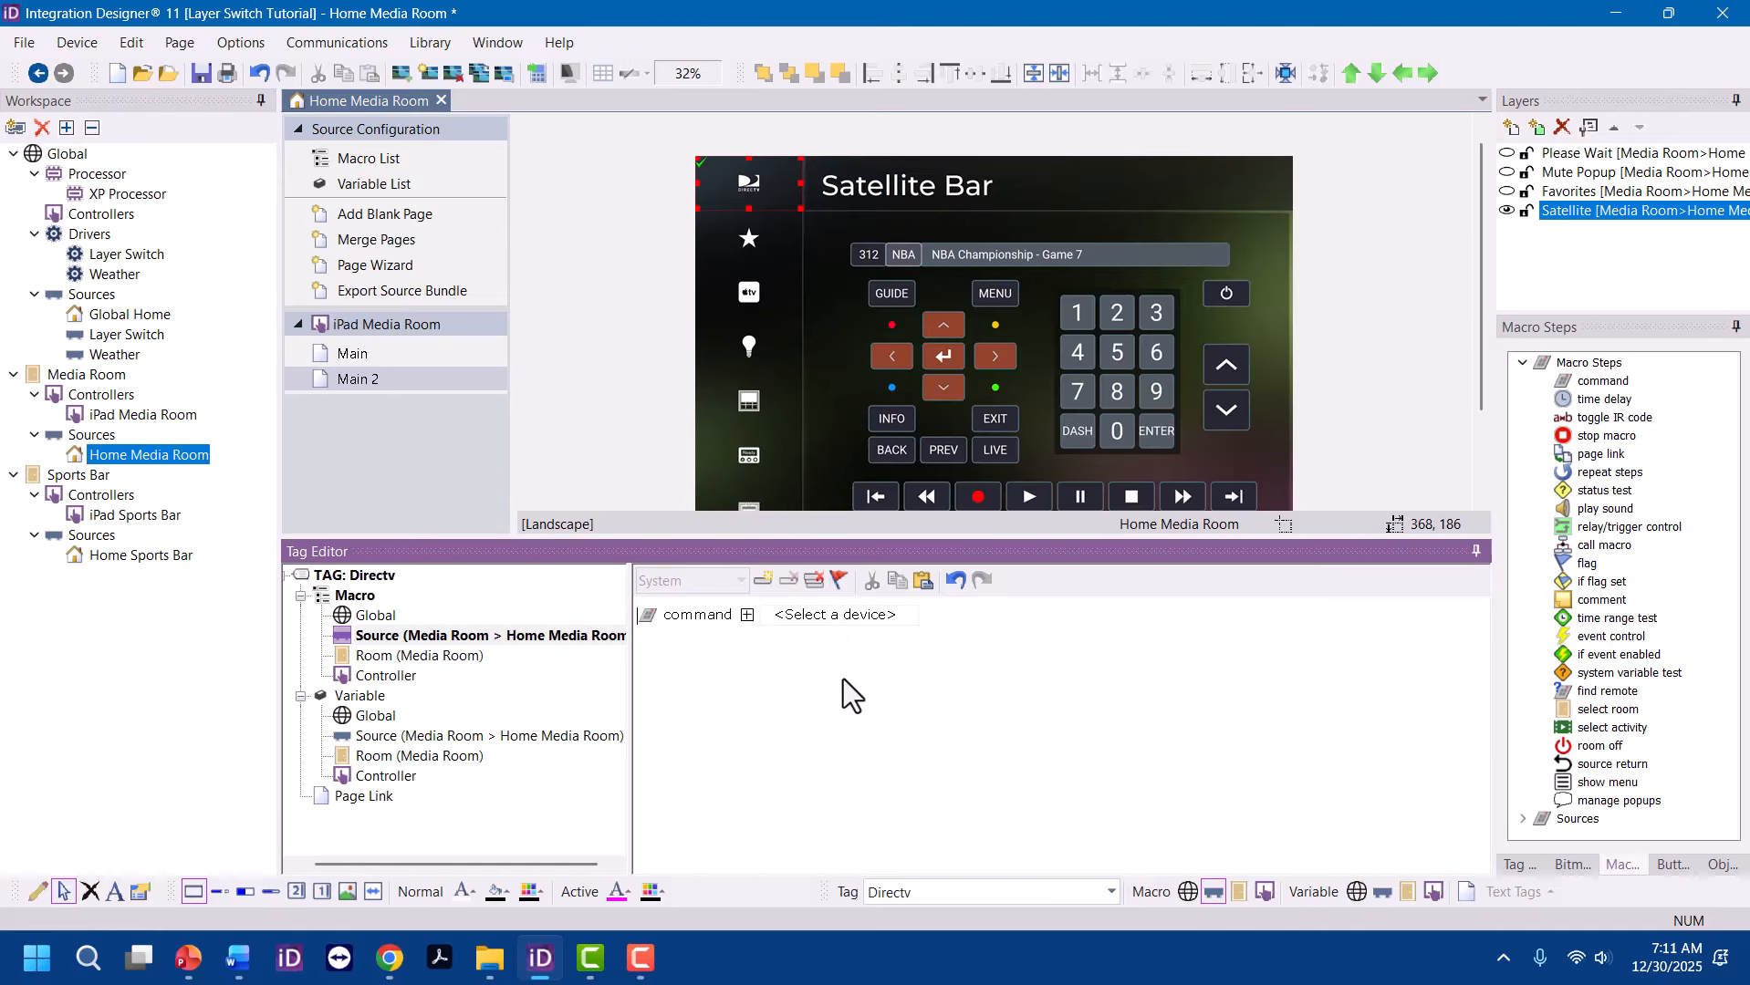
pyautogui.click(867, 629)
pyautogui.click(856, 669)
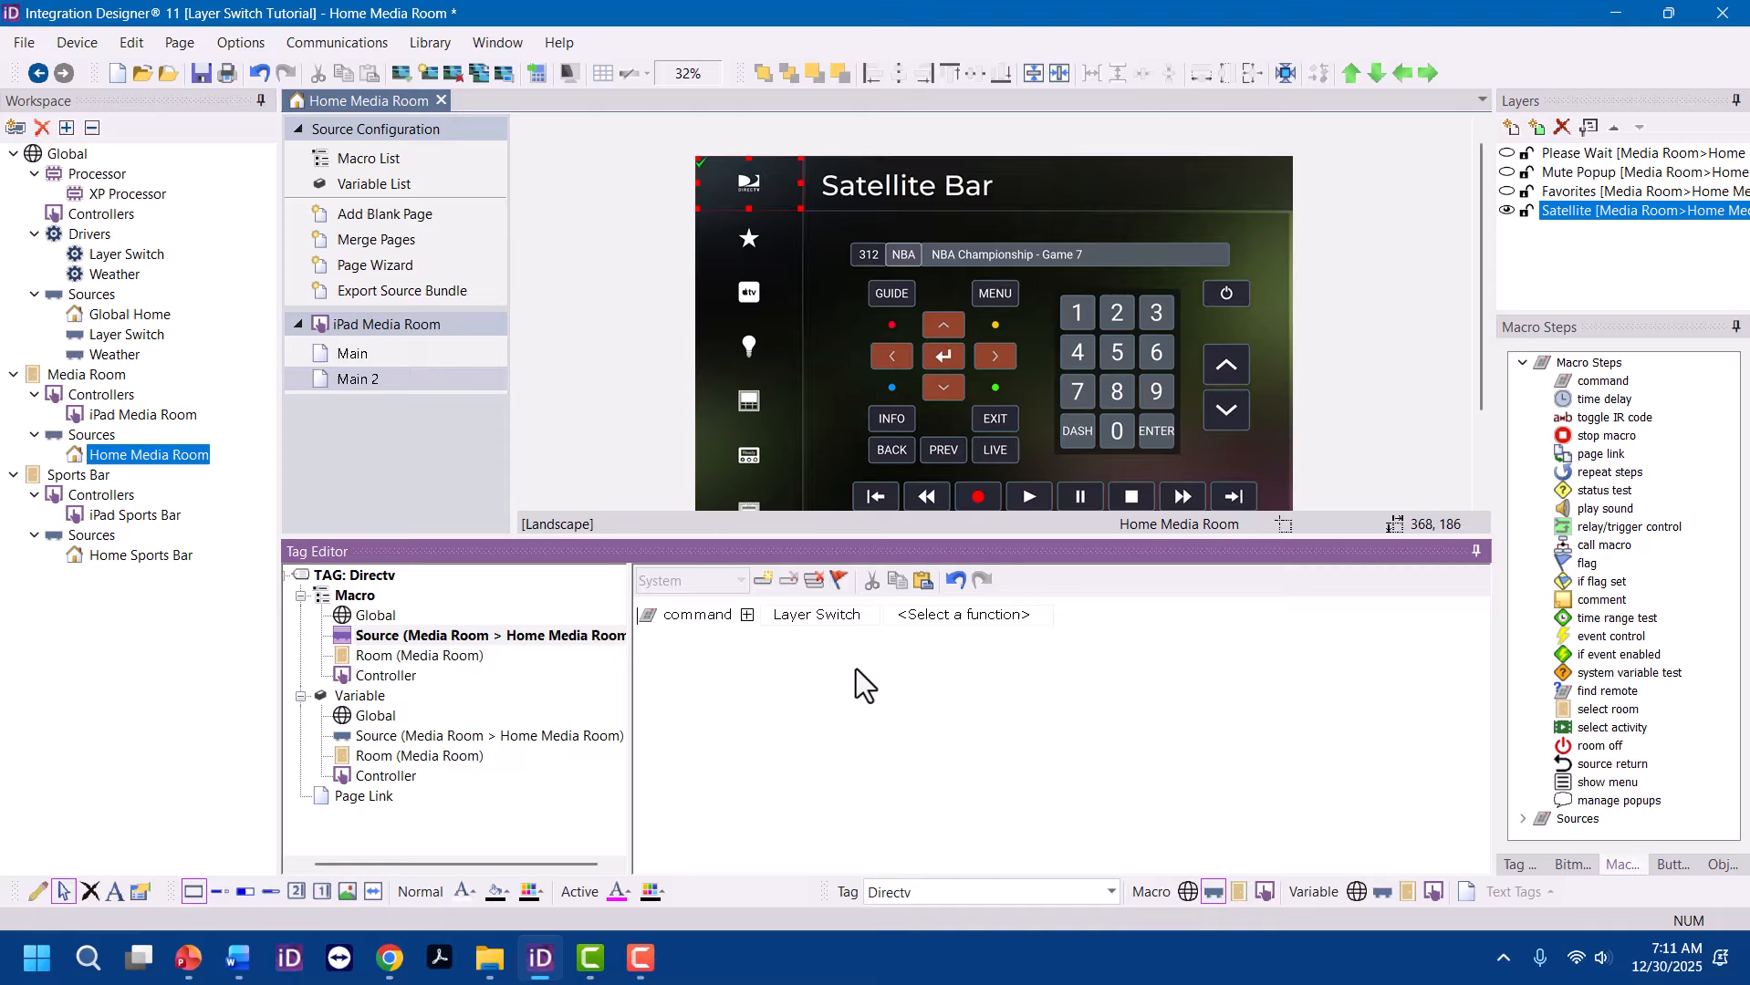
pyautogui.click(975, 618)
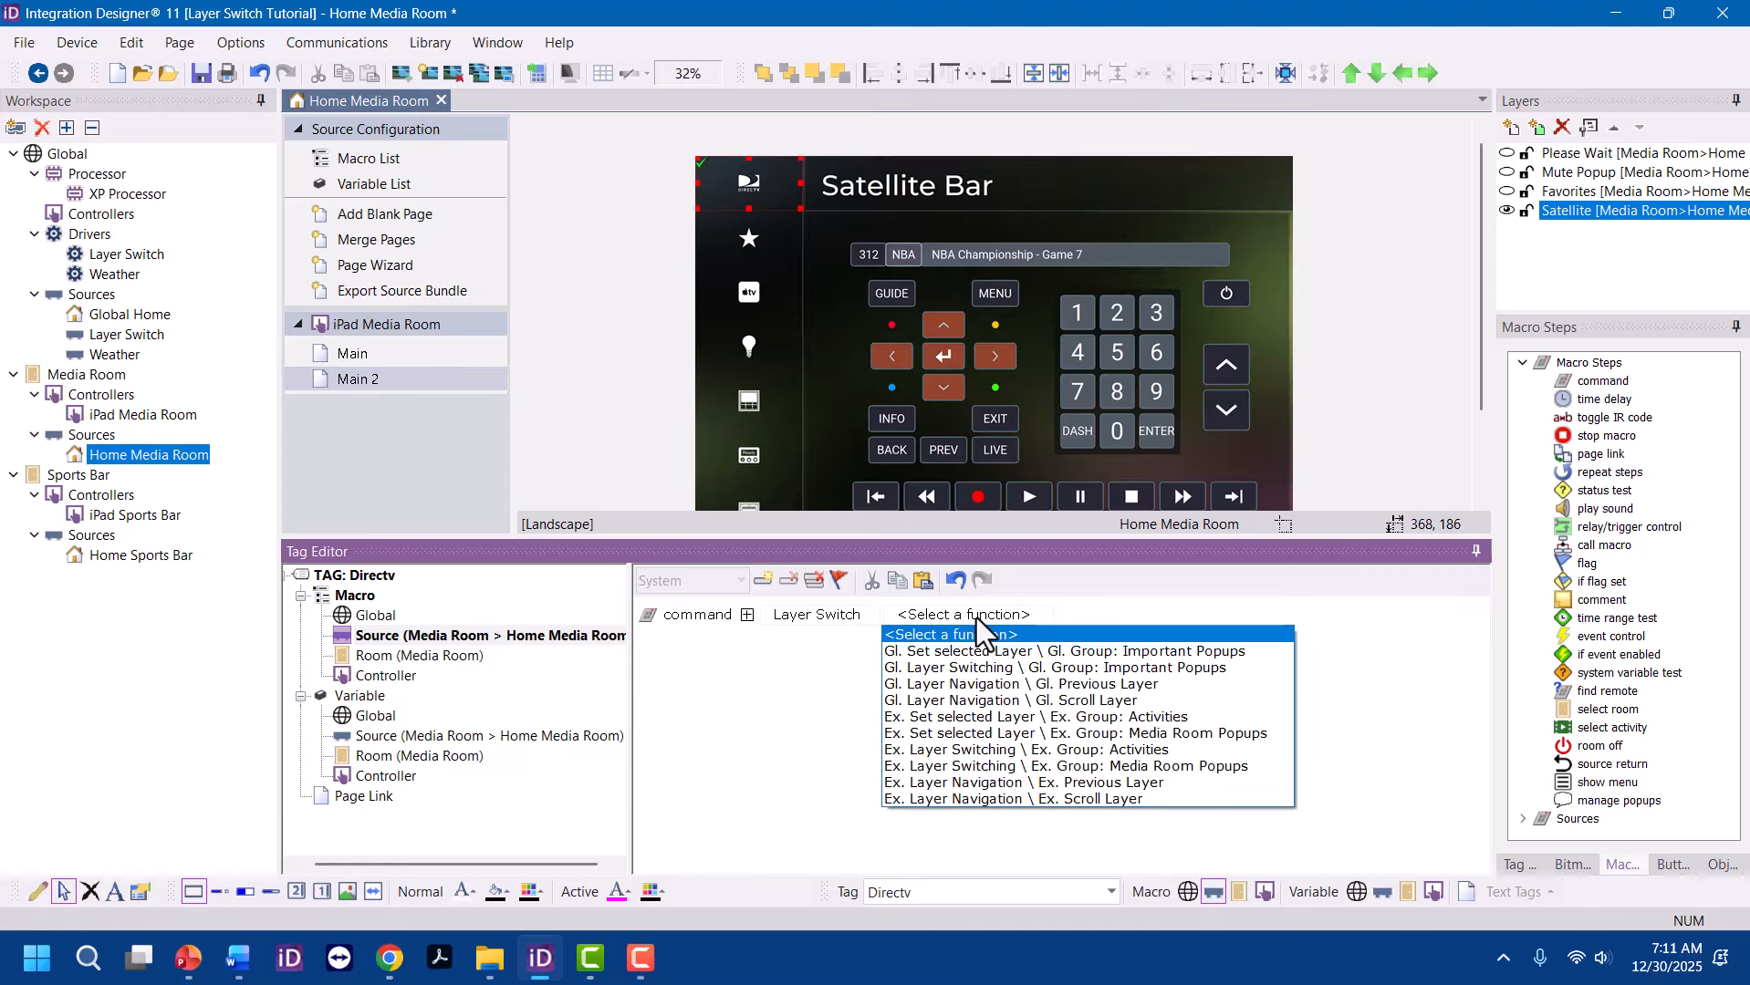
pyautogui.click(1024, 767)
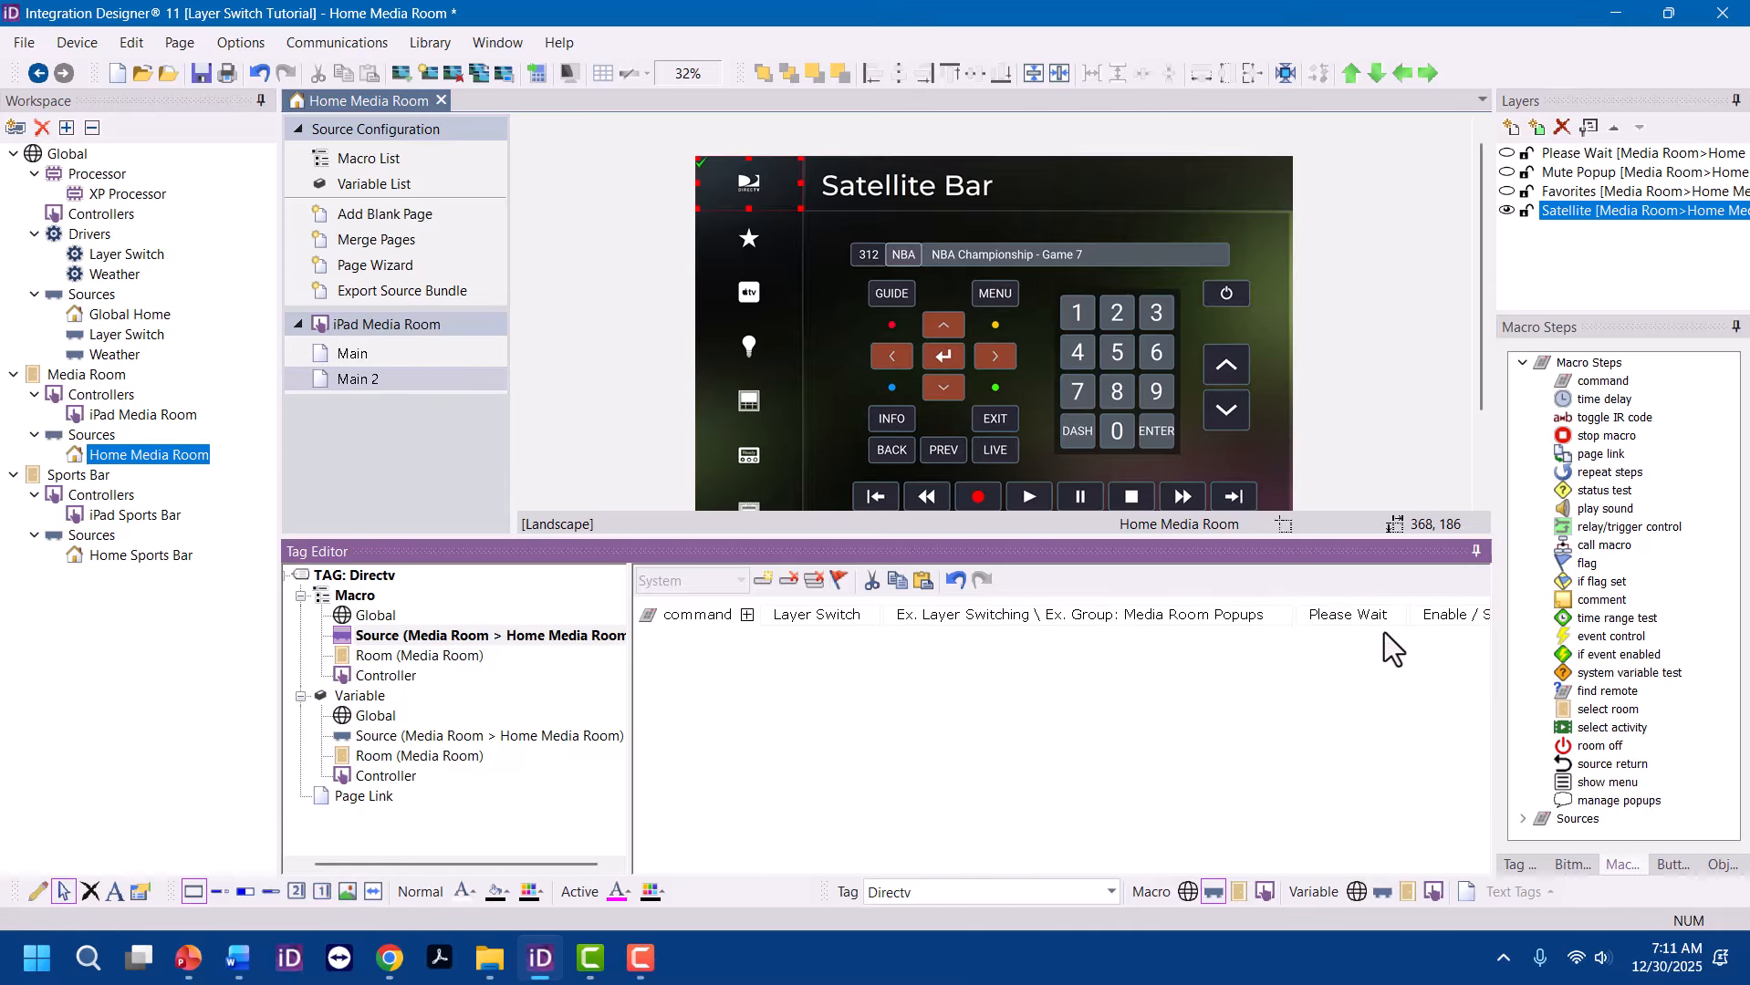
pyautogui.click(1075, 621)
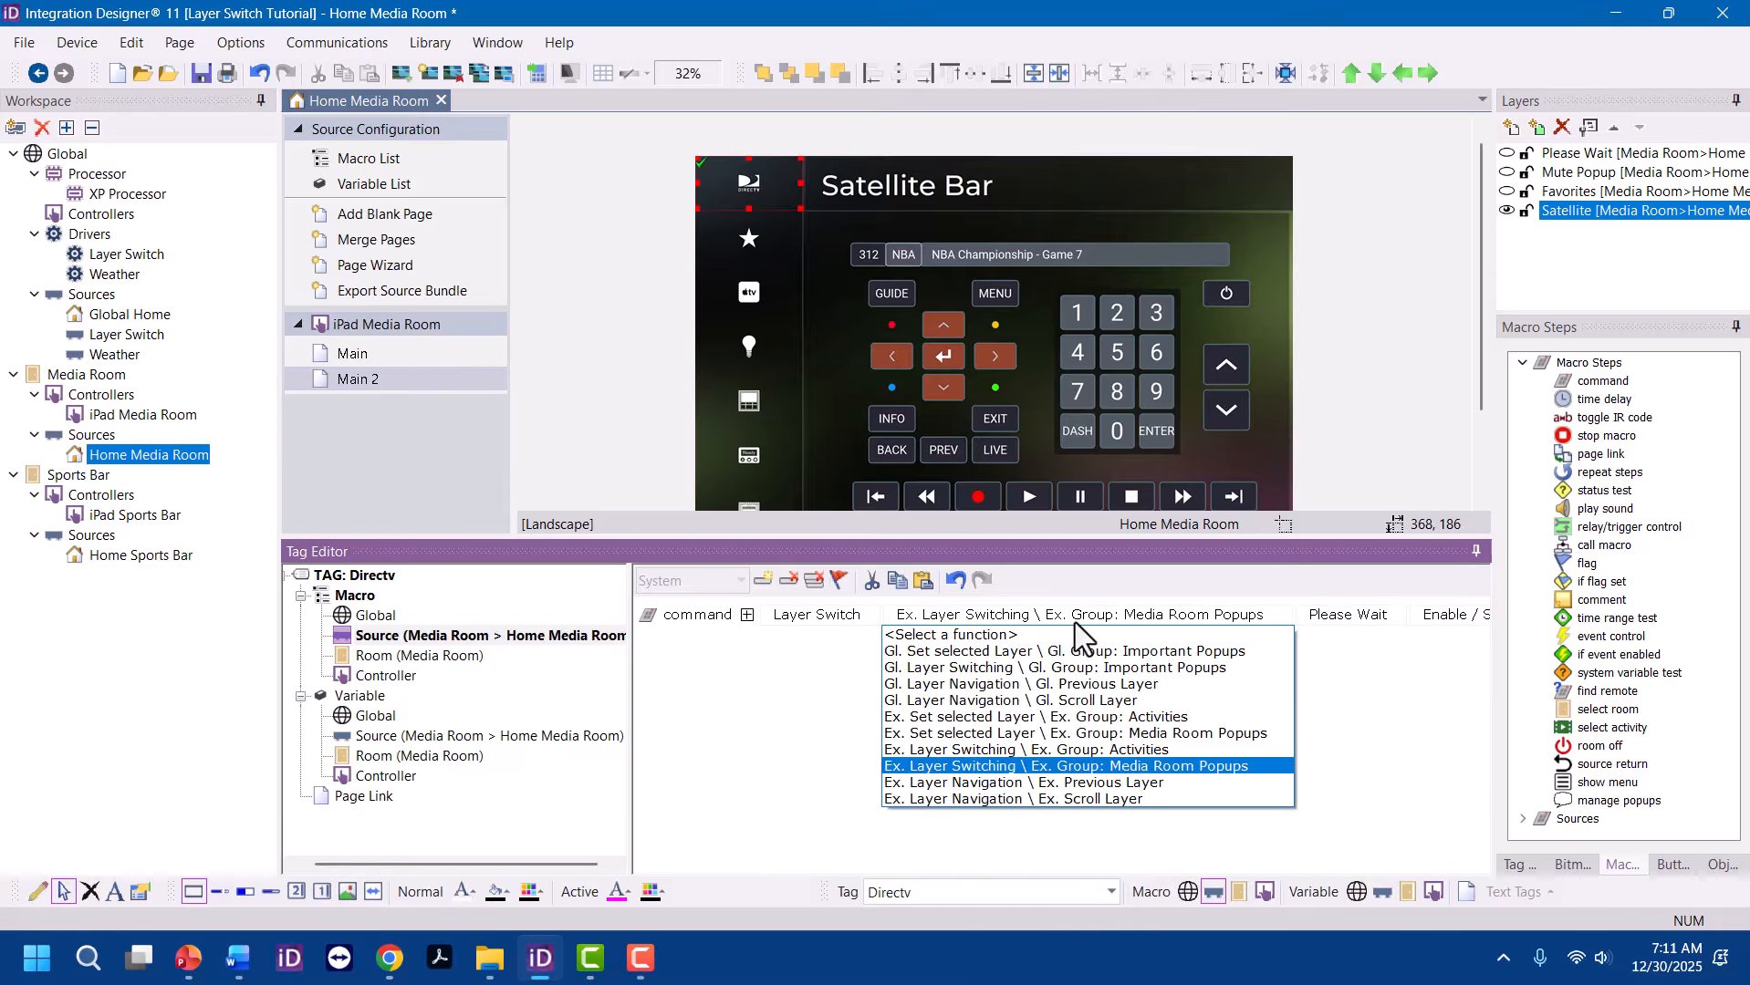
# Set the Directv macro's Layer Switch command to "Ex. Set selected Layer \ Ex. Group: Media Room Popups" with the Please Wait layer
pyautogui.click(1103, 733)
pyautogui.click(1352, 621)
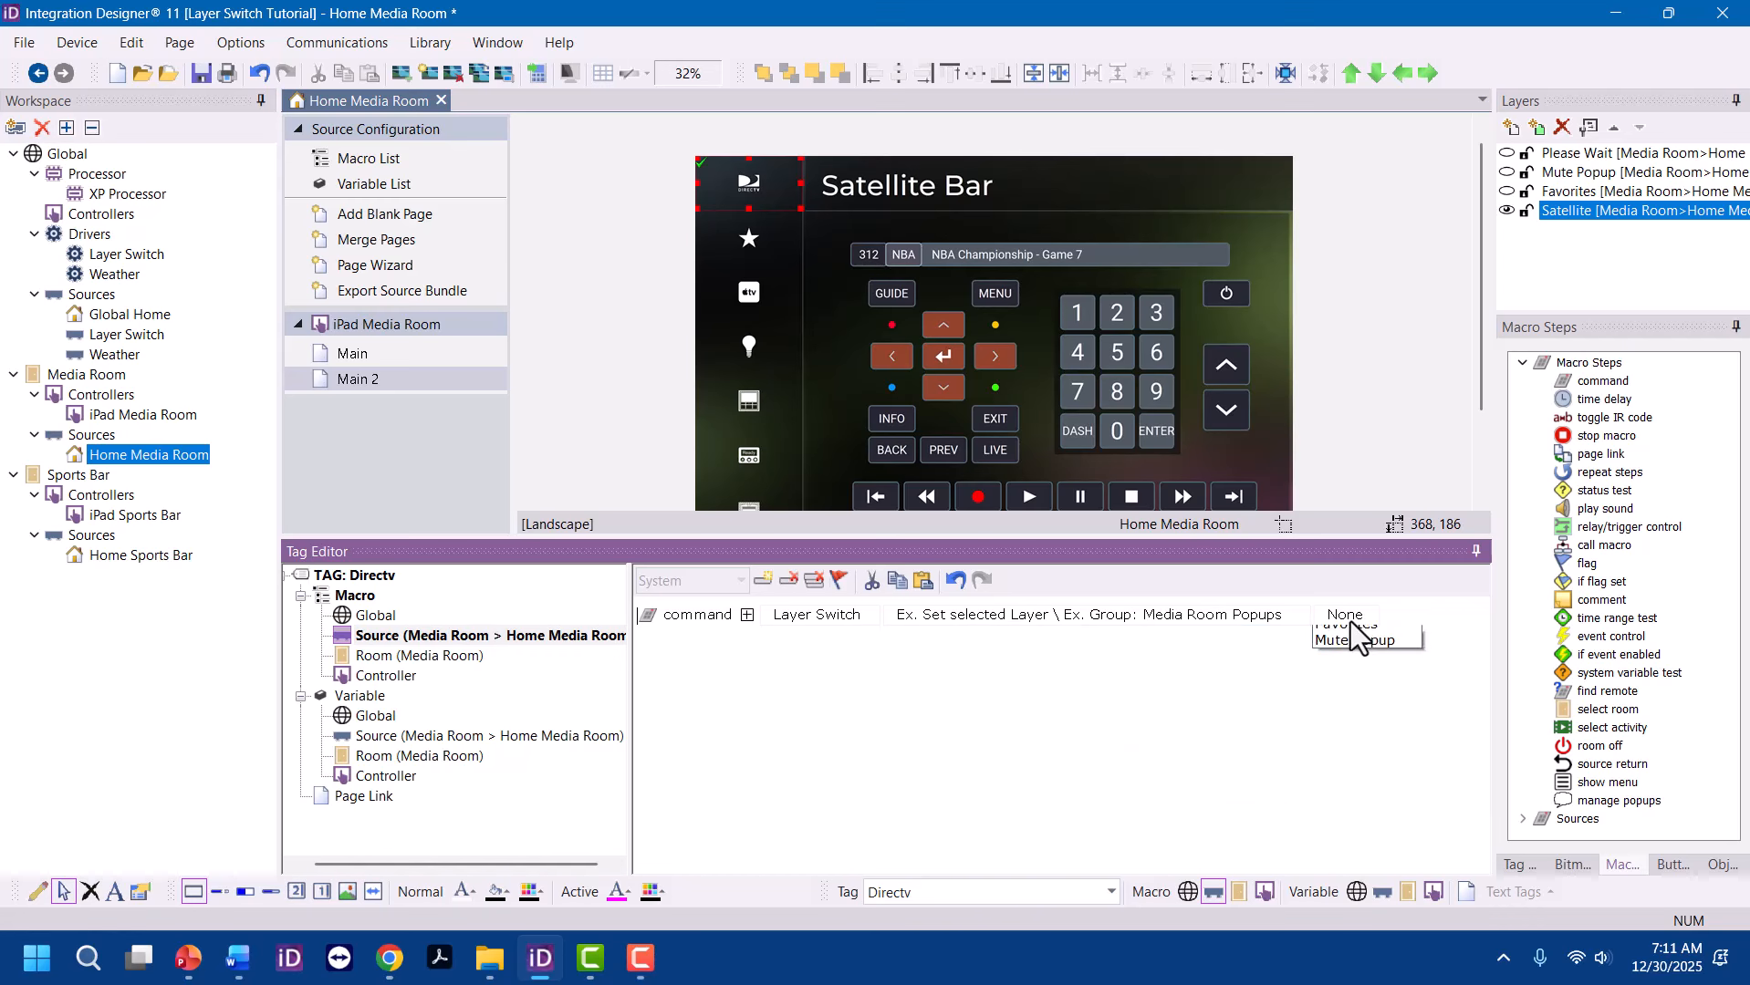
pyautogui.click(1366, 669)
# Add a 3.5-second time delay after the Layer Switch command in the Directv macro
pyautogui.doubleClick(1603, 398)
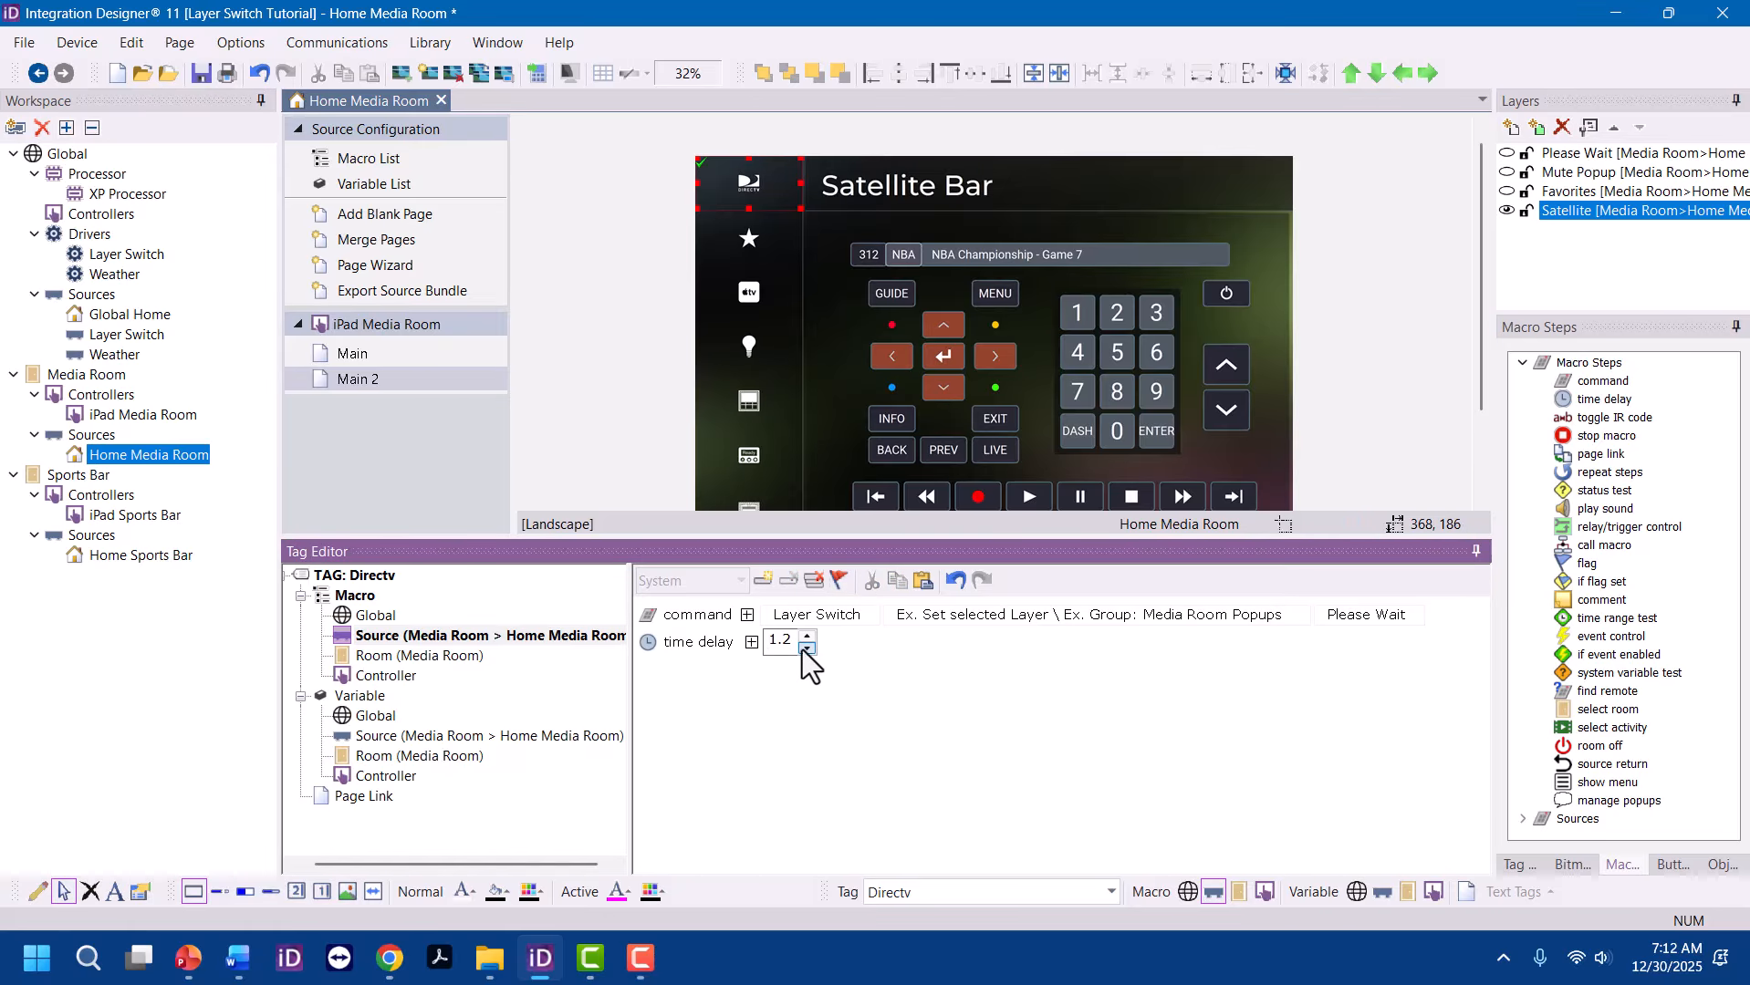
pyautogui.moveTo(794, 646); pyautogui.dragTo(705, 659)
pyautogui.write('3.5')
pyautogui.press('Return')
# Copy the Layer Switch command below the delay and set it to "Ex. Layer Switching \ Ex. Group: Media Room Popups", Please Wait, Disable / Hide Layer
pyautogui.moveTo(675, 612); pyautogui.dragTo(688, 671)
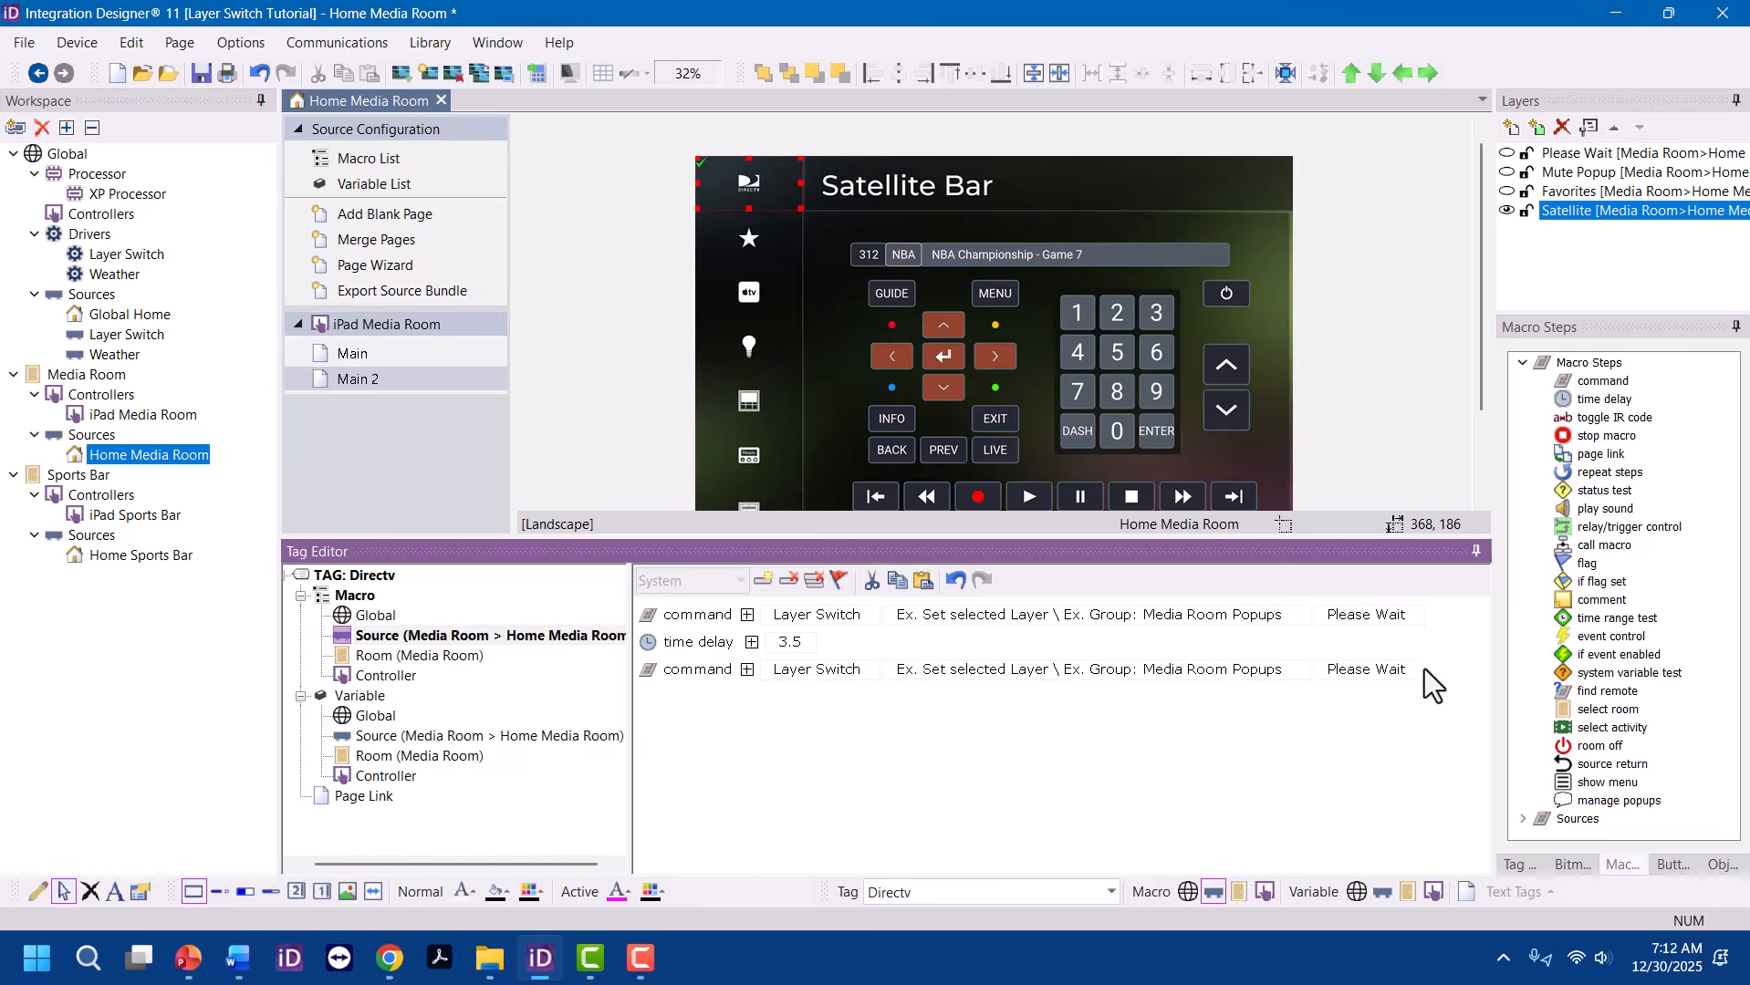
pyautogui.click(1378, 678)
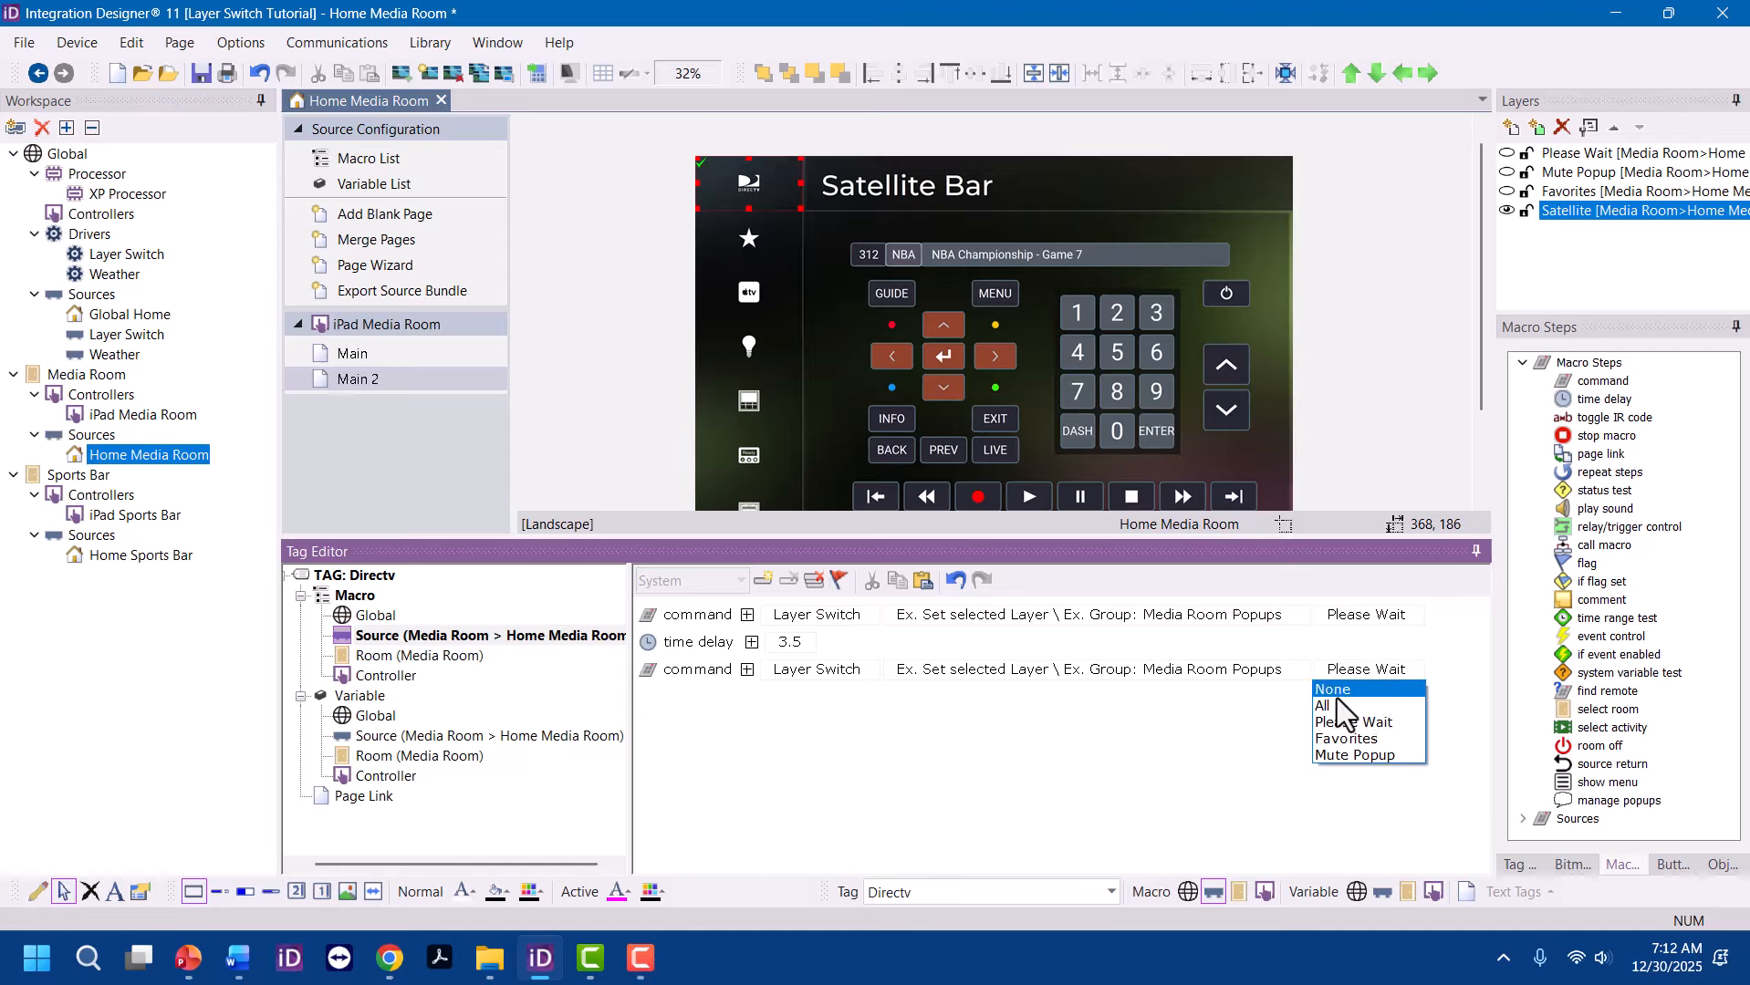
pyautogui.click(1079, 689)
pyautogui.click(1001, 677)
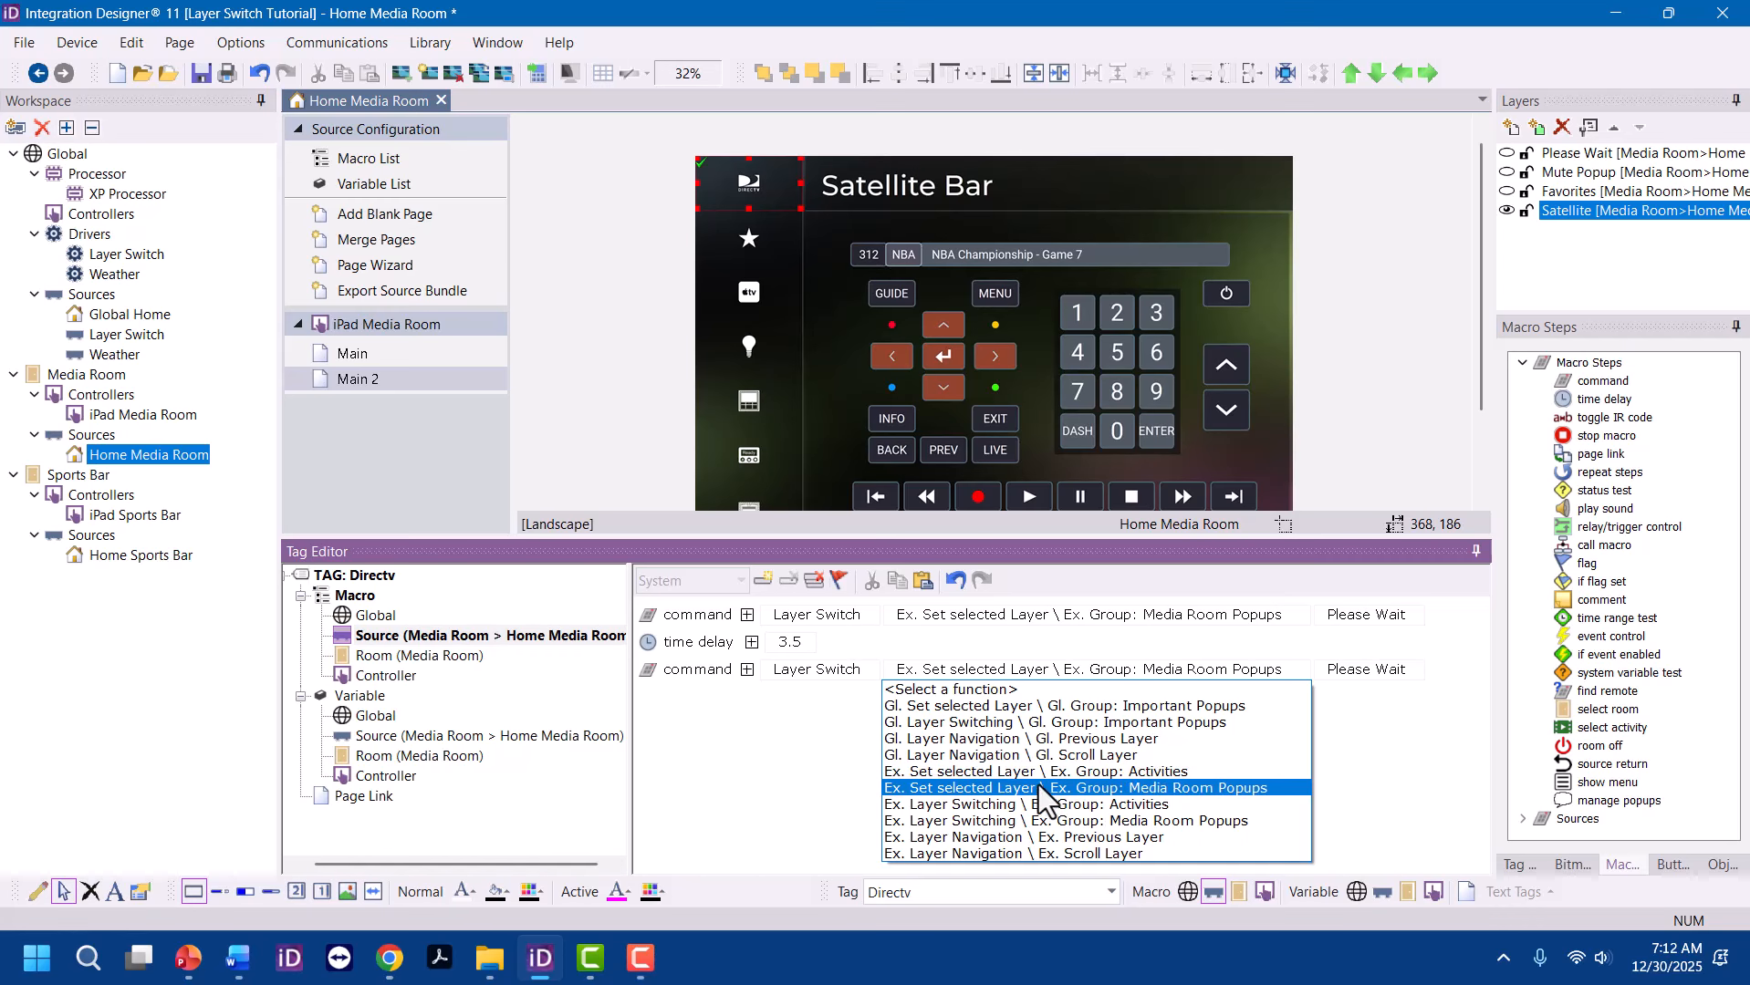
pyautogui.click(1024, 820)
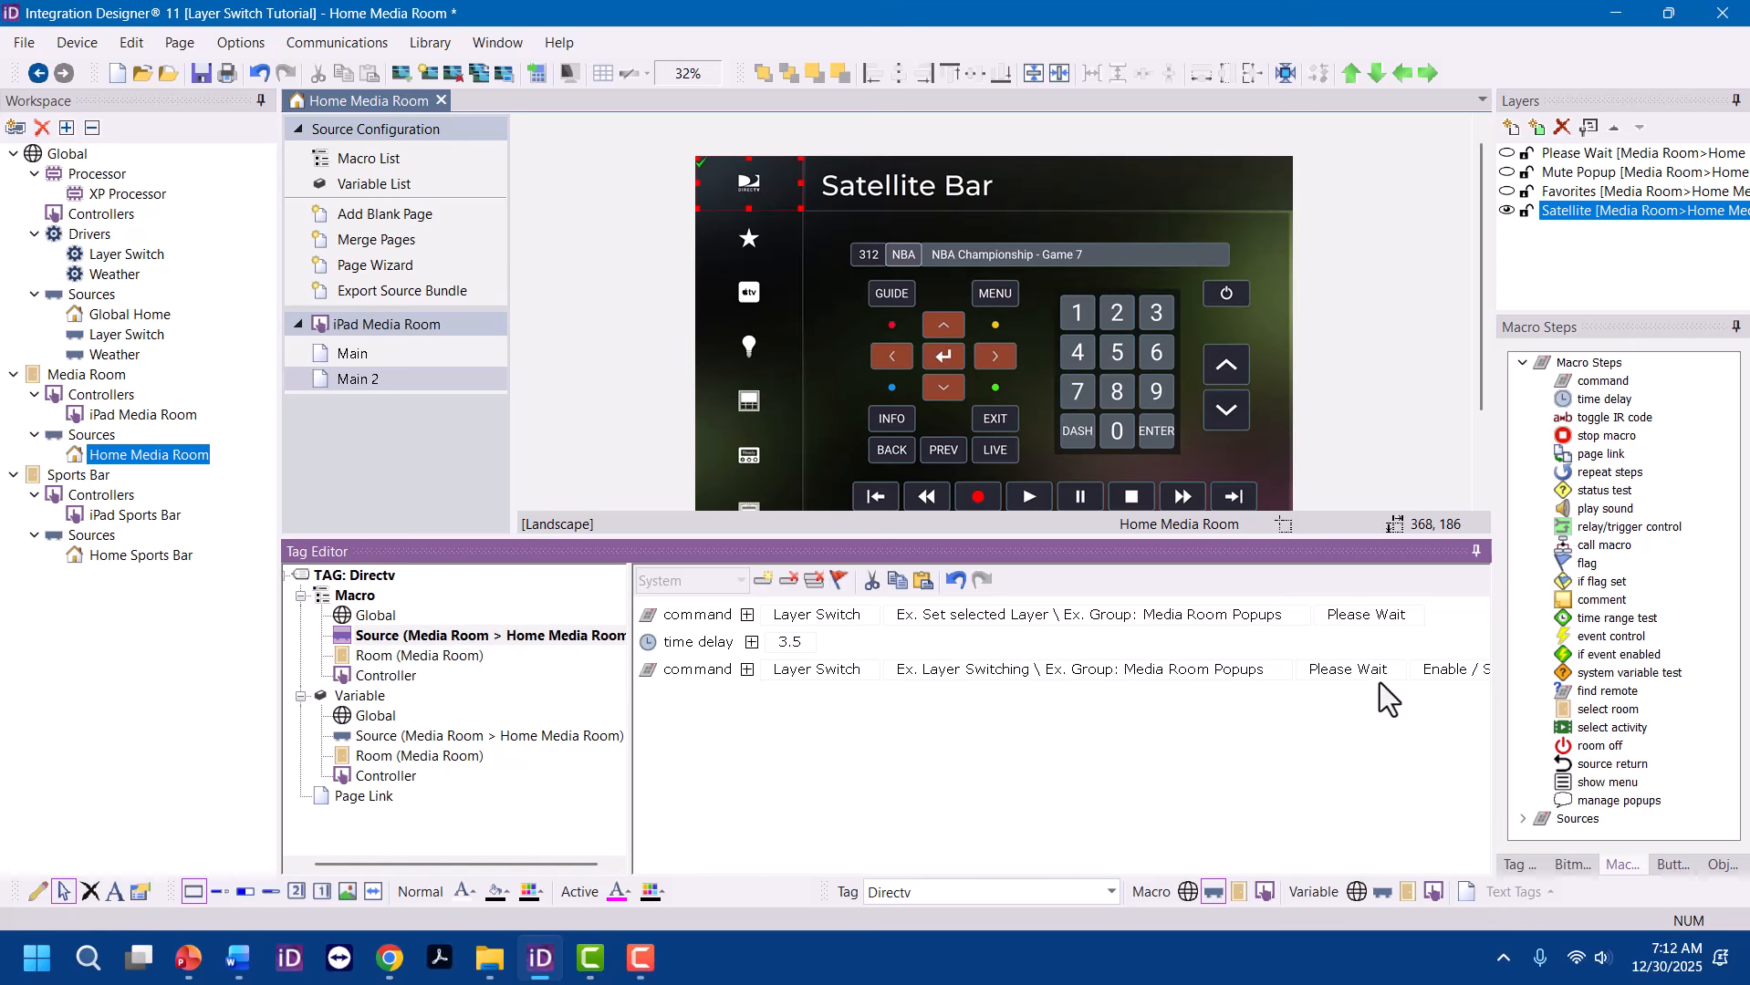
pyautogui.click(1437, 670)
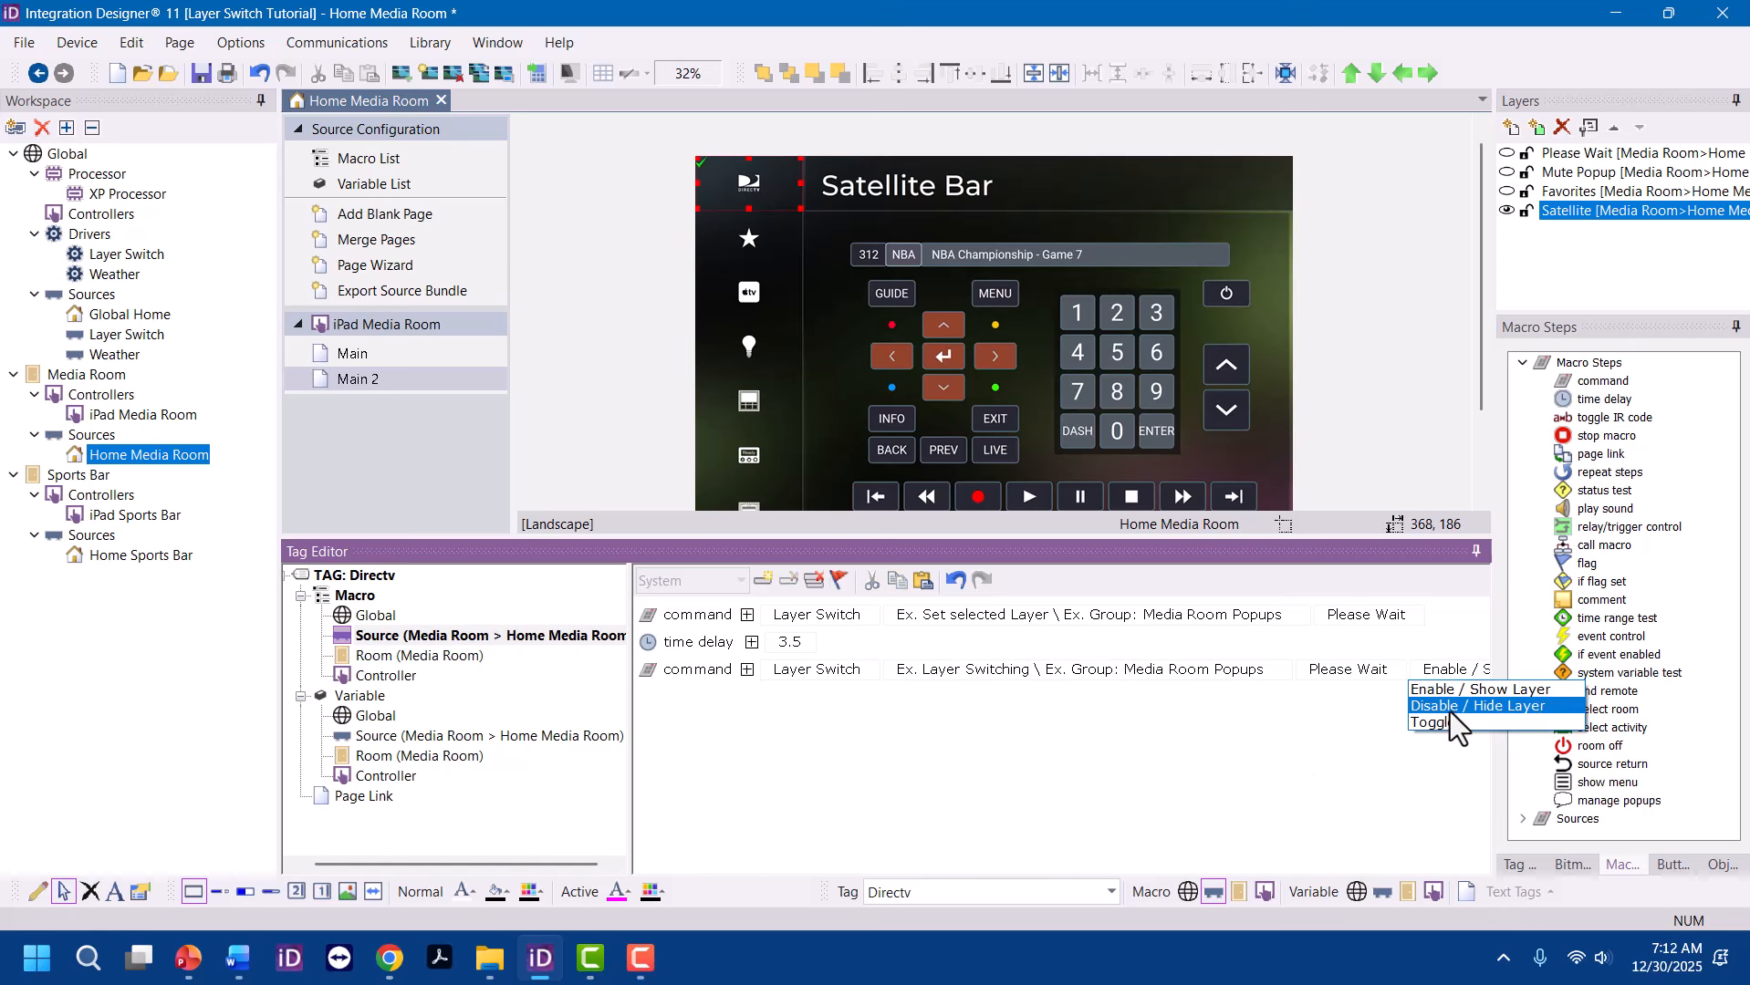
pyautogui.click(1449, 710)
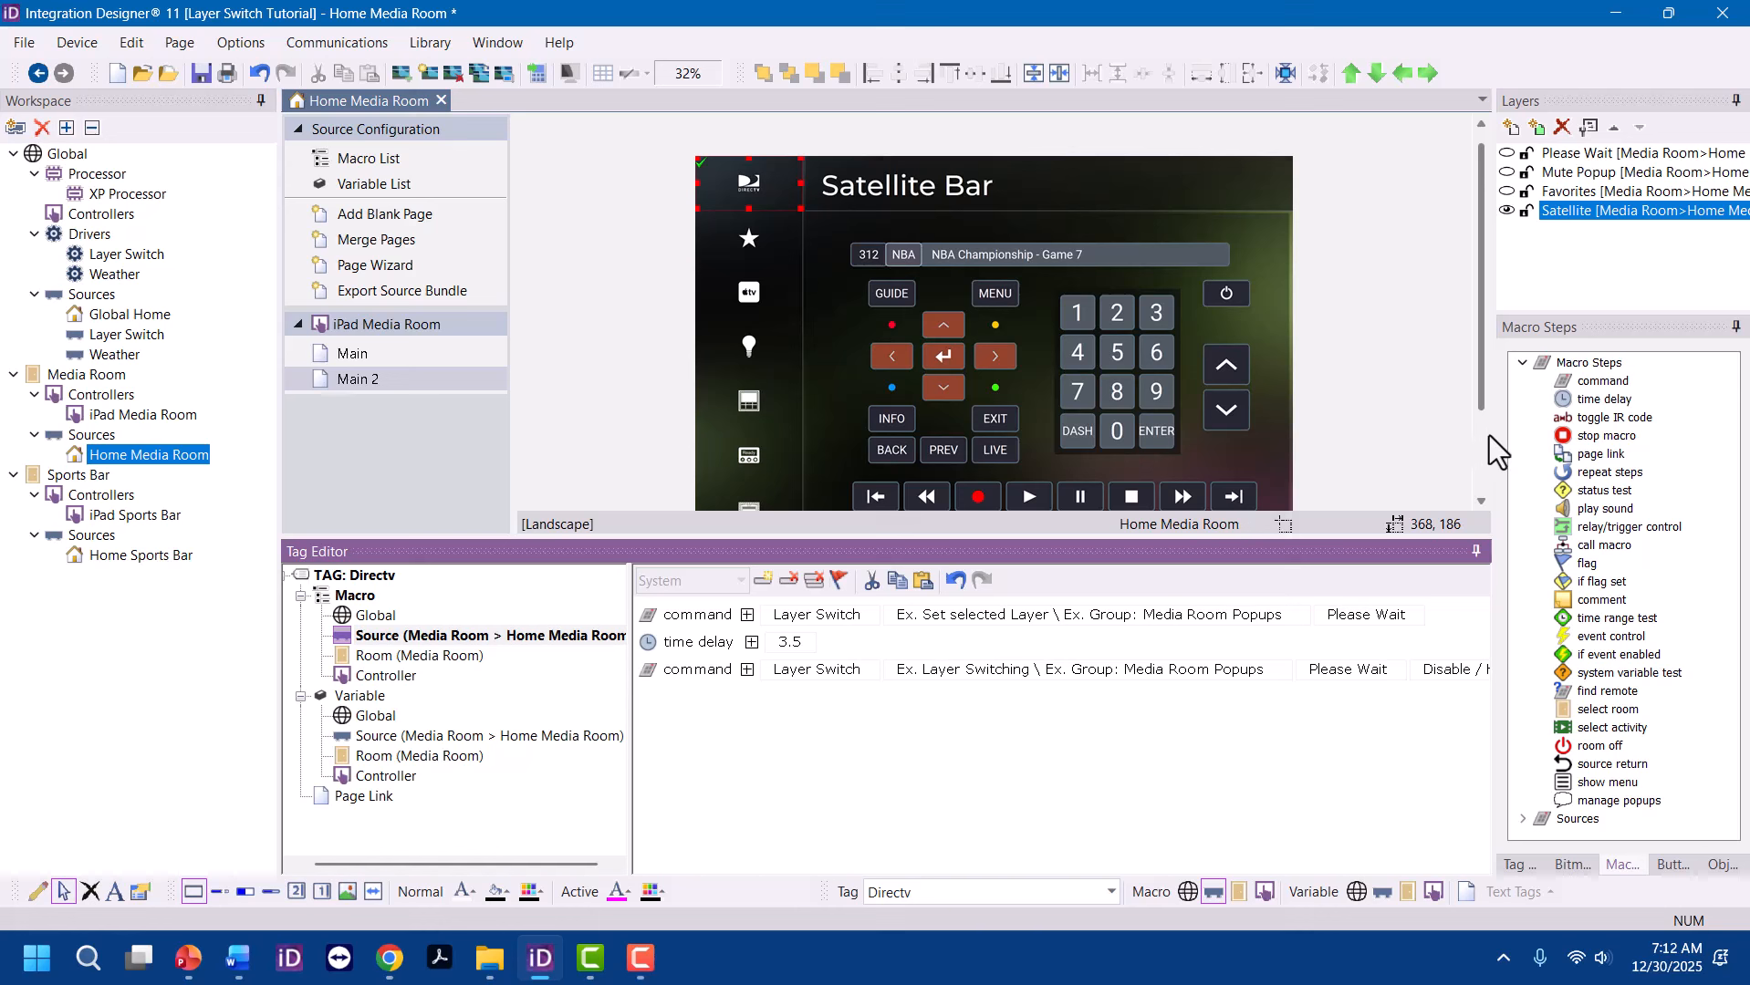
pyautogui.moveTo(1496, 430); pyautogui.dragTo(1578, 432)
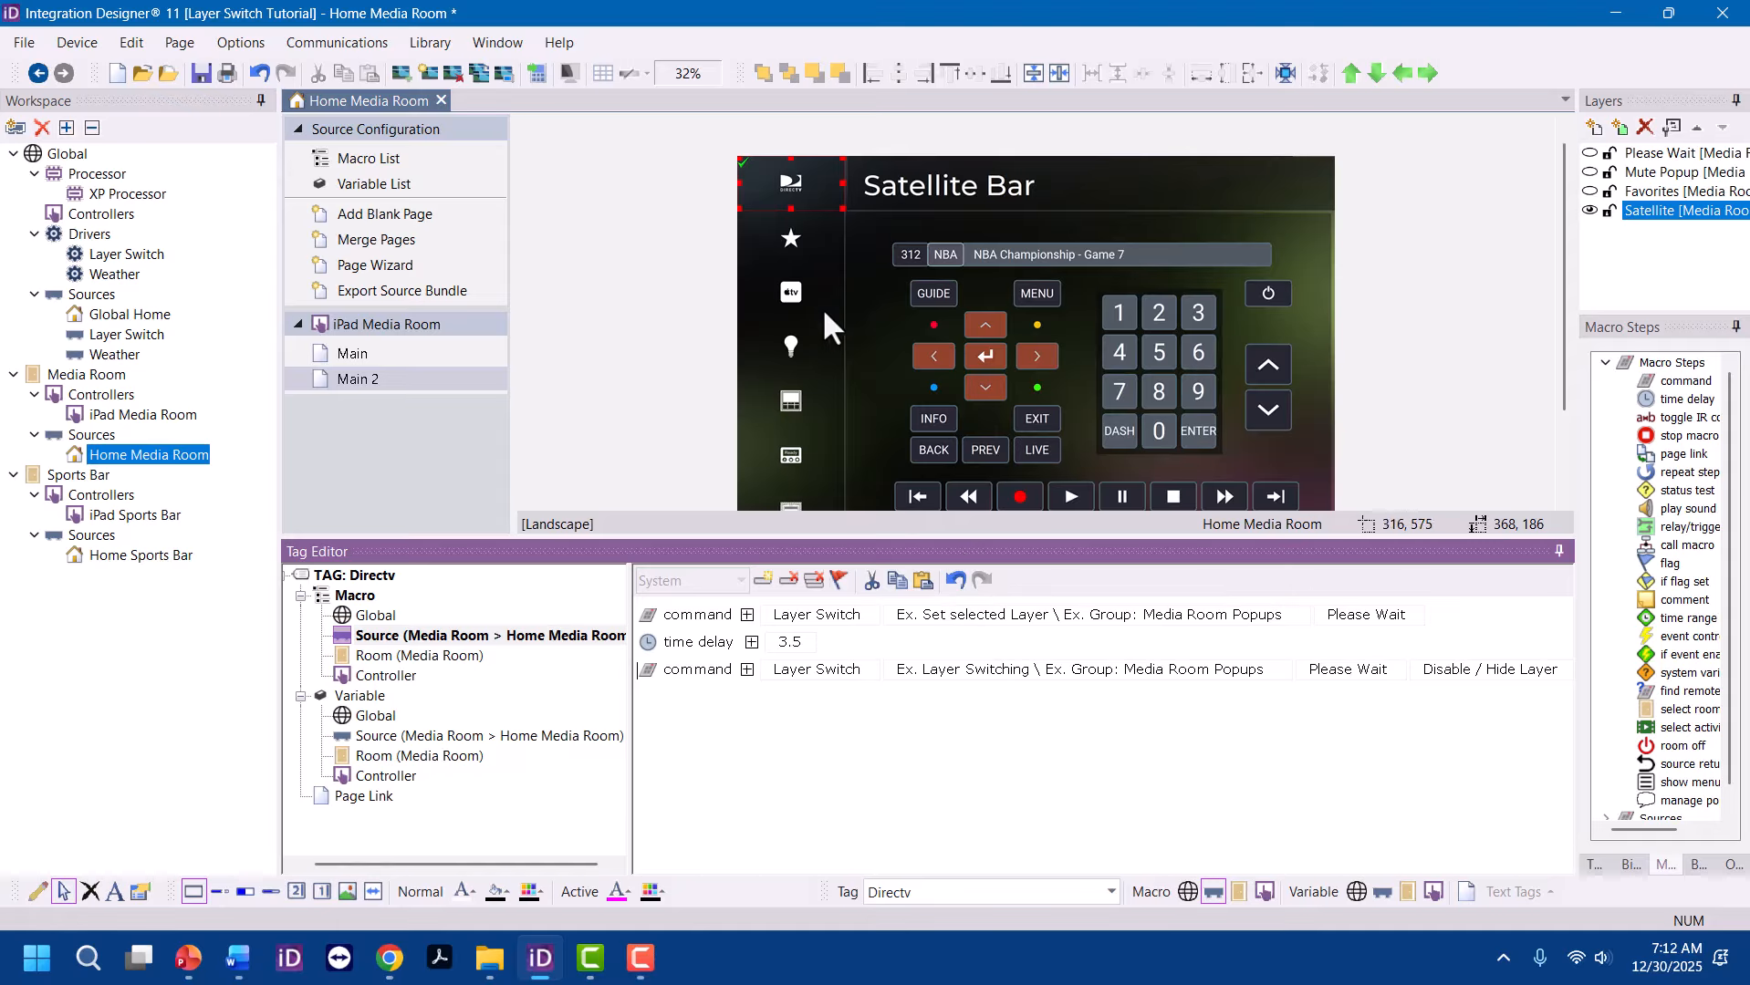
# Add a Layer Switch command to the Favorites button's source macro: "Ex. Layer Switching \ Ex. Group: Media Room Popups", Favorites, Enable / Show Layer
pyautogui.click(818, 241)
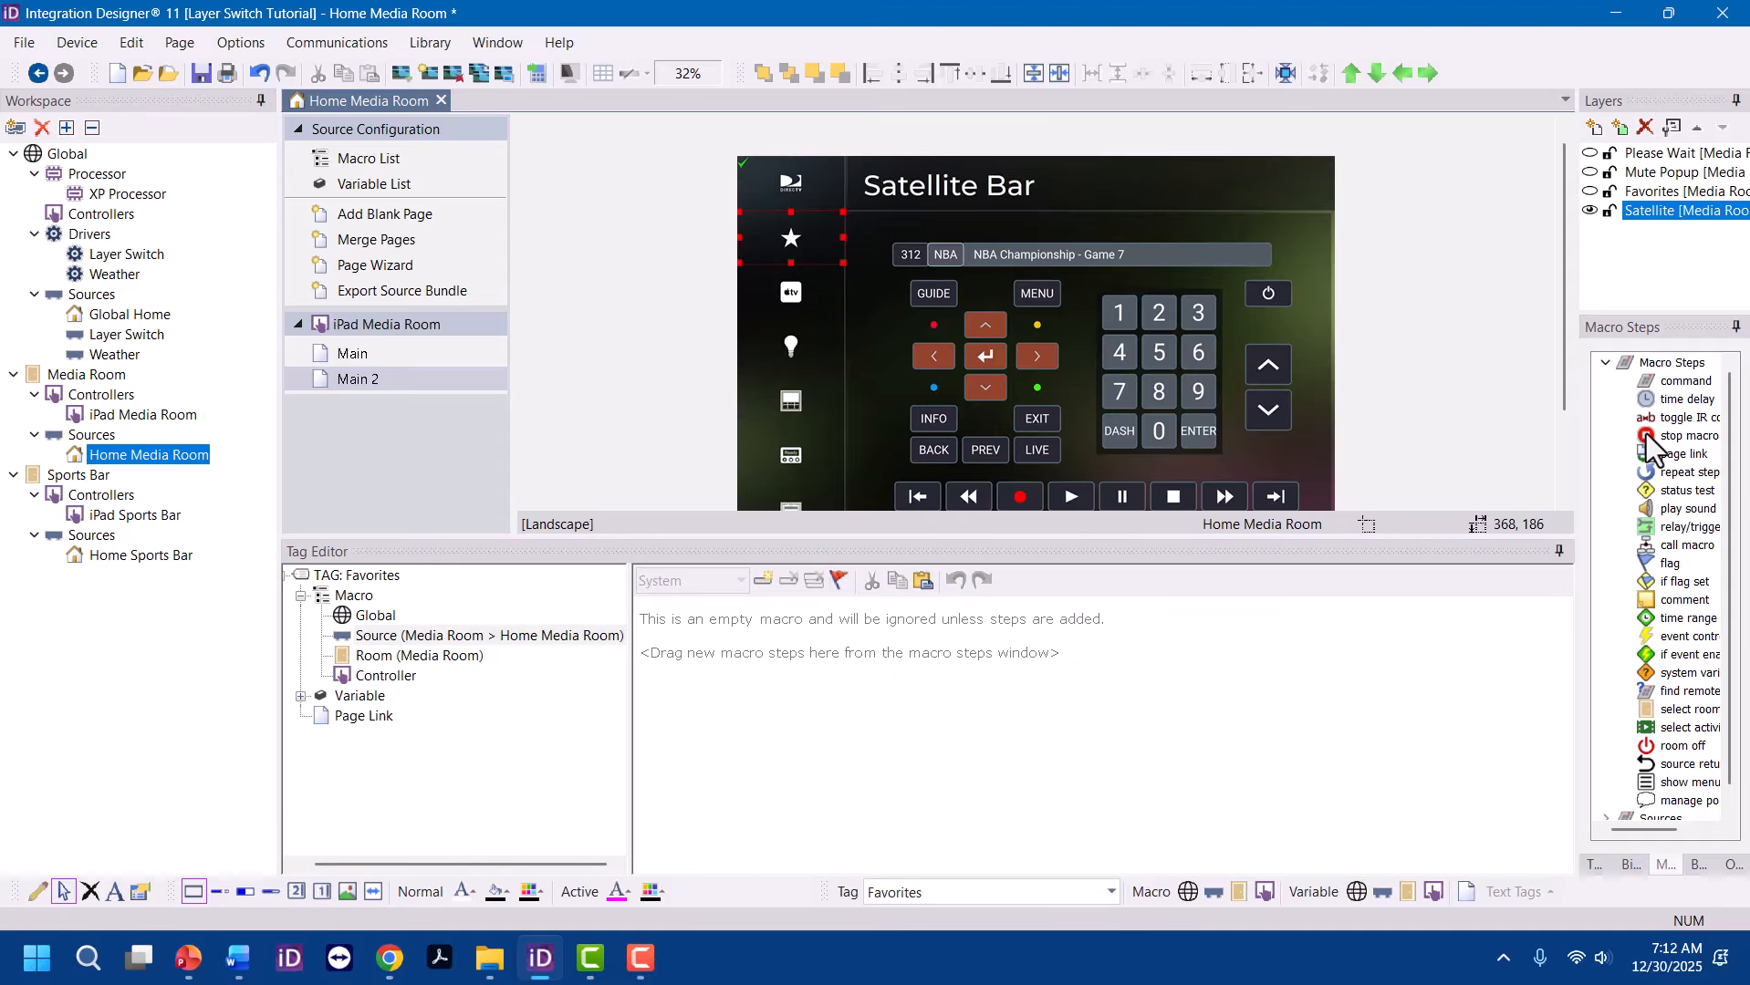
pyautogui.doubleClick(1688, 382)
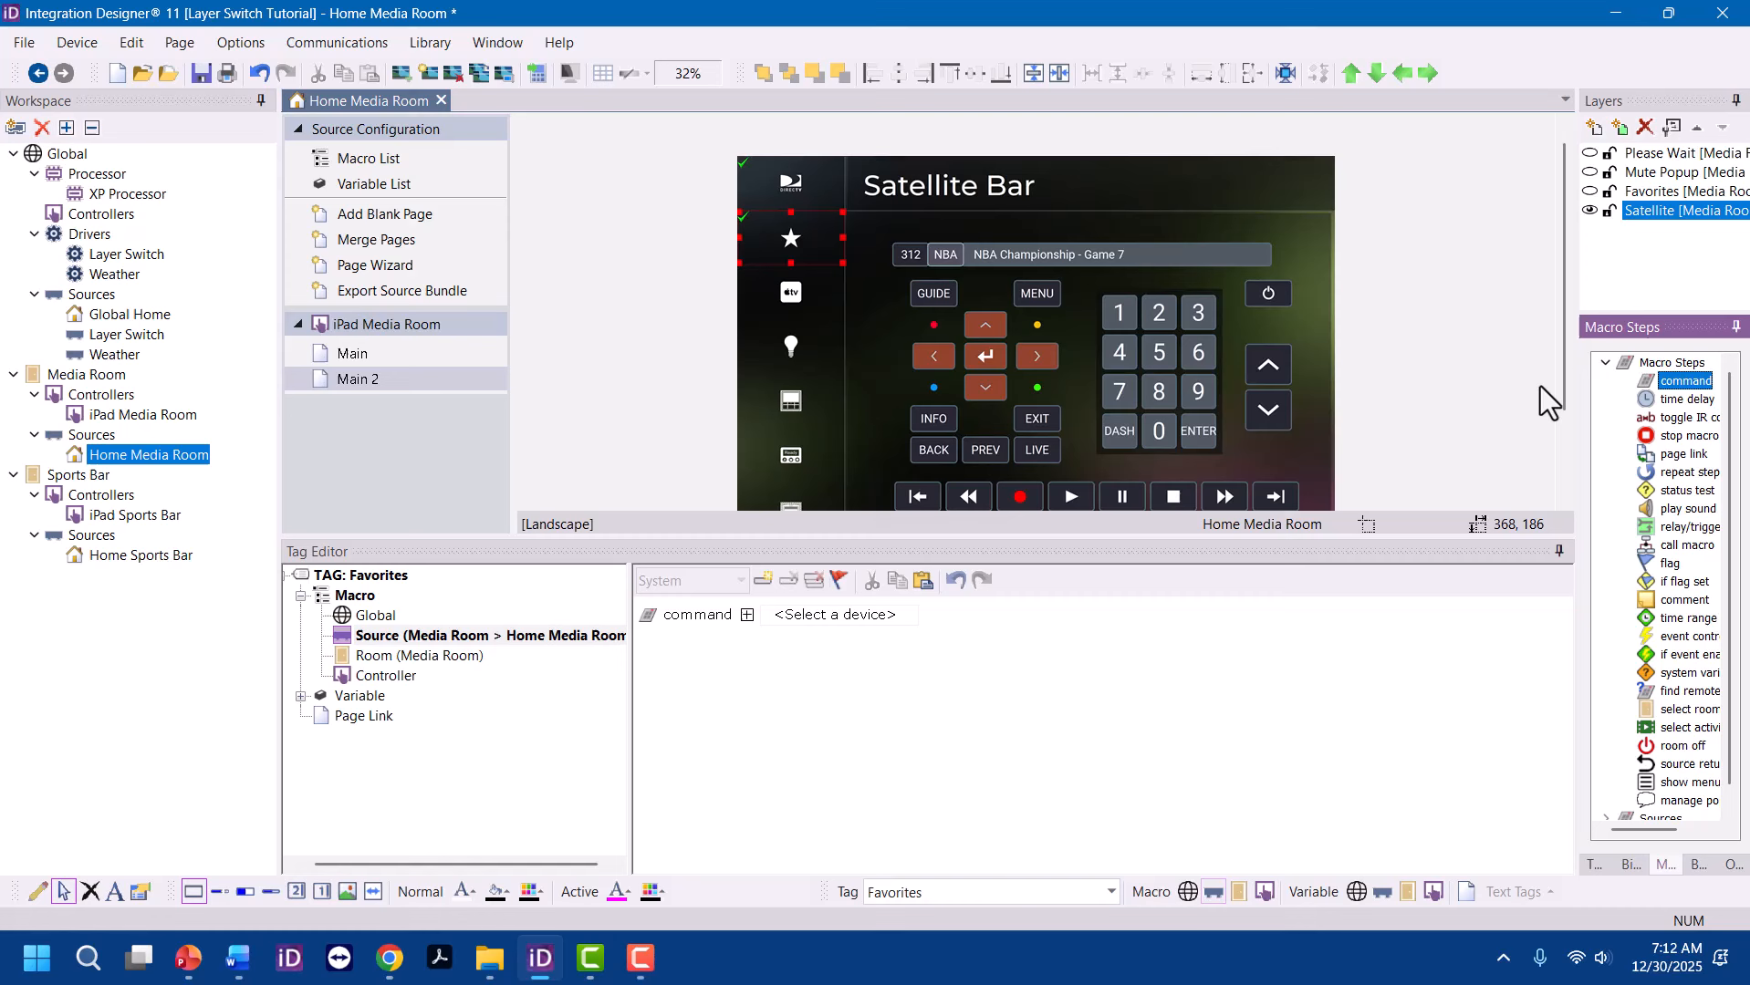
pyautogui.click(881, 617)
pyautogui.click(879, 667)
pyautogui.click(995, 620)
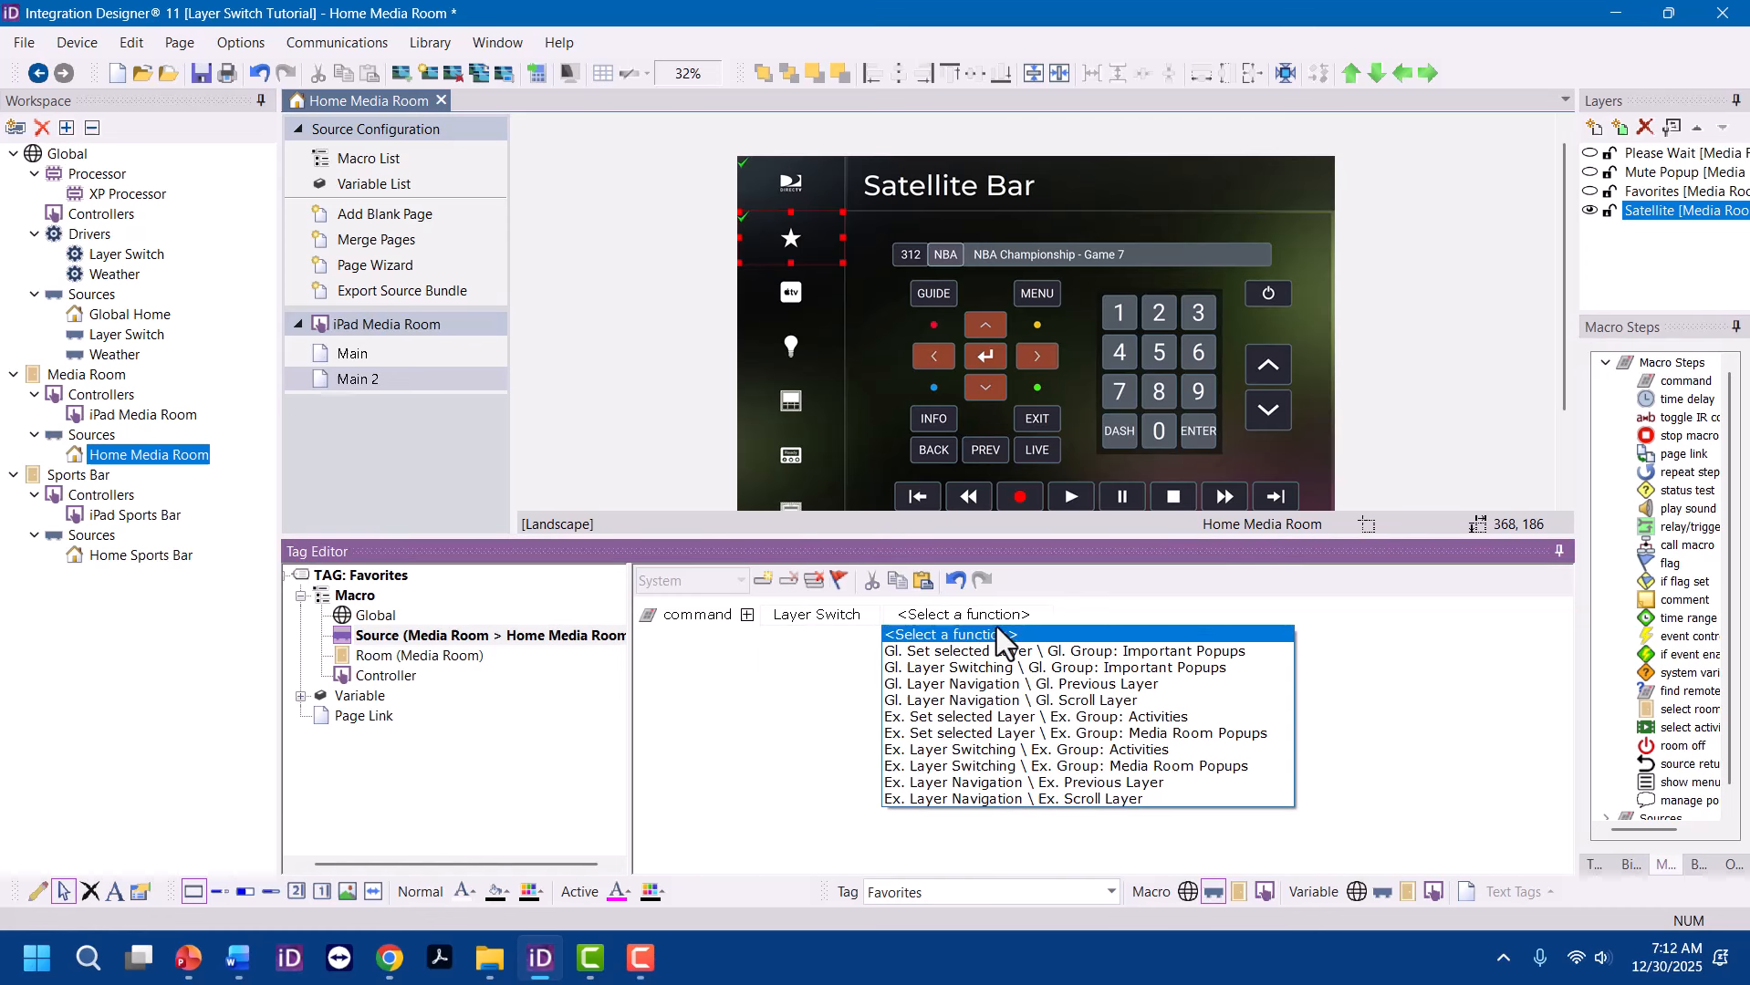
pyautogui.click(1049, 767)
pyautogui.click(1456, 616)
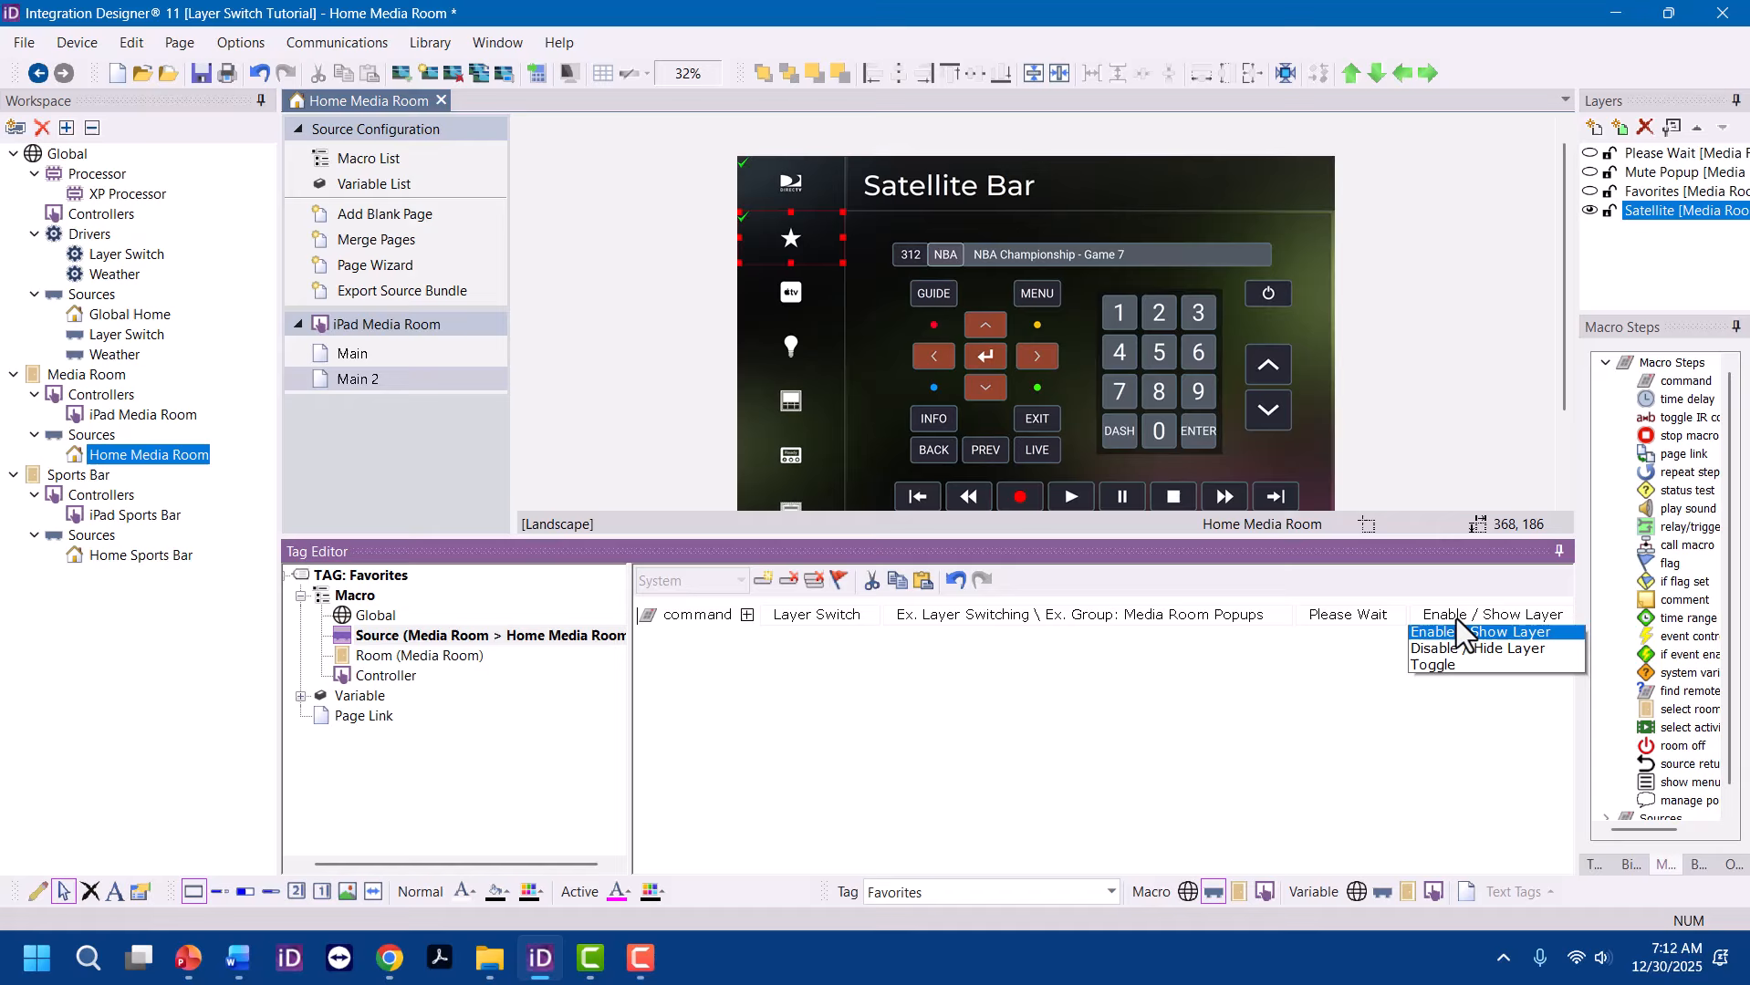
pyautogui.click(1360, 614)
pyautogui.click(1357, 662)
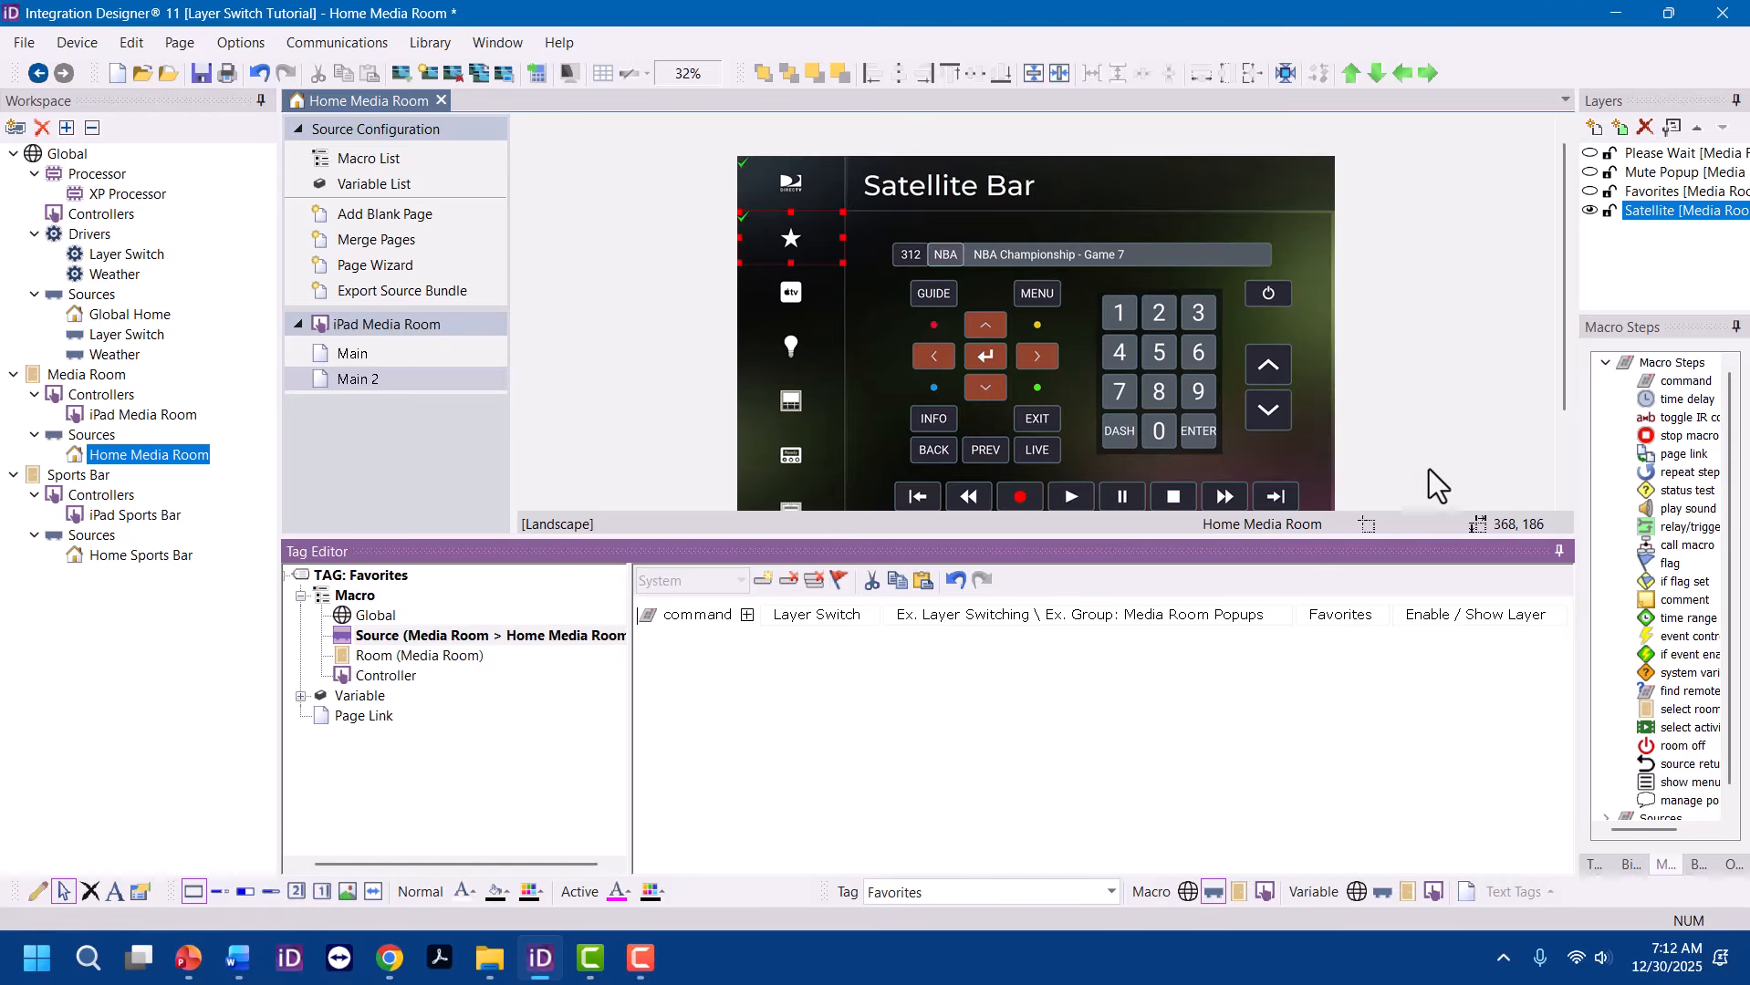
# Show the Favorites layer and extend its blue background downward over the volume buttons, to about 1632 by 1269
pyautogui.click(1589, 193)
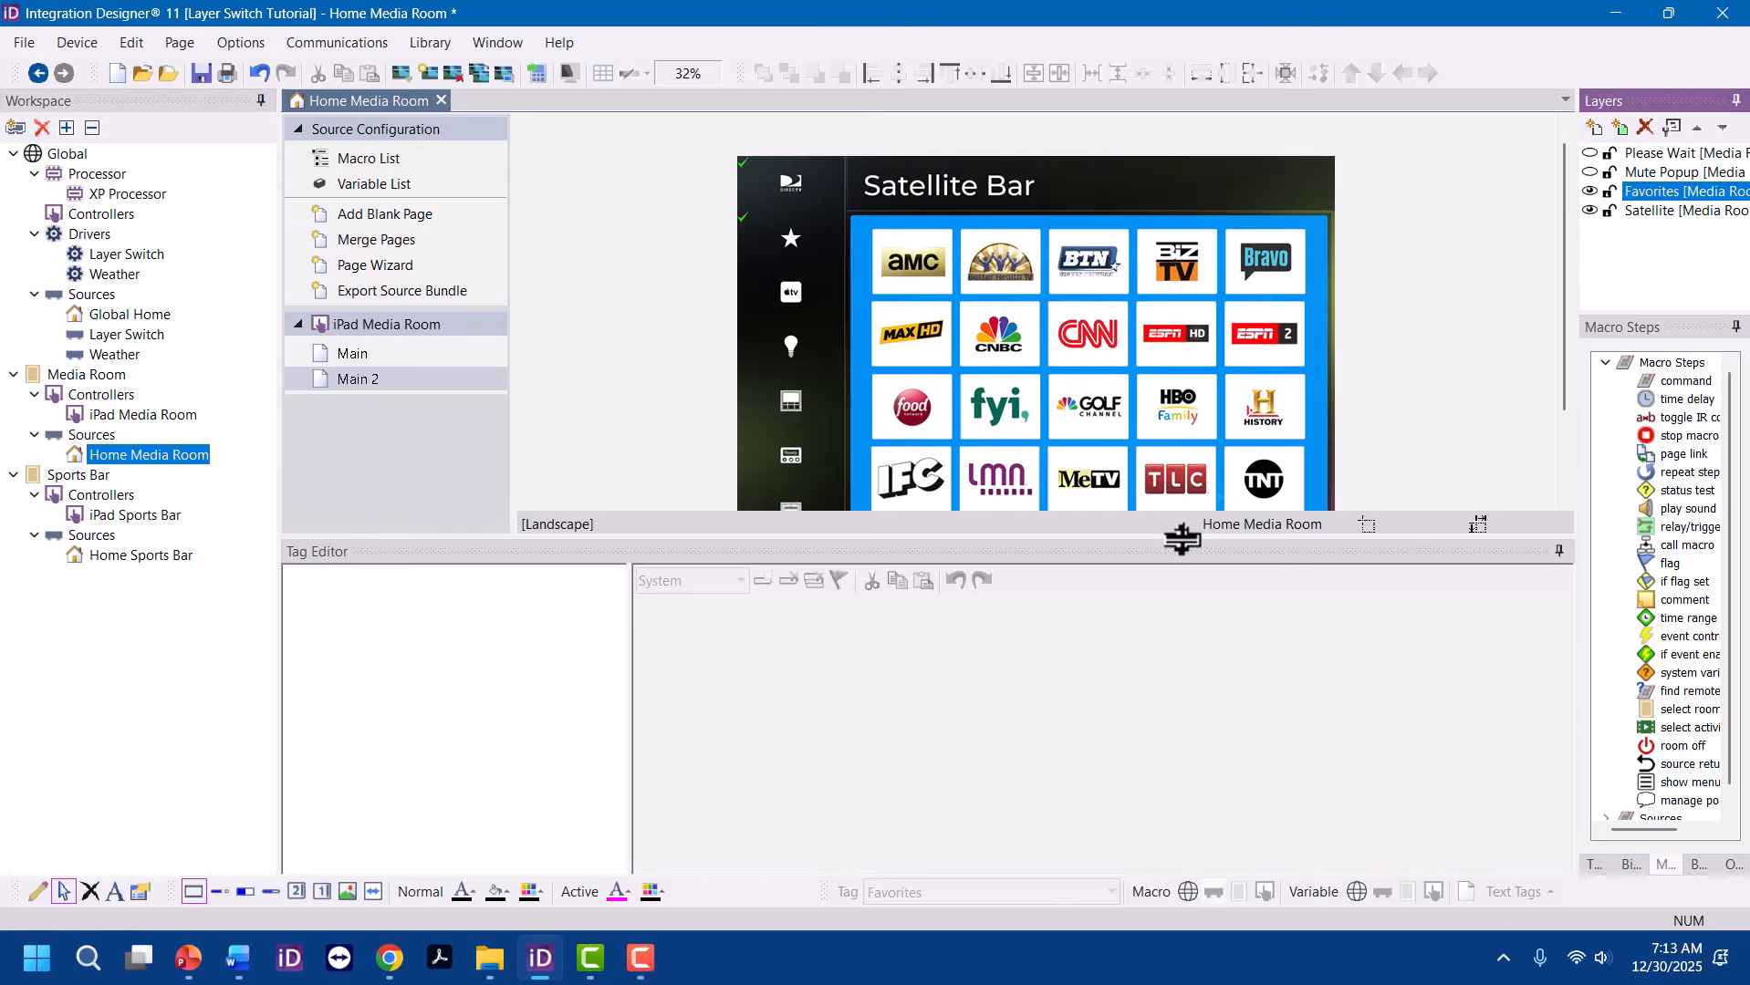
pyautogui.moveTo(1183, 539); pyautogui.dragTo(1151, 682)
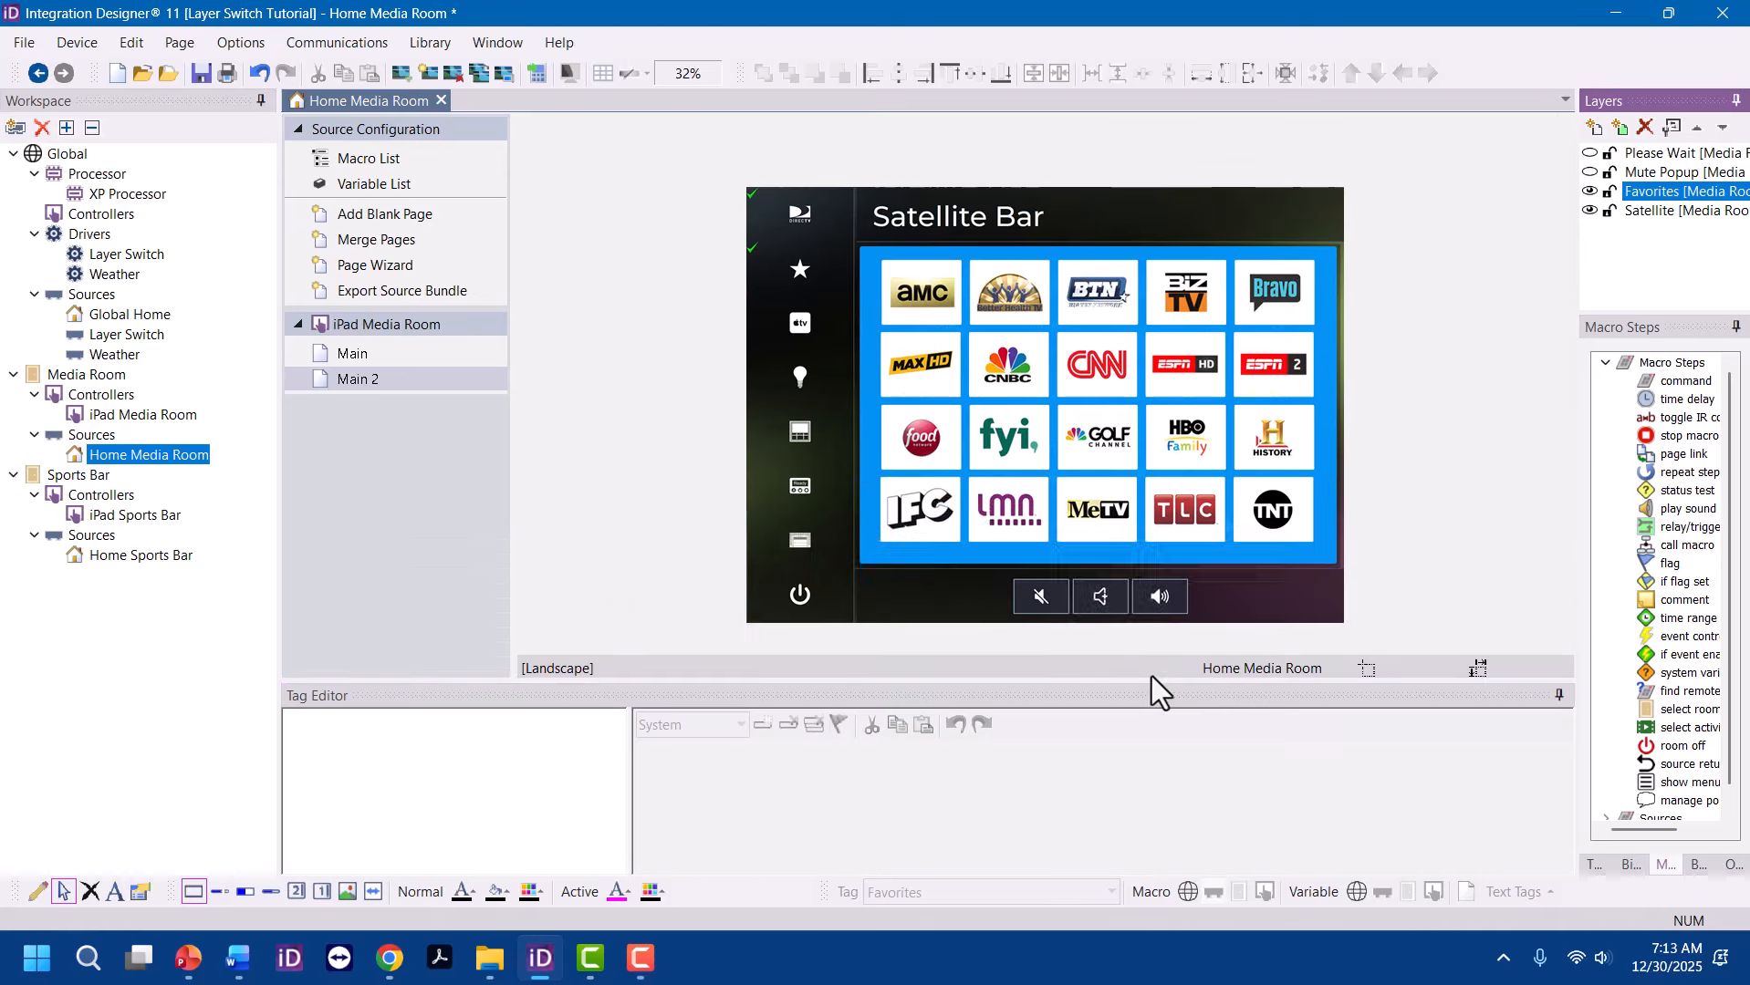
pyautogui.click(1200, 559)
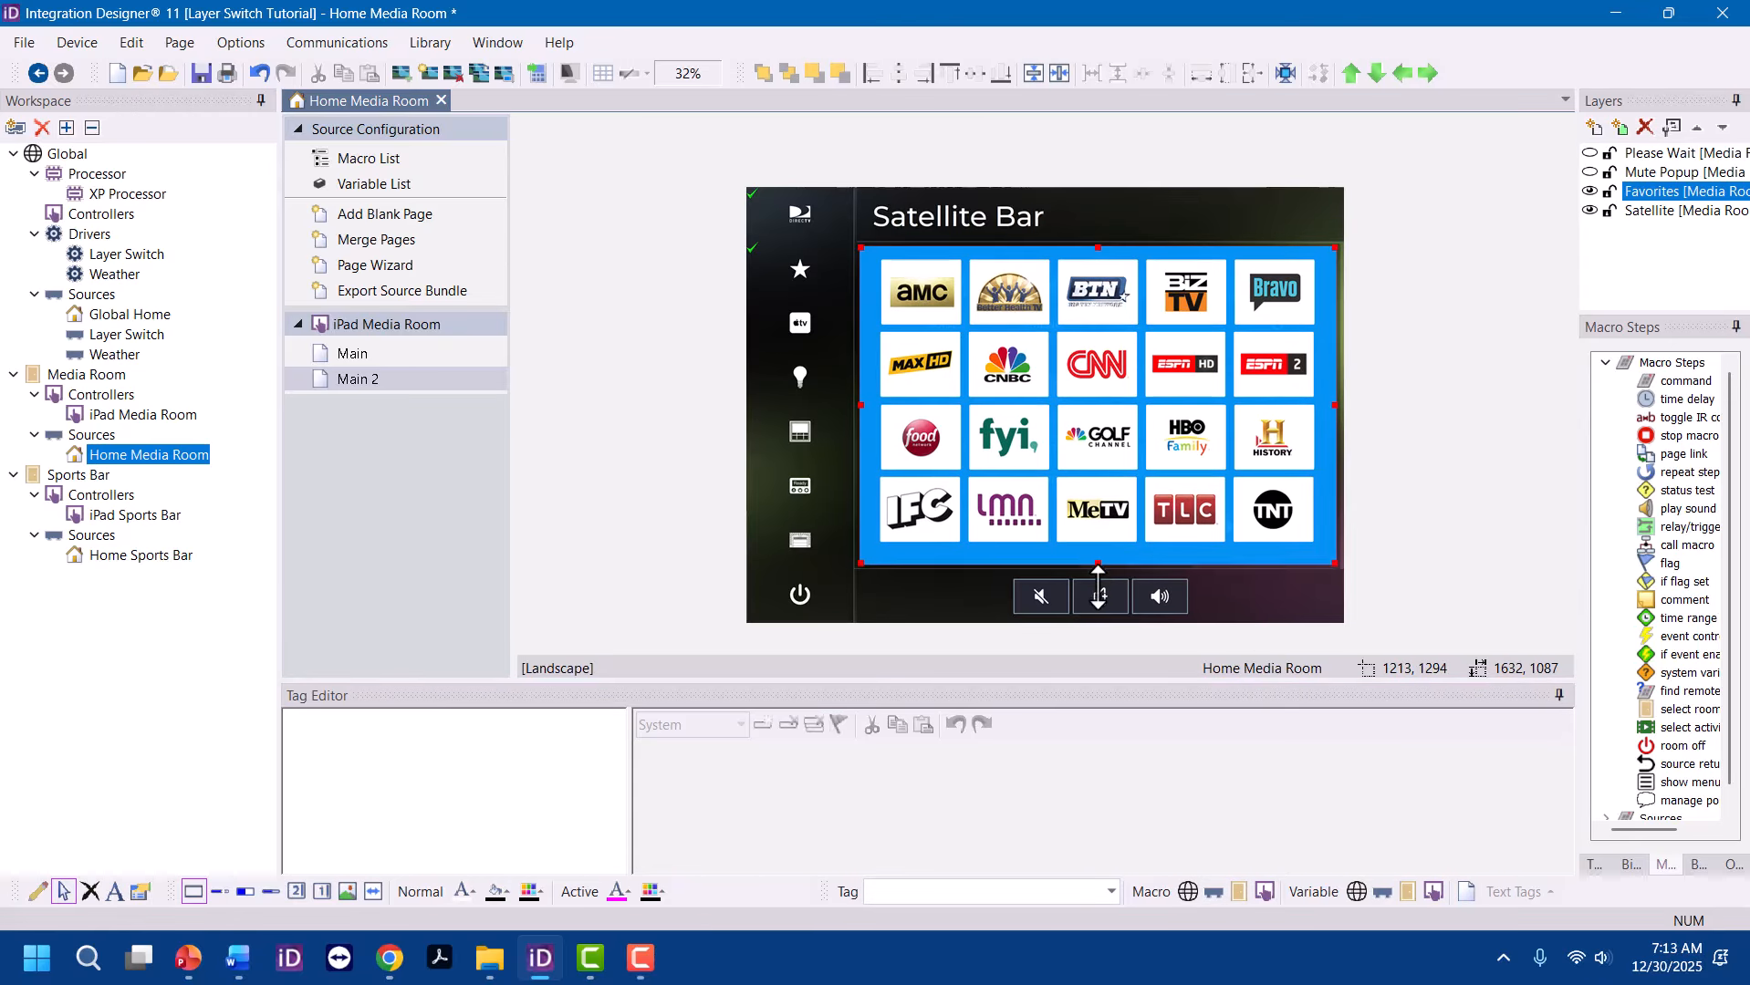
pyautogui.moveTo(1098, 588); pyautogui.dragTo(1092, 619)
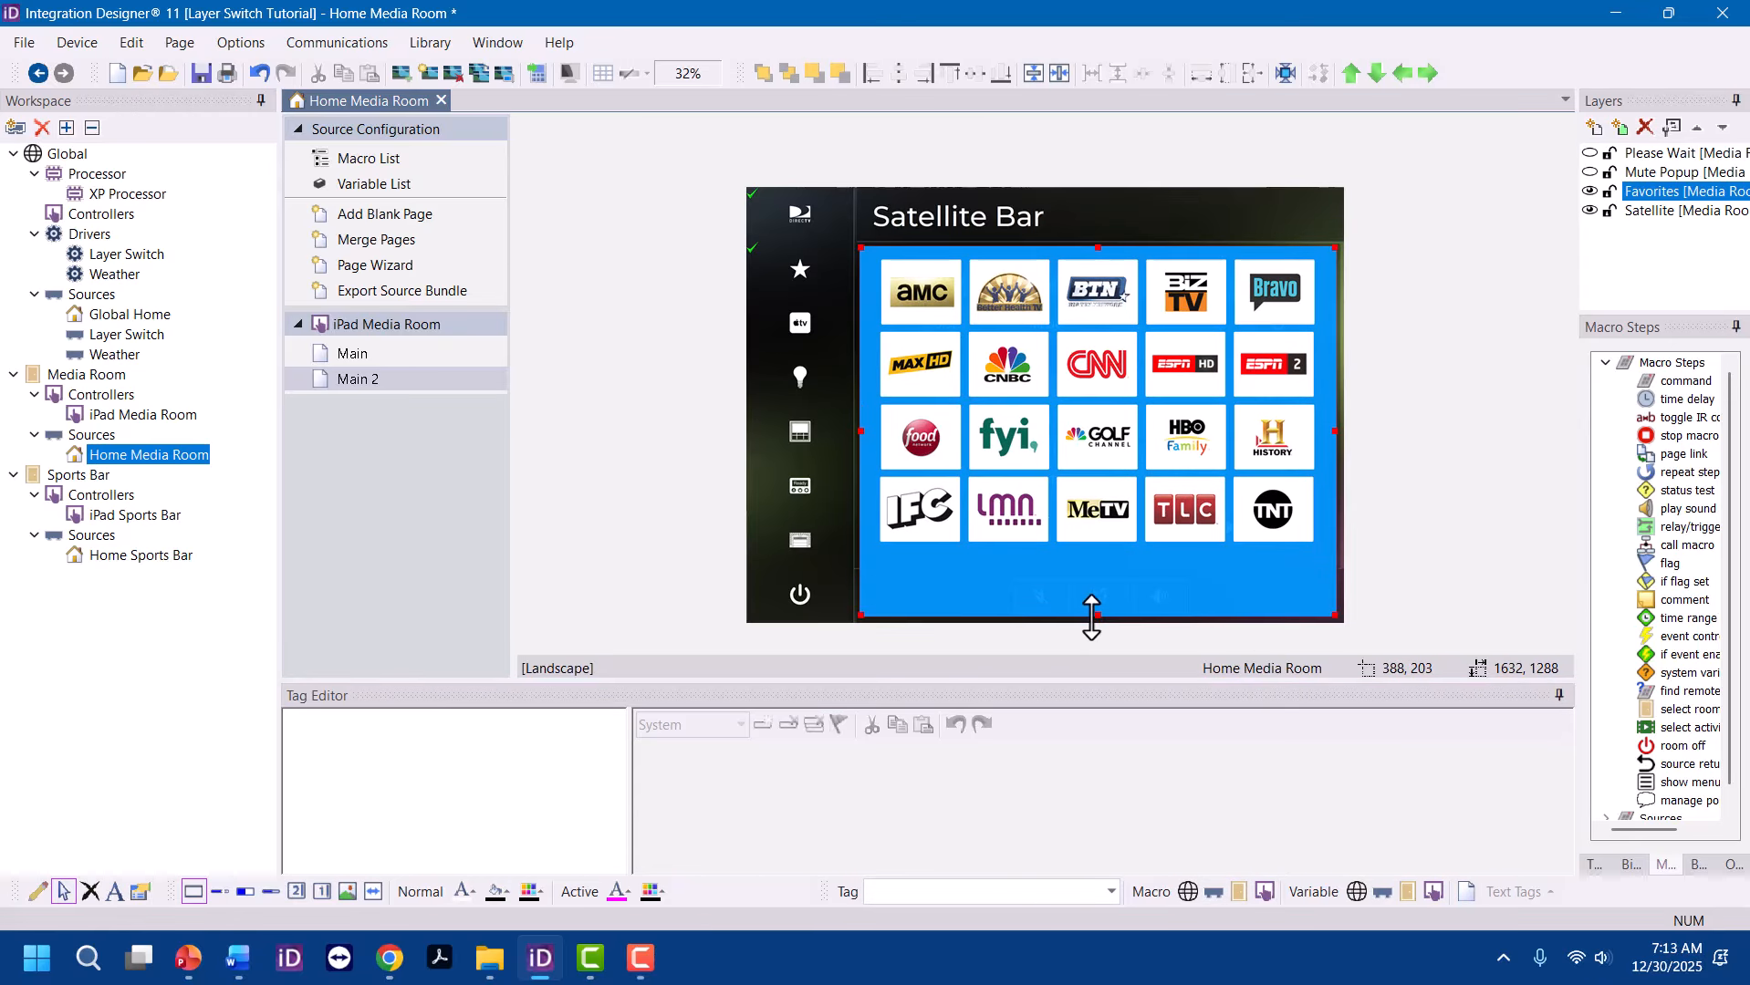
# Restrict the bitmap library to Coral - Elements and search it for "button"
pyautogui.click(1631, 865)
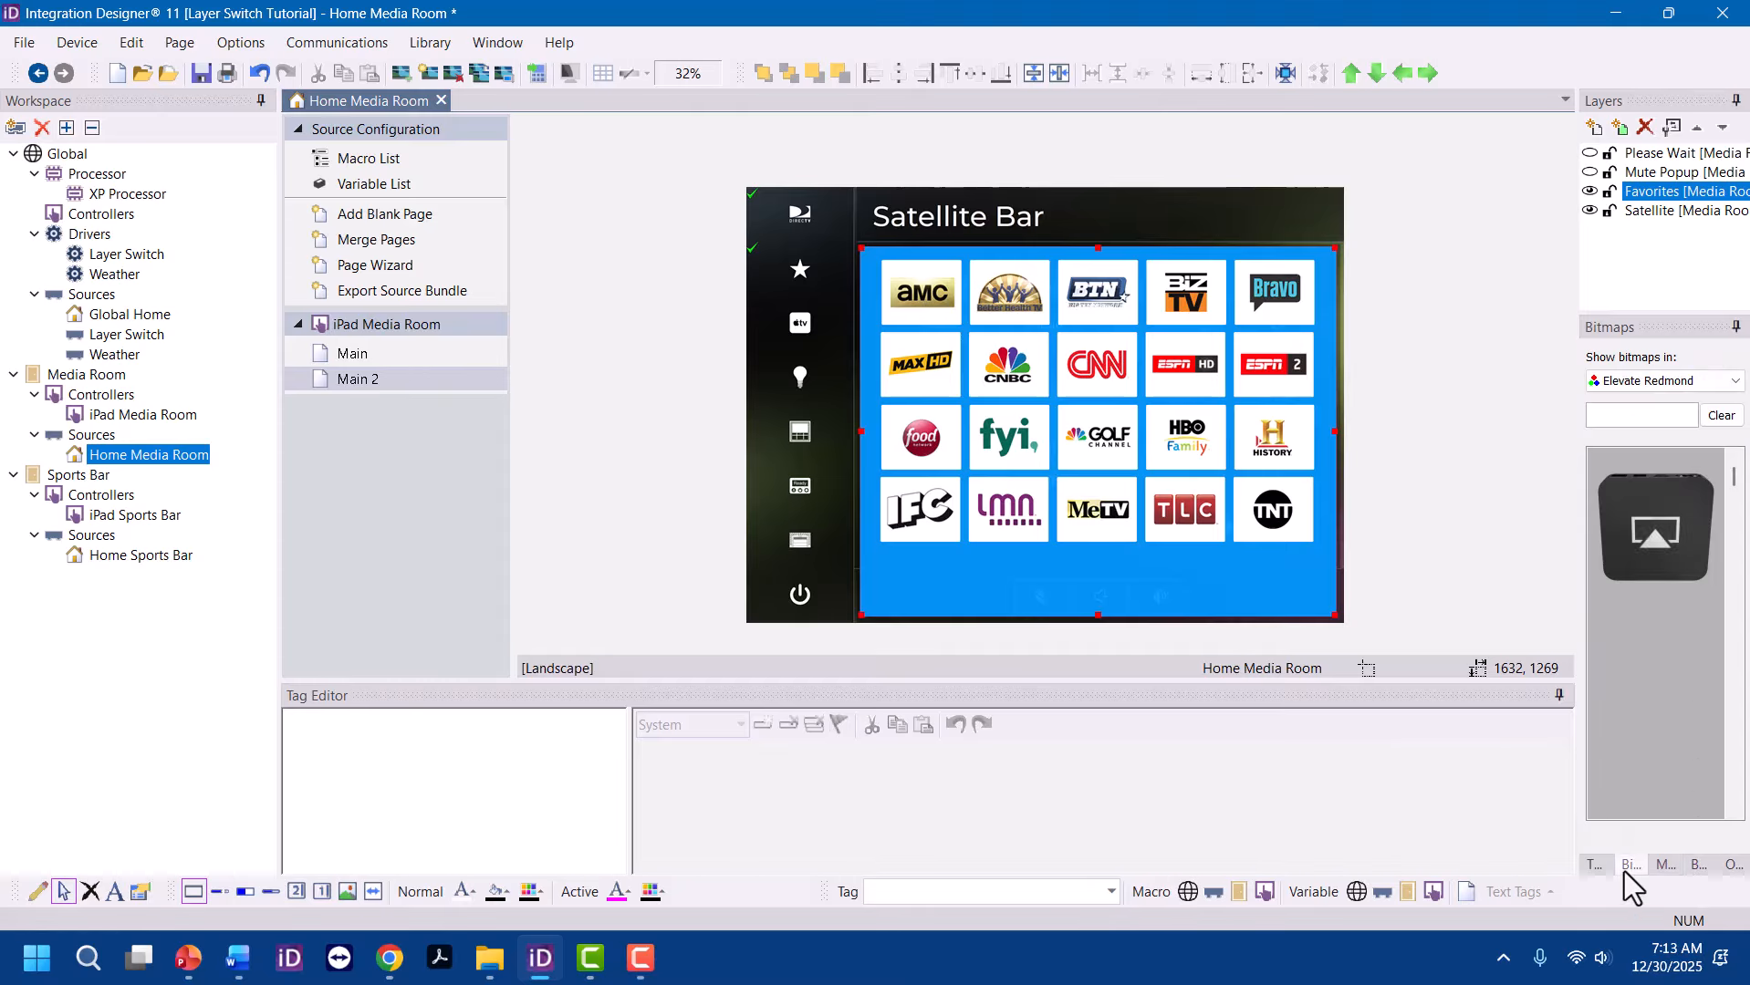
pyautogui.click(1647, 375)
pyautogui.scroll(-5, 1646, 375)
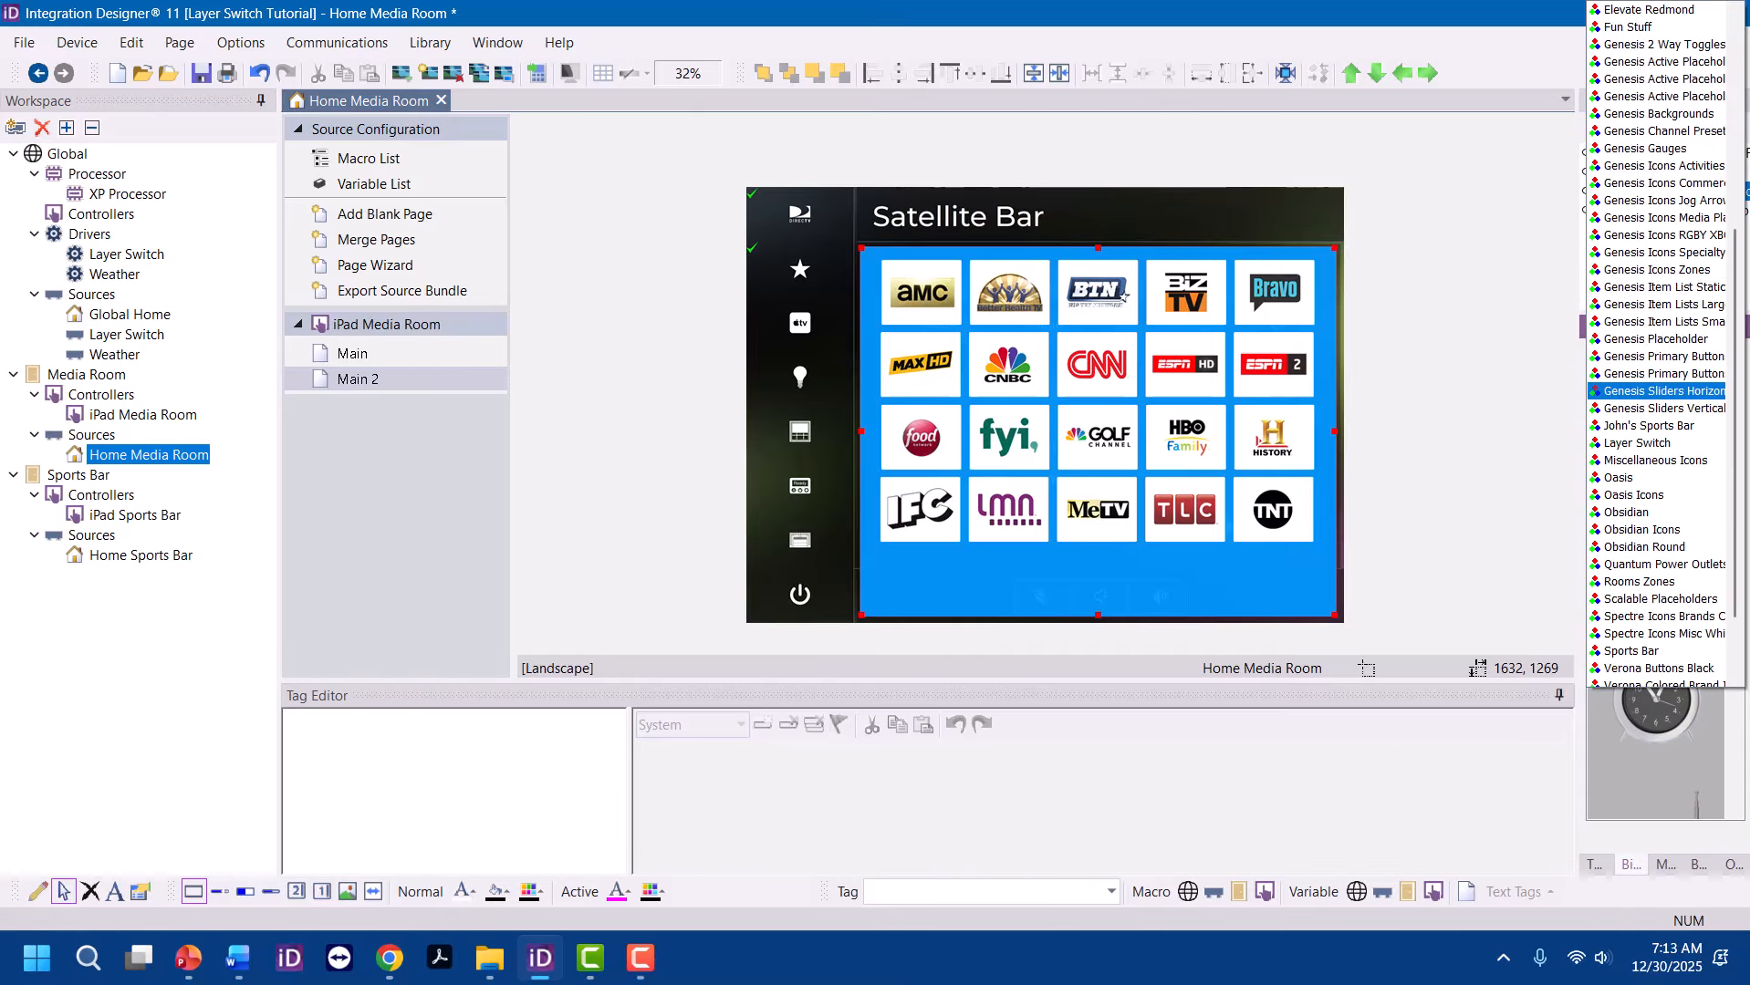
pyautogui.click(1555, 746)
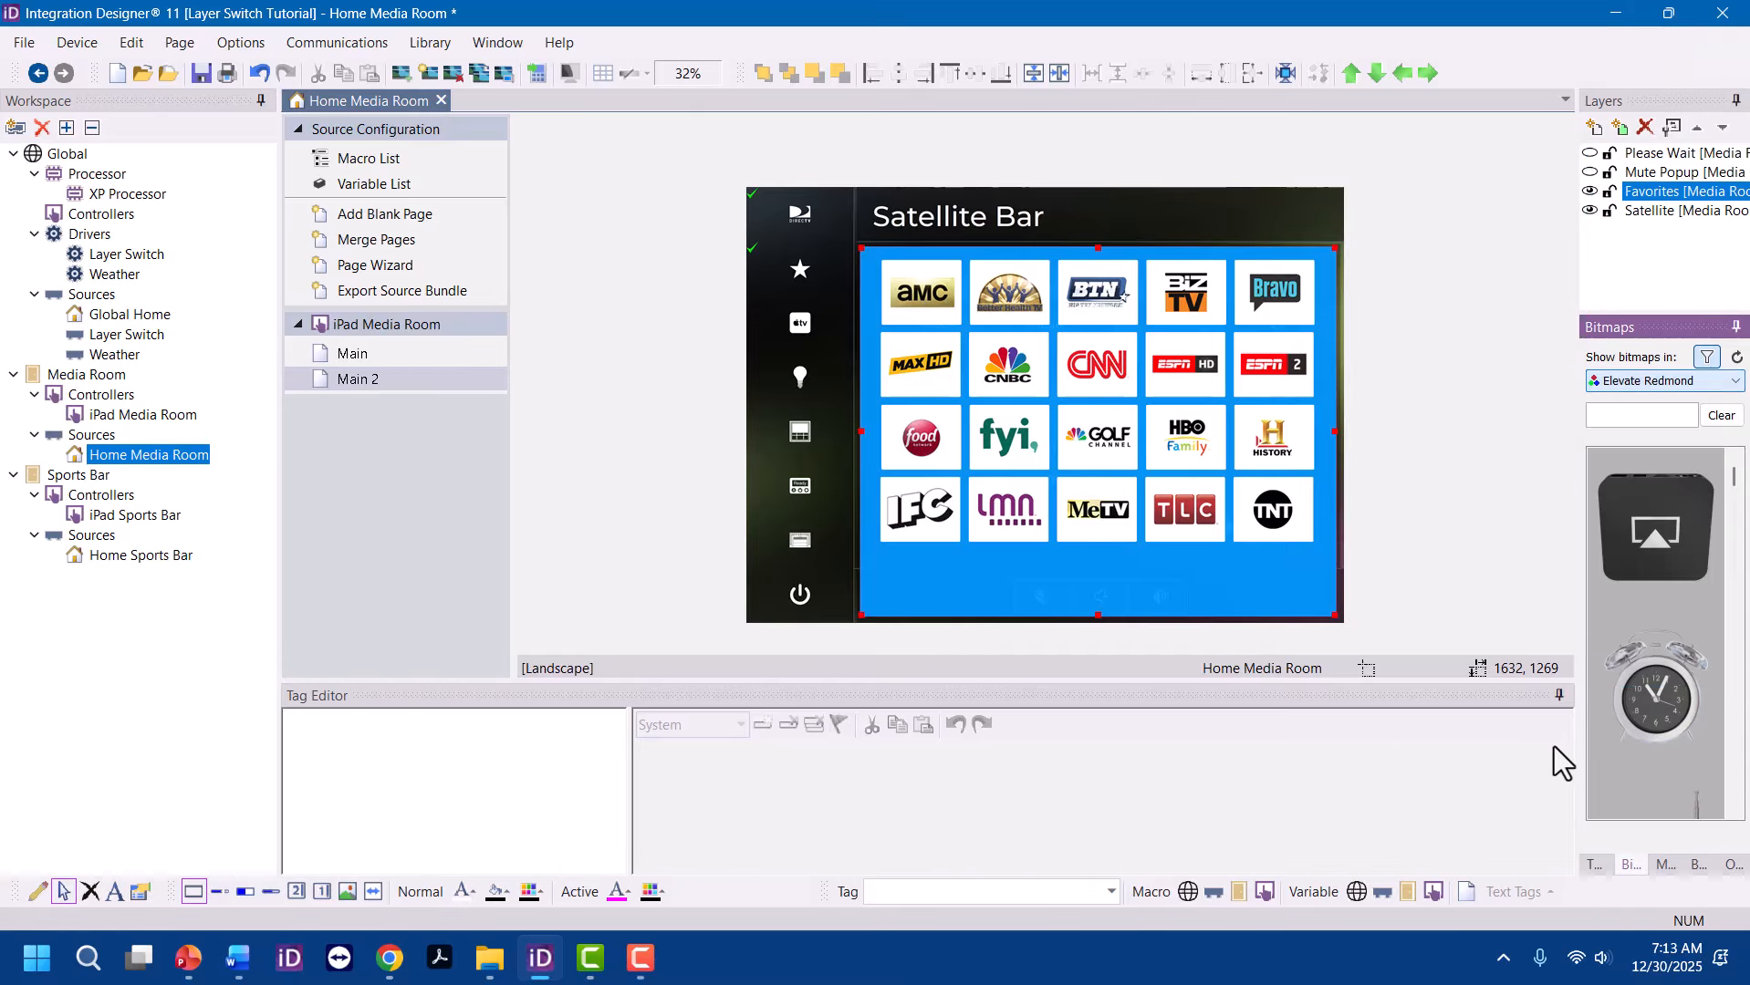
pyautogui.click(1656, 380)
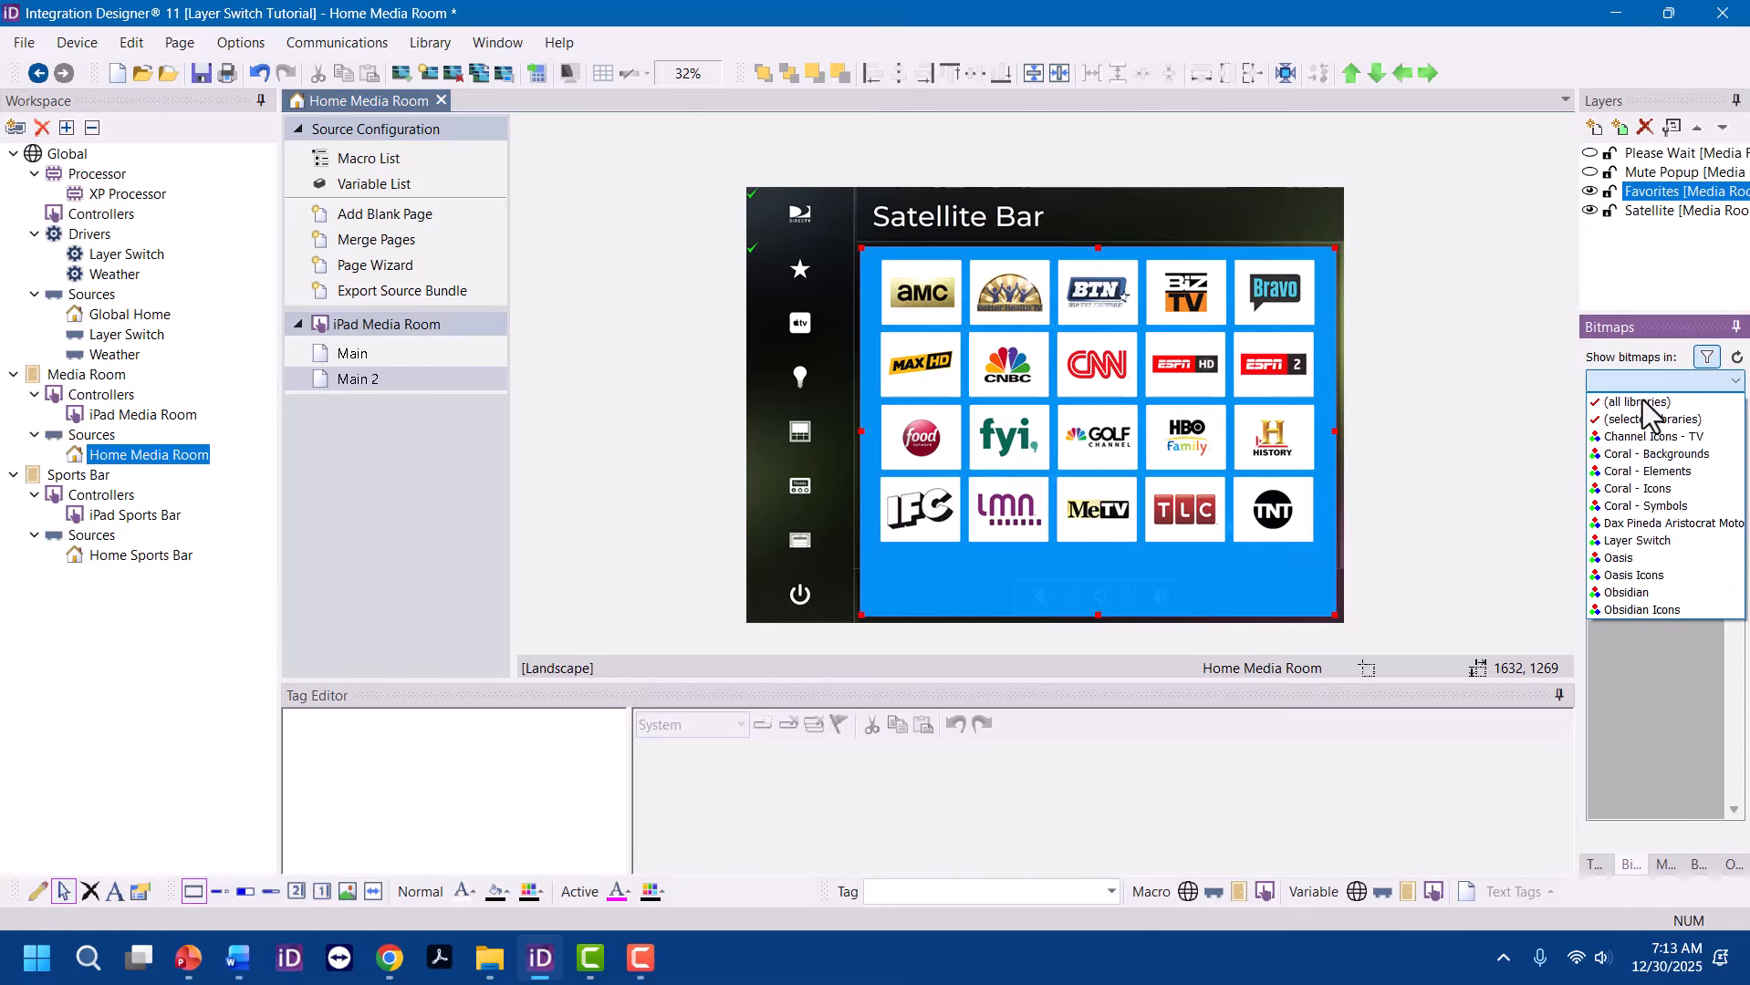
pyautogui.click(1632, 472)
pyautogui.write('butt')
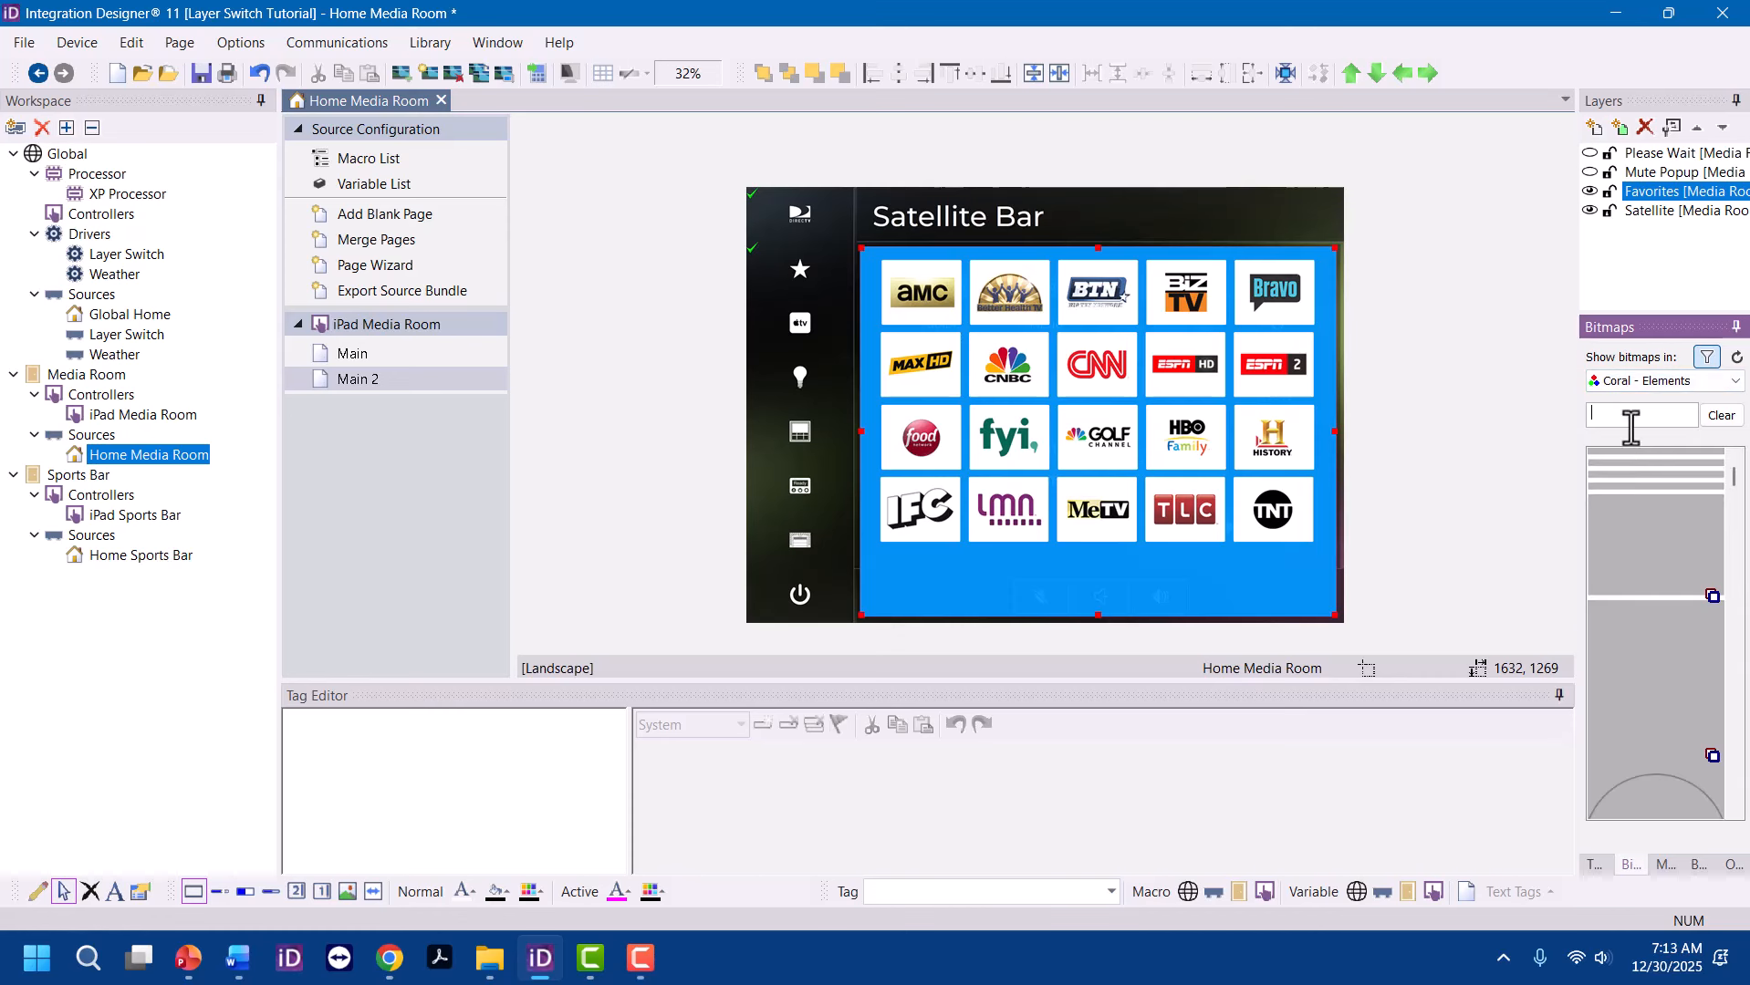
pyautogui.write('on')
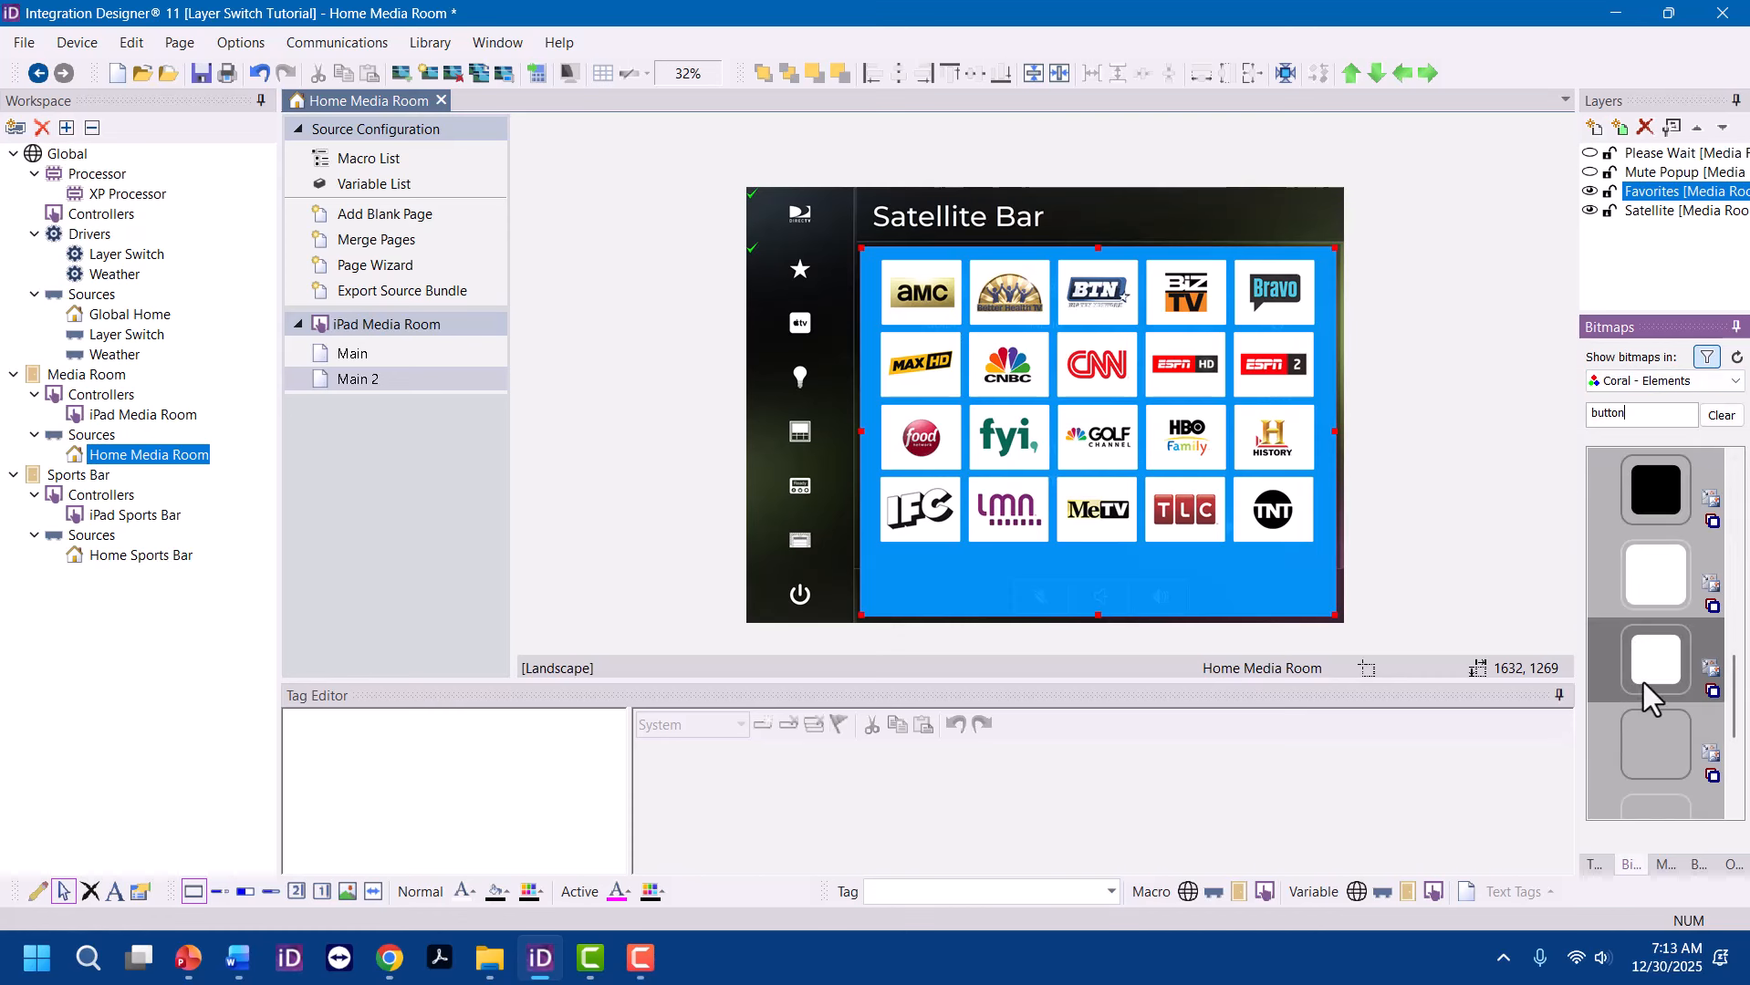
# Place a translucent square-cornered button about 413 by 185 below the channel logos and centre it horizontally on the blue background
pyautogui.scroll(-3, 1643, 682)
pyautogui.moveTo(1646, 724); pyautogui.dragTo(1183, 608)
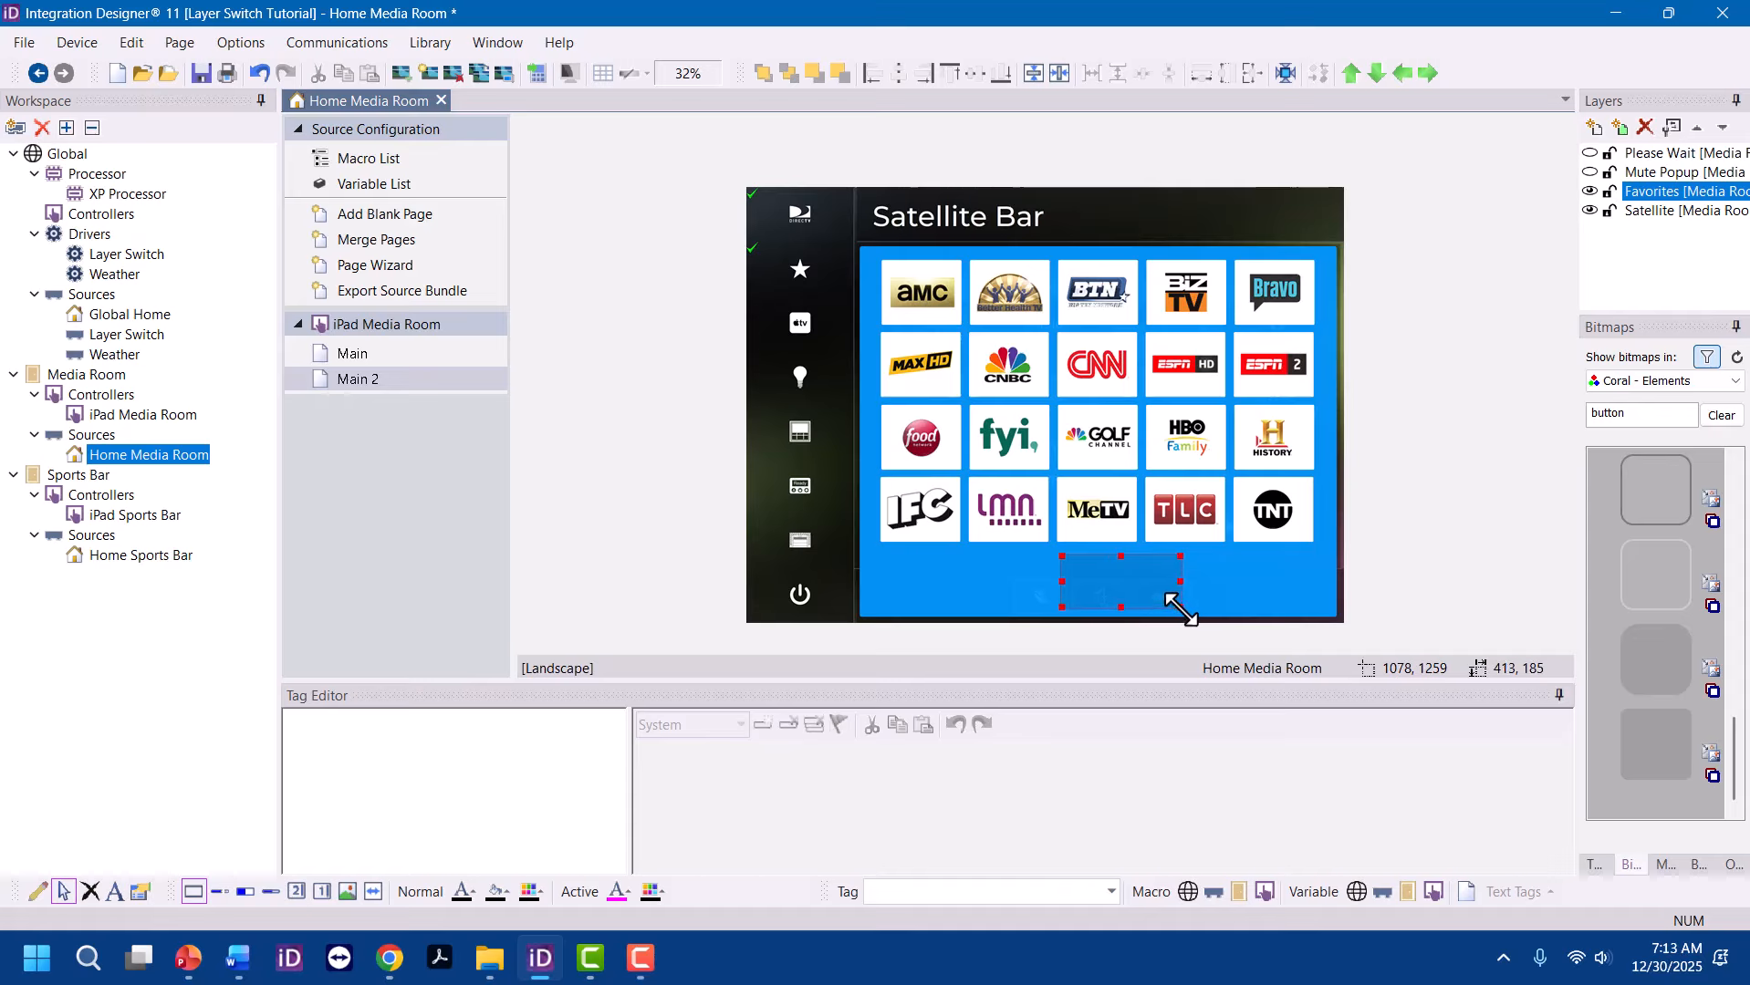
pyautogui.keyDown('shift'); pyautogui.click(1001, 600); pyautogui.keyUp('shift')
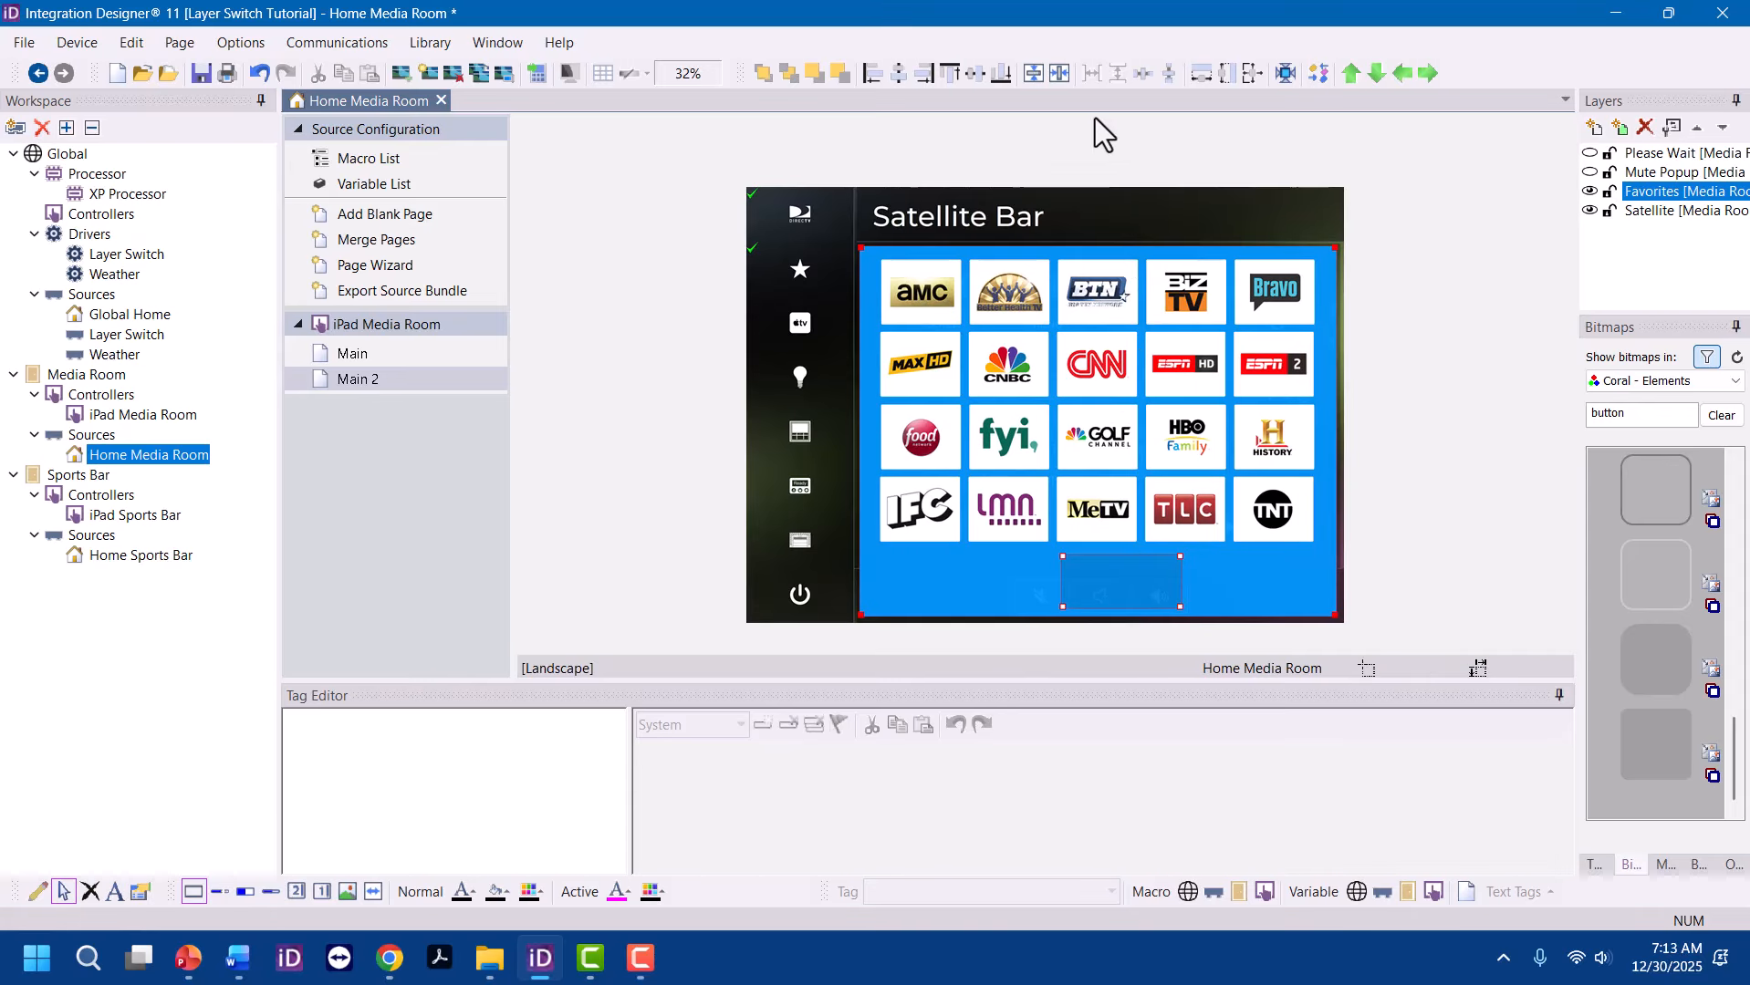
pyautogui.click(1061, 74)
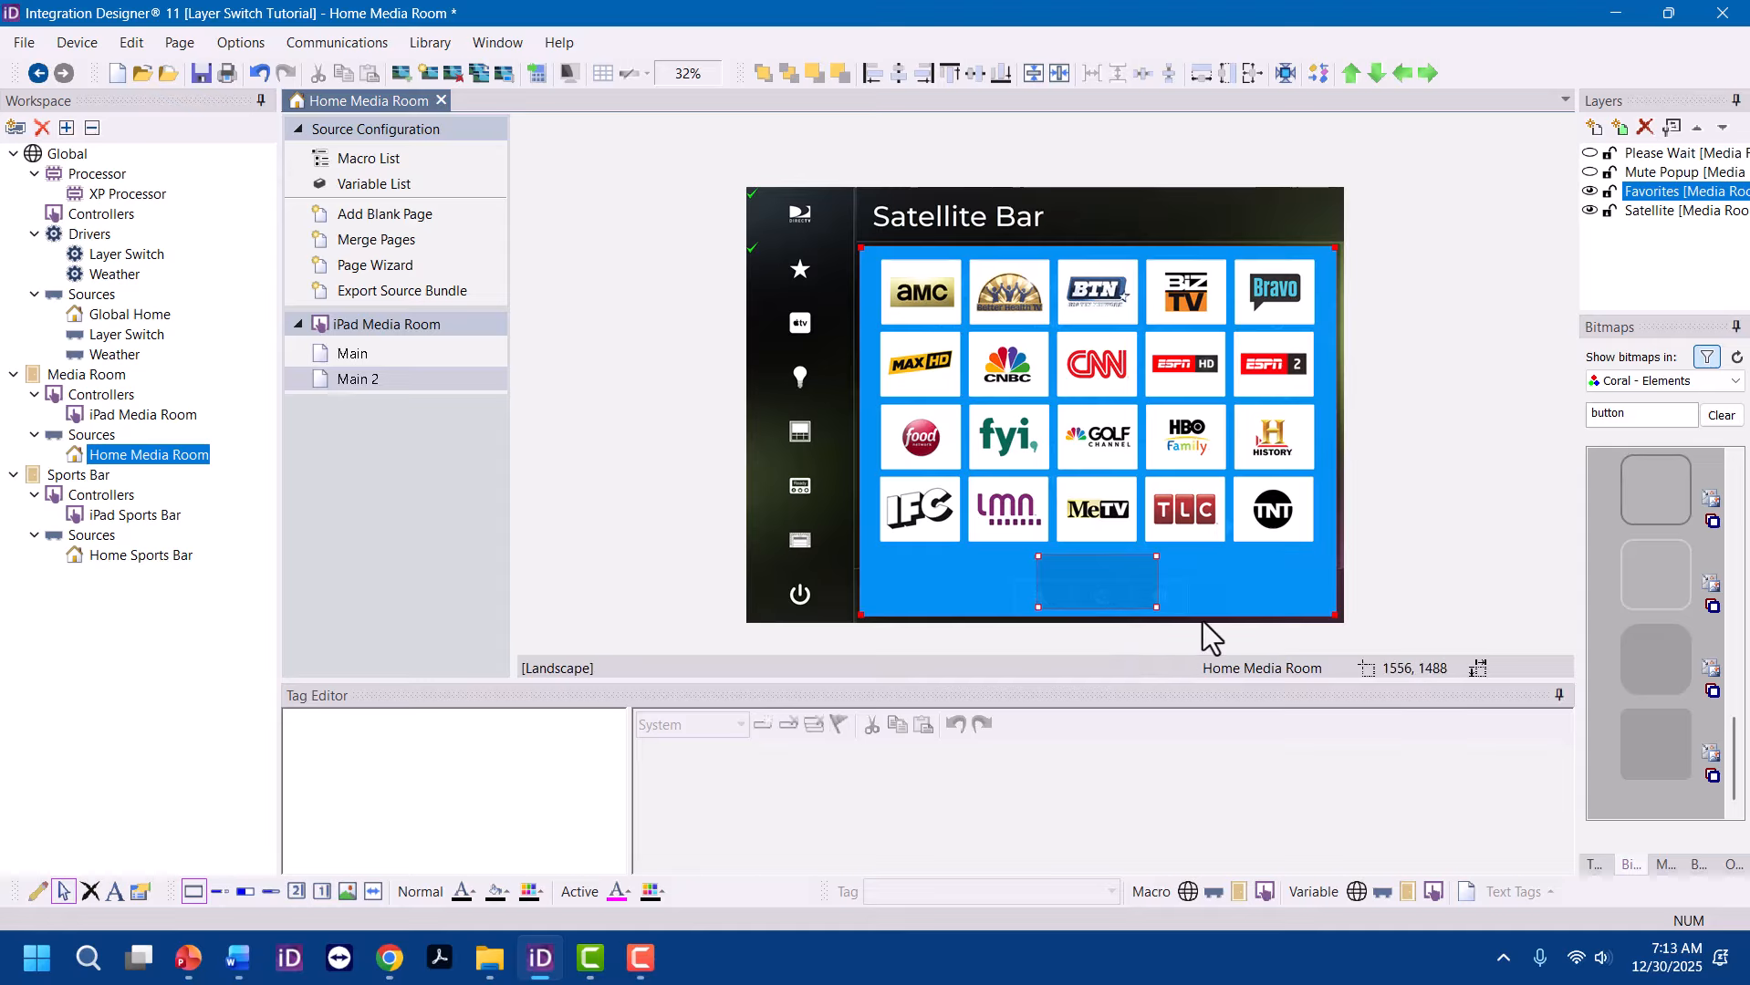
pyautogui.click(1200, 511)
# Label the new button below the channel logos "Exit" at font size 20
pyautogui.rightClick(1089, 596)
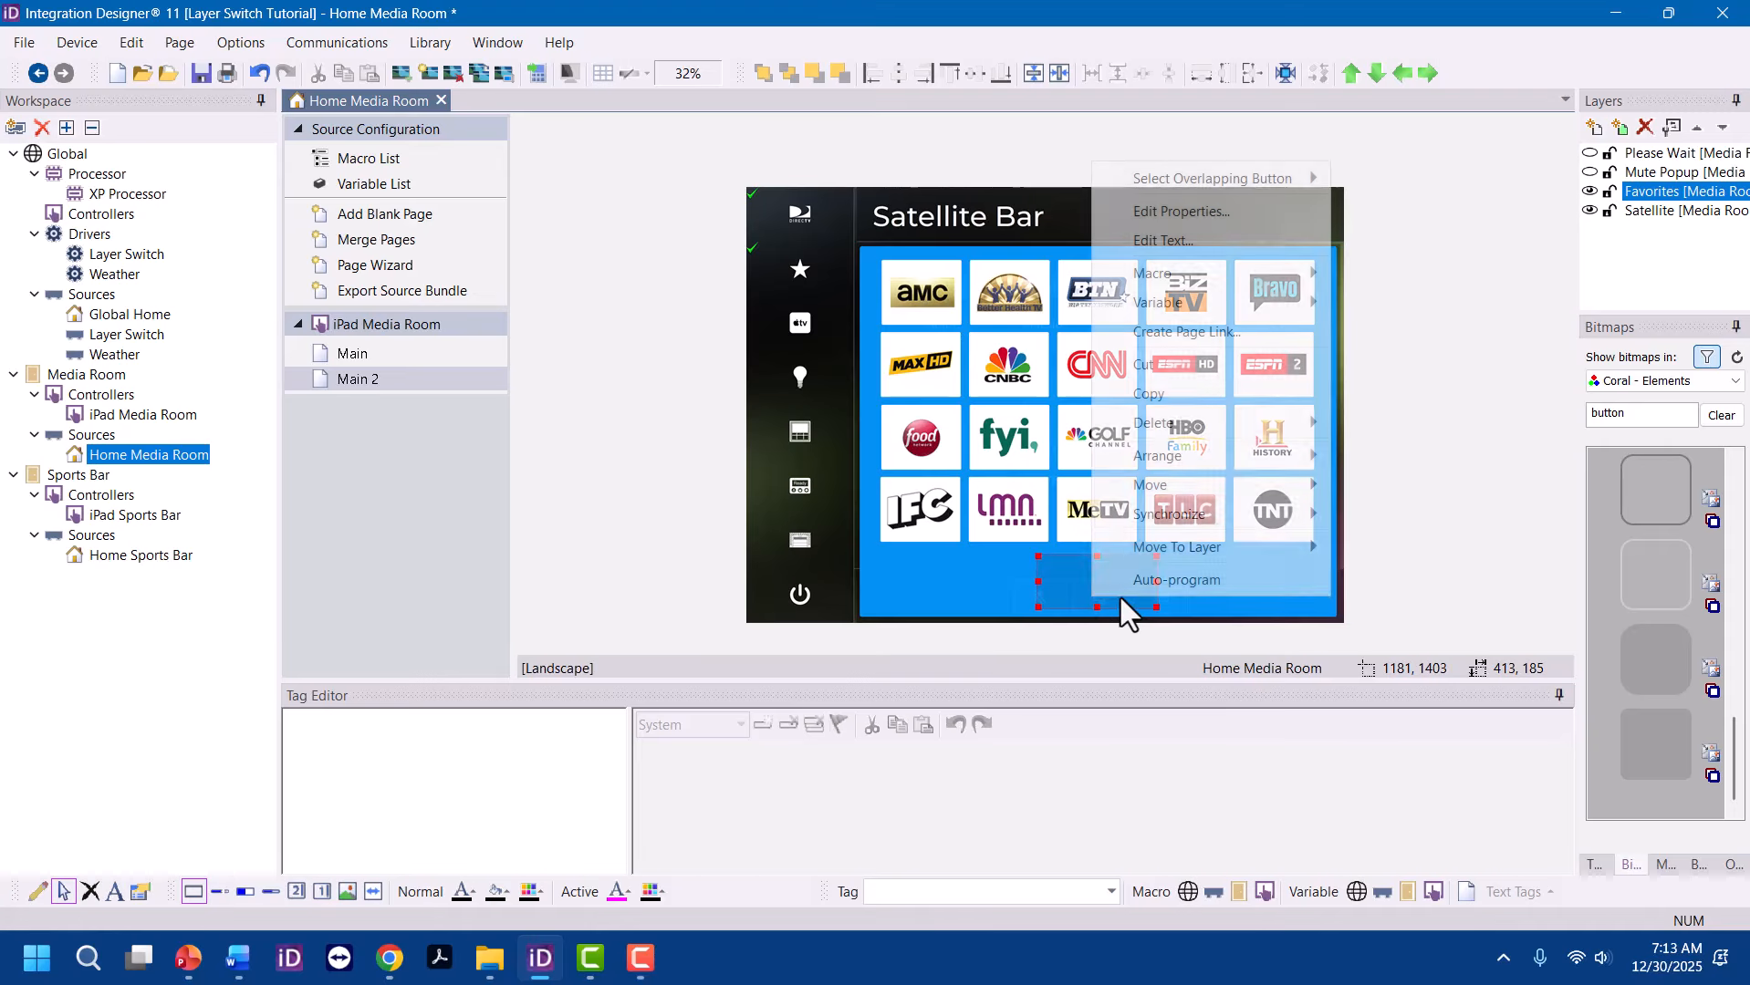
pyautogui.click(1201, 242)
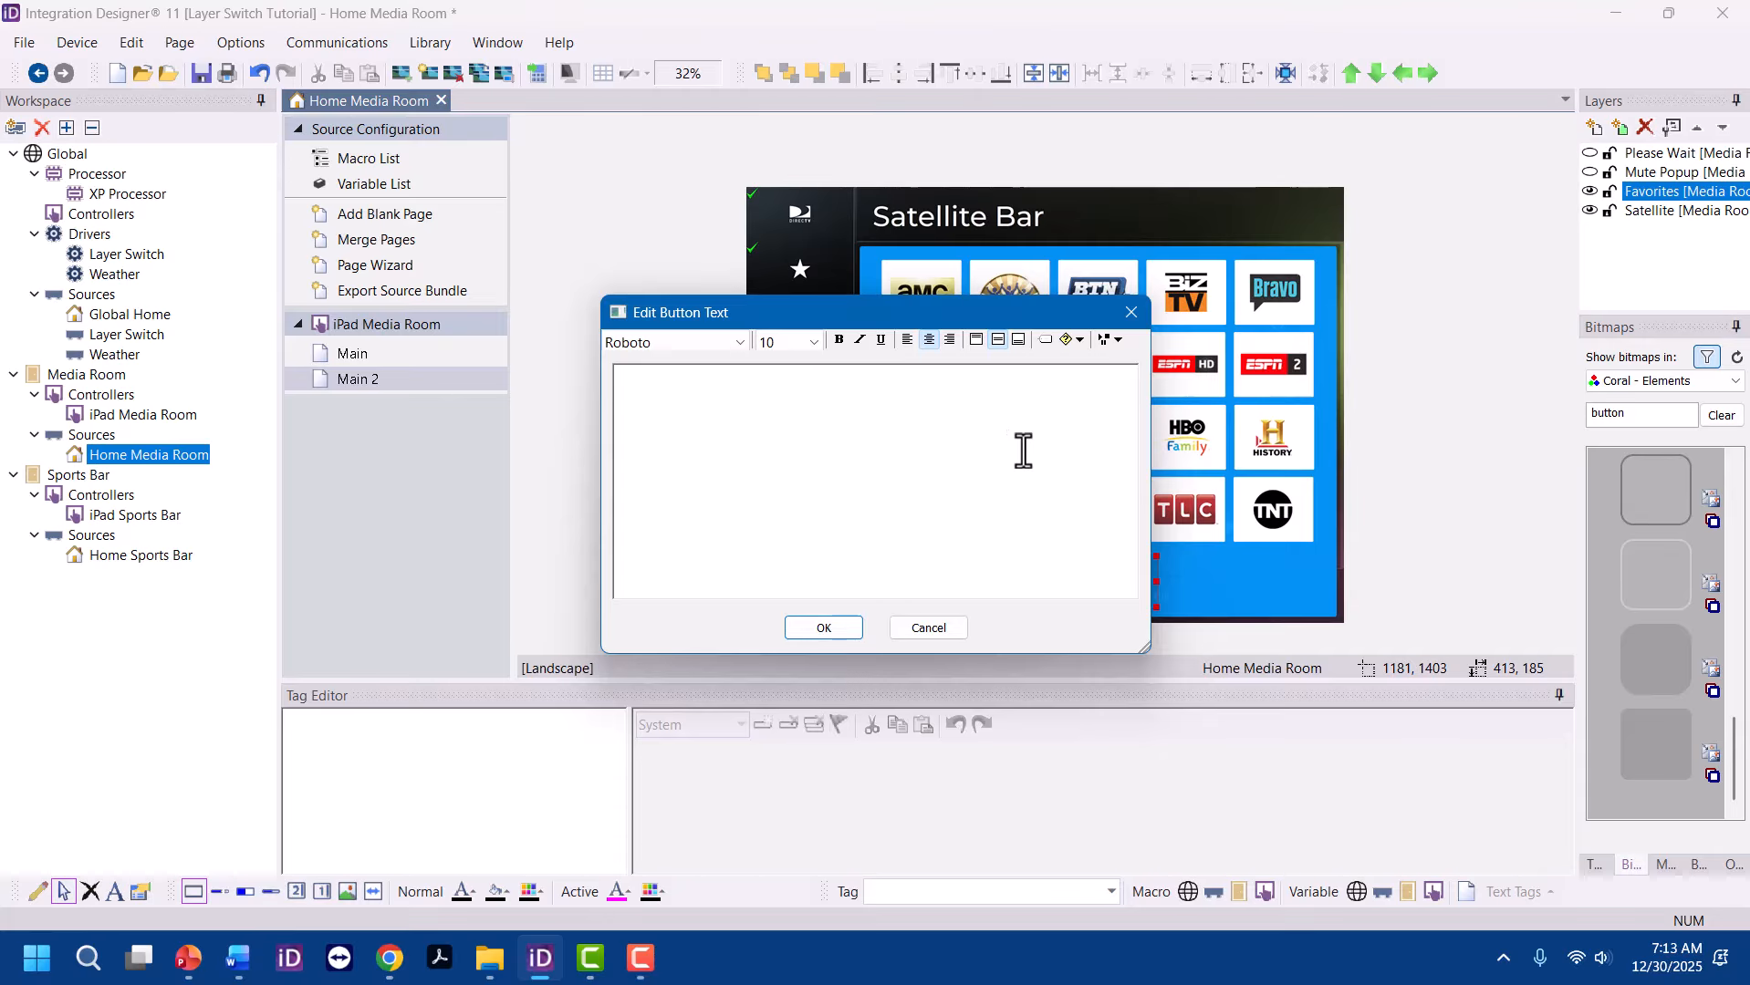
pyautogui.write('Exit')
pyautogui.click(813, 343)
pyautogui.click(782, 584)
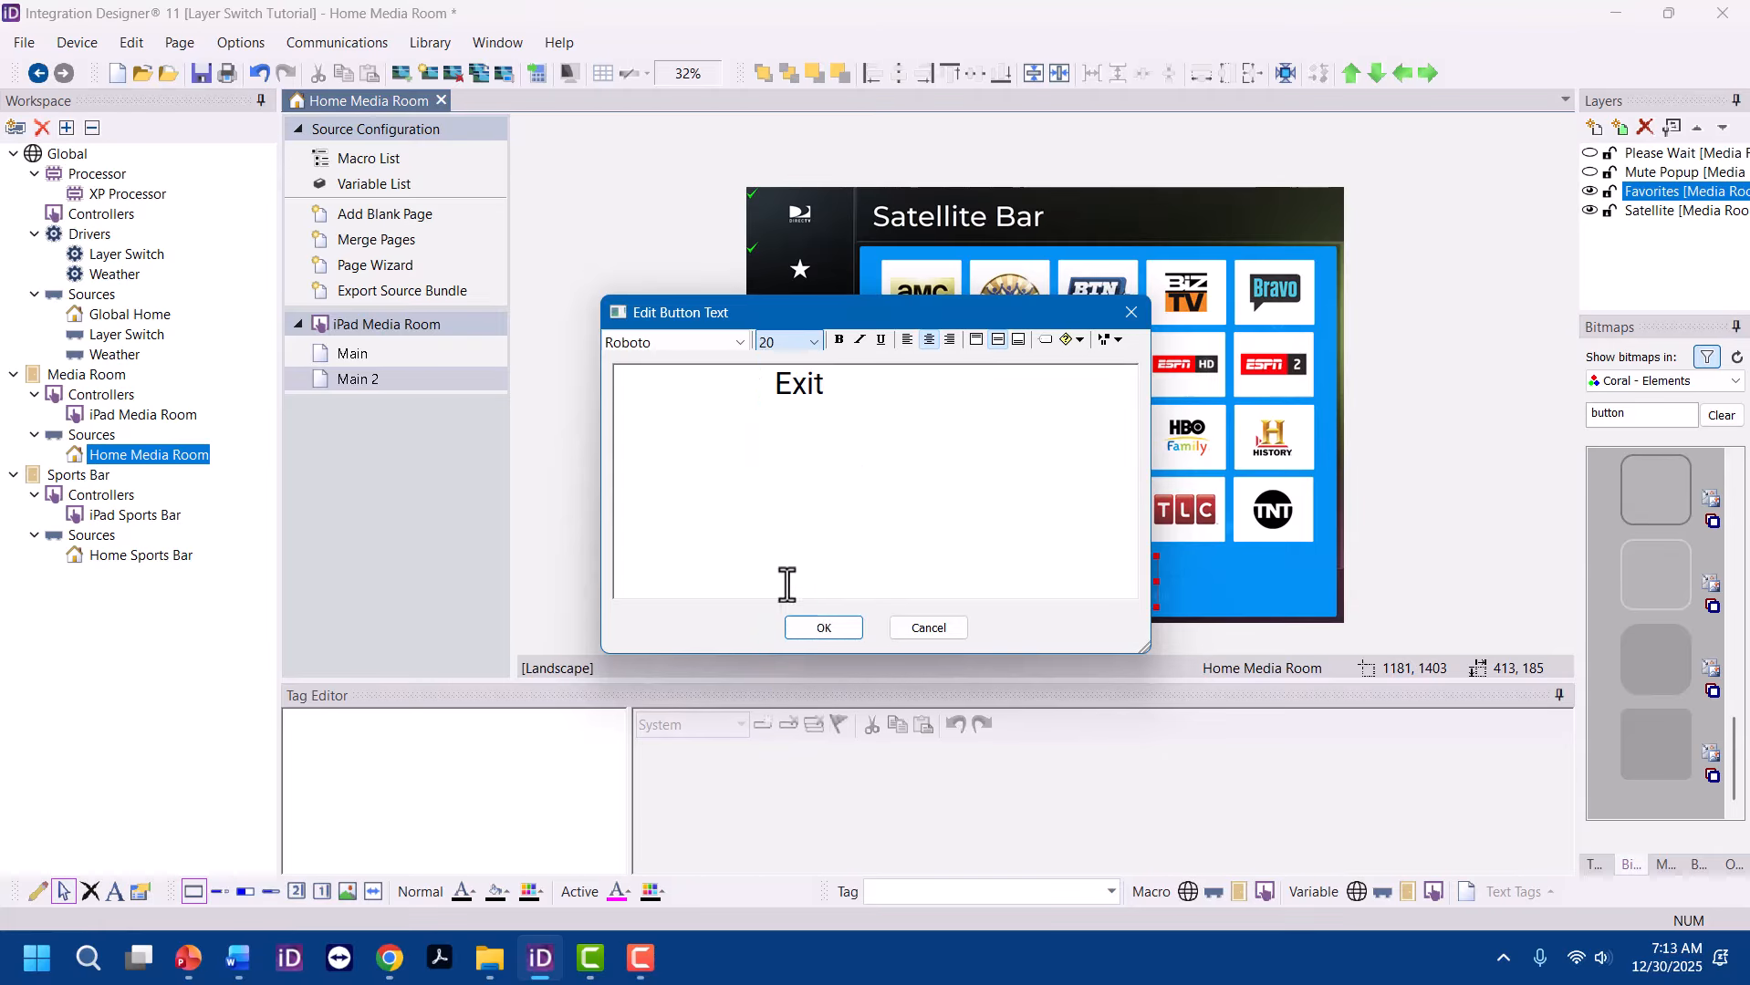
pyautogui.click(830, 627)
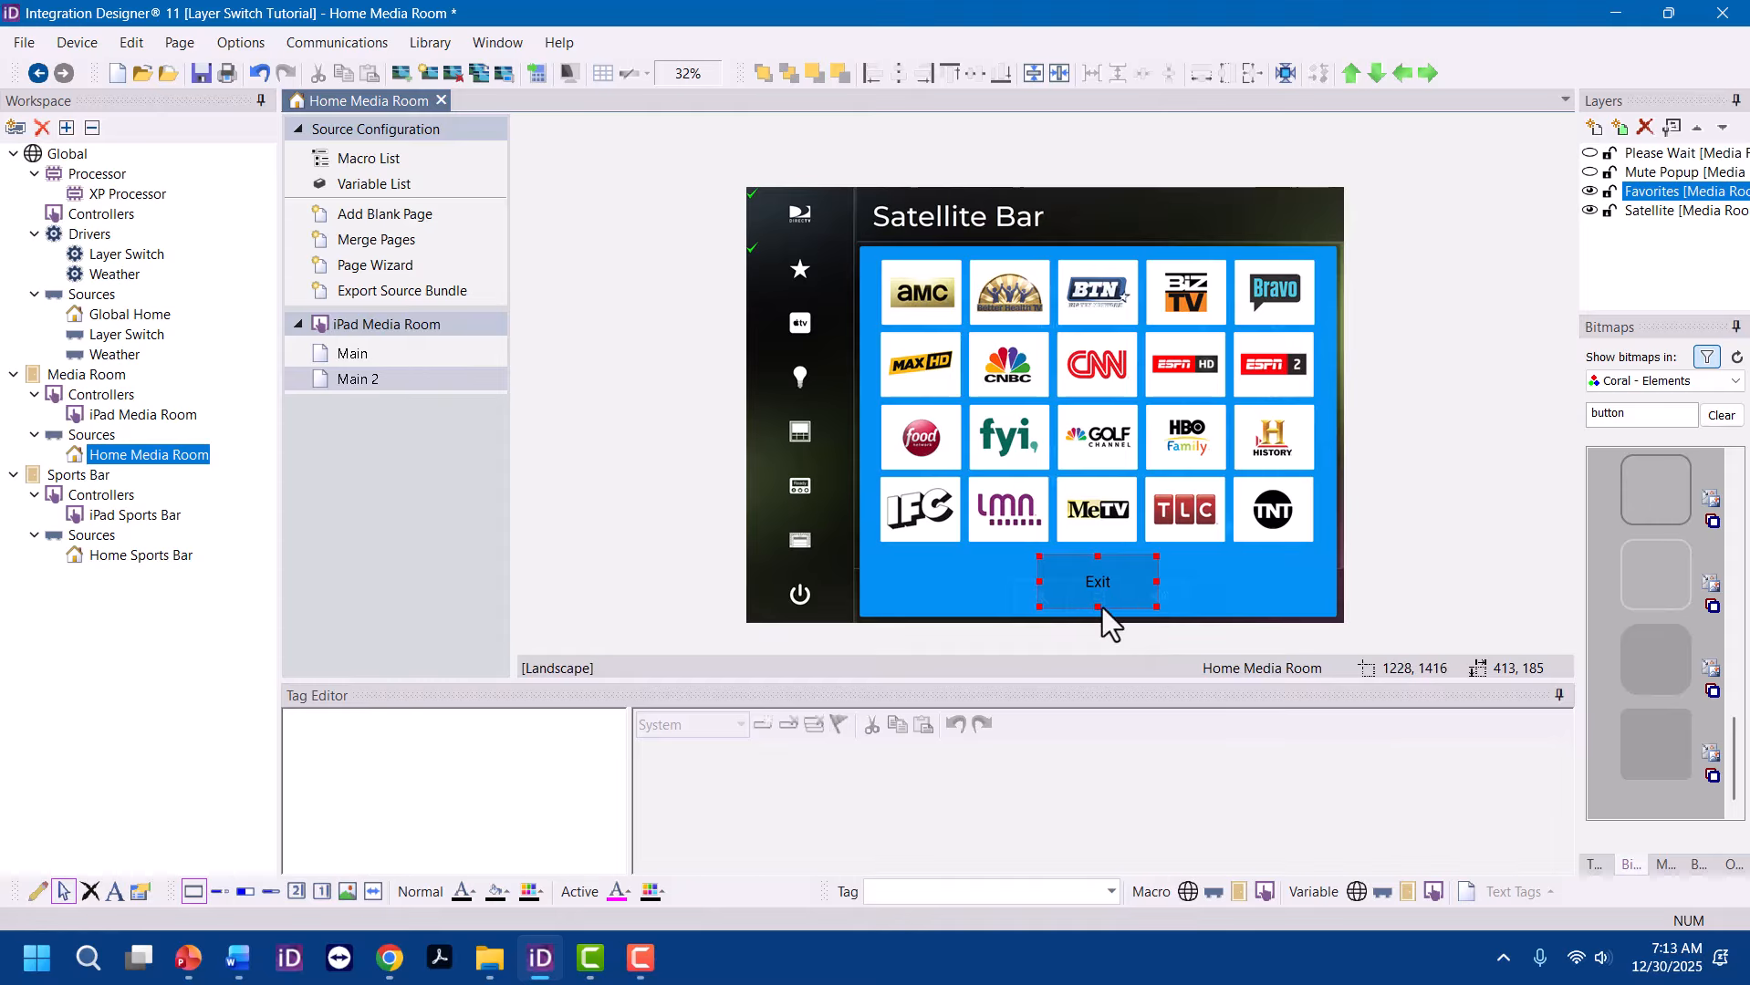
# Colour the Exit button's text white and make it bold at font size 30
pyautogui.click(461, 892)
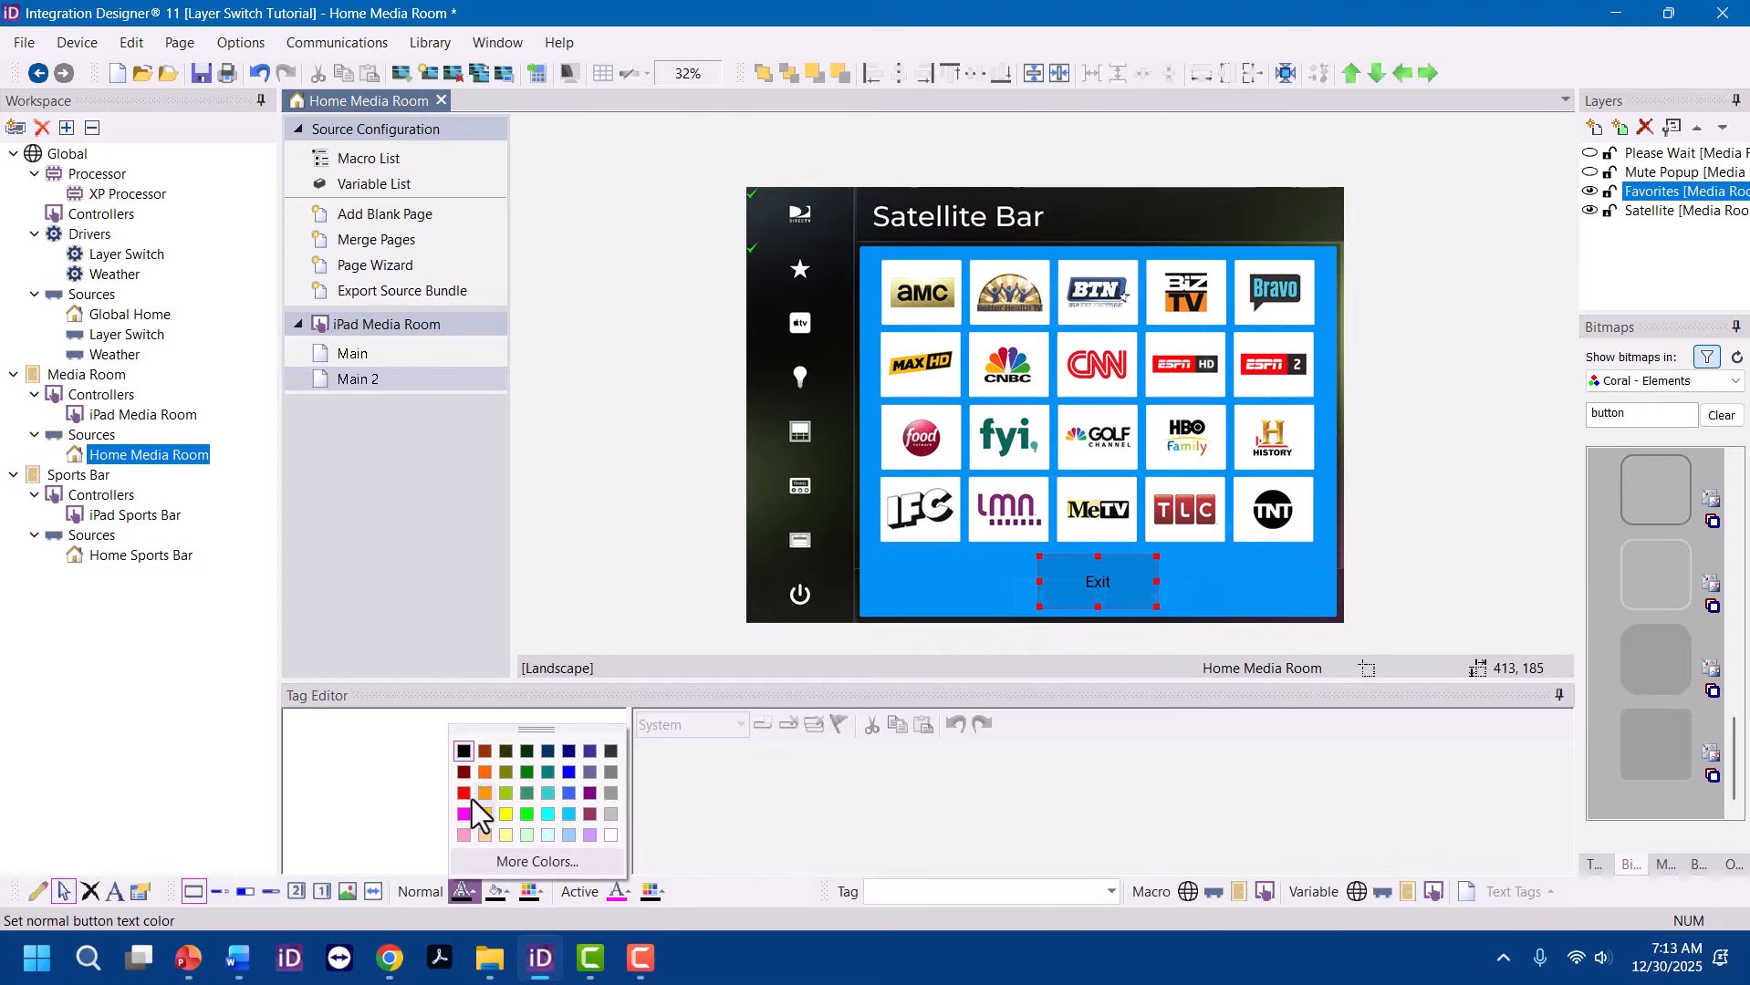
pyautogui.click(612, 836)
pyautogui.rightClick(1124, 569)
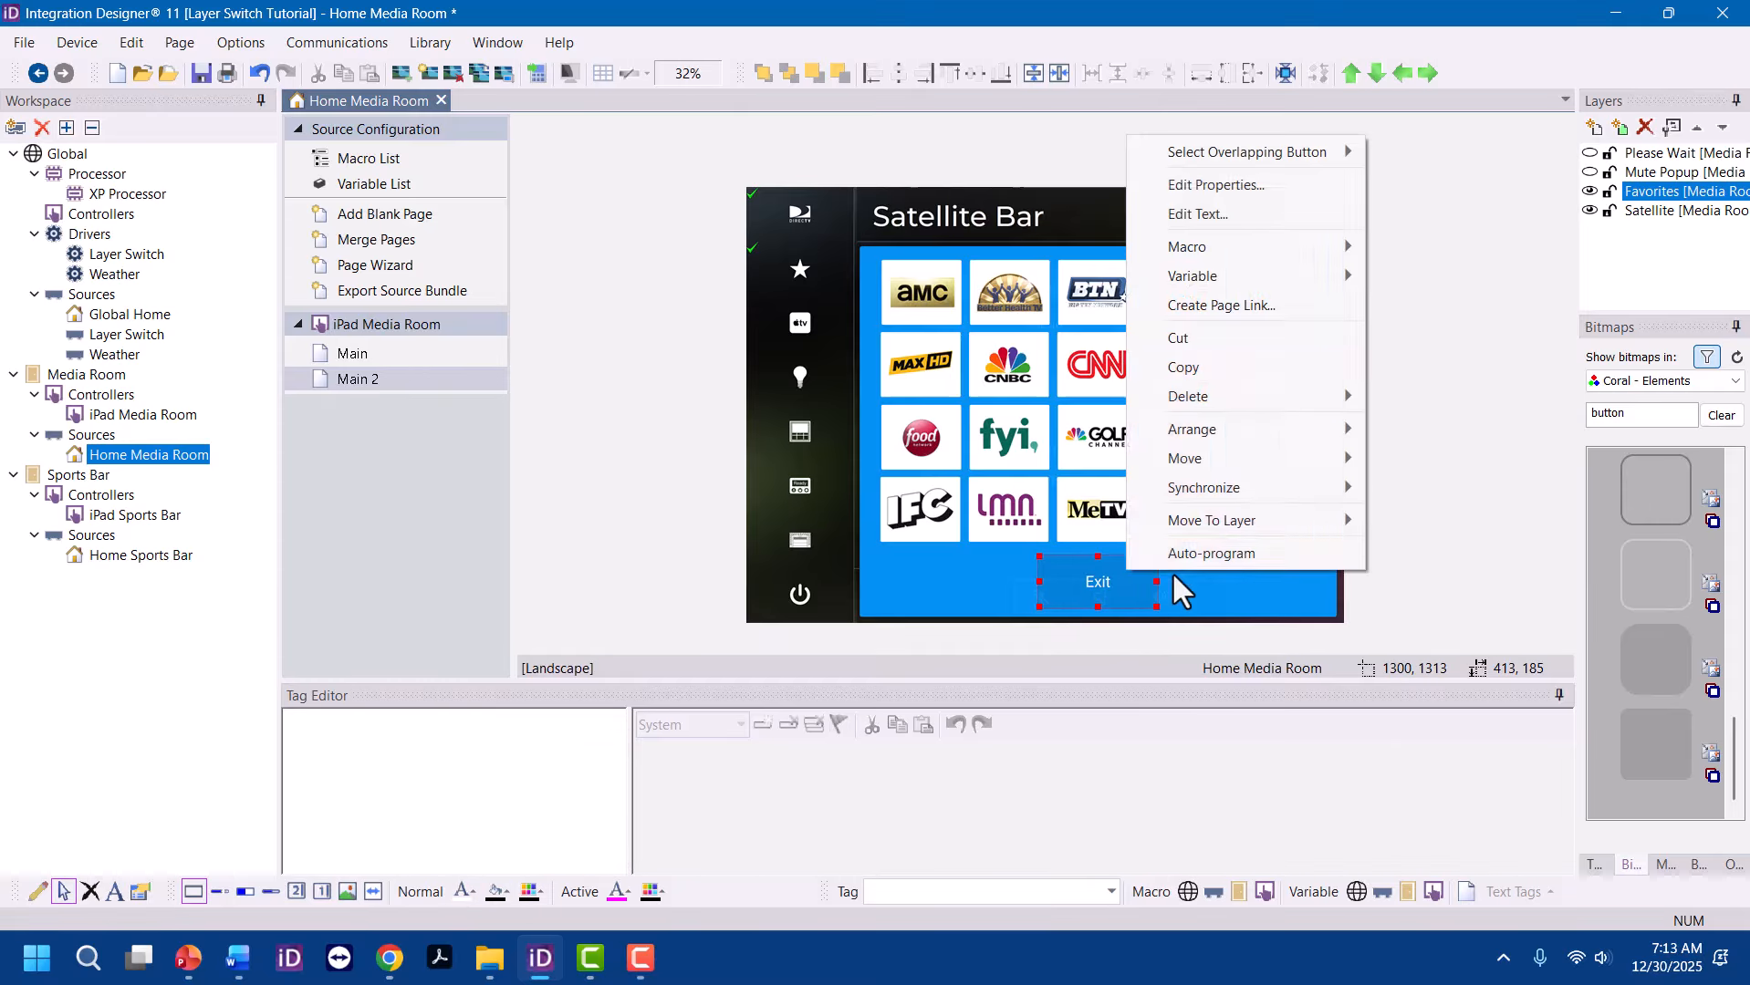
pyautogui.click(1198, 214)
pyautogui.click(813, 343)
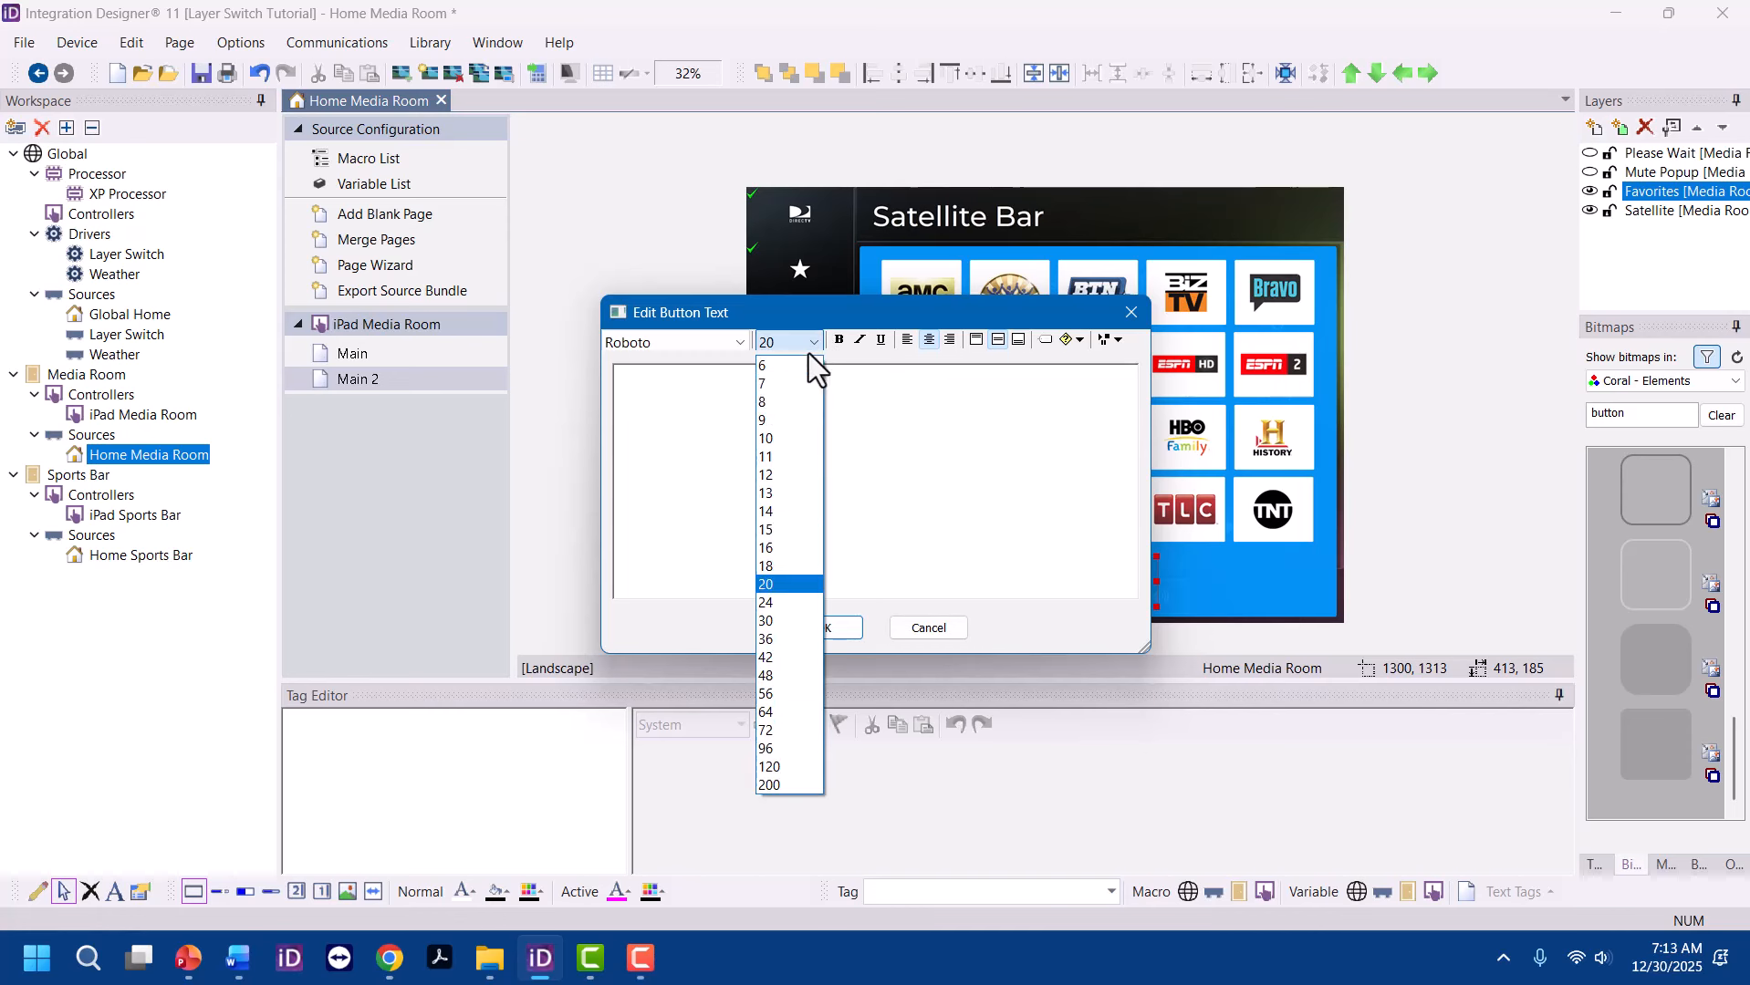
pyautogui.click(768, 620)
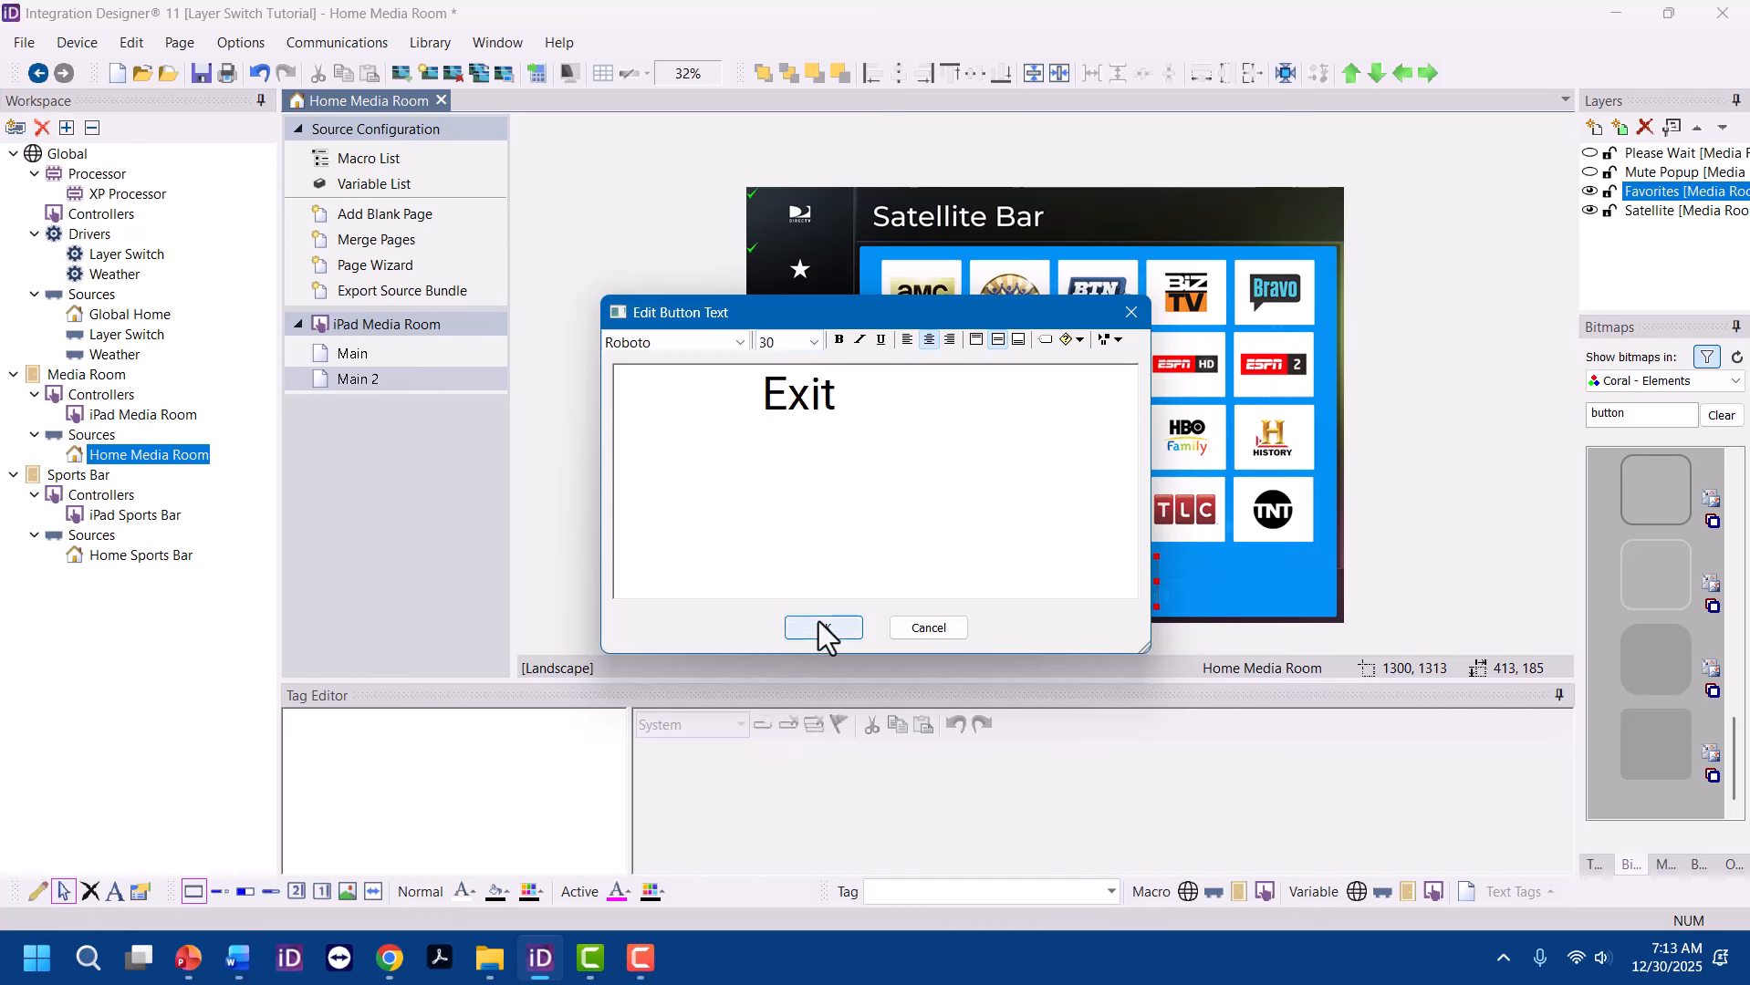
pyautogui.click(840, 341)
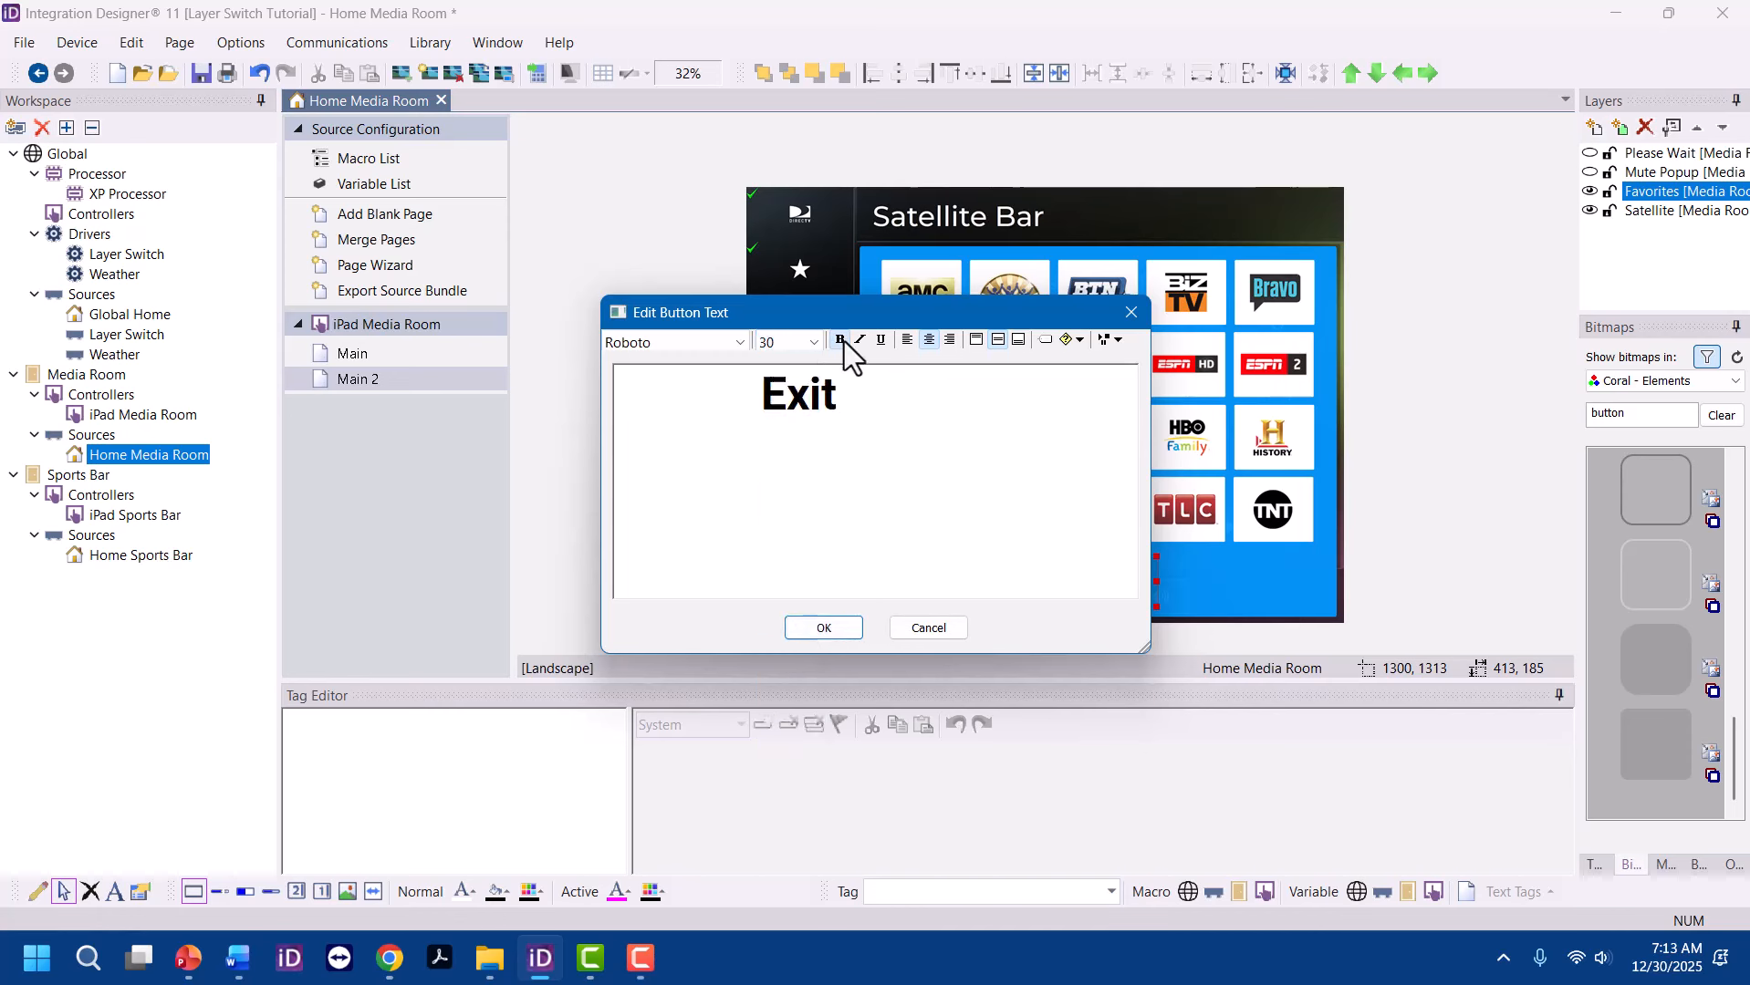
pyautogui.click(823, 629)
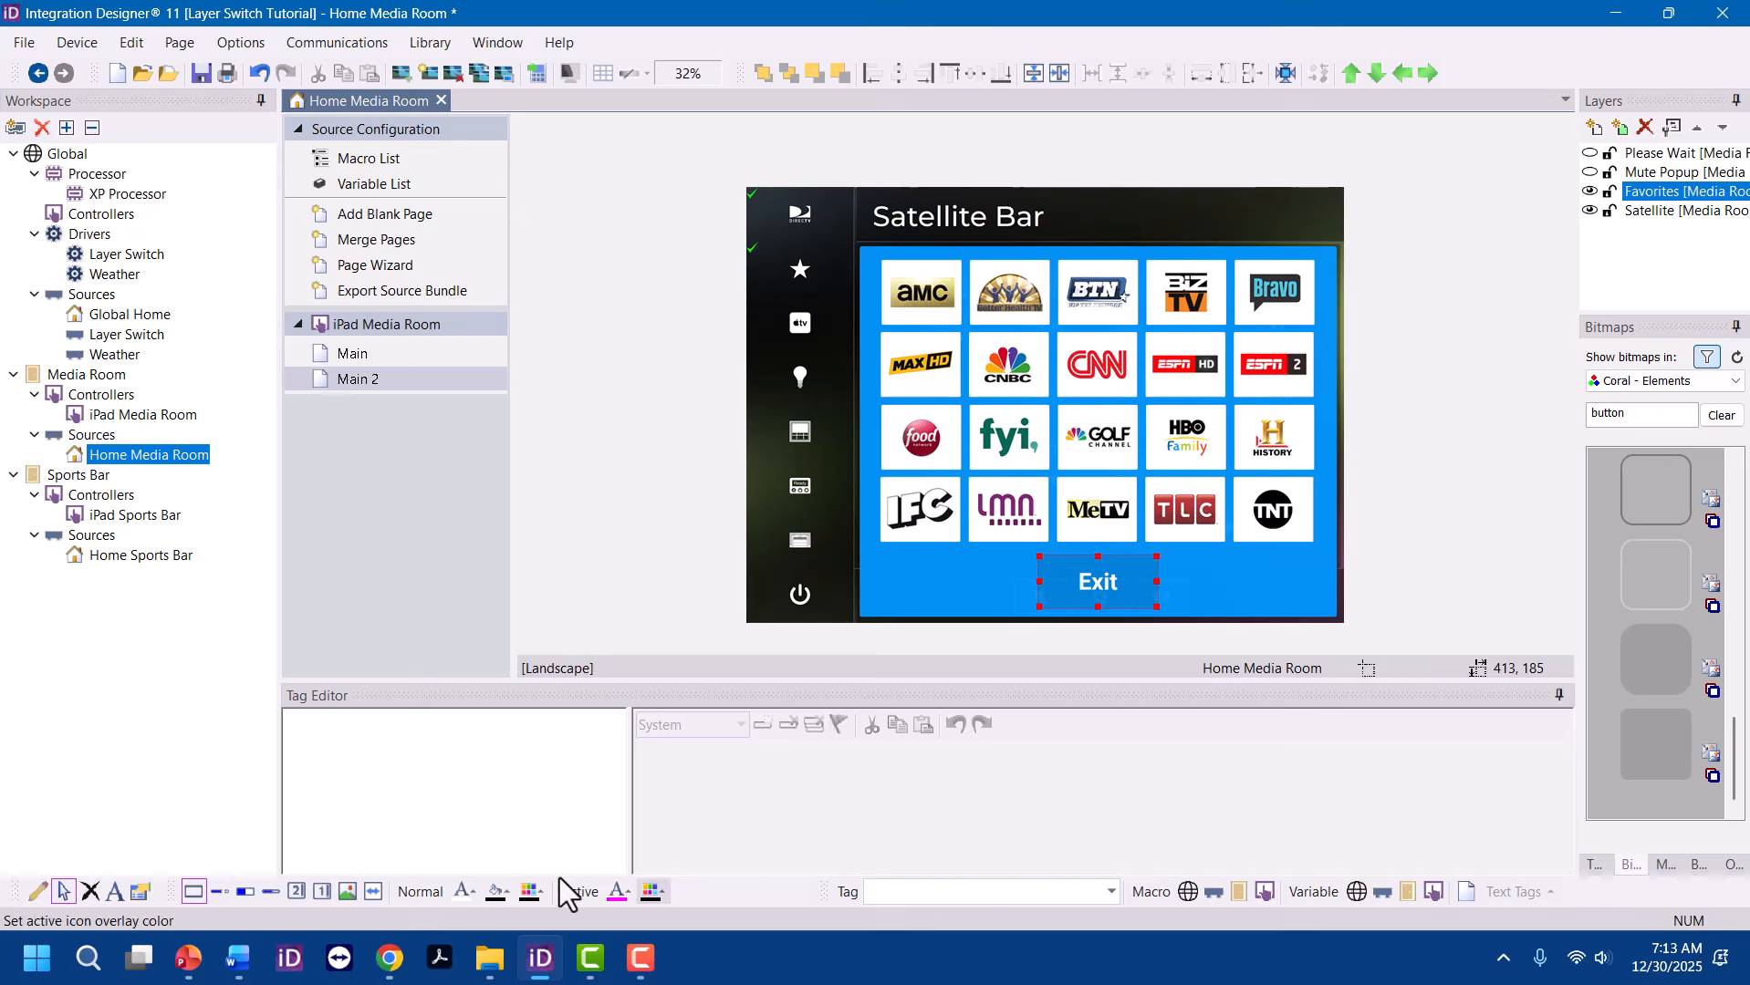
# Try red on the Exit button's normal text and settle on black
pyautogui.click(471, 892)
pyautogui.click(472, 798)
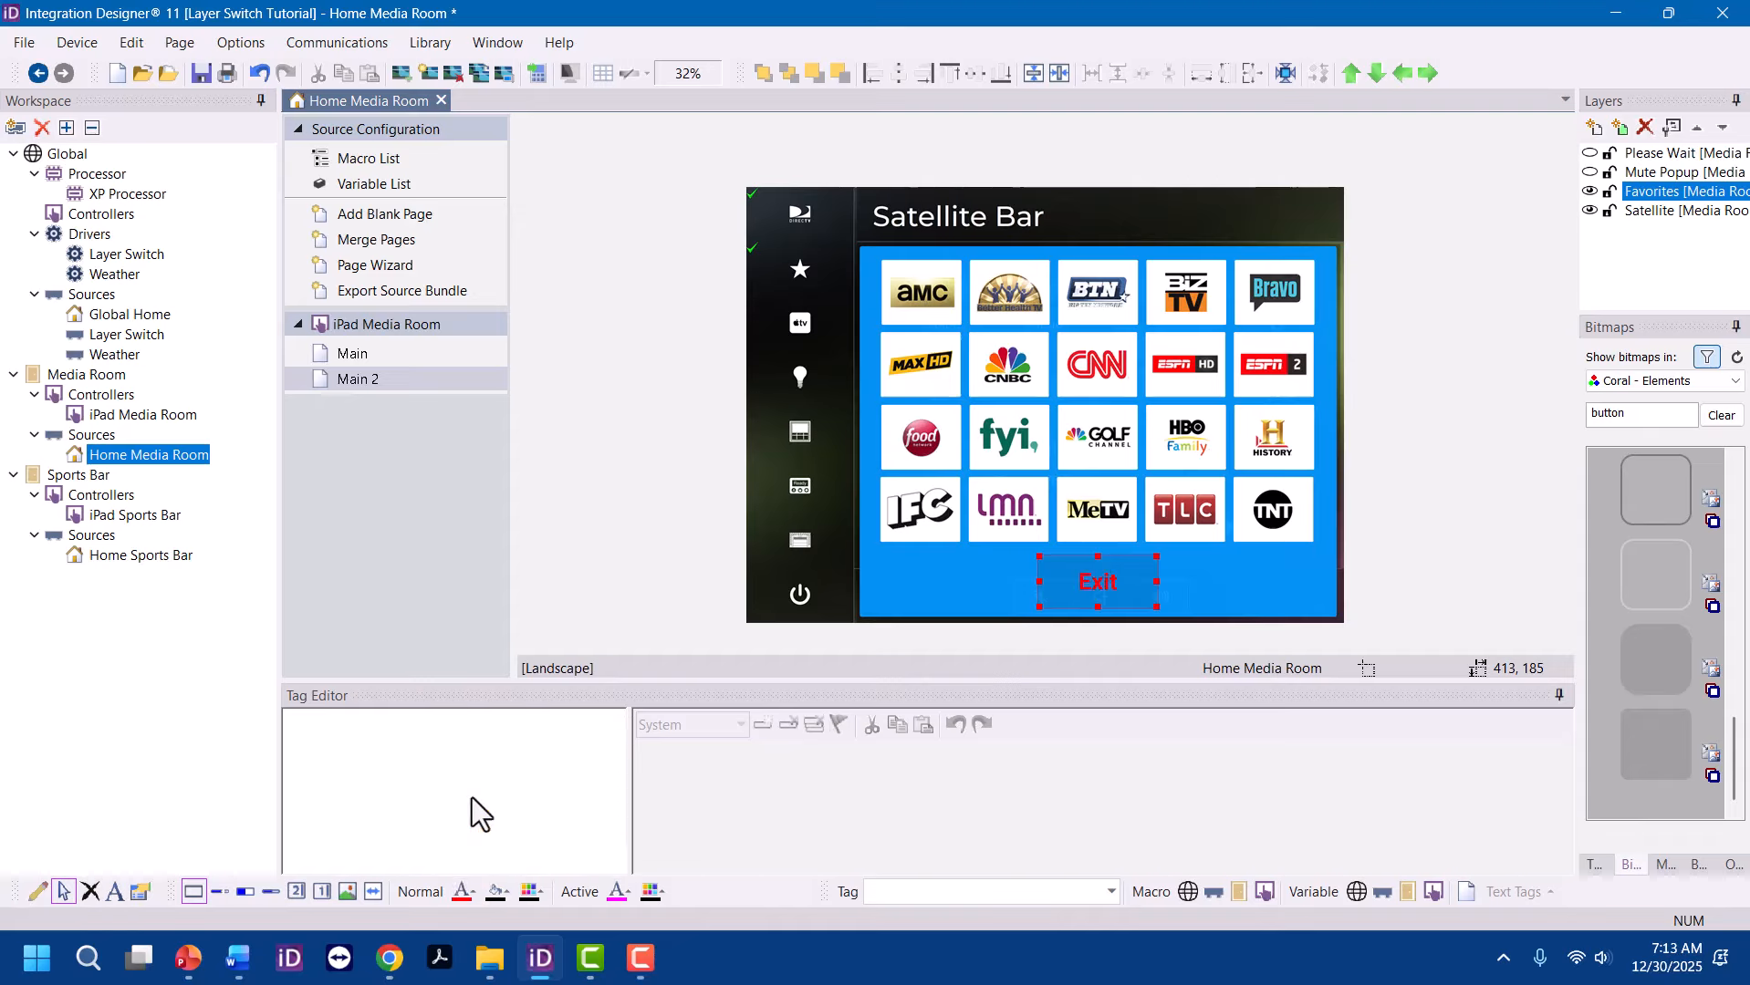
pyautogui.click(470, 891)
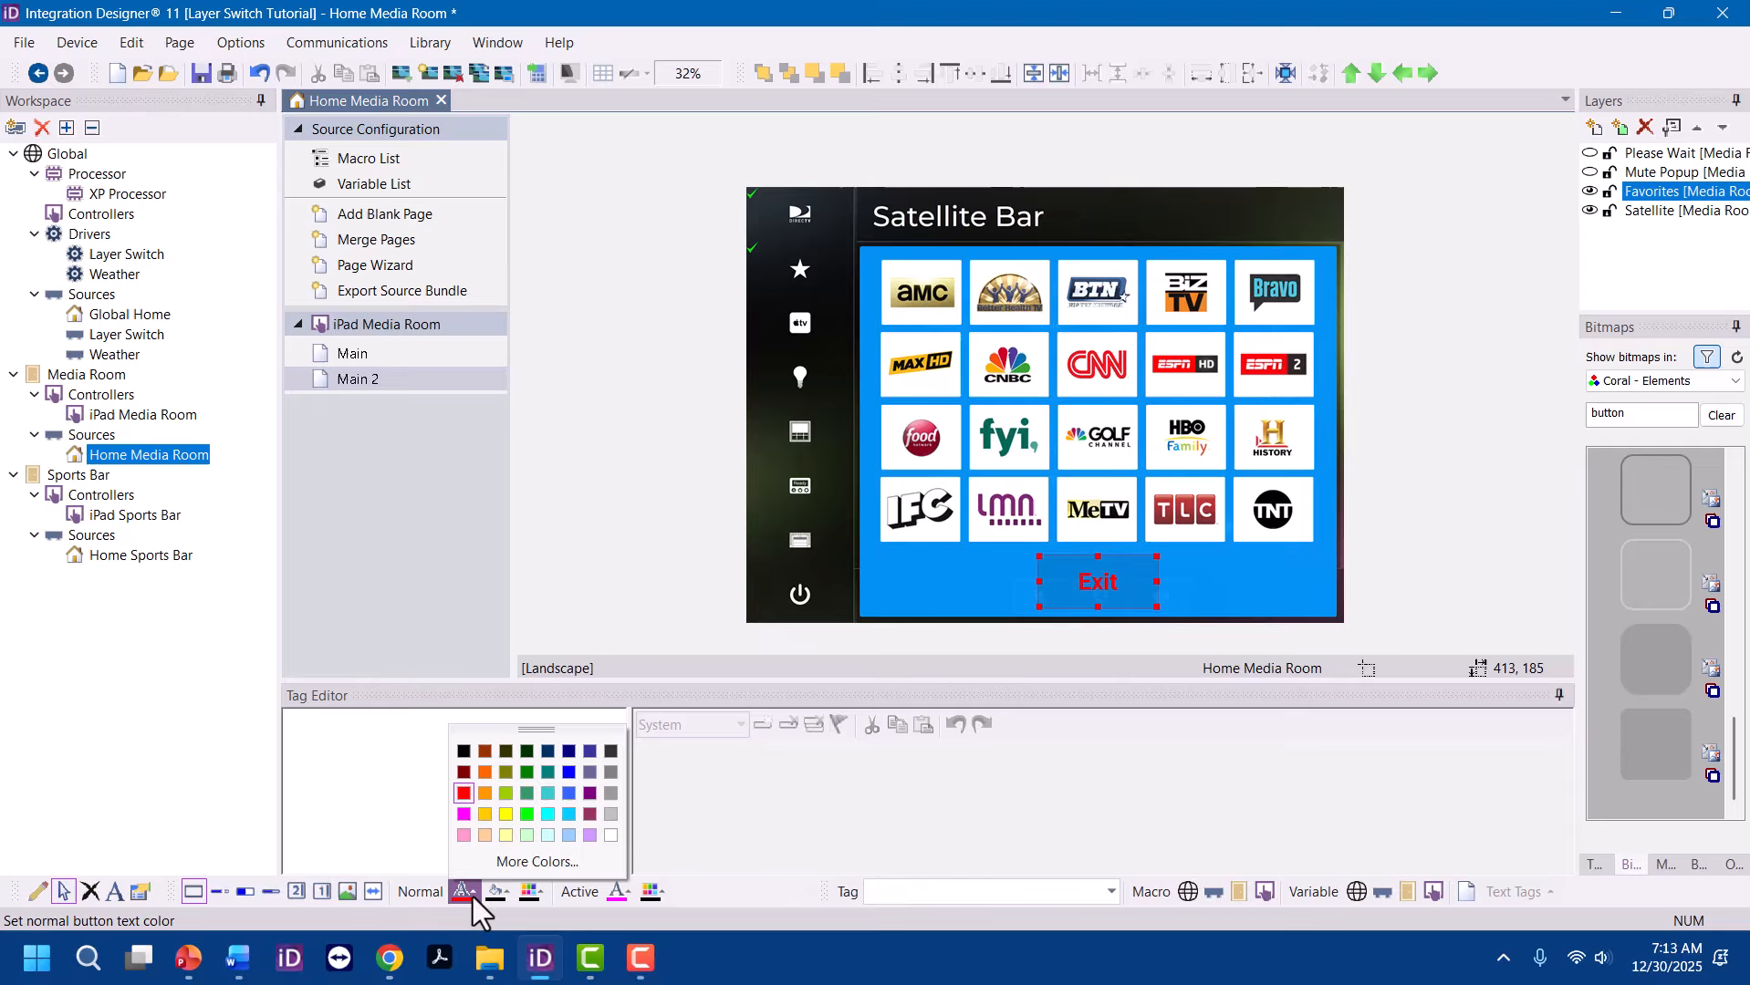
pyautogui.click(463, 752)
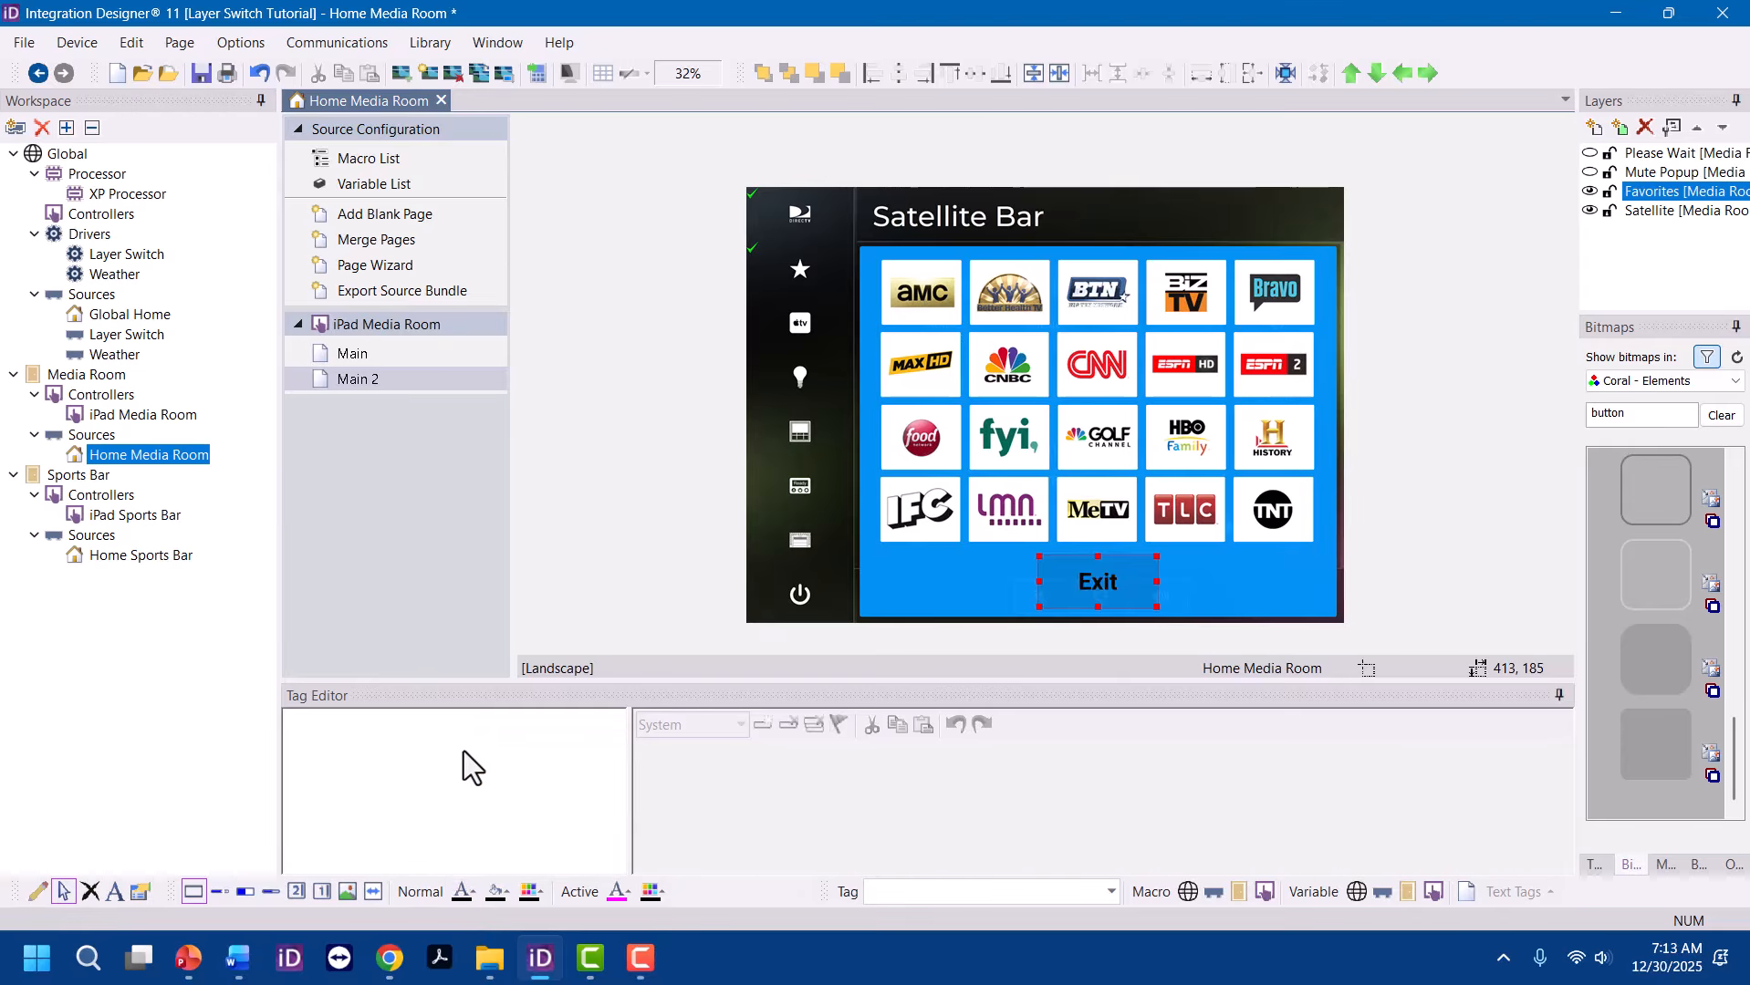
# Assign the tag "Exit Favorites" to the Exit button
pyautogui.click(1029, 885)
pyautogui.write('Exi')
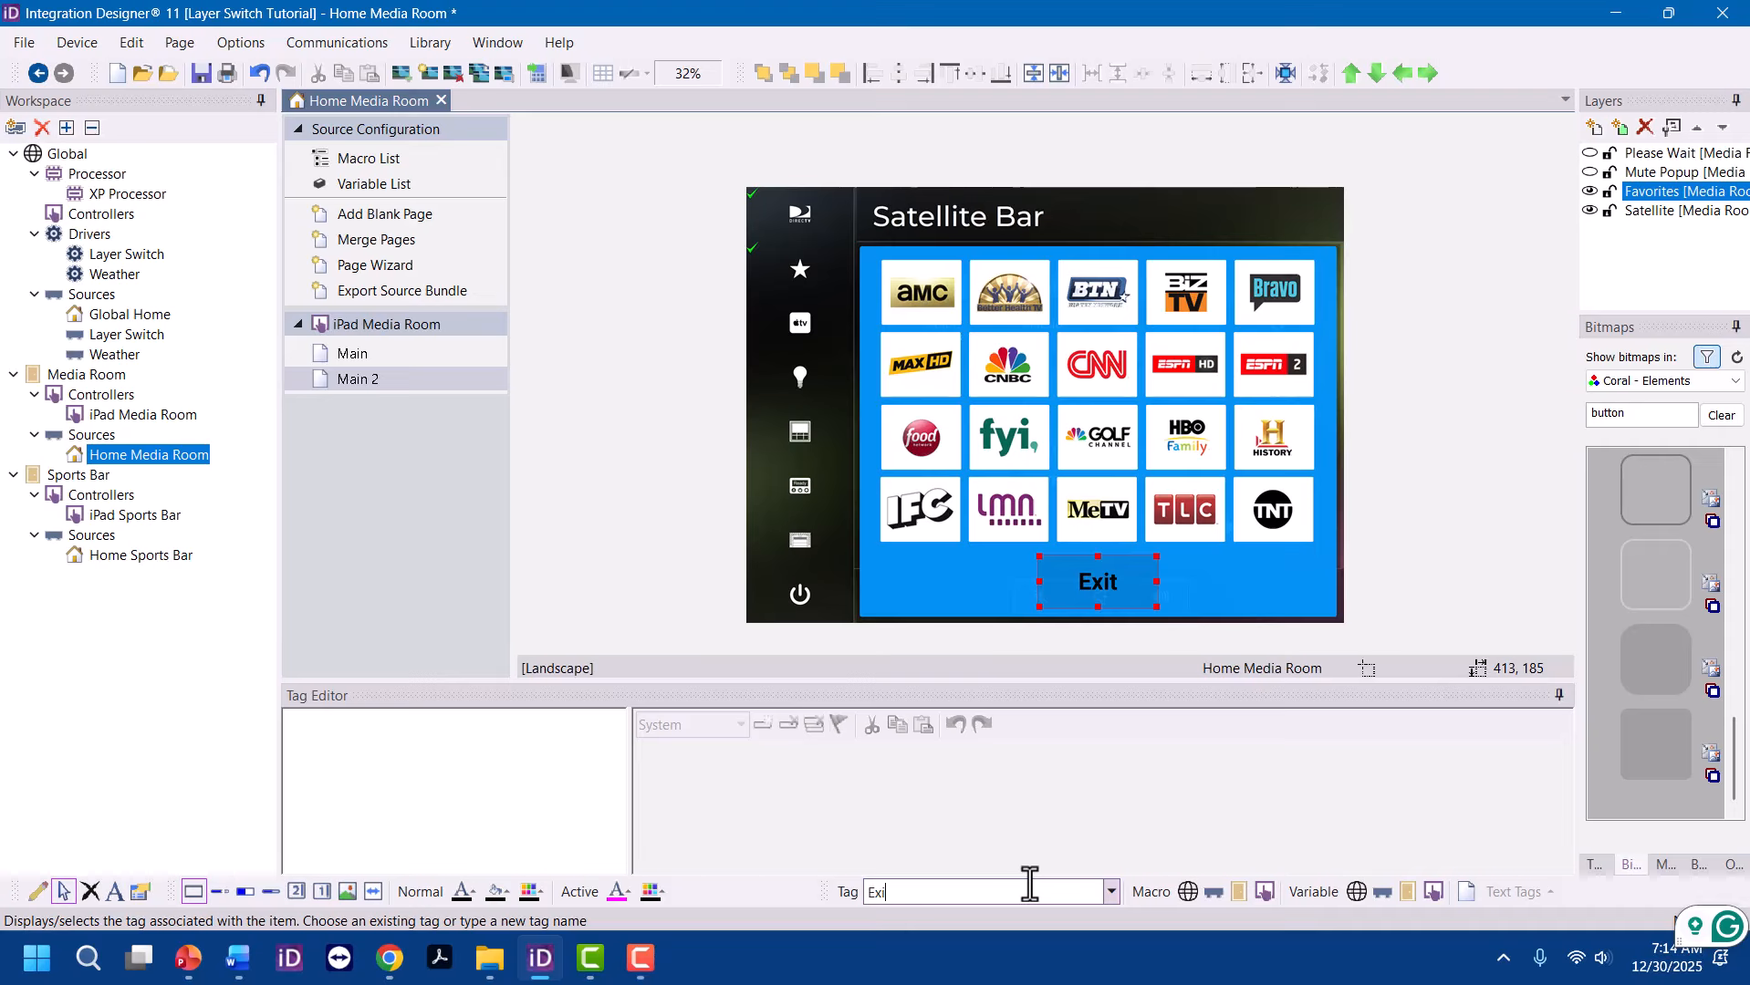
pyautogui.write('t Favorites')
pyautogui.press('Return')
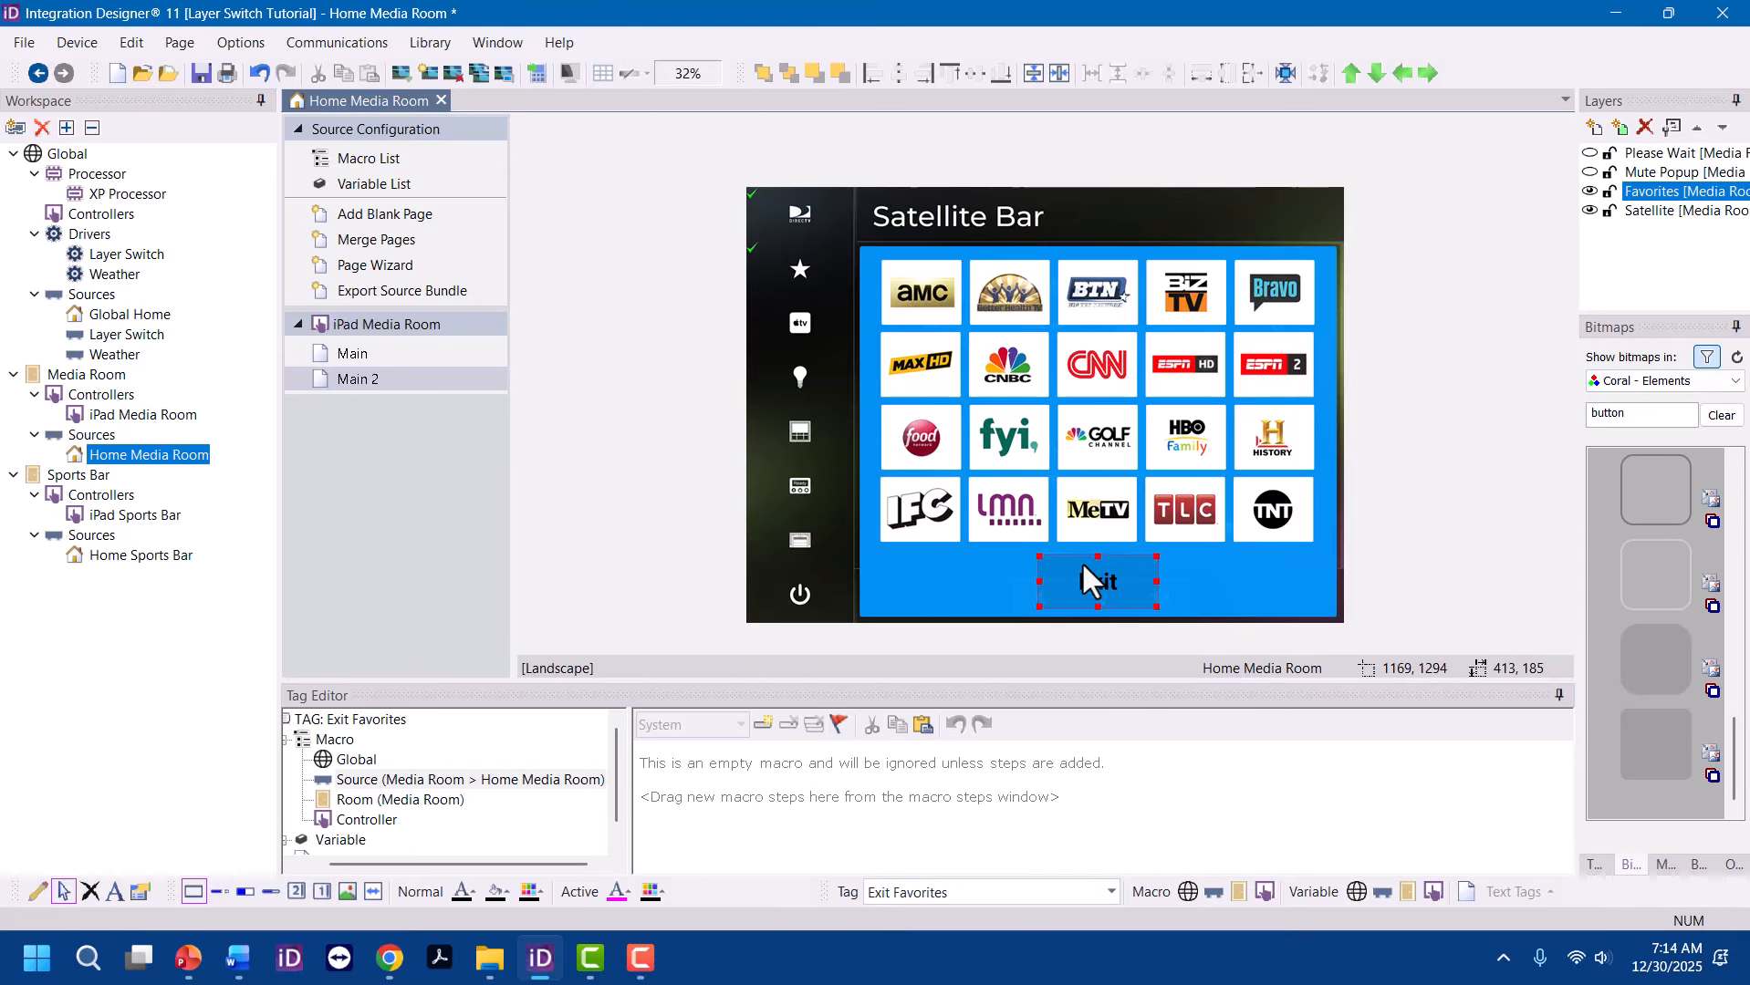
# Copy the Layer Switch command from the star button's Favorites macro into the Exit Favorites source macro and set it to Disable / Hide Layer
pyautogui.click(803, 285)
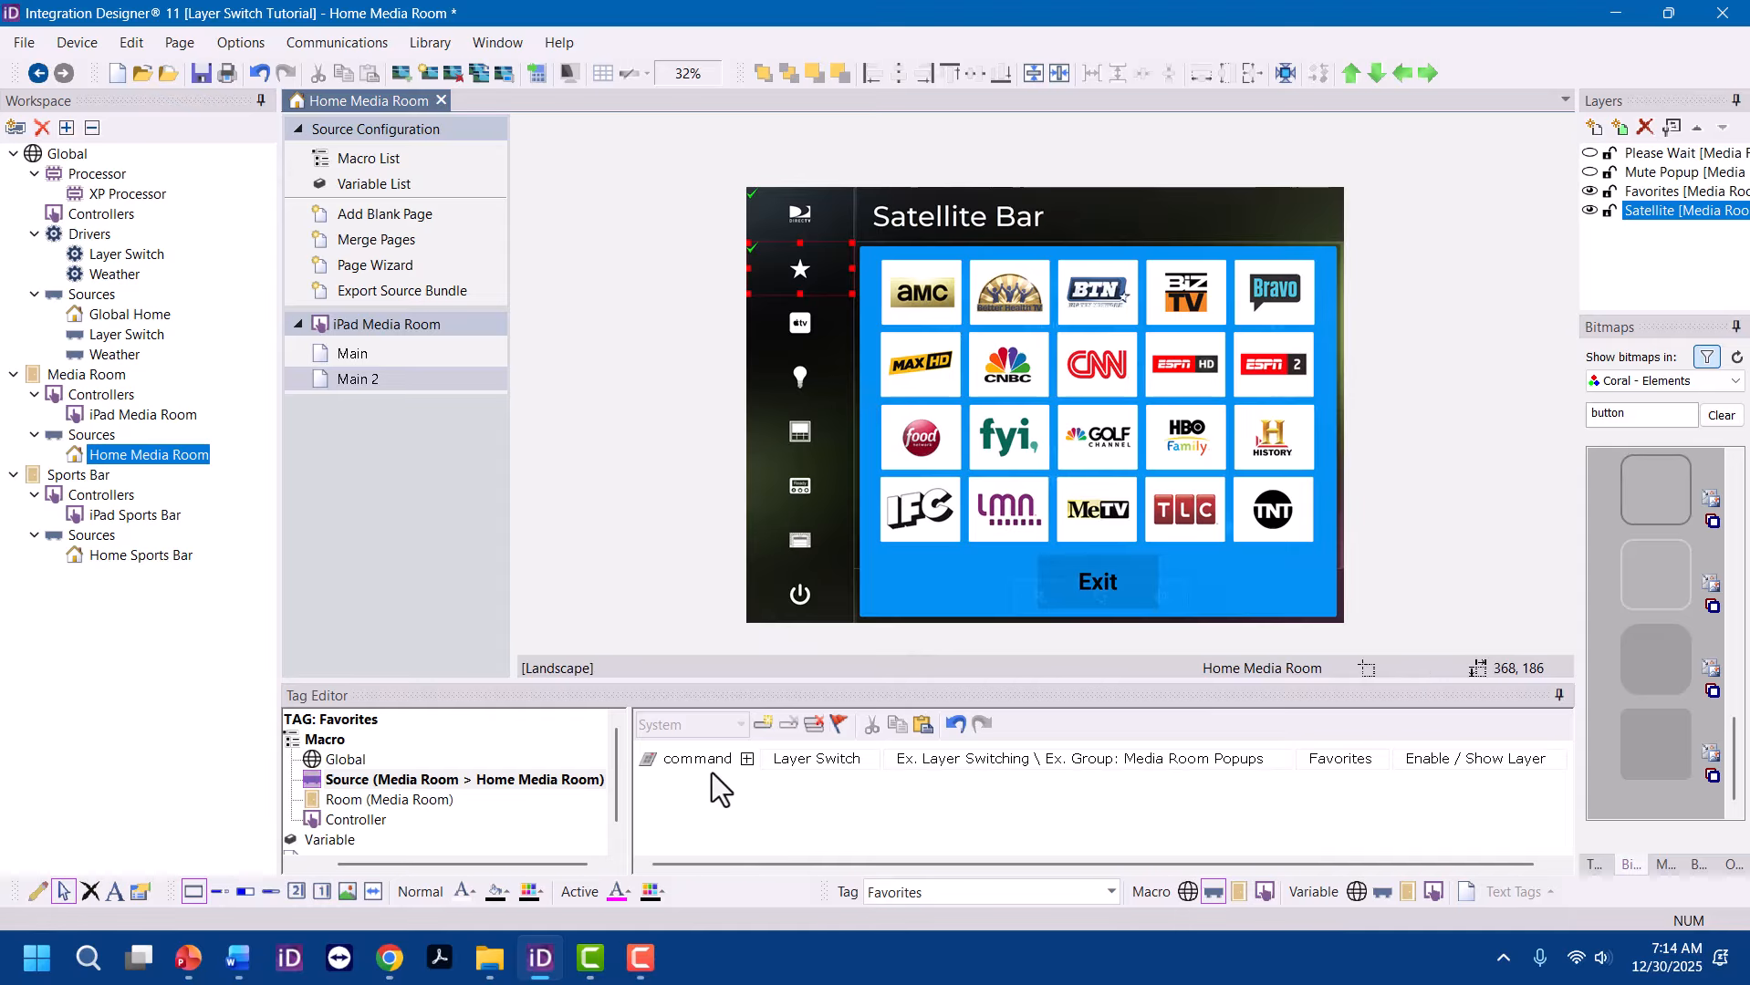
pyautogui.click(655, 765)
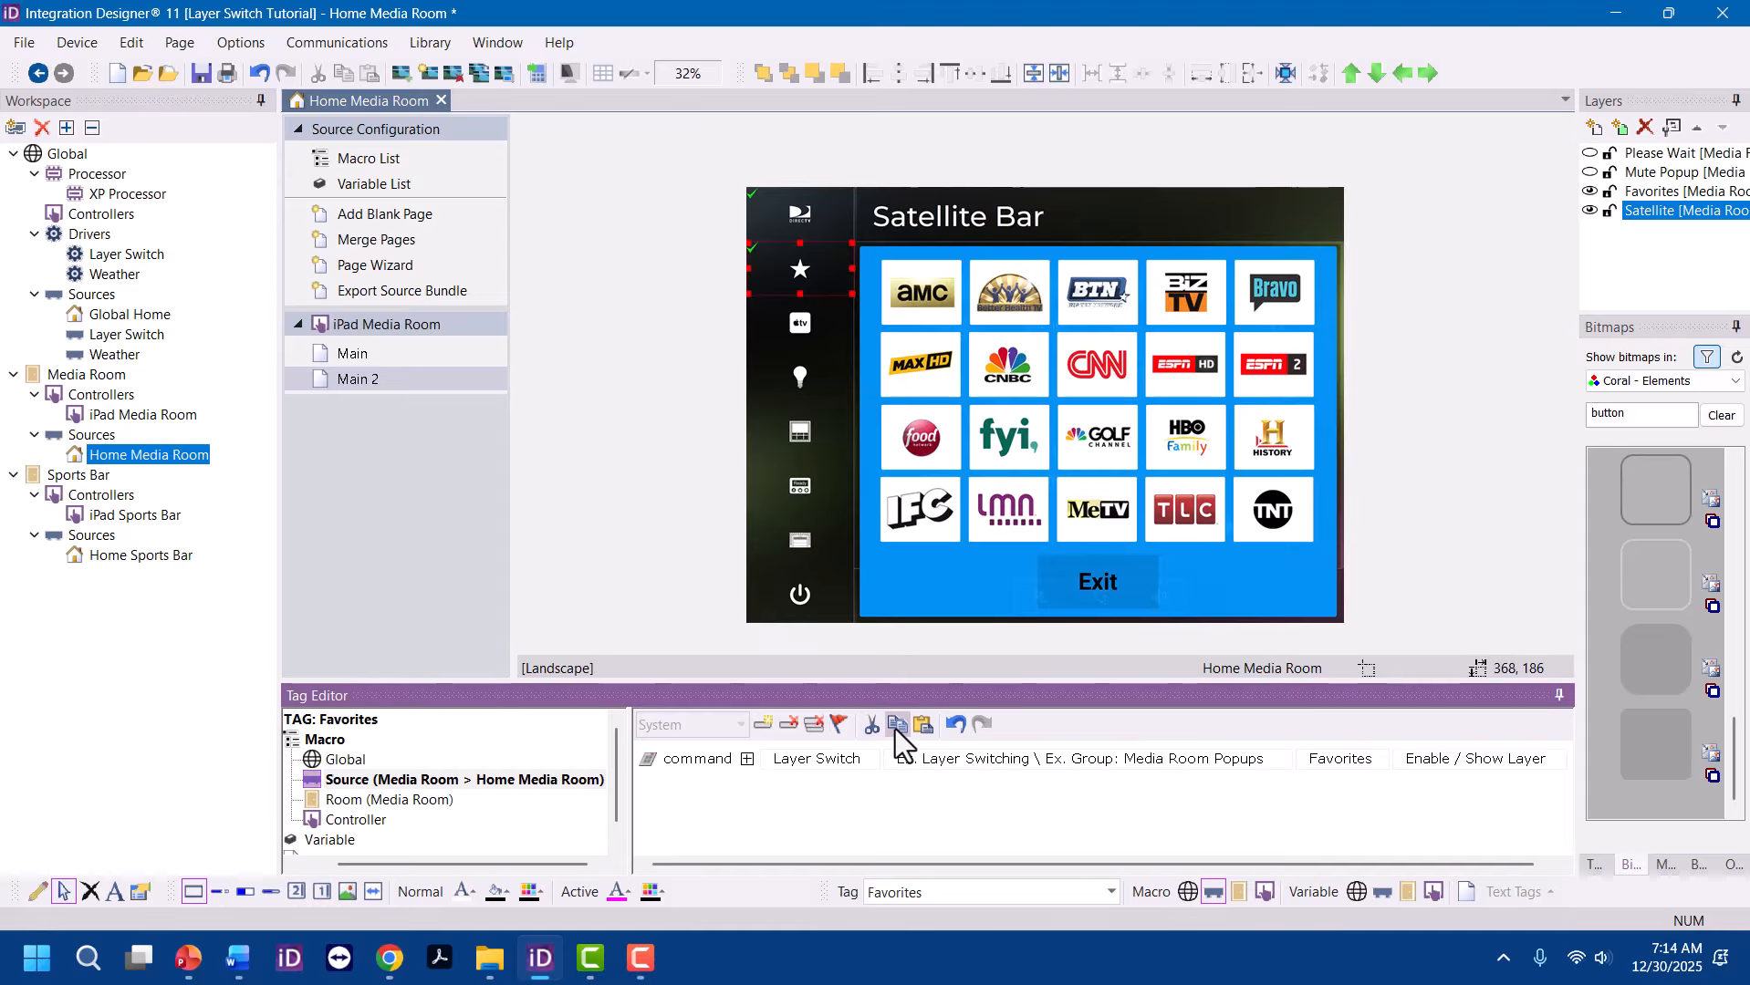
pyautogui.click(1103, 582)
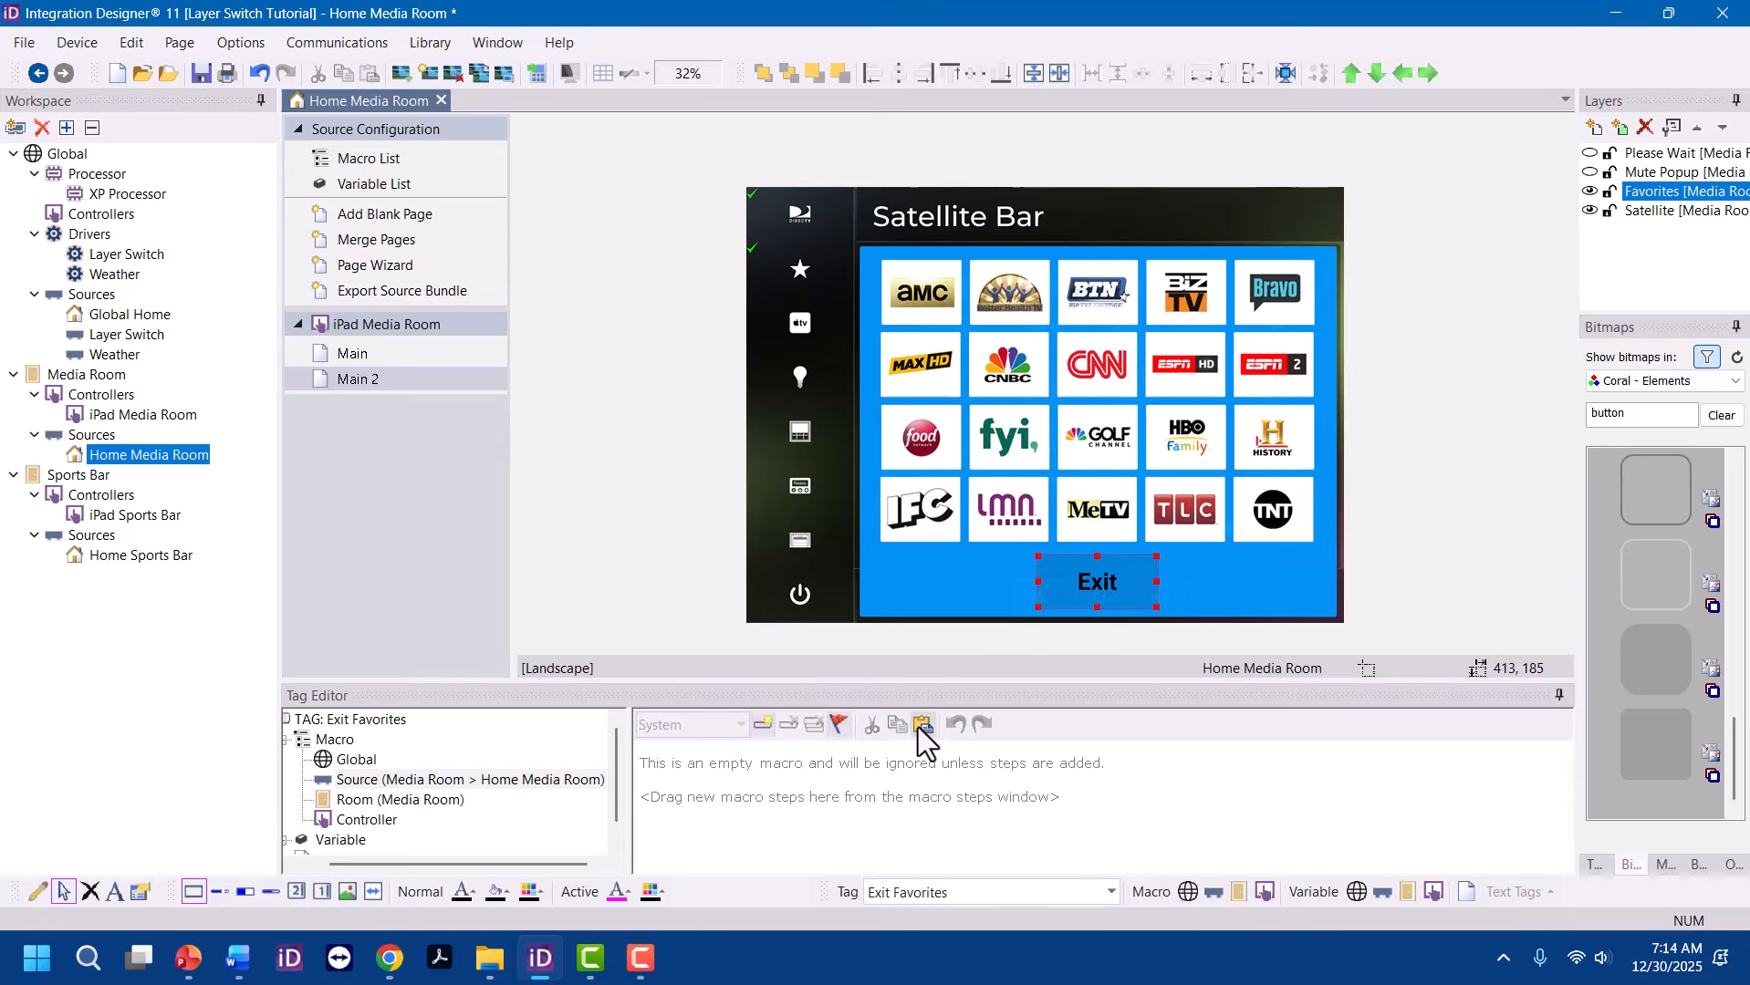
pyautogui.click(1024, 756)
pyautogui.hotkey('ctrl', 'v')
pyautogui.click(1455, 765)
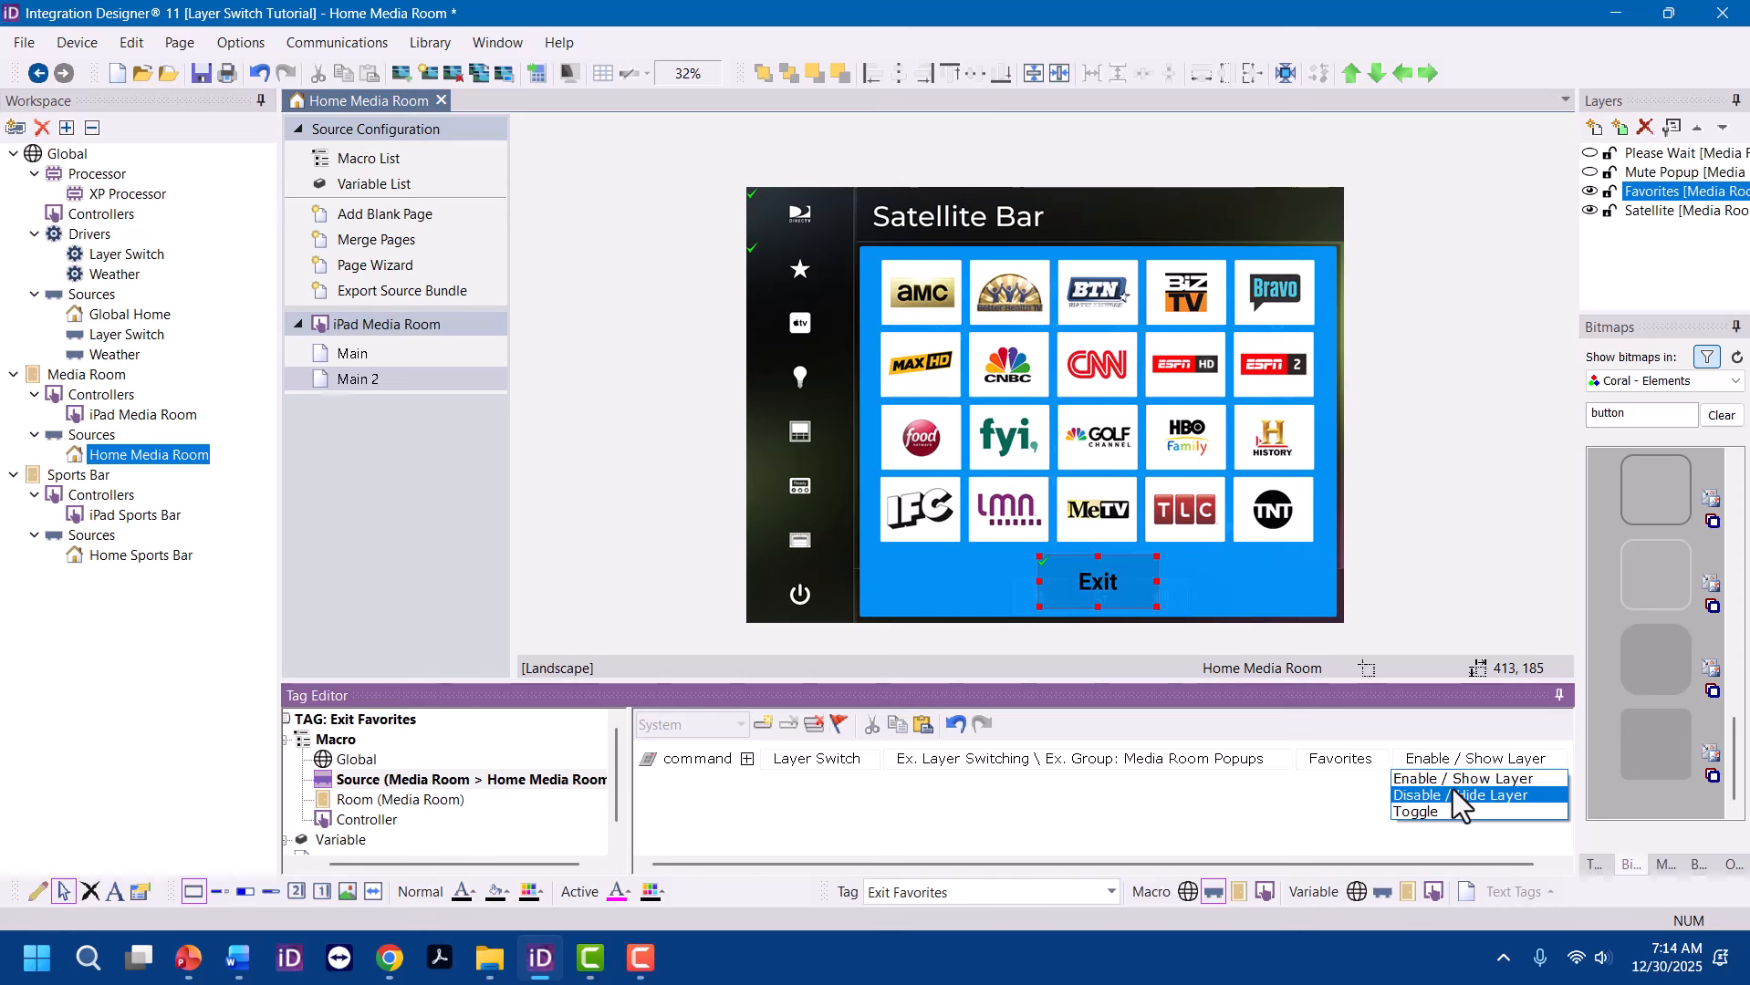
pyautogui.click(1452, 789)
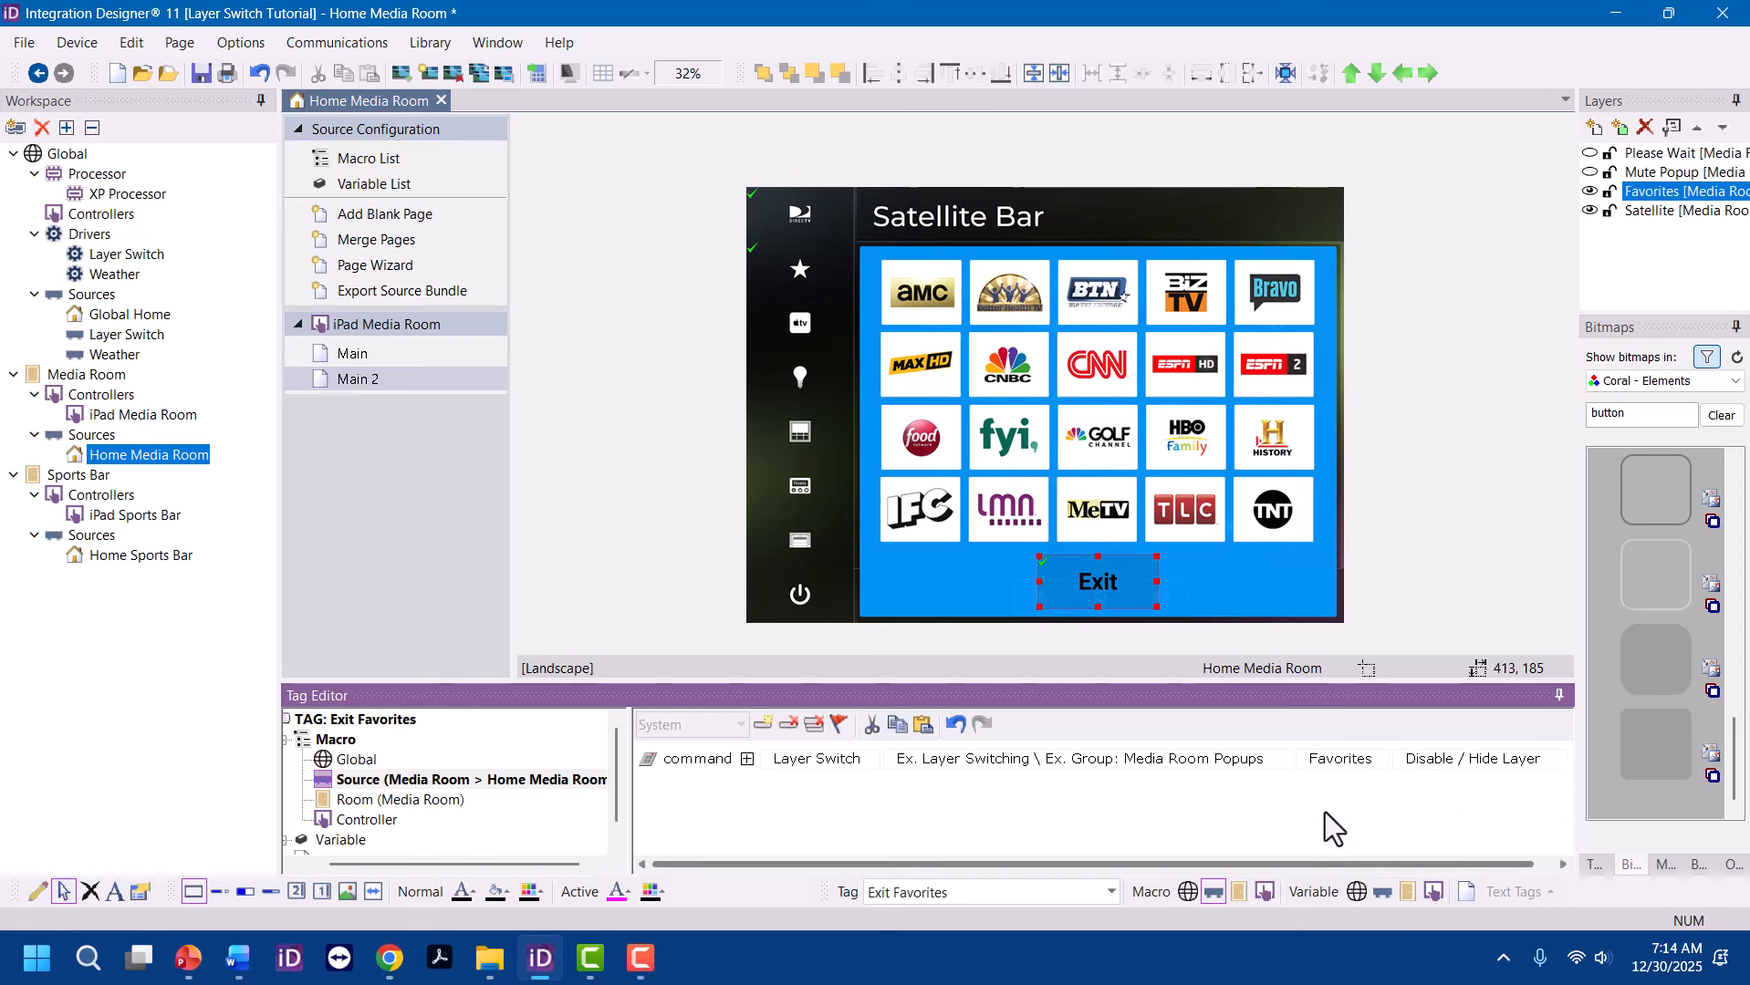
# Hide the Favorites layer and add a Layer Switch command to the Mute button's source macro: Ex. Set selected Layer, Media Room Popups, Mute Popup
pyautogui.click(1590, 191)
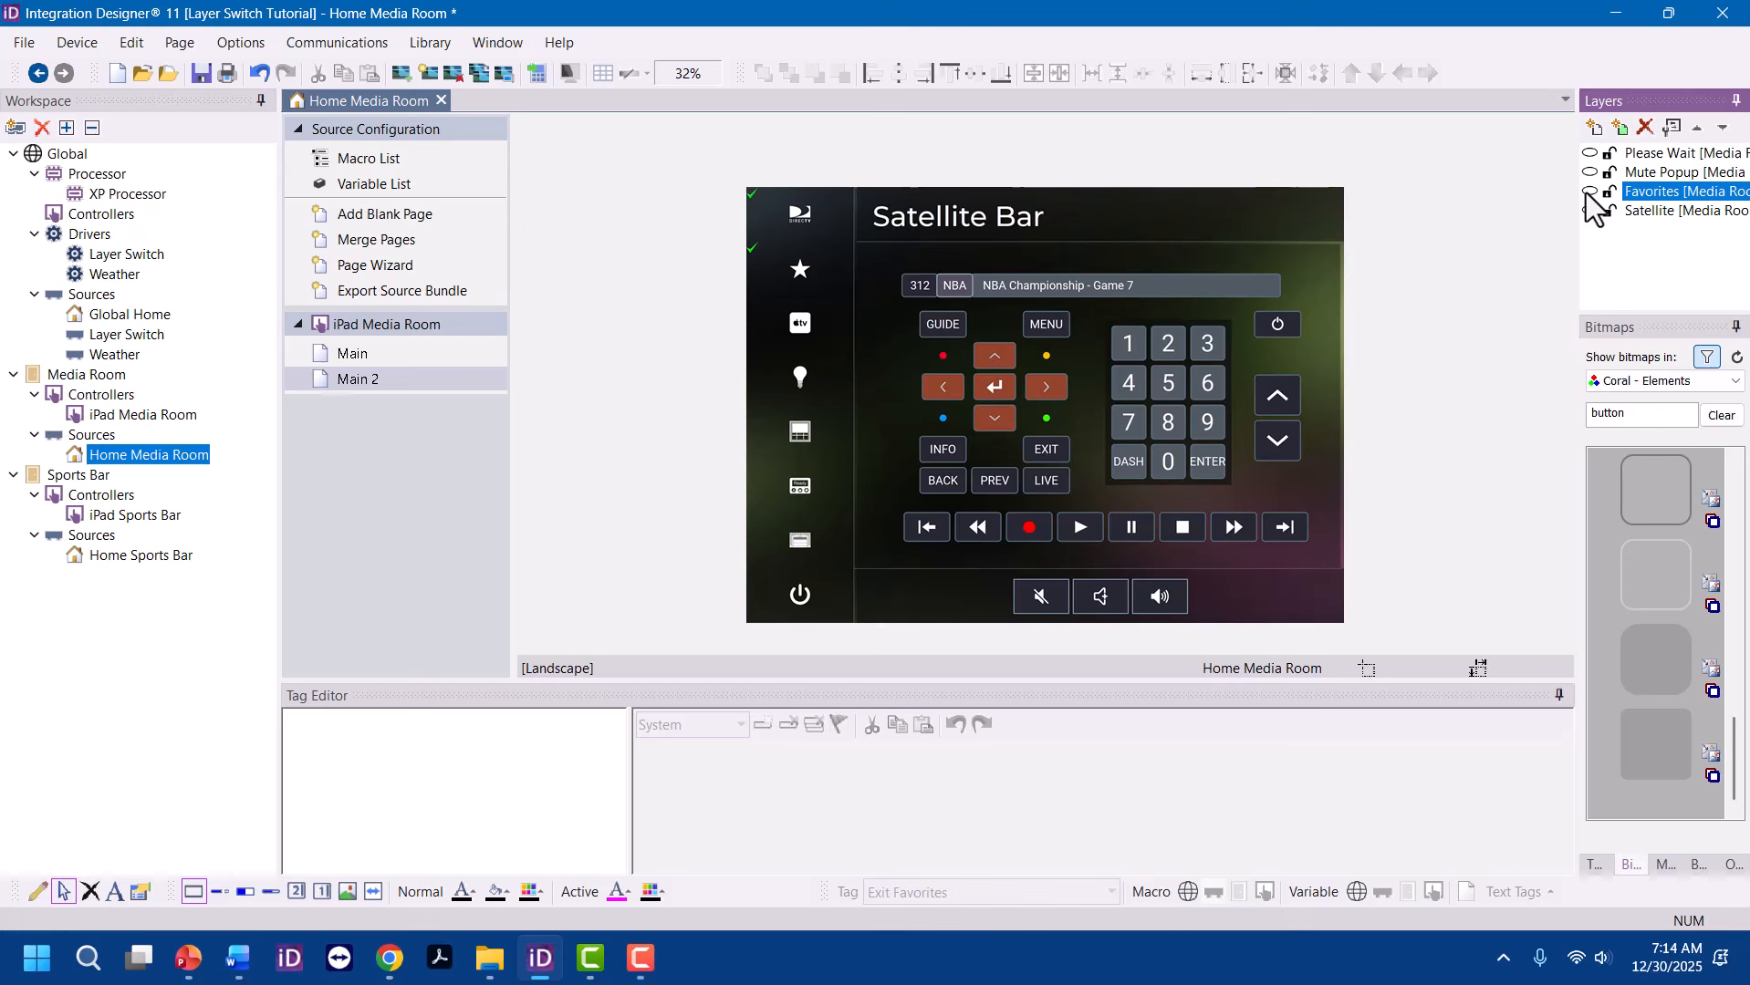
pyautogui.click(1043, 596)
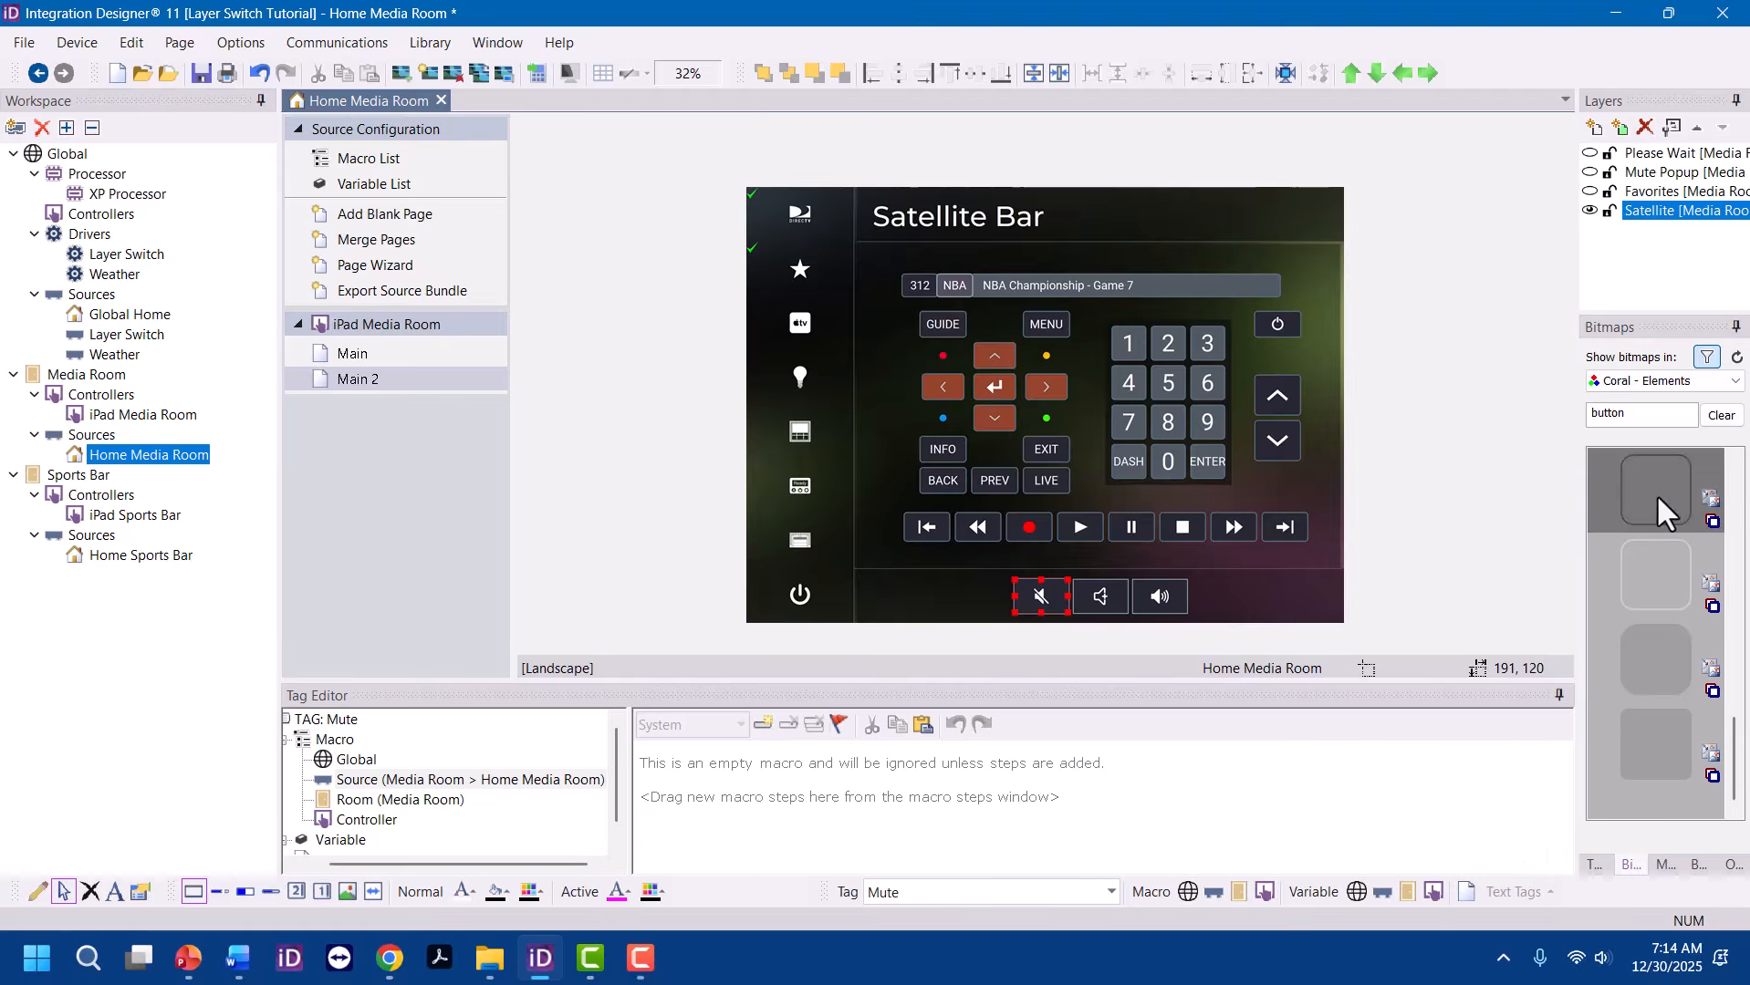
pyautogui.click(1665, 867)
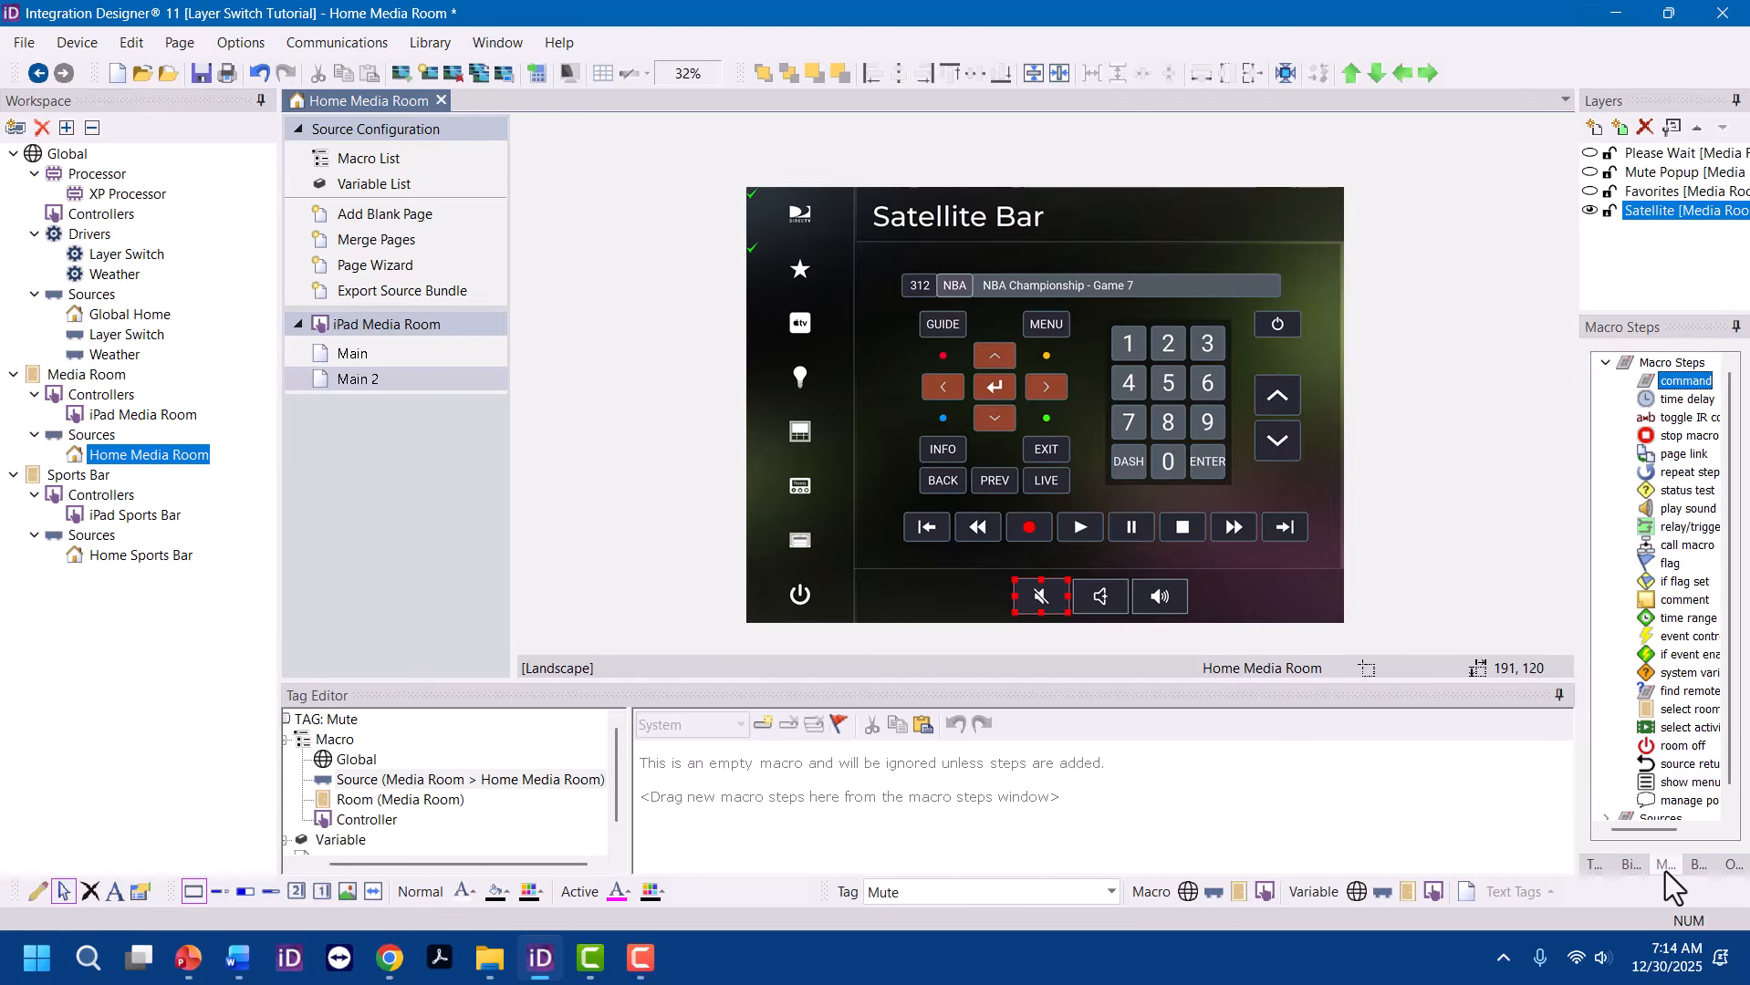
pyautogui.doubleClick(1673, 393)
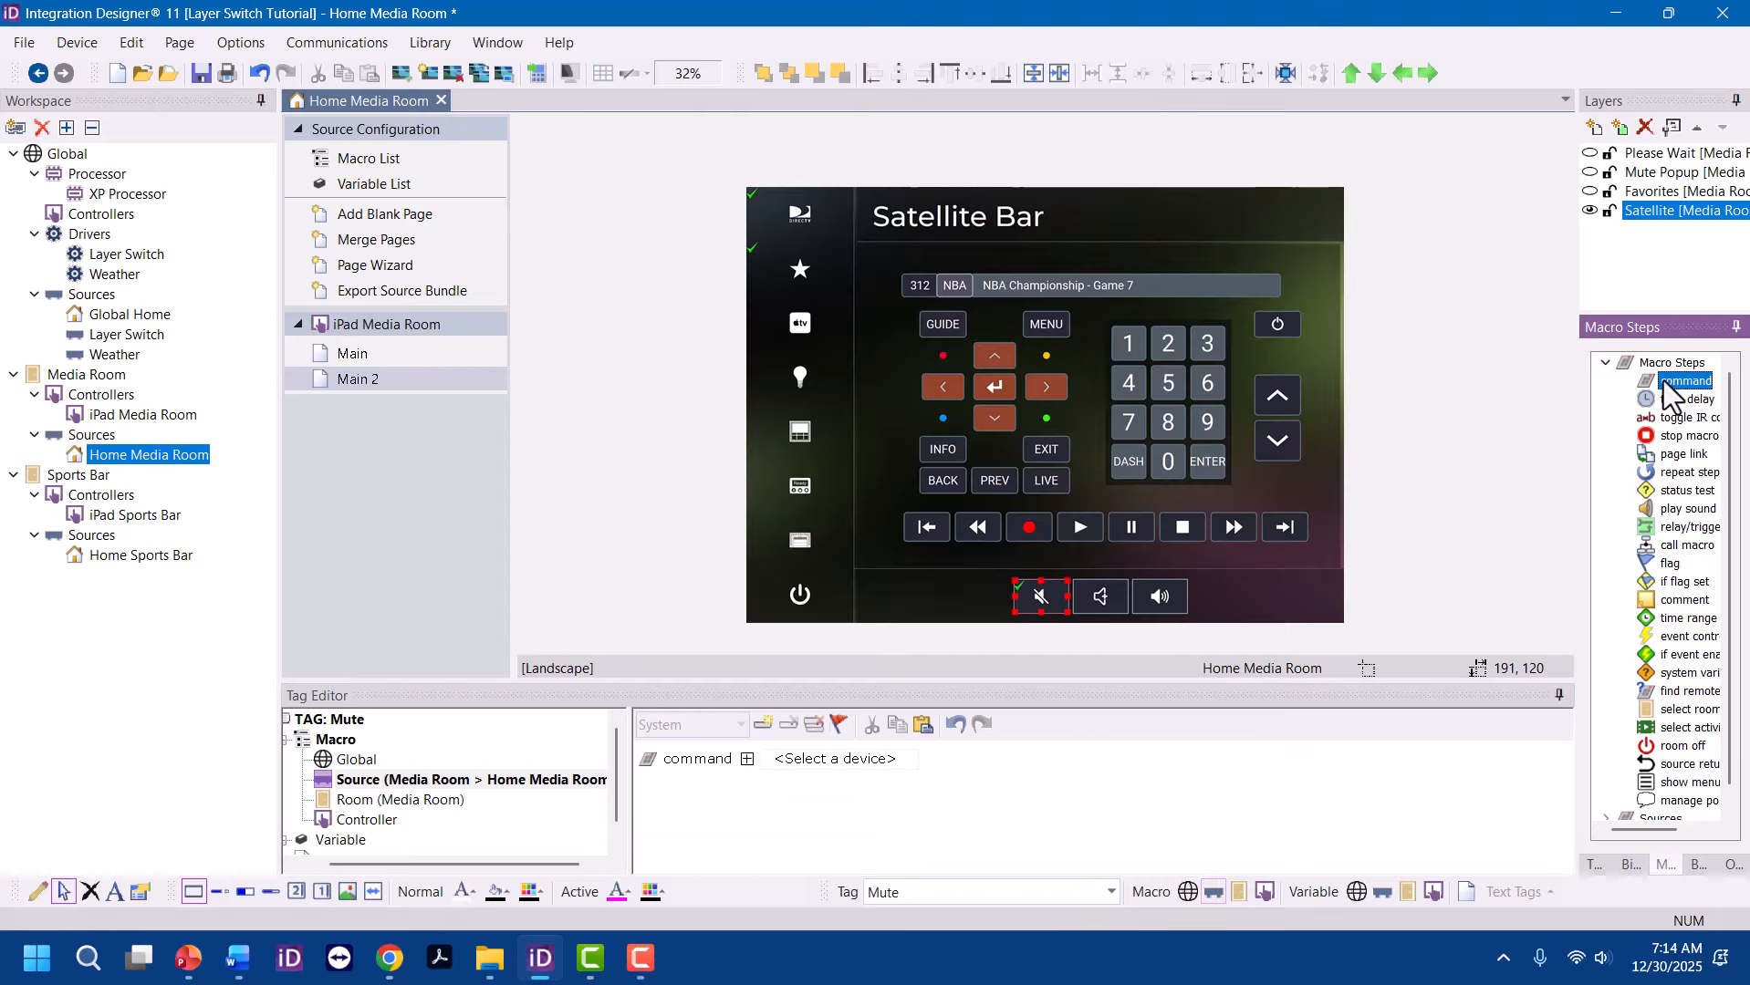
pyautogui.click(850, 759)
pyautogui.click(858, 812)
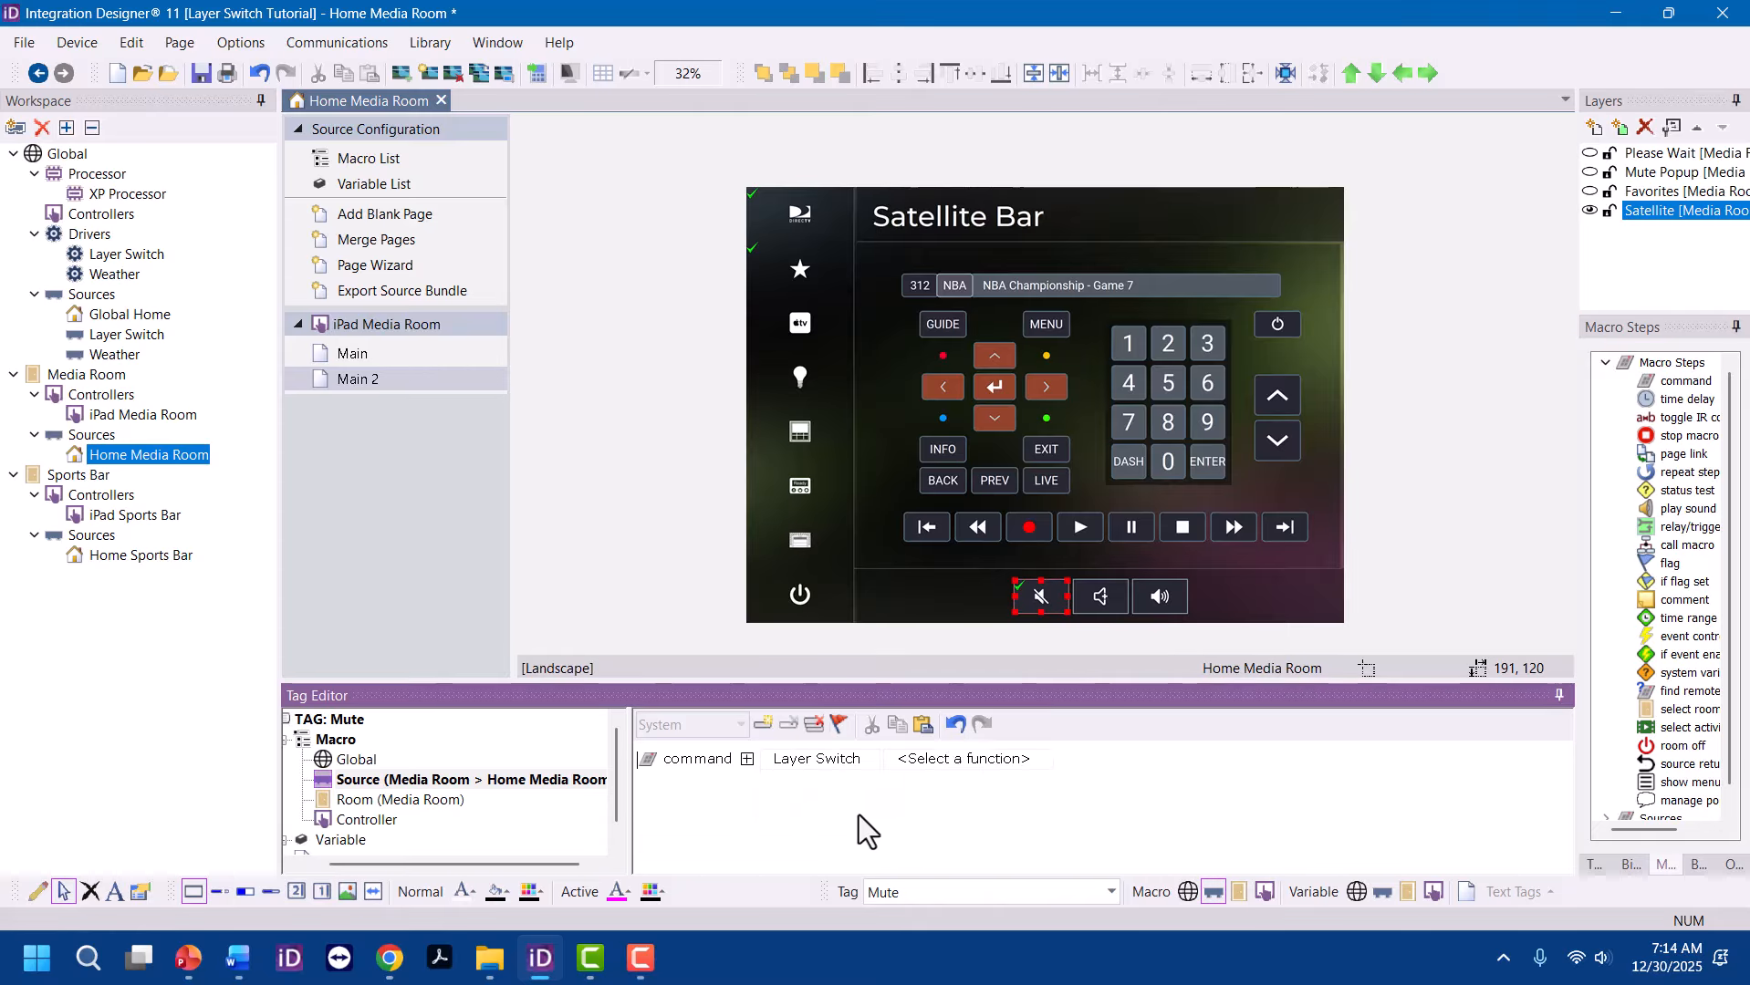
pyautogui.click(967, 762)
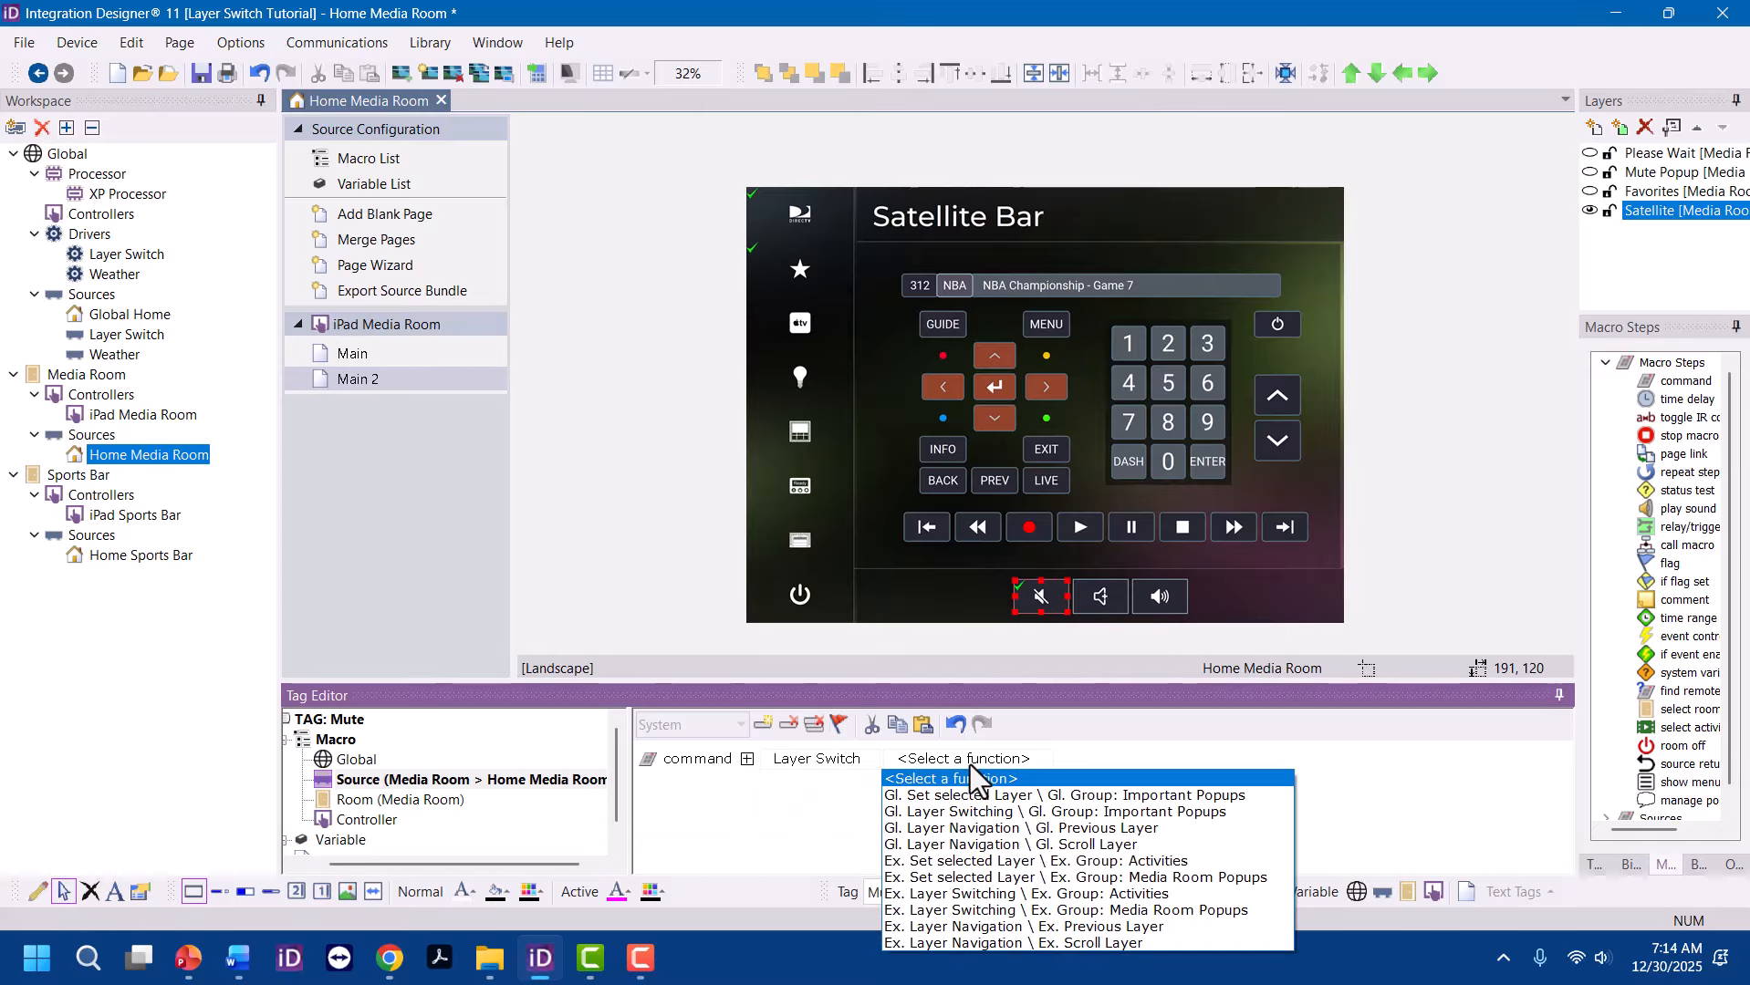
pyautogui.click(1061, 878)
pyautogui.click(1360, 768)
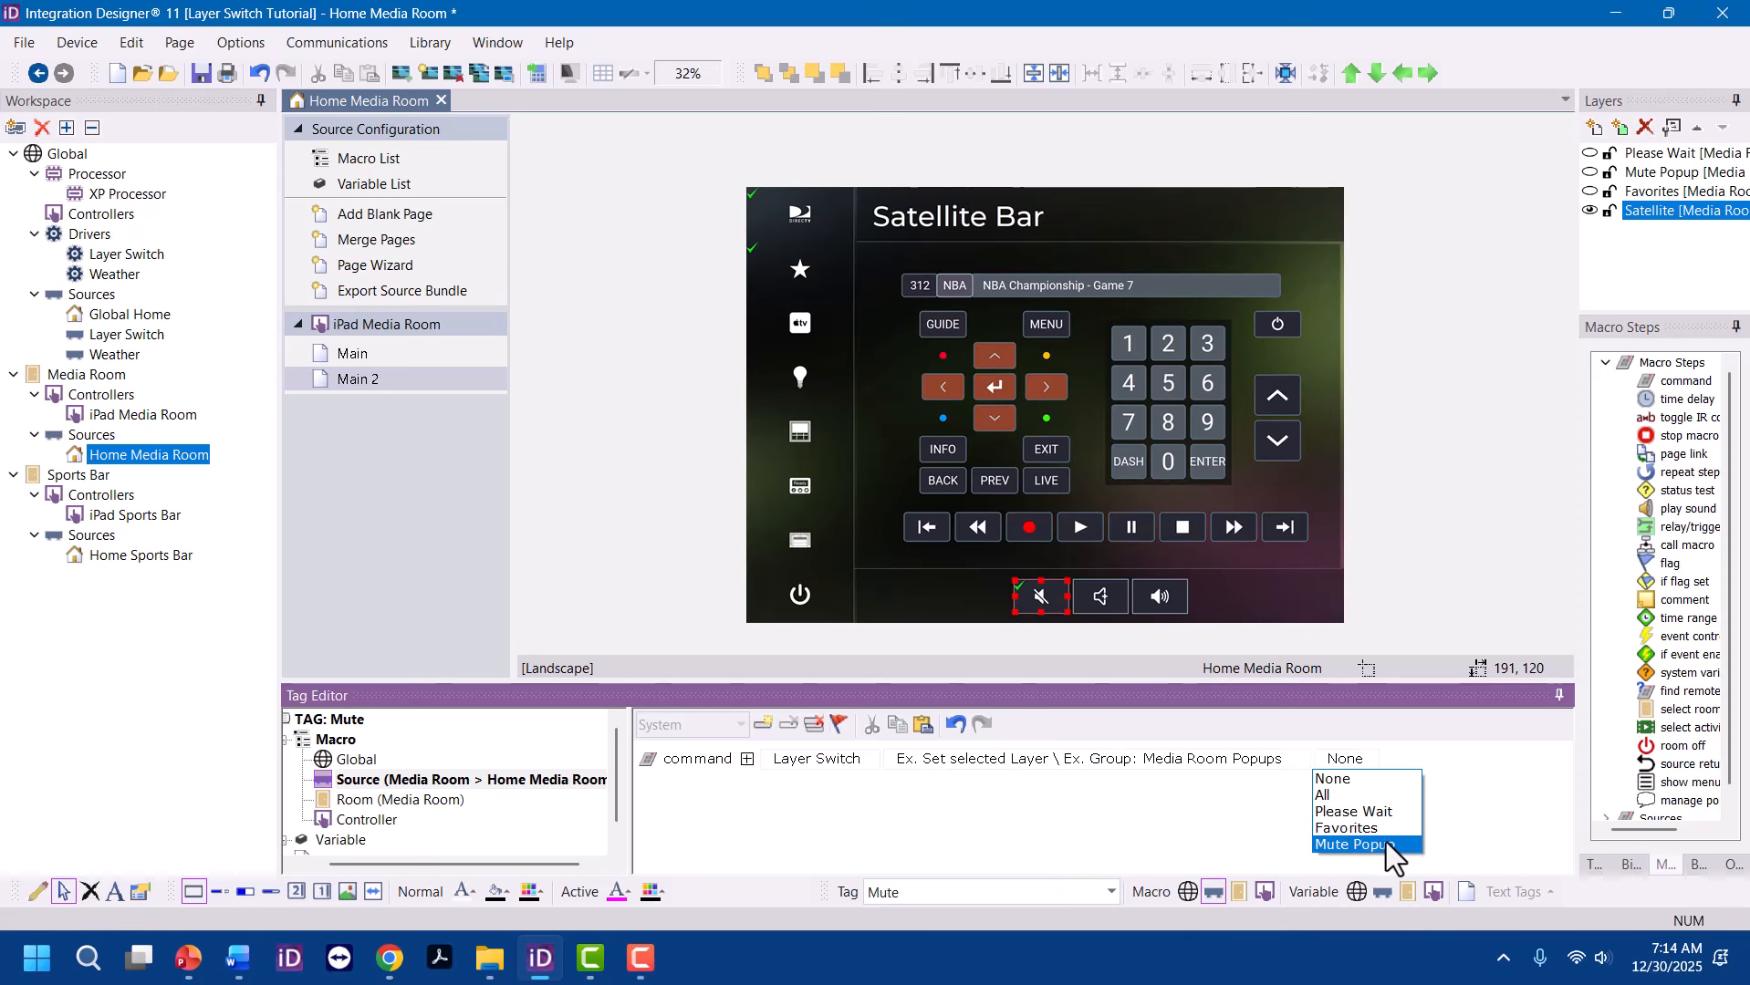
pyautogui.click(1386, 840)
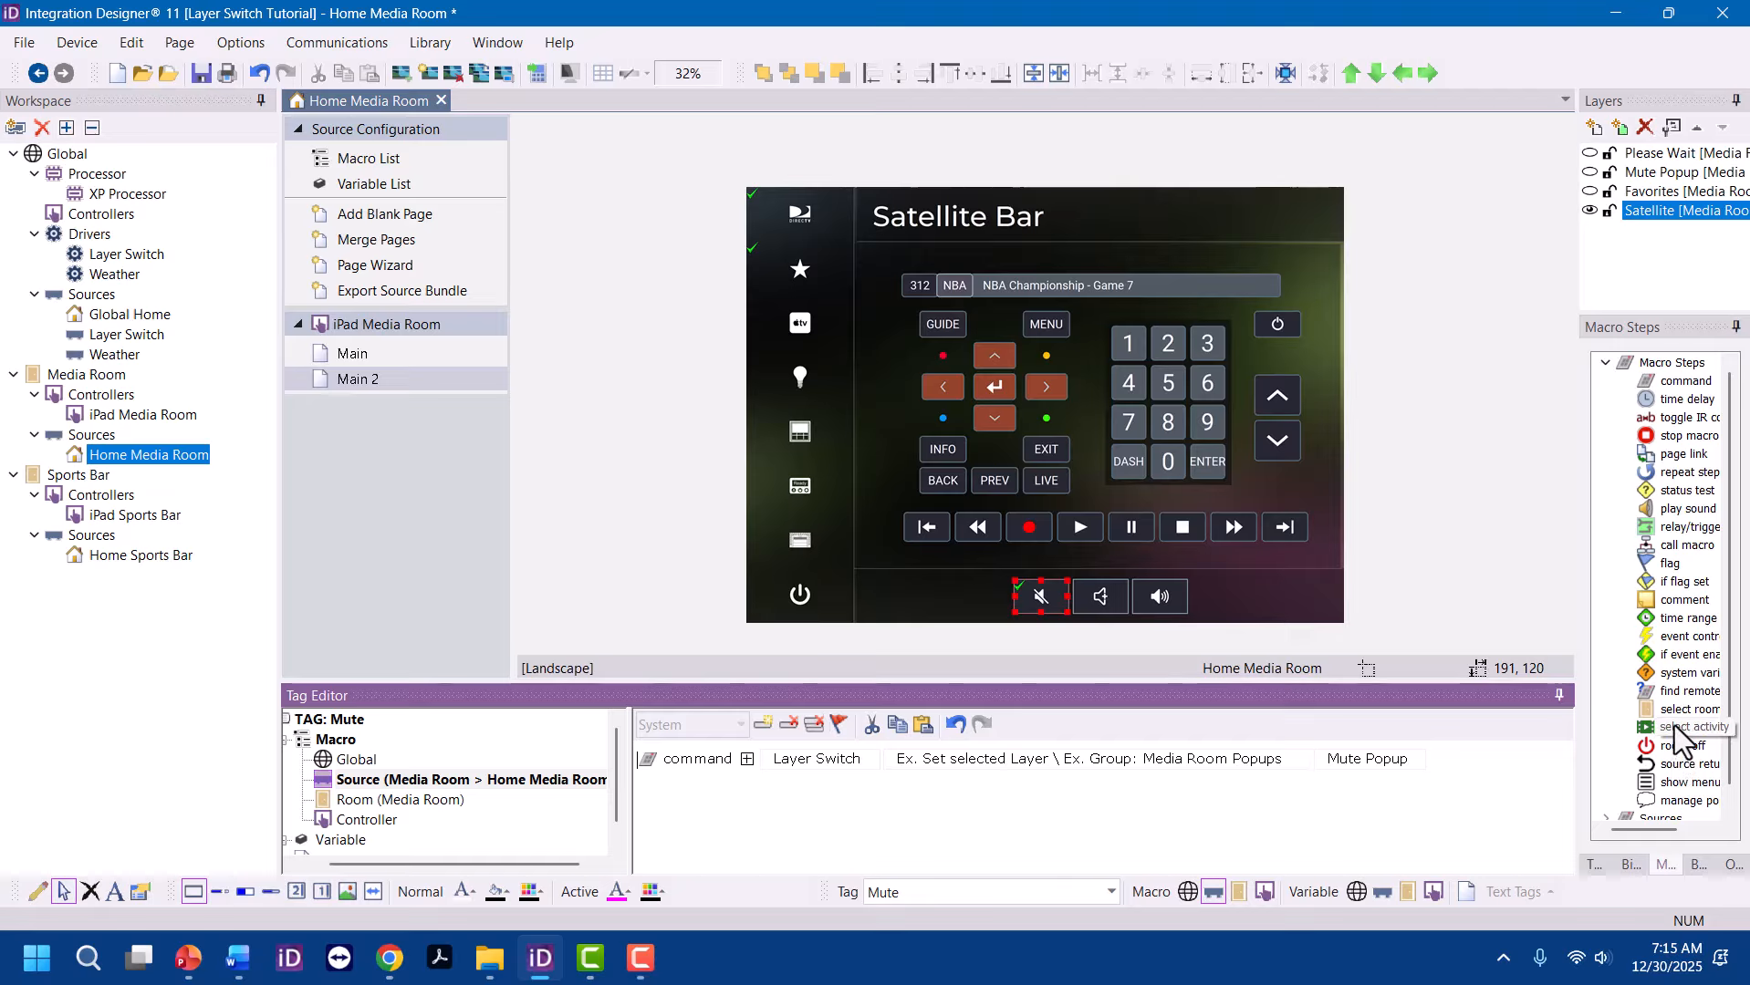
# Add a system variable test on Layer Switch's Media Room Popups \ Mute Popup: status to the Mute macro and move the command into its true branch
pyautogui.click(1683, 675)
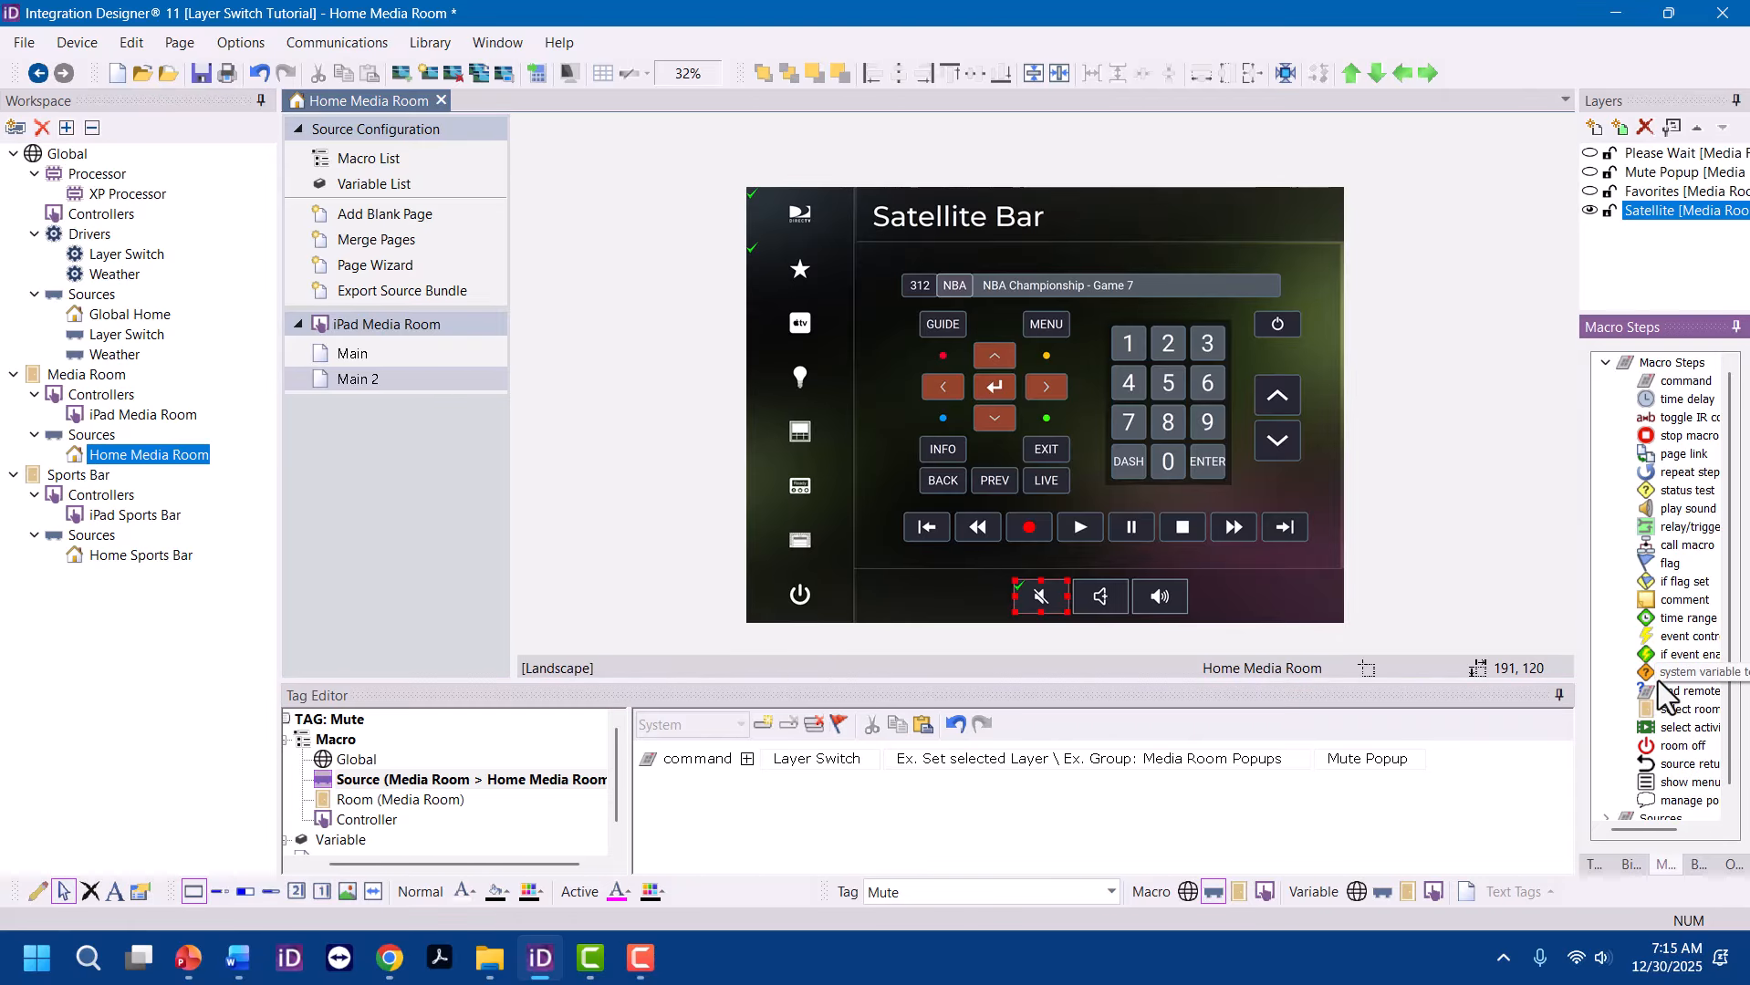
pyautogui.doubleClick(1683, 675)
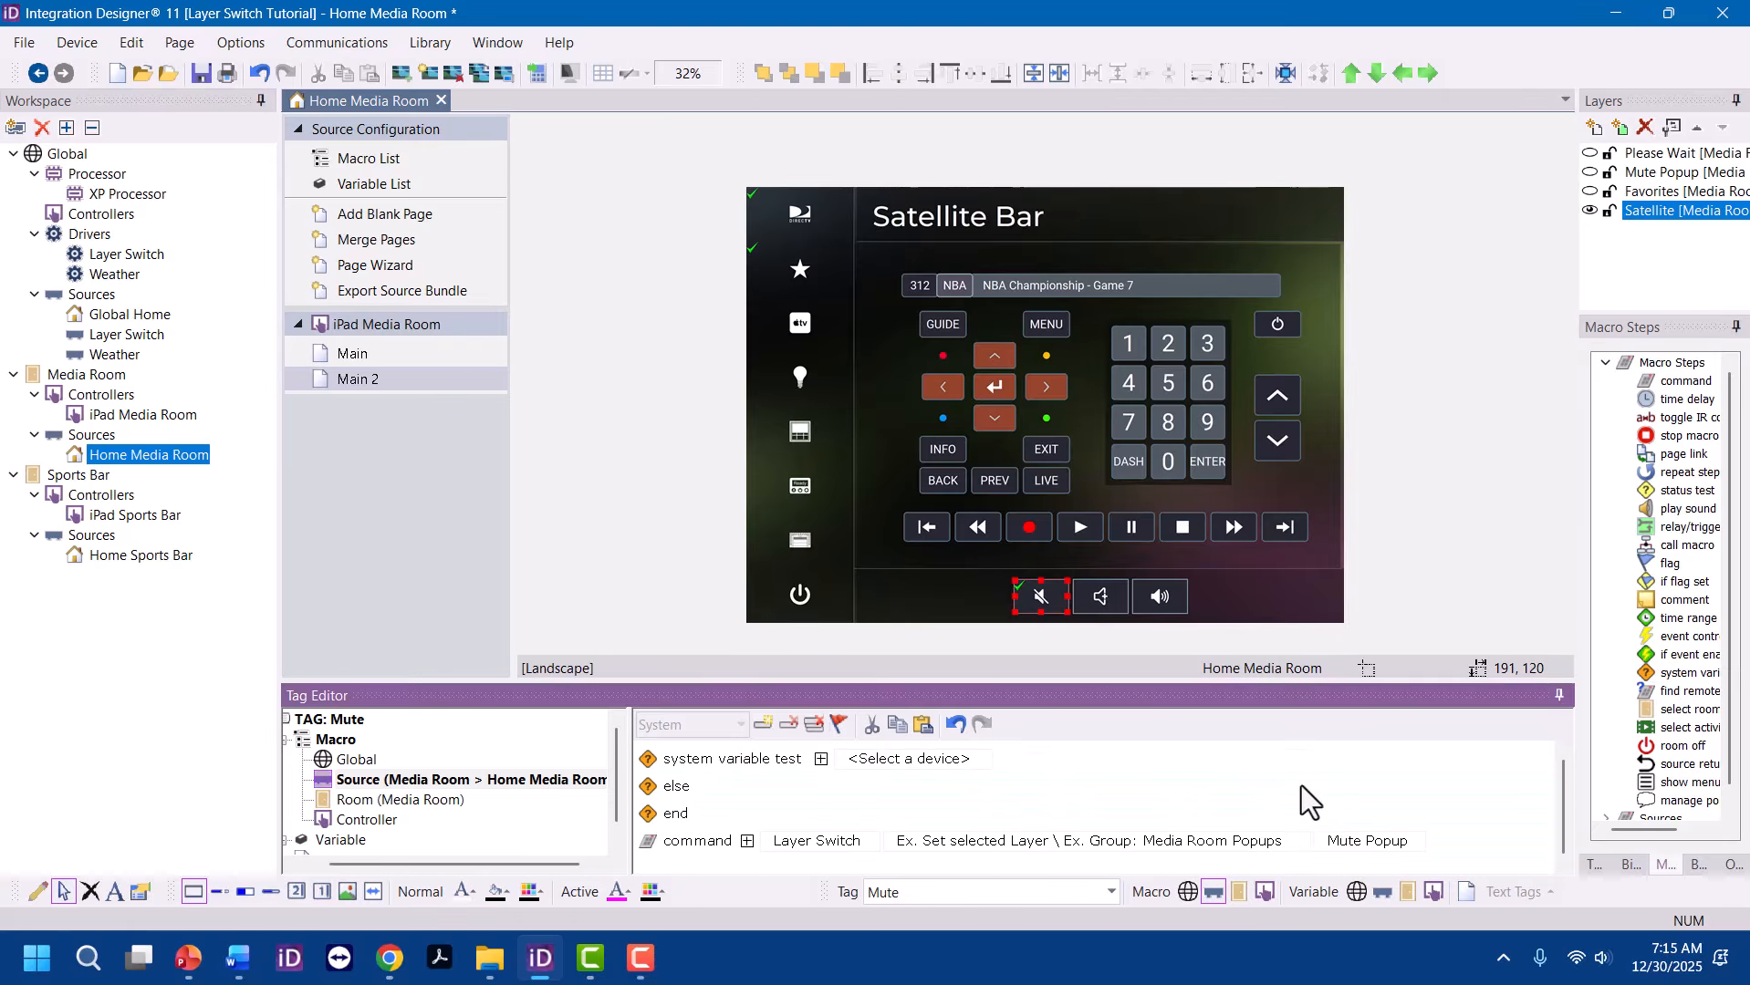
pyautogui.click(921, 759)
pyautogui.click(932, 831)
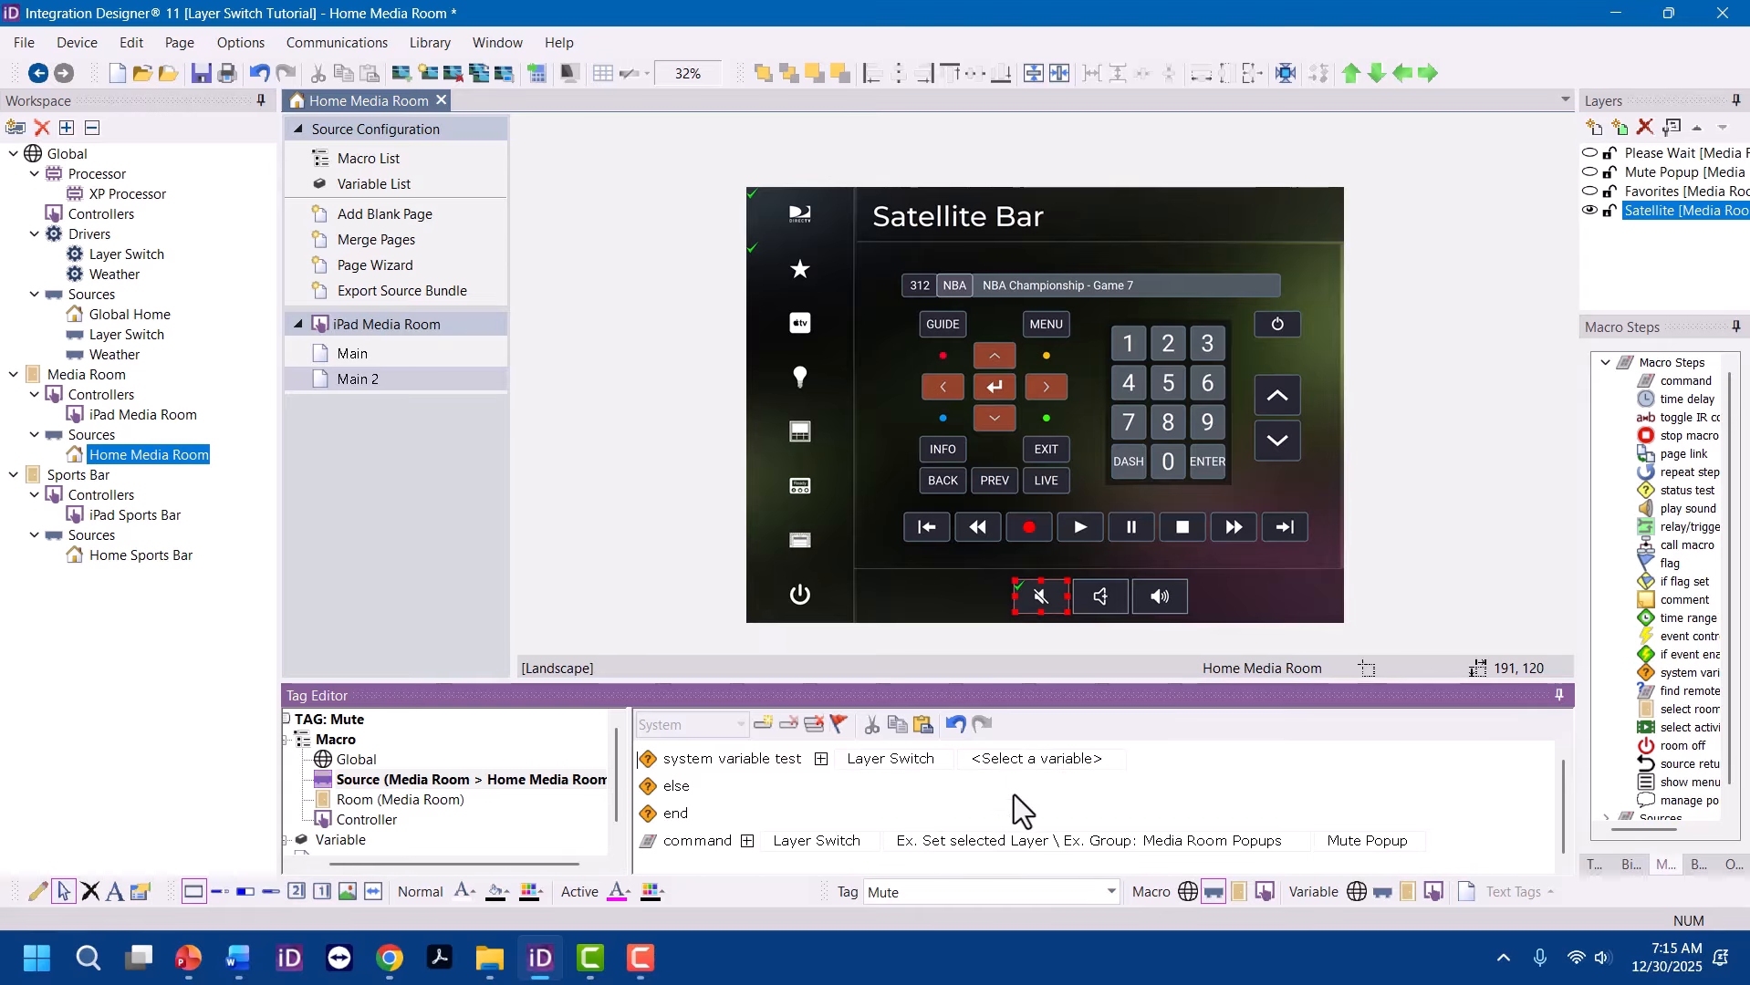
pyautogui.click(1065, 752)
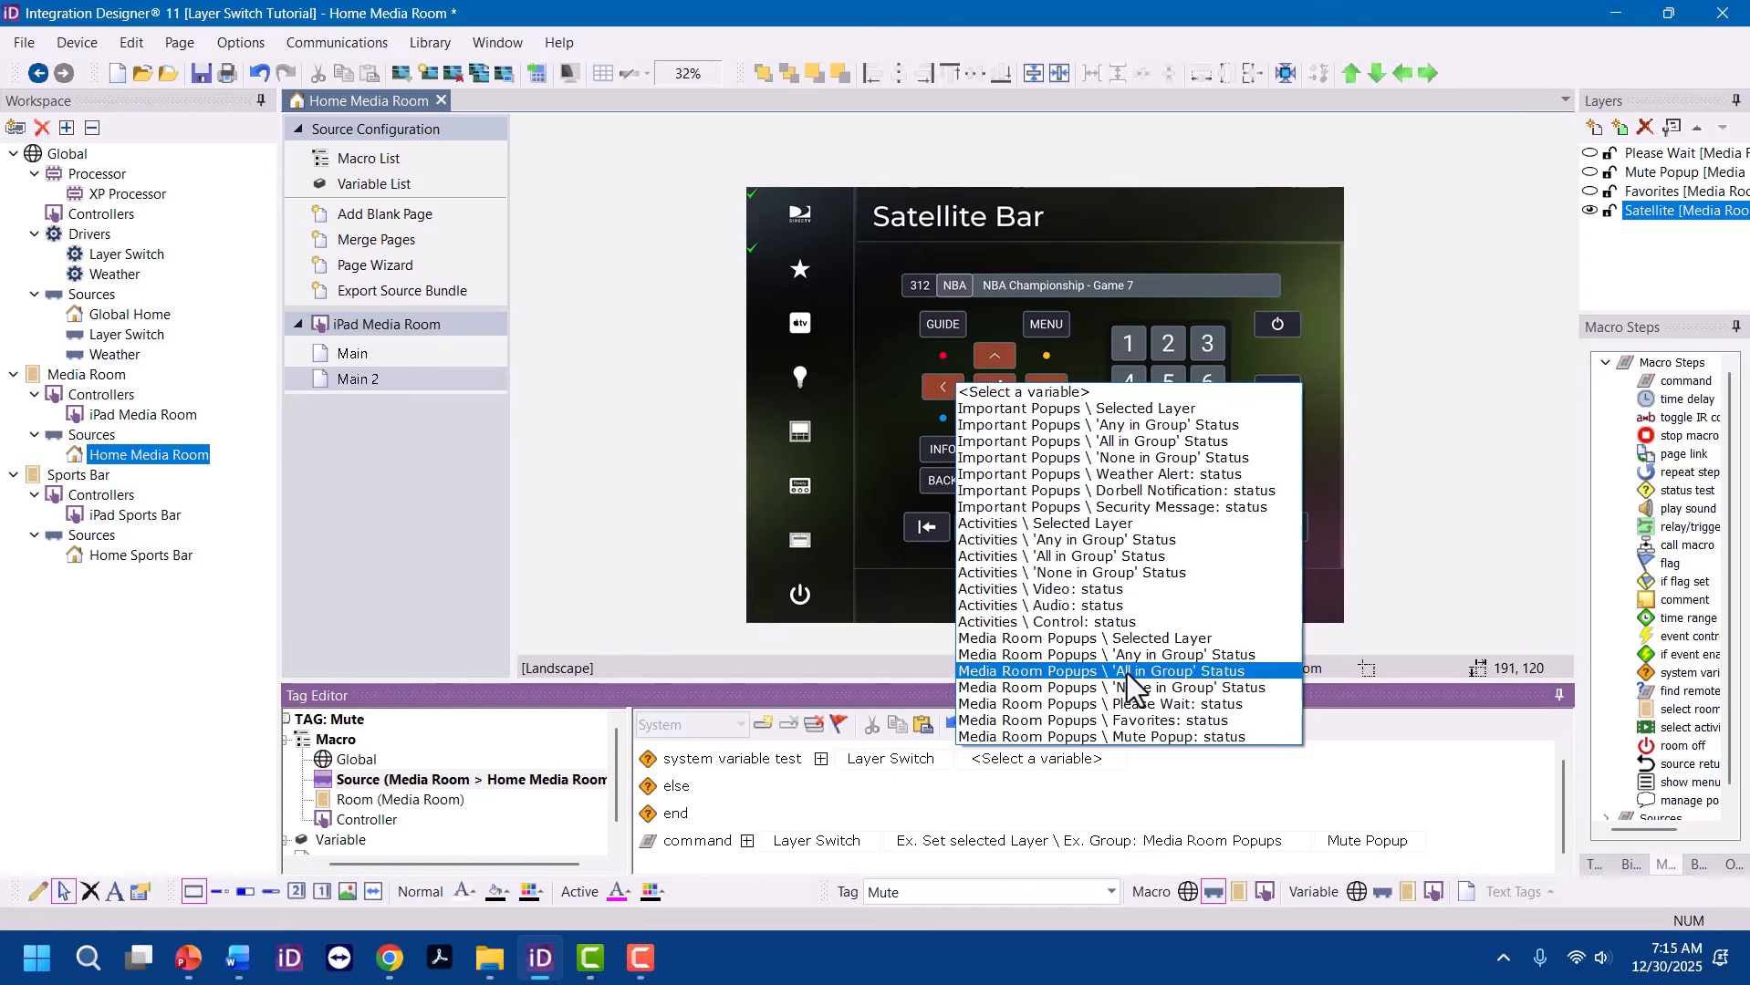
pyautogui.click(1166, 736)
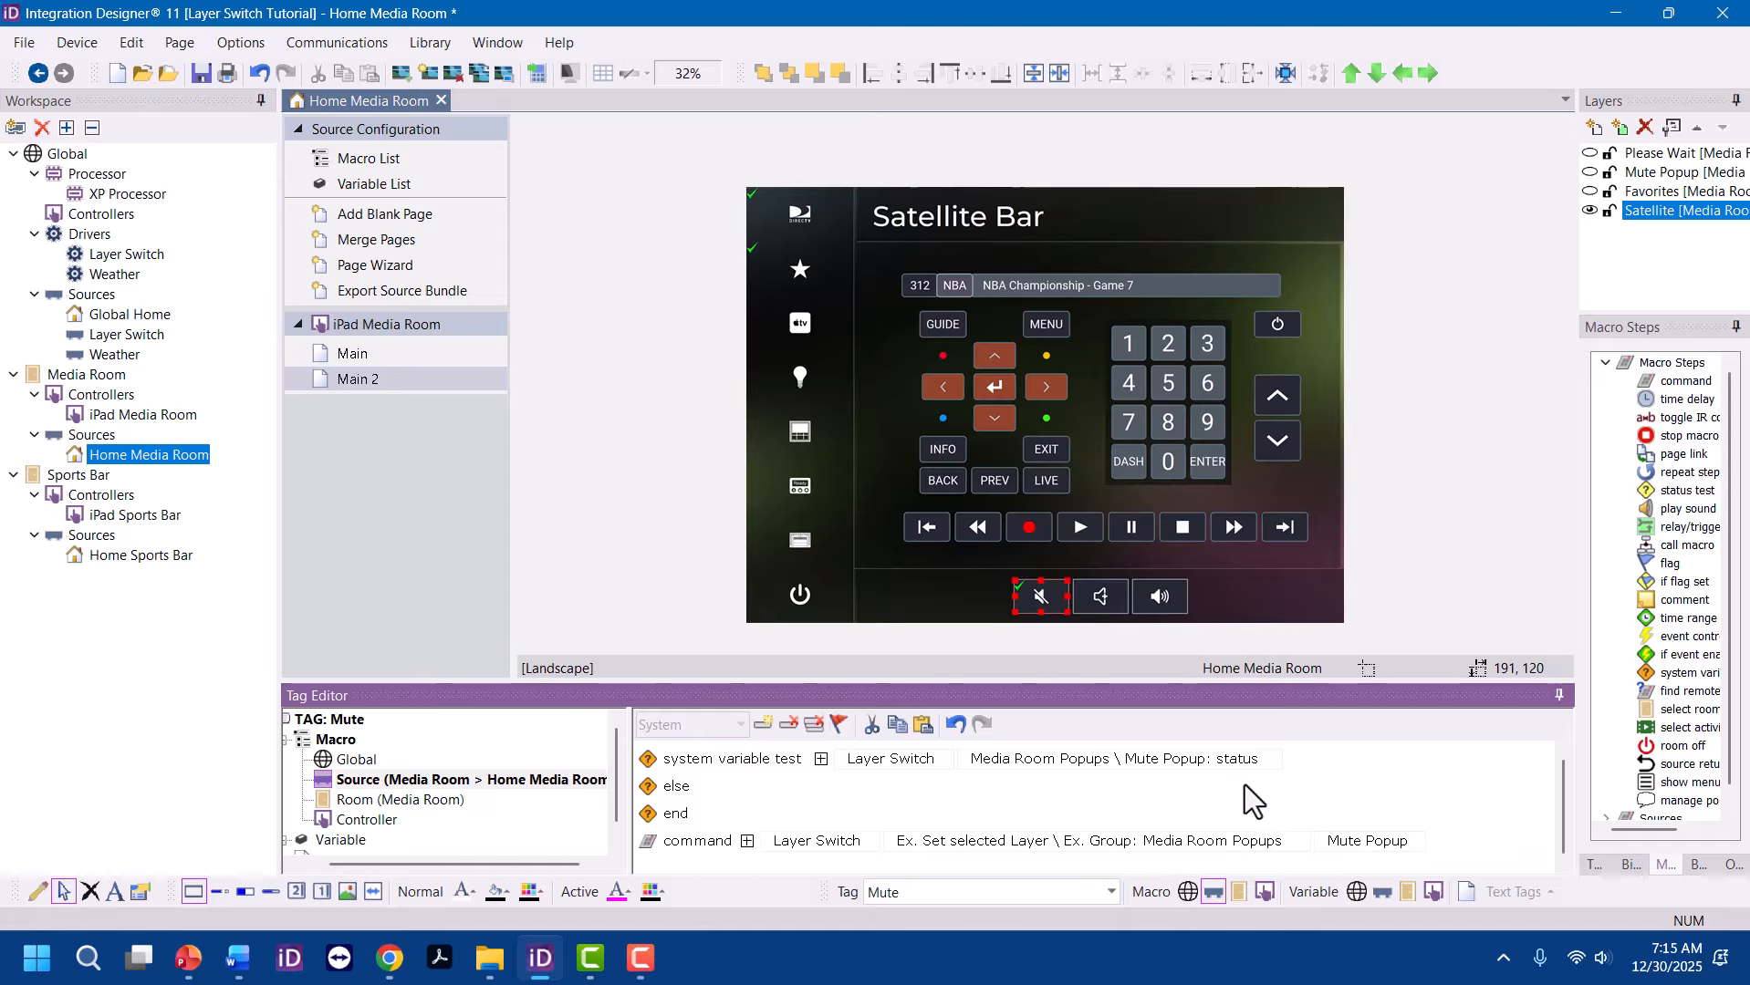
pyautogui.moveTo(693, 841); pyautogui.dragTo(696, 779)
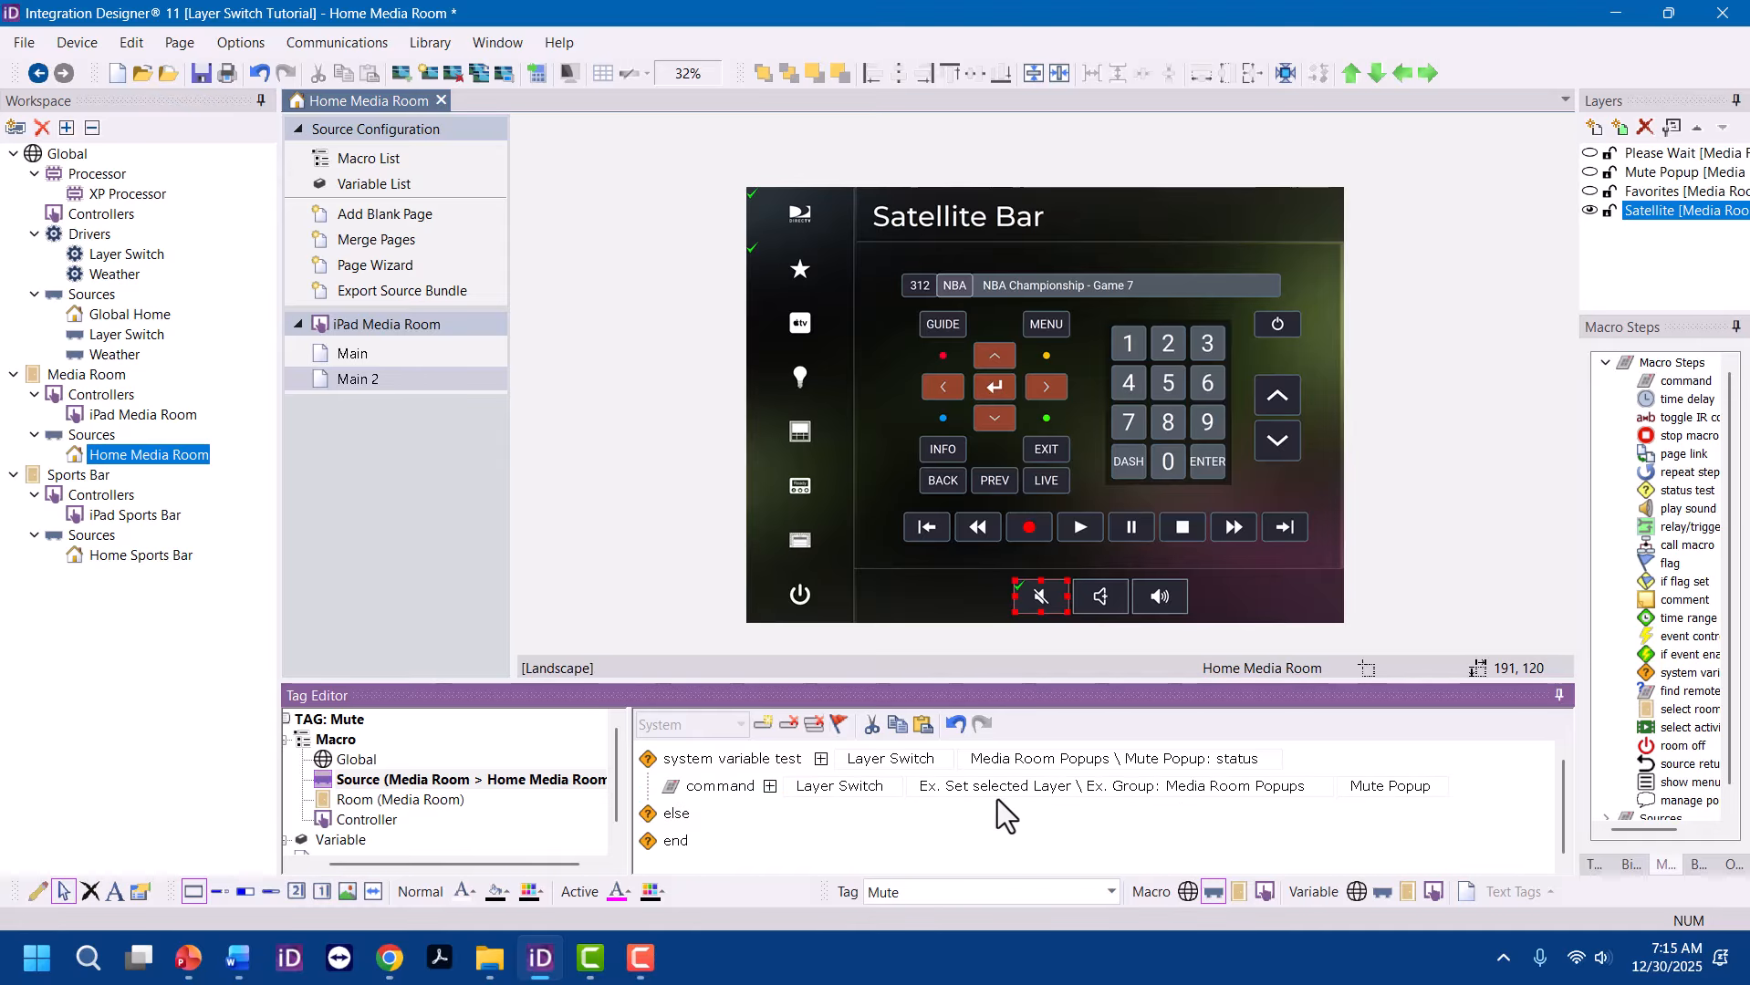
# Try changing the nested command to Ex. Layer Switching for Media Room Popups, with Please Wait set to Disable / Hide Layer
pyautogui.click(945, 796)
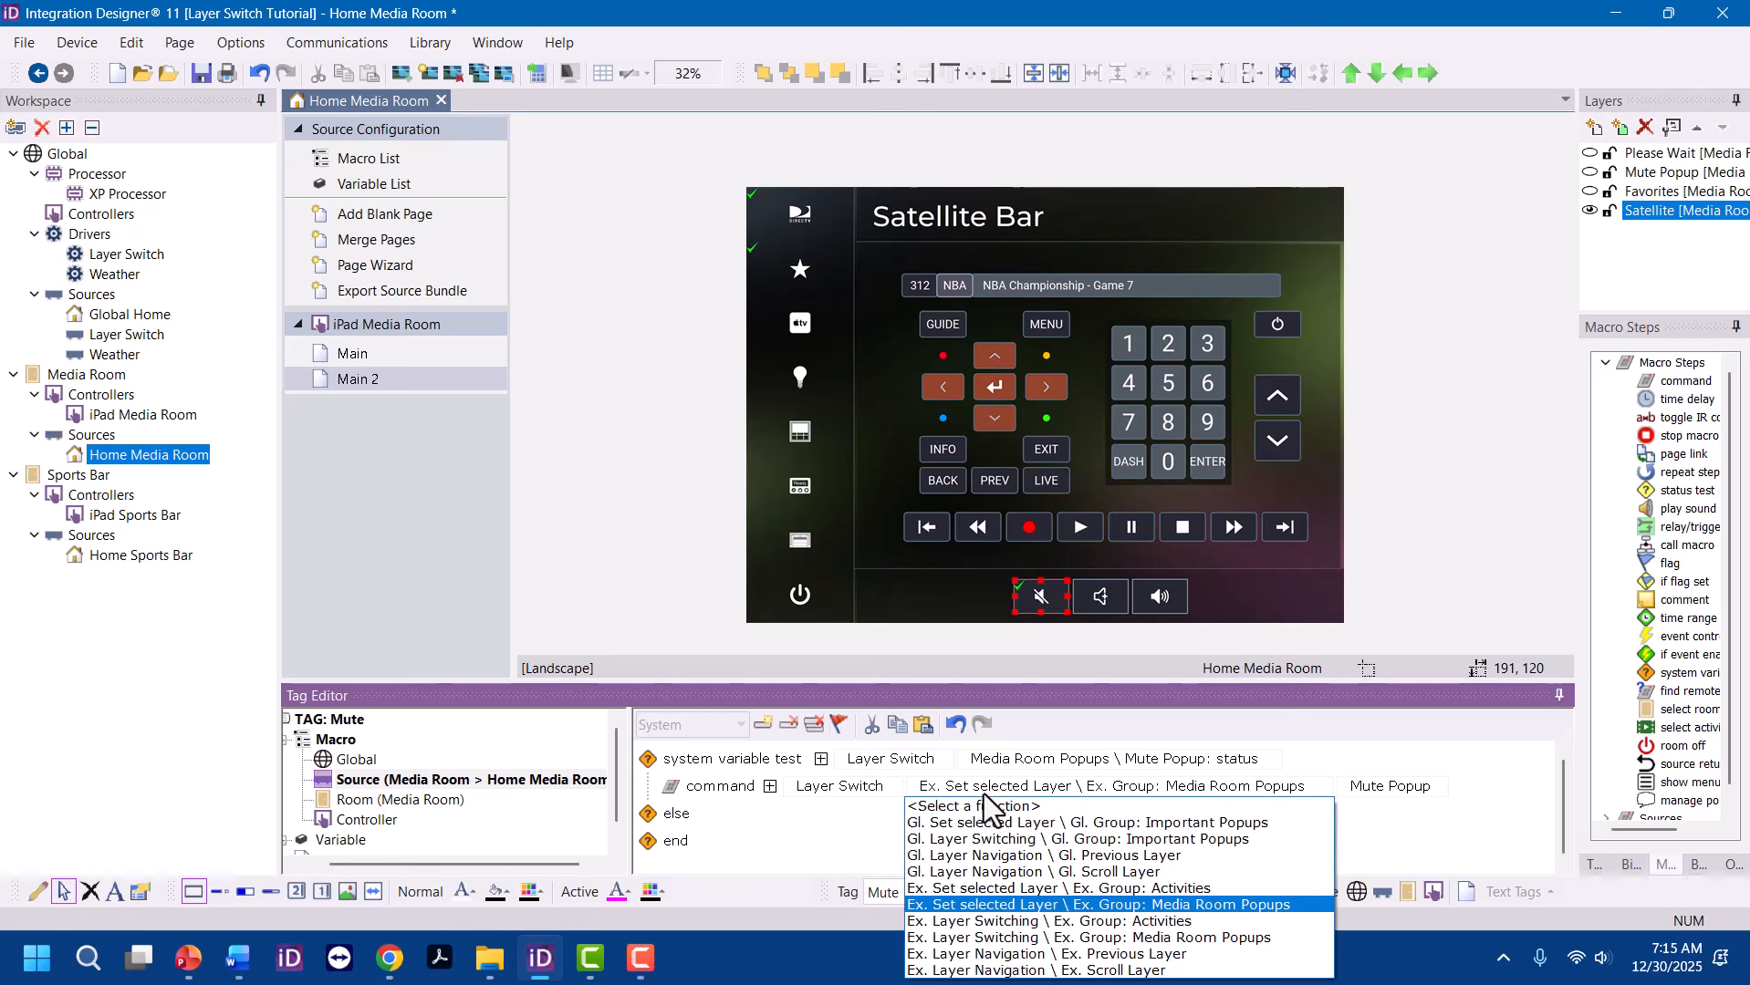
pyautogui.click(996, 926)
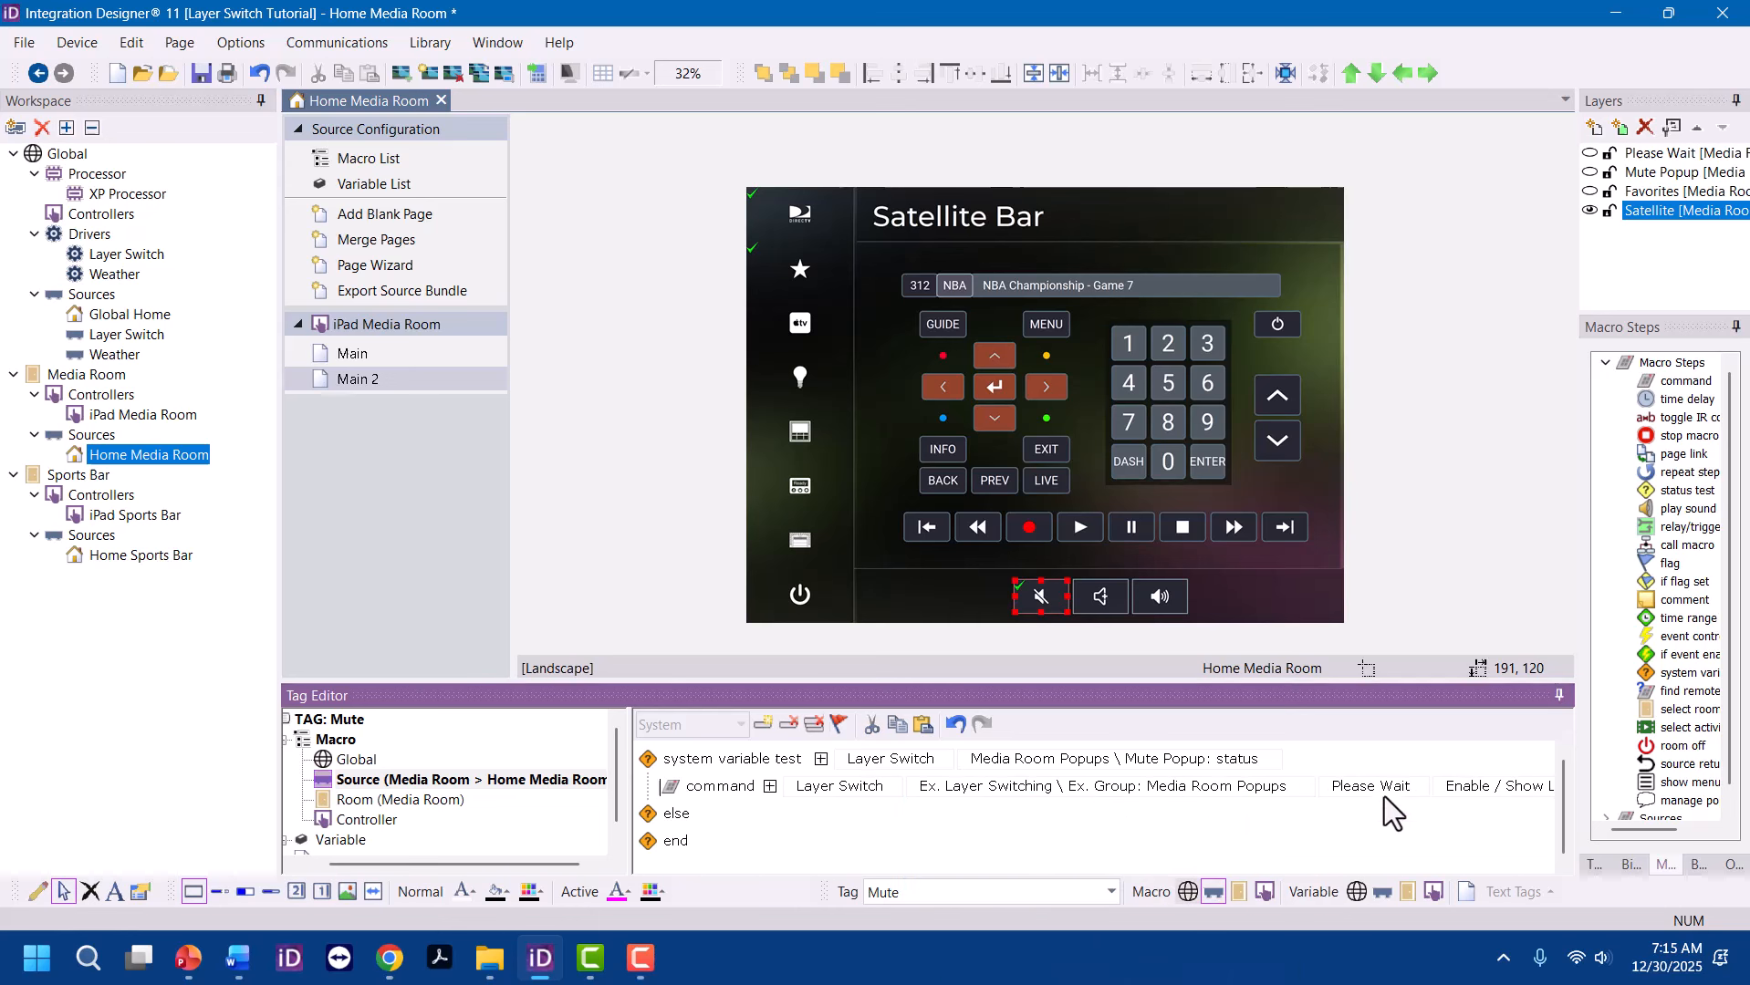
pyautogui.click(1479, 792)
pyautogui.click(1487, 828)
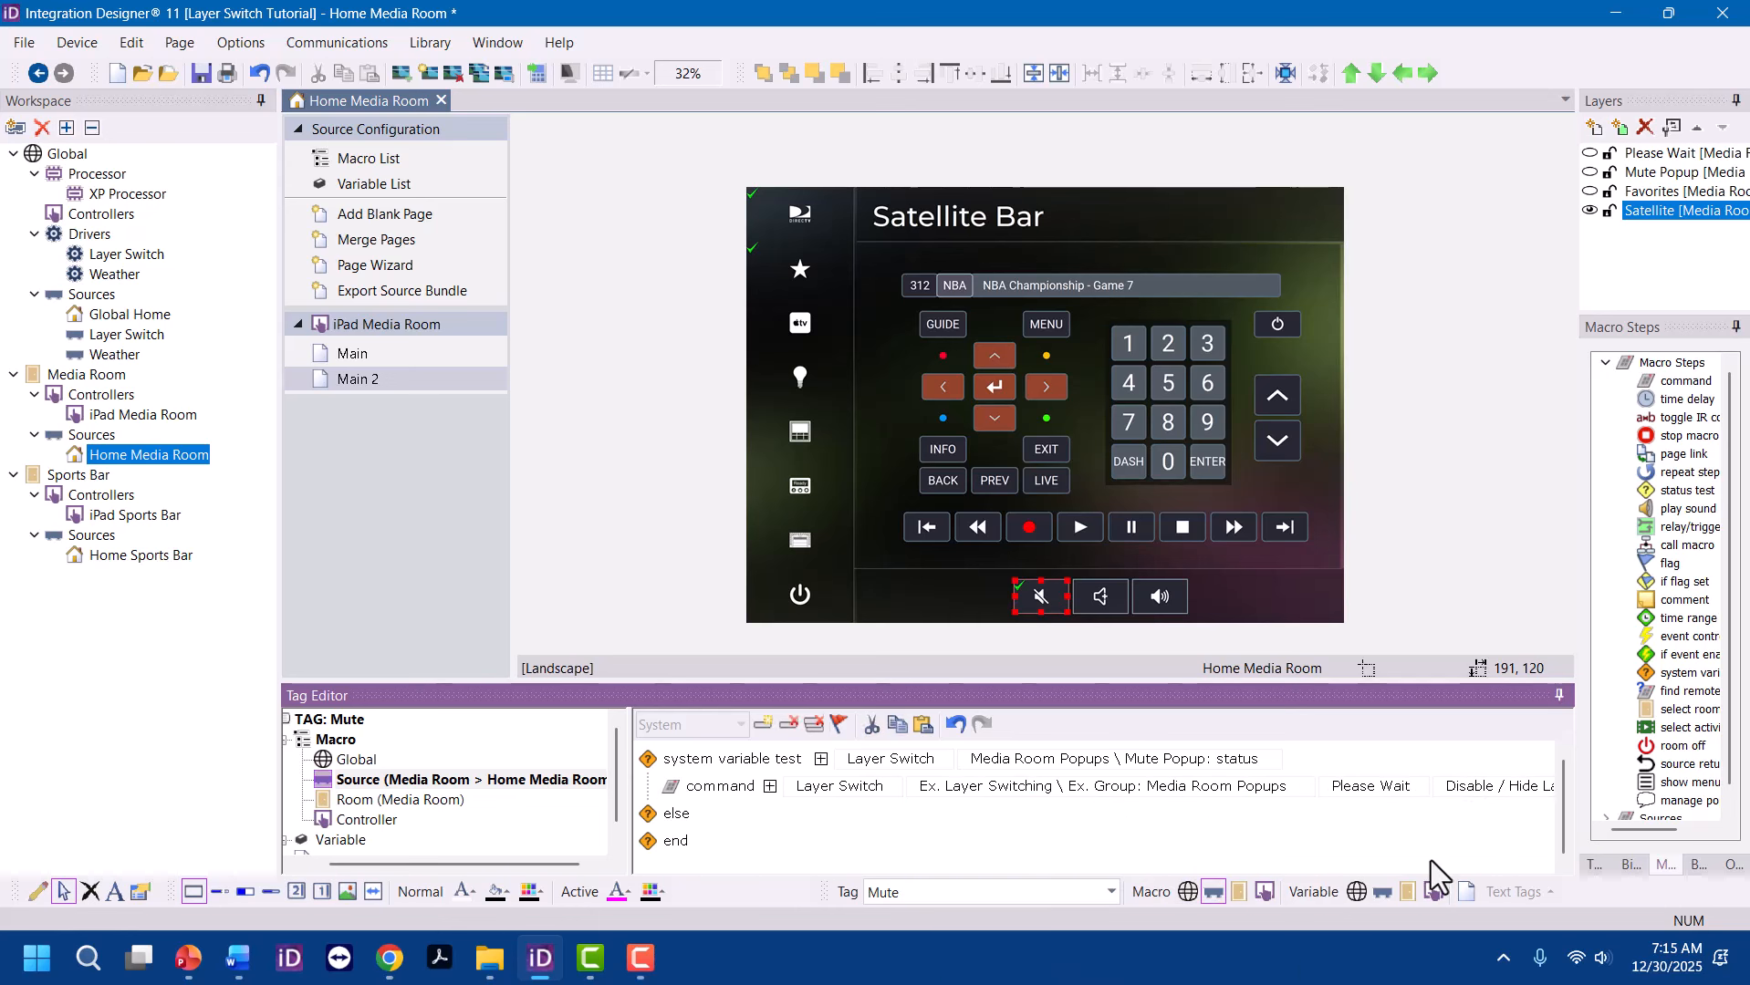
# Switch the nested command's function to Ex. Set selected Layer for Media Room Popups, with None as the layer
pyautogui.click(1155, 786)
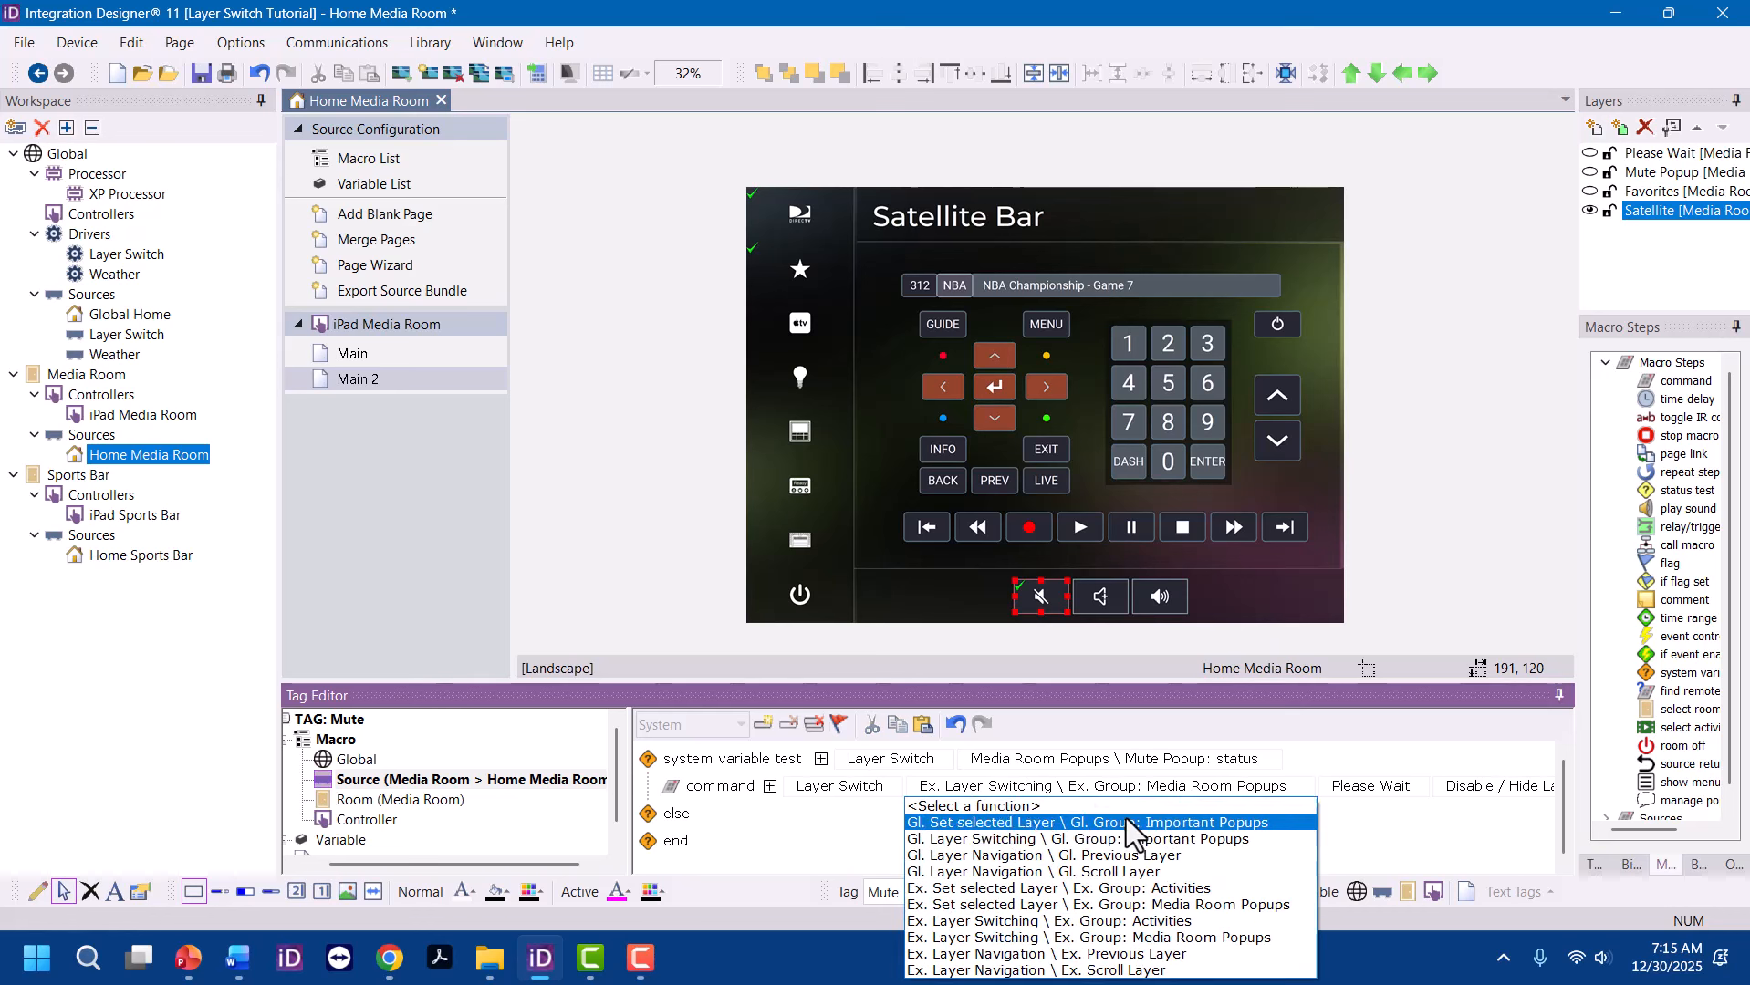
pyautogui.click(1122, 906)
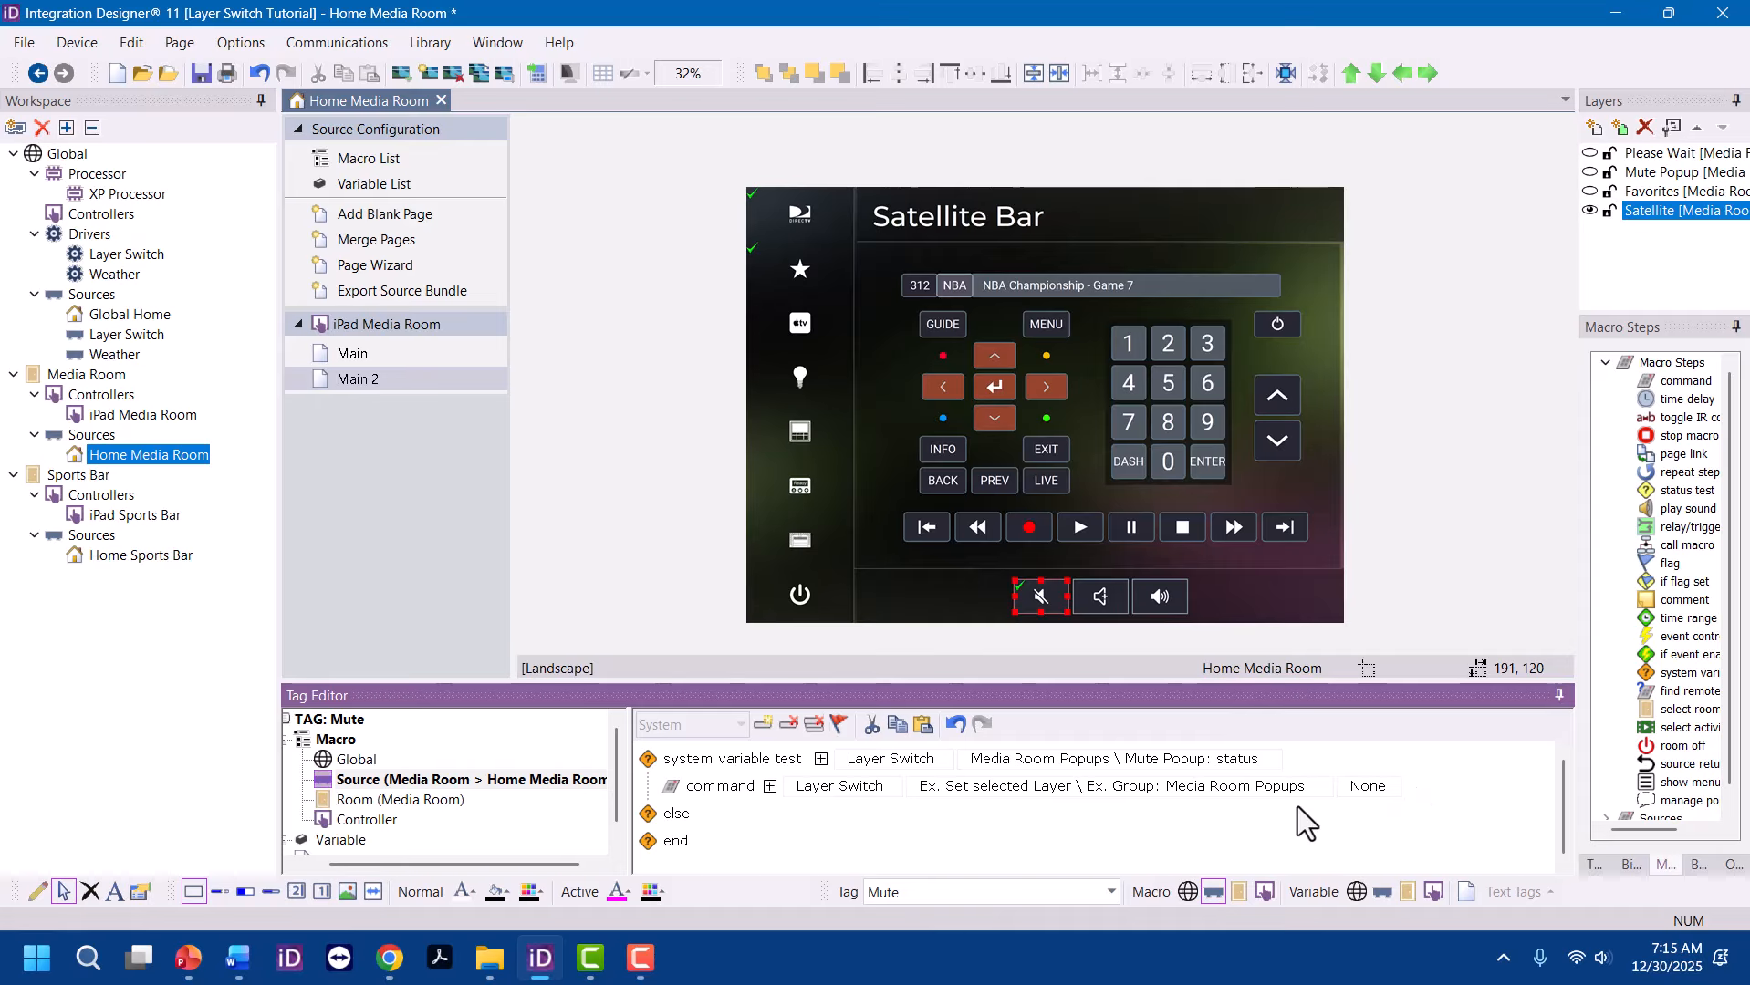
# Keep None in the Mute macro's true branch and copy its Layer Switch command into the else branch with Mute Popup as the layer
pyautogui.click(1351, 785)
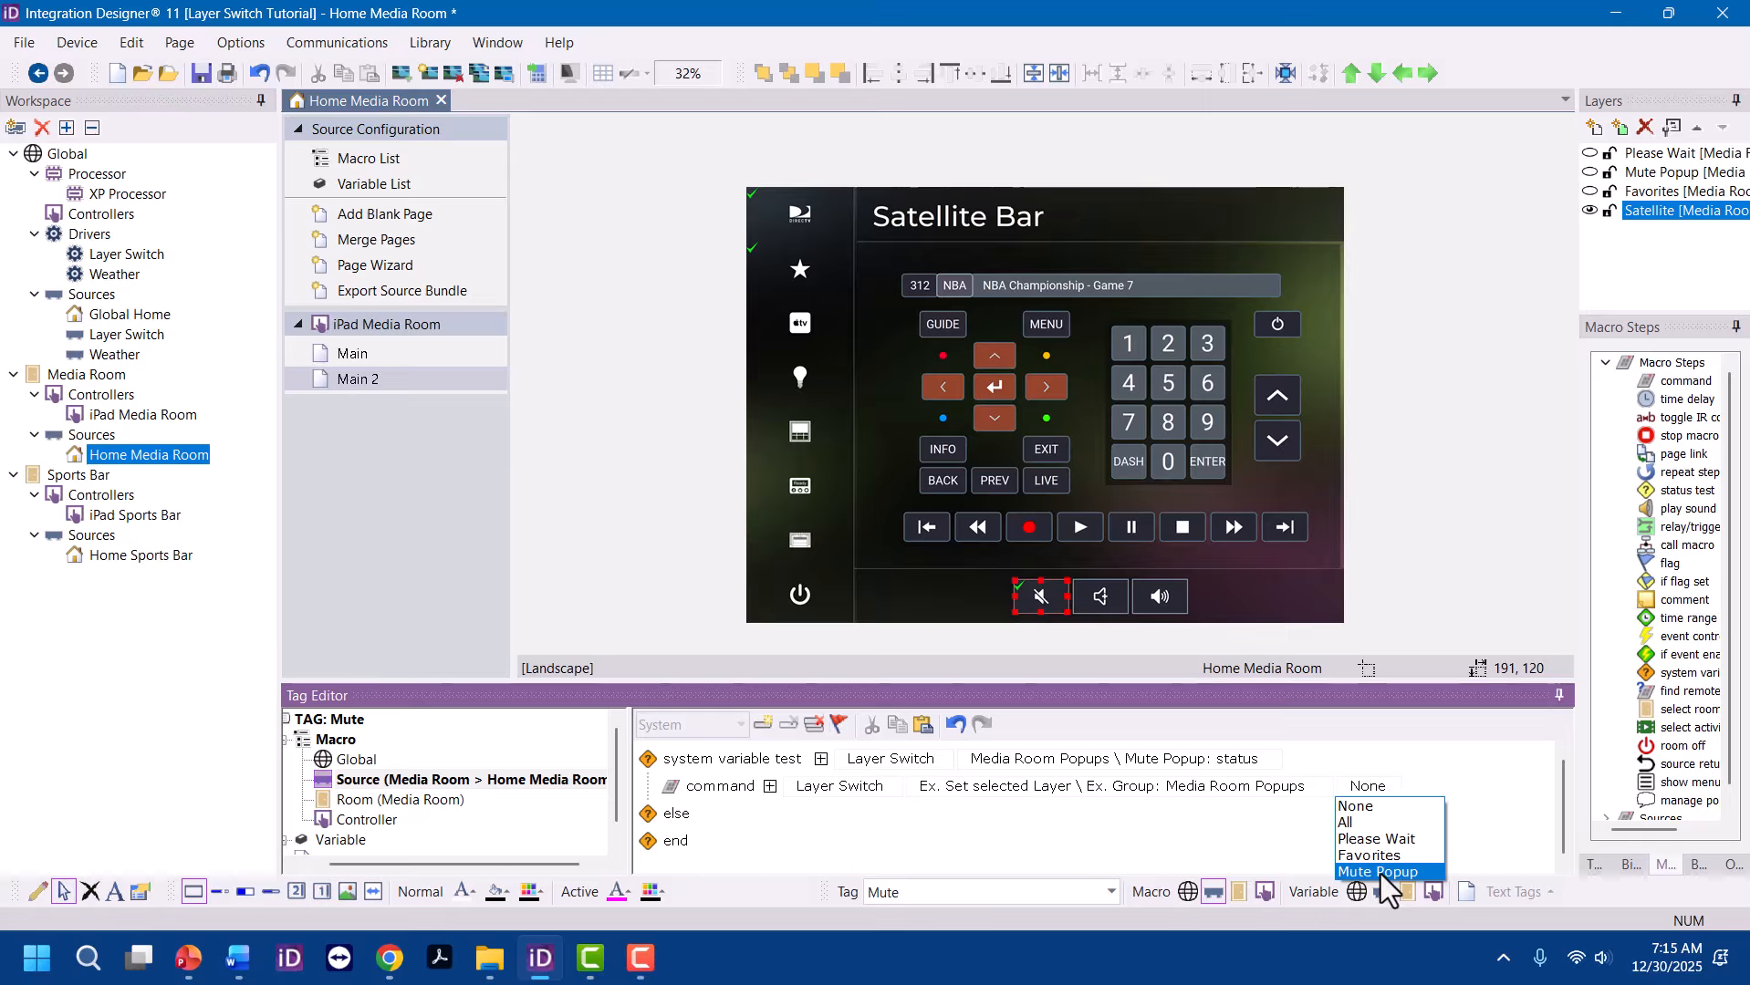
pyautogui.click(1414, 810)
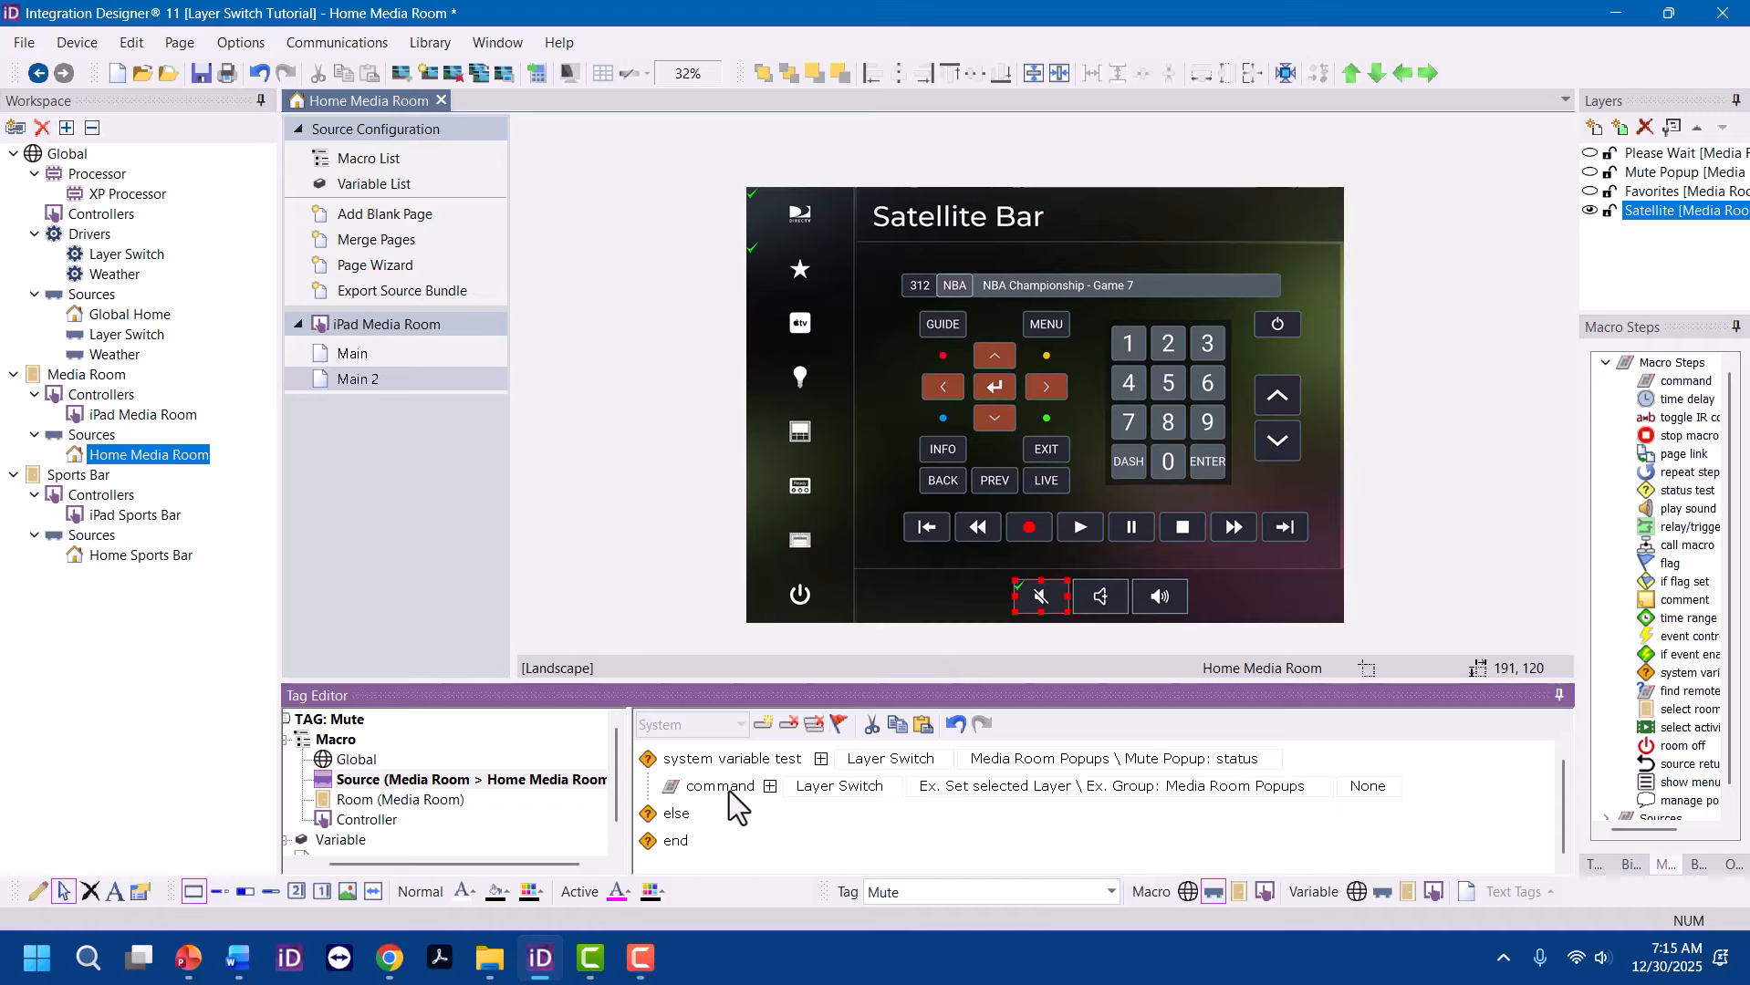
pyautogui.moveTo(728, 792); pyautogui.dragTo(737, 829)
pyautogui.click(1364, 826)
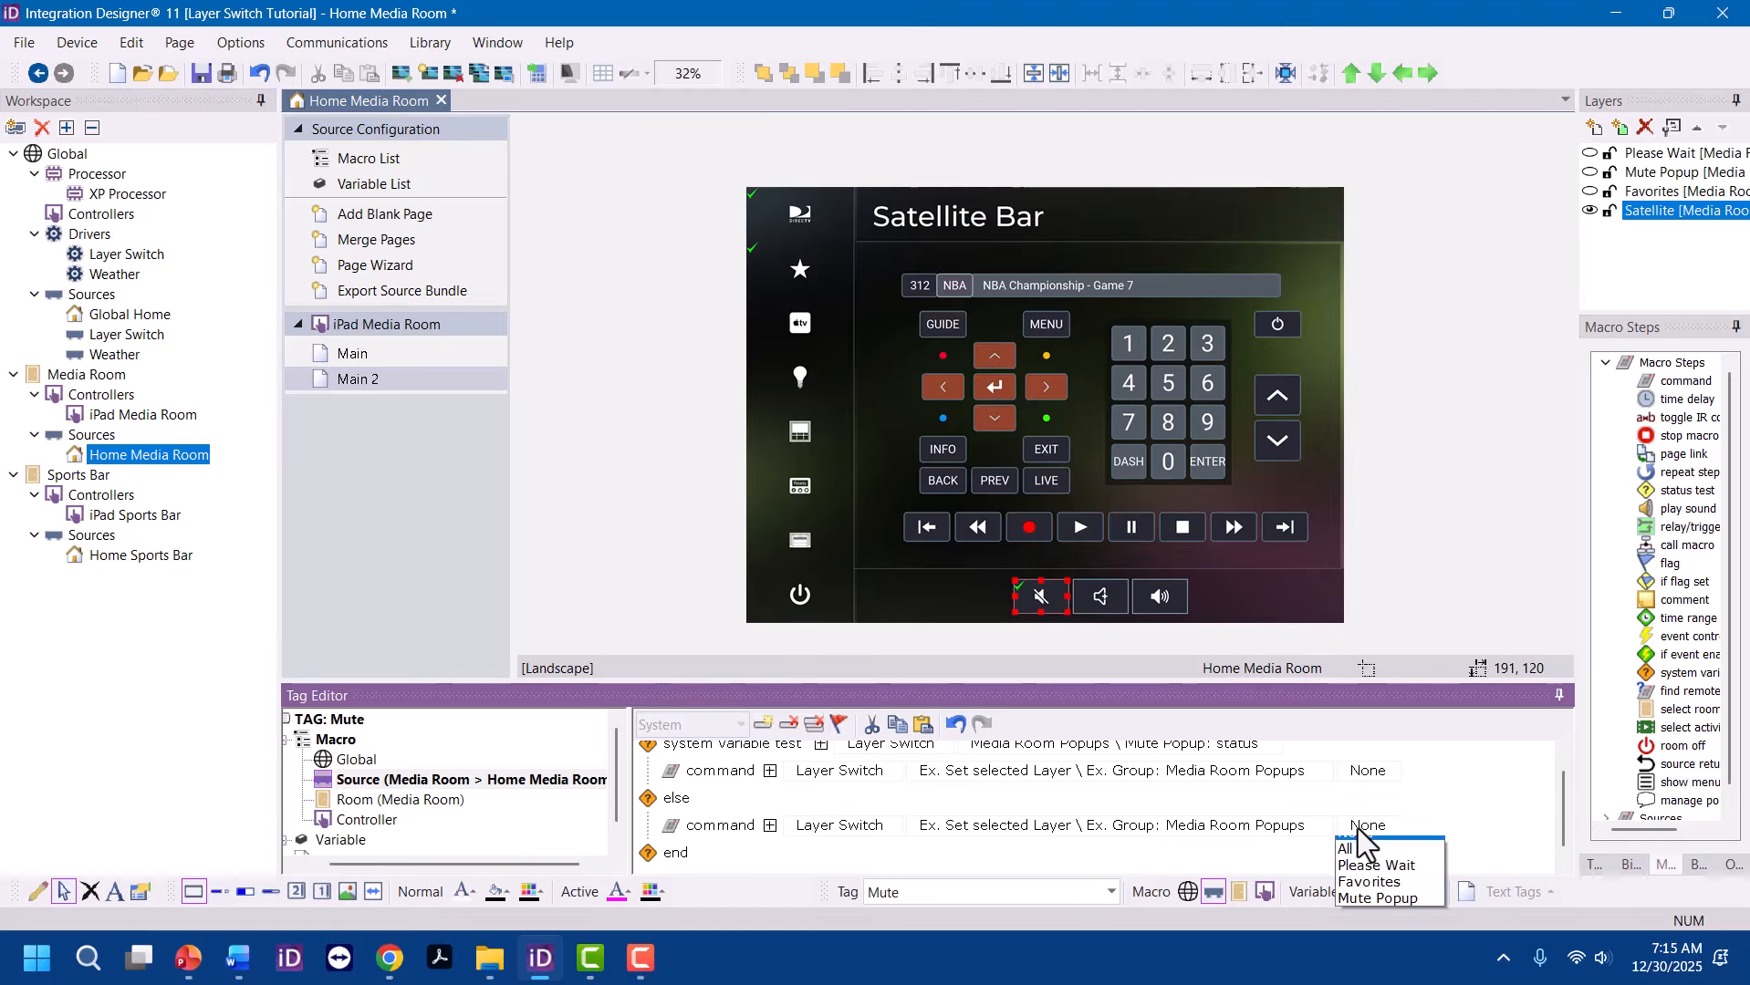
pyautogui.click(1386, 906)
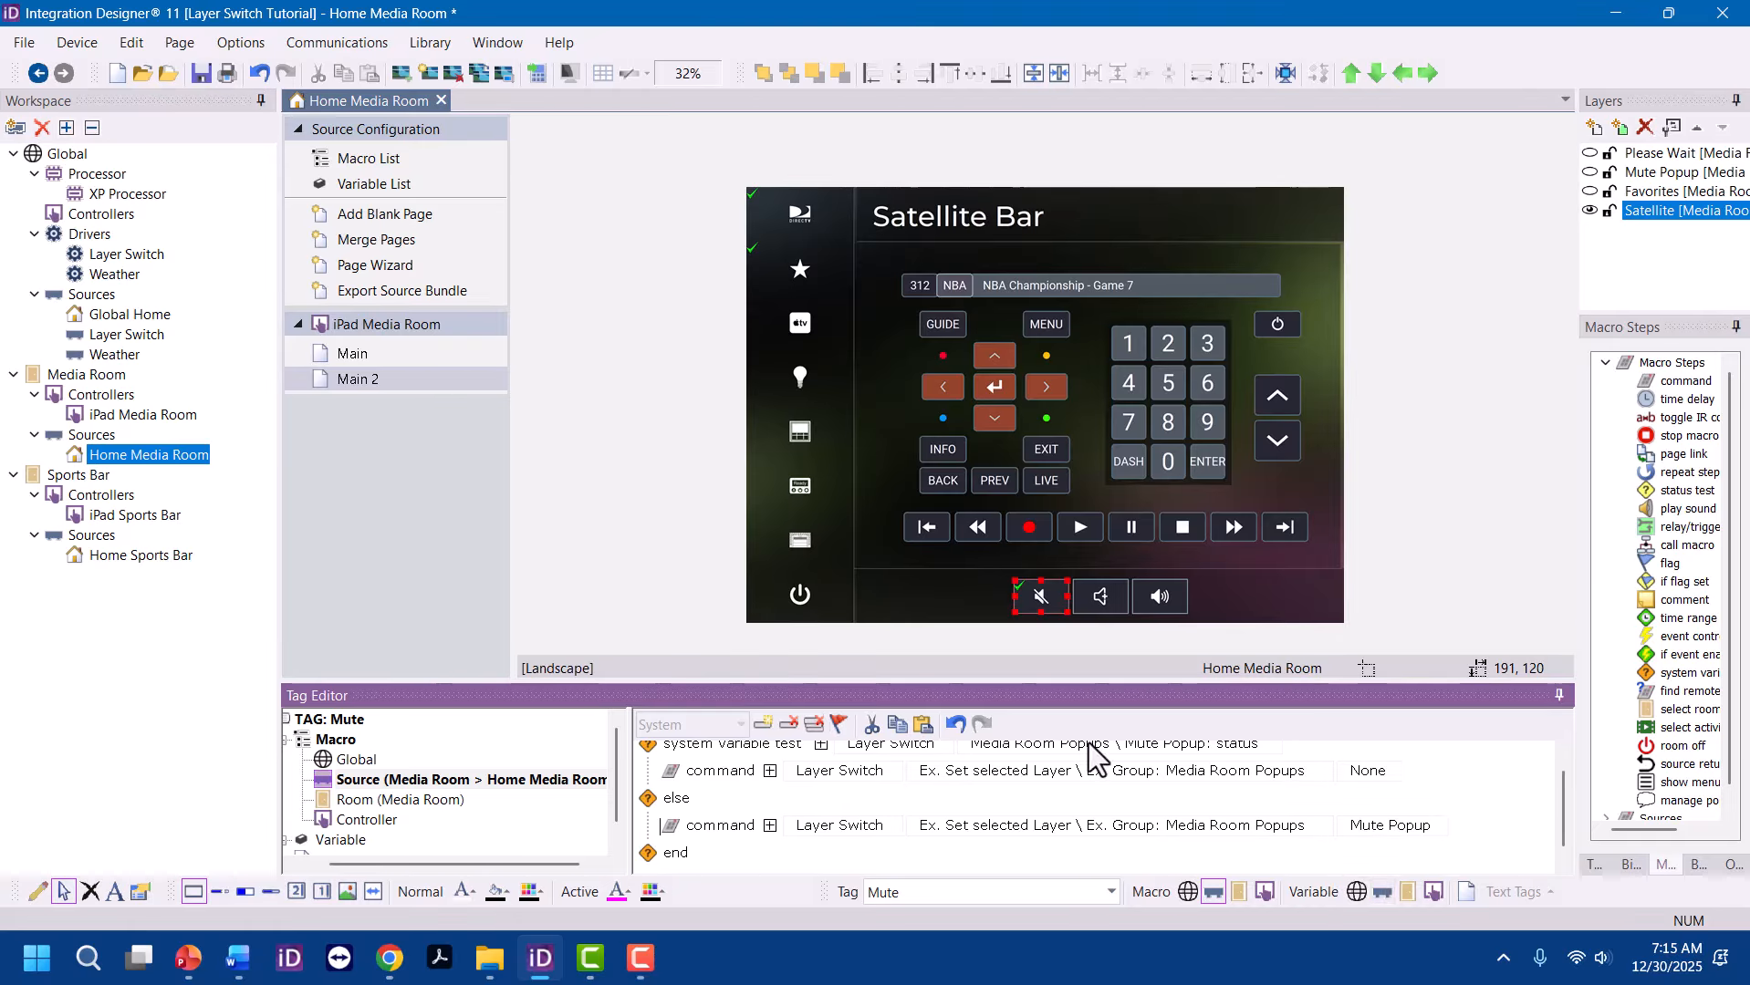
# Add the comment IR MUTE TOGGLE at the start of the Mute macro and enlarge the Tag Editor to show every macro step
pyautogui.scroll(1, 1233, 794)
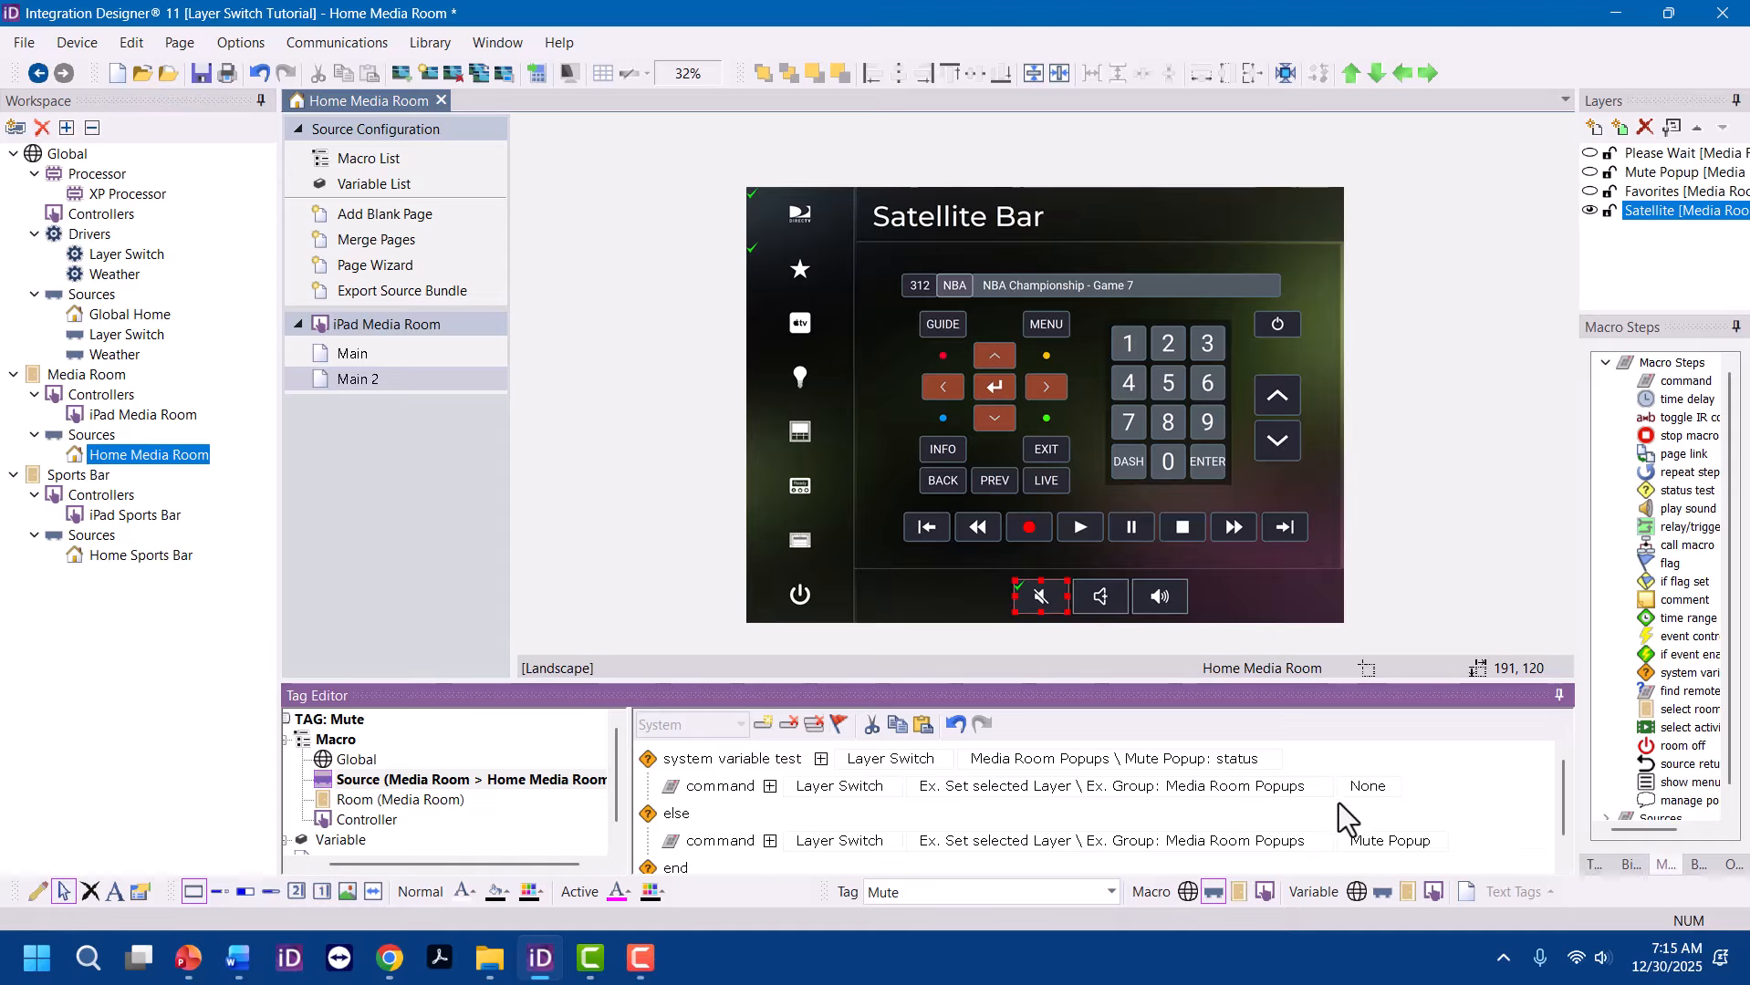
pyautogui.moveTo(1666, 602); pyautogui.dragTo(880, 794)
pyautogui.click(863, 759)
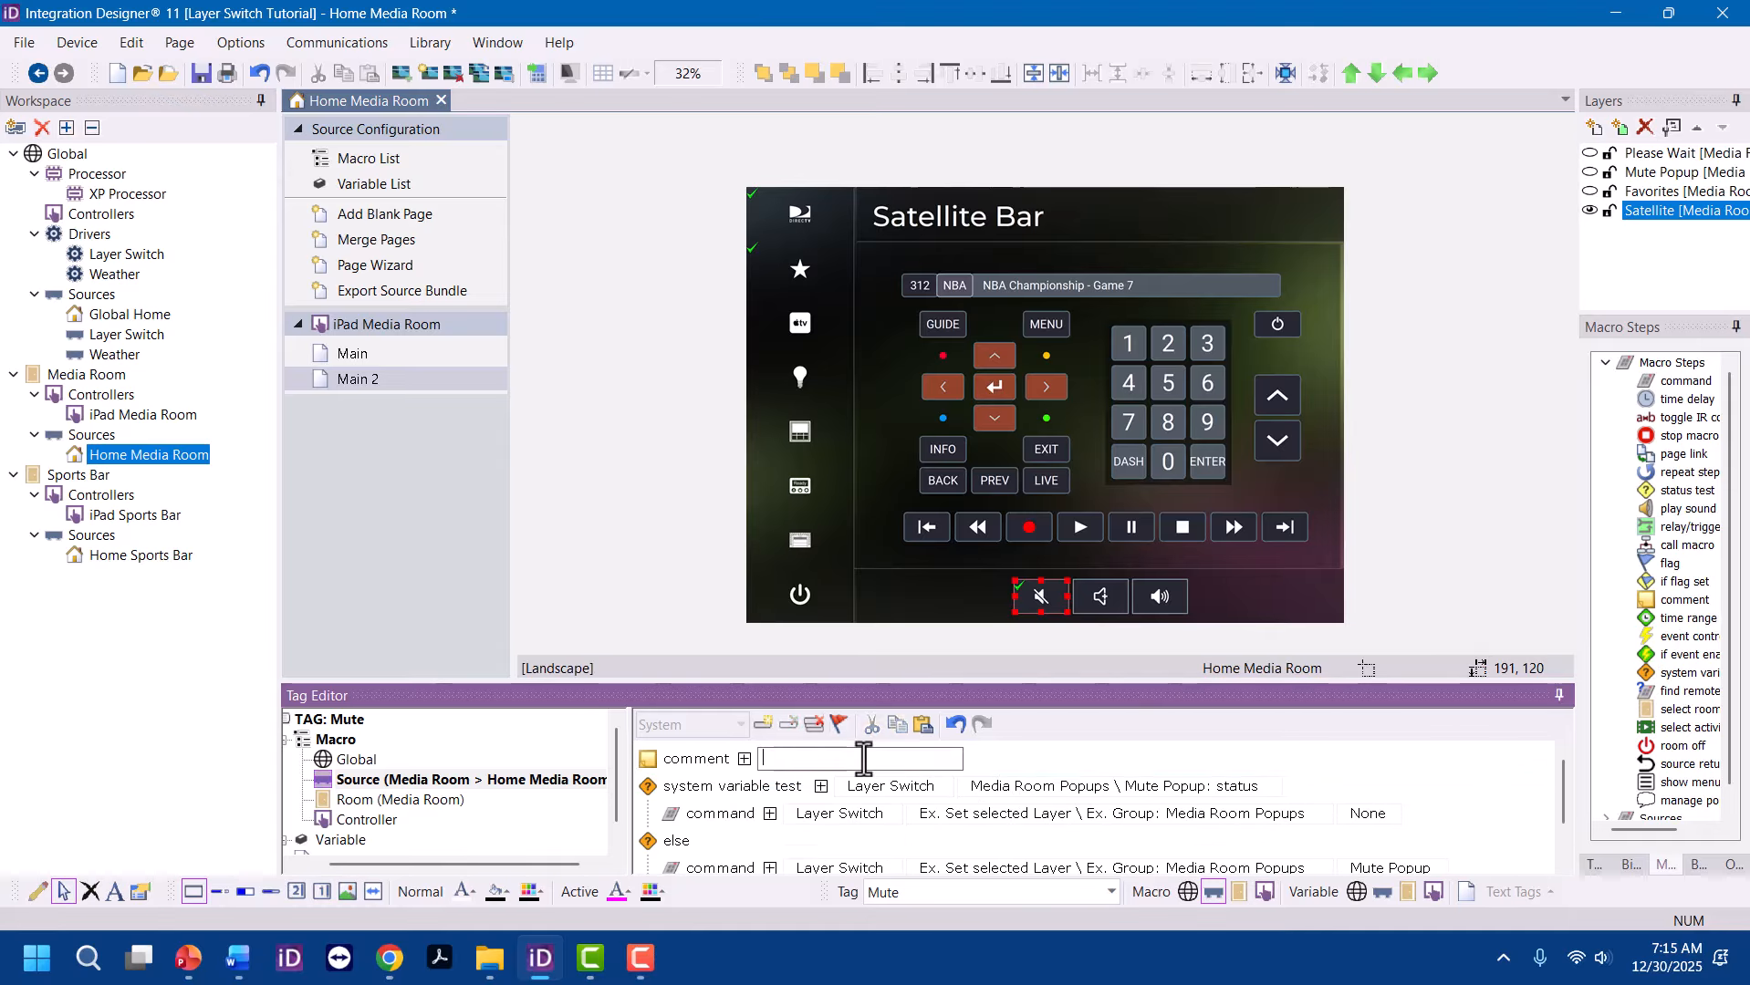
pyautogui.write('IR MUTE TOGGLE')
pyautogui.press('Return')
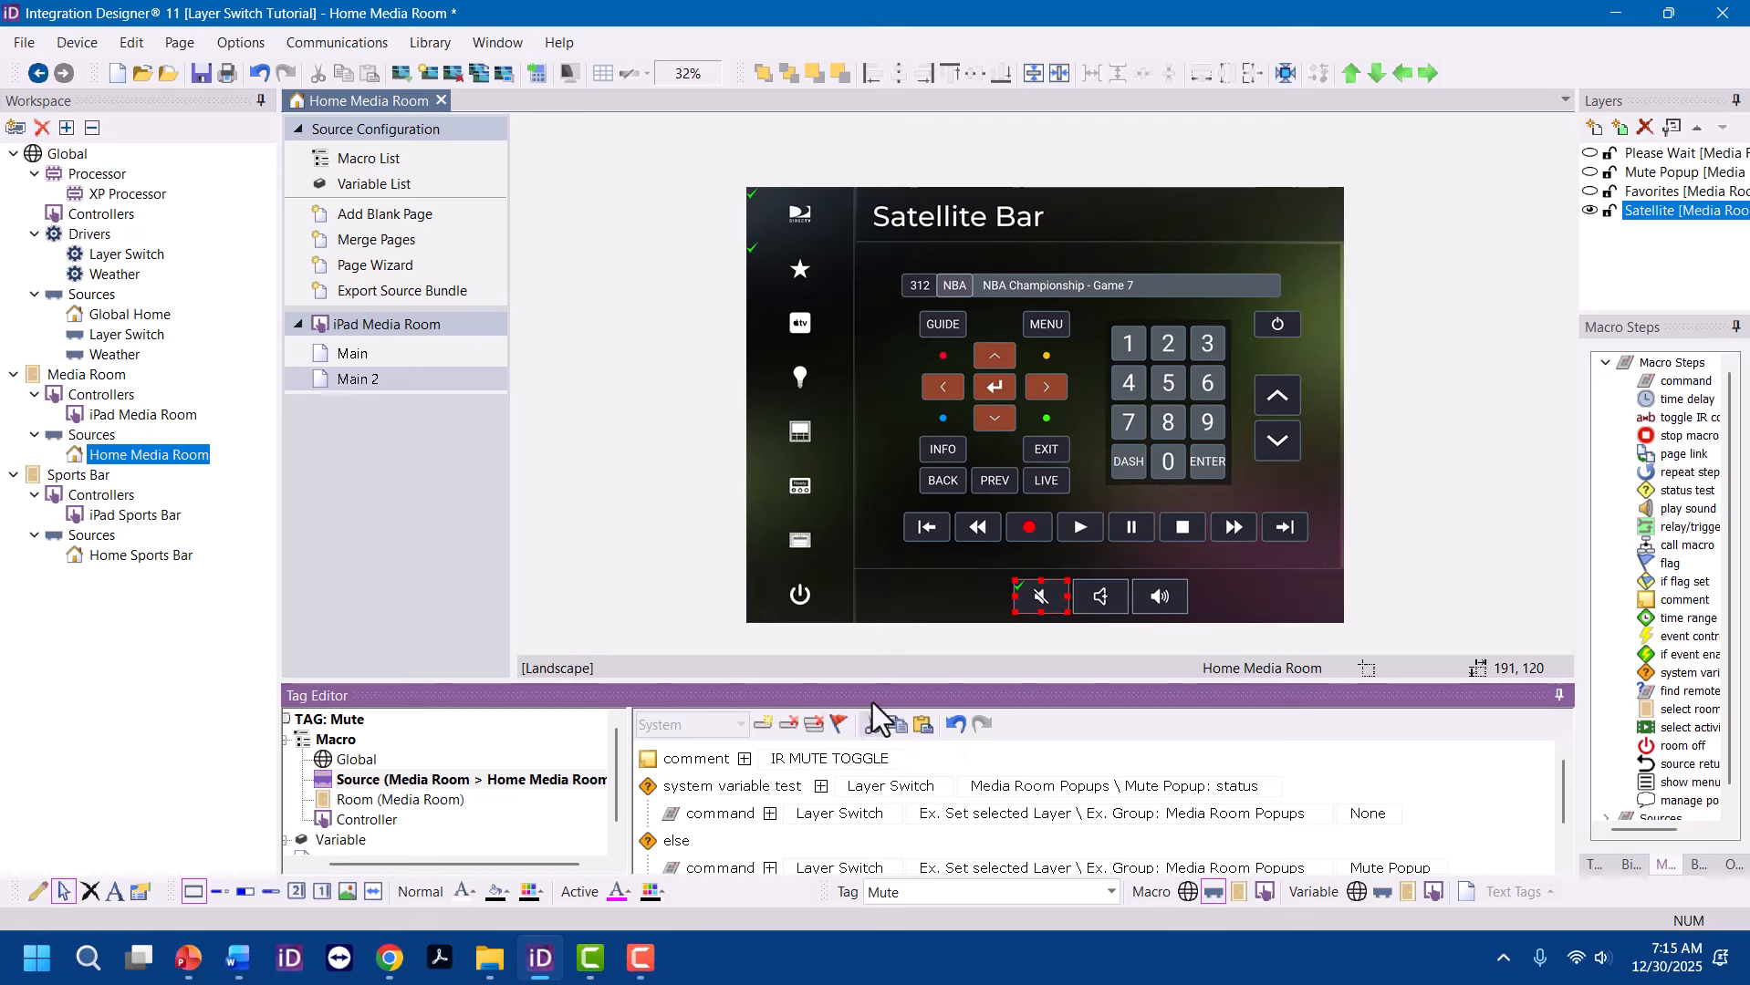
pyautogui.moveTo(900, 680); pyautogui.dragTo(903, 631)
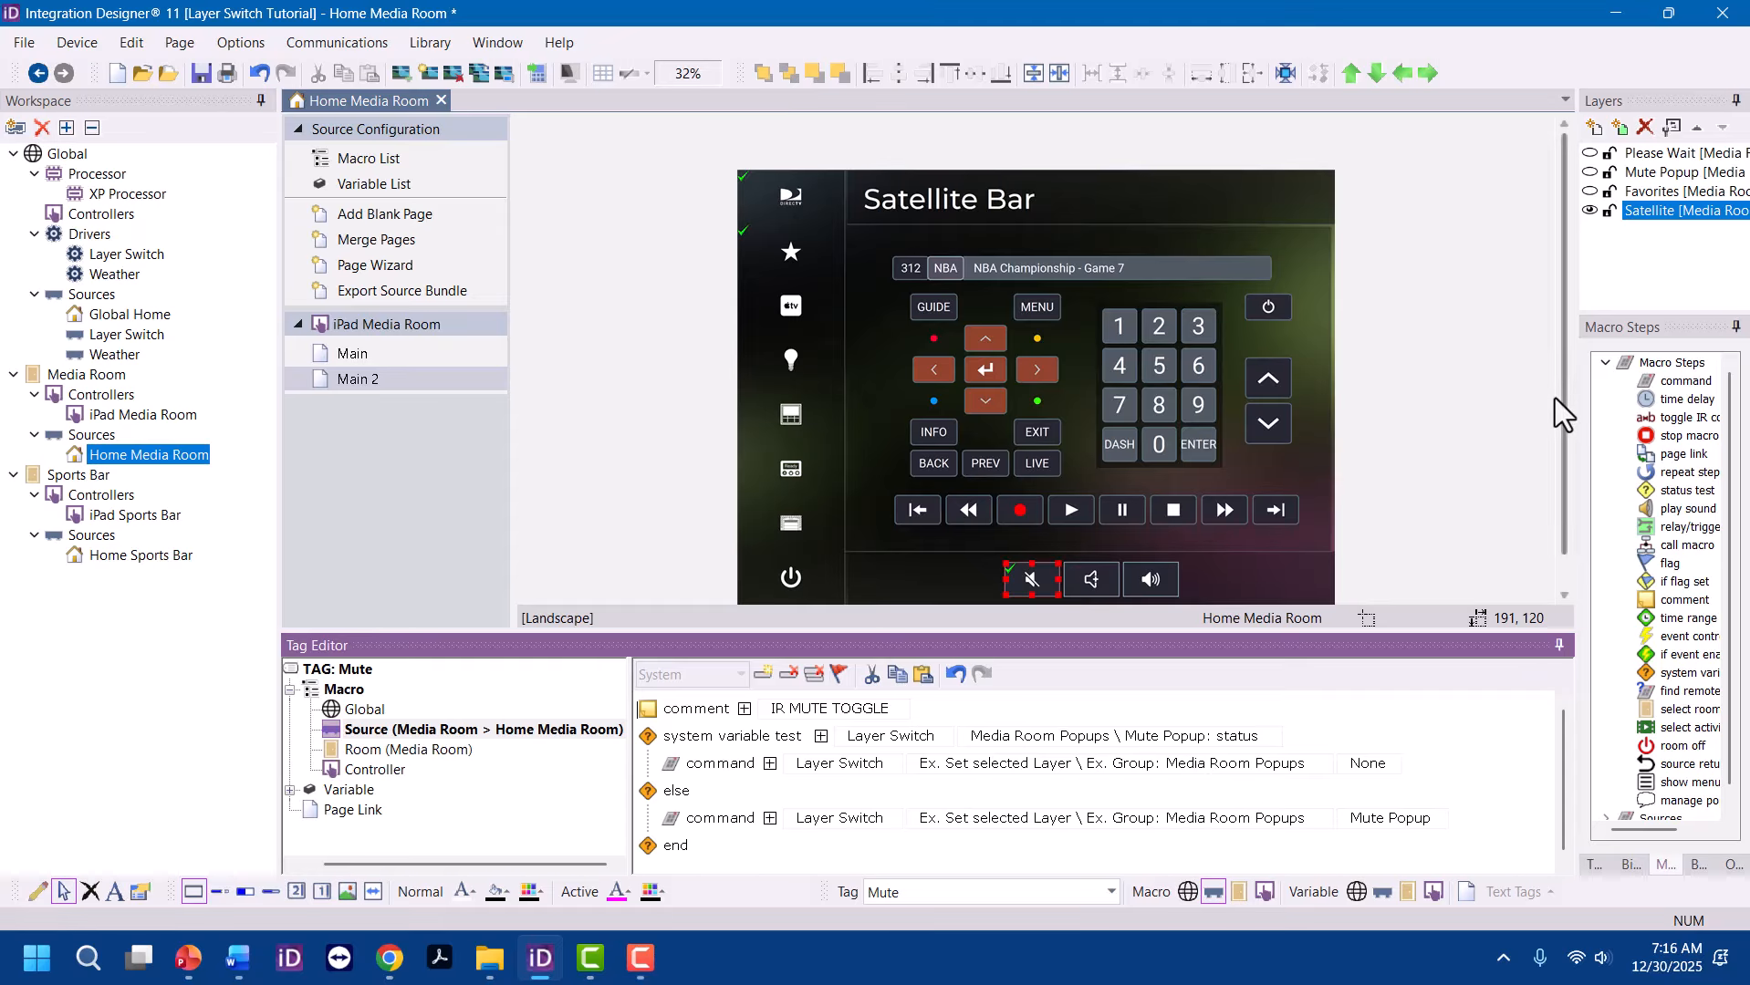
# Assign Layer Switch's Media Room Popups Favorites: status as the source-level Reversed variable of the Favorites star button
pyautogui.click(791, 254)
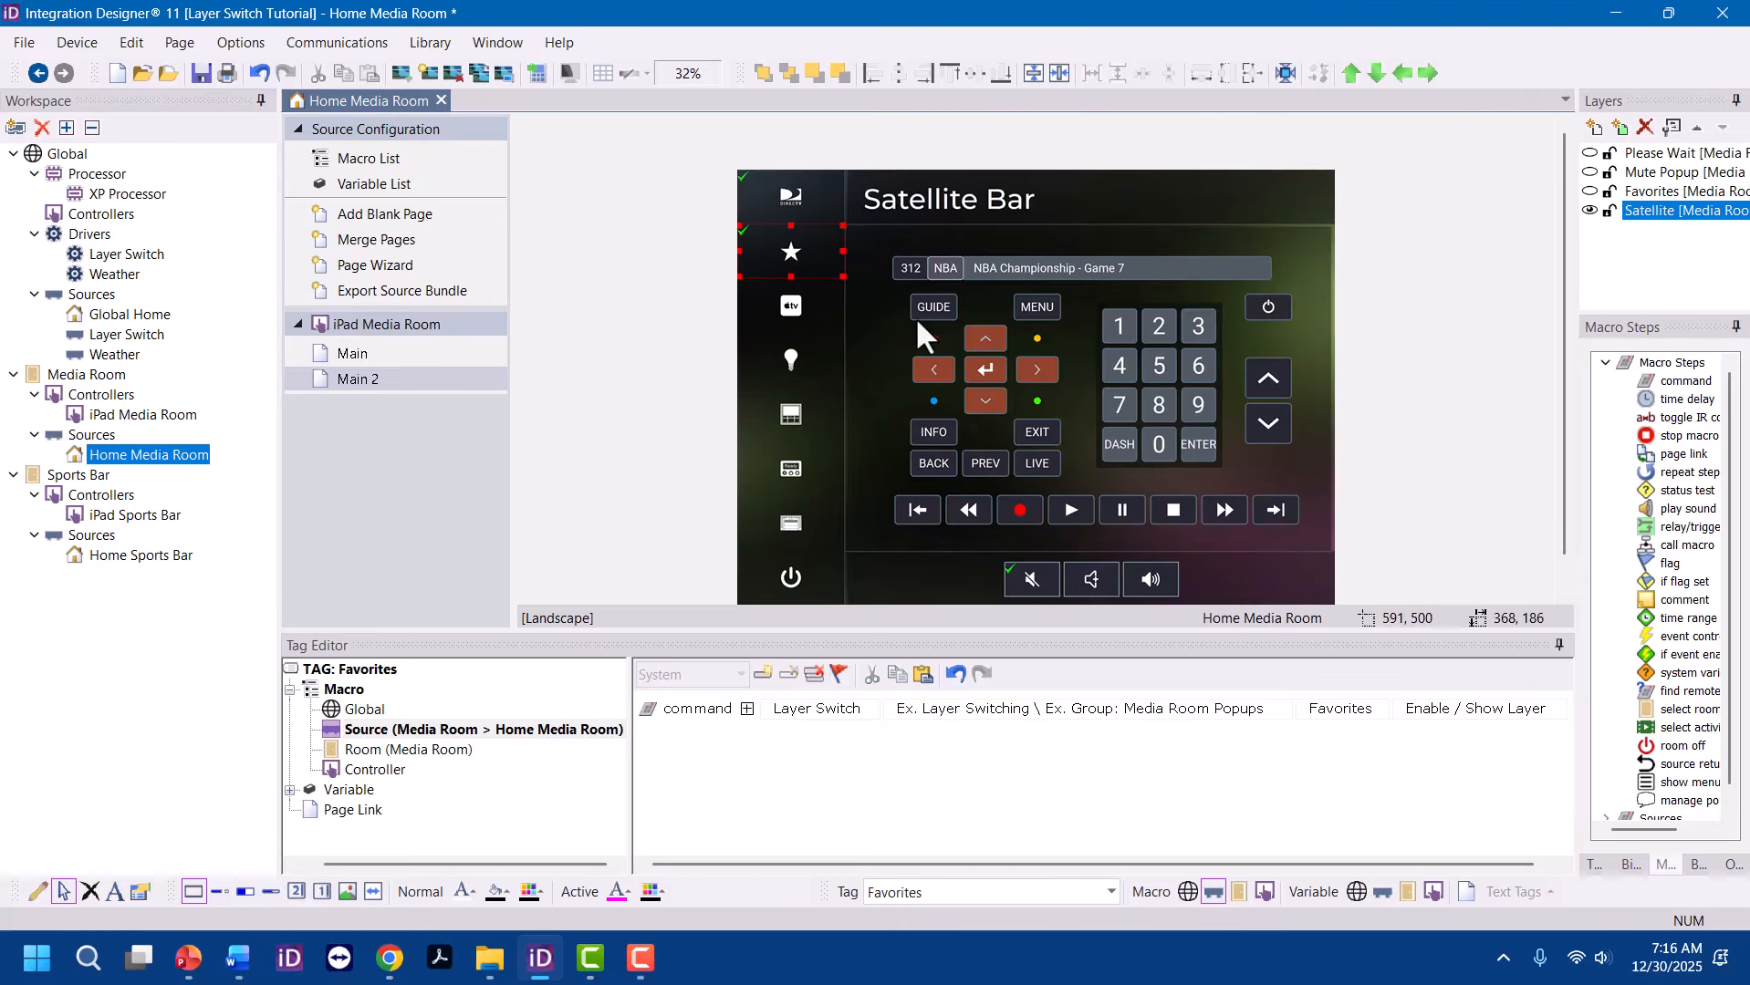
pyautogui.click(799, 198)
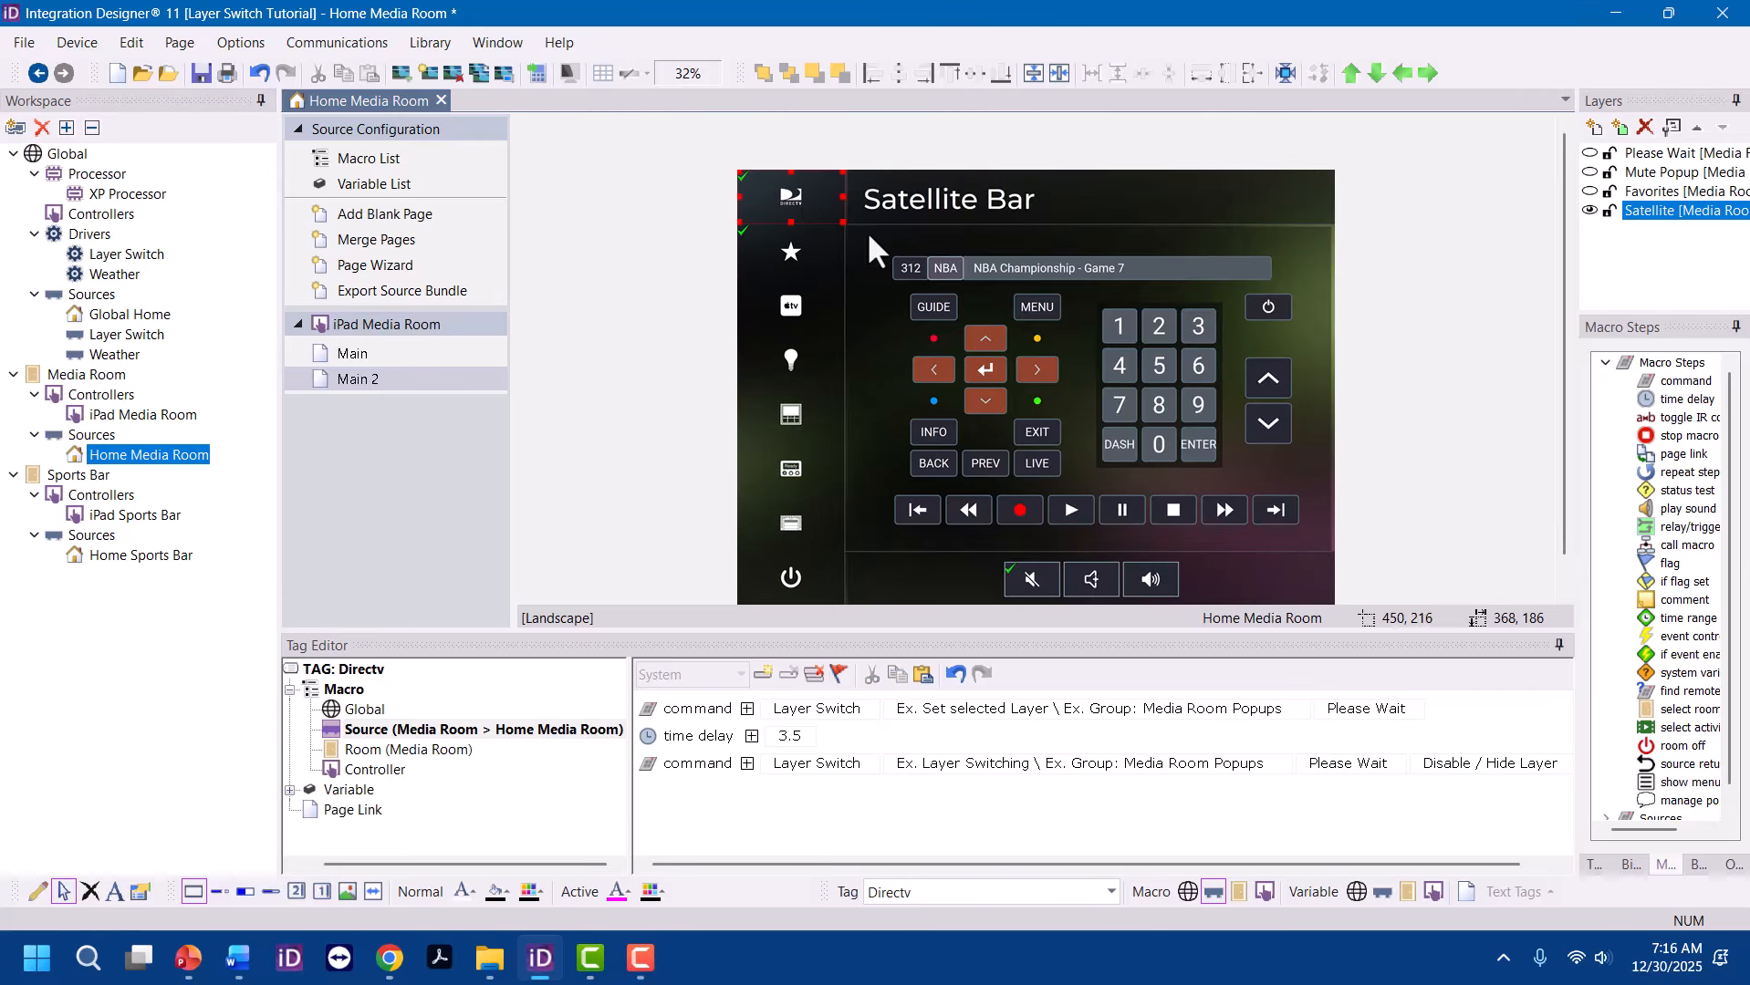
pyautogui.click(792, 265)
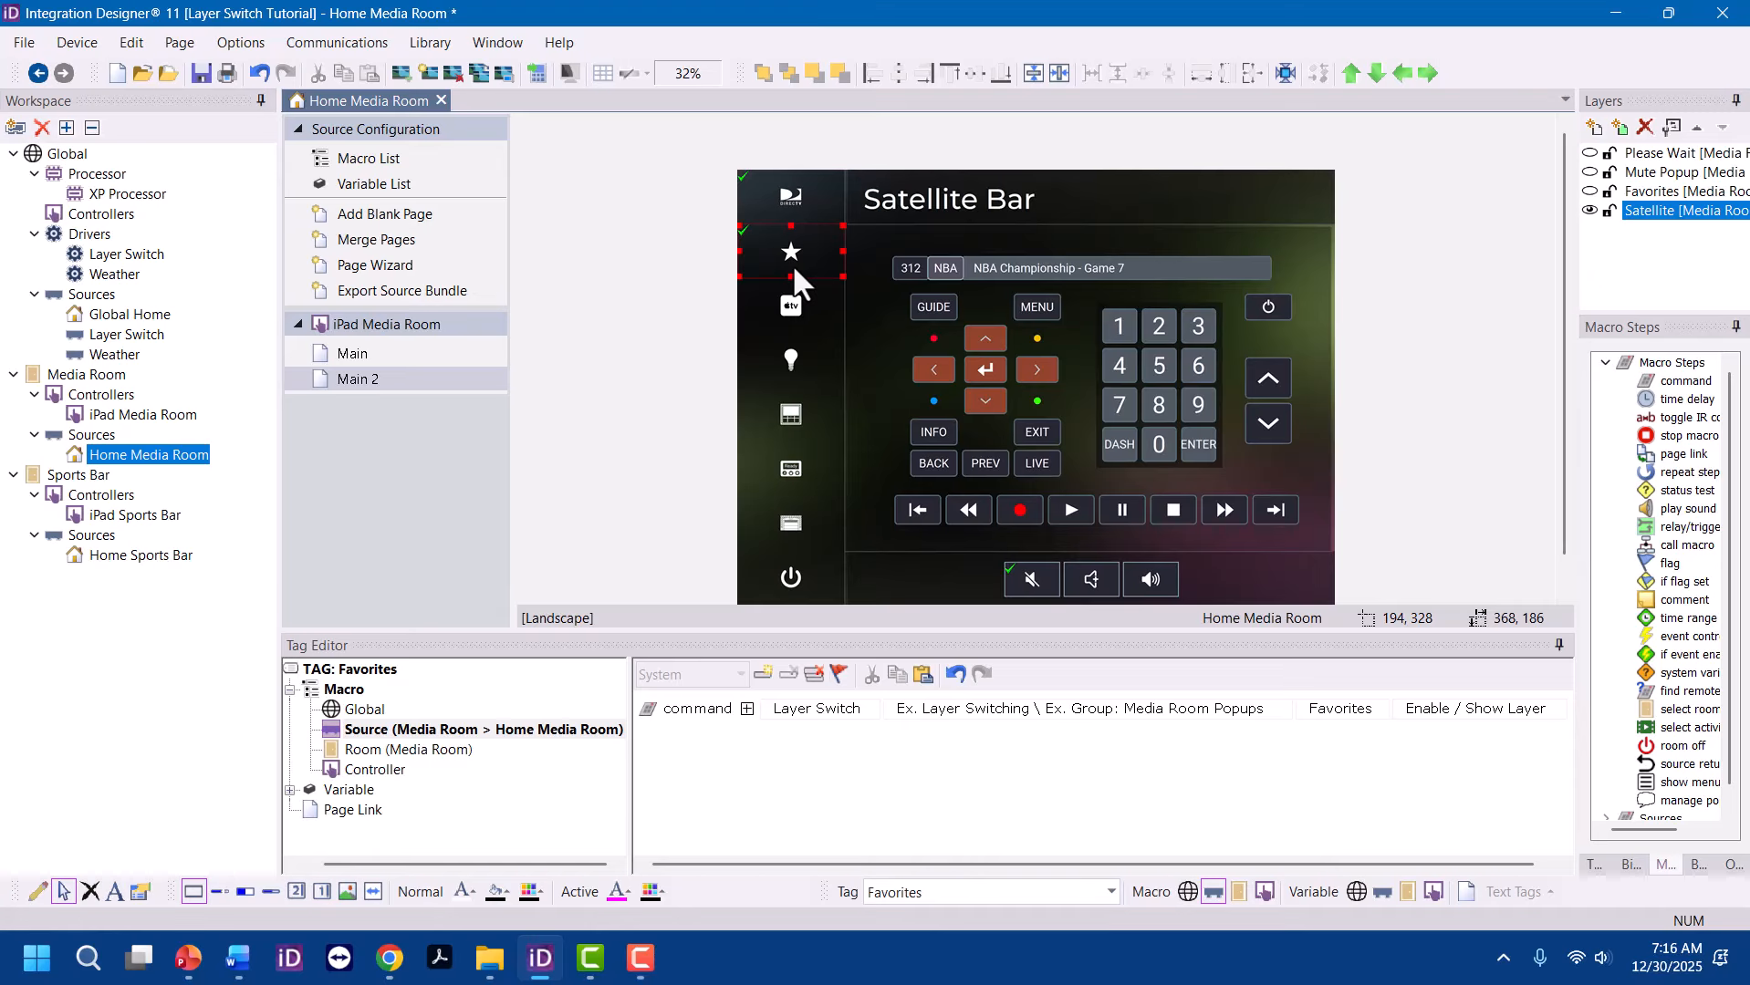
pyautogui.click(291, 790)
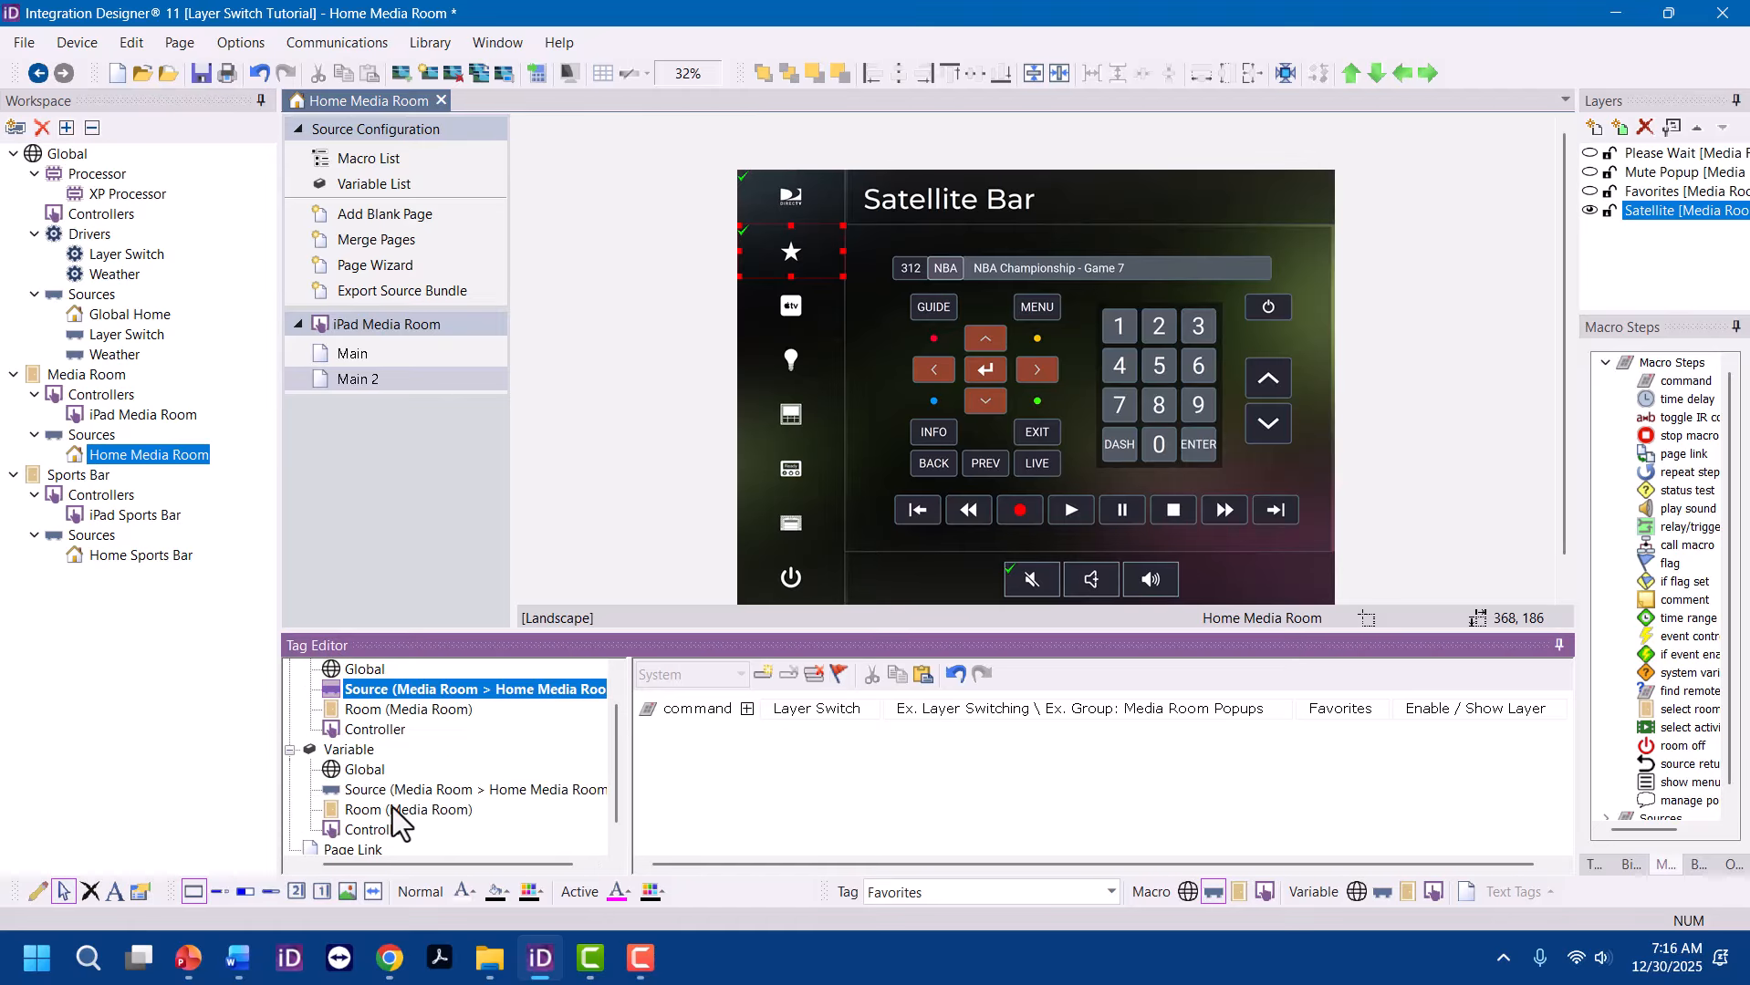
pyautogui.click(392, 811)
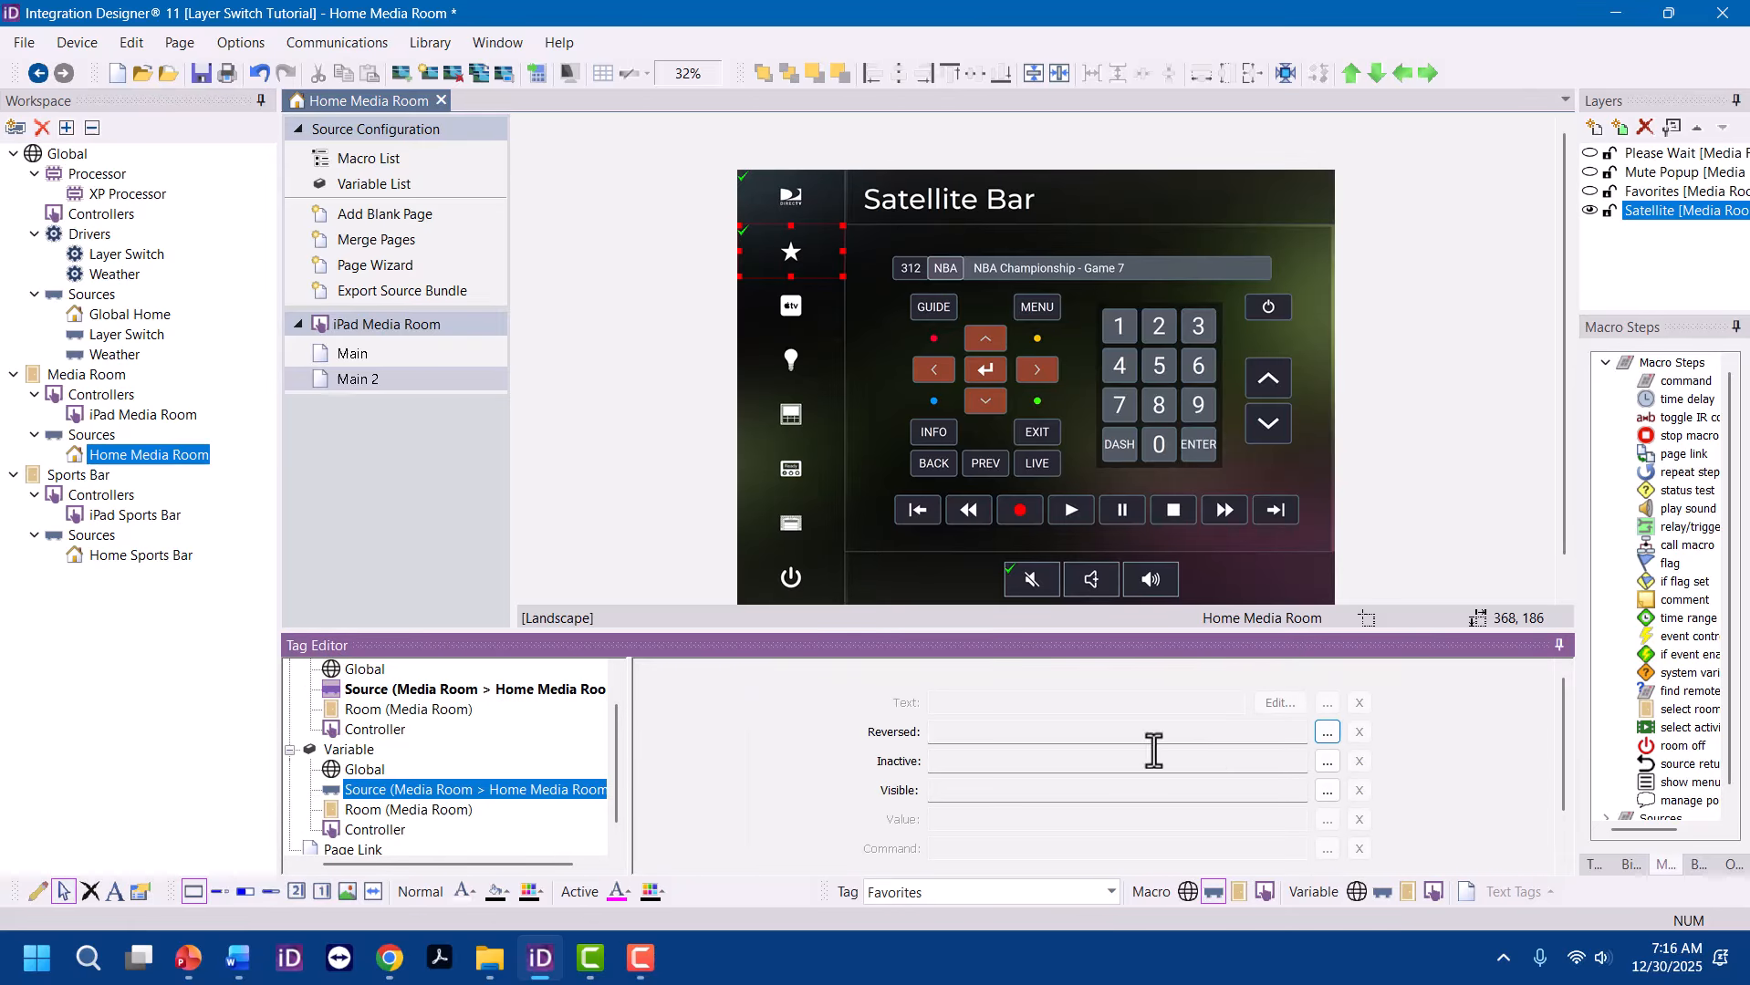
pyautogui.click(1327, 732)
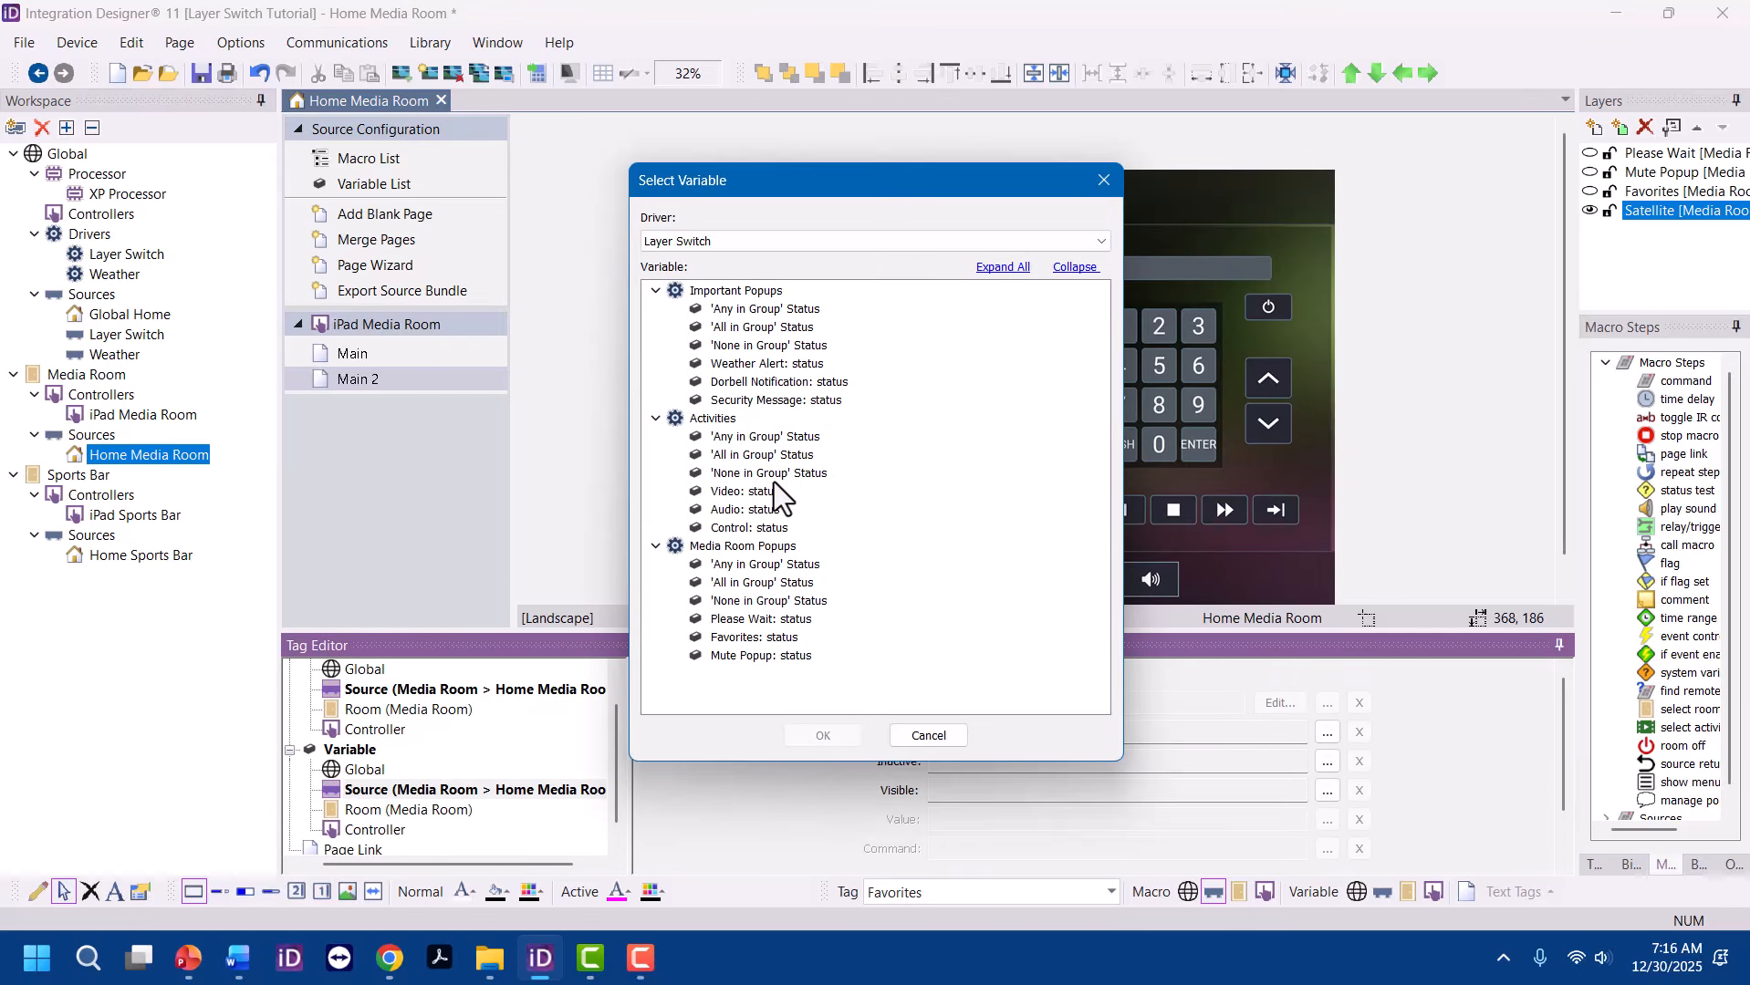
pyautogui.click(787, 639)
pyautogui.click(826, 735)
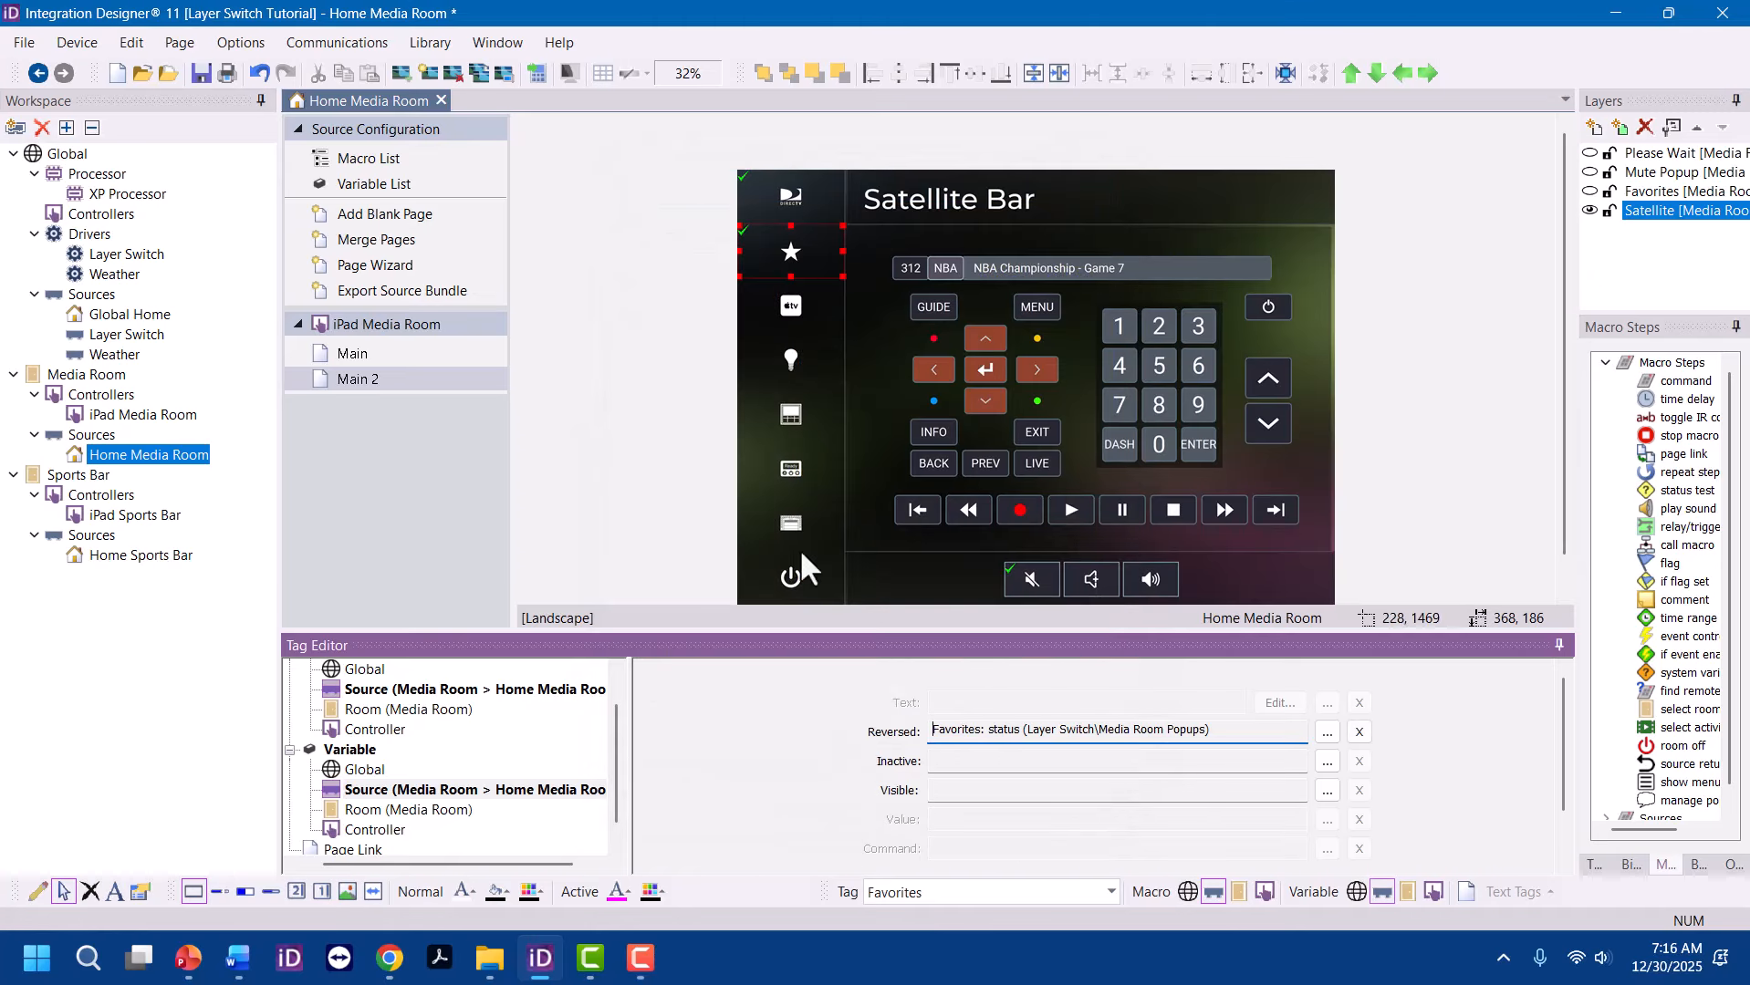
# Show the Favorites layer to check it against the Favorites button's Reversed variable, and hide the layer again
pyautogui.click(1594, 195)
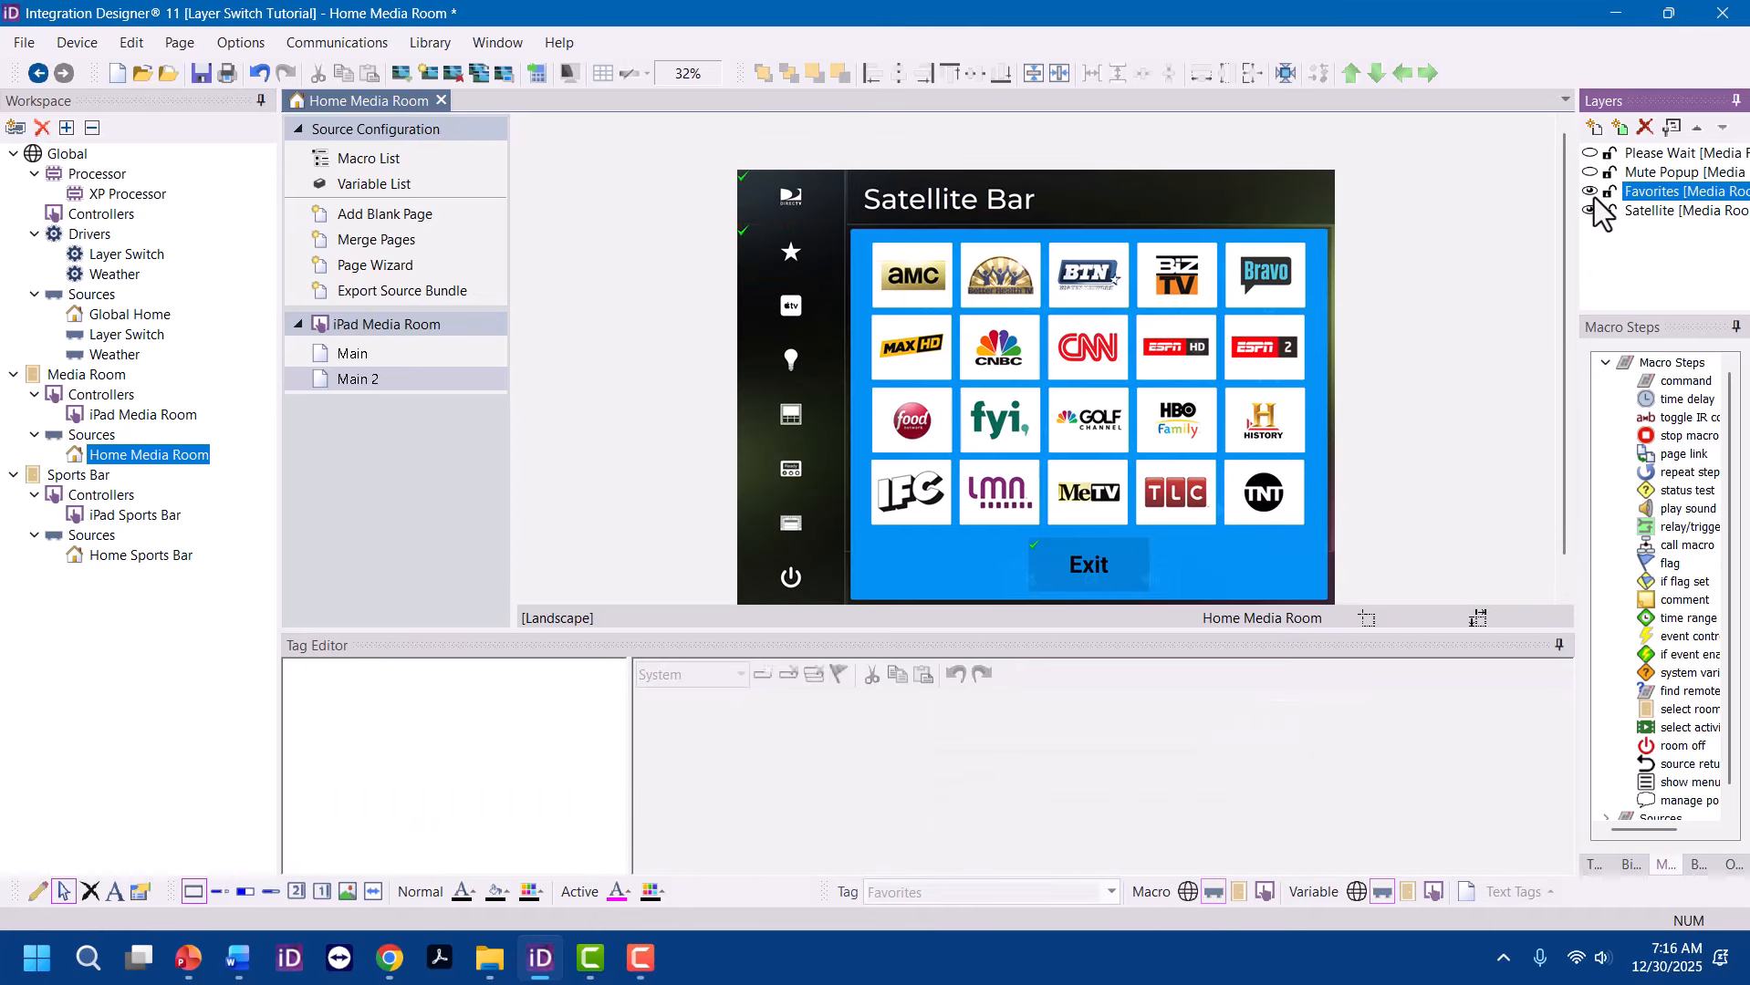
pyautogui.click(766, 268)
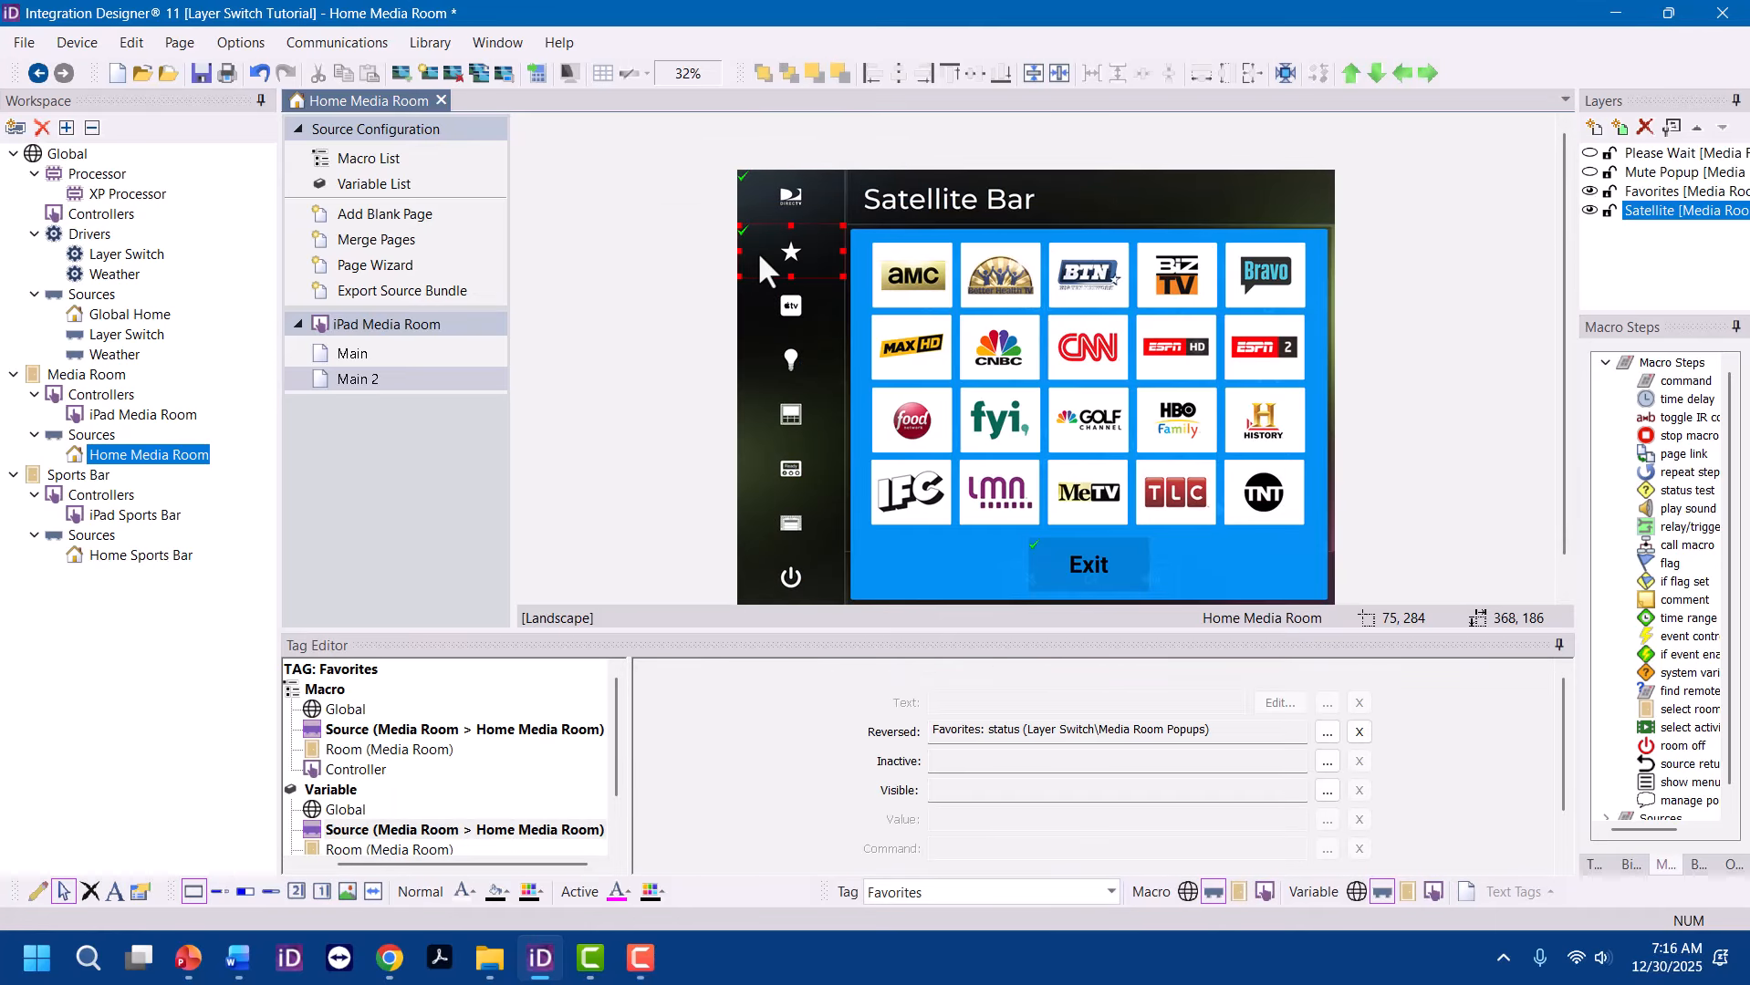
pyautogui.click(1590, 192)
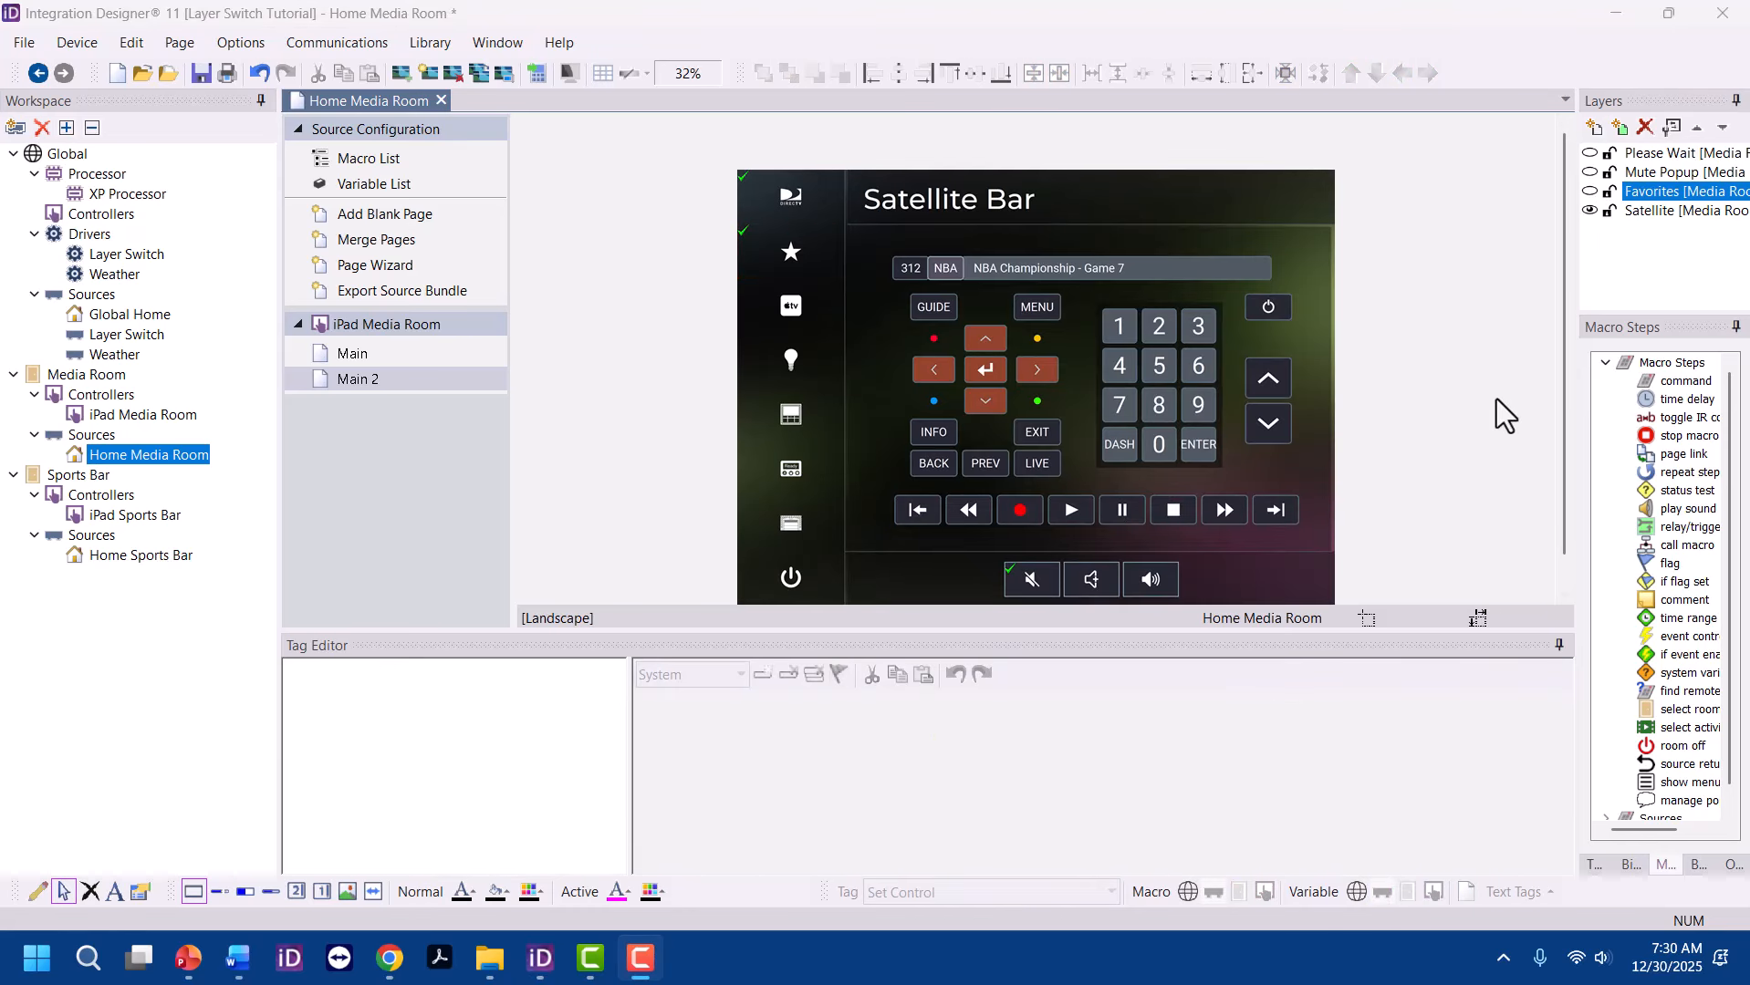
# Set the Favorites layer's Visible variable to Layer Switch's Media Room Popups Favorites: status
pyautogui.click(1673, 127)
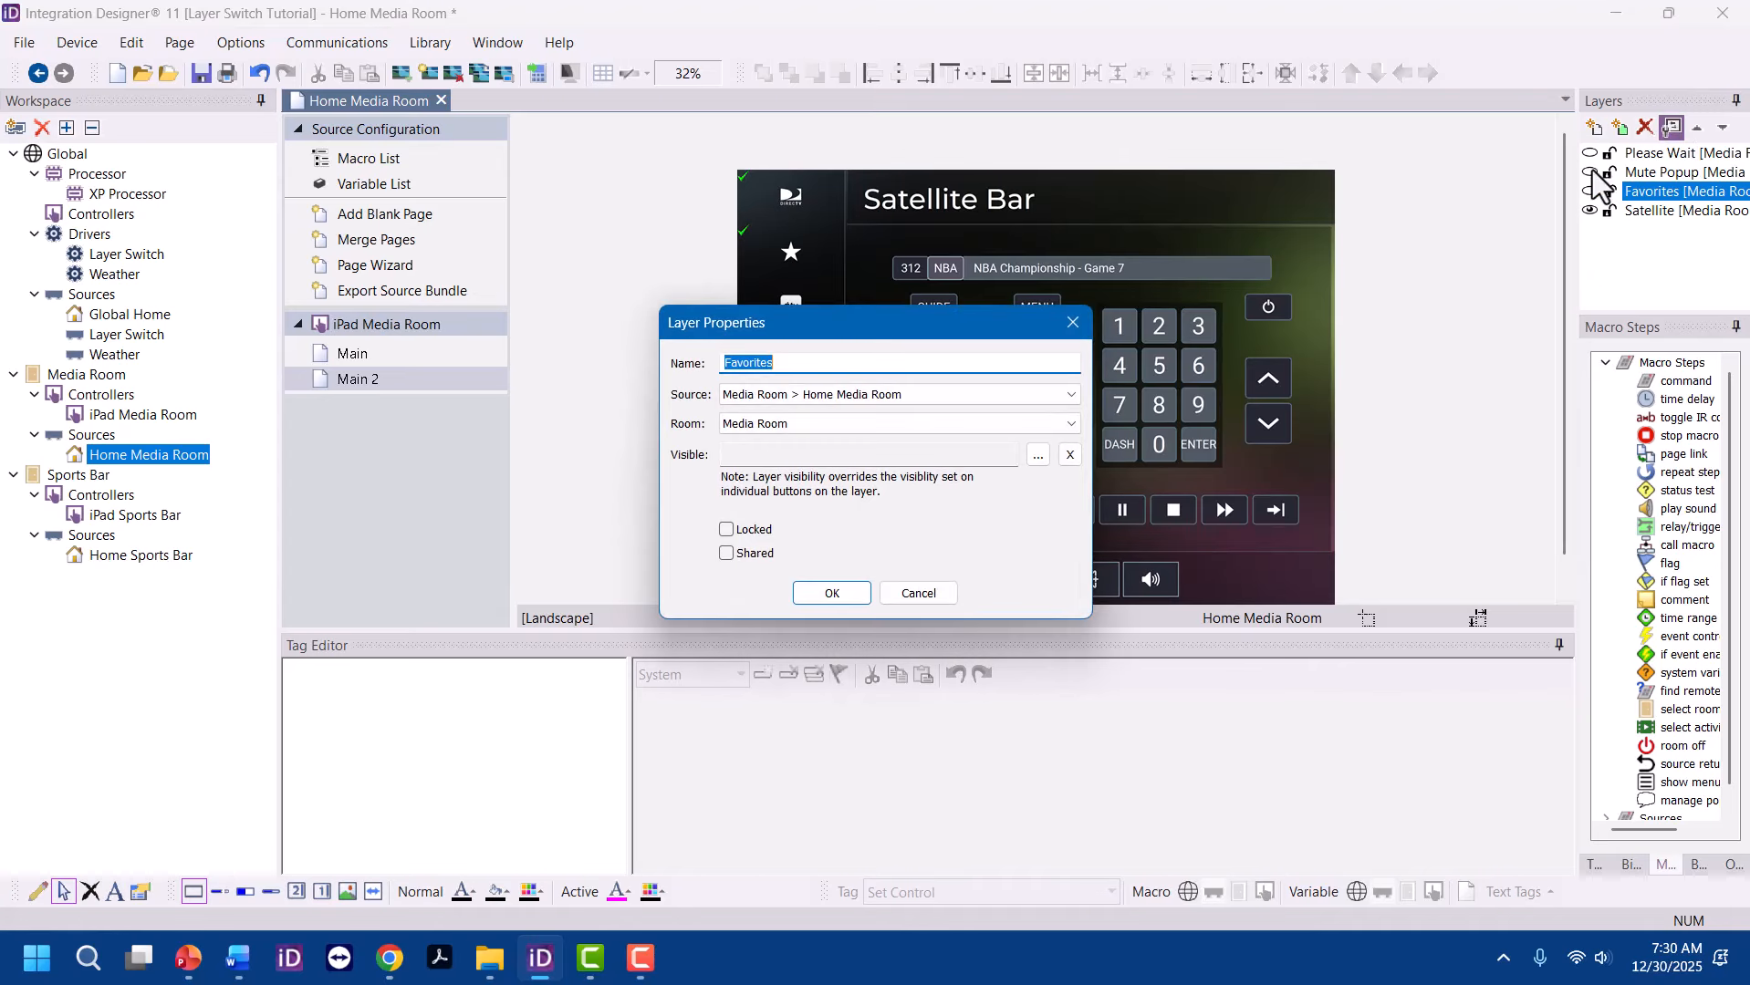
pyautogui.click(1037, 456)
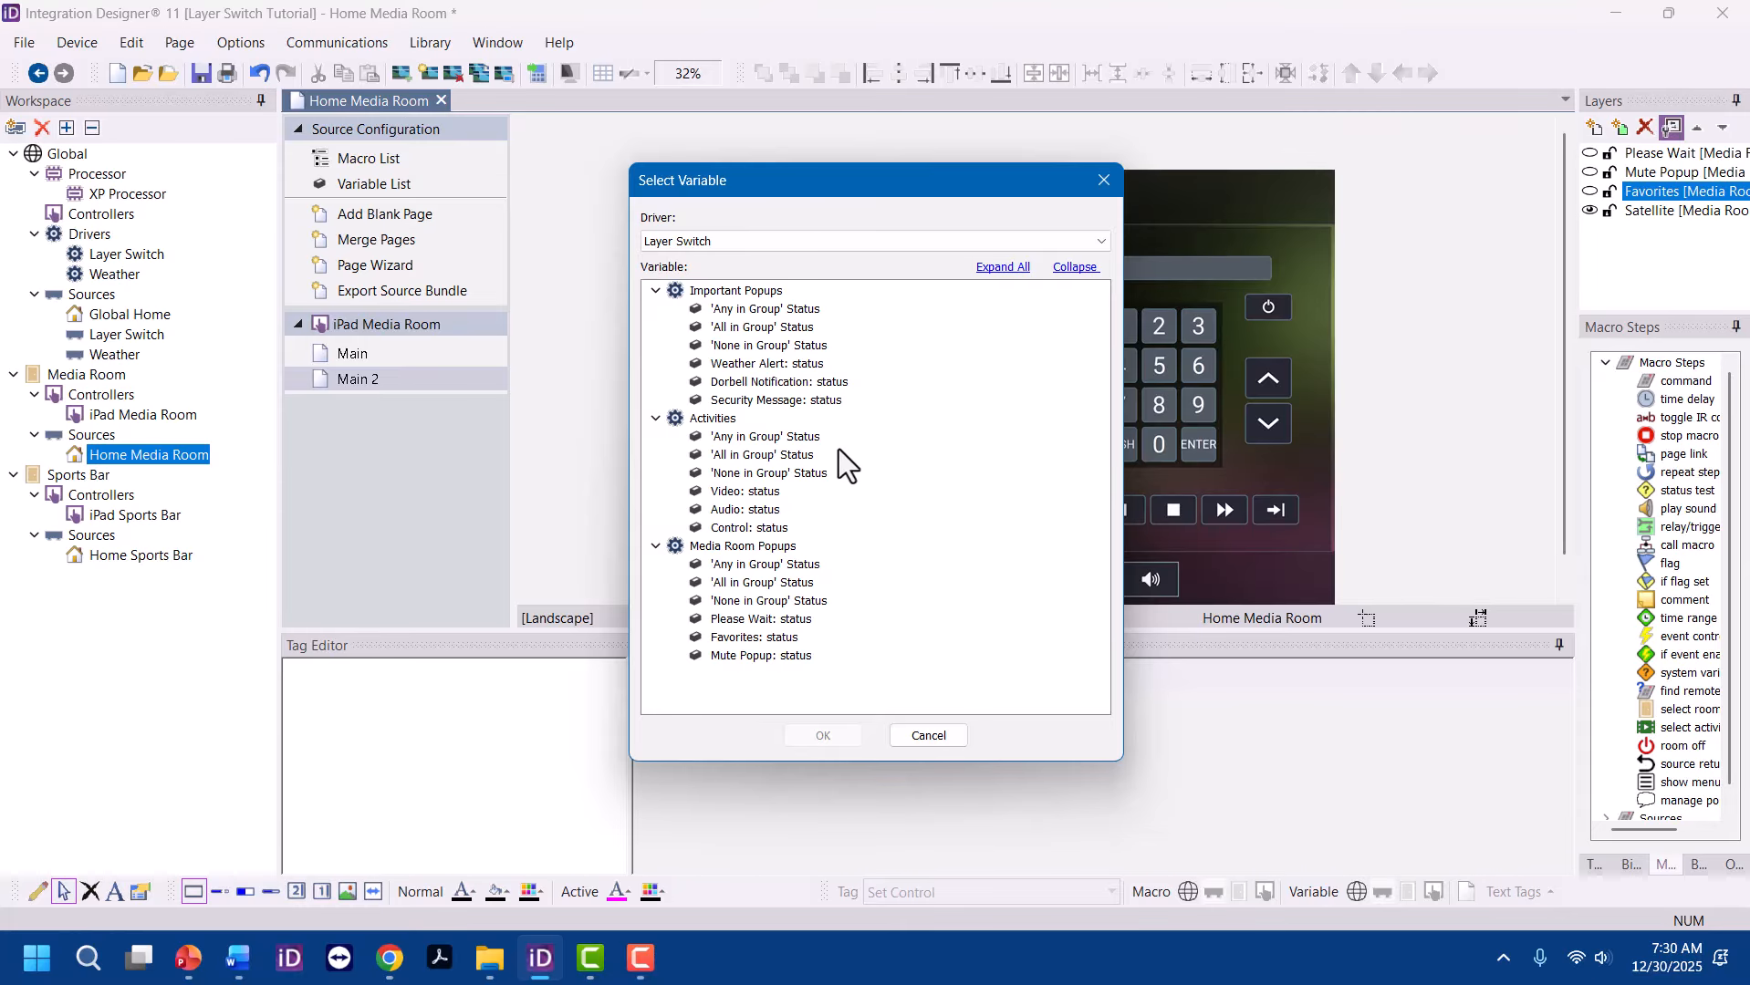
pyautogui.click(743, 637)
pyautogui.click(839, 743)
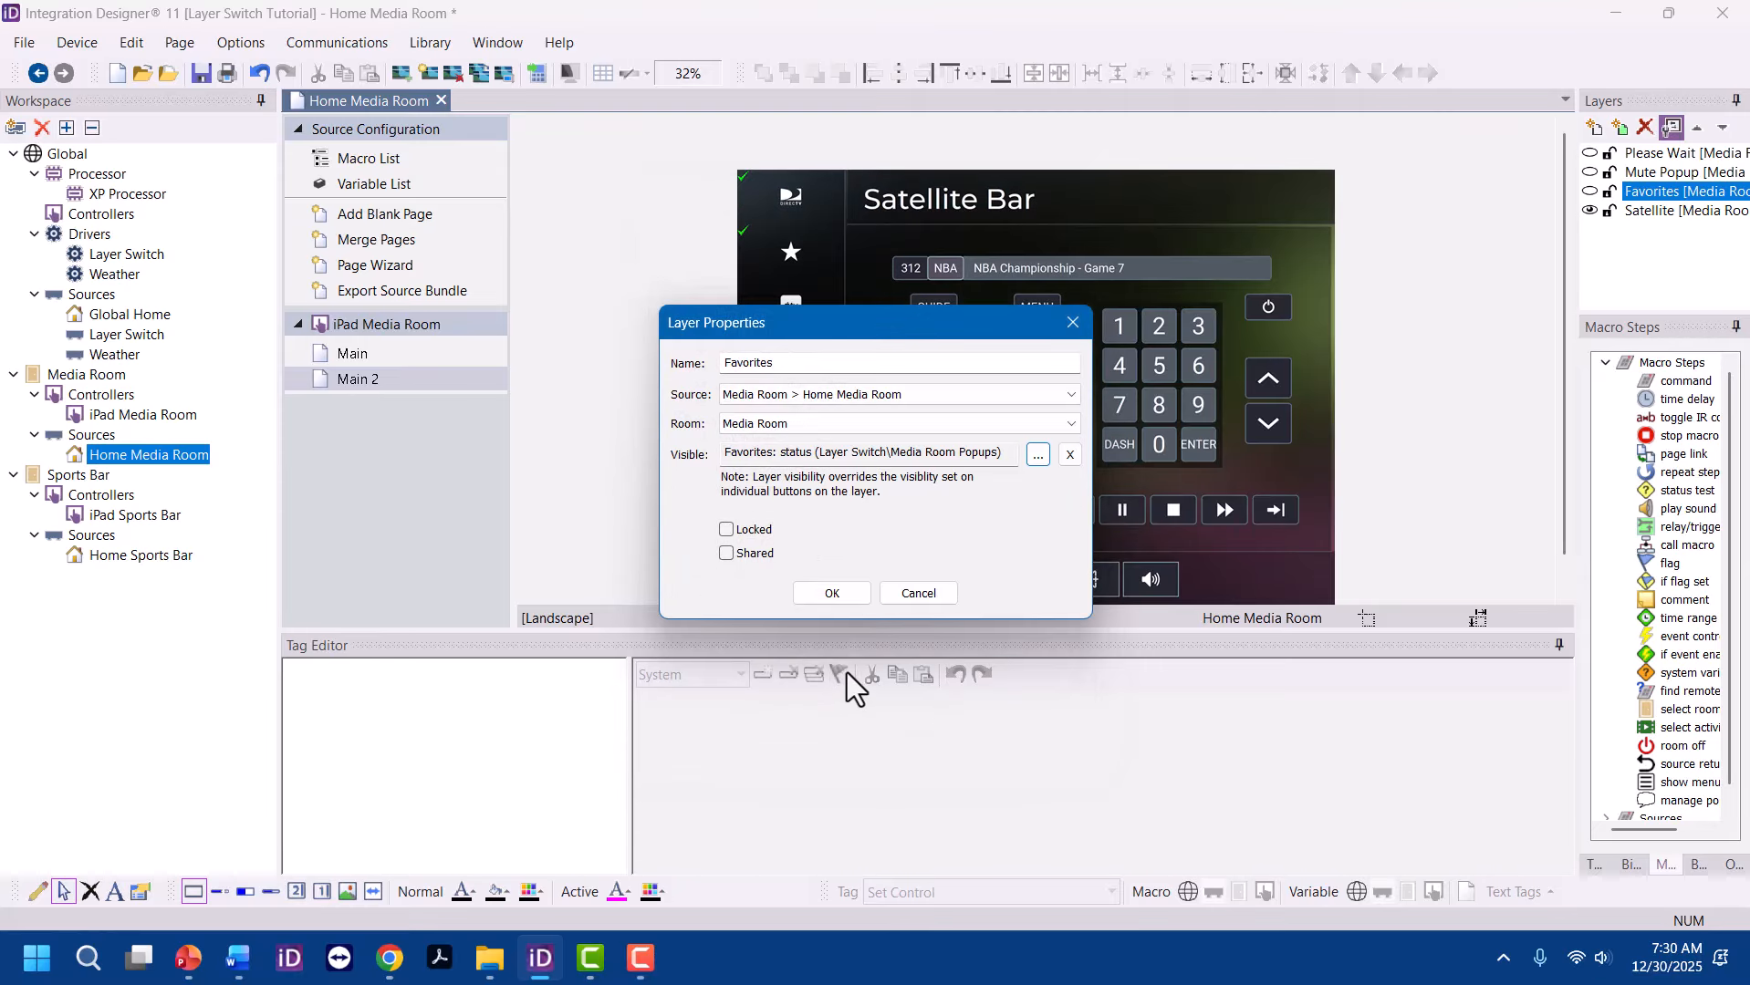
pyautogui.click(826, 591)
# Set the Mute Popup layer's Visible variable to Layer Switch's Media Room Popups Mute Popup: status
pyautogui.click(1683, 173)
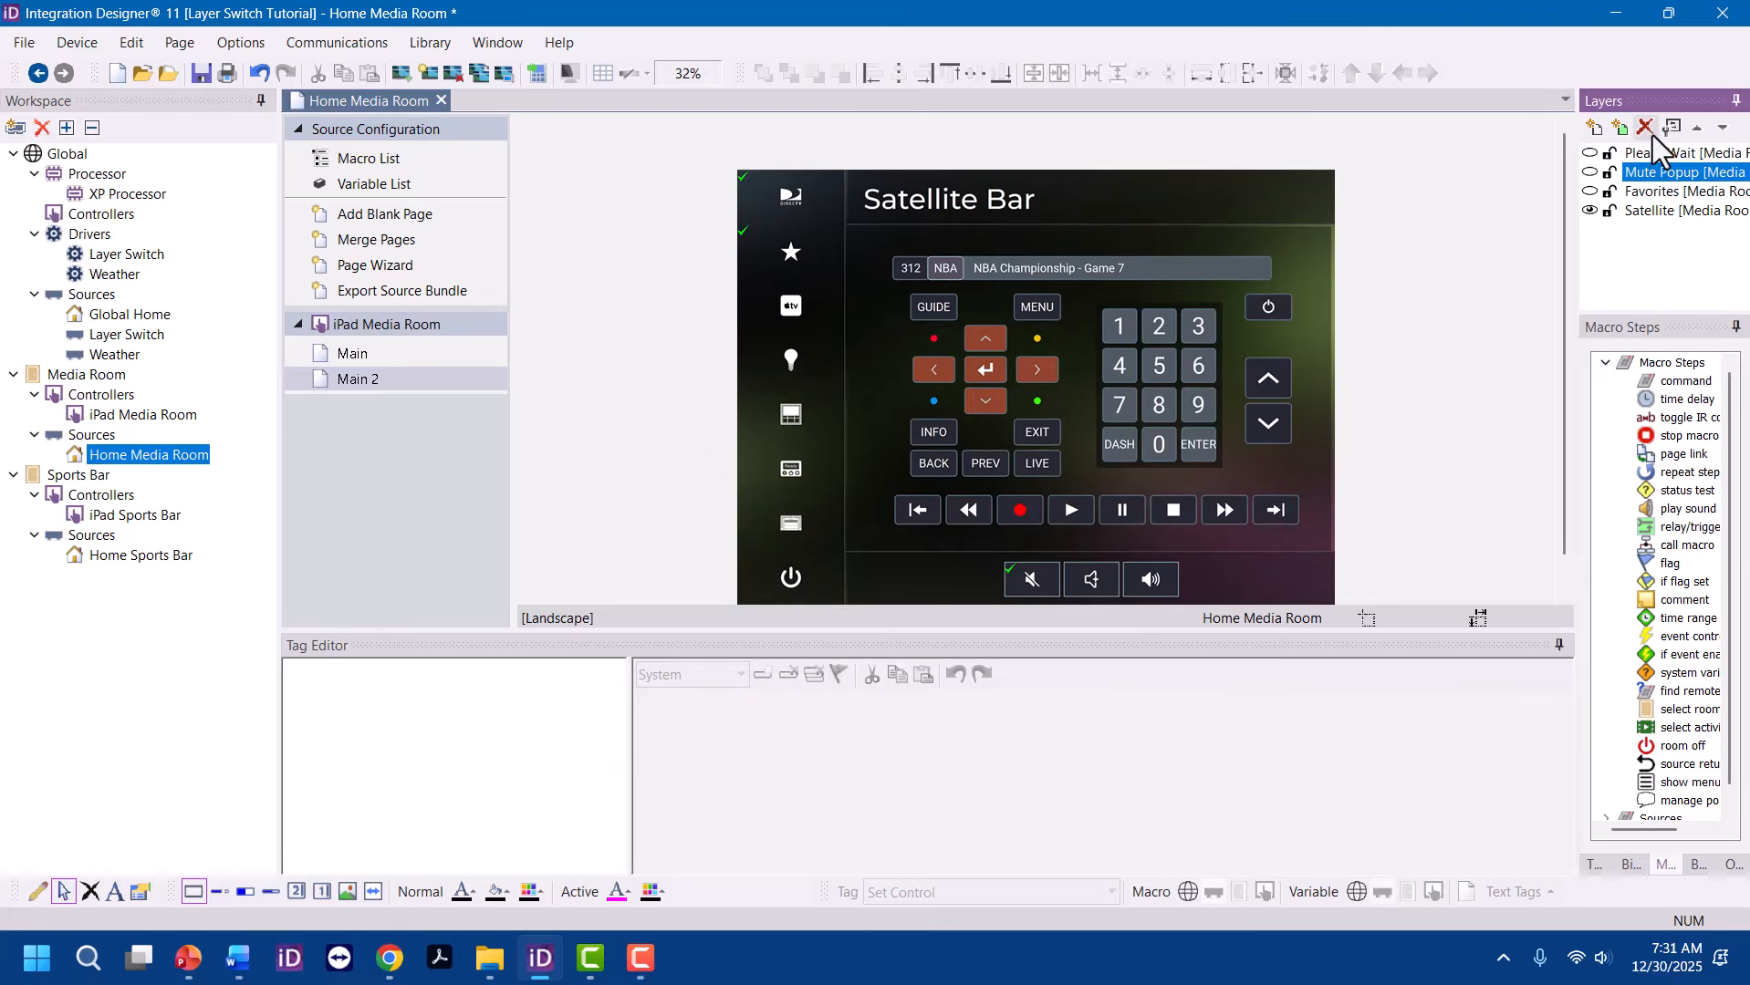
pyautogui.click(1673, 127)
pyautogui.click(1040, 456)
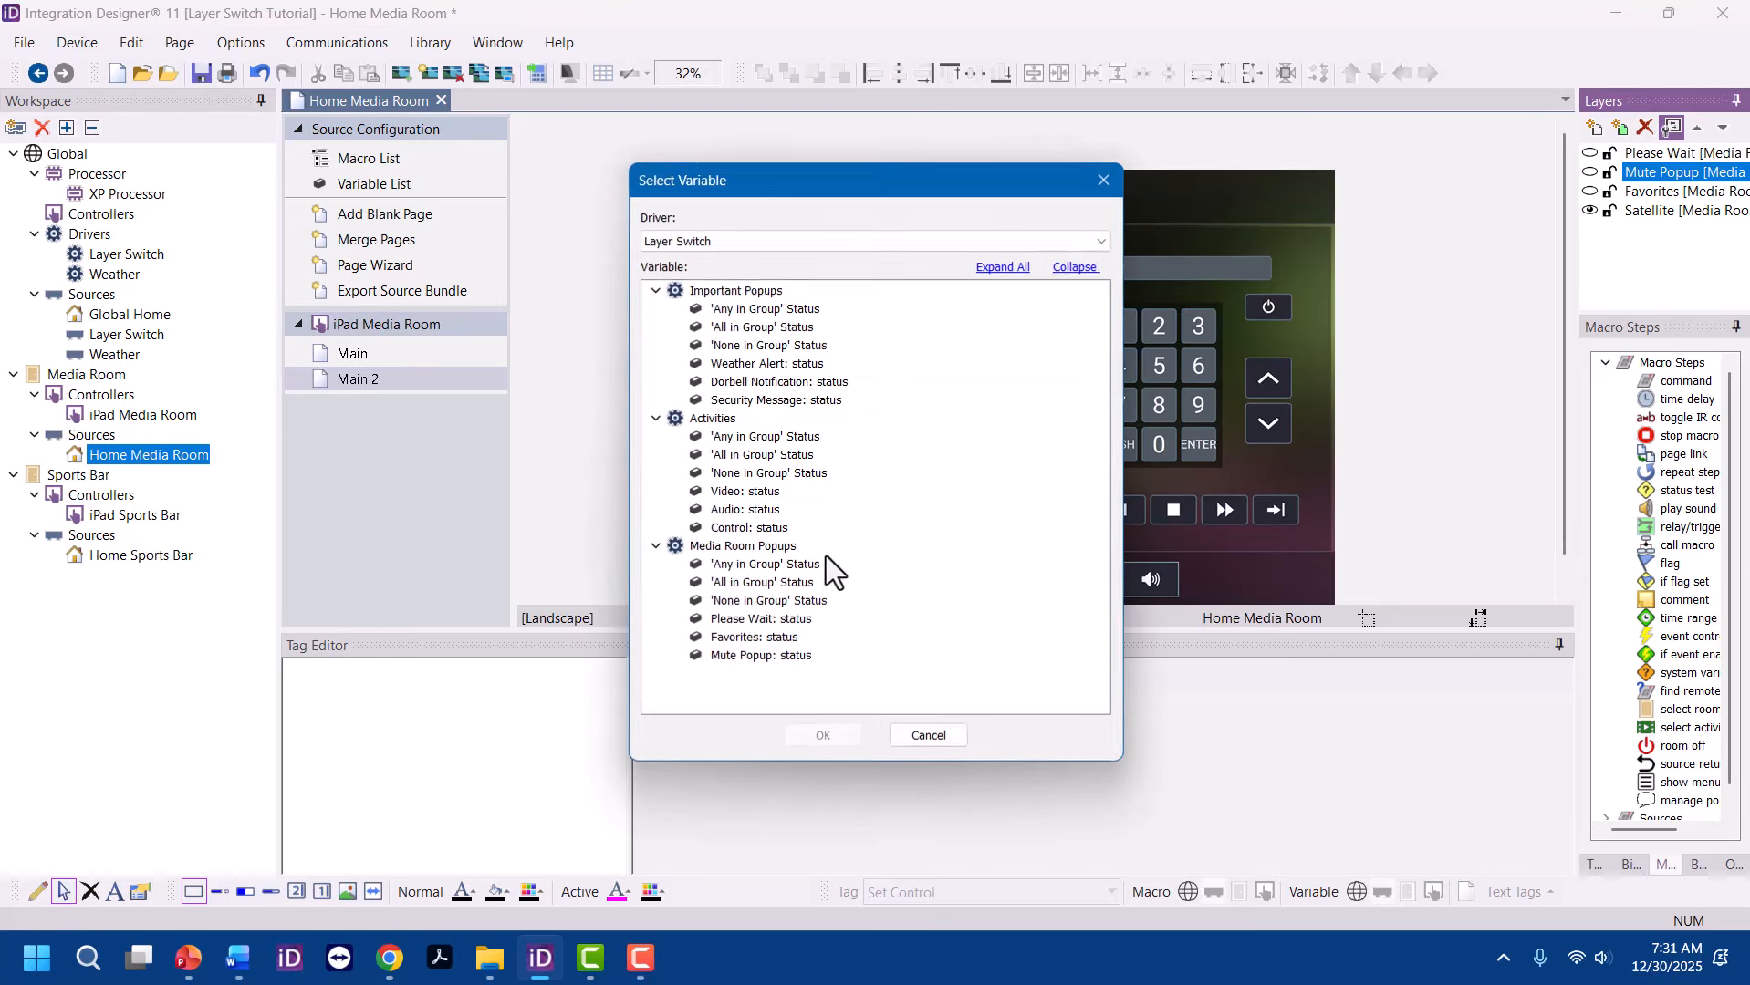
pyautogui.click(748, 655)
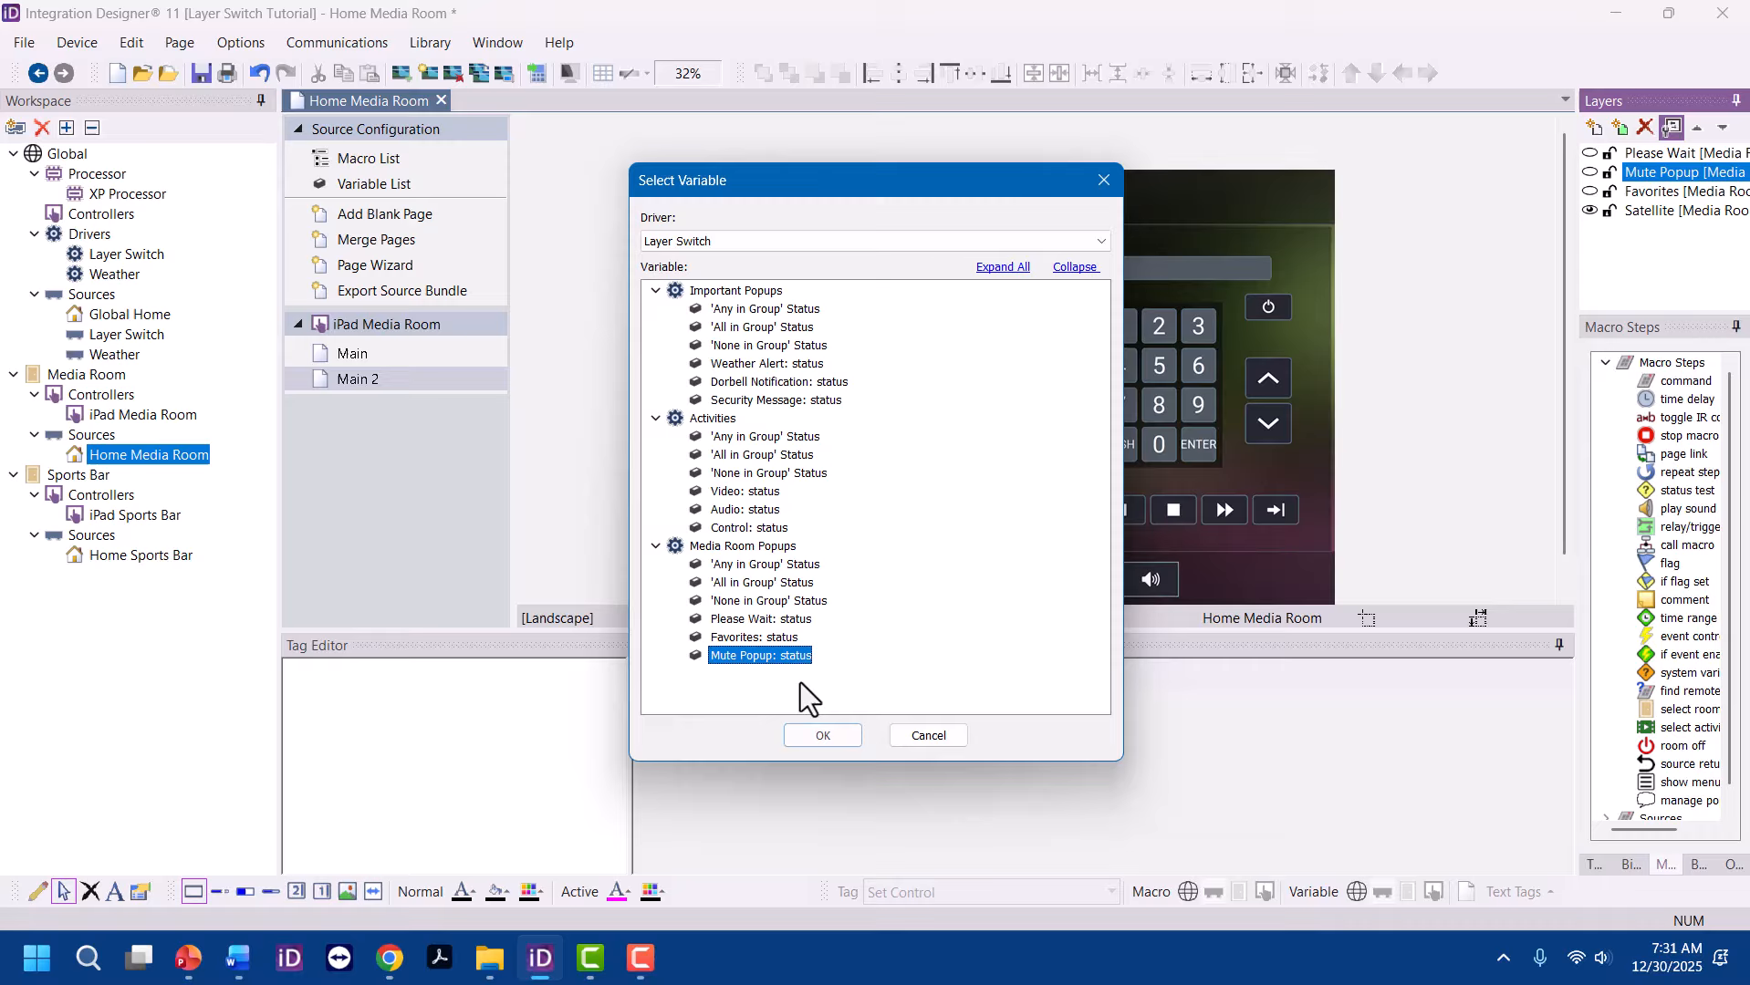
pyautogui.click(822, 736)
pyautogui.click(833, 594)
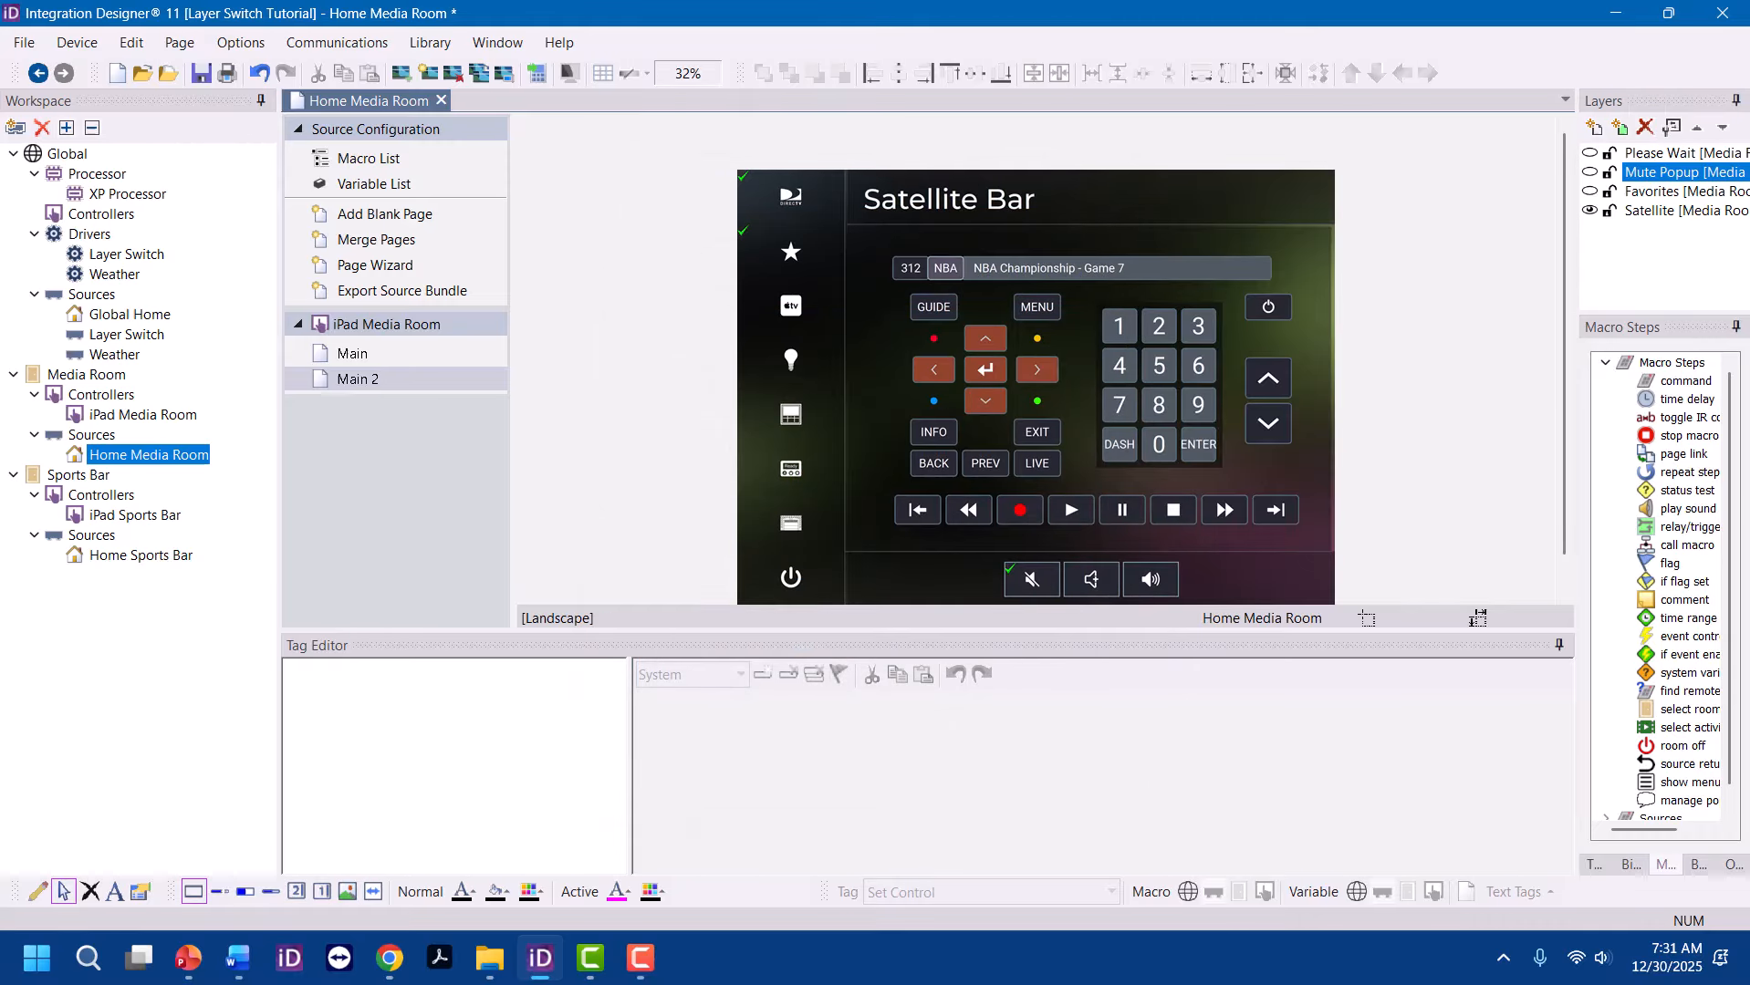
# Set the Please Wait layer's Visible variable to Layer Switch's Media Room Popups Please Wait: status
pyautogui.click(1659, 153)
pyautogui.click(1670, 130)
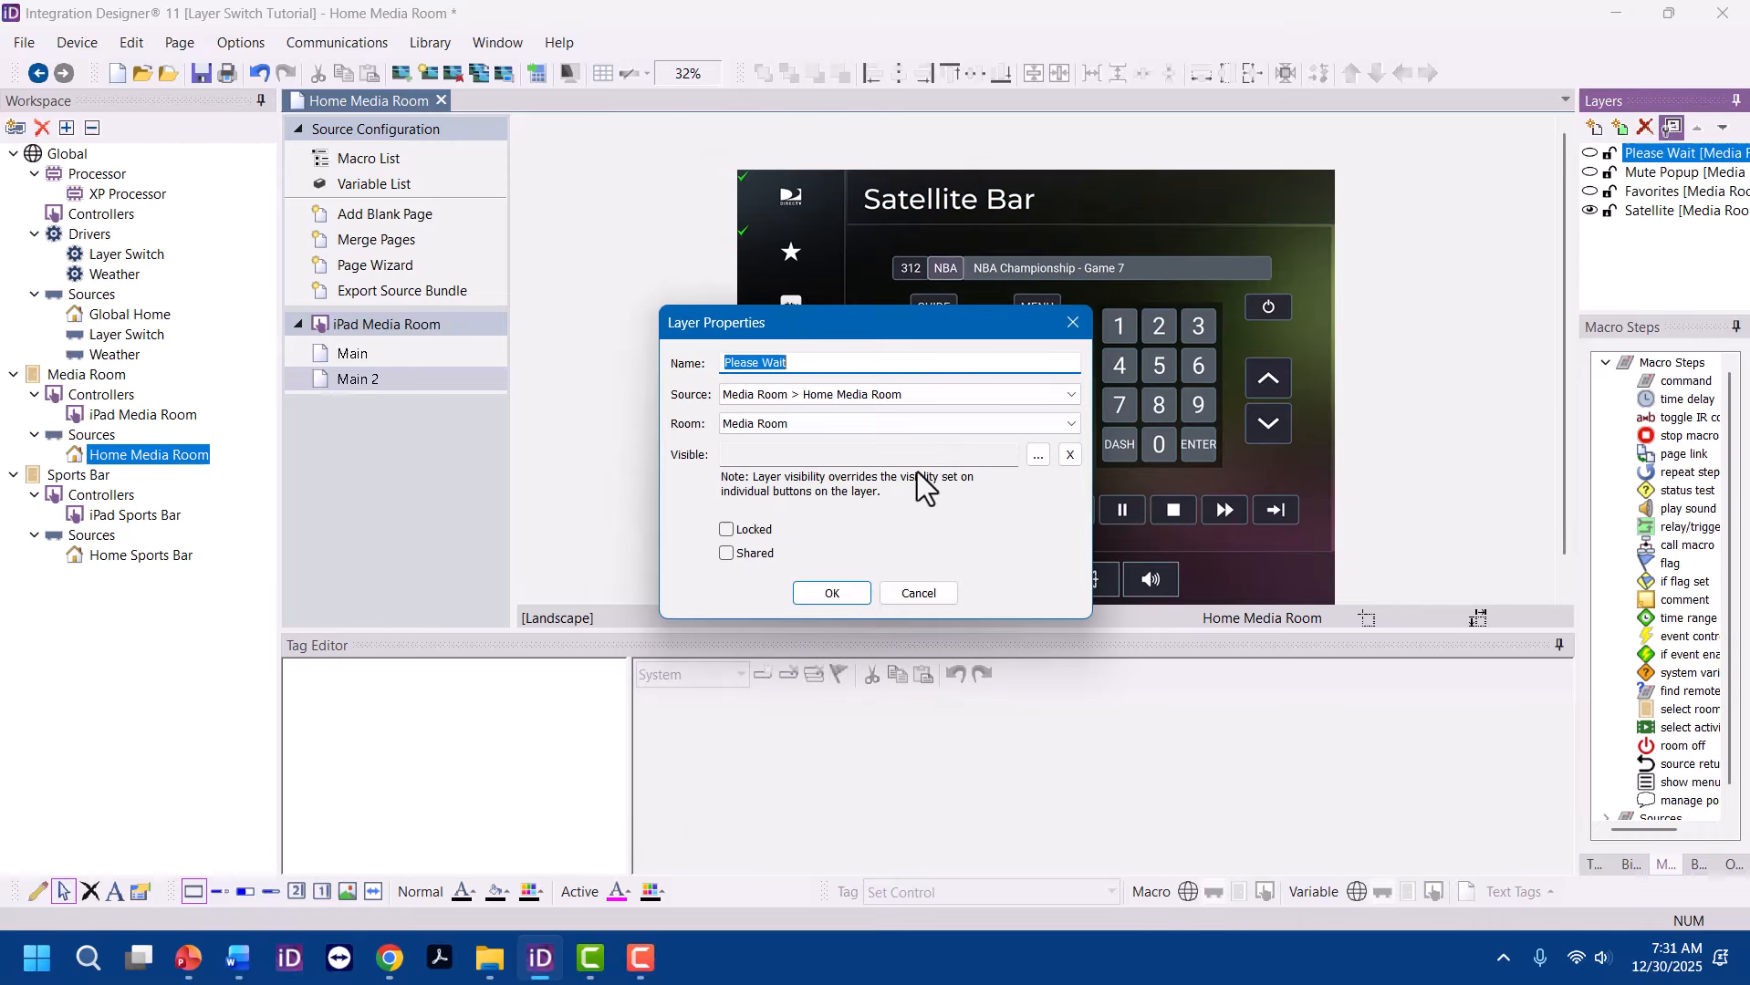
pyautogui.click(1041, 457)
pyautogui.click(767, 620)
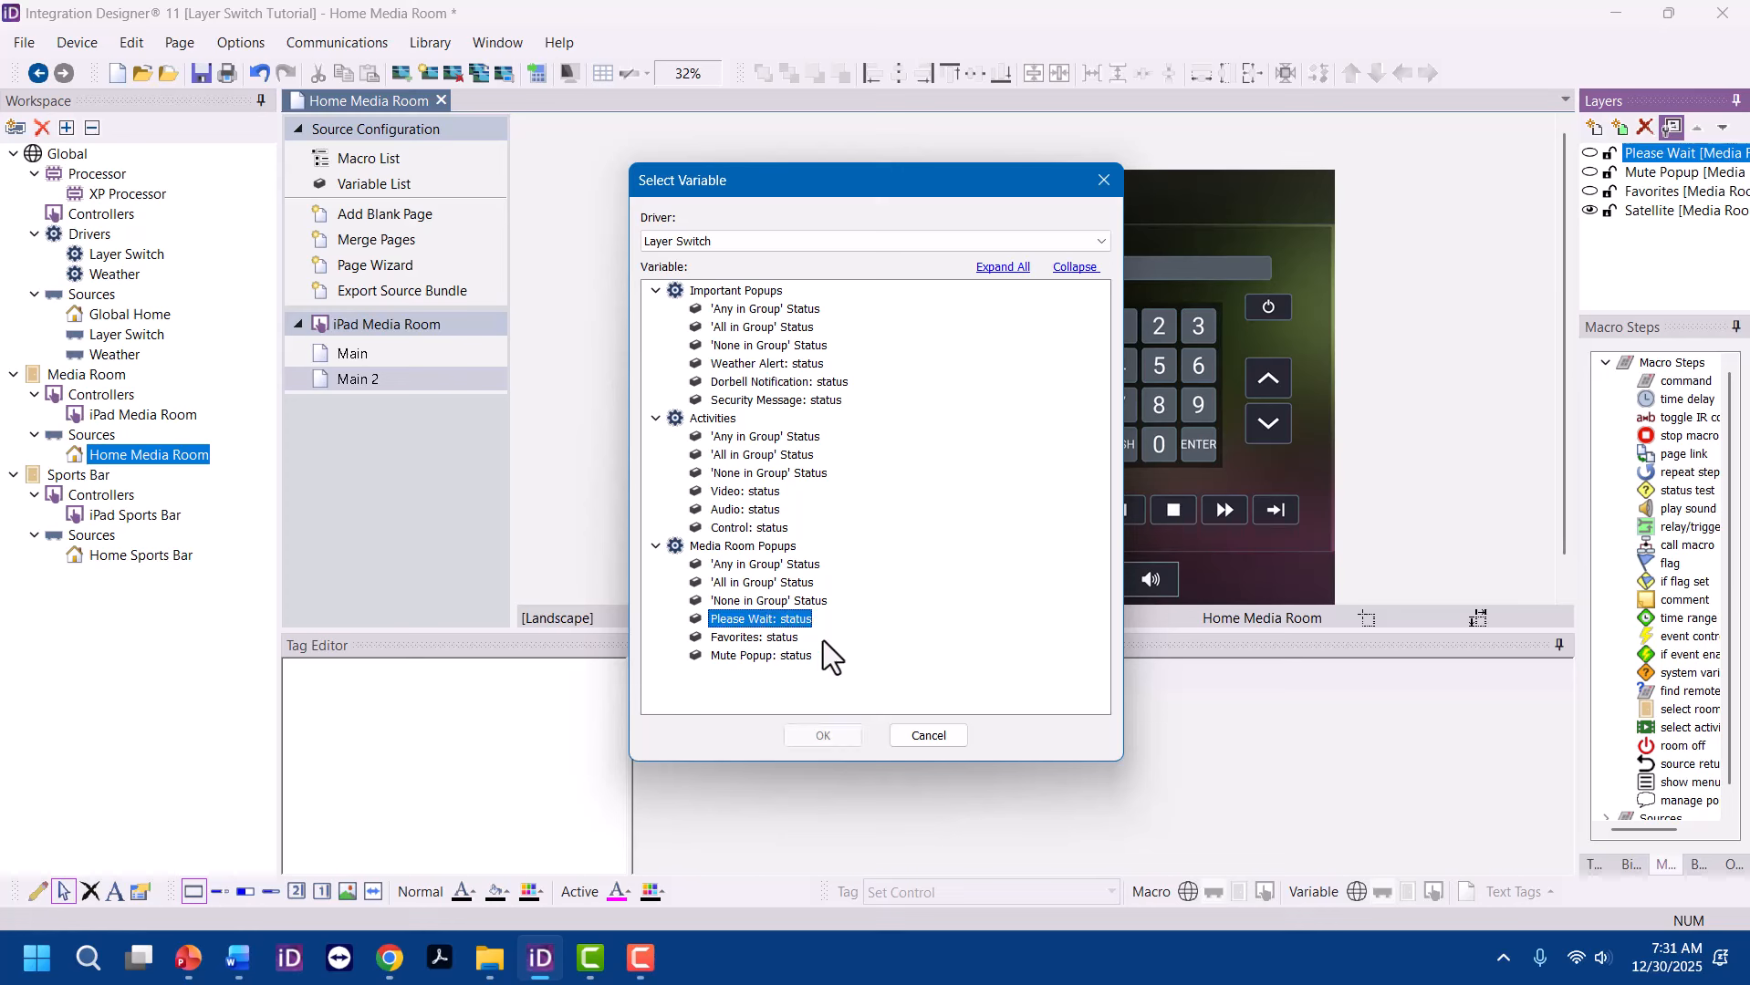
pyautogui.click(857, 735)
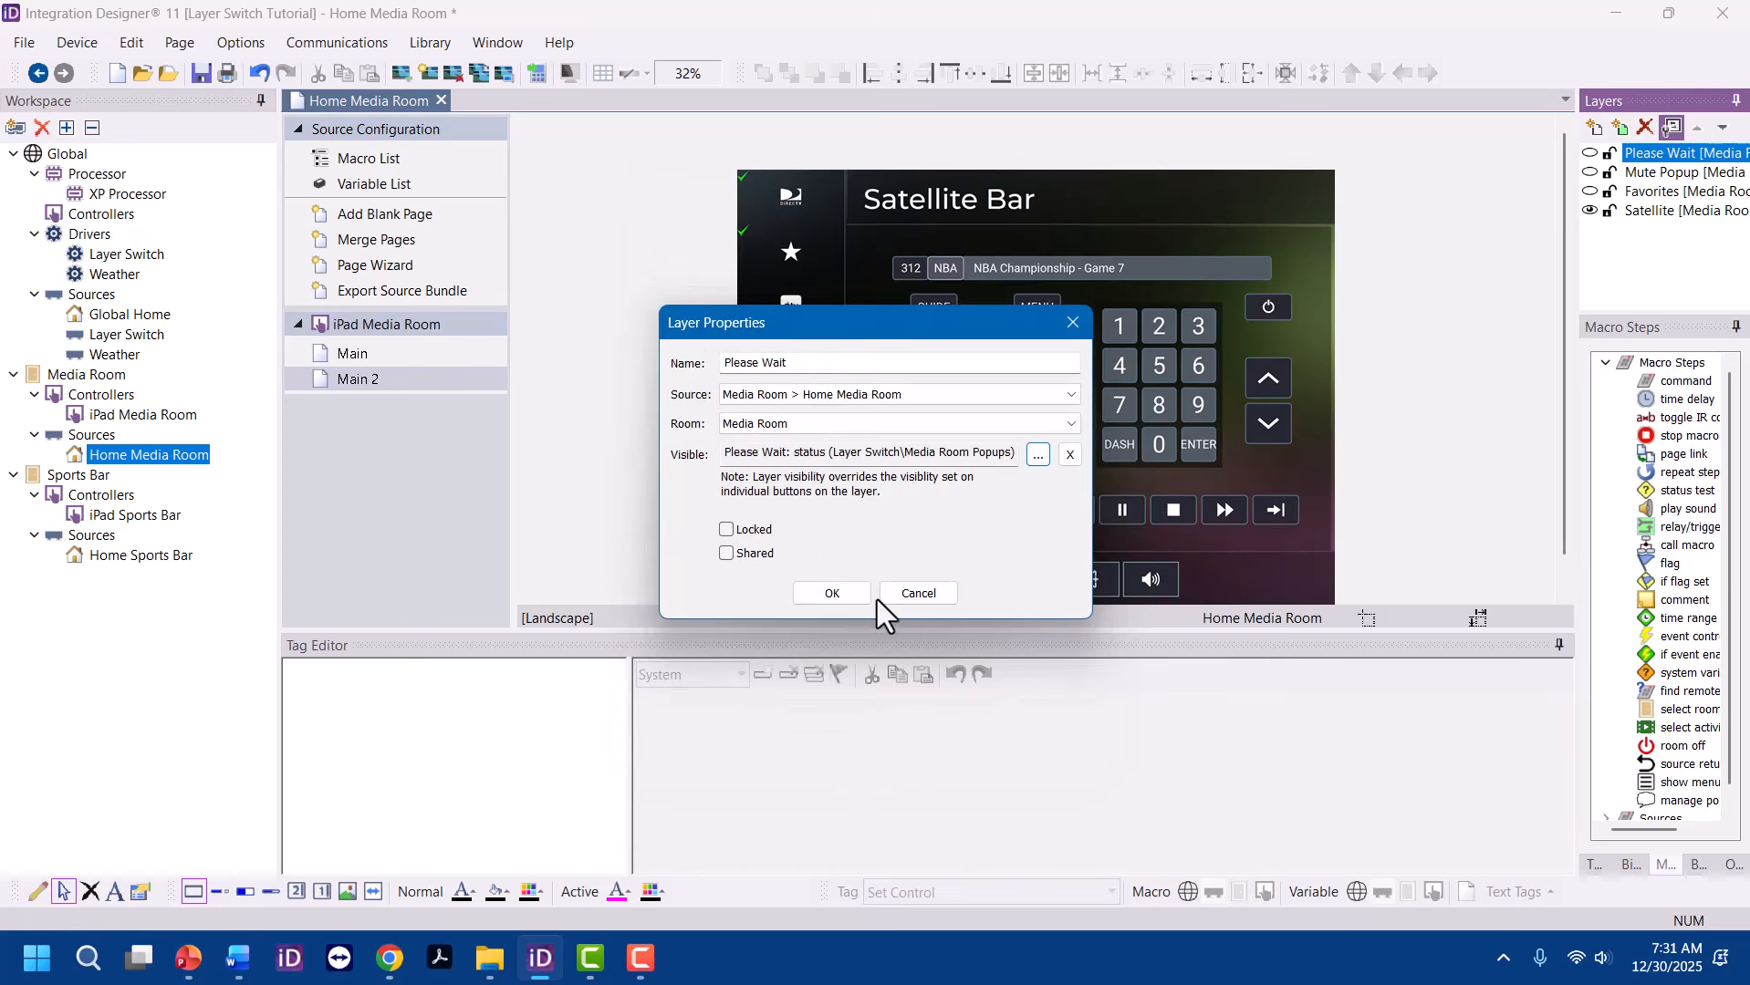
pyautogui.click(821, 595)
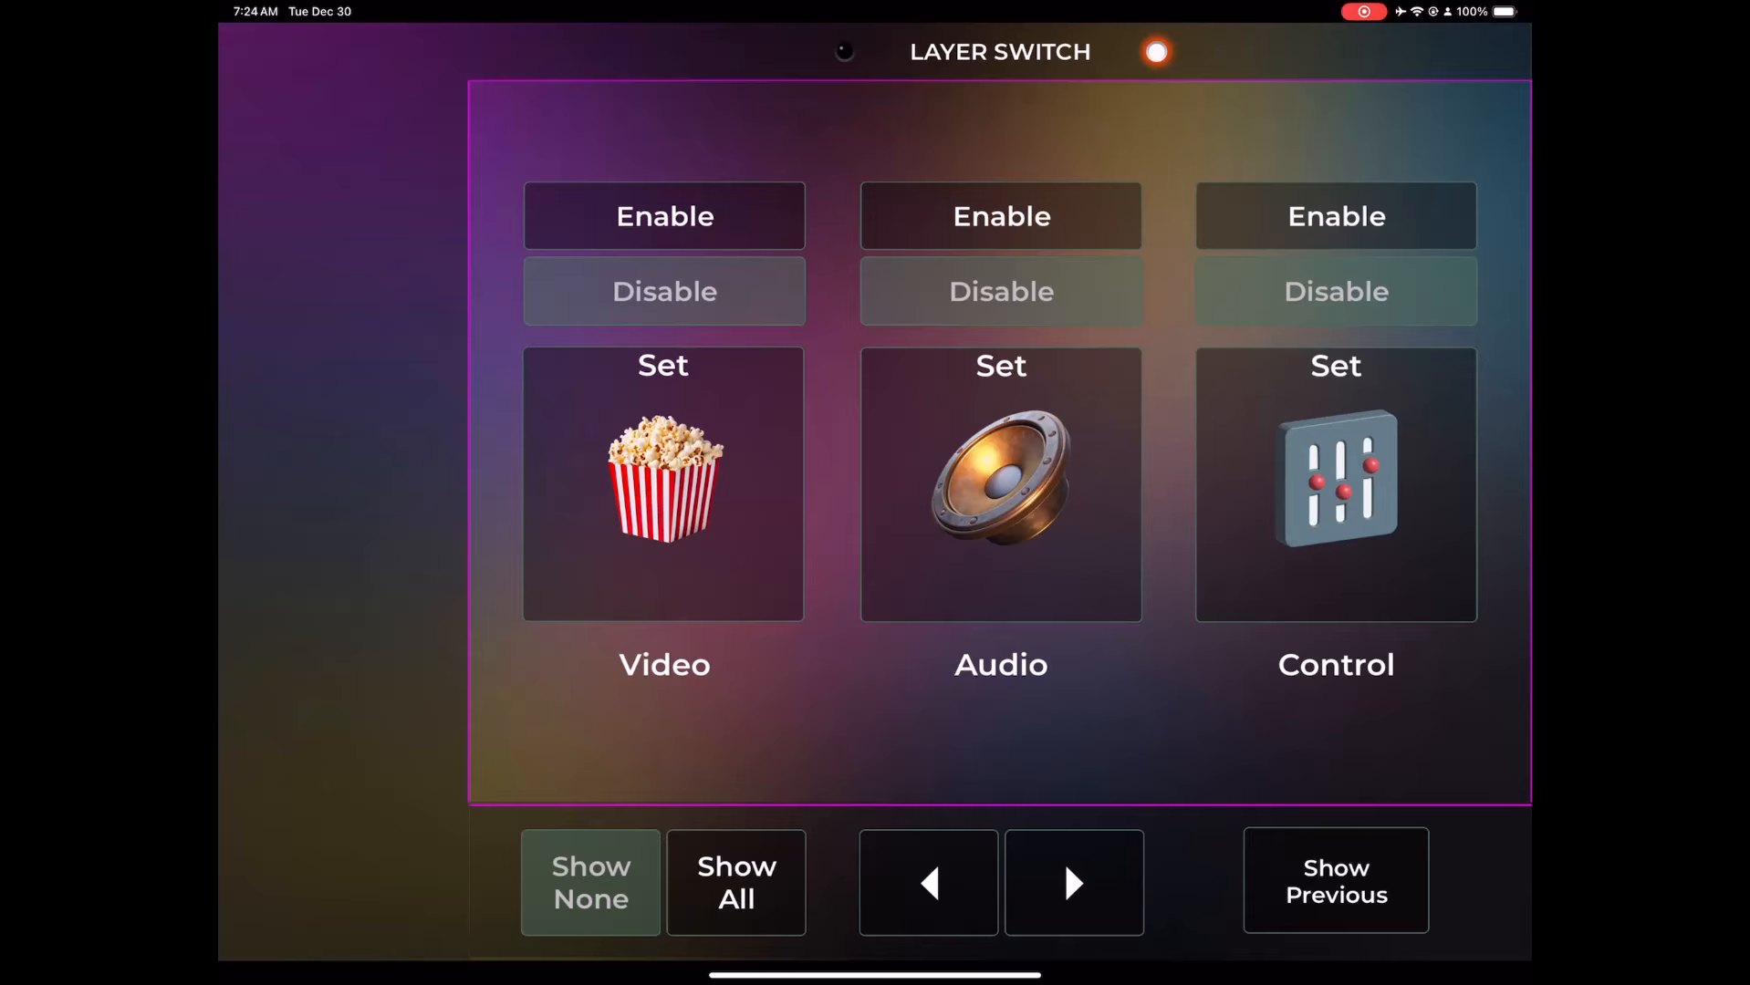
# On the iPad's Layer Switch page, test the Set function for the Video, Audio and Control layers in turn
pyautogui.click(663, 484)
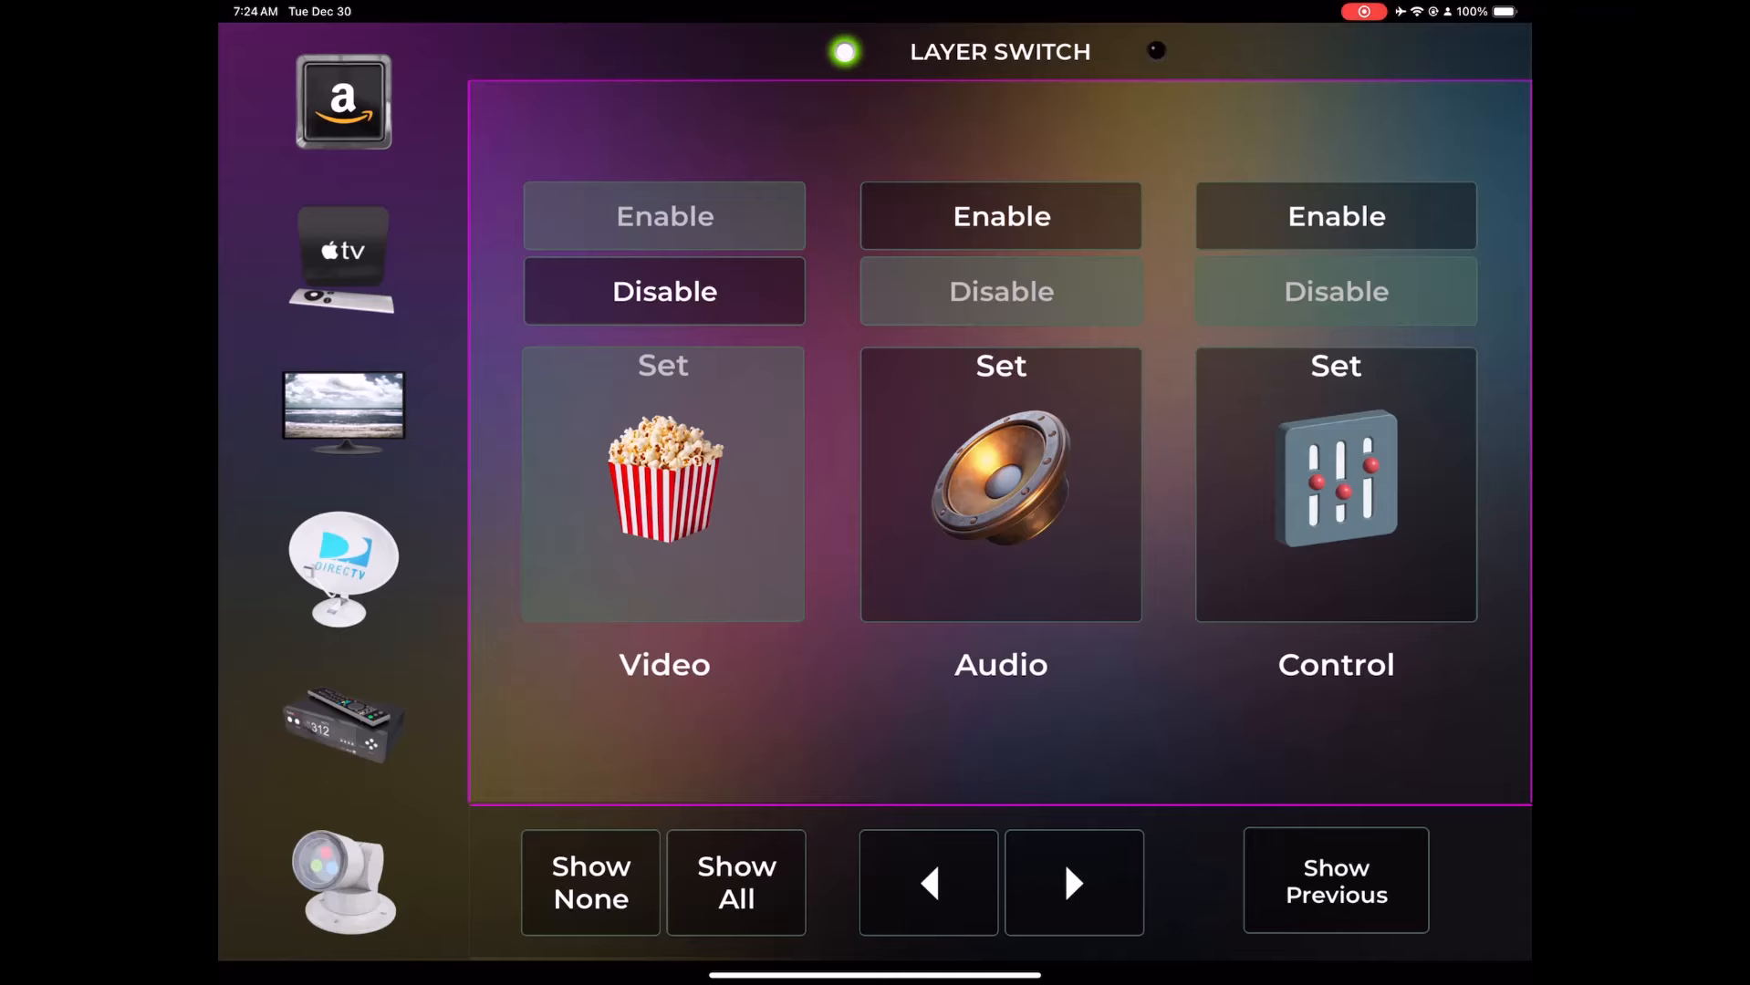
pyautogui.click(1001, 484)
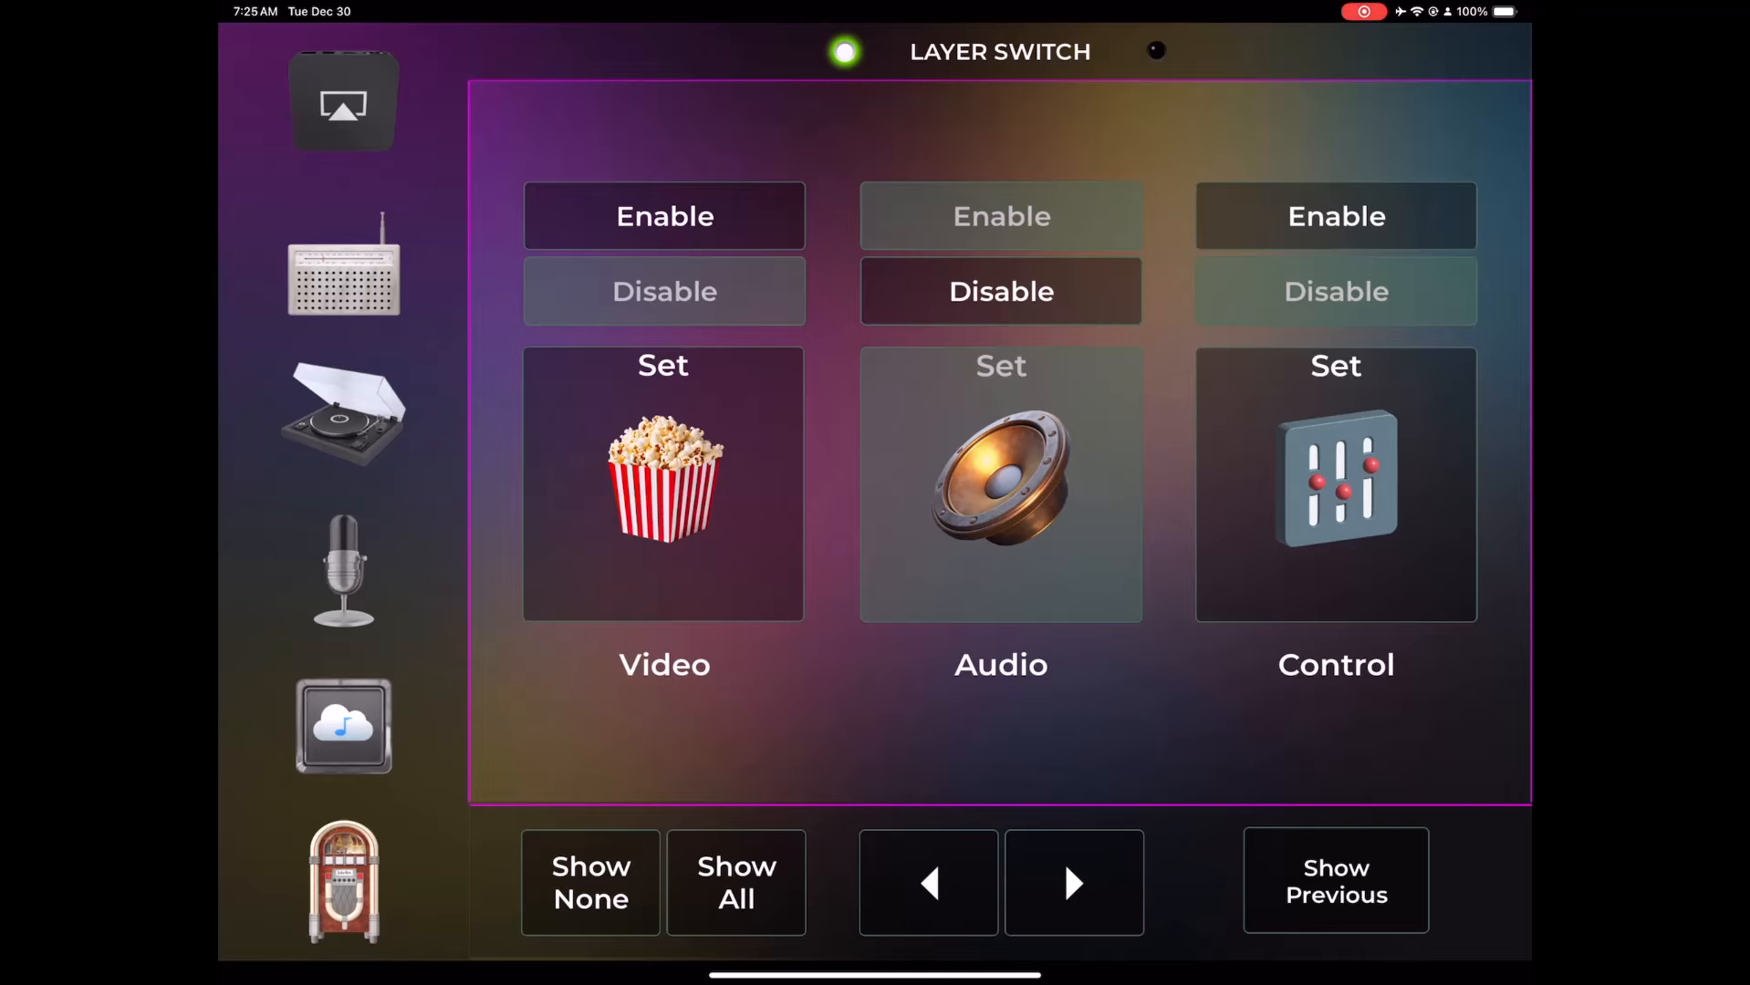
pyautogui.click(1336, 484)
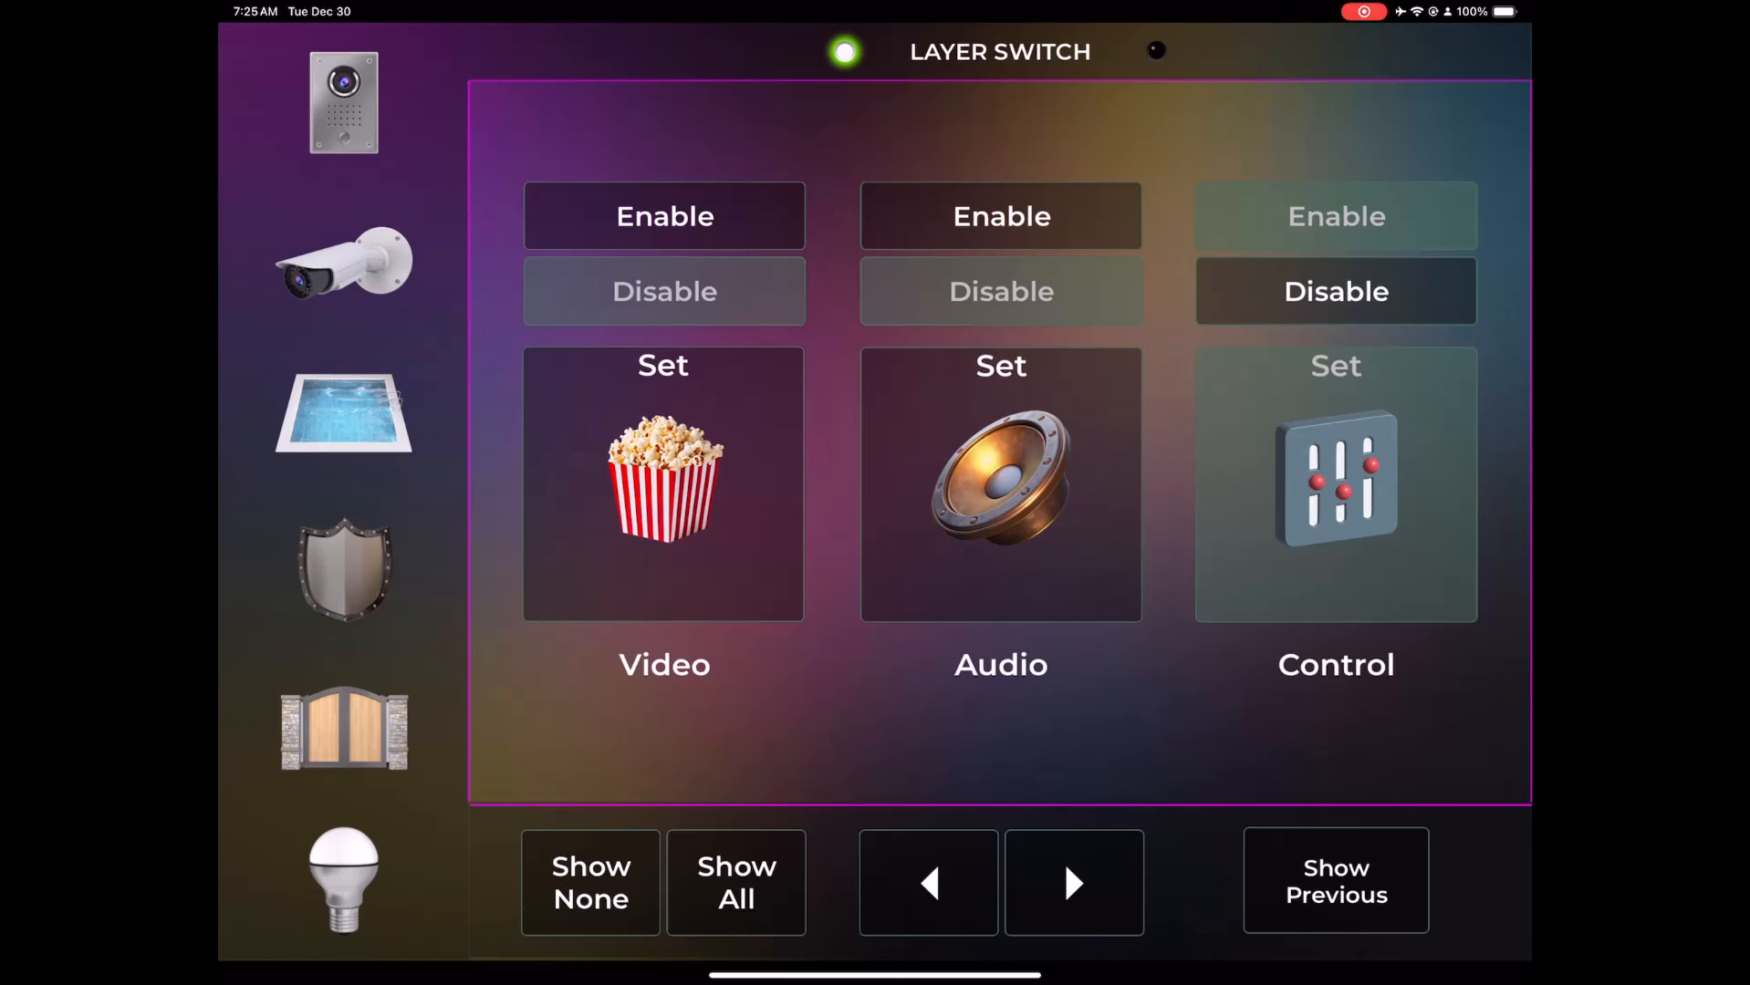
# Test combined layers by enabling Video alongside Control and showing all, and set Video as the only layer
pyautogui.click(663, 484)
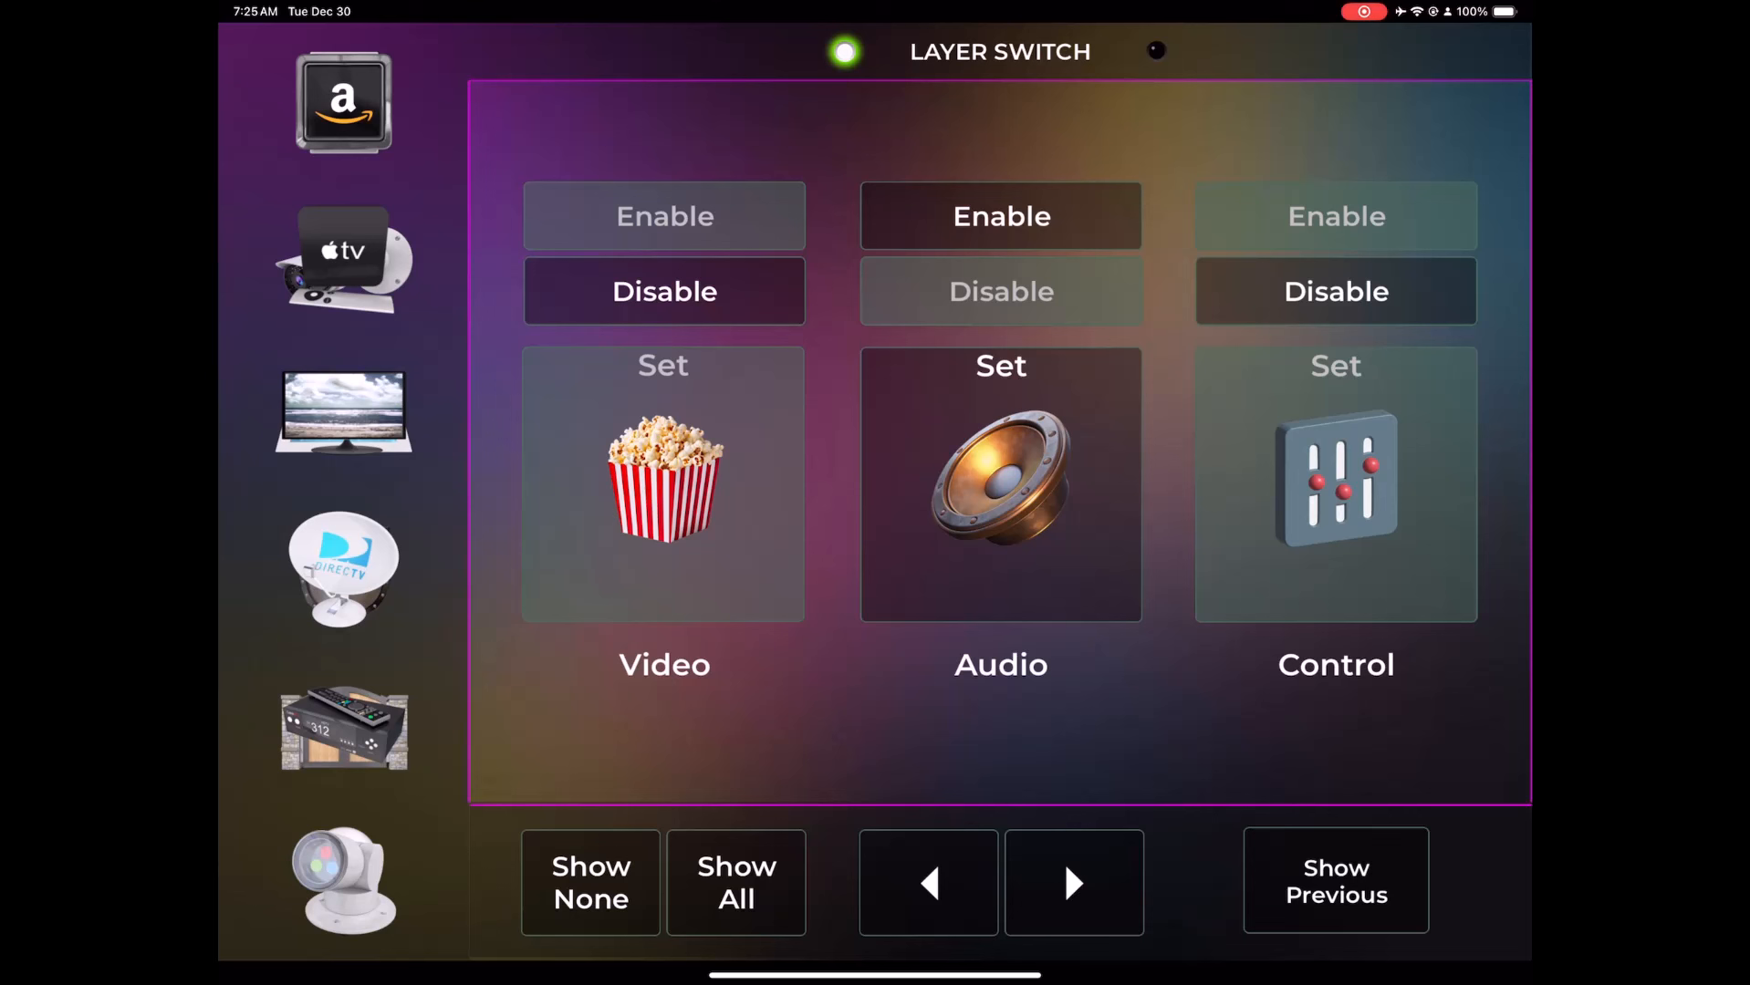
pyautogui.click(736, 883)
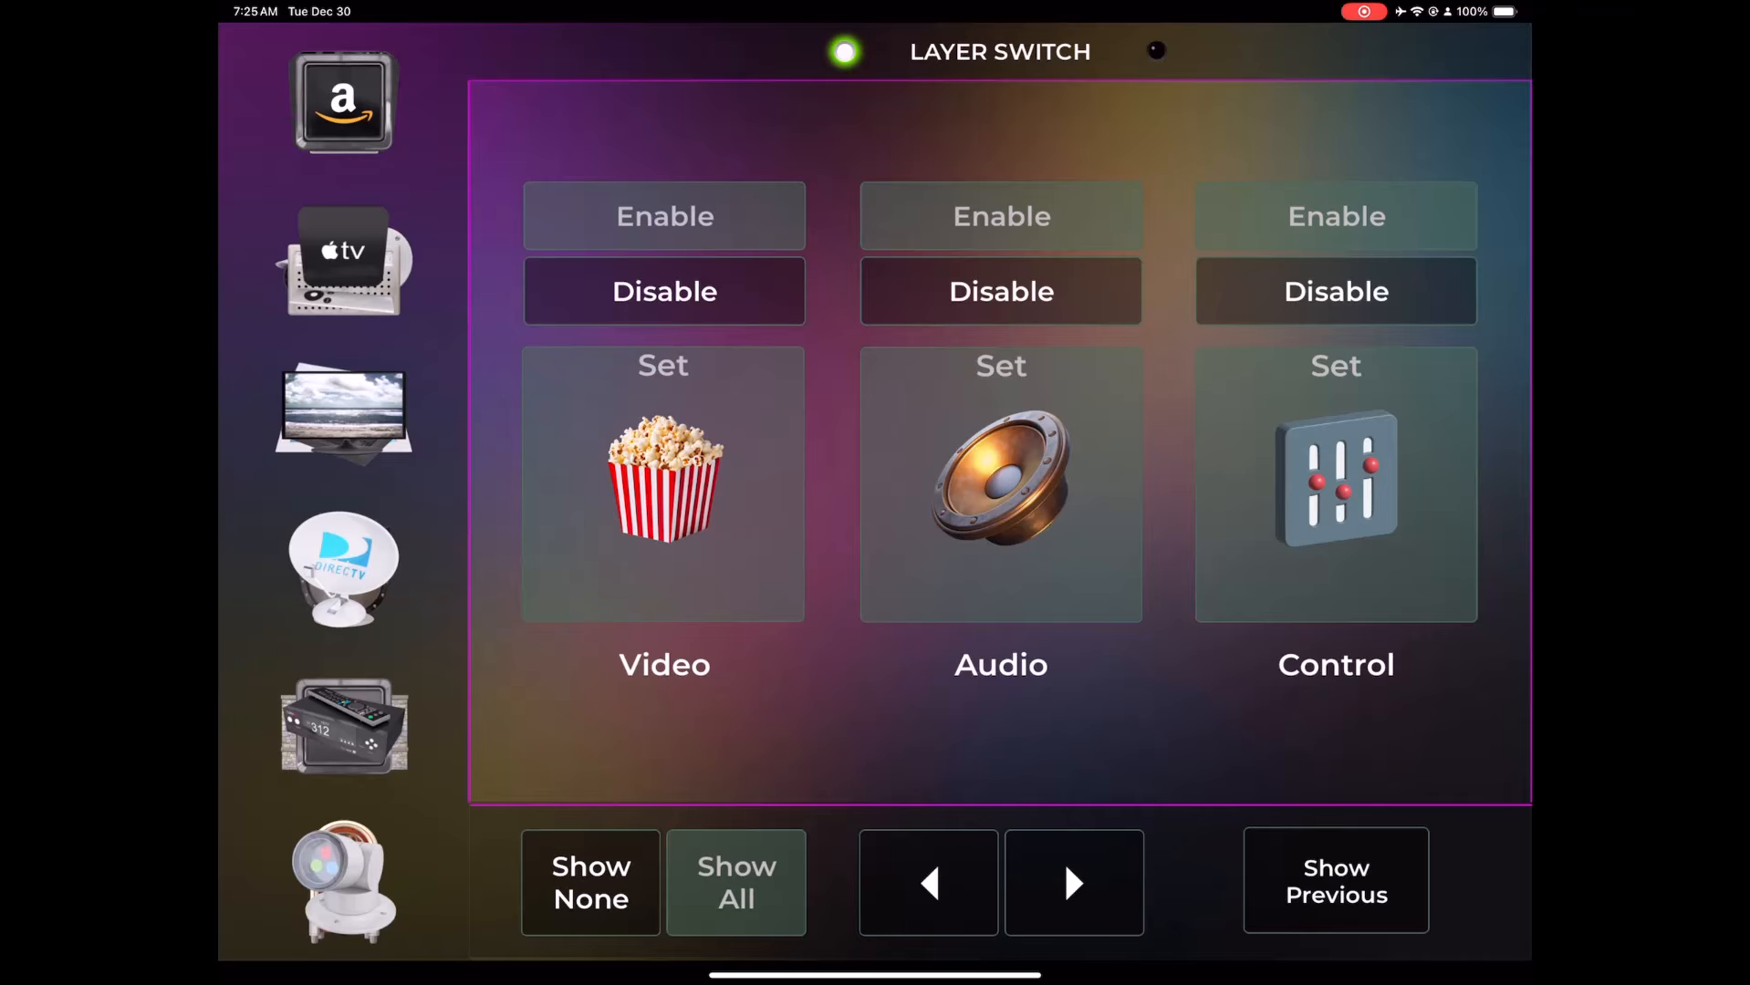
pyautogui.click(663, 484)
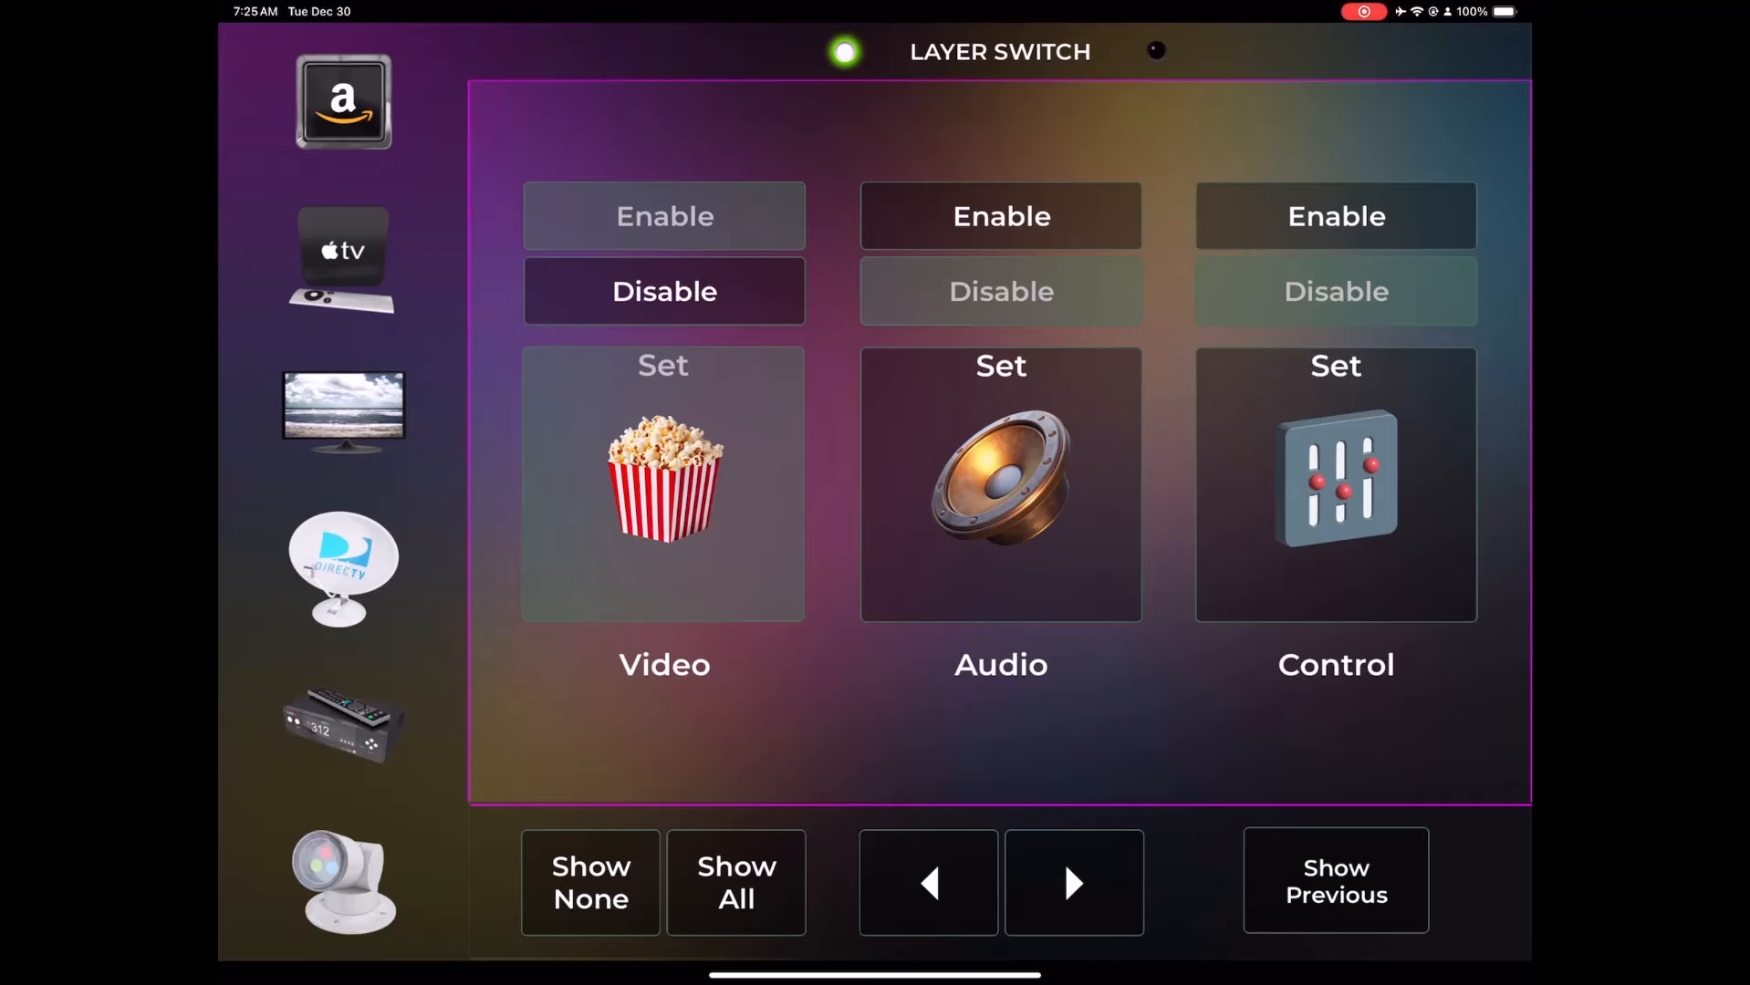
# Test stepping forward and backward through the Video, Audio and Control layers on the iPad's Layer Switch page
pyautogui.click(1074, 884)
pyautogui.click(1064, 861)
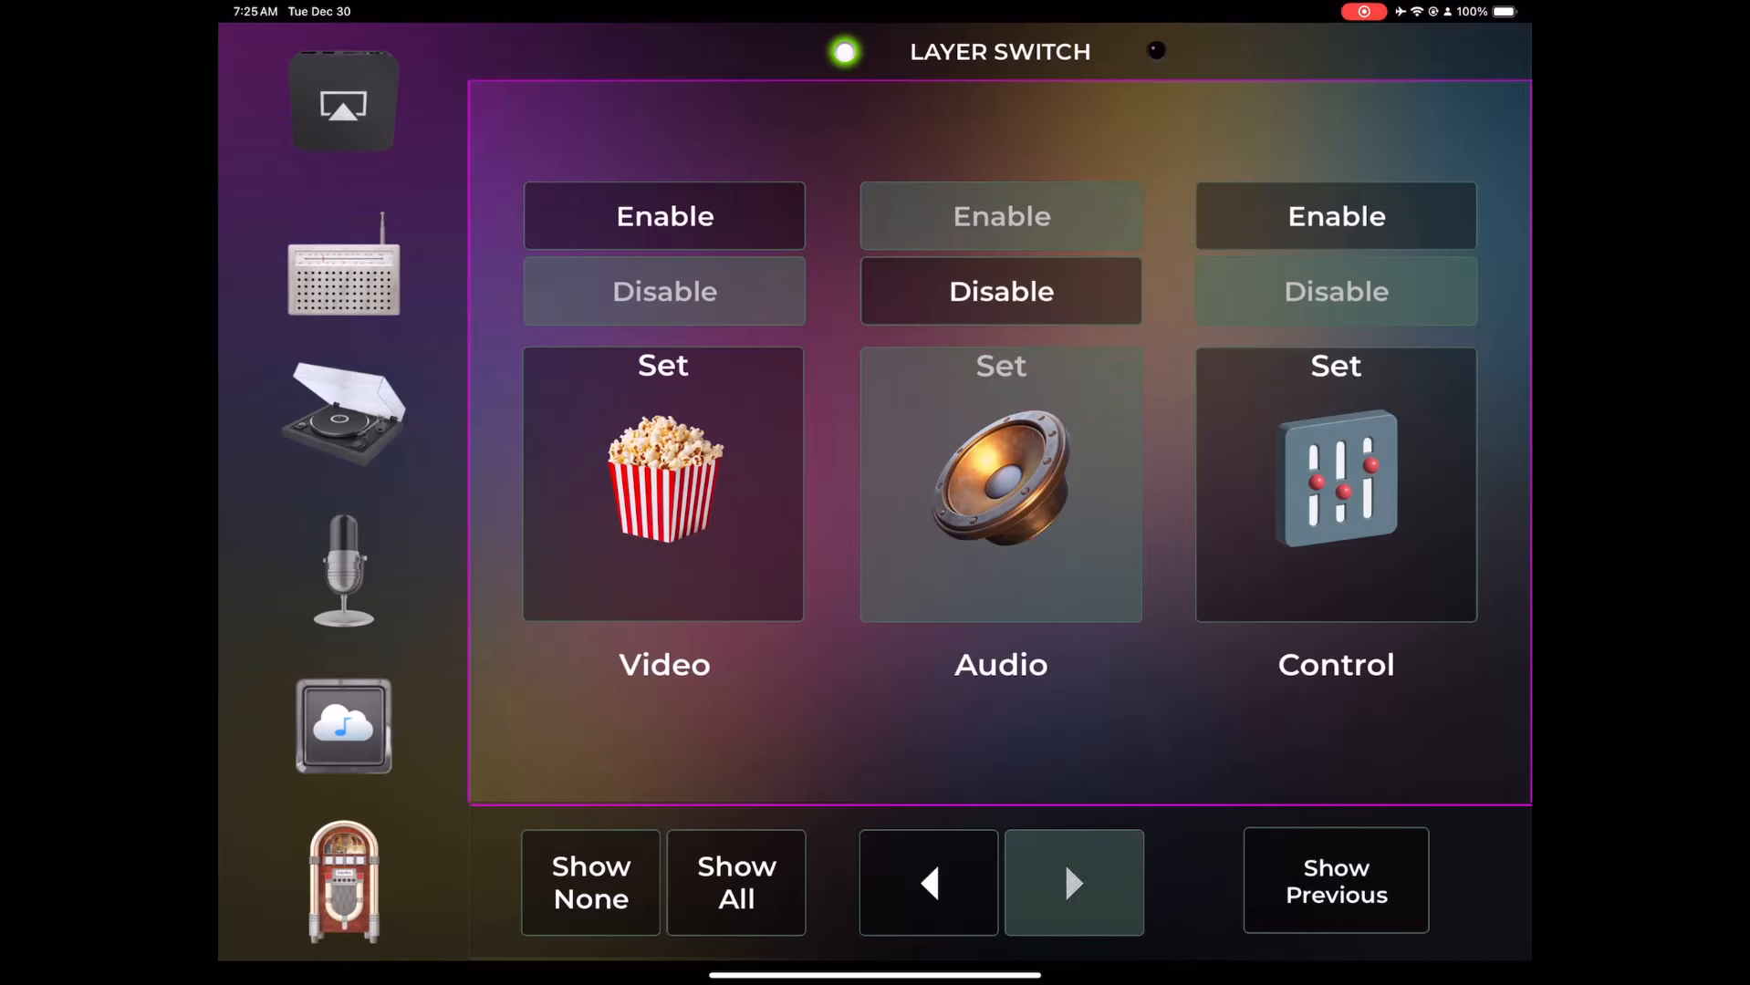
pyautogui.click(929, 884)
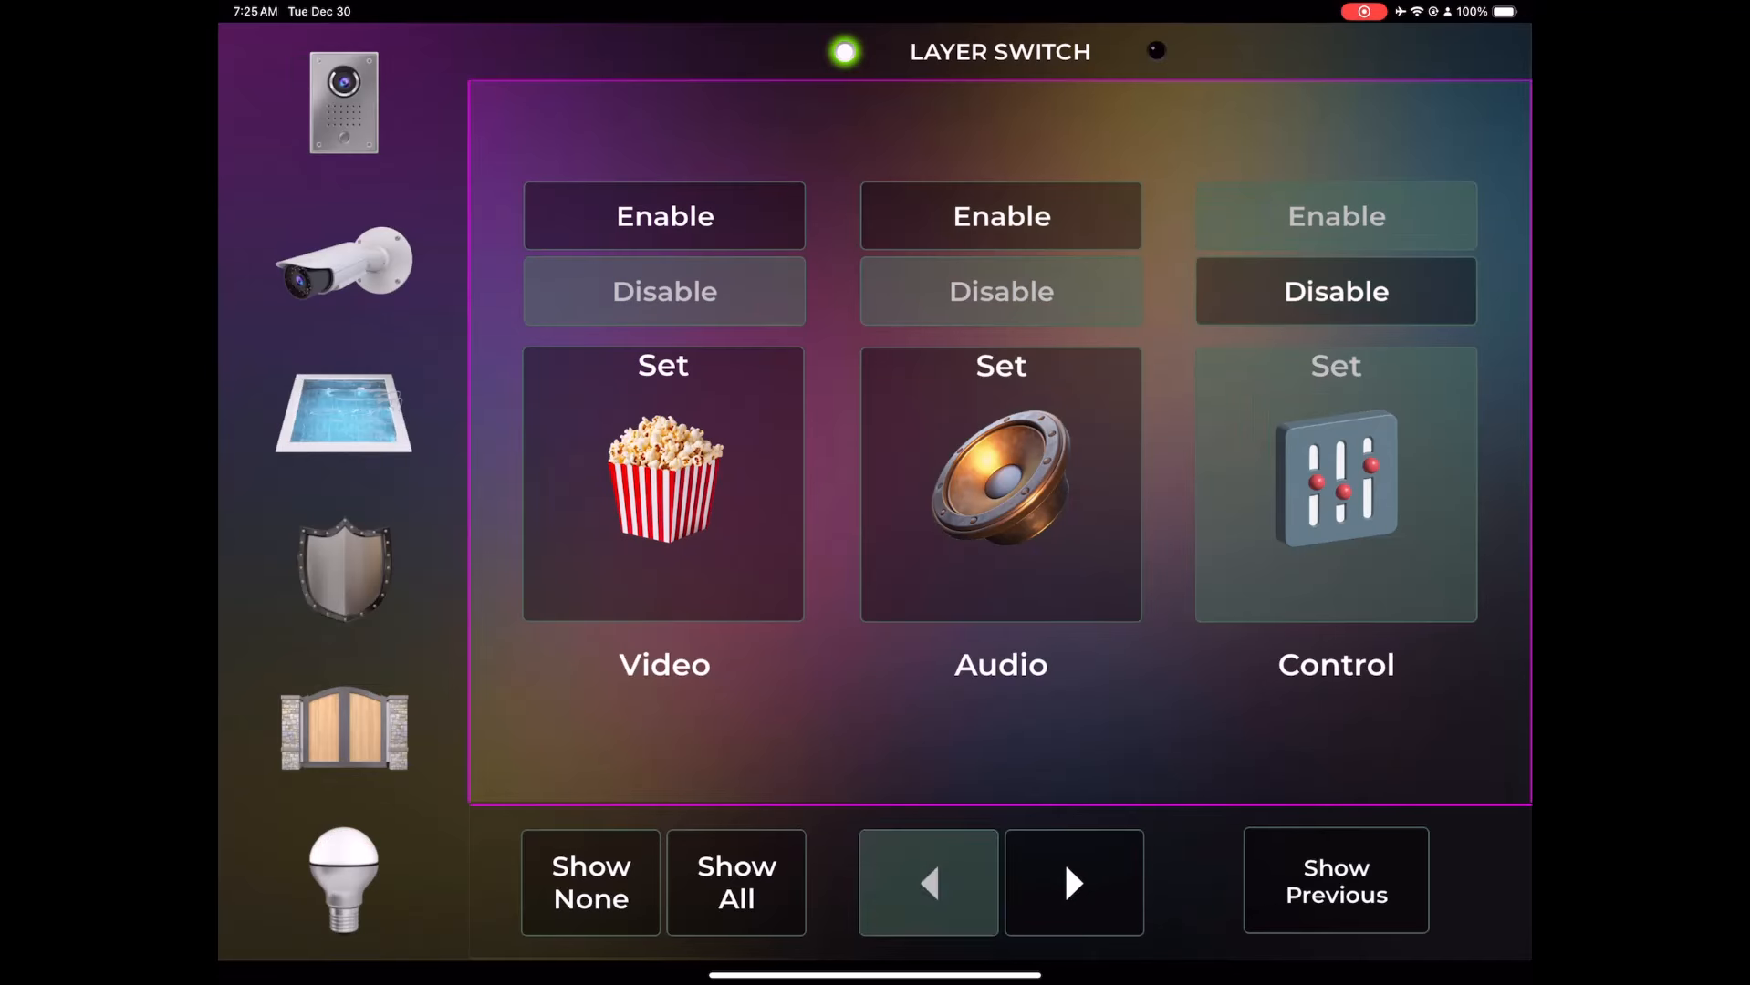
pyautogui.click(929, 884)
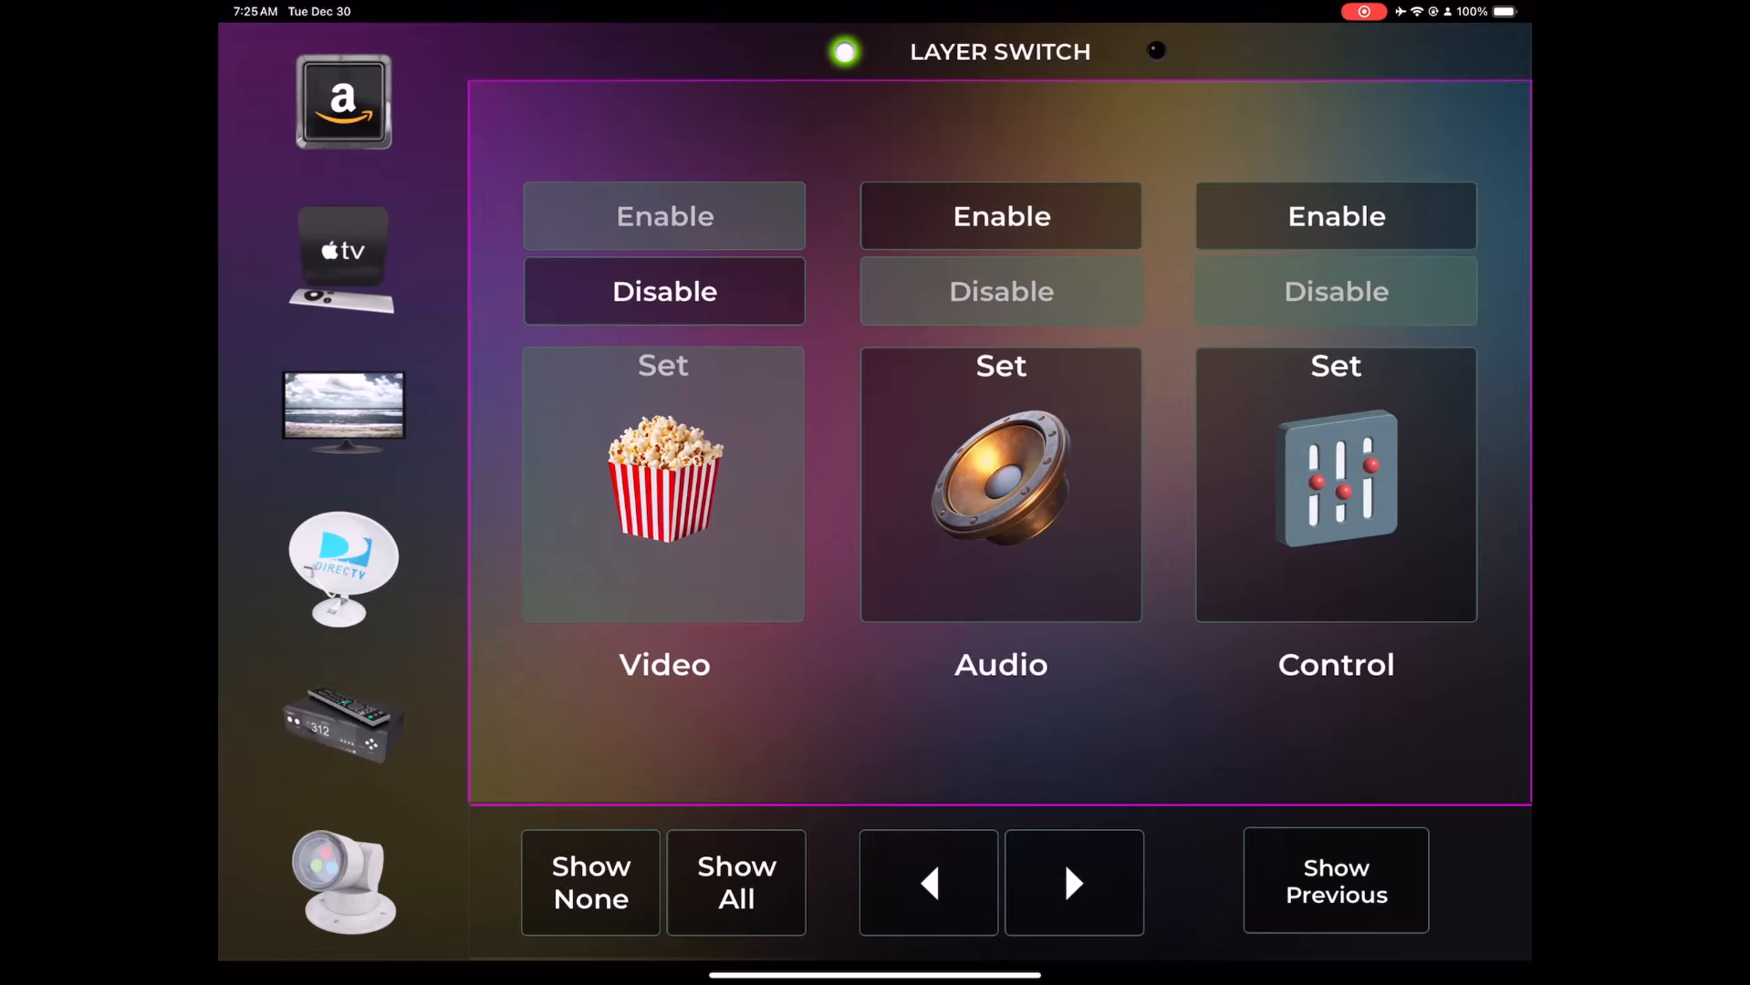
pyautogui.click(1064, 860)
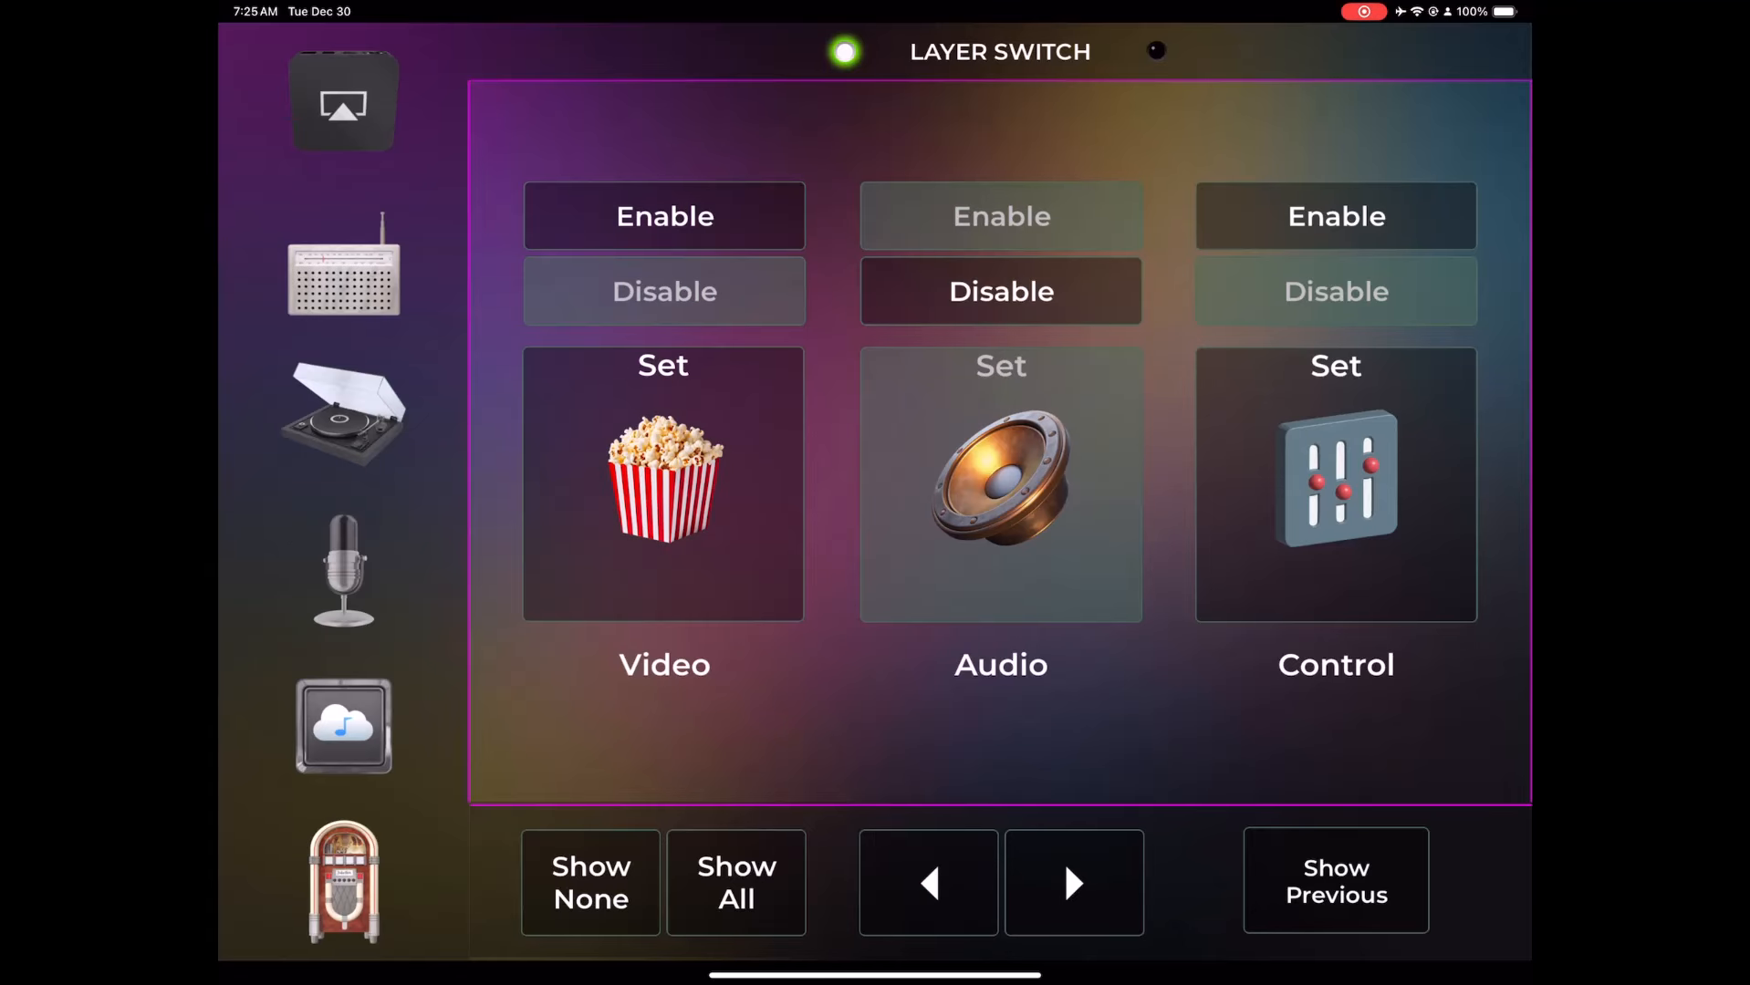
# Test Show Previous repeatedly to alternate between the Audio and Video layers, and try Show None and Show All
pyautogui.click(1336, 880)
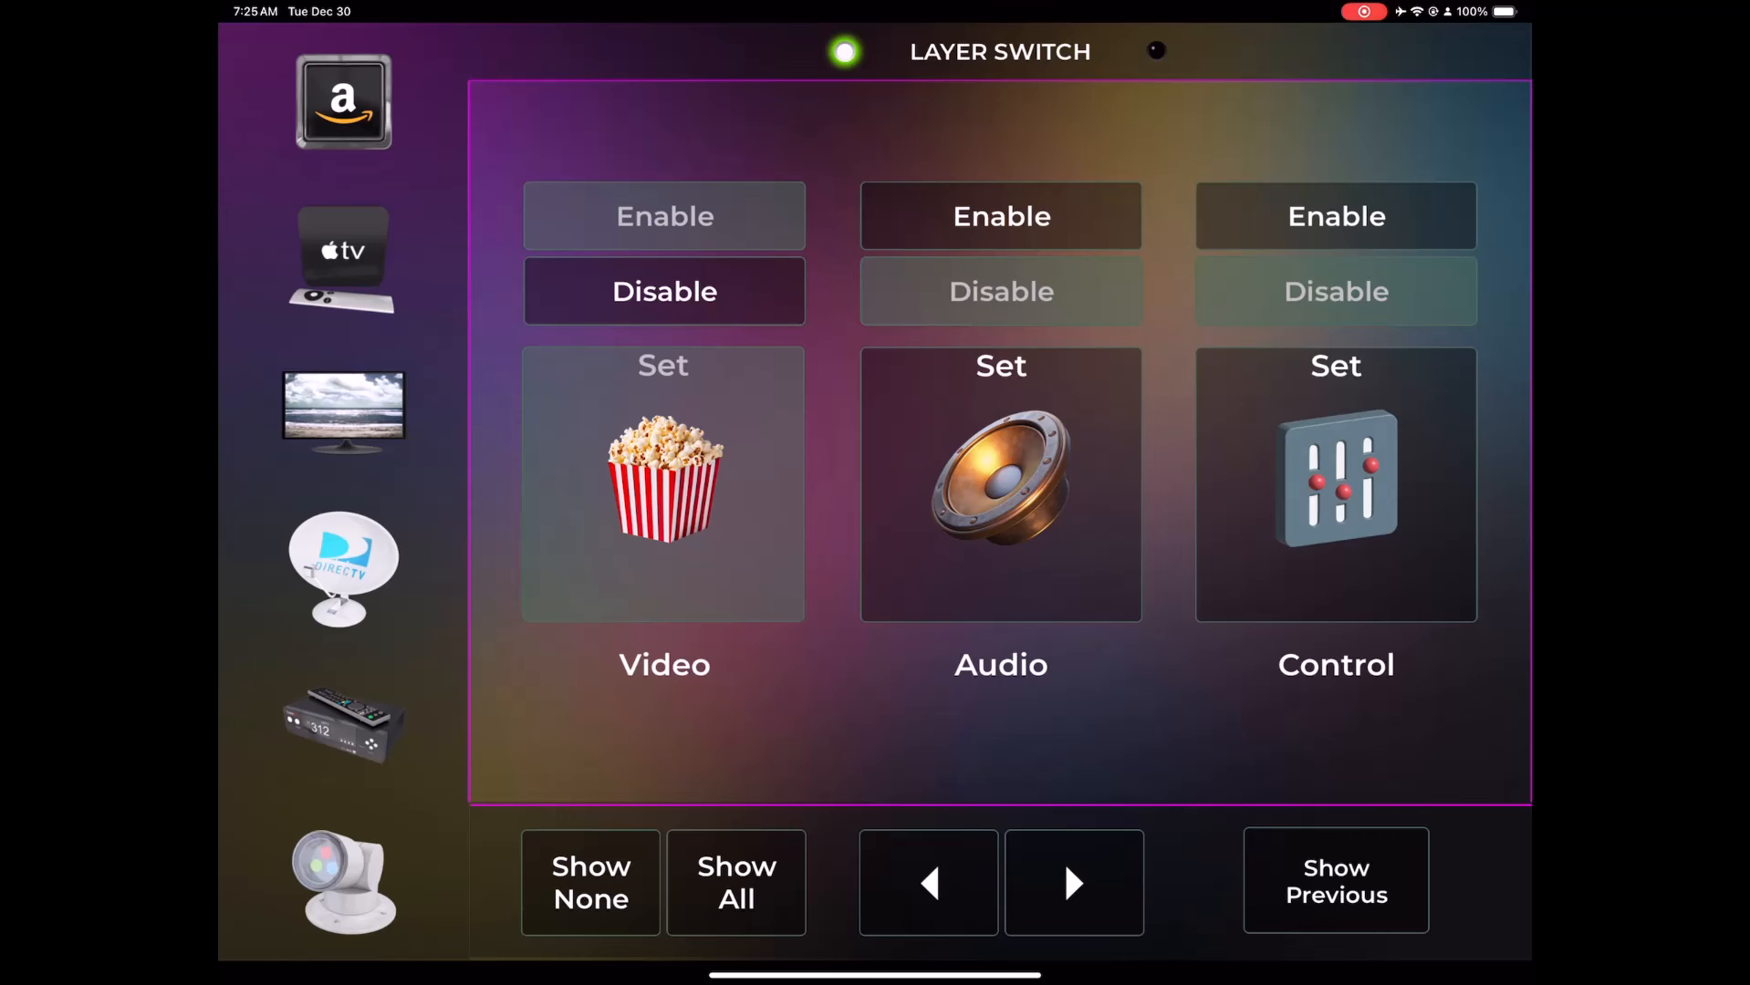
pyautogui.click(1336, 881)
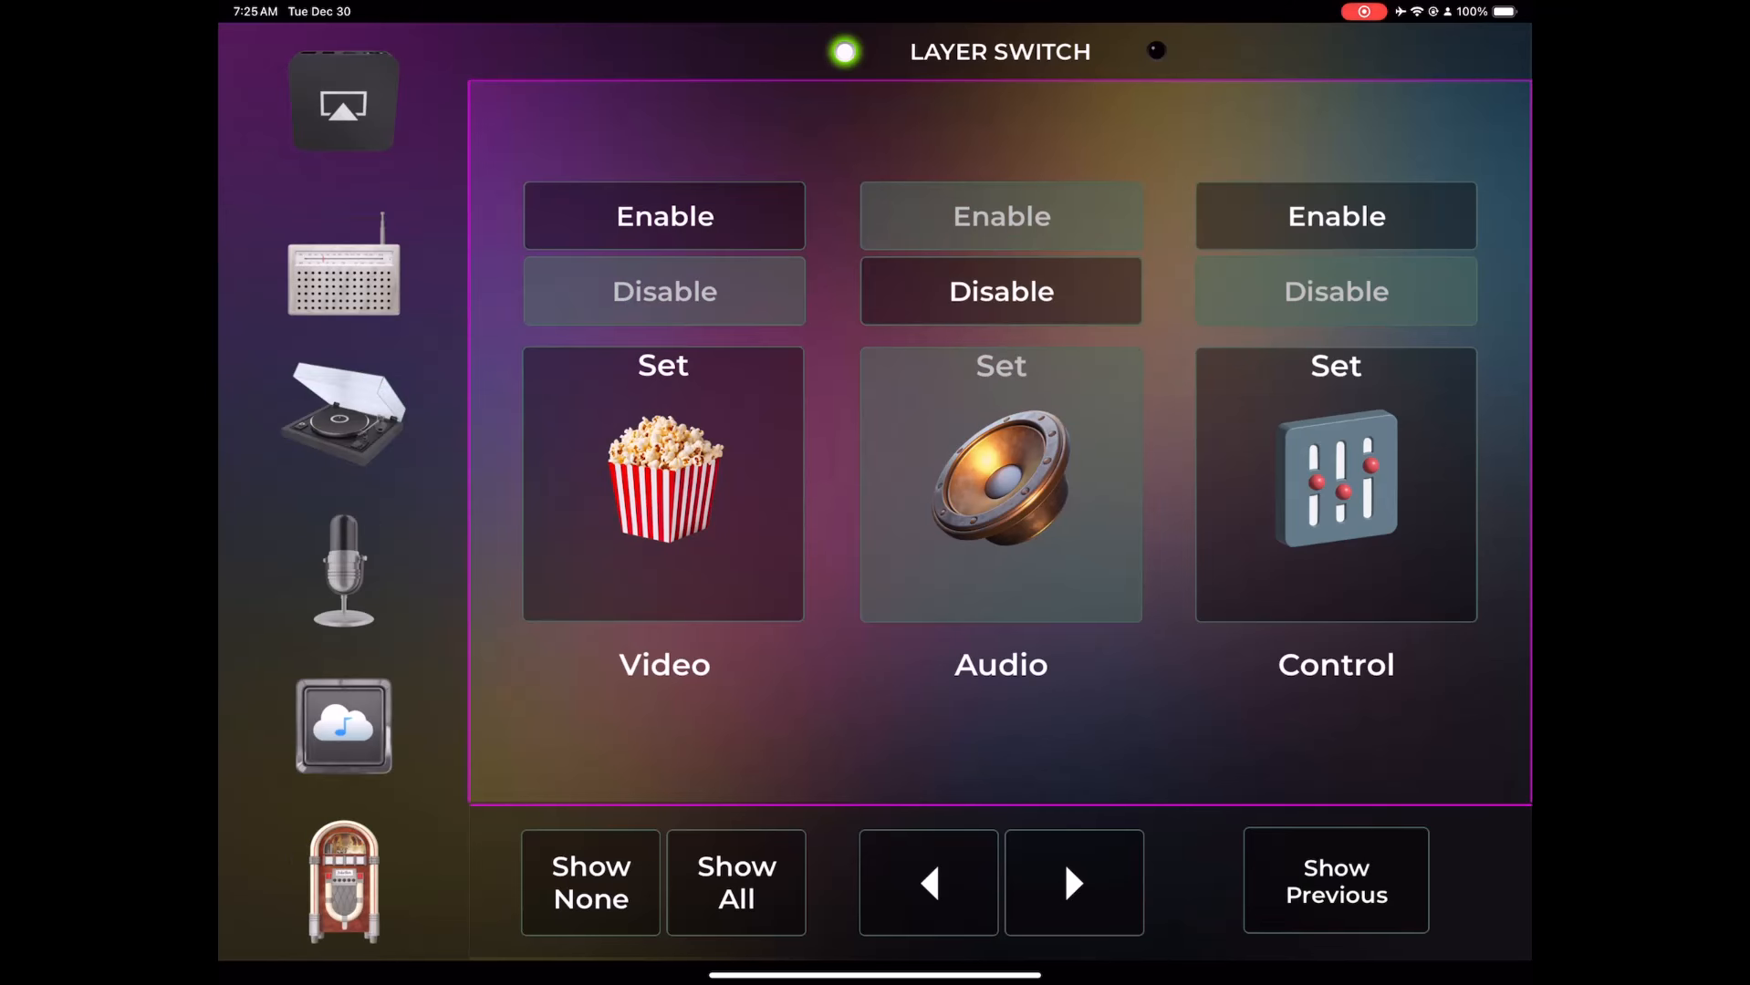
pyautogui.click(1336, 881)
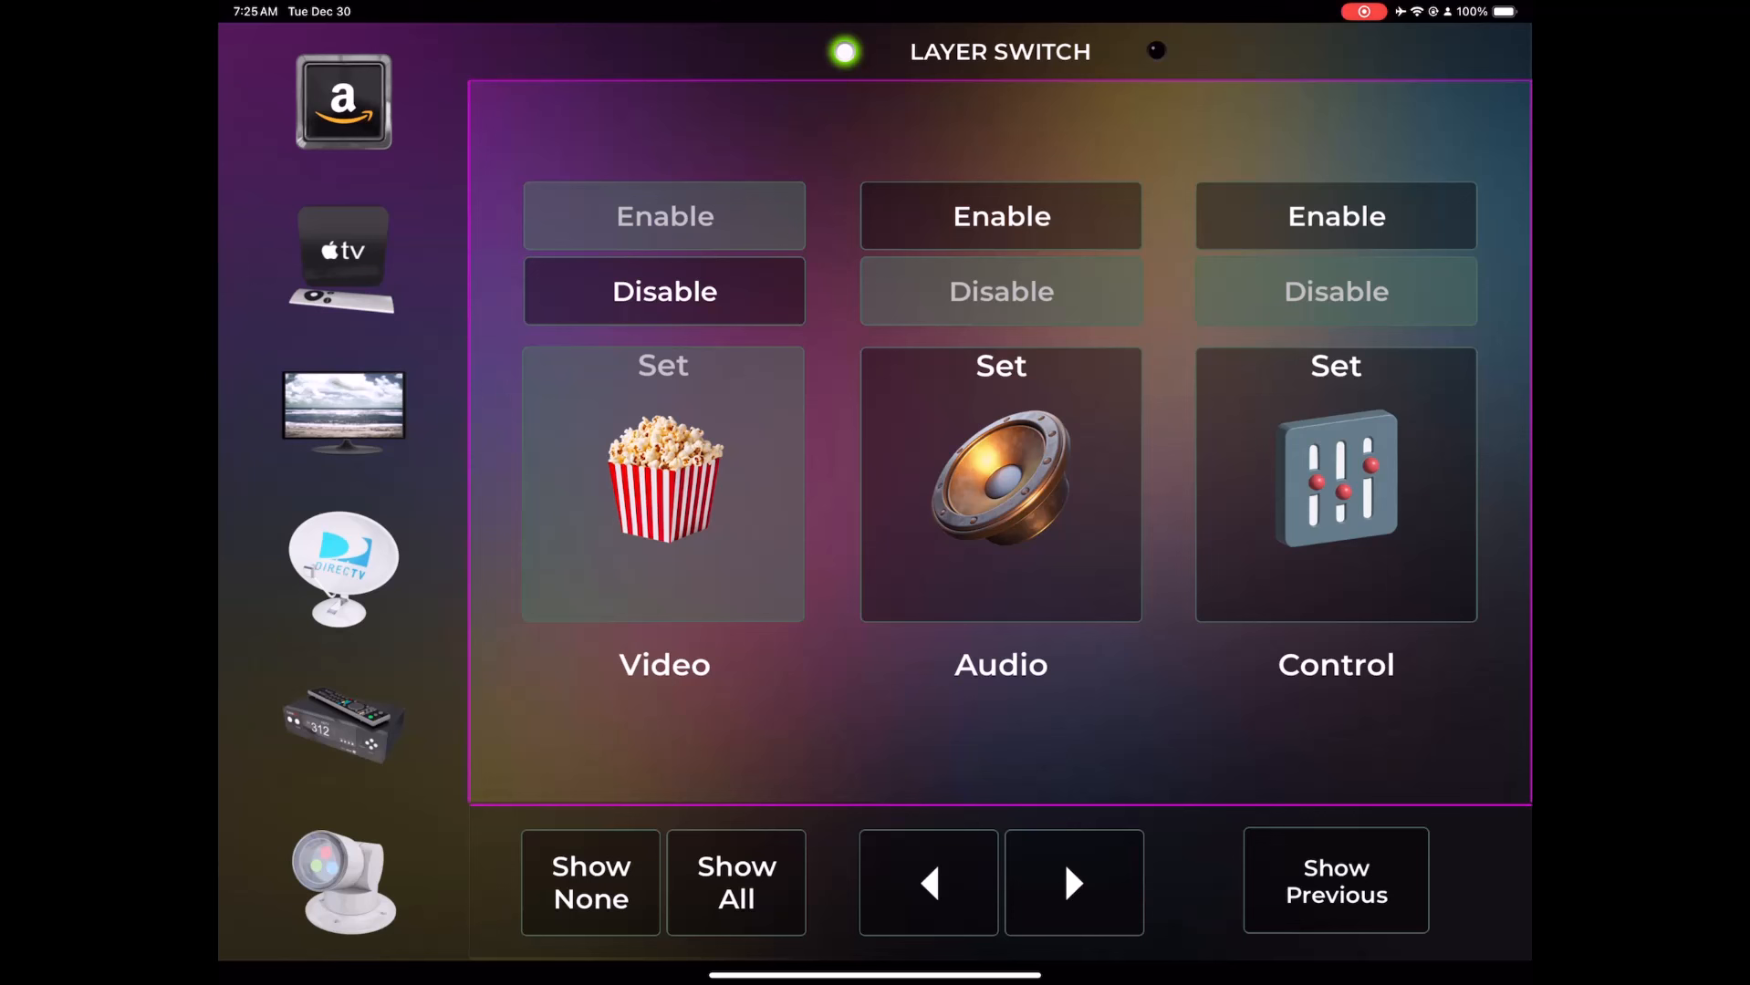
pyautogui.click(590, 883)
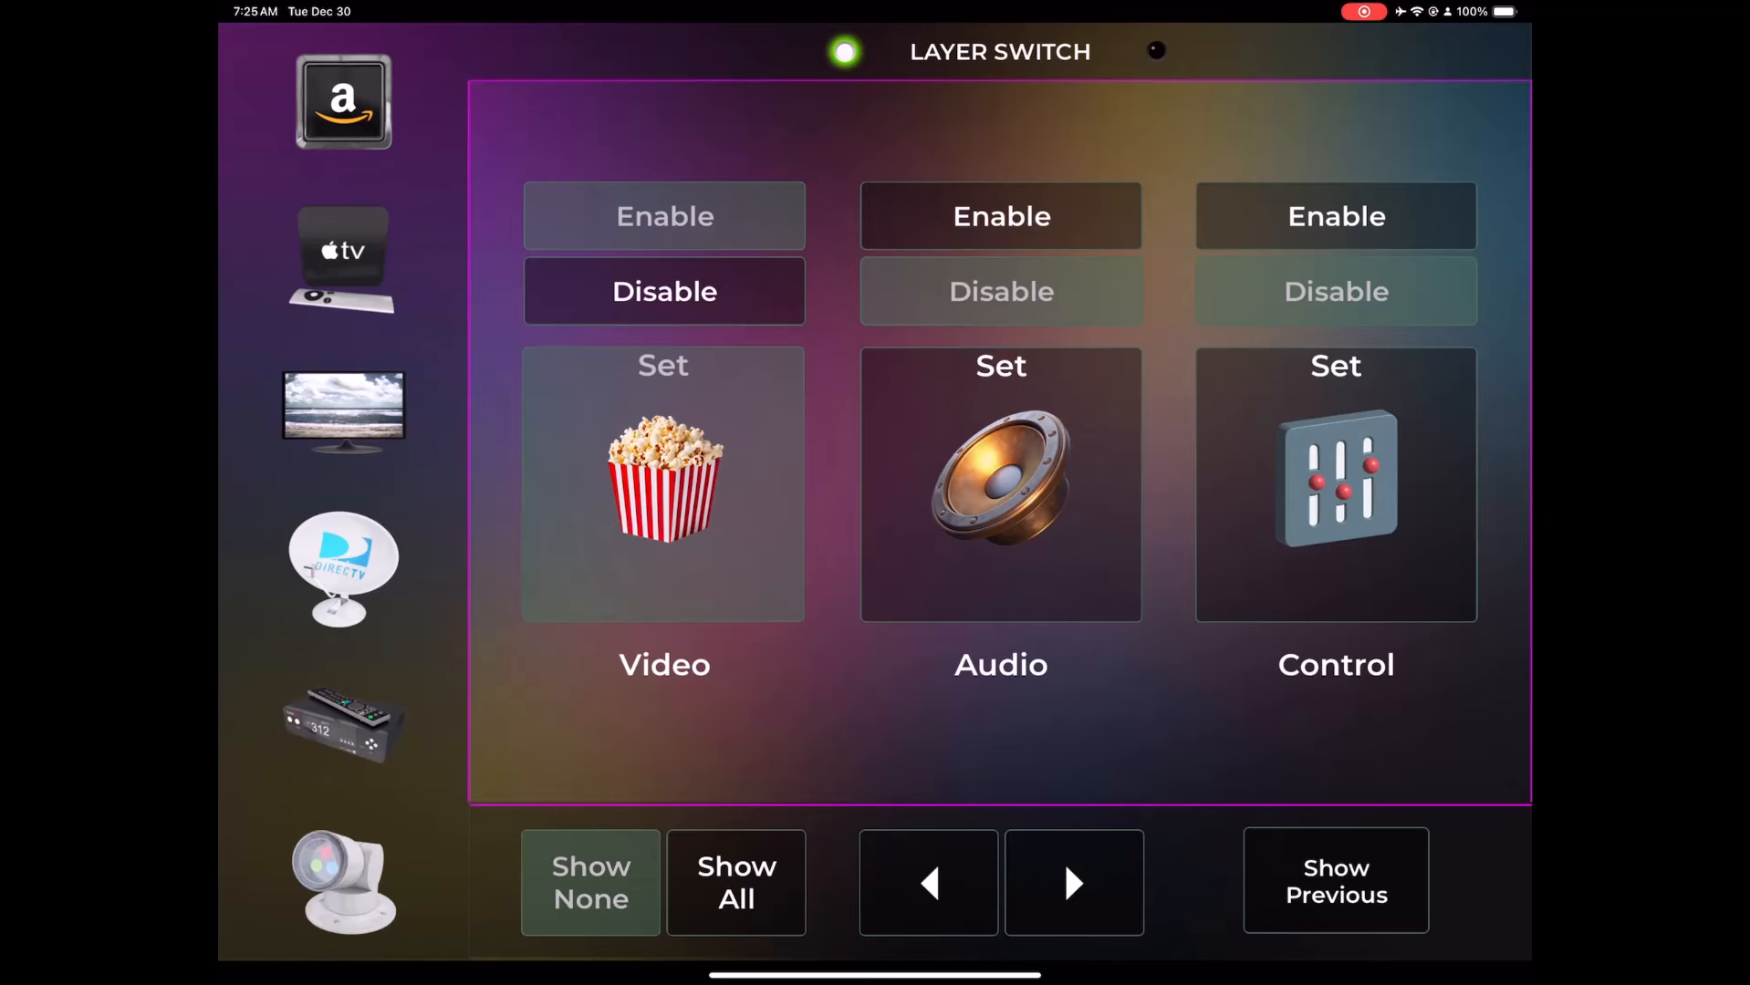
pyautogui.click(736, 883)
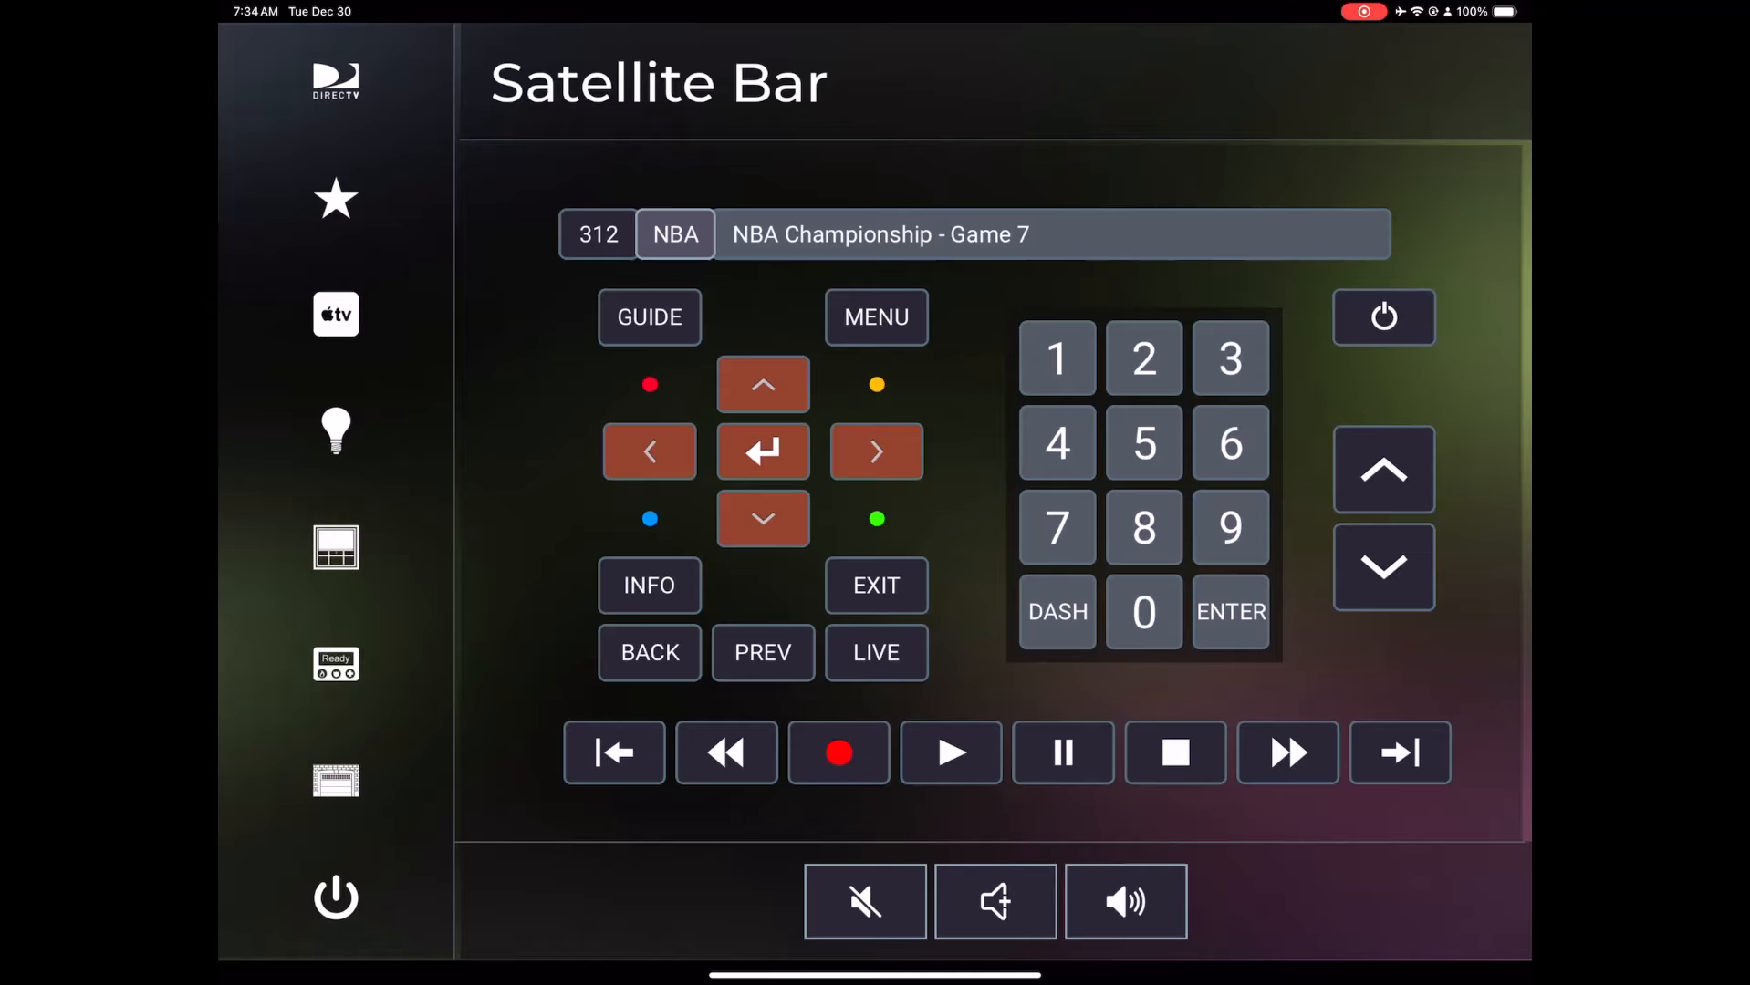
# Test the Satellite Bar popups by muting and unmuting the system, picking CNBC, CNN and ESPN HD in the favorites popup, and exiting it
pyautogui.click(865, 901)
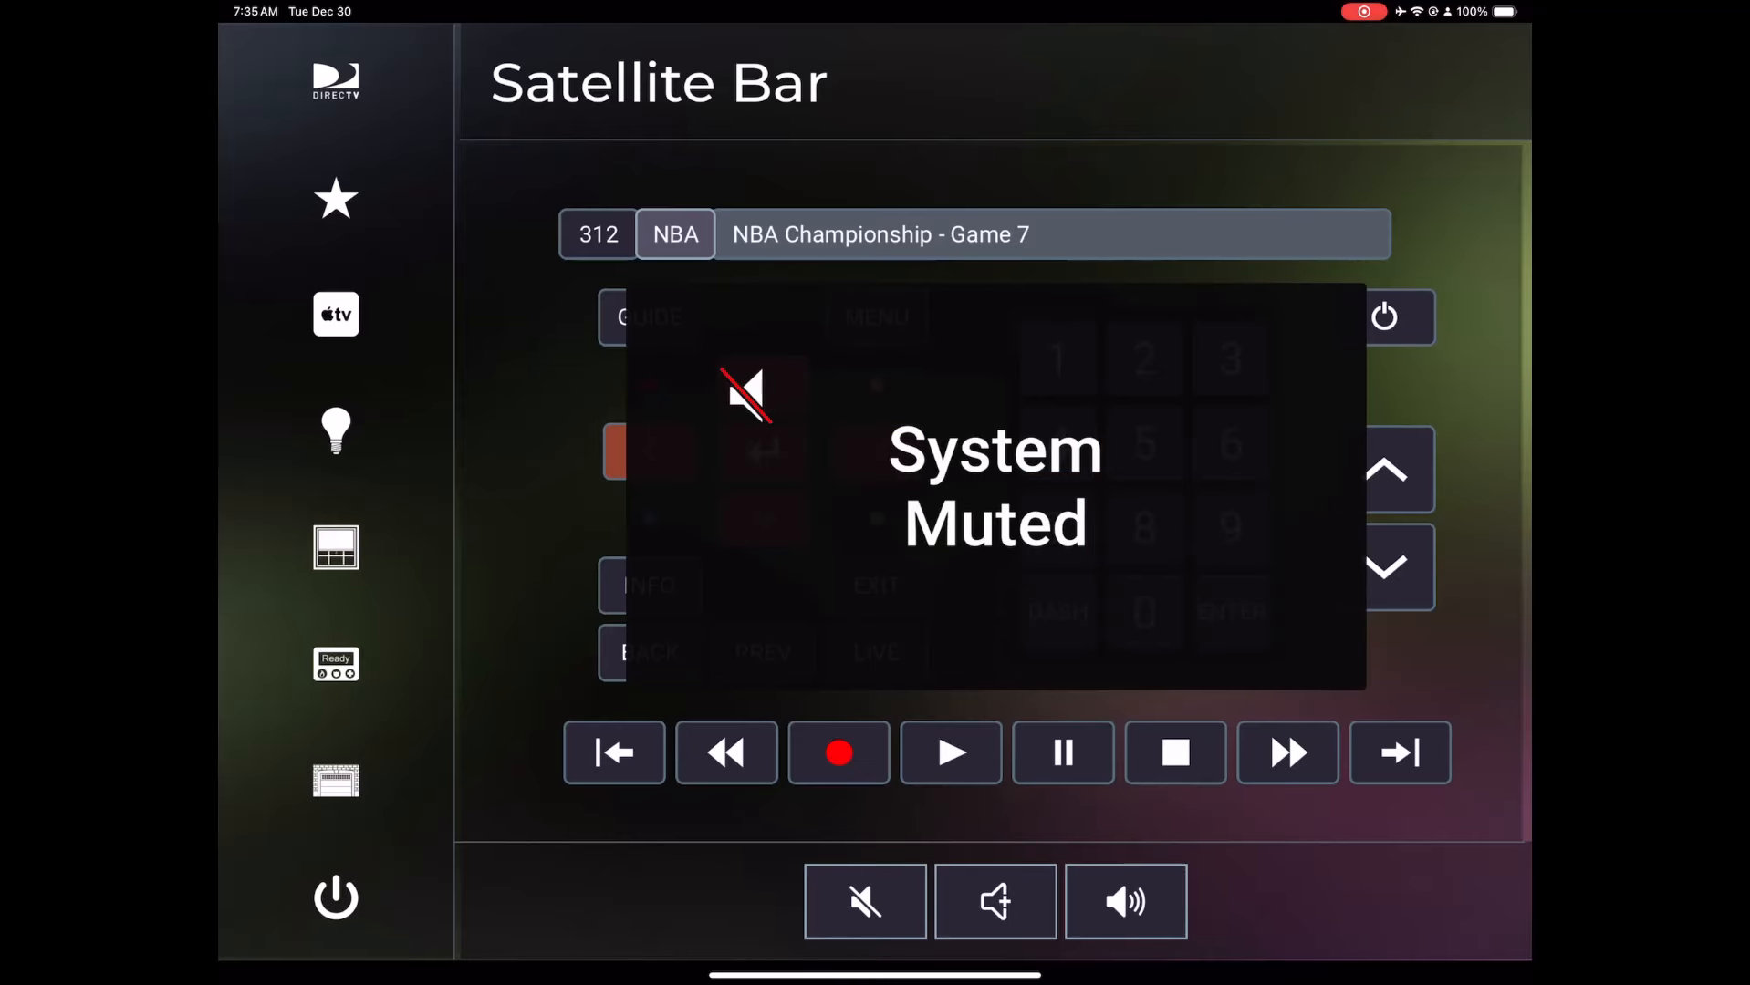
pyautogui.click(865, 901)
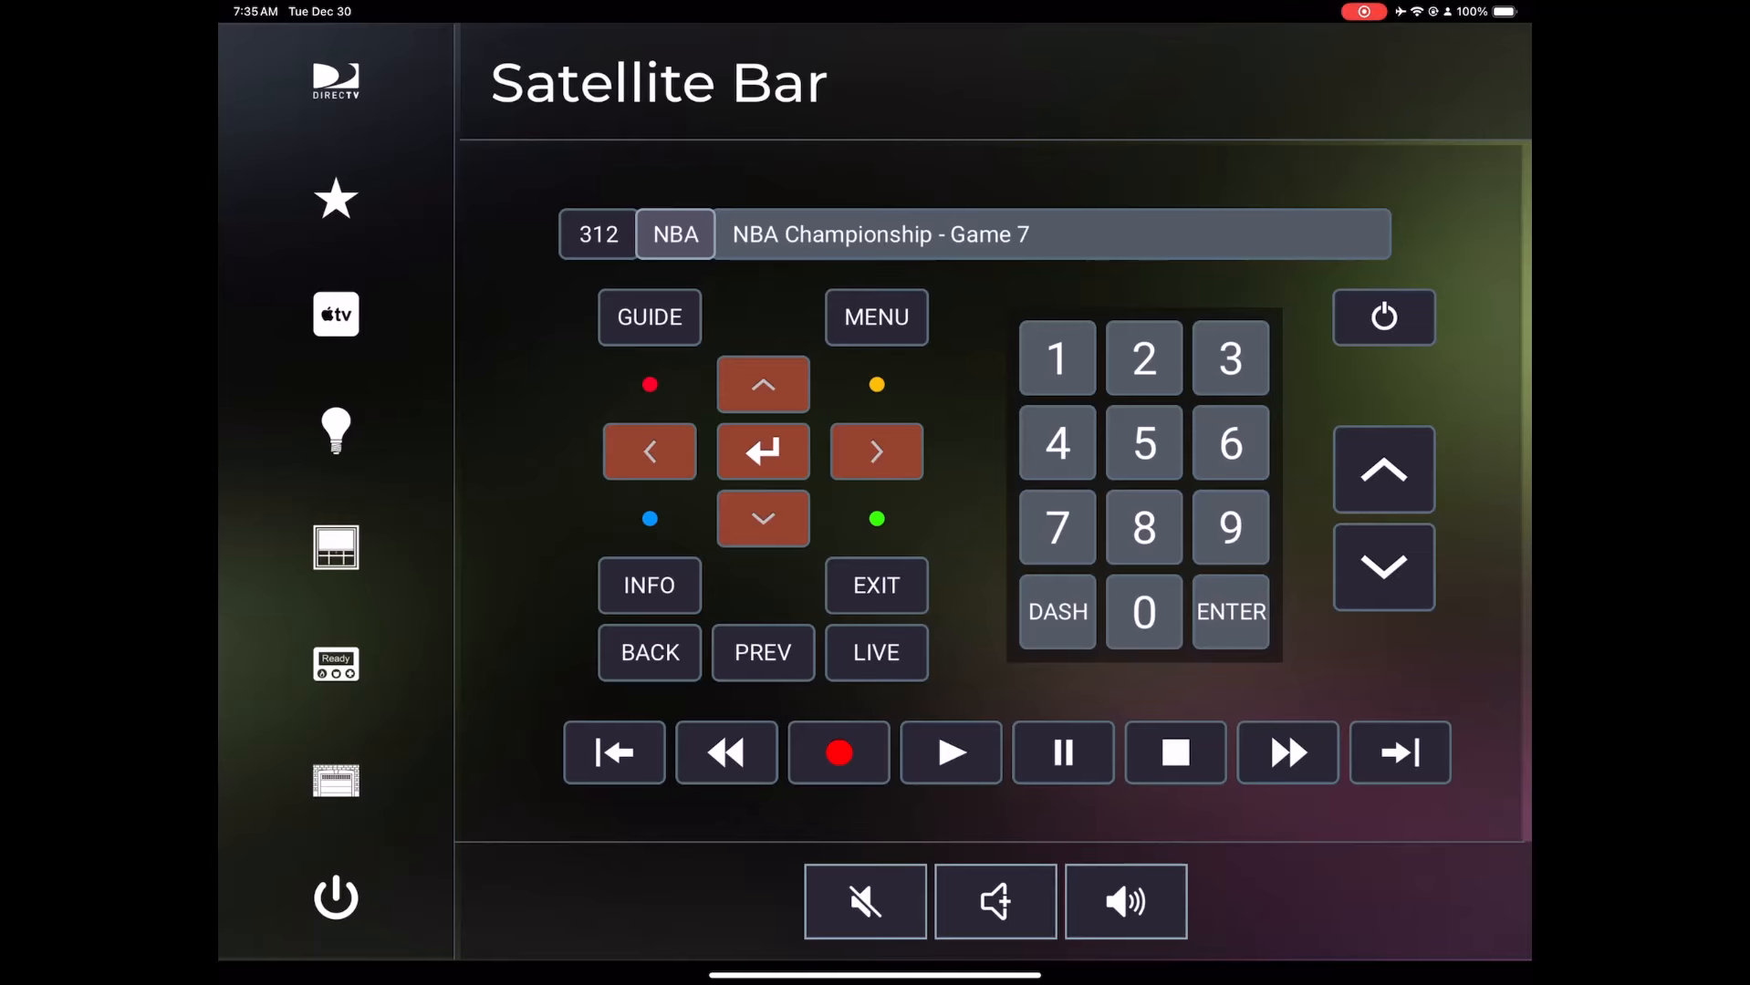
pyautogui.click(336, 198)
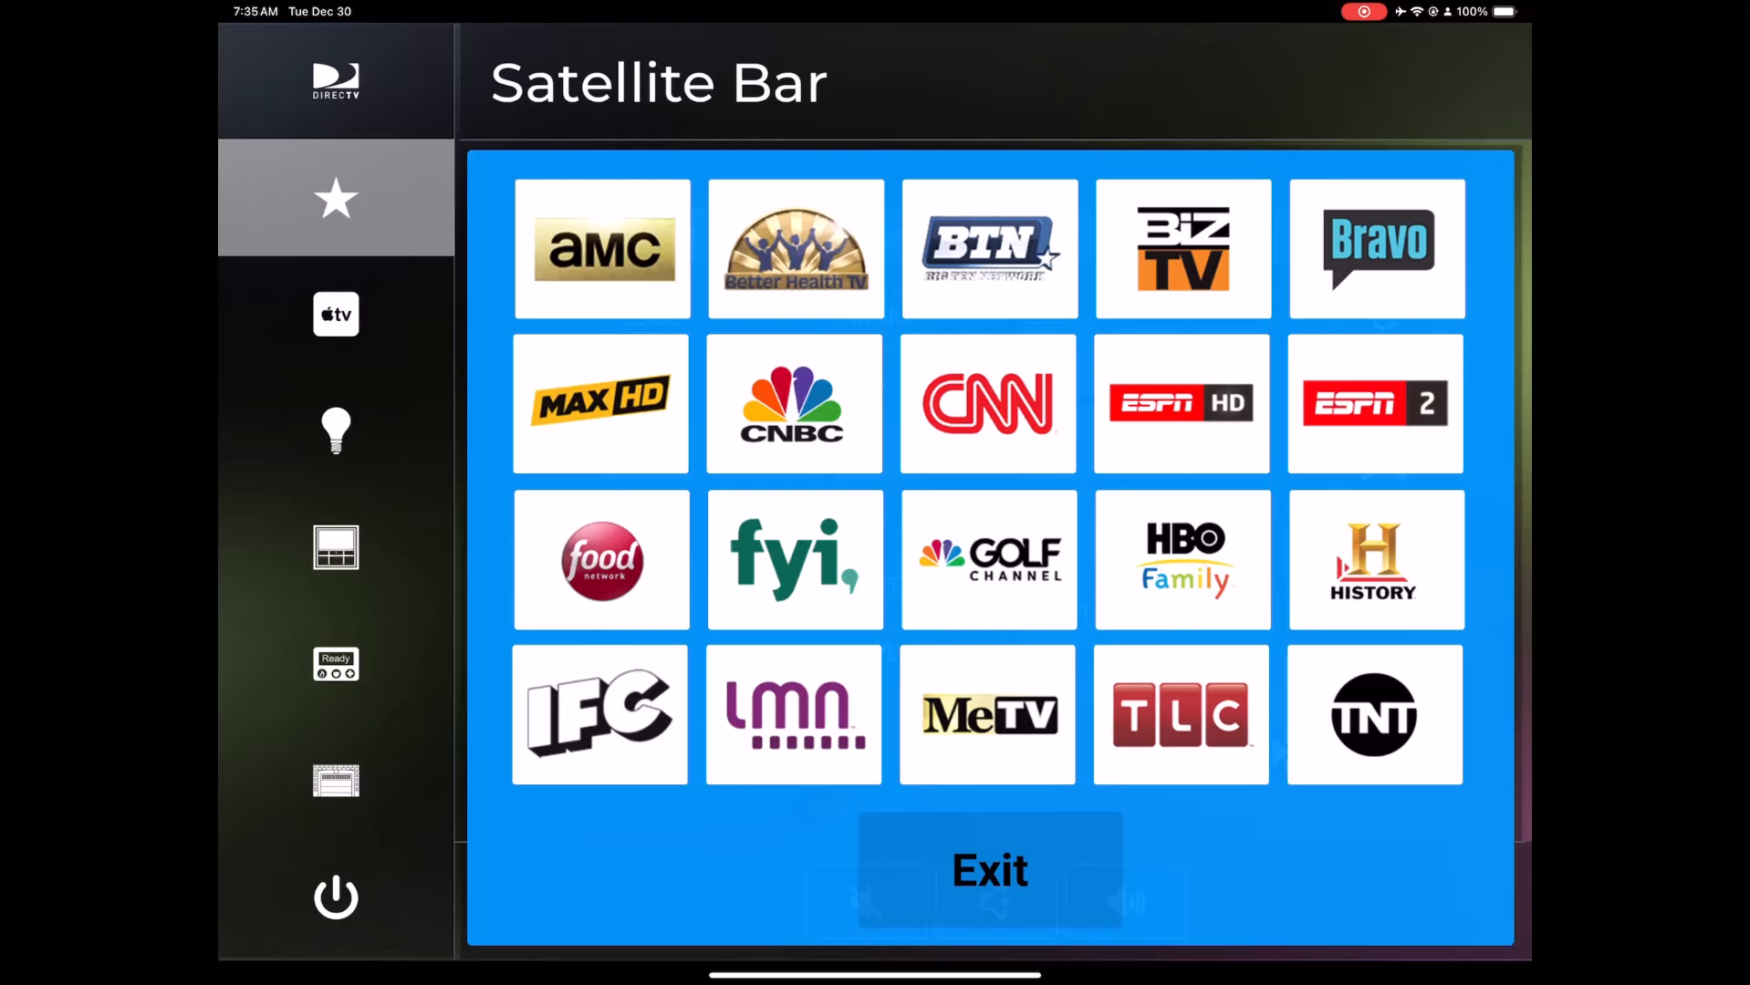
pyautogui.click(794, 404)
pyautogui.click(988, 404)
pyautogui.click(1181, 404)
pyautogui.click(990, 870)
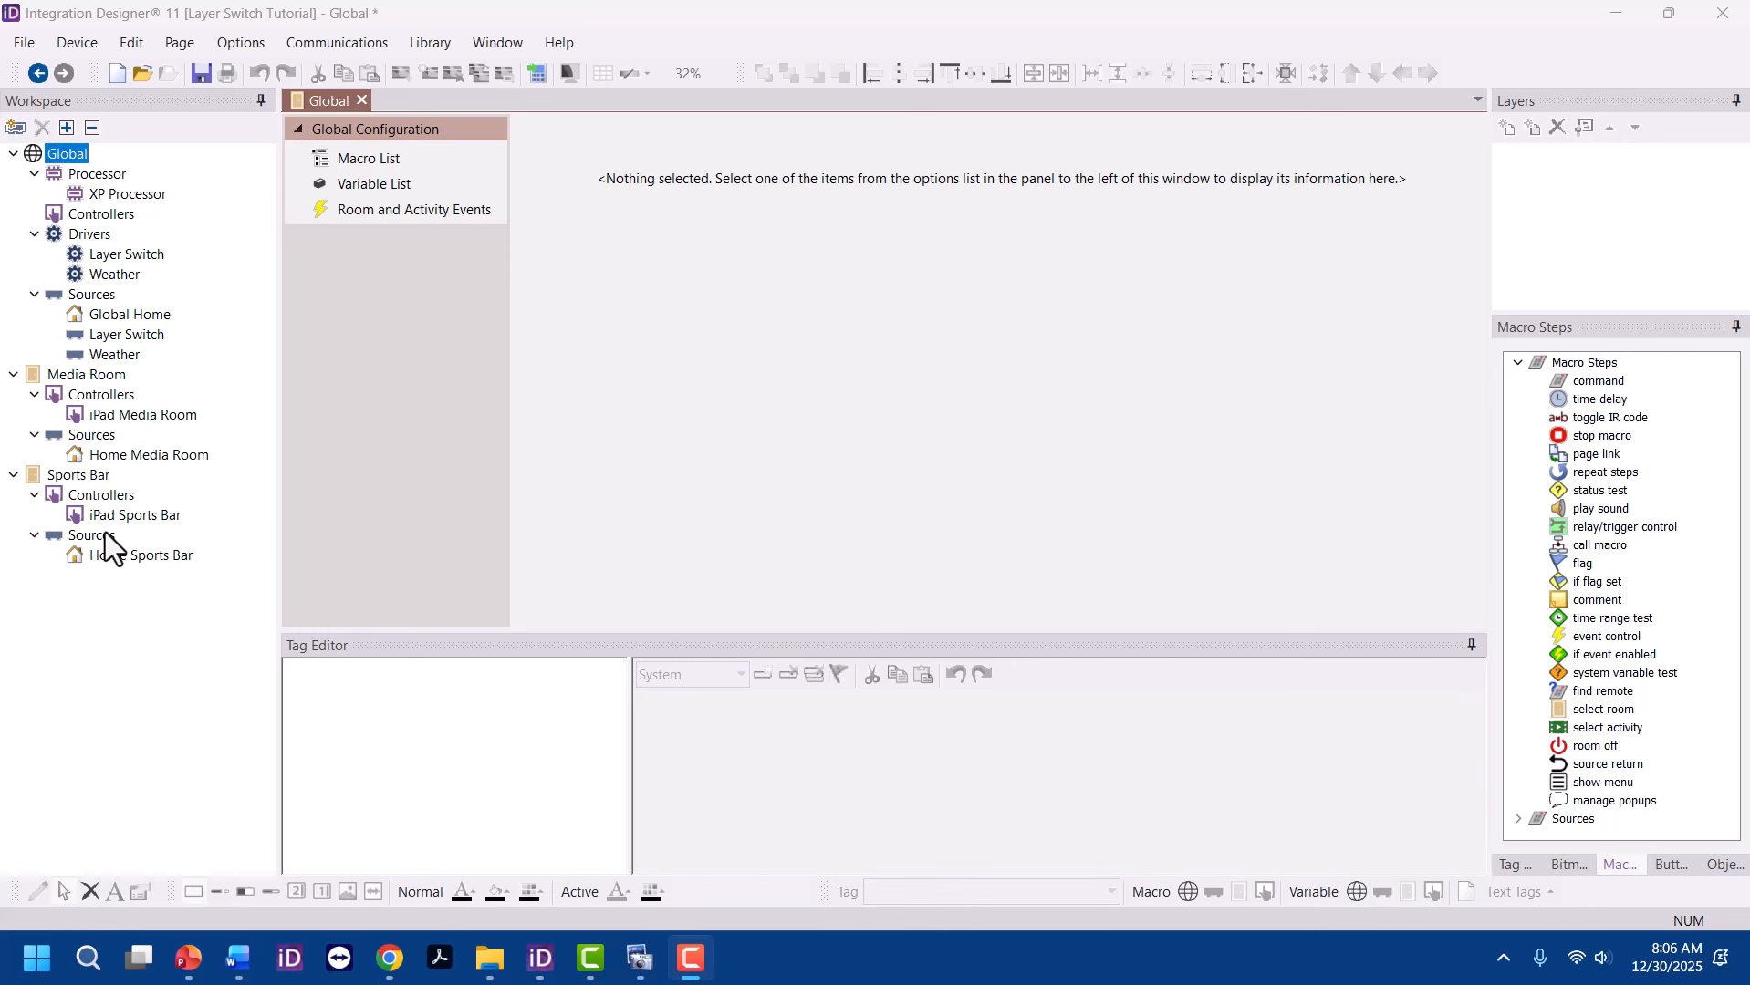
# In Integration Designer, view the Home Sports Bar page and set Exclusive Layer Group 3 usage to Used in the Layer Switch driver properties
pyautogui.click(113, 555)
pyautogui.click(113, 555)
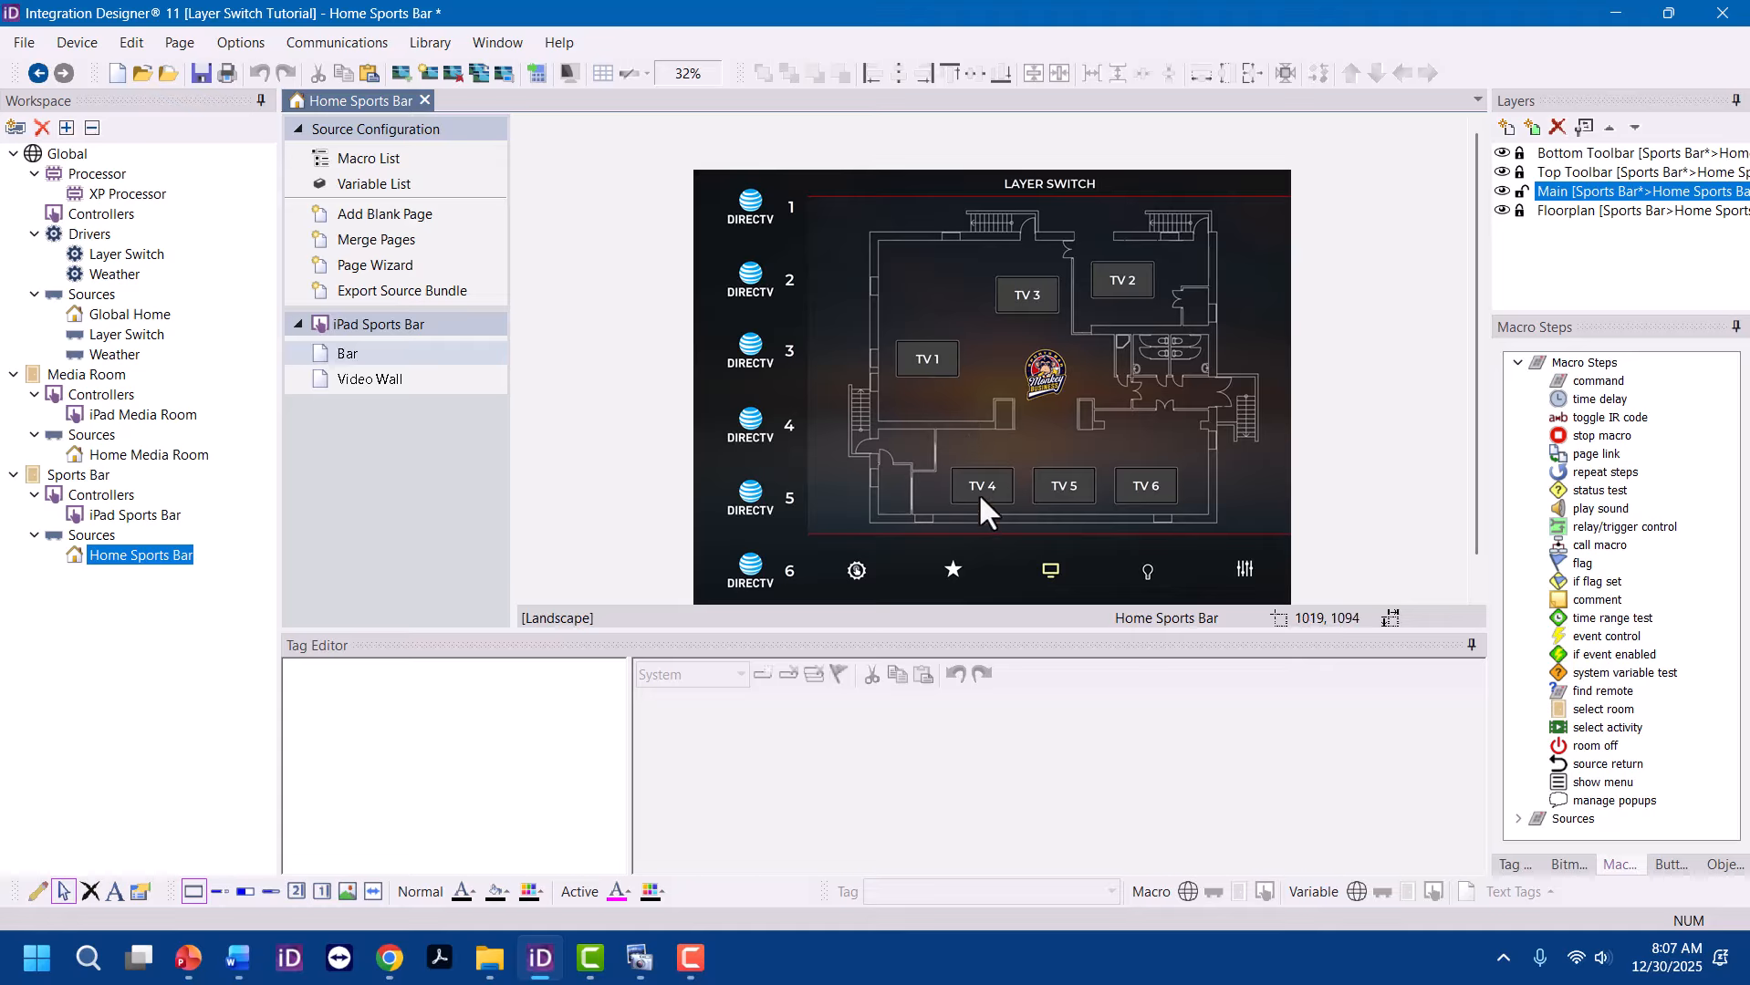
pyautogui.doubleClick(127, 257)
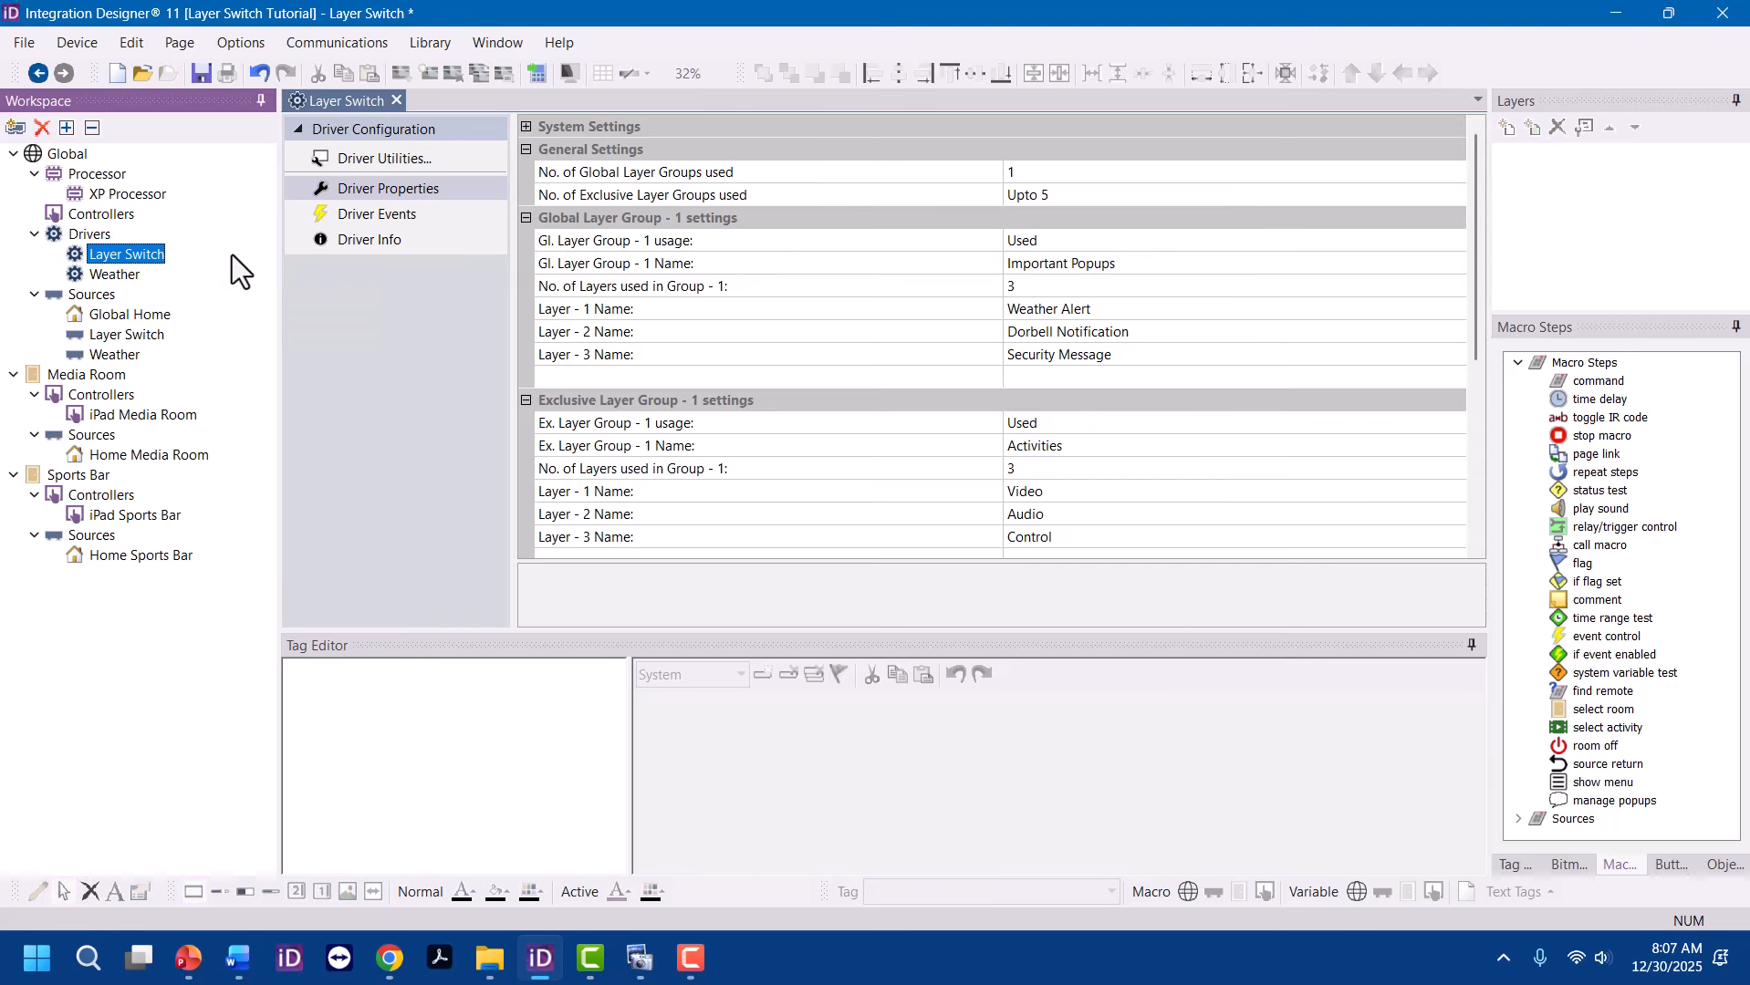
pyautogui.scroll(-5, 931, 411)
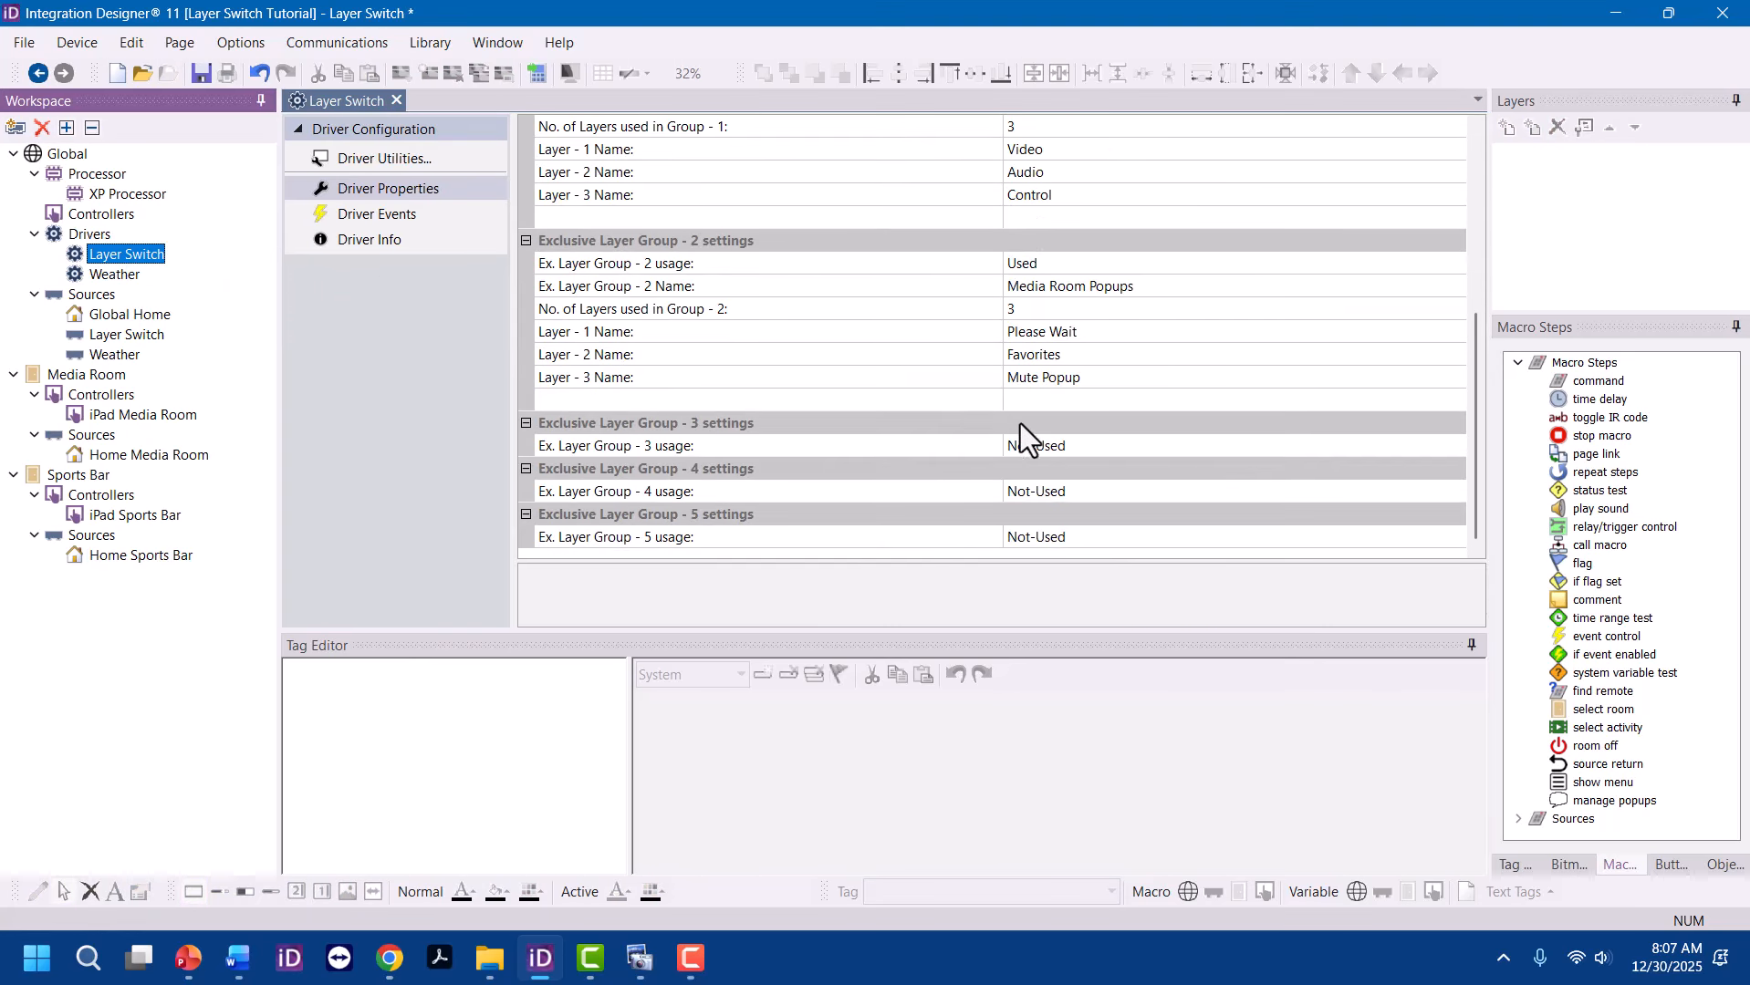
pyautogui.click(1175, 447)
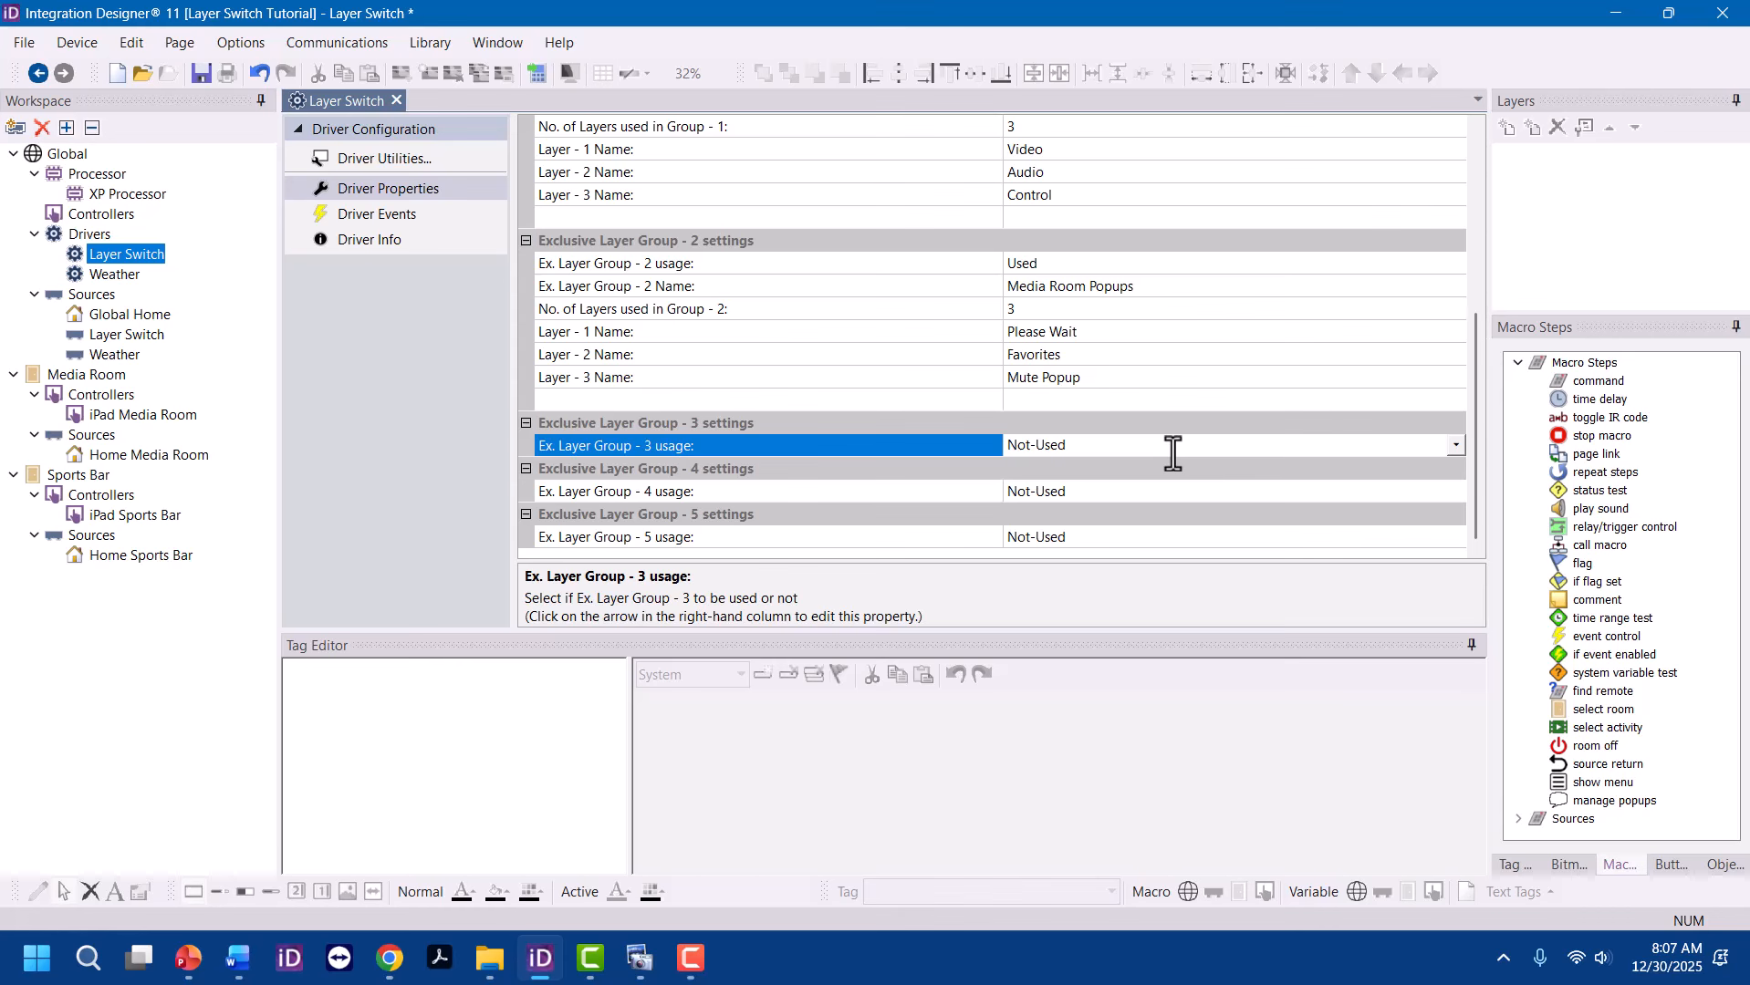
pyautogui.doubleClick(1173, 453)
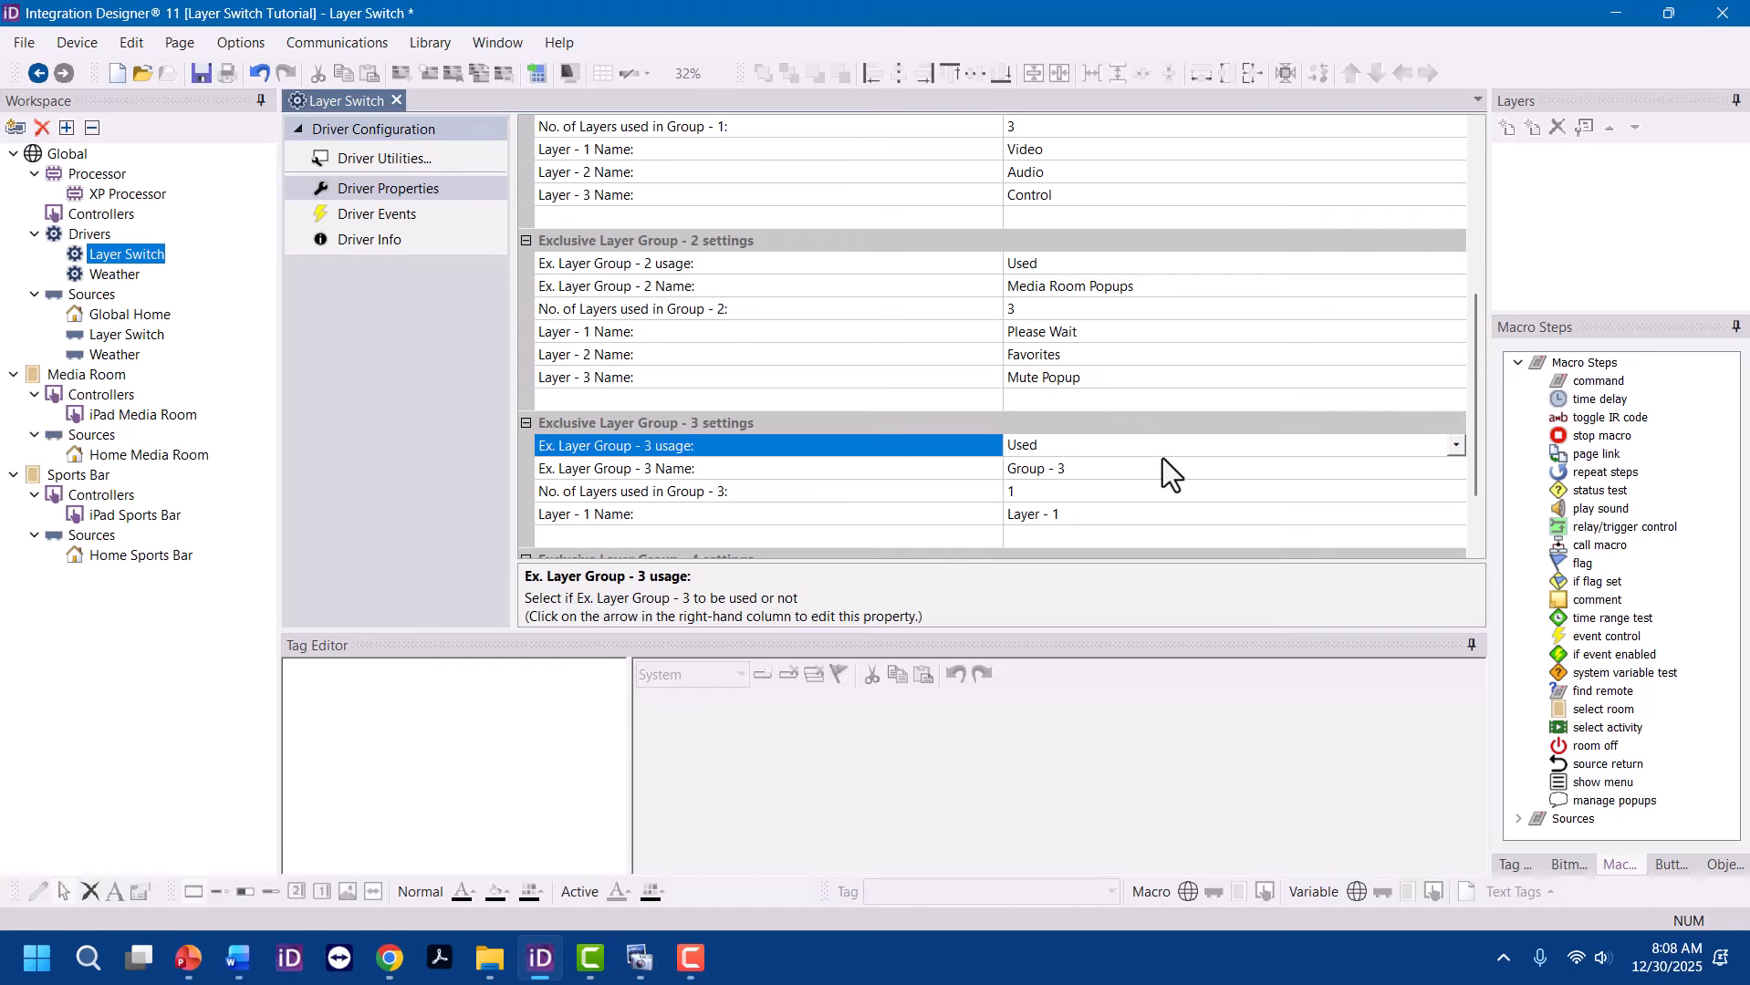
# Name Exclusive Layer Group 3 TV Selections and set its number of layers to 6
pyautogui.click(1148, 468)
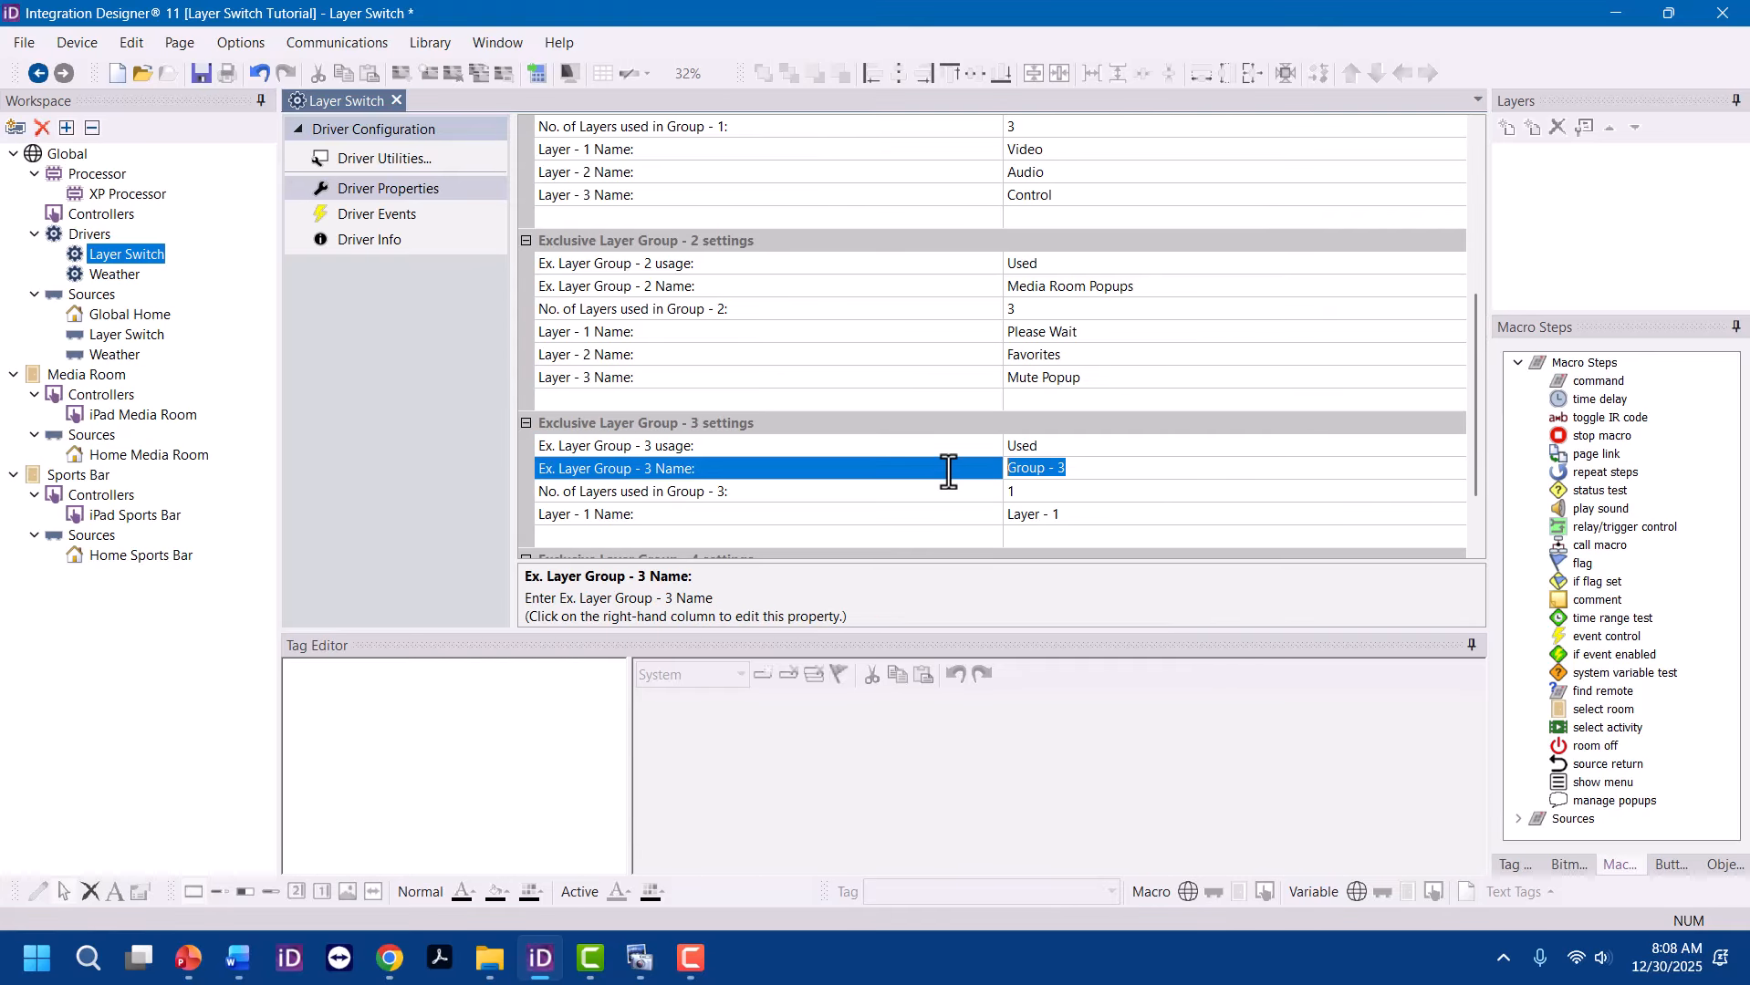
pyautogui.write('TV Selections')
pyautogui.click(1097, 492)
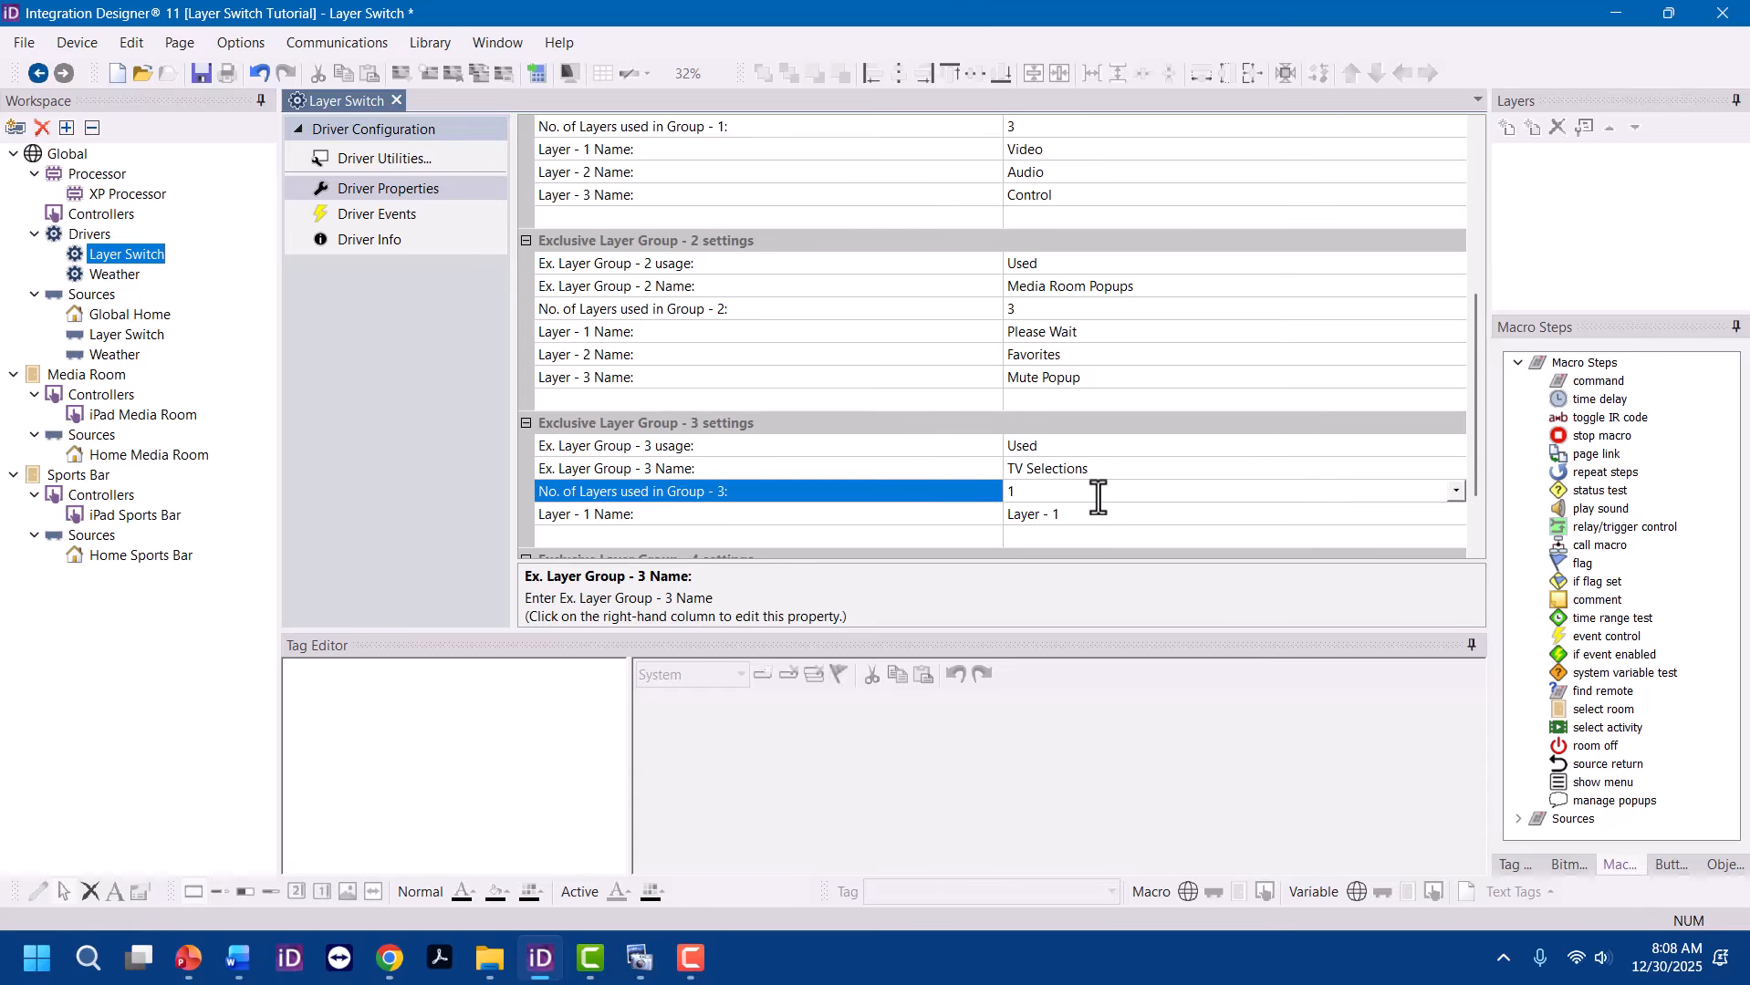
pyautogui.write('235')
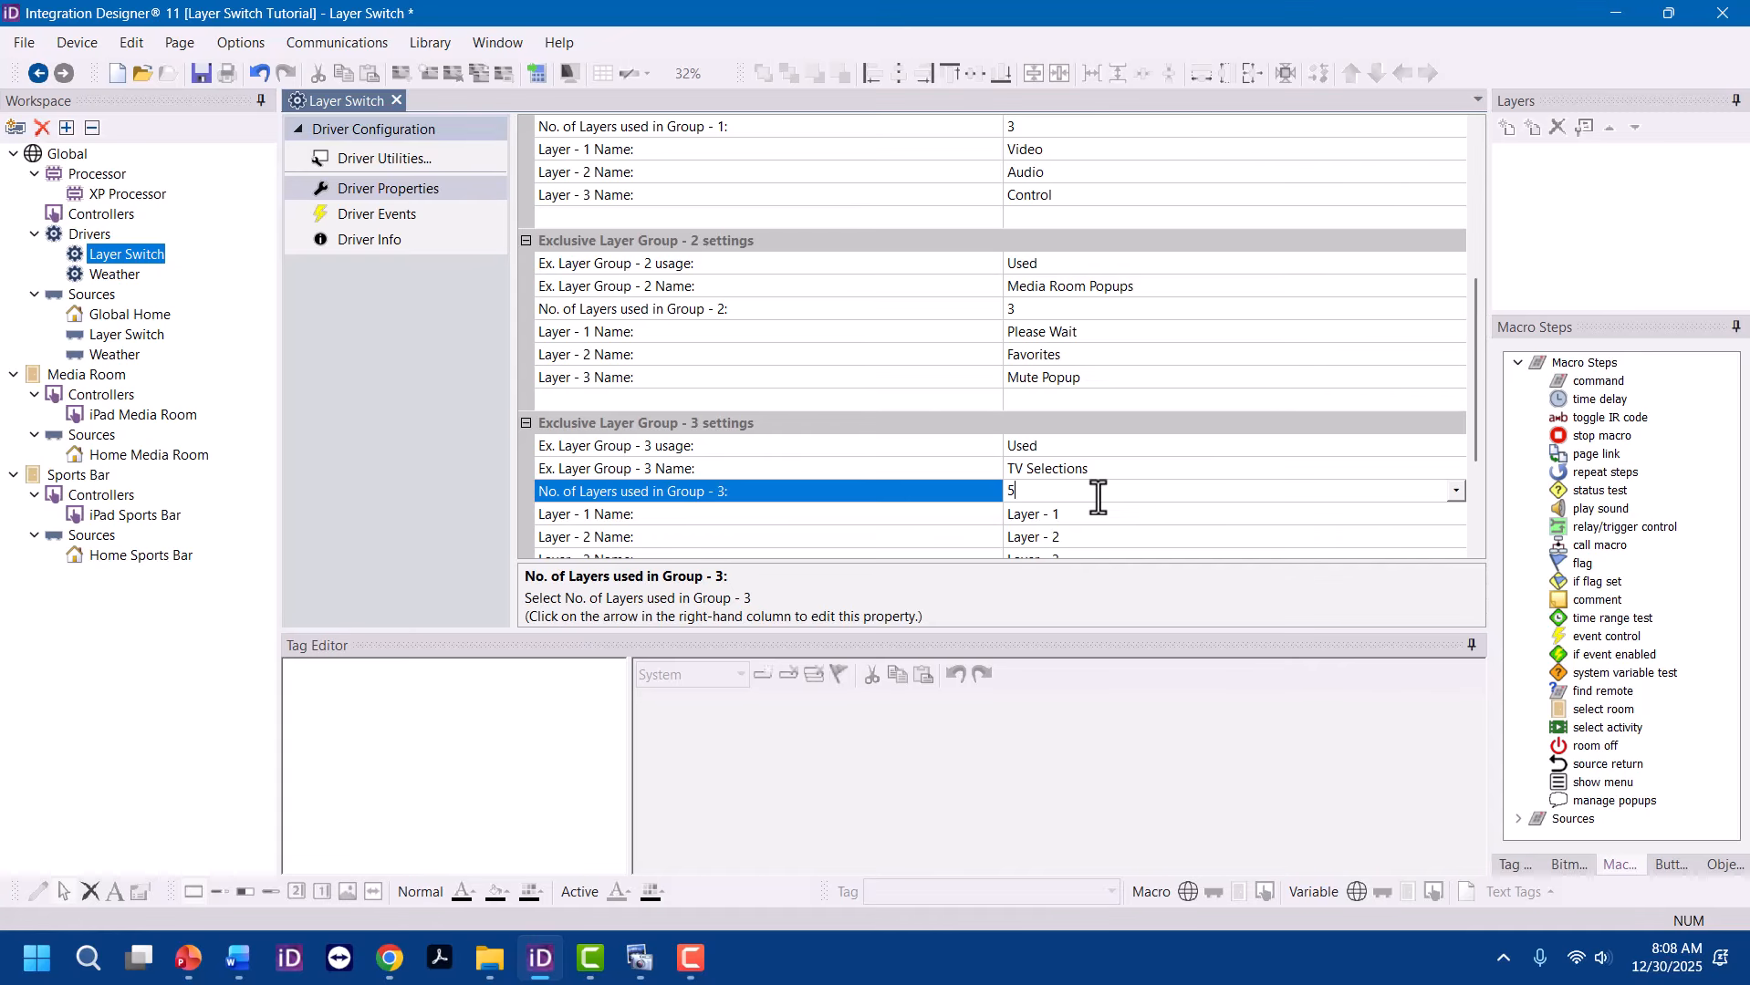
pyautogui.write('9')
pyautogui.scroll(-3, 1423, 488)
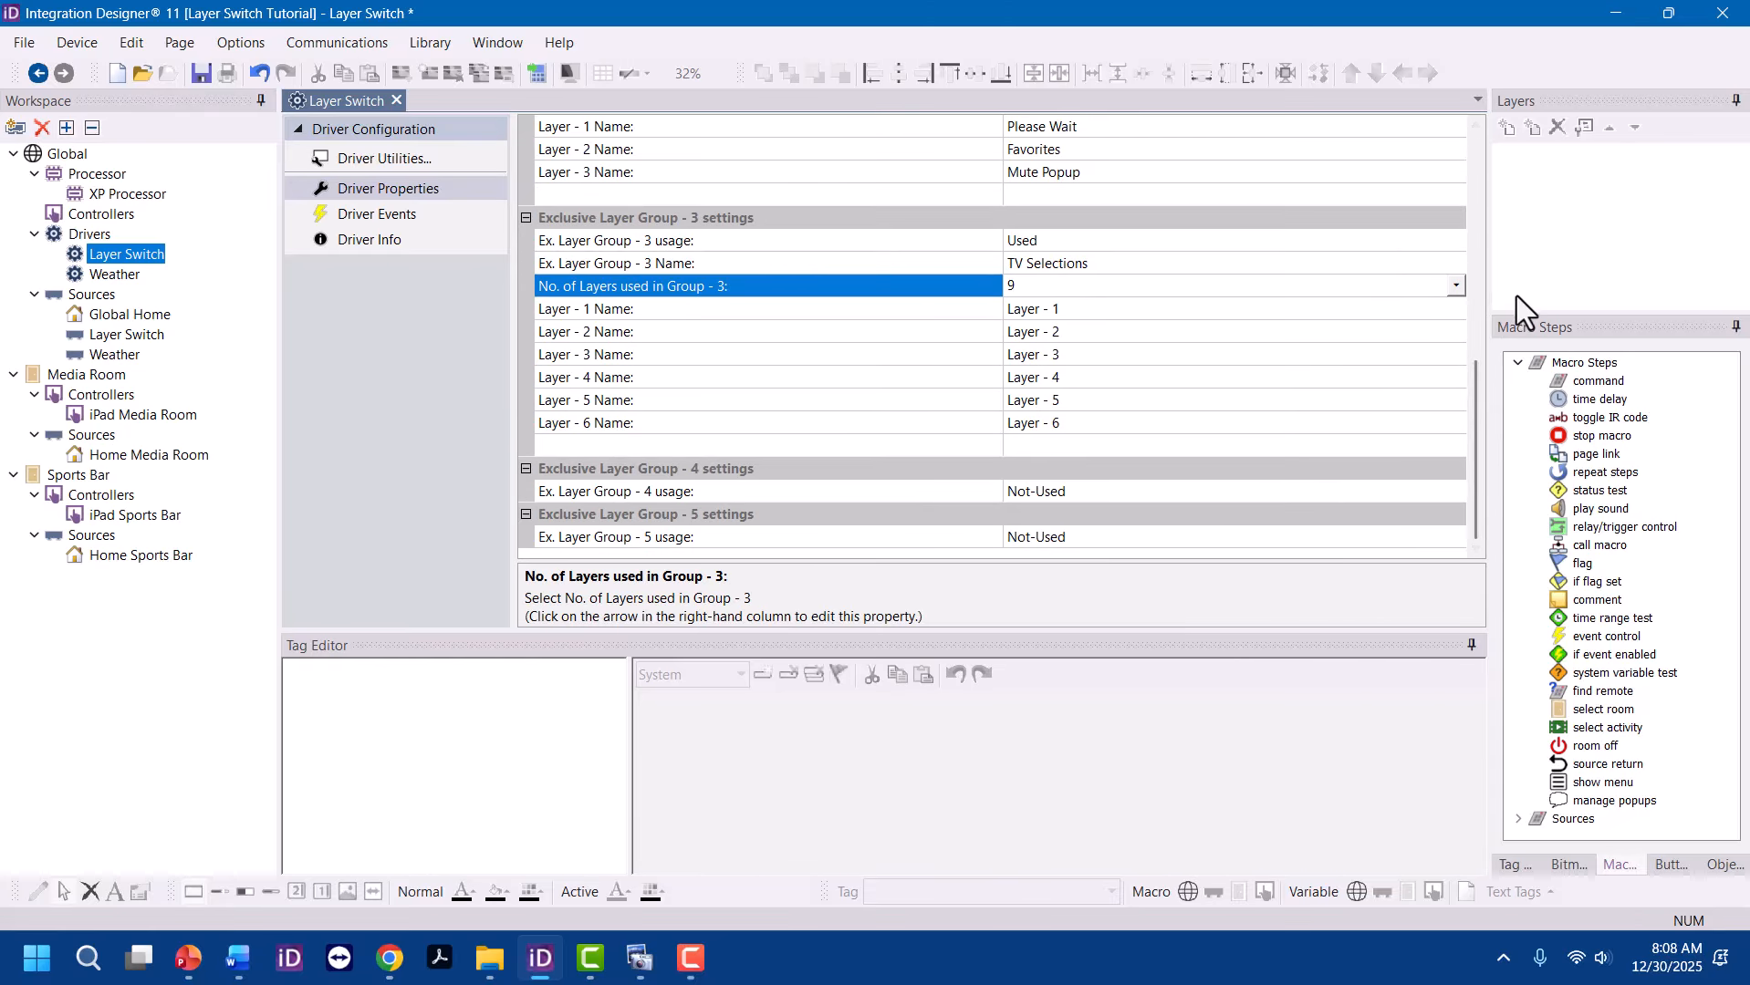
pyautogui.click(1456, 288)
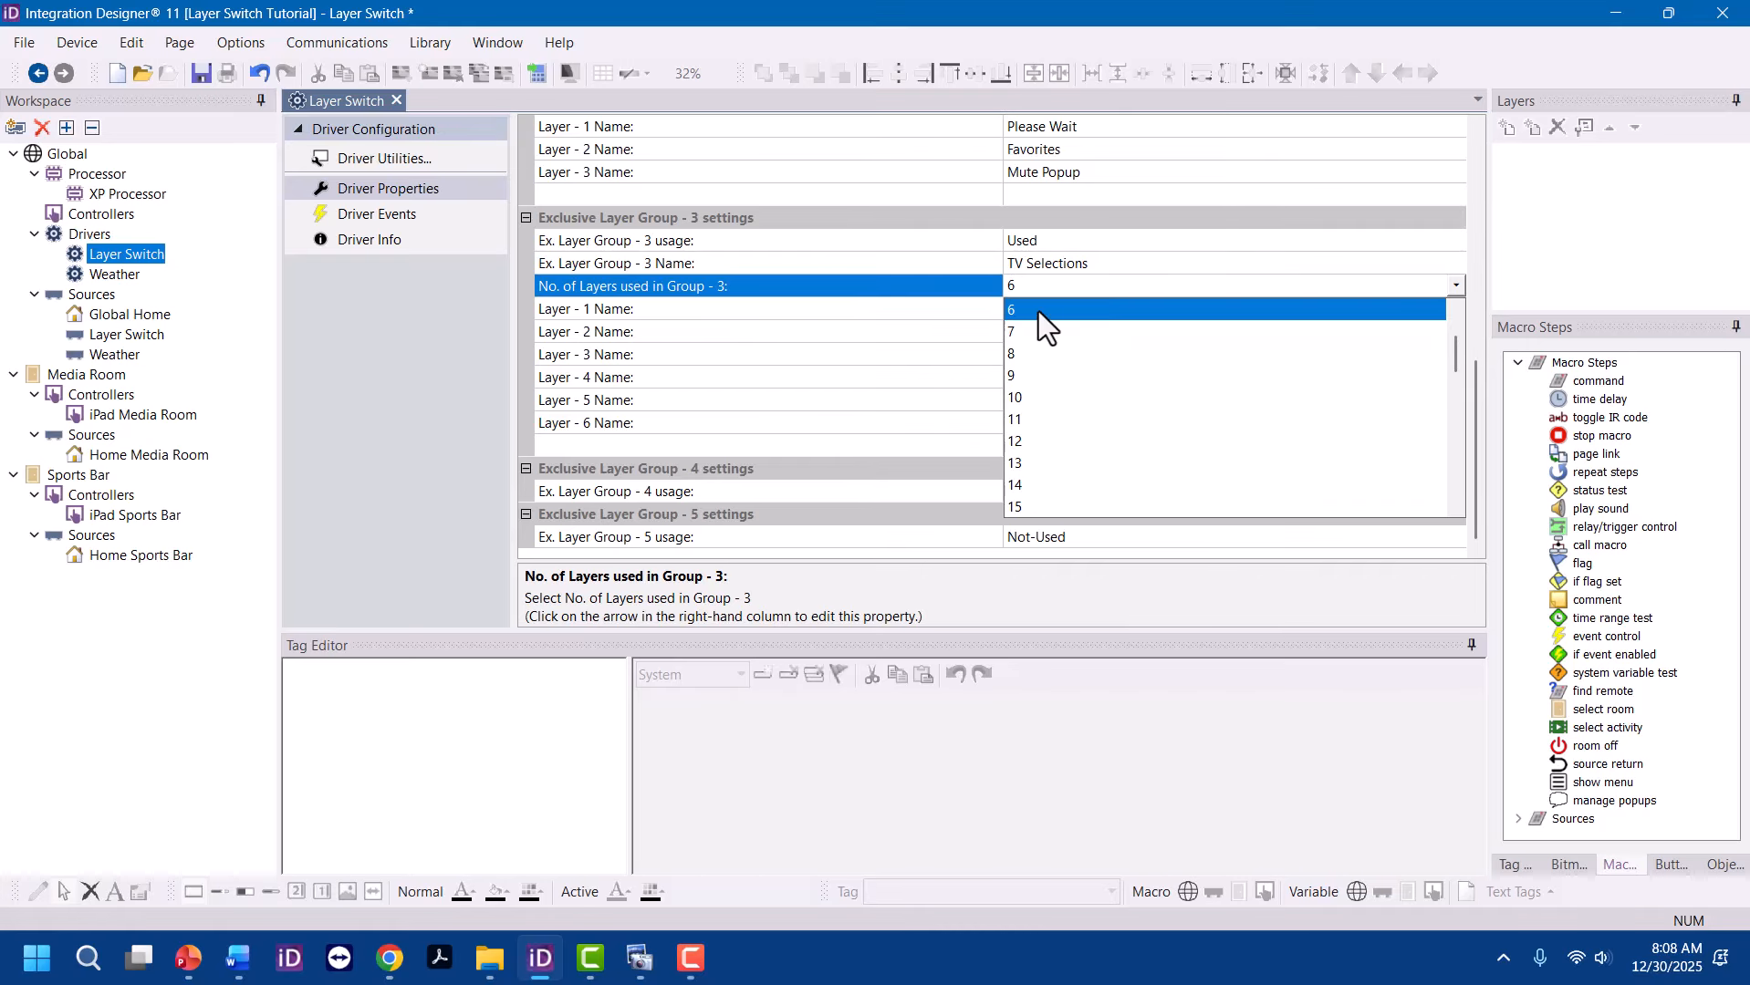
pyautogui.click(1038, 312)
# Name the six layers in the TV Selections group TV 1, TV 2, TV 3, TV 4, TV 5 and TV 6
pyautogui.click(1115, 310)
pyautogui.write('TV 1')
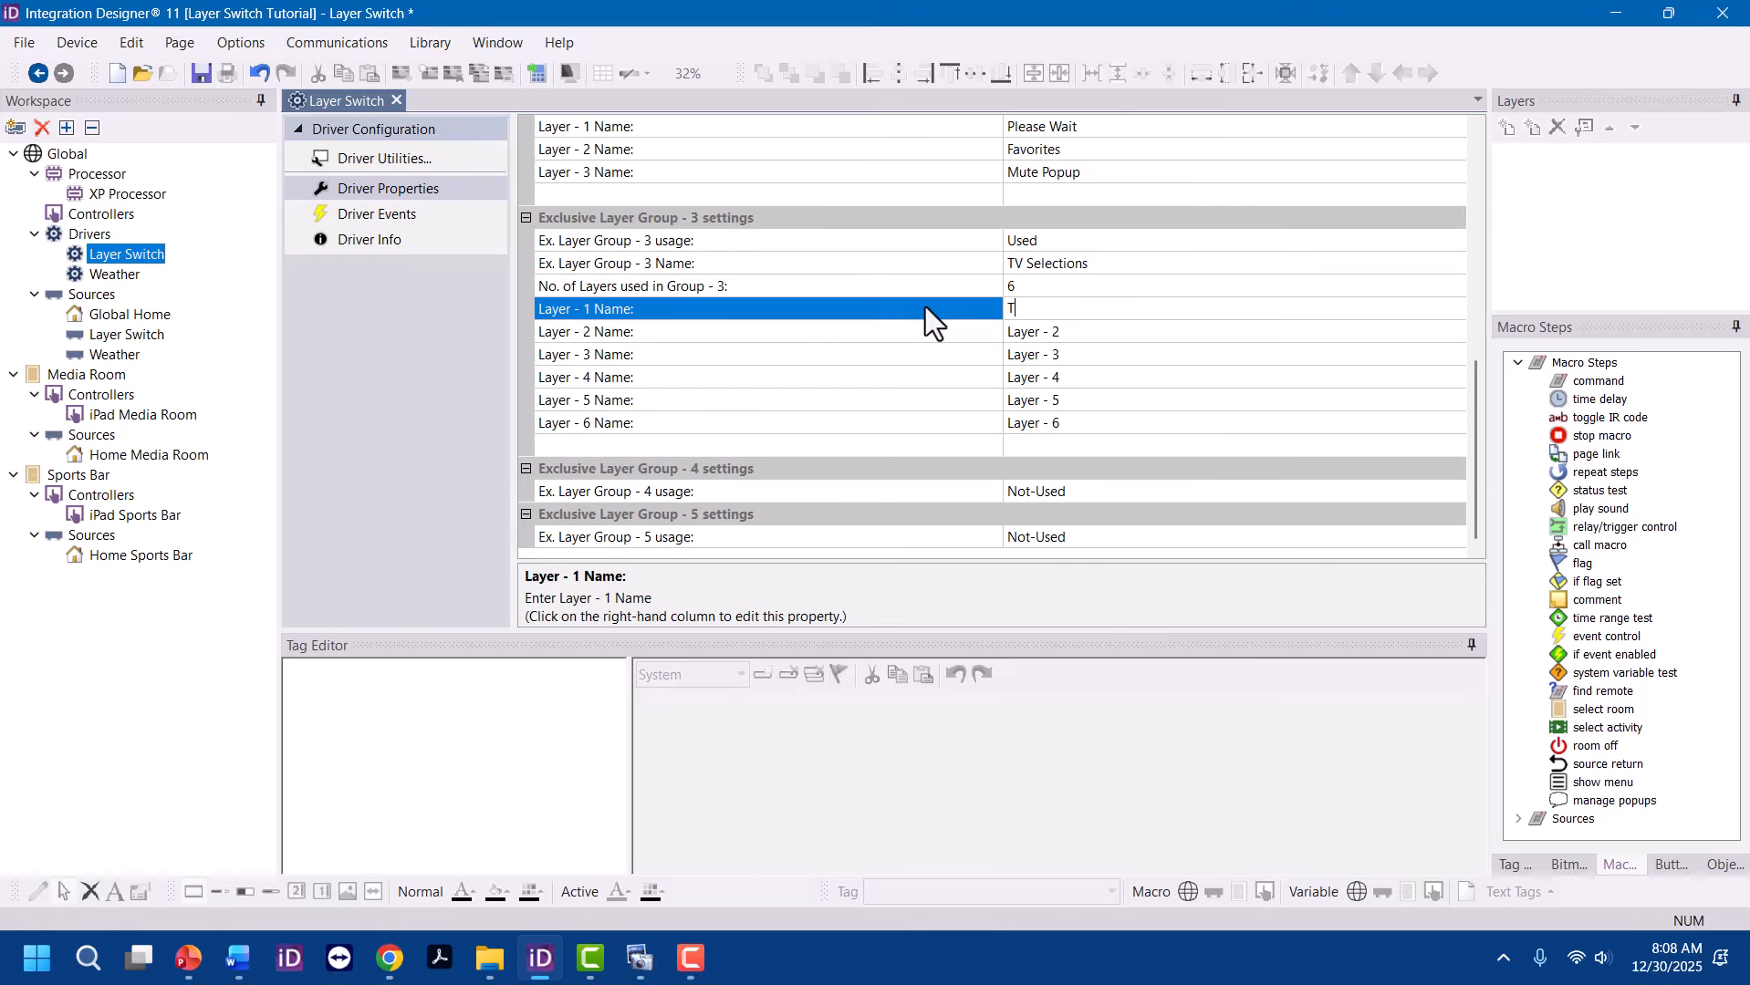
pyautogui.click(1095, 335)
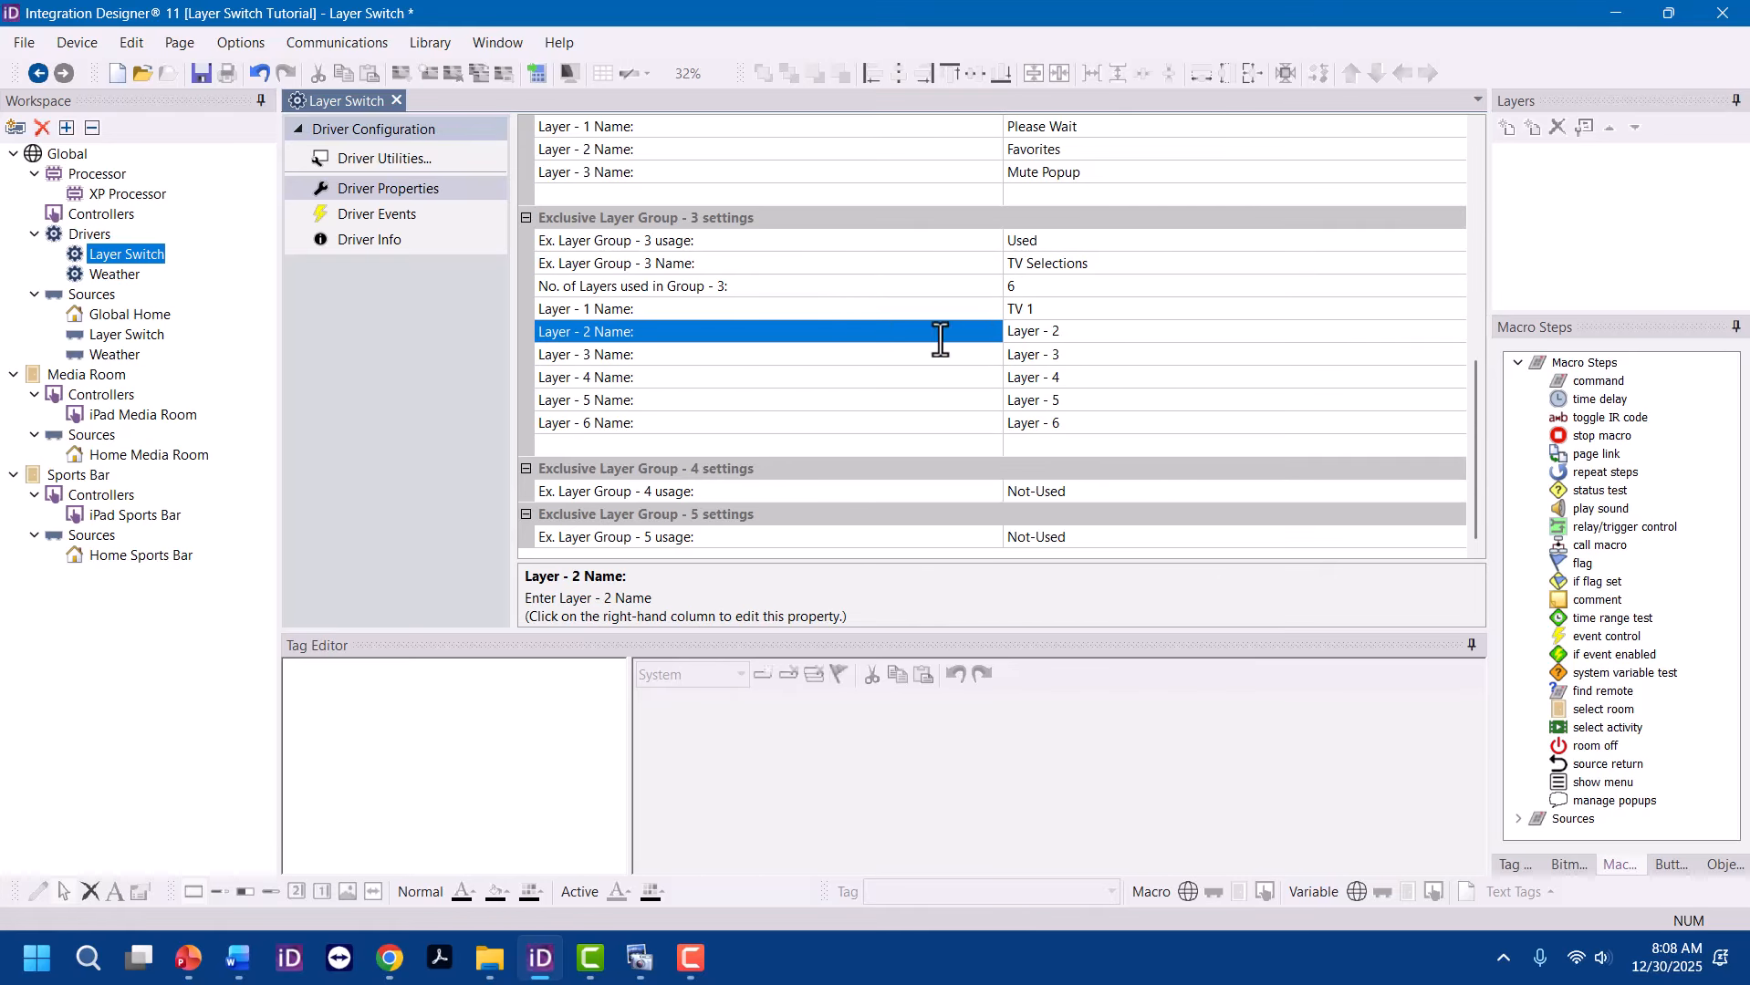
pyautogui.write('TV 2')
pyautogui.click(1132, 351)
pyautogui.write('TV 3')
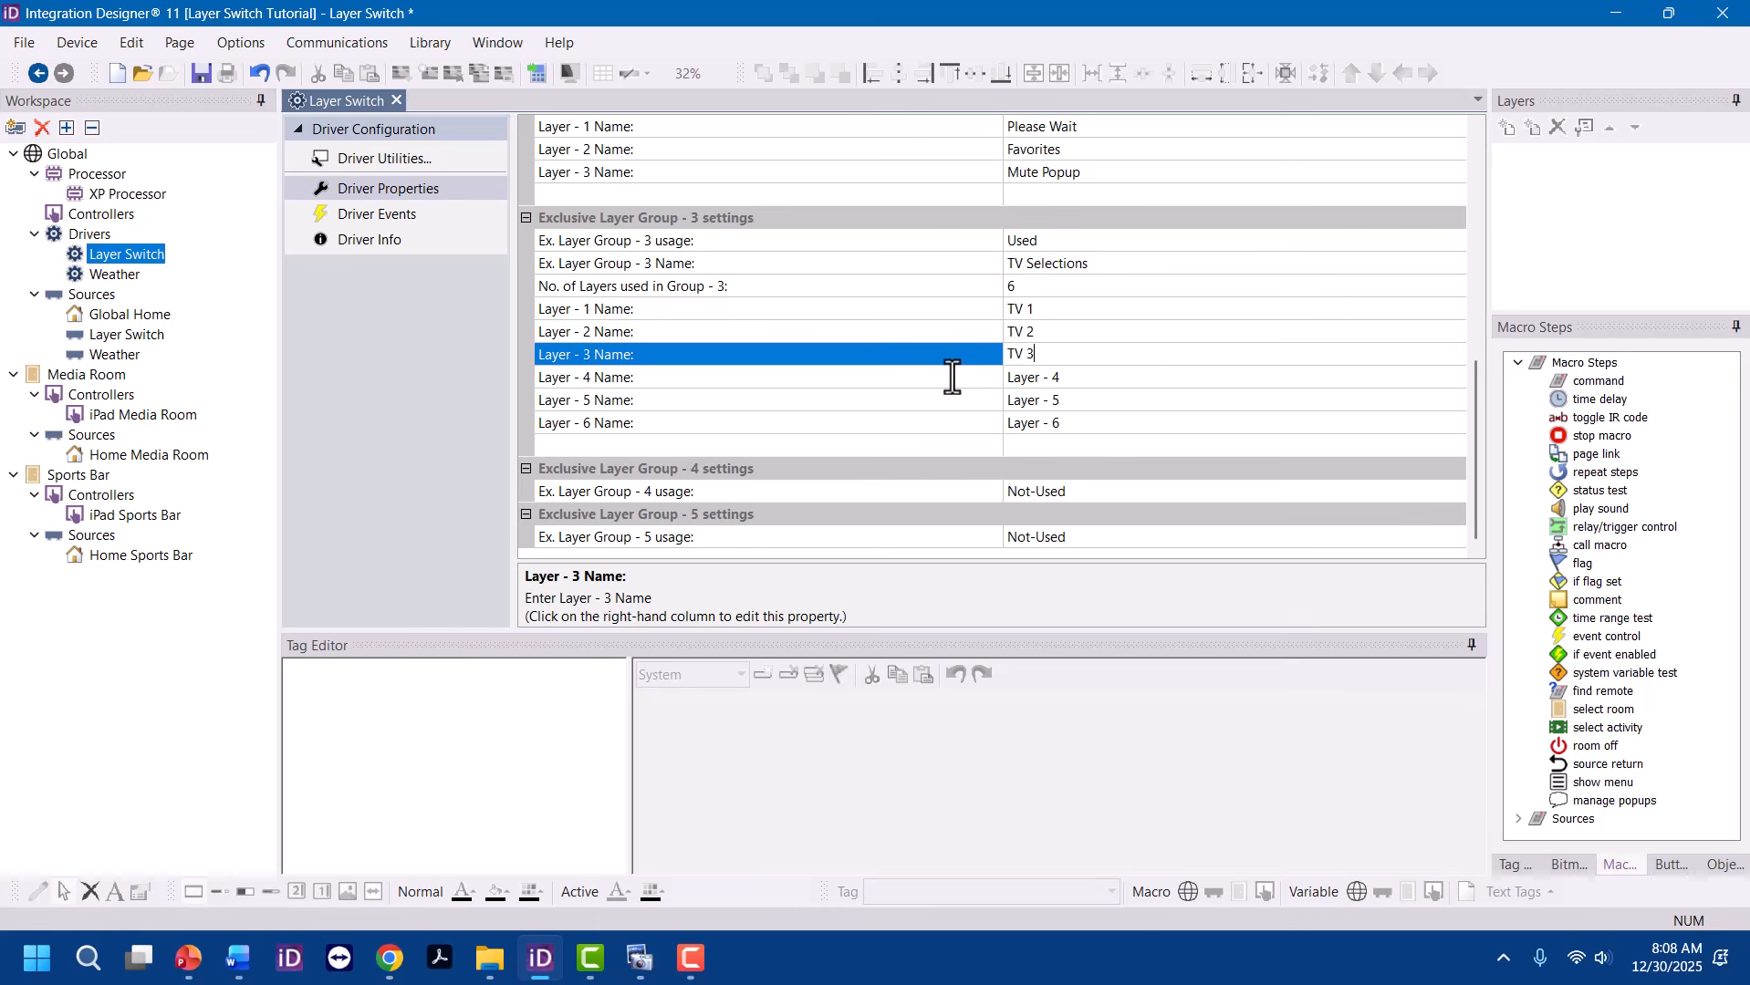
pyautogui.click(1095, 384)
pyautogui.write('TV 4')
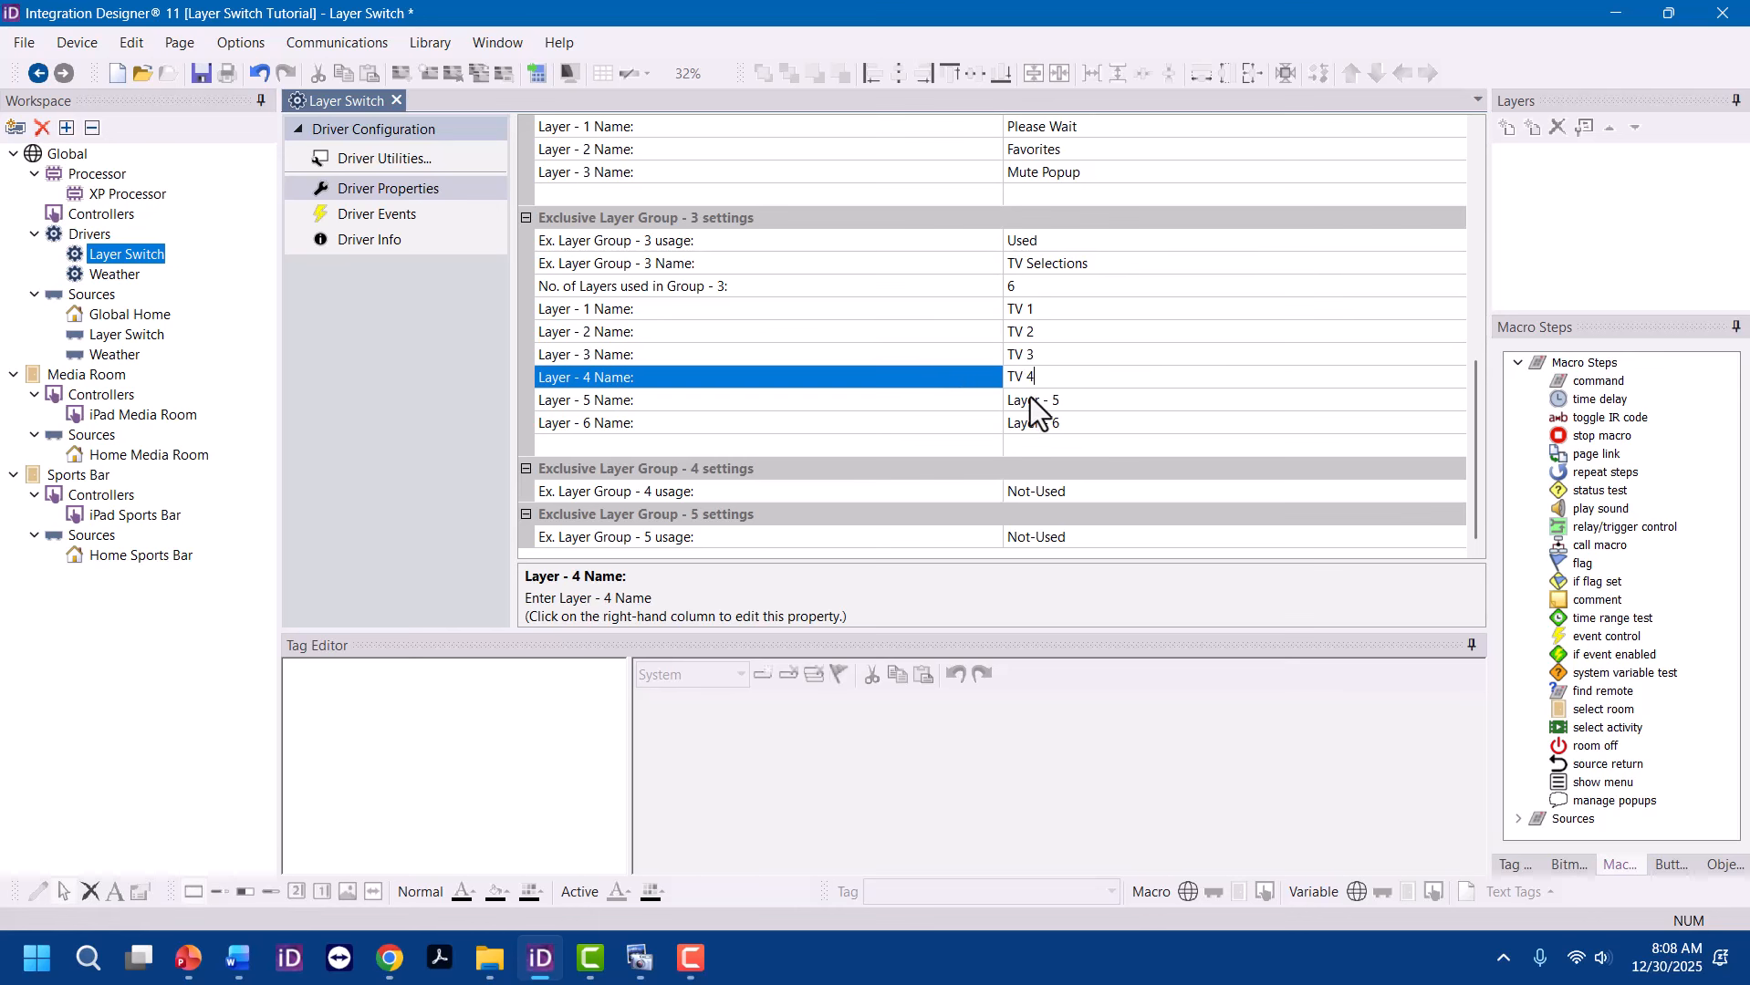
pyautogui.click(1081, 400)
pyautogui.write('TV ')
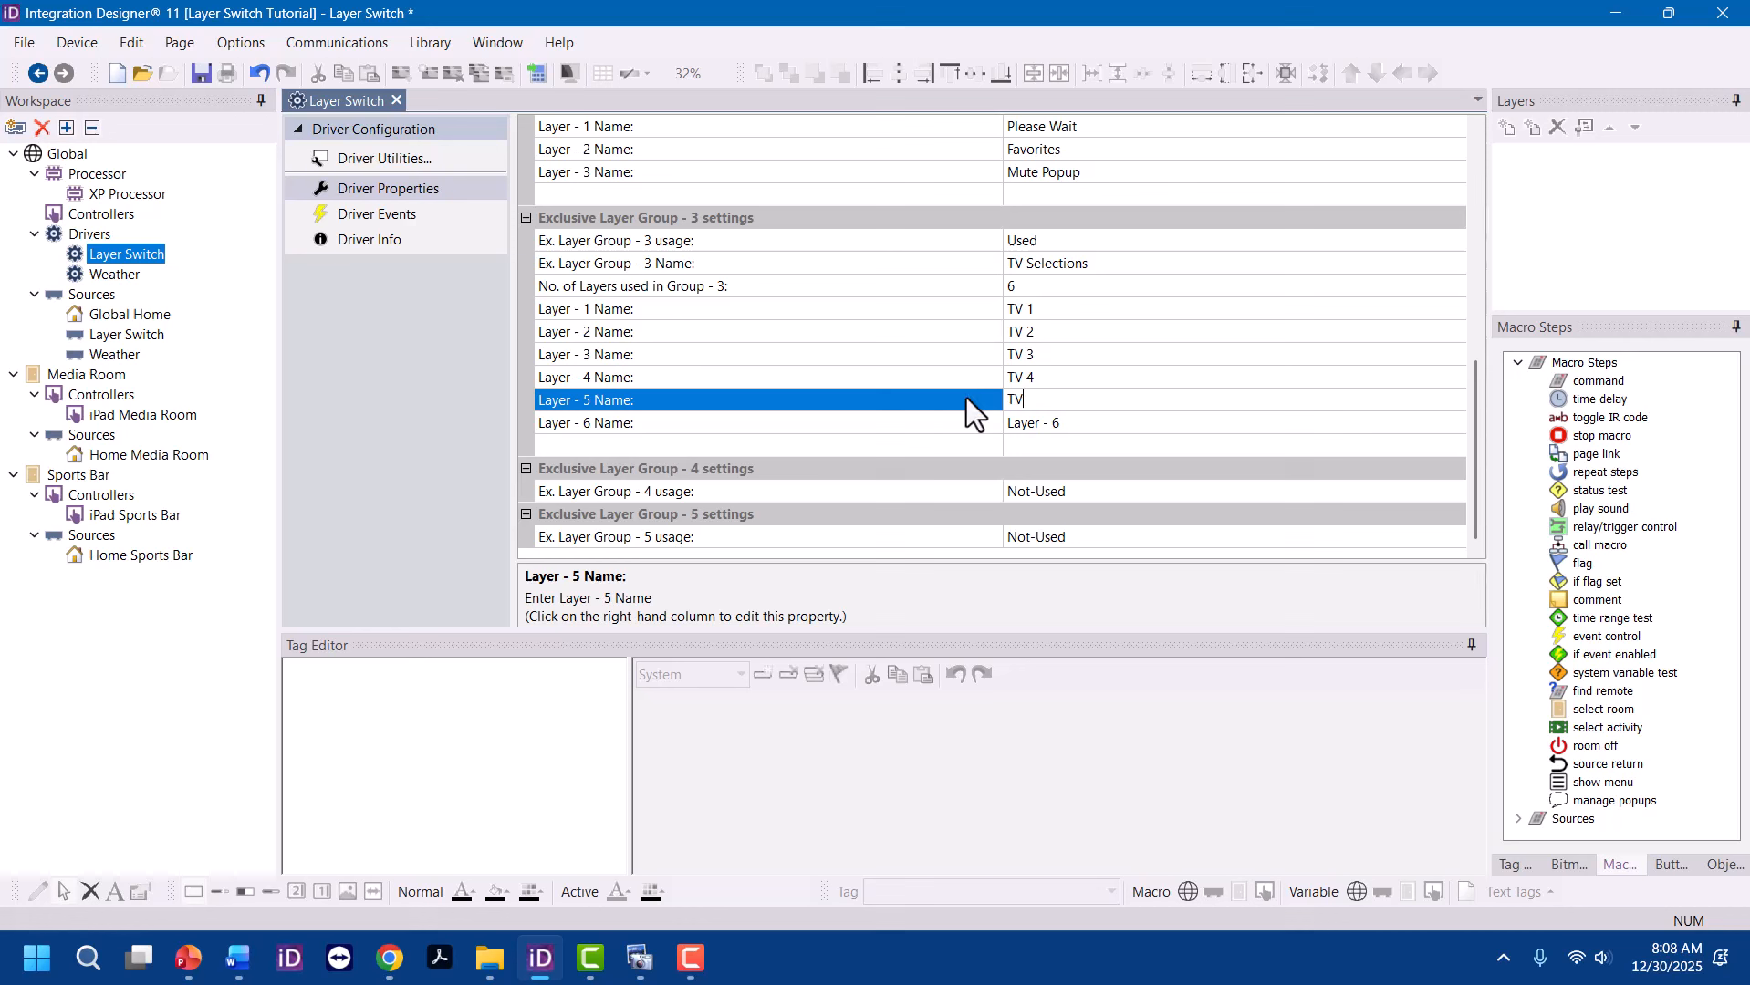
pyautogui.write('5')
pyautogui.click(1083, 422)
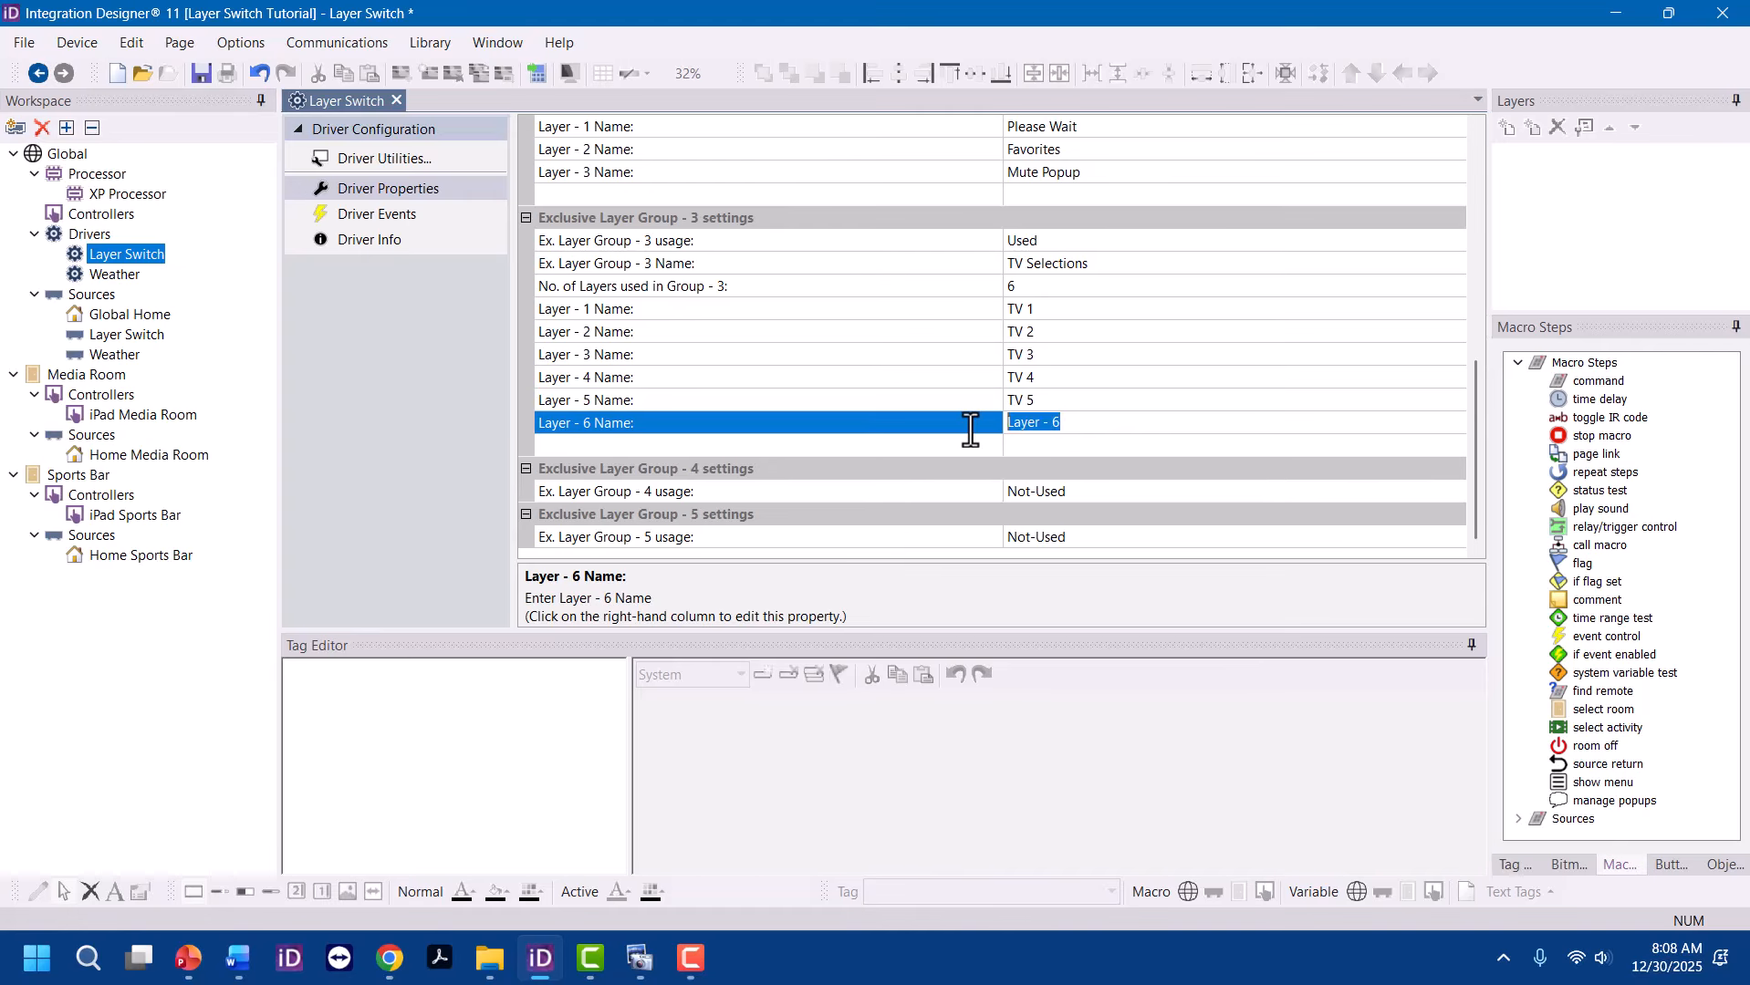
pyautogui.write('TV 6')
pyautogui.click(1100, 406)
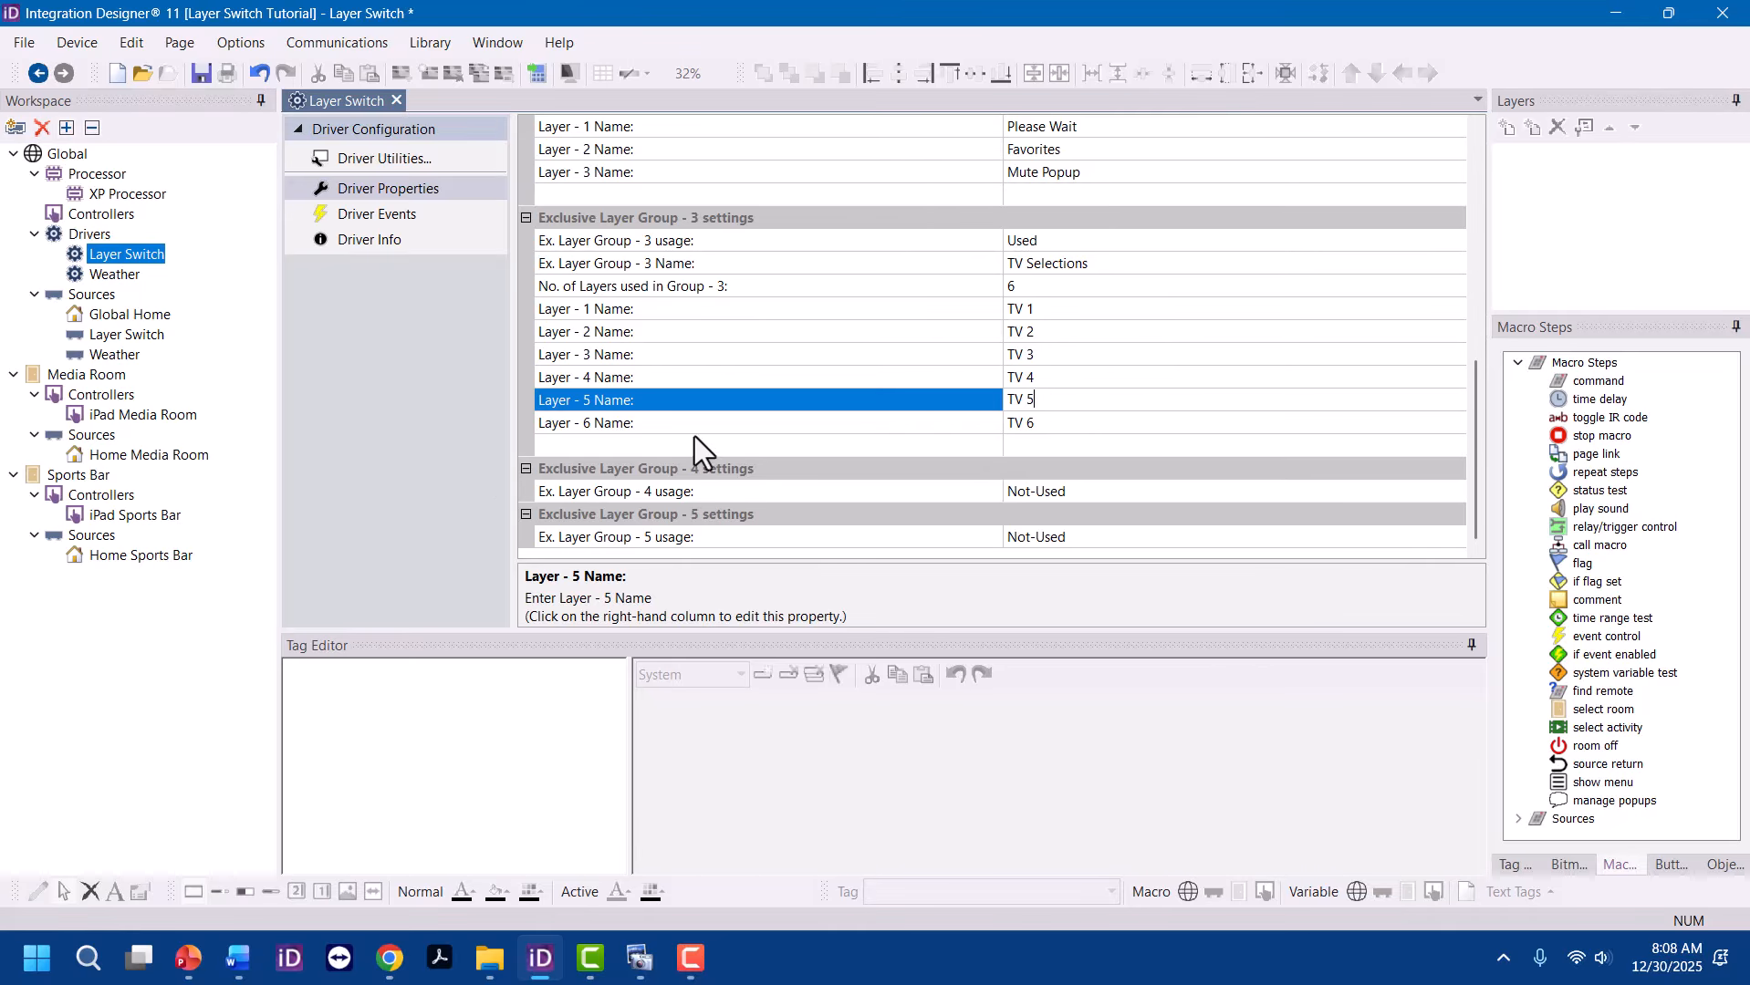
# On the Home Sports Bar page, give the TV 1 button's source macro a Layer Switch command using Ex. Layer Switching \ Ex. Group: TV Selections
pyautogui.click(138, 555)
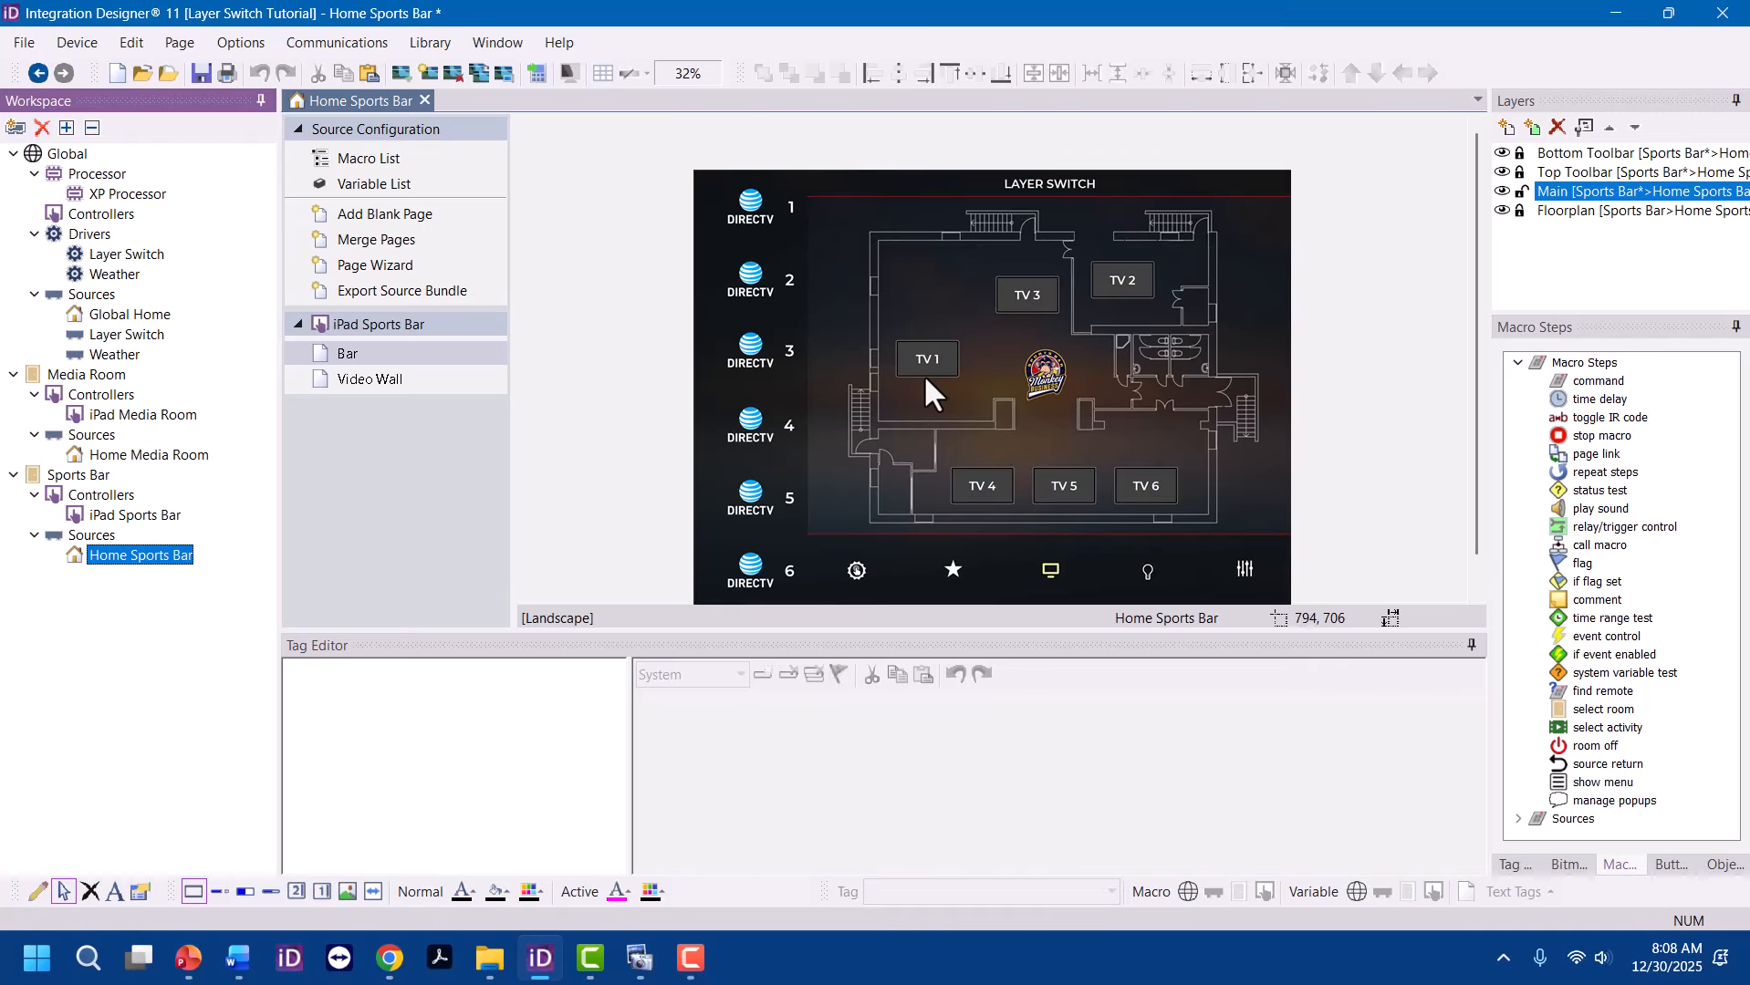
pyautogui.click(934, 361)
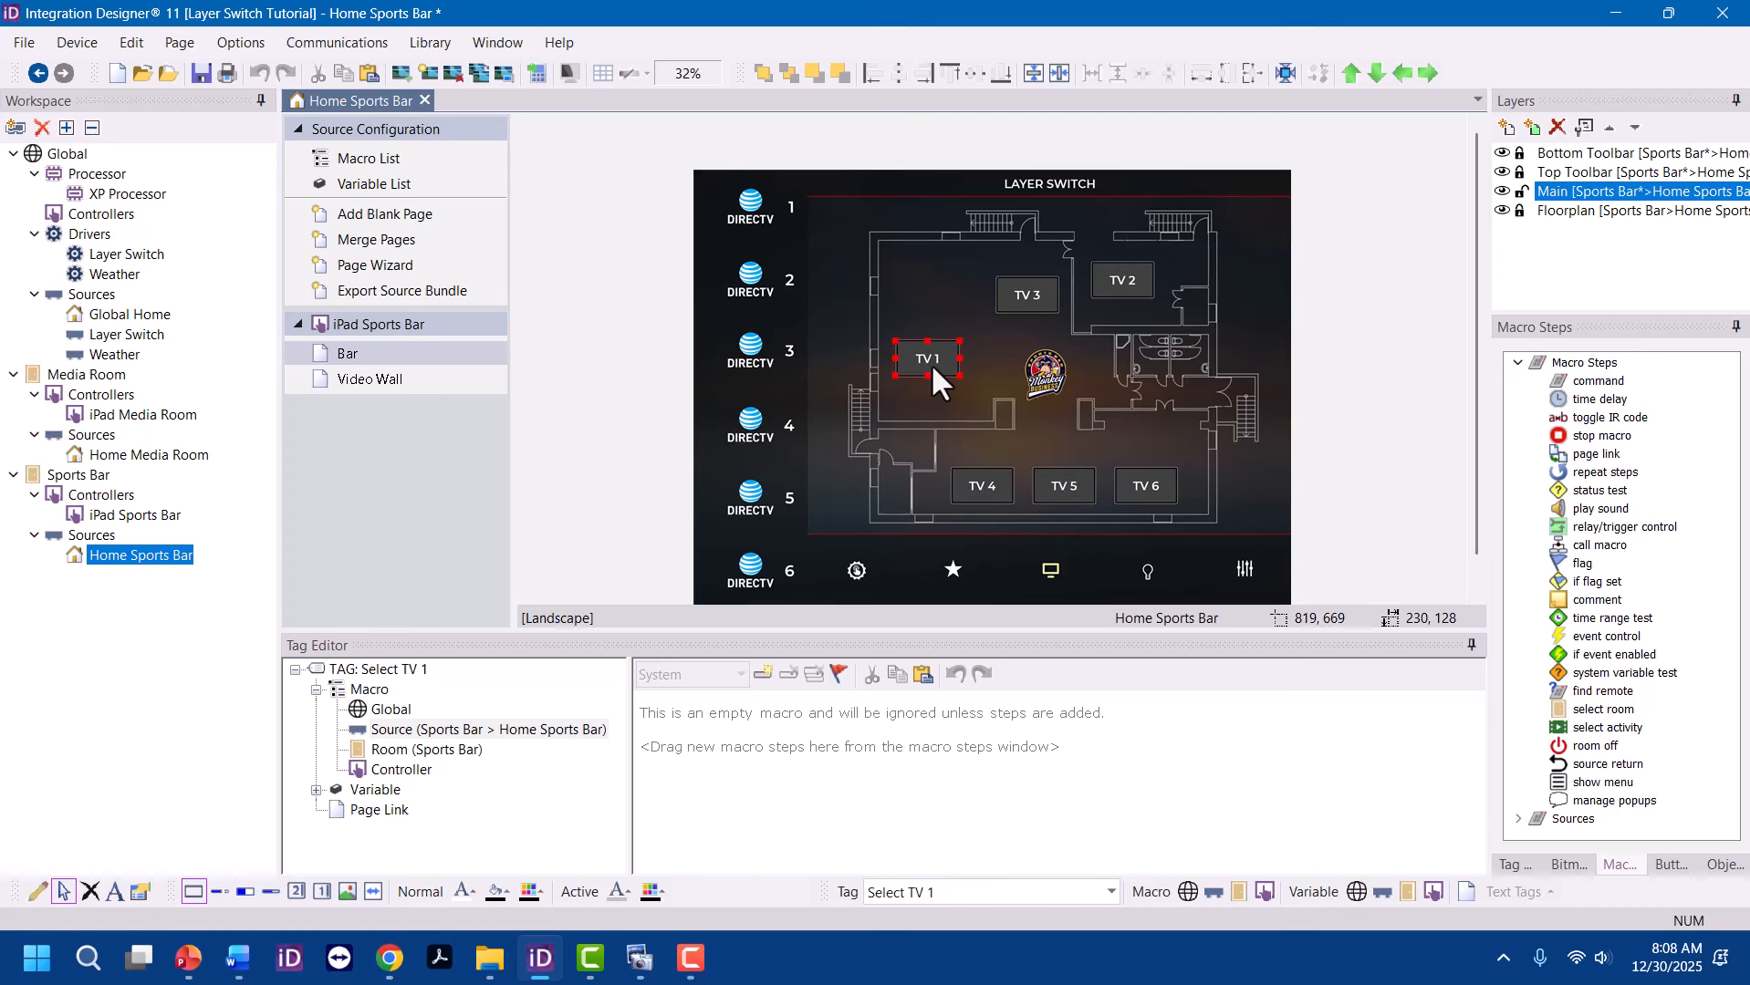
pyautogui.click(538, 731)
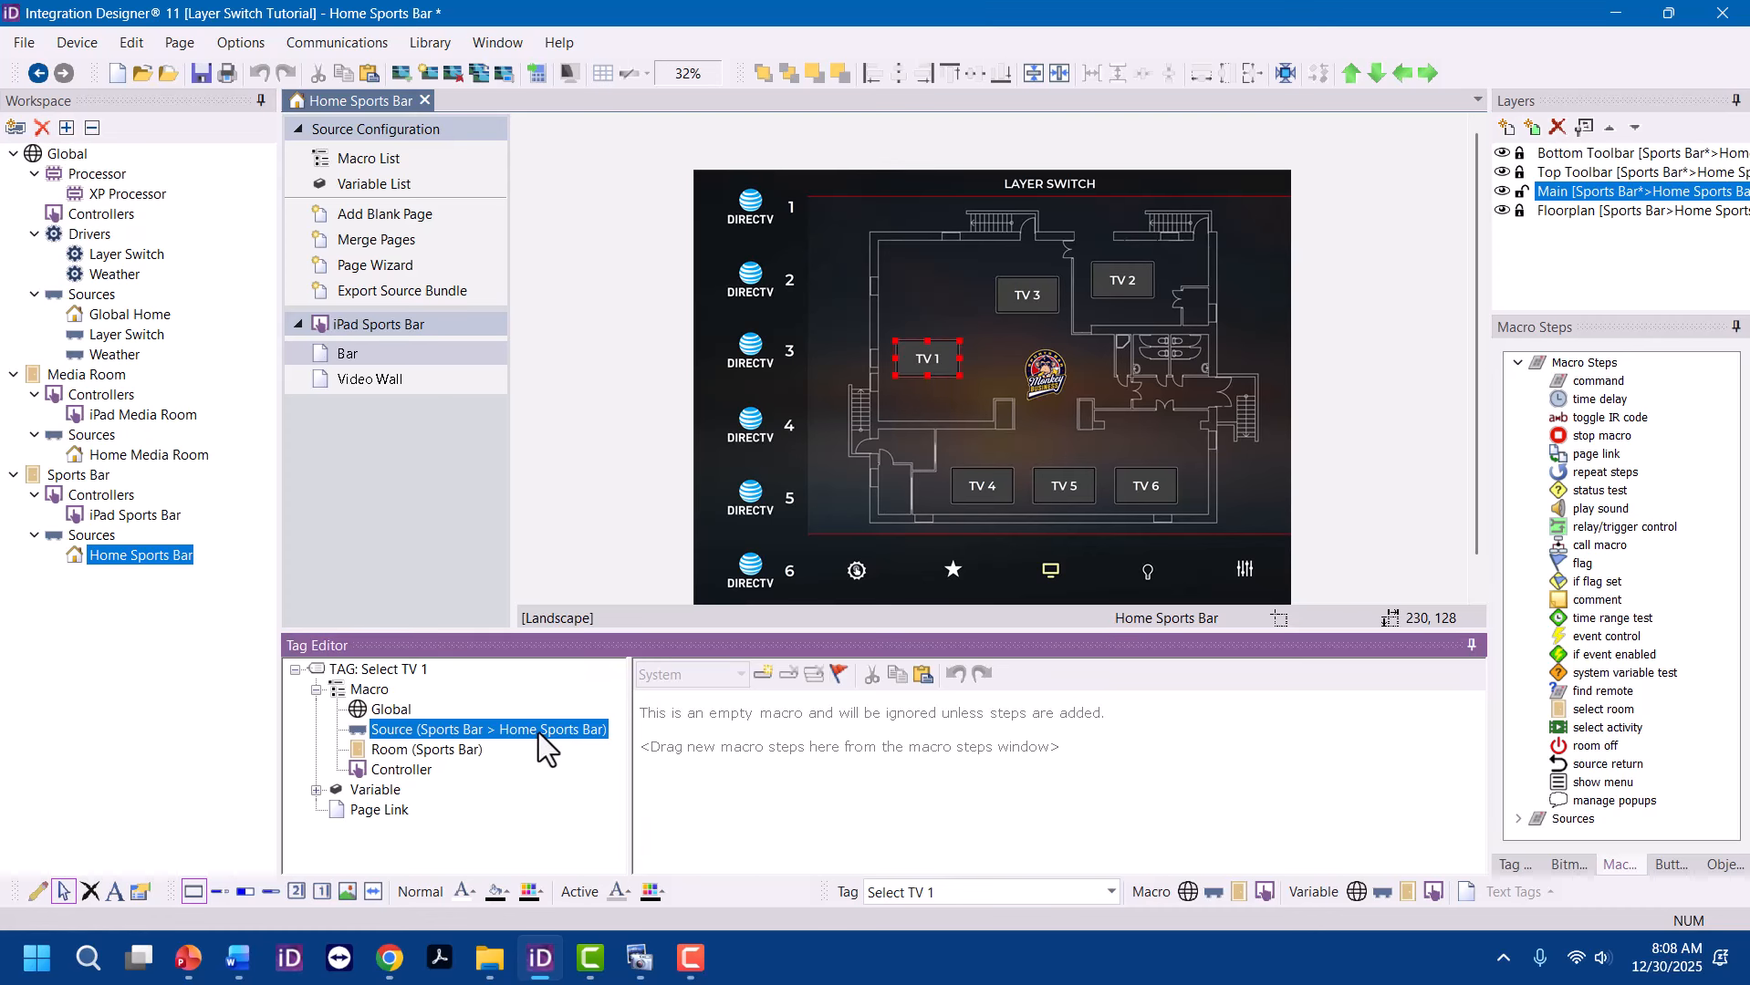
pyautogui.click(1623, 381)
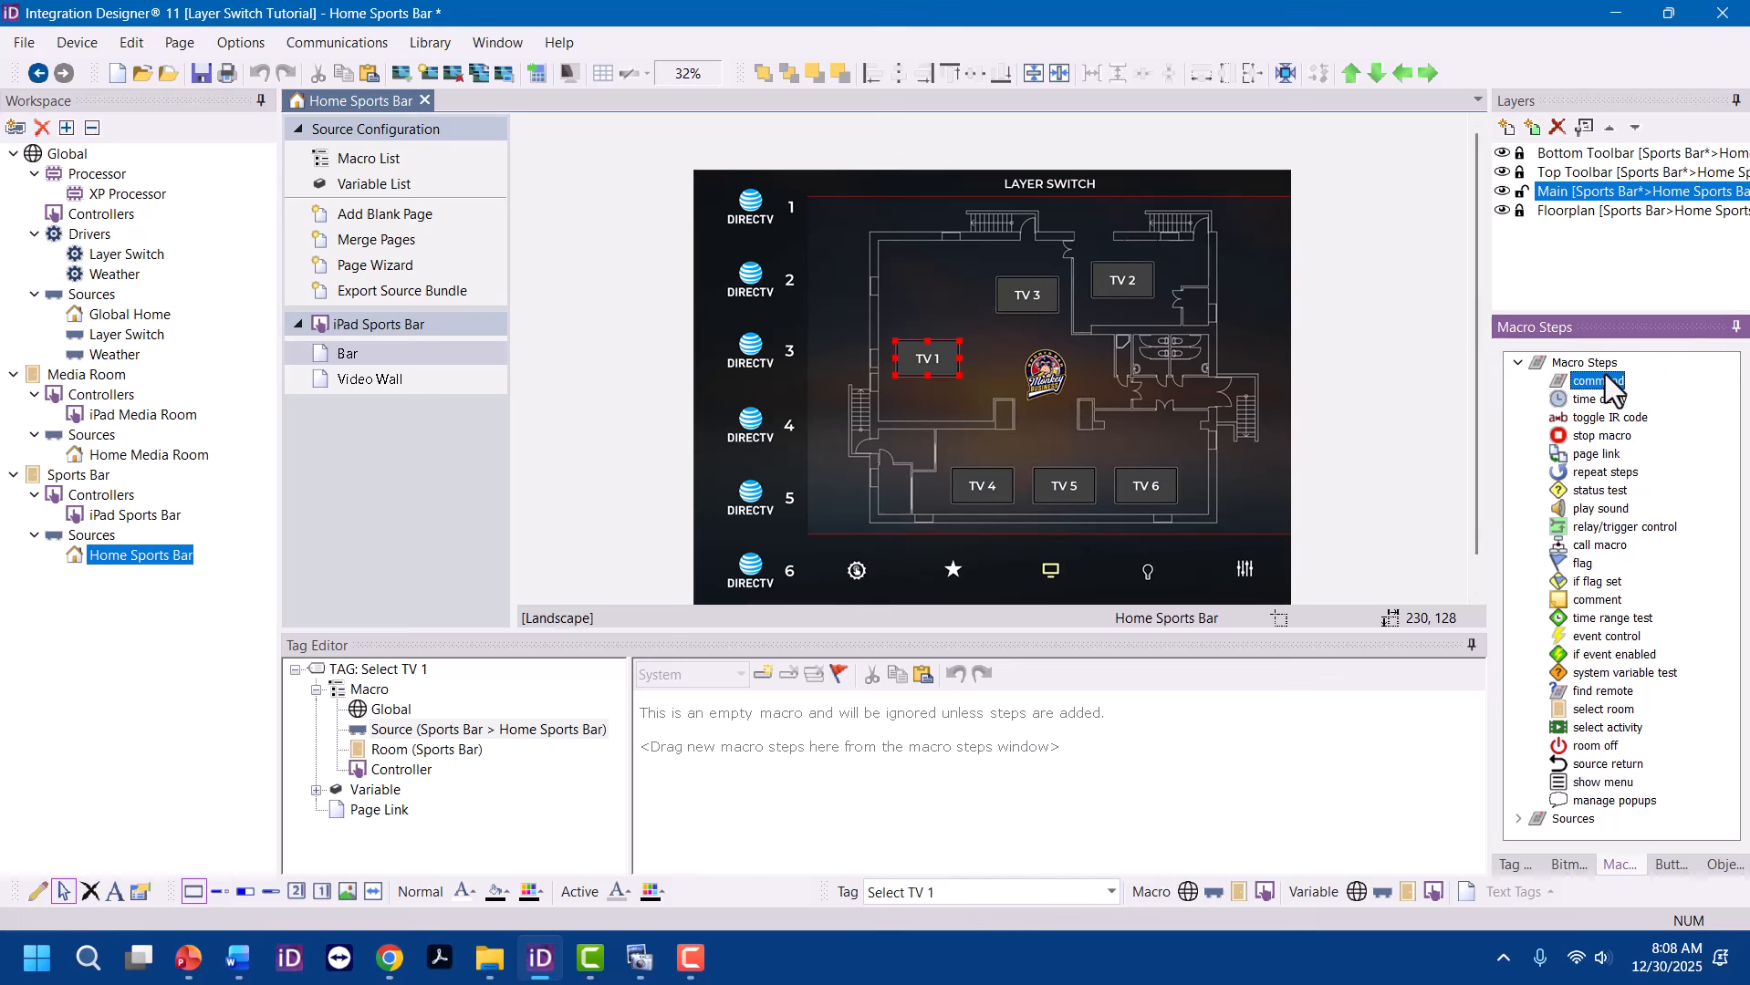
pyautogui.moveTo(1613, 390); pyautogui.dragTo(822, 679)
pyautogui.click(812, 716)
pyautogui.click(846, 751)
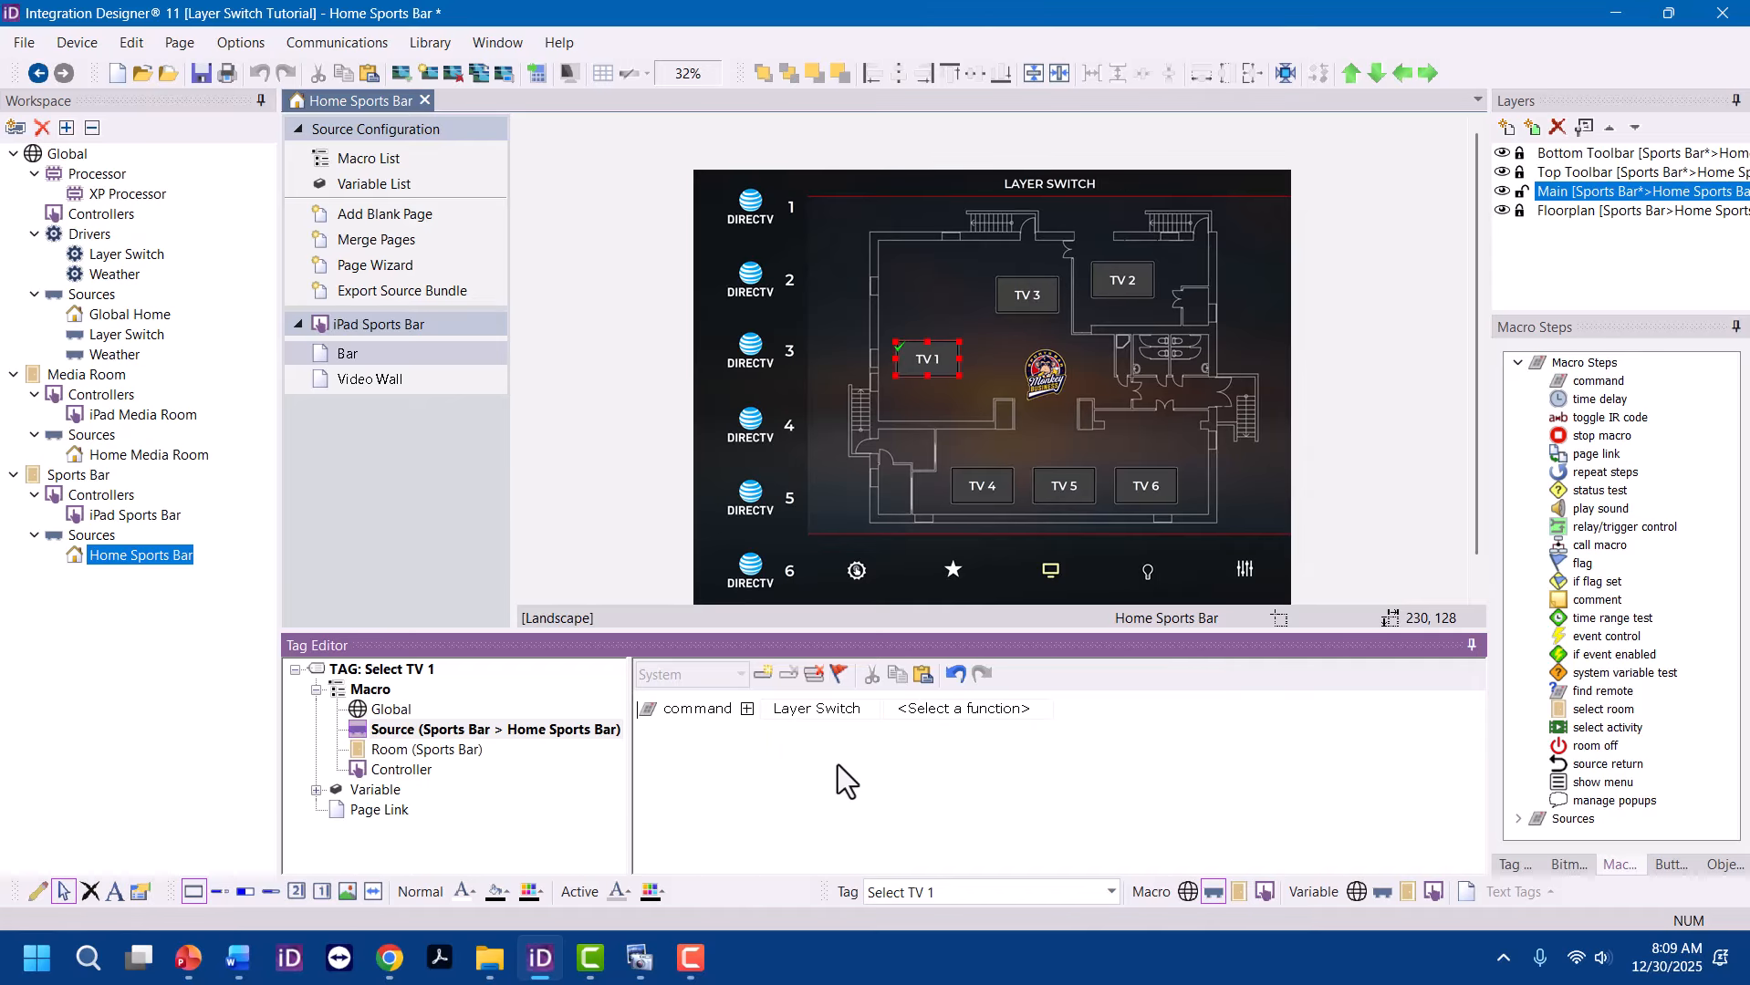
pyautogui.click(1003, 714)
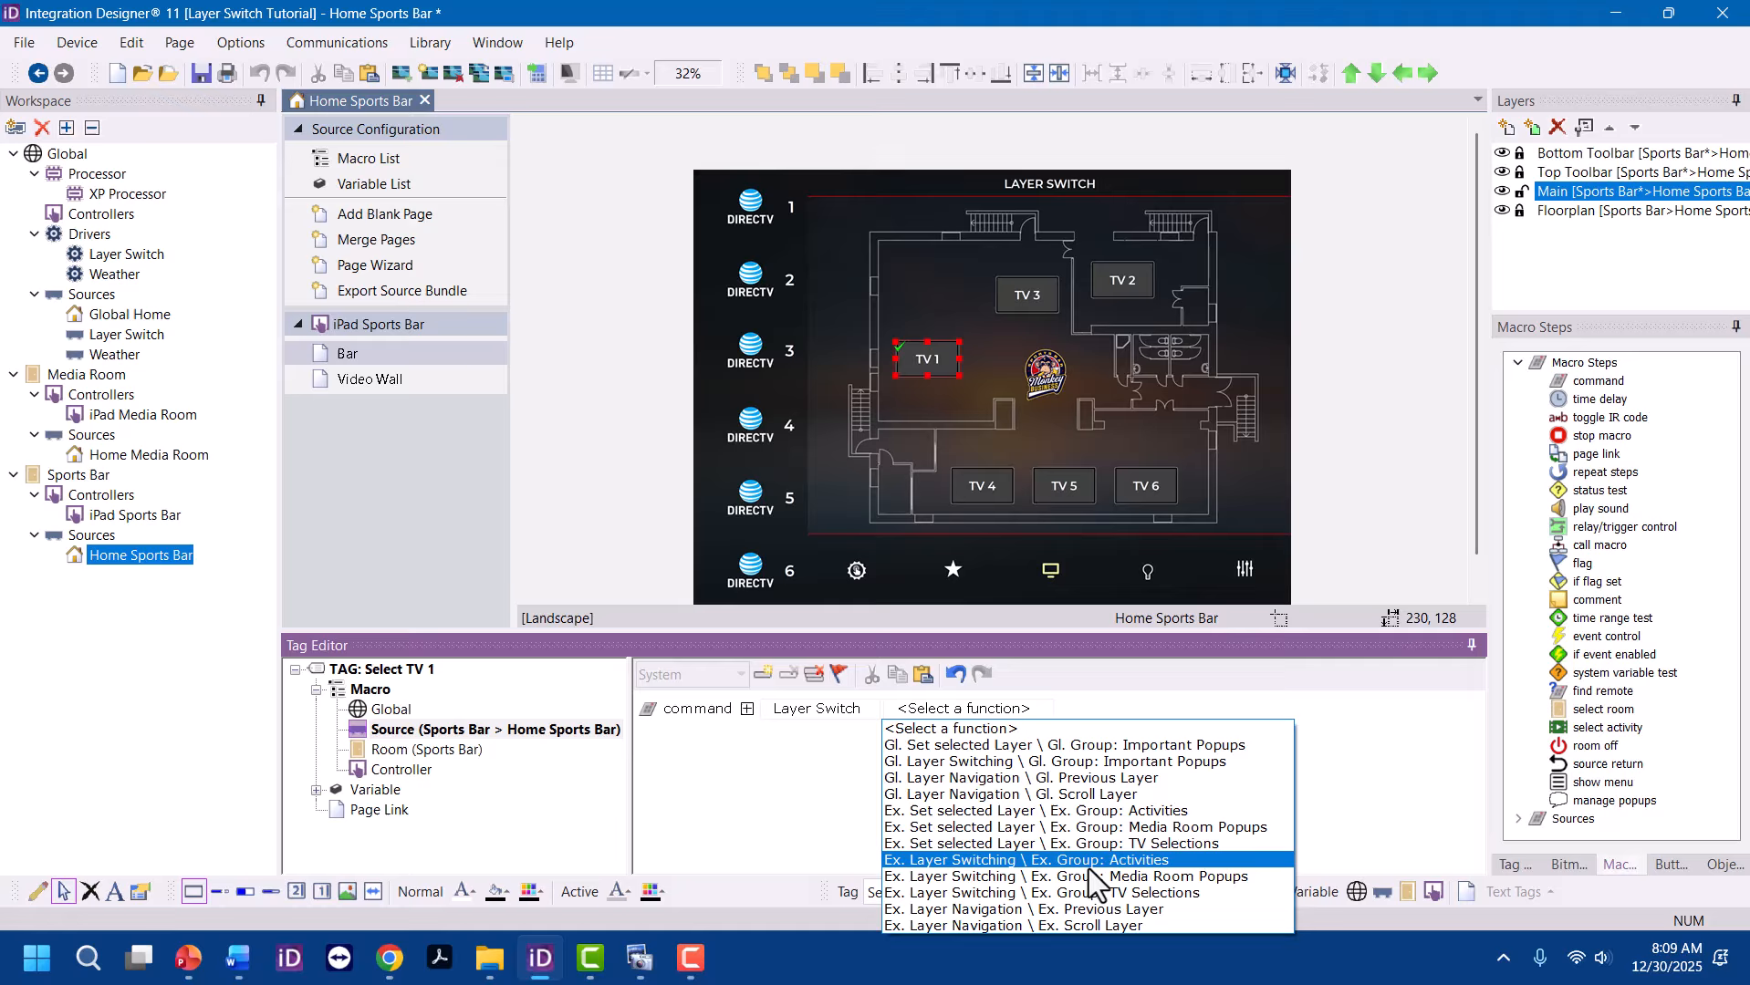
pyautogui.click(1141, 894)
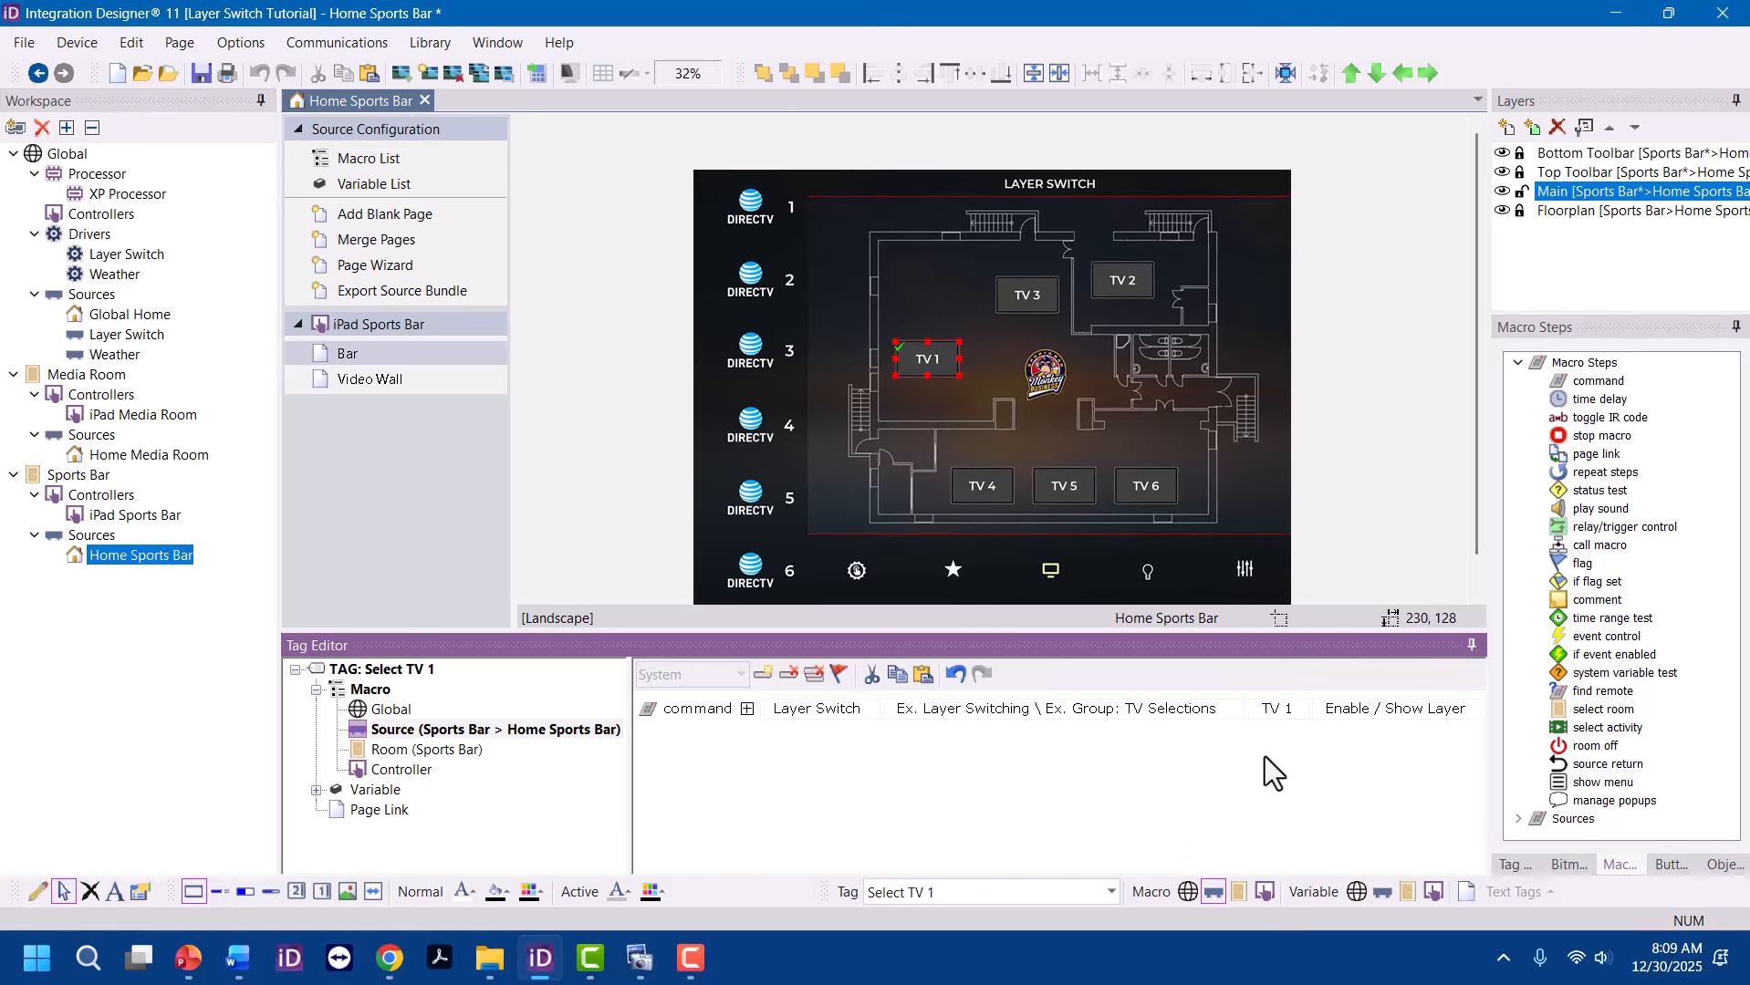
# Set the action of the TV 1 layer switching command to Toggle
pyautogui.click(1374, 716)
pyautogui.click(1366, 772)
pyautogui.click(1374, 717)
pyautogui.click(1366, 762)
# Assign the TV Selections variable TV 1: status as the TV 1 button's source-level Reversed variable
pyautogui.click(313, 790)
pyautogui.click(402, 790)
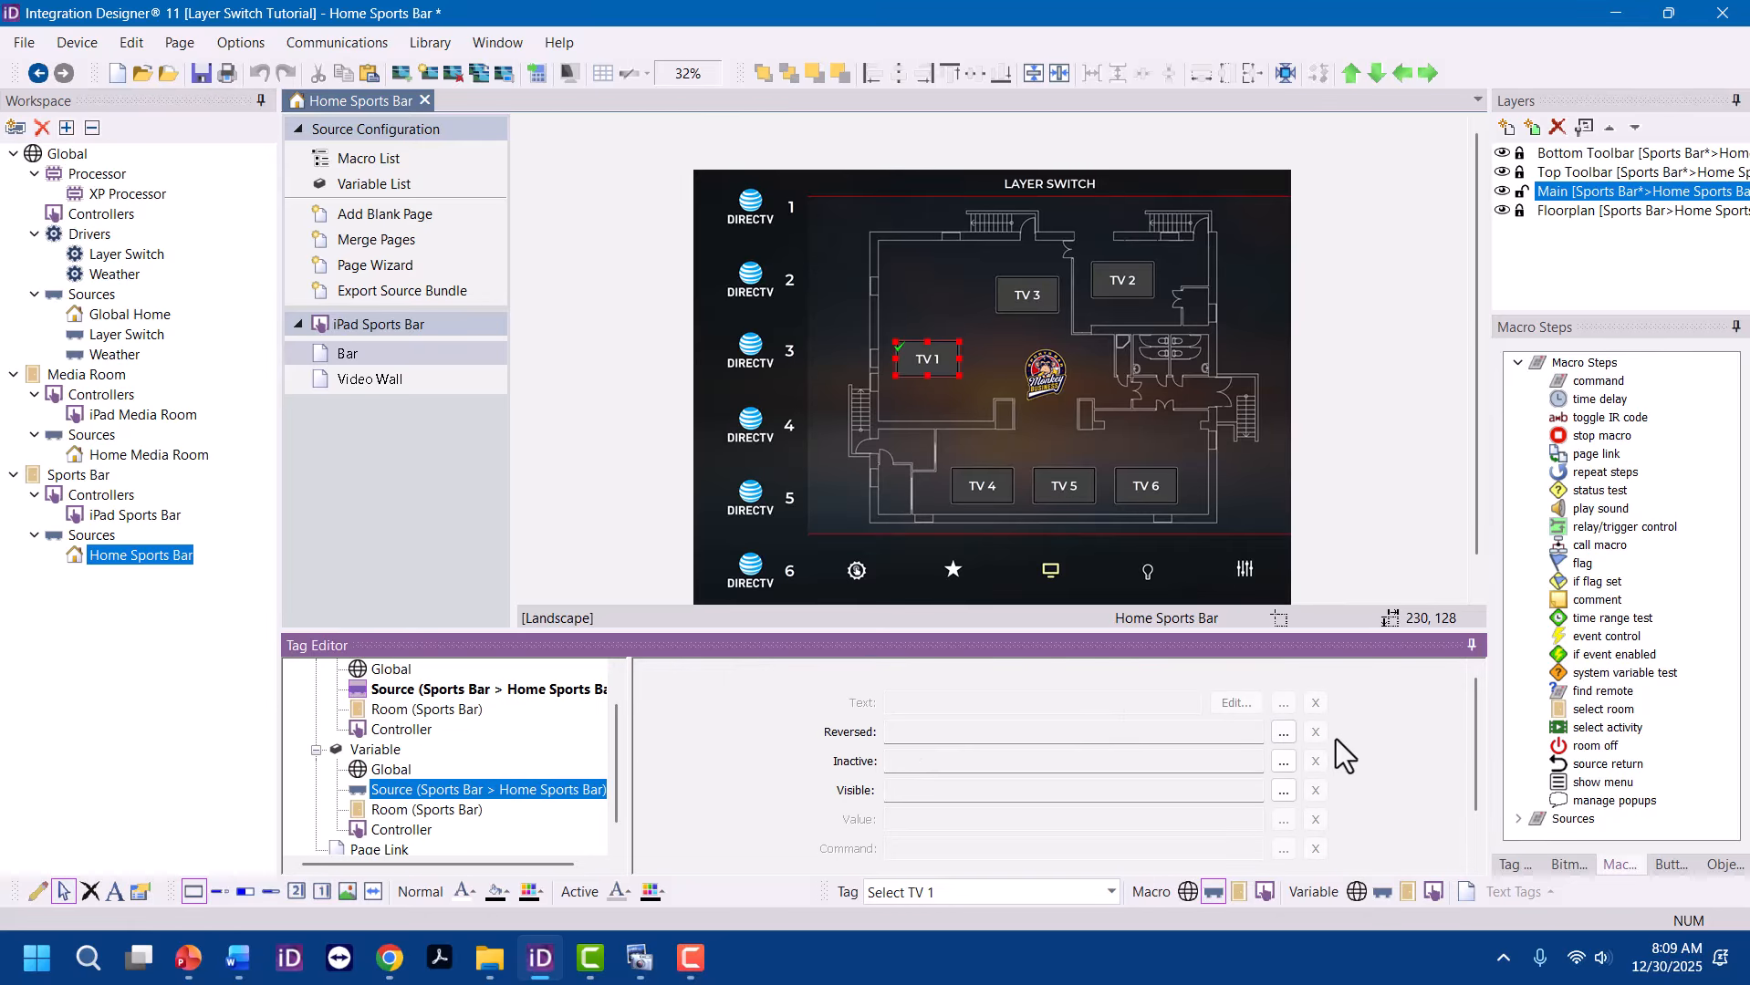
pyautogui.click(1285, 734)
pyautogui.scroll(-3, 899, 613)
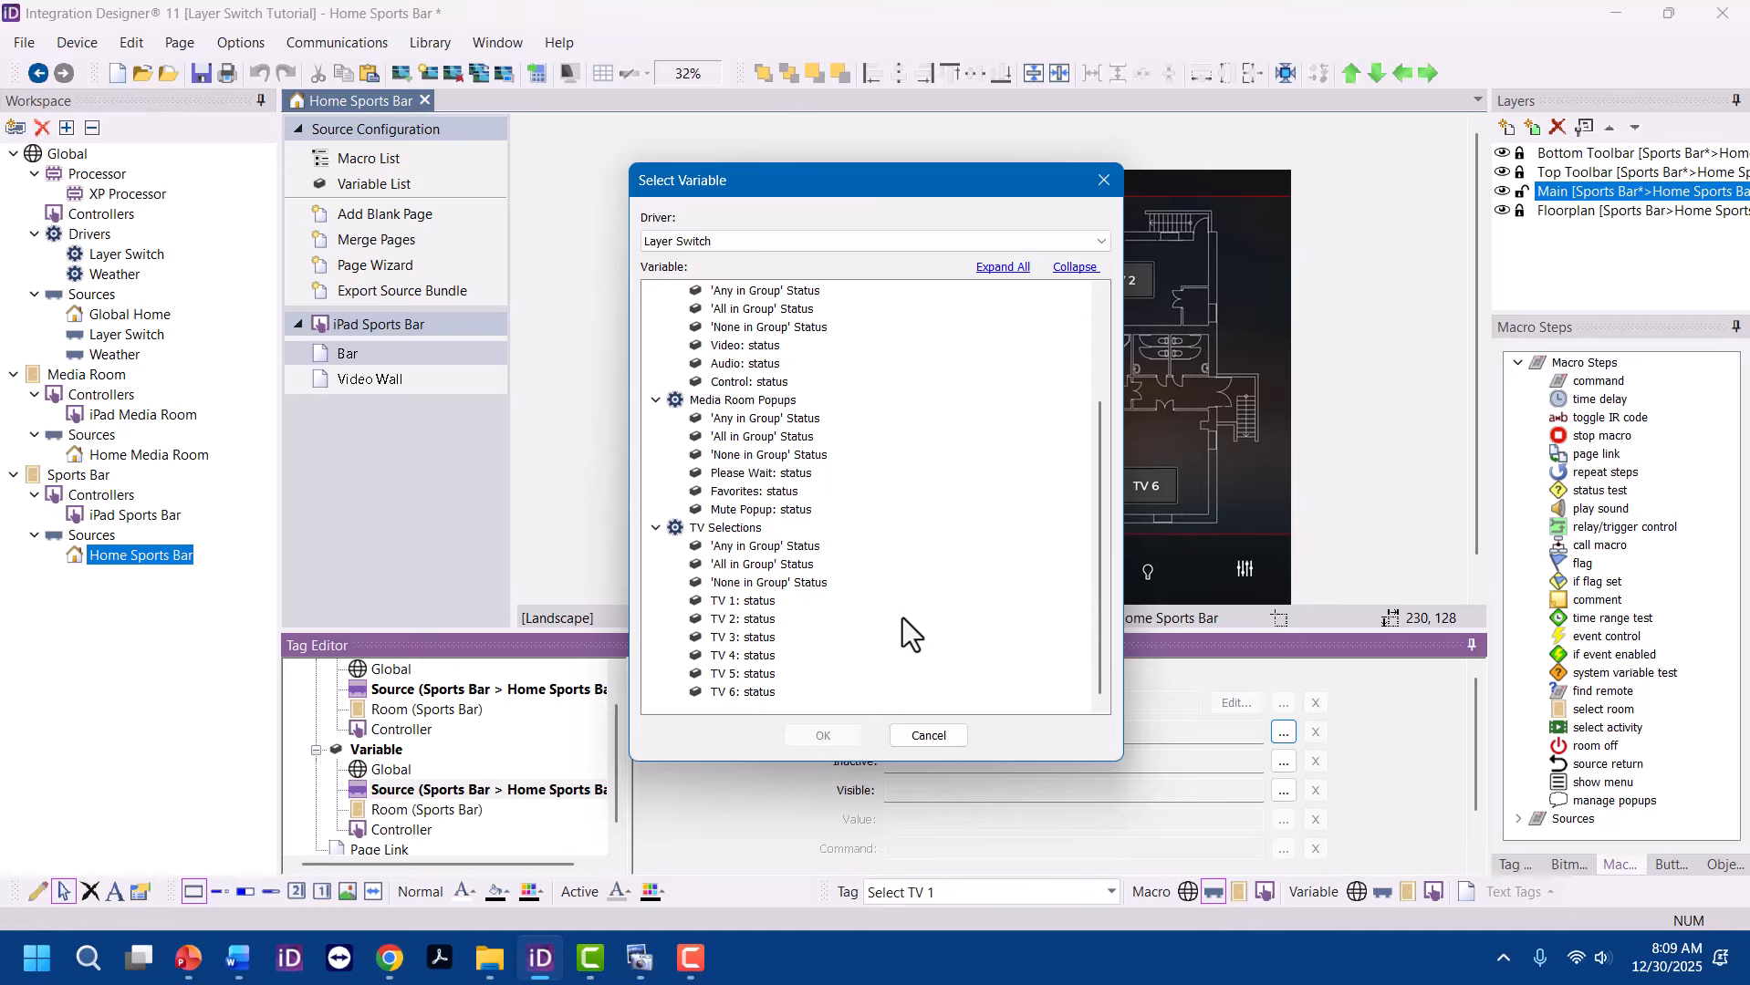
pyautogui.click(748, 602)
pyautogui.click(819, 735)
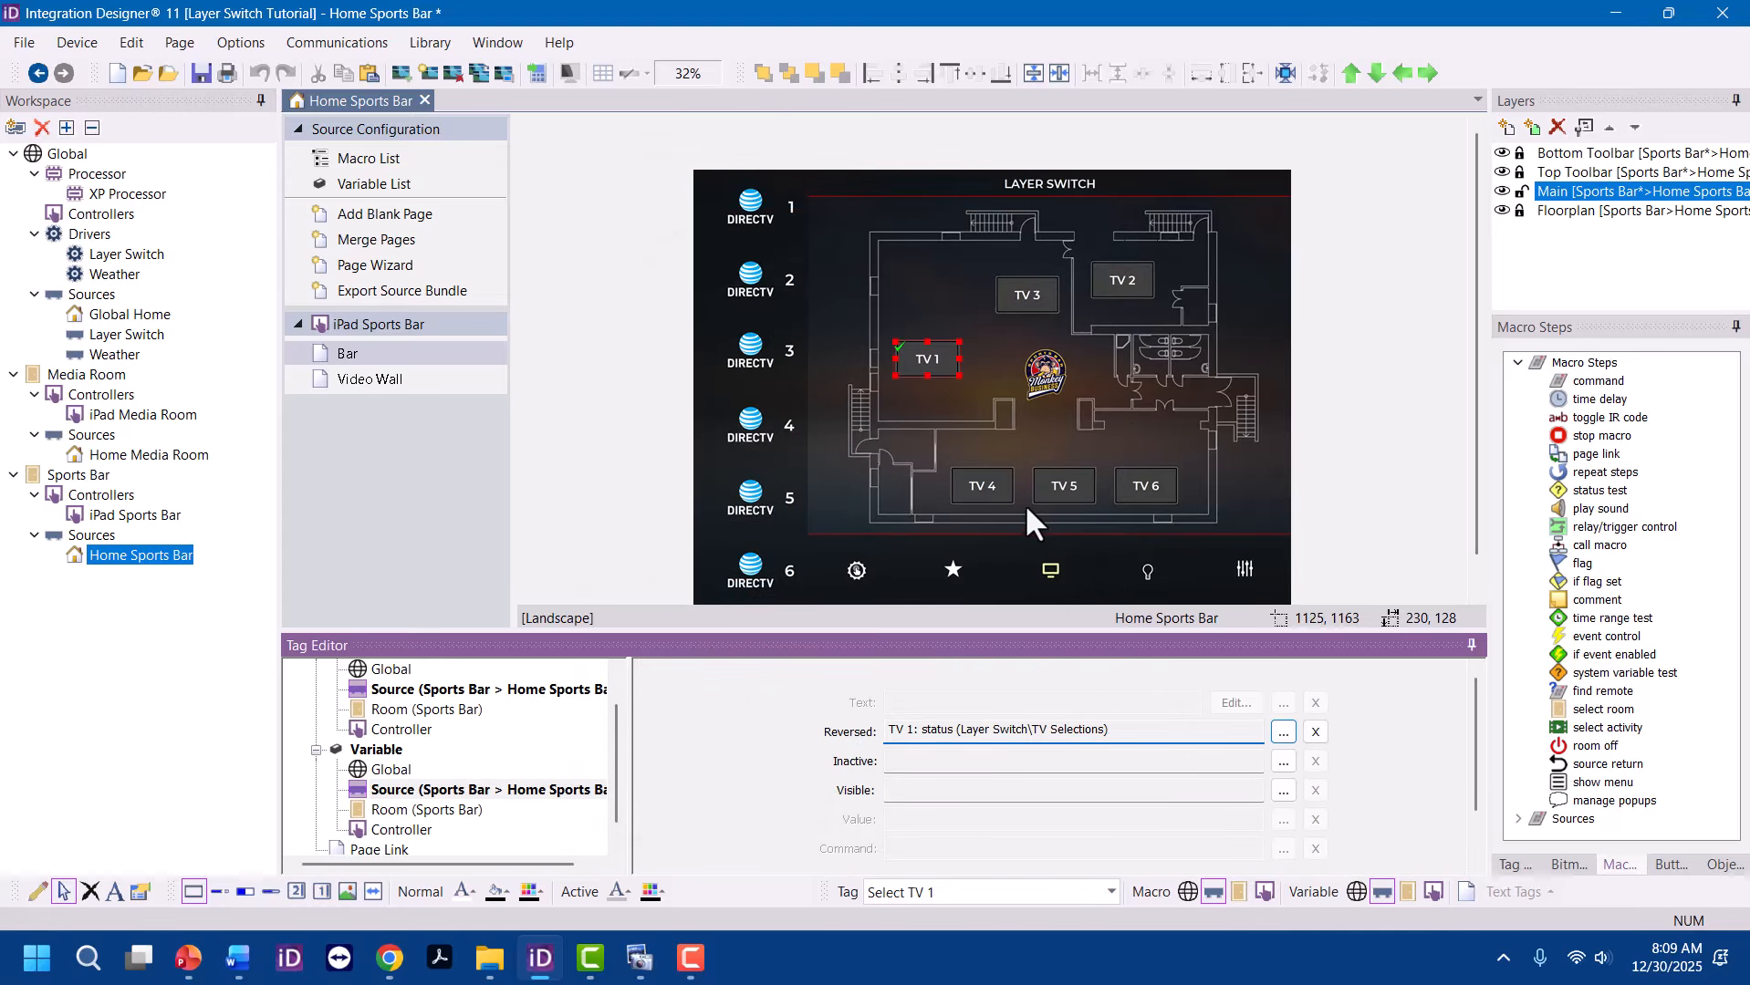
# Copy the TV 1 button's macro command into the TV 2 button's source macro and set its layer to TV 2
pyautogui.click(1119, 276)
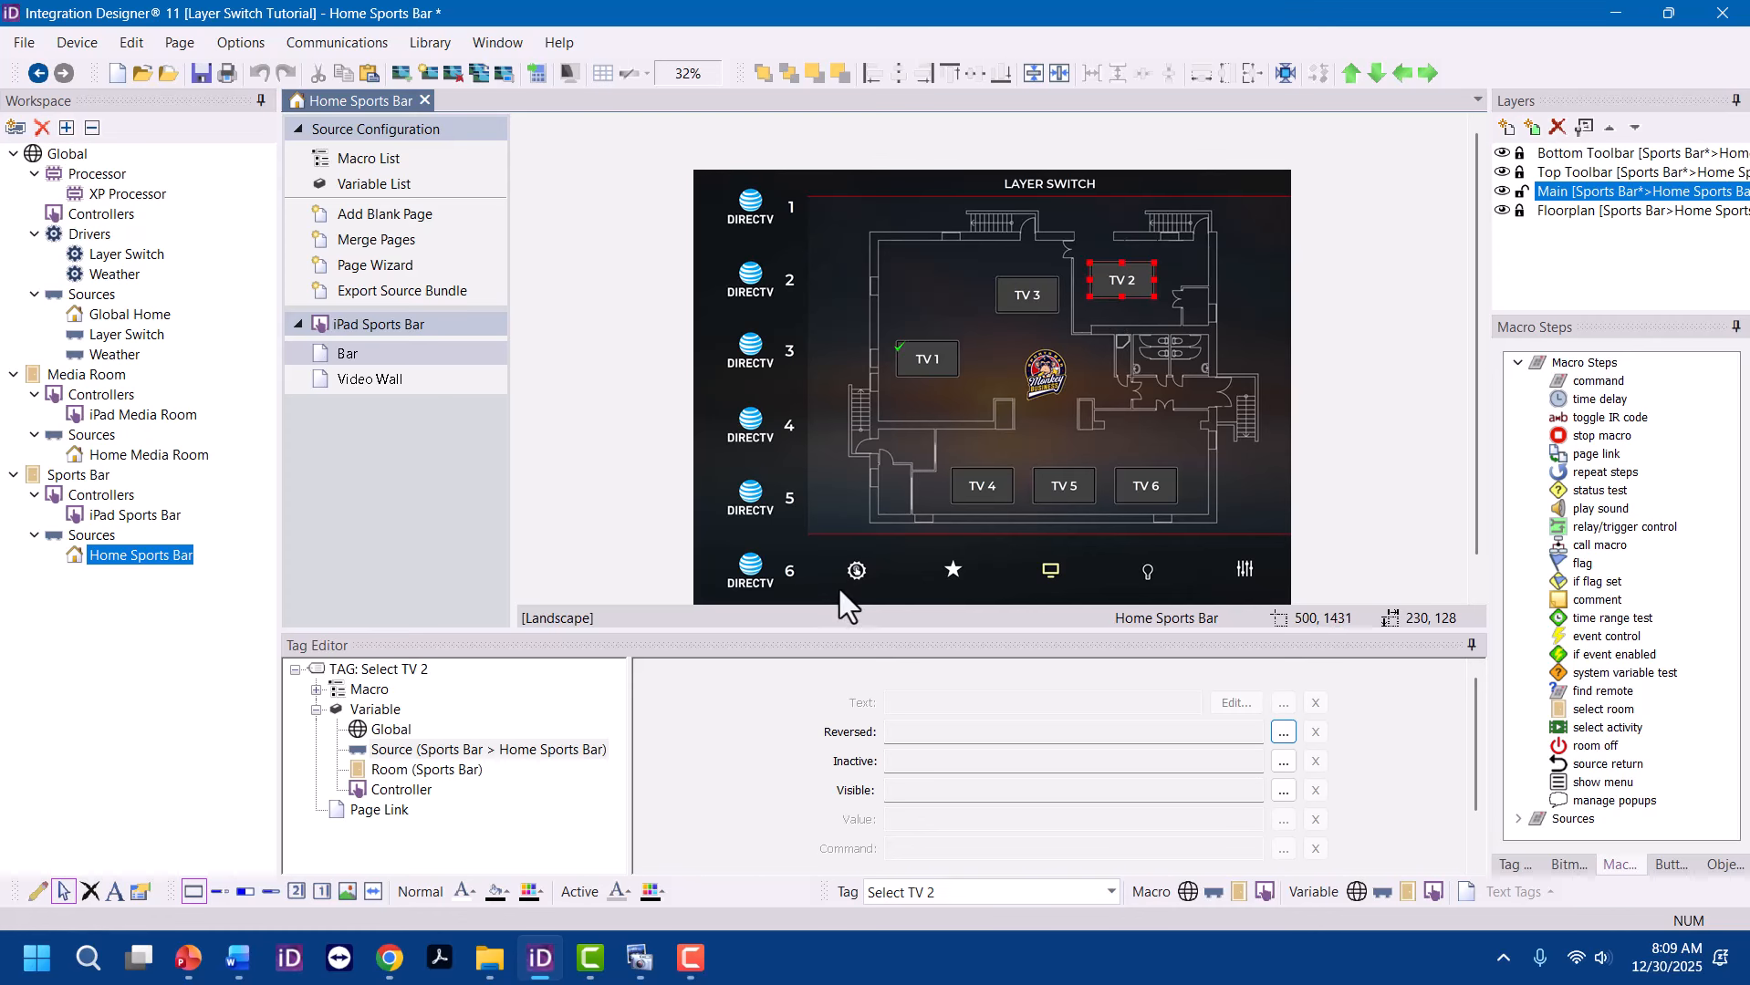
pyautogui.click(315, 690)
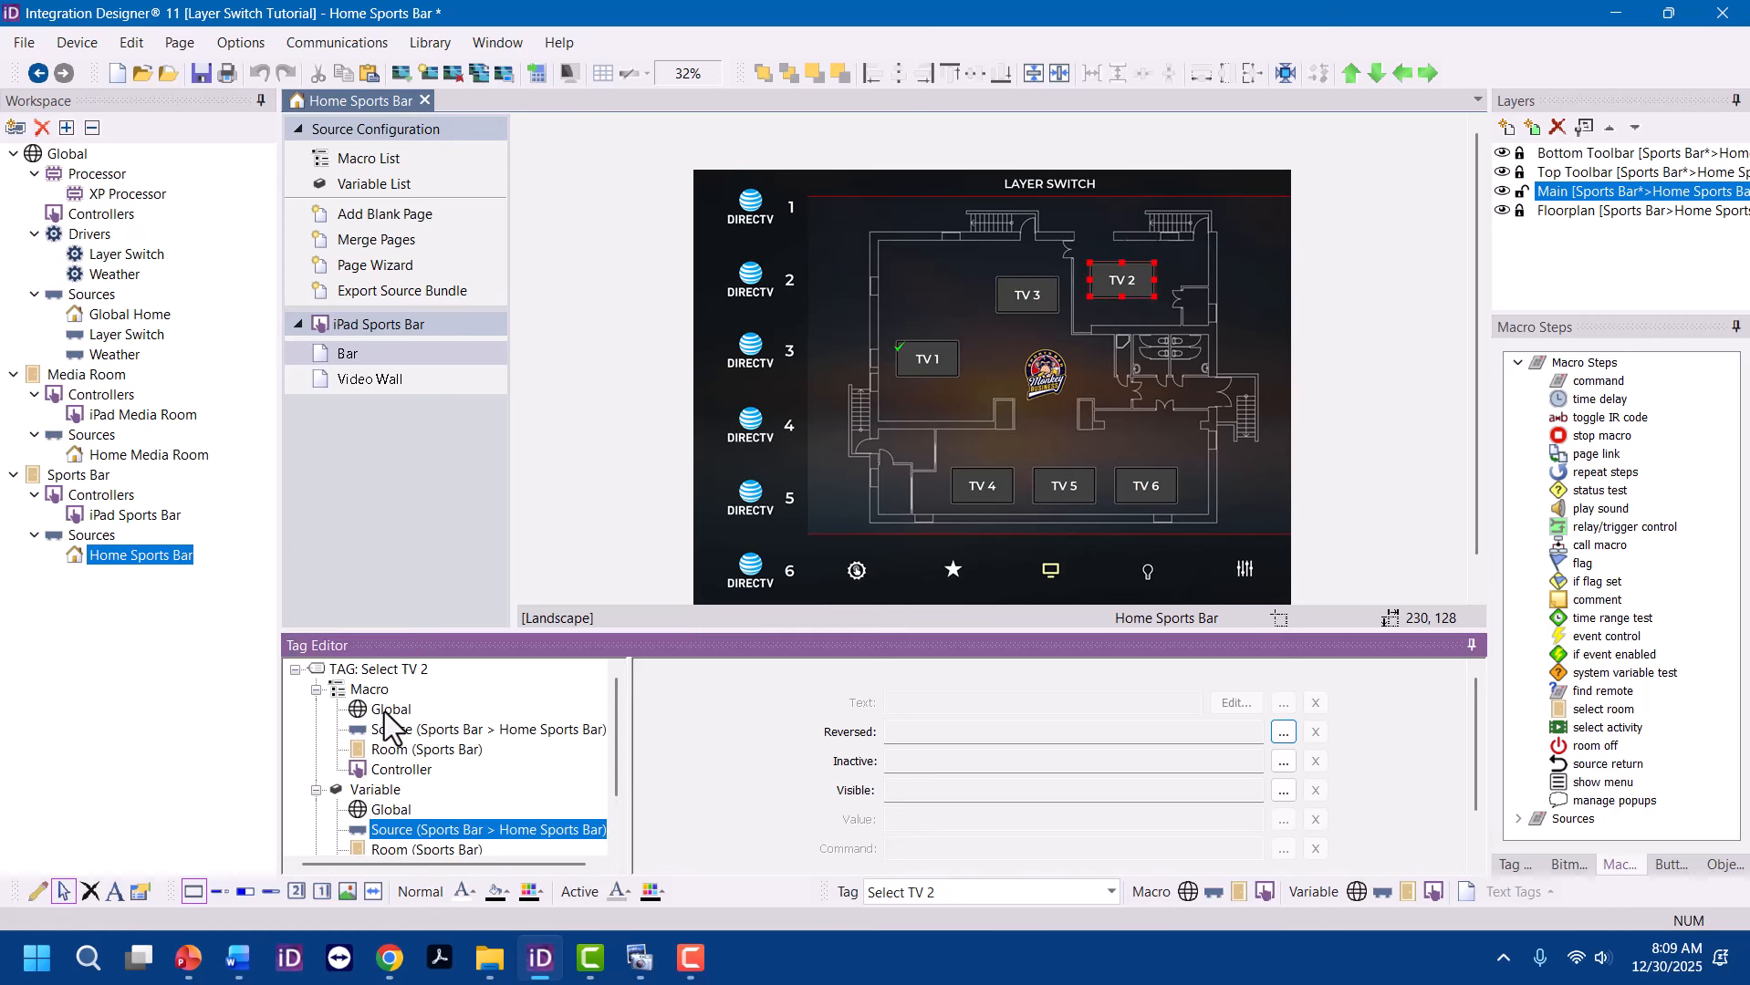
pyautogui.click(952, 365)
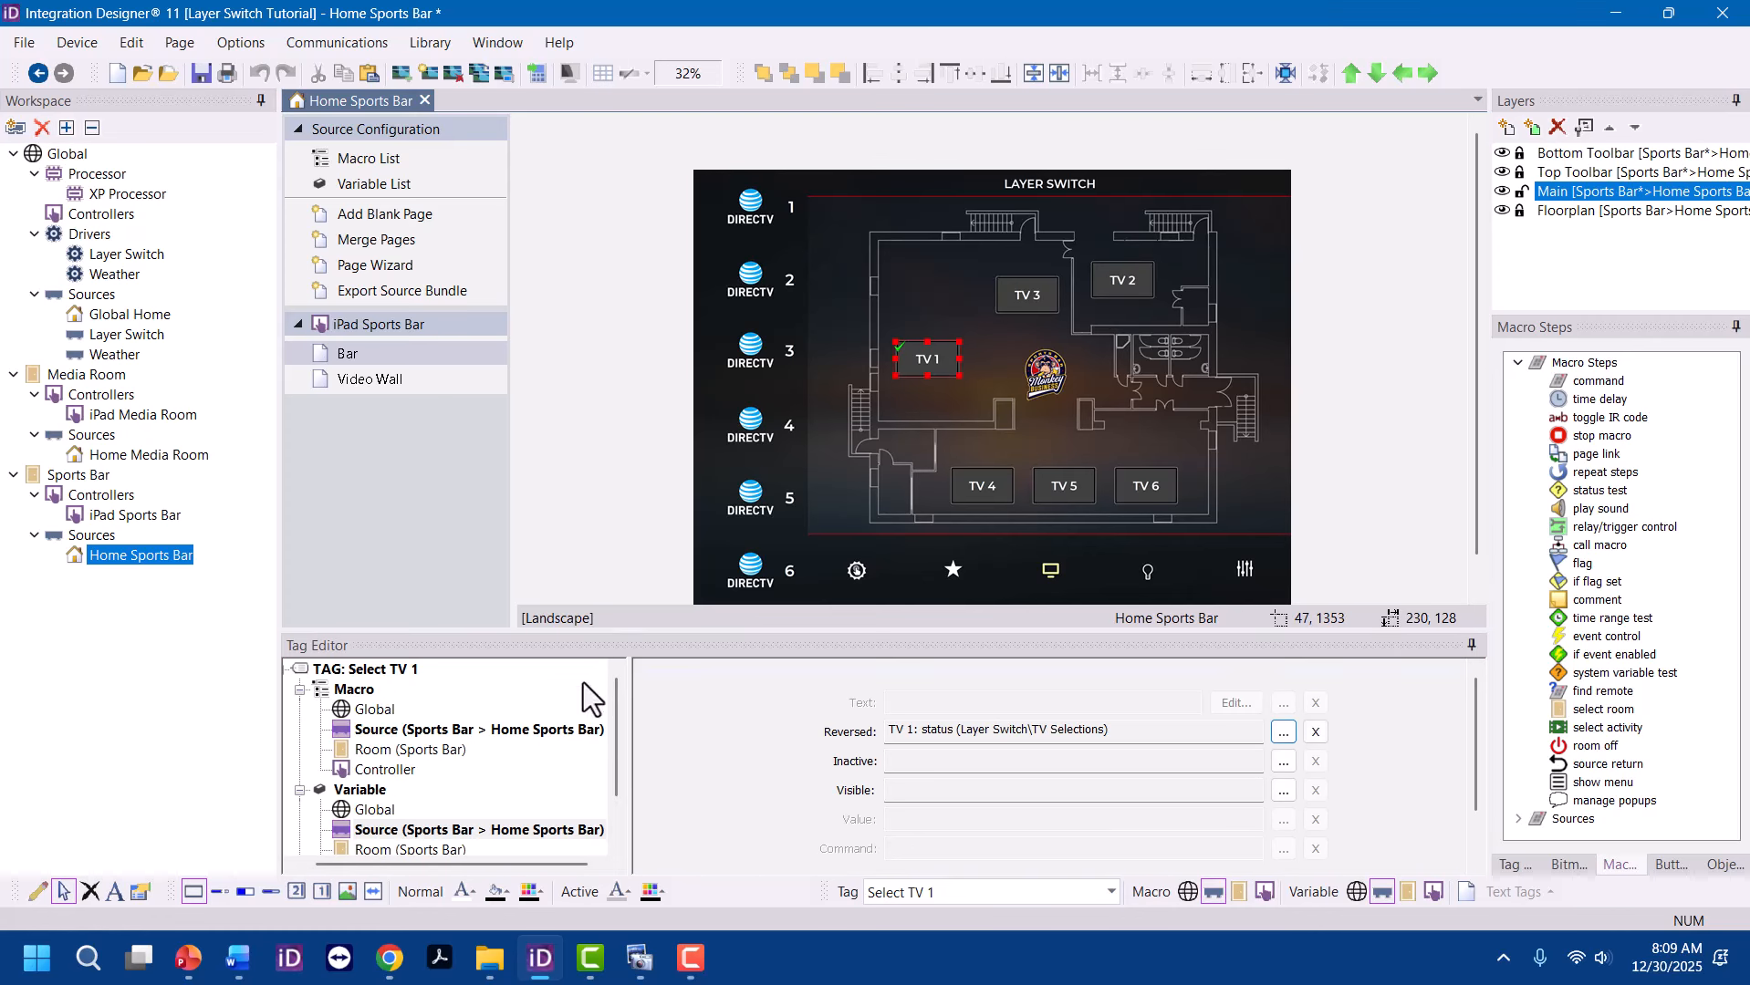
pyautogui.click(584, 730)
pyautogui.click(661, 711)
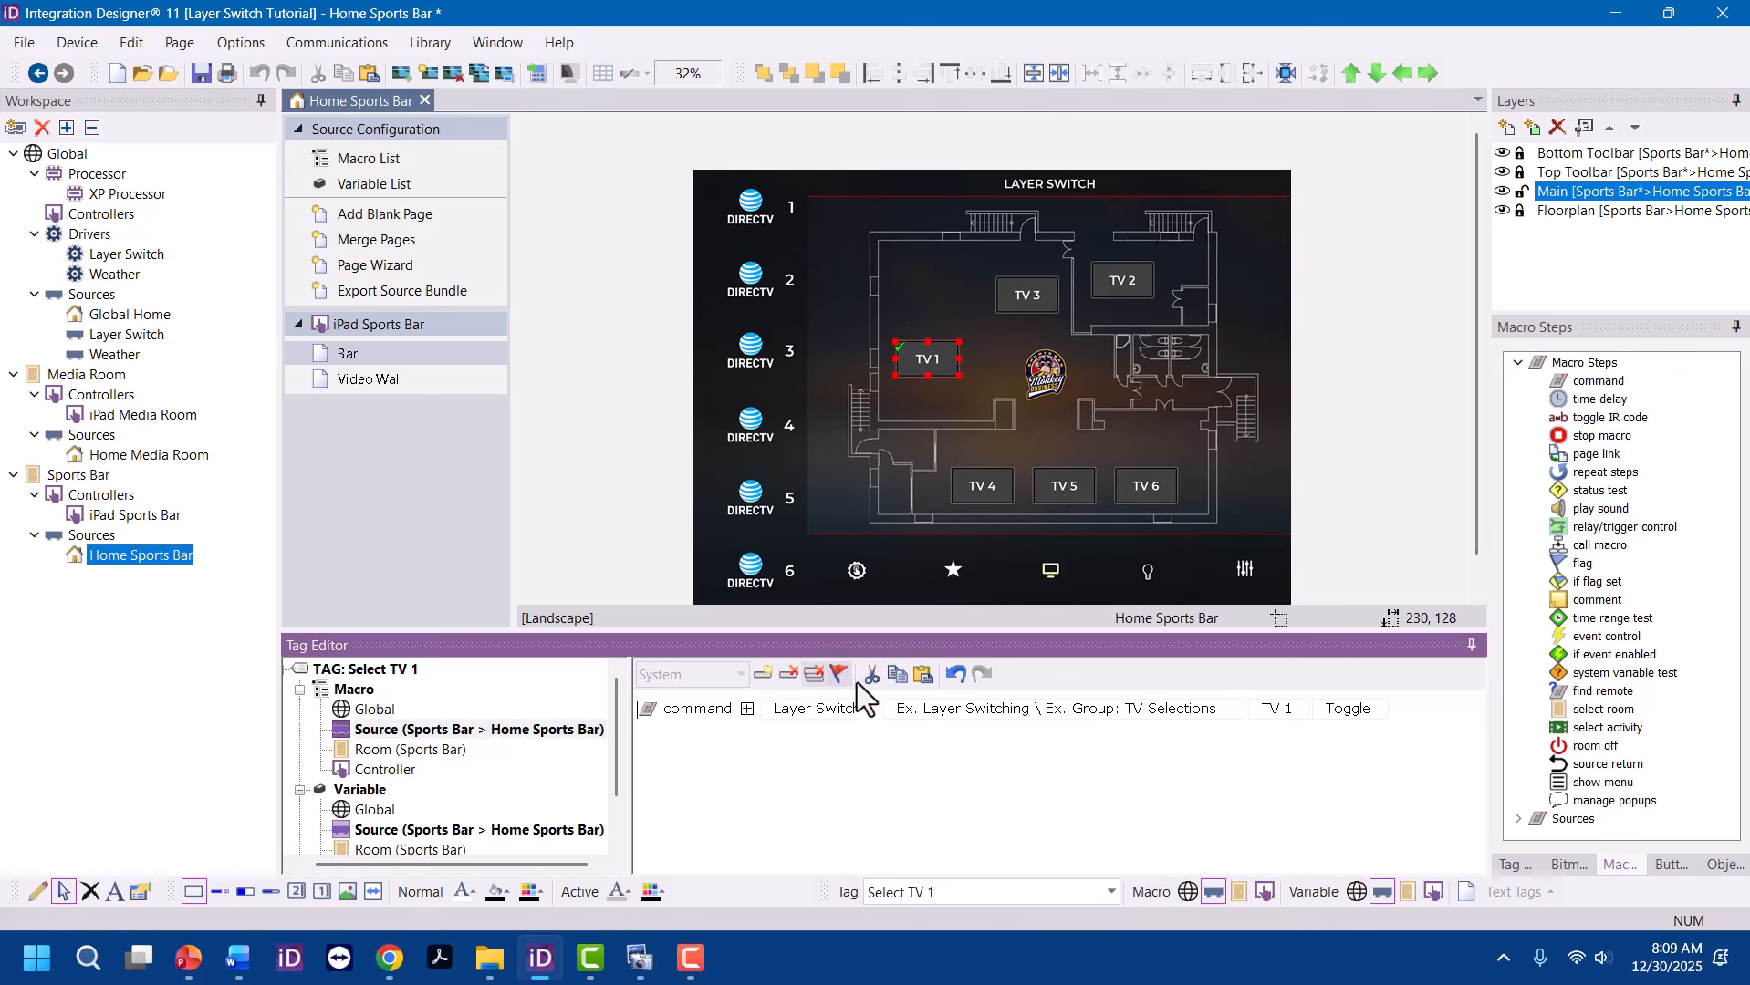
pyautogui.click(1117, 289)
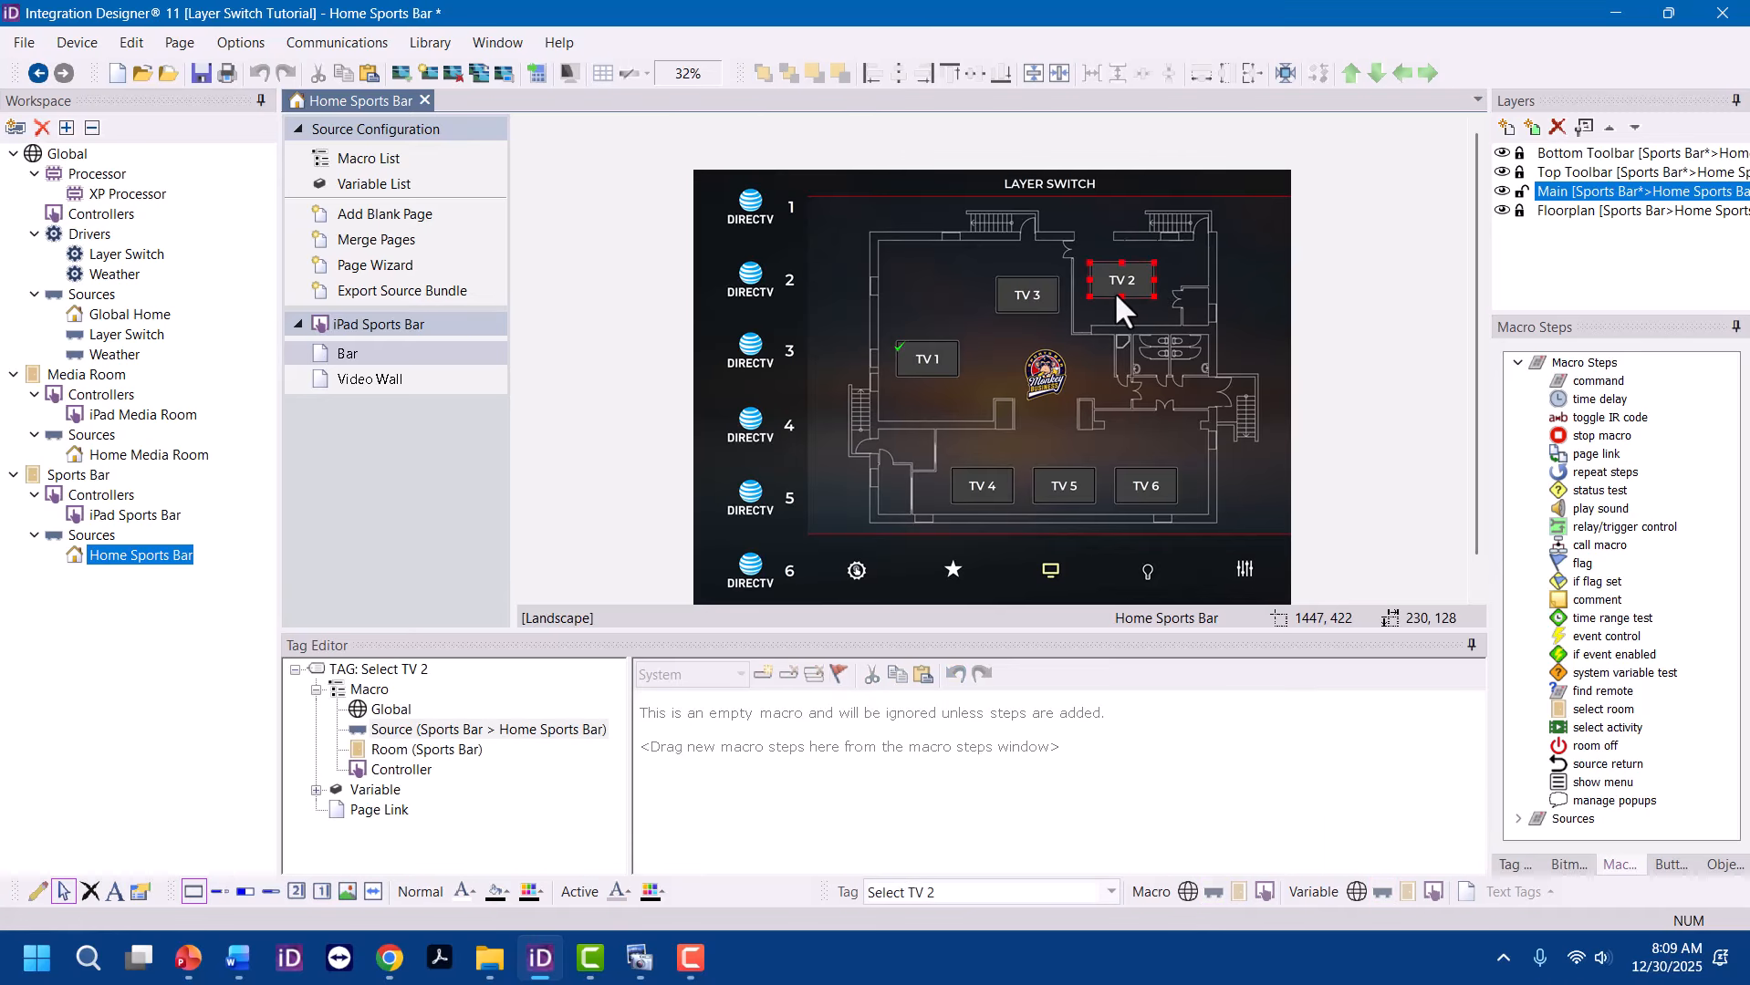
pyautogui.click(931, 683)
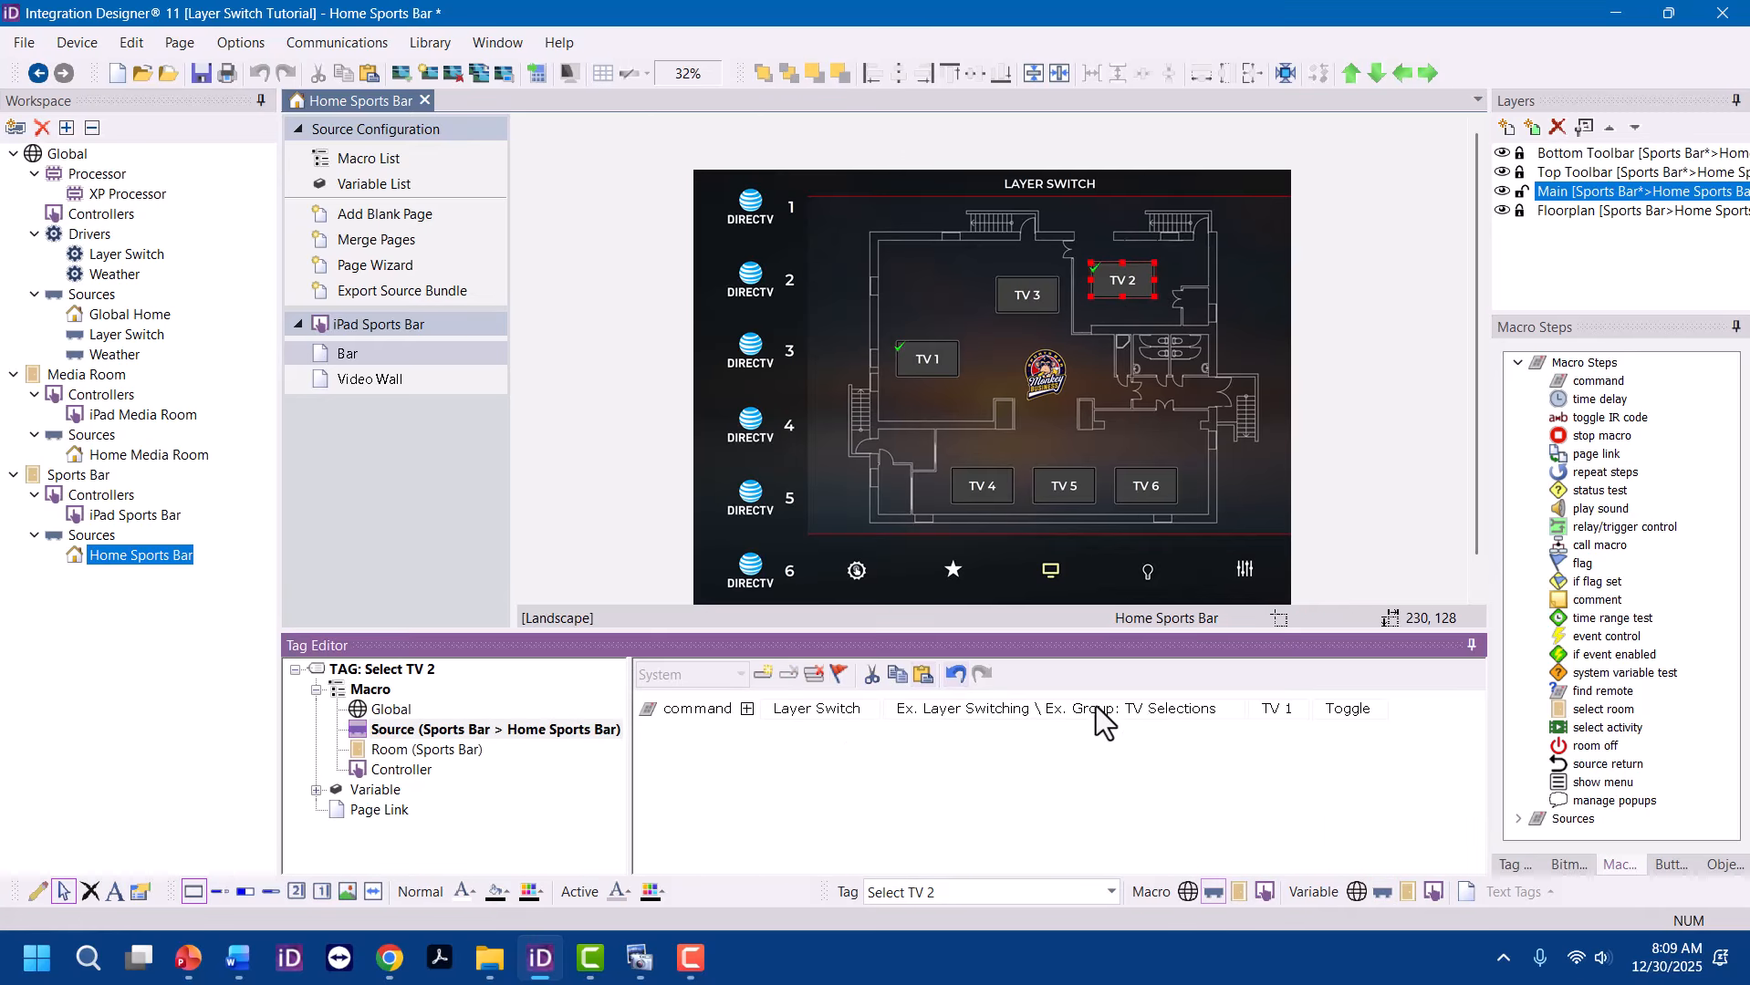
pyautogui.click(1285, 721)
pyautogui.click(1289, 751)
# Assign the TV Selections variable TV 2: status as the TV 2 button's source-level Reversed variable
pyautogui.click(316, 791)
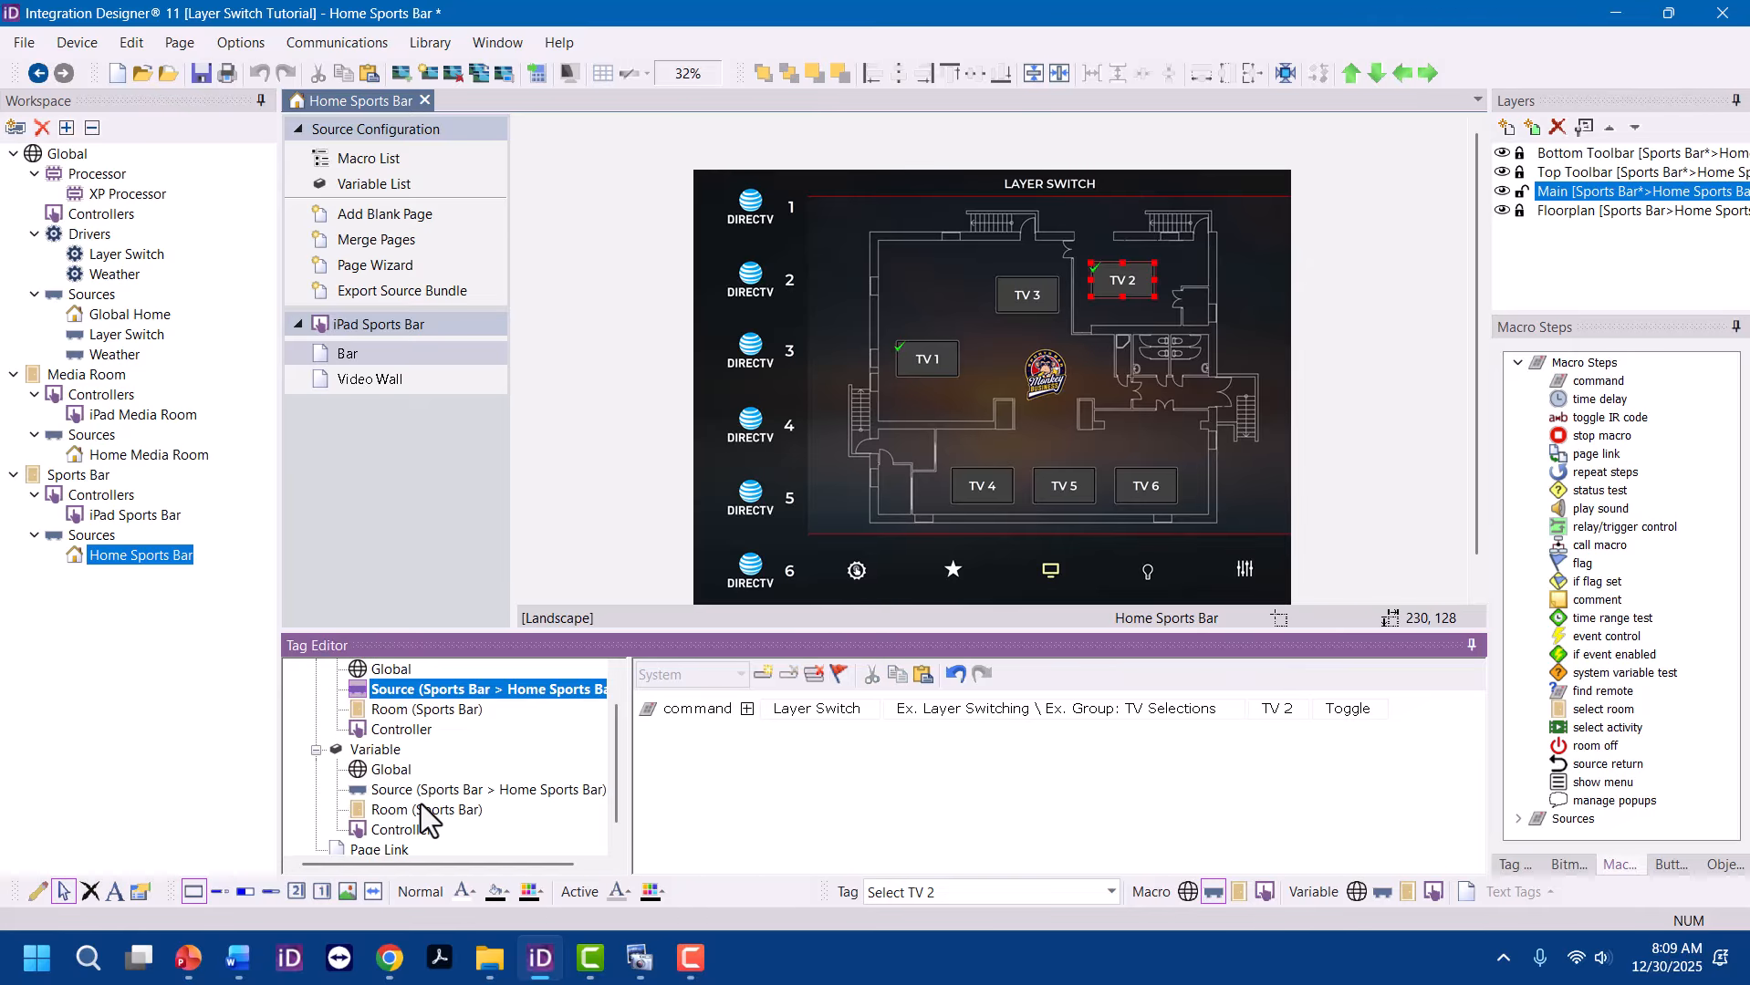
pyautogui.click(427, 791)
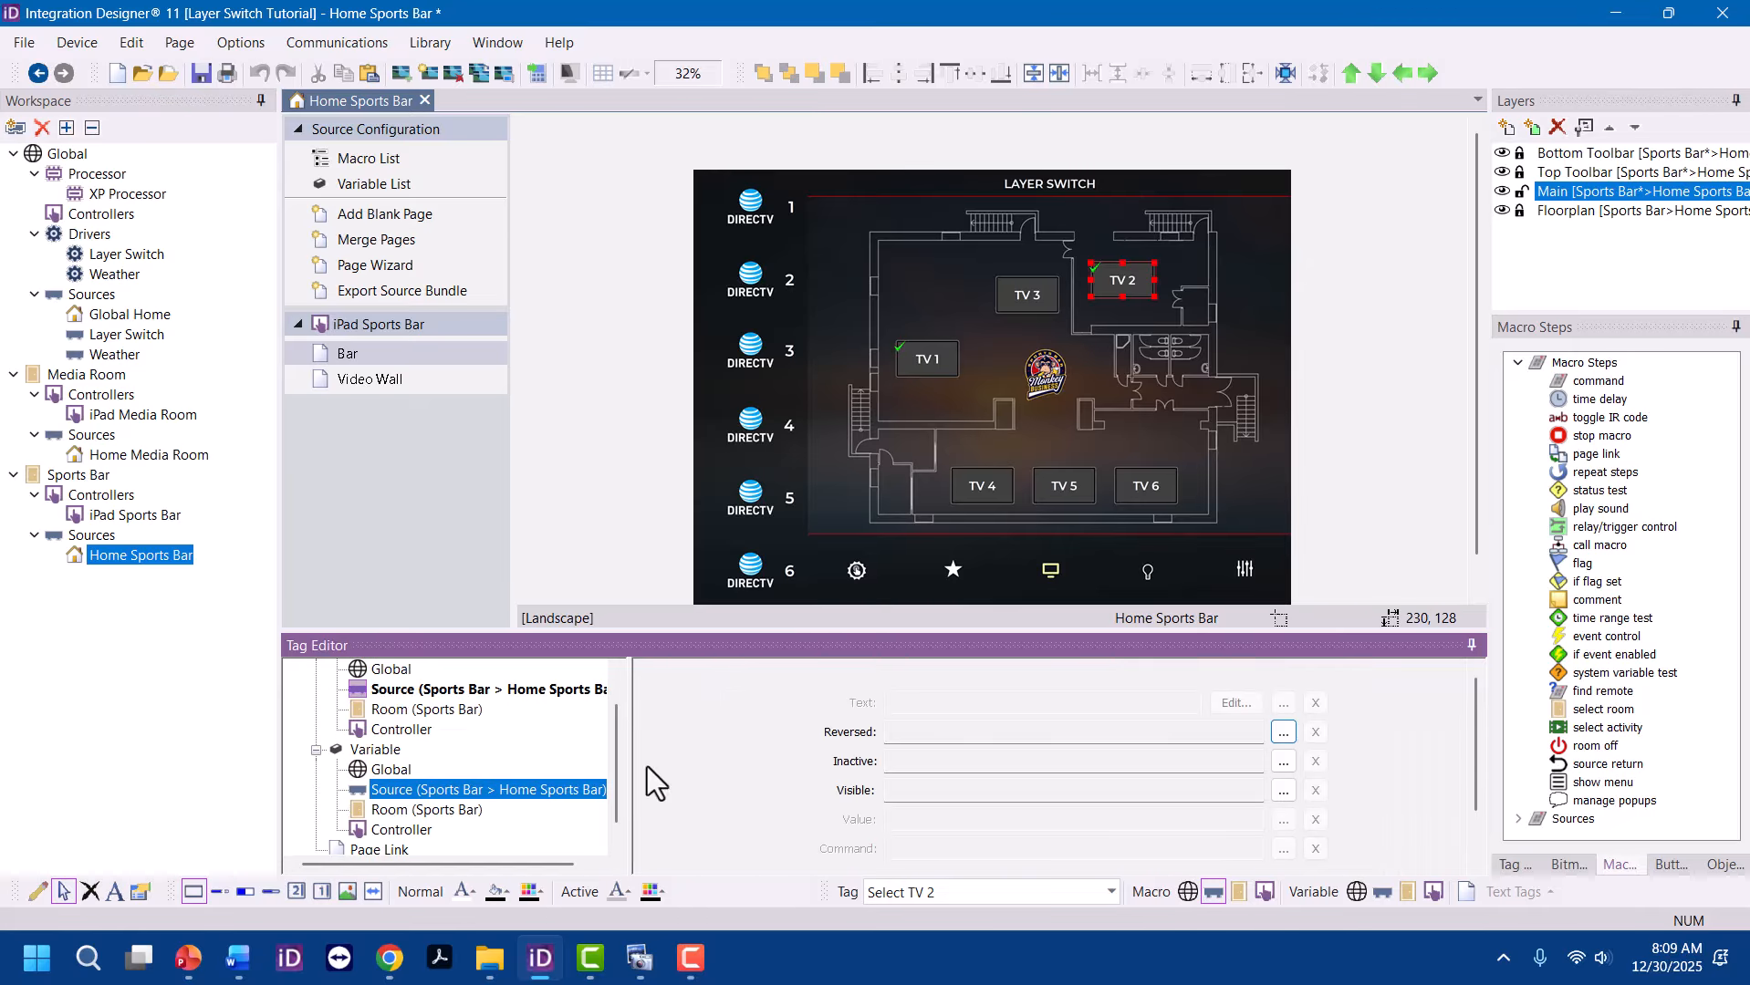
pyautogui.click(1281, 734)
pyautogui.scroll(-3, 811, 618)
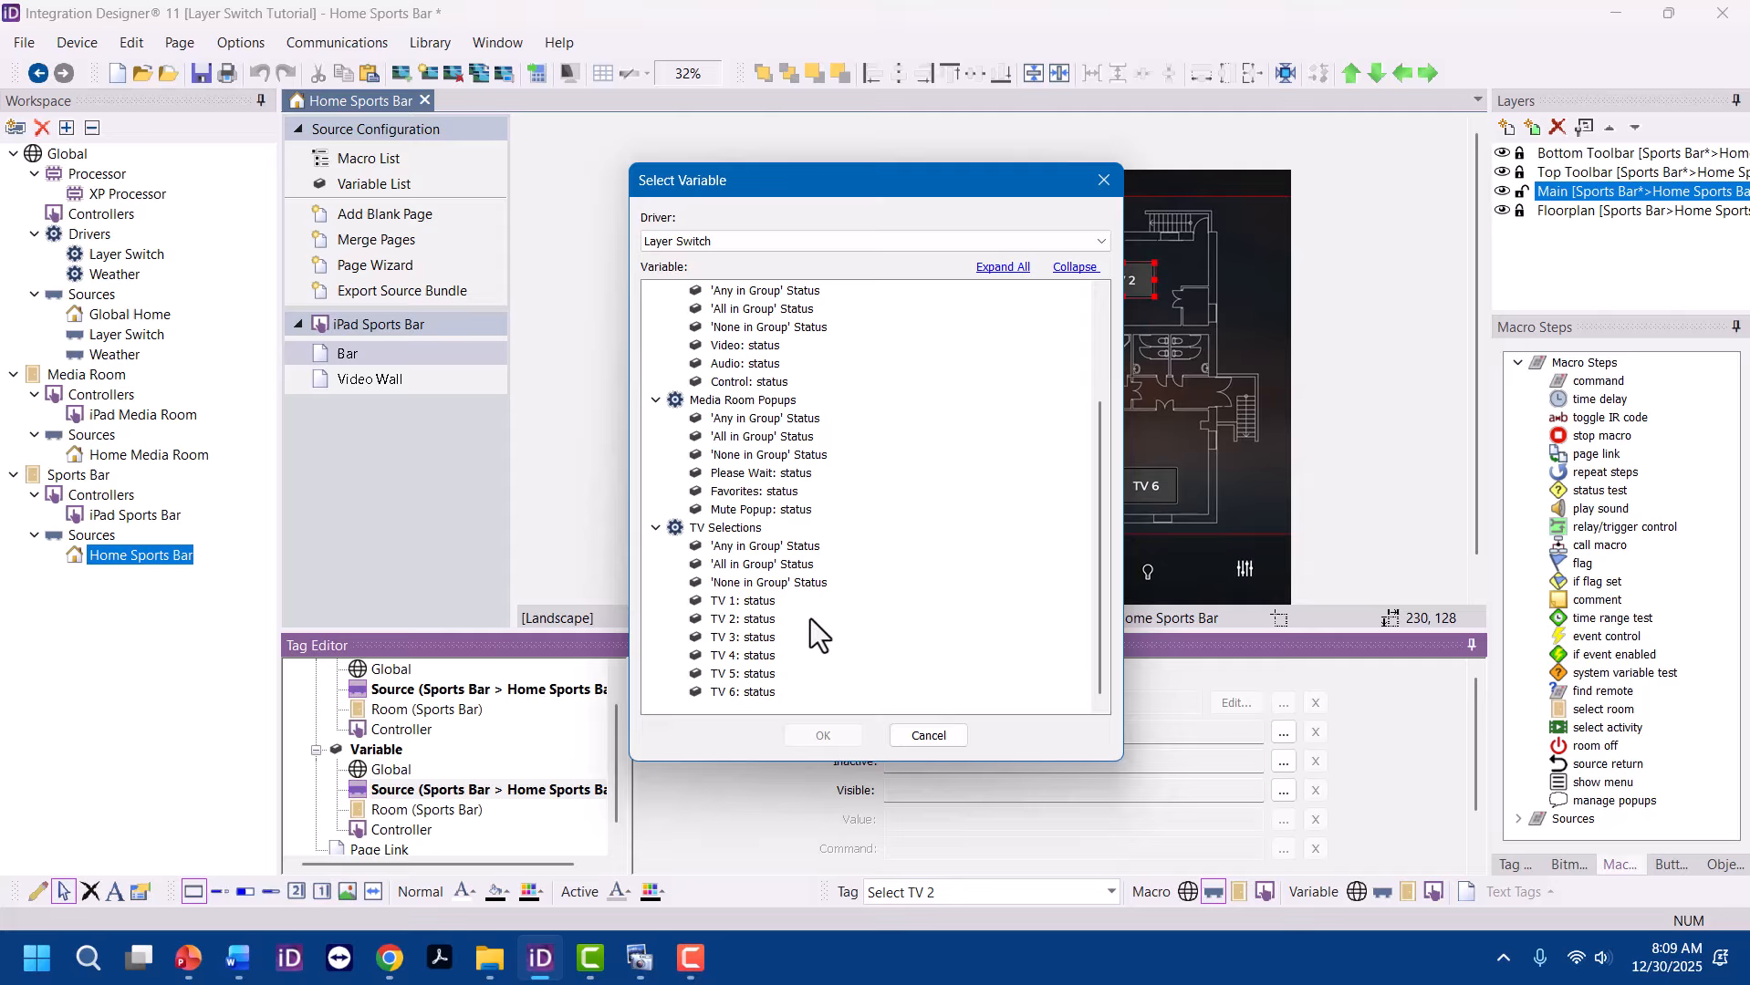
pyautogui.click(750, 621)
pyautogui.click(821, 735)
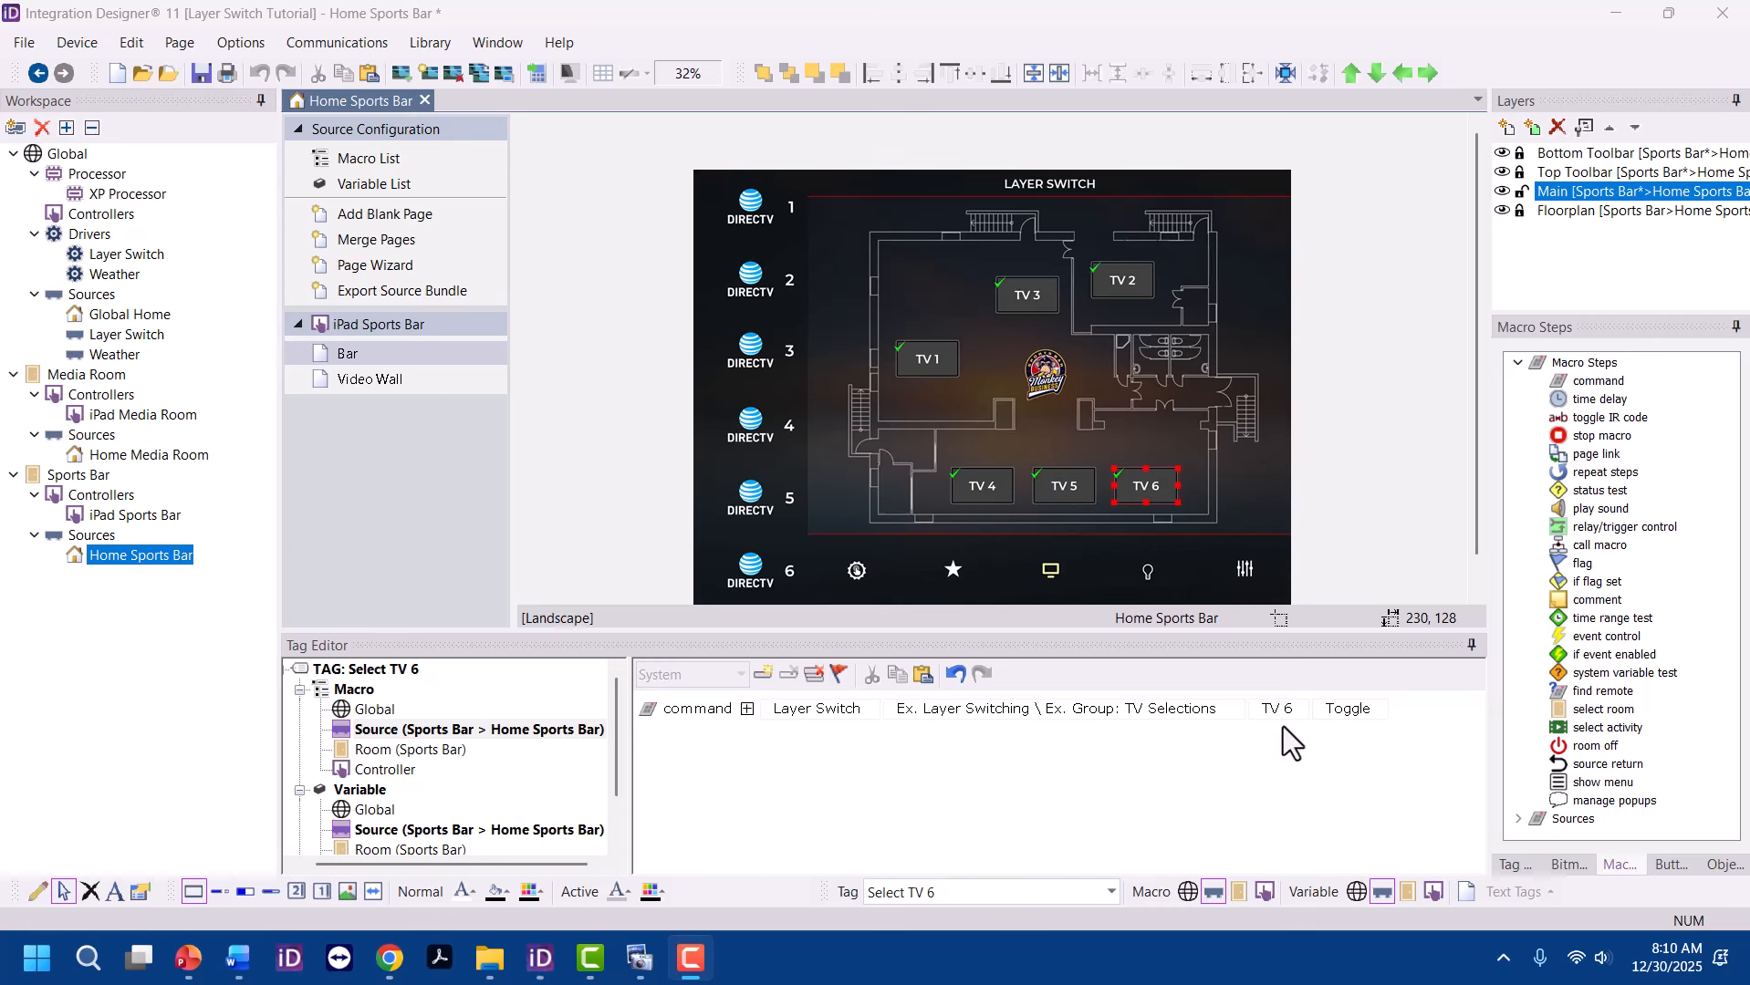
# Check the TV 6 button's Reversed variable and turn on the Reversed option in its properties to preview the pushed state
pyautogui.click(538, 829)
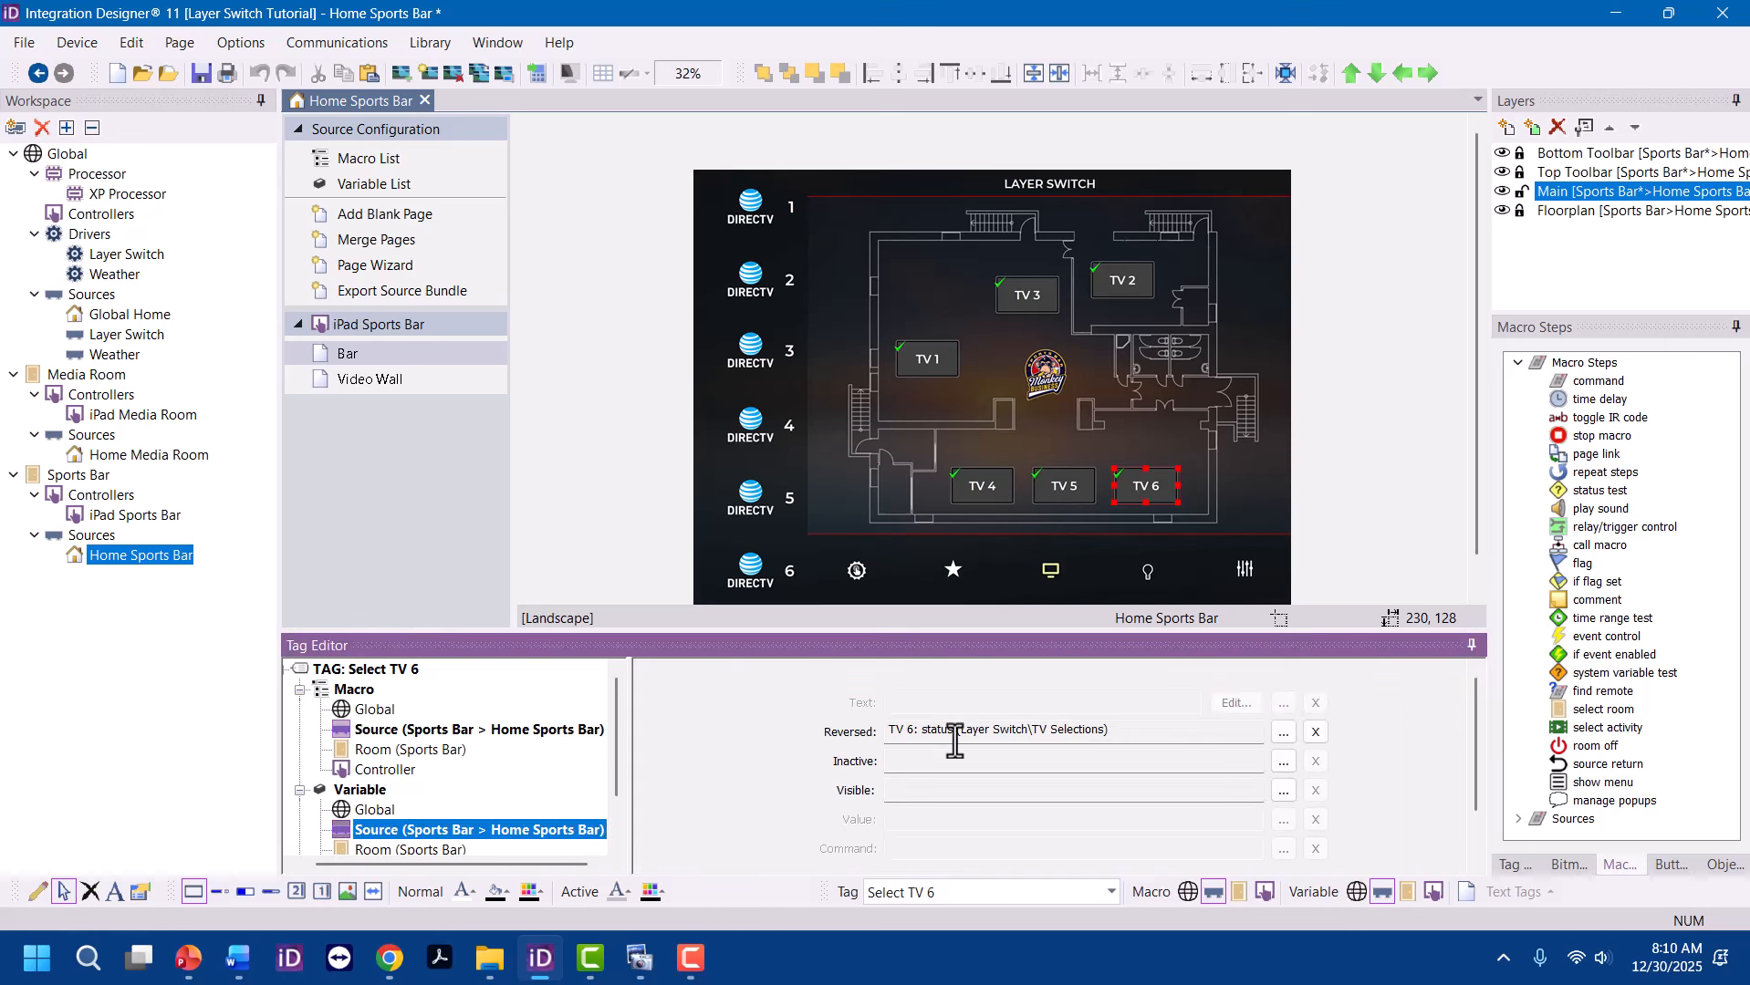
pyautogui.rightClick(1128, 481)
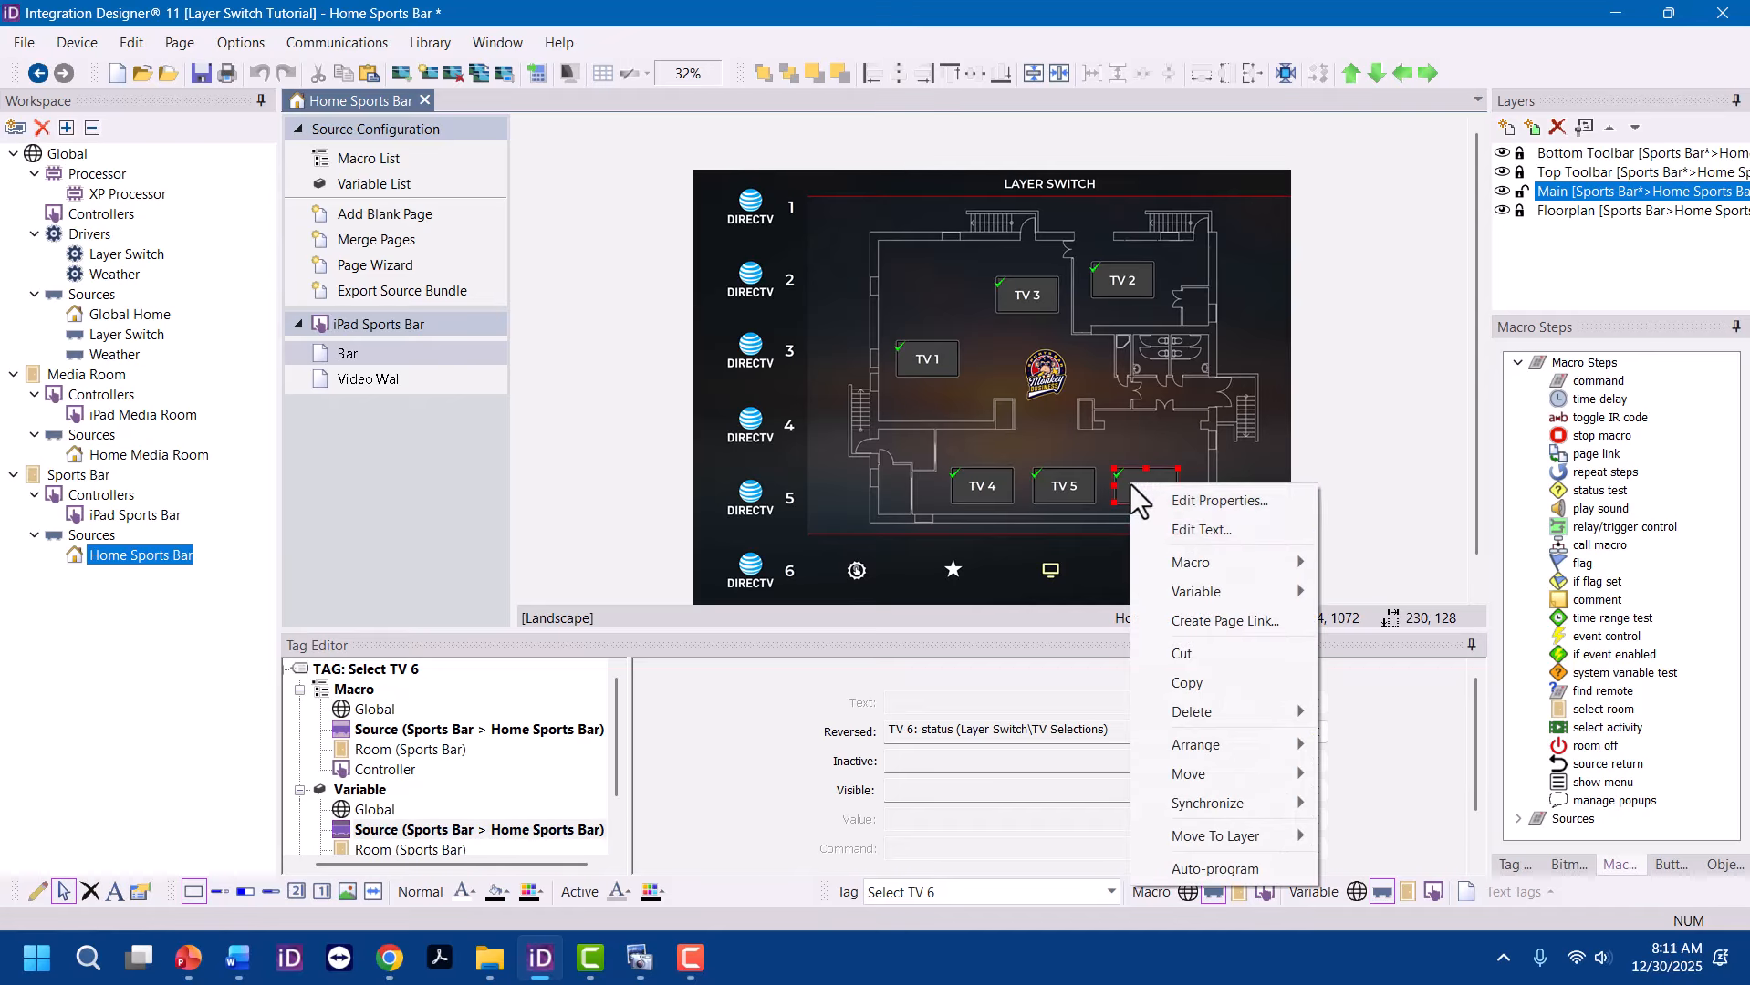
pyautogui.click(1226, 521)
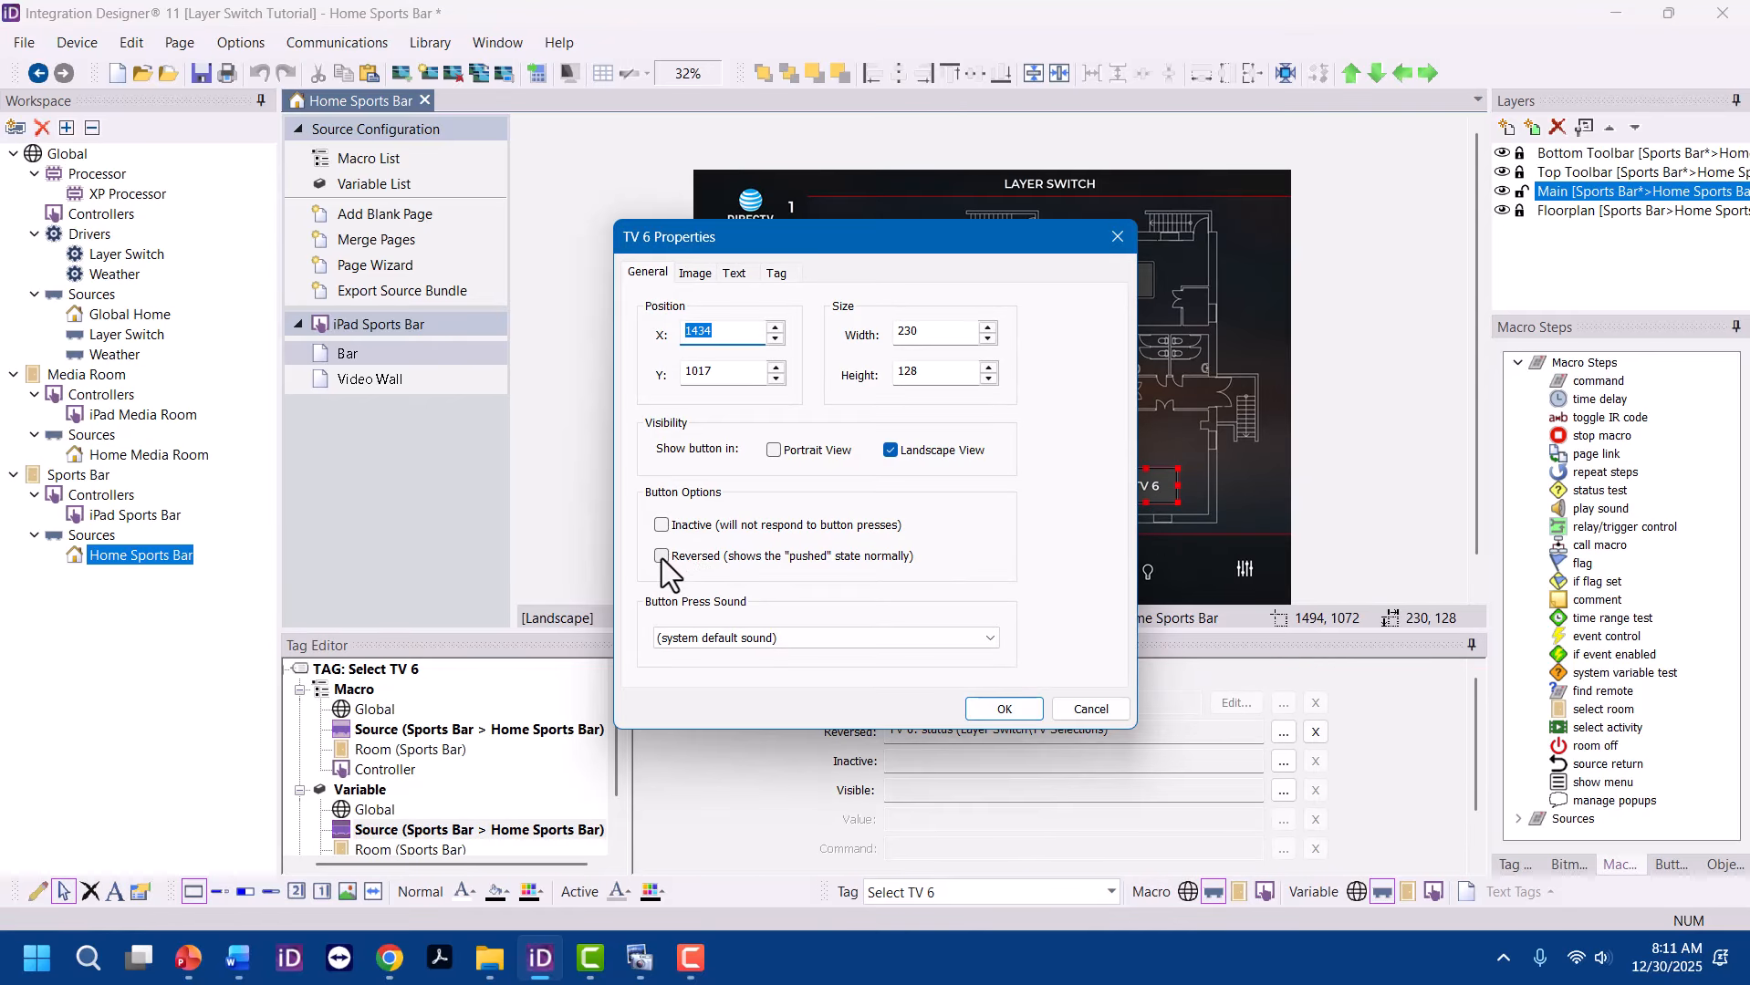
pyautogui.click(662, 557)
pyautogui.click(1011, 707)
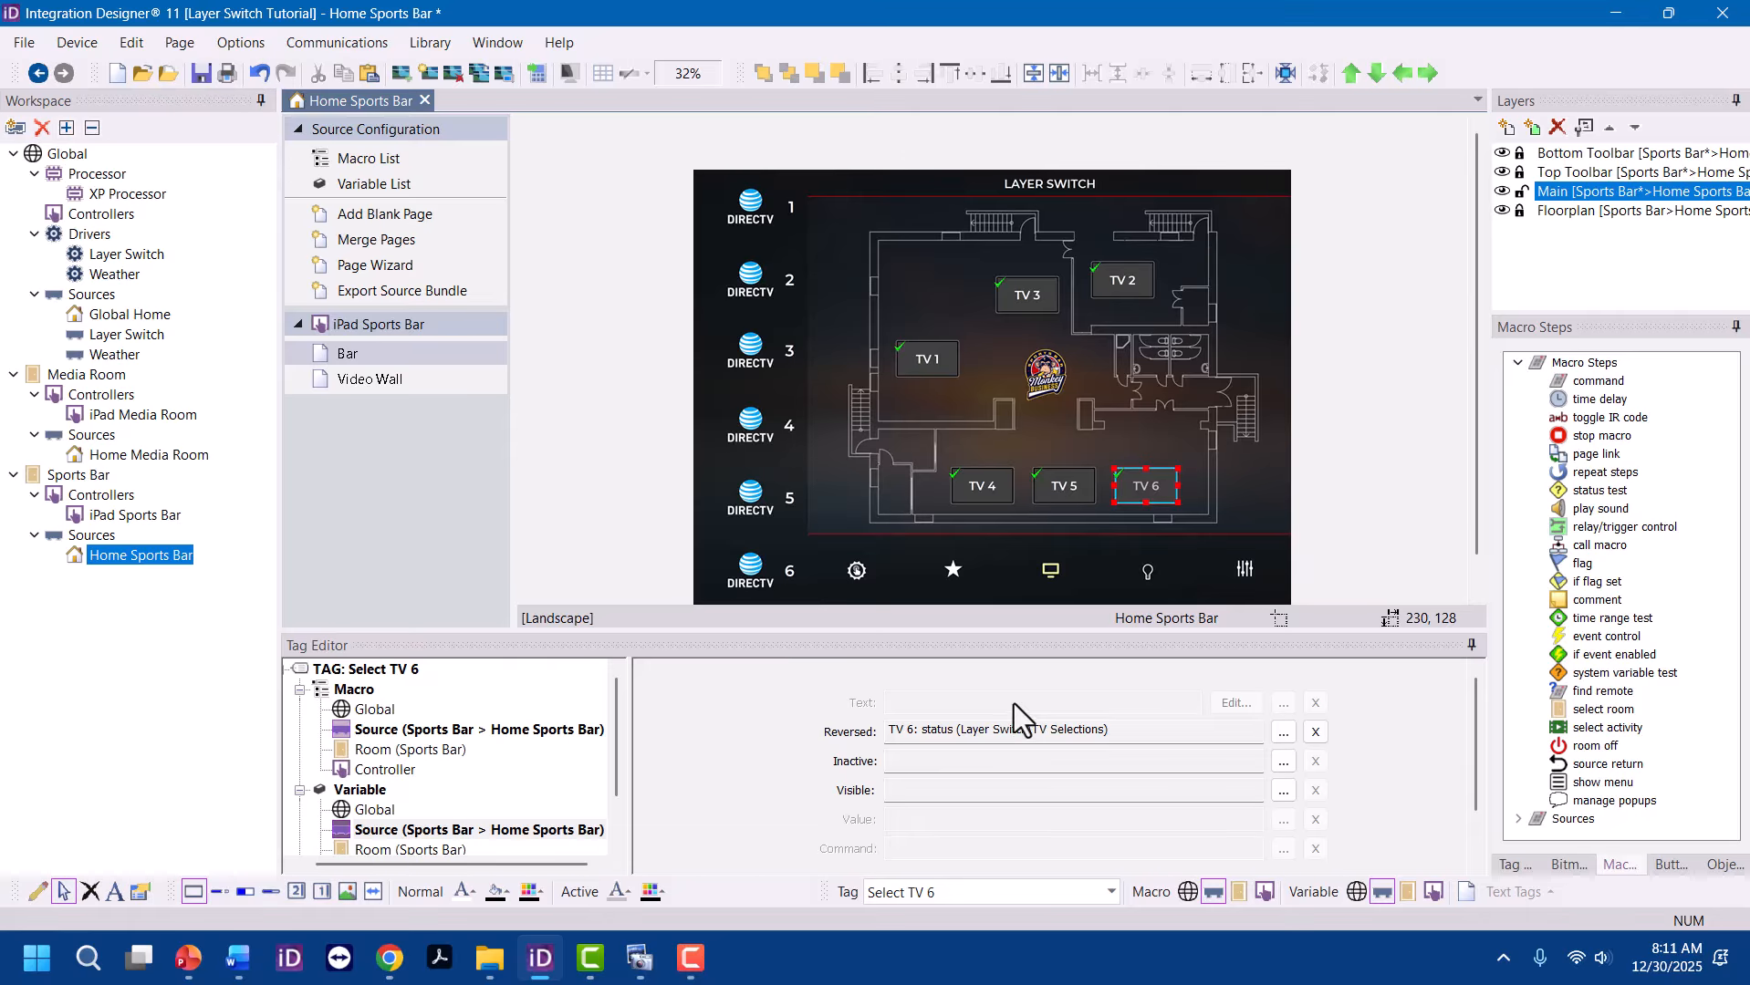
# Turn off the Reversed option in the TV 6 button's properties
pyautogui.rightClick(1157, 498)
pyautogui.click(1254, 502)
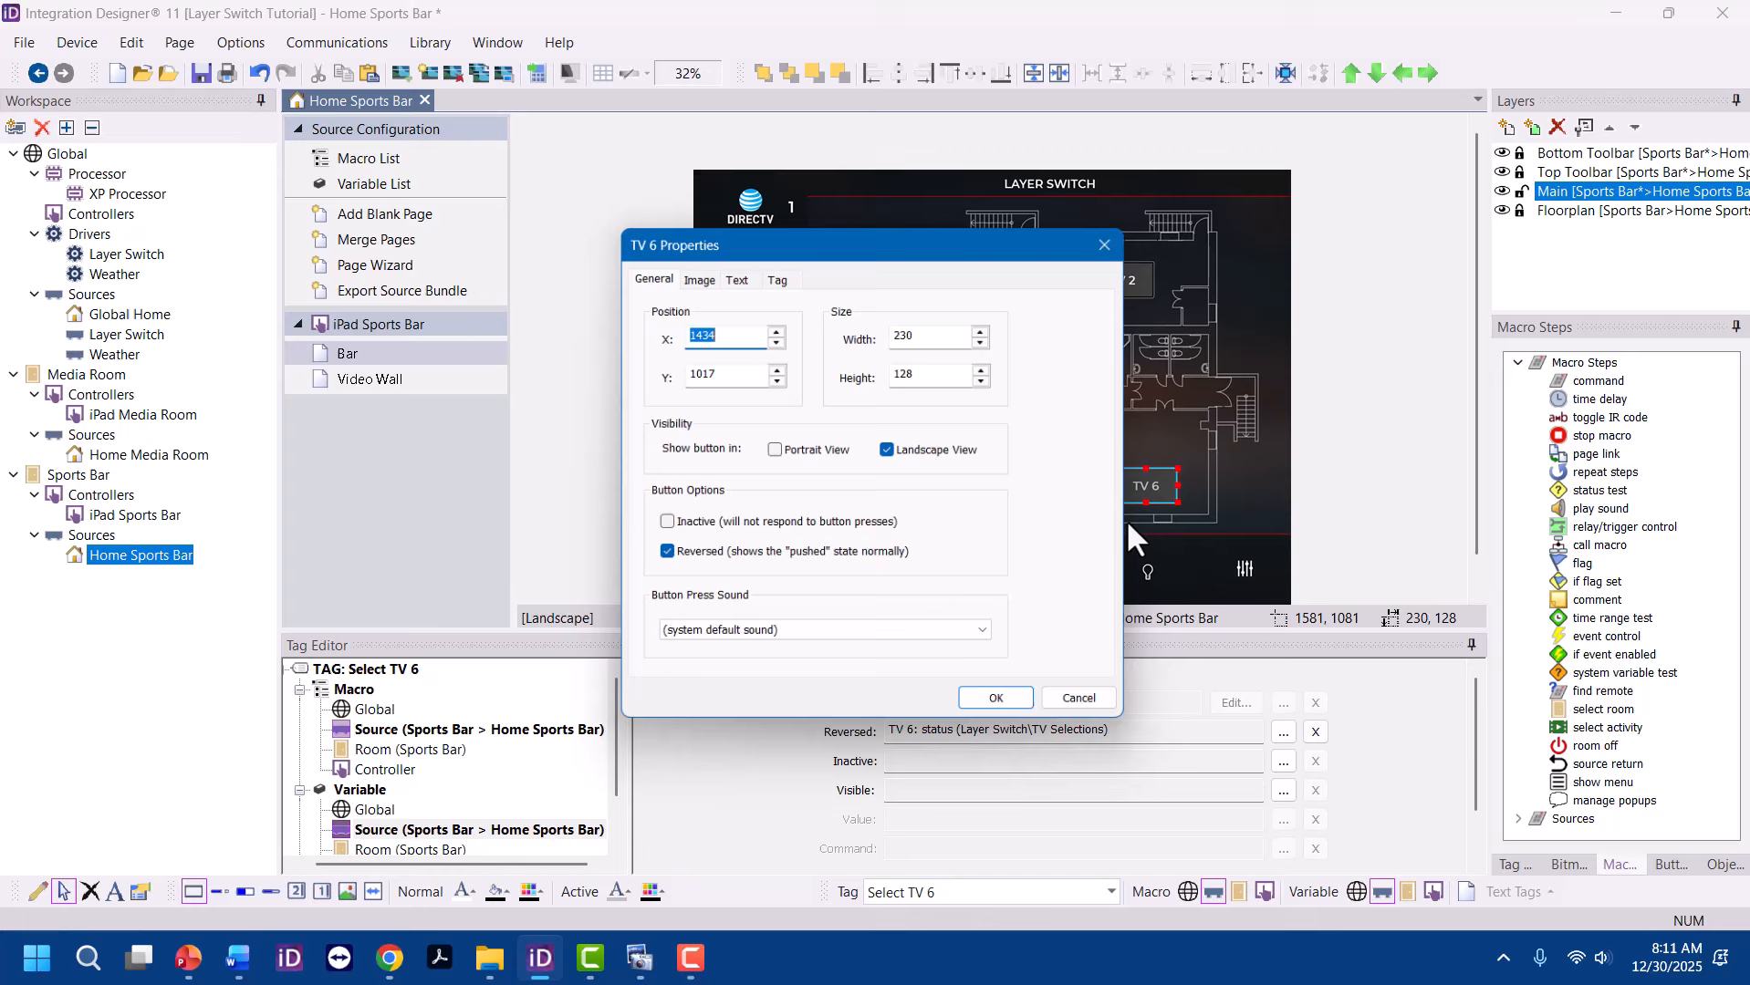
pyautogui.click(661, 557)
pyautogui.click(995, 713)
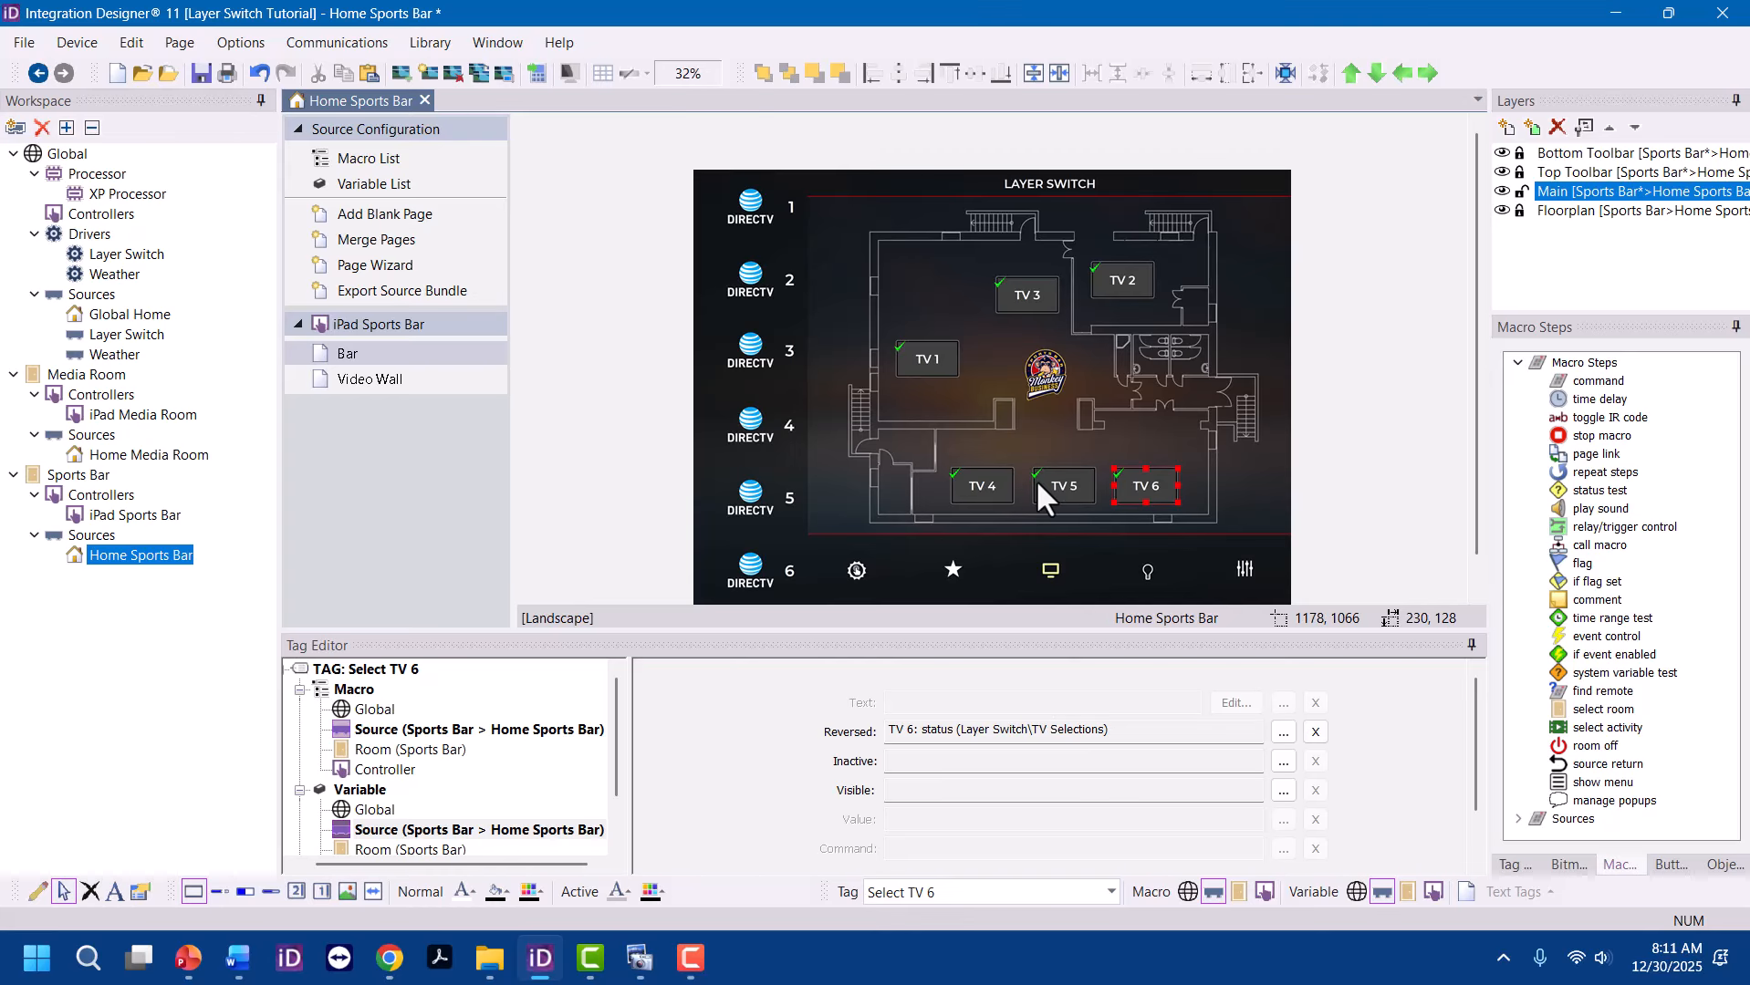
pyautogui.moveTo(1037, 481)
# Add a system variable test to the DirecTV 1 button's source macro, enlarging the Tag Editor for more room
pyautogui.click(749, 228)
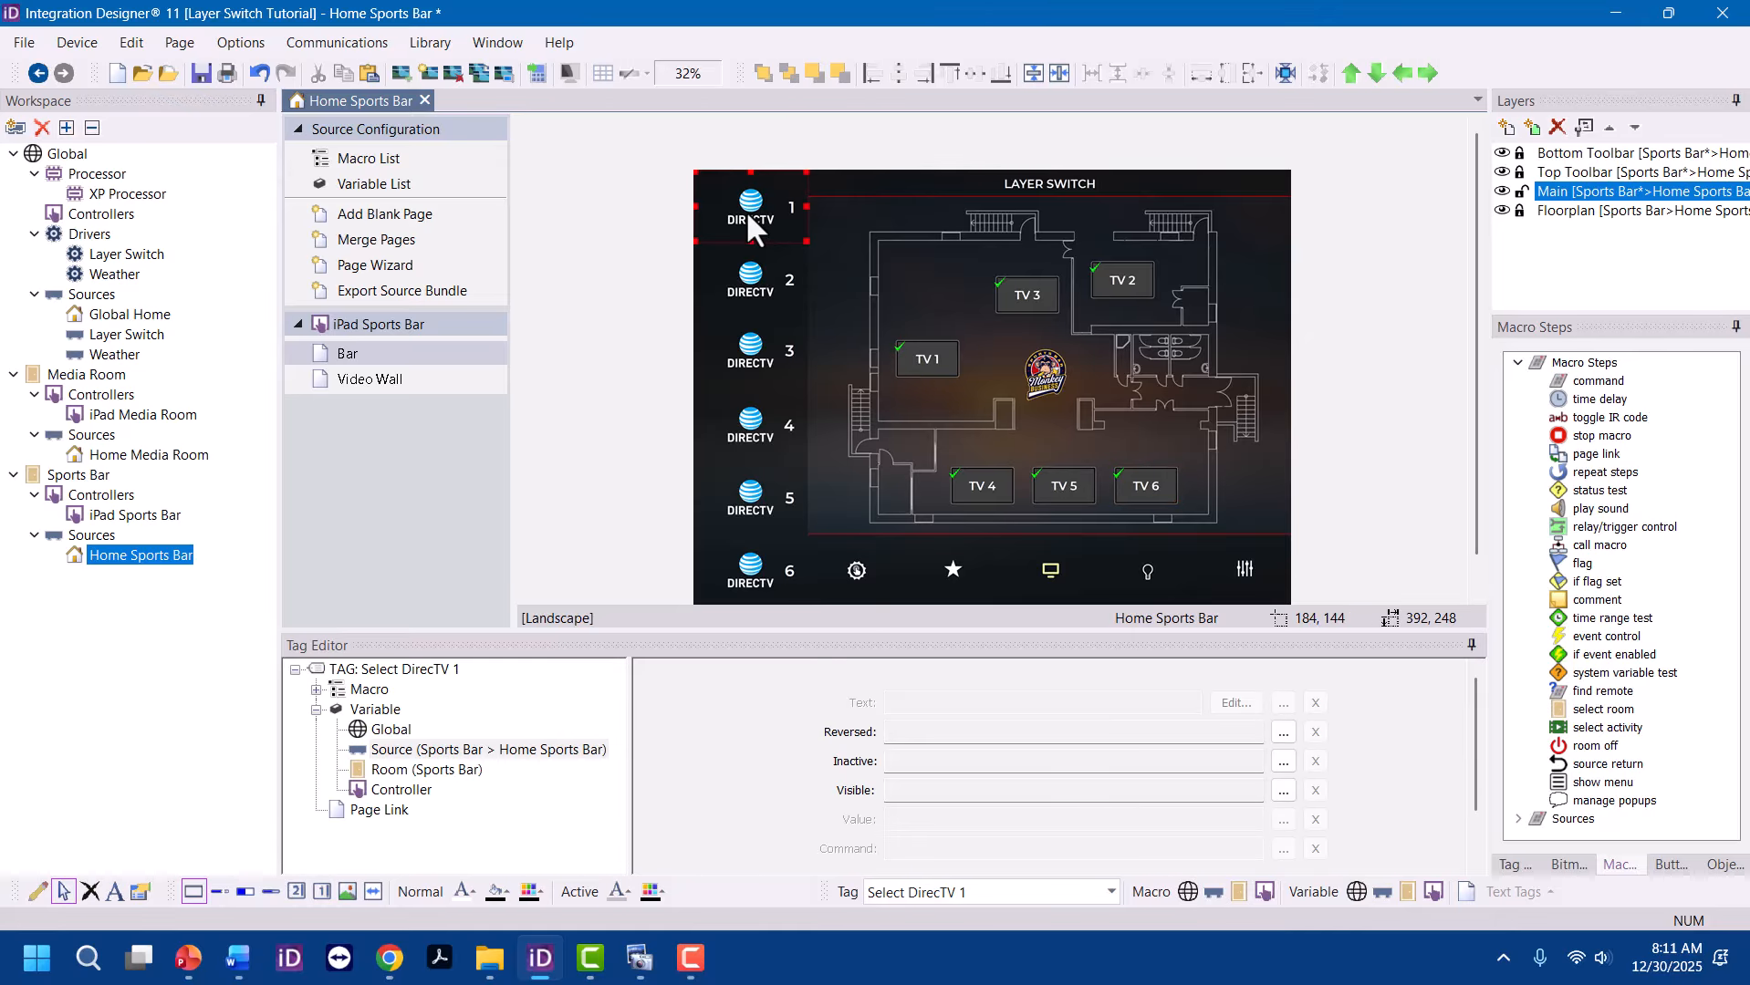
pyautogui.click(316, 690)
pyautogui.click(392, 727)
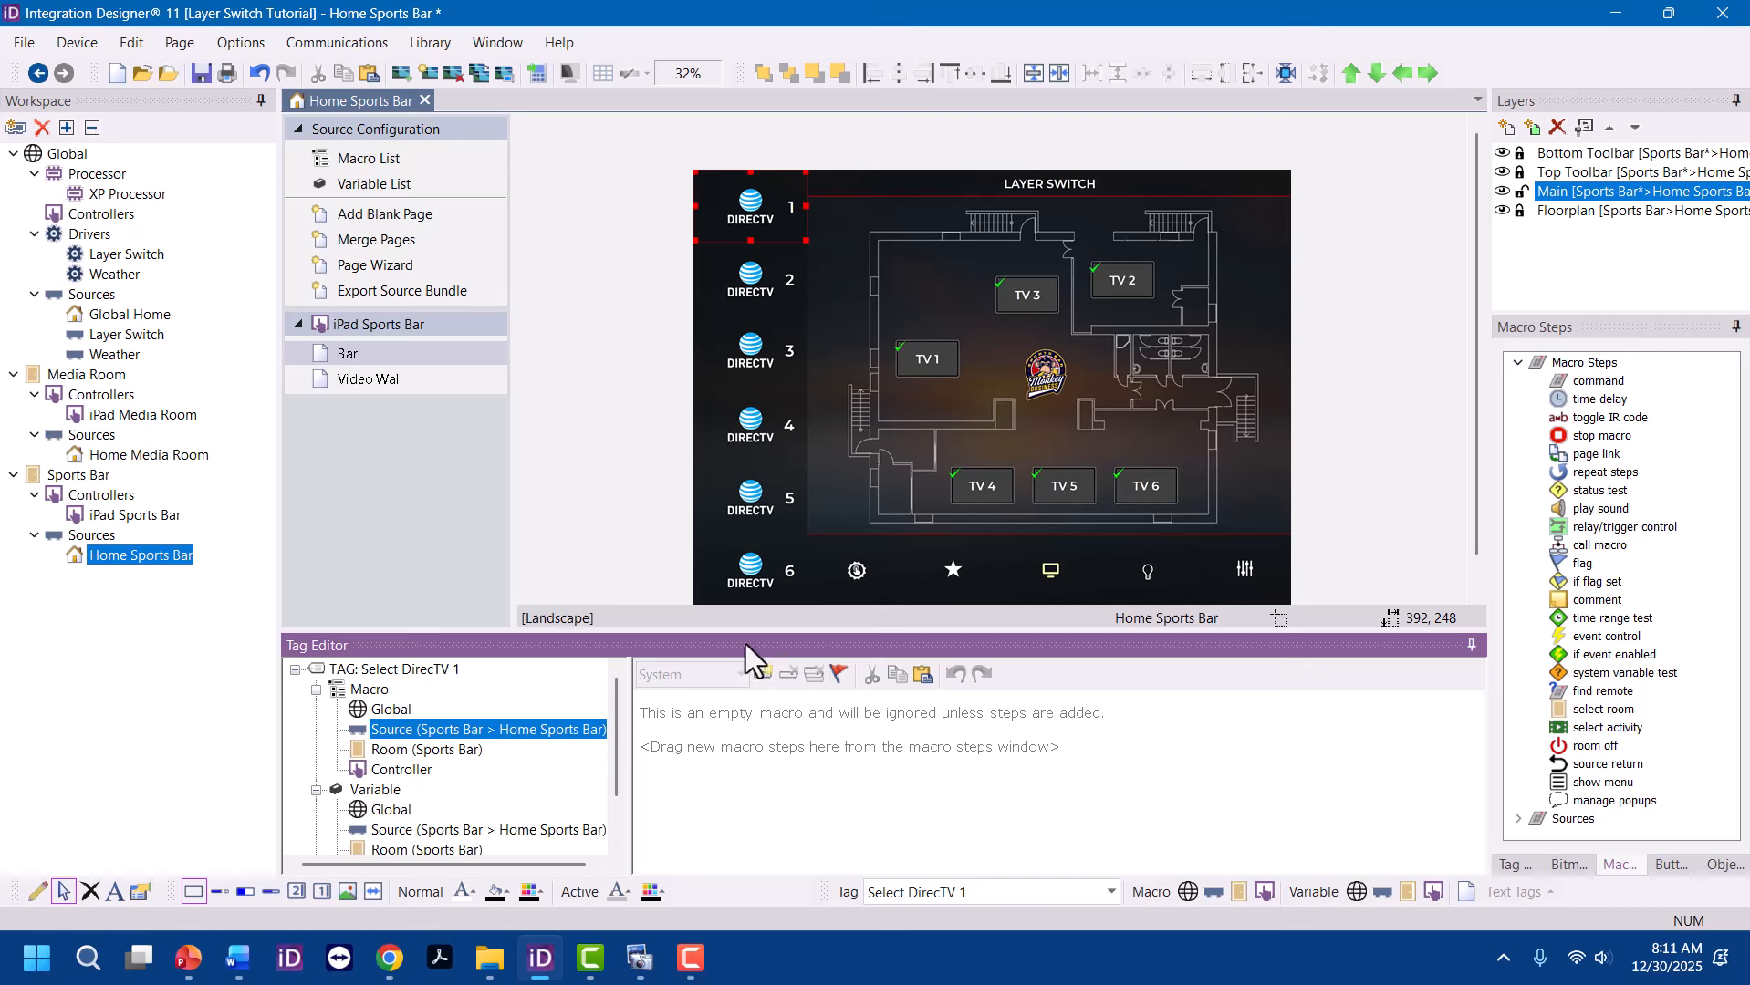
pyautogui.moveTo(746, 637); pyautogui.dragTo(746, 453)
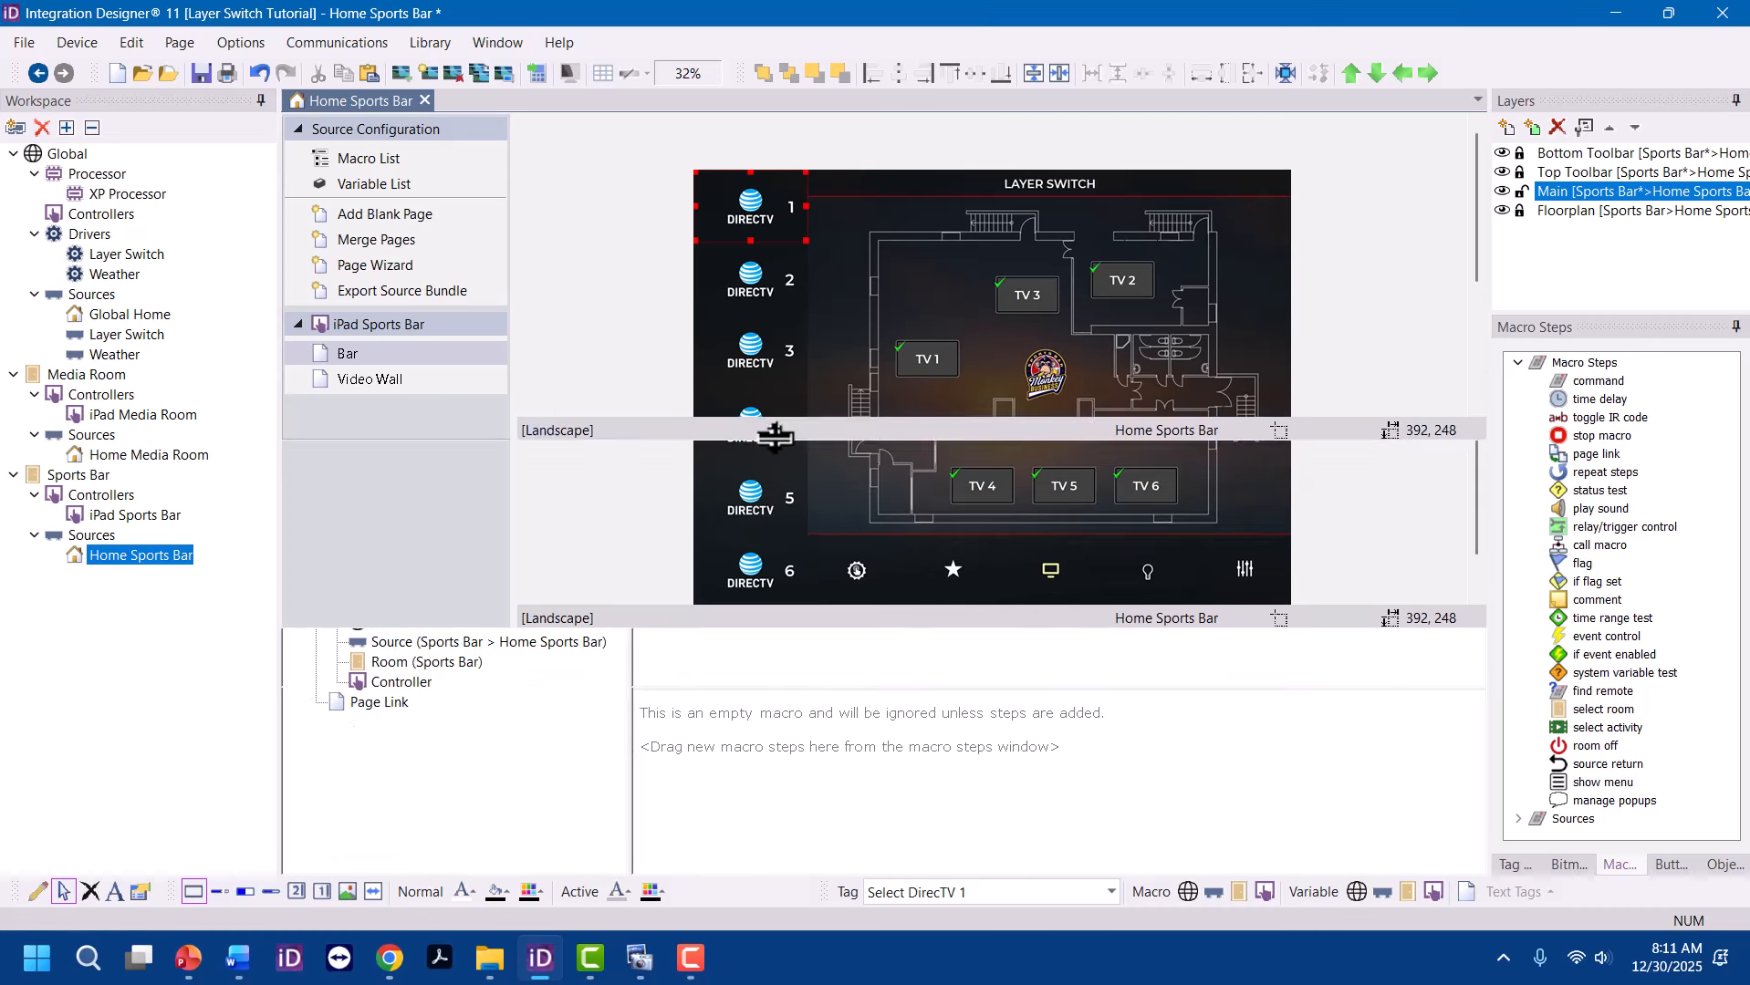
pyautogui.scroll(1, 893, 319)
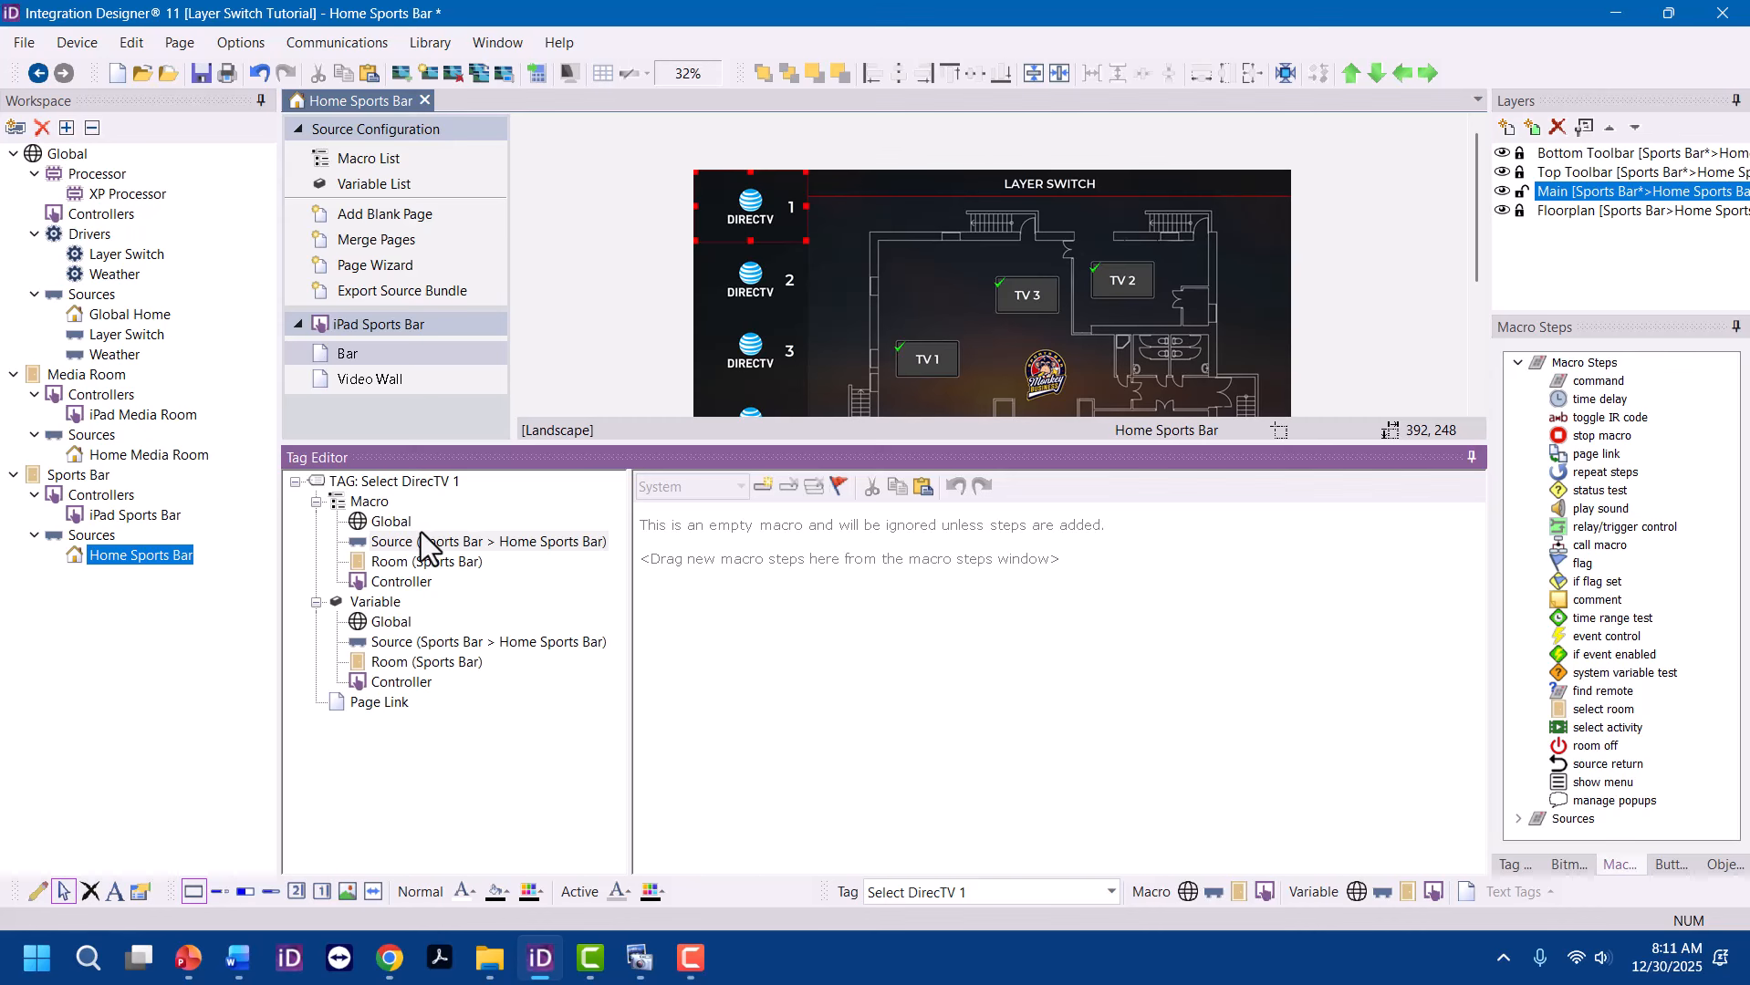
pyautogui.doubleClick(1616, 677)
# Set the system variable test in the DirecTV 1 macro to the Layer Switch device's TV Selections \ TV 1: status variable
pyautogui.click(919, 526)
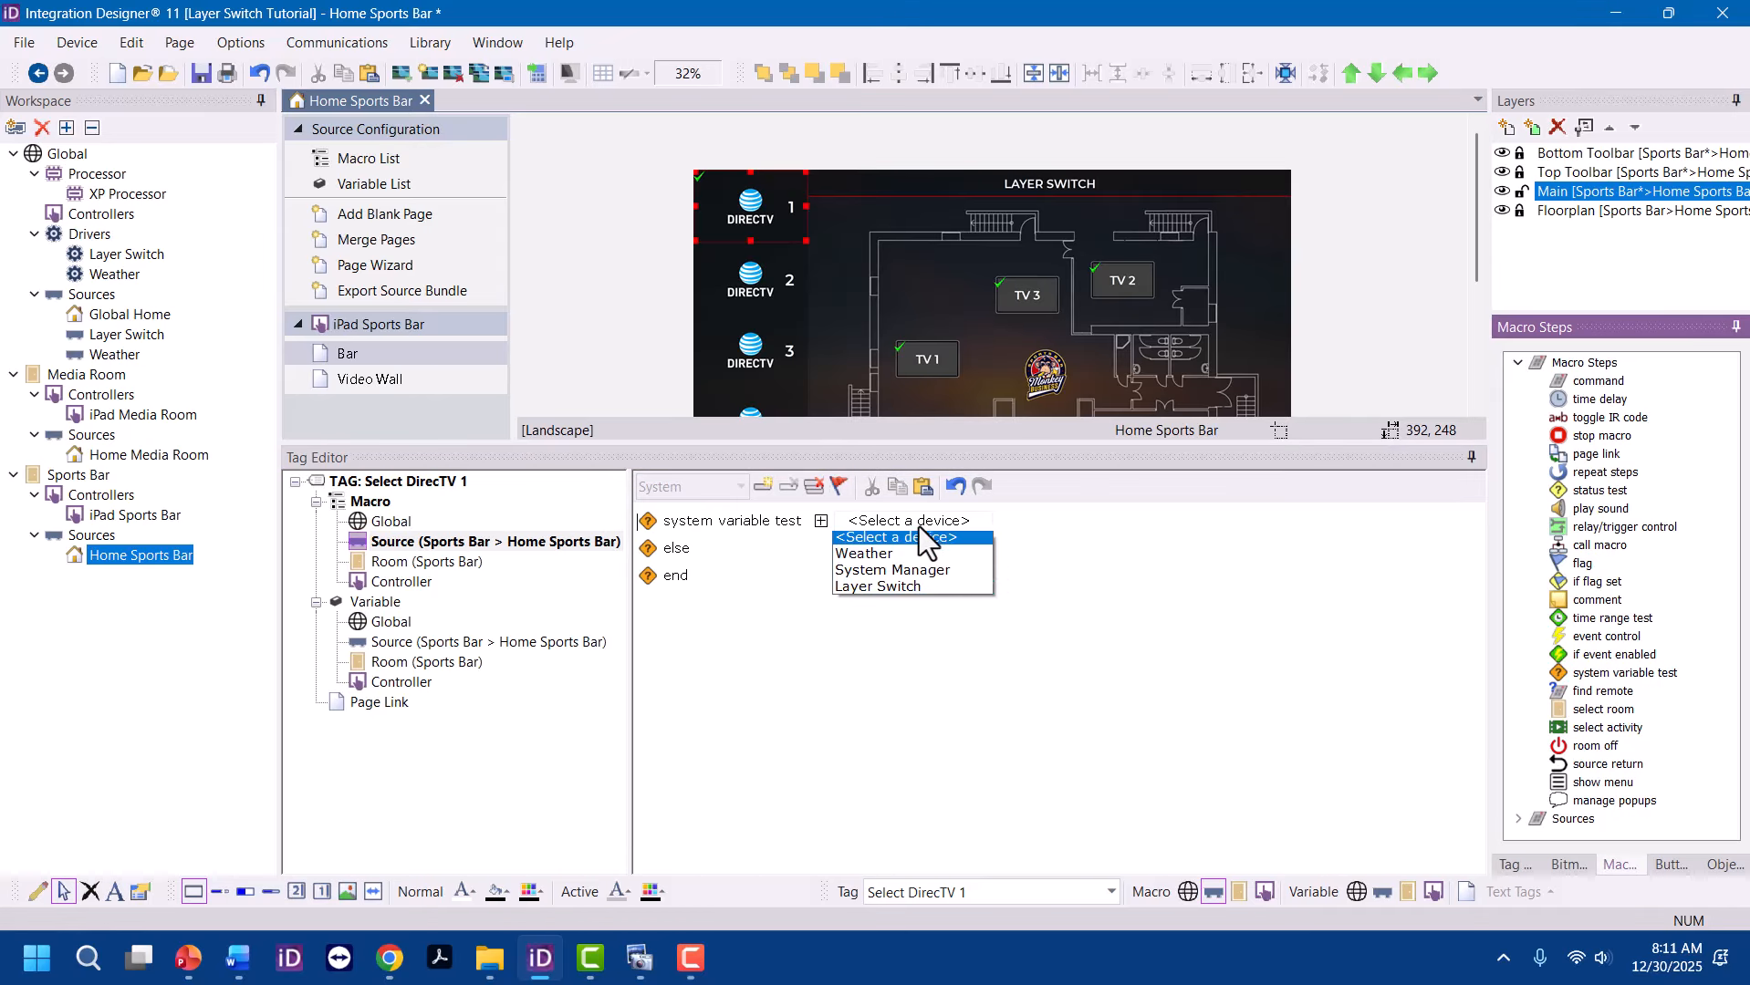
pyautogui.click(895, 591)
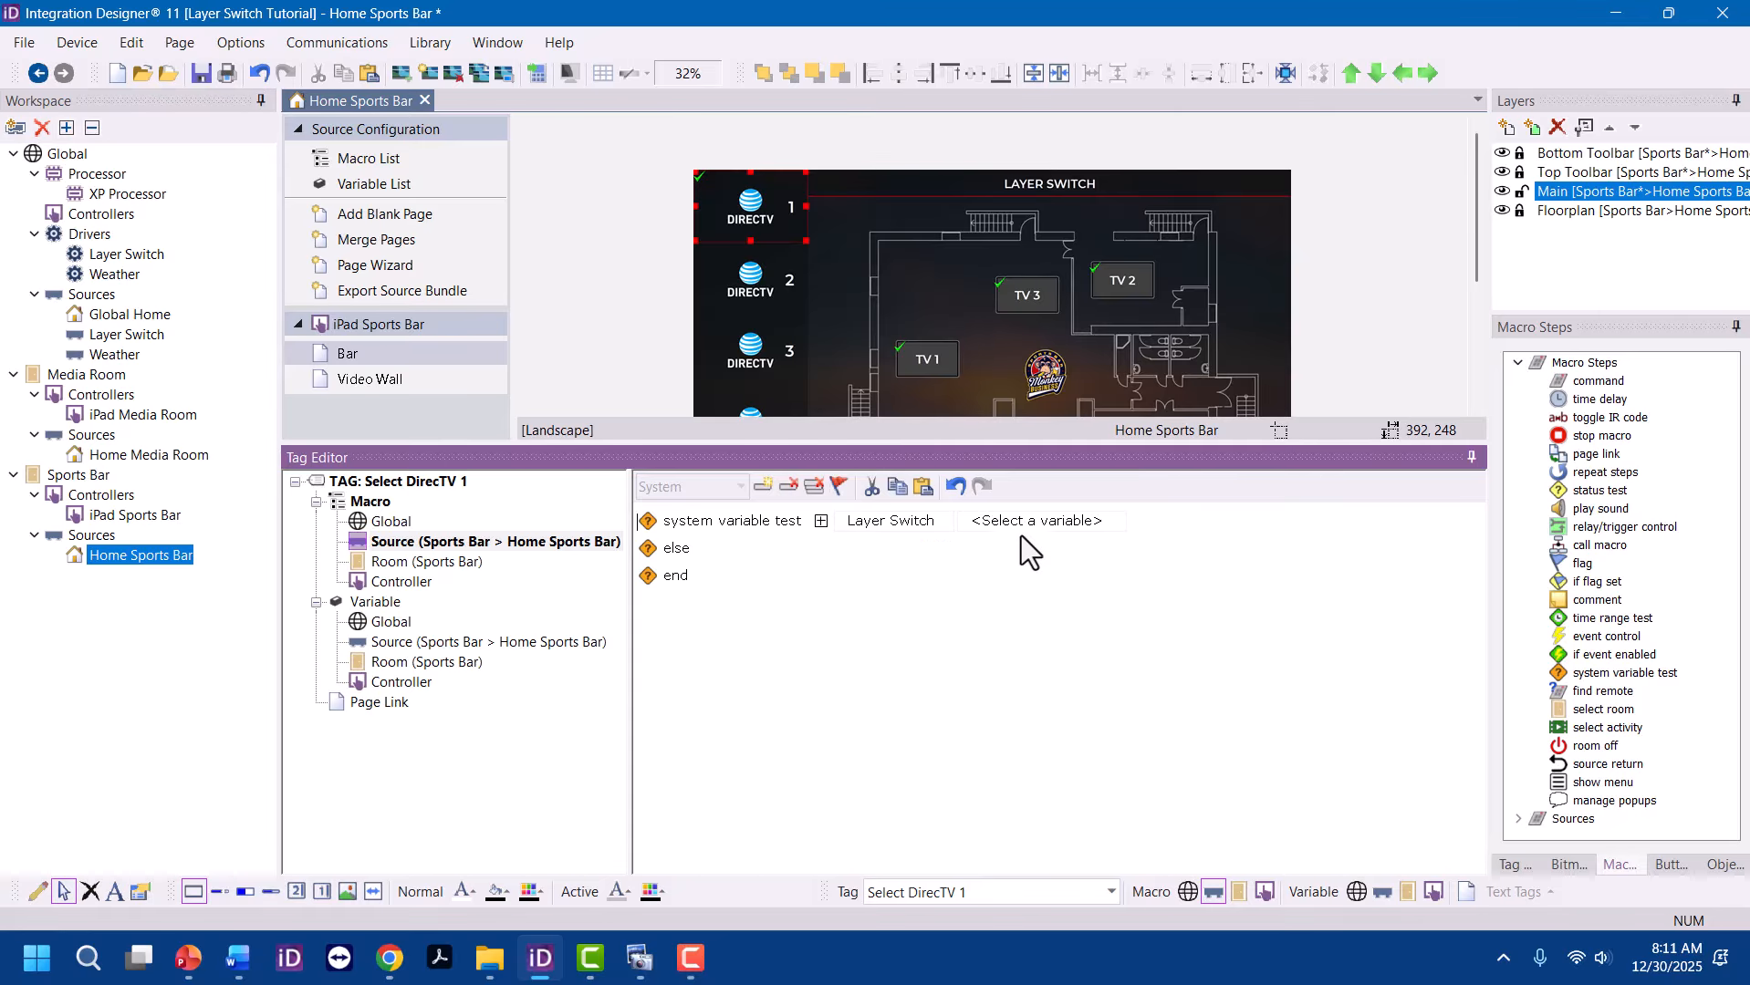
pyautogui.click(1038, 522)
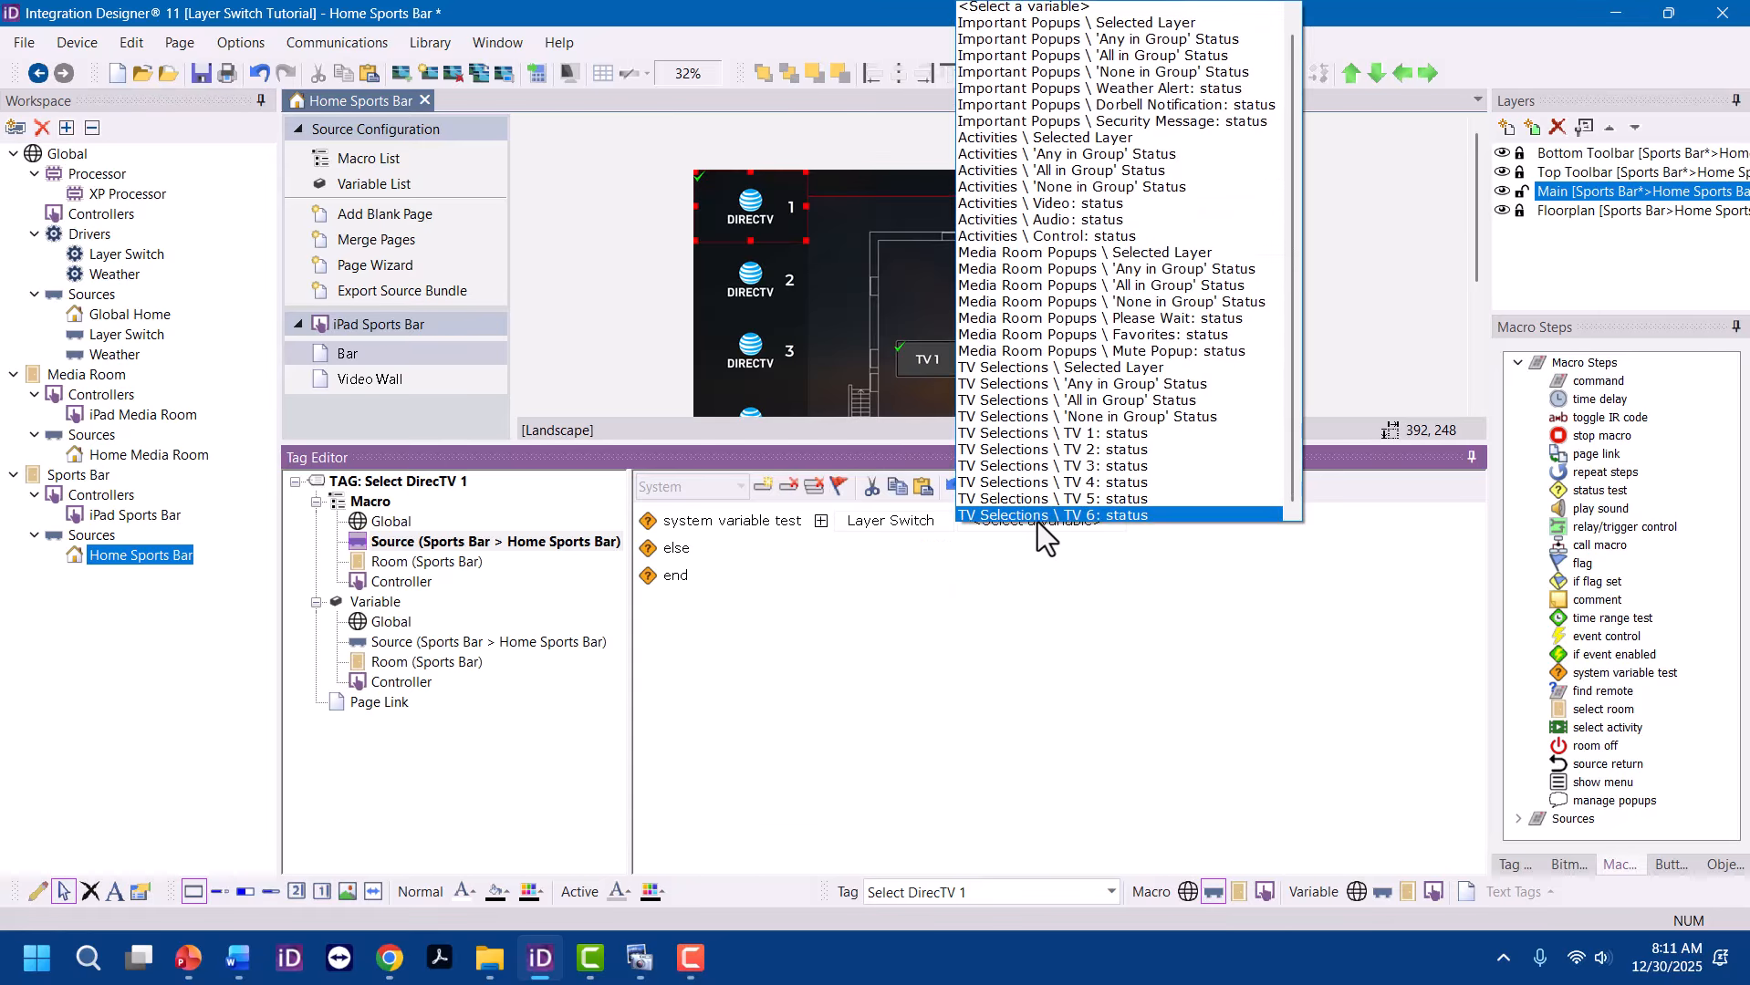
pyautogui.click(1097, 426)
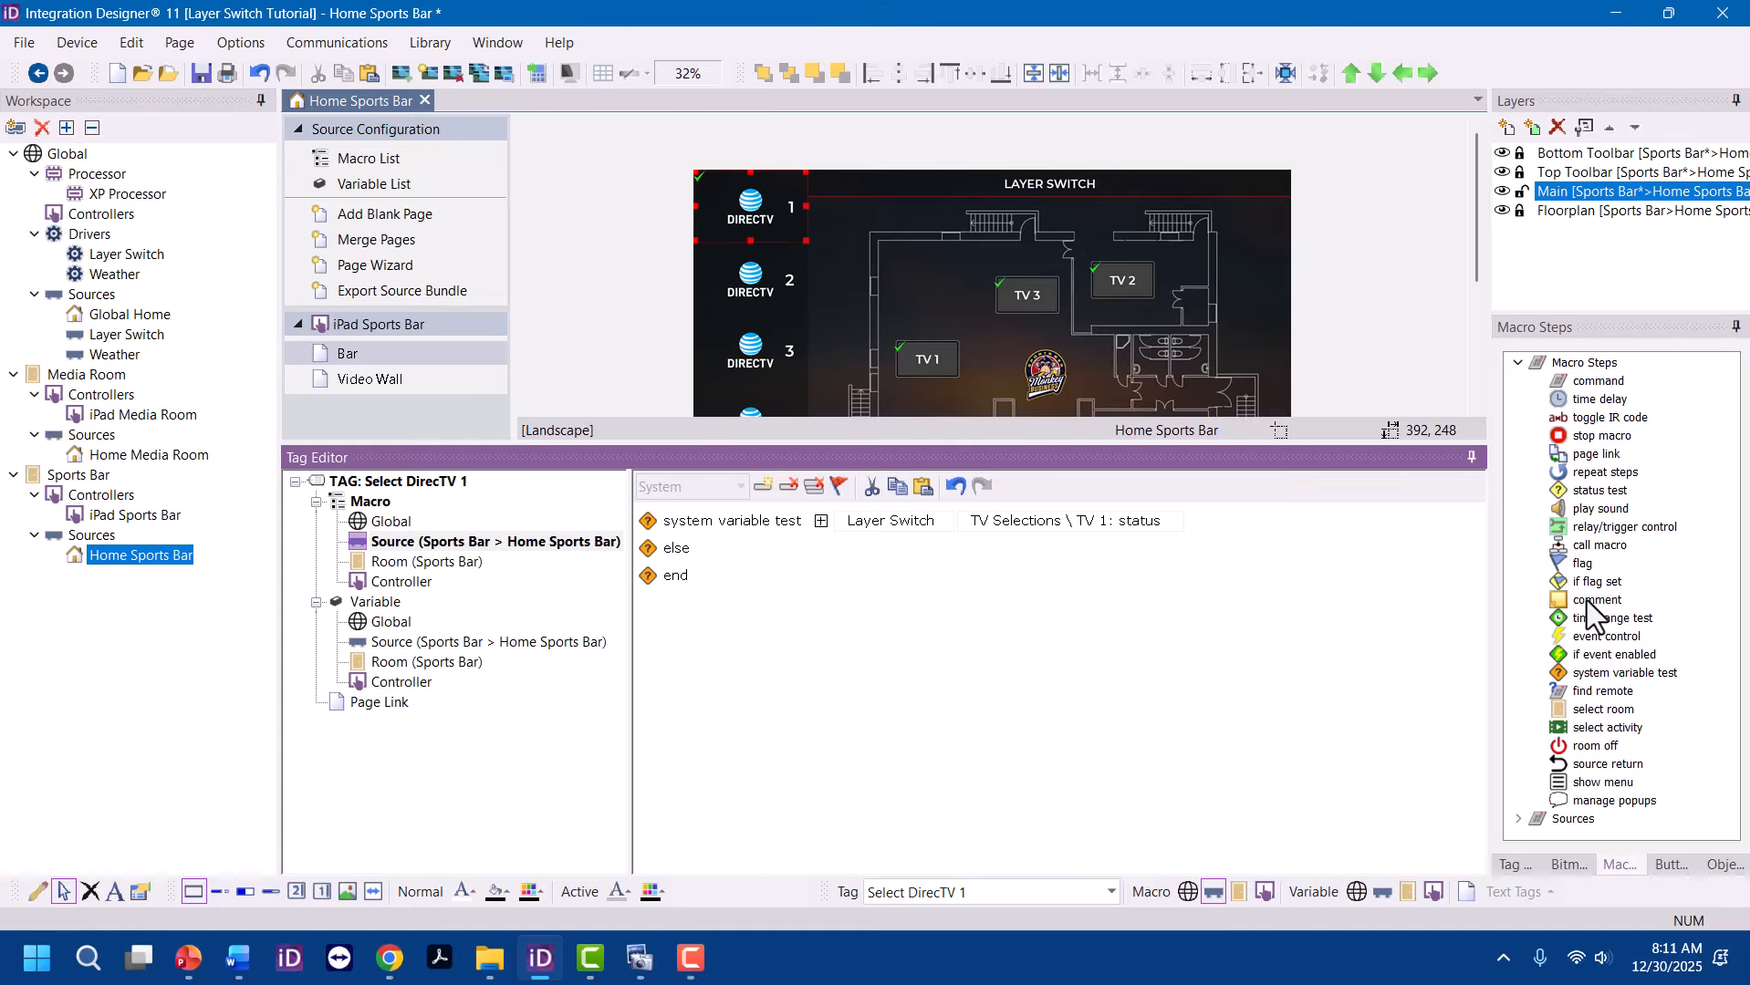
# Add a comment step inside the TV 1 test reading "Switch TV 1 Input to DirecTV"
pyautogui.moveTo(1588, 602); pyautogui.dragTo(885, 582)
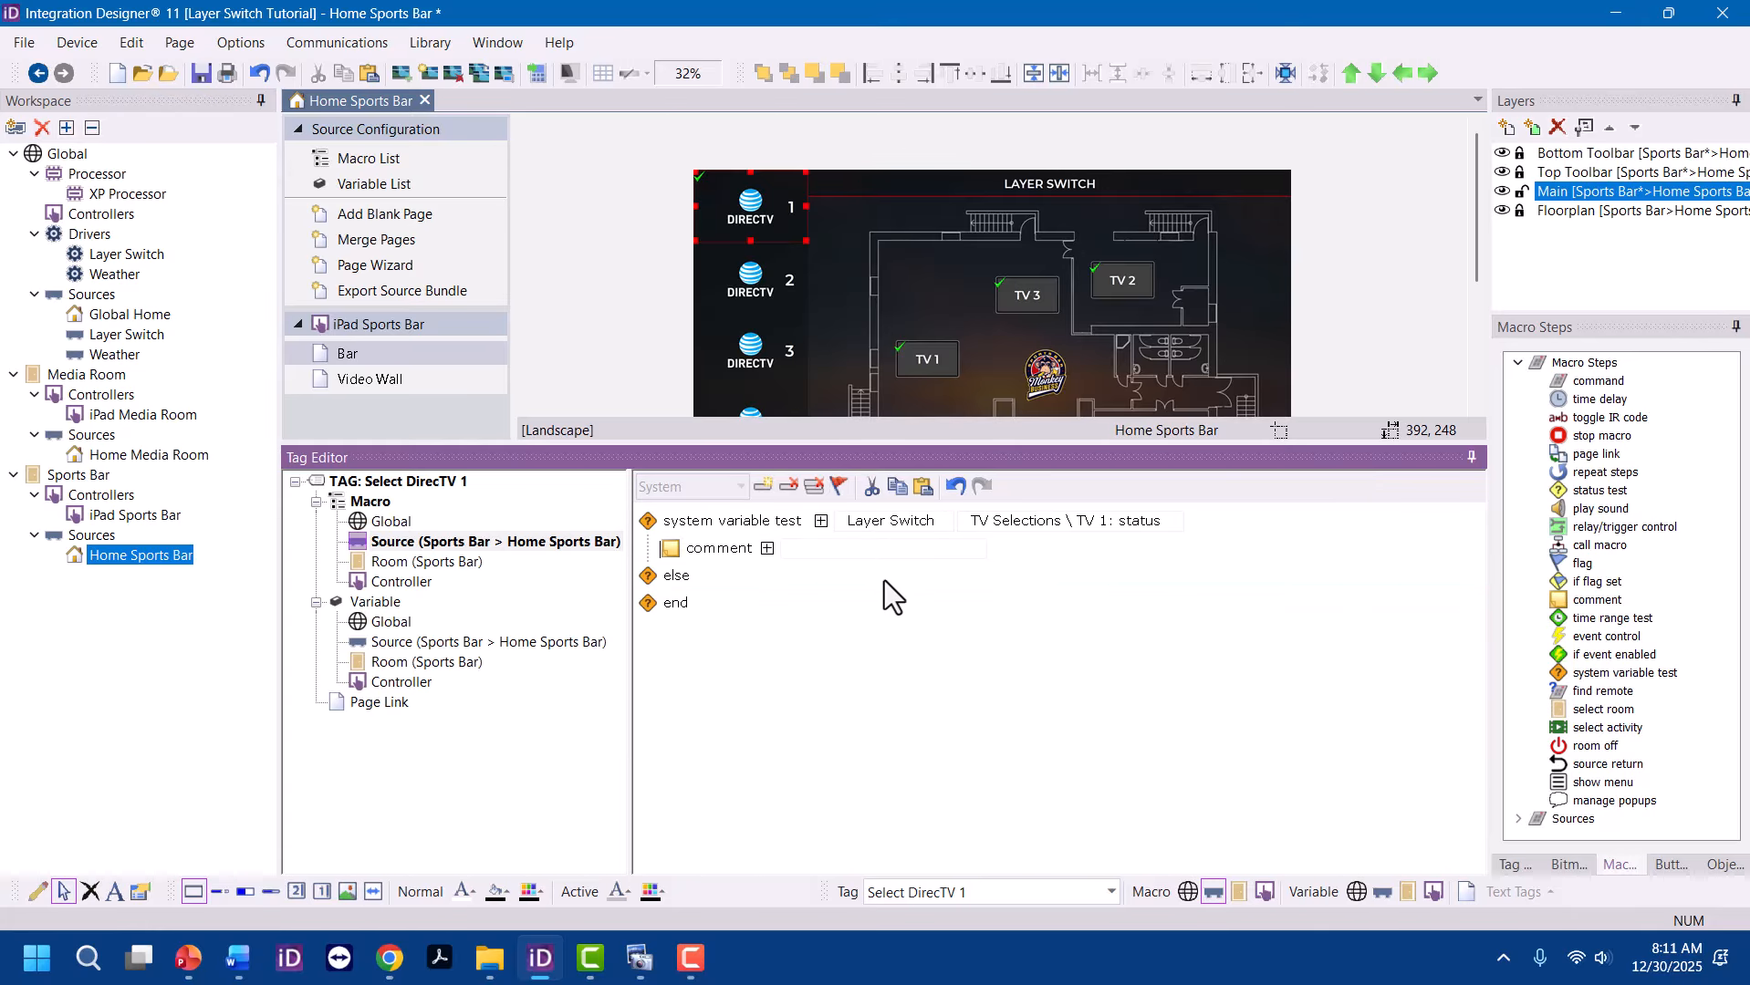
pyautogui.click(867, 549)
pyautogui.write('Swi')
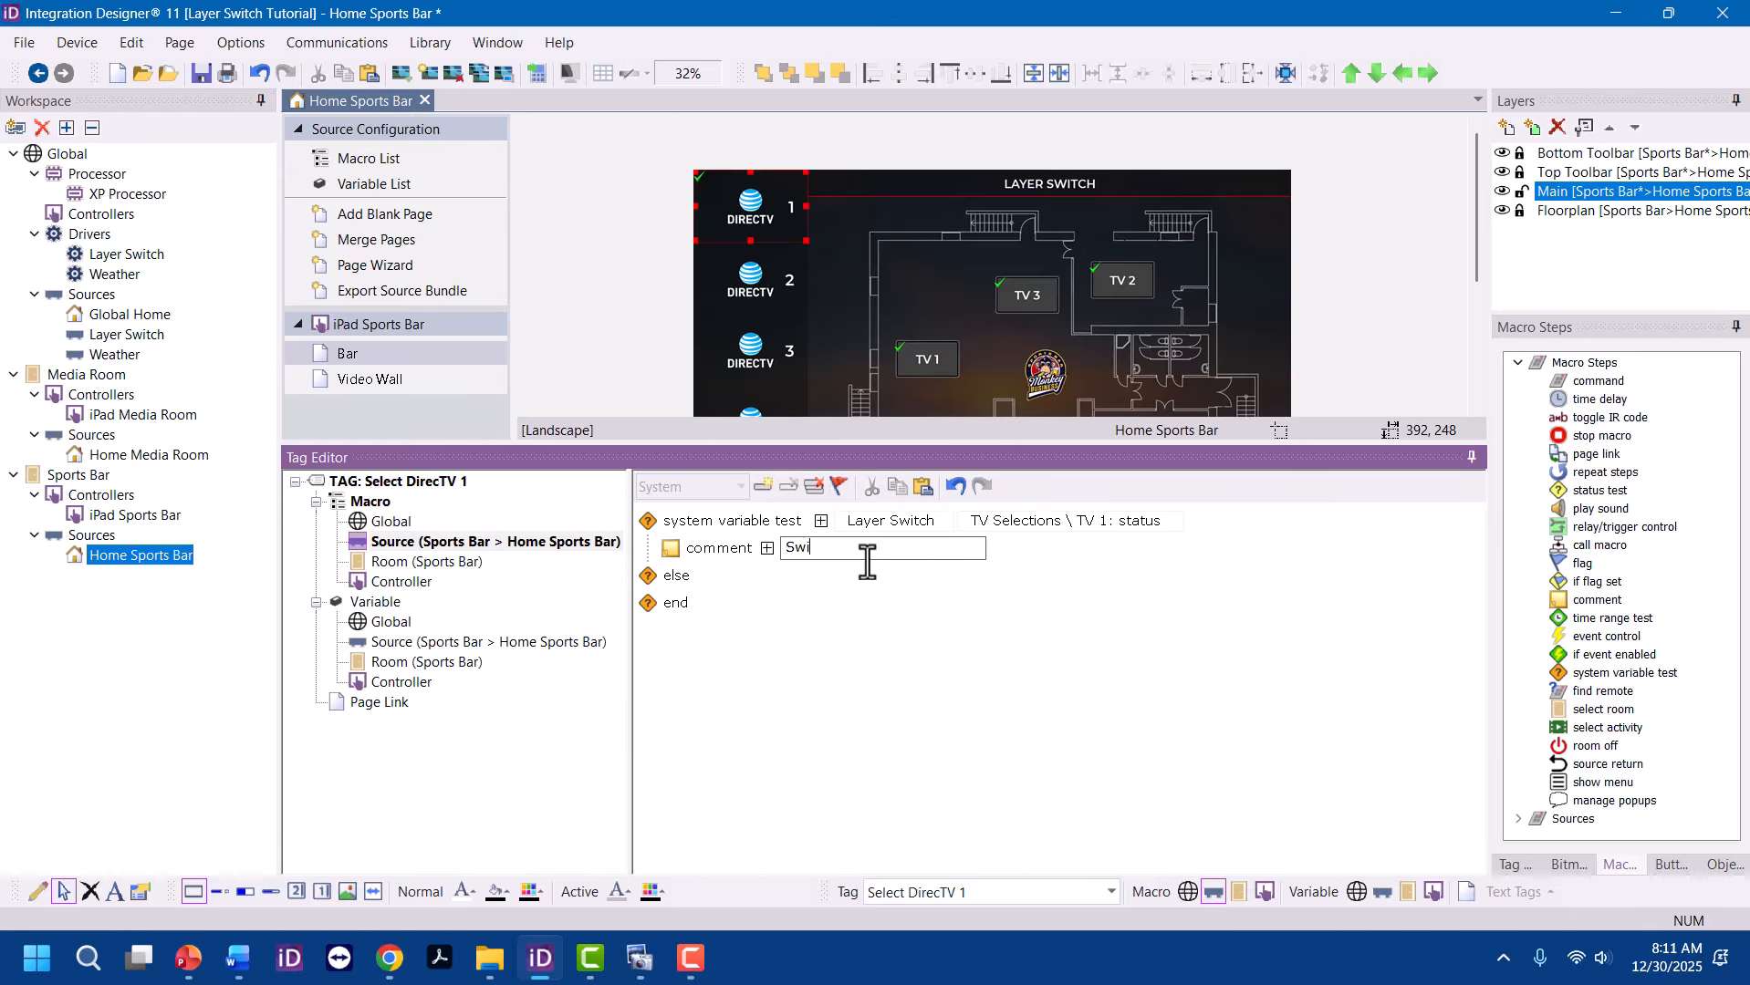
pyautogui.write('tch TV 1 Input to DirectTV')
pyautogui.press('Return')
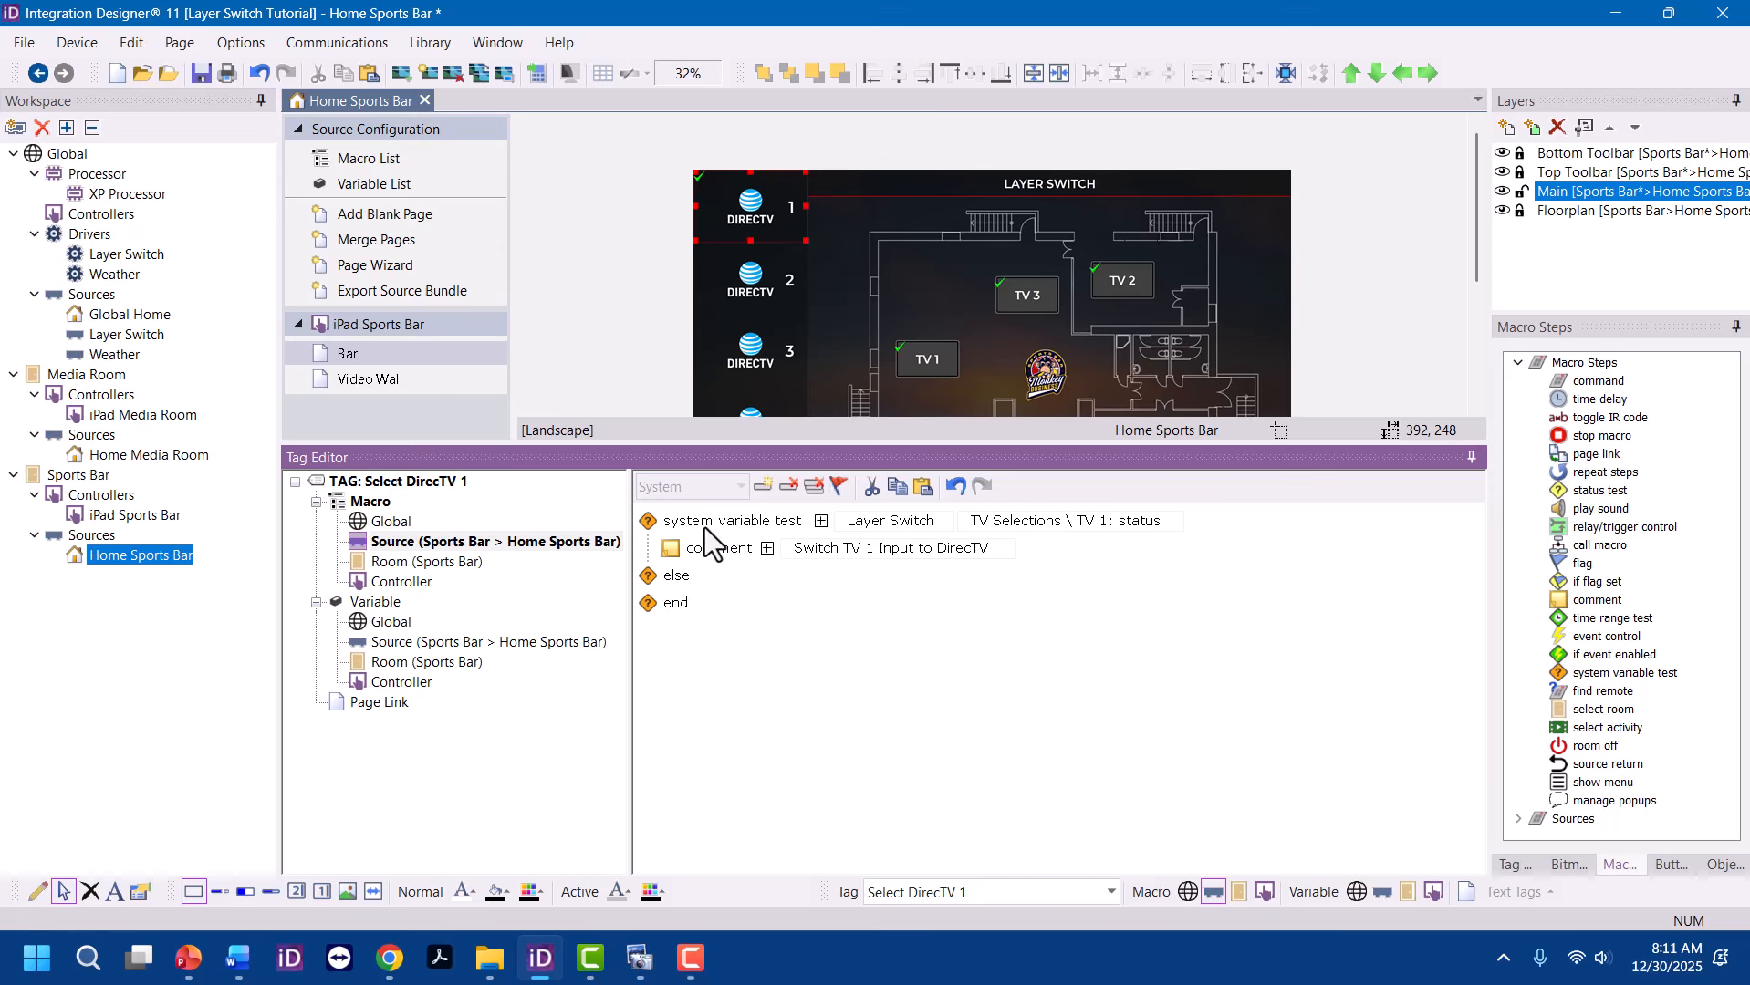
# Duplicate the TV 1 test block, set the copy's variable to TV 2: status and its comment to "Switch TV 2 Input to DirecTV 1"
pyautogui.moveTo(715, 514); pyautogui.dragTo(695, 701)
pyautogui.click(1125, 601)
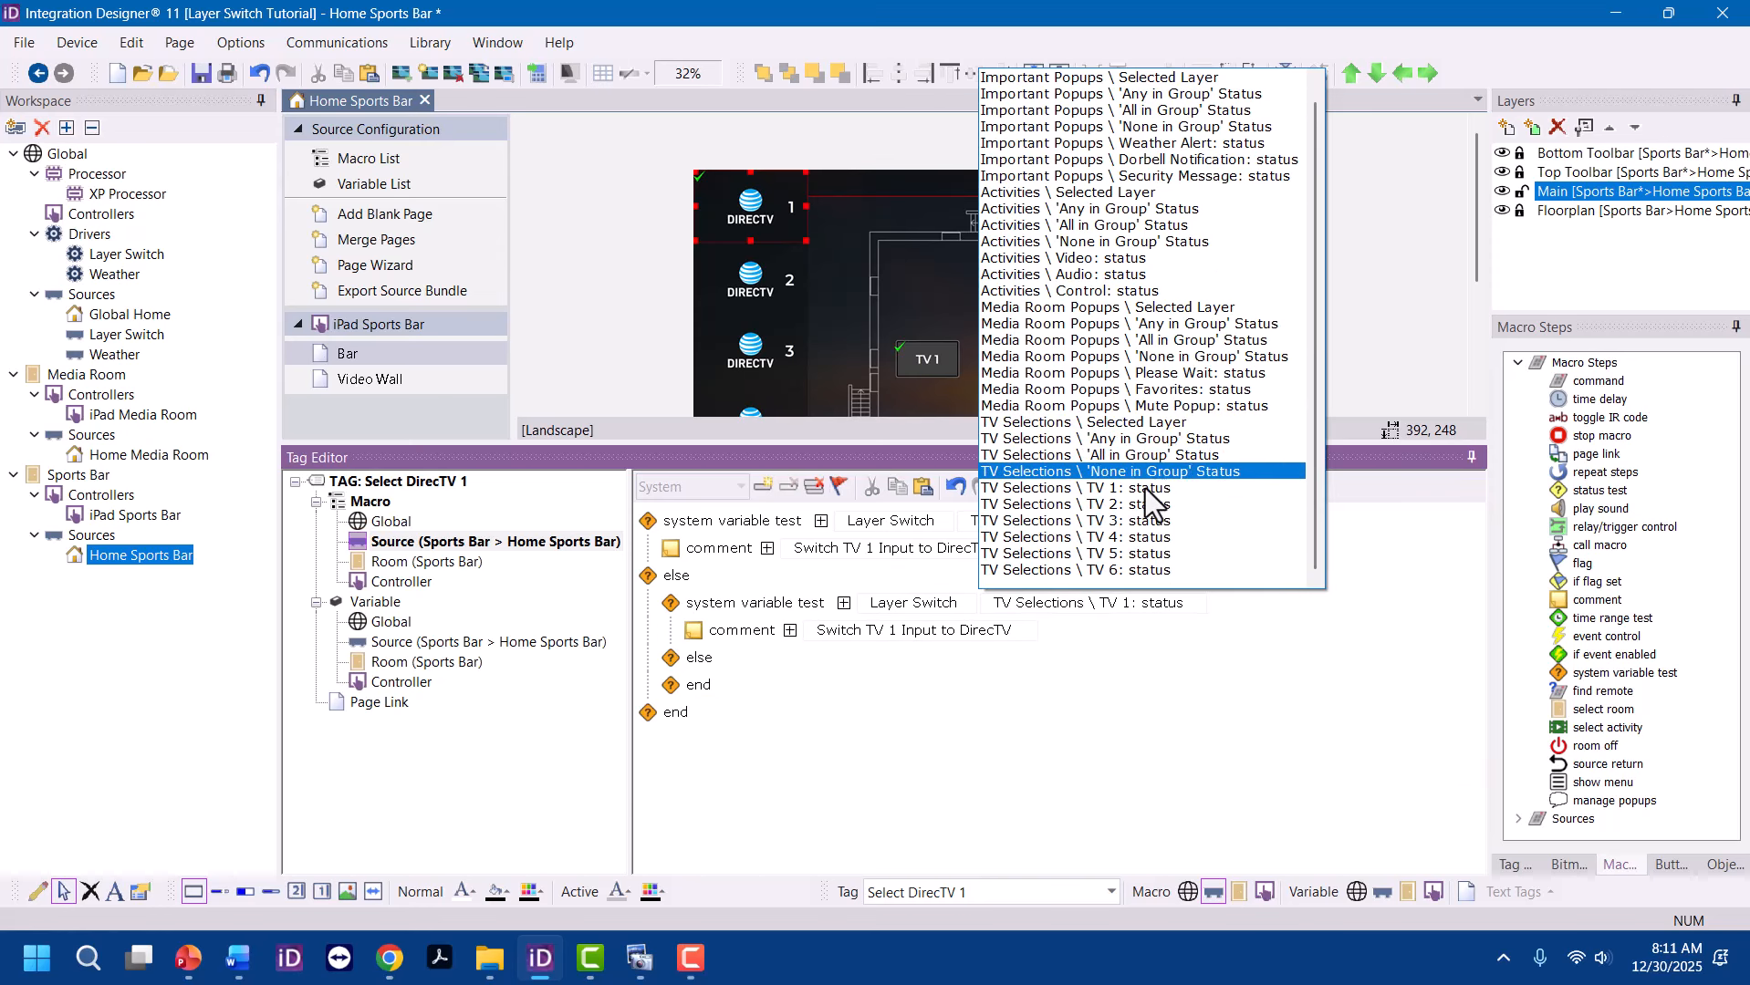
pyautogui.click(1144, 508)
pyautogui.click(892, 630)
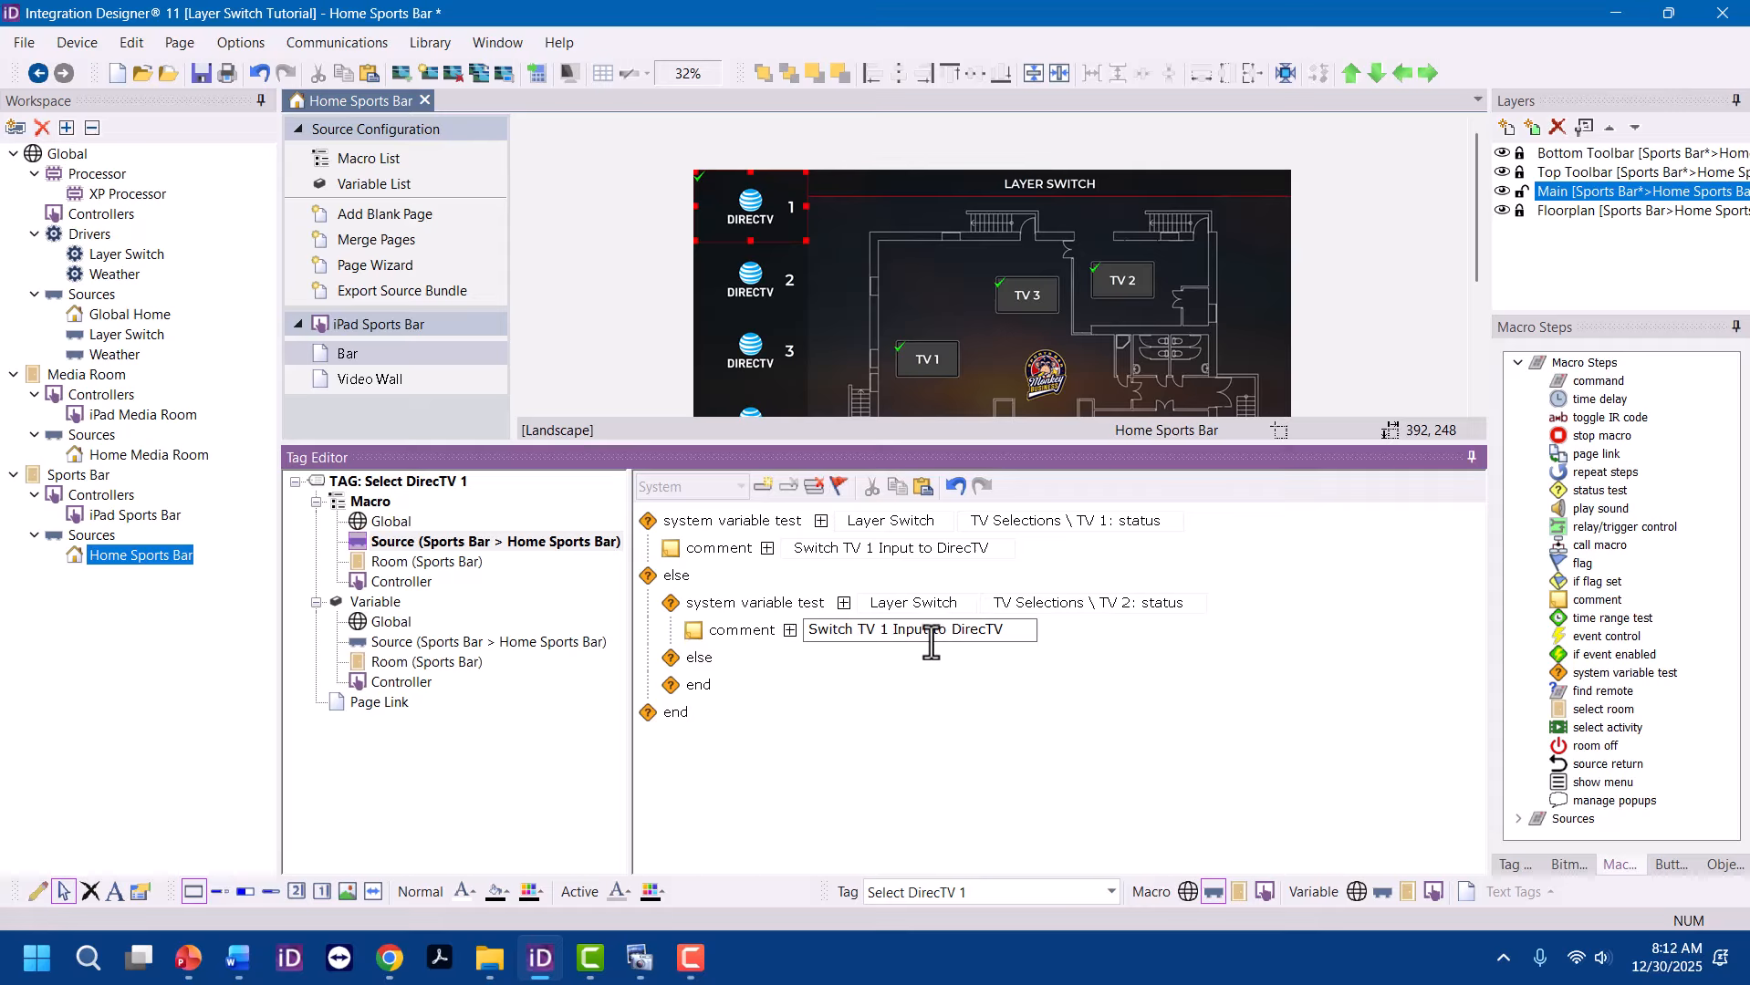
pyautogui.press('BackSpace')
pyautogui.press('BackSpace')
pyautogui.write('2')
pyautogui.click(1019, 635)
pyautogui.write('1')
pyautogui.press('Return')
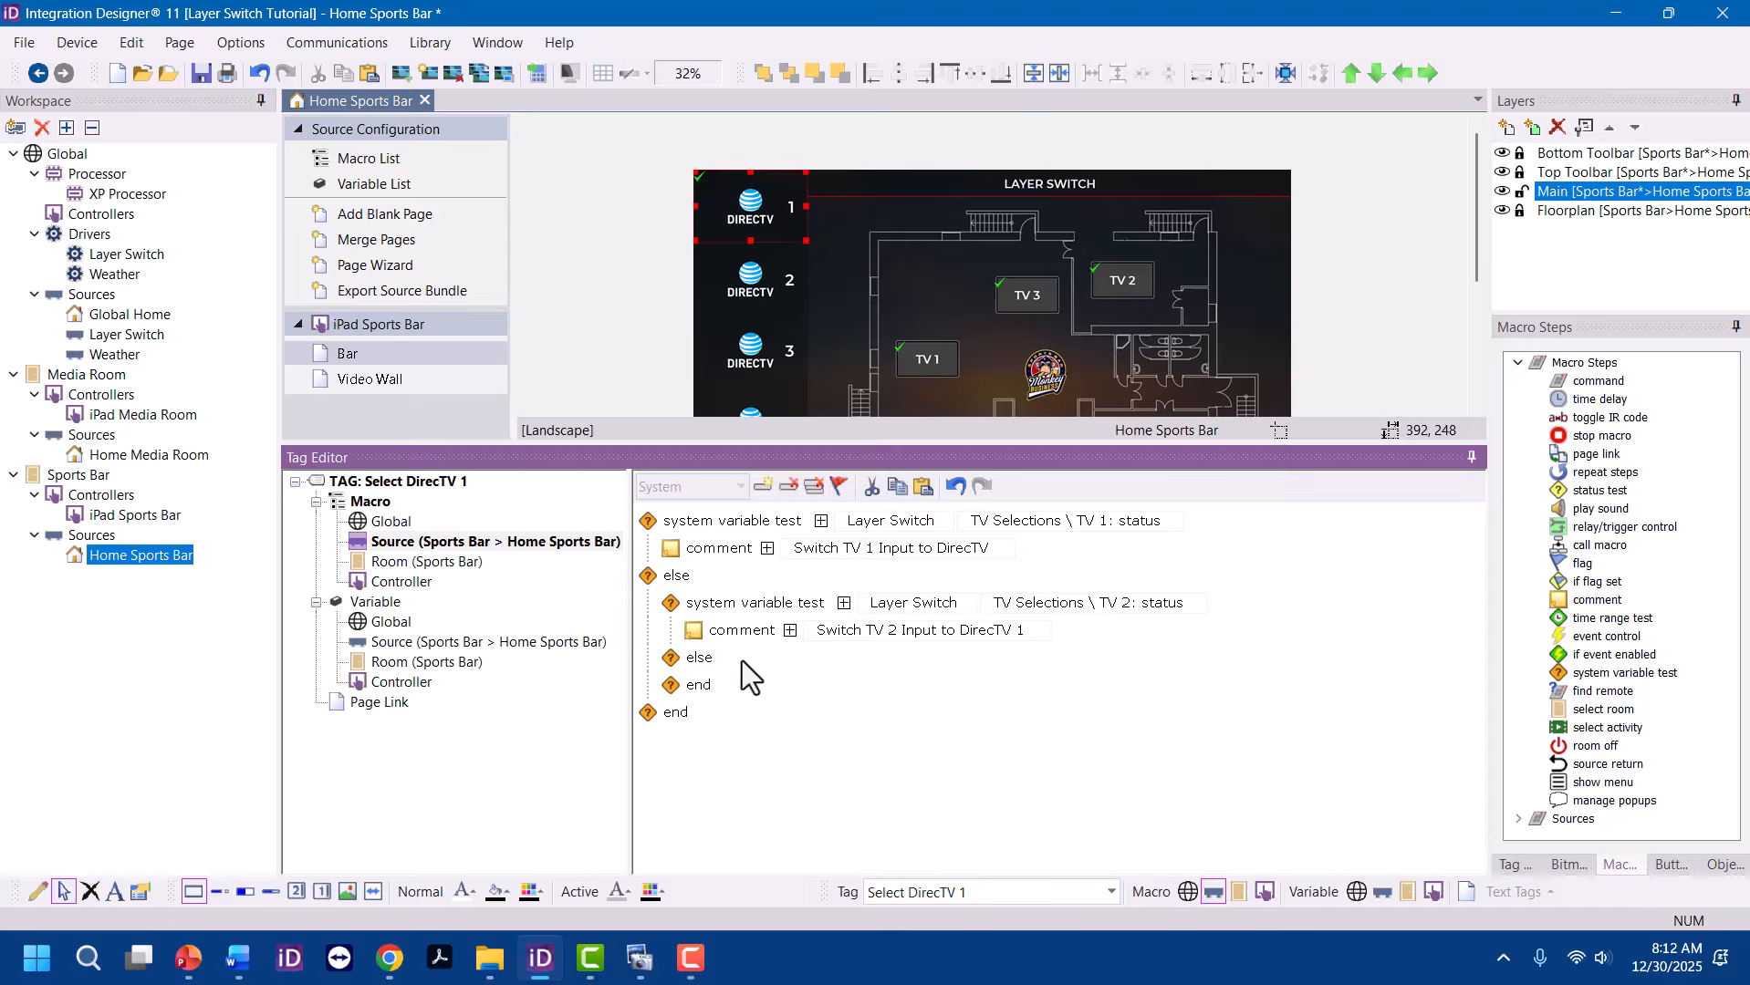
# Place the TV 2 test after the first test's end and copy it below for TV 3: status, commented "Switch TV 3 Input to DirecTV 1"
pyautogui.moveTo(734, 604); pyautogui.dragTo(717, 803)
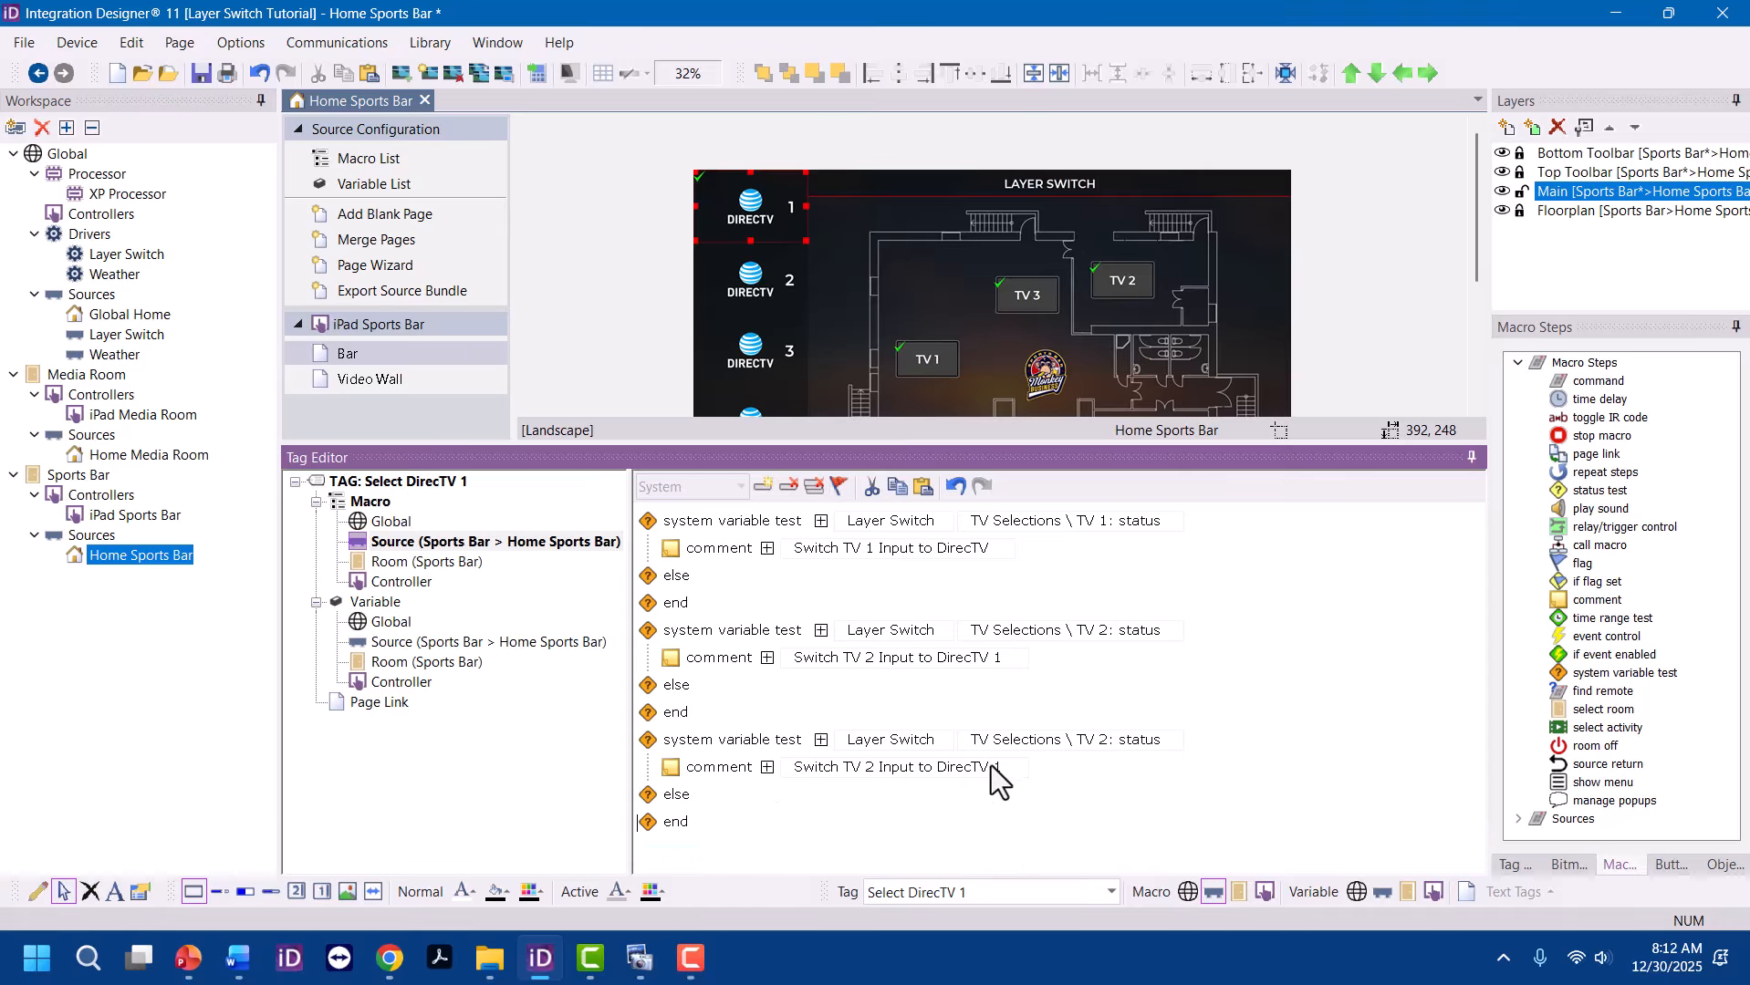
pyautogui.click(1077, 739)
pyautogui.click(1102, 663)
pyautogui.click(858, 766)
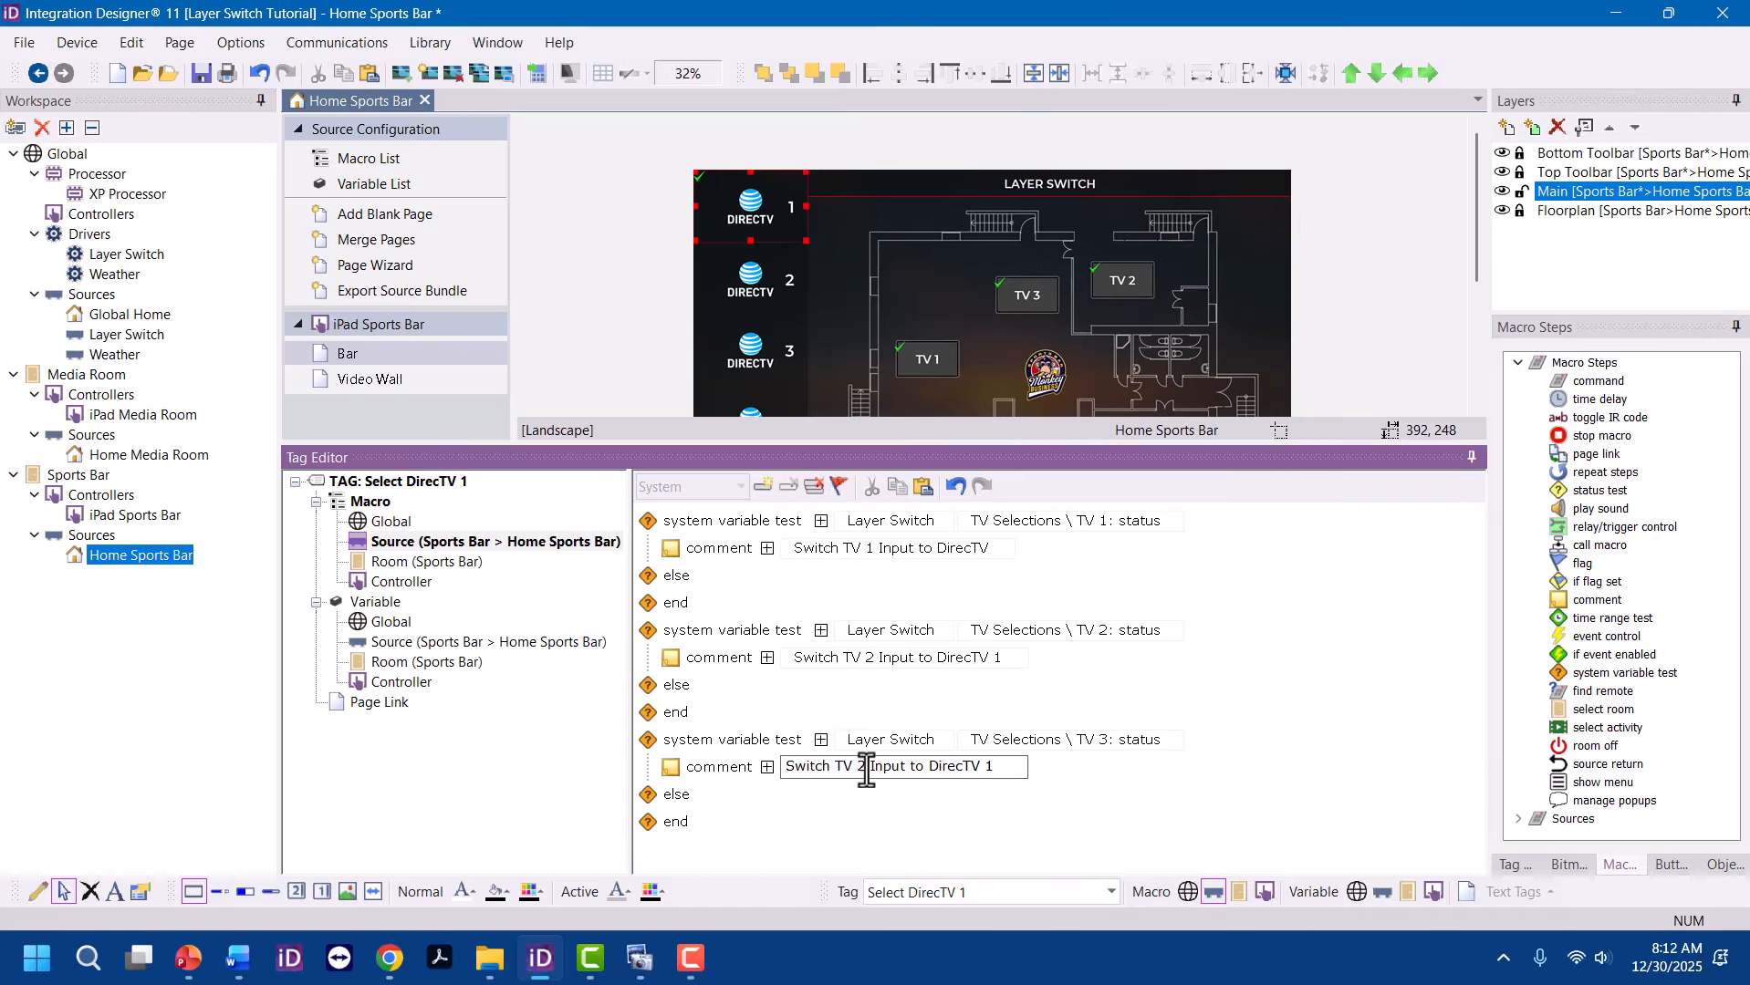
pyautogui.press('BackSpace')
pyautogui.write('3')
pyautogui.click(898, 821)
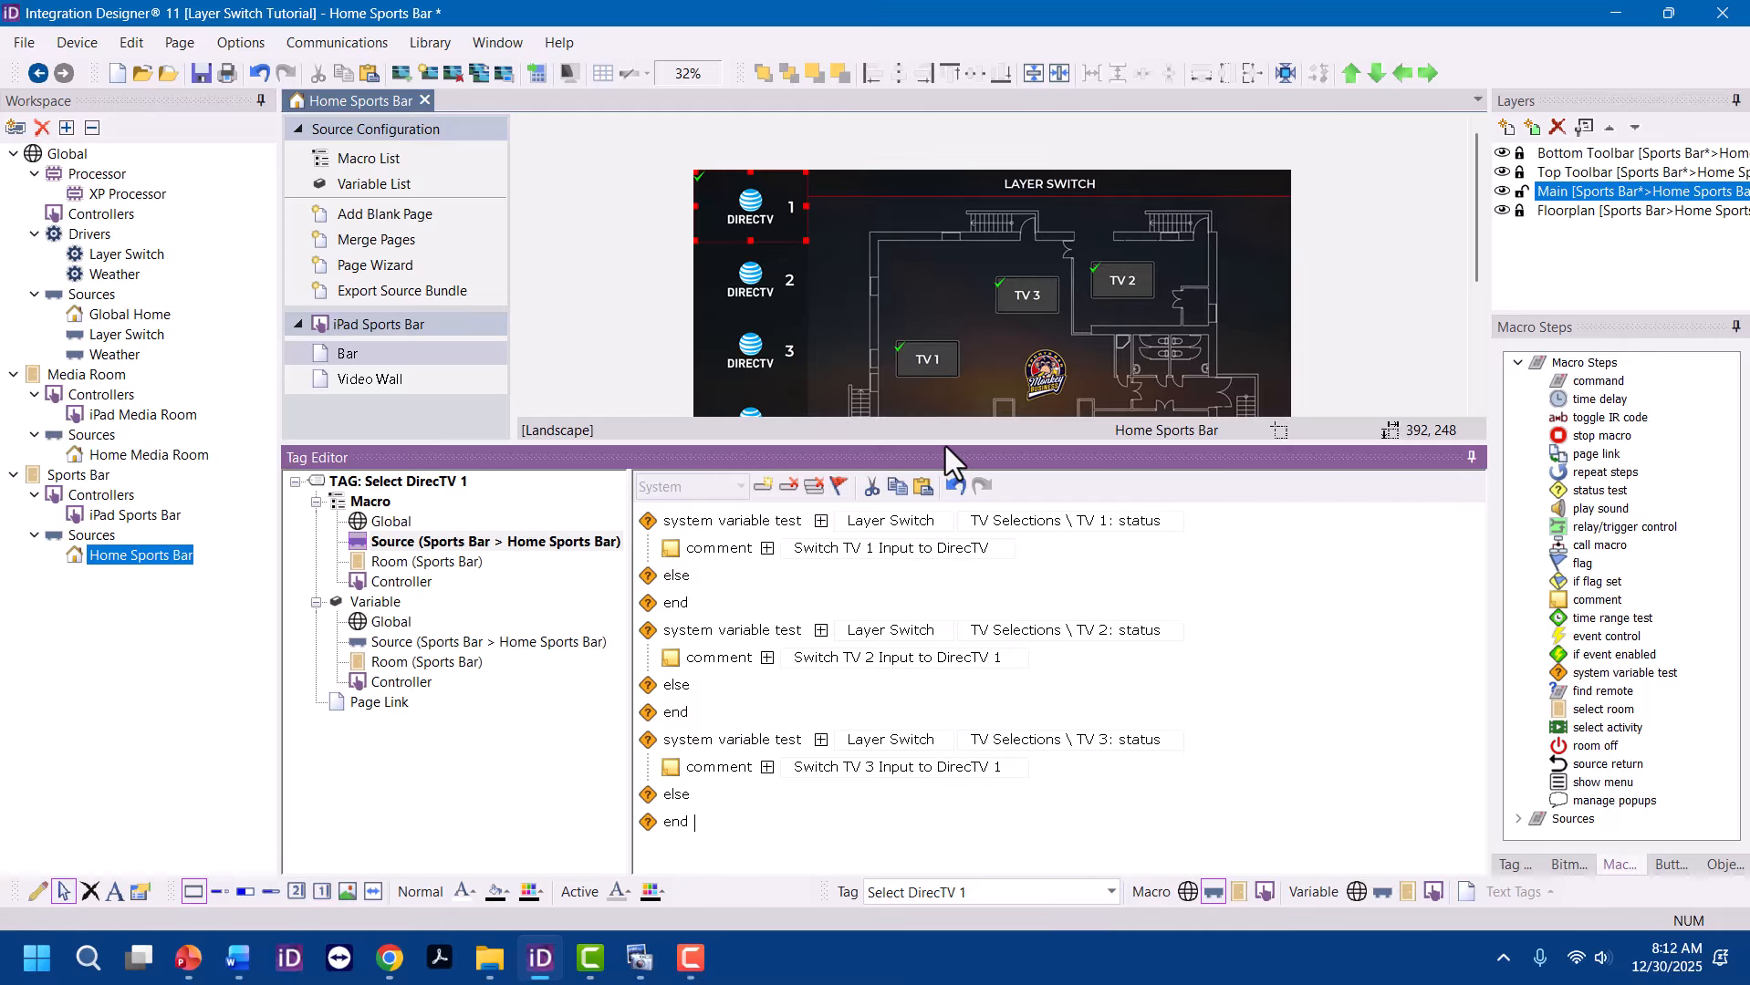
# Enlarge the Tag Editor and duplicate the TV 3 test for TV 4: status, with the comment "Switch TV 4 Input to DirecTV 1"
pyautogui.moveTo(944, 445); pyautogui.dragTo(912, 223)
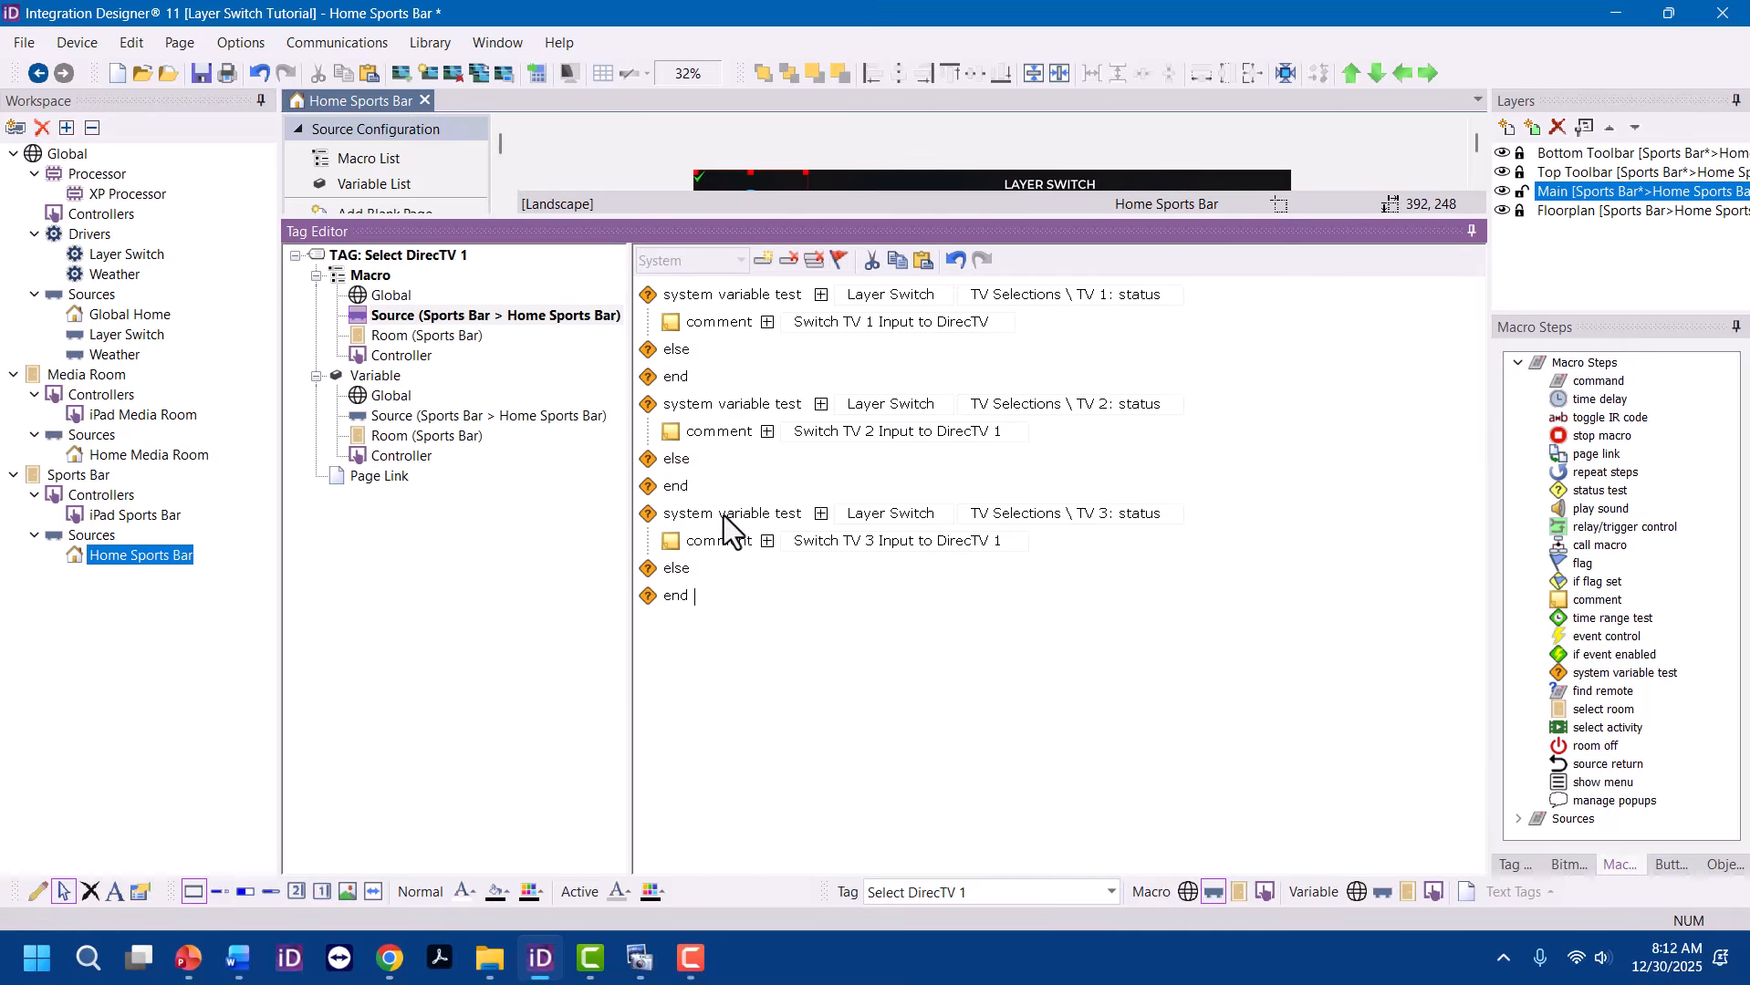
pyautogui.moveTo(723, 515); pyautogui.dragTo(680, 722)
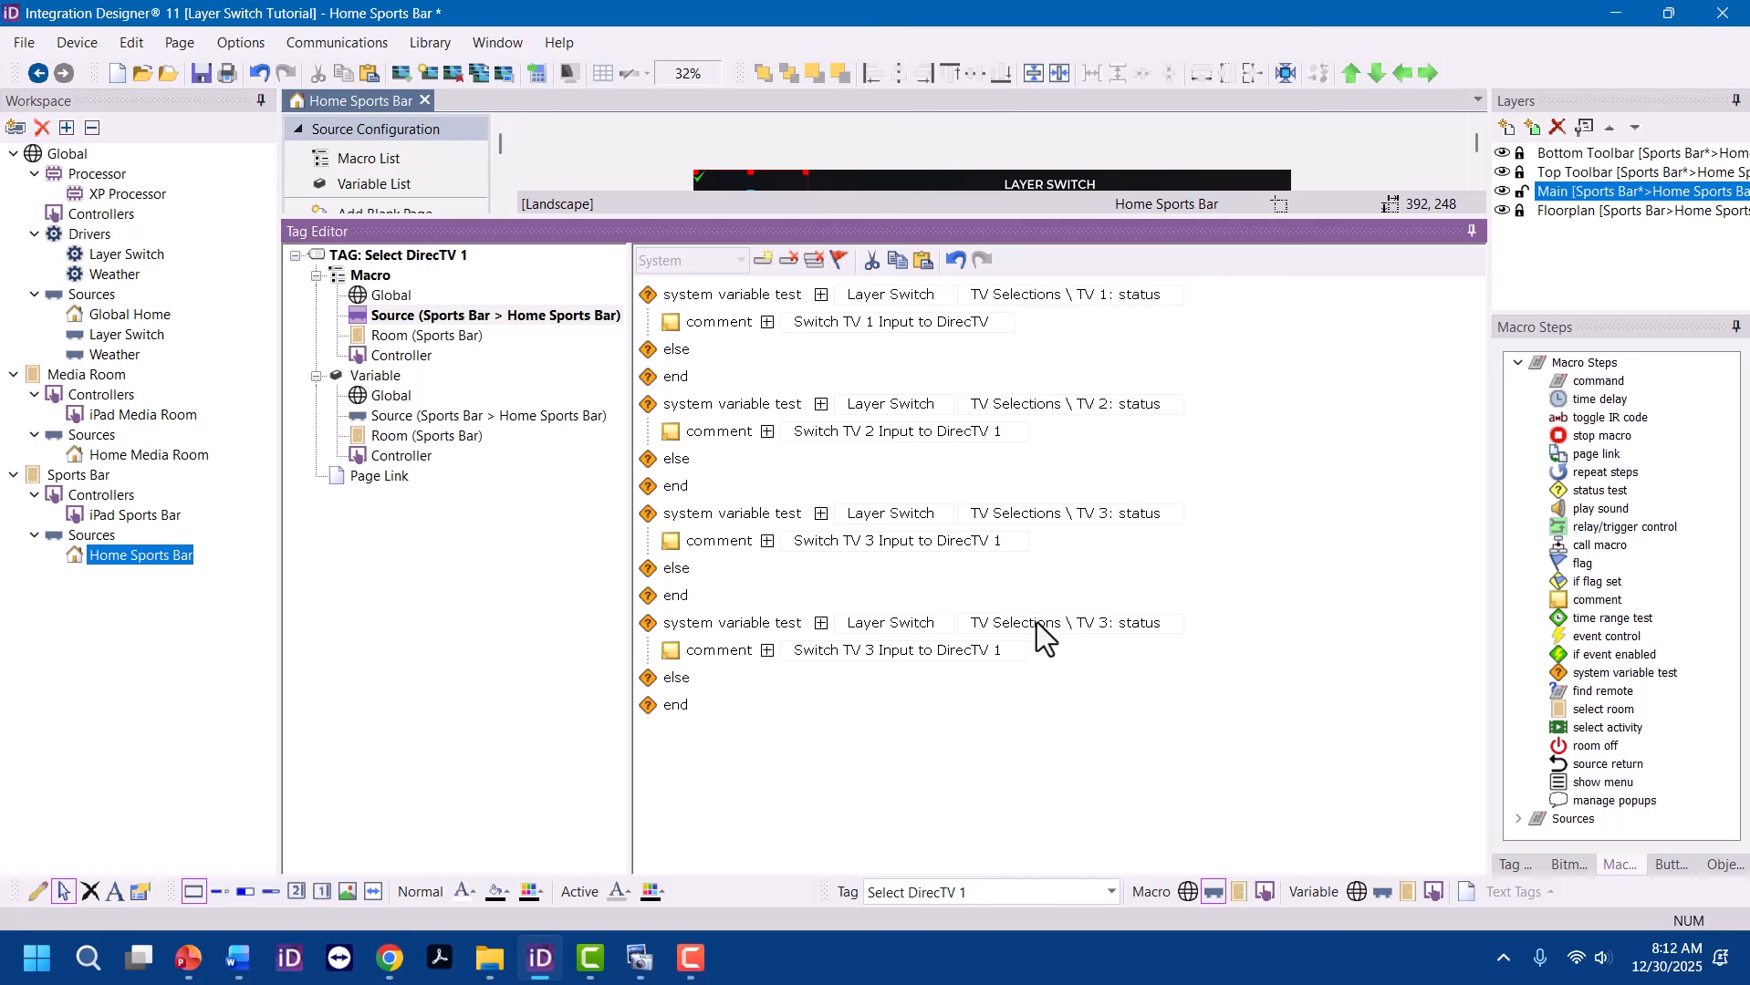
pyautogui.click(1038, 624)
pyautogui.click(1075, 556)
pyautogui.click(867, 650)
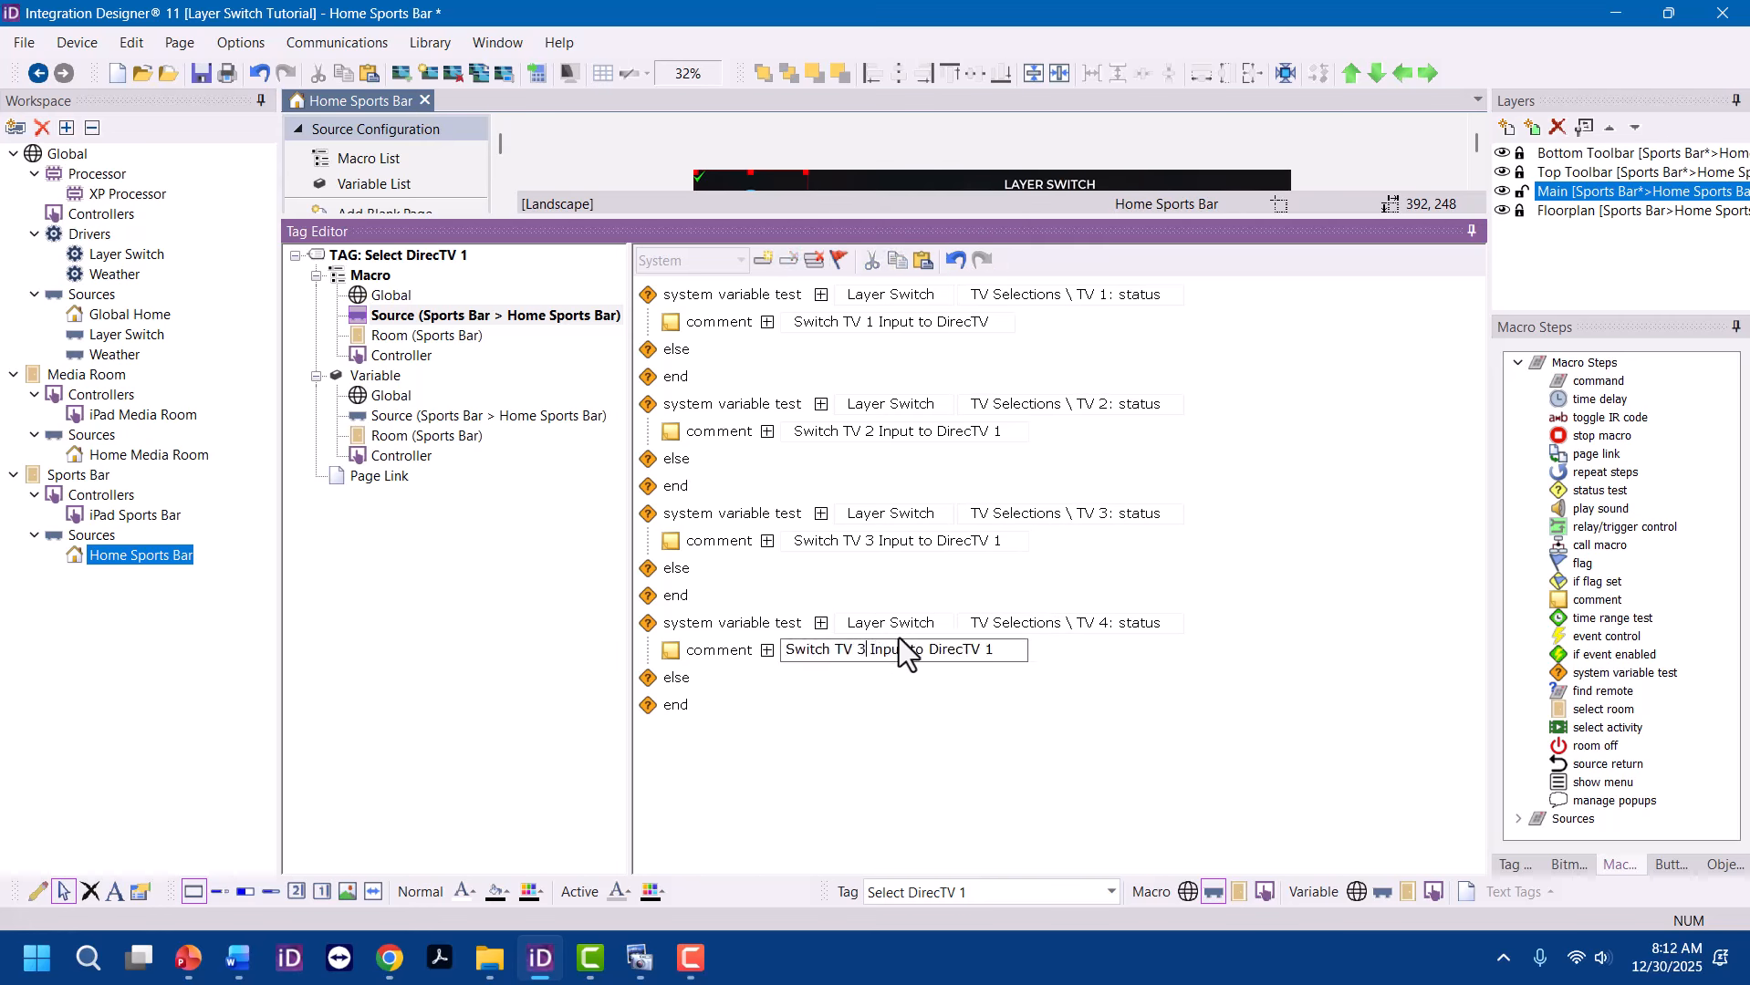
pyautogui.press('BackSpace')
pyautogui.write('4')
pyautogui.press('Return')
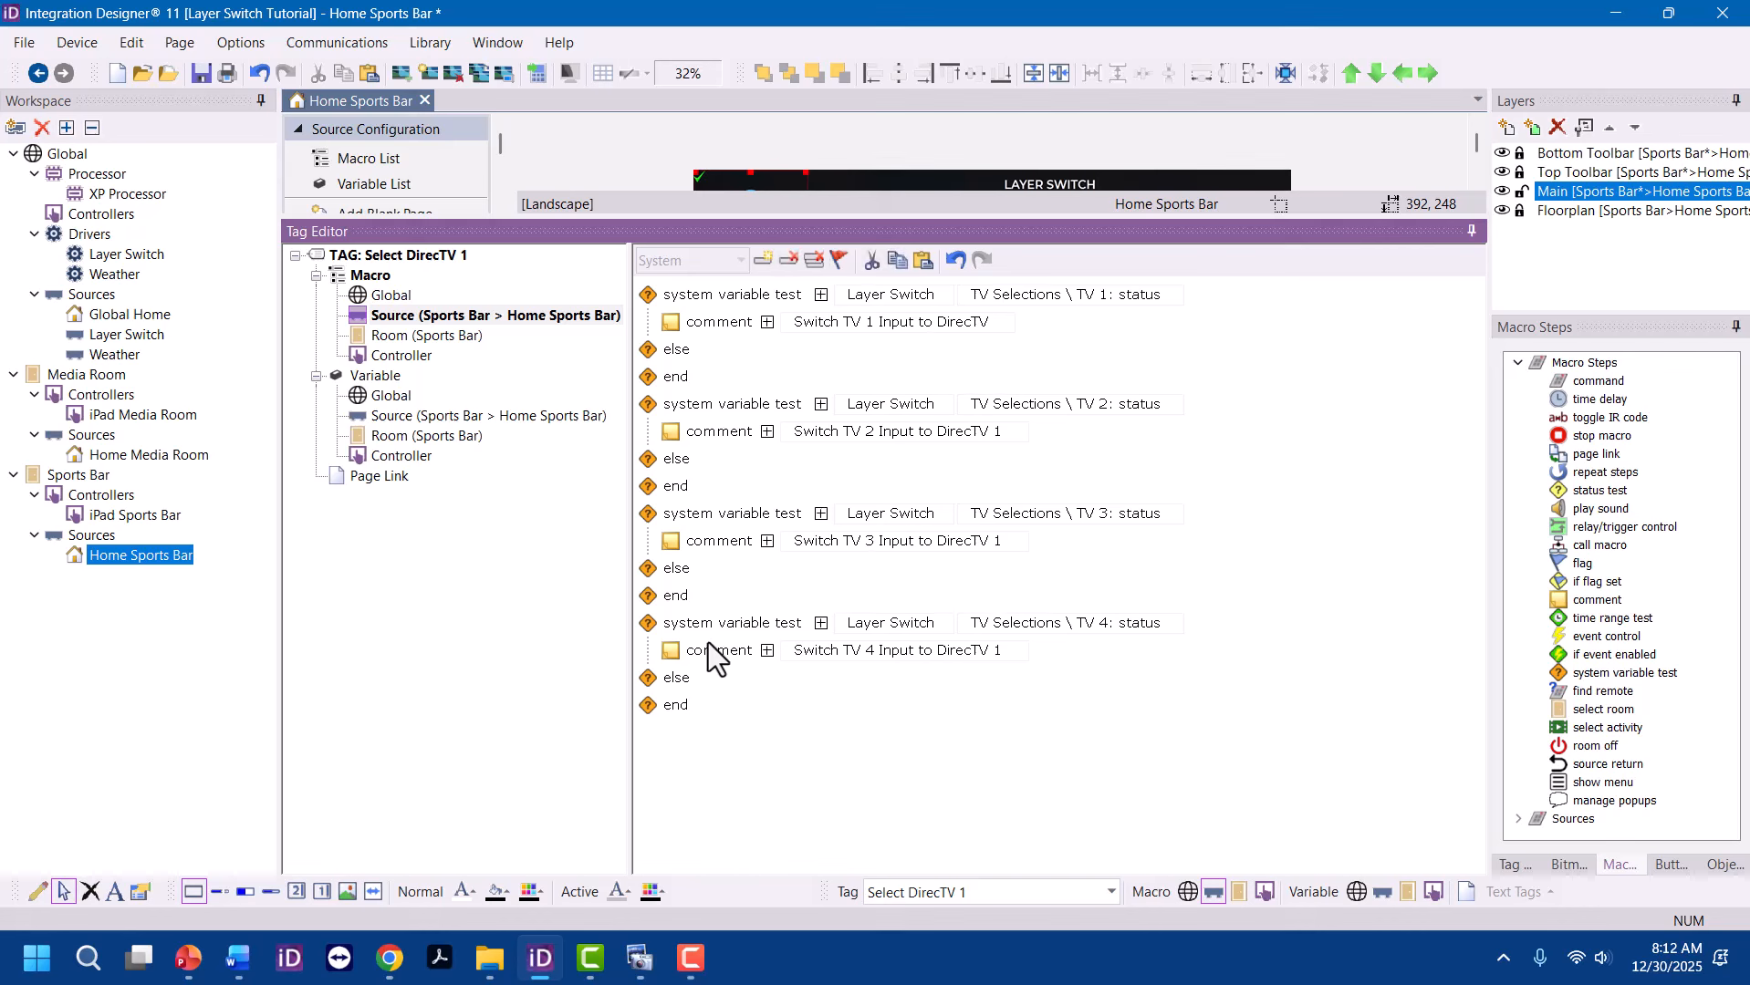
# Duplicate the TV 4 test block below it for TV 5: status, with the comment "Switch TV 5 Input to DirecTV 1"
pyautogui.moveTo(717, 631); pyautogui.dragTo(708, 830)
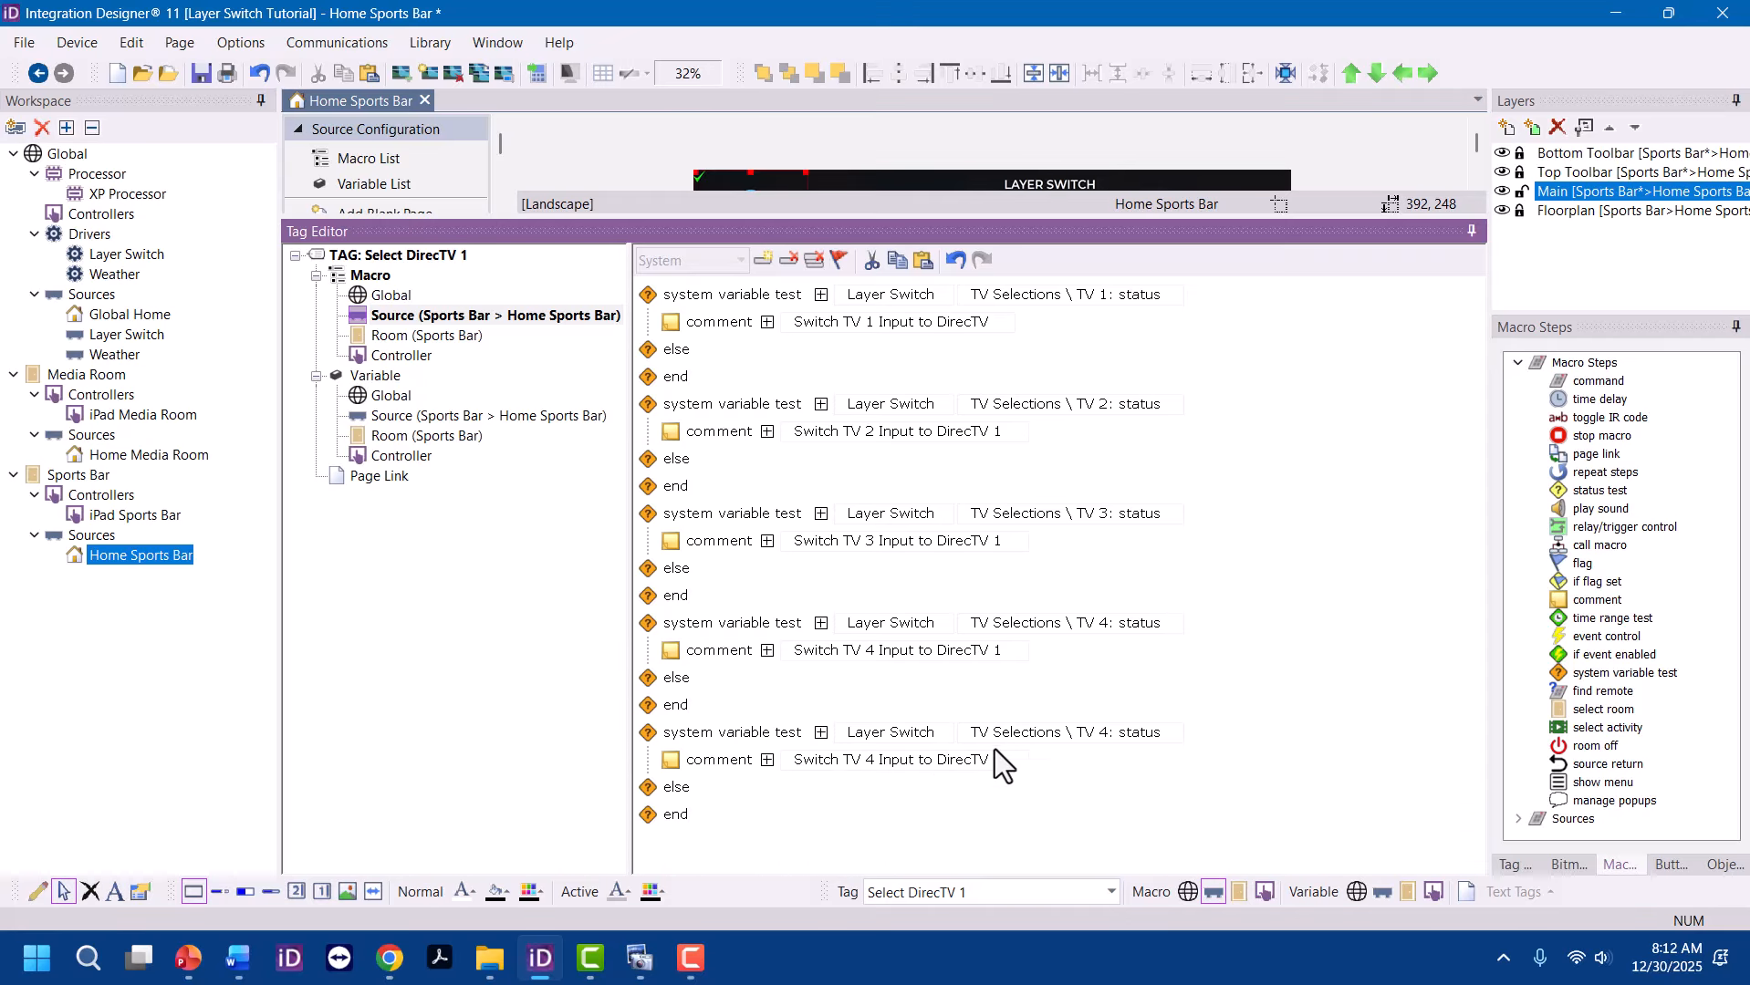
pyautogui.click(1105, 740)
pyautogui.click(1110, 685)
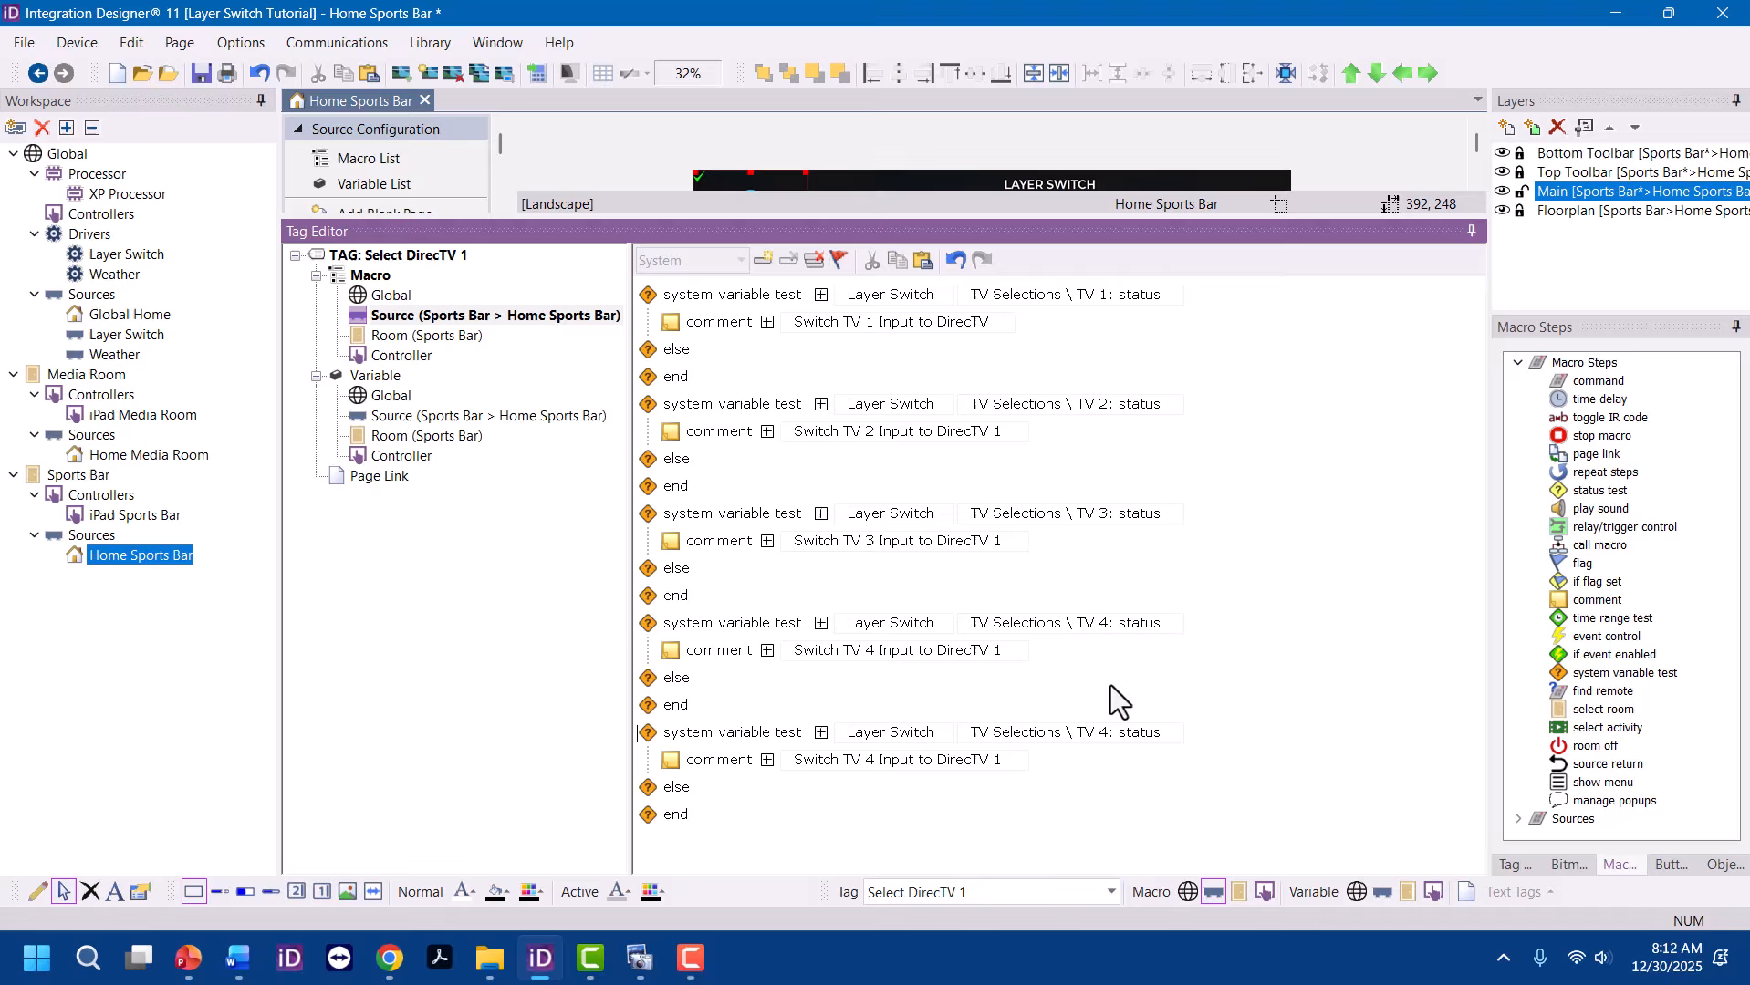
pyautogui.click(876, 759)
pyautogui.press('BackSpace')
pyautogui.press('BackSpace')
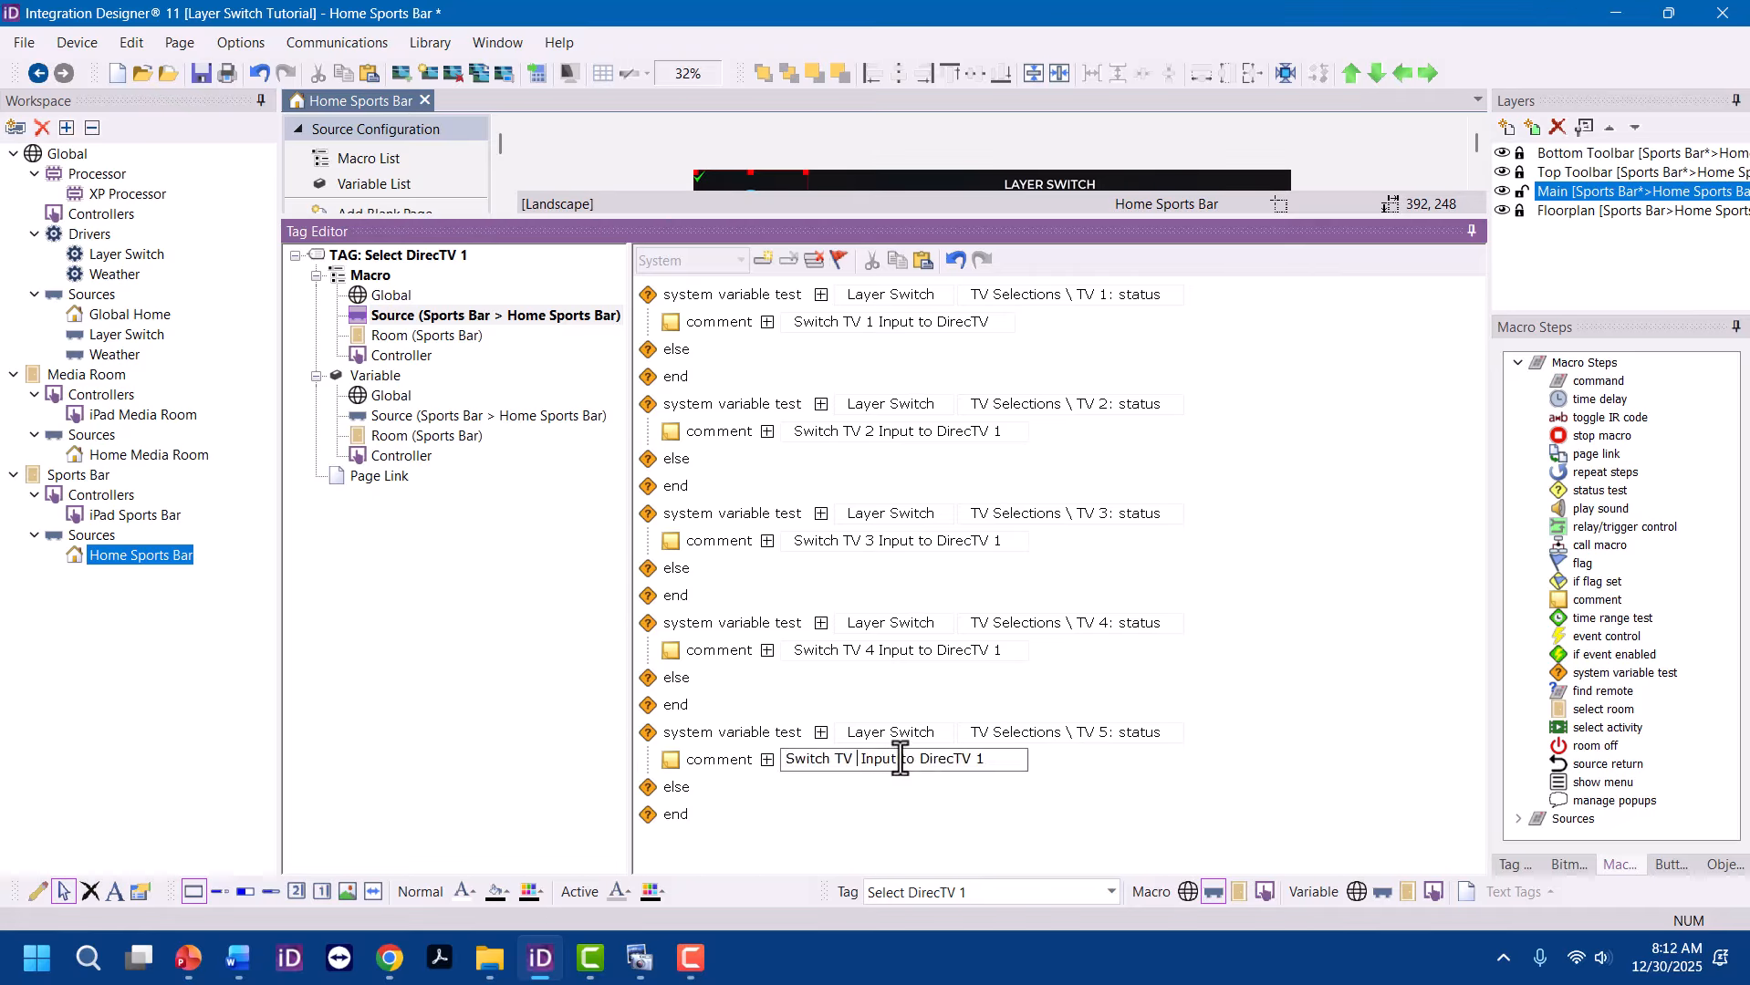
pyautogui.write('4')
pyautogui.click(914, 816)
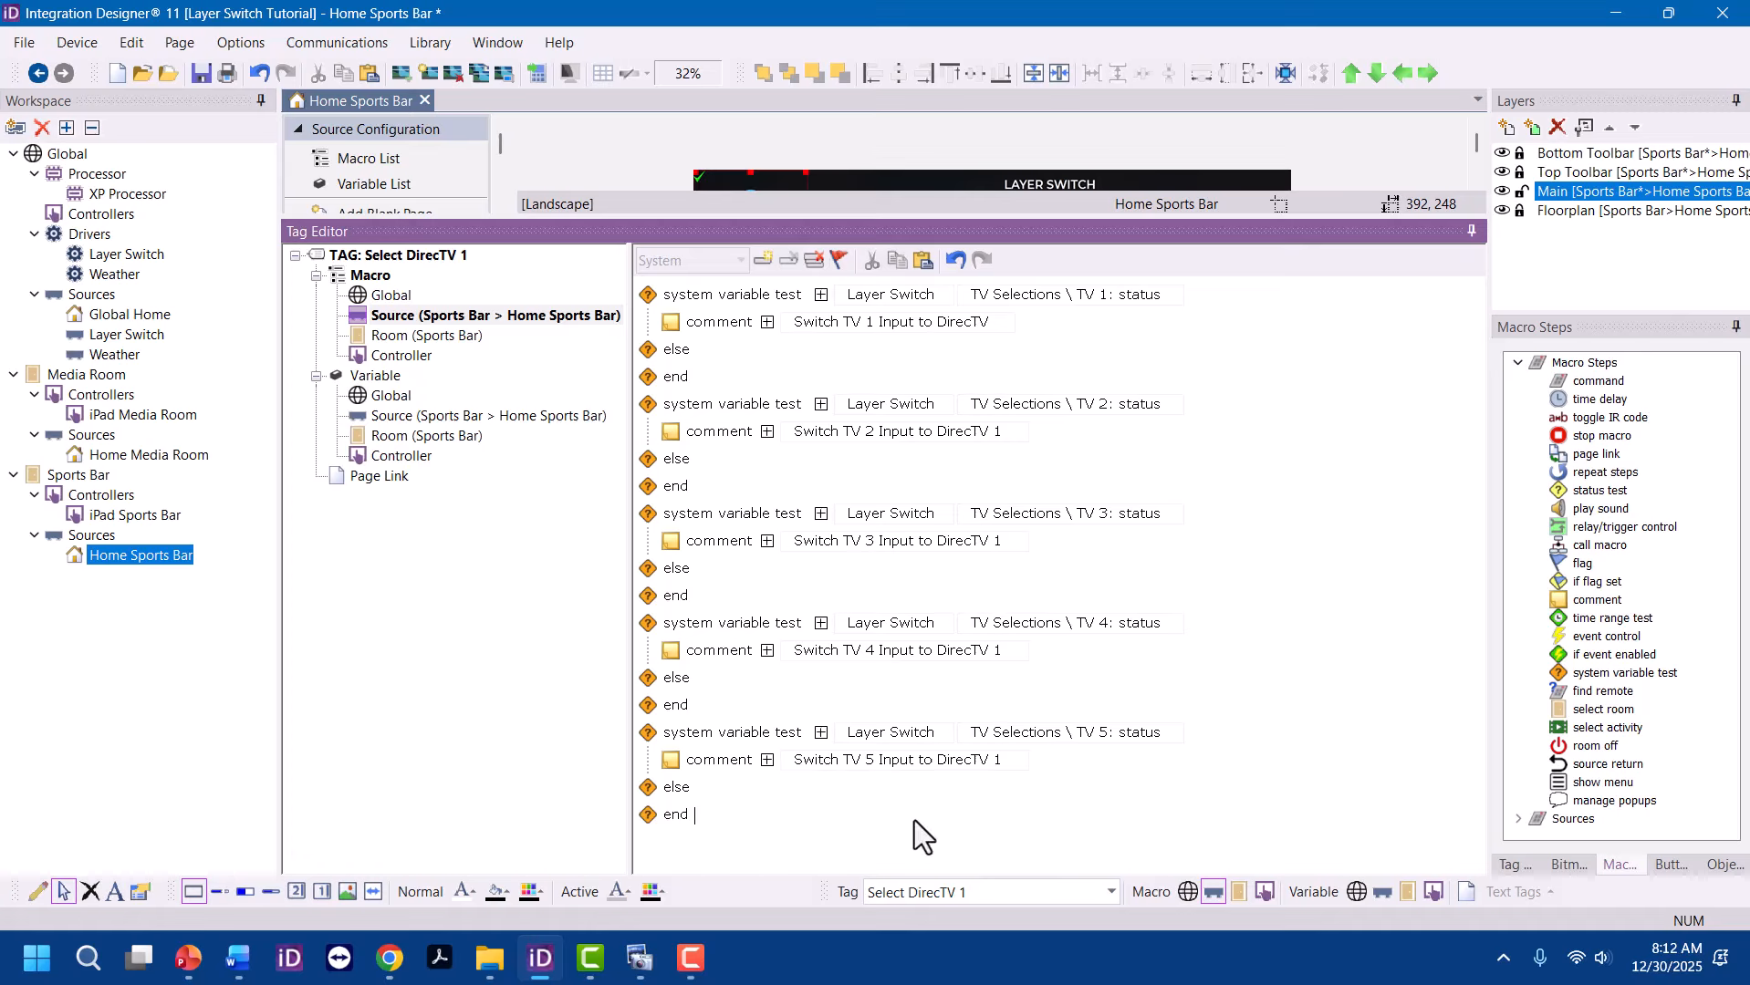
# Duplicate the TV 5 test block at the macro's end for TV 6: status, with the comment "Switch TV 6 Input to DirecTV 1"
pyautogui.moveTo(704, 734); pyautogui.dragTo(751, 867)
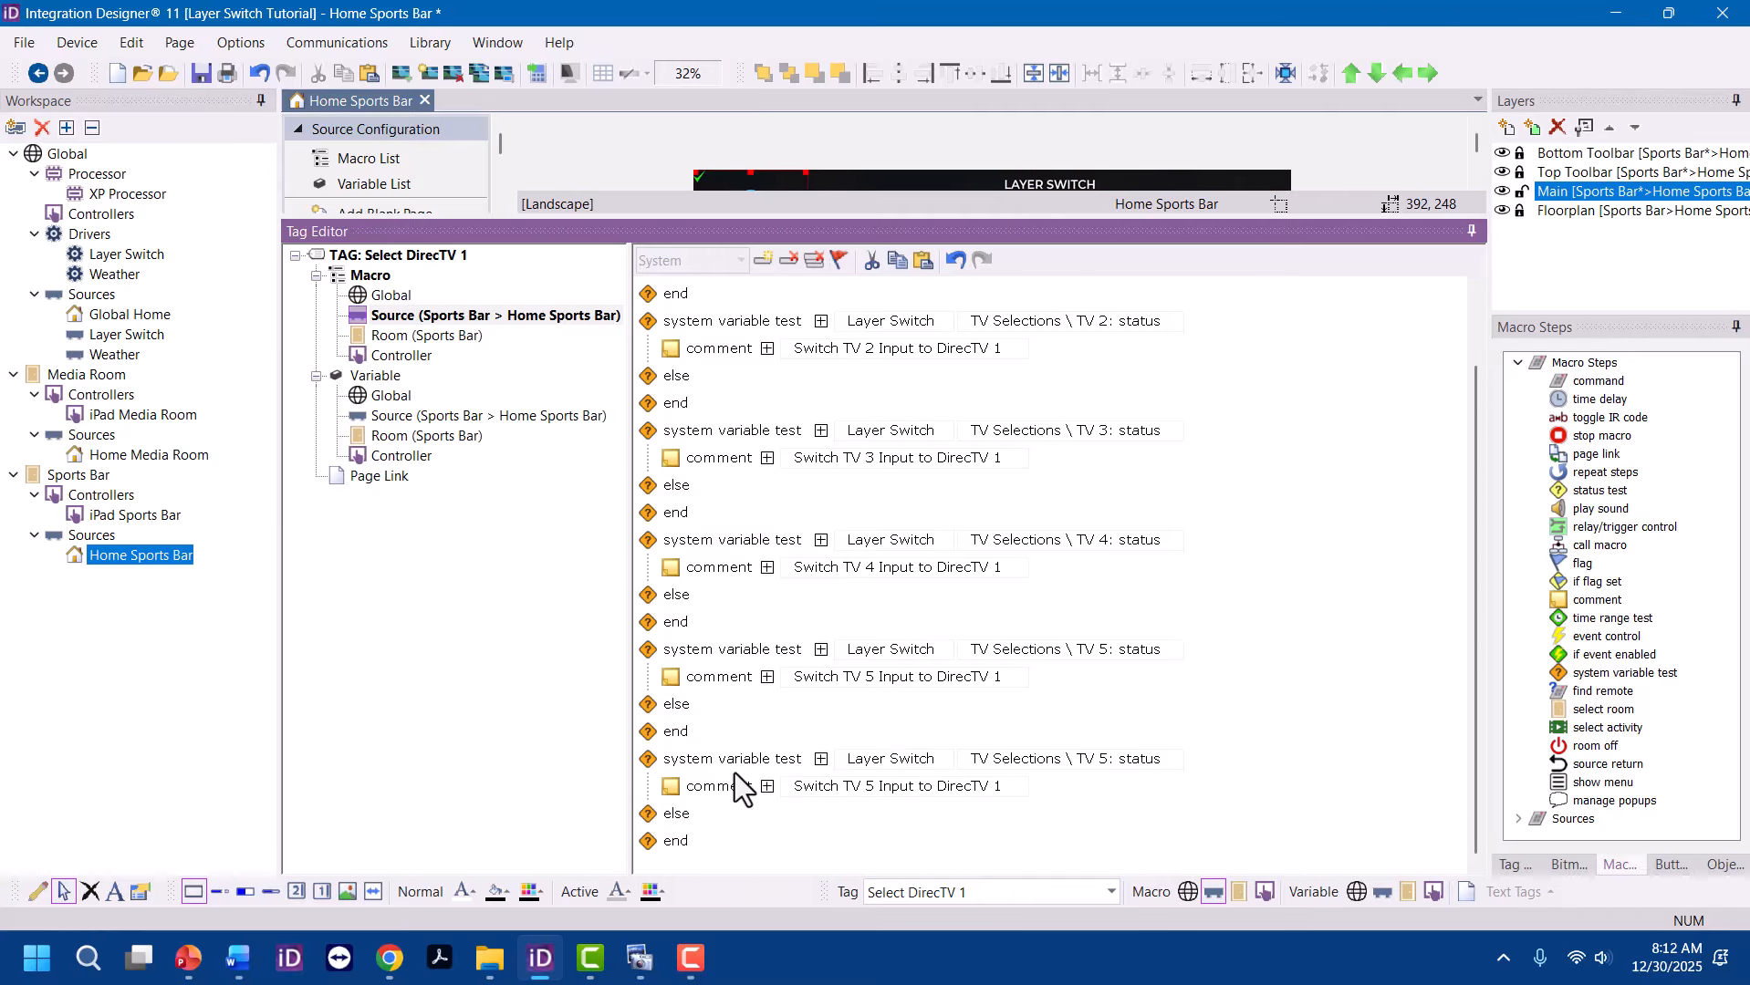
pyautogui.click(1160, 759)
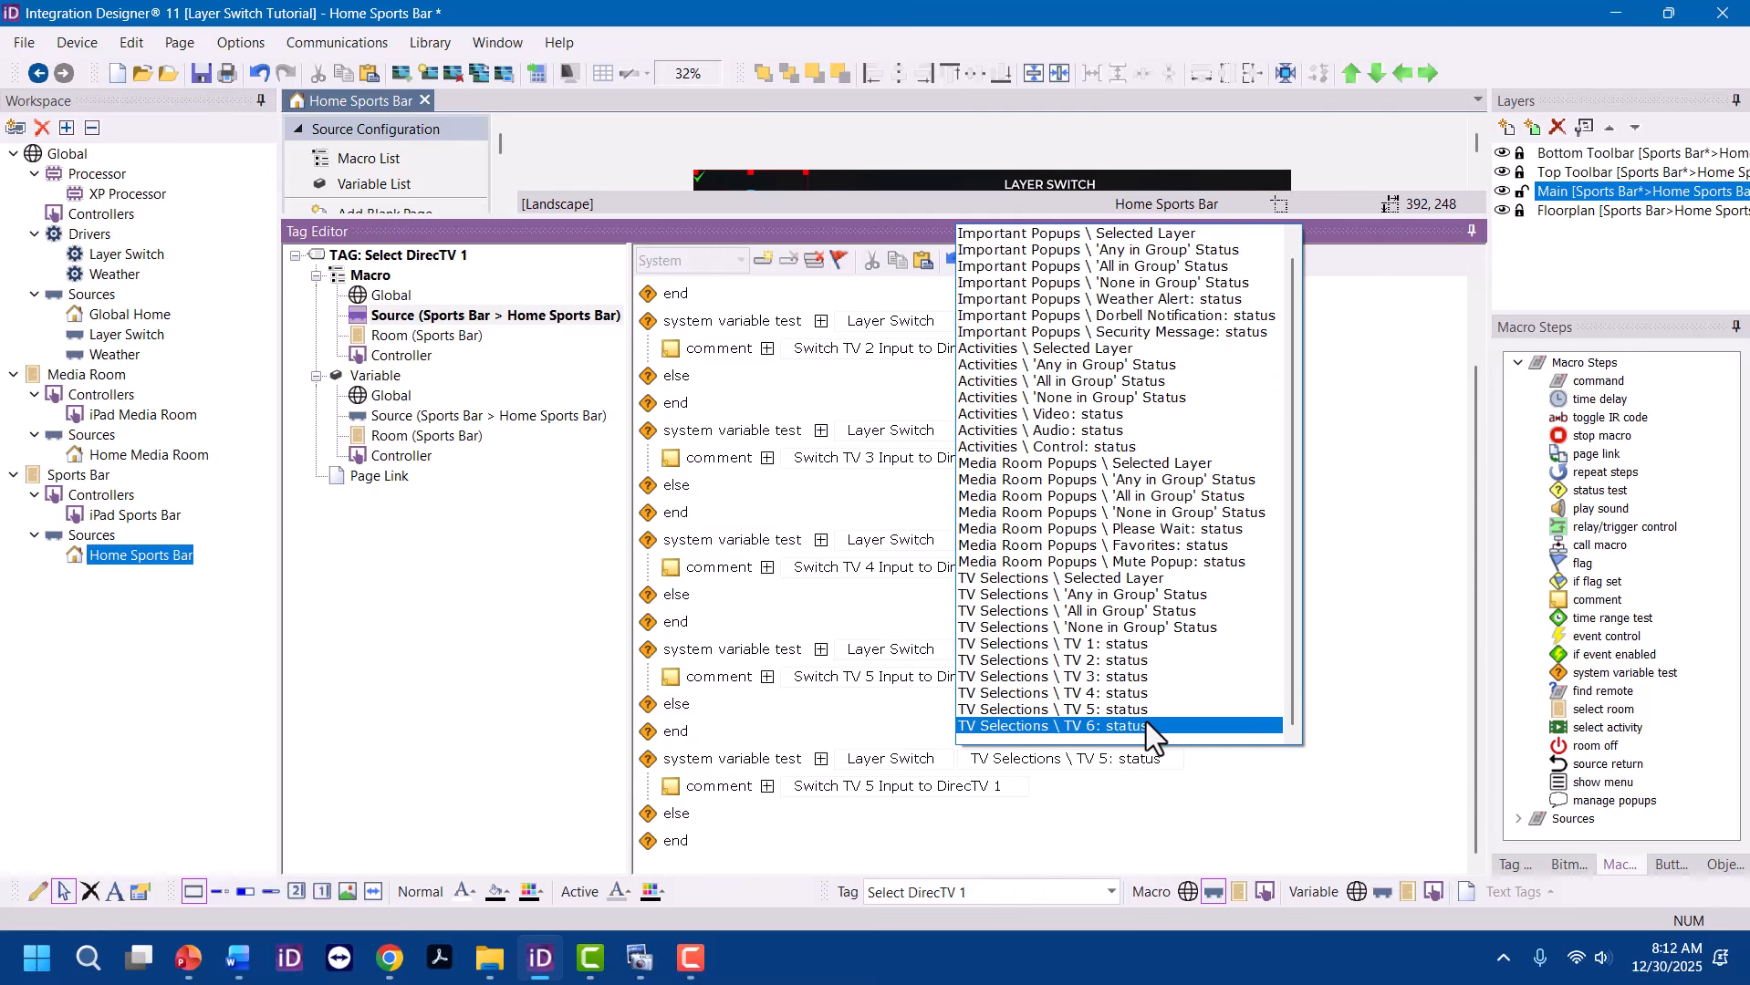
pyautogui.click(1147, 724)
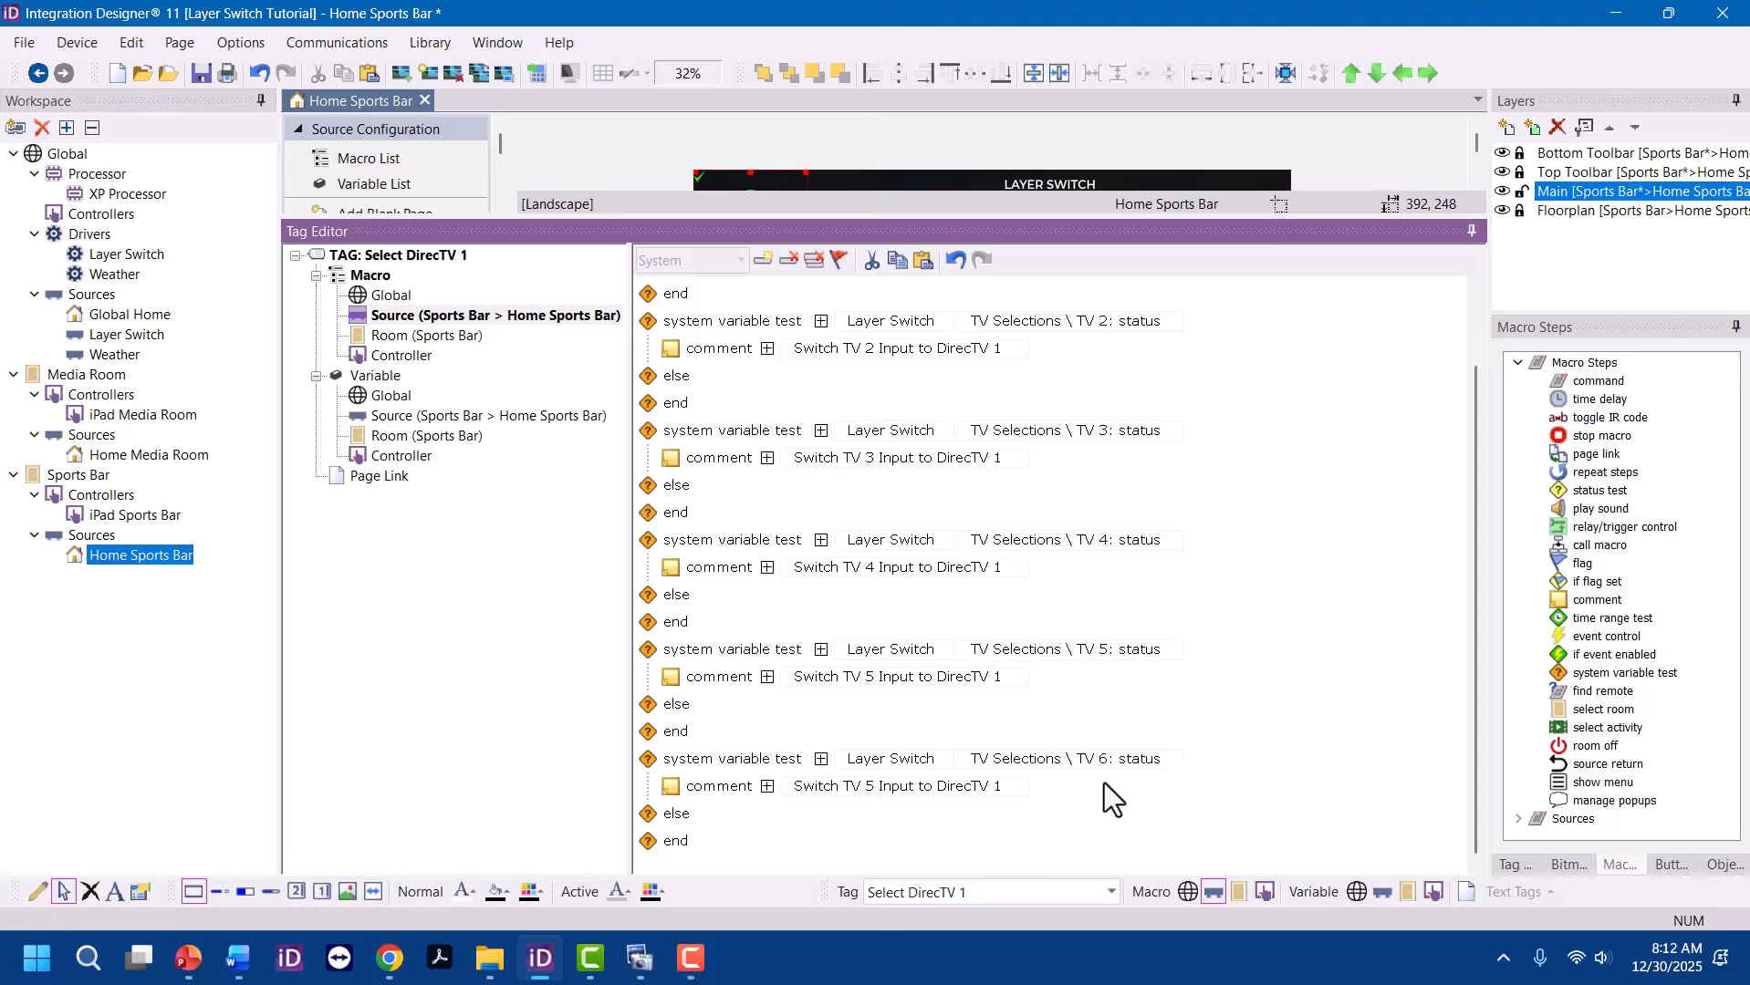
pyautogui.click(892, 785)
pyautogui.click(868, 785)
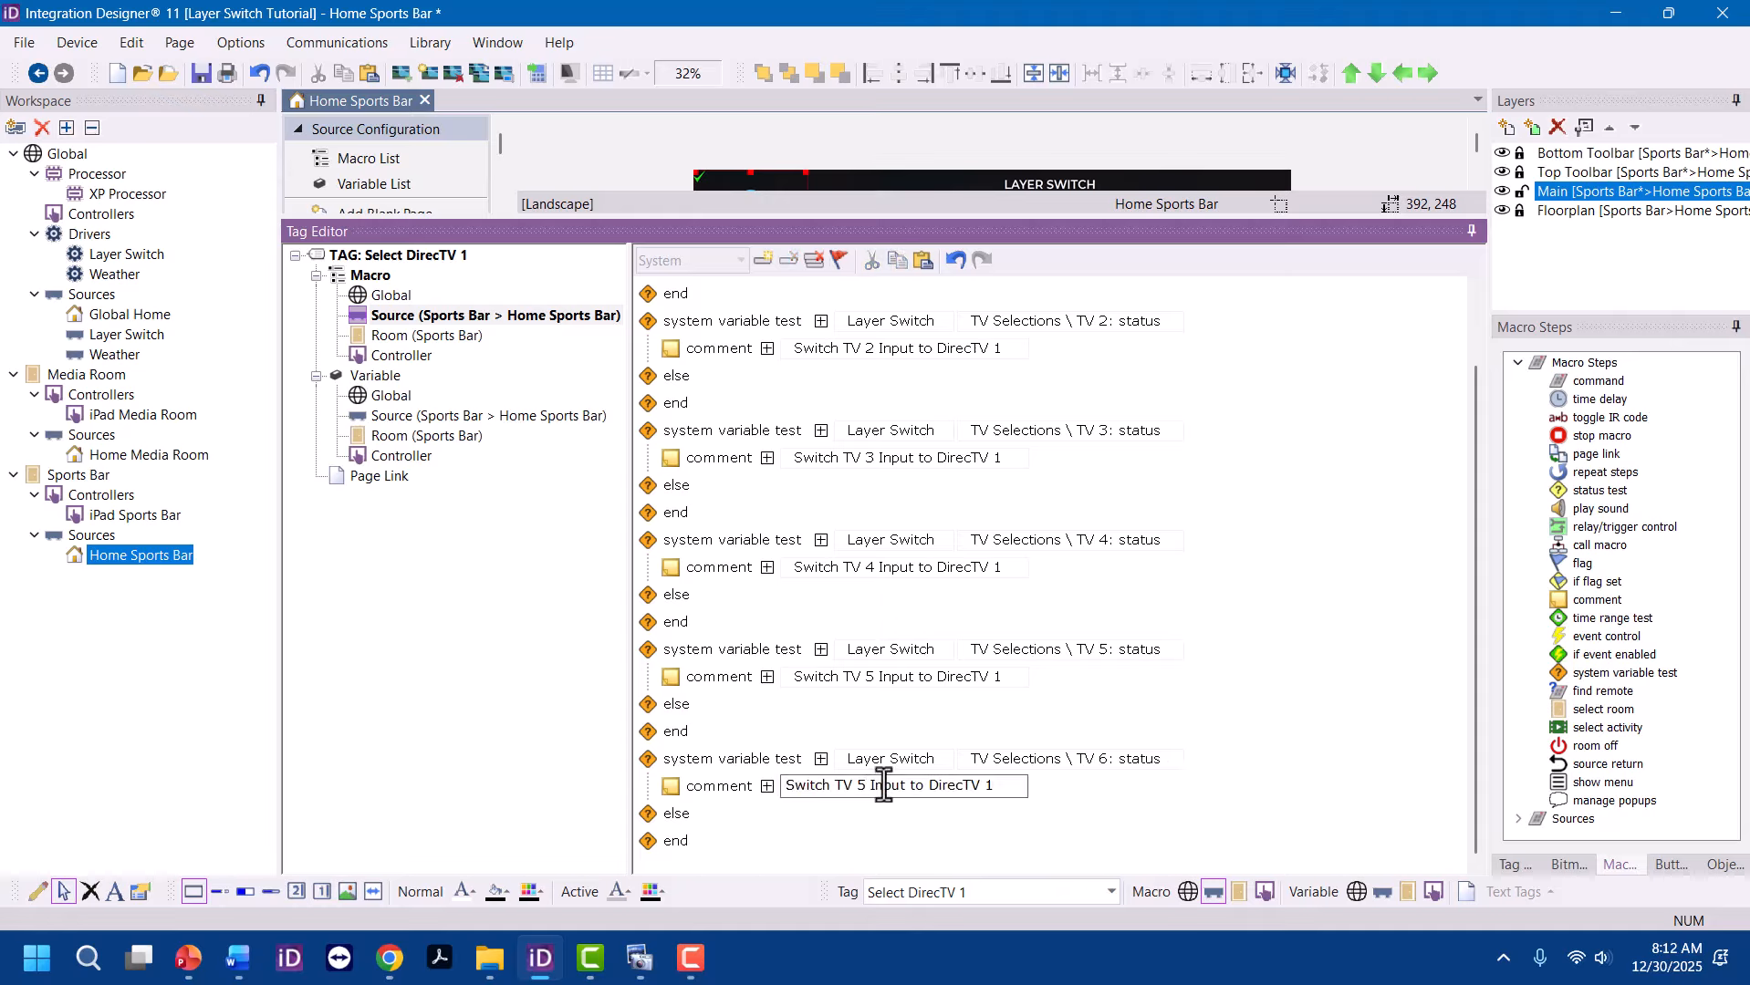
pyautogui.press('BackSpace')
pyautogui.write('6')
pyautogui.click(1154, 790)
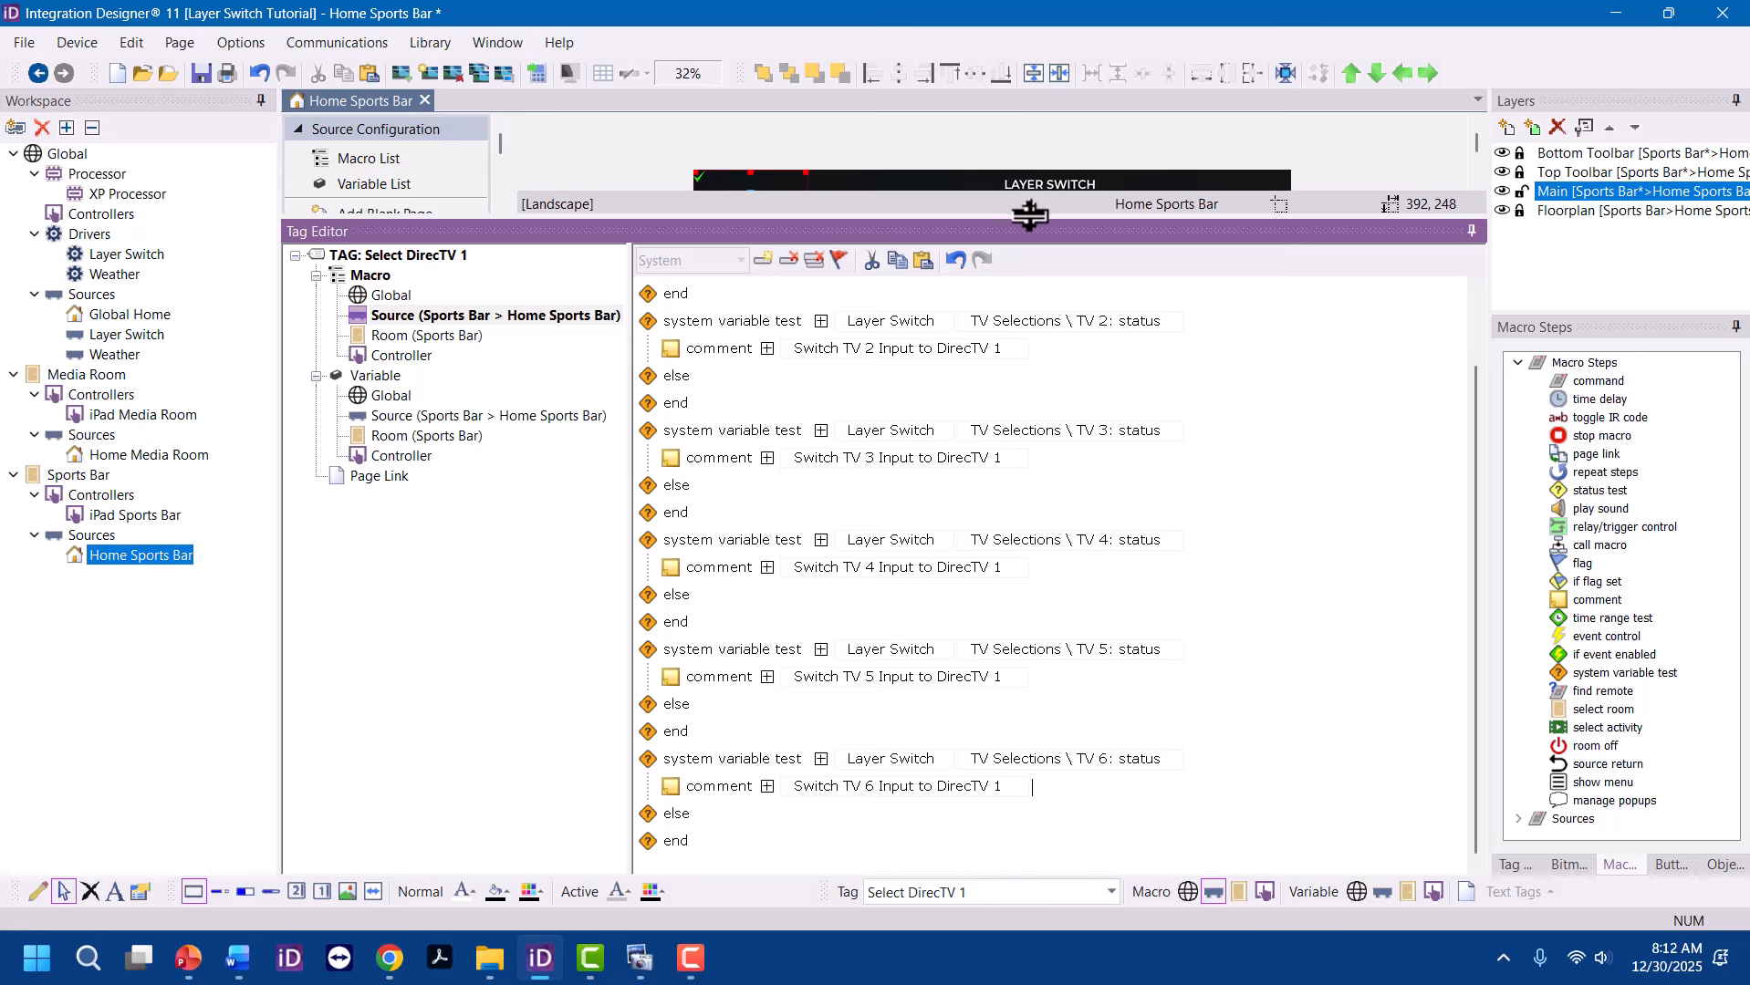
# Copy all steps of the DirecTV 1 button's source macro into the DirecTV 2 button's source macro
pyautogui.moveTo(1029, 218); pyautogui.dragTo(1024, 586)
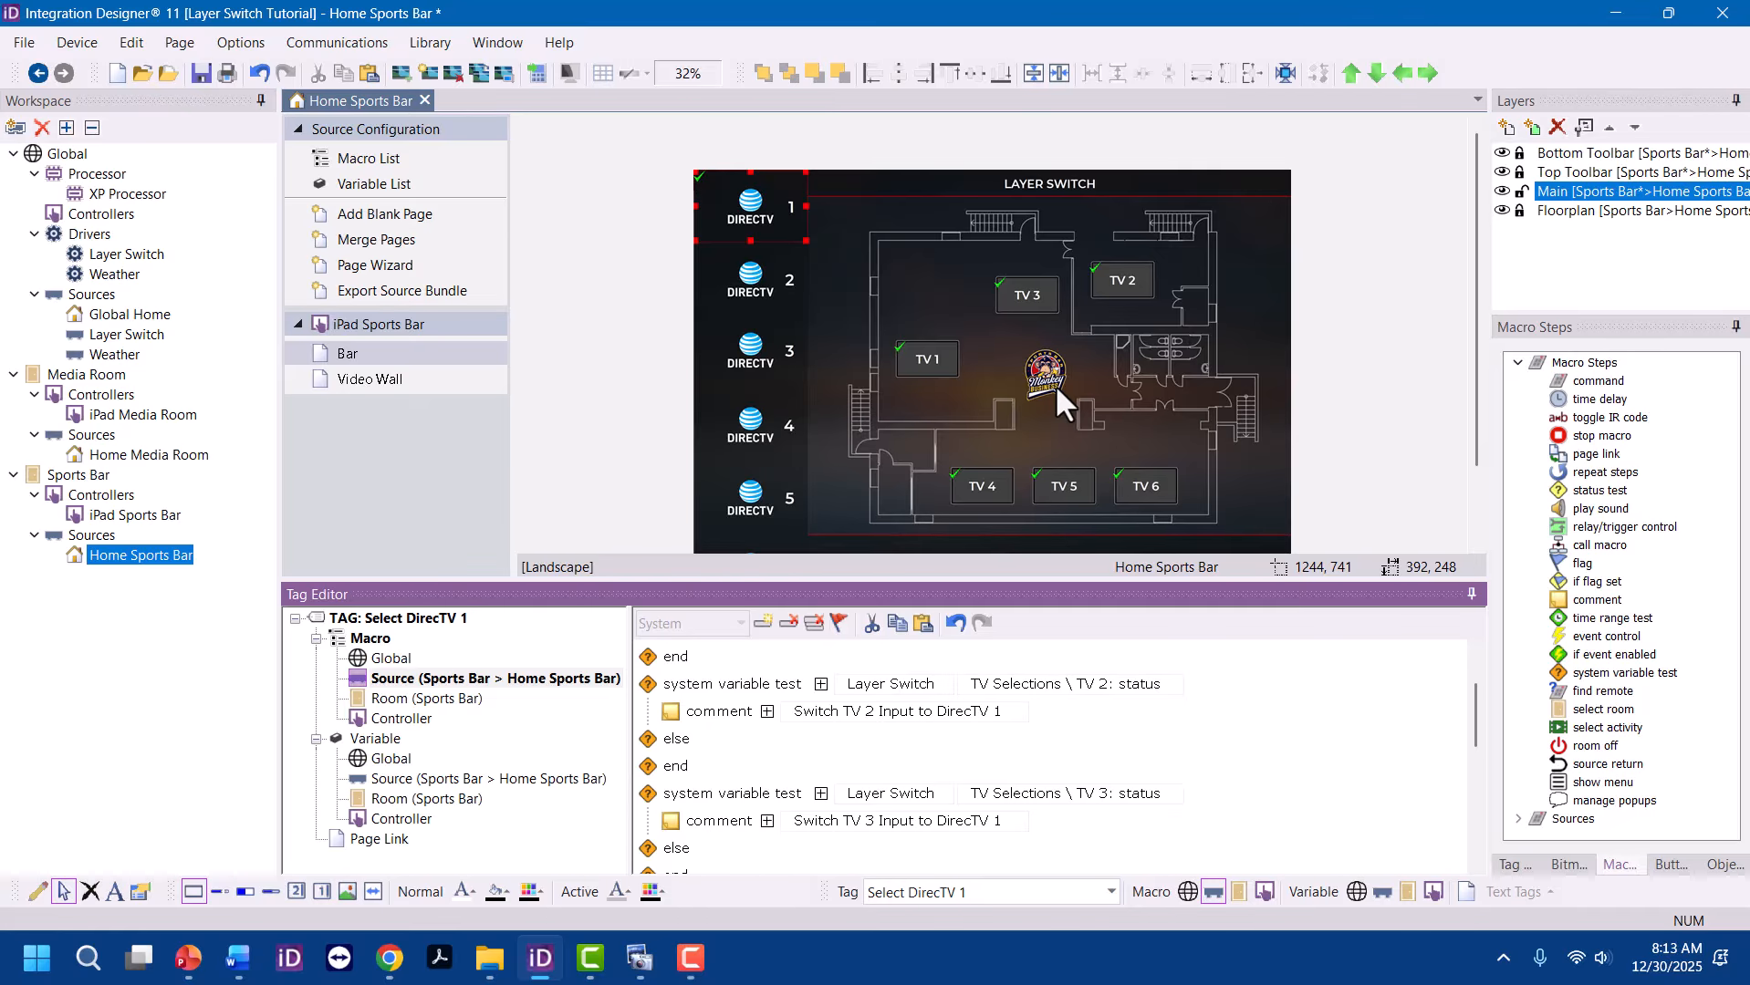
pyautogui.click(740, 271)
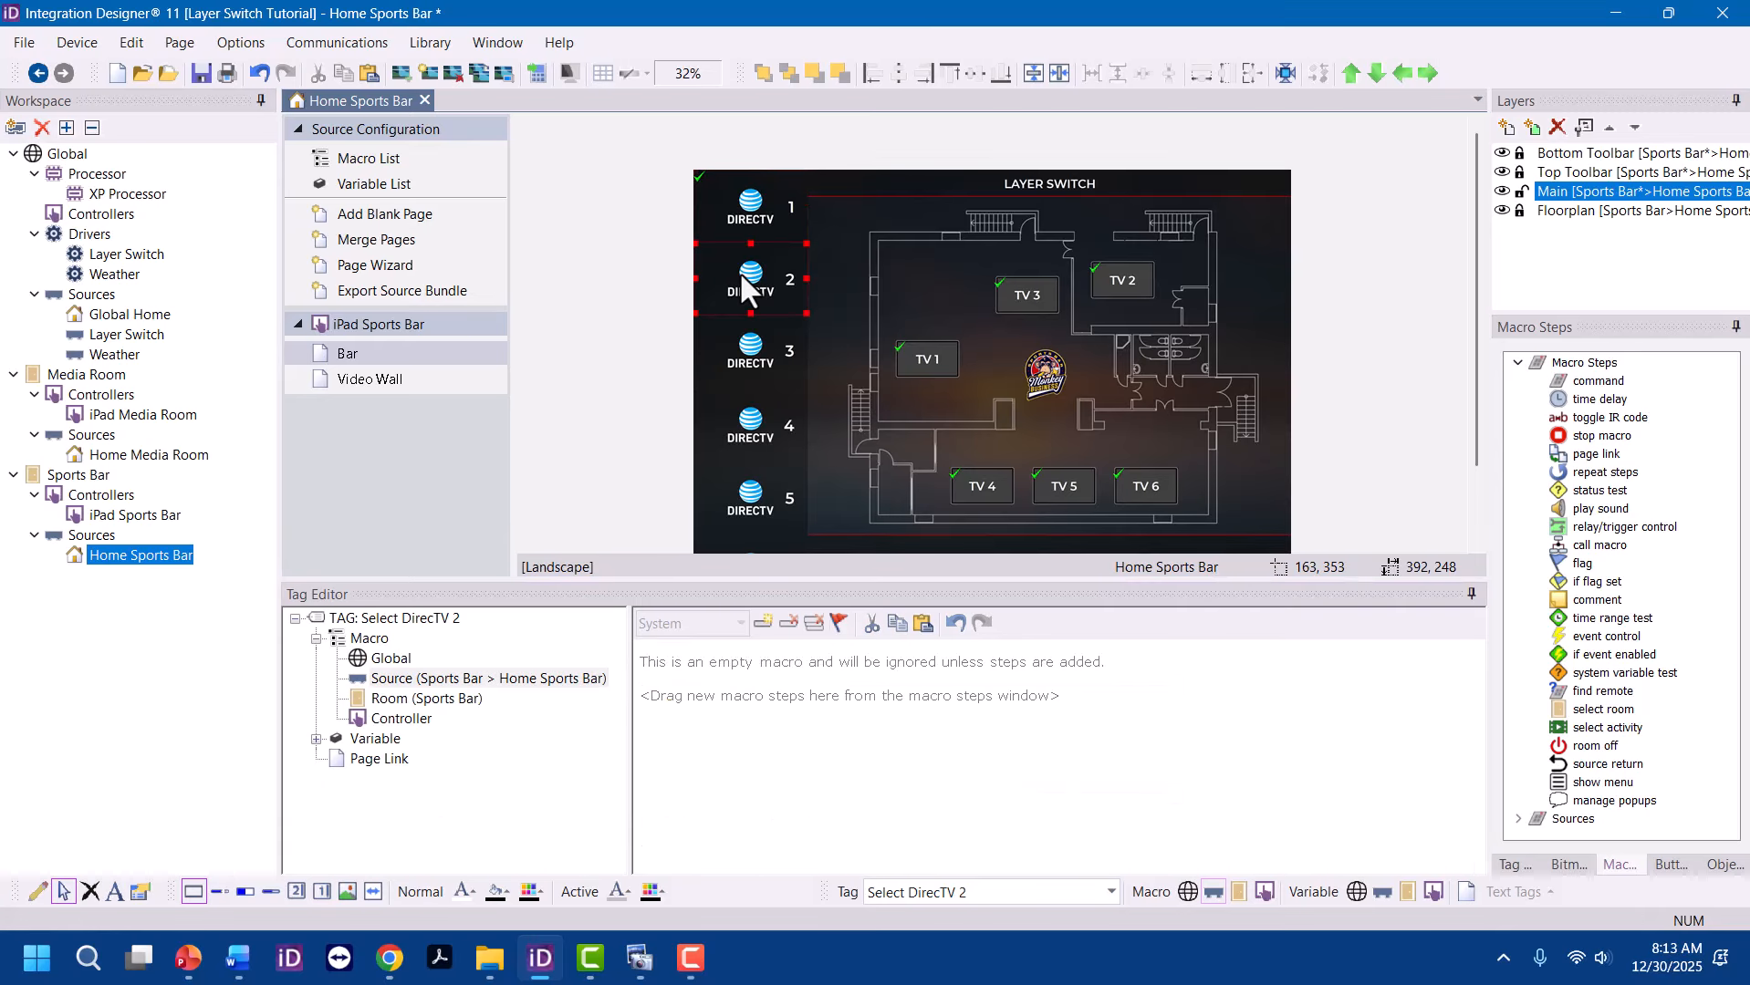
pyautogui.click(743, 217)
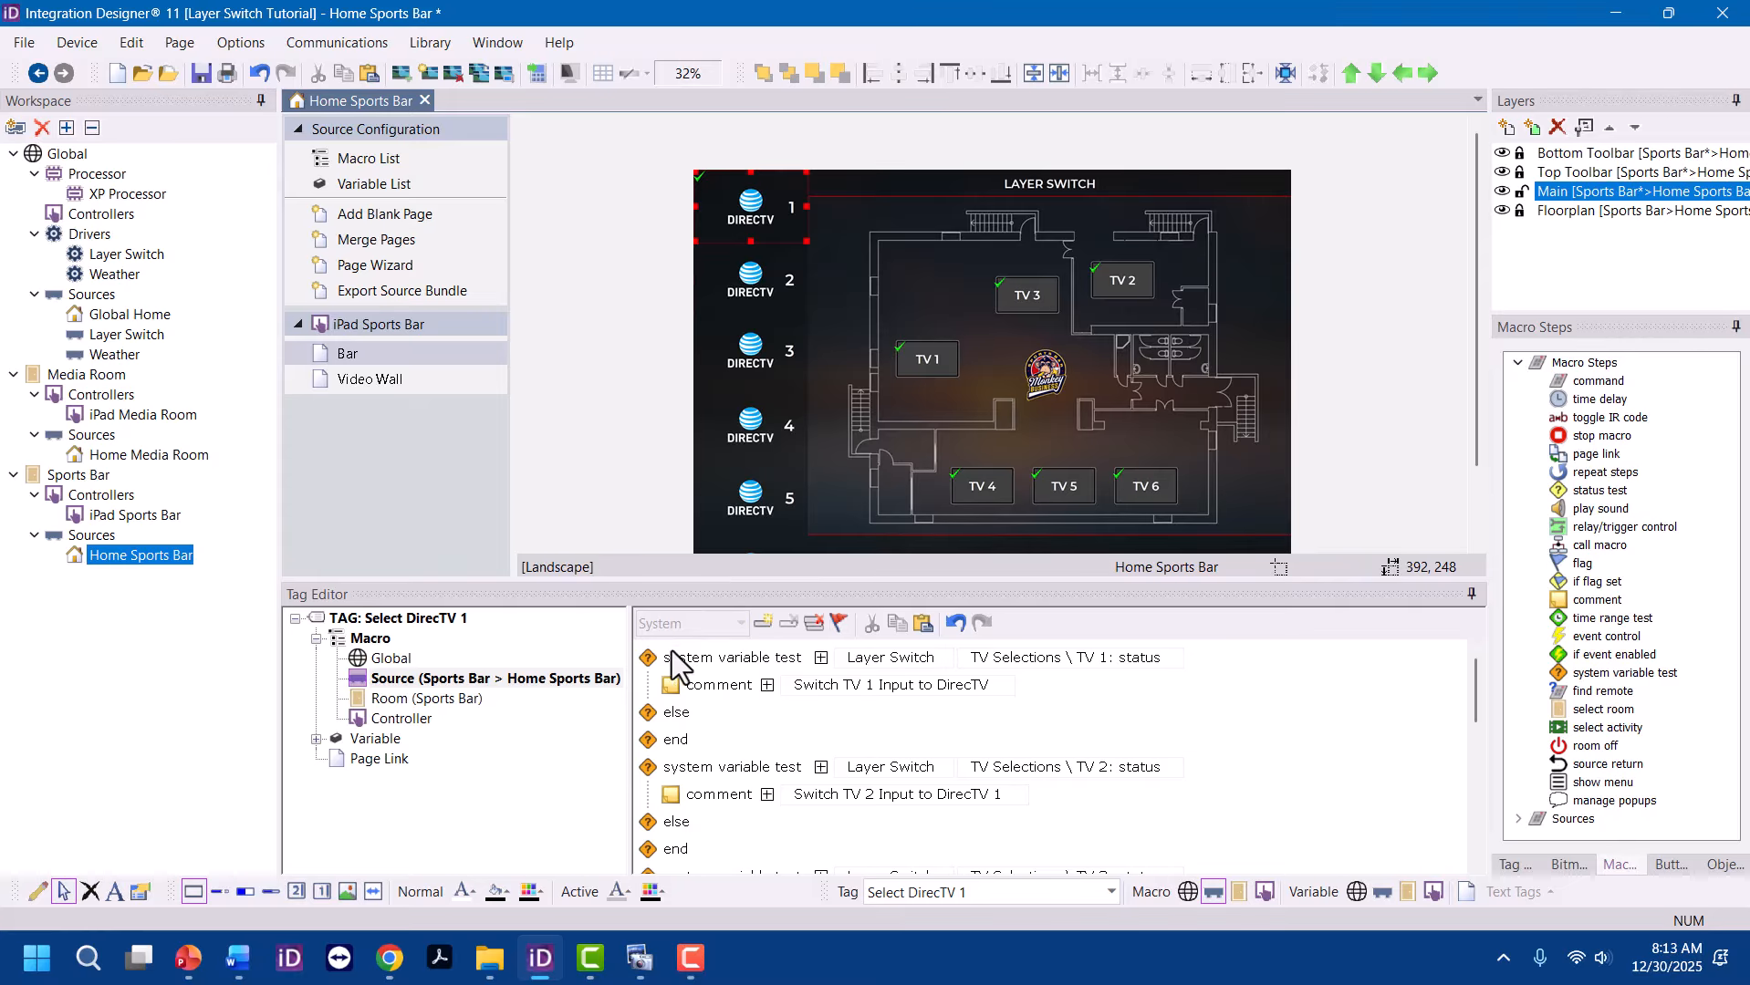
pyautogui.click(670, 682)
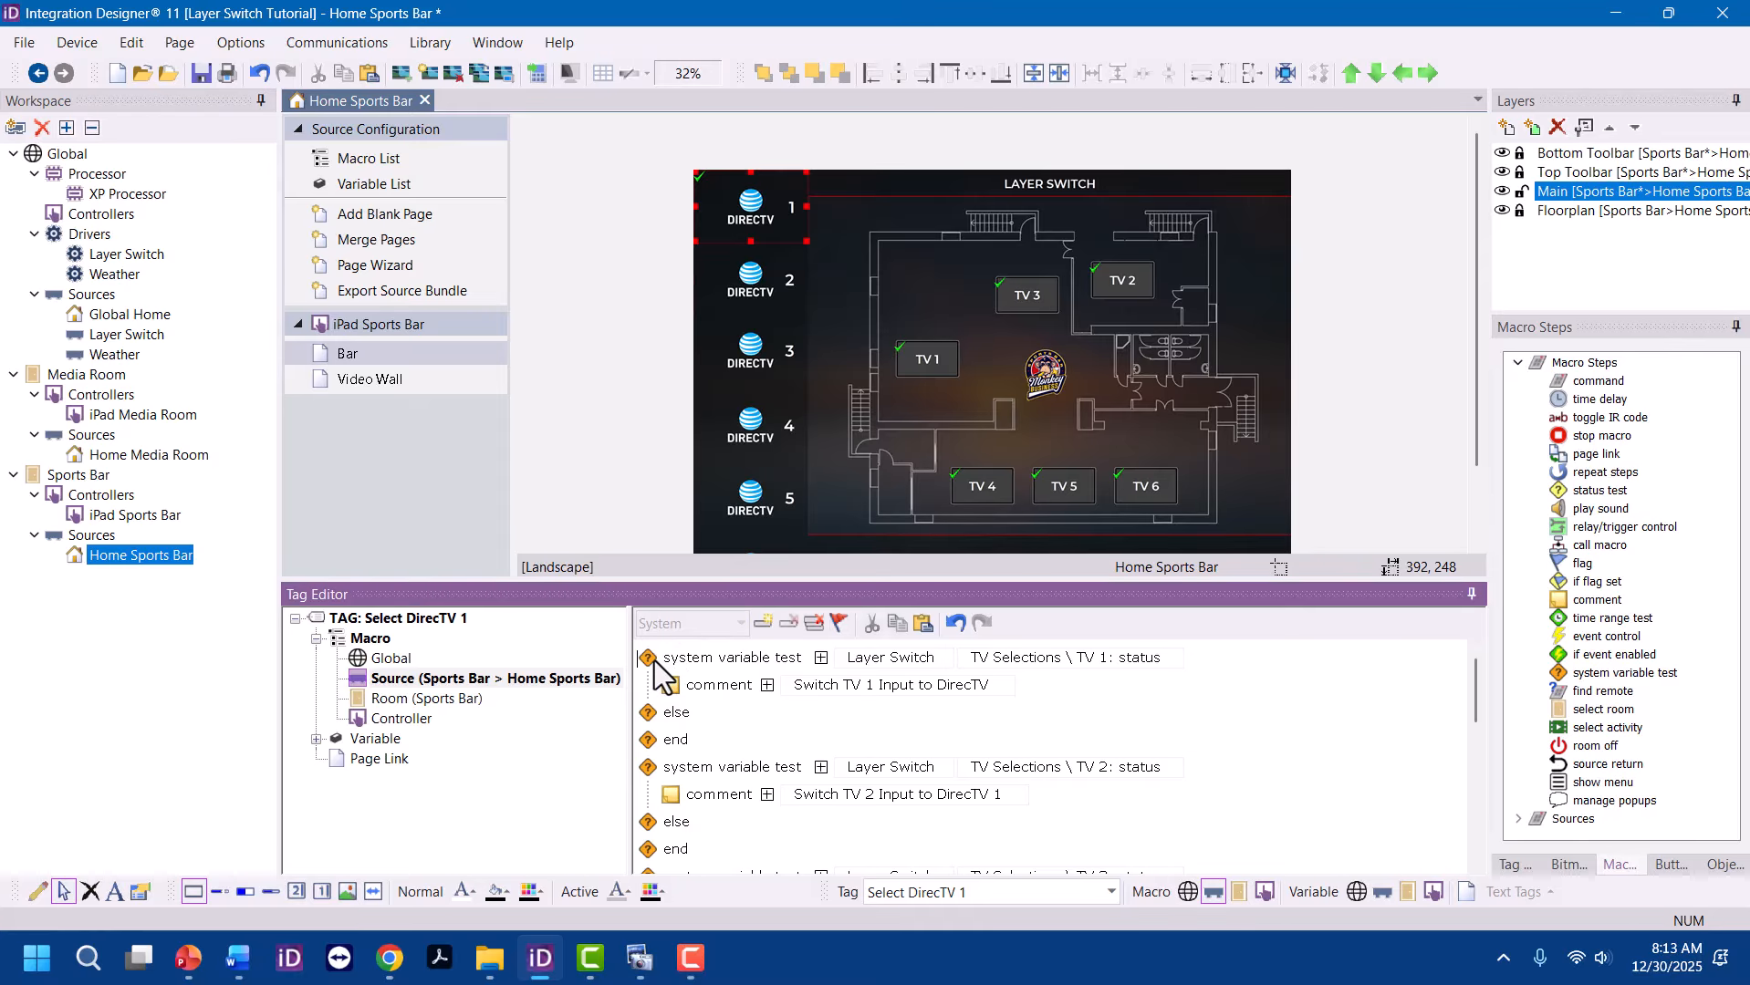
pyautogui.click(904, 627)
pyautogui.click(748, 287)
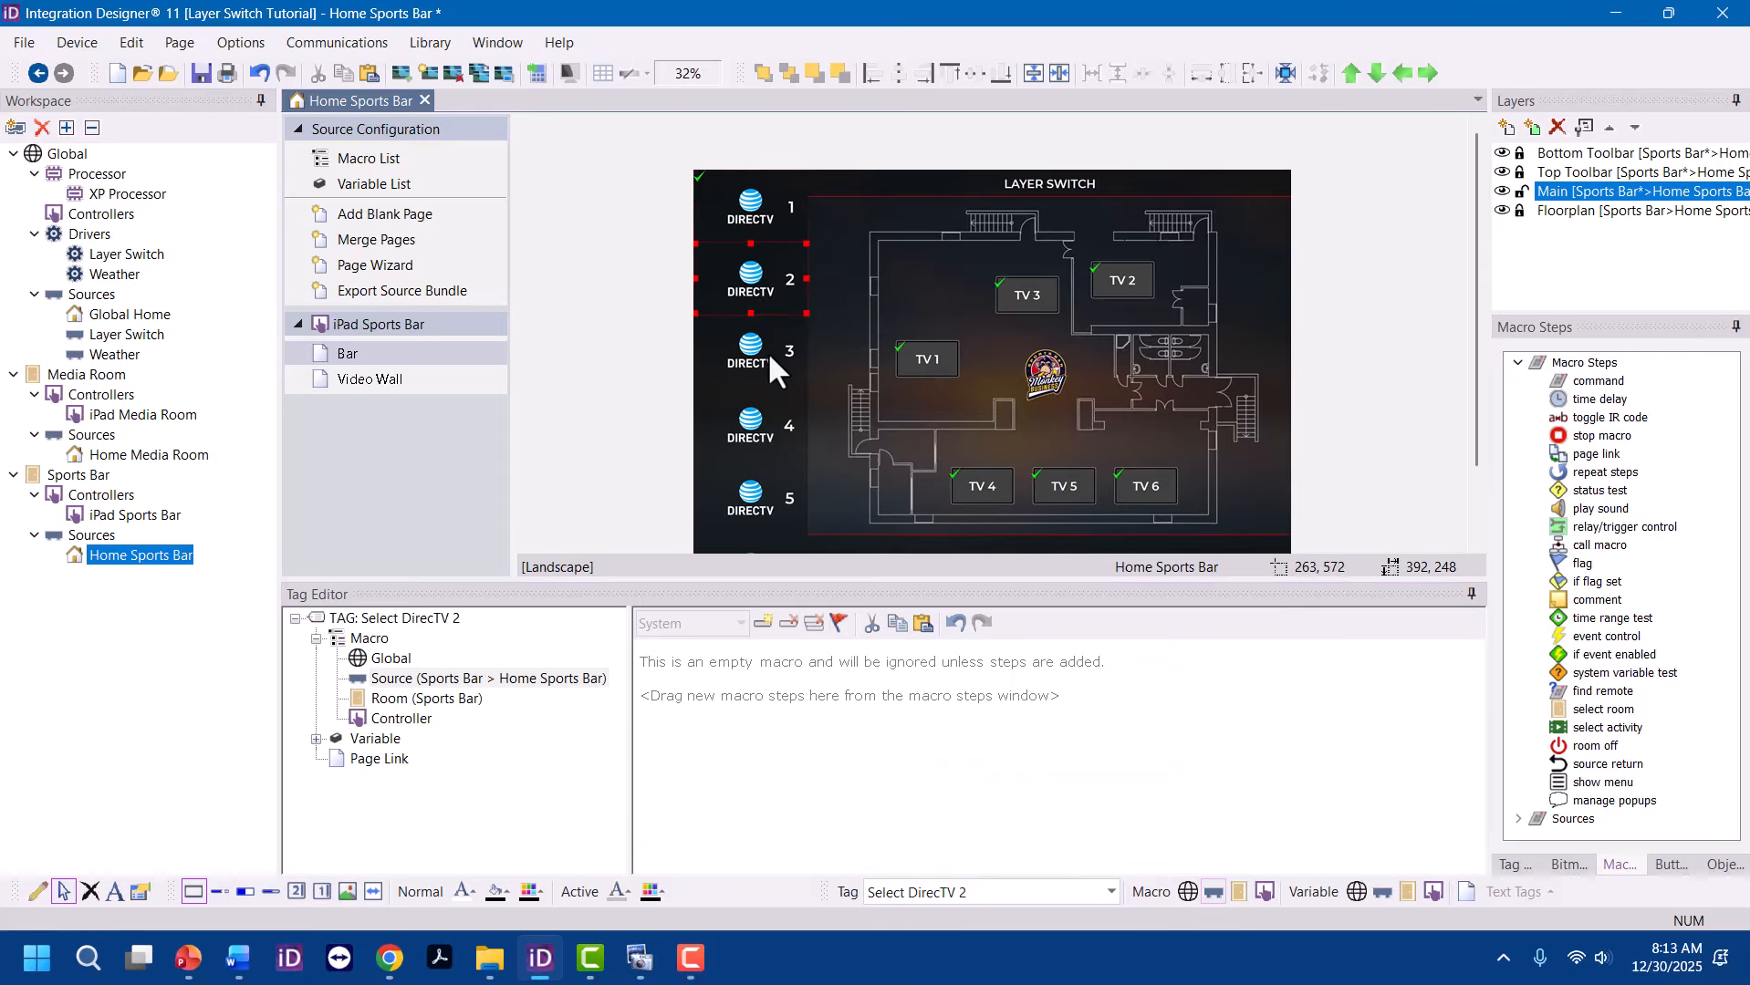
pyautogui.click(922, 628)
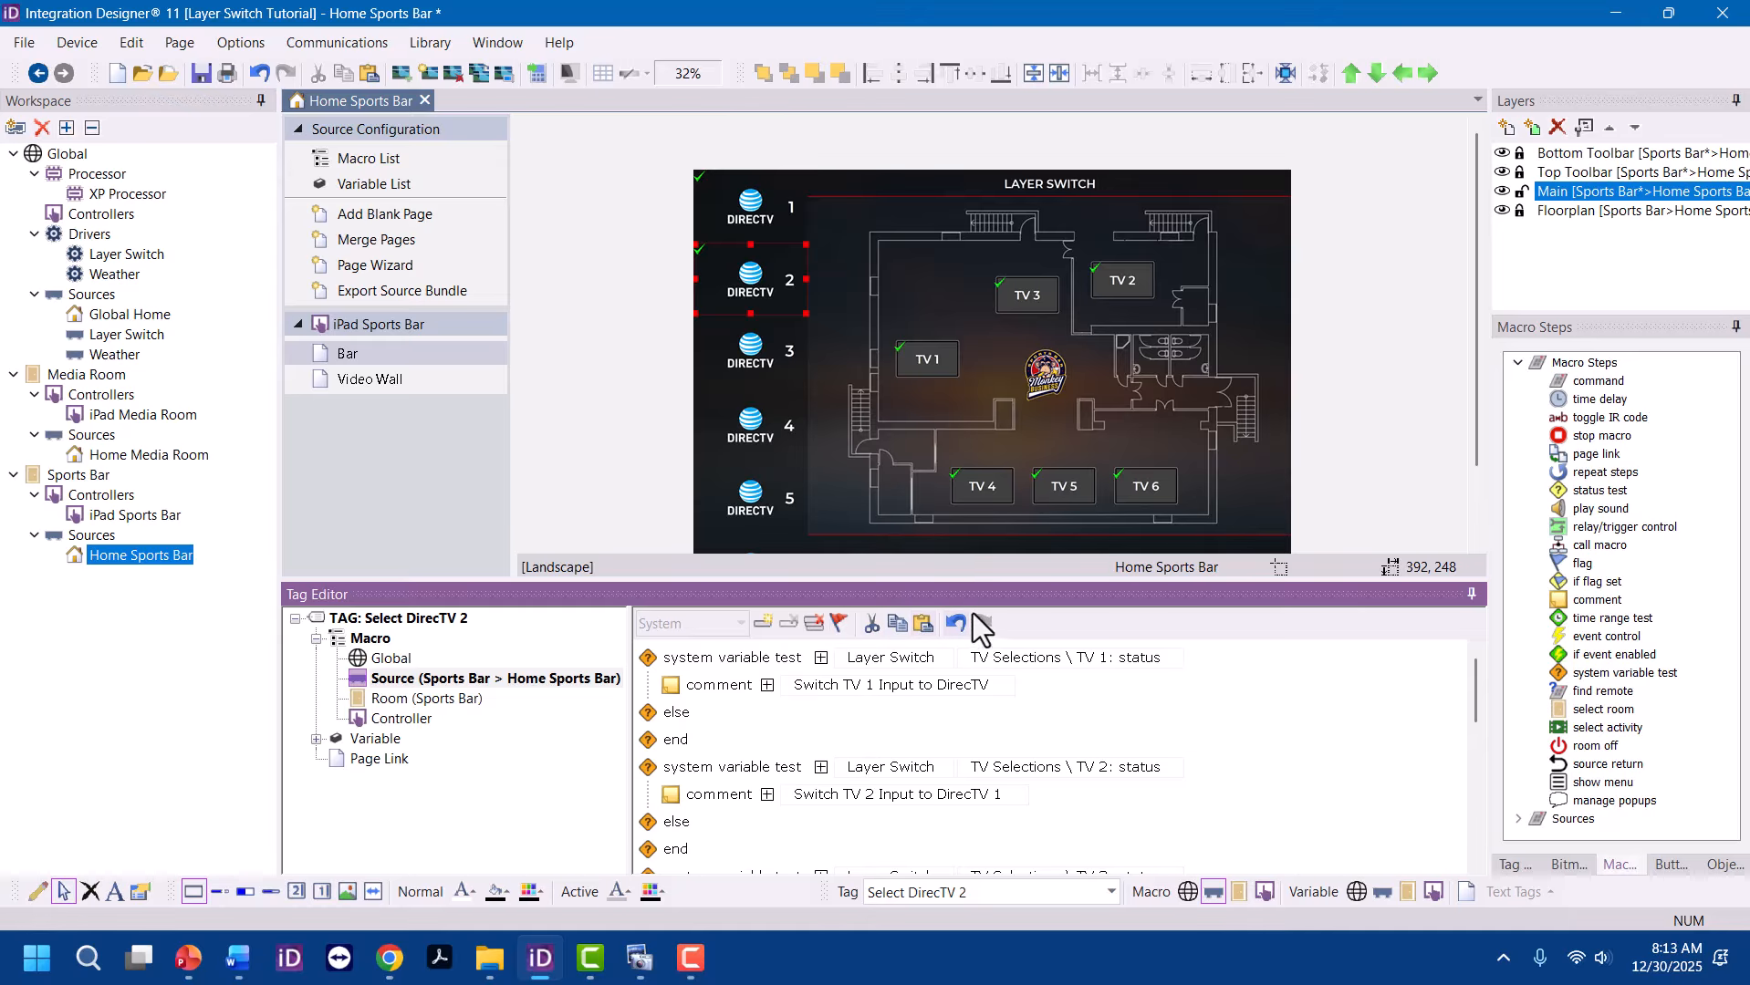
# Change the comments under the TV 1, TV 2 and TV 3 tests in the DirecTV 2 macro to end with "DirecTV 2"
pyautogui.moveTo(972, 585); pyautogui.dragTo(1005, 463)
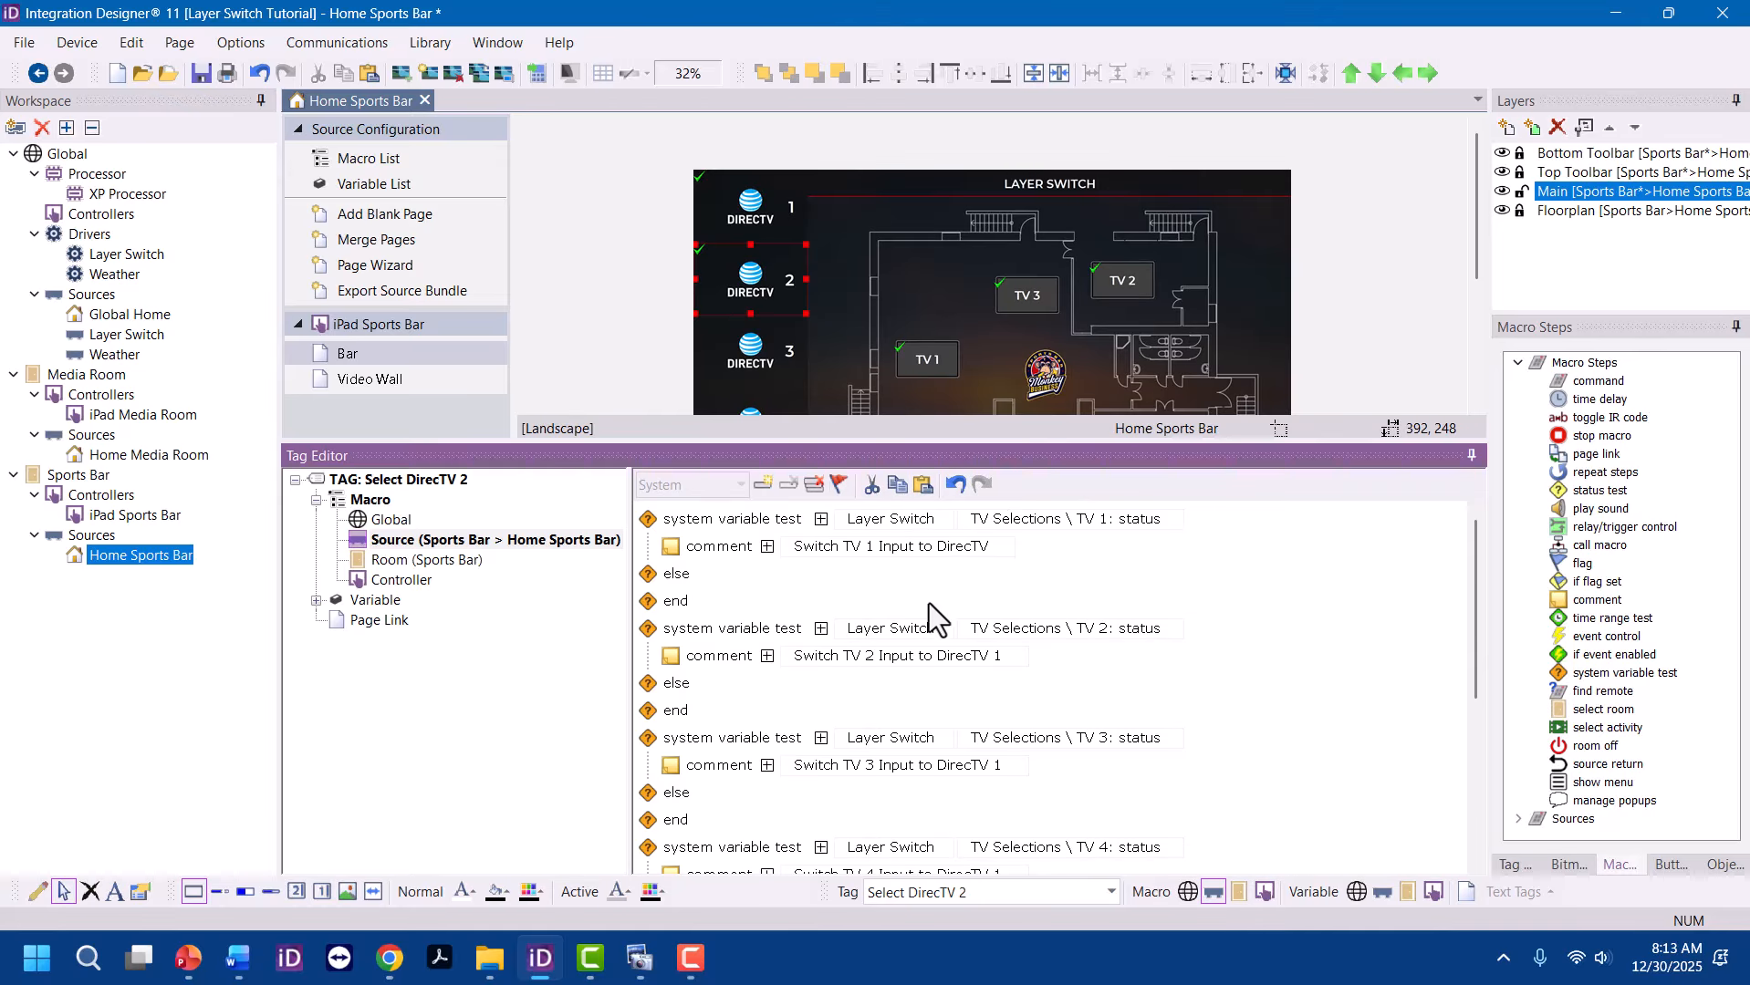
pyautogui.click(849, 548)
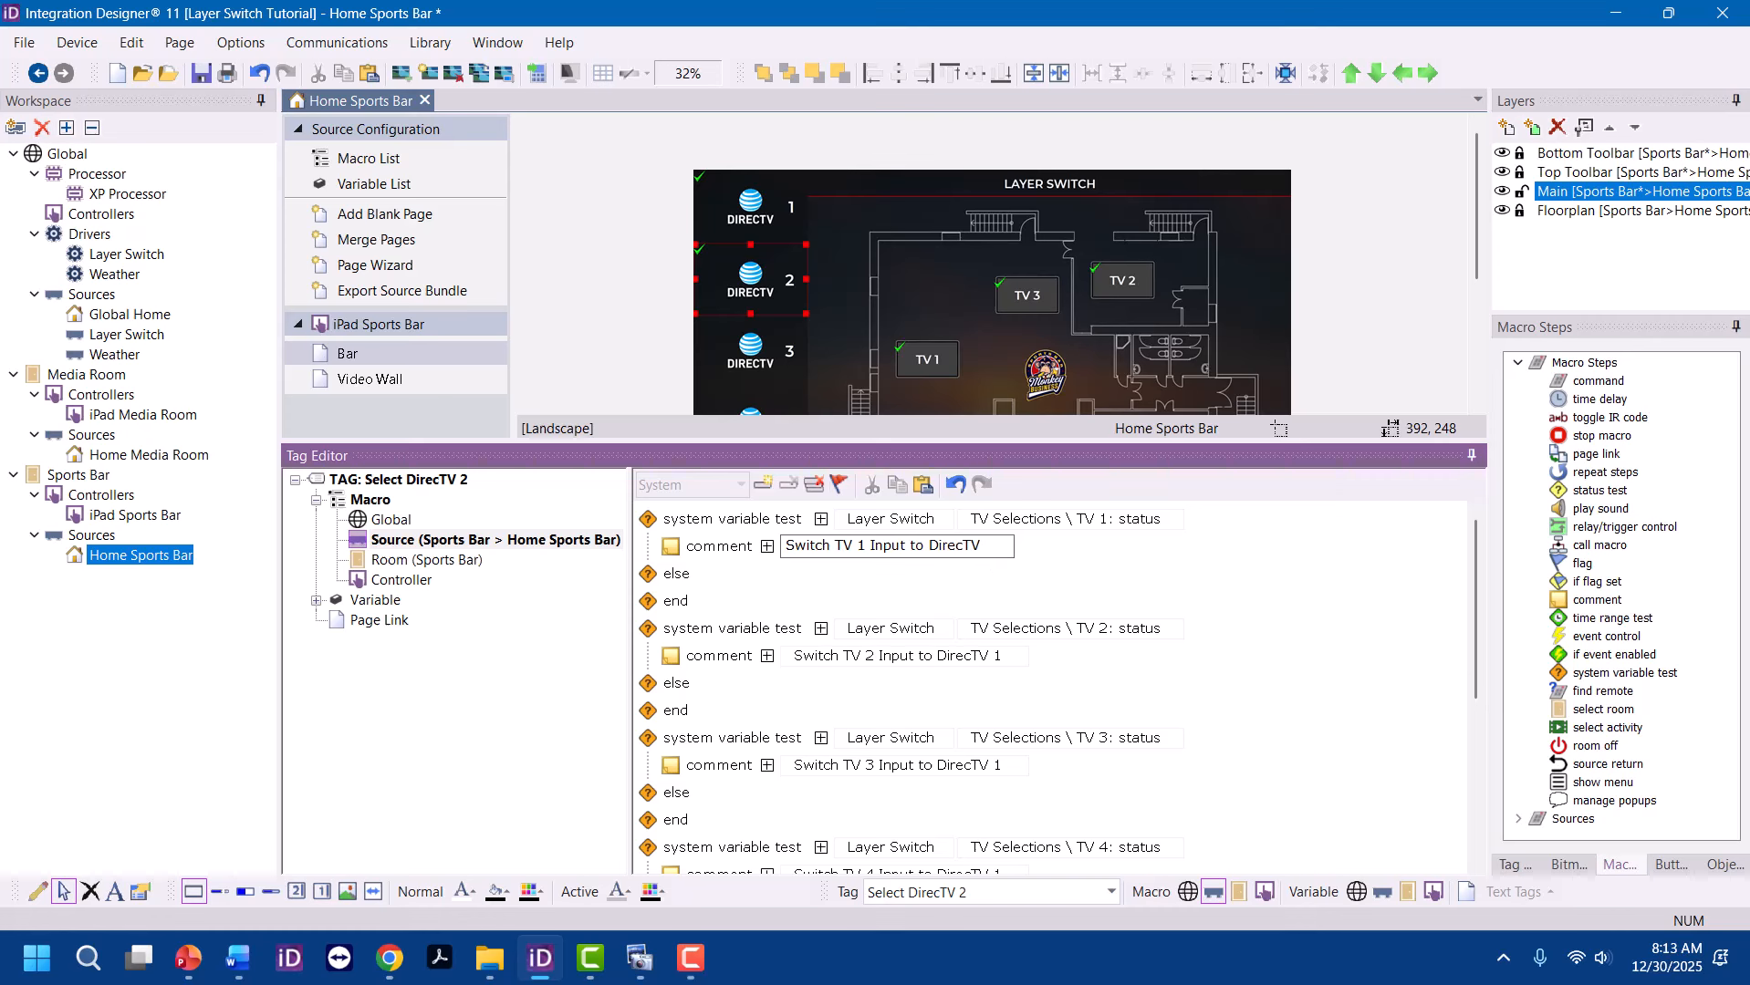
pyautogui.write('2')
pyautogui.click(986, 664)
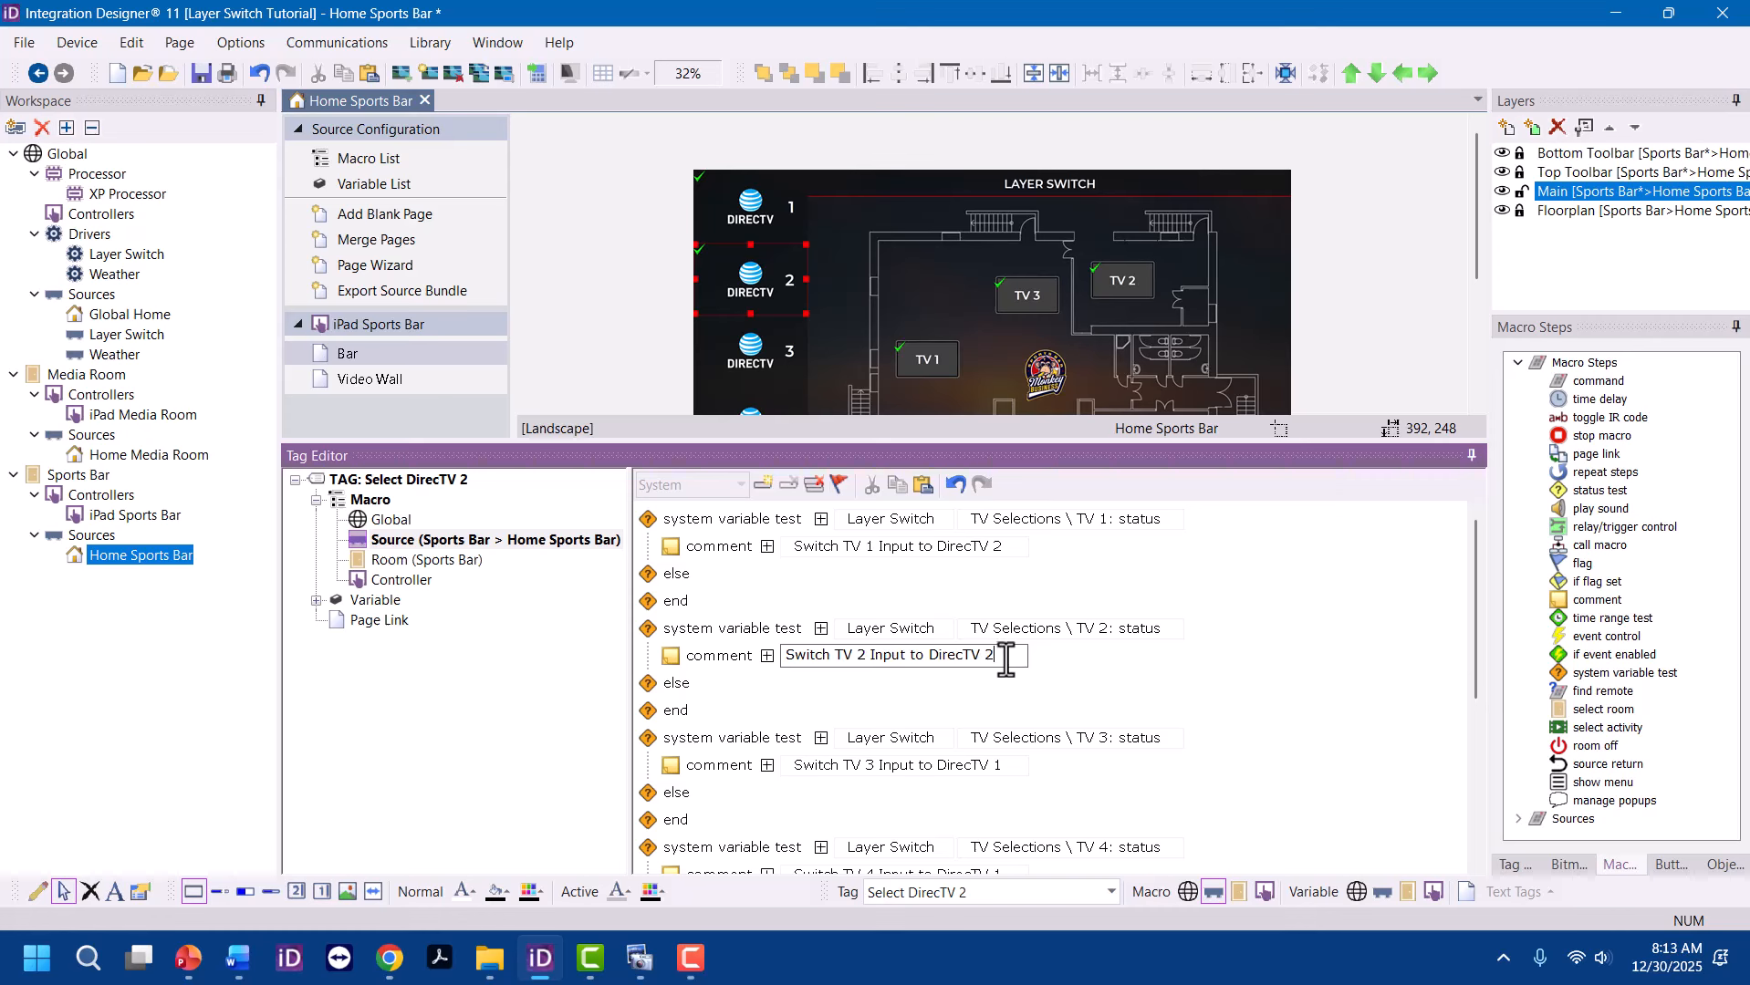
pyautogui.write('2')
pyautogui.click(999, 764)
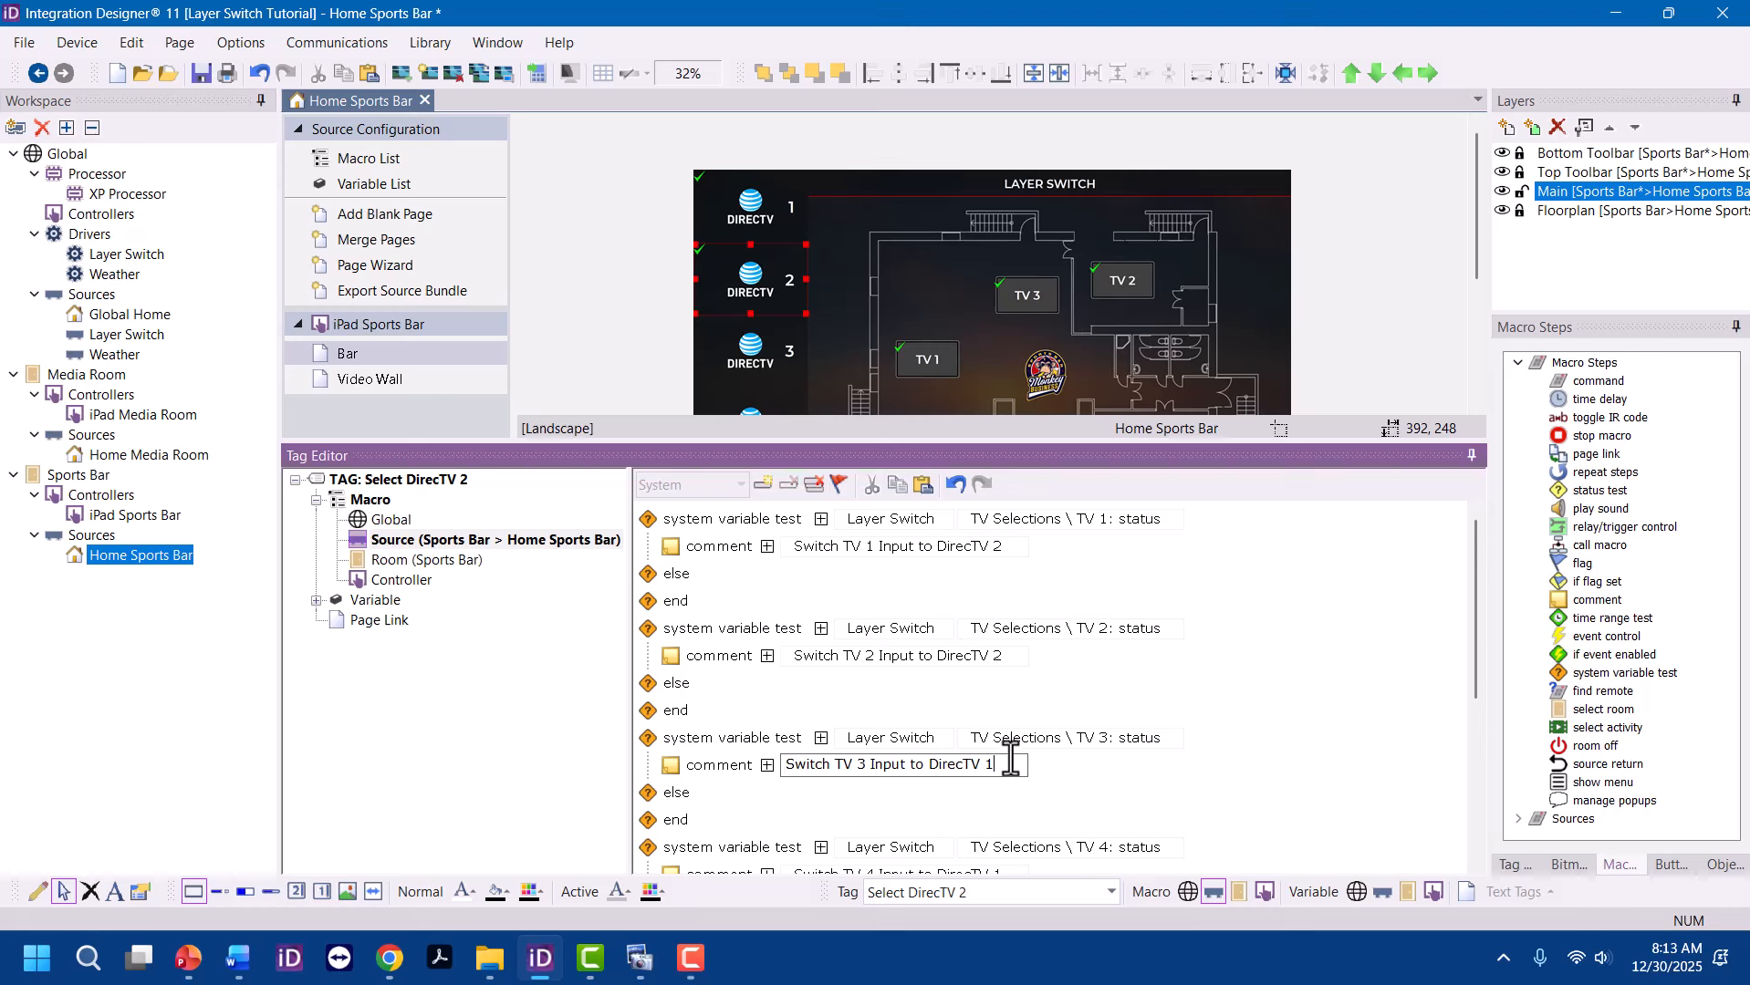
pyautogui.write('2')
# Change the comments under the TV 4, TV 5 and TV 6 tests in the DirecTV 2 macro to end with "DirecTV 2"
pyautogui.scroll(-1, 1011, 757)
pyautogui.click(1007, 837)
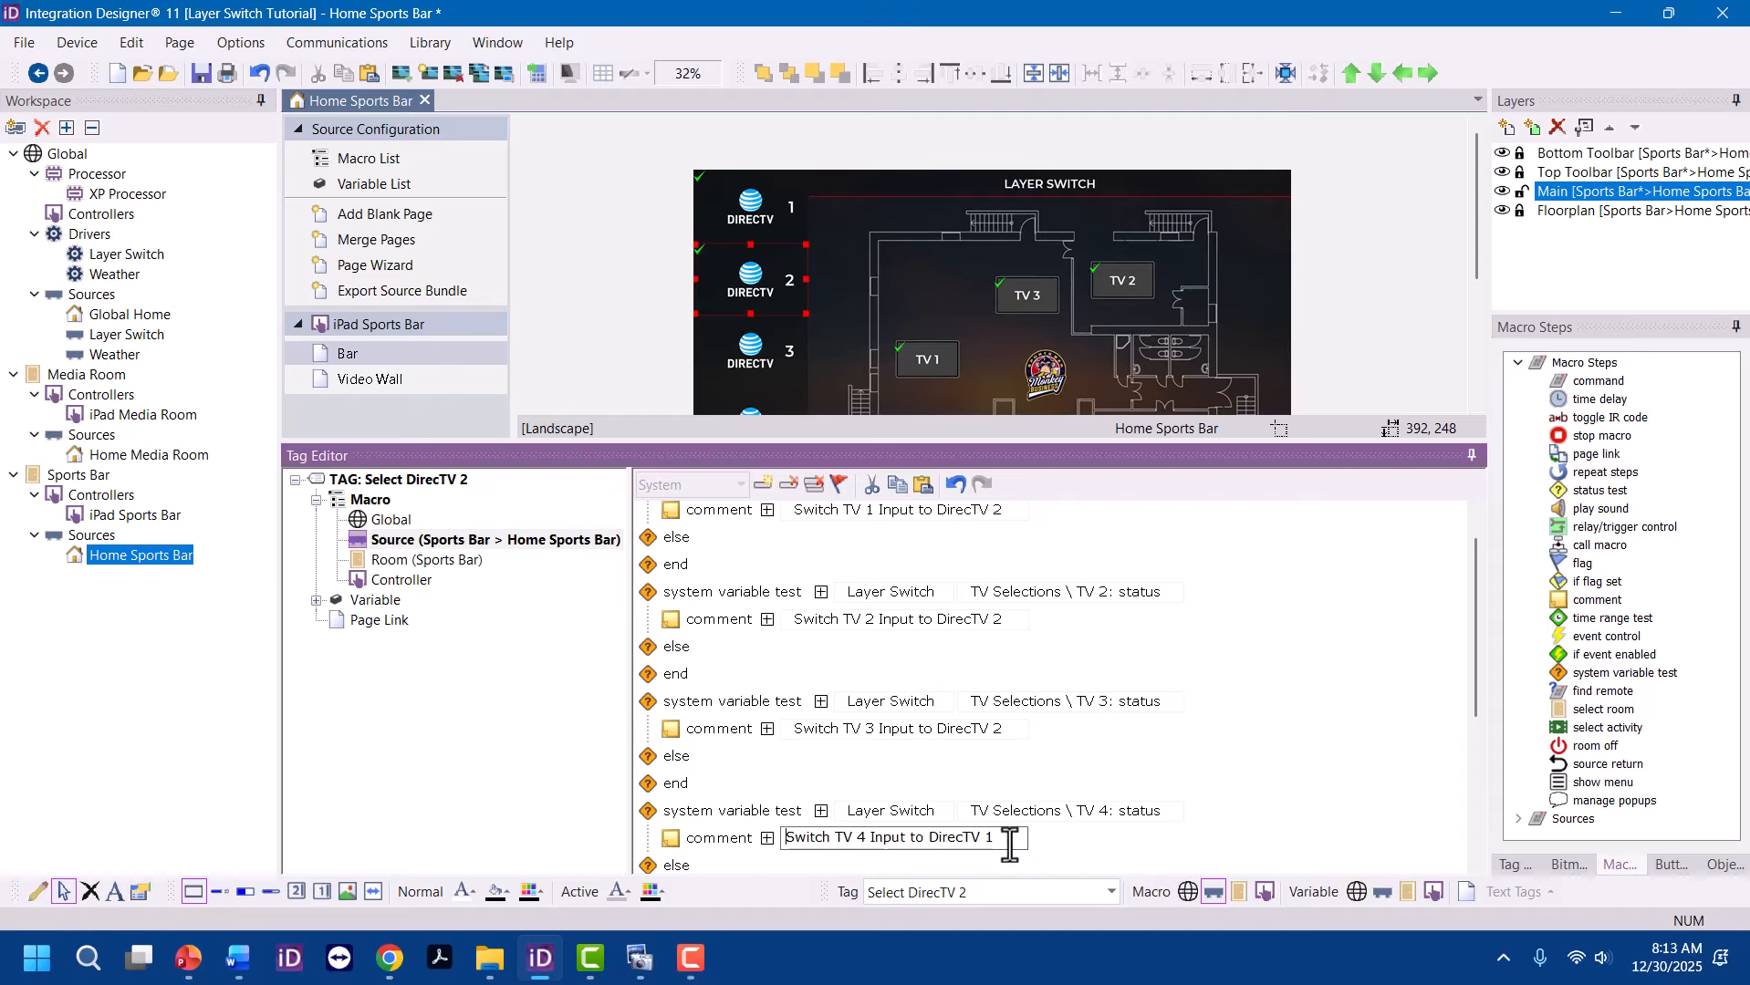
pyautogui.press('BackSpace')
pyautogui.write('2')
pyautogui.scroll(-3, 1008, 845)
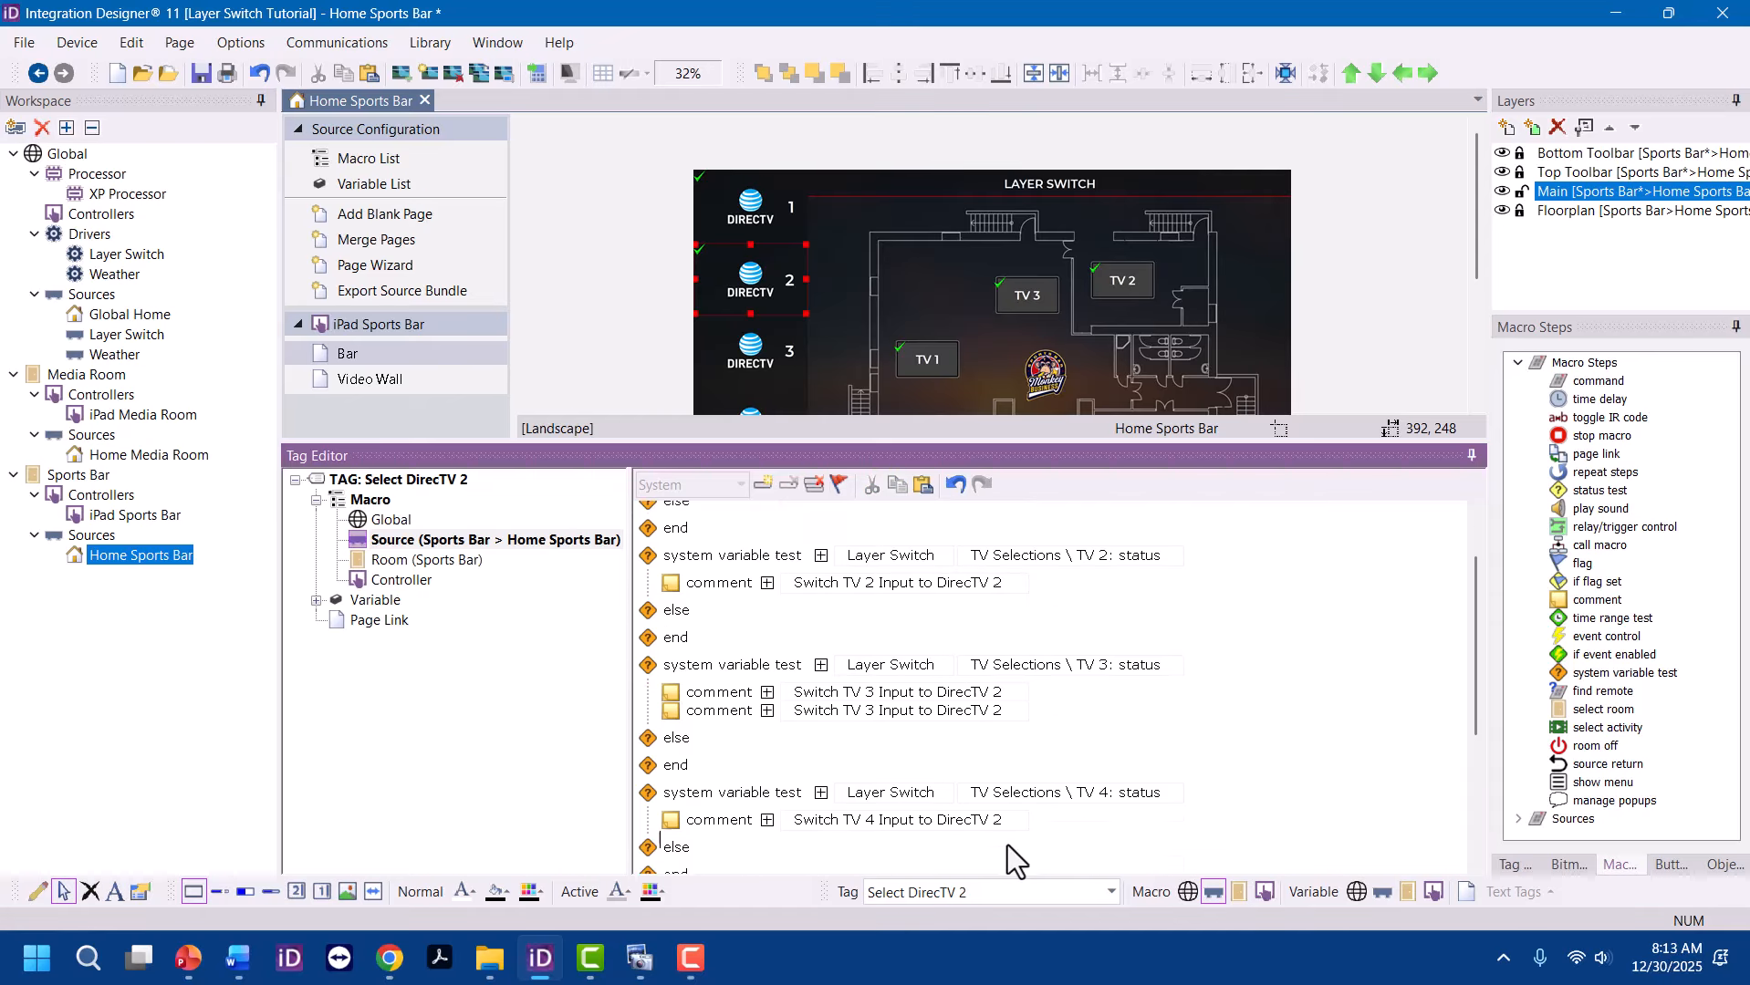
pyautogui.click(998, 838)
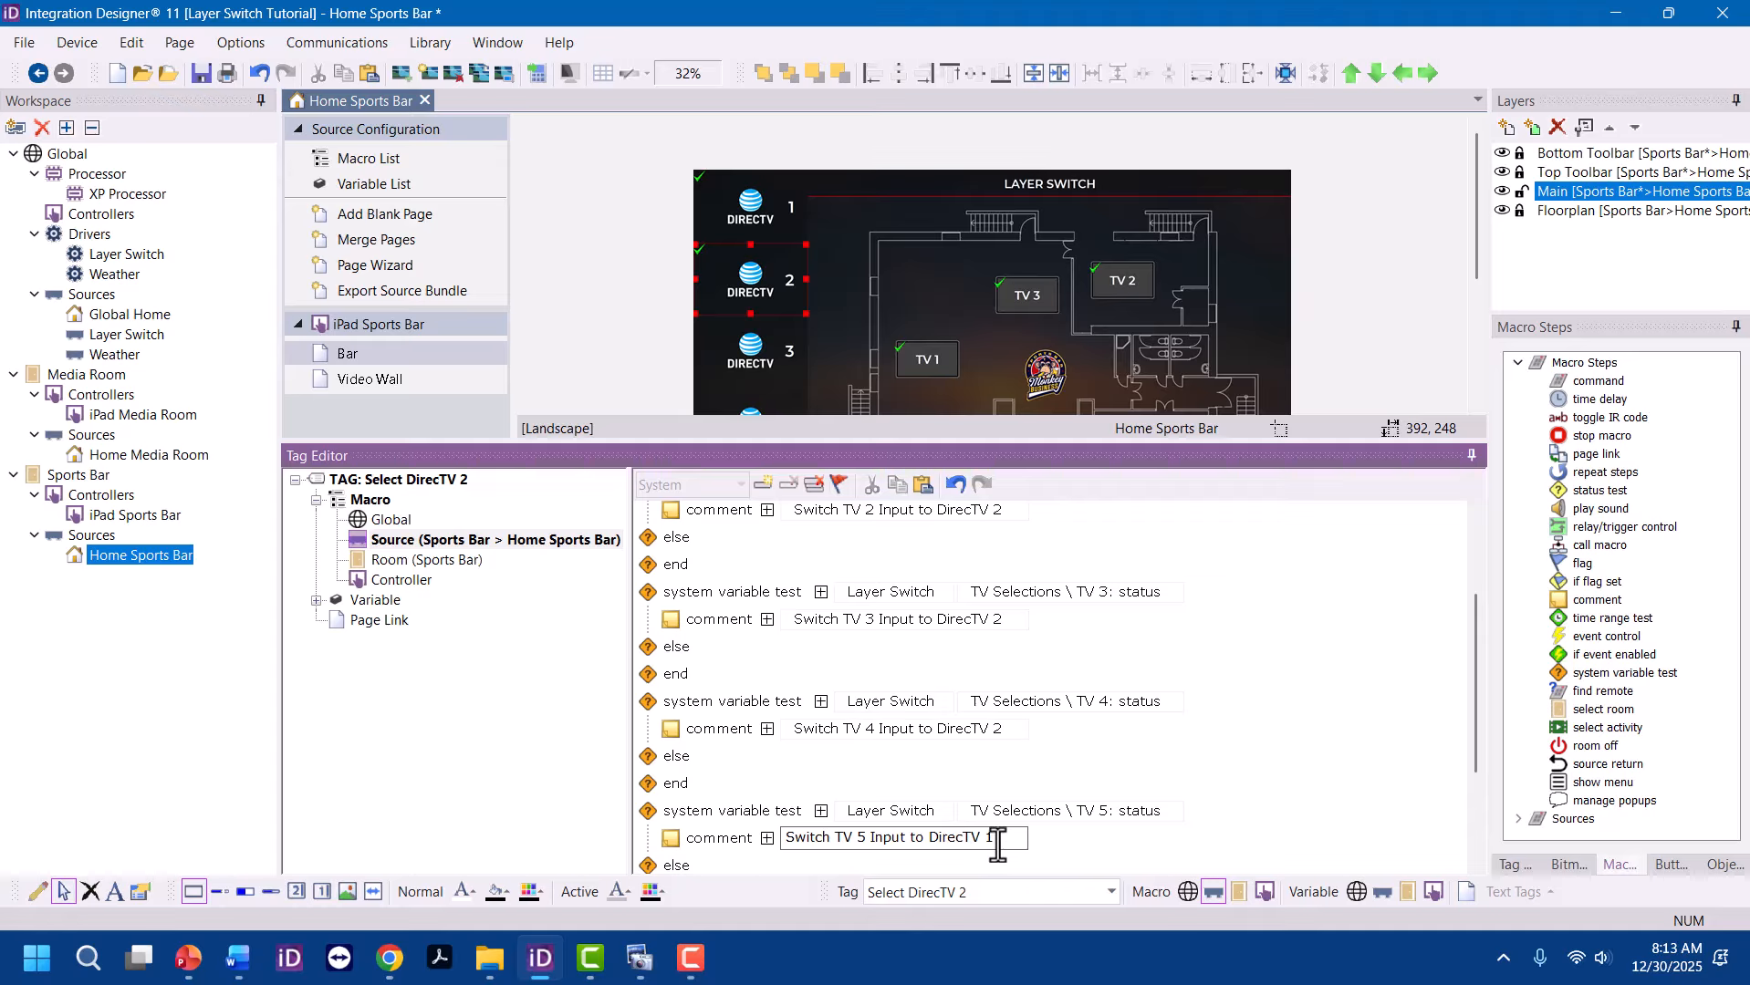
pyautogui.write('2')
pyautogui.scroll(-4, 1004, 832)
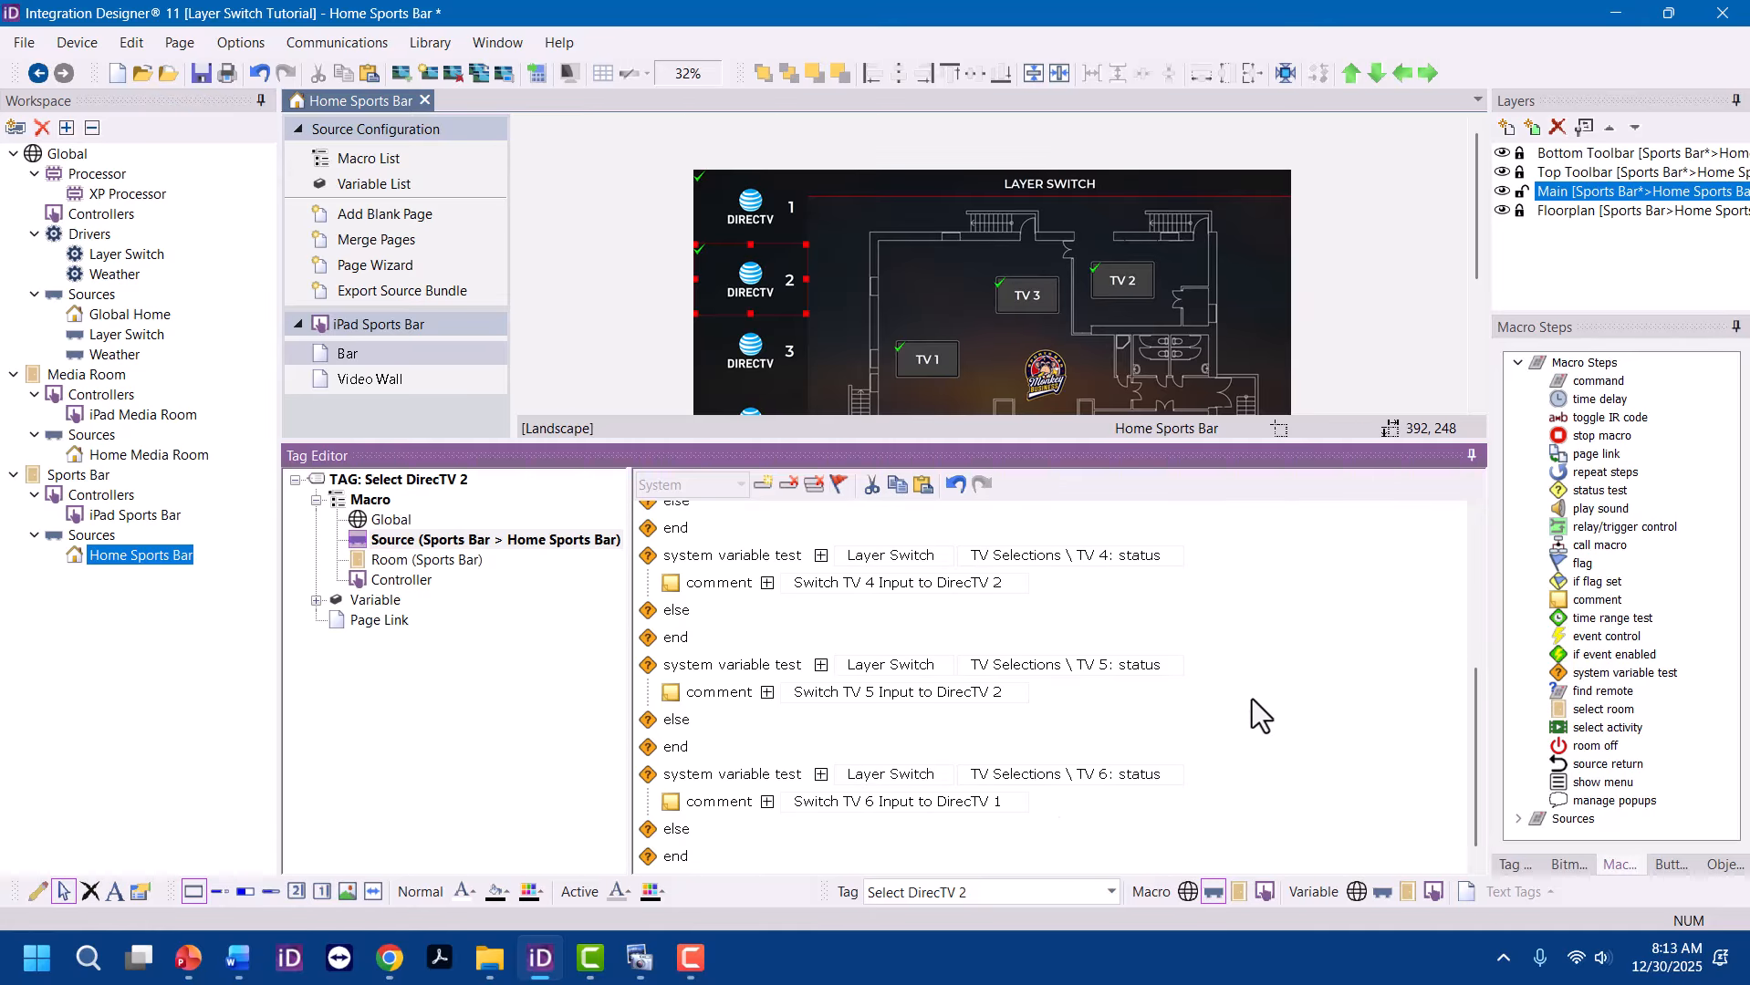
pyautogui.click(1001, 801)
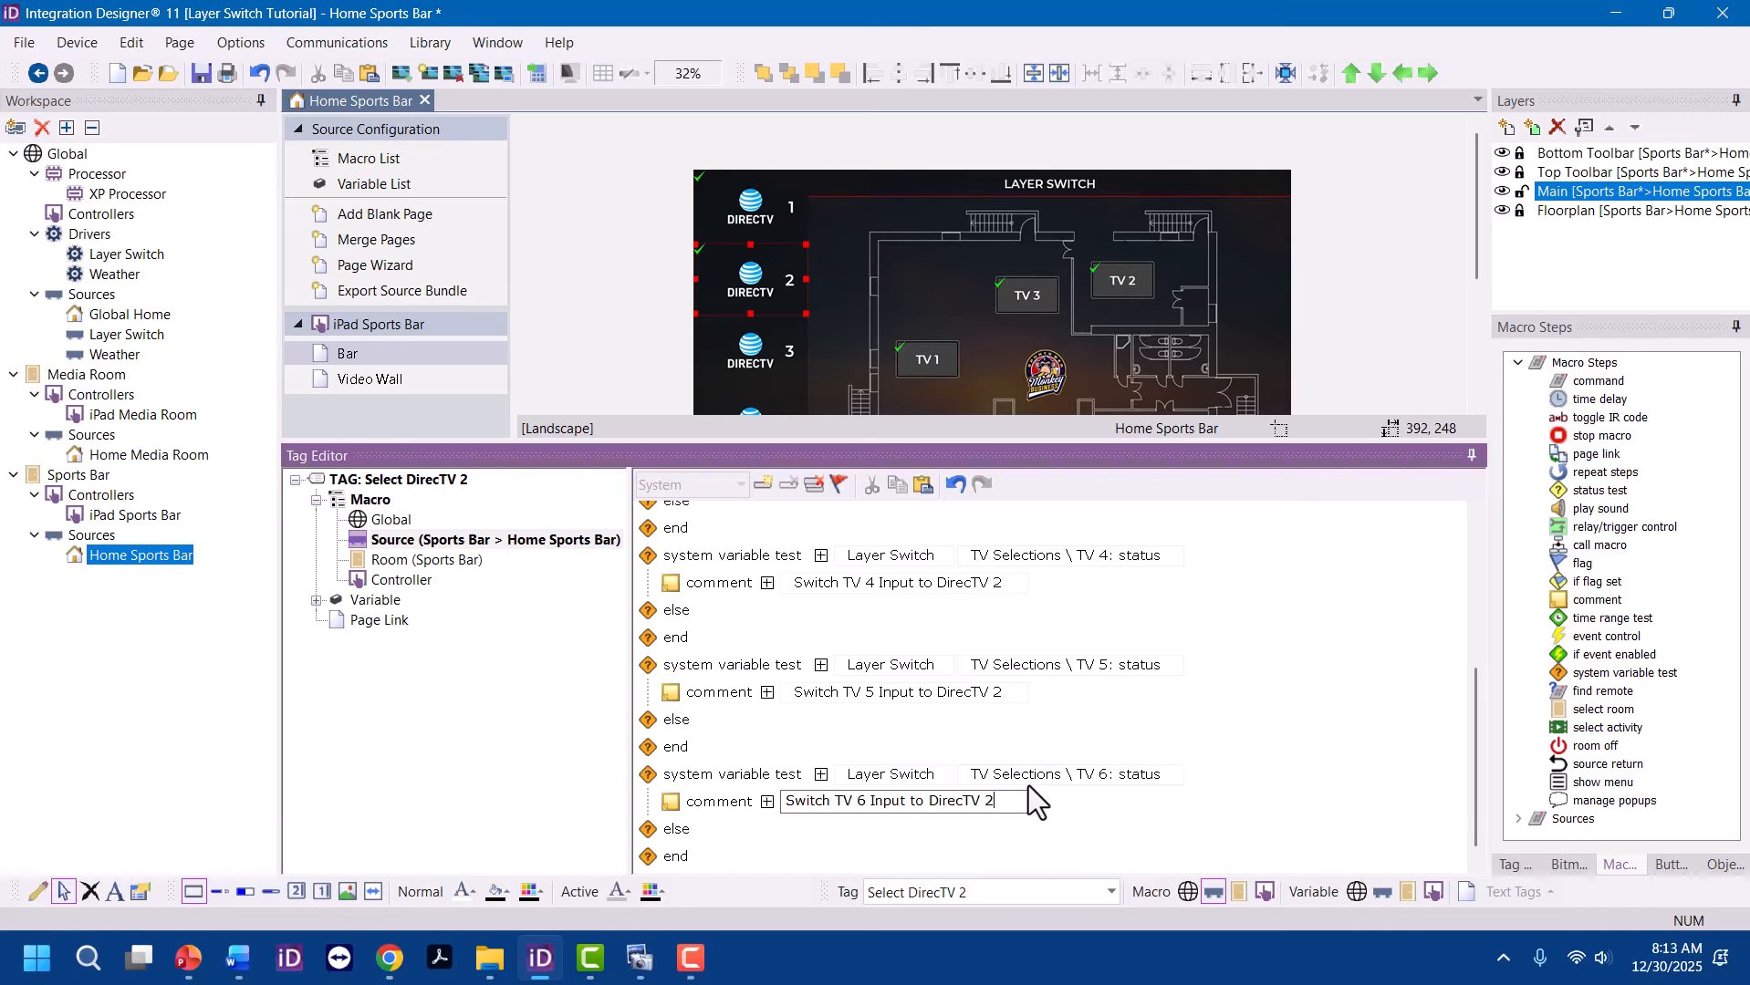
pyautogui.write('2')
pyautogui.scroll(-1, 1040, 780)
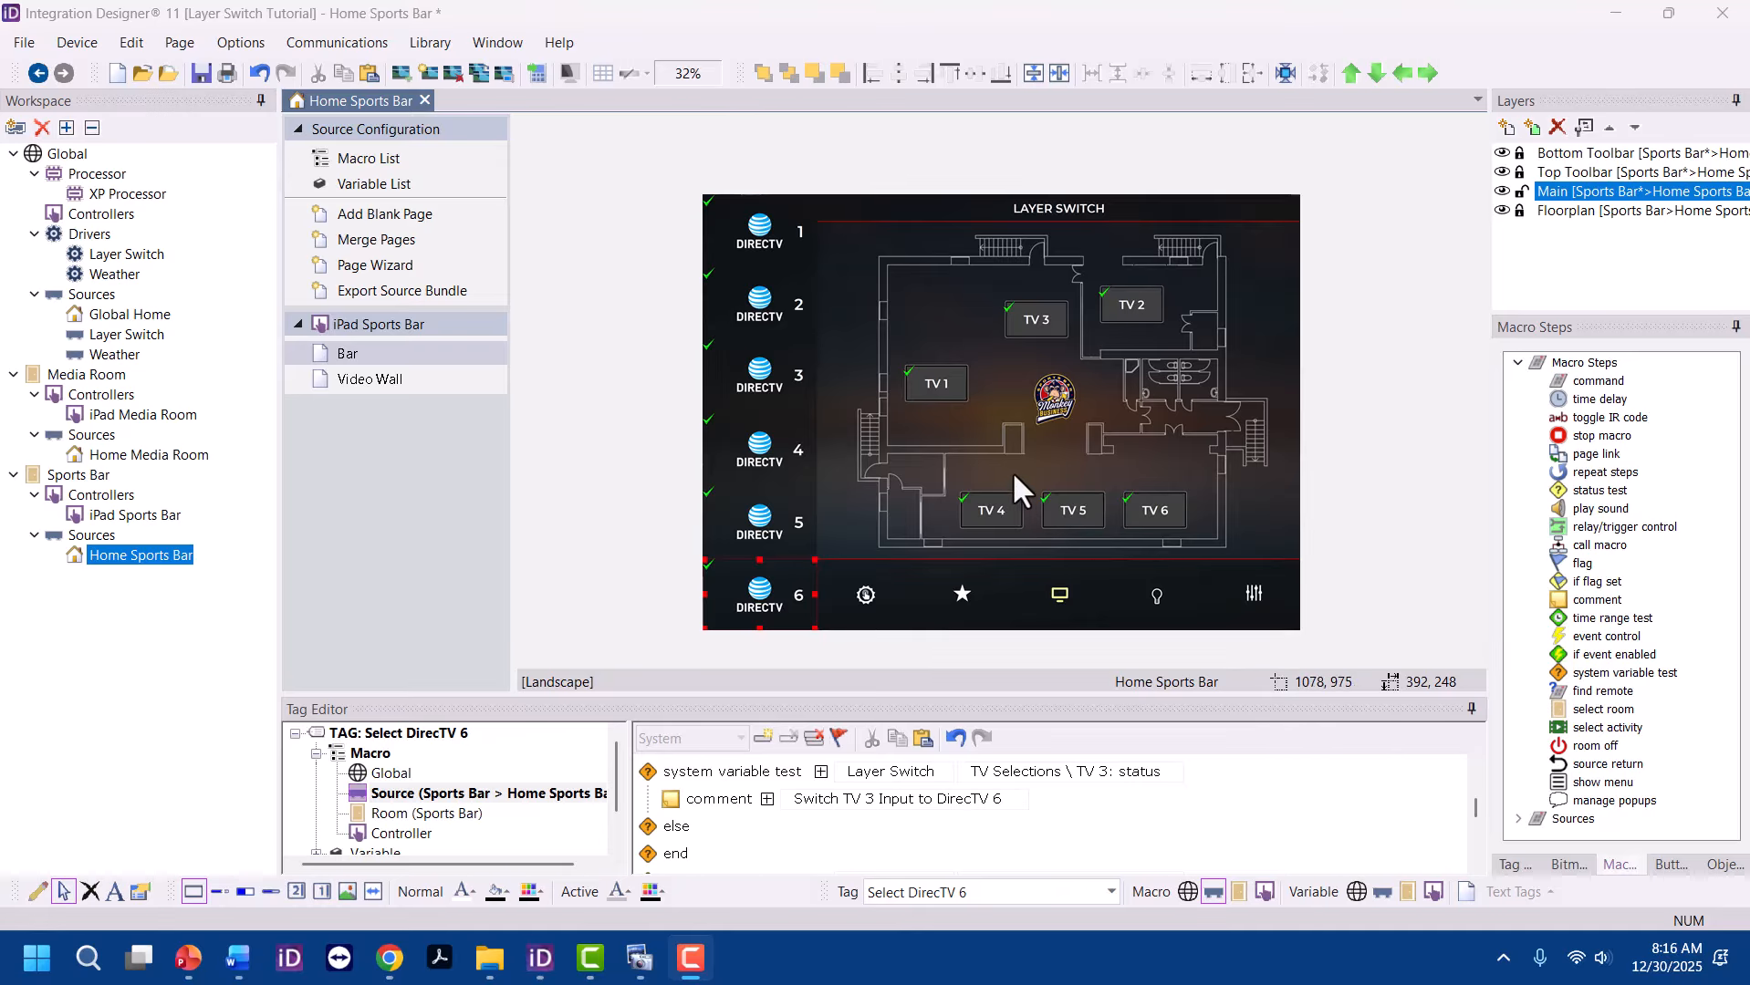
# Turn on the Reversed option for the TV 1 button to preview its pushed state on the page
pyautogui.click(950, 390)
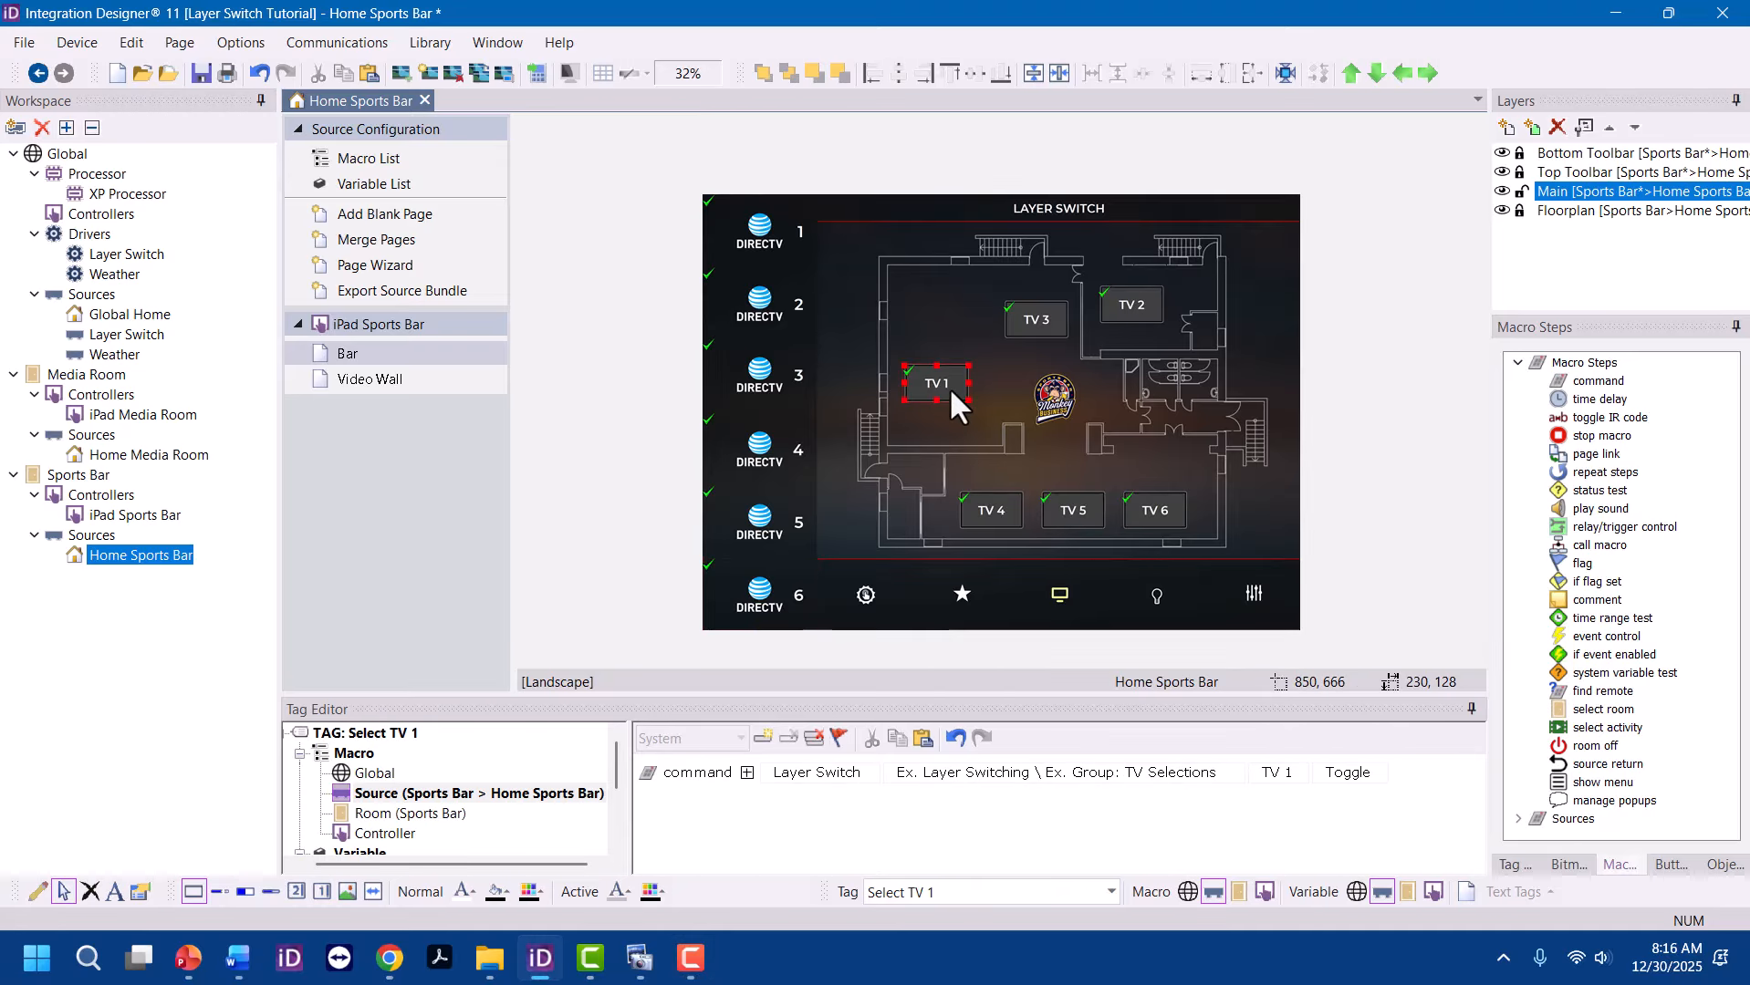
pyautogui.rightClick(949, 386)
pyautogui.click(986, 402)
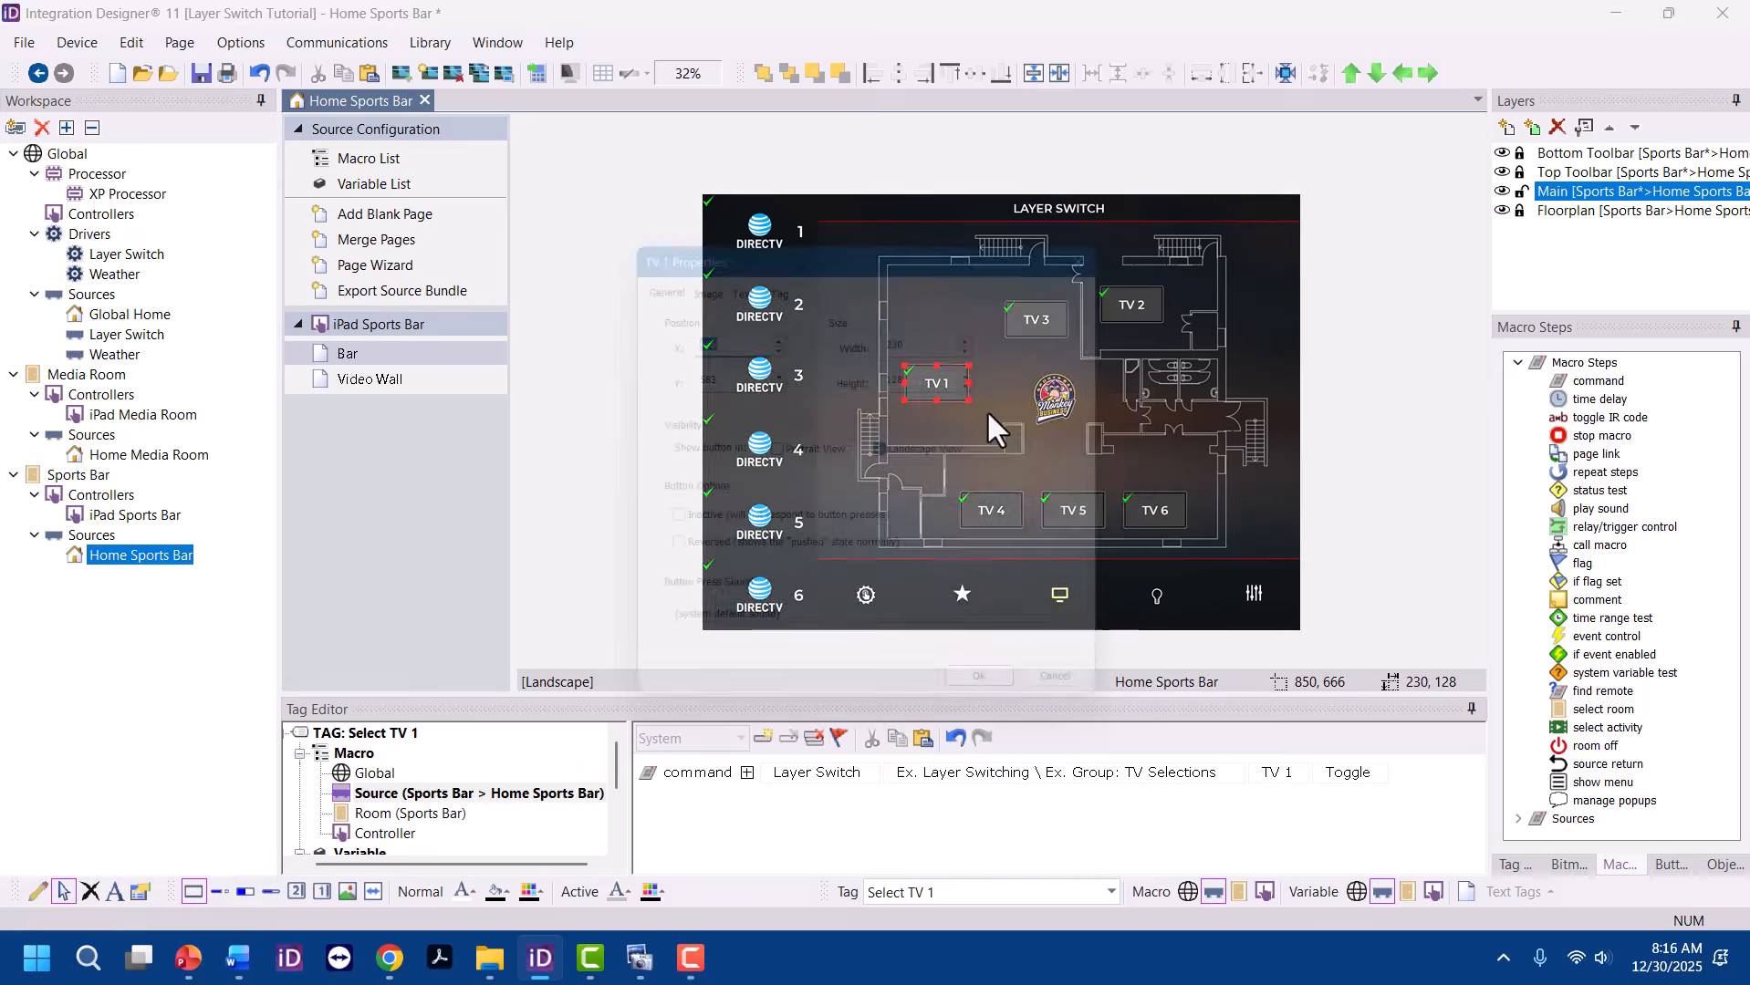
pyautogui.click(661, 555)
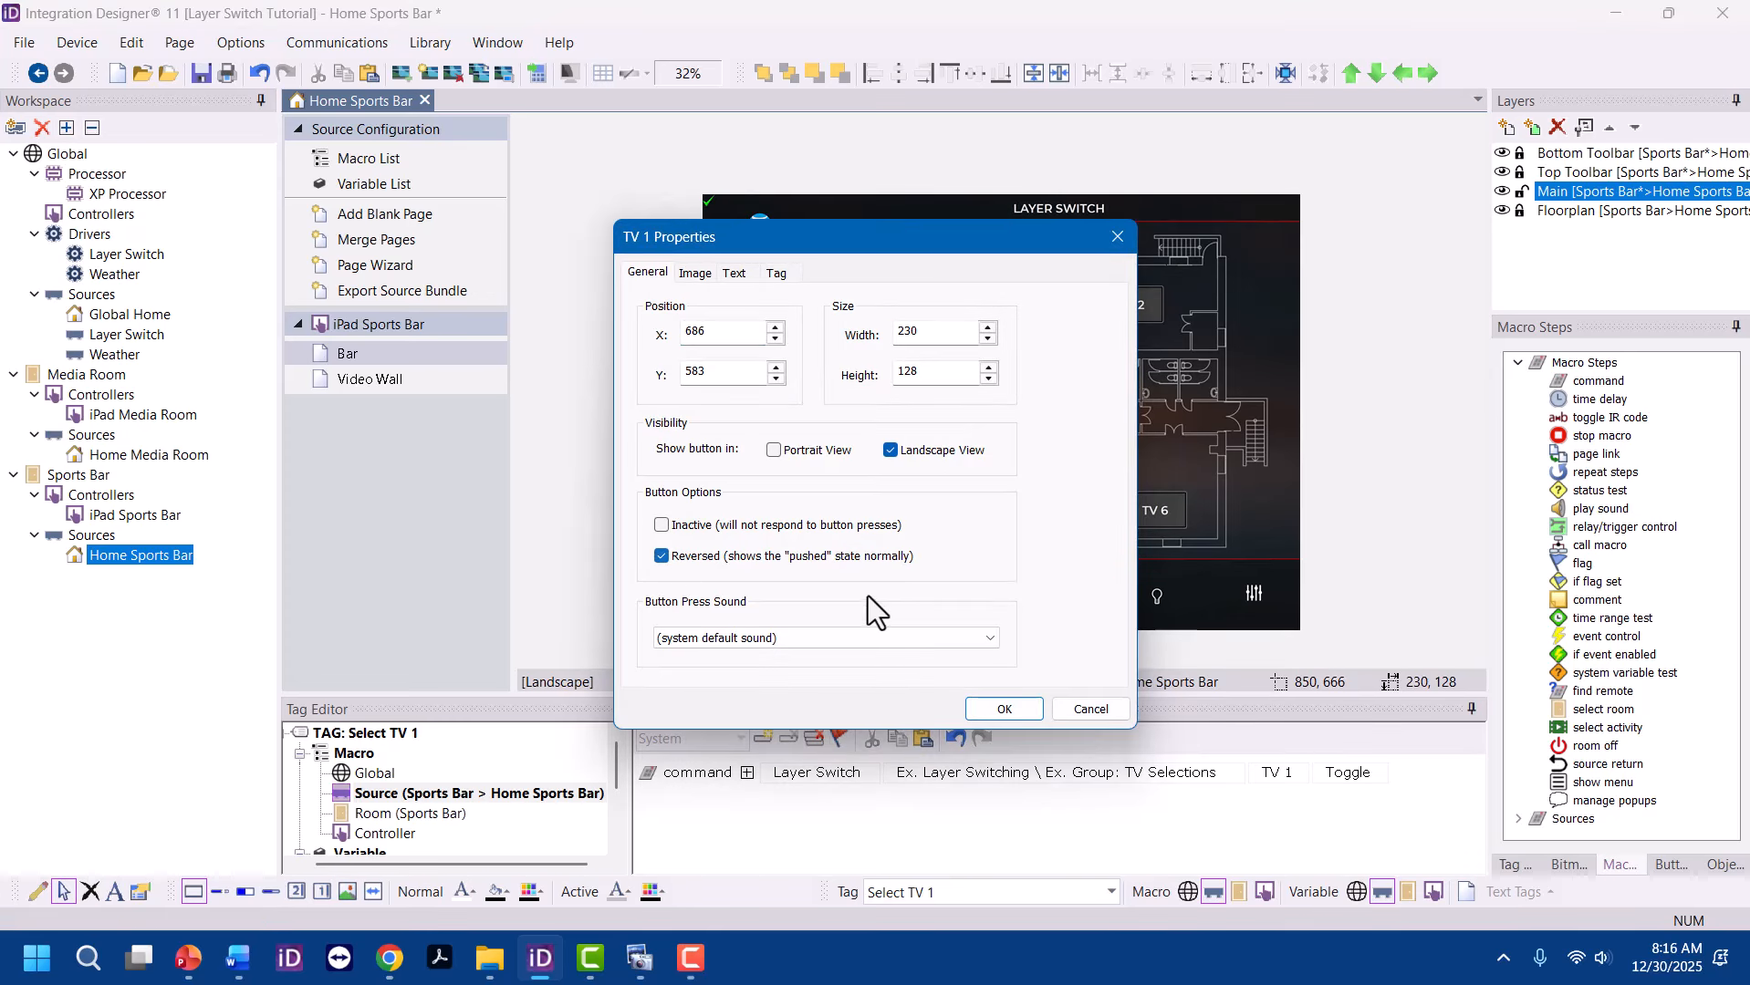
pyautogui.click(997, 711)
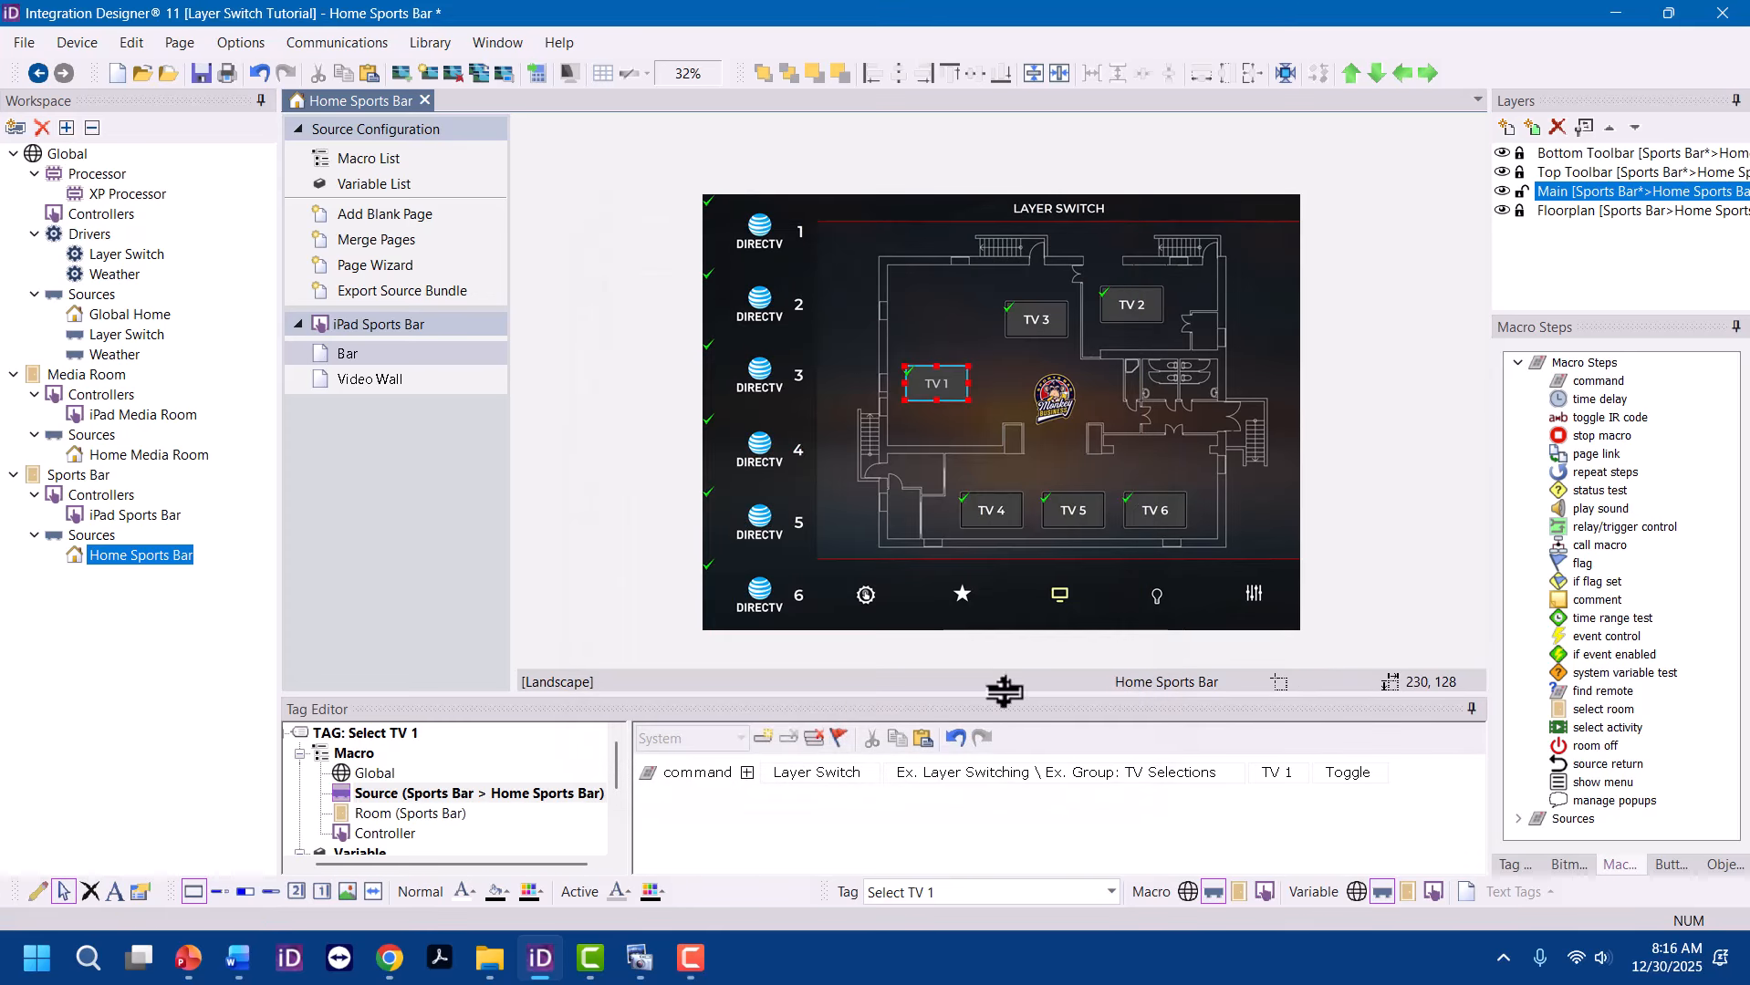
# Turn on the Reversed option for the TV 5 and TV 6 buttons to preview them as selected
pyautogui.rightClick(1083, 508)
pyautogui.click(1152, 524)
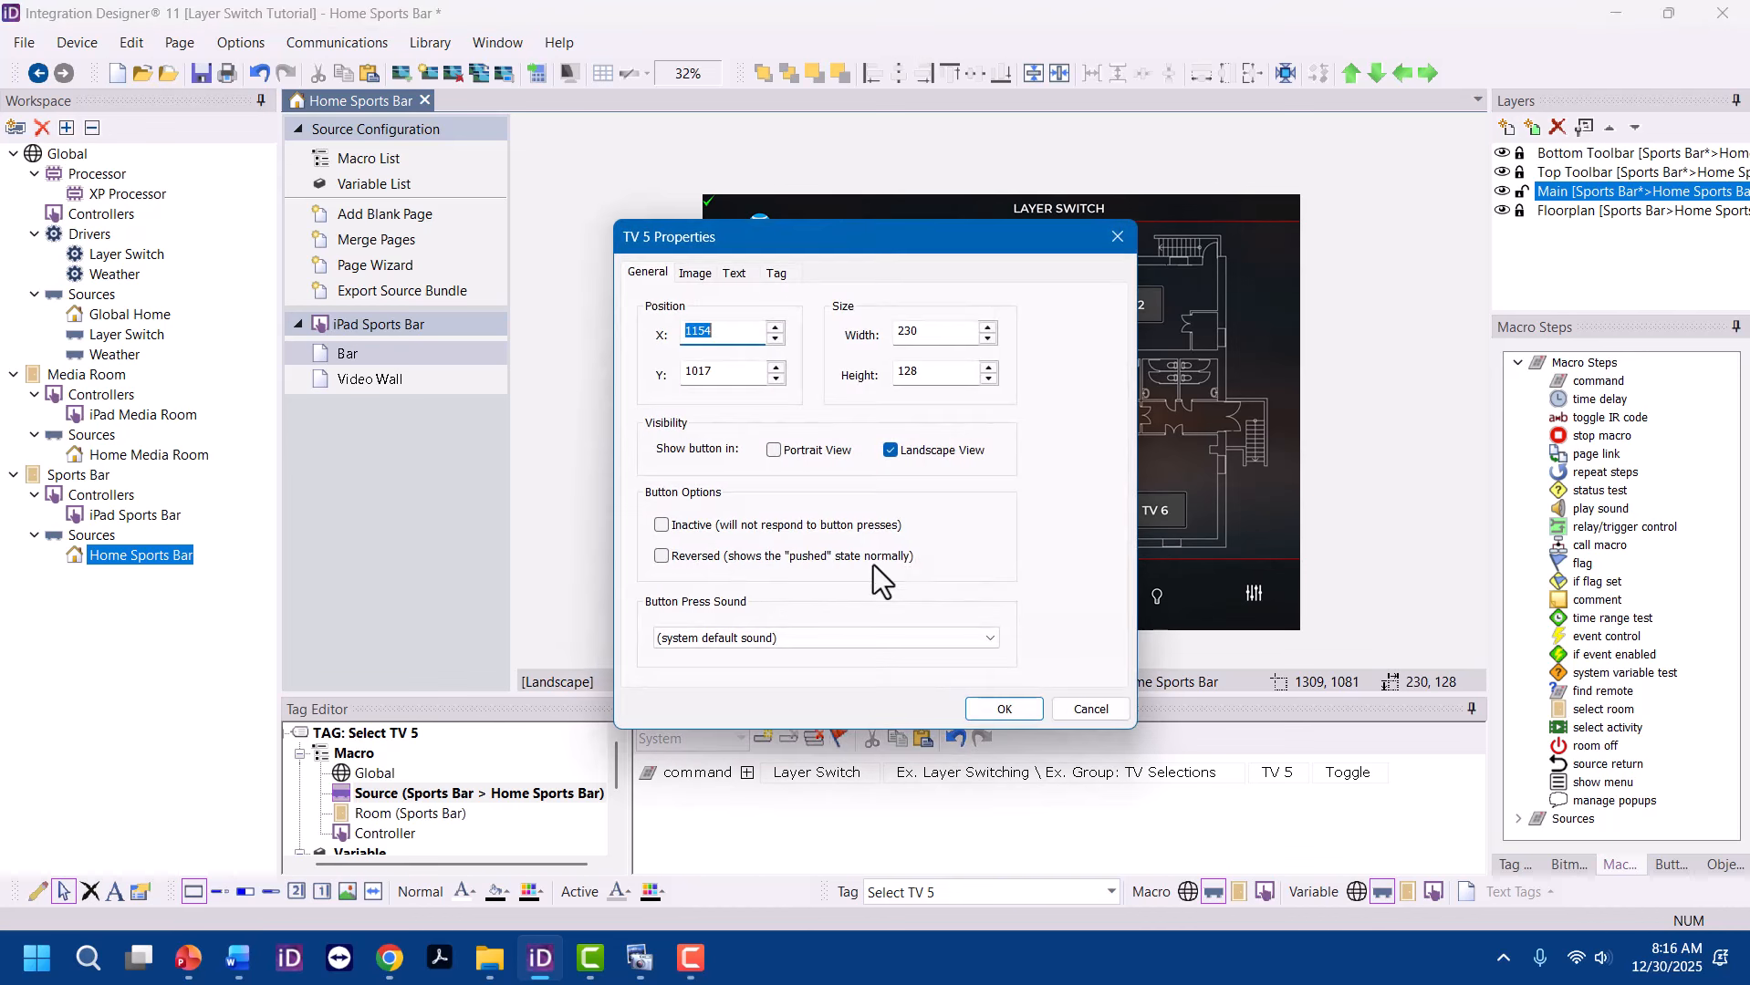
pyautogui.click(662, 556)
pyautogui.click(1003, 711)
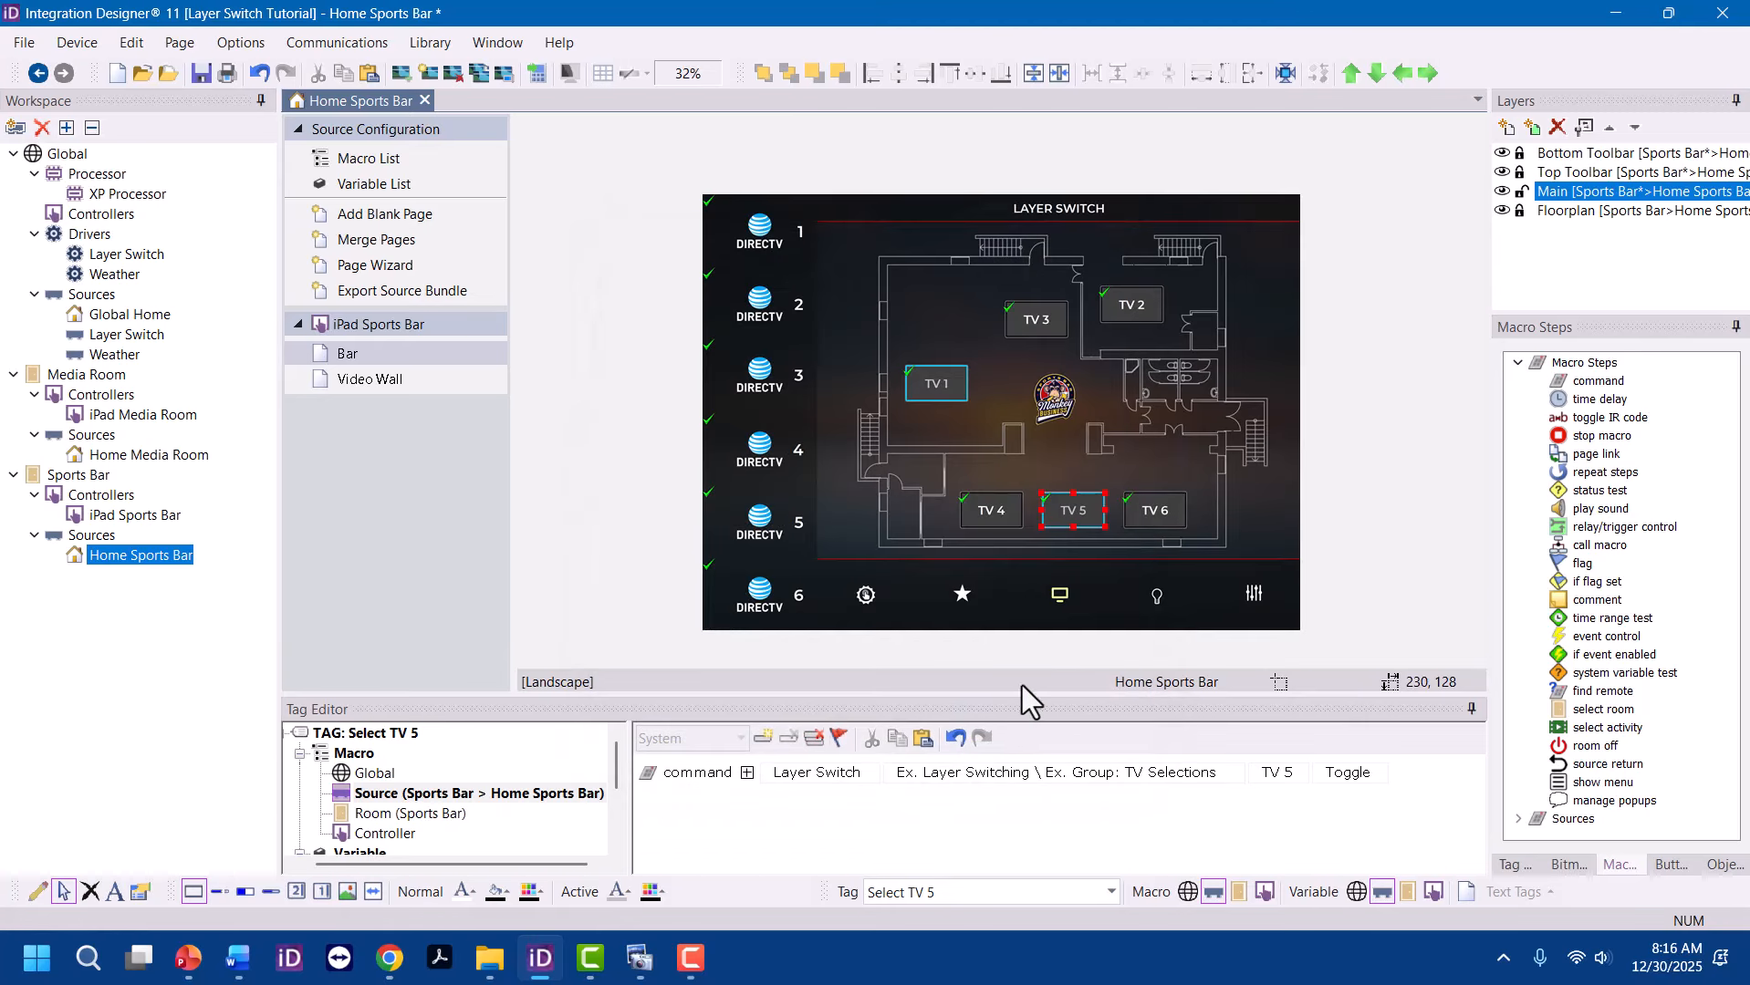
pyautogui.rightClick(1168, 514)
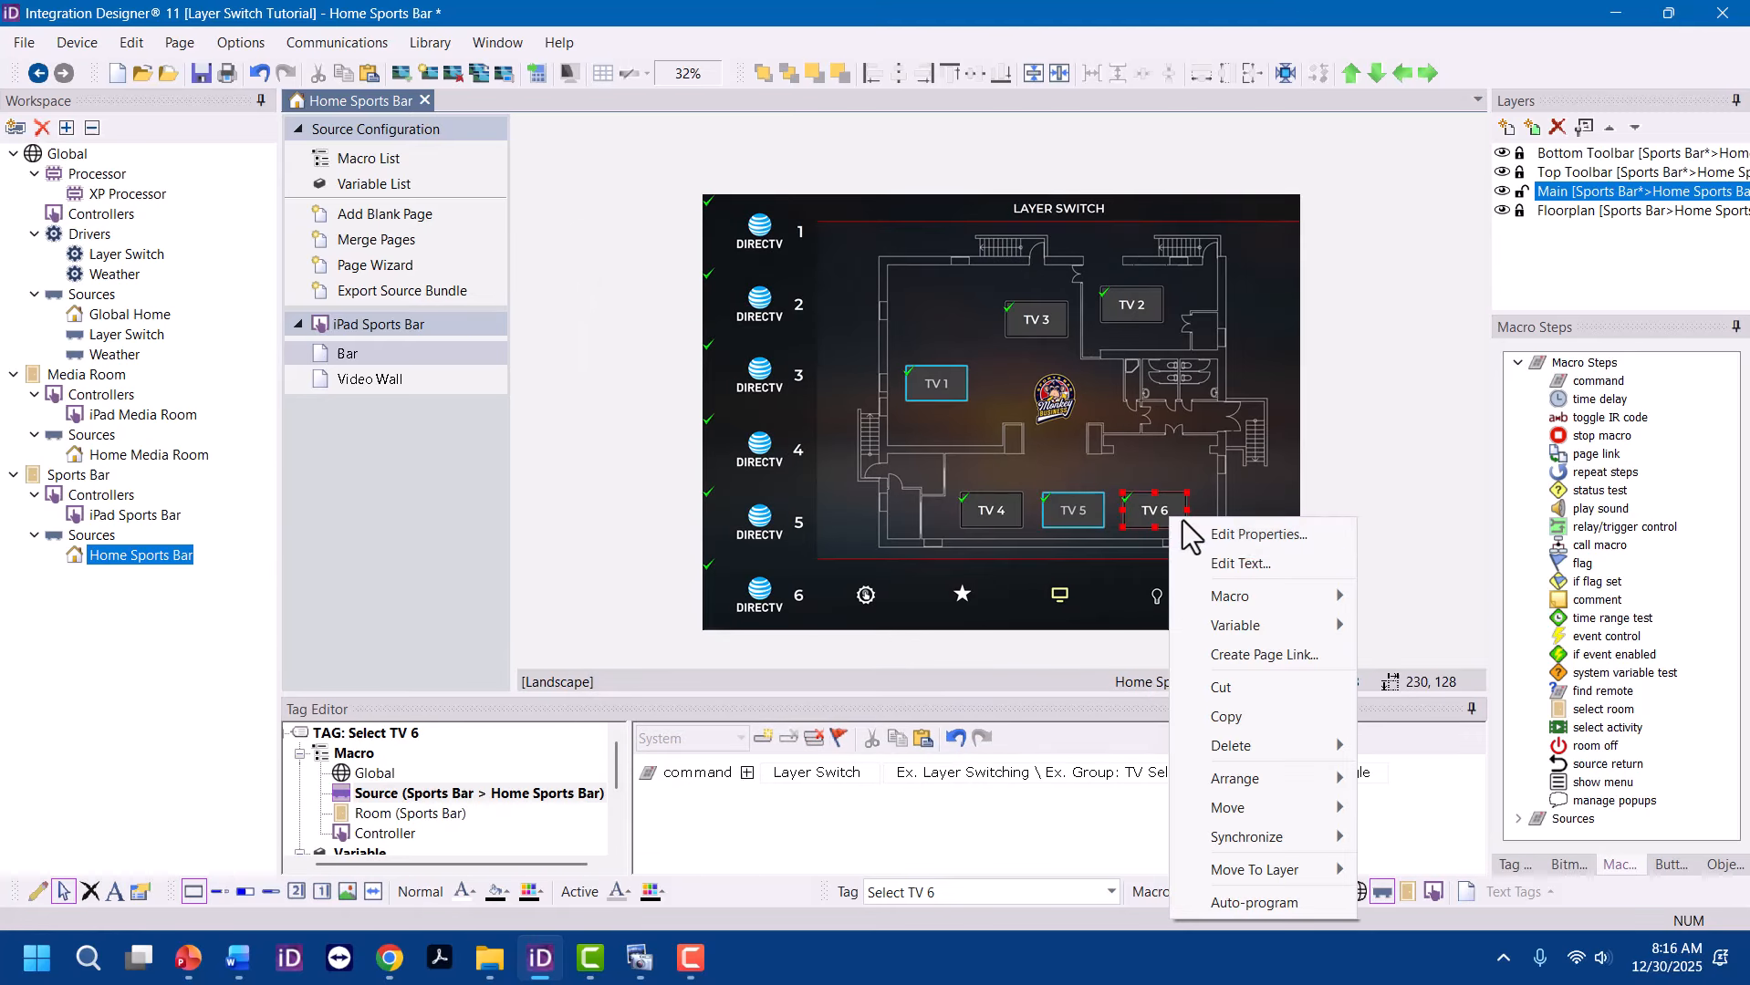
pyautogui.click(1227, 538)
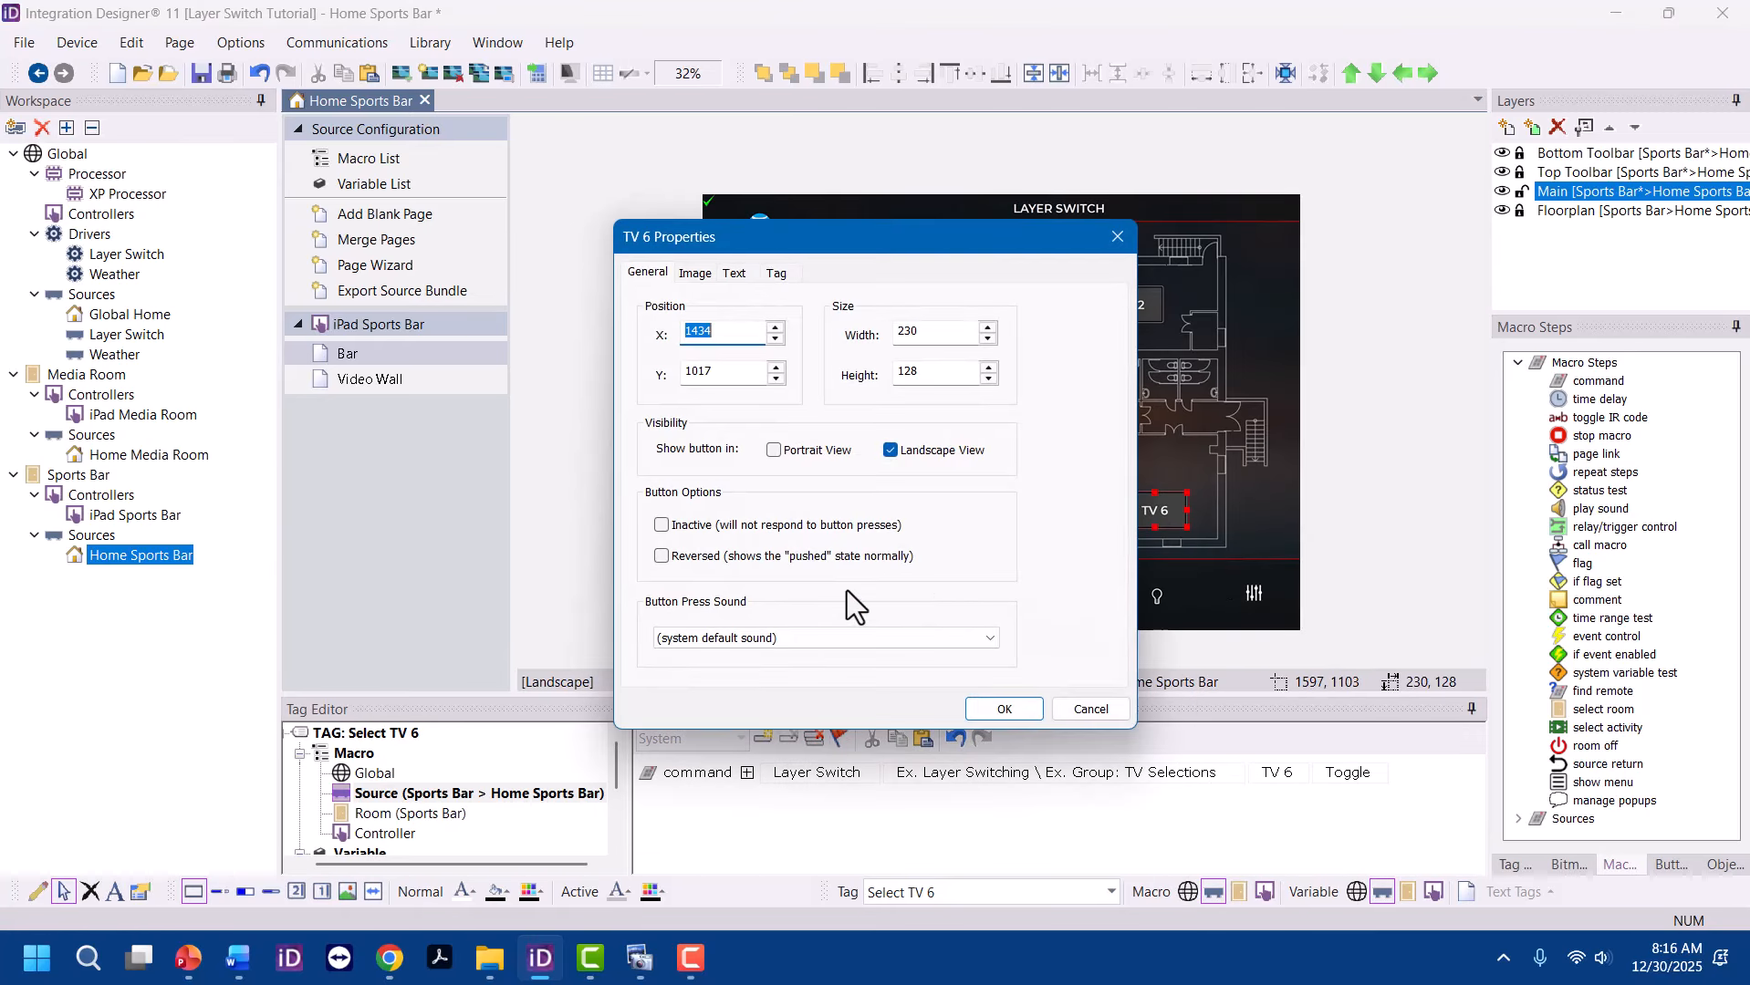
pyautogui.click(1018, 704)
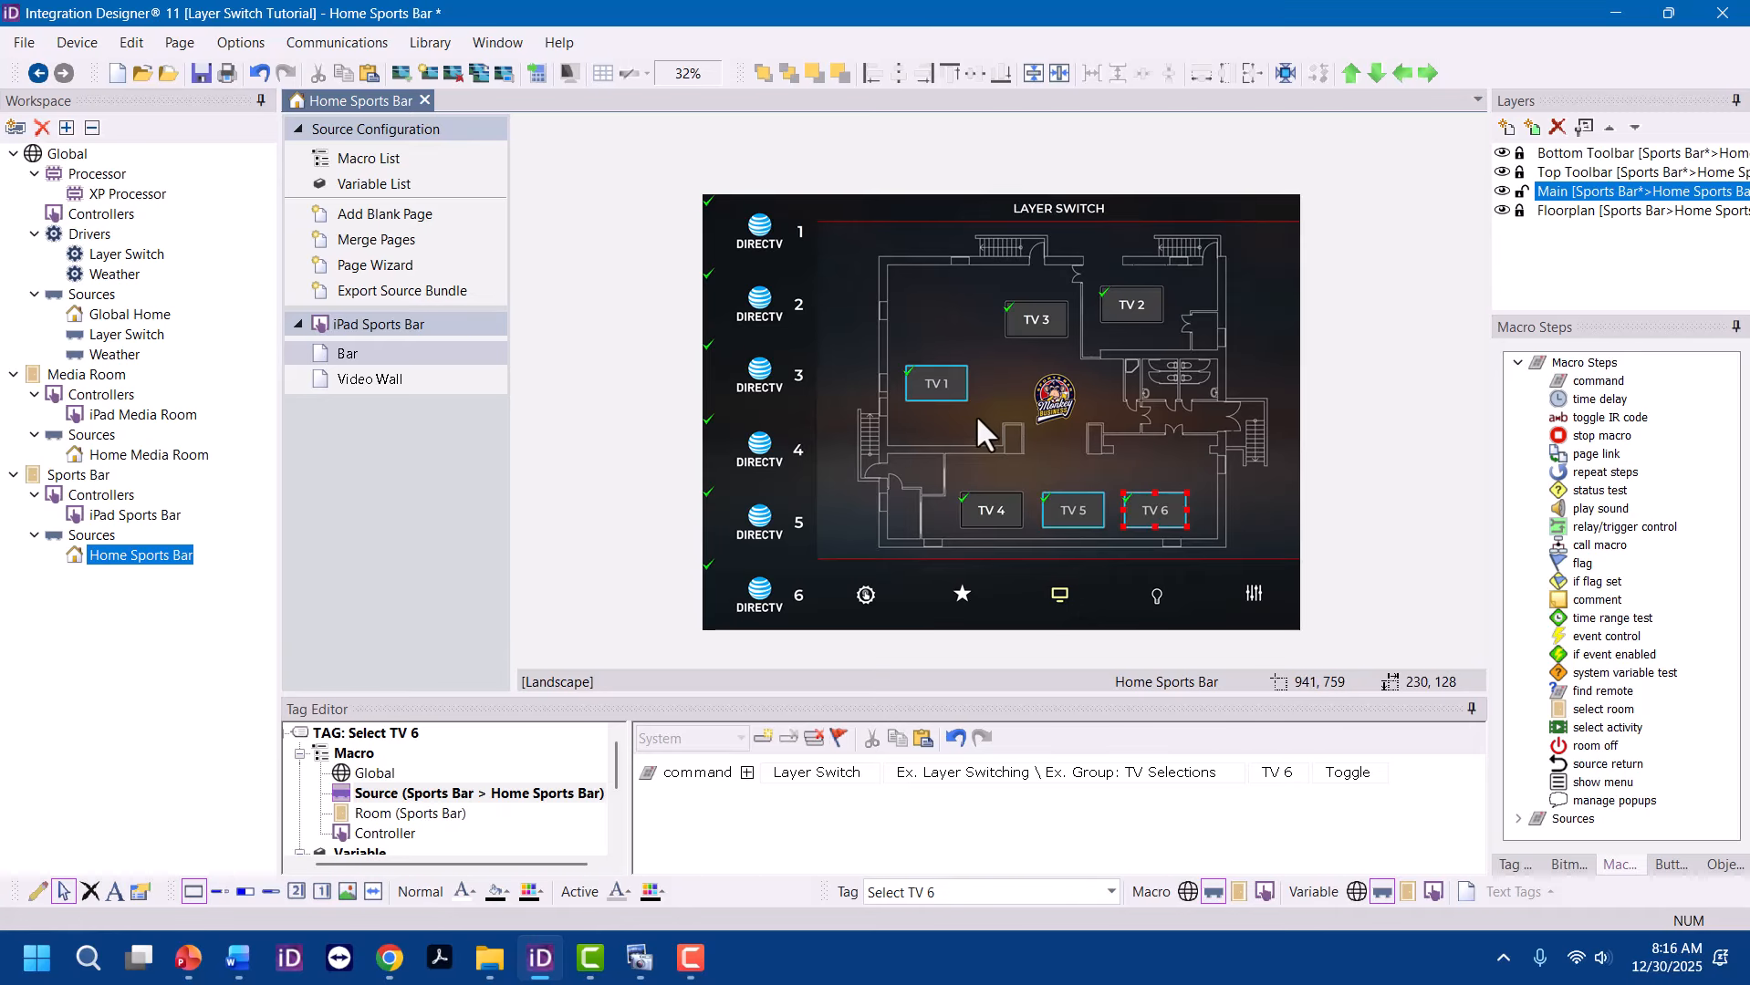
# Review the DirecTV 5 button's source macro in an enlarged Tag Editor, then shrink the editor to reveal the page
pyautogui.click(776, 508)
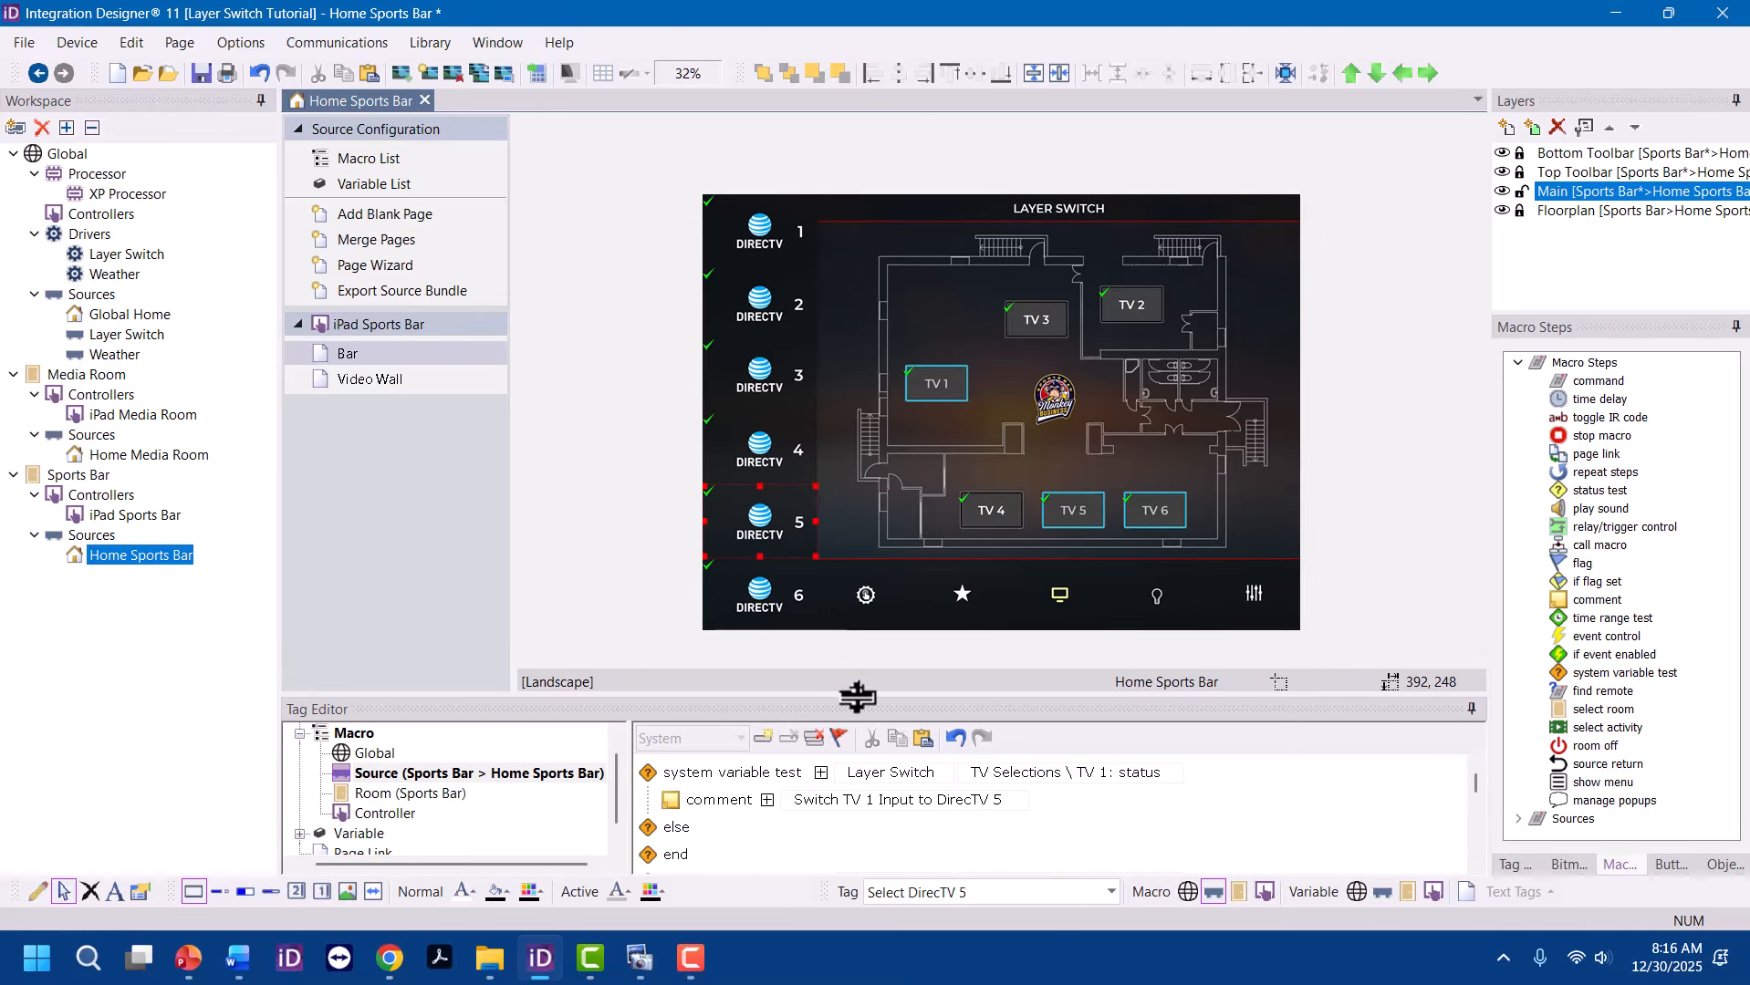
pyautogui.moveTo(858, 694); pyautogui.dragTo(858, 178)
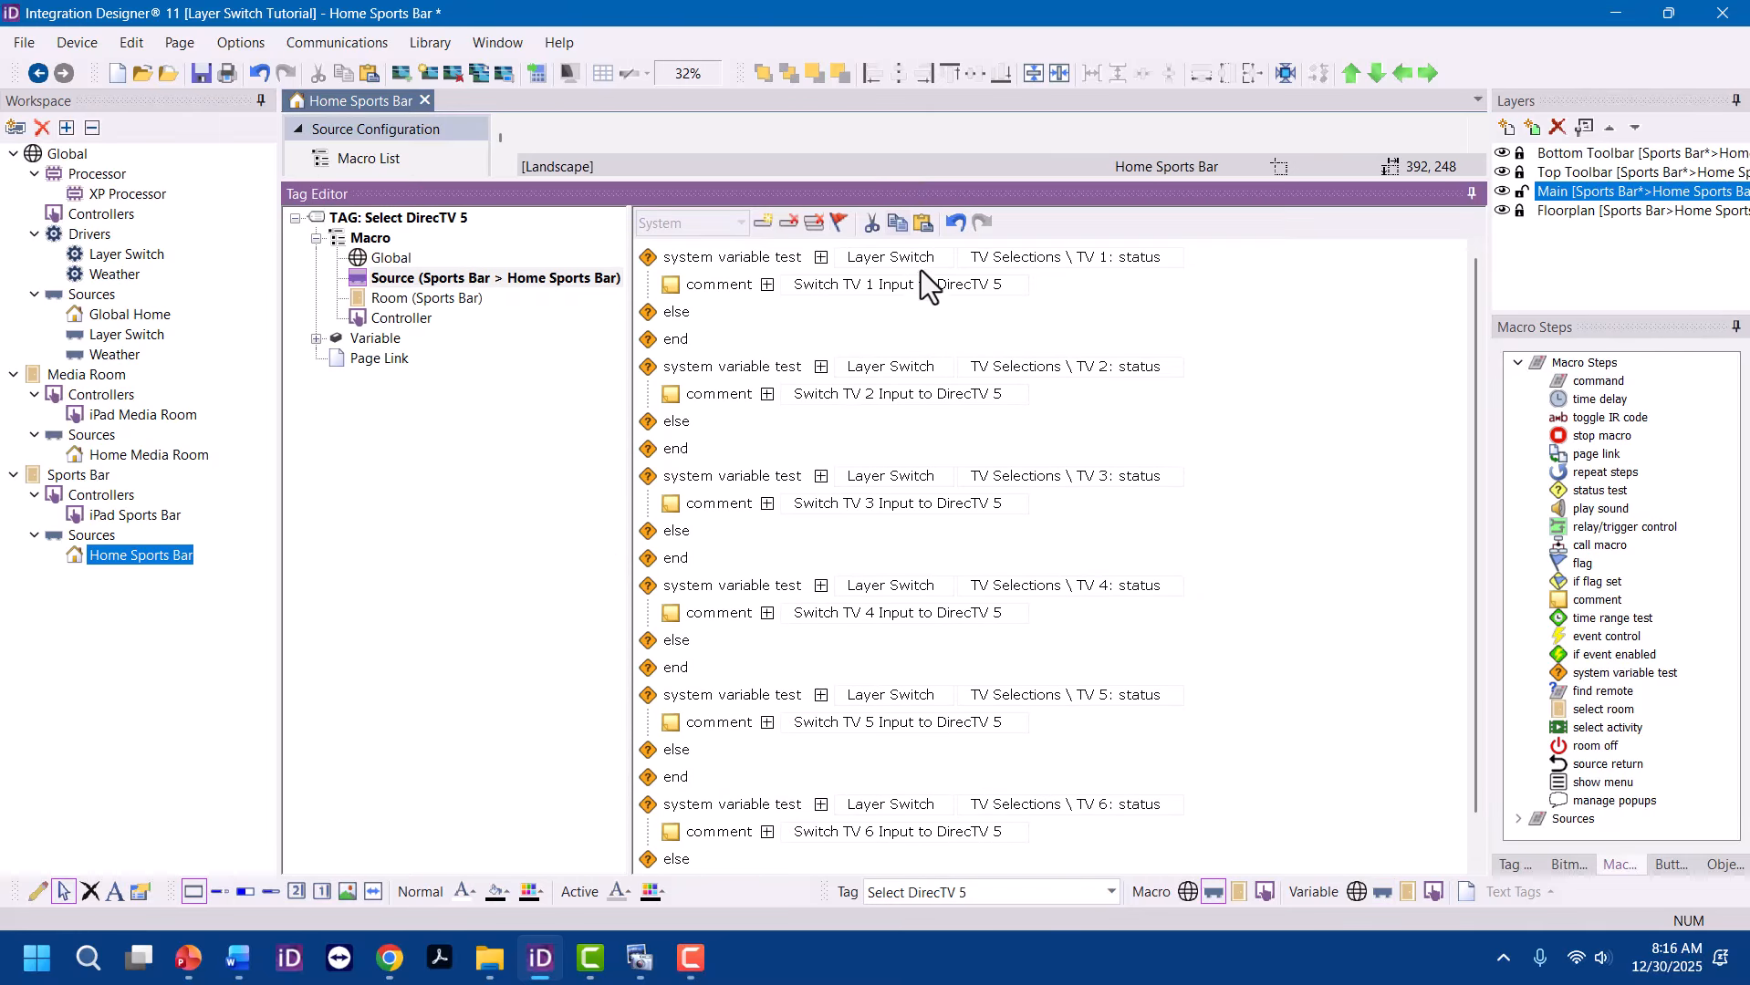
pyautogui.scroll(-1, 1007, 260)
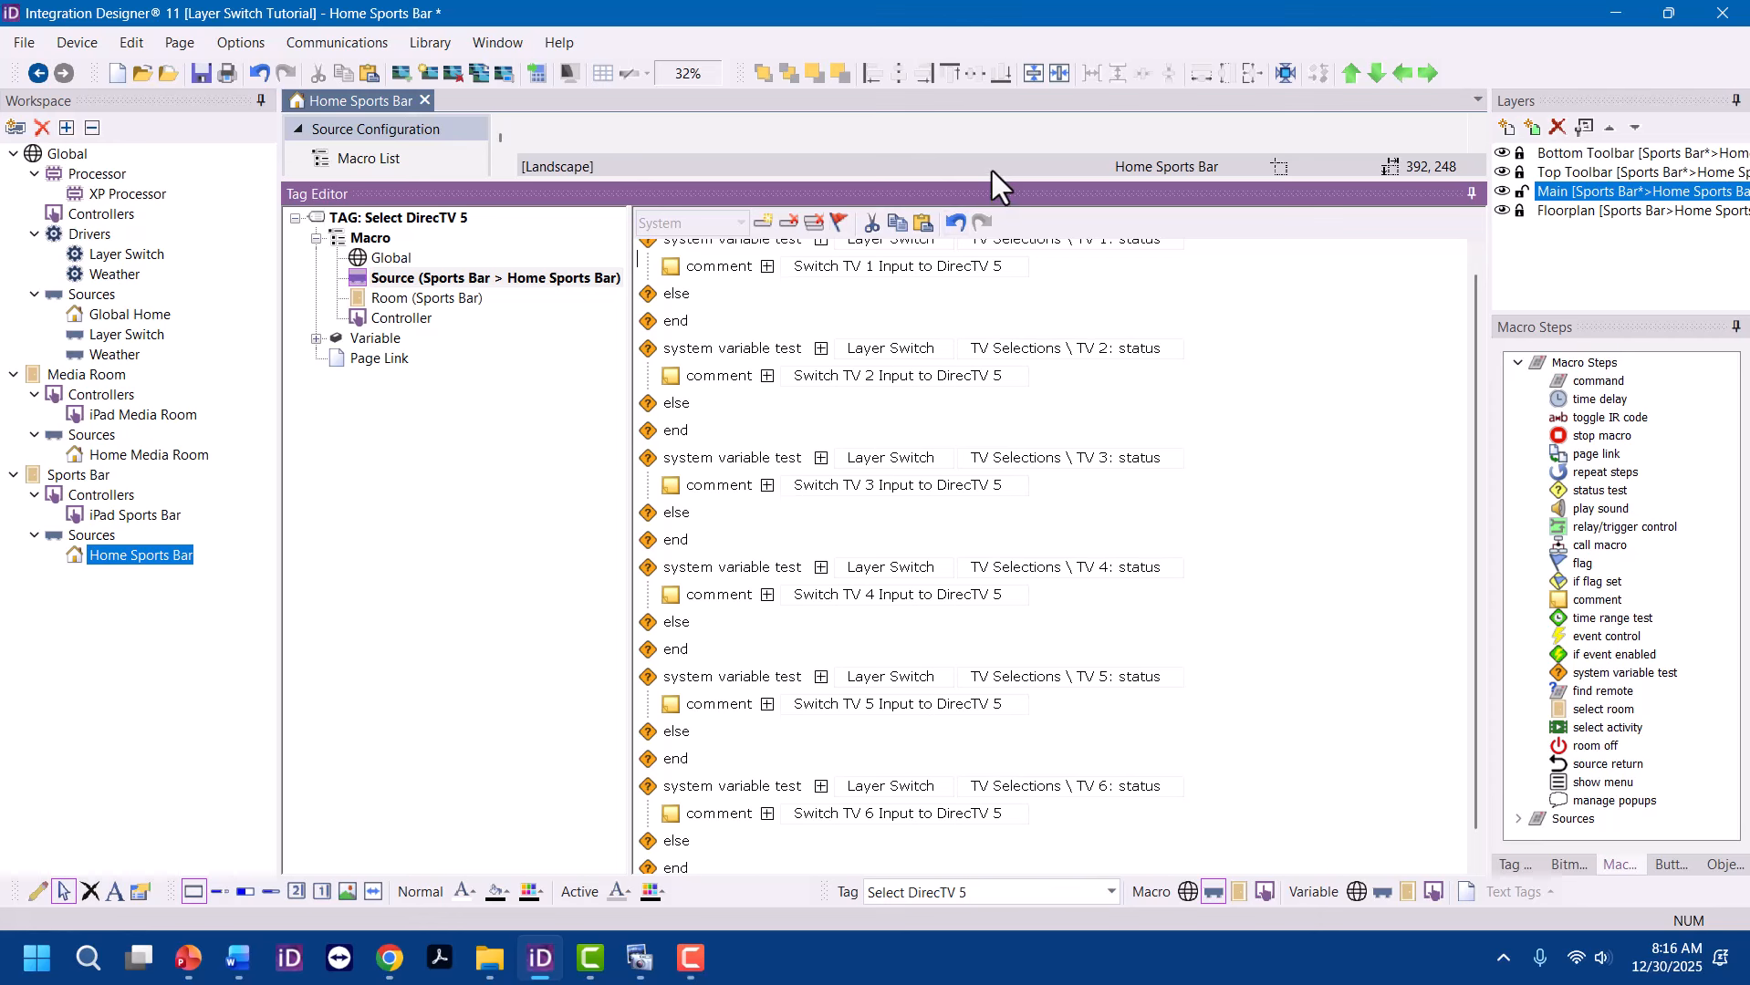
pyautogui.moveTo(993, 180); pyautogui.dragTo(1014, 615)
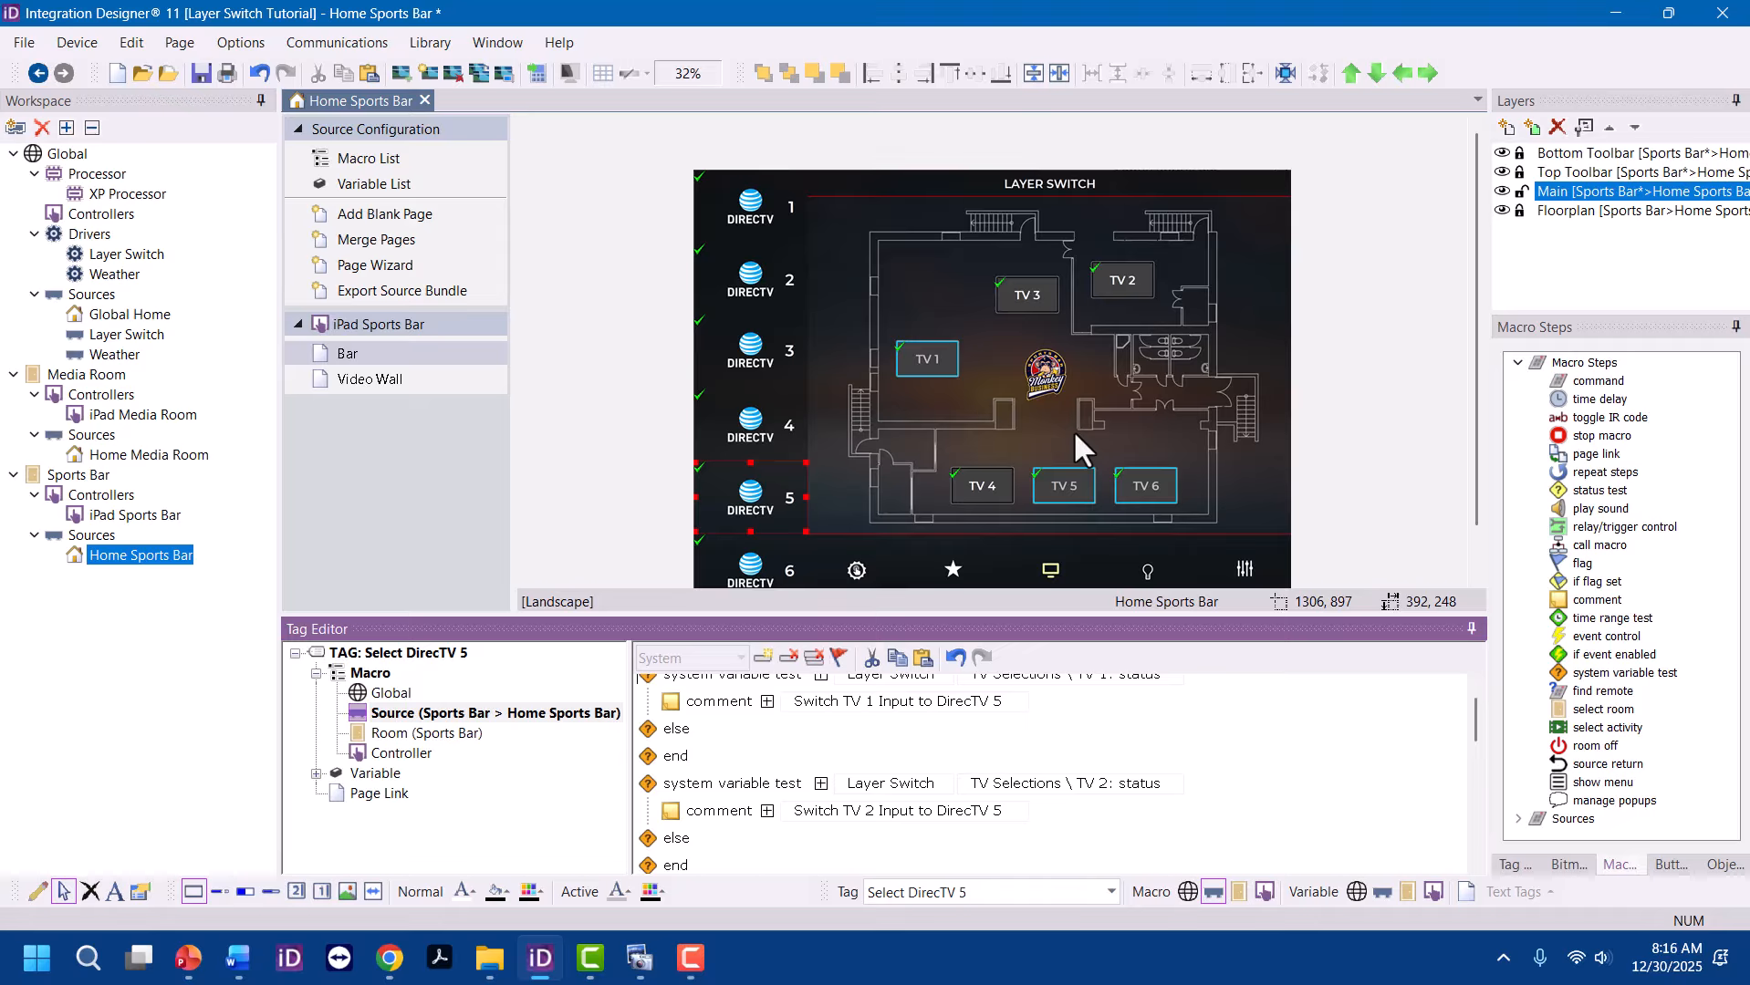
# Turn off the Reversed option for the TV 6 and TV 5 buttons
pyautogui.click(1153, 488)
pyautogui.rightClick(1153, 488)
pyautogui.click(1251, 503)
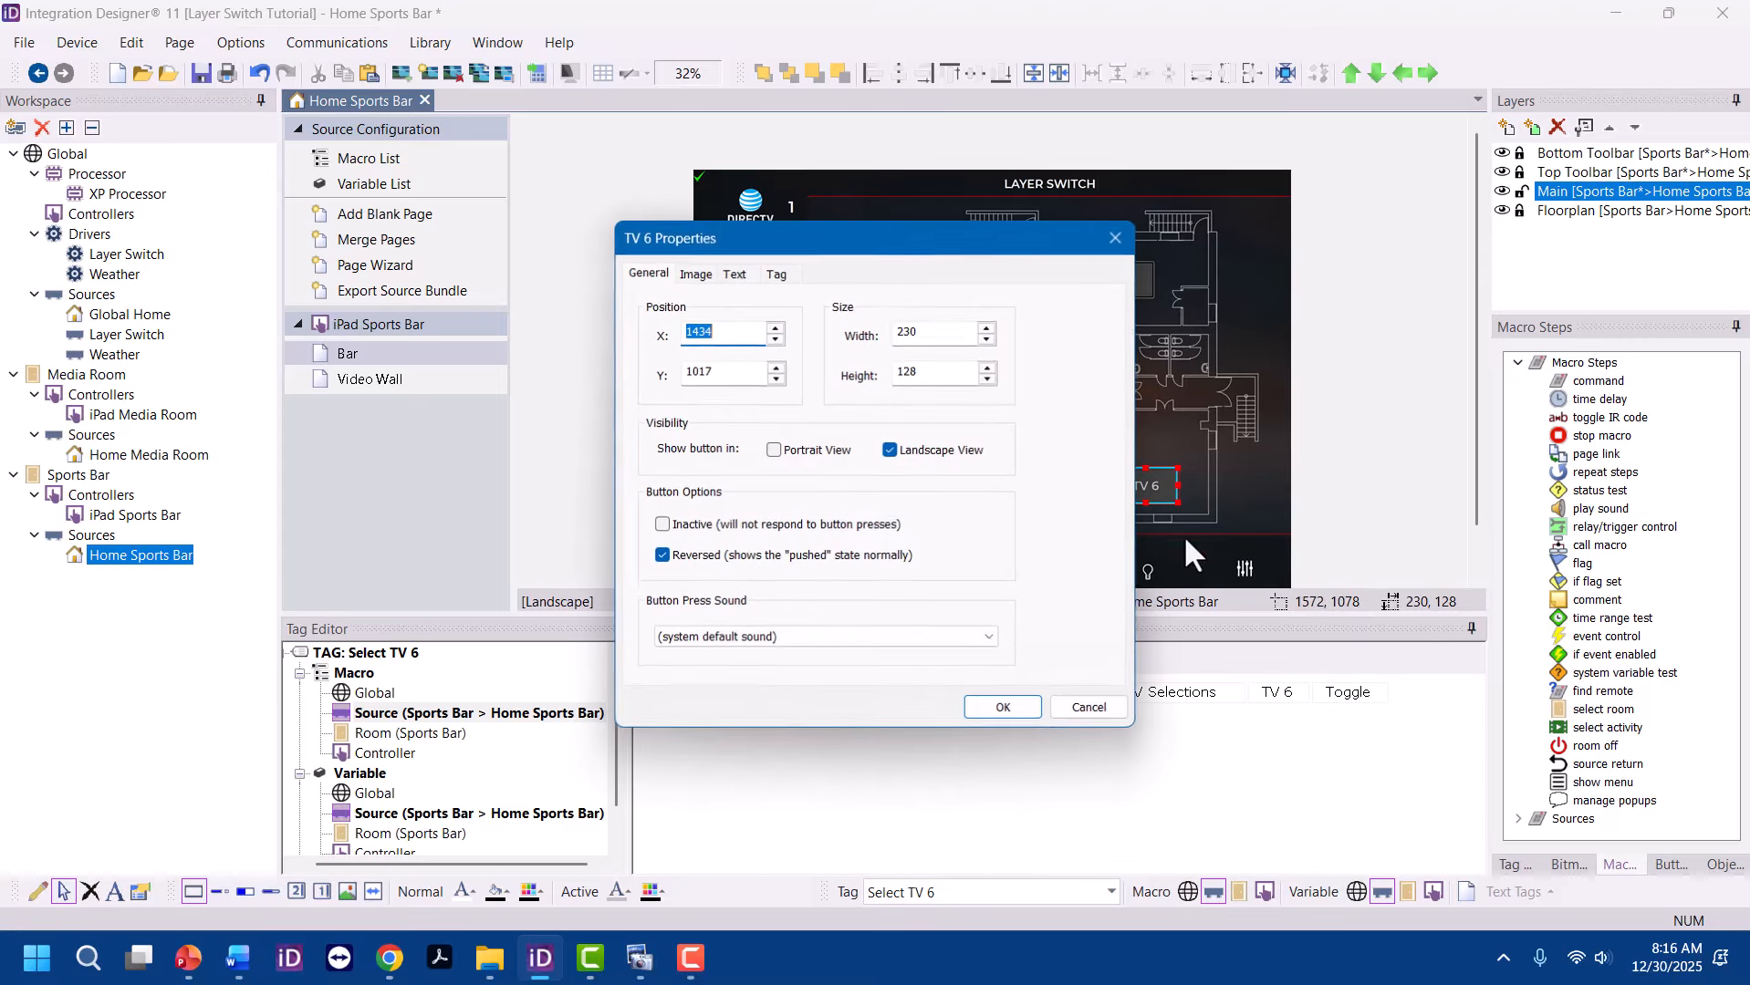
pyautogui.click(1013, 719)
pyautogui.click(1051, 484)
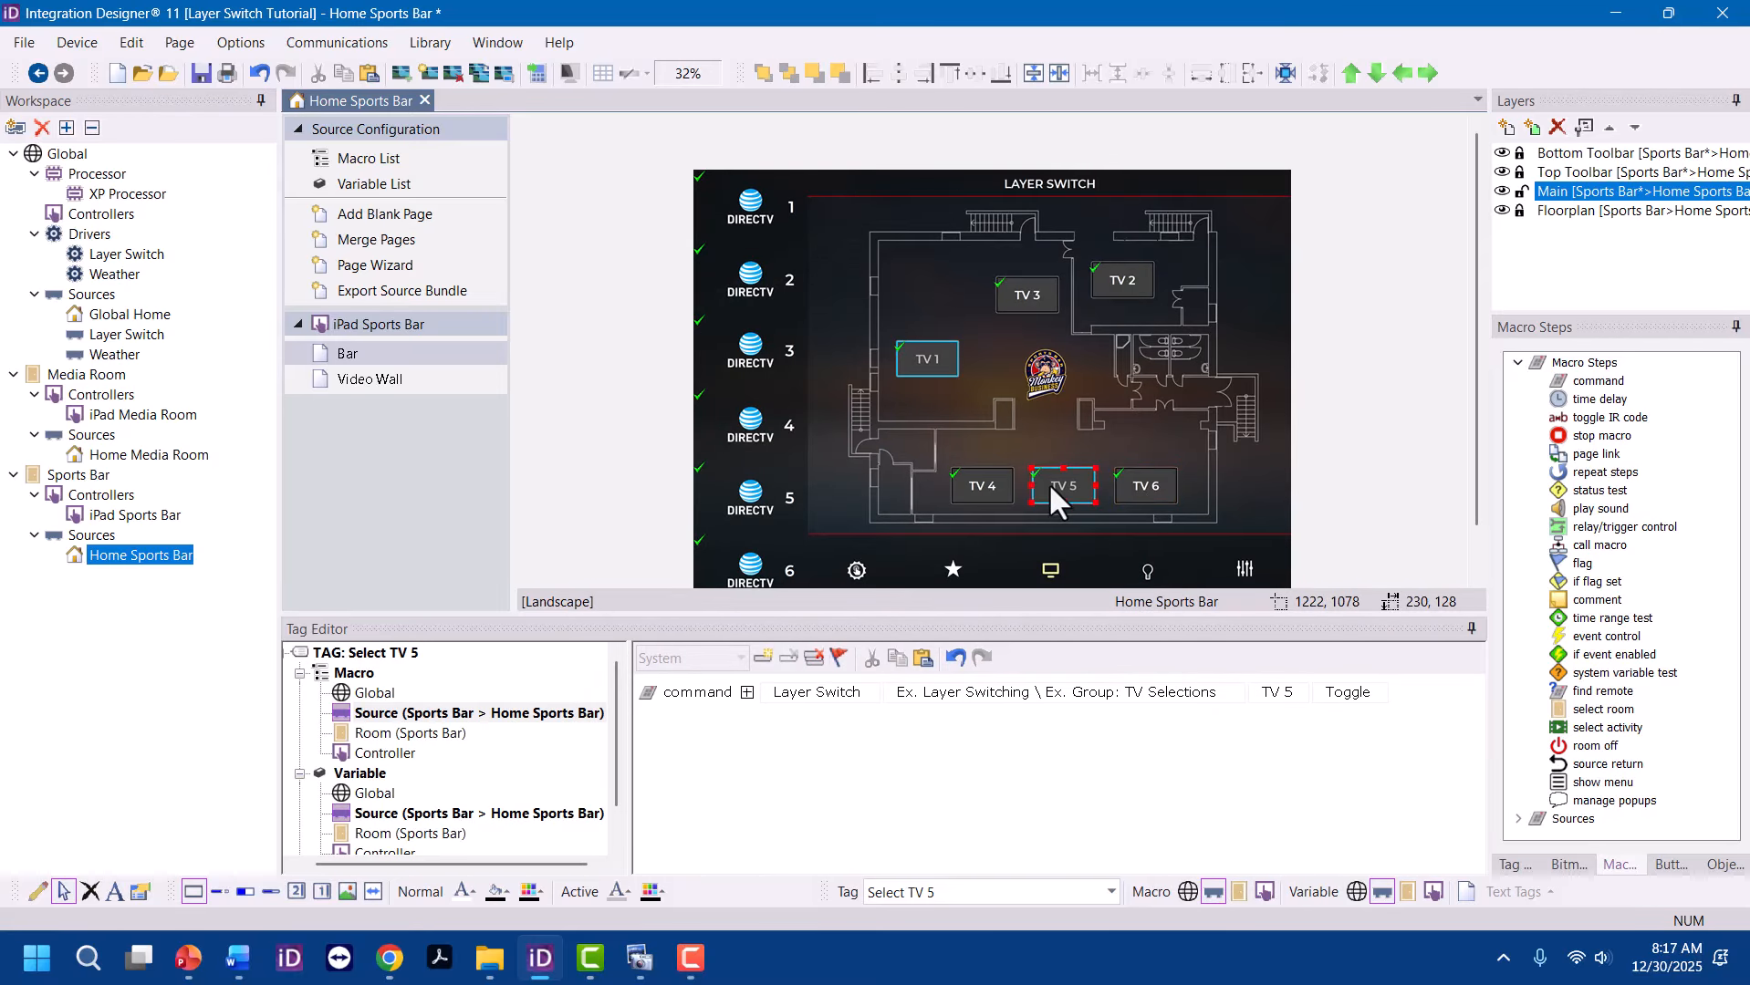
pyautogui.rightClick(1050, 483)
pyautogui.click(1152, 502)
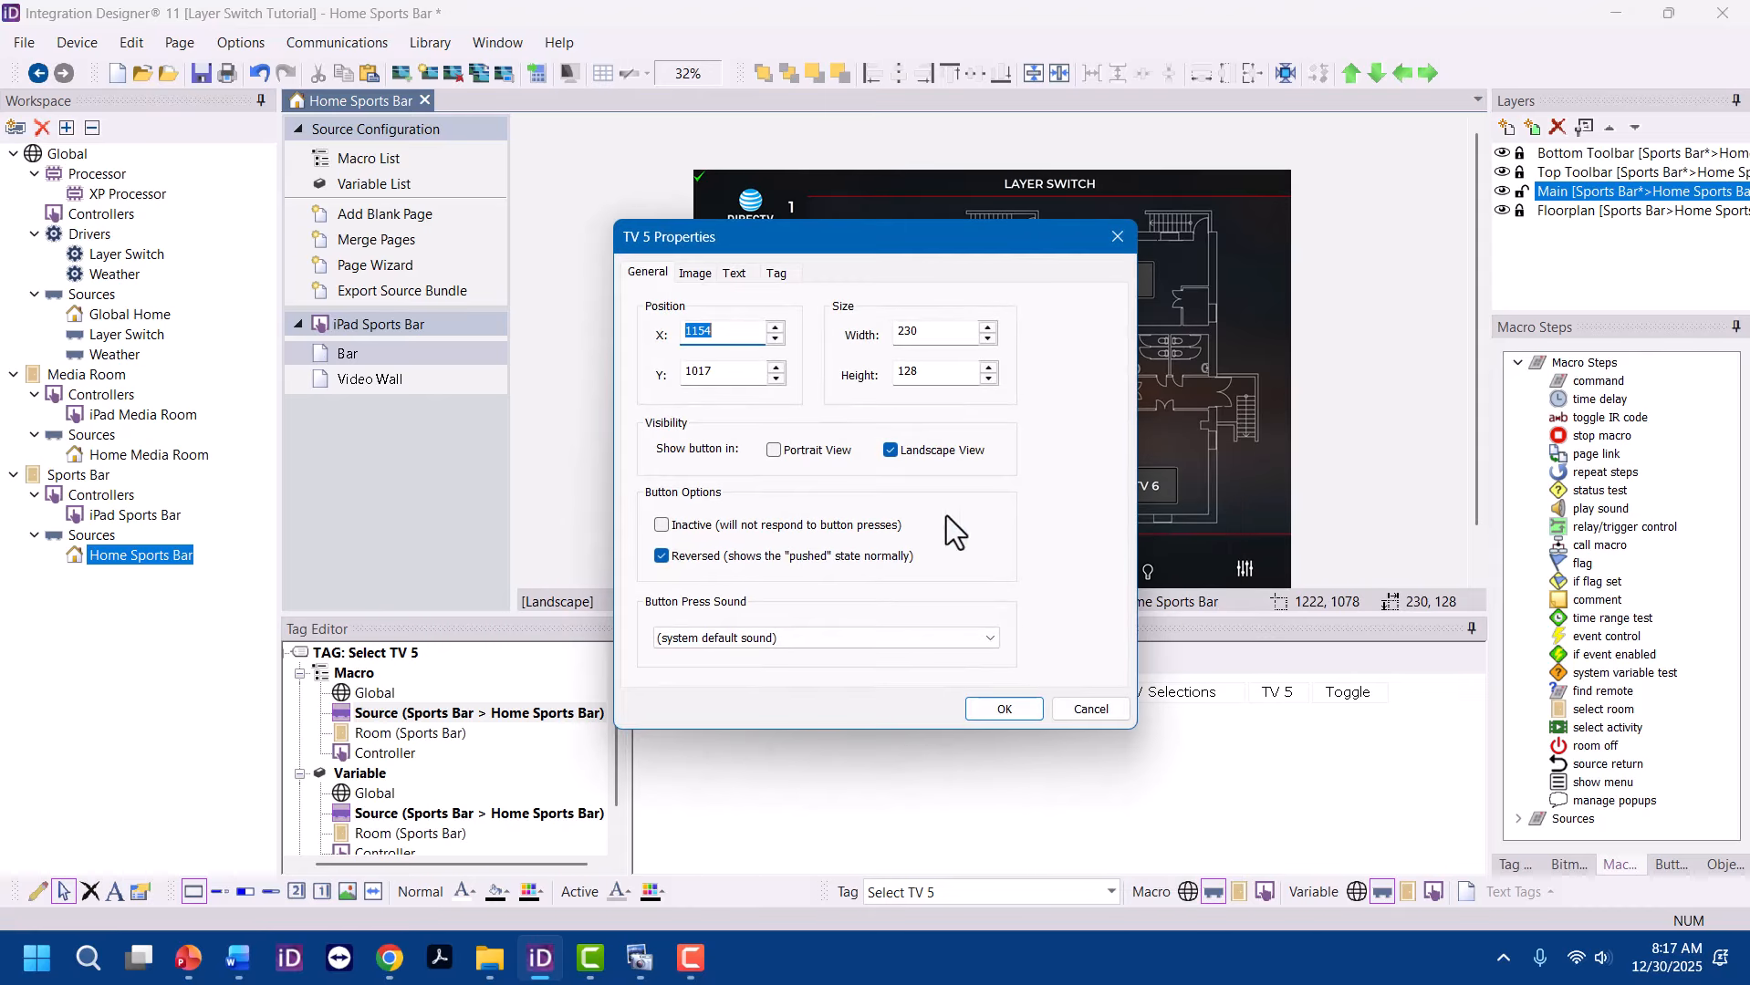
pyautogui.click(663, 555)
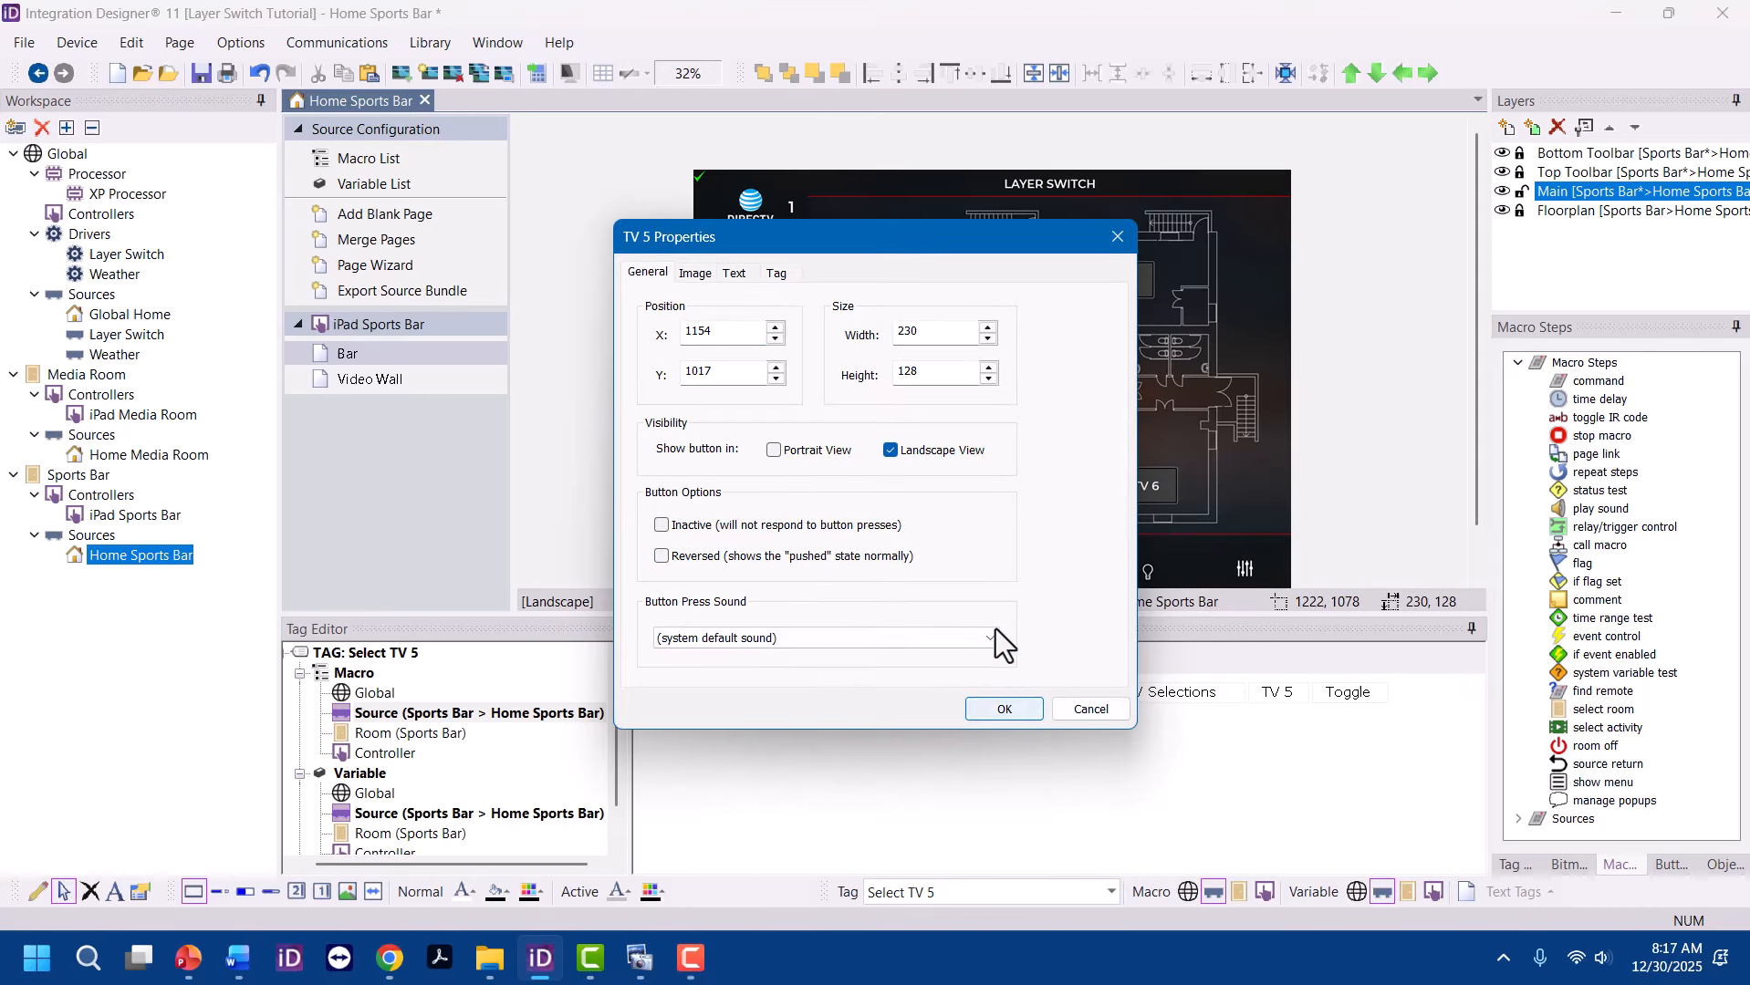
pyautogui.click(1004, 709)
# Turn off the Reversed option for the TV 1 button
pyautogui.click(923, 363)
pyautogui.rightClick(922, 363)
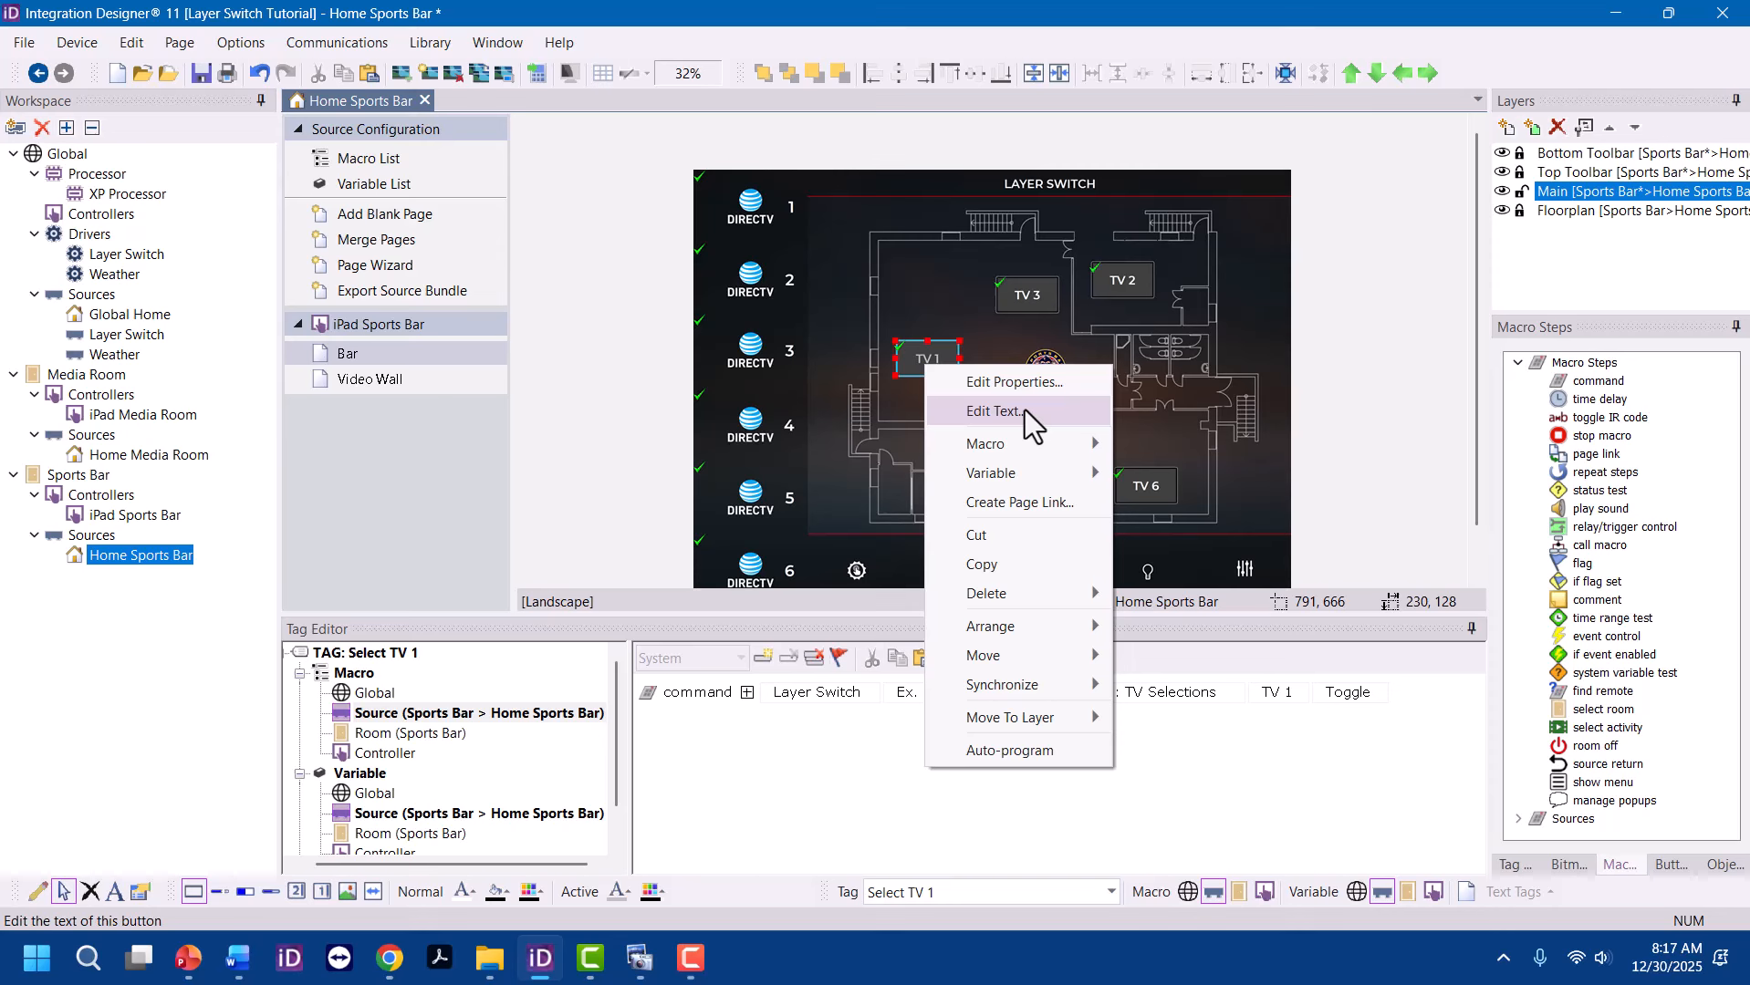
pyautogui.click(1035, 387)
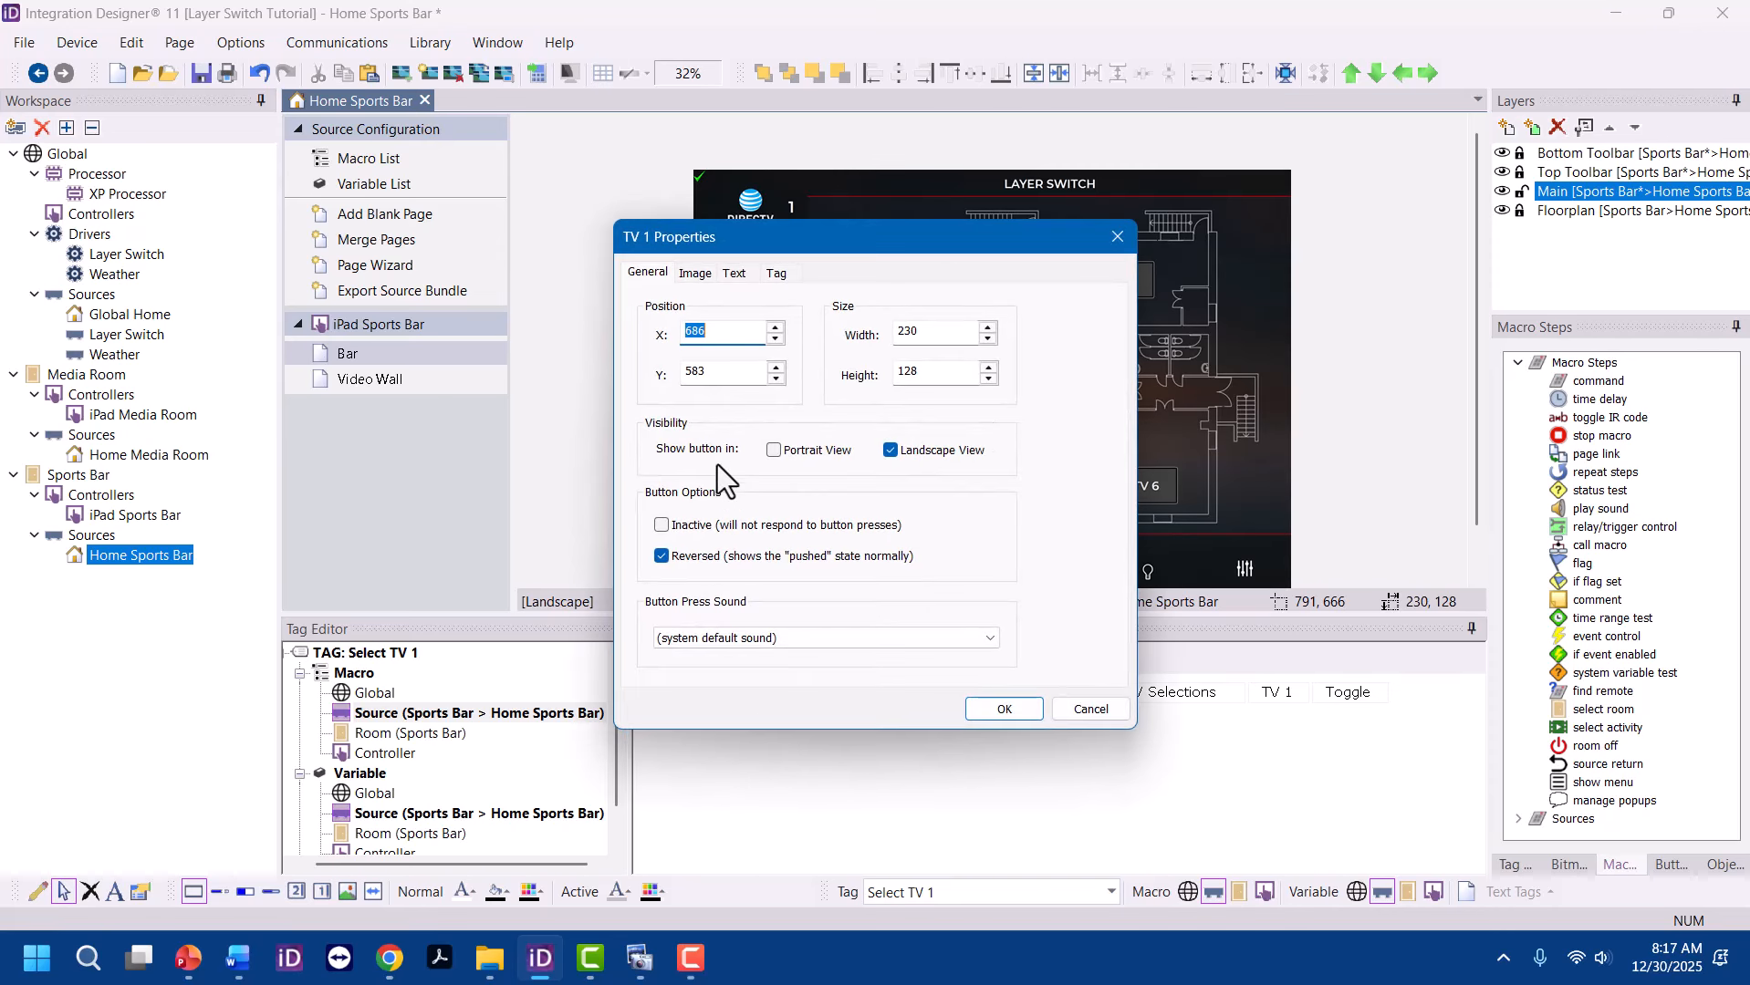
pyautogui.click(663, 557)
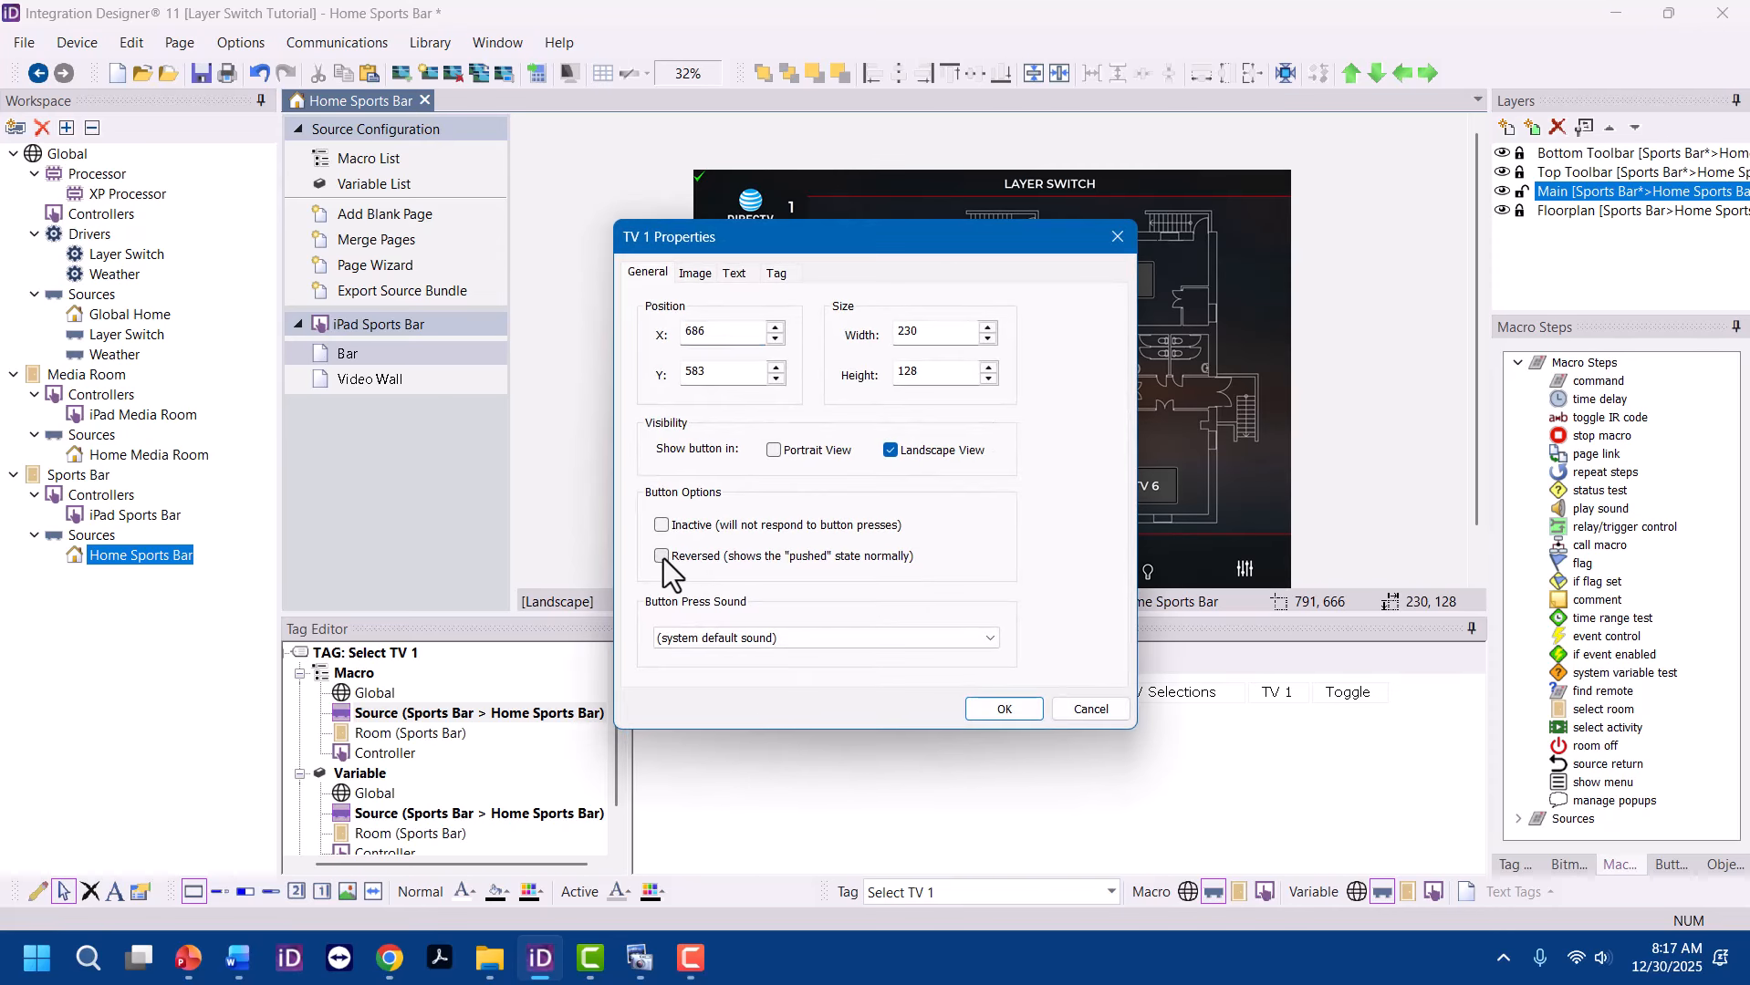
pyautogui.click(1003, 709)
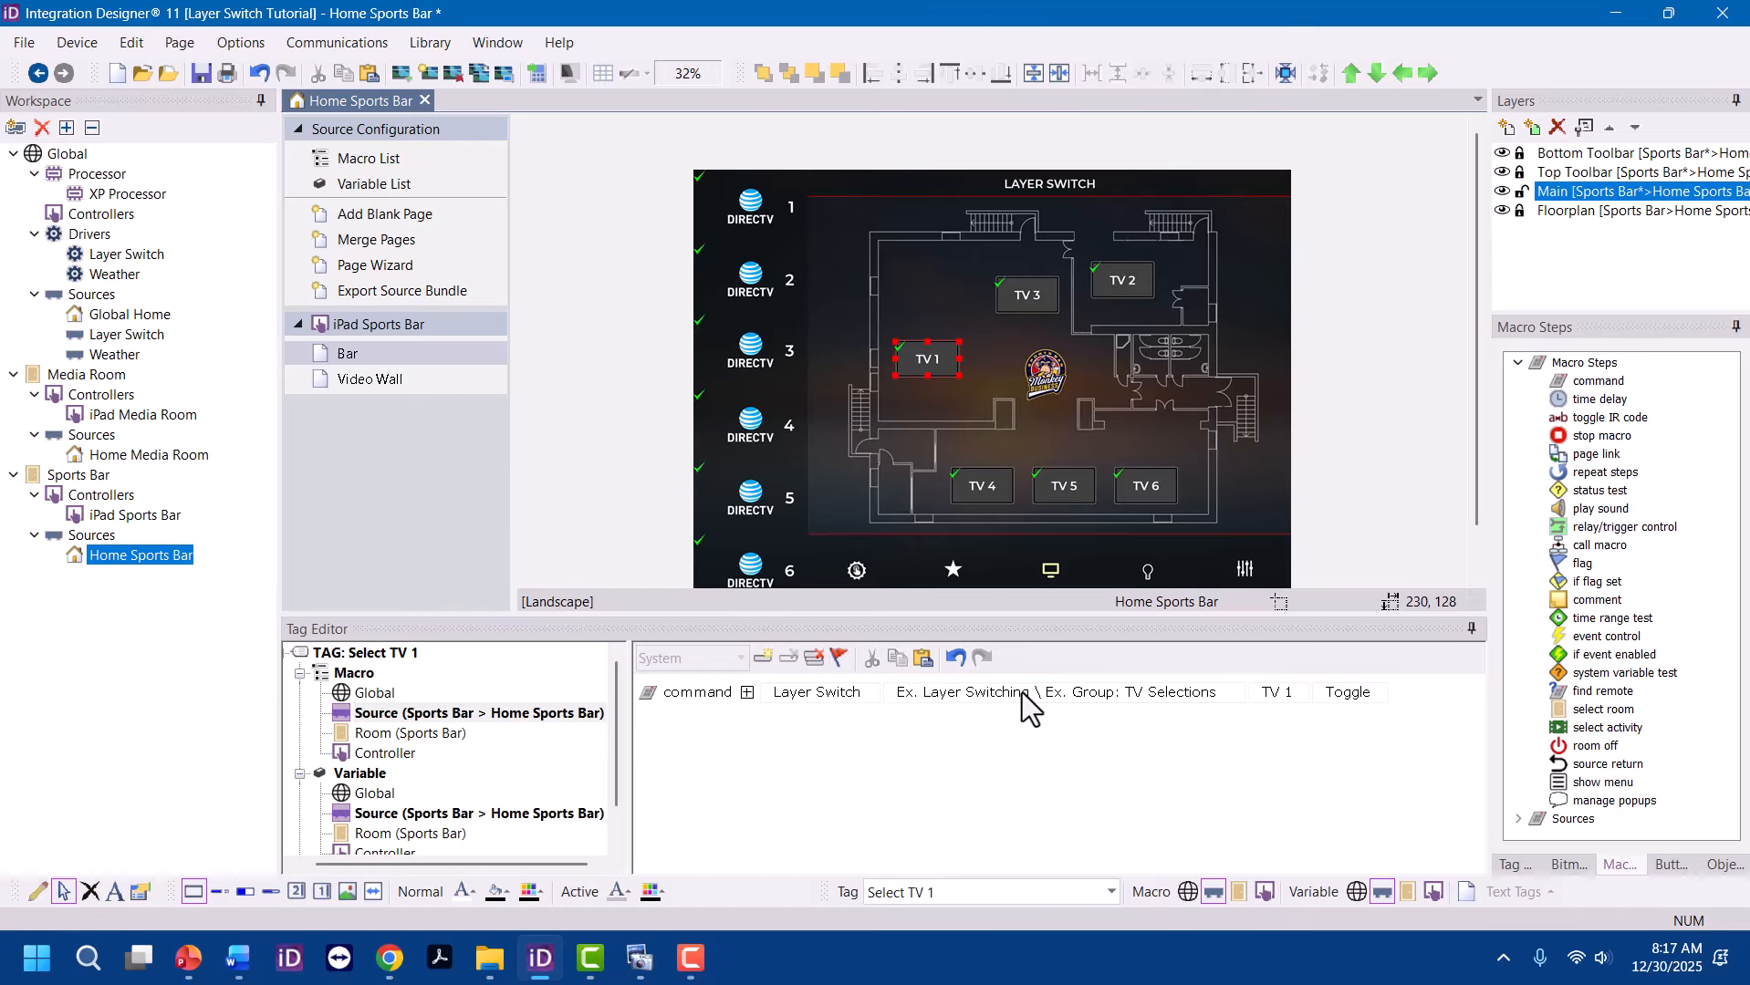
# Open the Video Wall page and hide its Video Wall - Singles Scene and Video Wall - Wall Scene layers
pyautogui.click(372, 381)
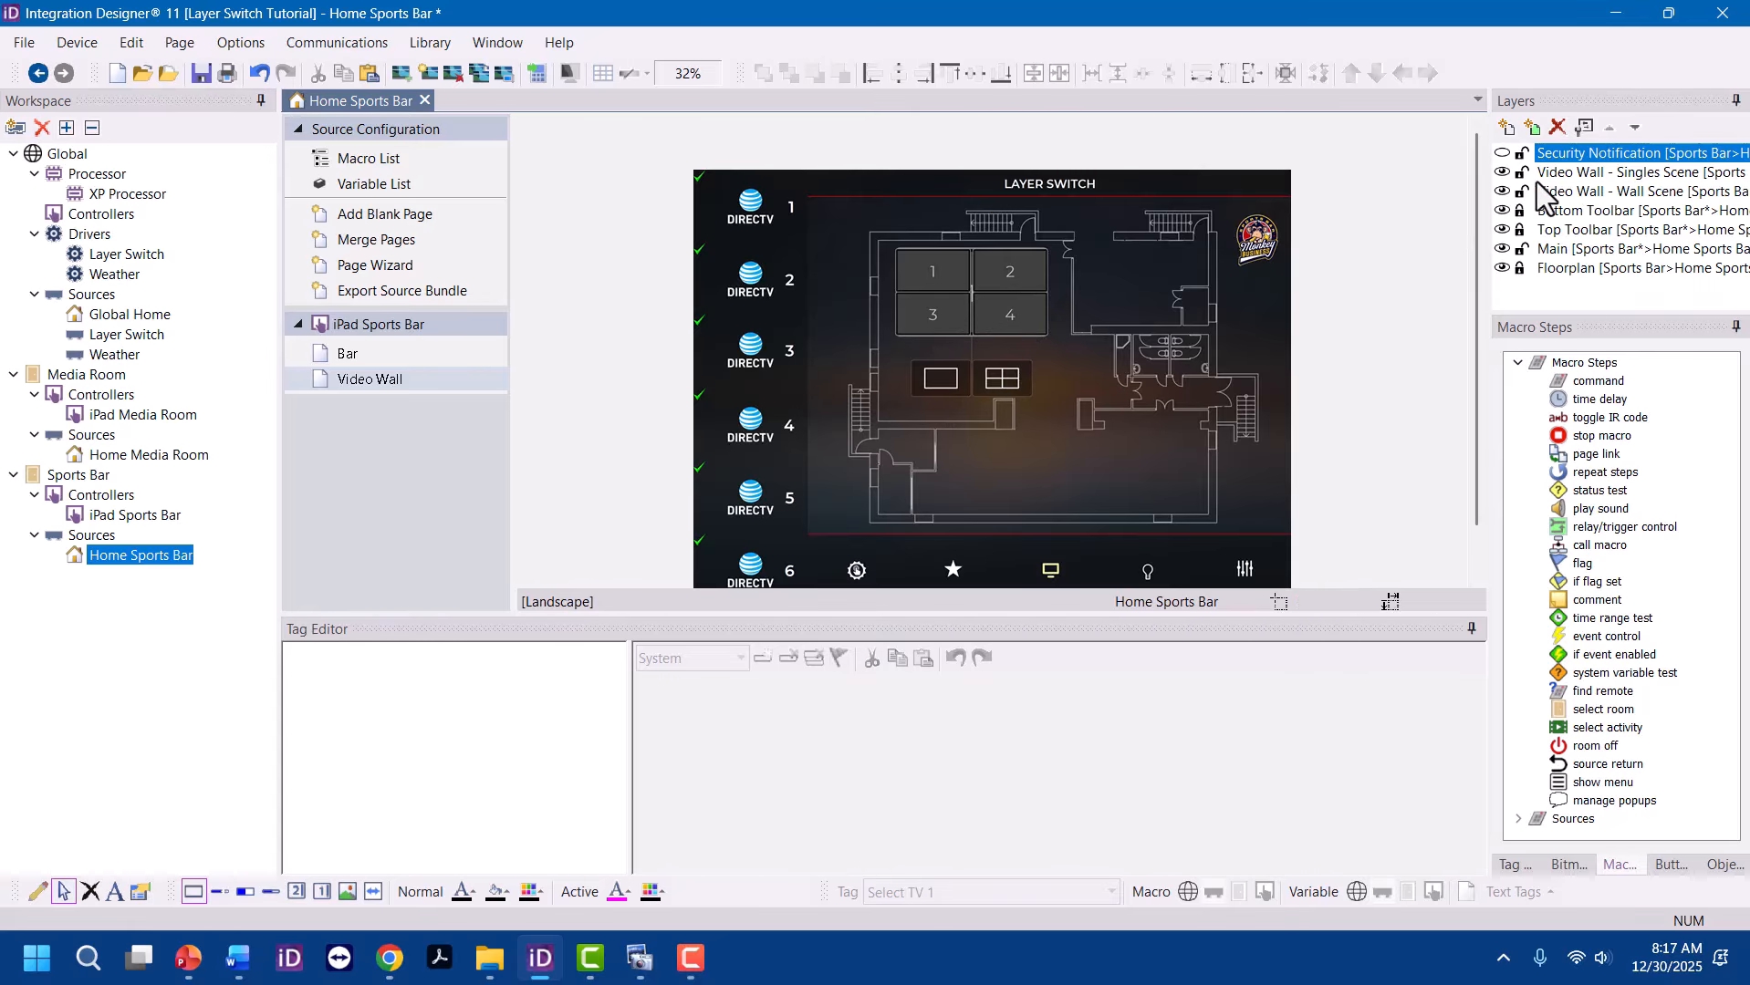
pyautogui.click(1502, 174)
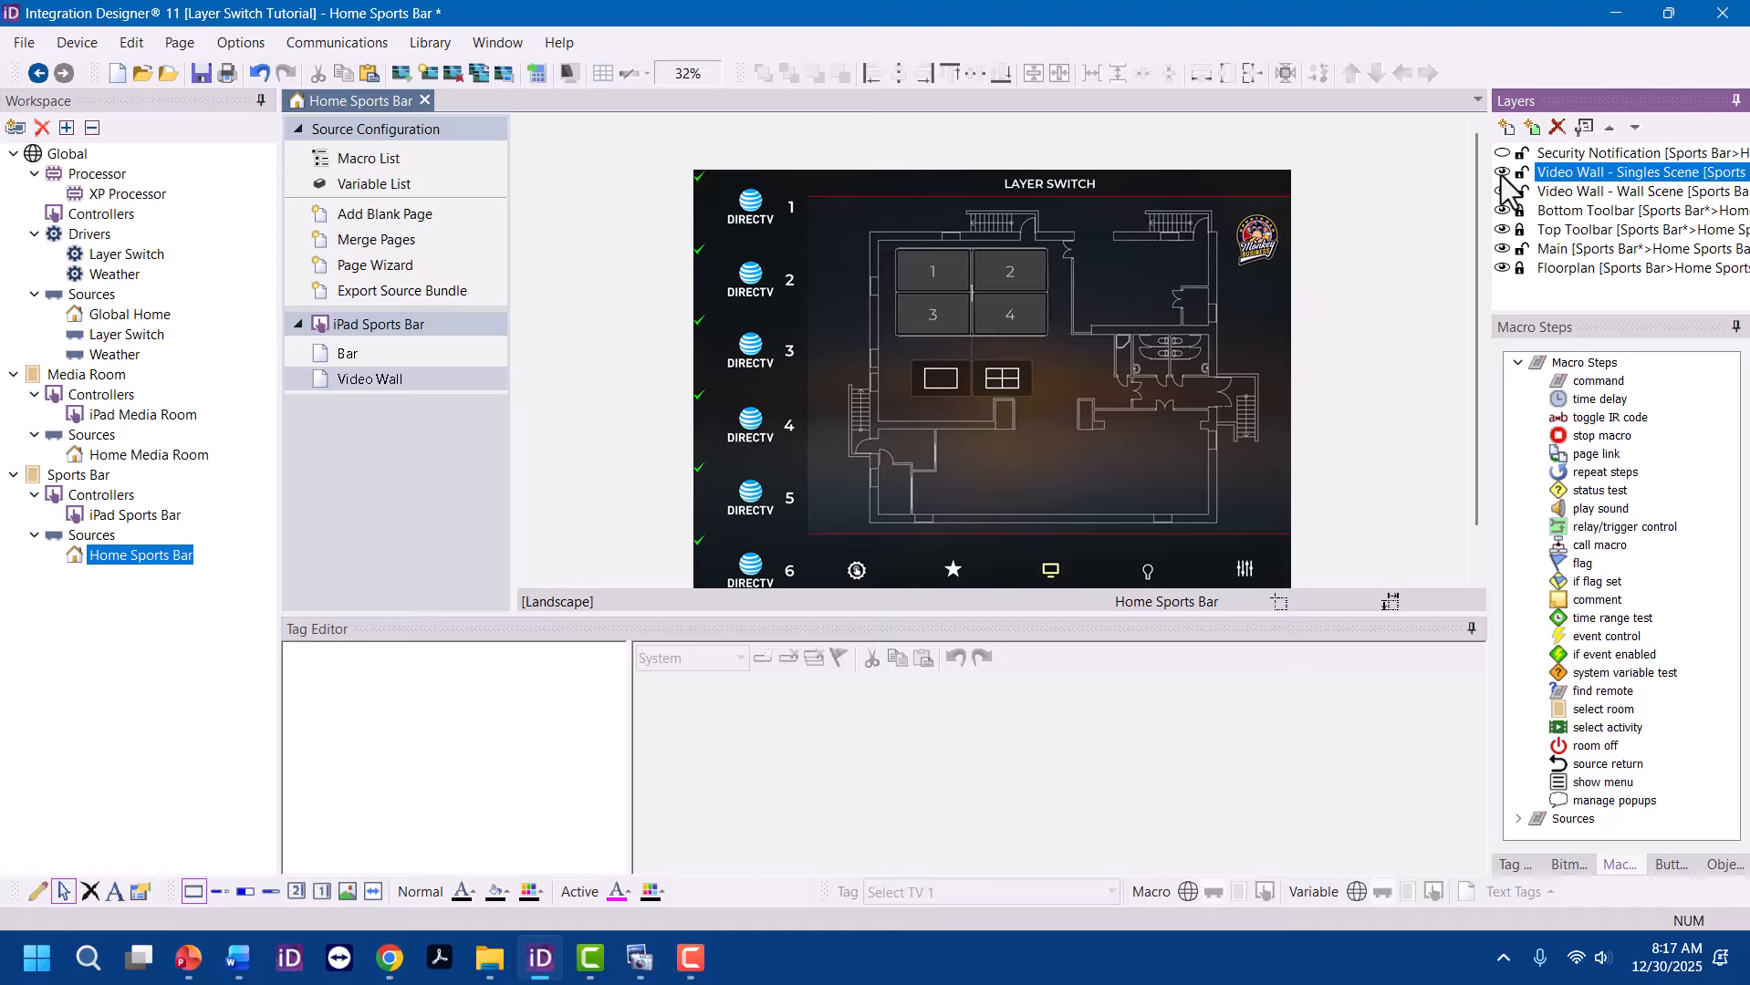
pyautogui.click(1502, 192)
pyautogui.click(1502, 191)
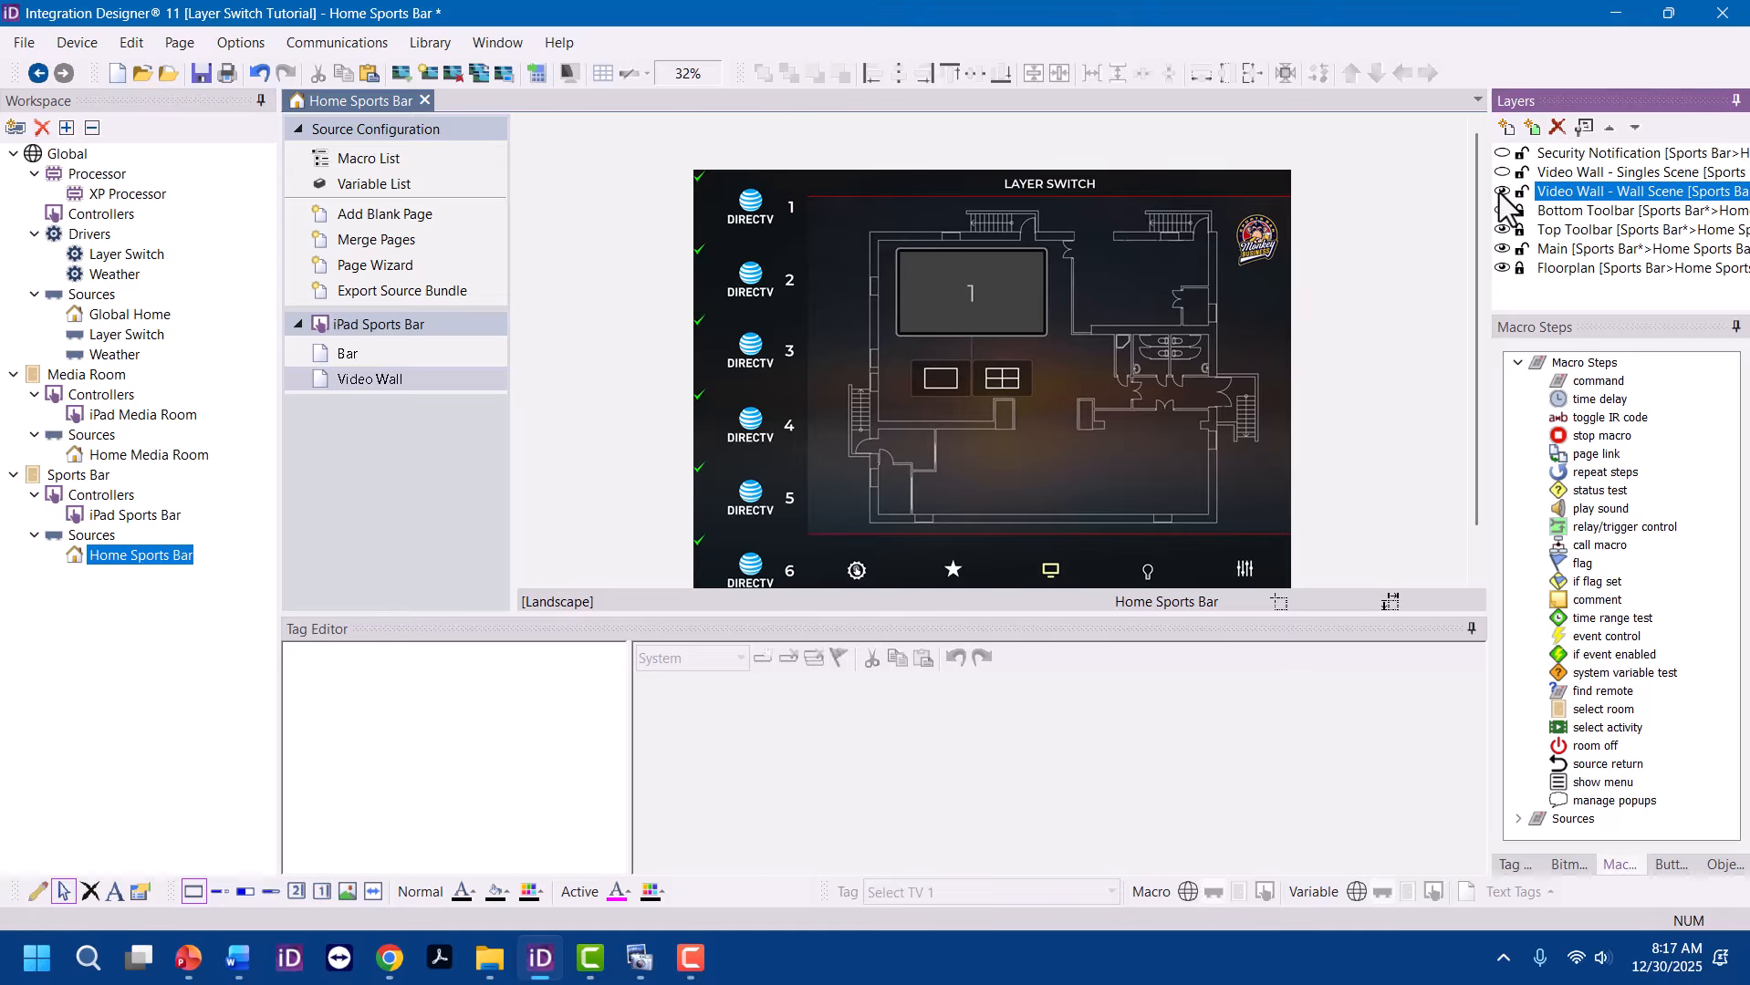
pyautogui.click(1502, 192)
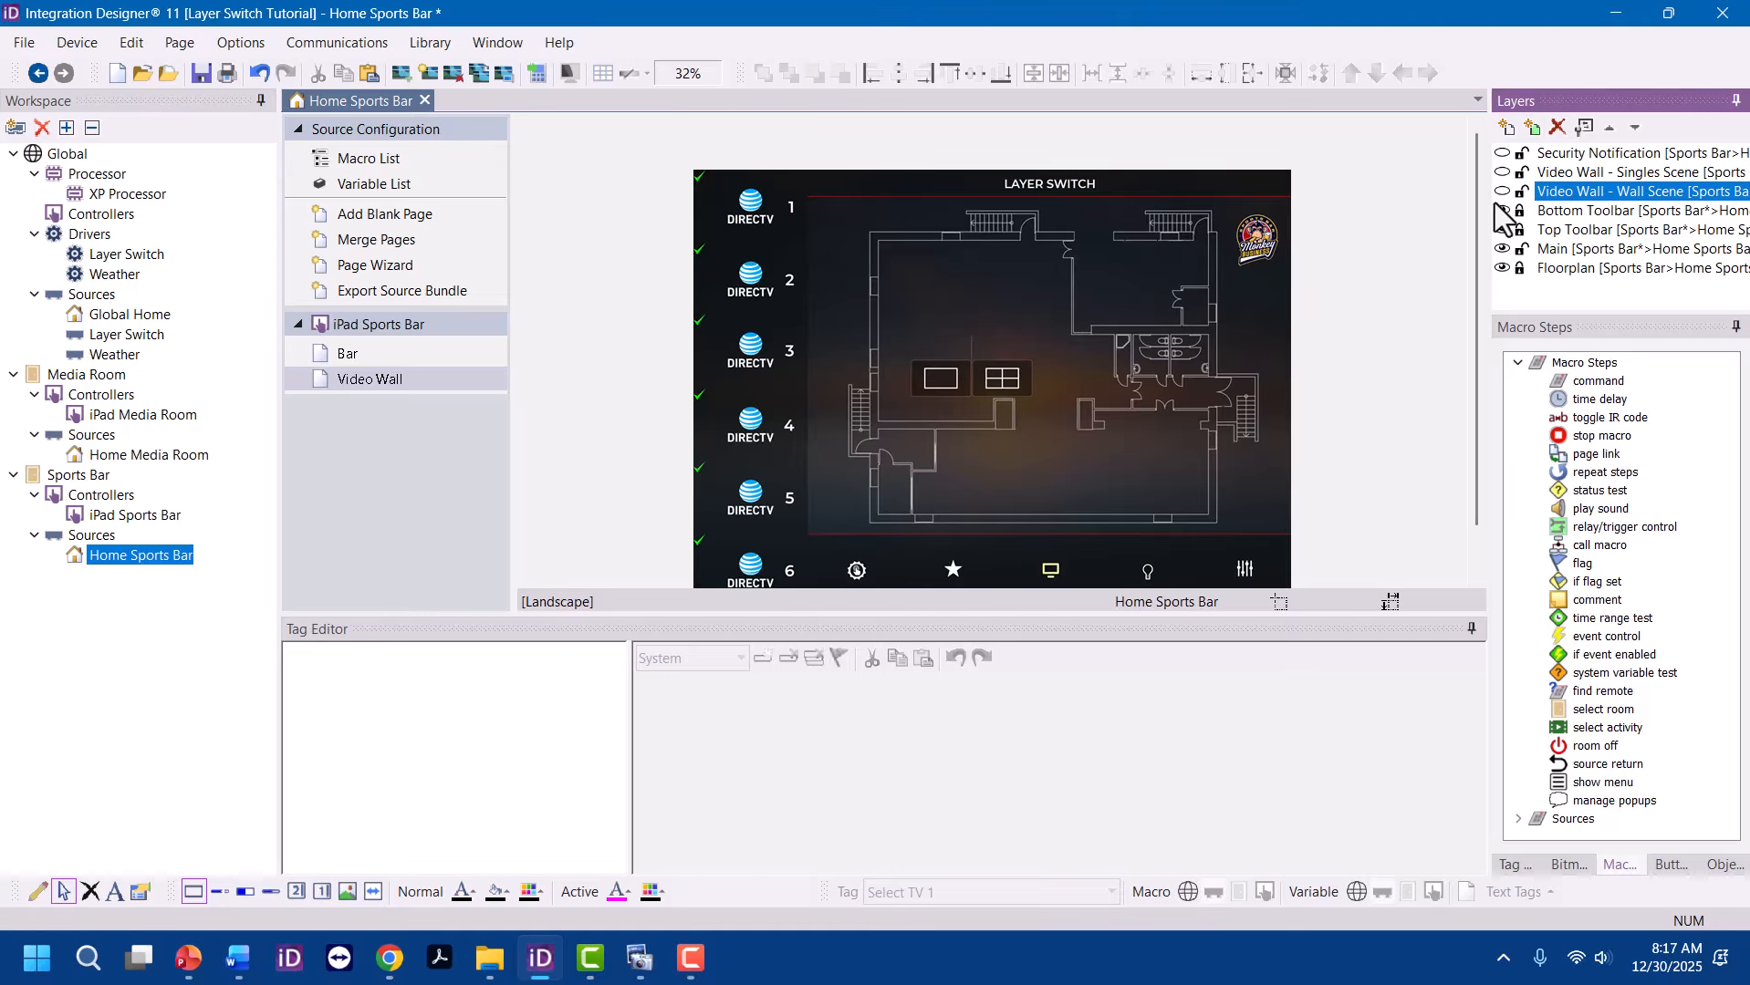
# Preview the Video Wall page's Wall and Singles scene layers alongside their scene buttons, leaving only the Singles Scene layer shown
pyautogui.click(1007, 371)
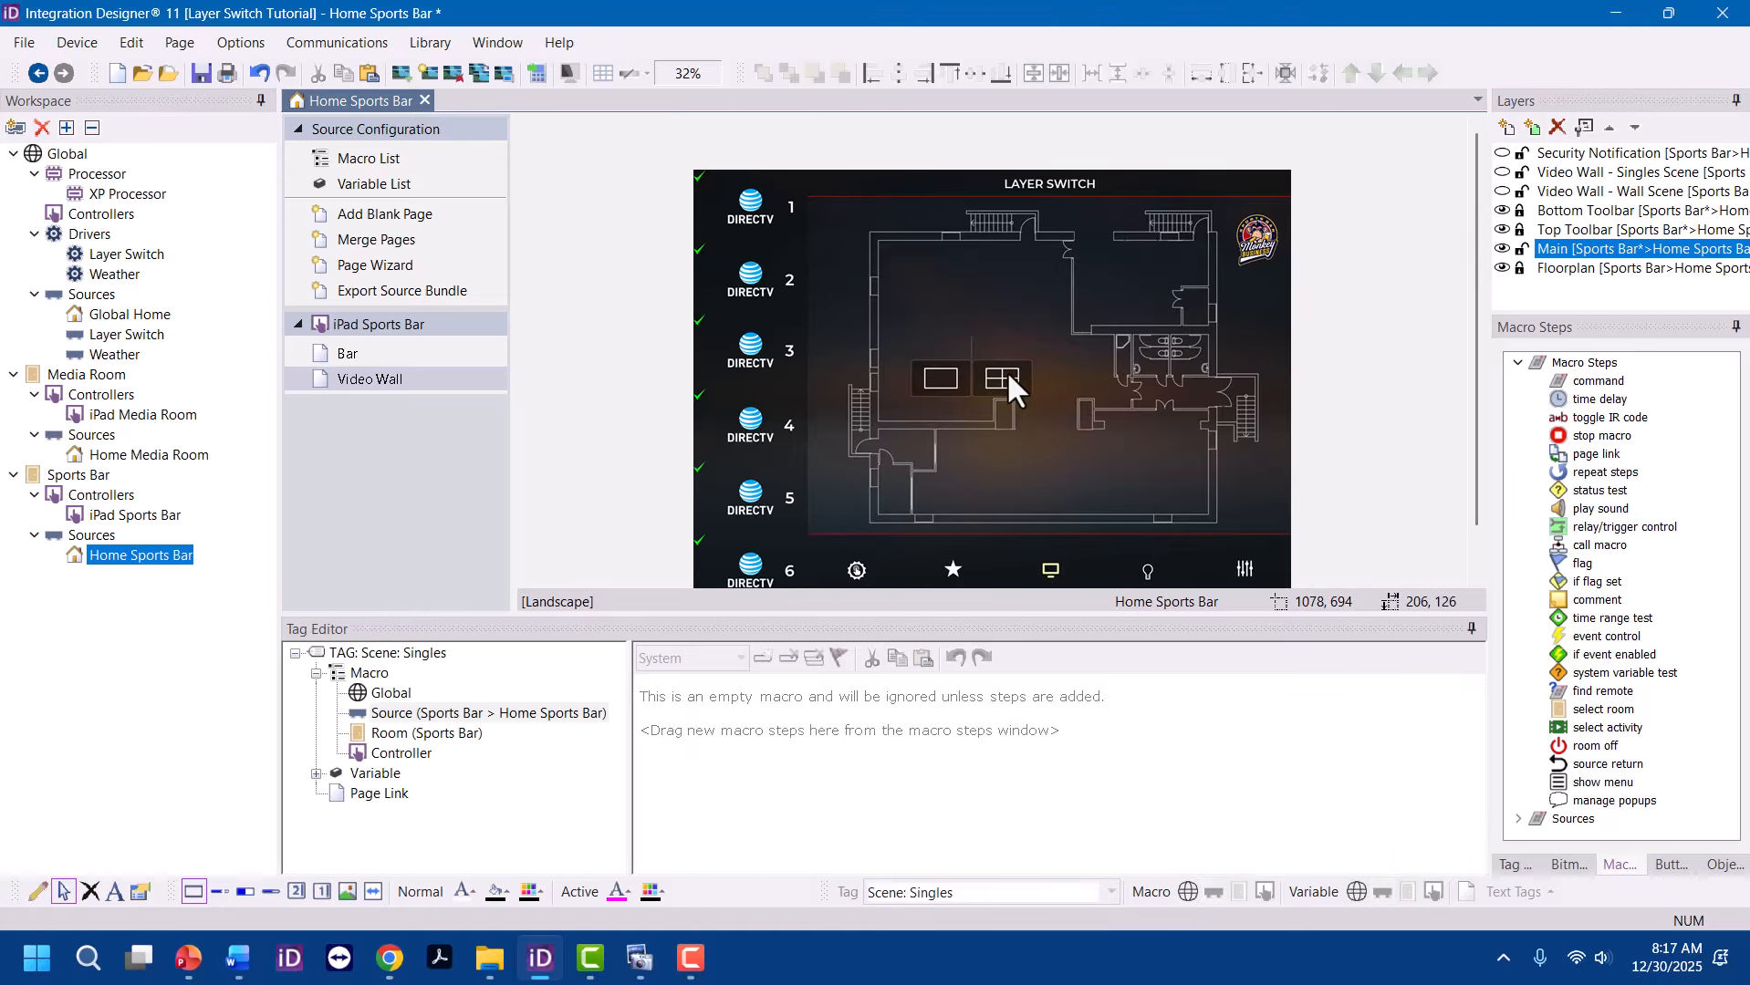
pyautogui.click(931, 383)
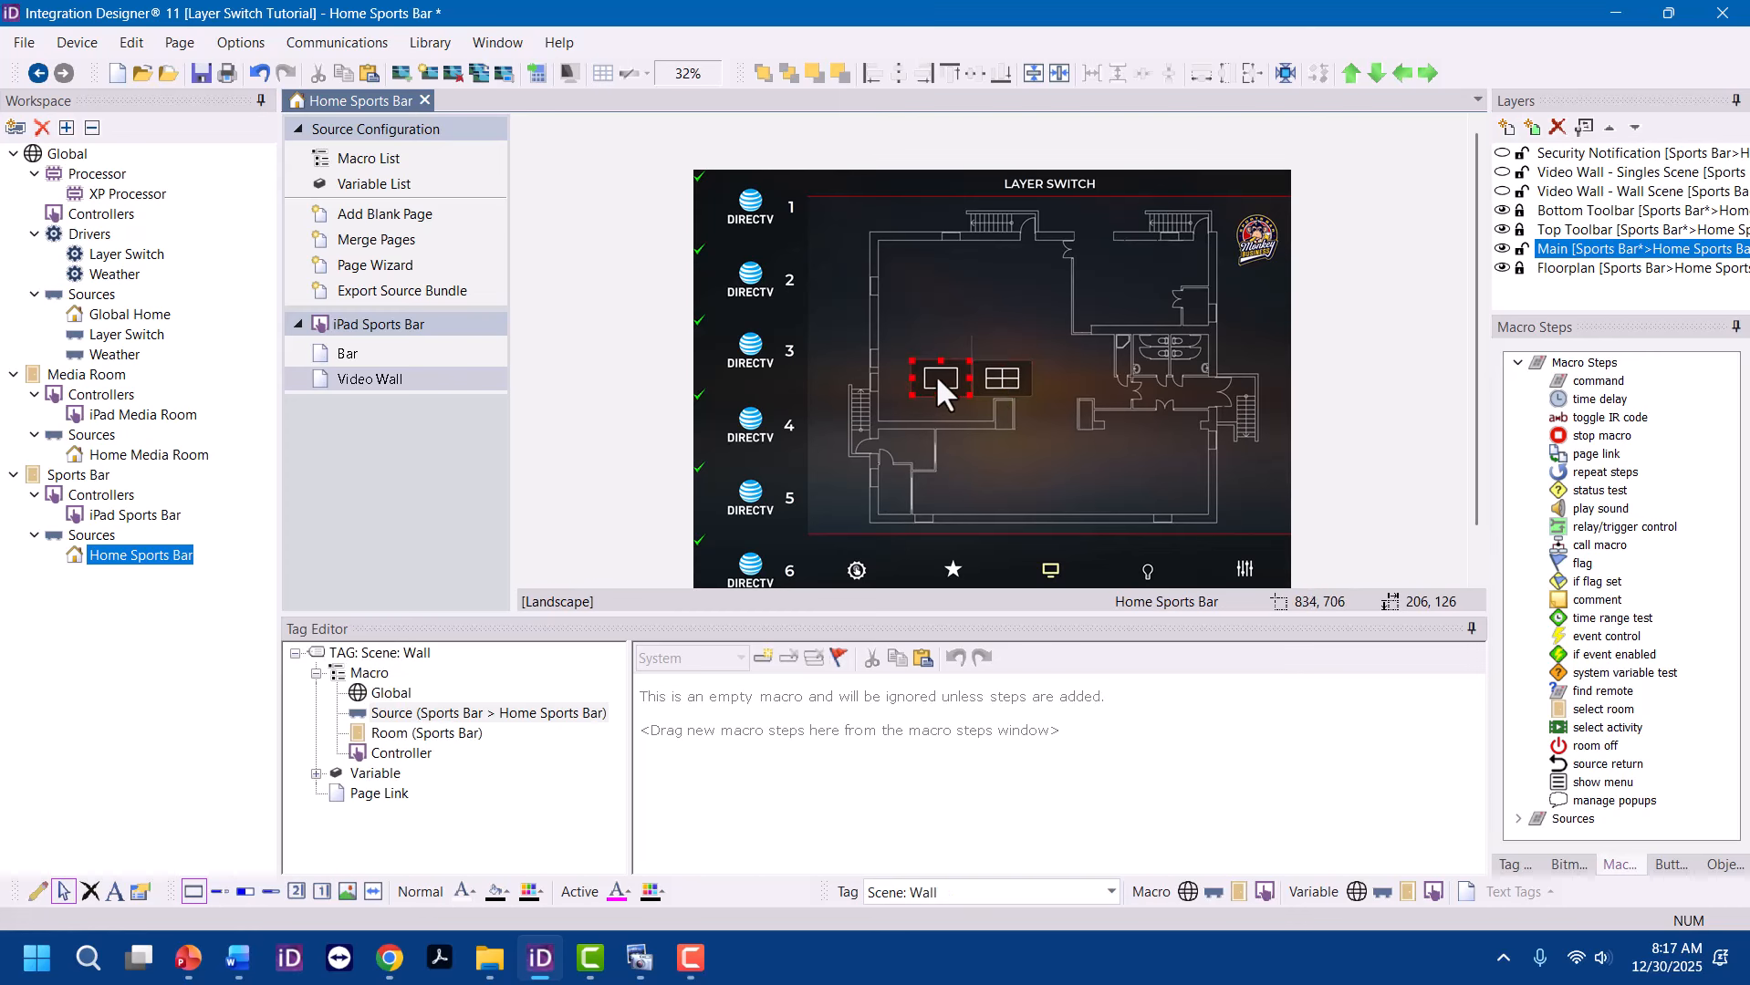
pyautogui.click(1504, 174)
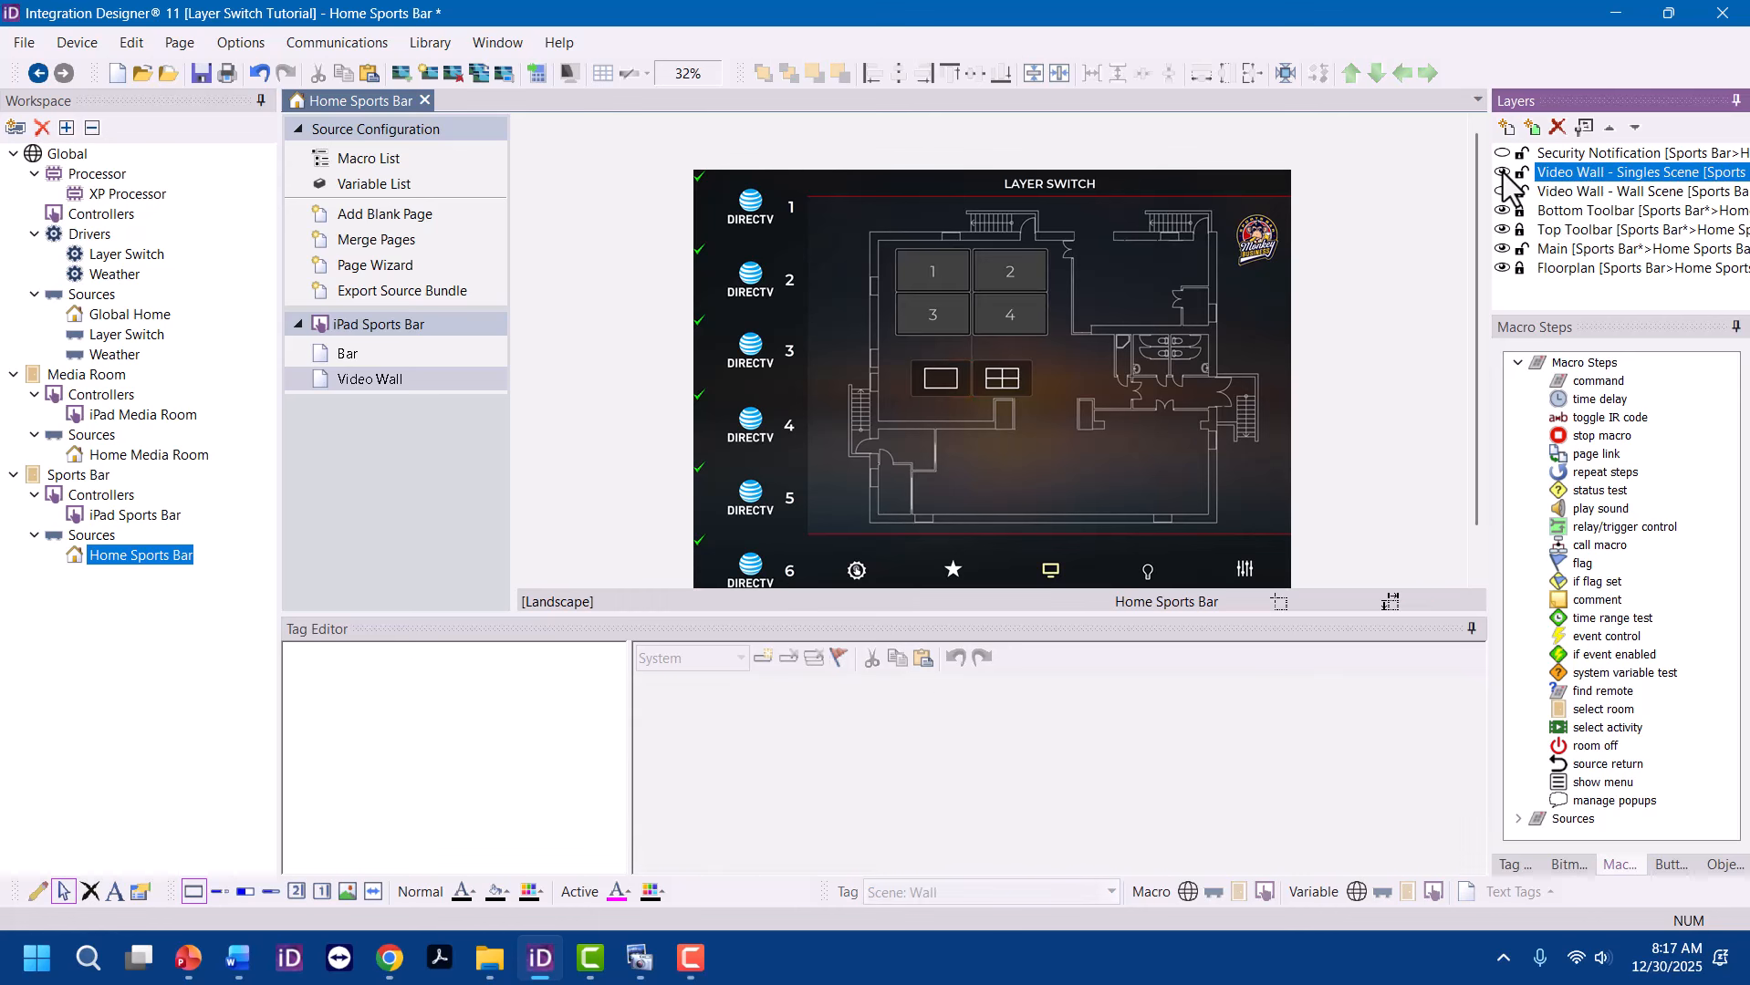
pyautogui.click(1504, 174)
pyautogui.click(1504, 193)
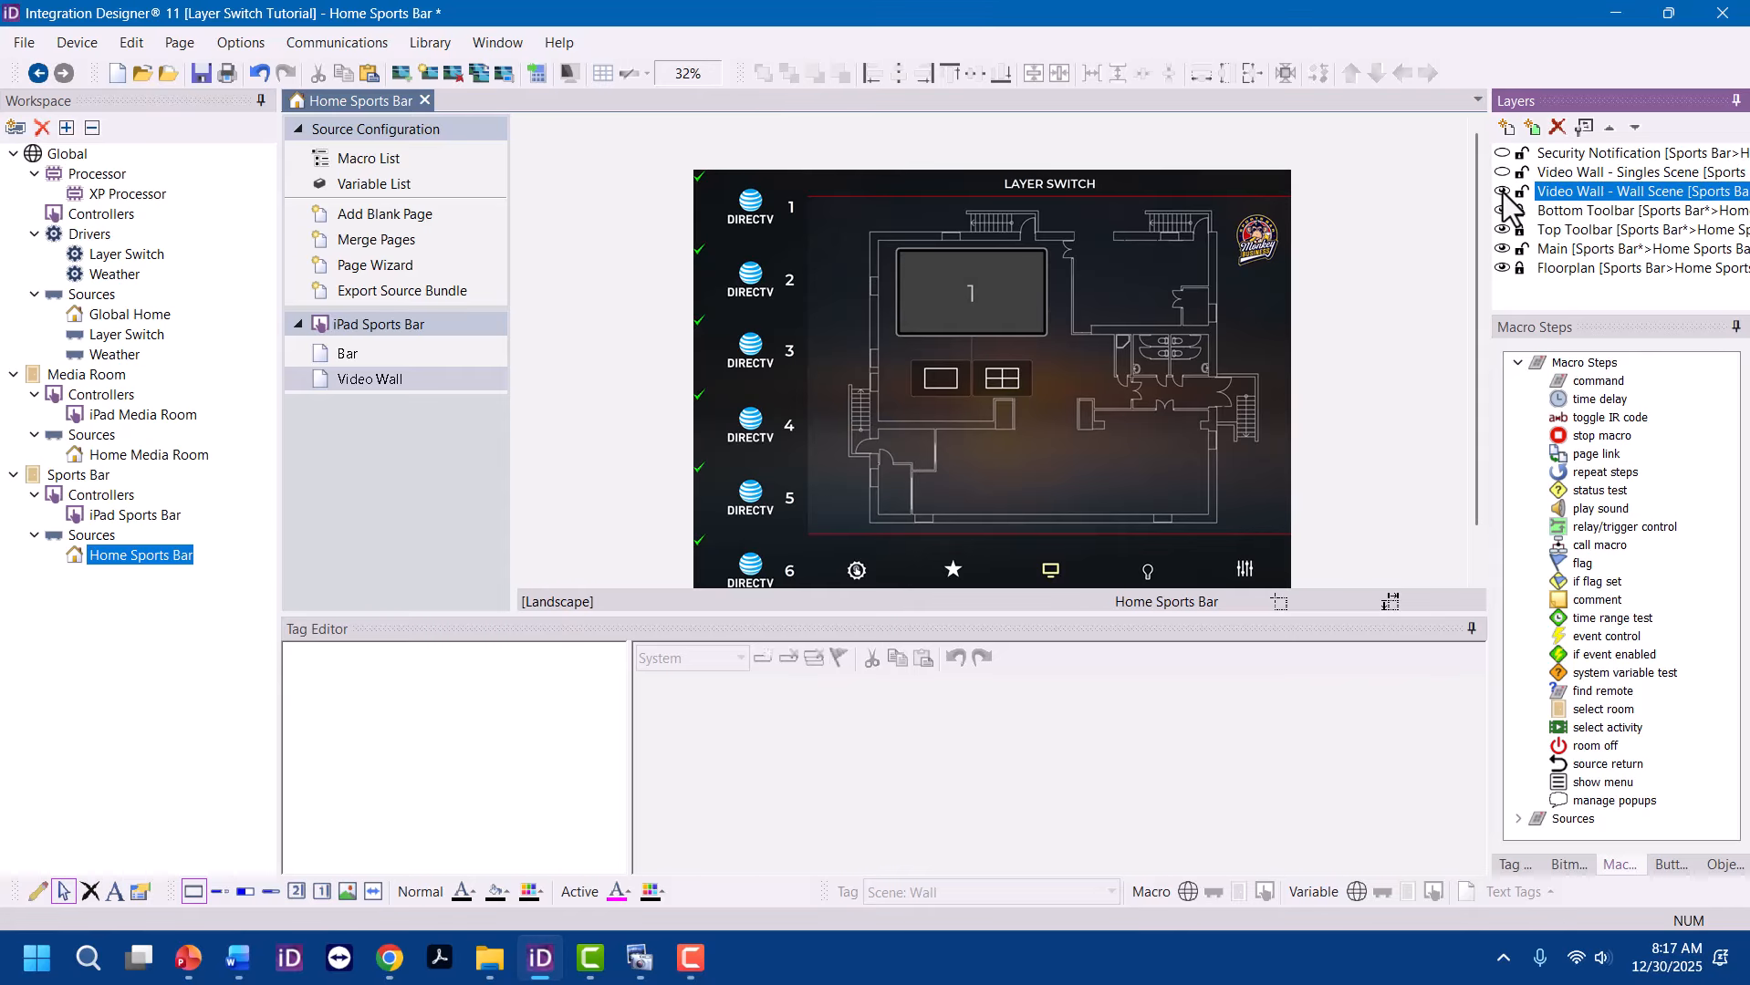
pyautogui.click(1000, 377)
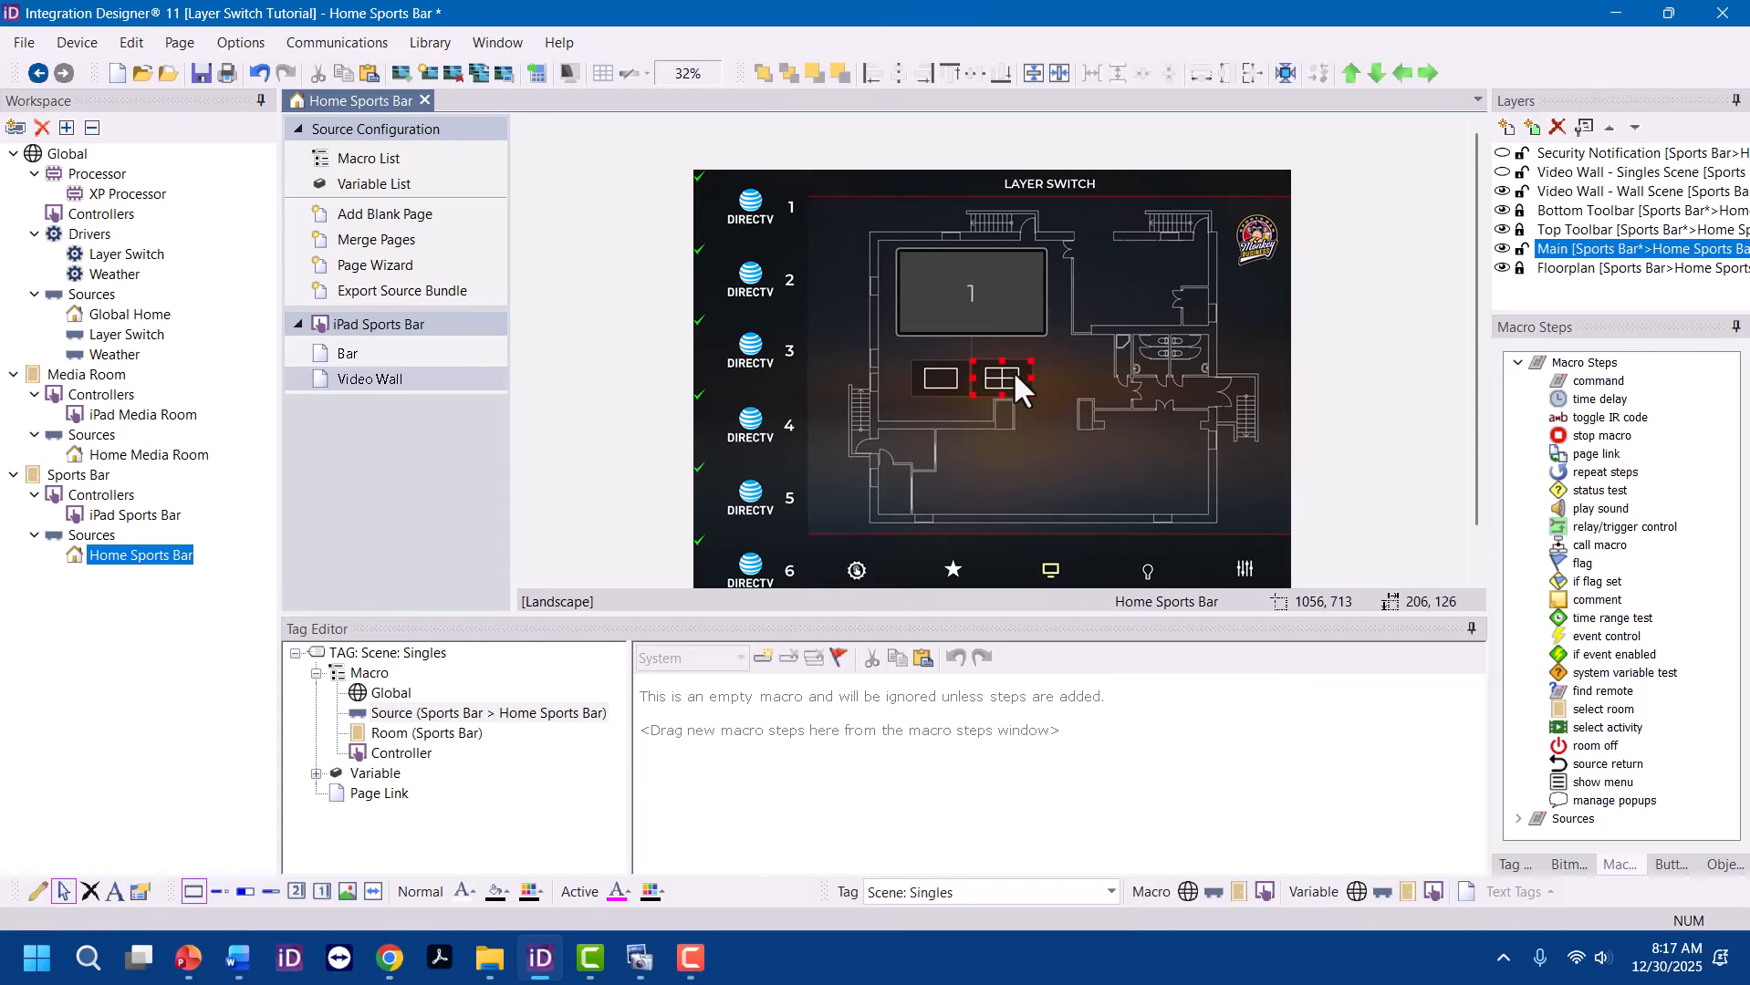
pyautogui.click(1503, 192)
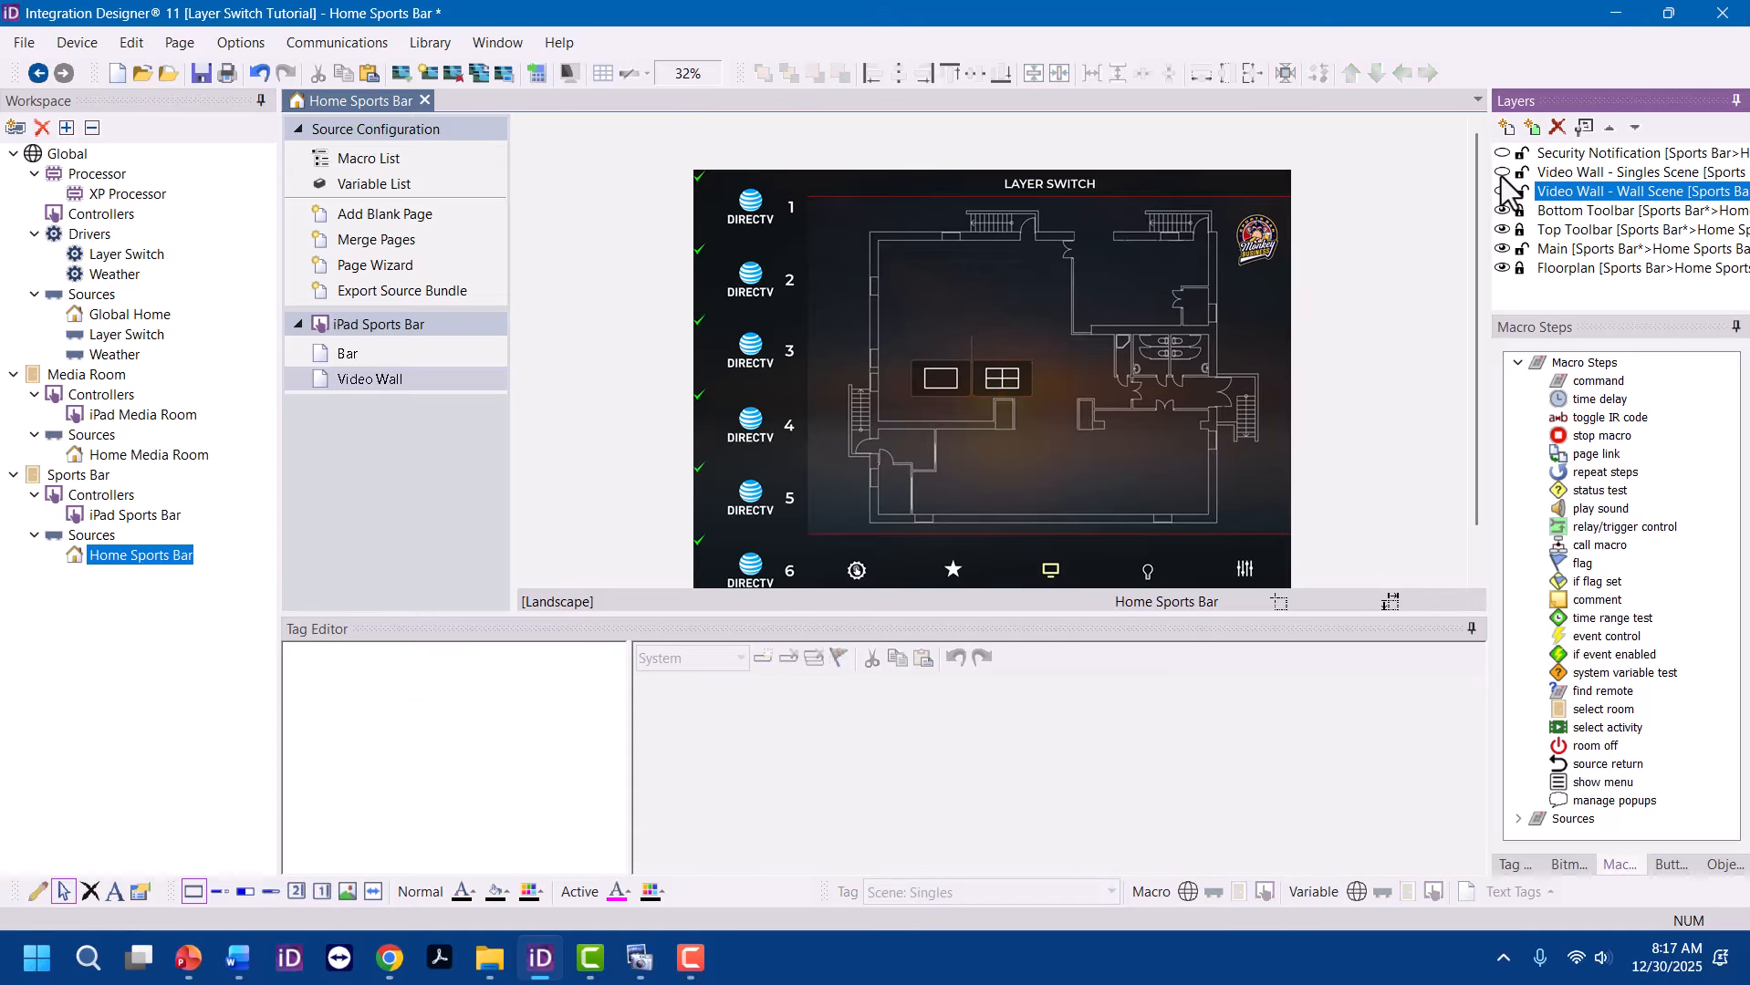
pyautogui.click(1503, 173)
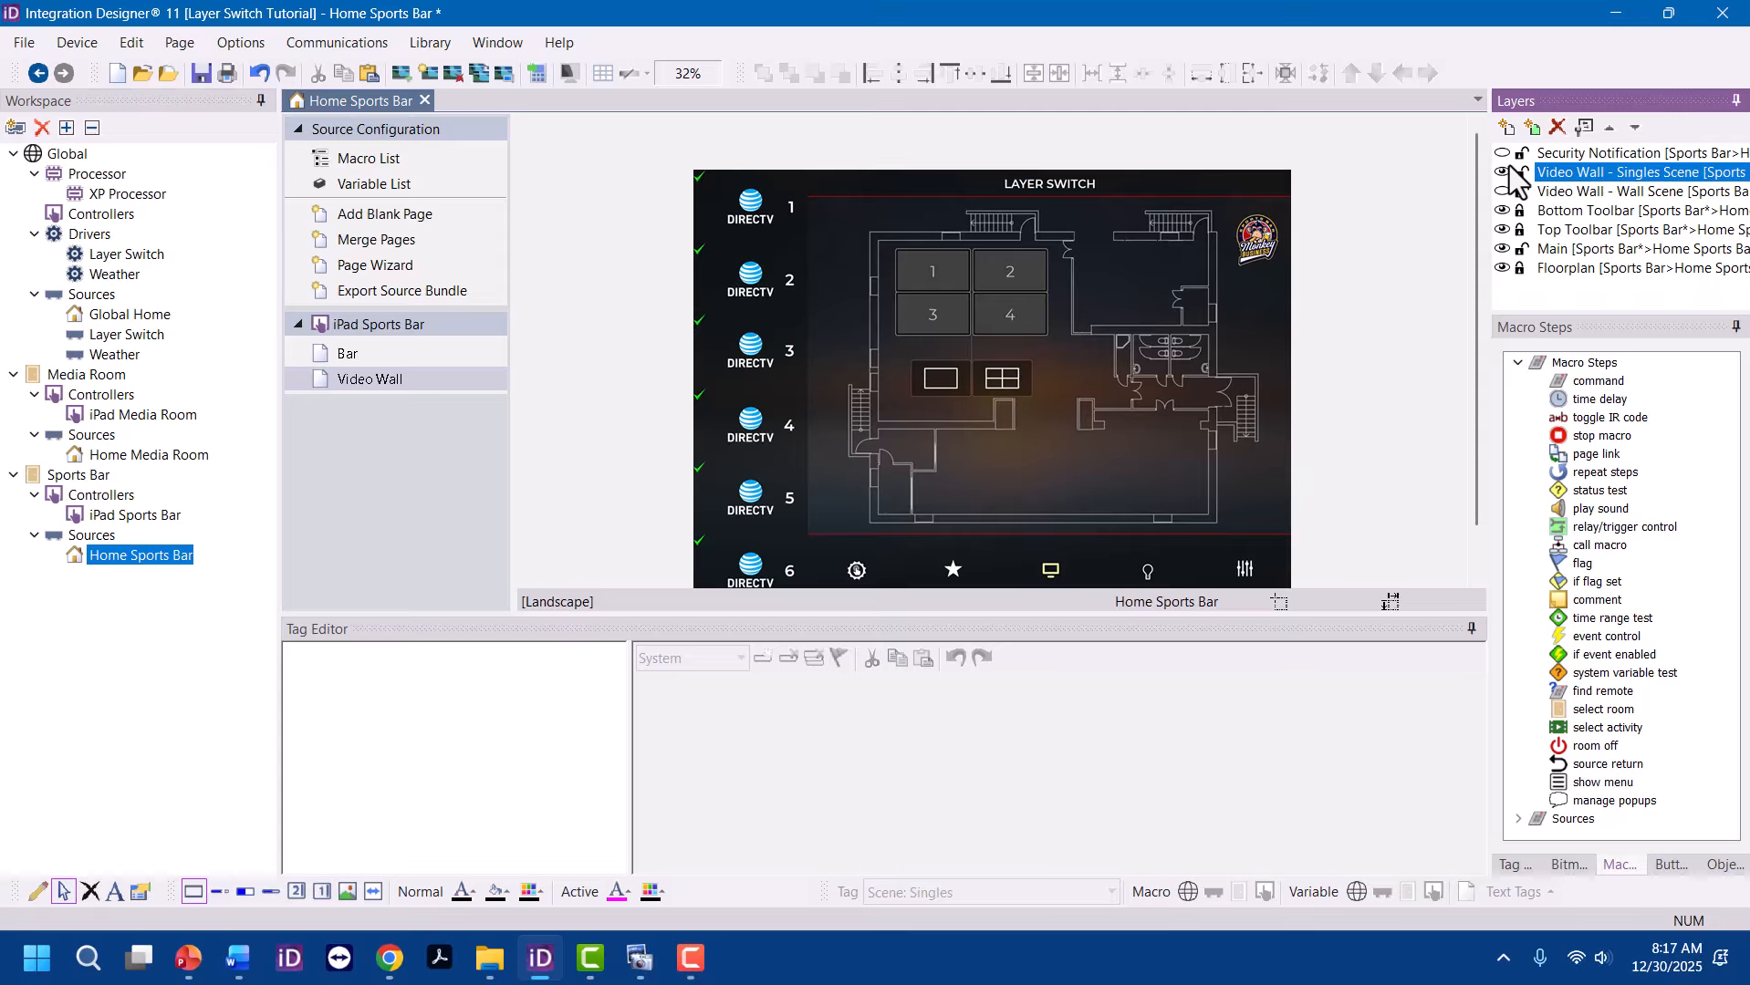
pyautogui.click(1504, 173)
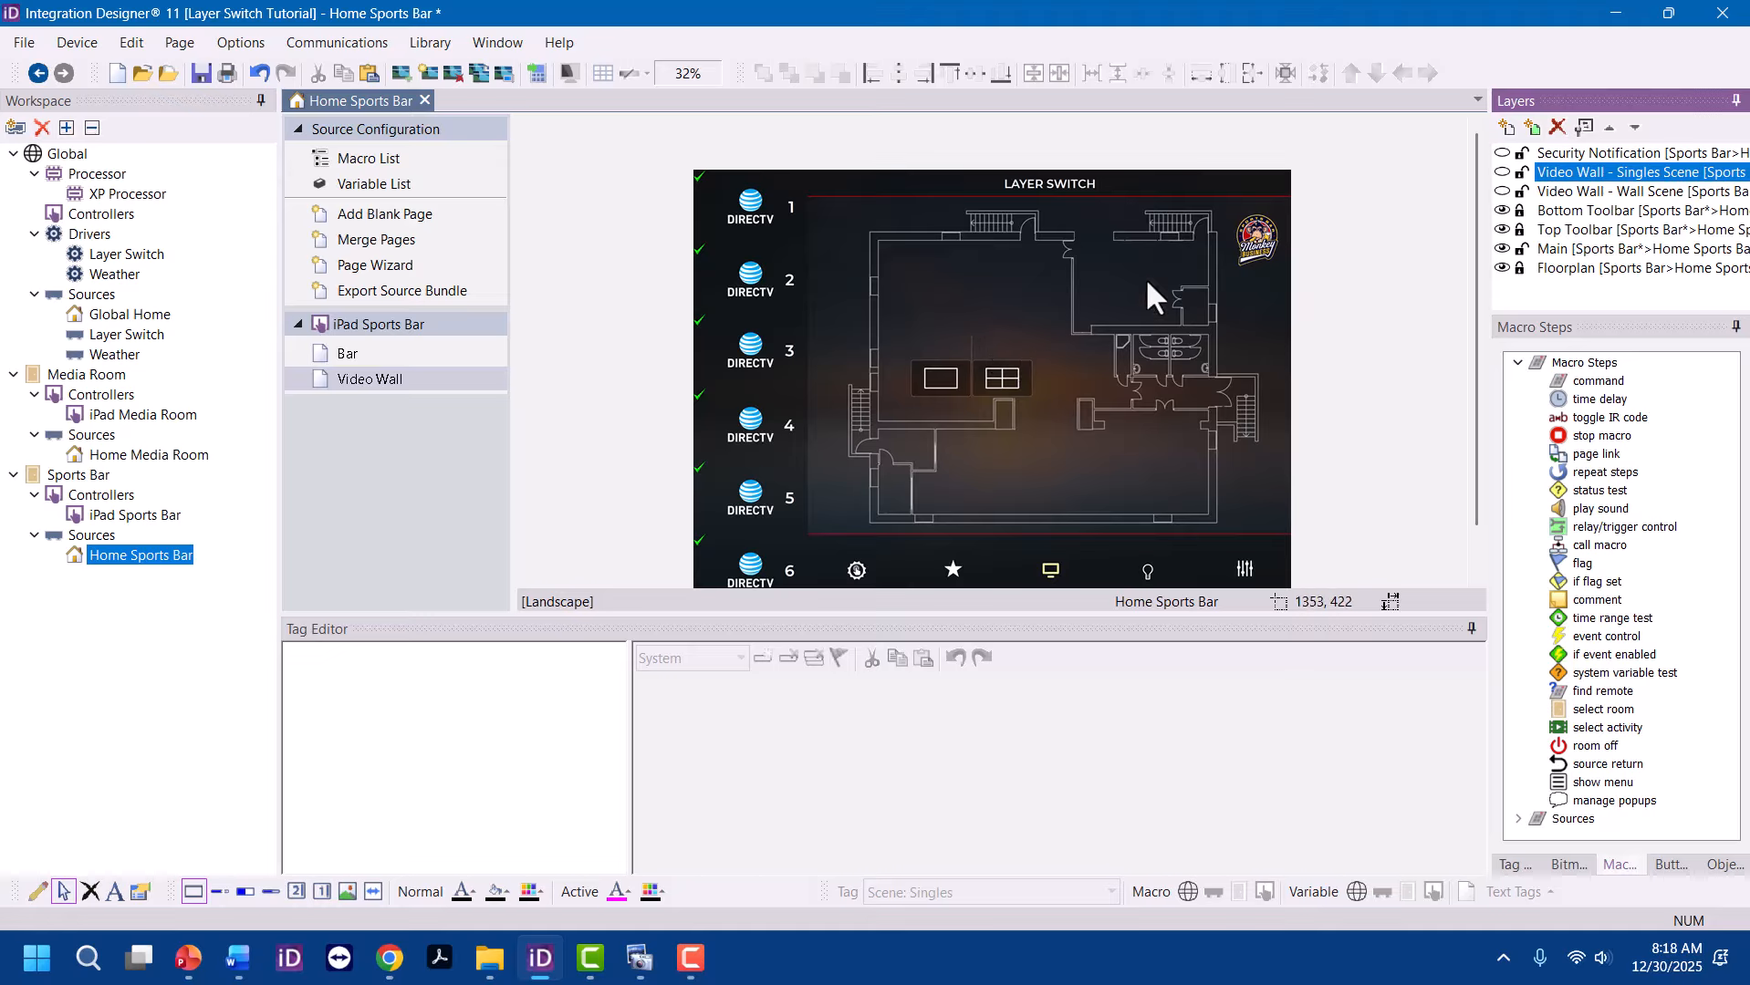
pyautogui.click(1501, 172)
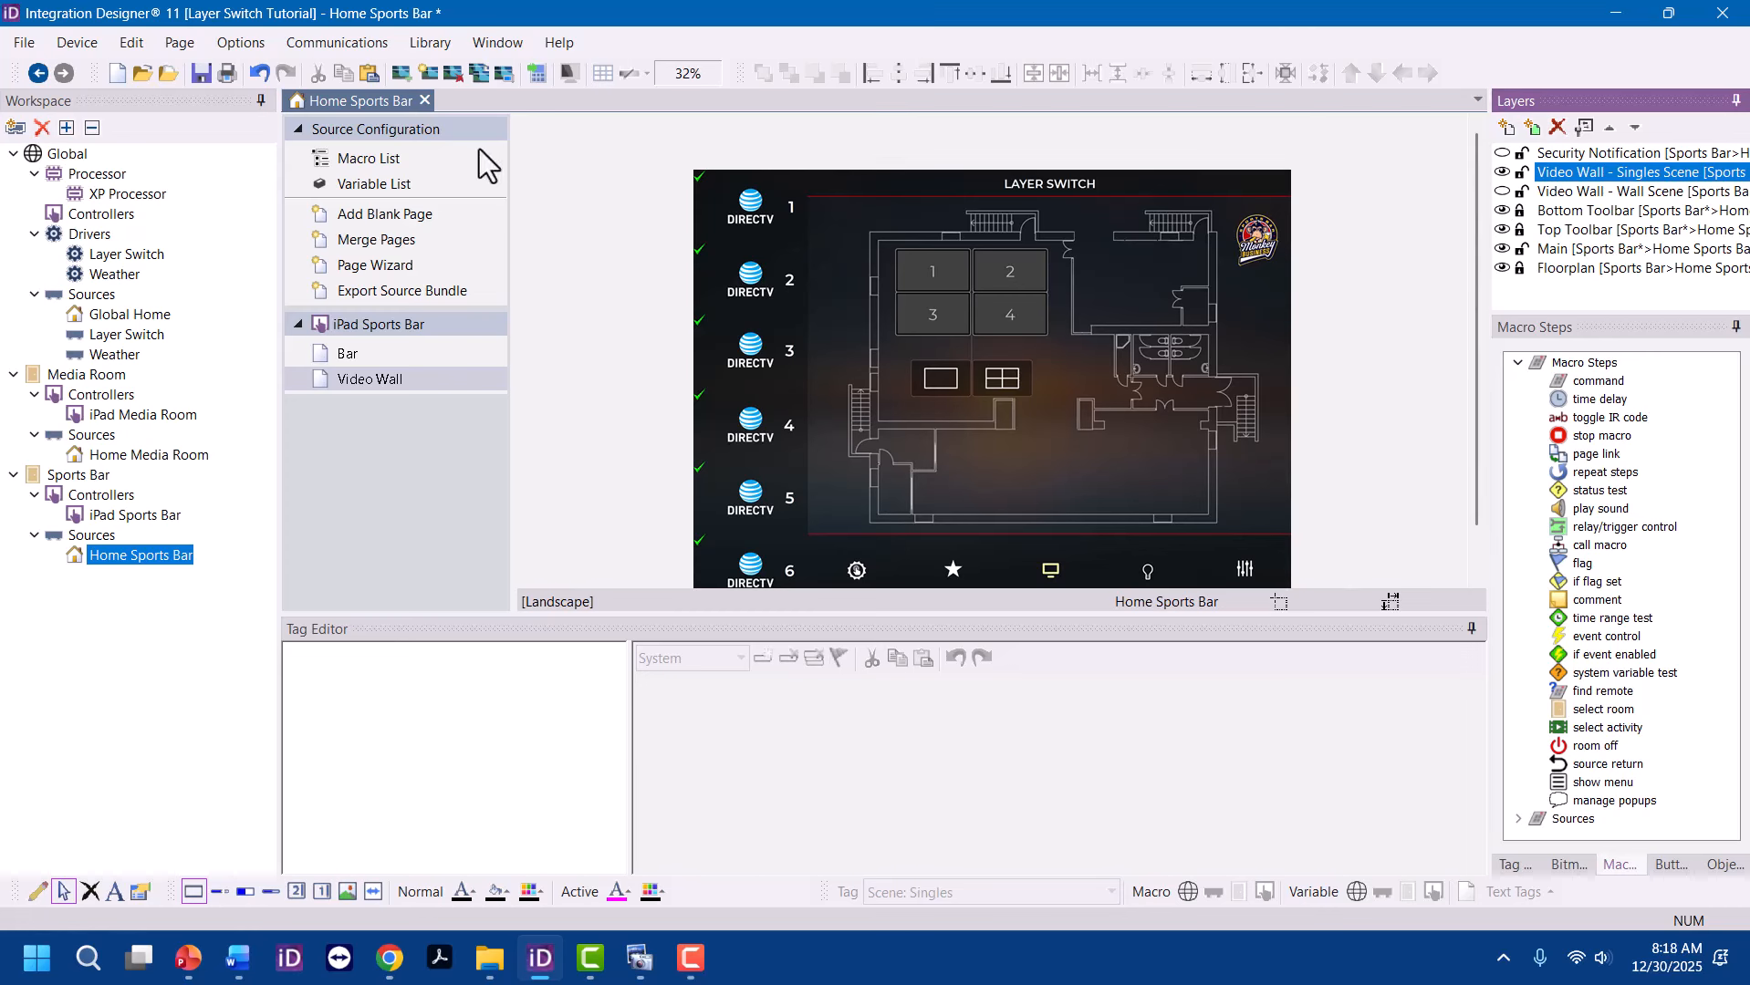
# In the Layer Switch driver properties, set Exclusive Layer Group 4 to Used and name it Video Wall Scenes
pyautogui.doubleClick(126, 254)
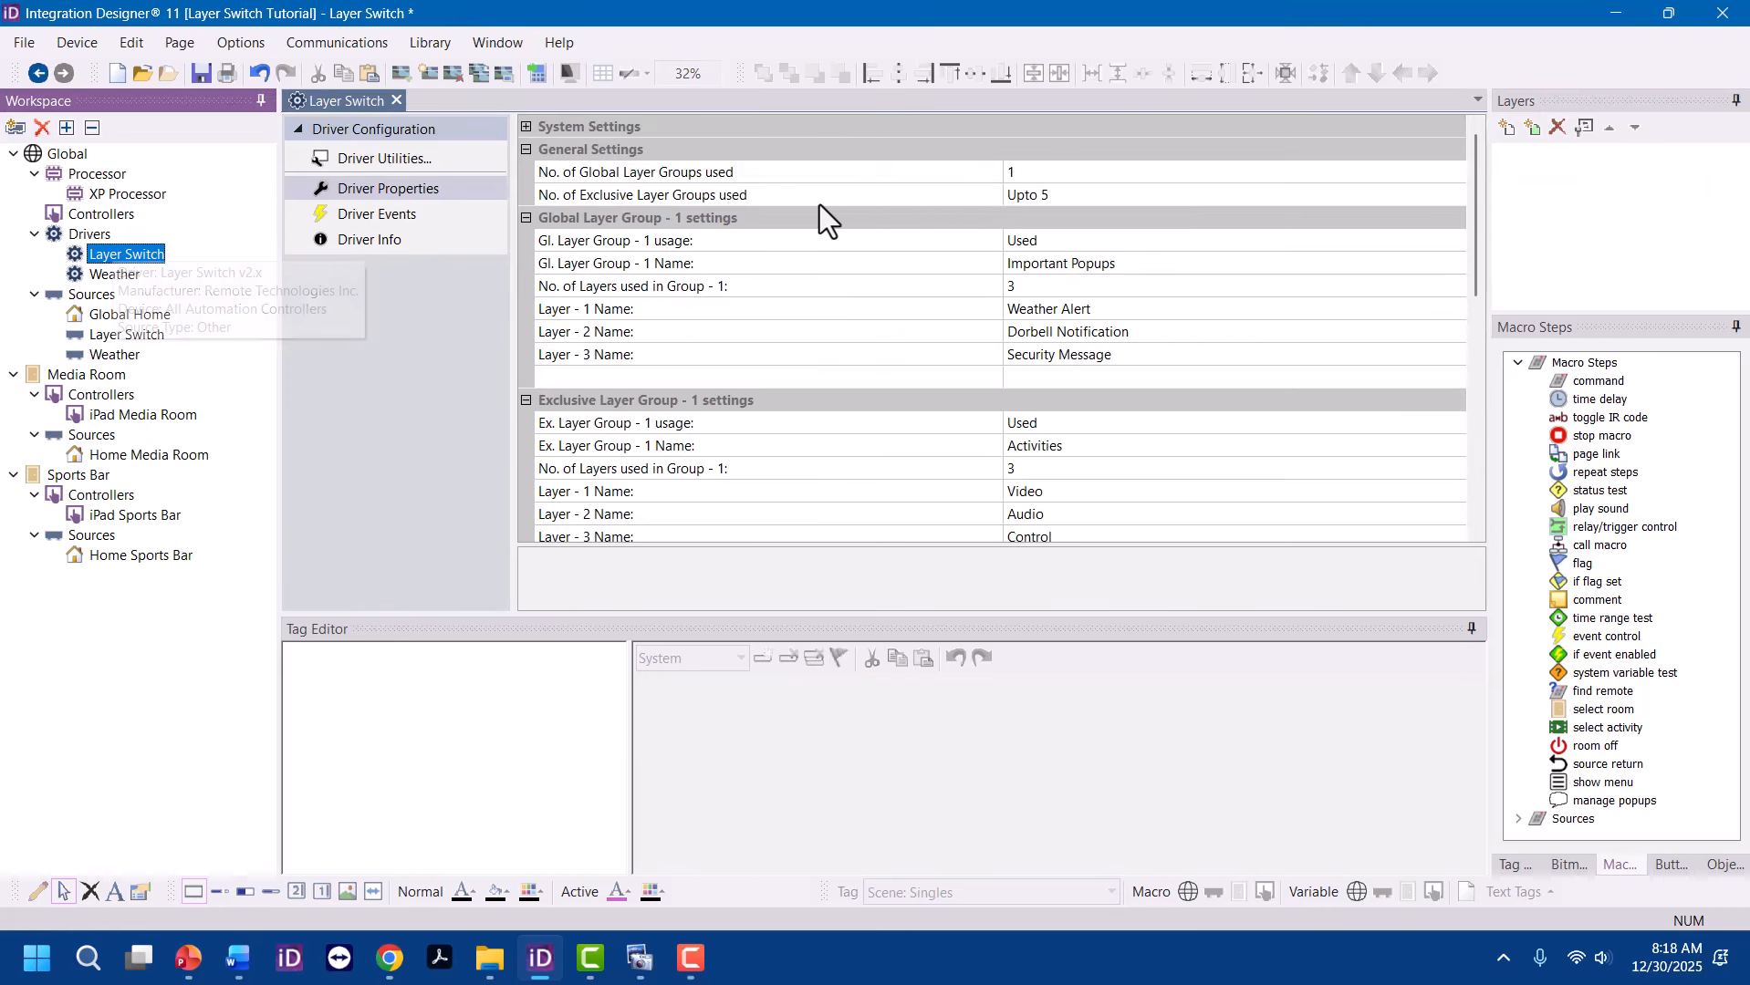
pyautogui.scroll(-8, 1111, 366)
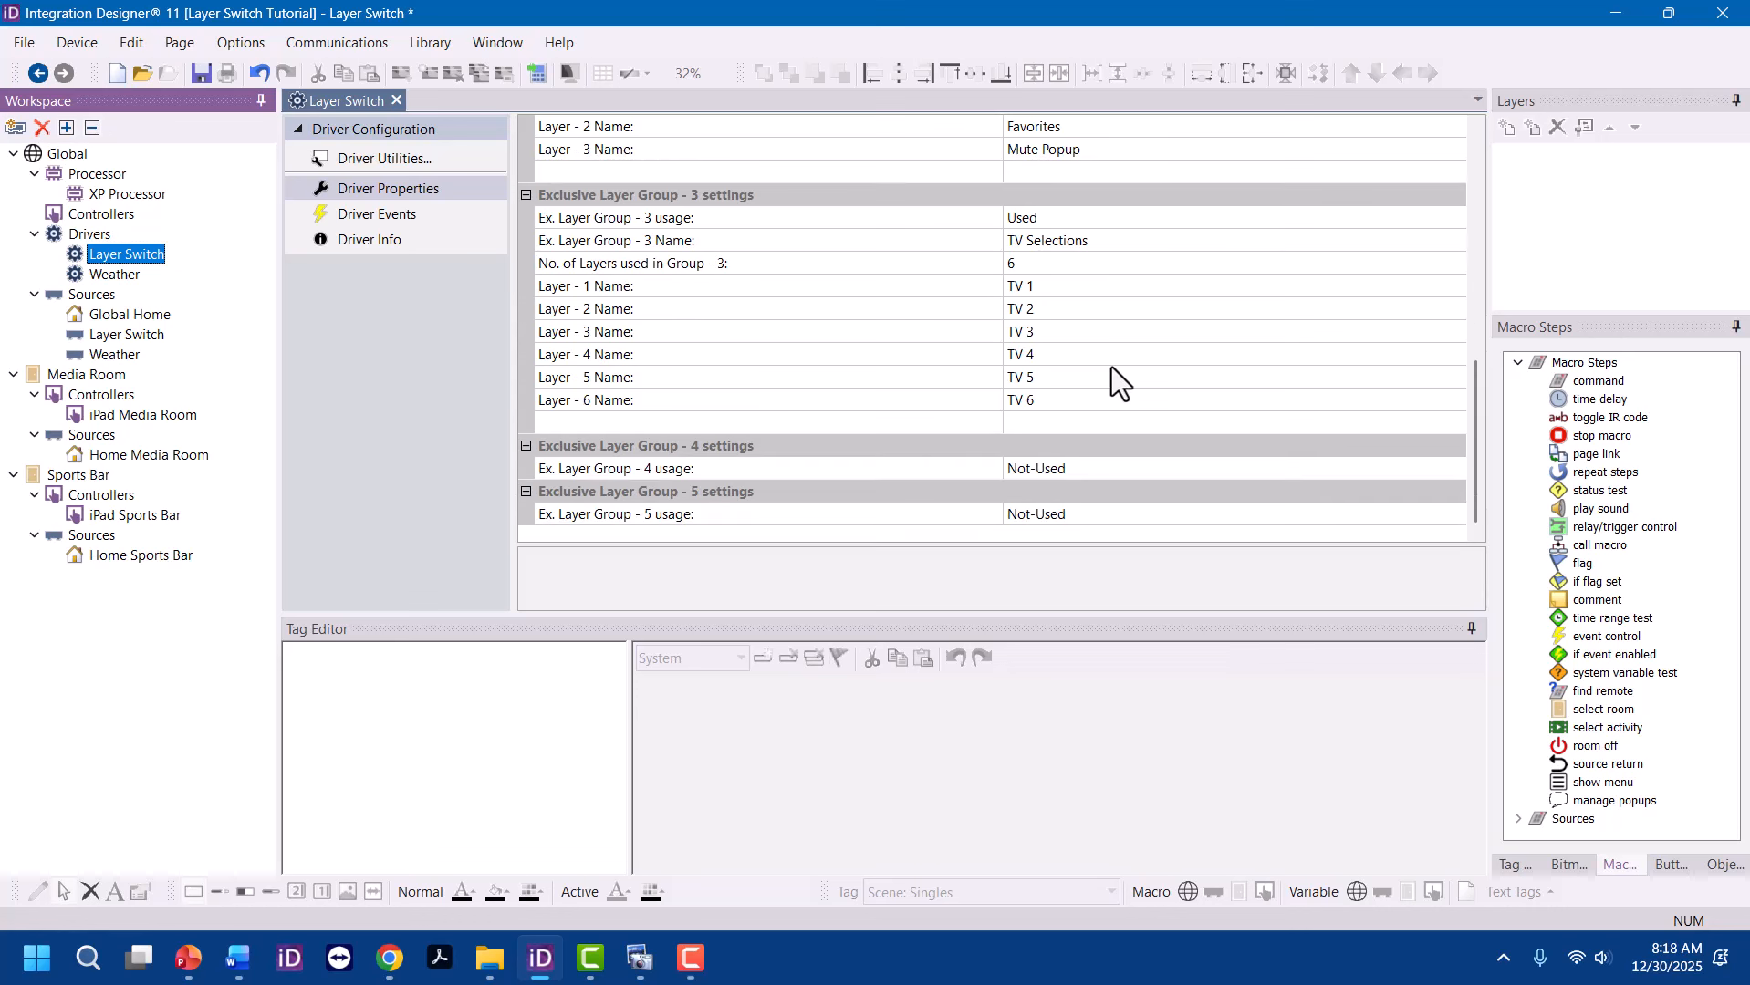
pyautogui.click(1144, 489)
pyautogui.click(1145, 471)
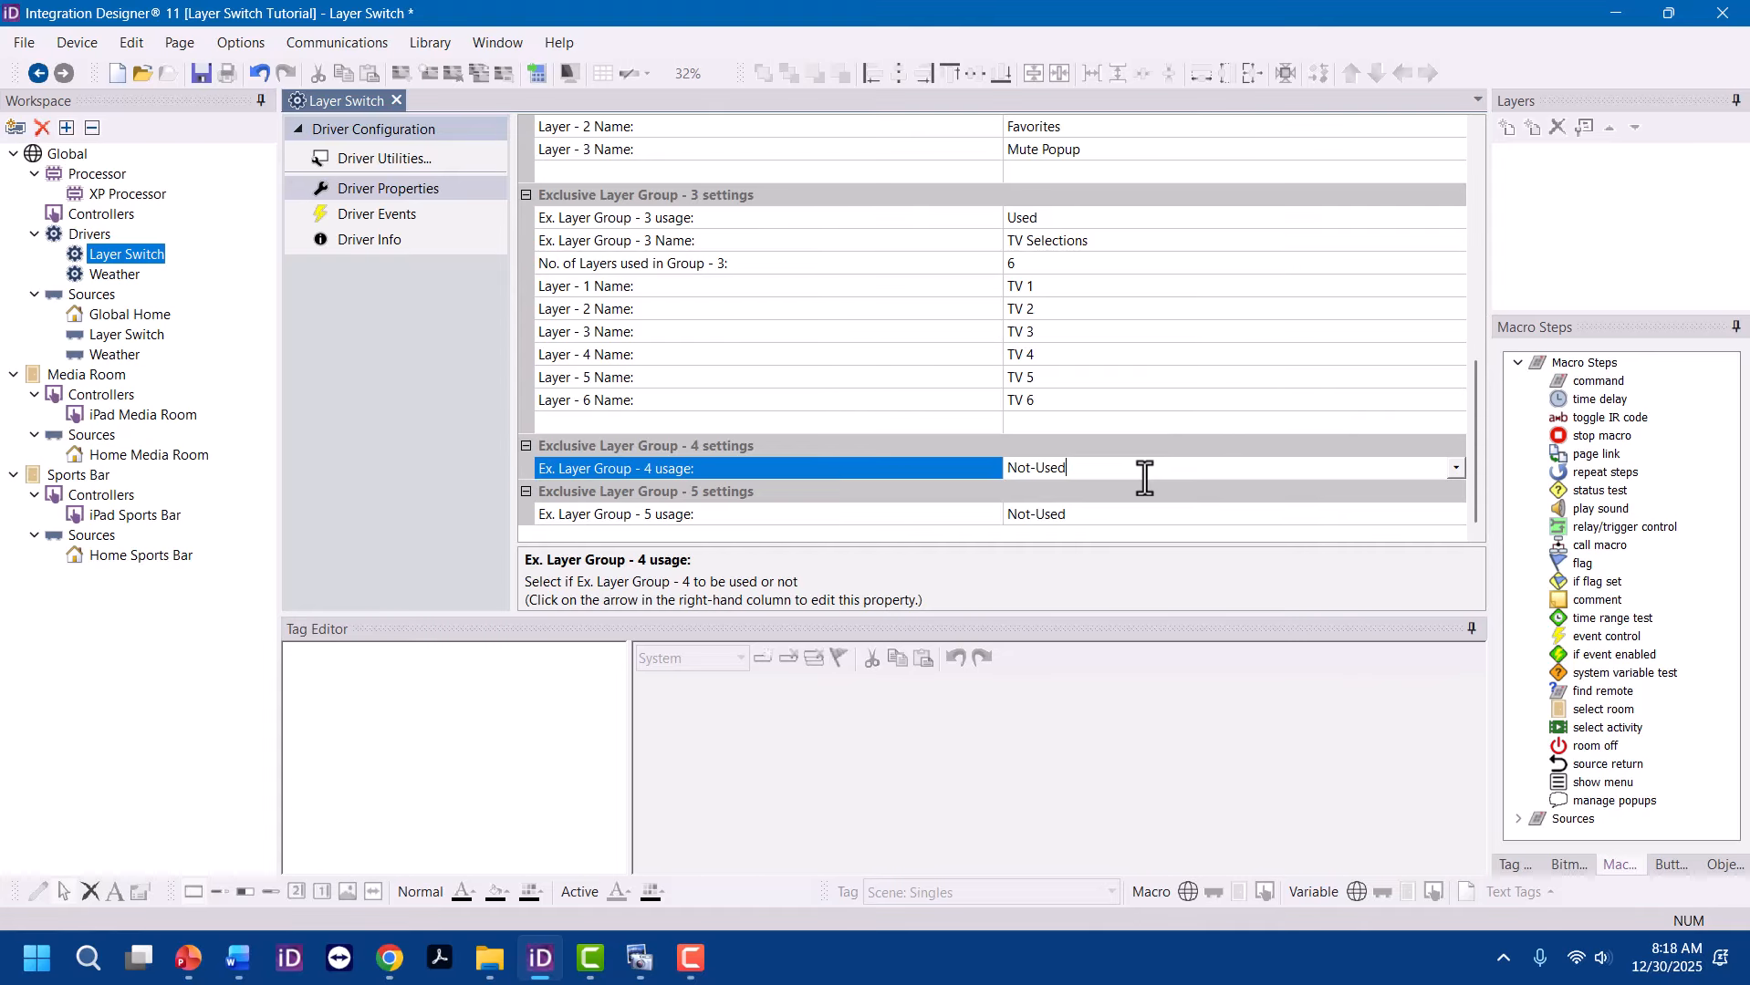
pyautogui.doubleClick(1145, 470)
pyautogui.click(1141, 491)
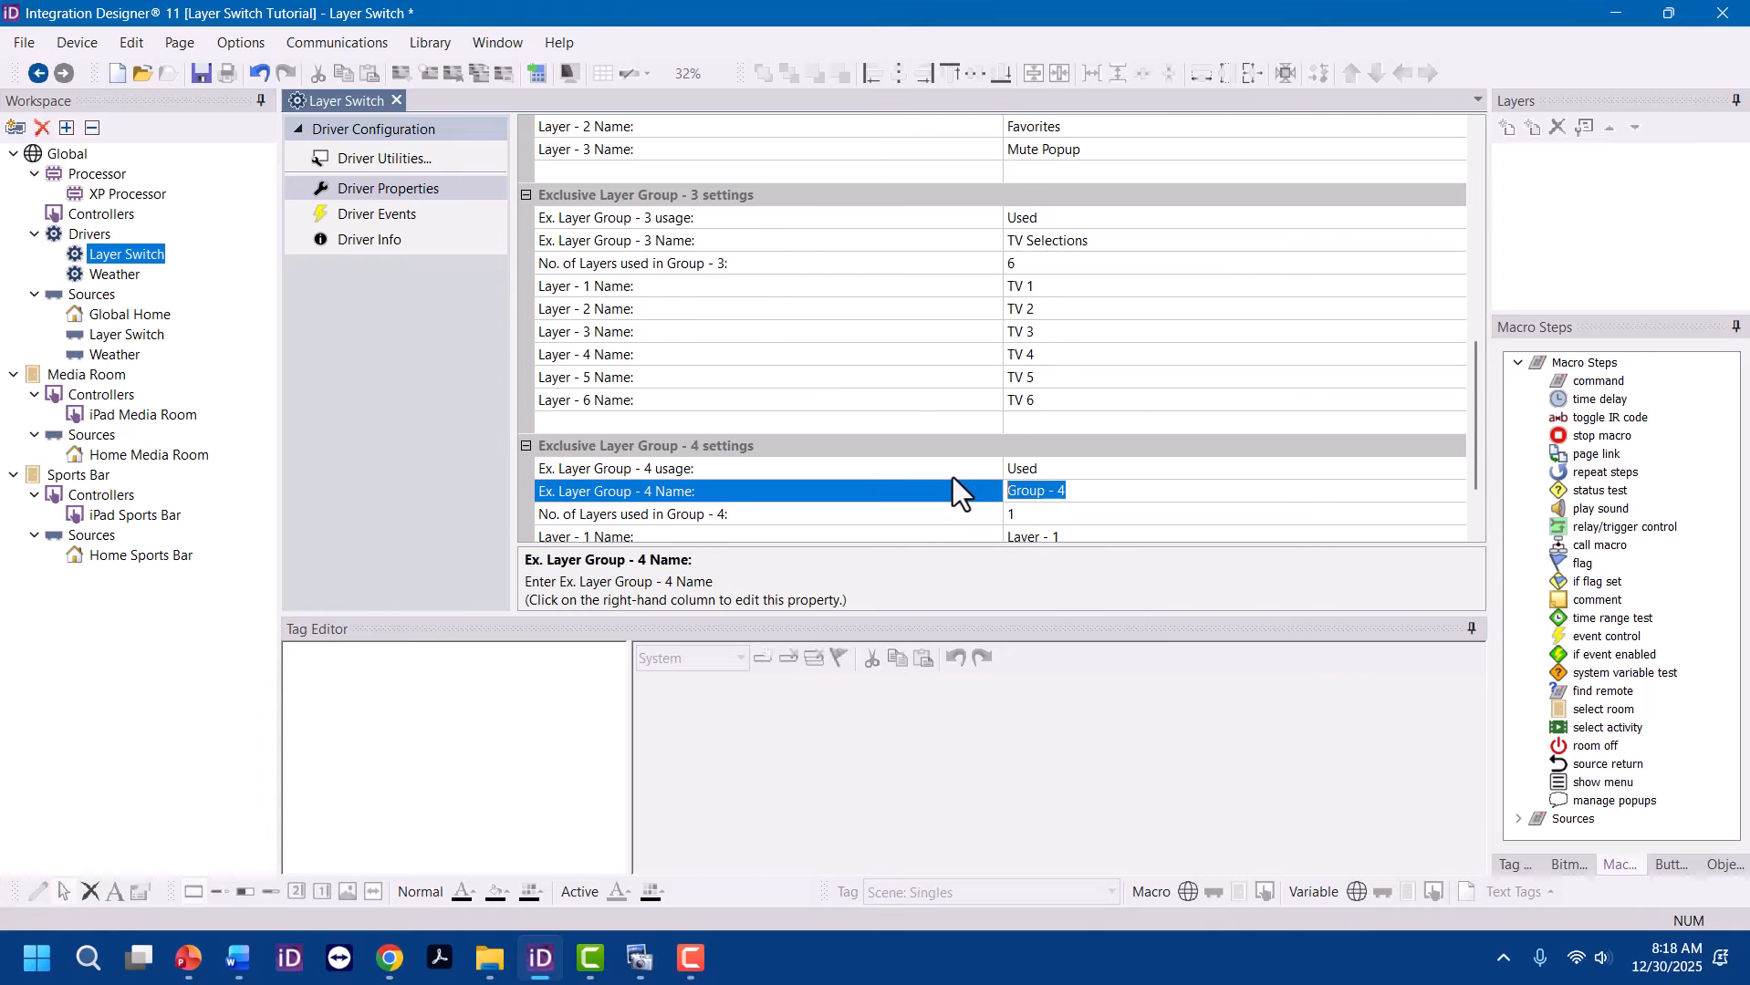
pyautogui.write('Video Wall Scenes')
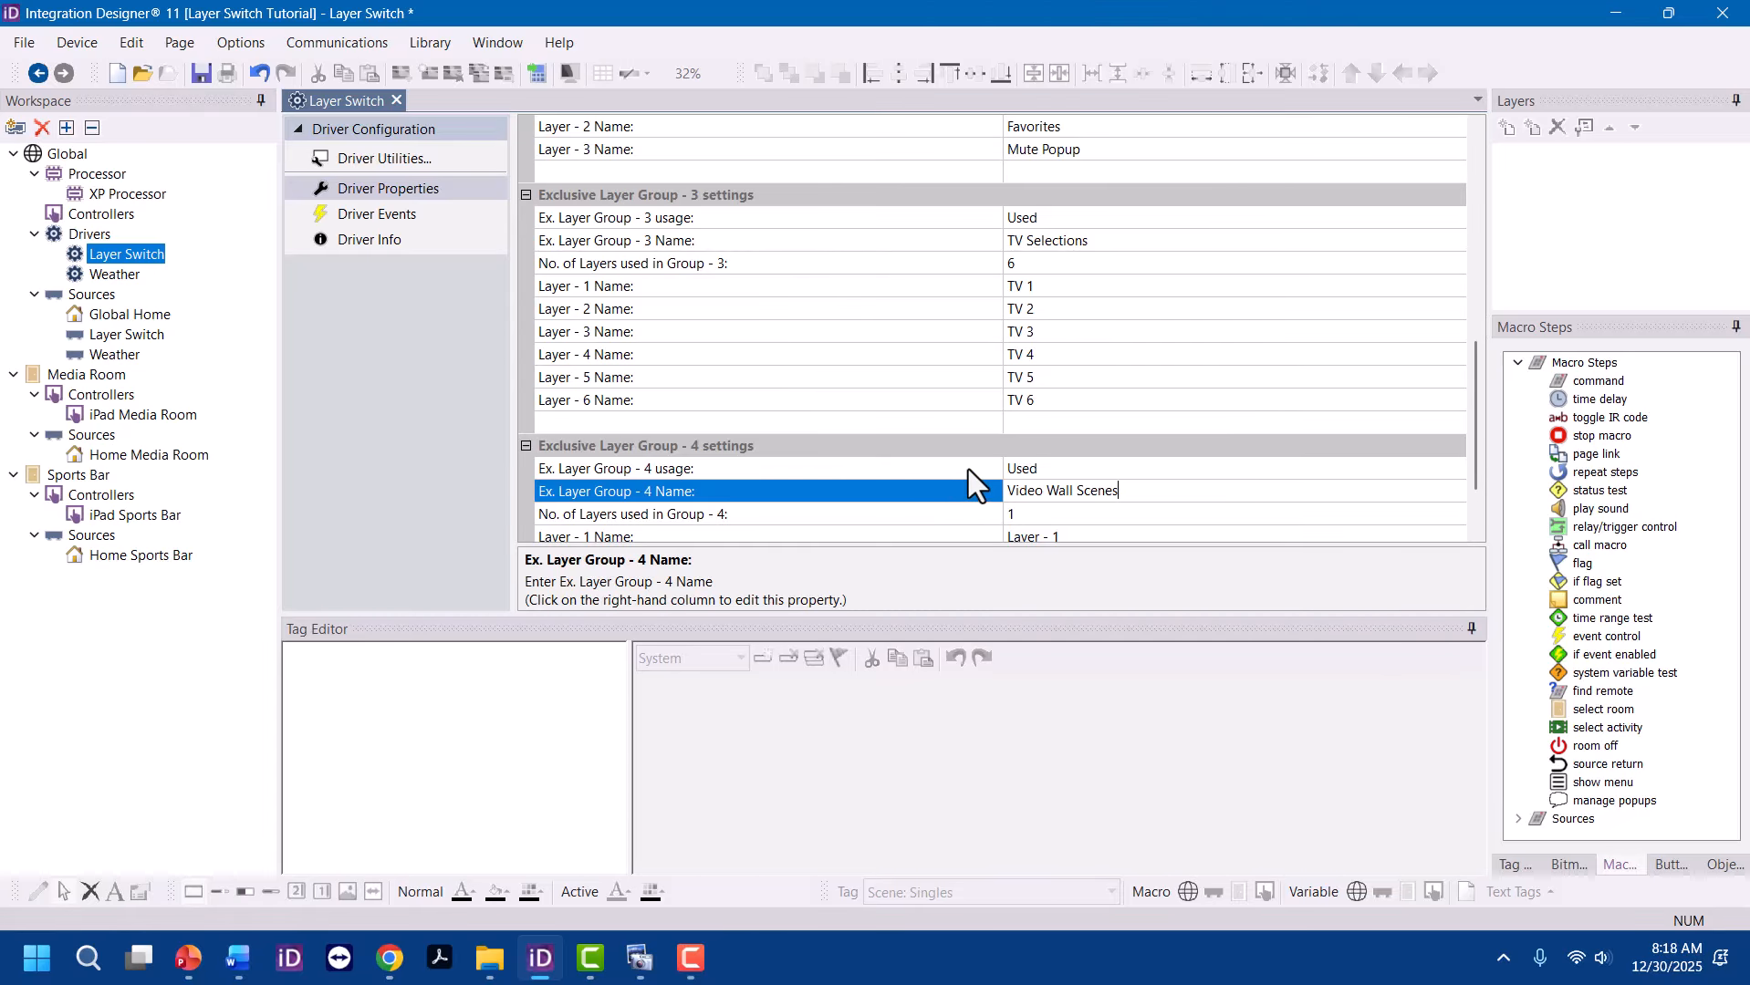
# Set Exclusive Layer Group 4 to use 2 layers and name them Wall and Singles 2x2
pyautogui.scroll(-2, 1075, 467)
pyautogui.click(1097, 424)
pyautogui.write('2')
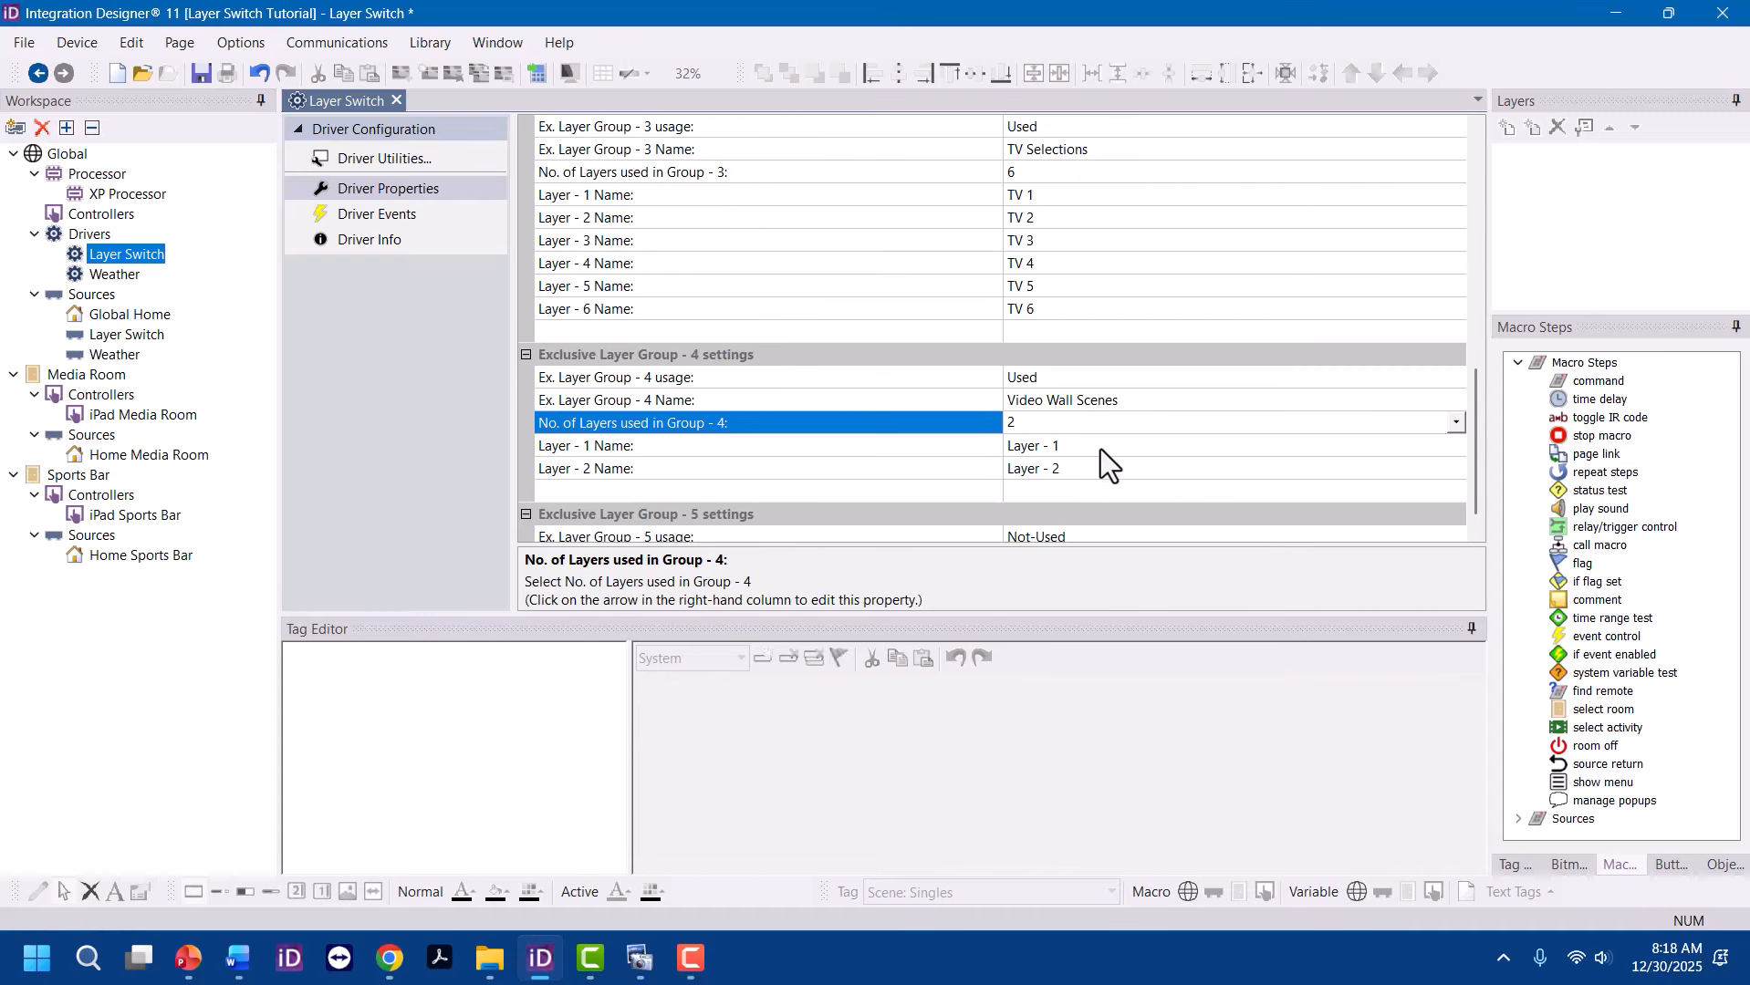
pyautogui.click(1101, 448)
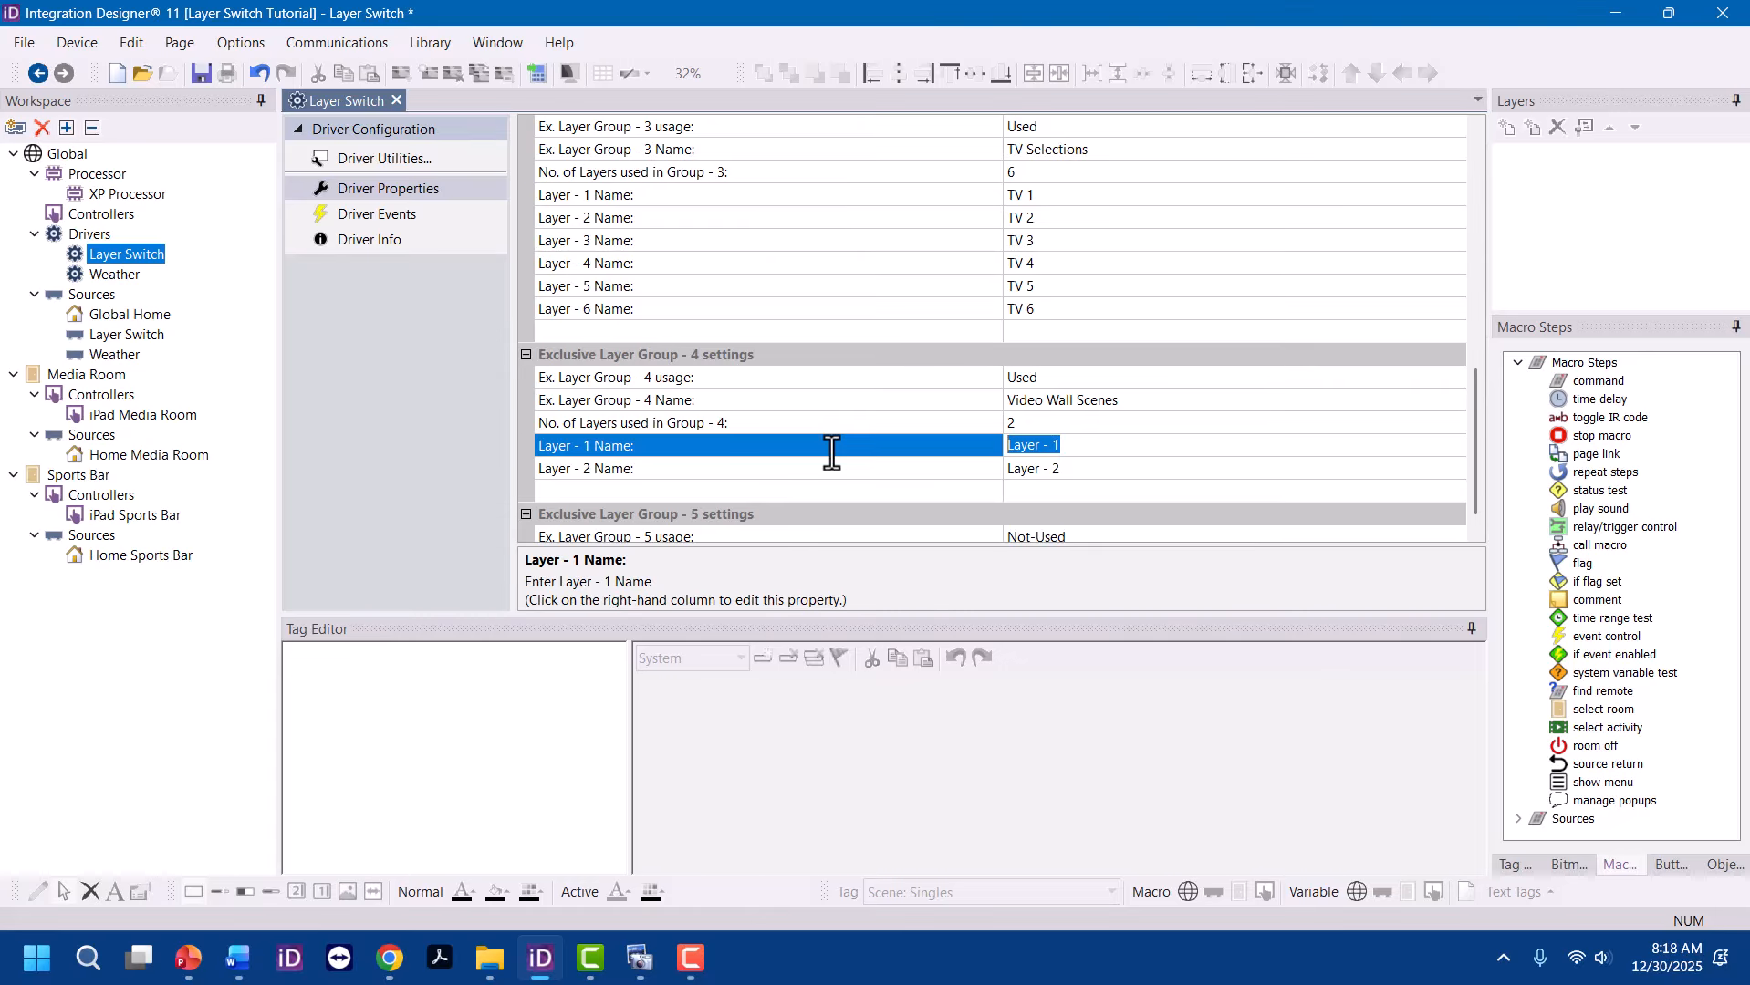
pyautogui.press('BackSpace')
pyautogui.write('Wall')
pyautogui.click(1069, 468)
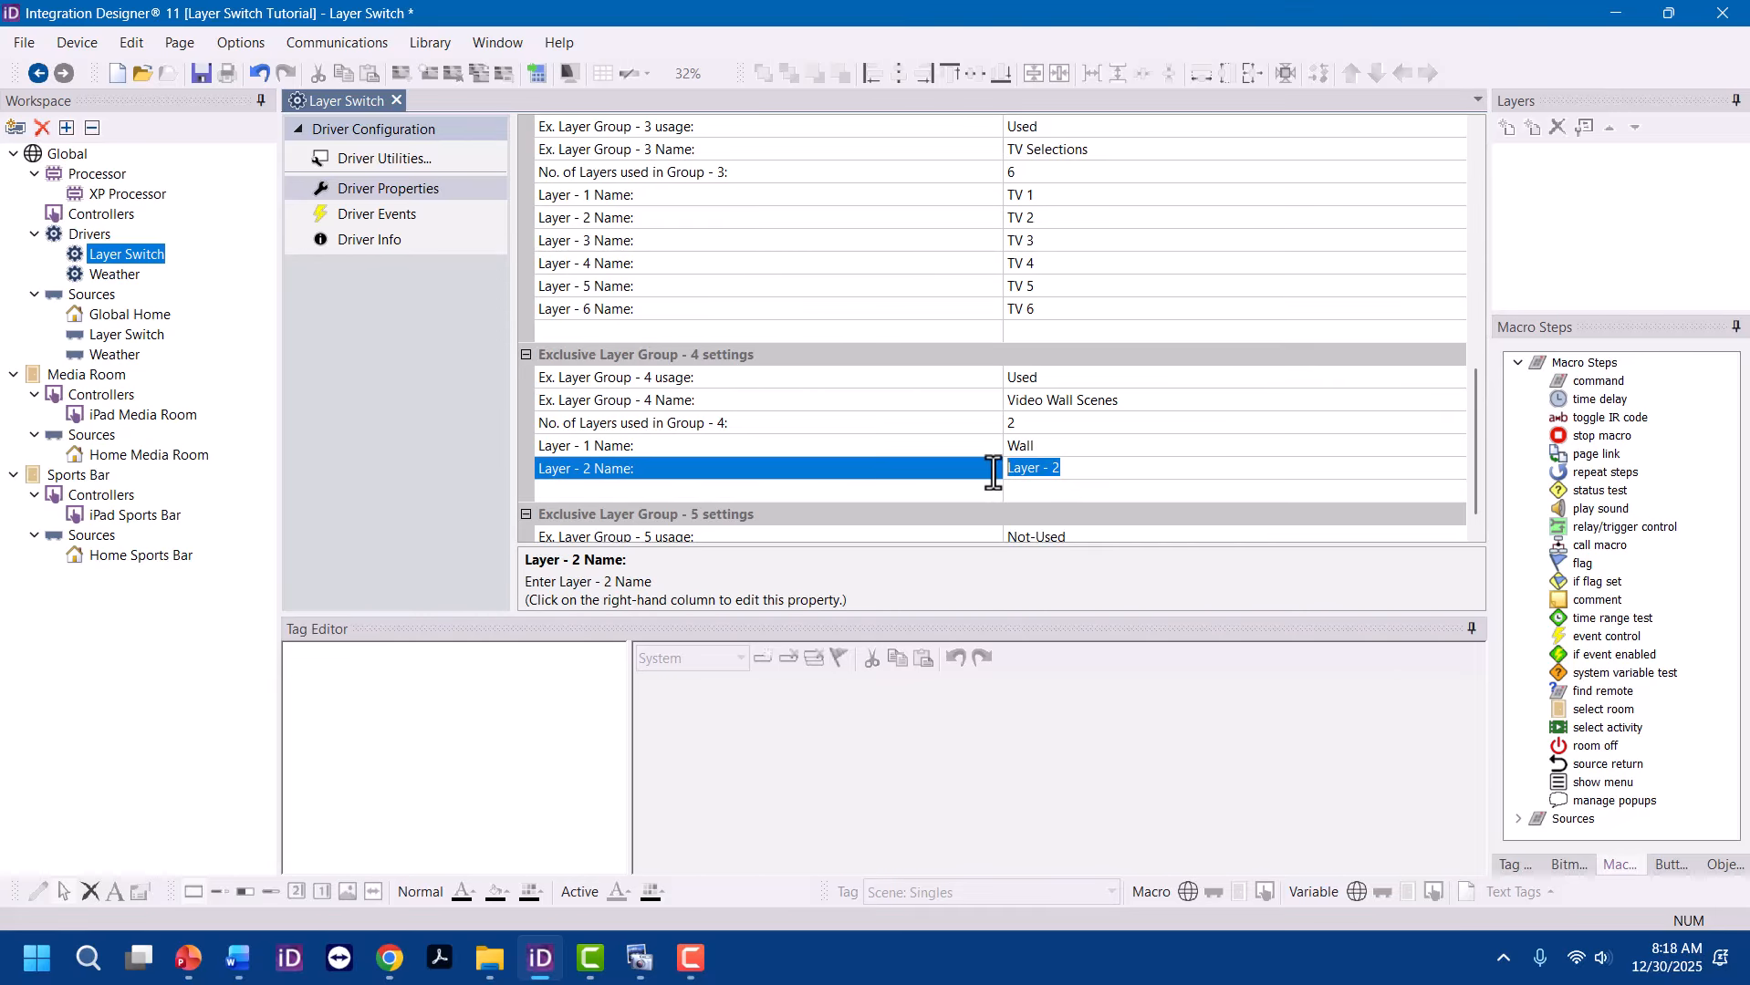
pyautogui.write('Singles 2.x')
pyautogui.press('BackSpace')
pyautogui.press('BackSpace')
pyautogui.write('x2')
pyautogui.click(1264, 441)
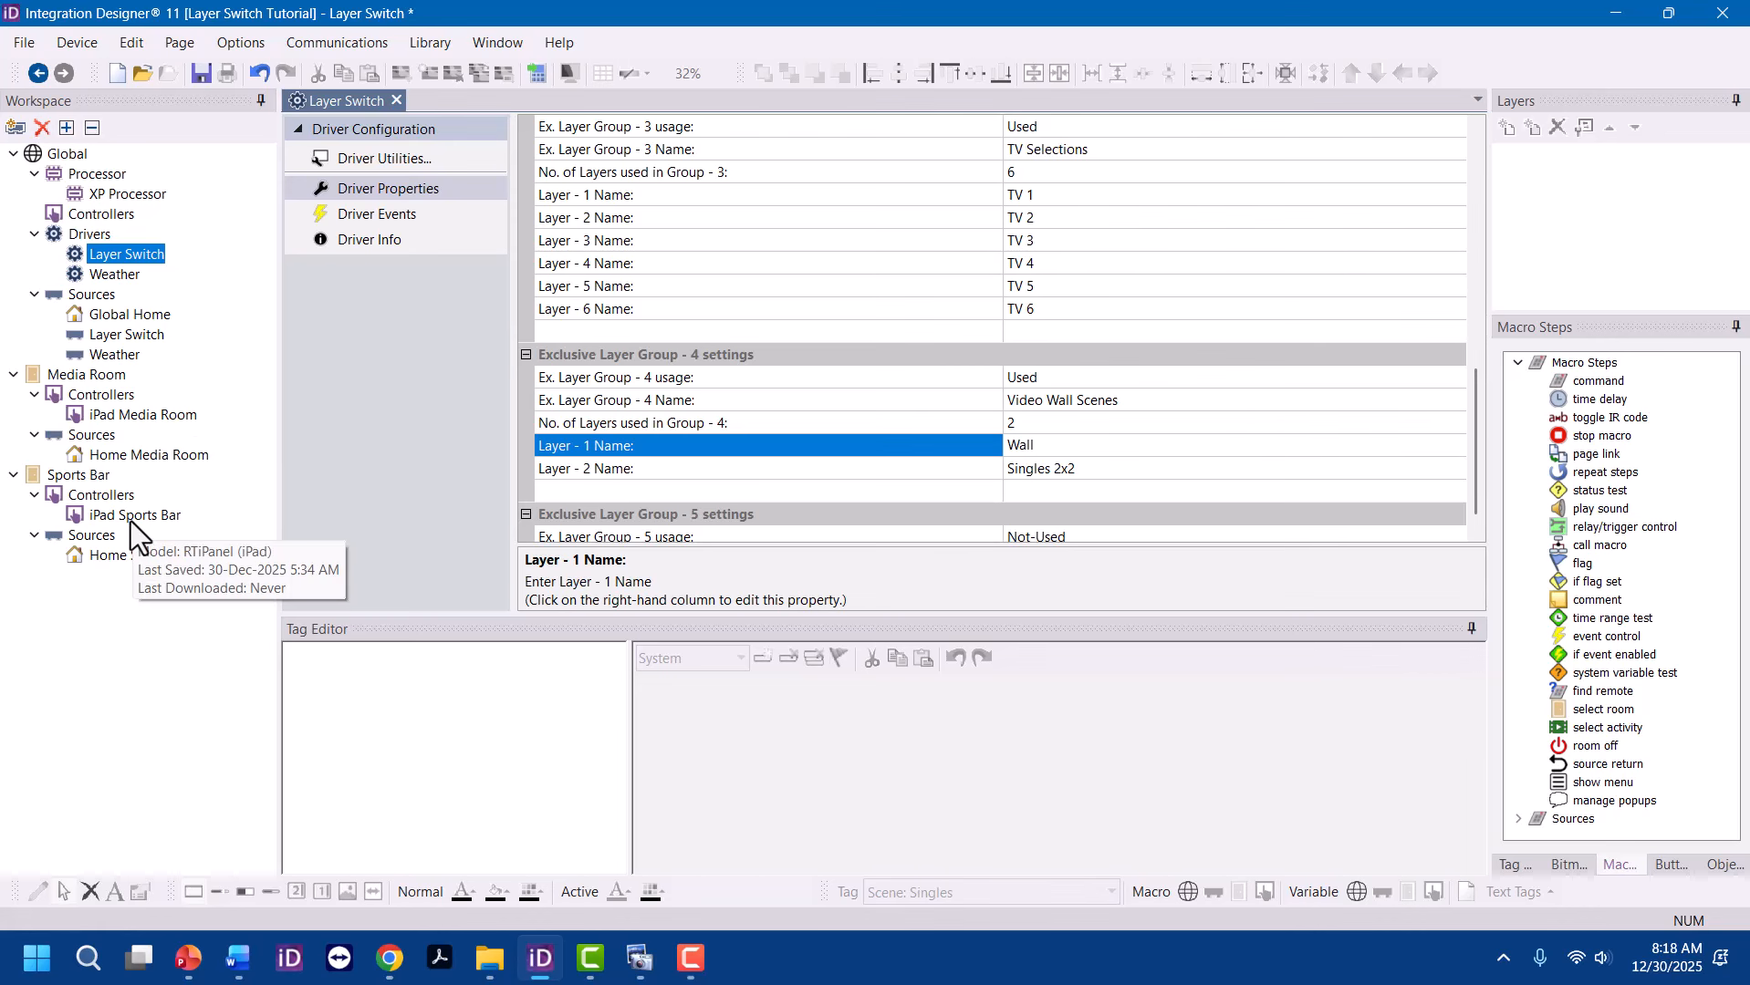
# Return to the Home Sports Bar's Video Wall page and add a command step to the Scene: Wall button's source macro
pyautogui.doubleClick(109, 555)
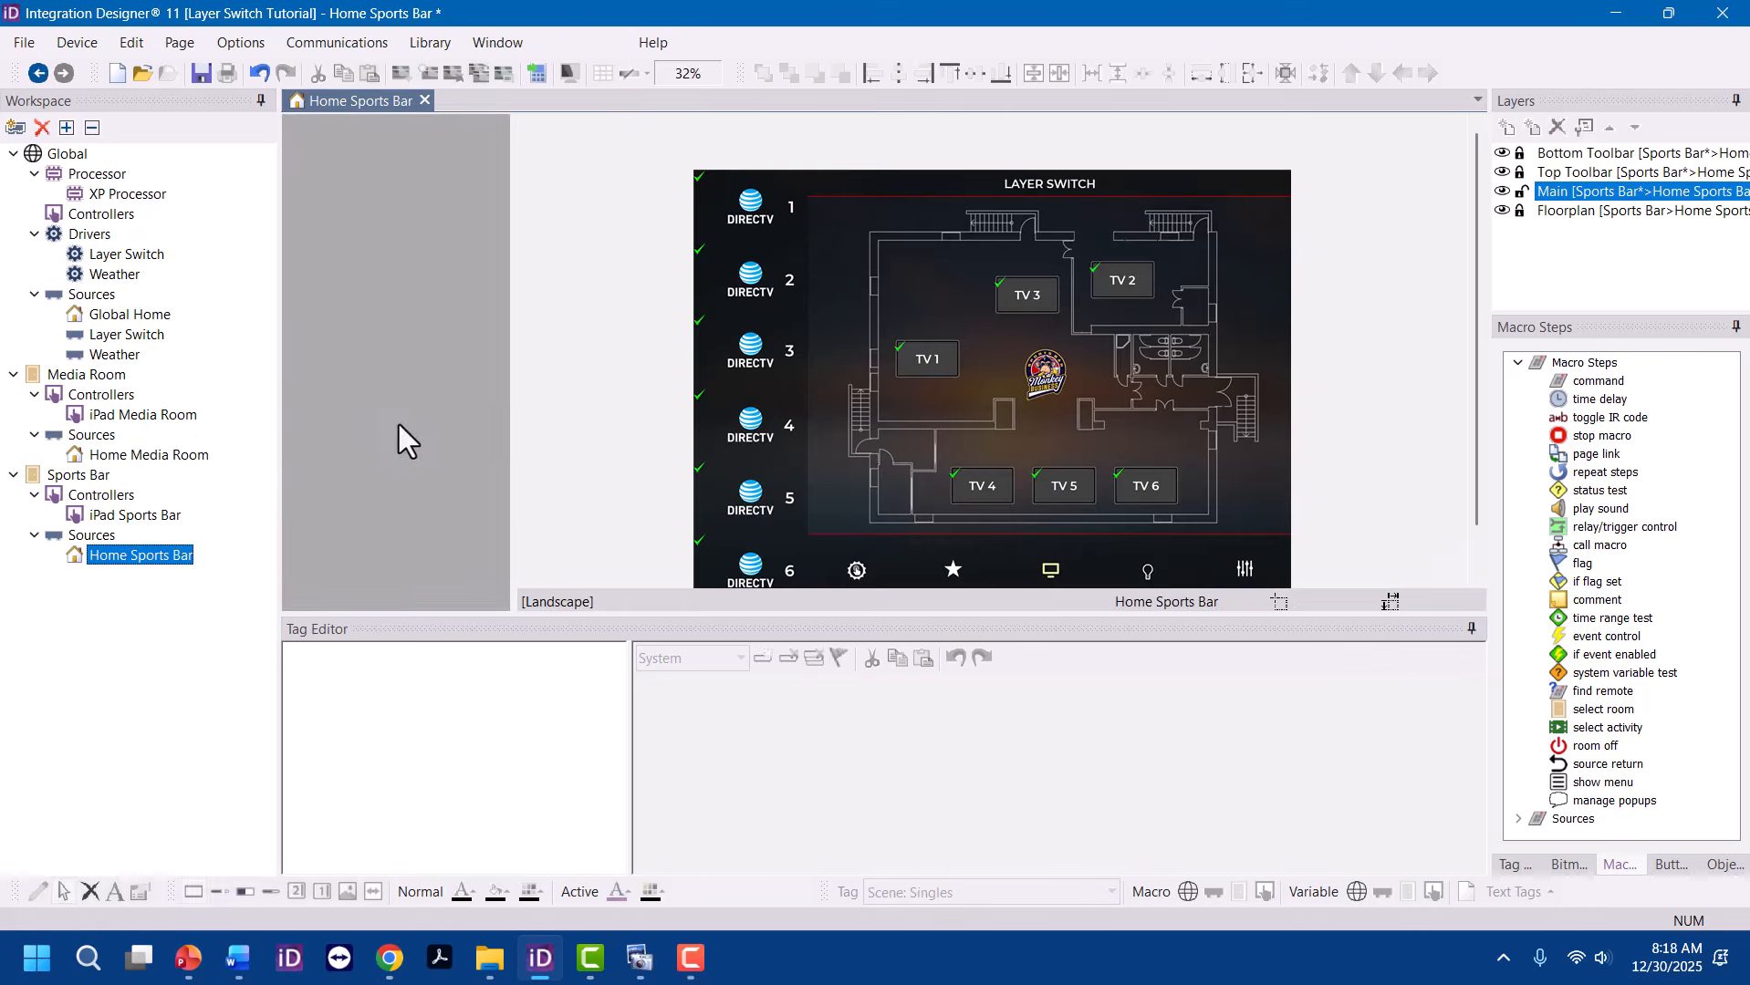
pyautogui.click(408, 387)
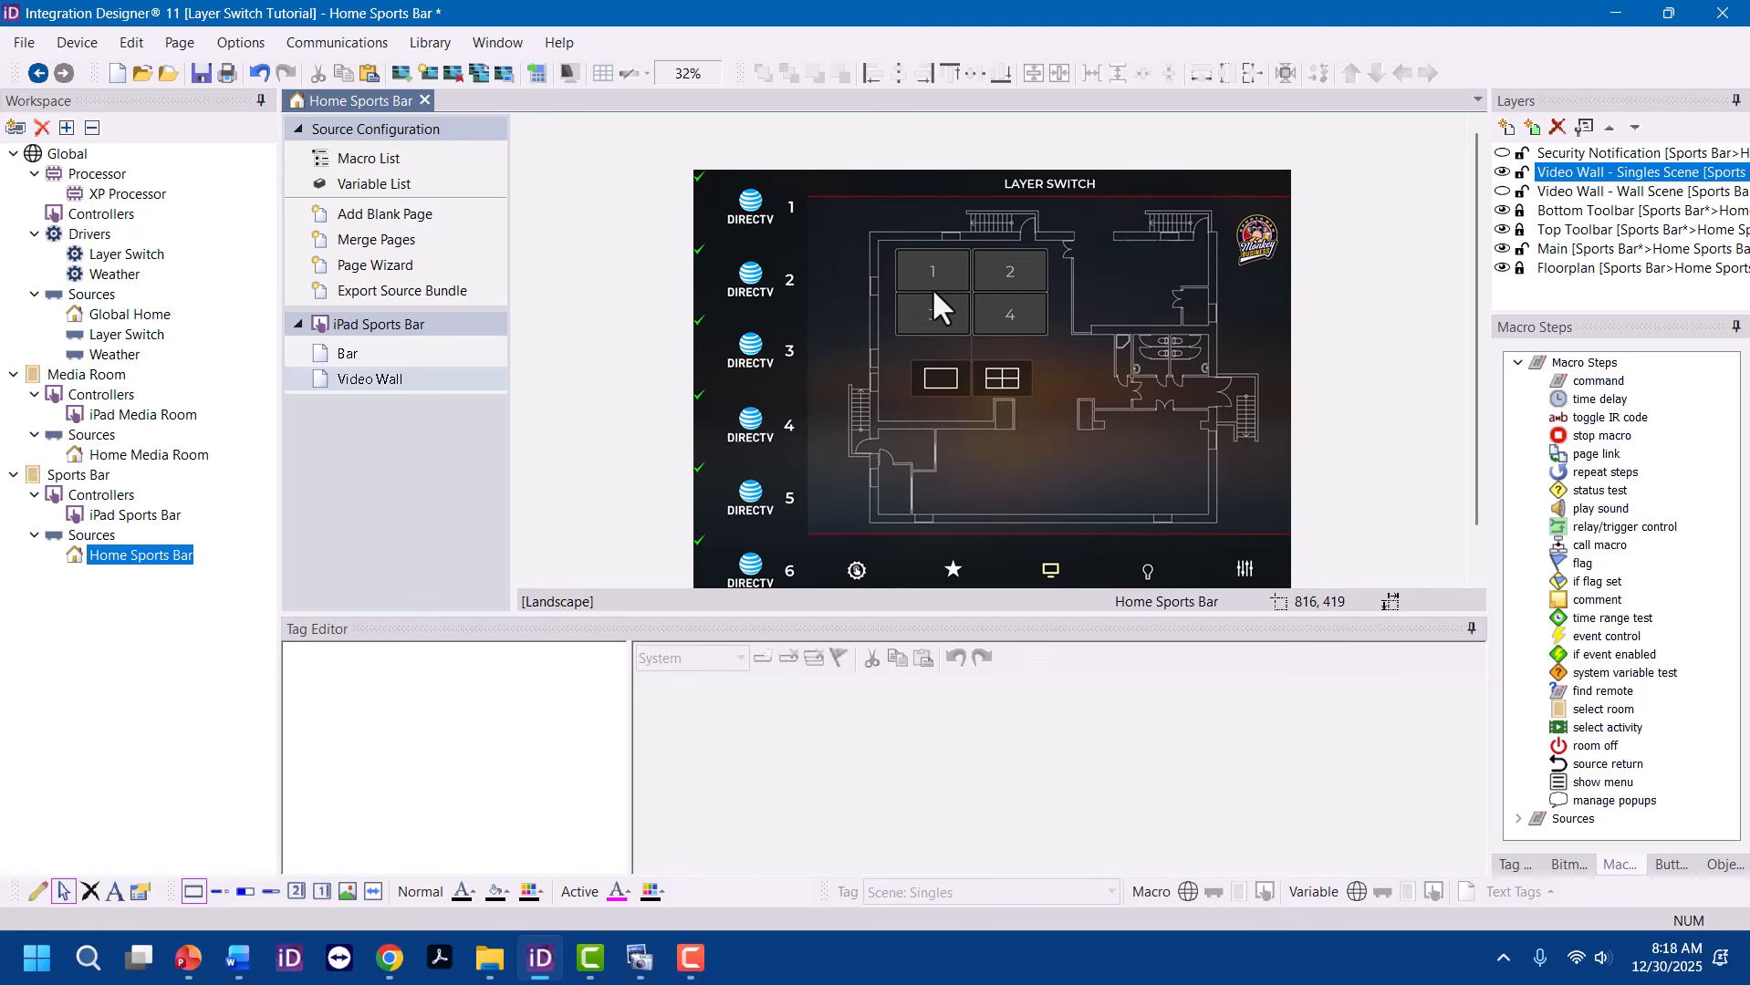
pyautogui.click(938, 377)
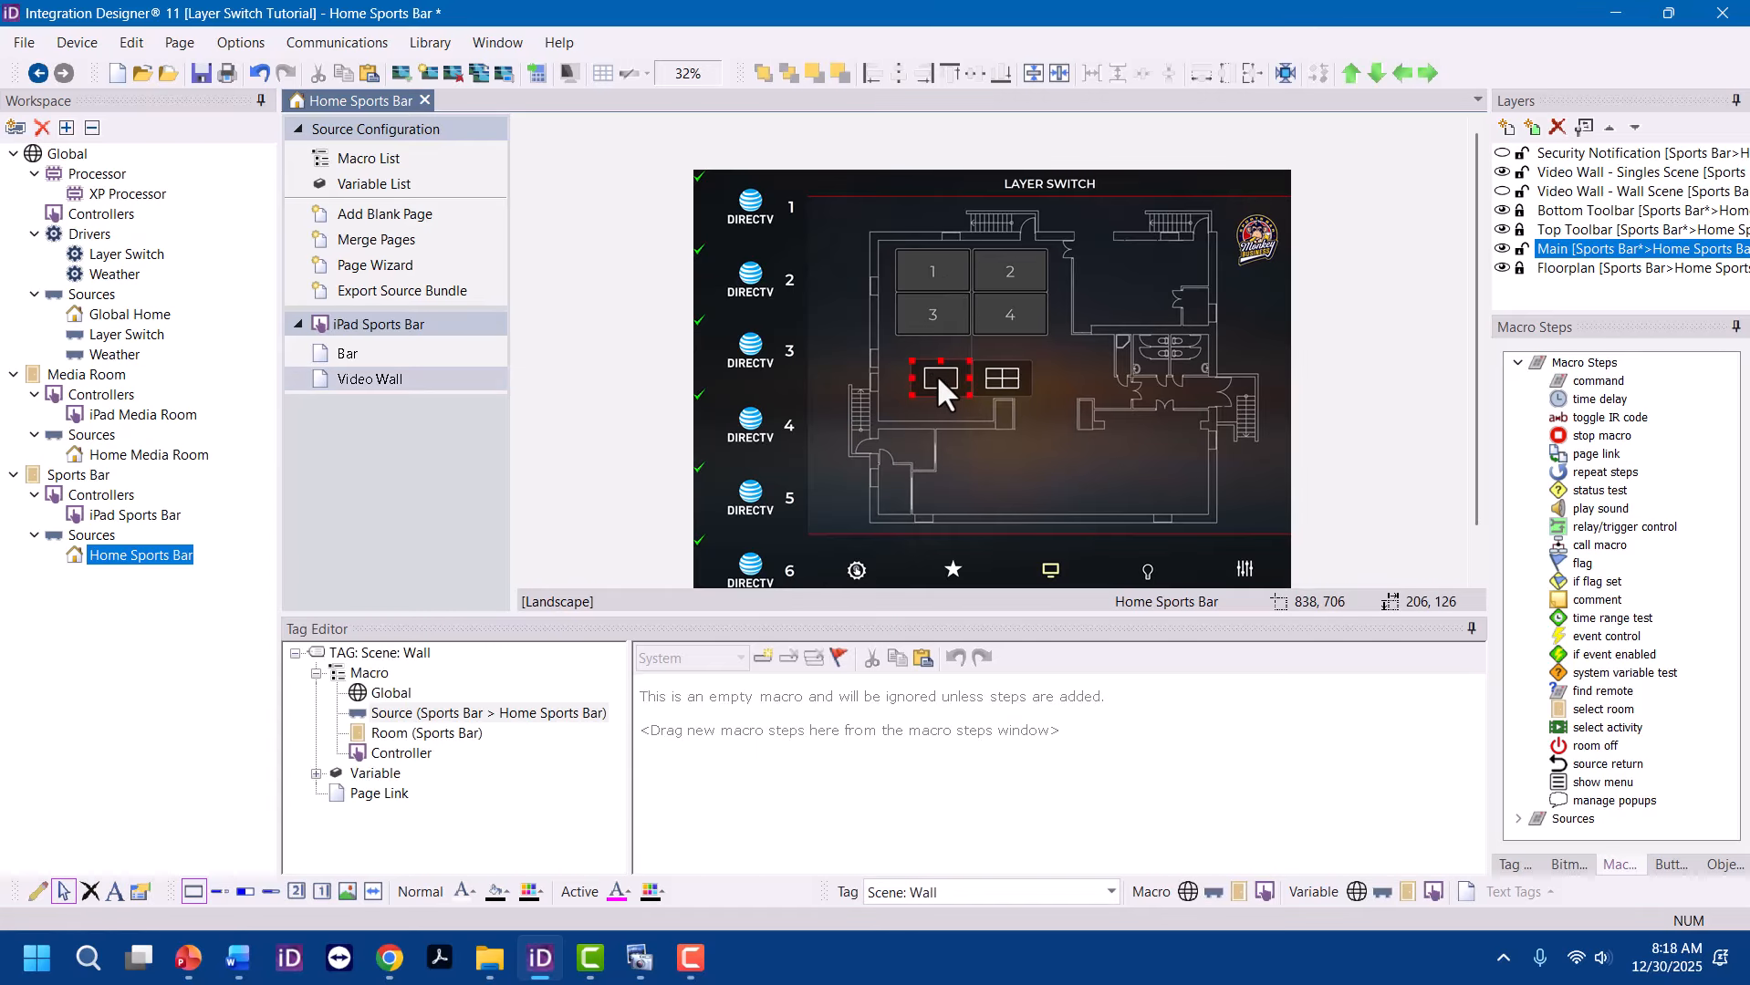
pyautogui.click(525, 714)
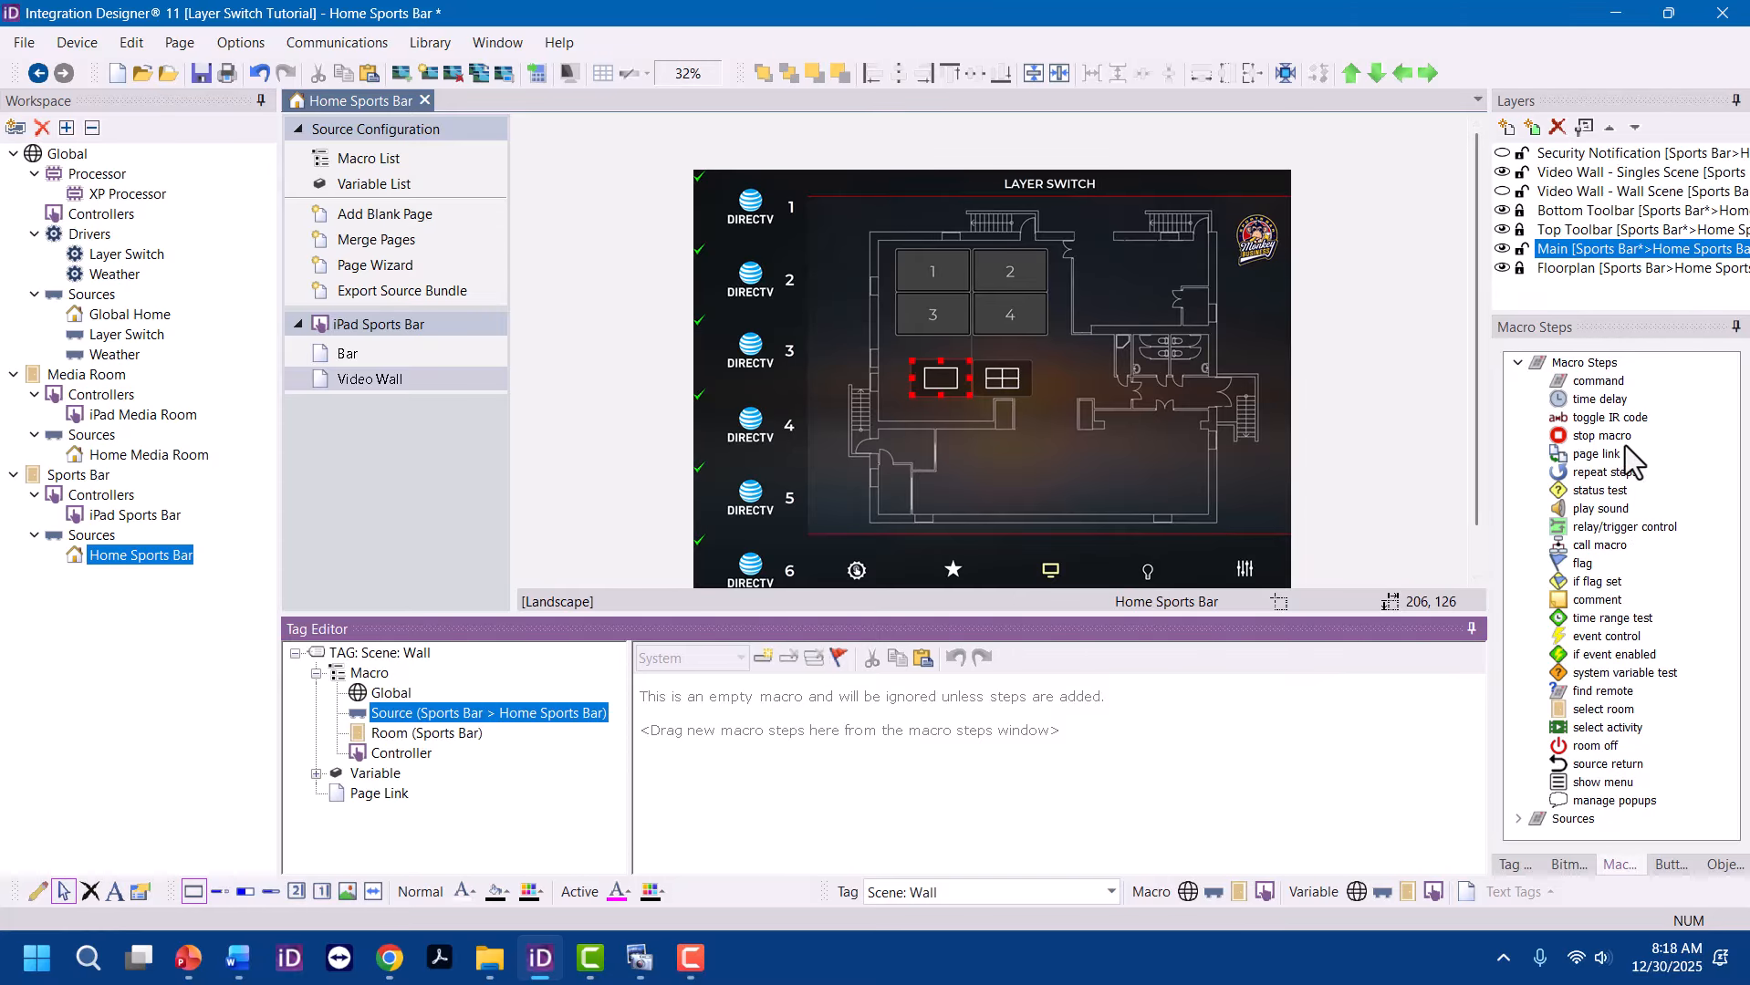
pyautogui.click(1597, 383)
pyautogui.moveTo(1597, 383); pyautogui.dragTo(939, 688)
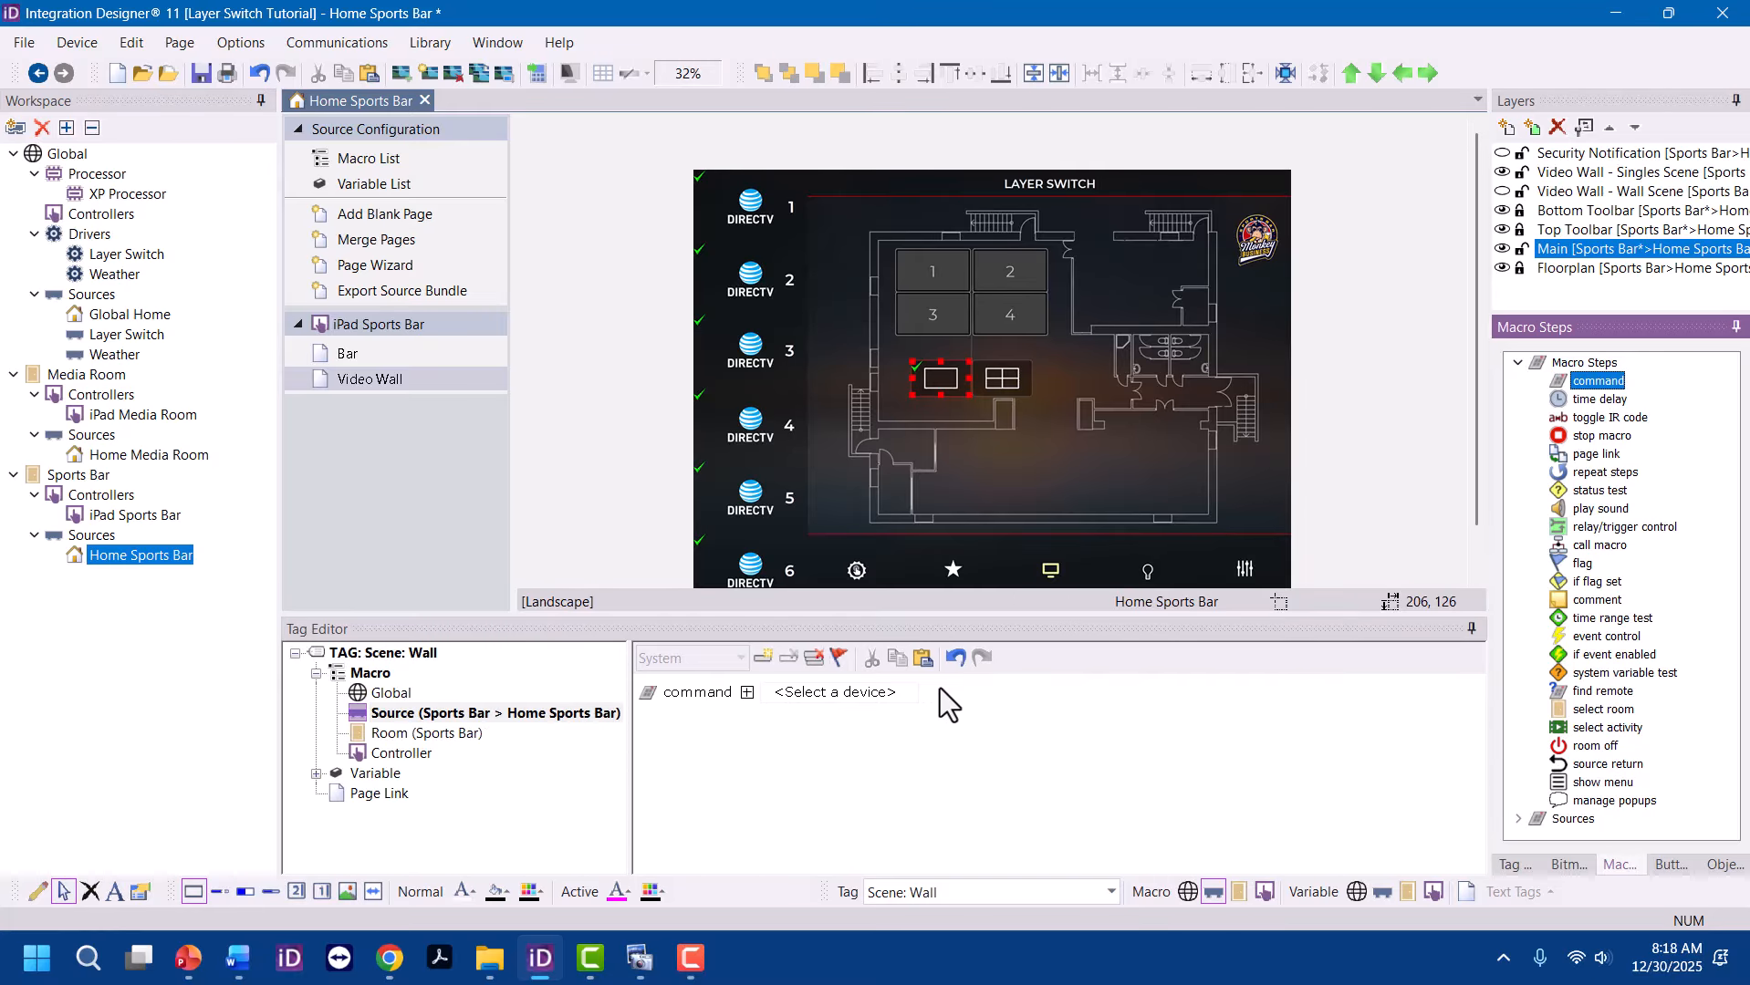
# Configure the command step to use Layer Switch's exclusive Set selected Layer function for Video Wall Scenes with the Wall layer
pyautogui.click(869, 694)
pyautogui.click(864, 751)
pyautogui.click(965, 701)
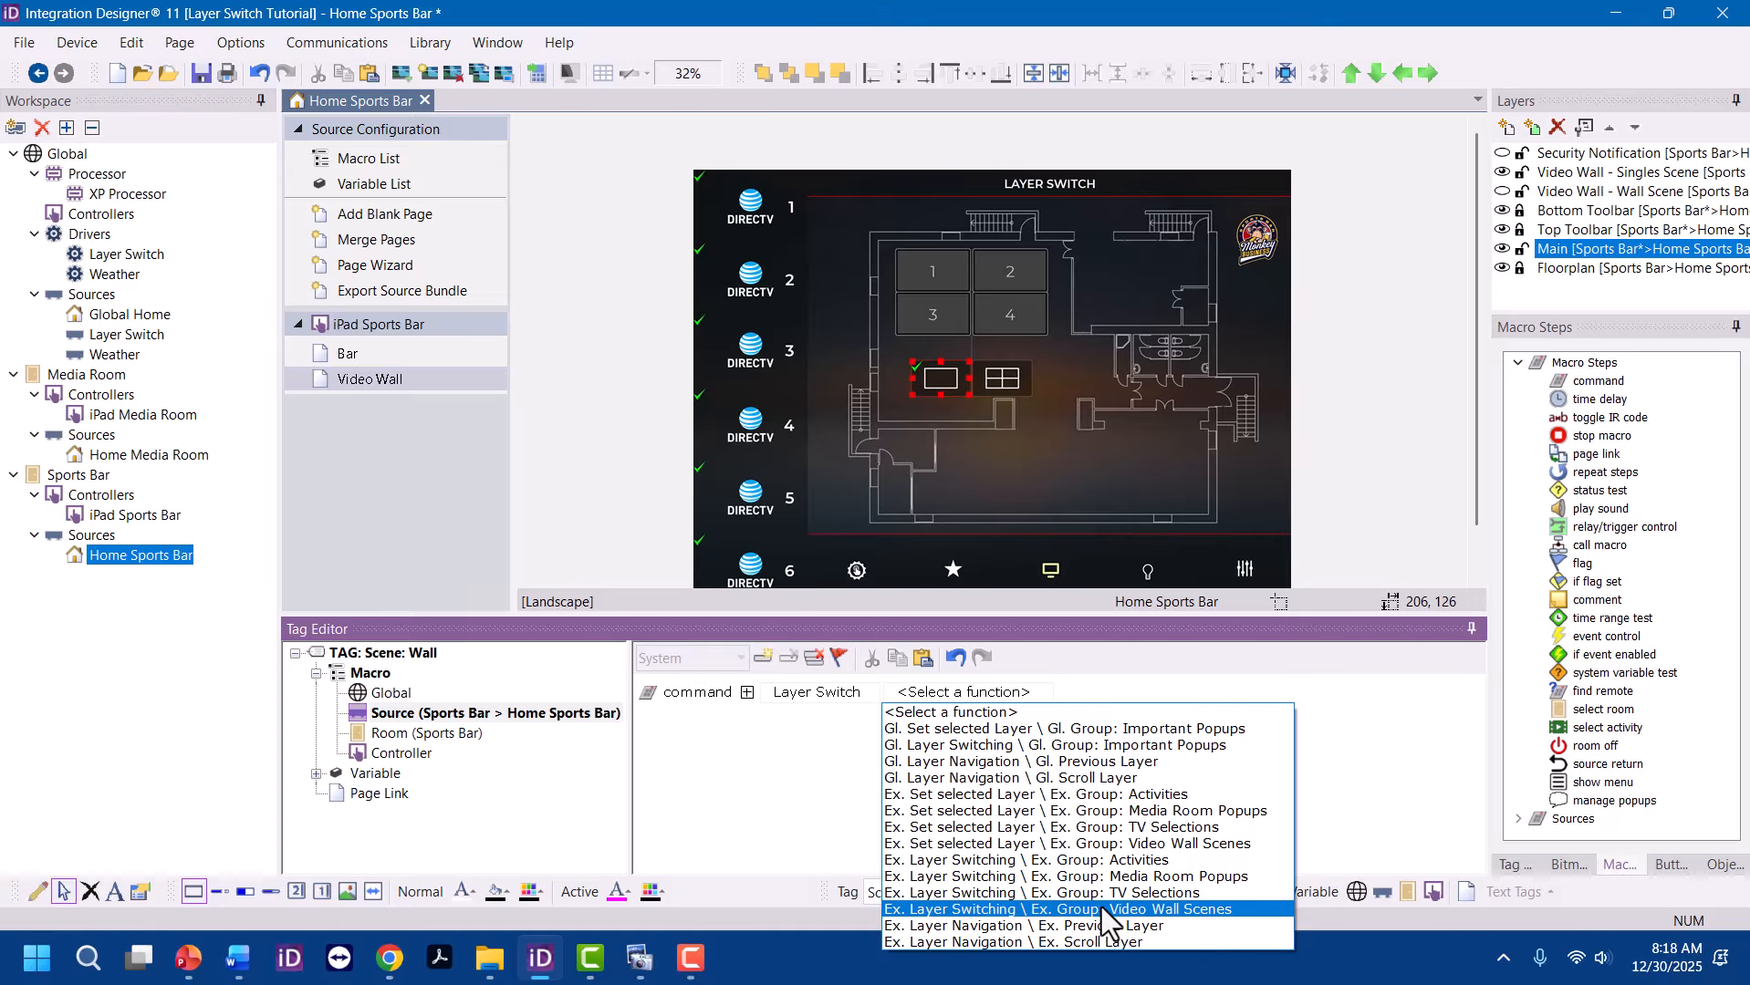
pyautogui.click(1120, 844)
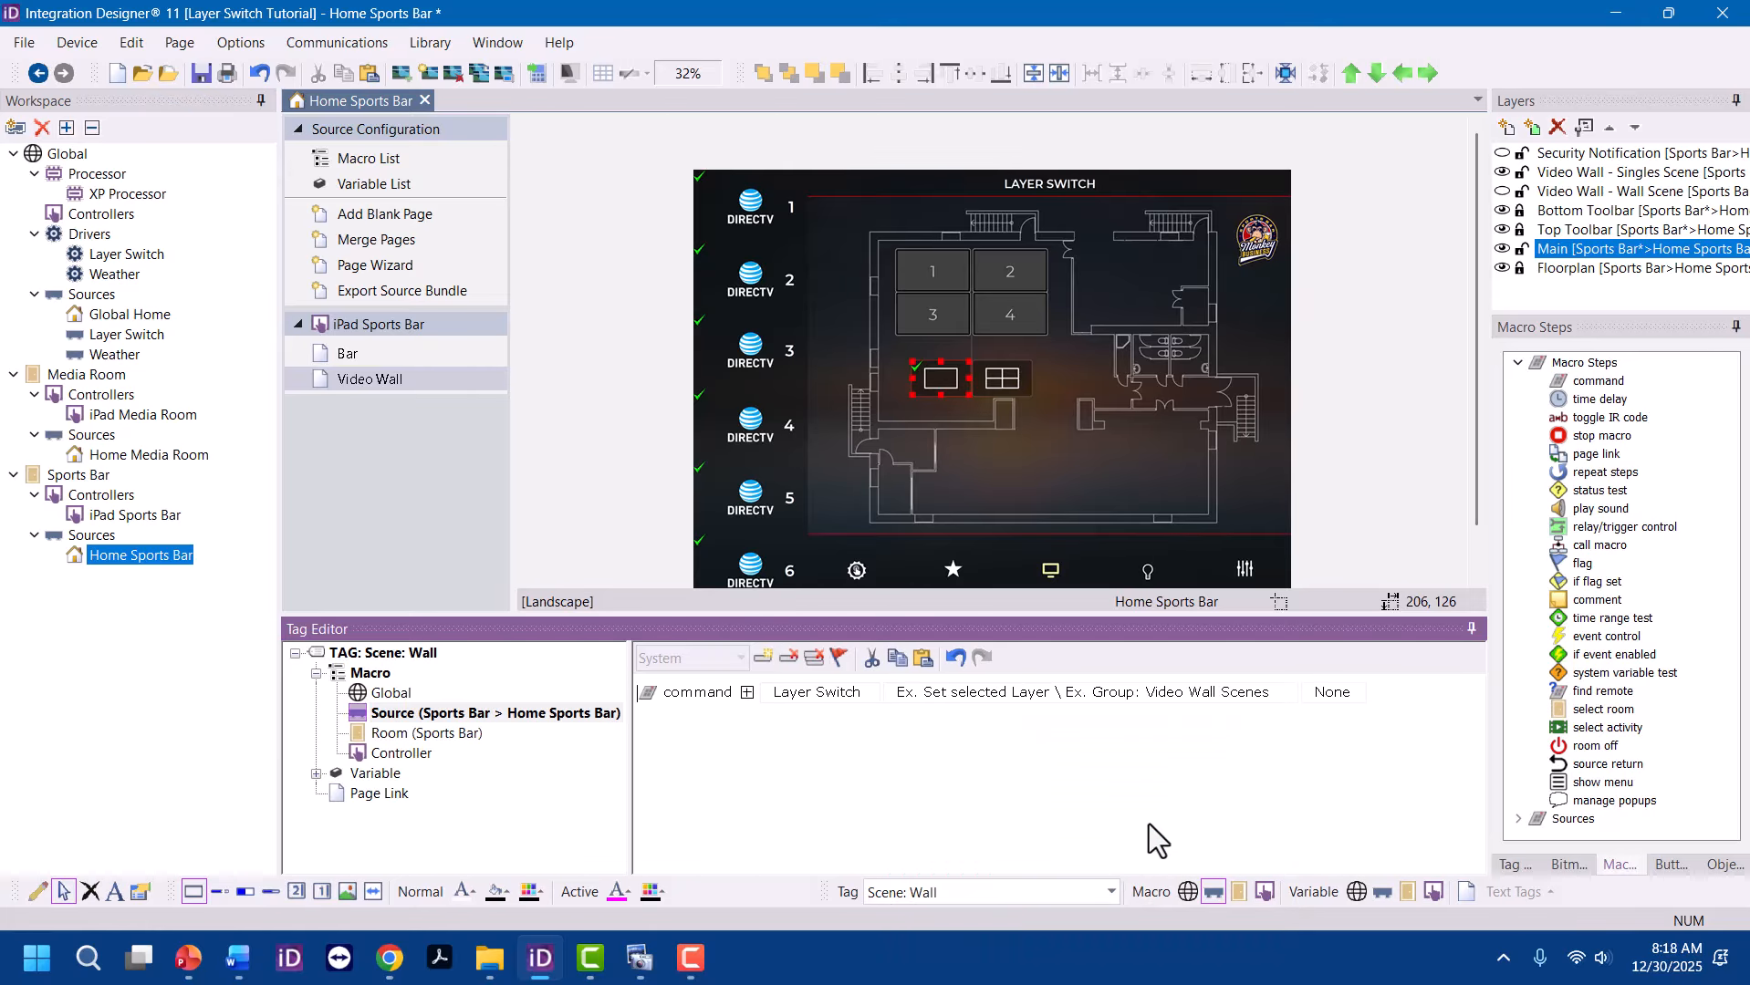
pyautogui.click(1340, 699)
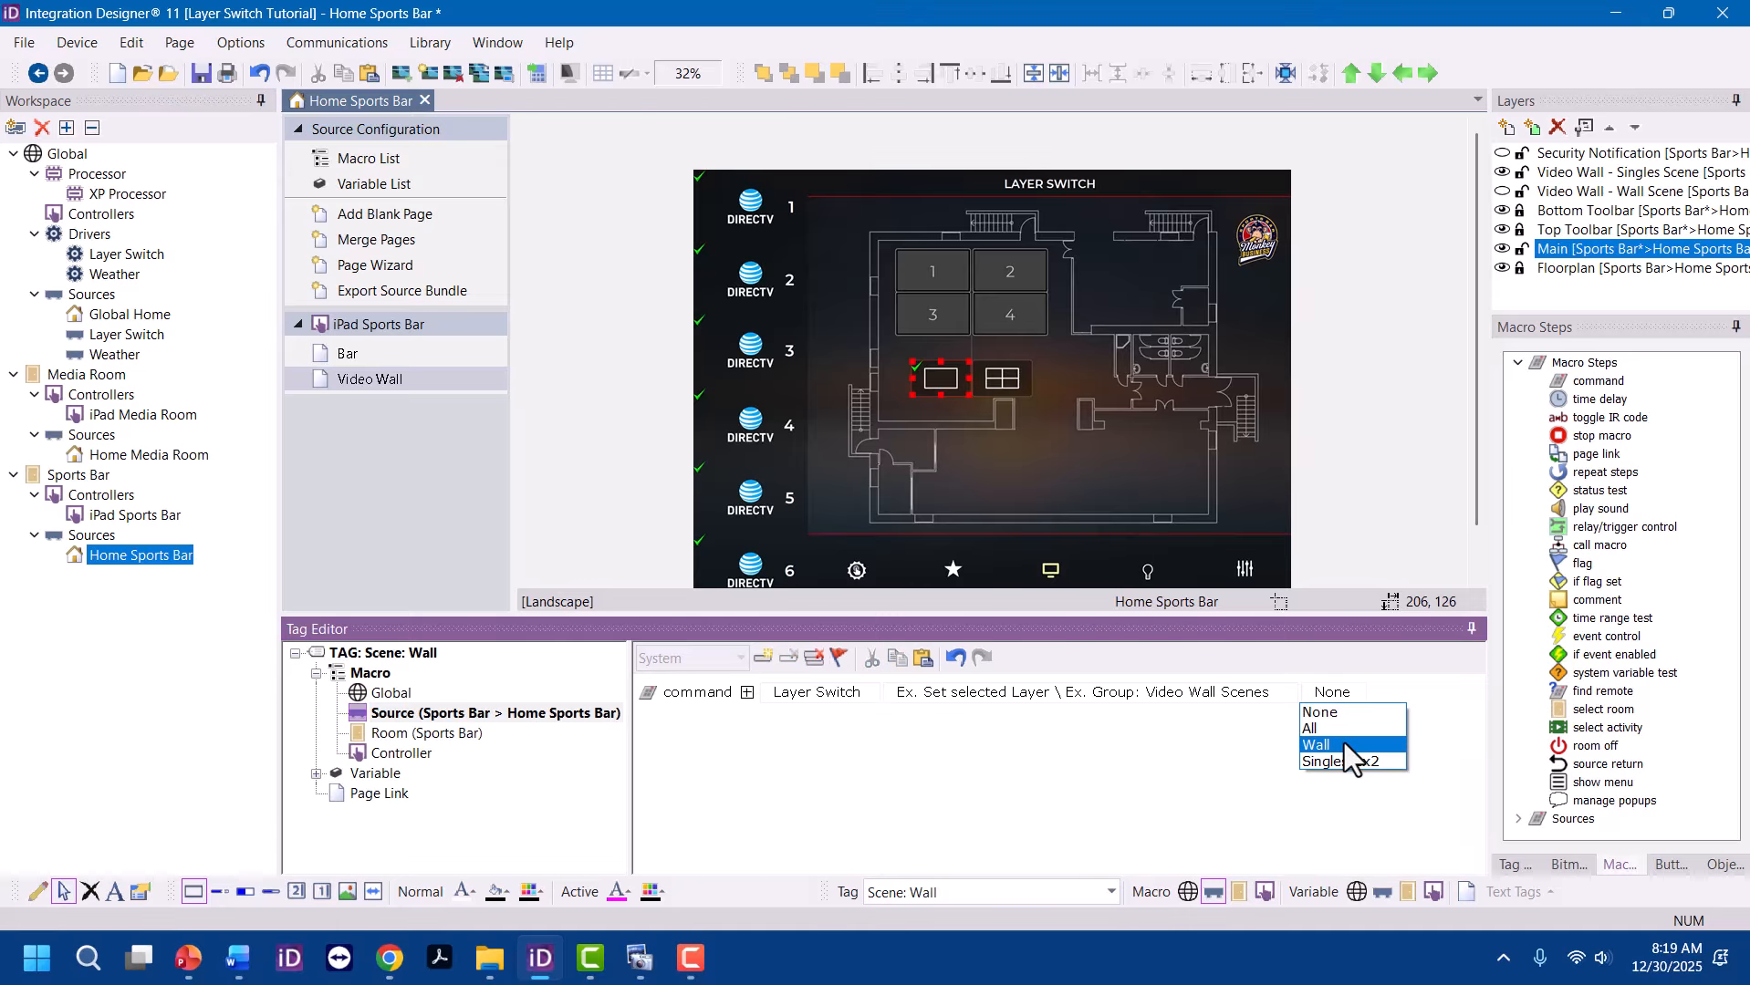
pyautogui.click(1344, 743)
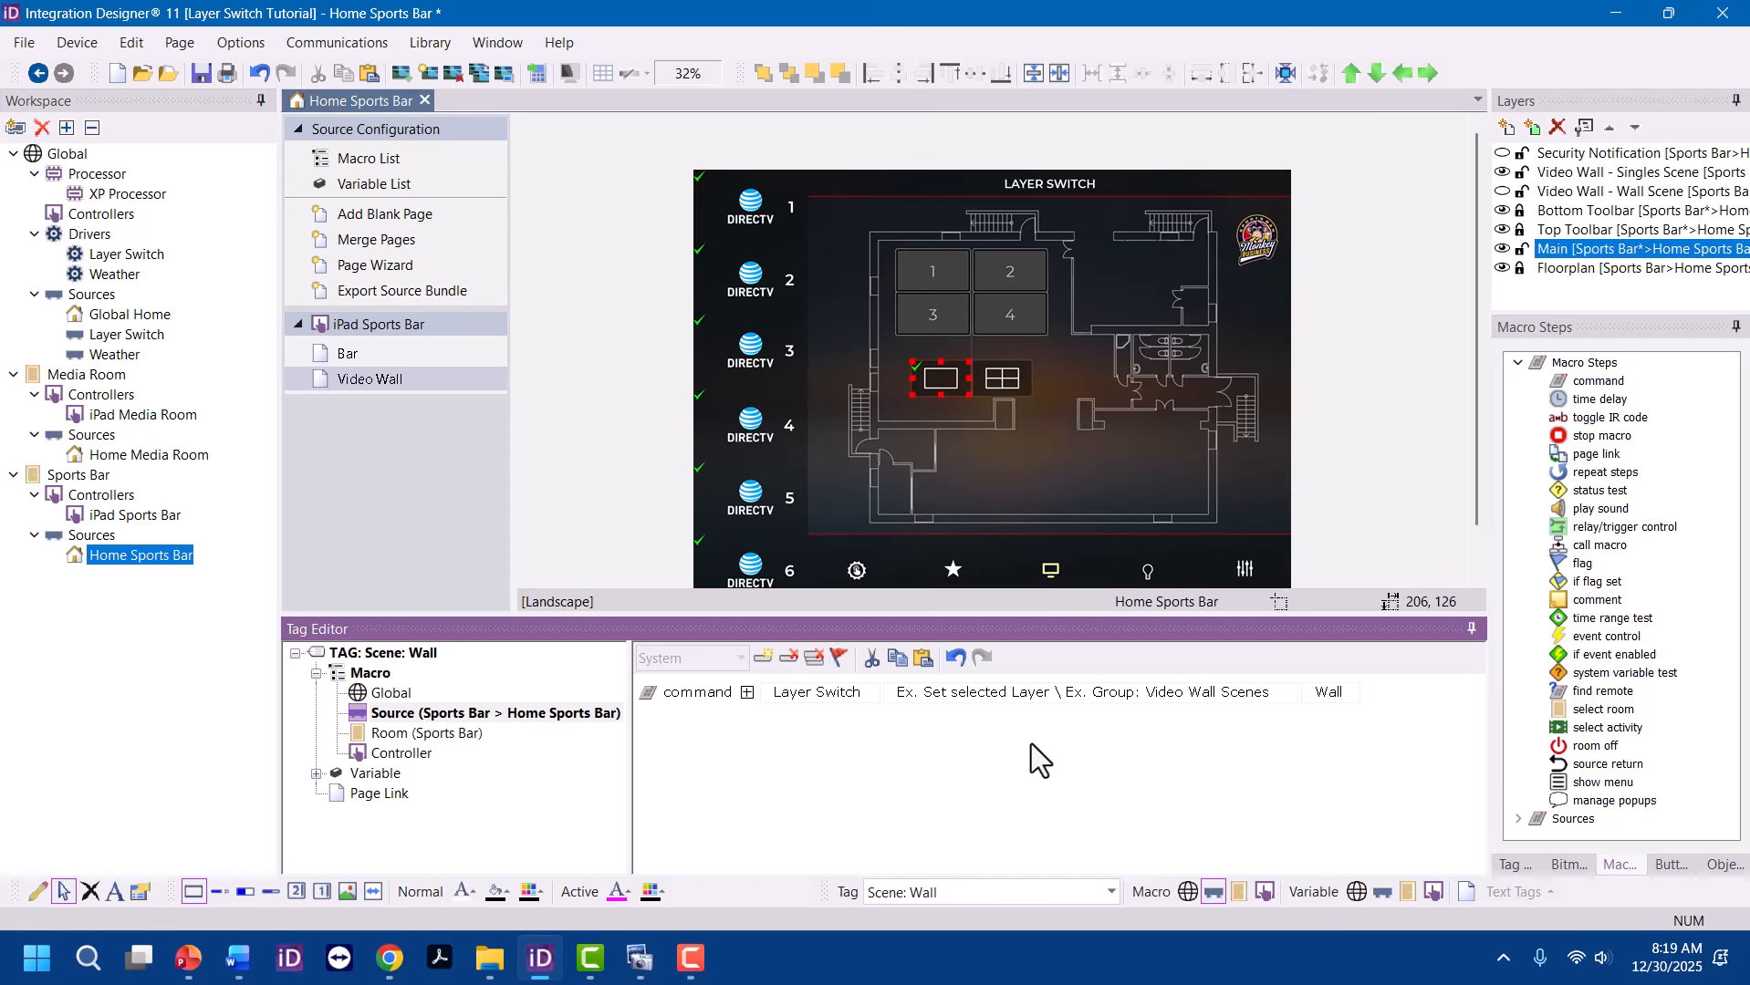
# Assign the Video Wall Scenes Wall: status variable to the Scene: Wall button's source-level Reversed property
pyautogui.click(316, 774)
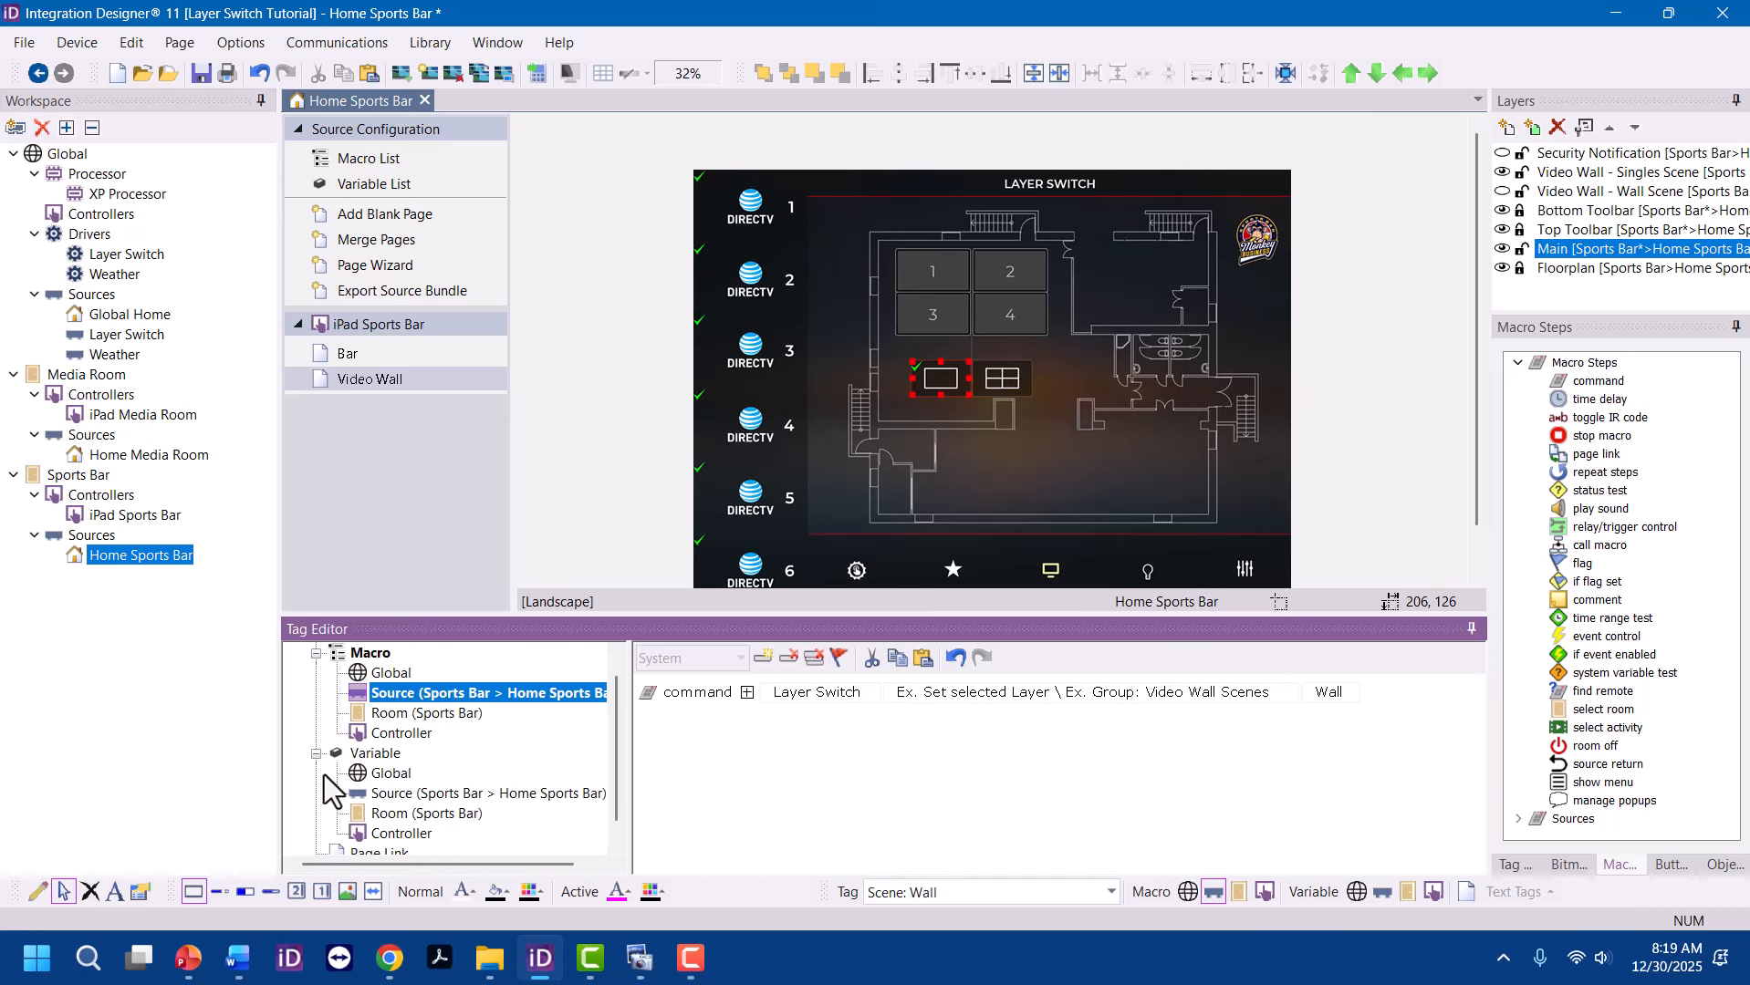
pyautogui.click(425, 798)
pyautogui.click(1285, 718)
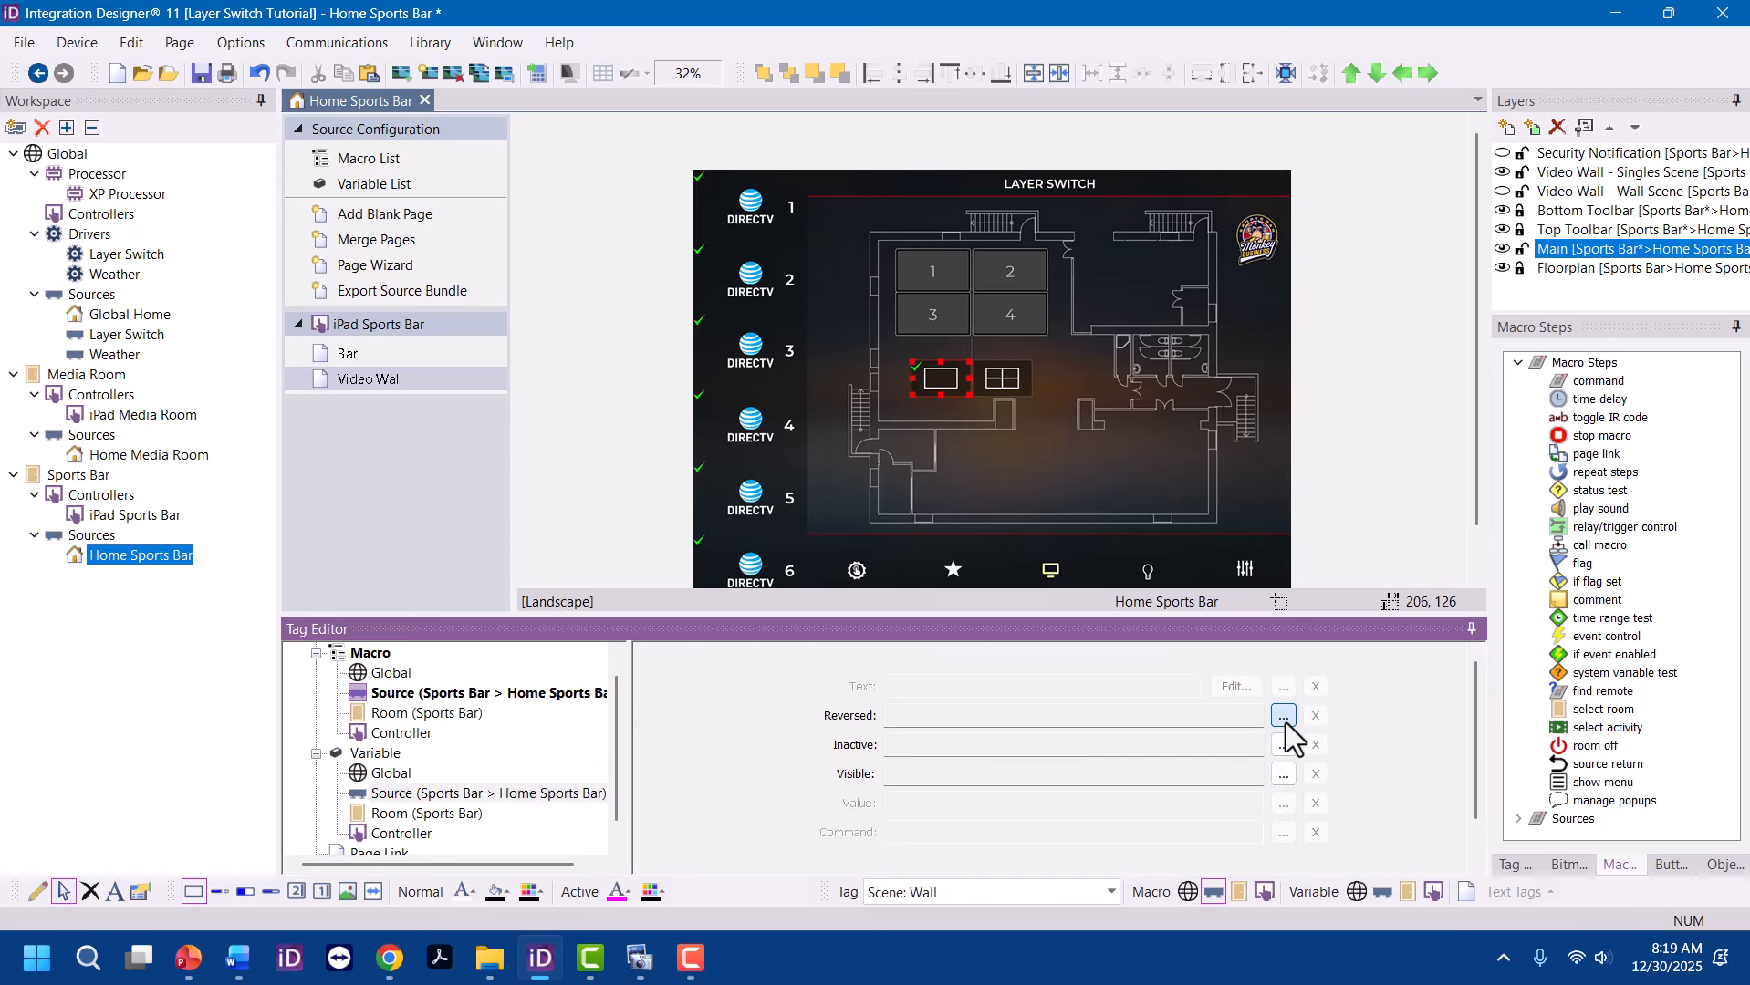
pyautogui.scroll(-5, 799, 457)
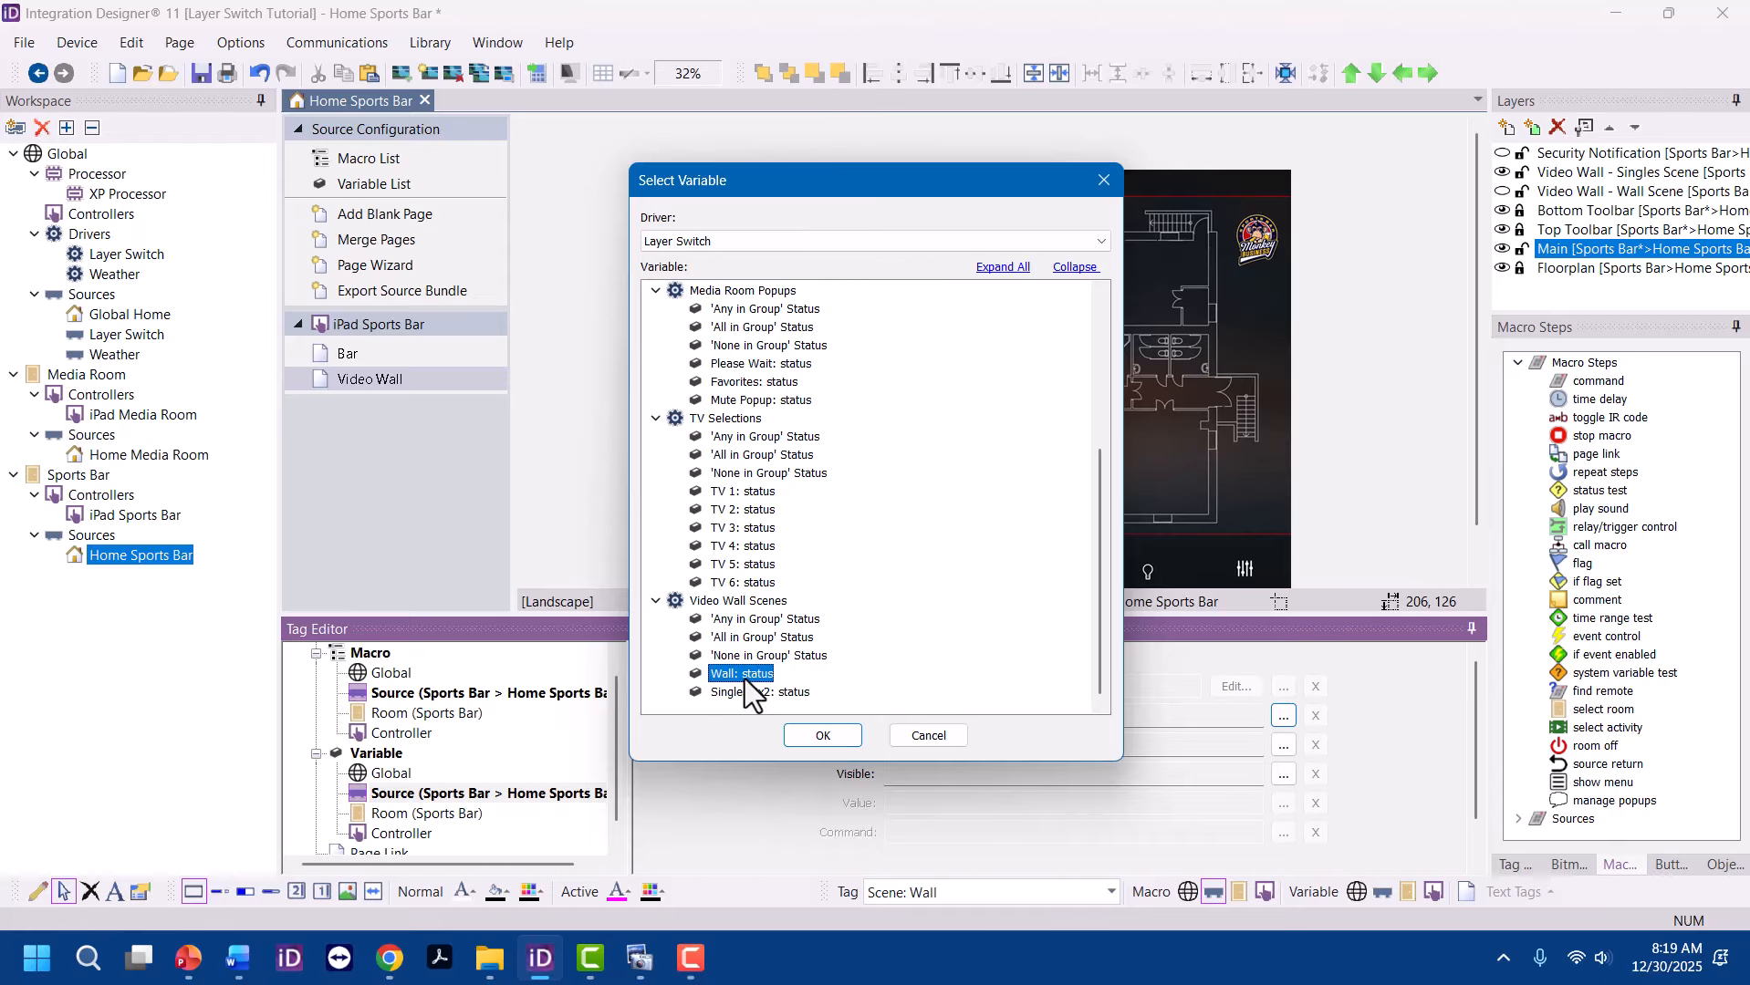
pyautogui.click(832, 741)
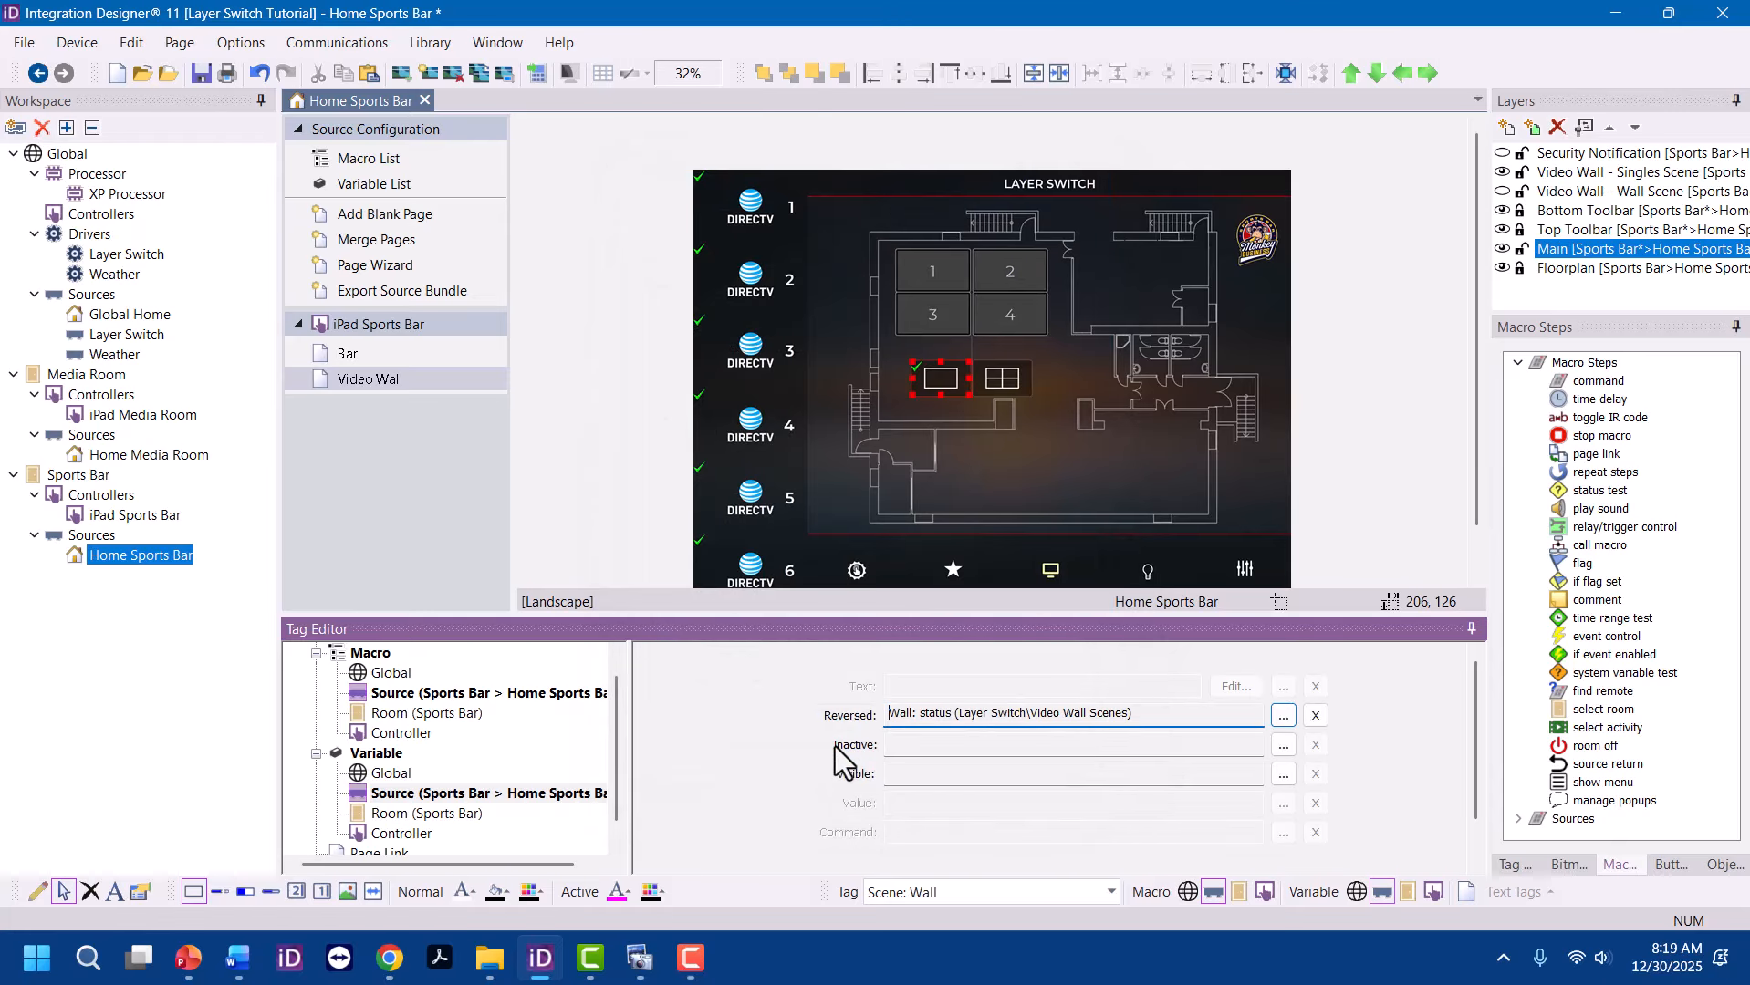
pyautogui.click(1001, 375)
pyautogui.click(410, 732)
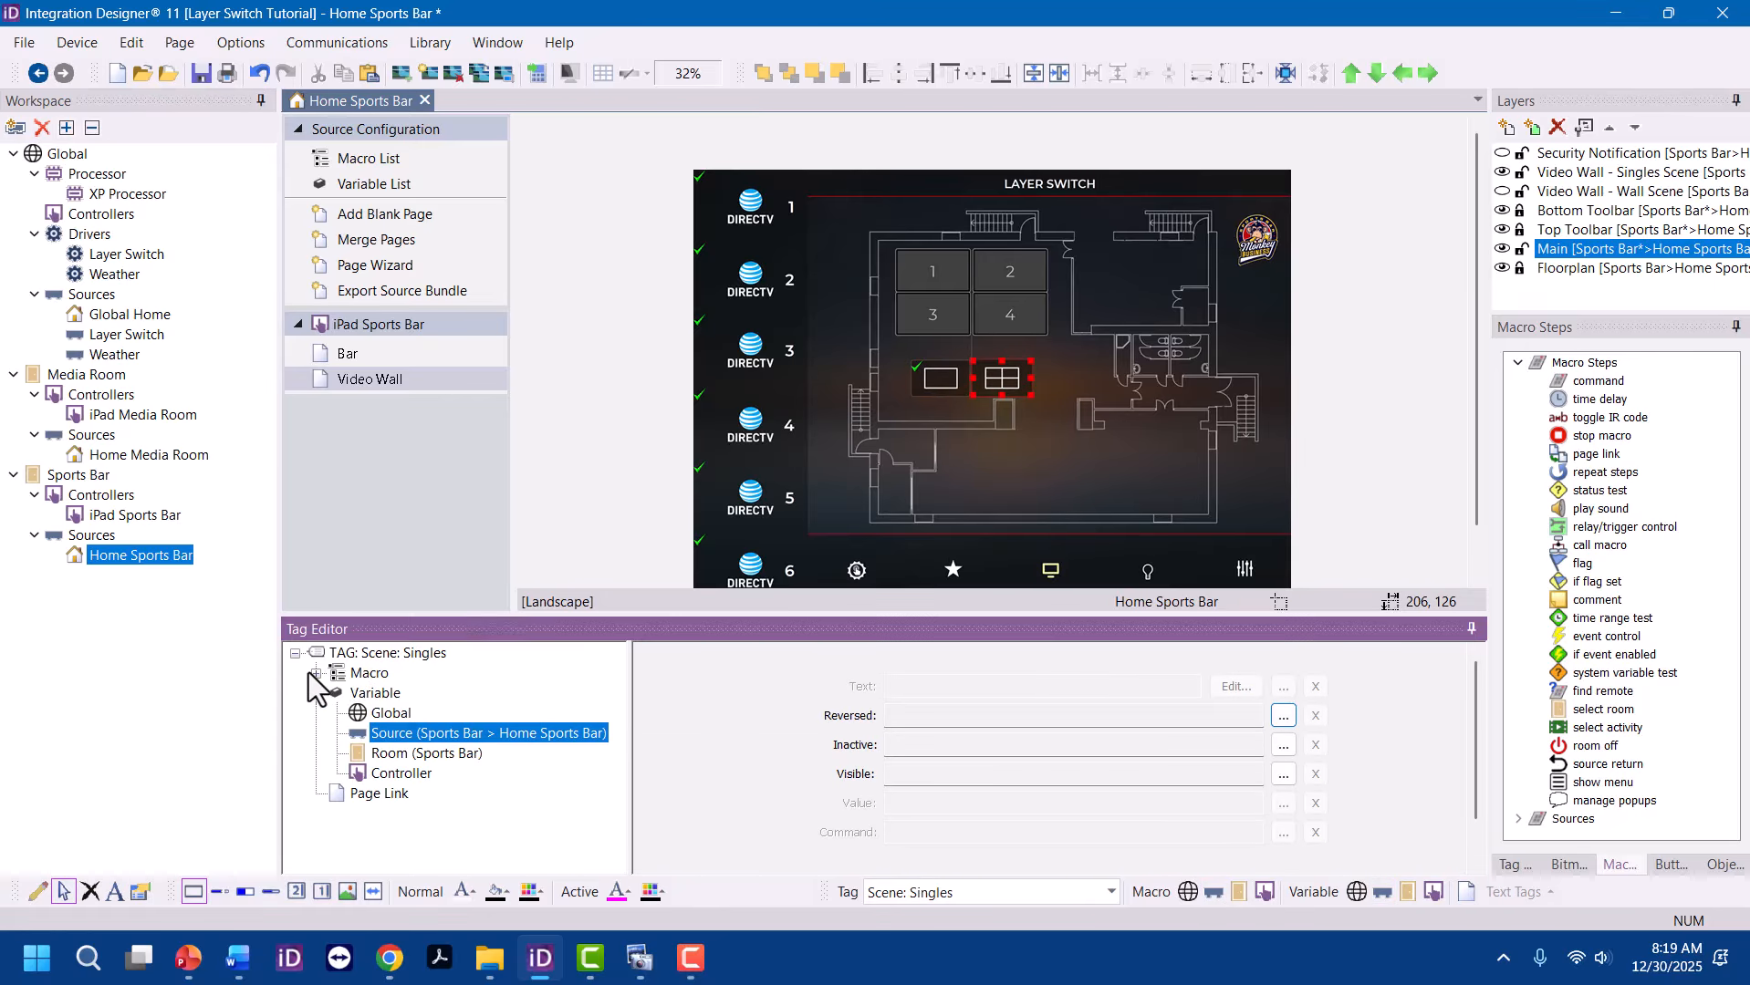
pyautogui.click(316, 674)
pyautogui.click(396, 713)
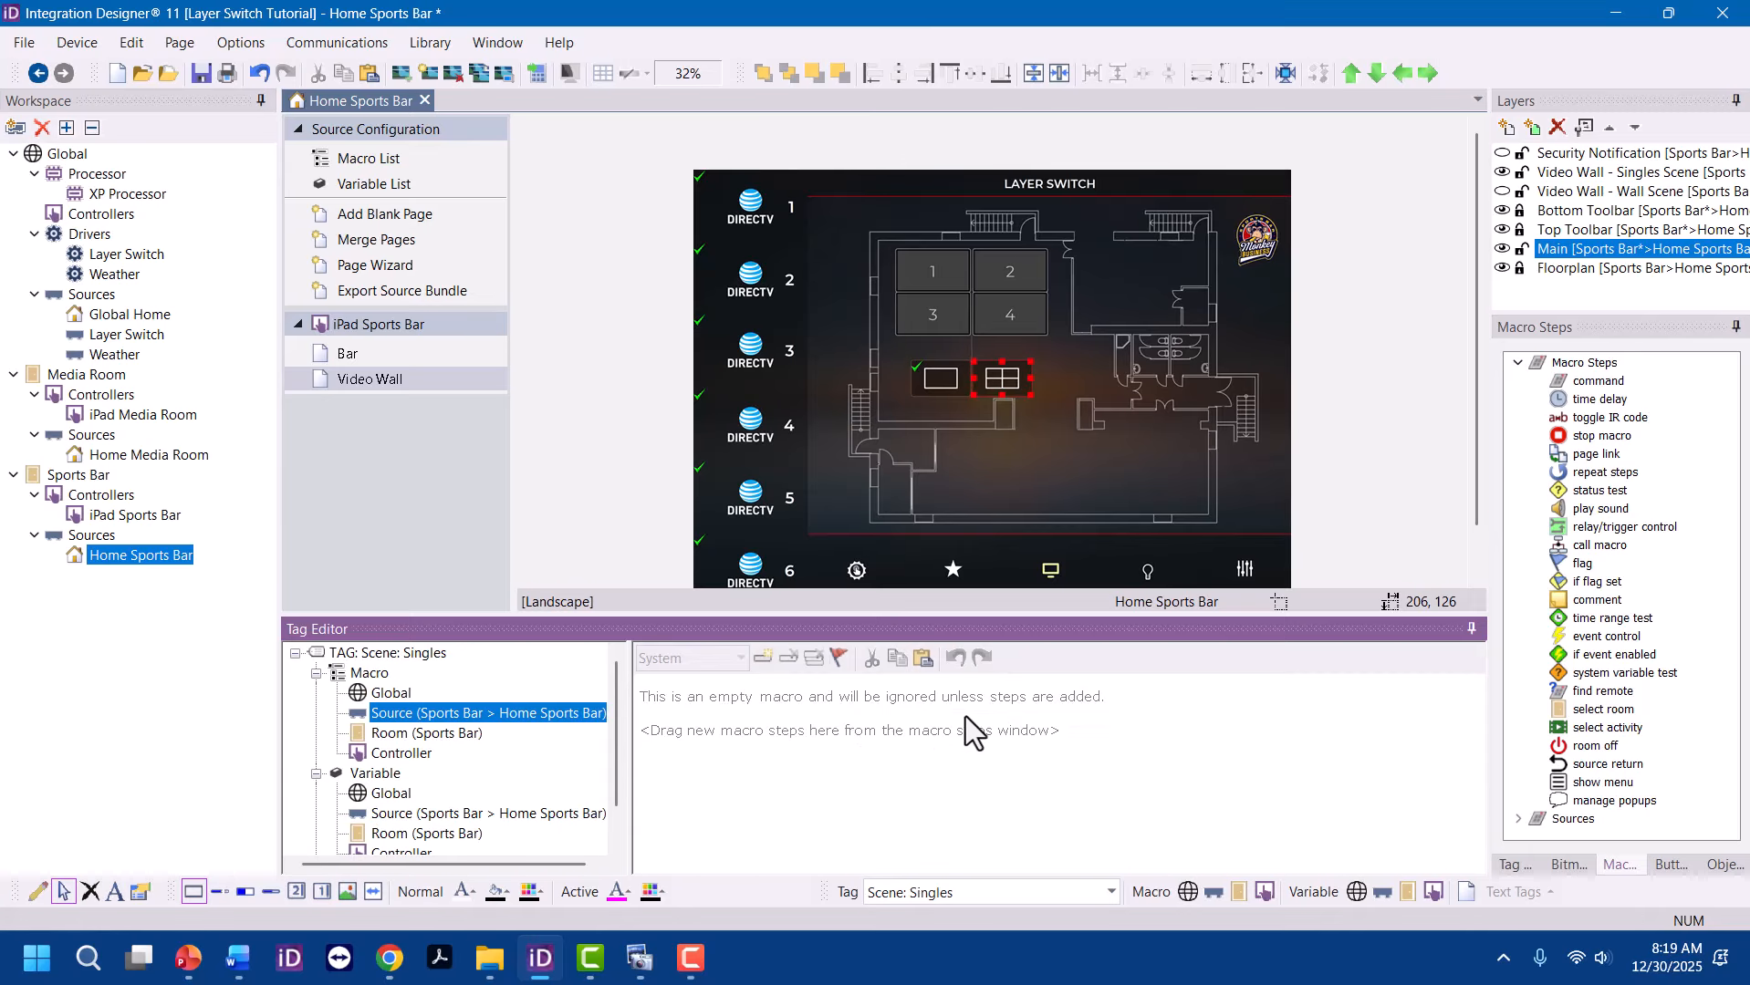
pyautogui.click(924, 658)
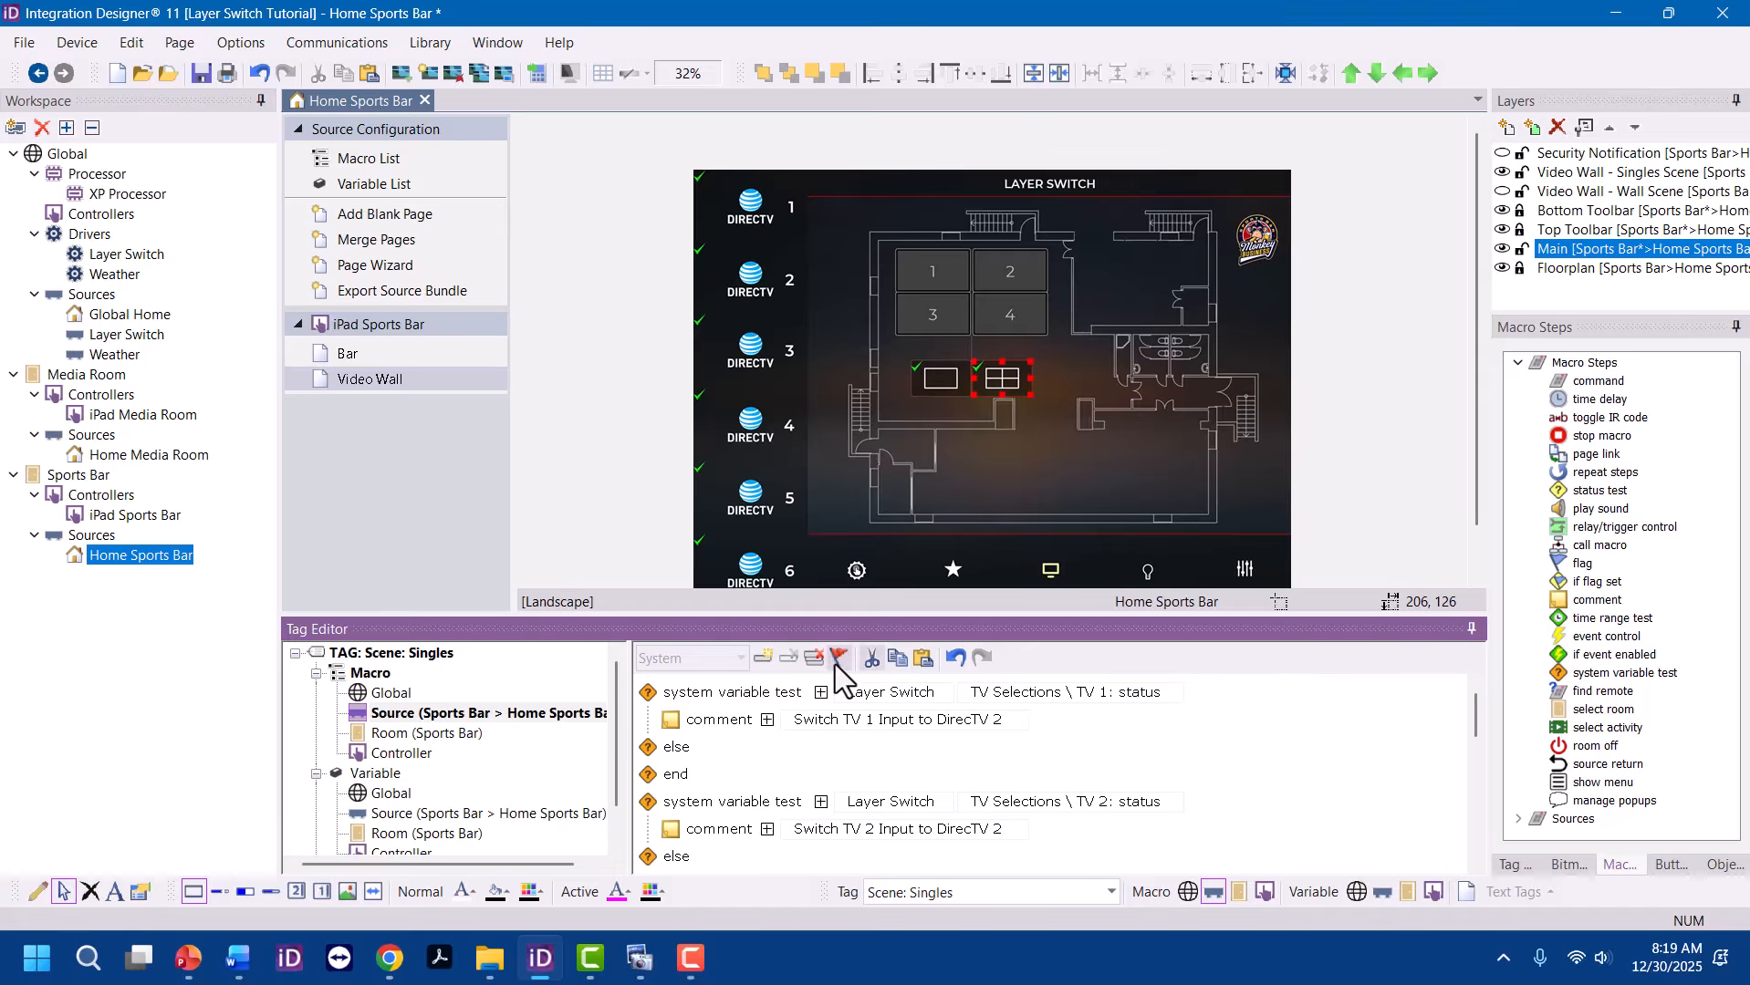
pyautogui.click(812, 659)
# Copy the Scene: Wall button's command step into the Scene: Singles button's source macro and set its layer to Singles 2x2
pyautogui.click(945, 383)
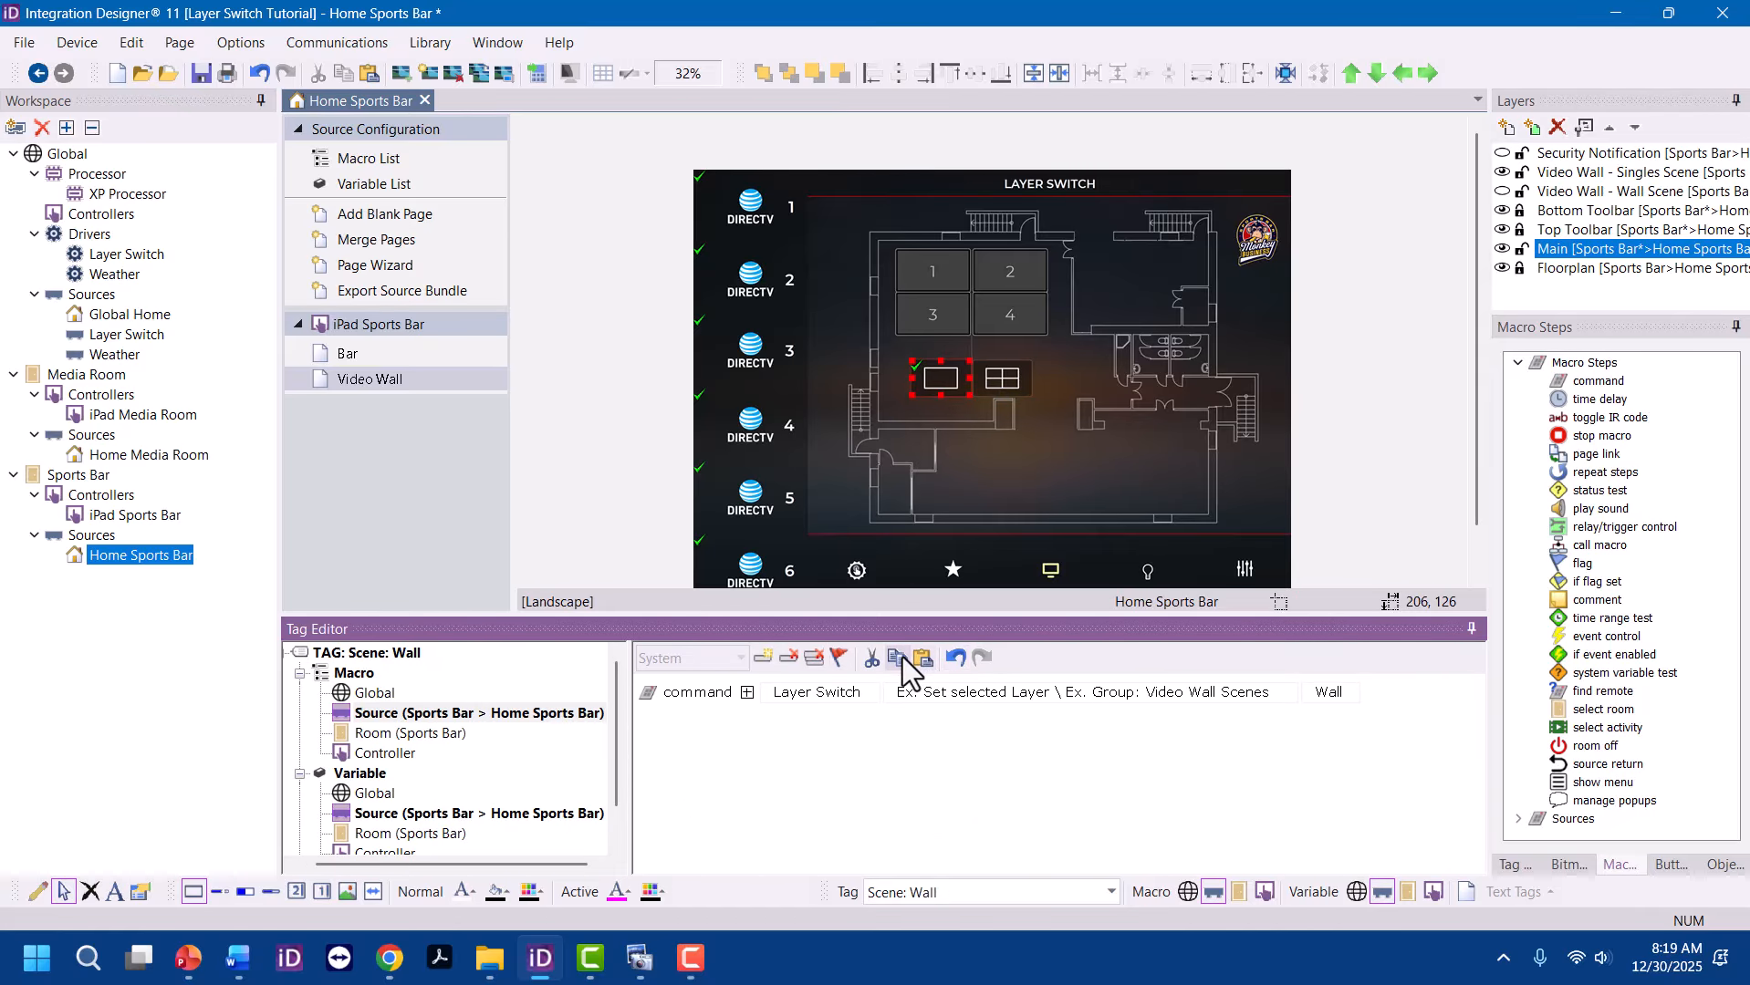
pyautogui.click(995, 374)
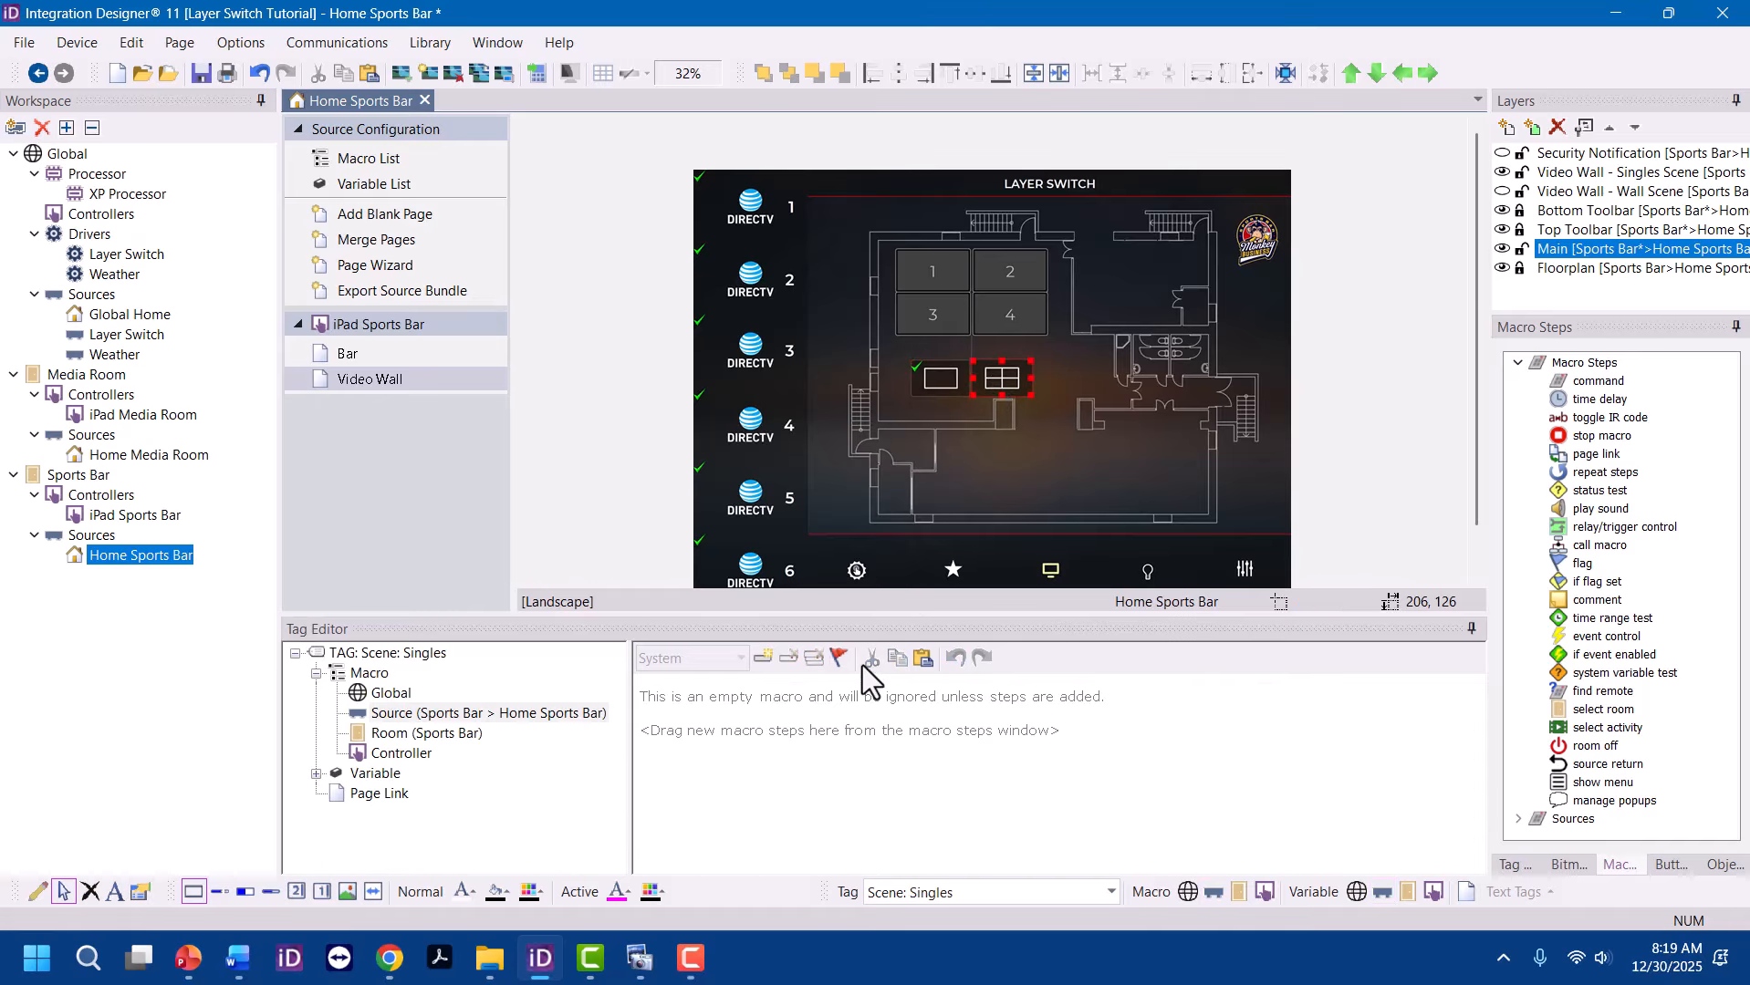
pyautogui.click(929, 667)
pyautogui.click(1367, 697)
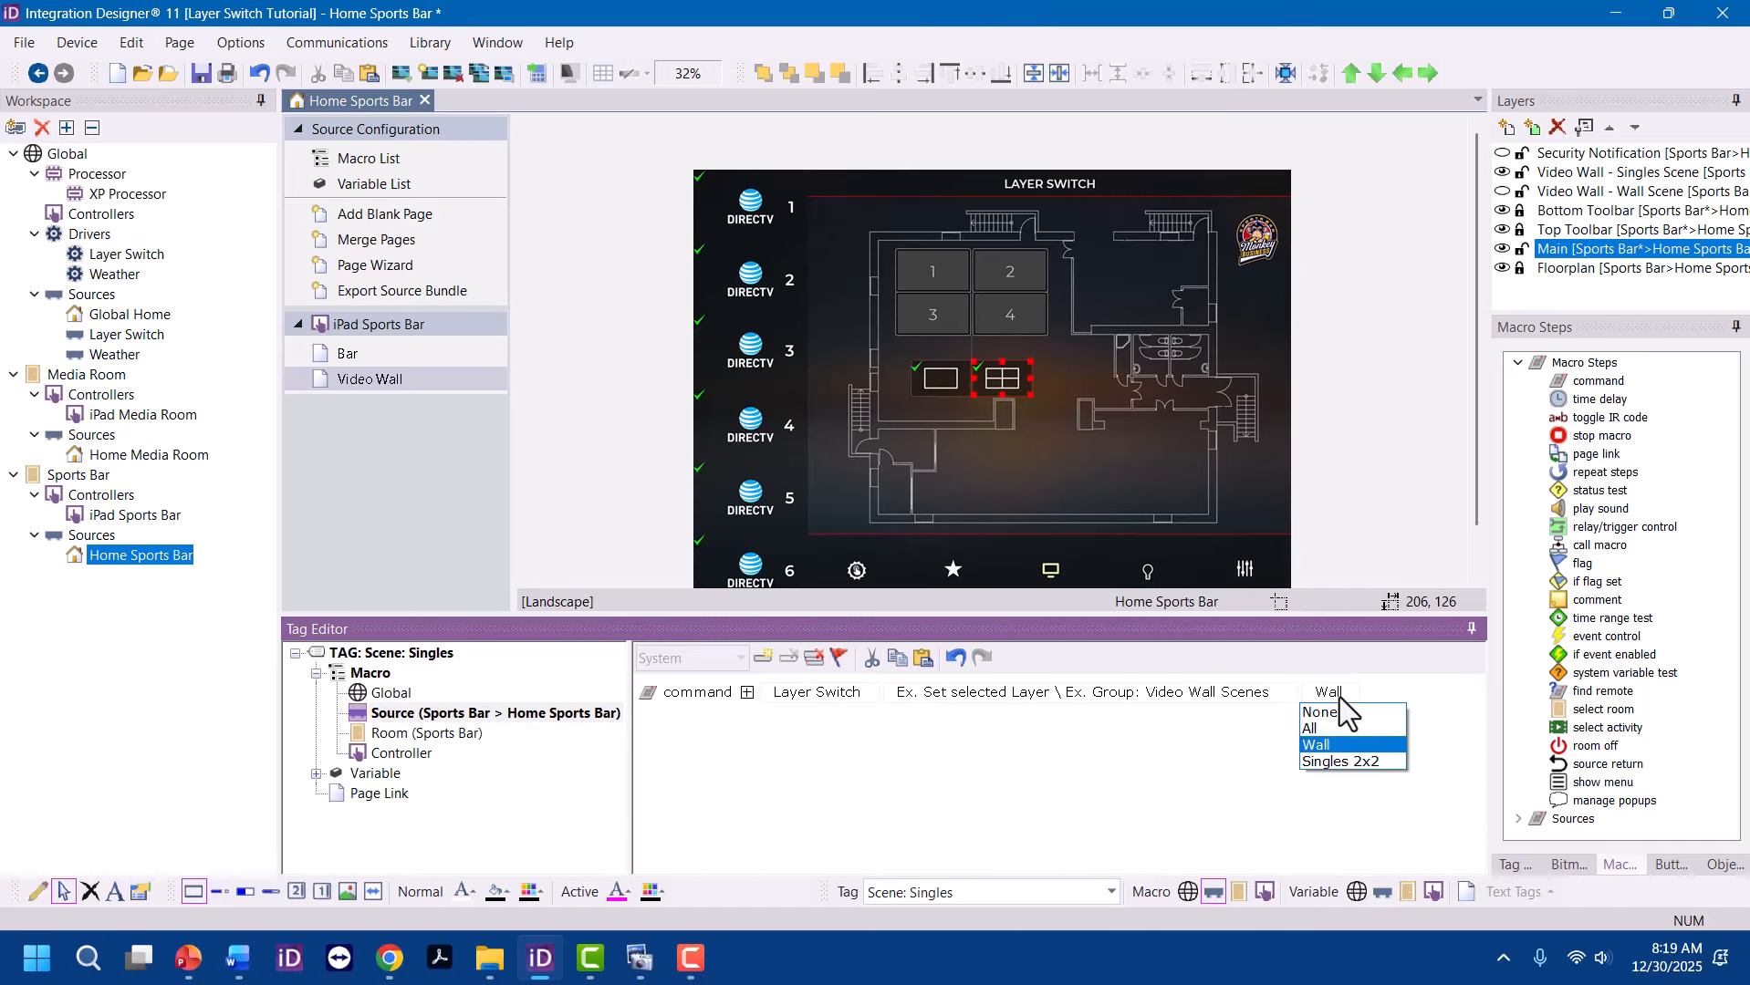
pyautogui.click(1340, 762)
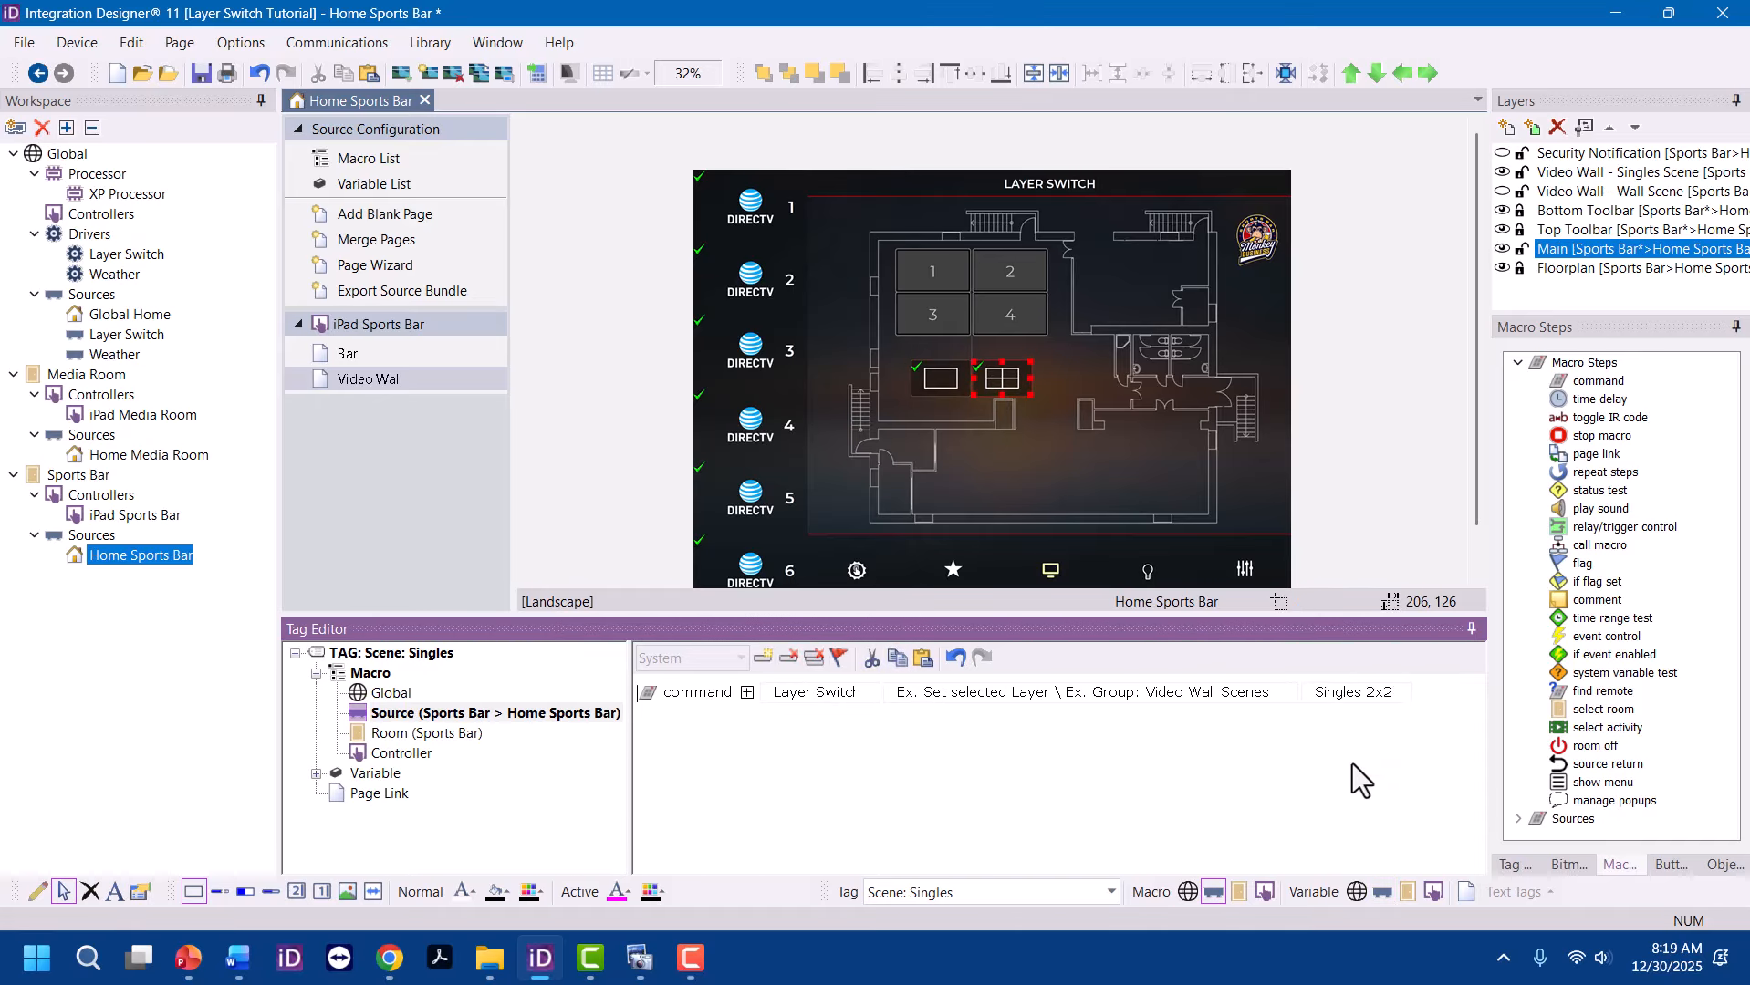
# Assign the Video Wall Scenes Singles 2x2: status variable to the Scene: Singles button's source-level Reversed property
pyautogui.click(316, 774)
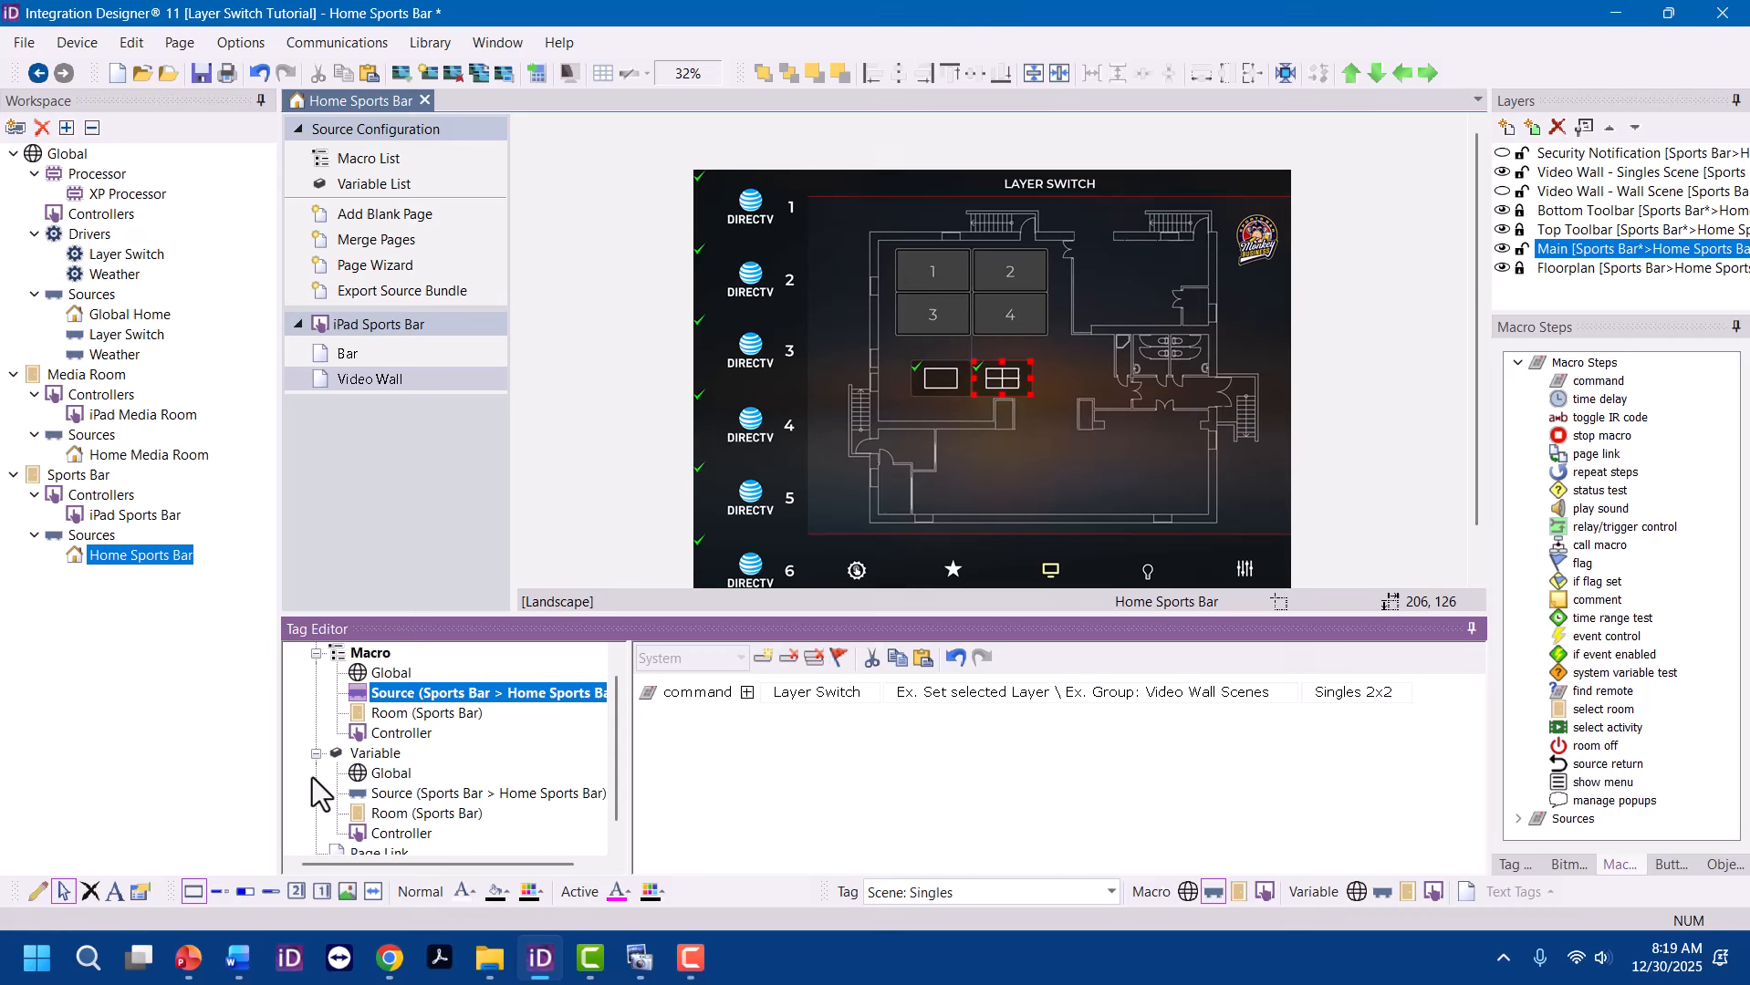
pyautogui.click(392, 793)
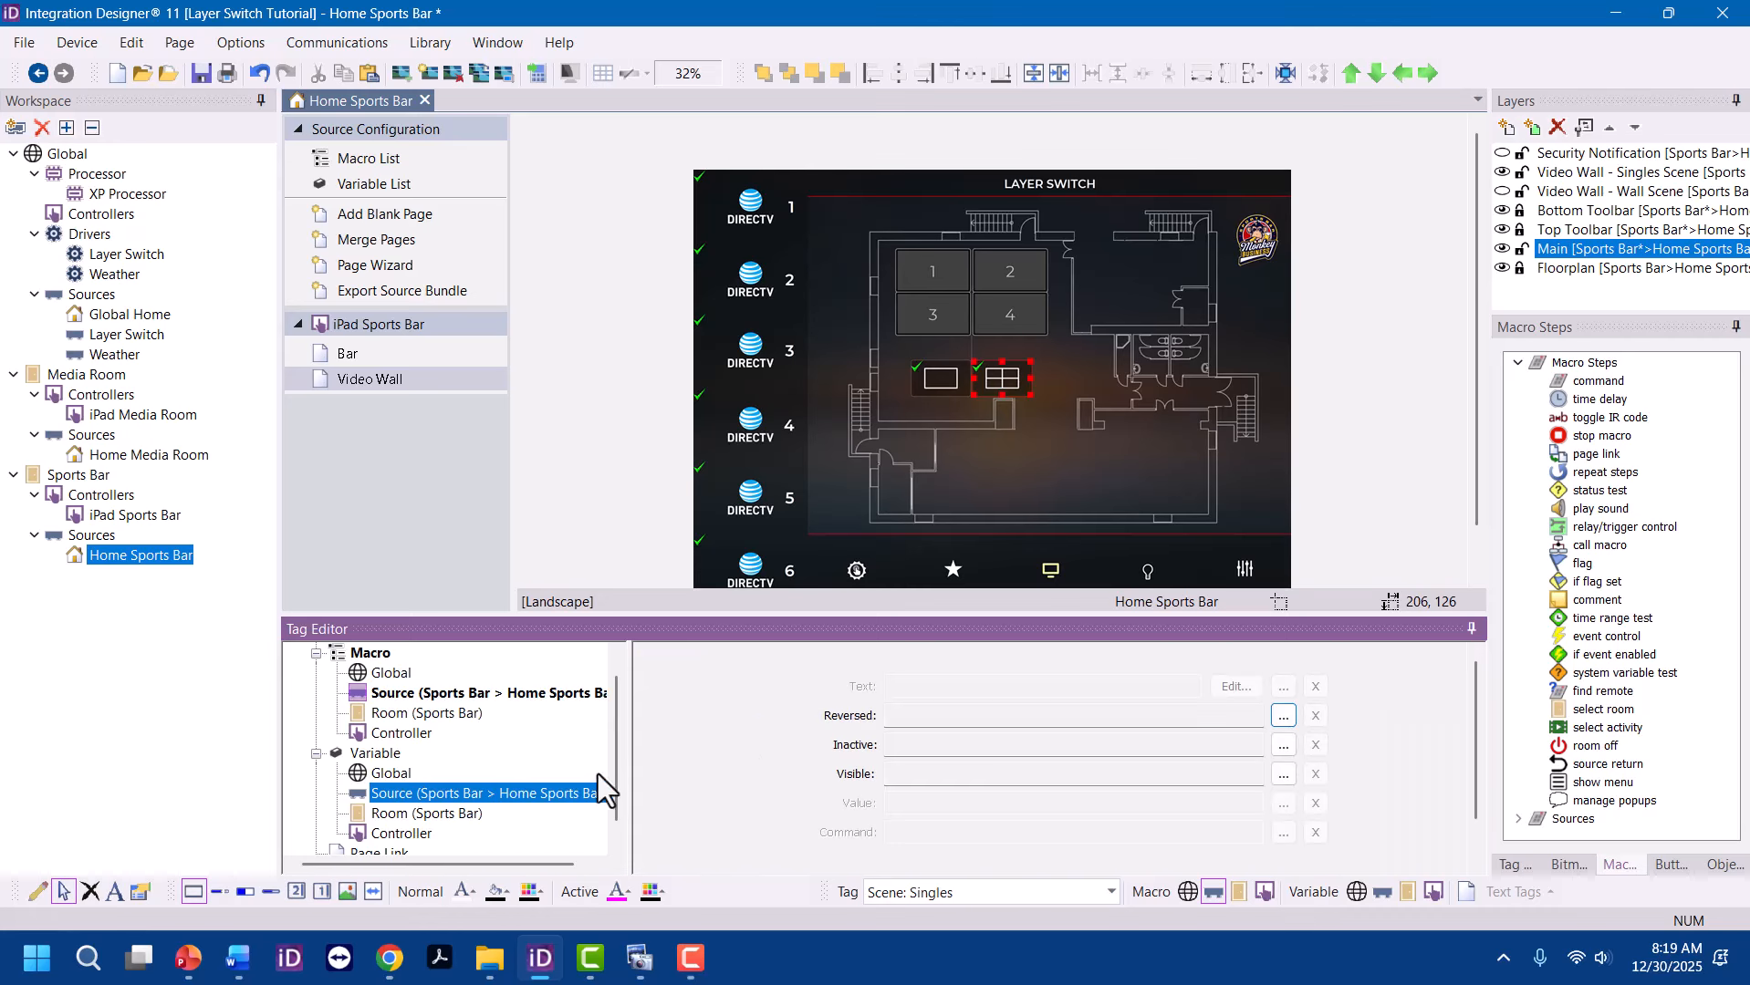
pyautogui.click(1286, 741)
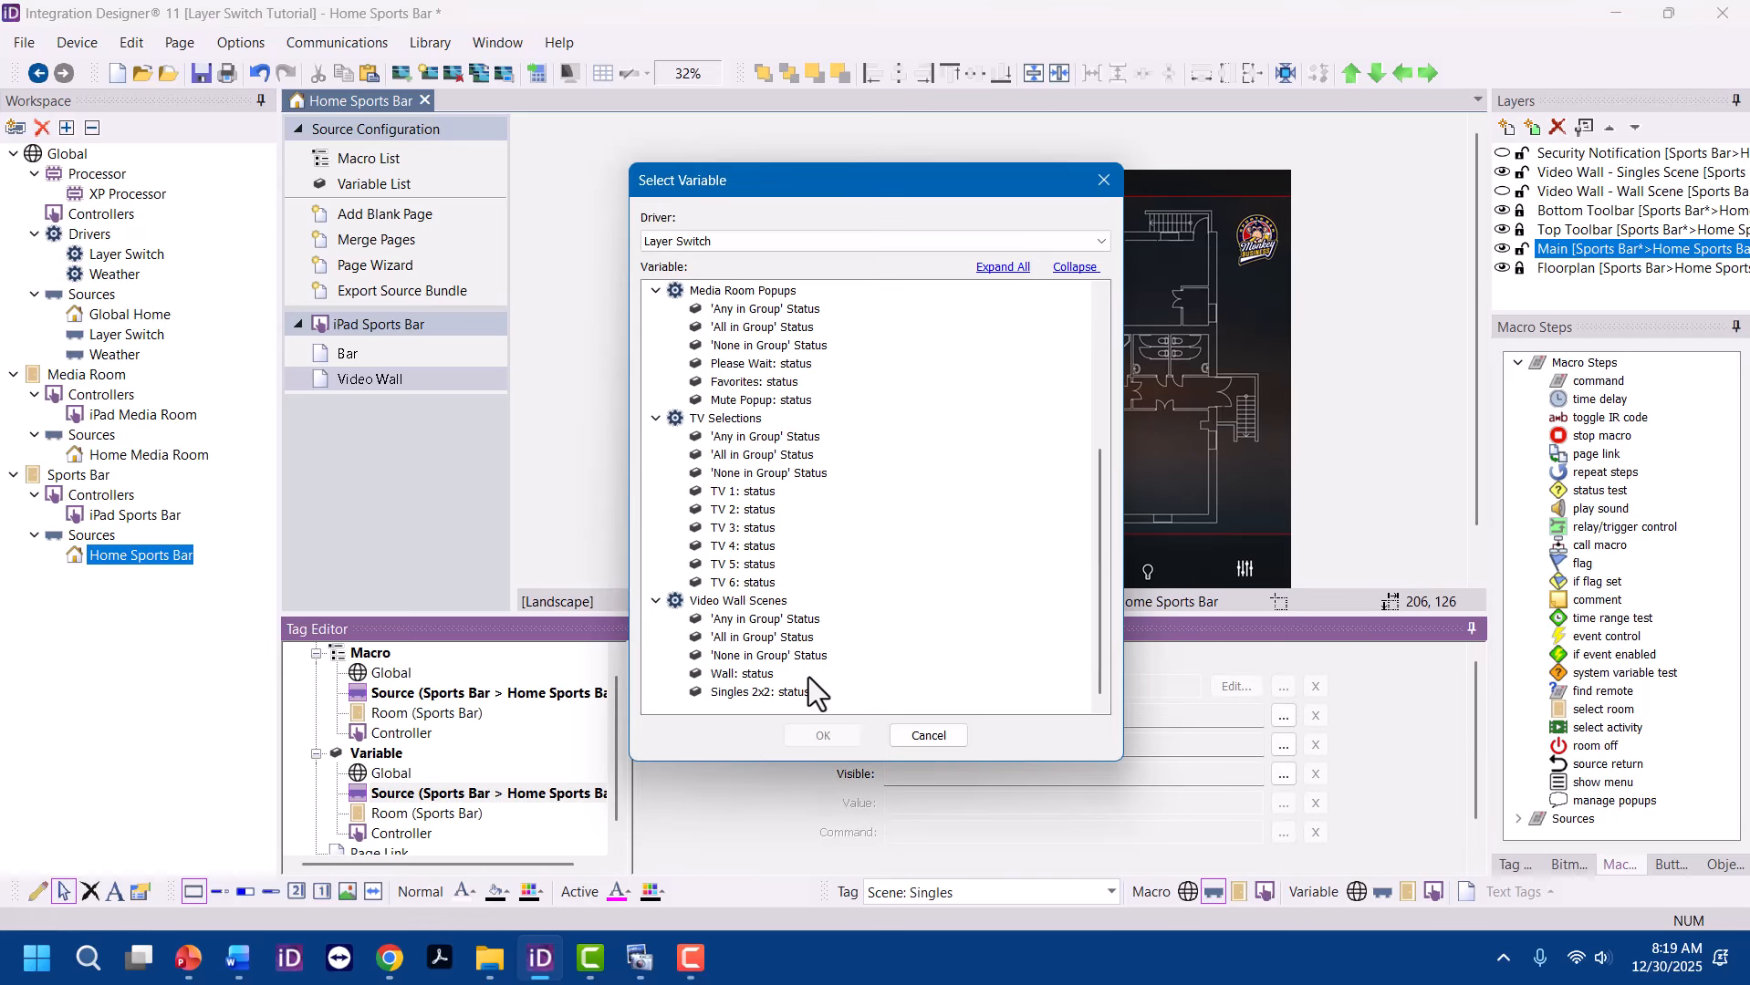
pyautogui.click(792, 691)
pyautogui.click(821, 734)
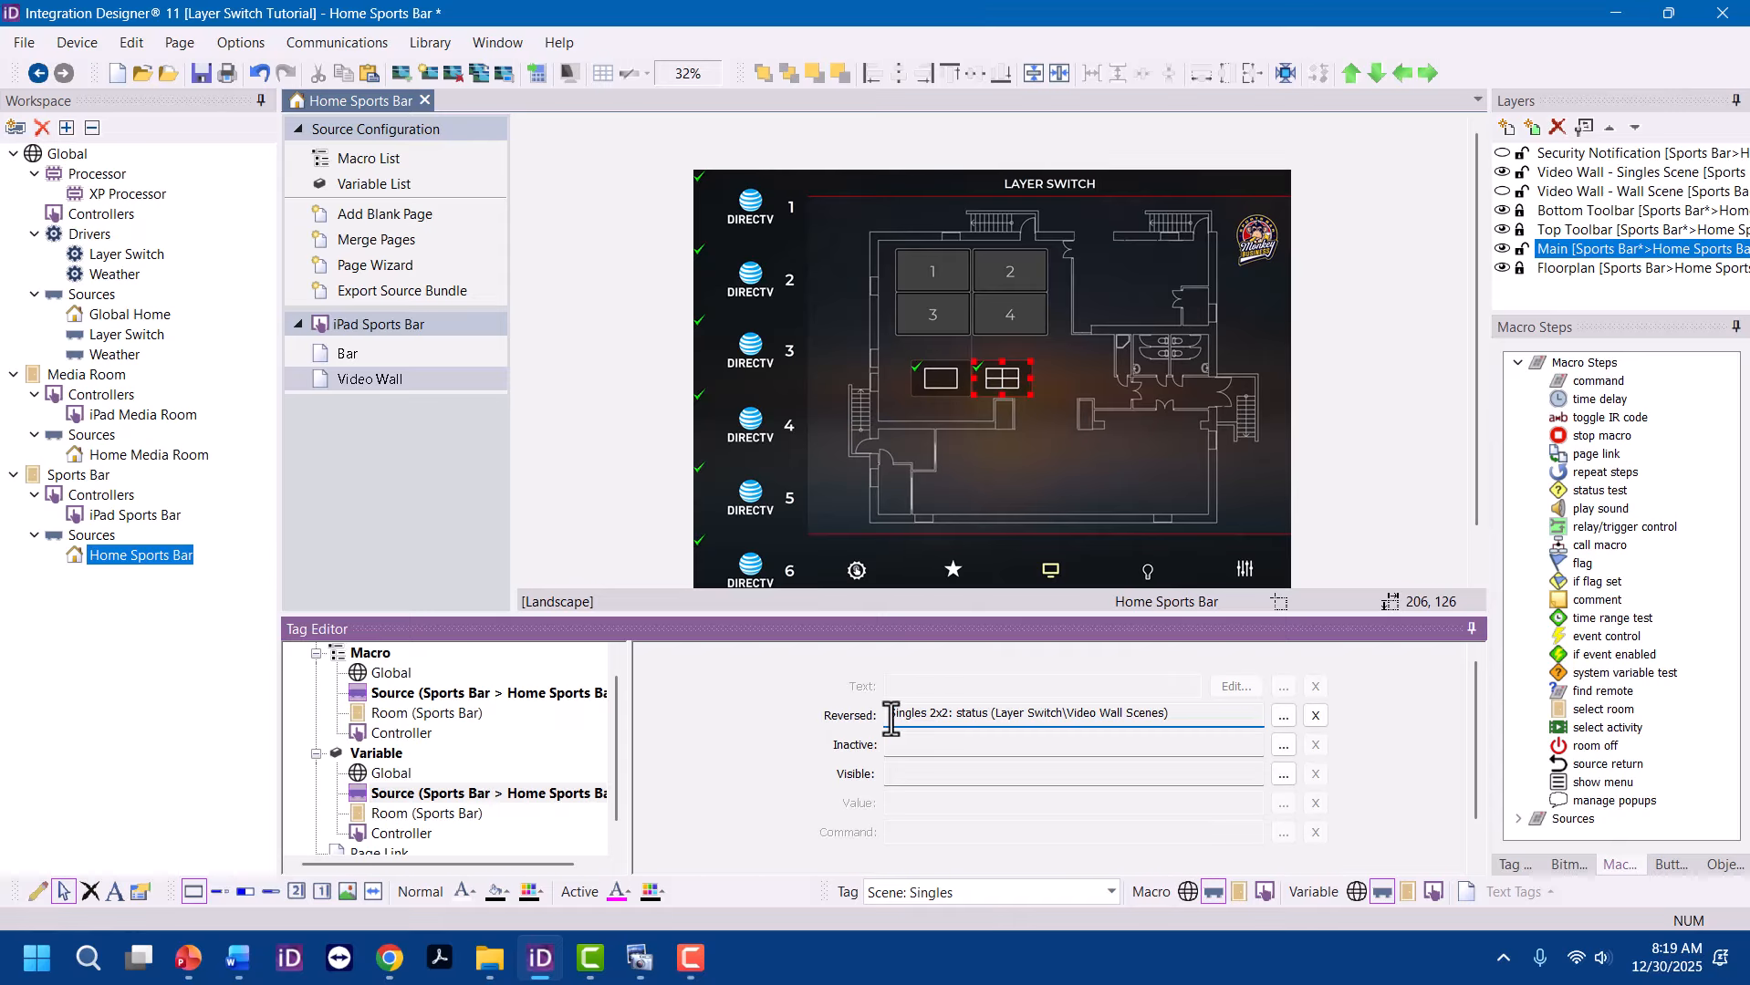
# Set the Video Wall - Singles Scene layer's Visible property to Layer Switch's Singles 2x2: status variable under Video Wall Scenes
pyautogui.click(1565, 174)
pyautogui.click(1588, 129)
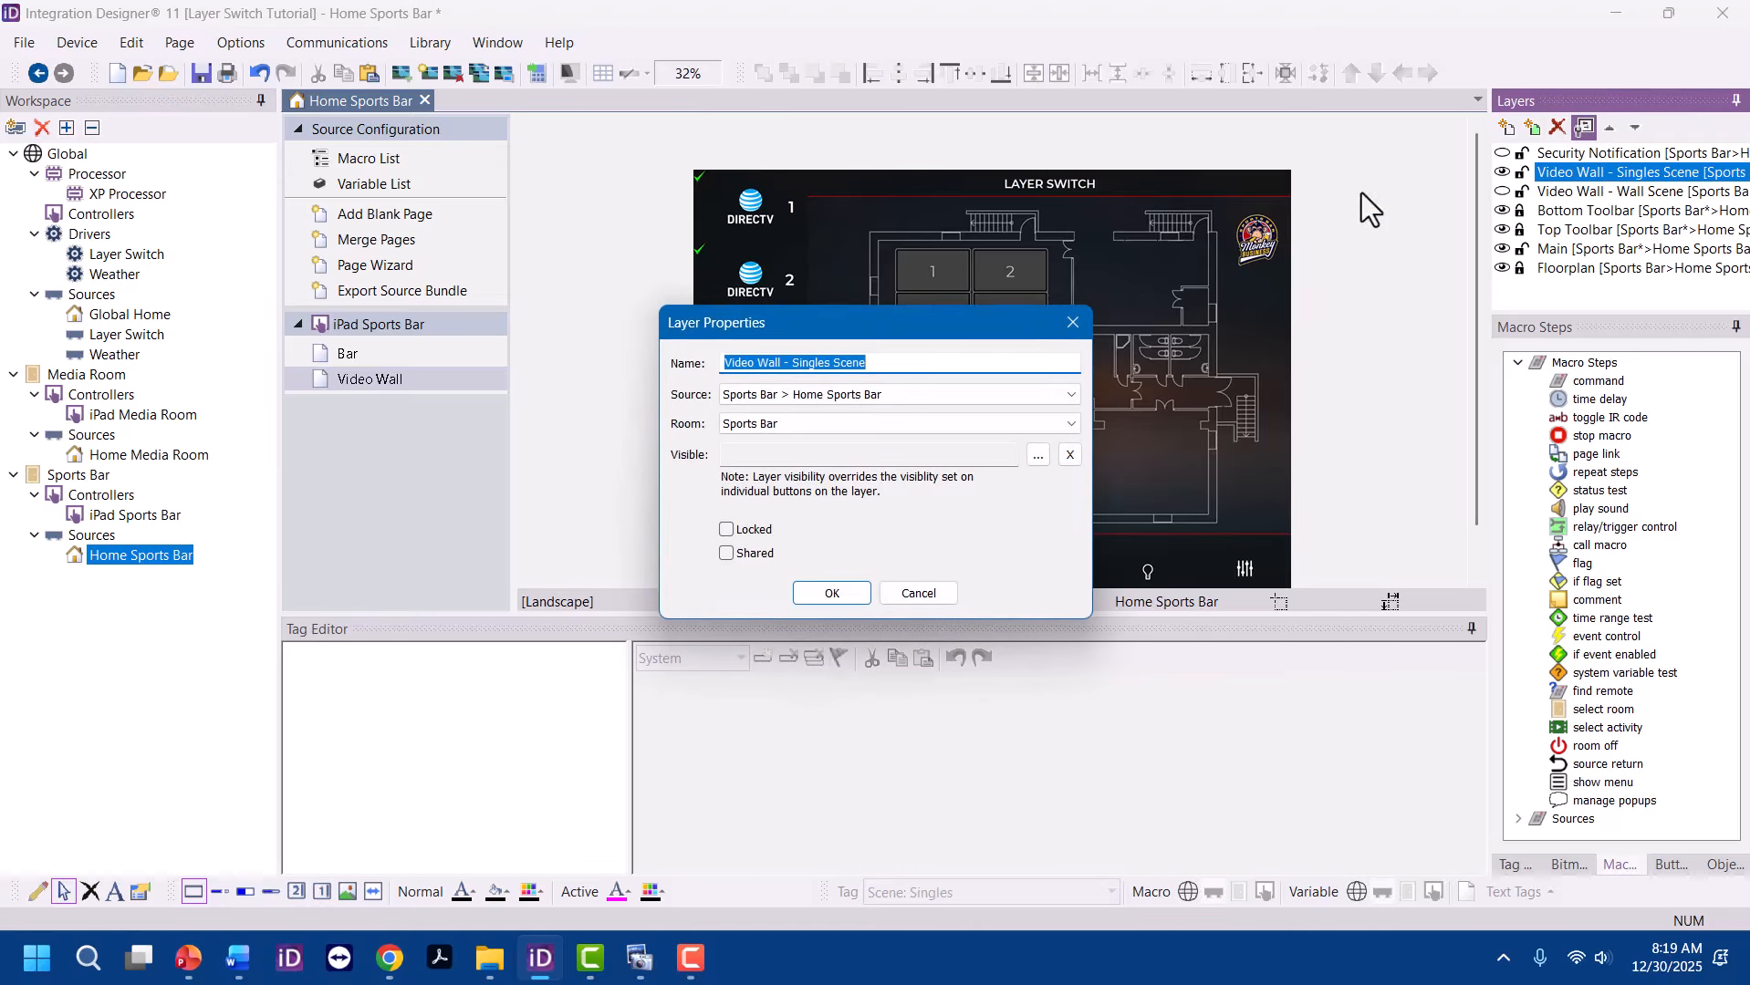
pyautogui.click(1042, 458)
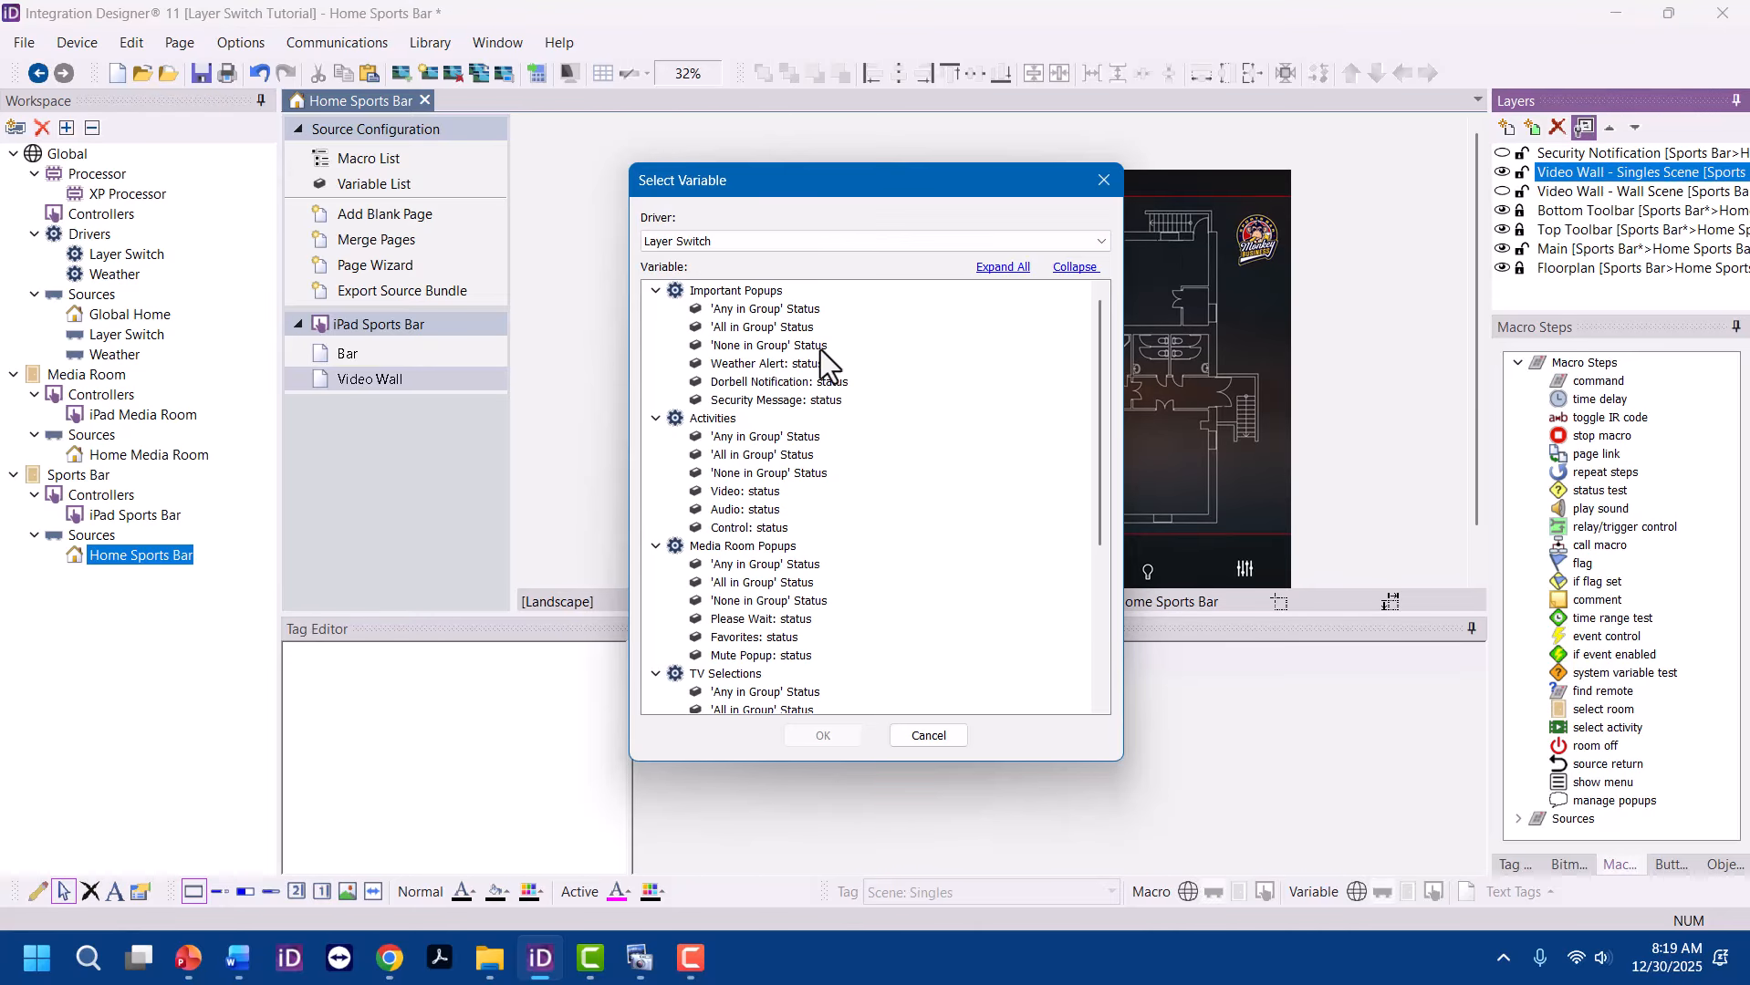
pyautogui.scroll(-5, 855, 626)
pyautogui.click(790, 693)
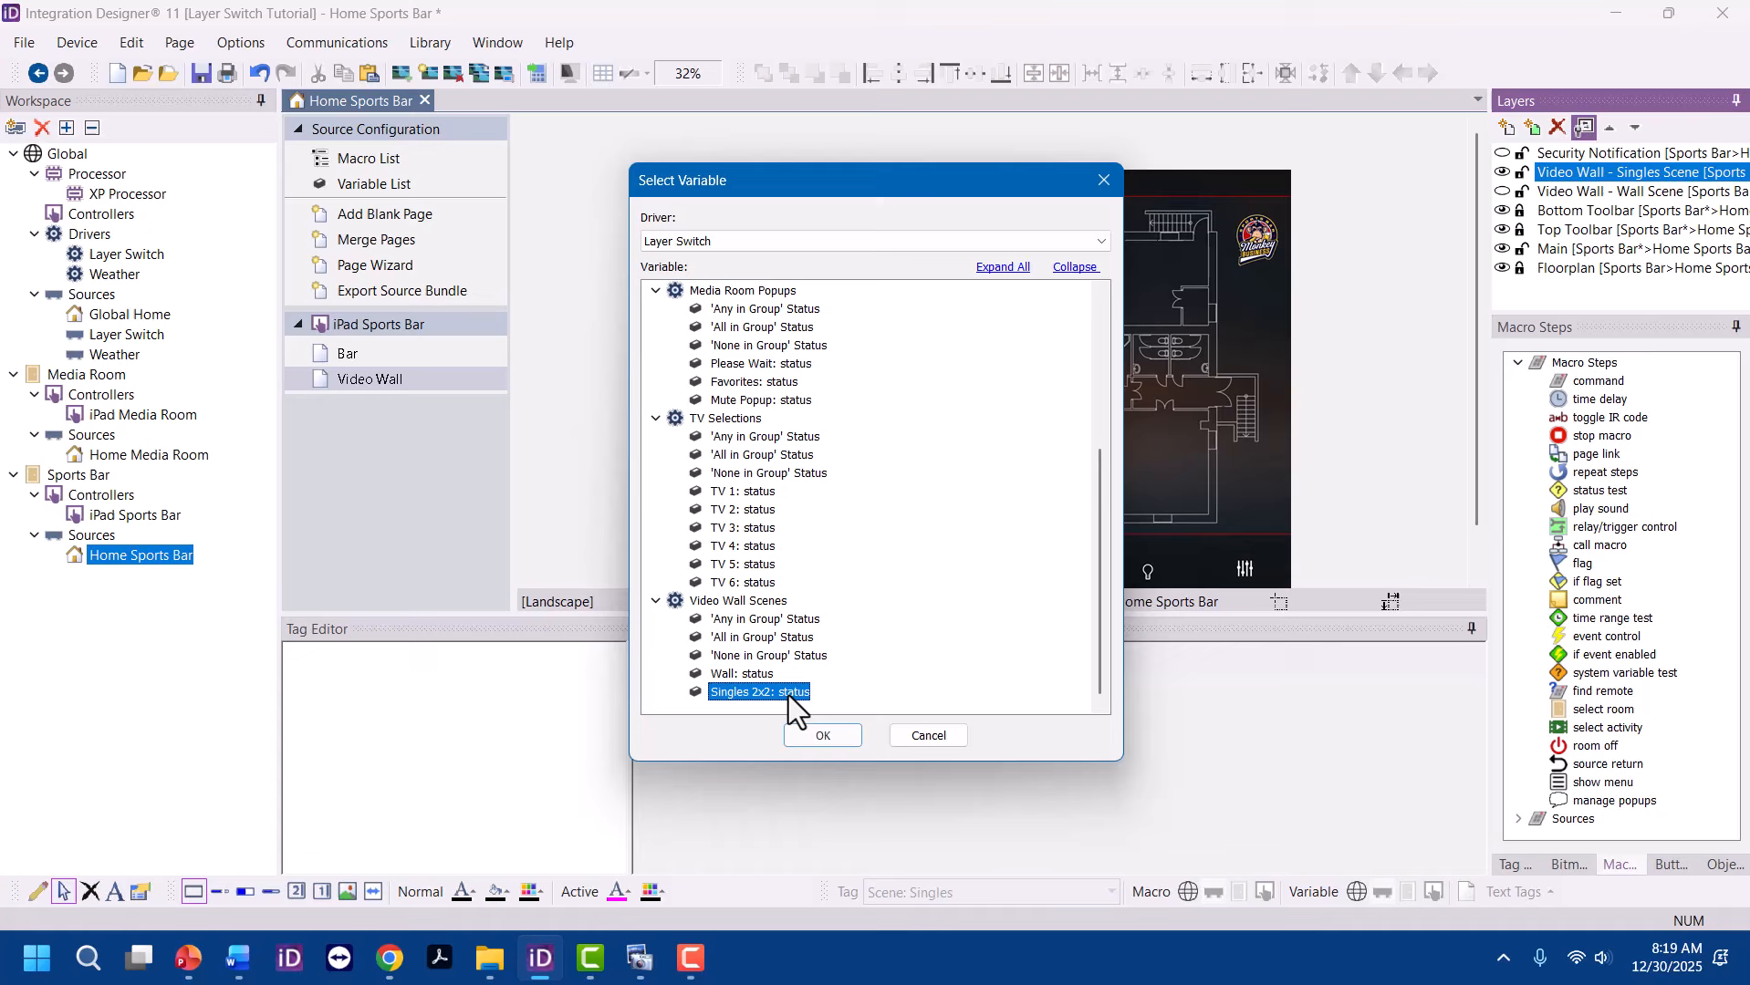
pyautogui.click(825, 738)
pyautogui.click(838, 602)
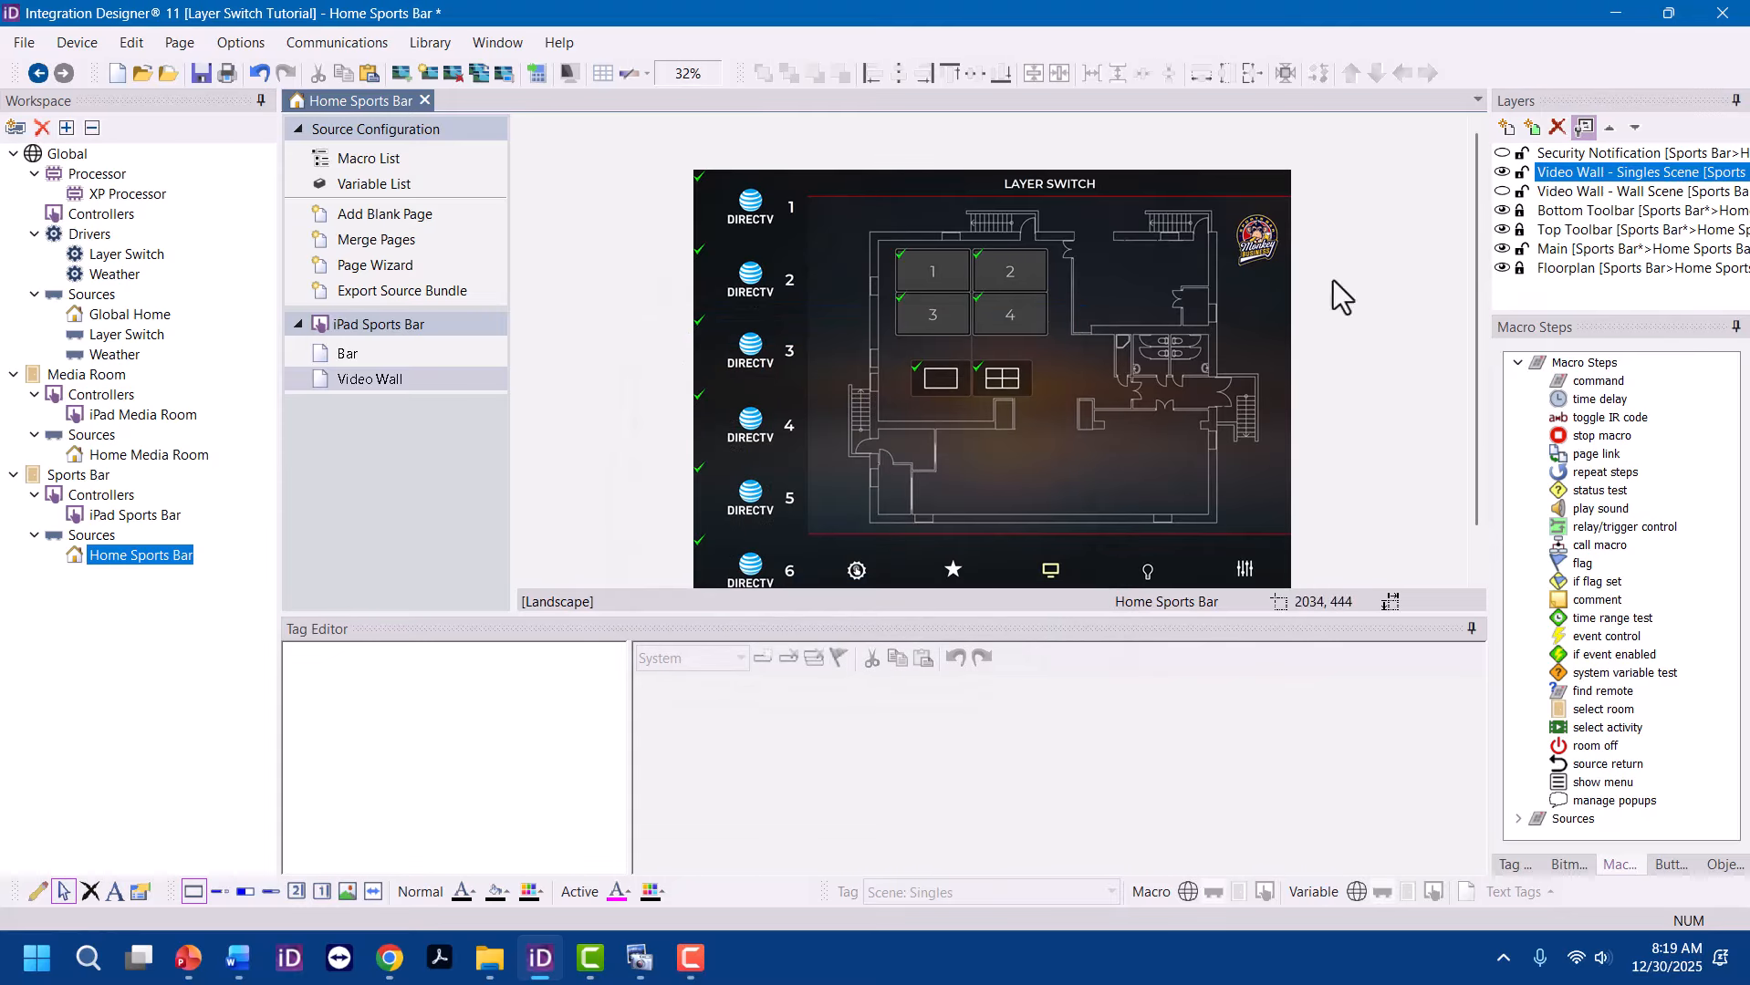
# Set the Video Wall - Wall Scene layer's Visible property to Layer Switch's Wall: status variable under Video Wall Scenes
pyautogui.click(1583, 193)
pyautogui.click(1584, 128)
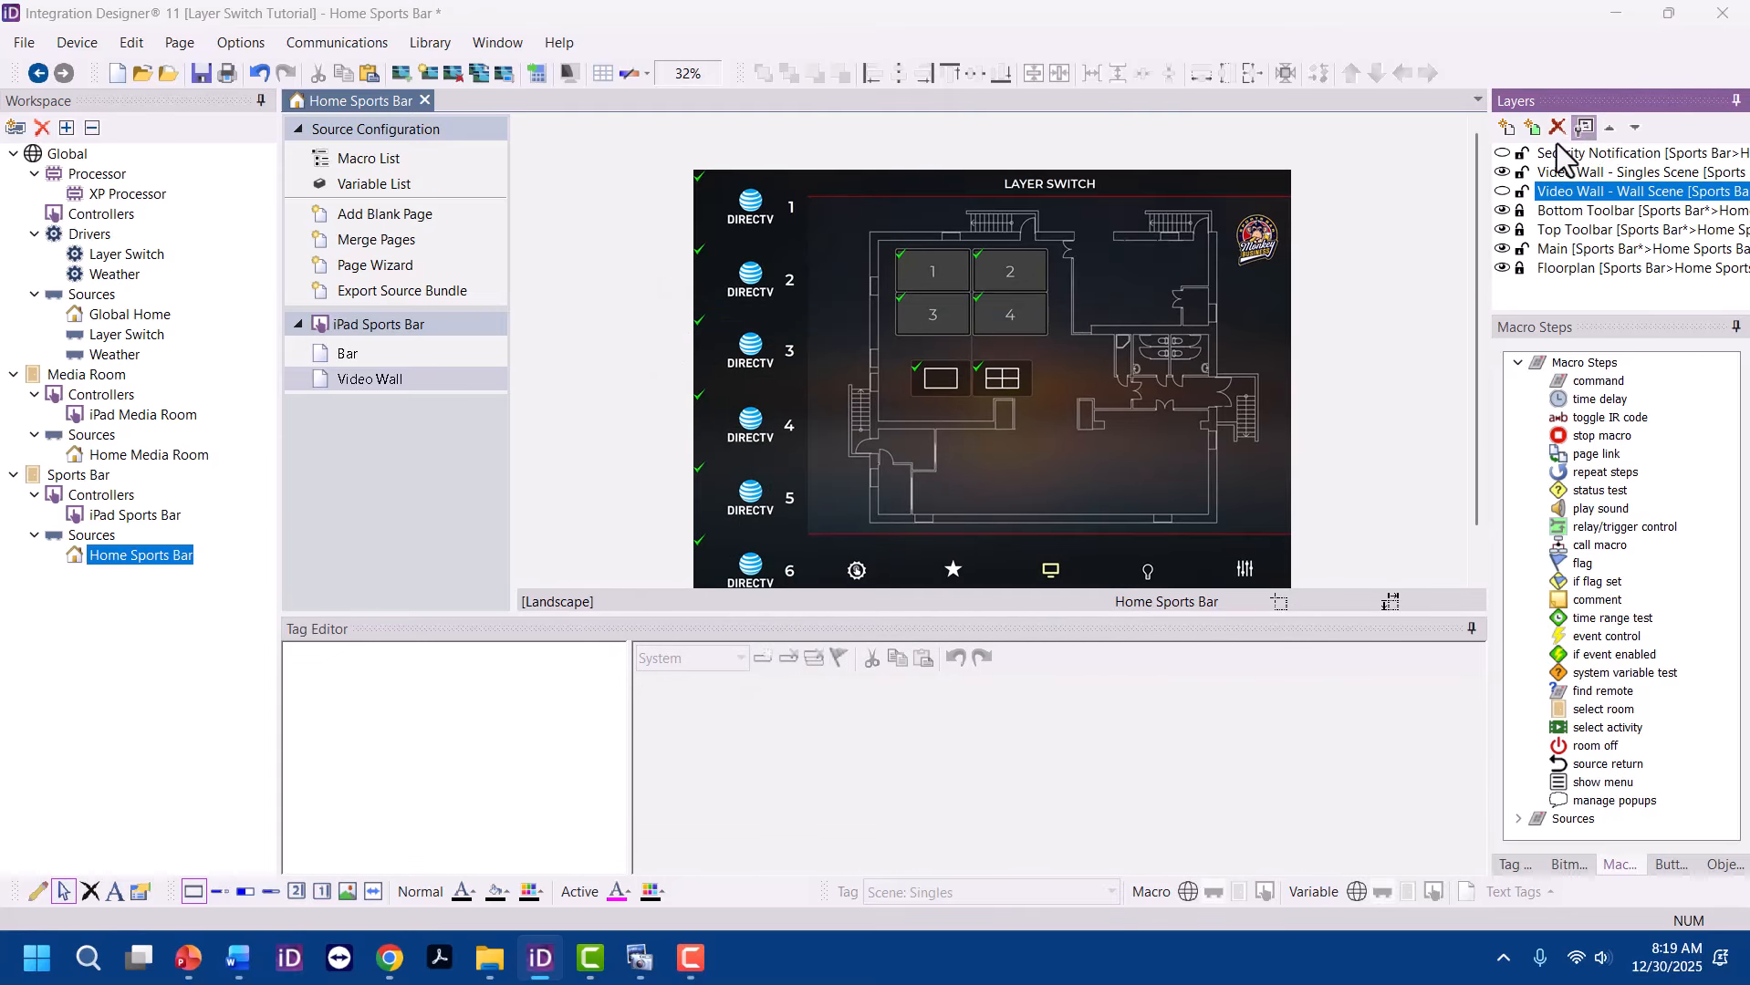
pyautogui.click(1050, 454)
pyautogui.scroll(-5, 1004, 507)
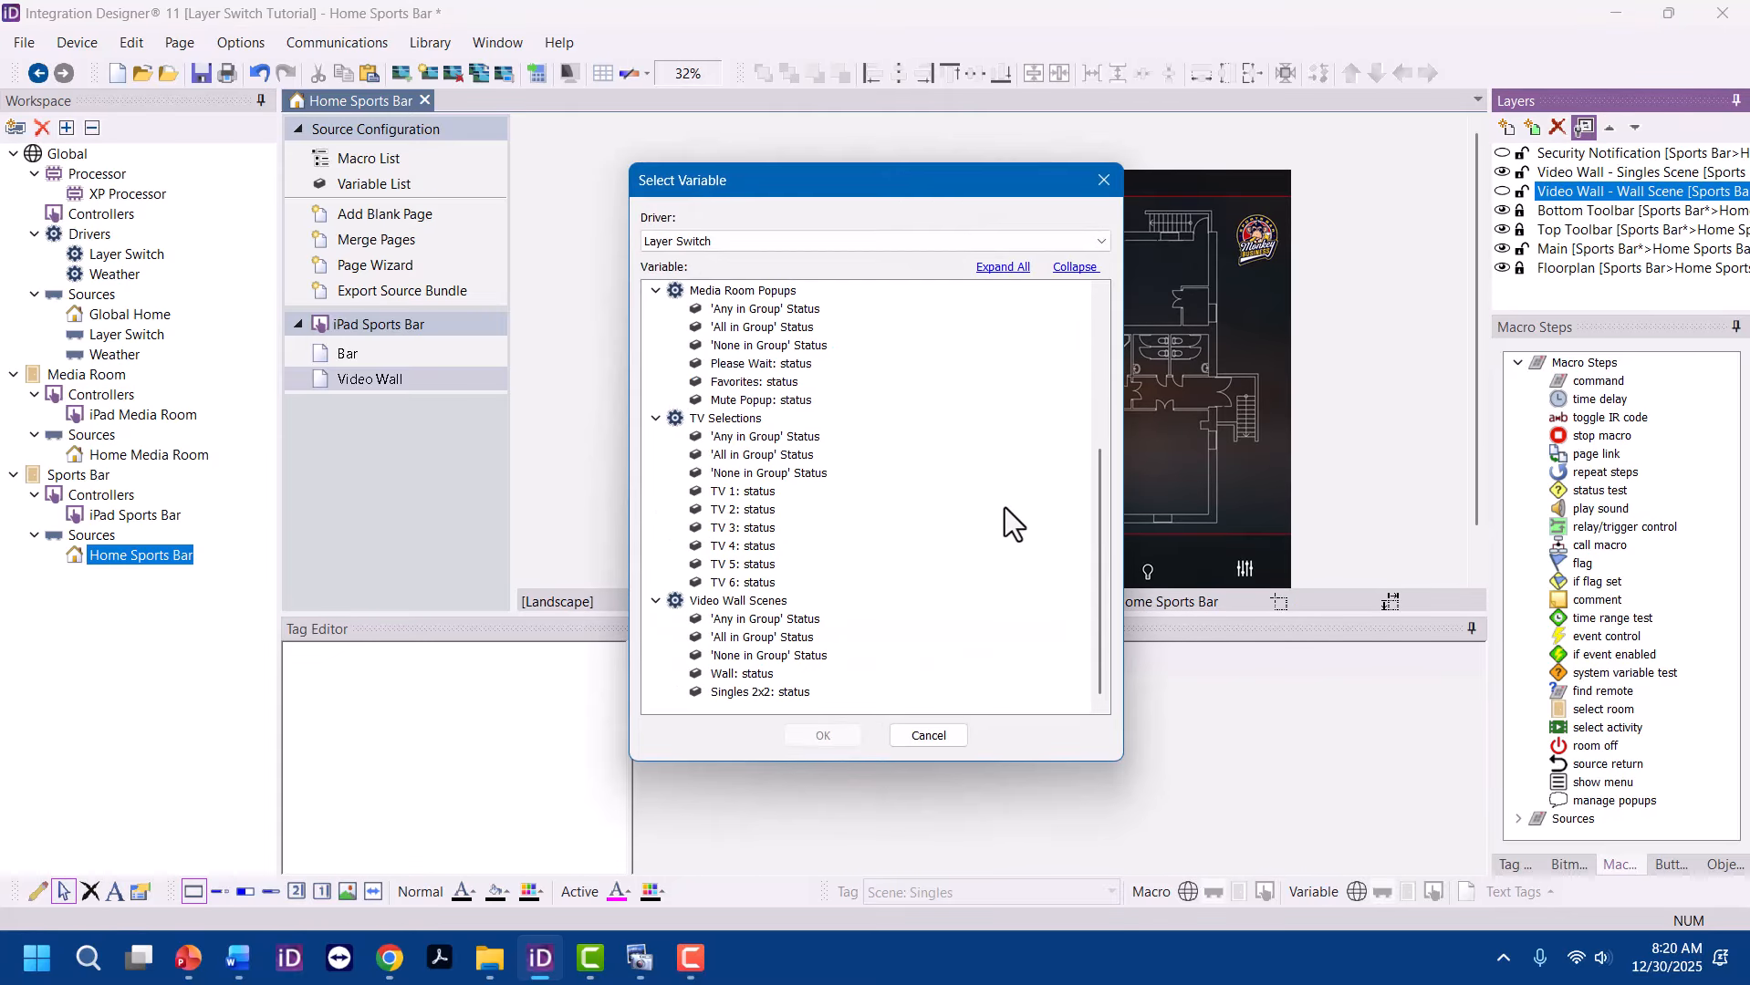
pyautogui.click(736, 672)
pyautogui.click(838, 736)
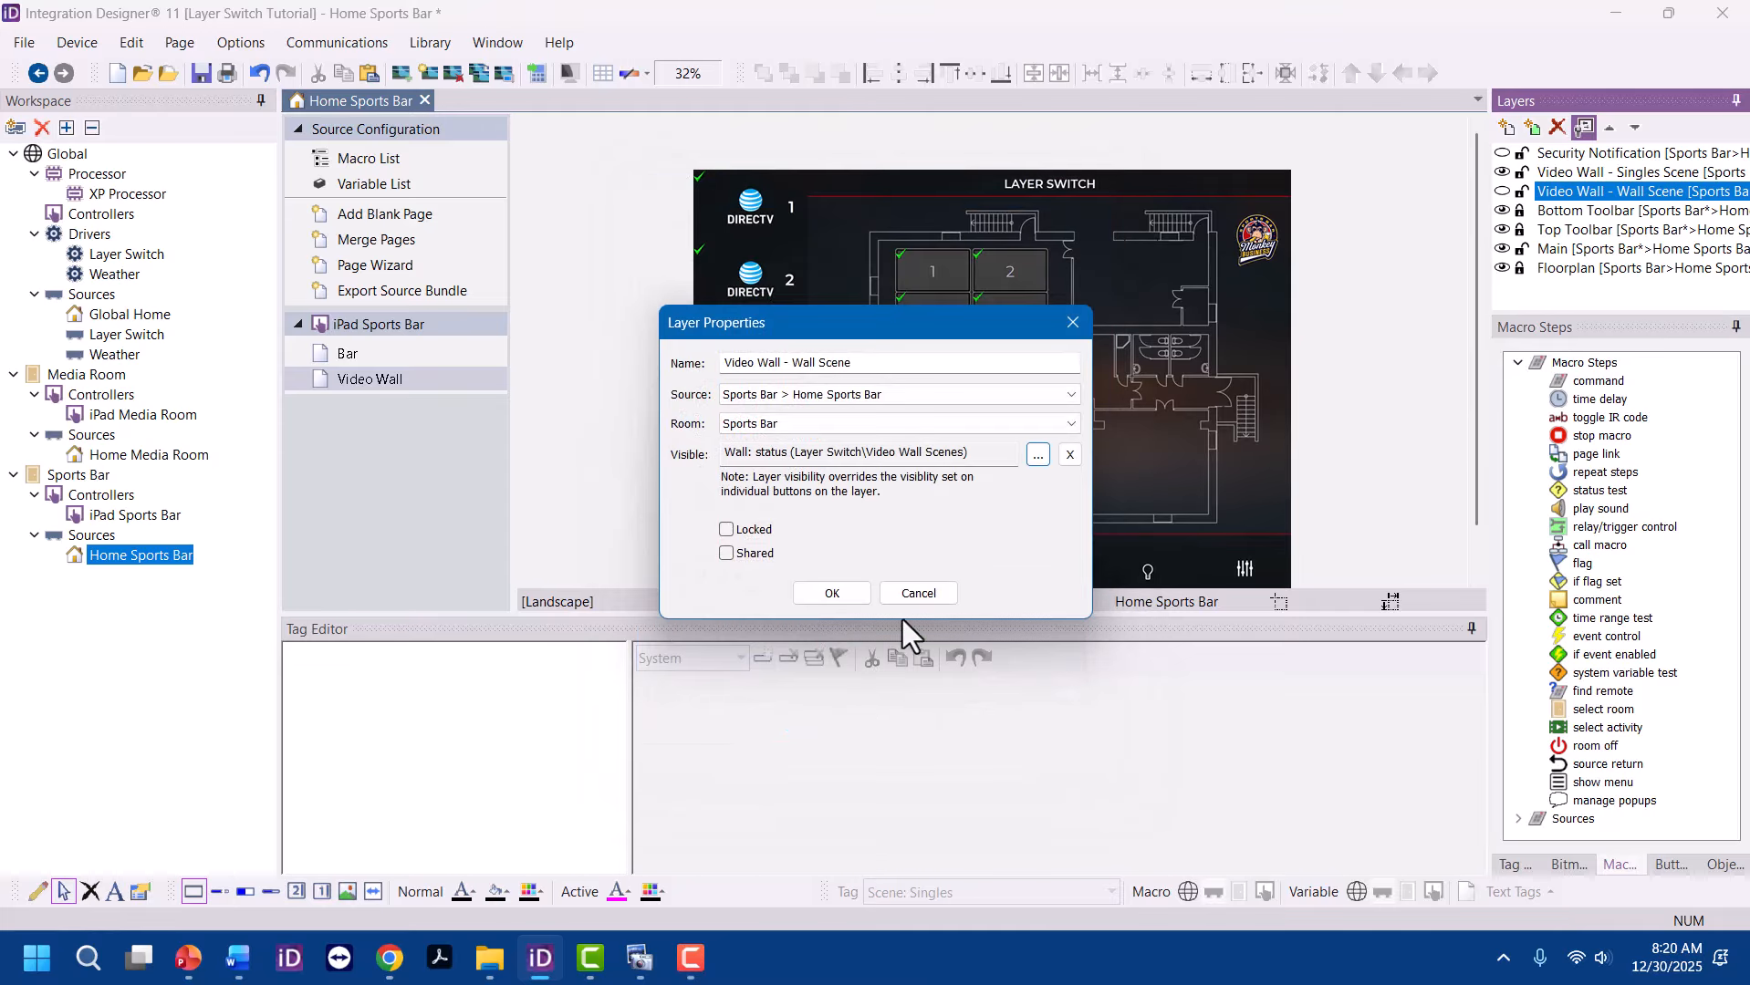
pyautogui.click(847, 597)
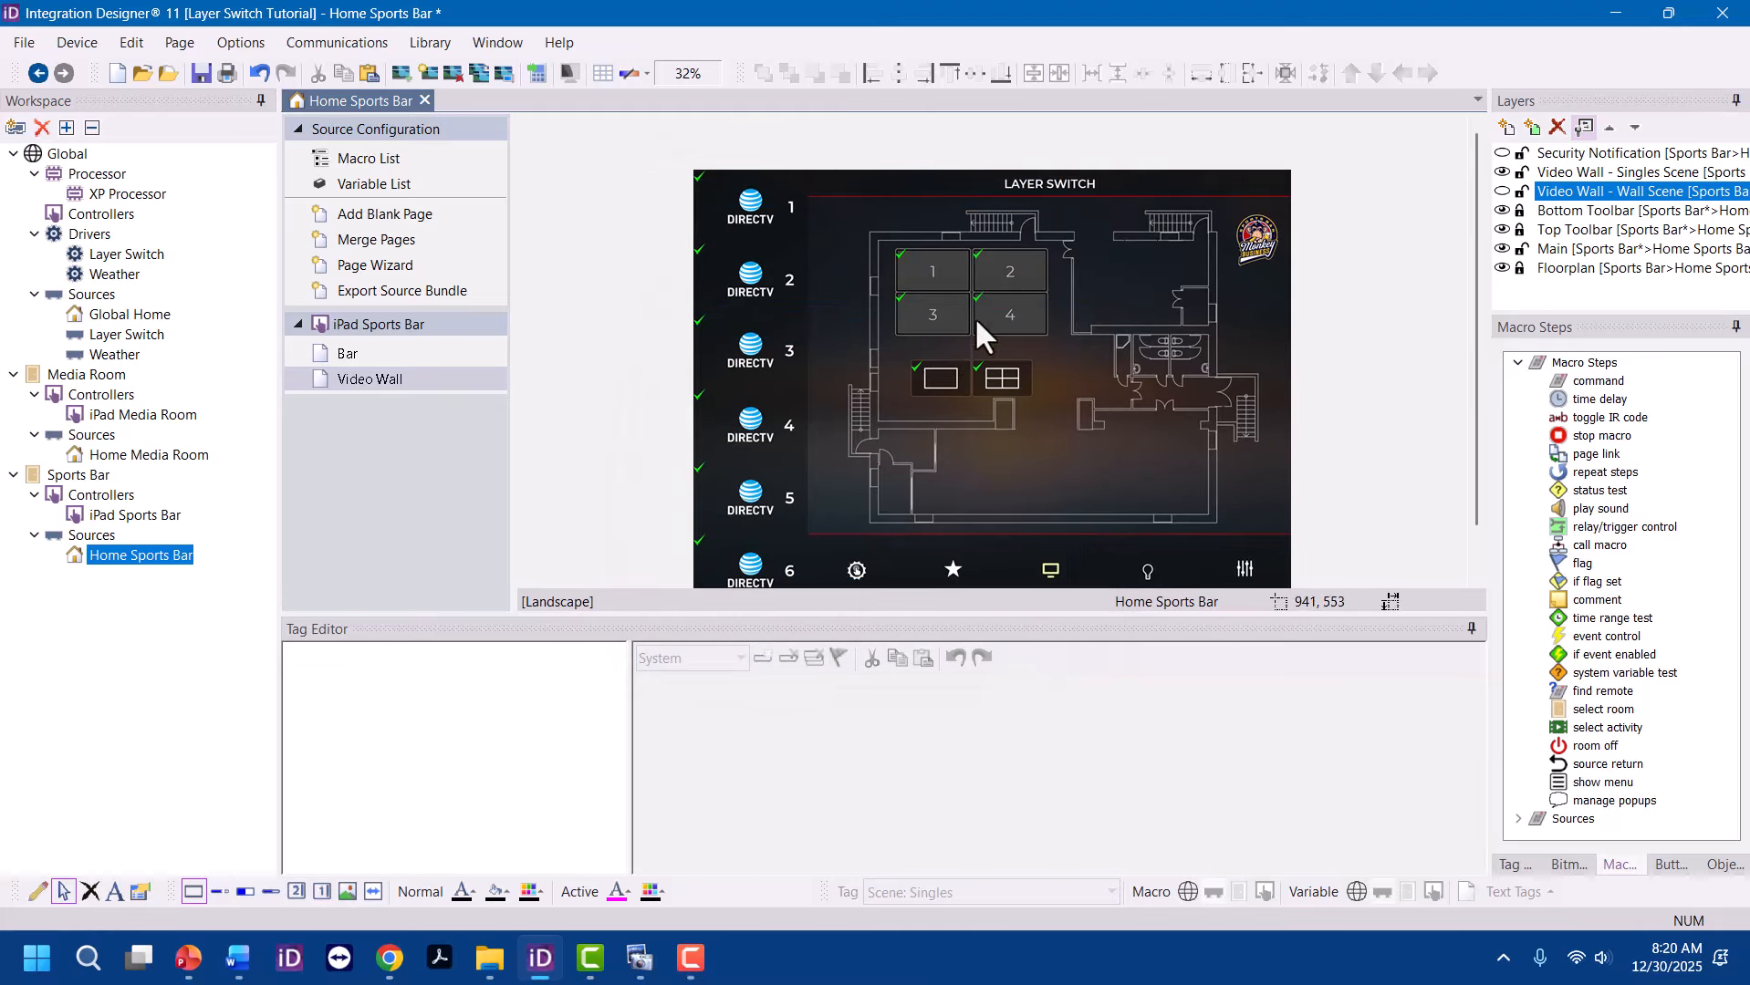
# Hide the Video Wall - Singles Scene layer in the editor and briefly preview the Video Wall - Wall Scene layer
pyautogui.click(1502, 173)
pyautogui.click(944, 377)
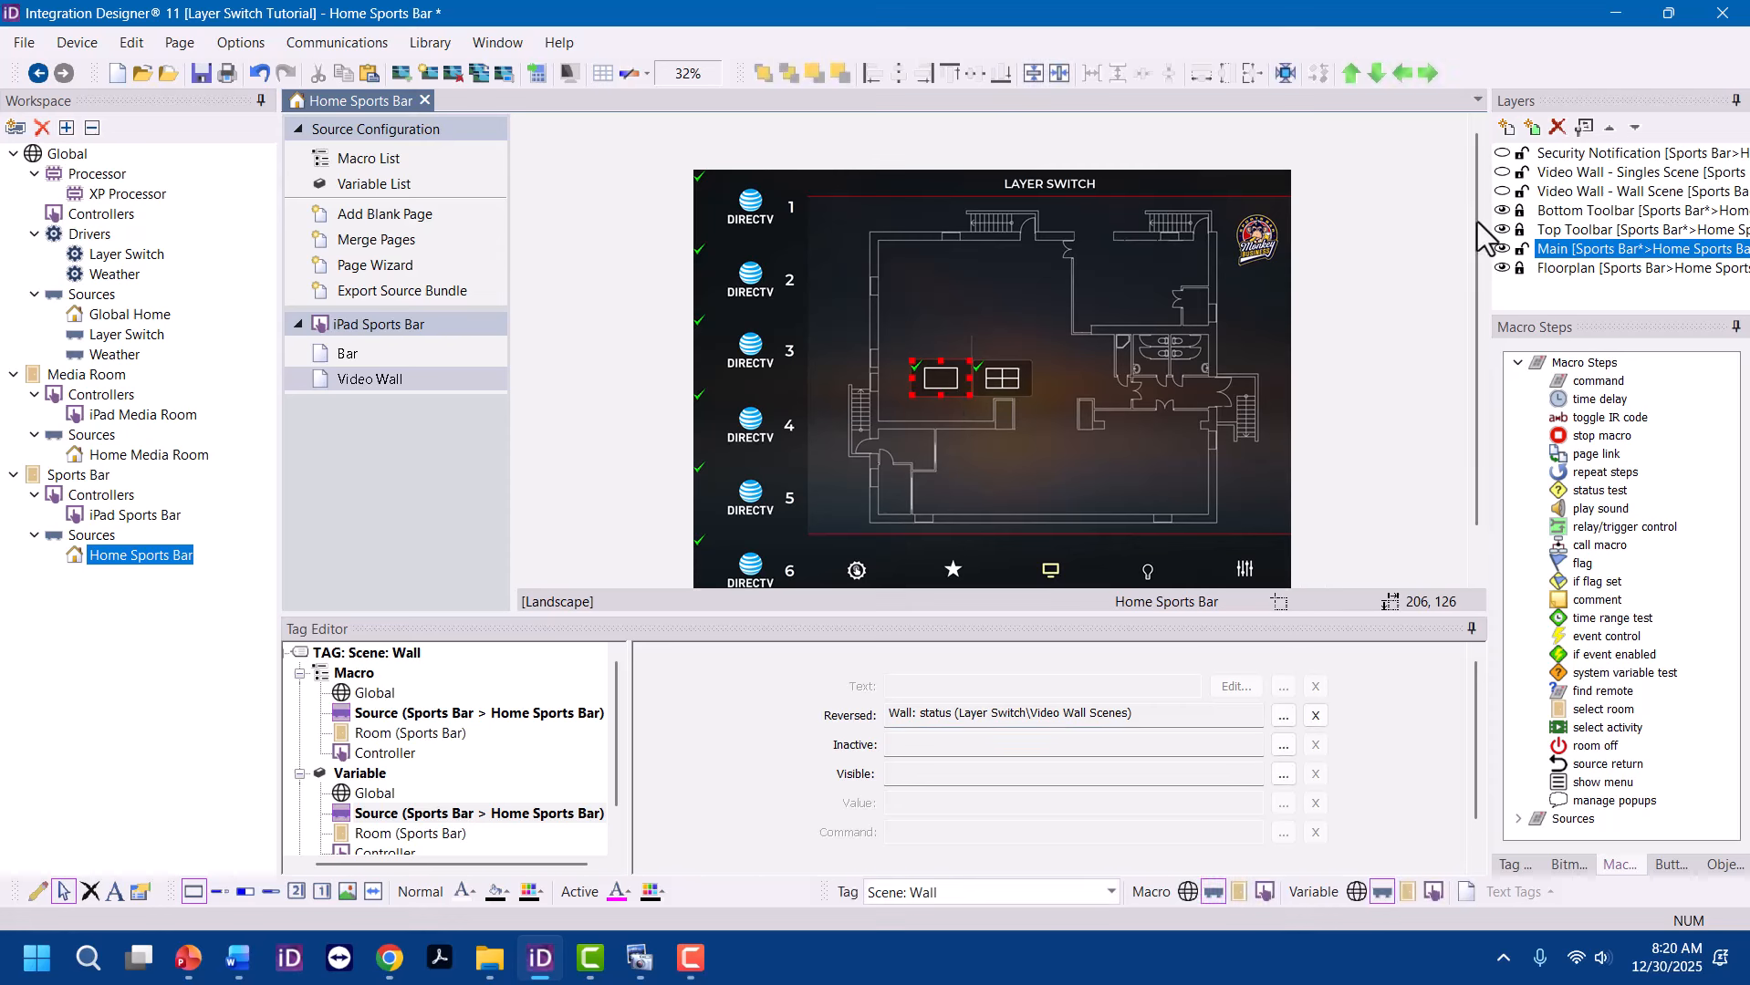
pyautogui.click(1503, 192)
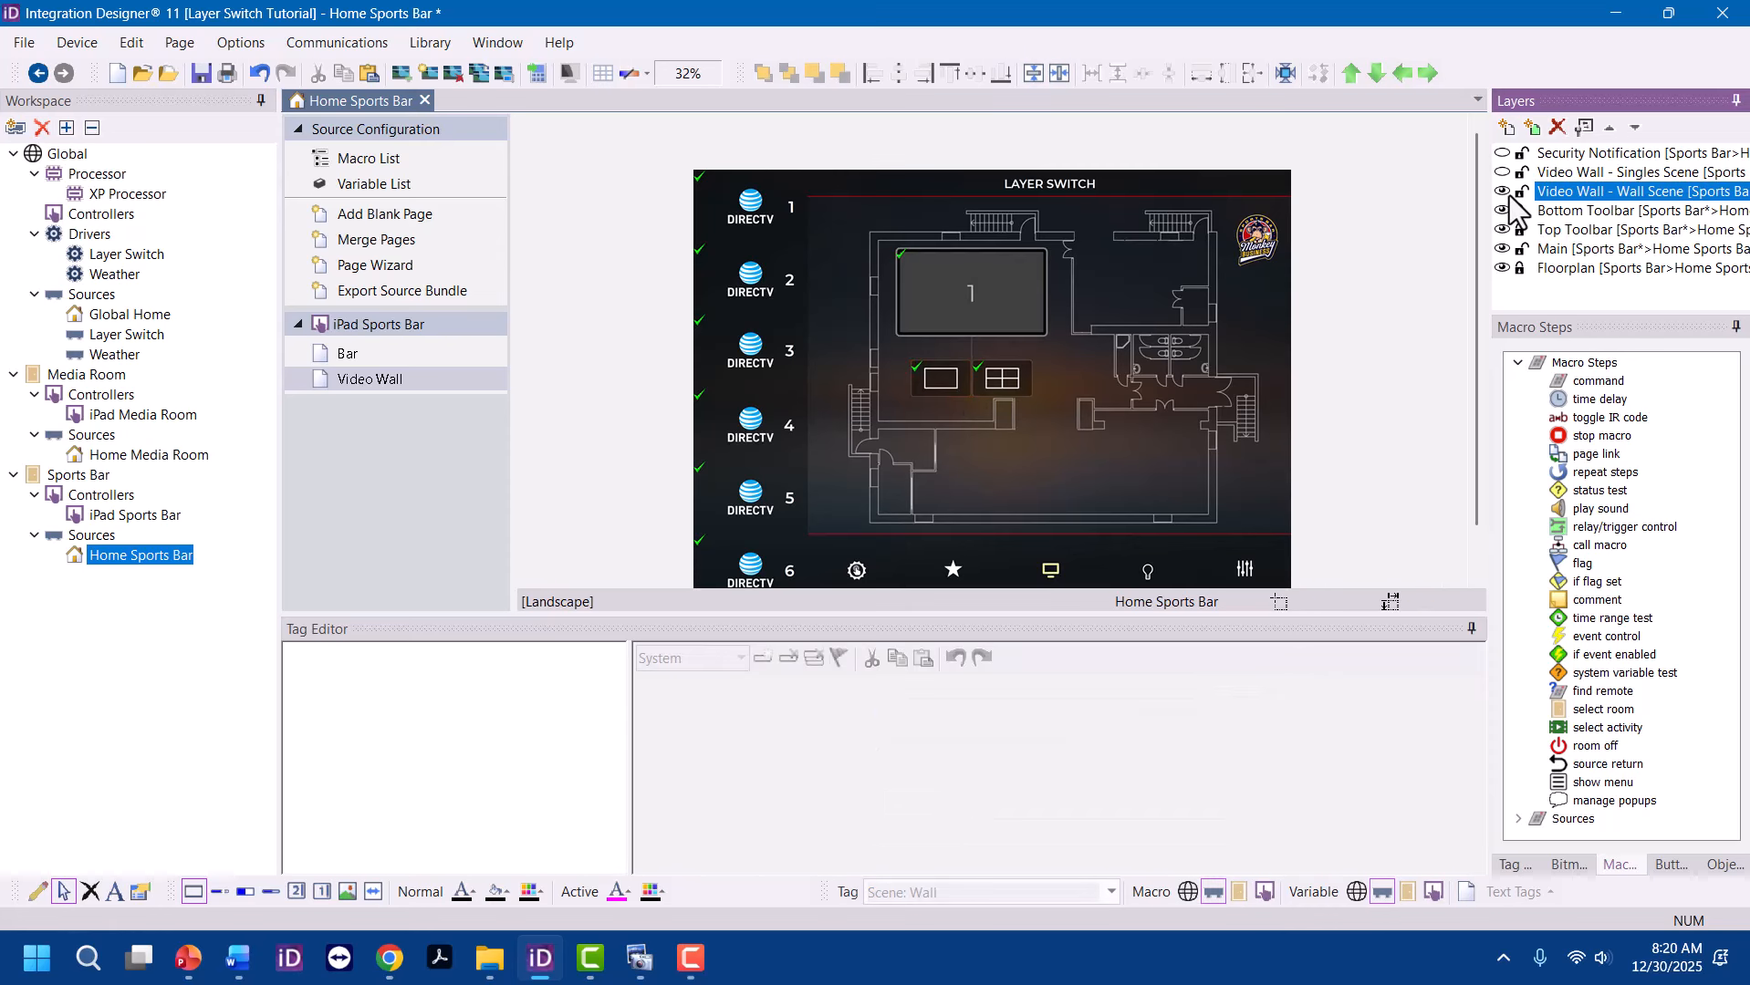
pyautogui.click(1502, 192)
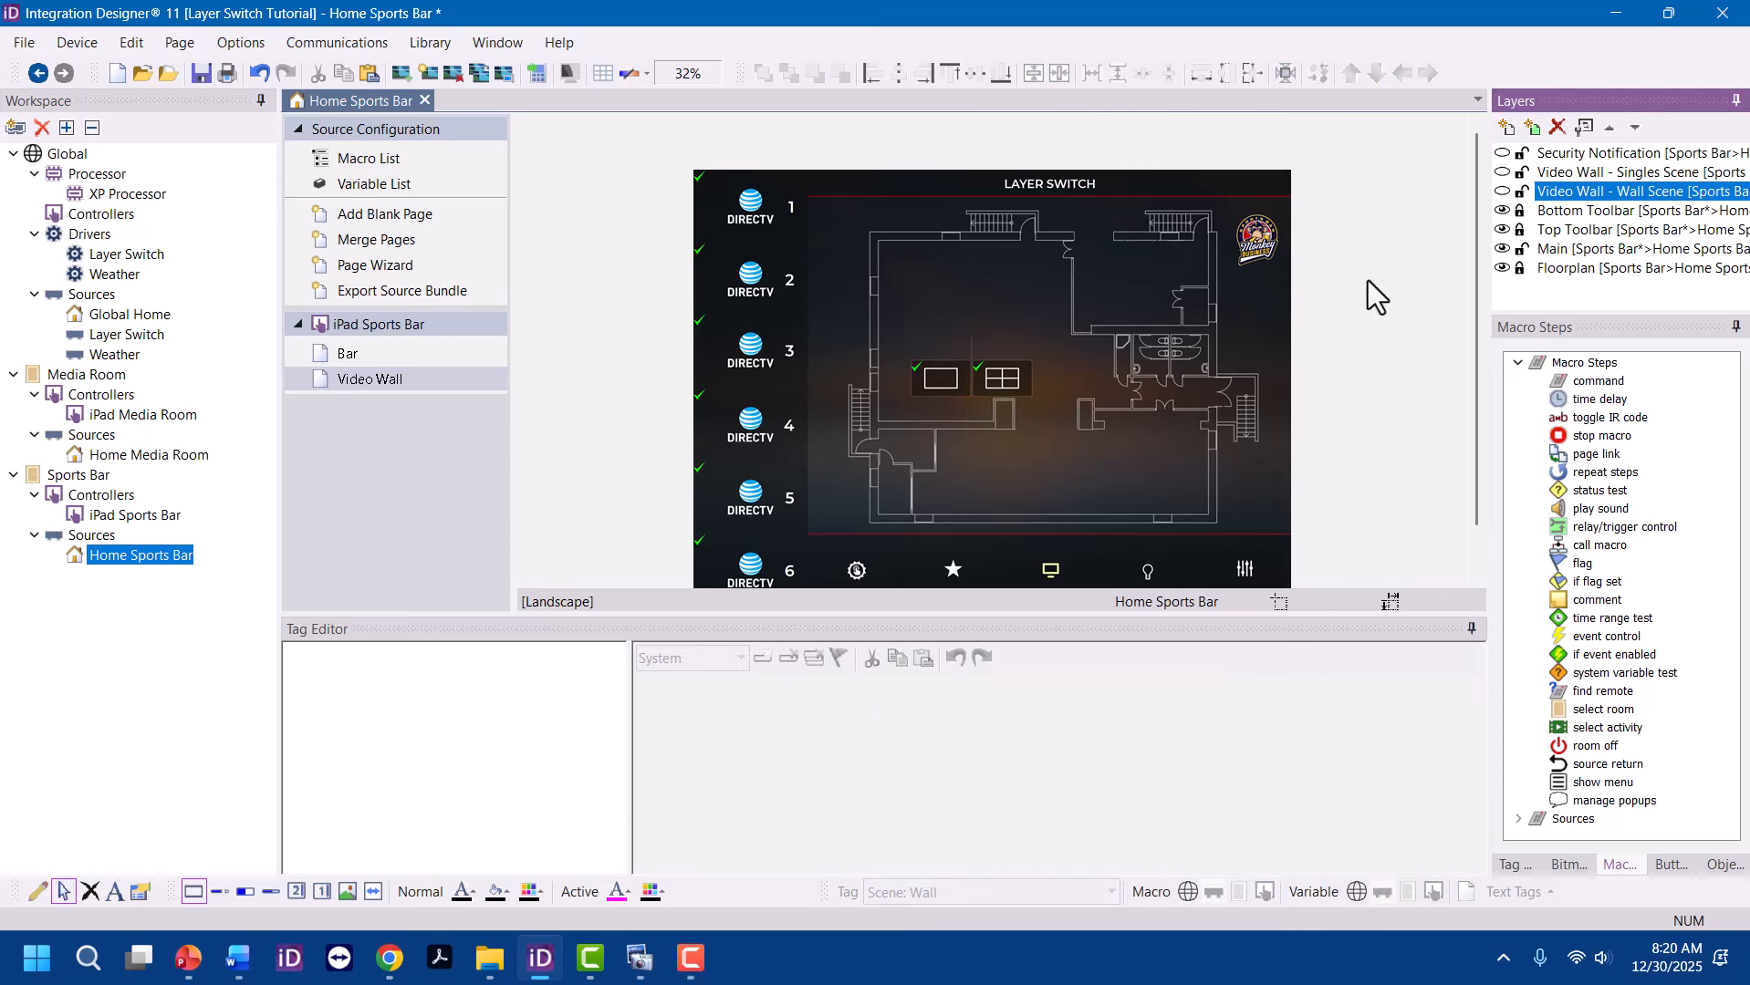
# Turn on the Reversed option for the Scene: Singles button and preview it with the Video Wall - Wall Scene layer
pyautogui.click(1001, 378)
pyautogui.rightClick(1013, 370)
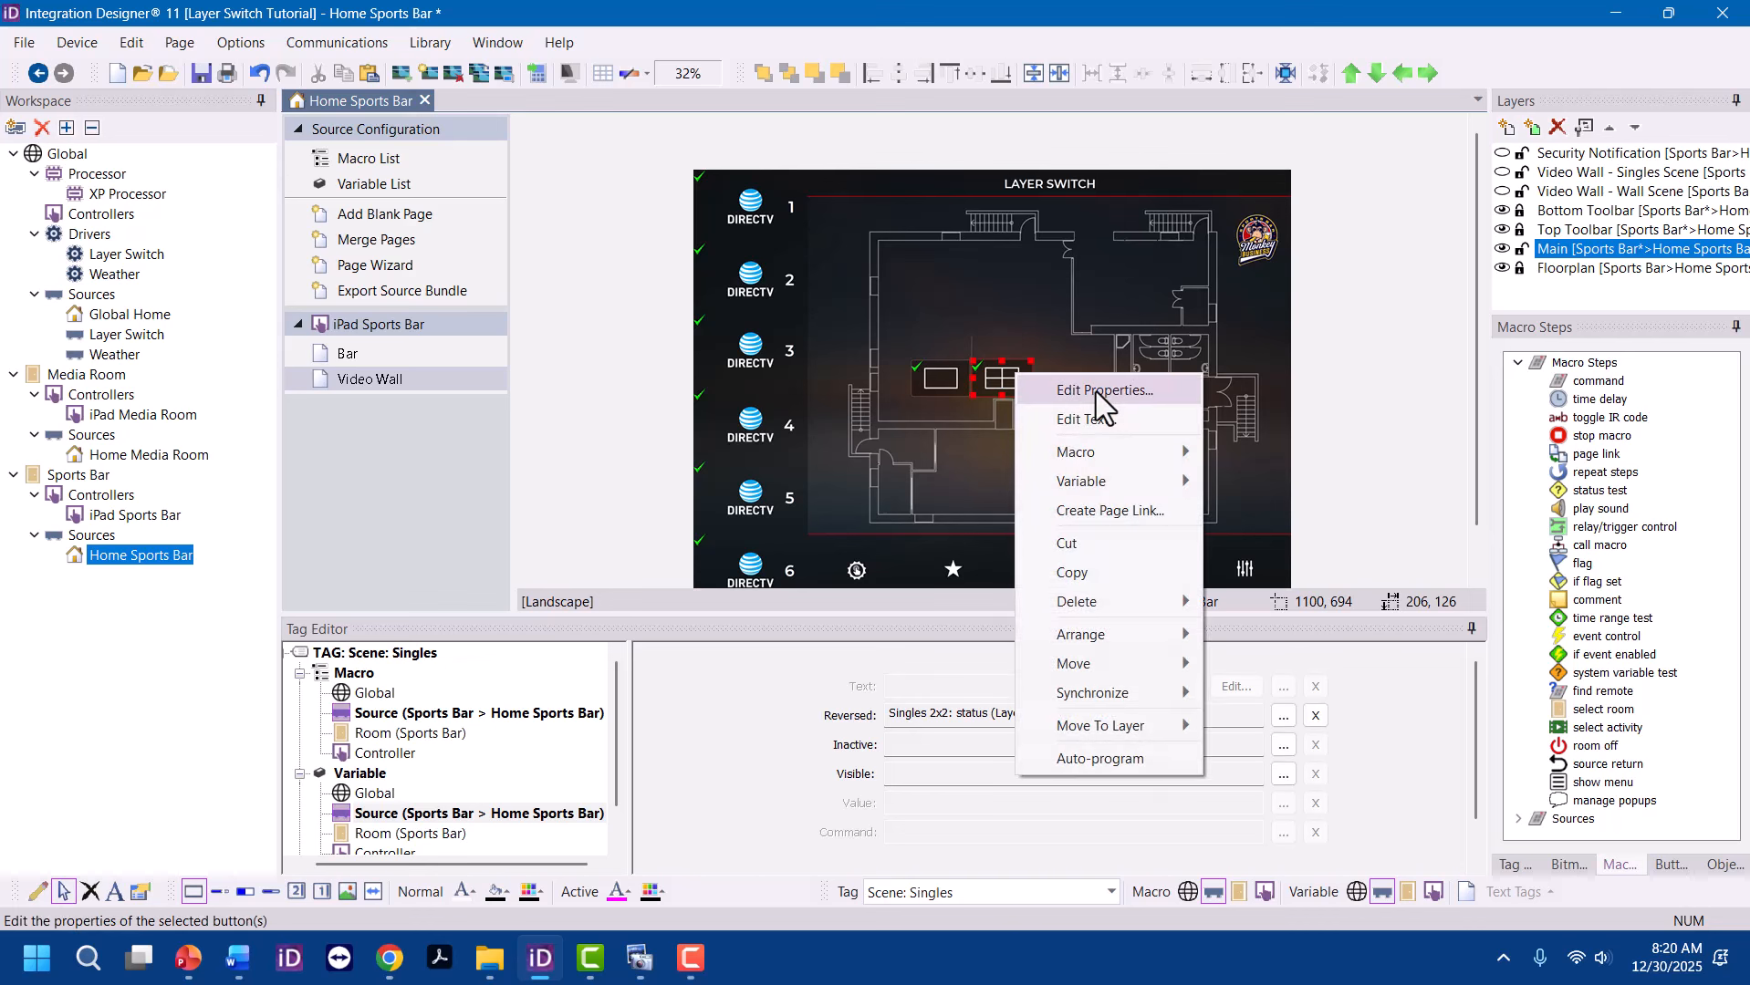
pyautogui.click(1097, 392)
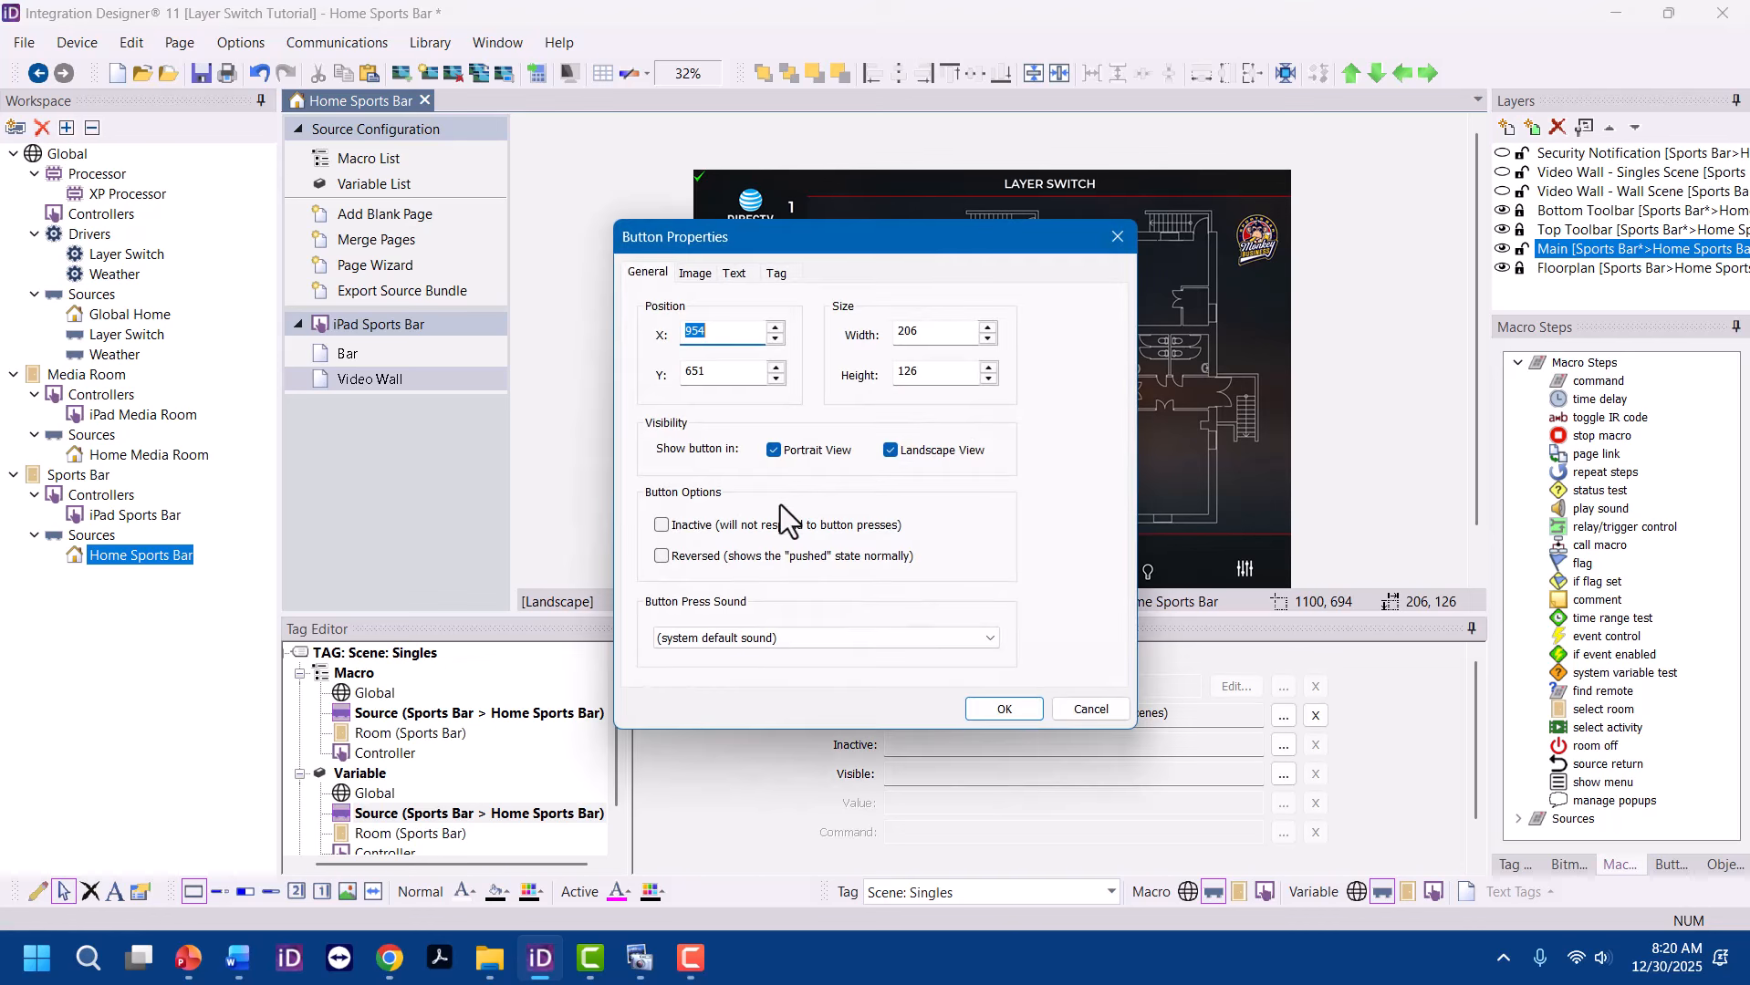
pyautogui.click(661, 555)
pyautogui.click(995, 709)
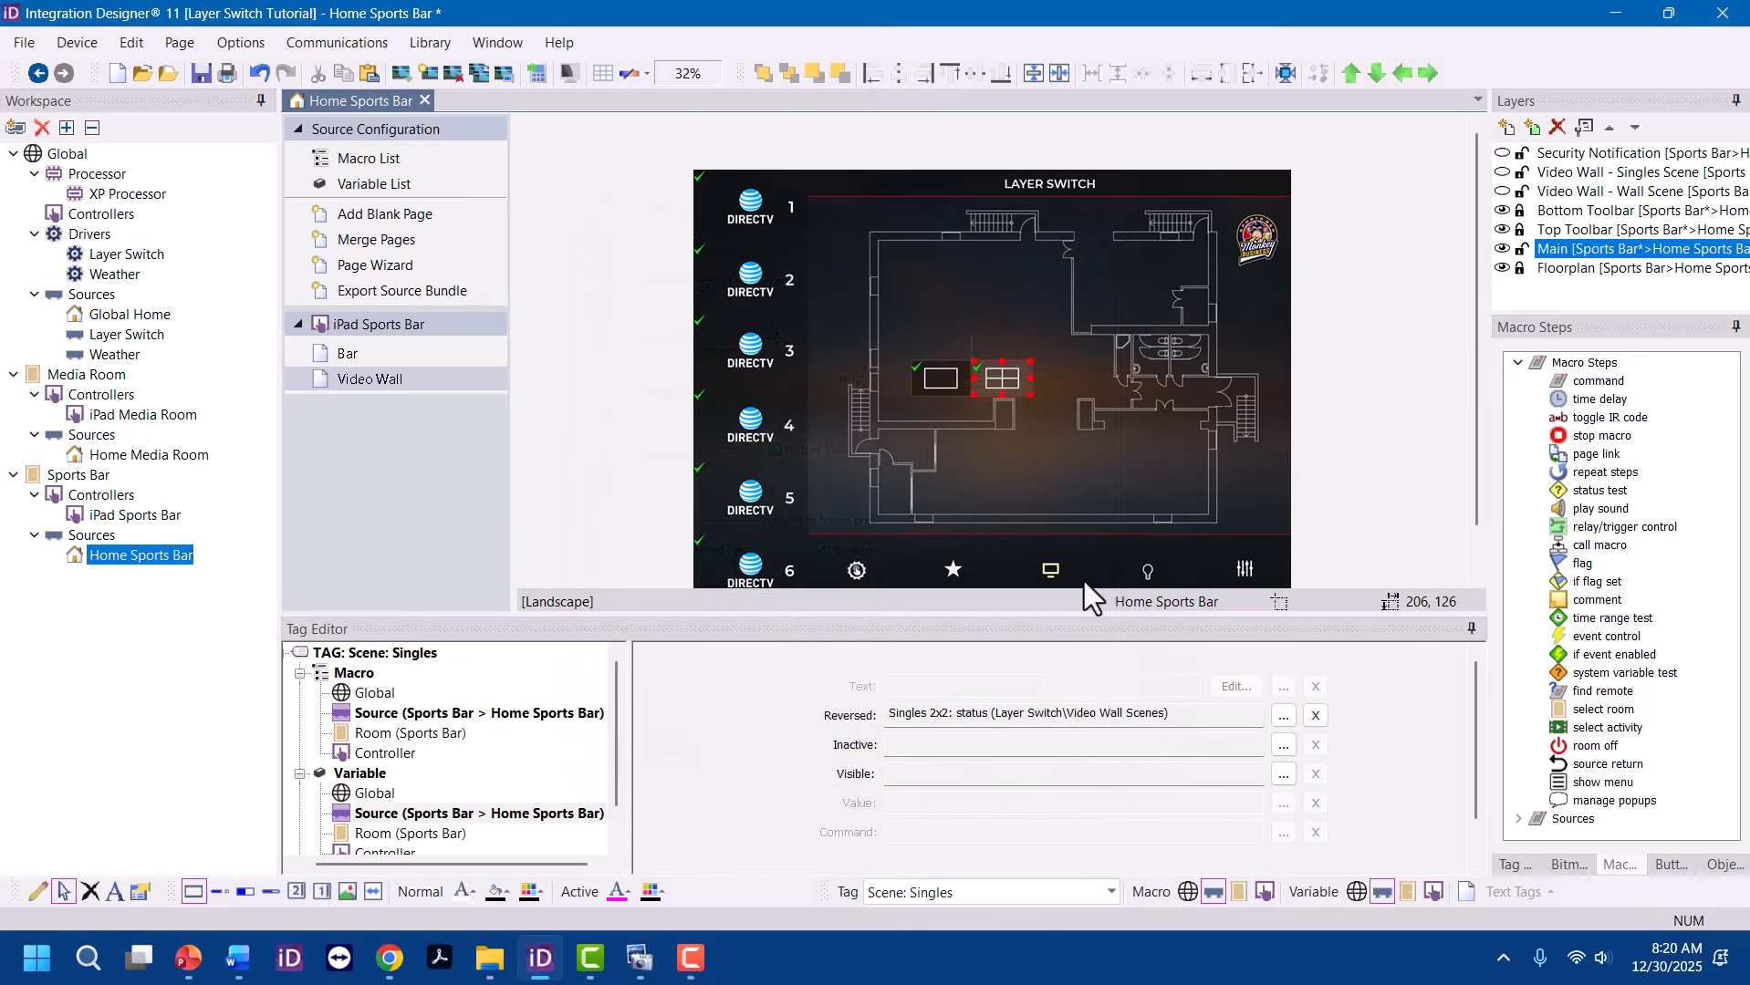
pyautogui.click(1503, 193)
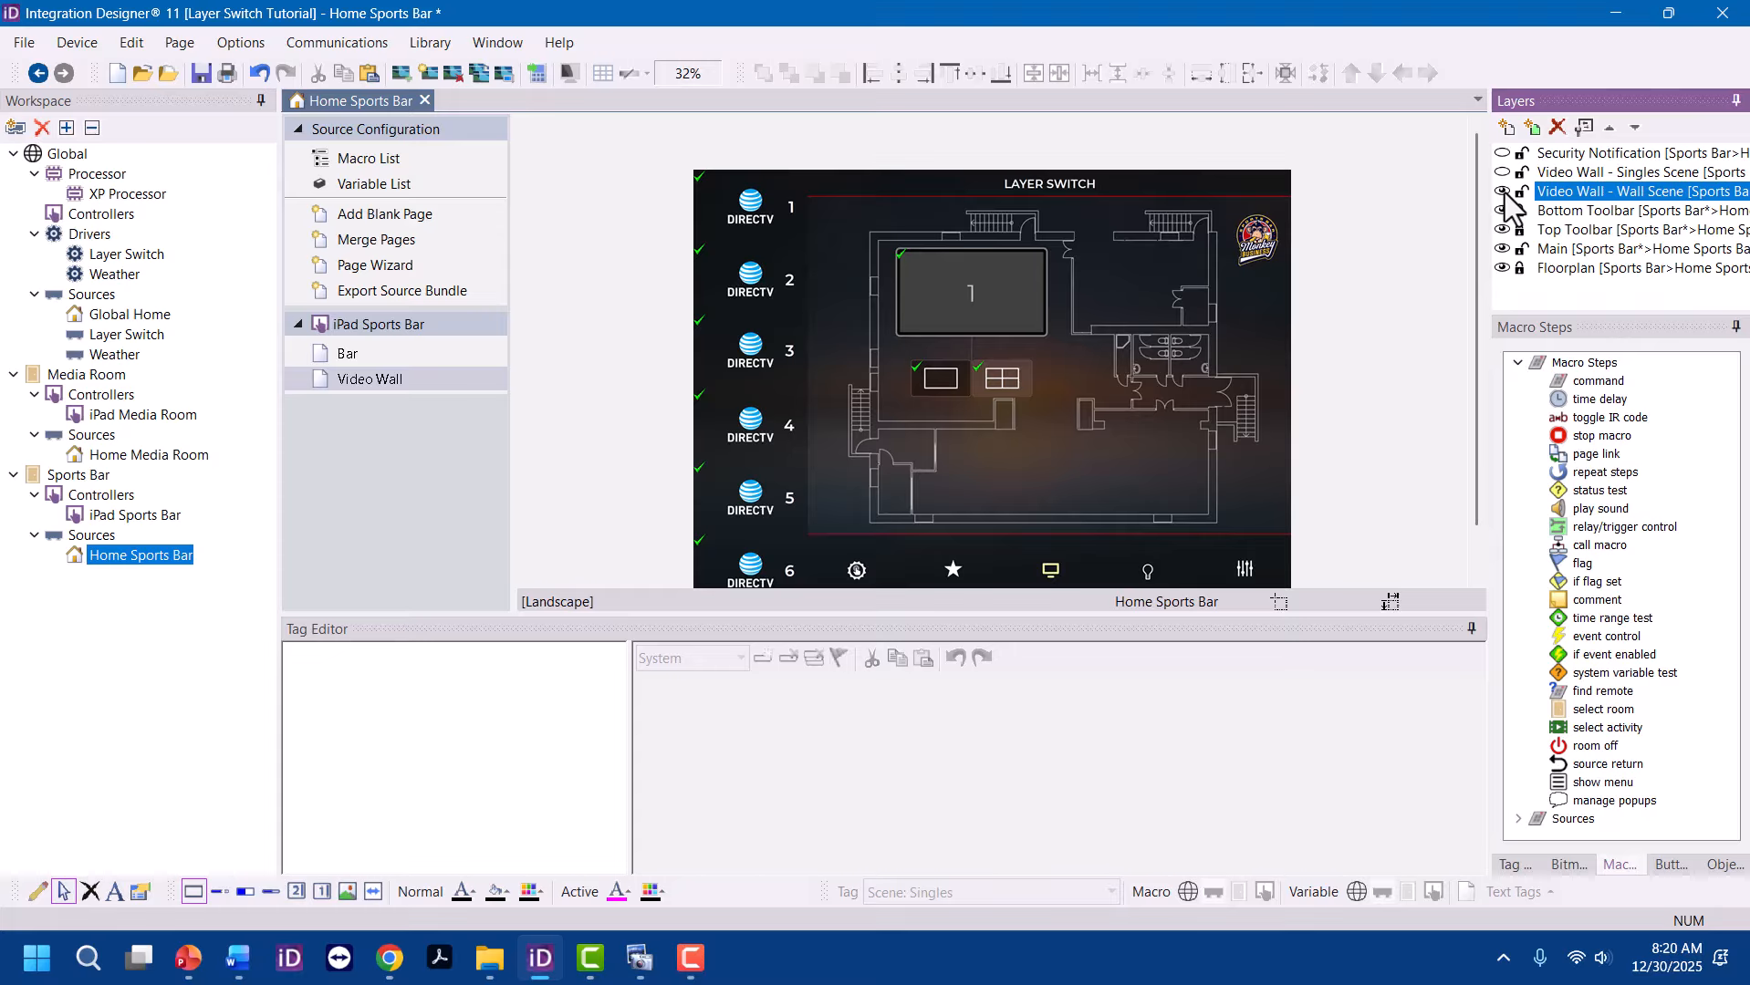
pyautogui.click(1502, 192)
# Turn off the Reversed option in the Scene: Singles button's properties
pyautogui.click(1018, 373)
pyautogui.rightClick(1017, 373)
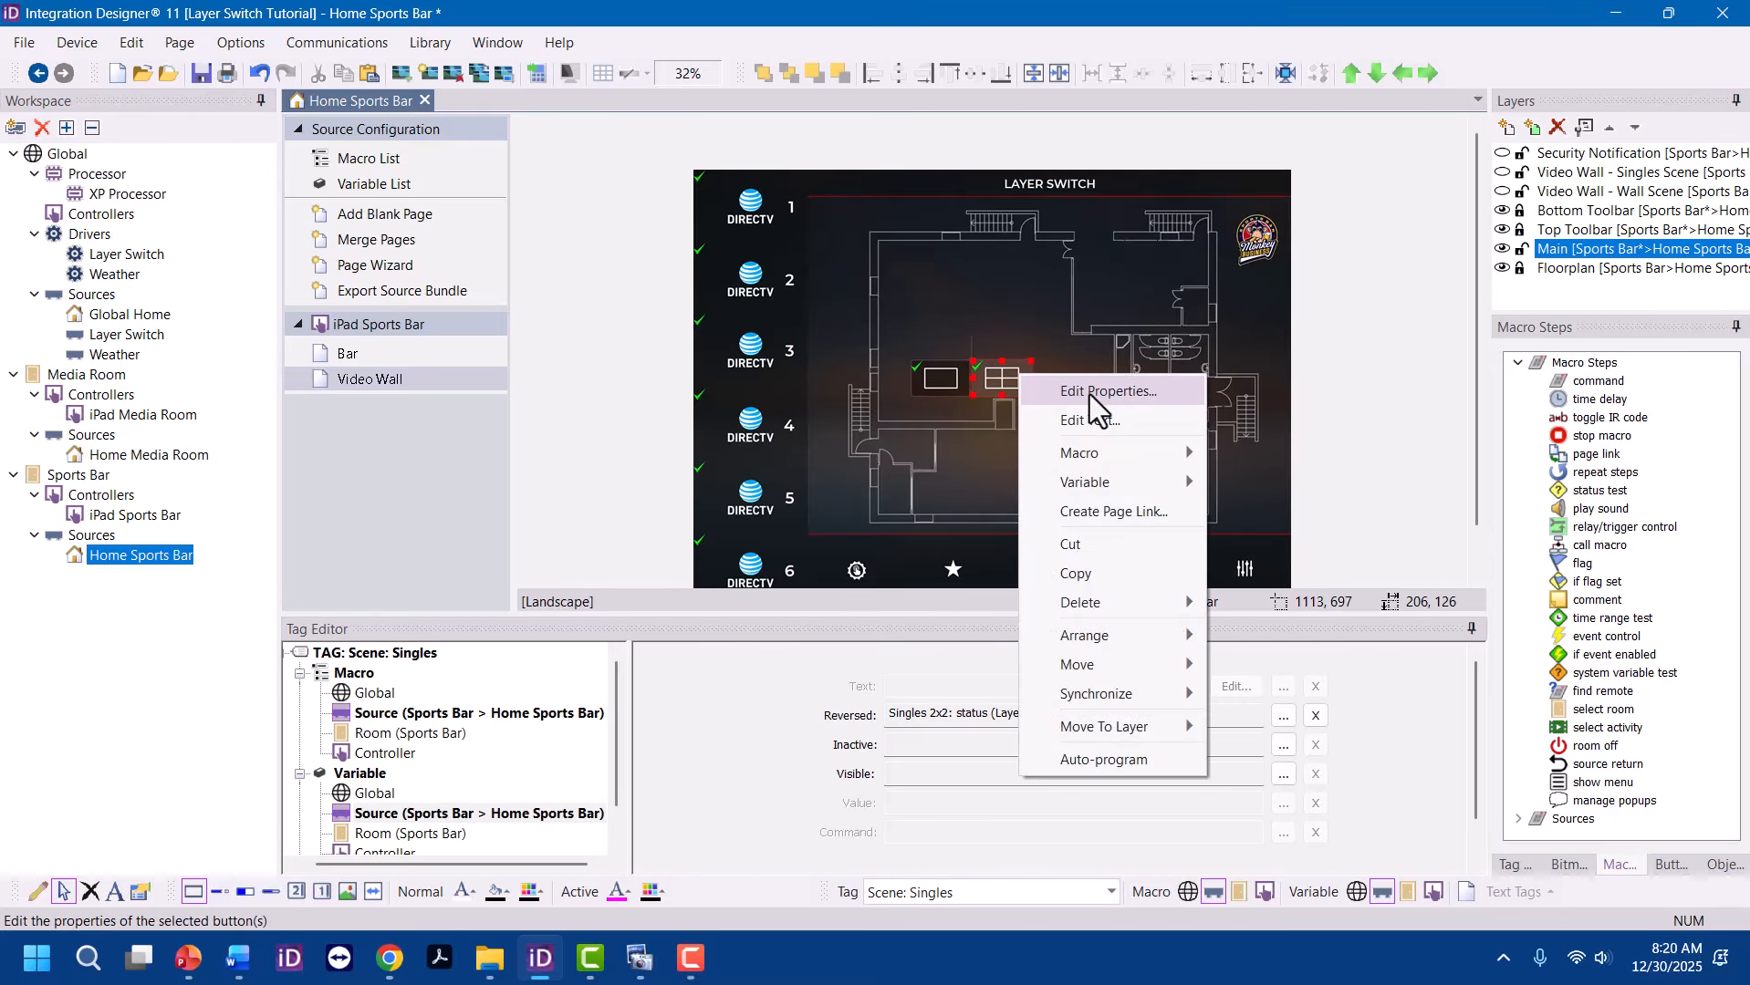
pyautogui.click(1089, 394)
pyautogui.click(678, 555)
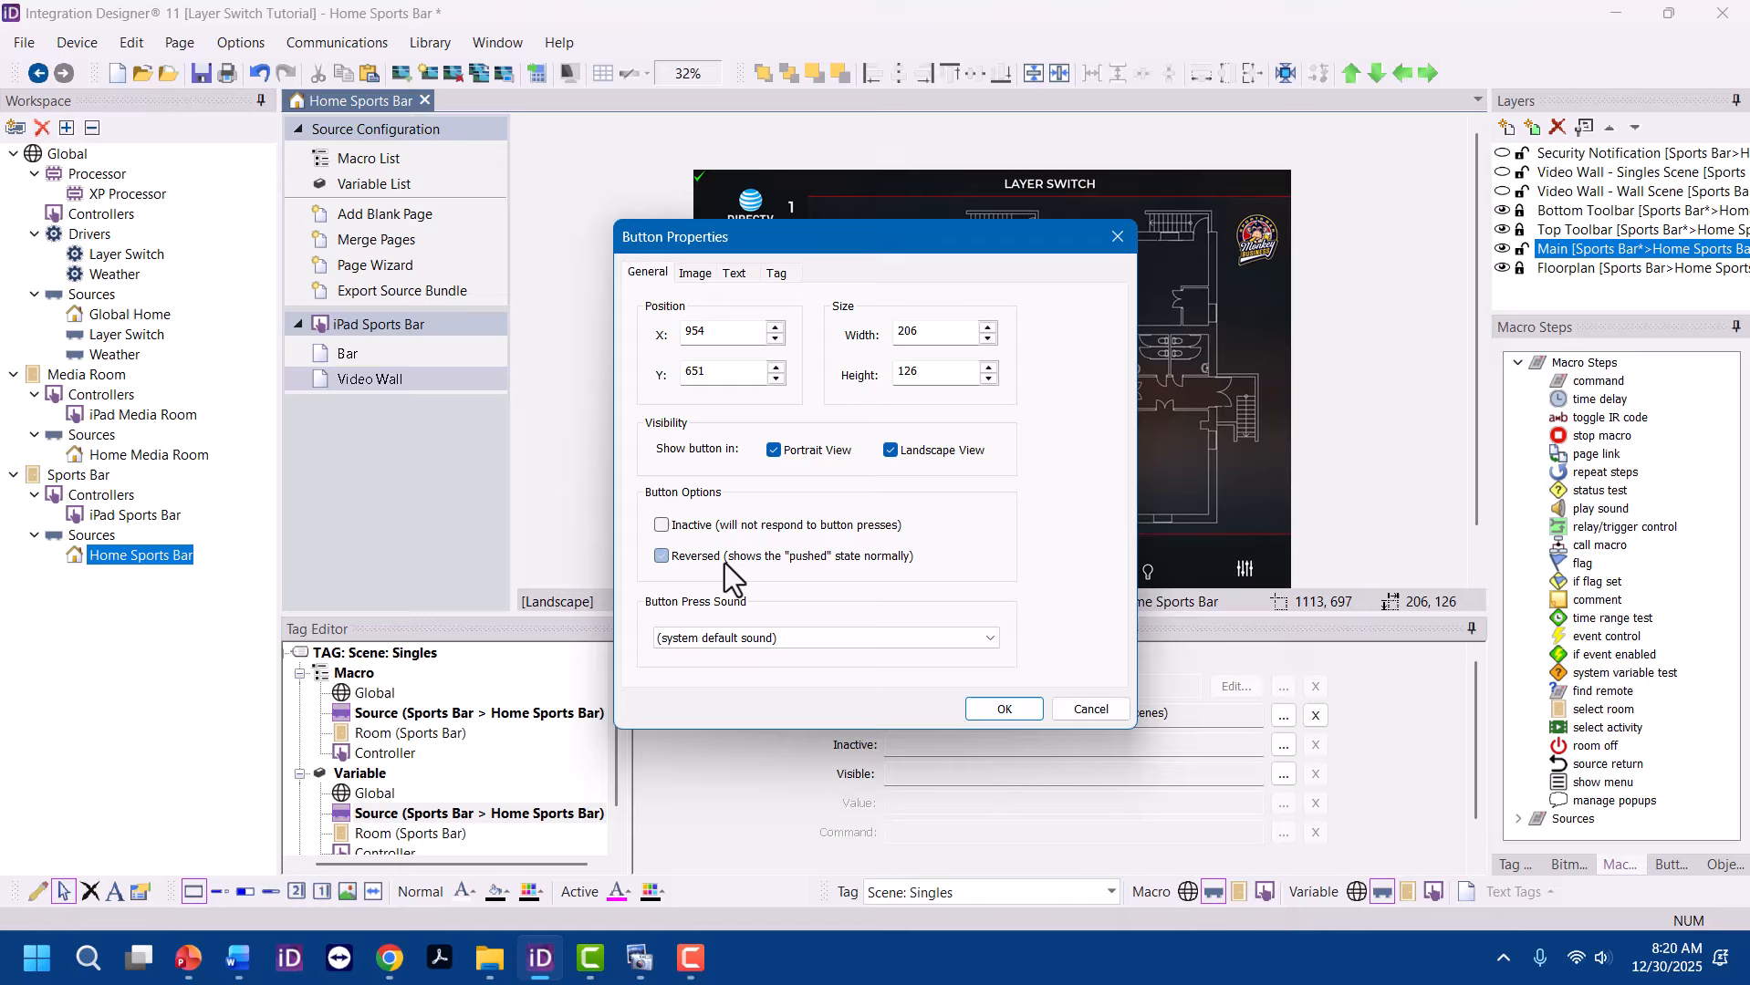
pyautogui.click(1040, 711)
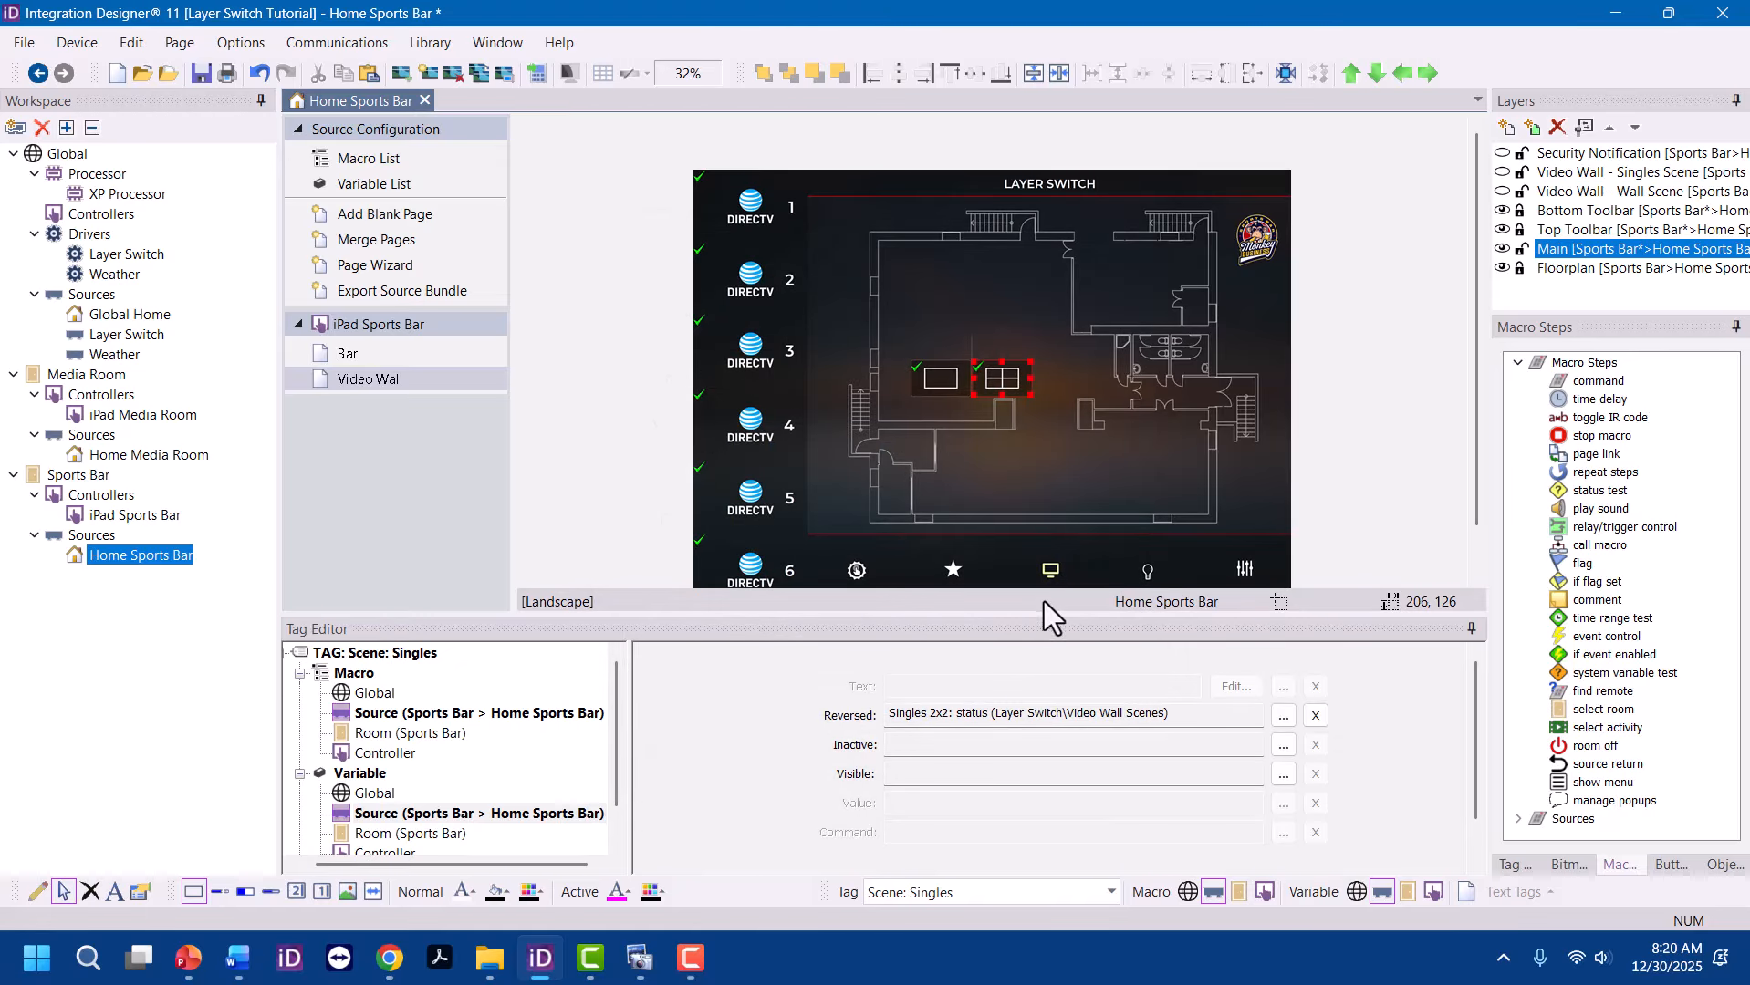
# Check the Scene: Wall button's variable assignment and show the Video Wall - Wall Scene layer in the editor
pyautogui.click(946, 375)
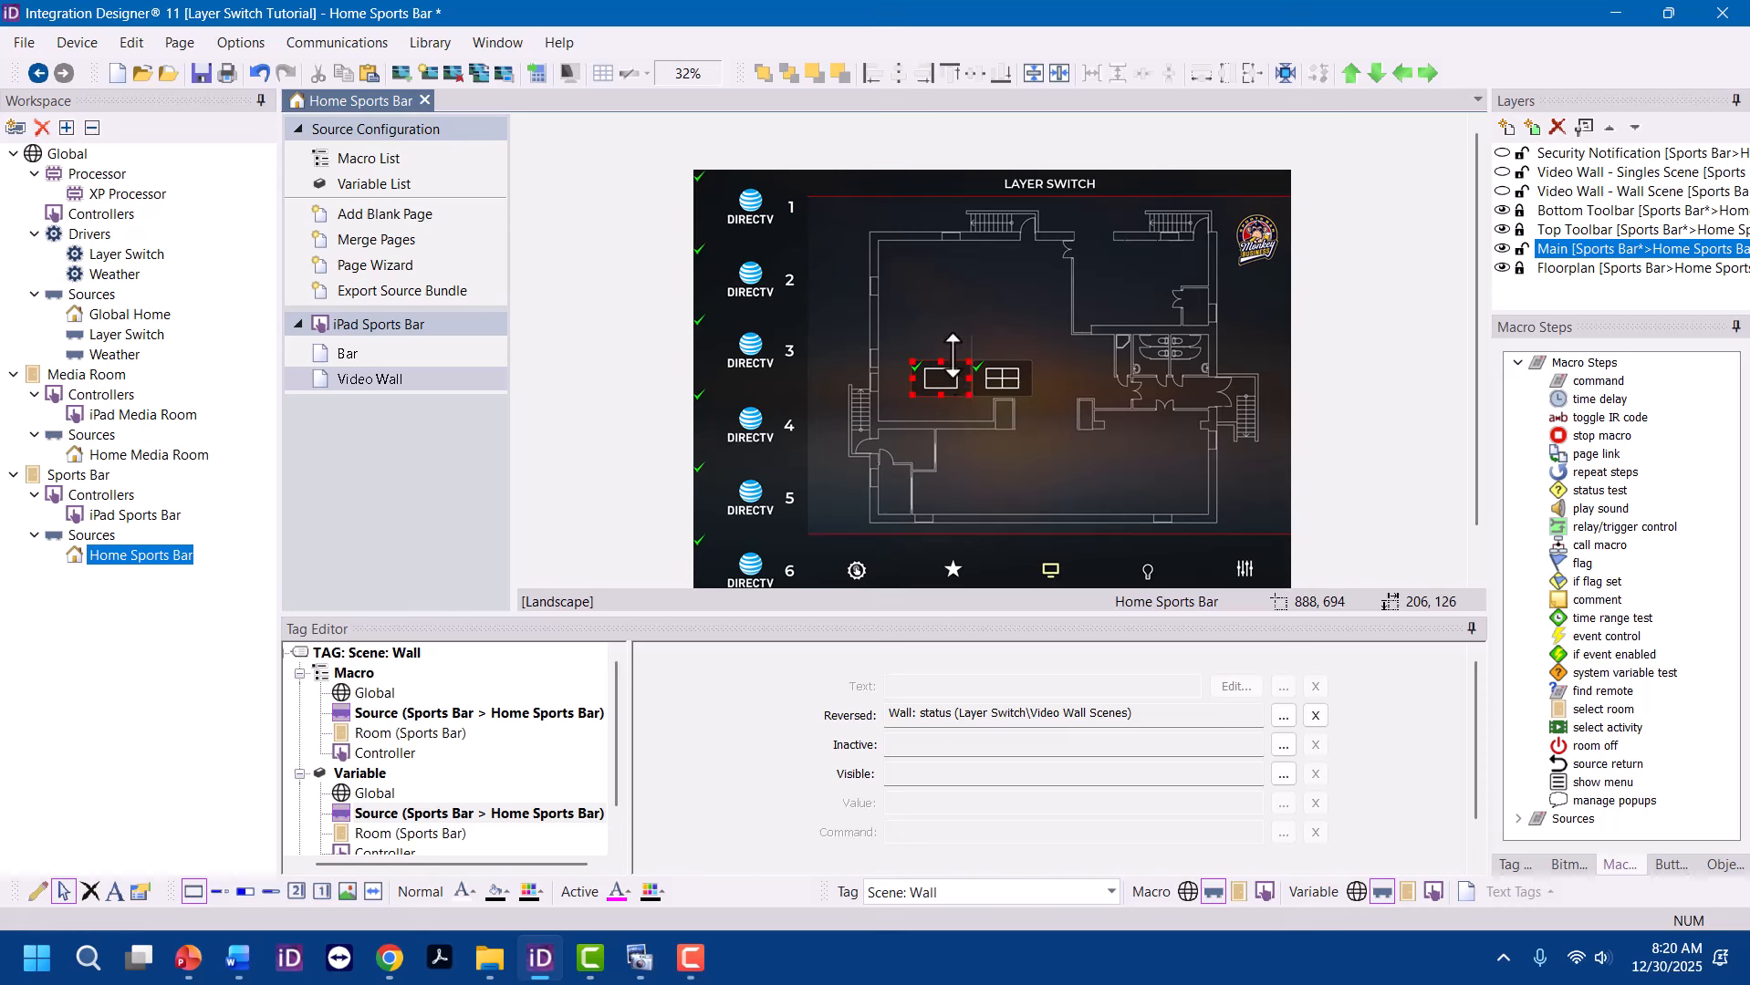
pyautogui.click(1503, 191)
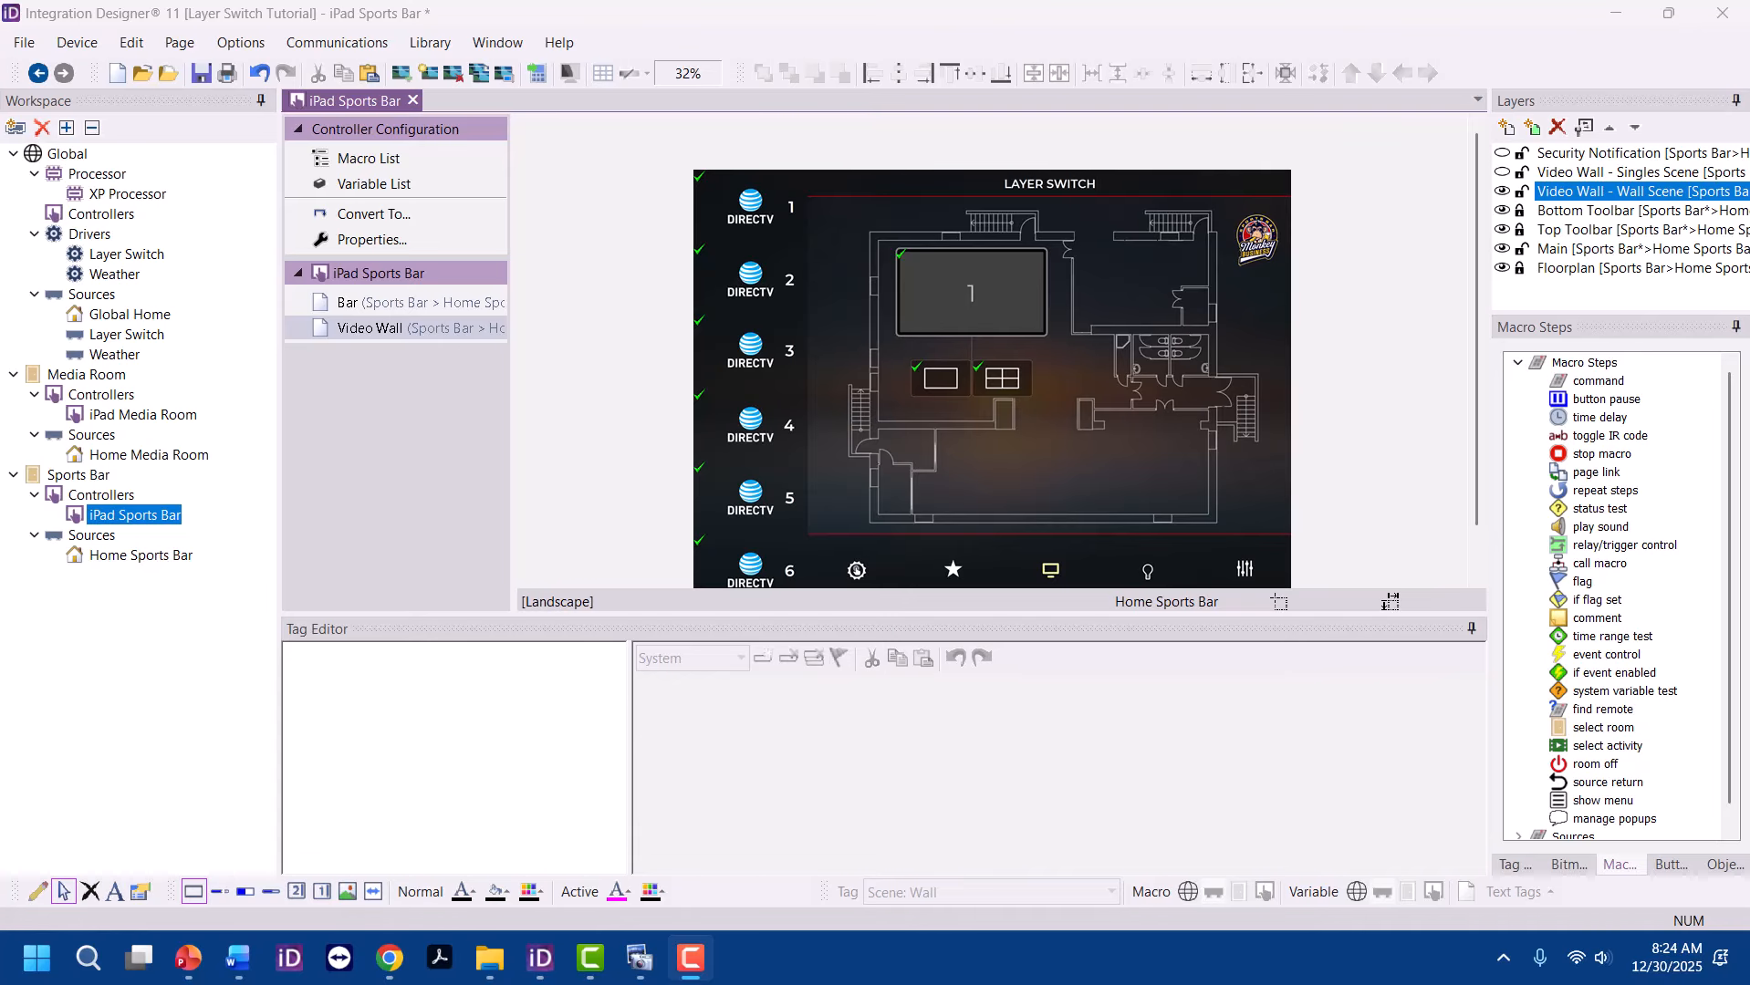
# Open the Layer Switch driver and review the Any, All and None in Group Set and Cleared events for Important Popups
pyautogui.doubleClick(132, 262)
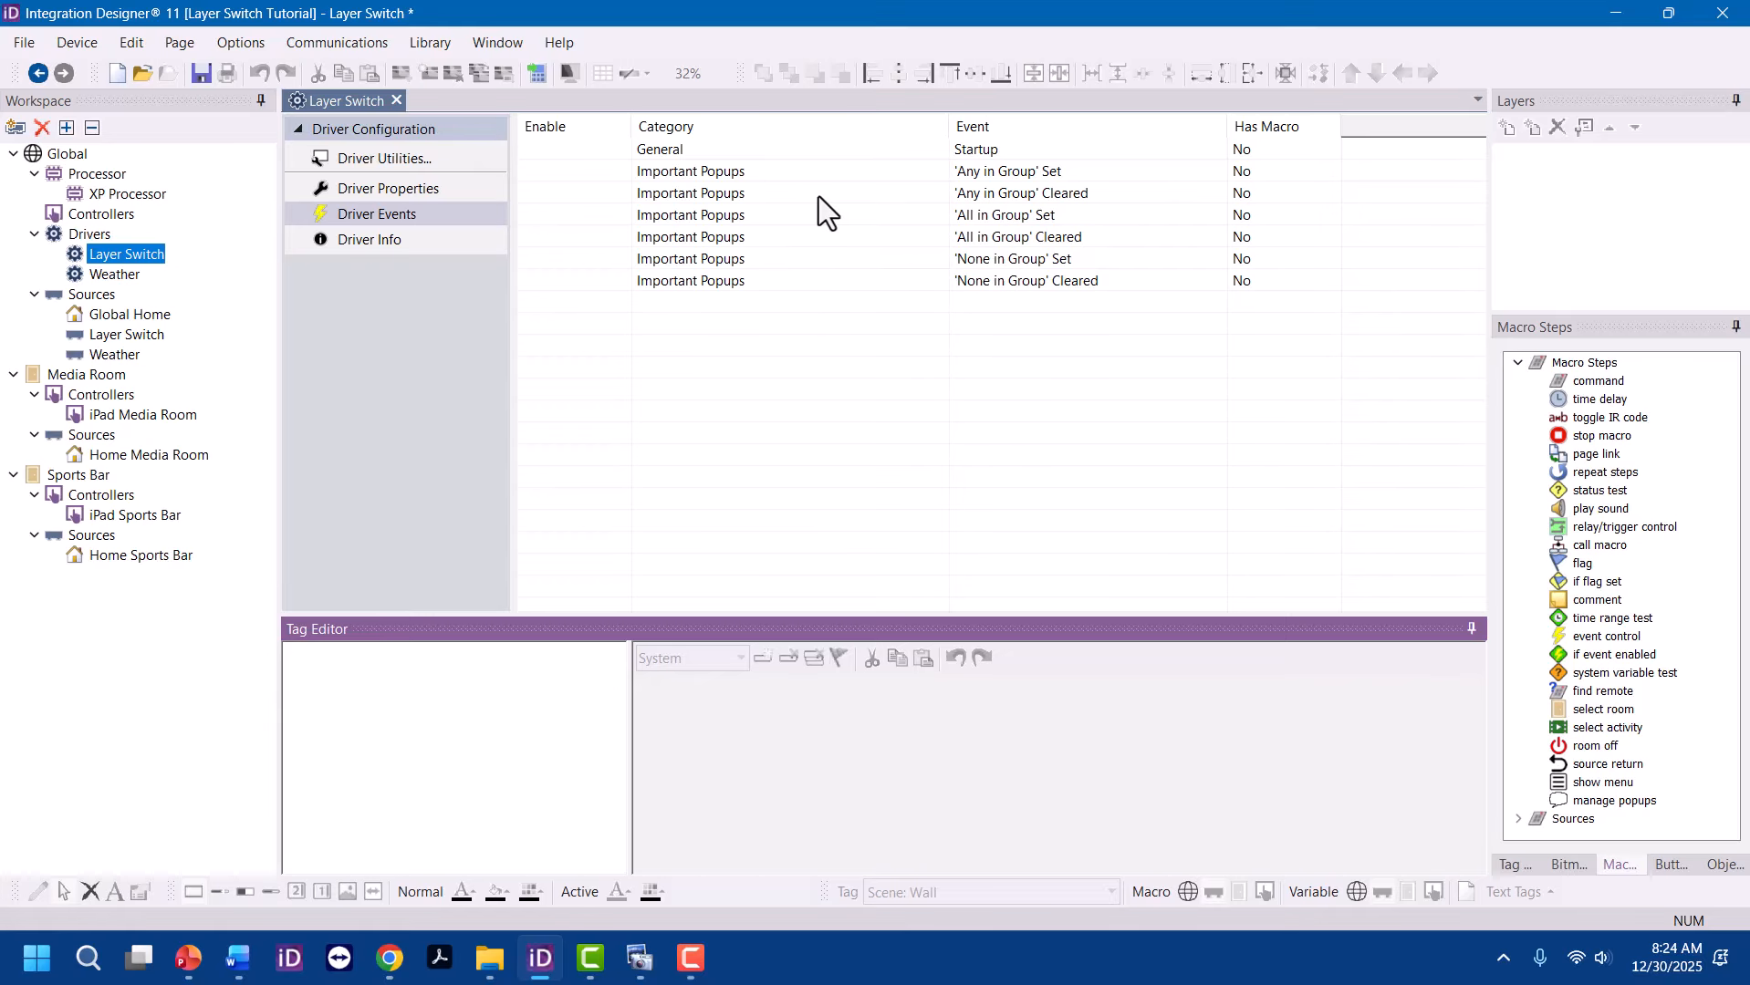
pyautogui.click(1076, 176)
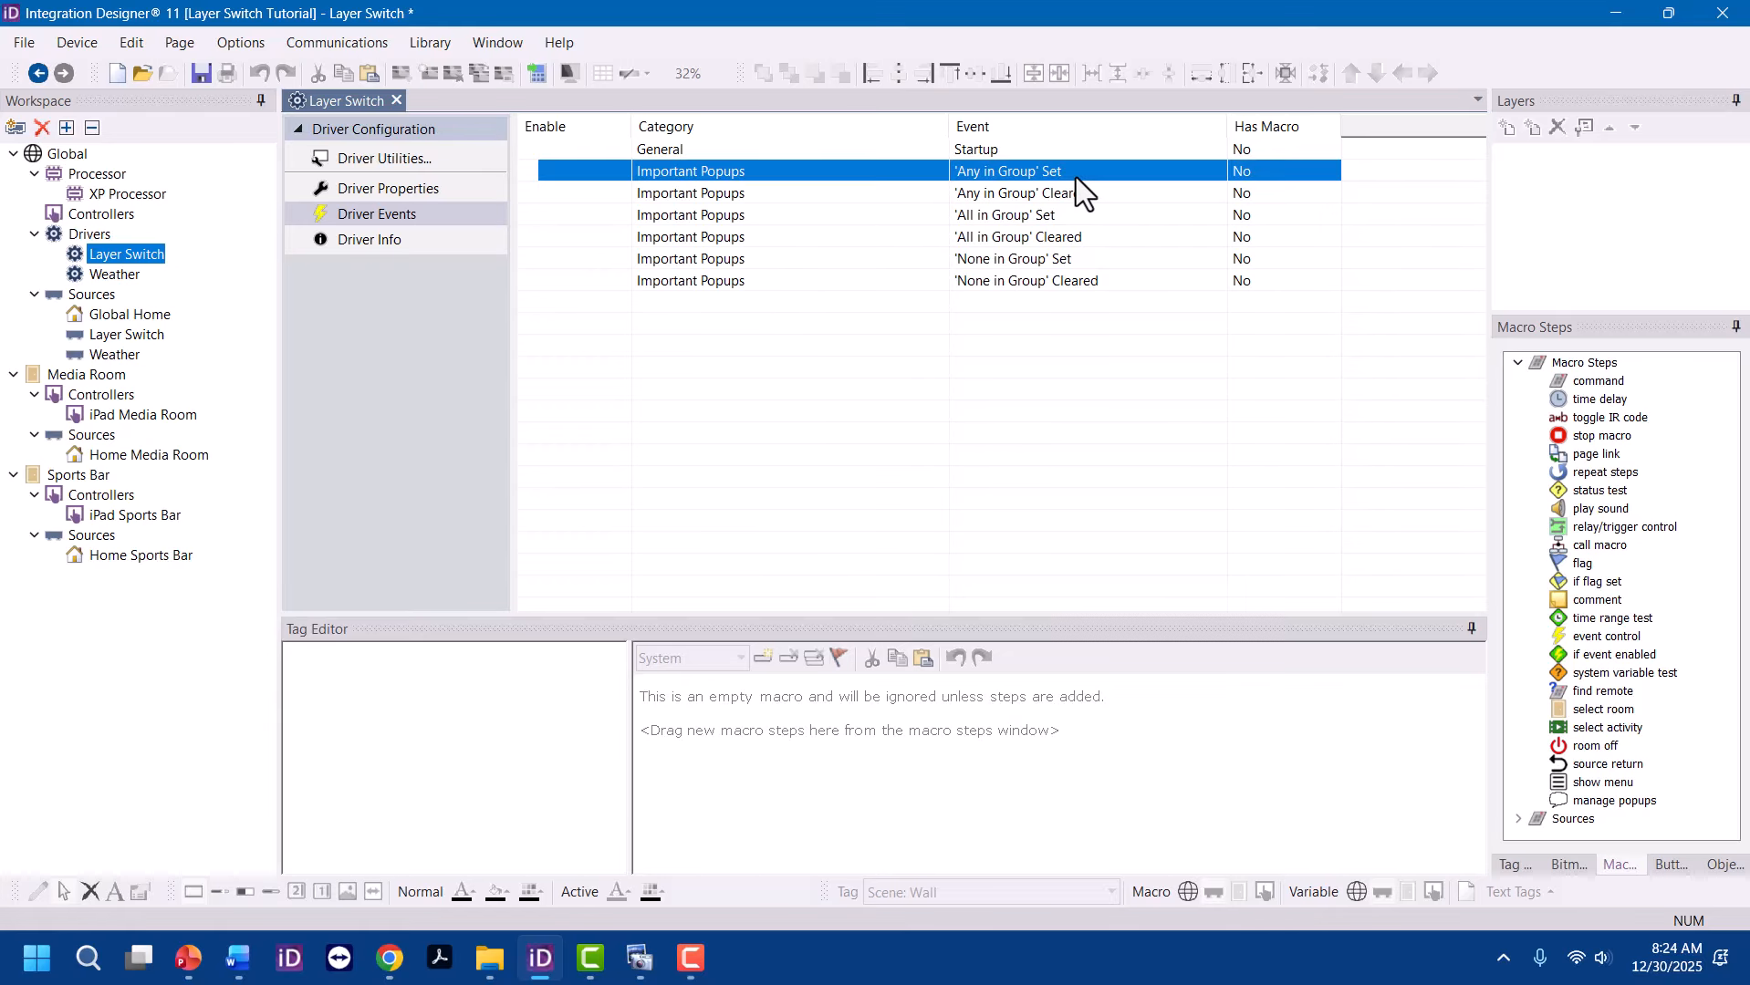
pyautogui.click(1075, 193)
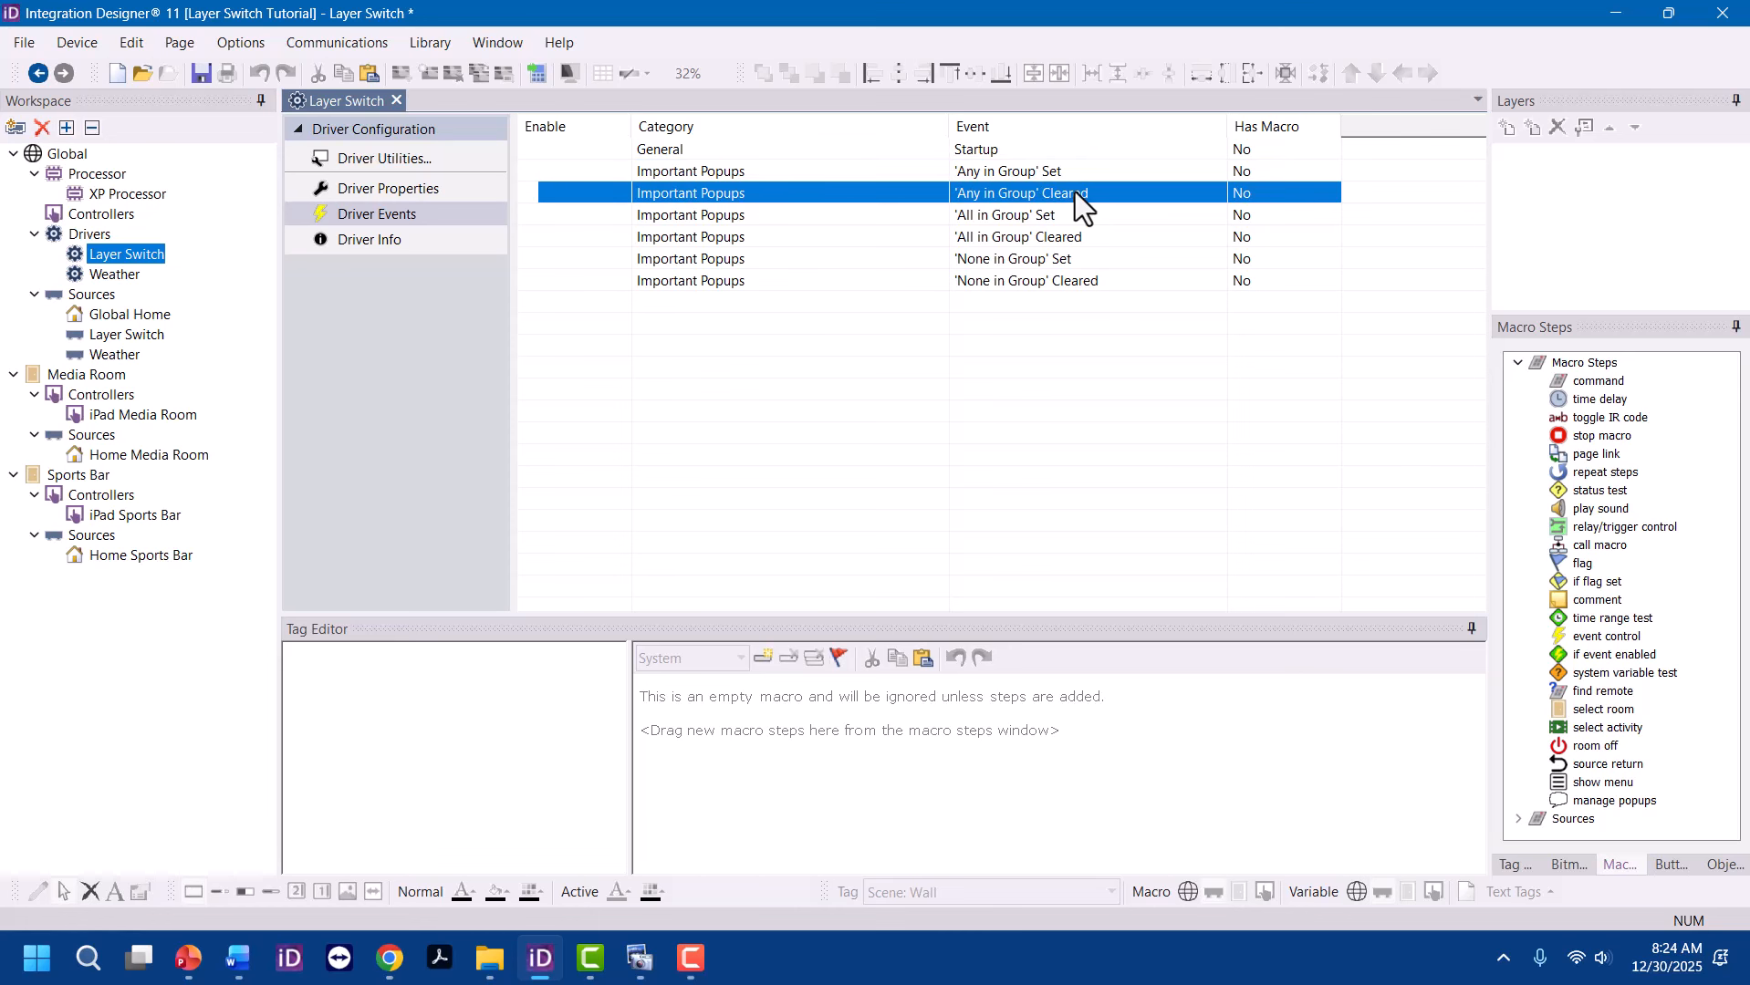
pyautogui.click(1076, 226)
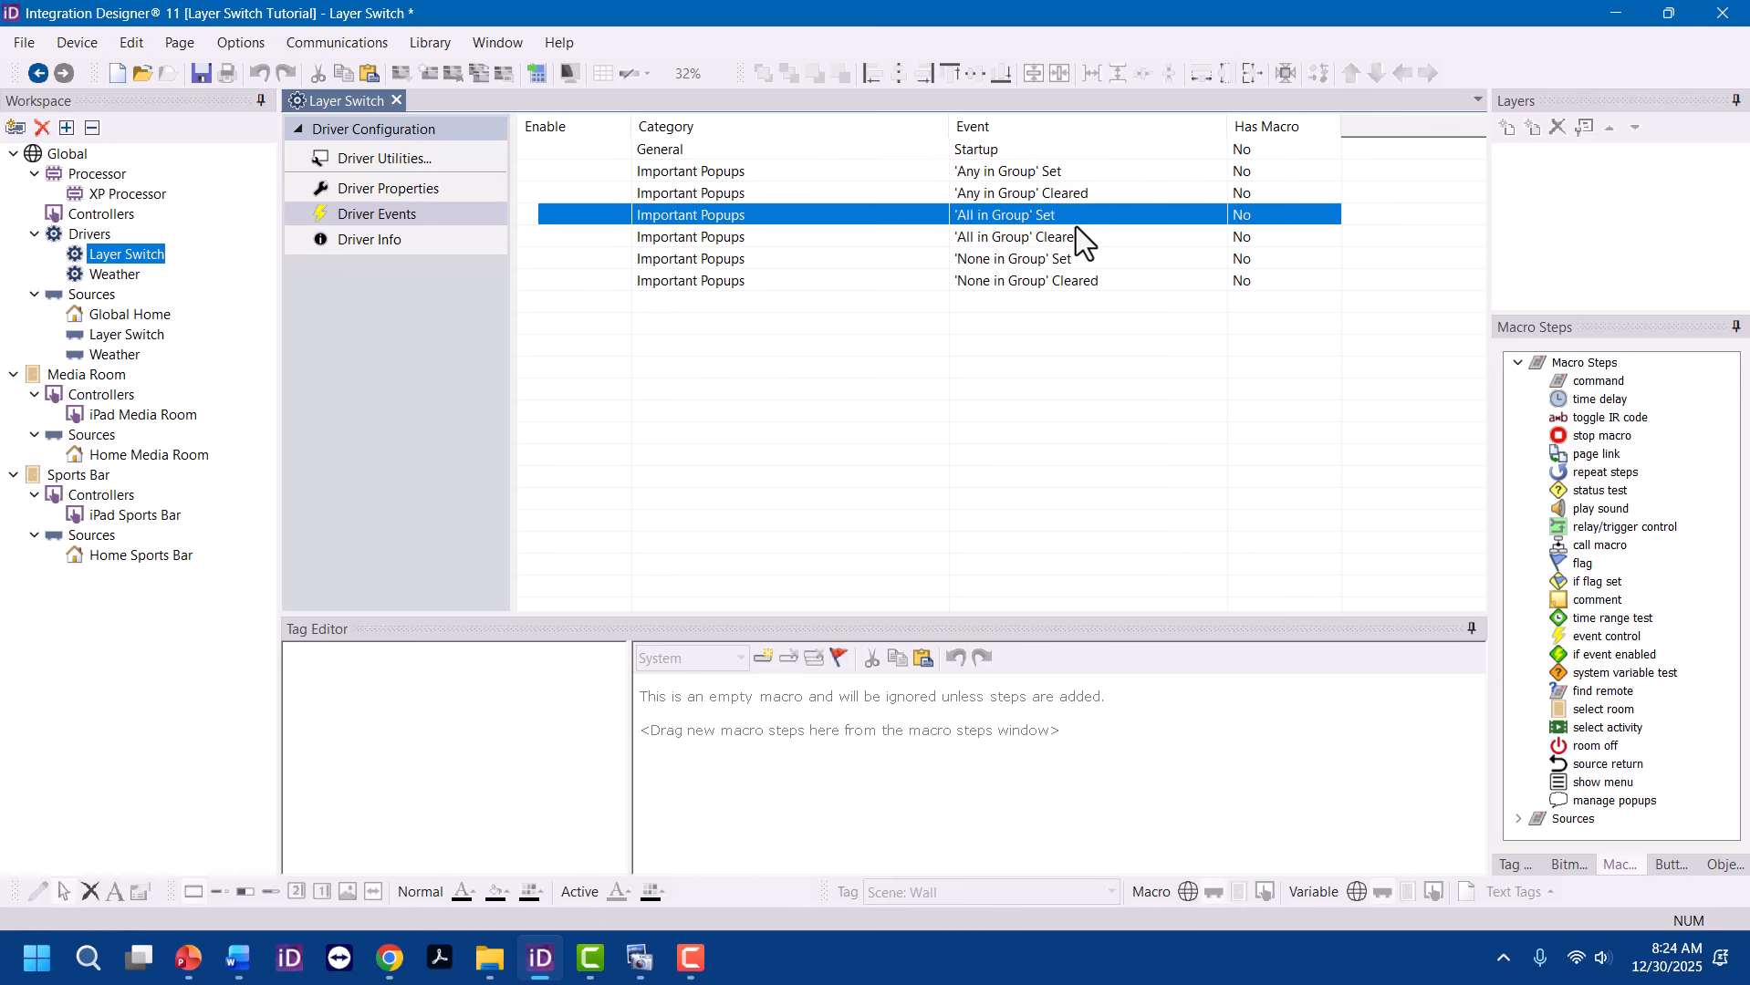
pyautogui.click(1081, 242)
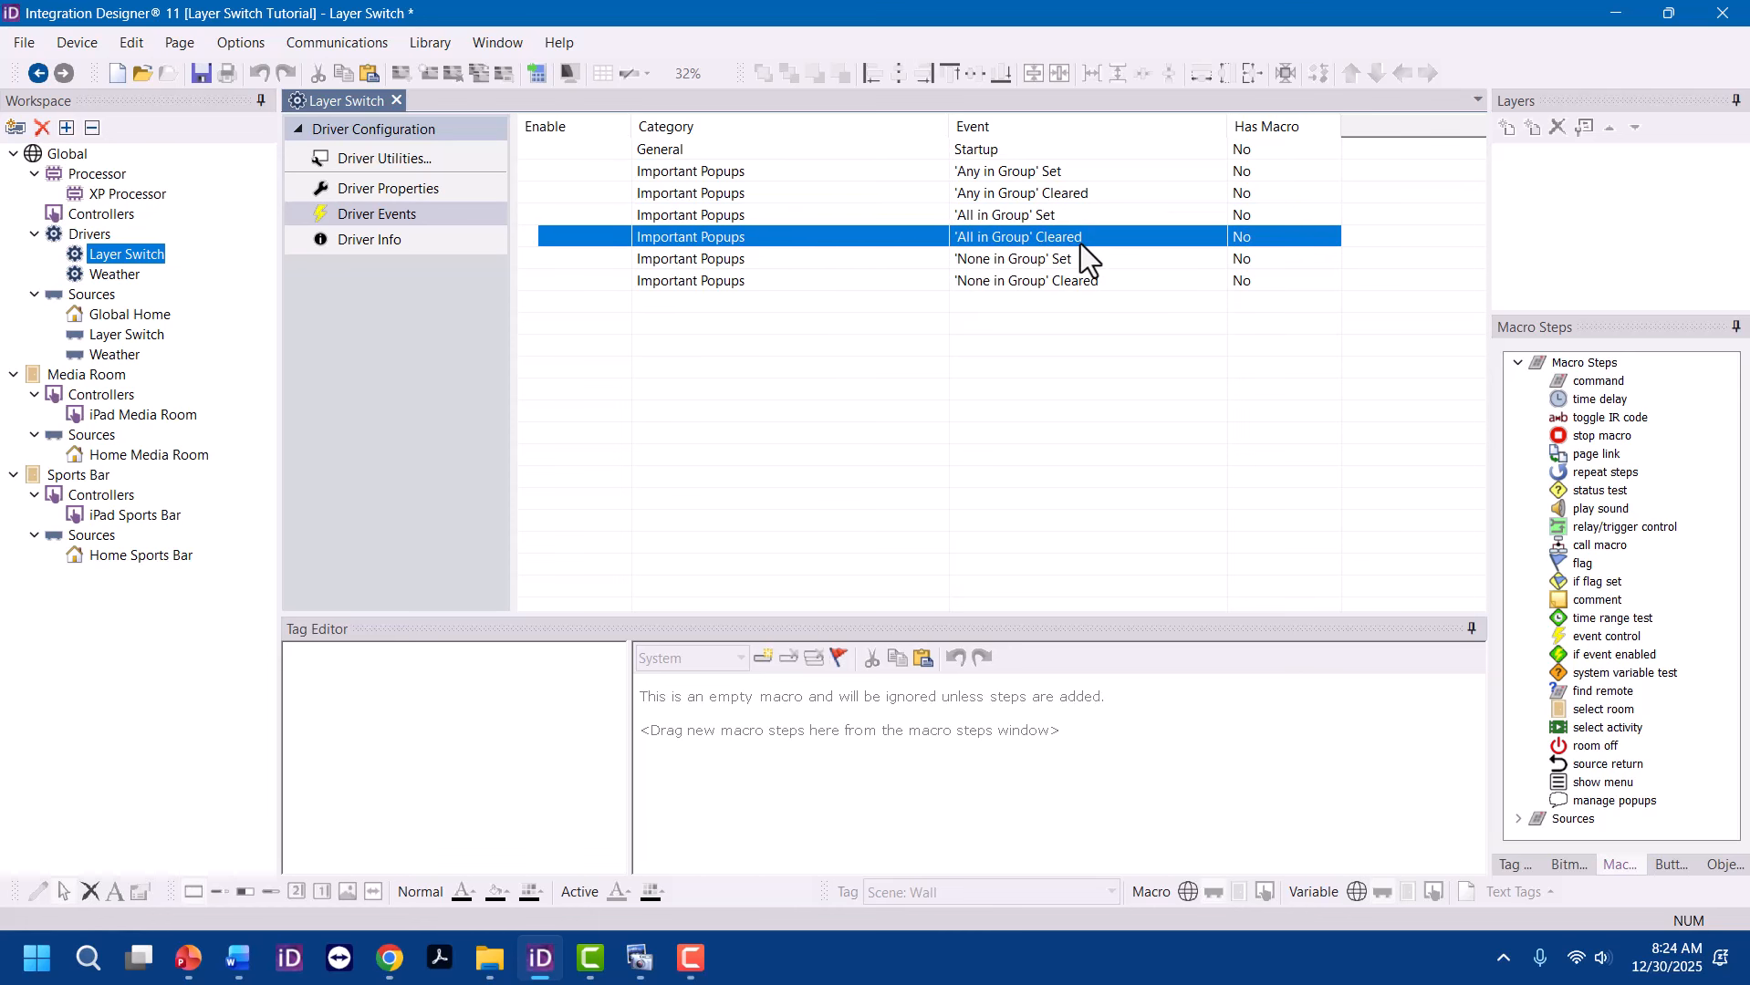
pyautogui.click(1124, 274)
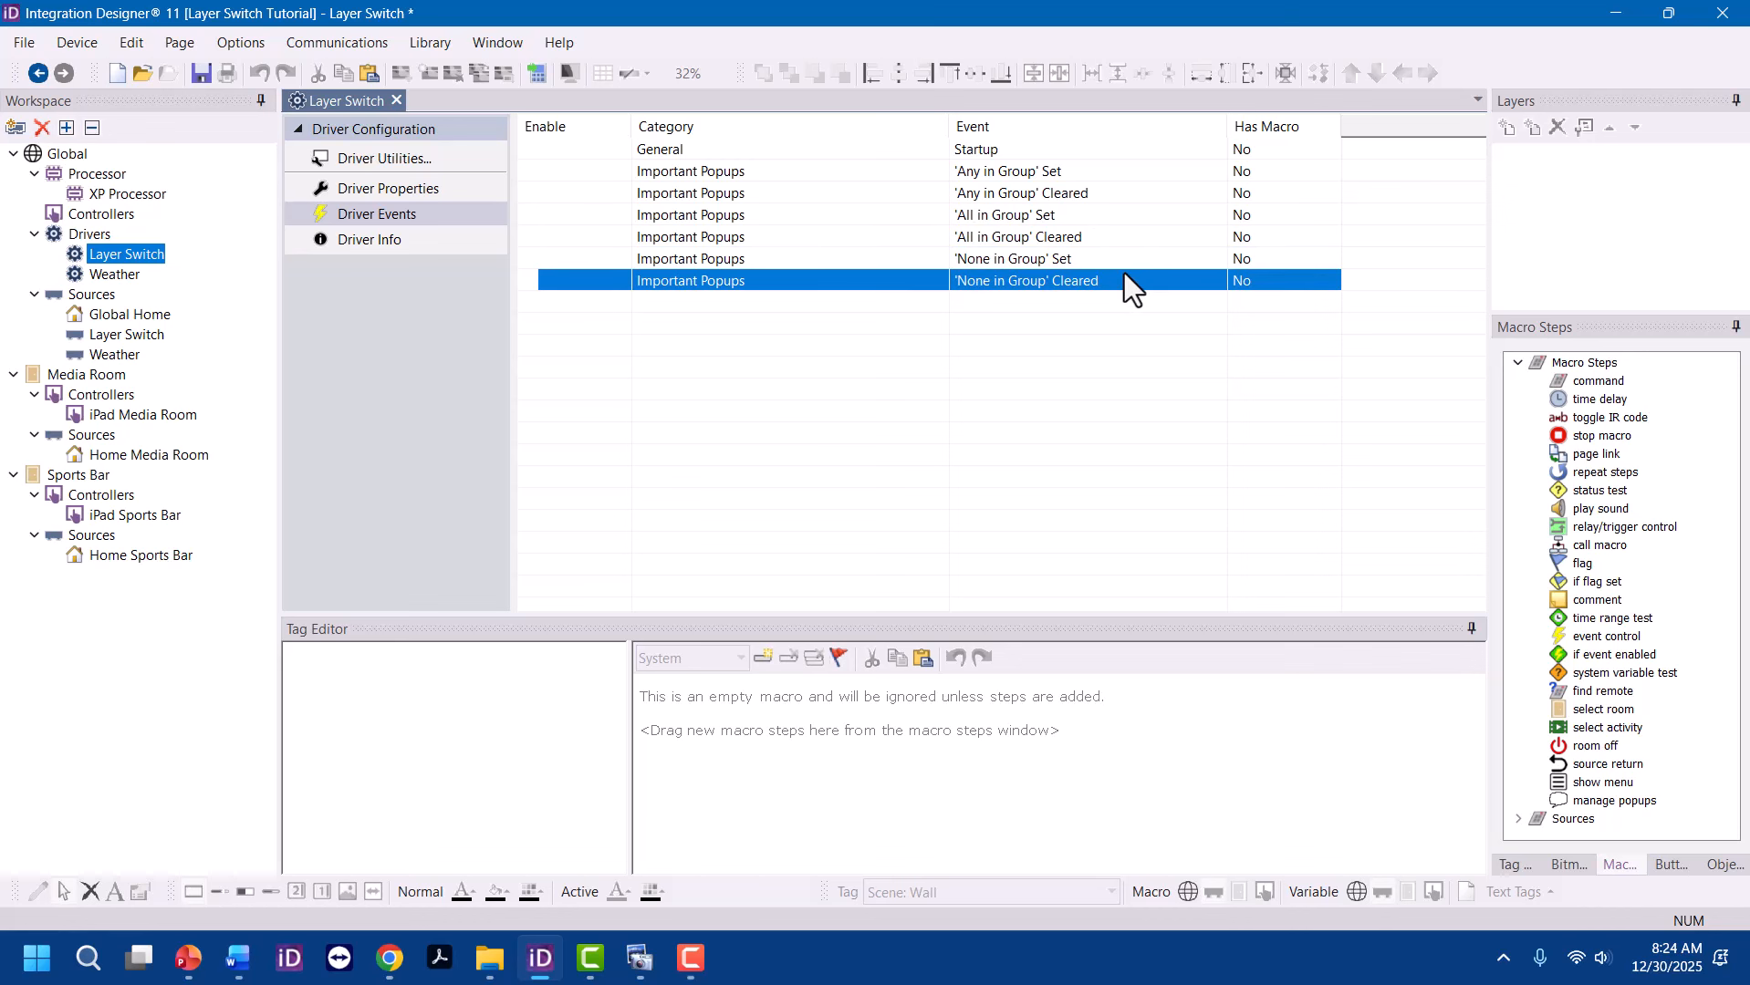
pyautogui.click(1124, 267)
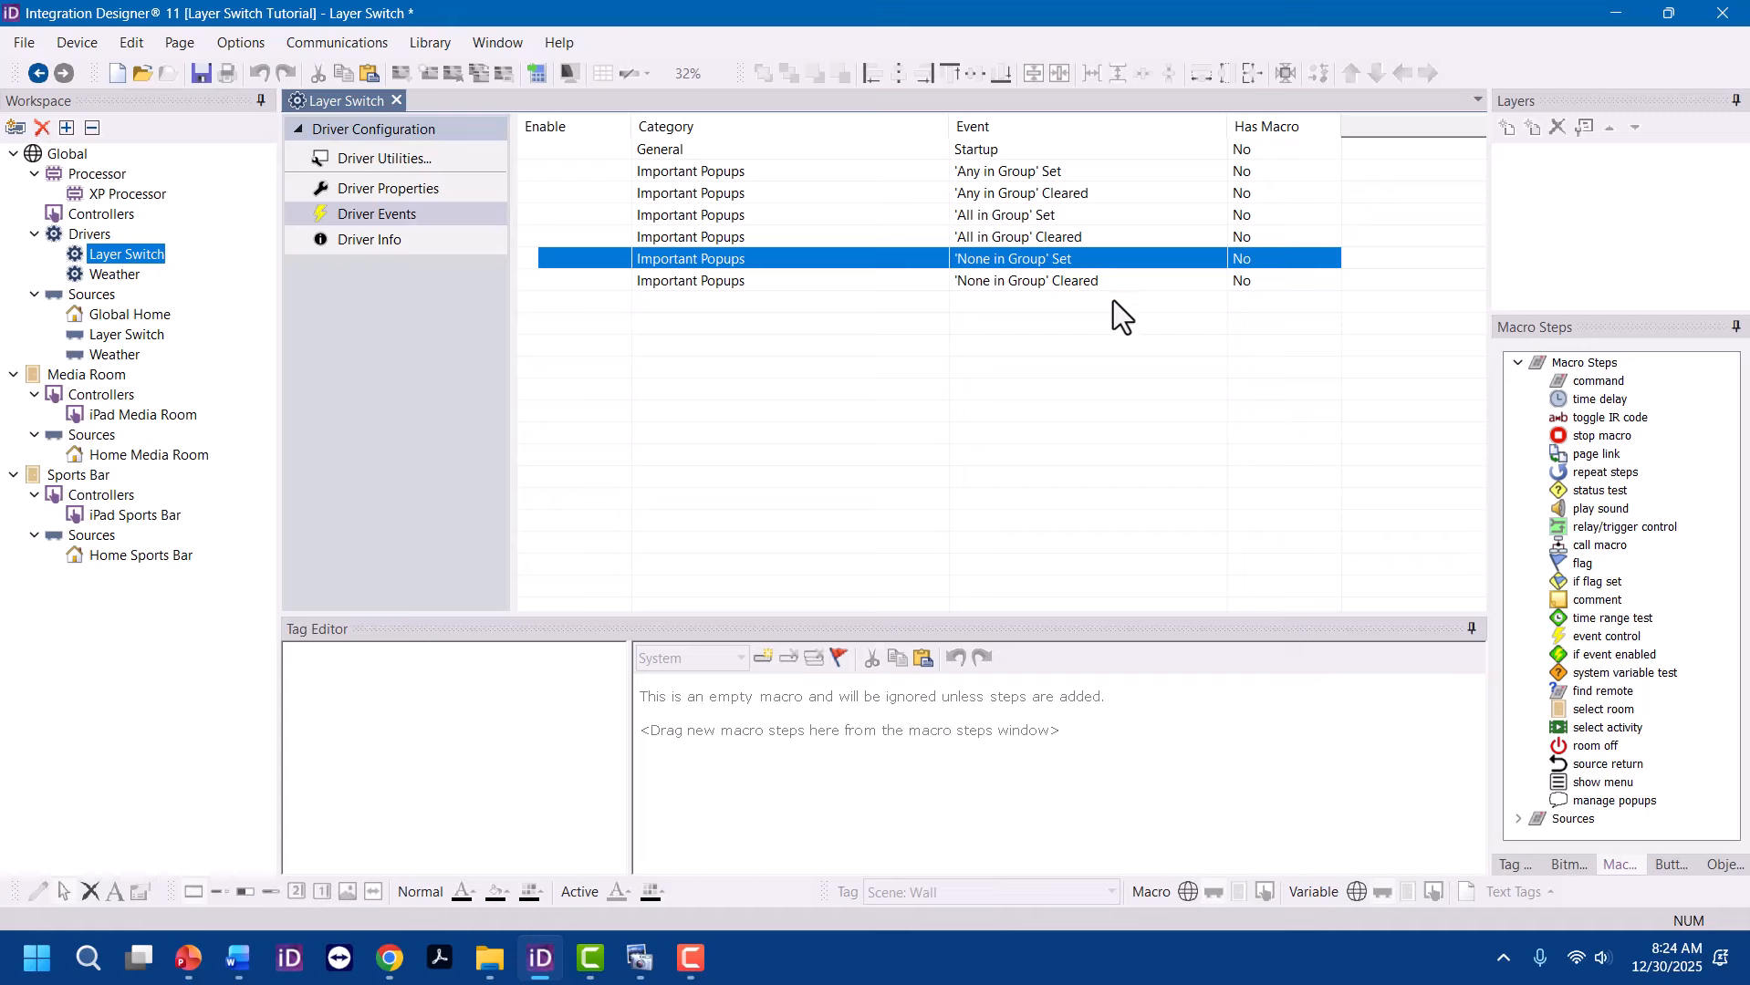
# Add a command step for the Layer Switch device to the driver's General Startup event macro
pyautogui.click(1124, 277)
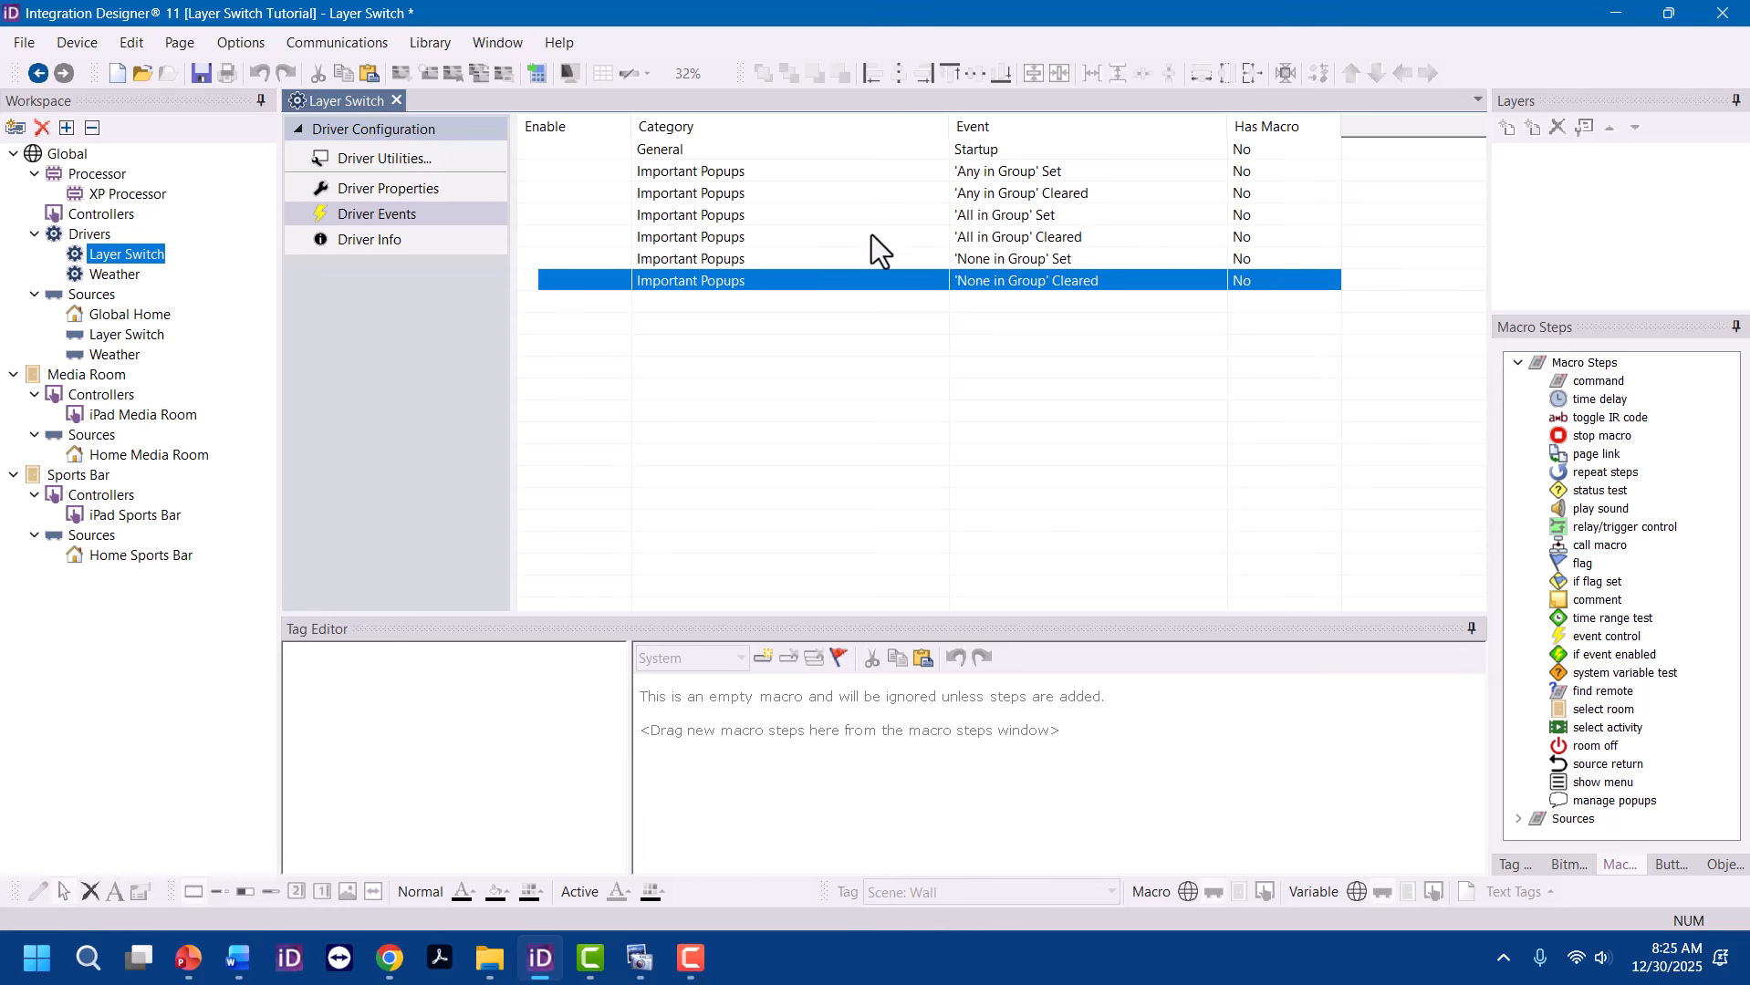
pyautogui.click(988, 151)
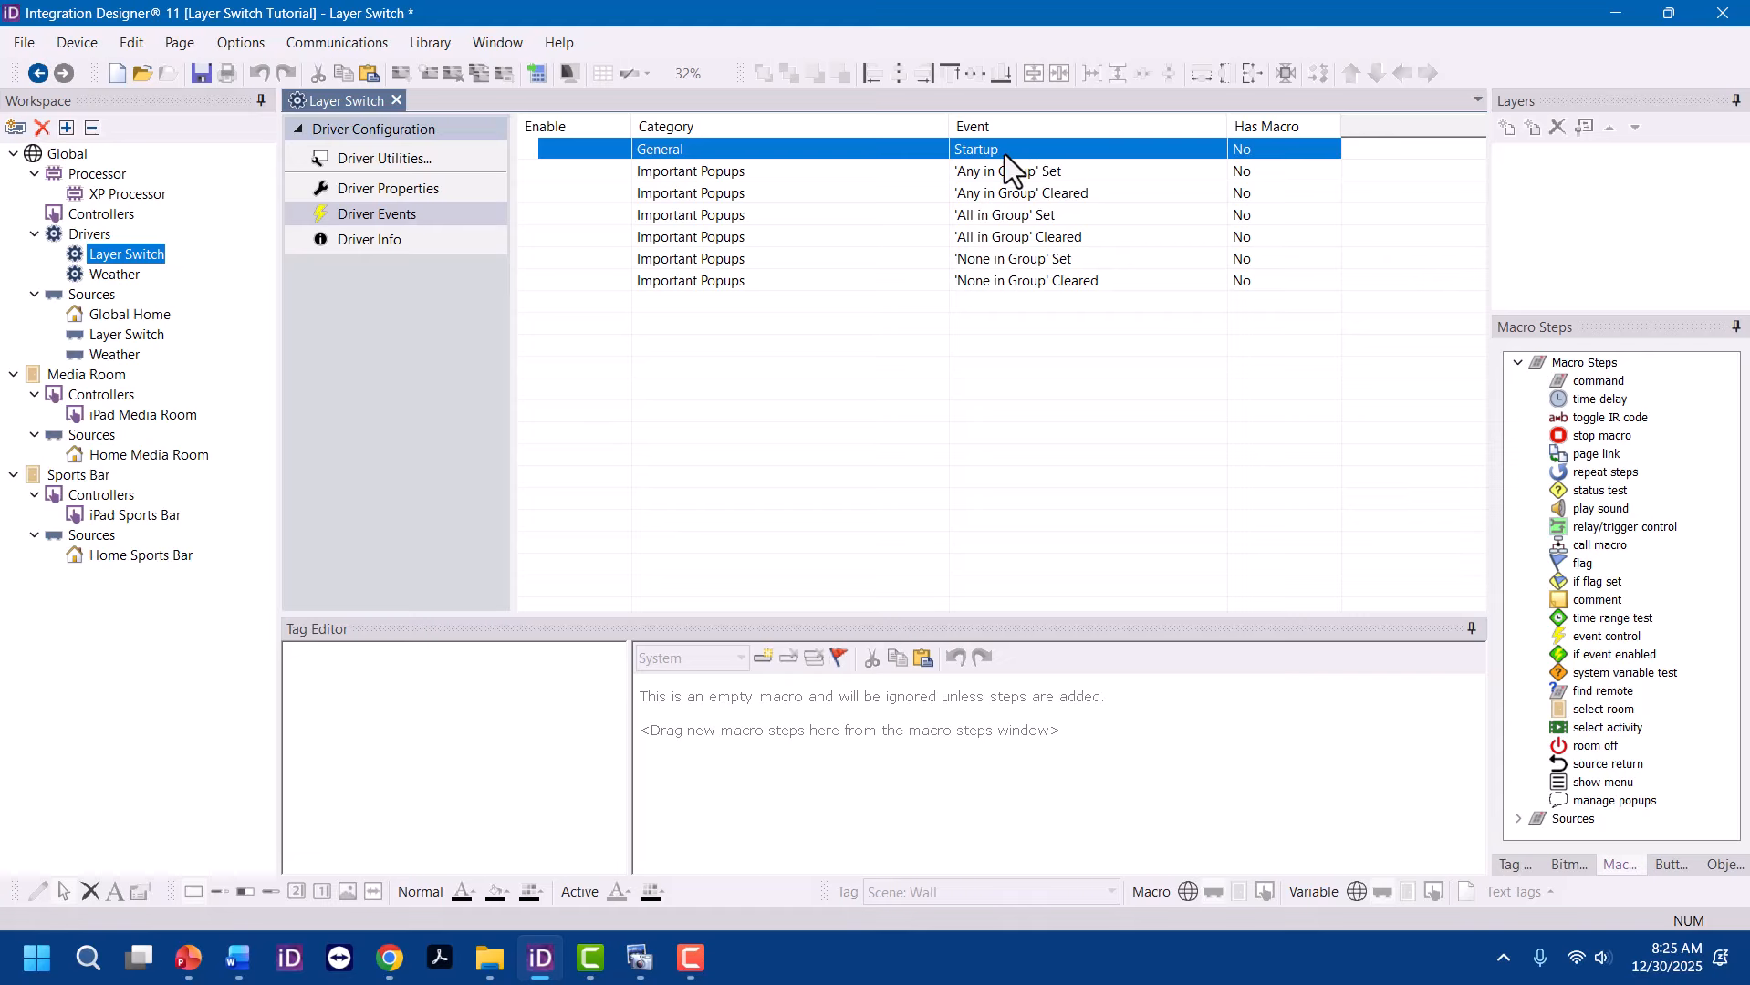
pyautogui.doubleClick(1588, 383)
pyautogui.click(871, 695)
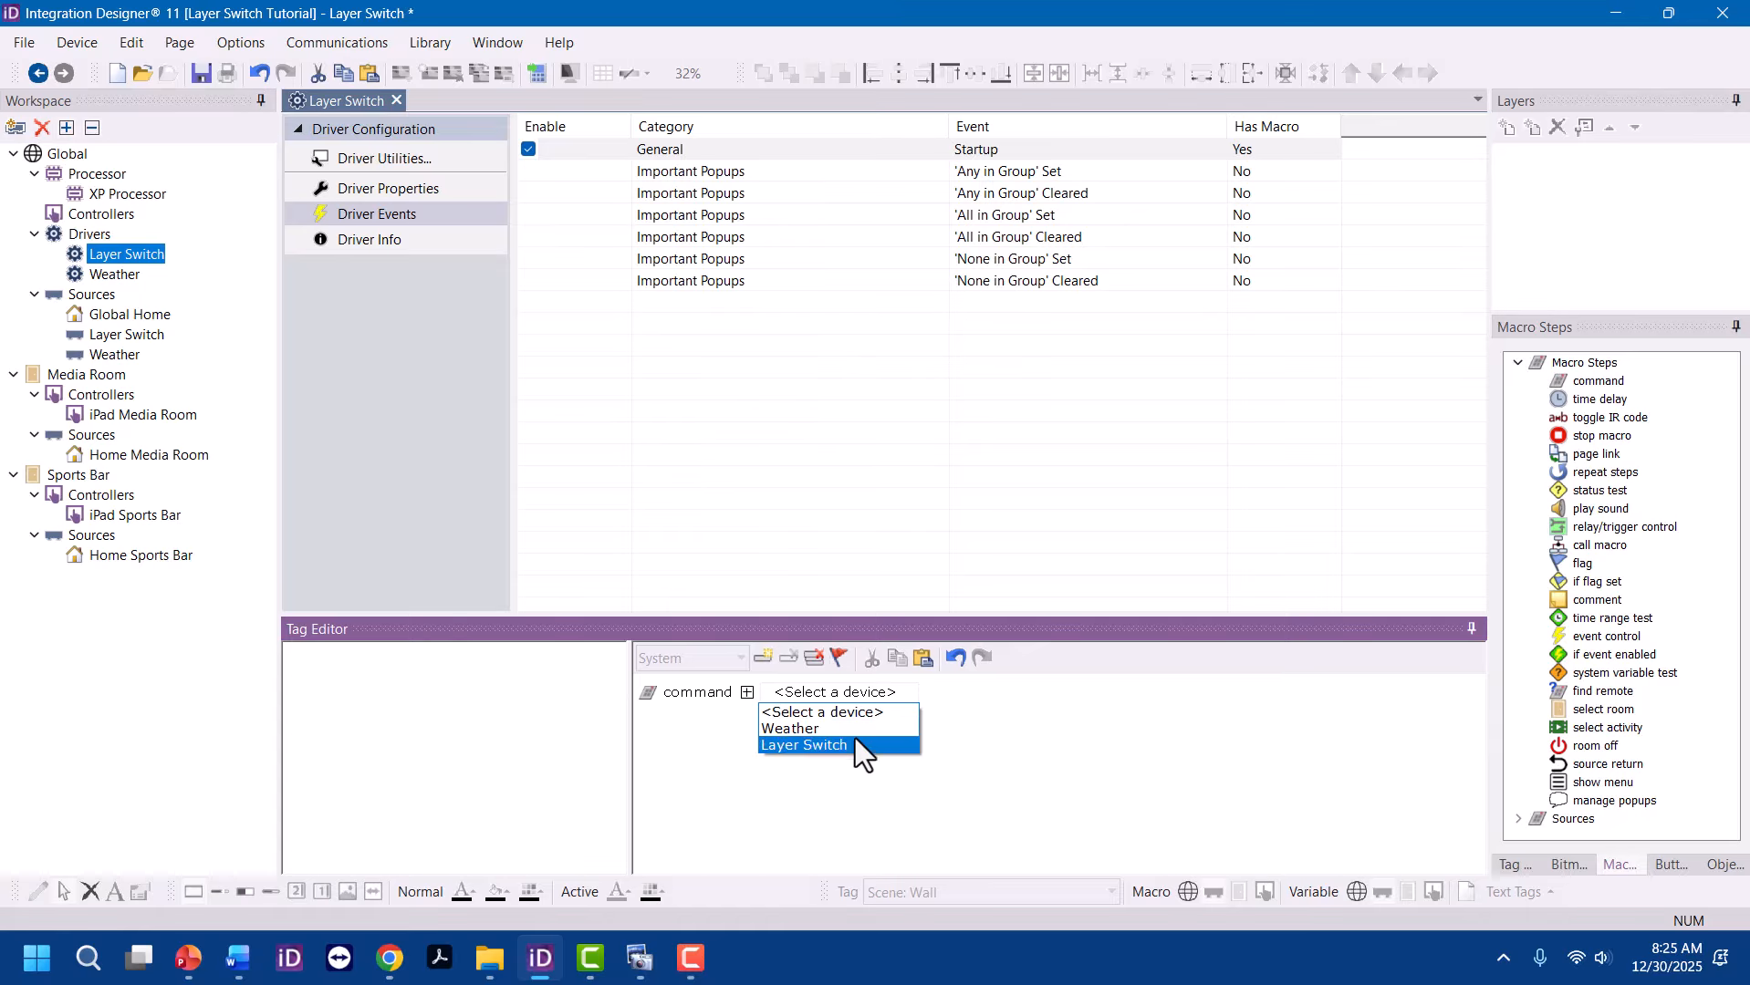
pyautogui.click(856, 731)
pyautogui.click(800, 696)
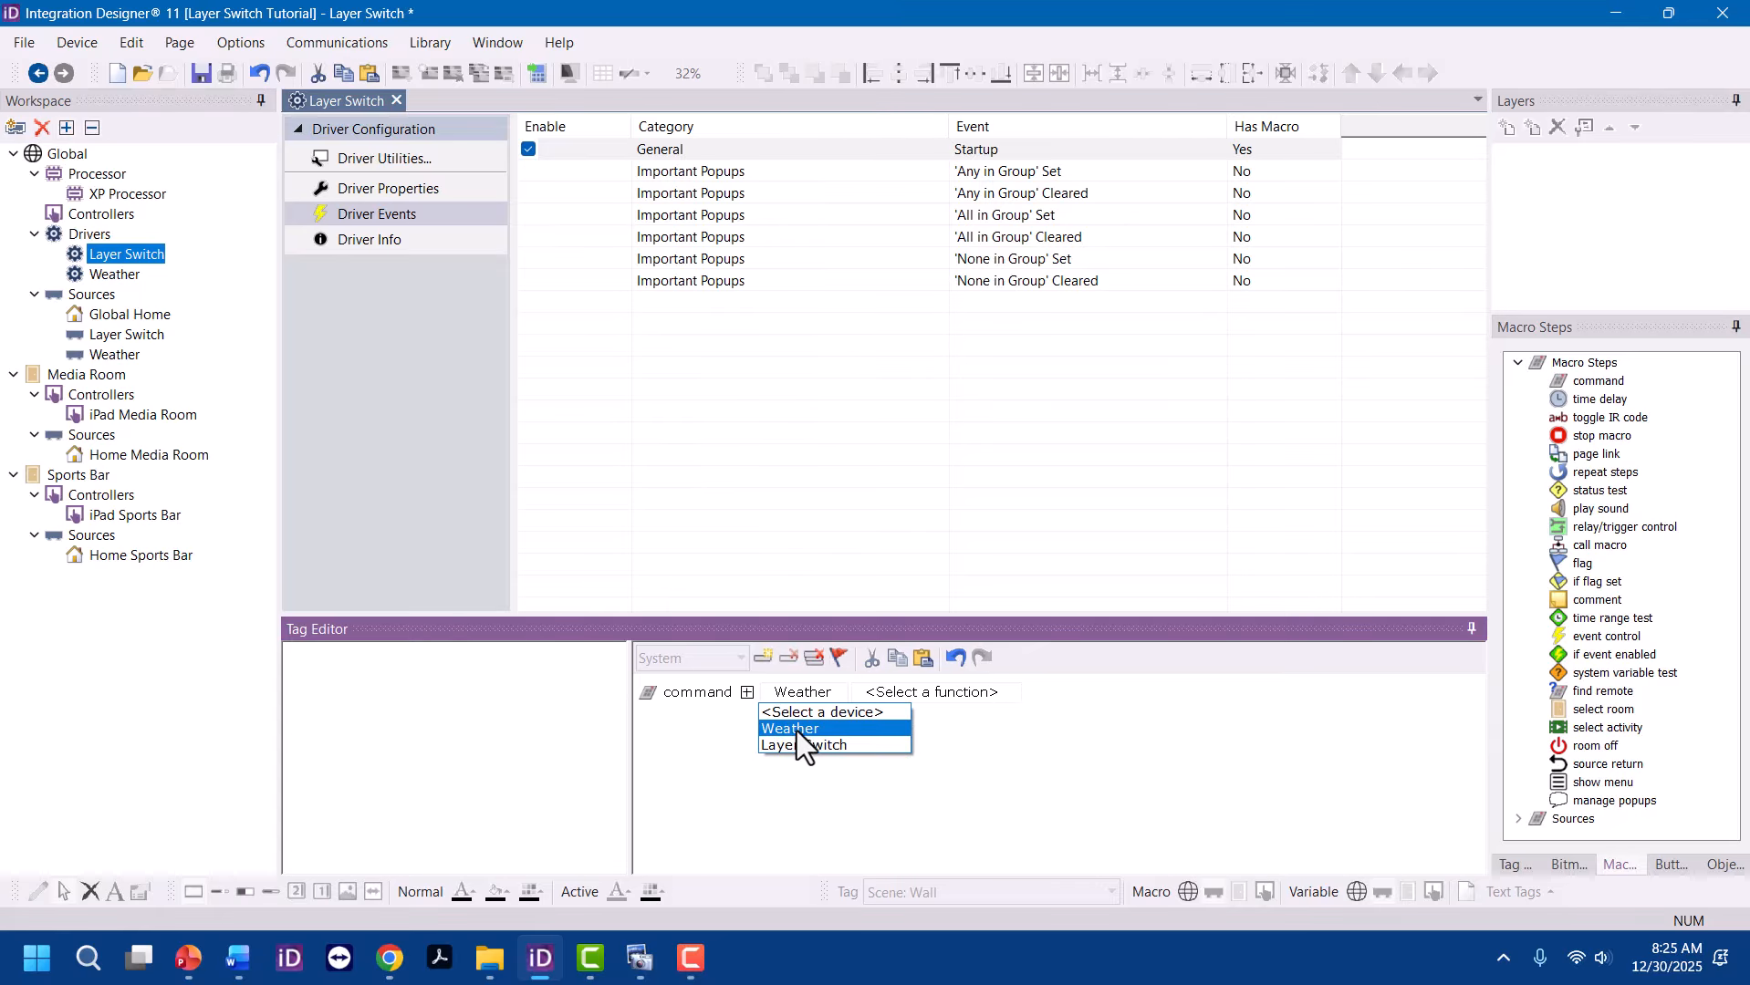
pyautogui.click(798, 731)
# Set the Startup command to the Ex. Set selected Layer function for Ex. Group: Video Wall Scenes, with the value Wall
pyautogui.click(930, 699)
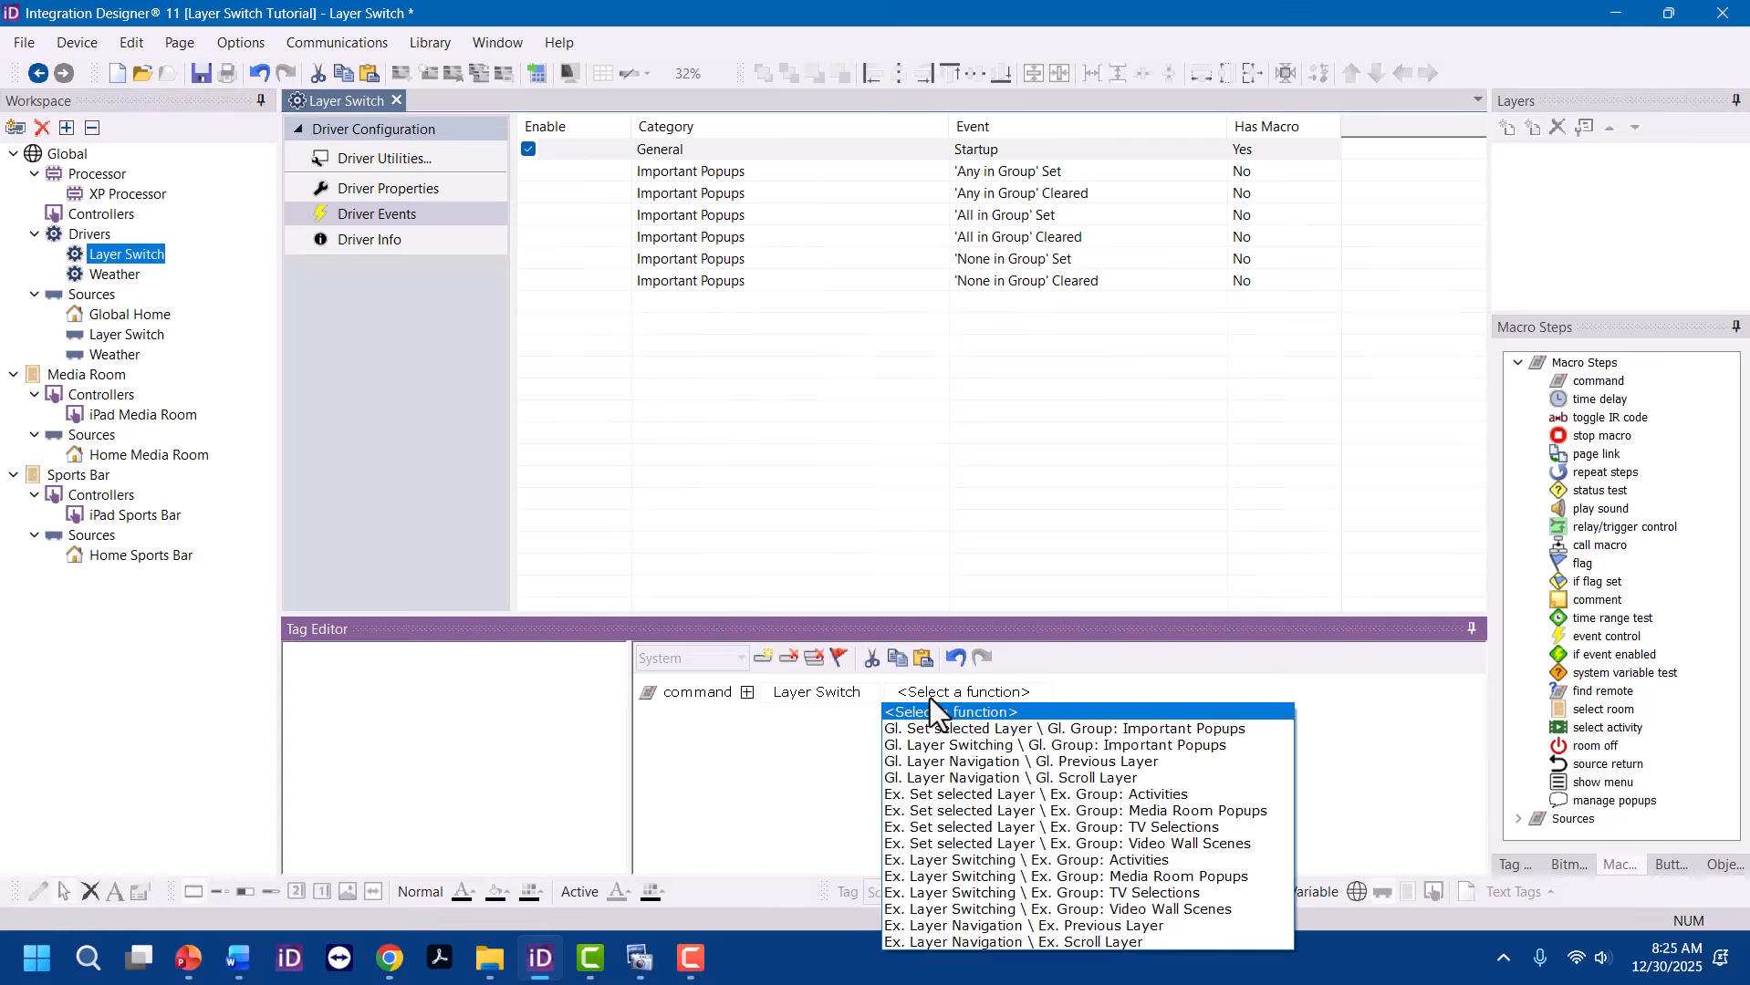
pyautogui.click(1146, 844)
pyautogui.click(1357, 692)
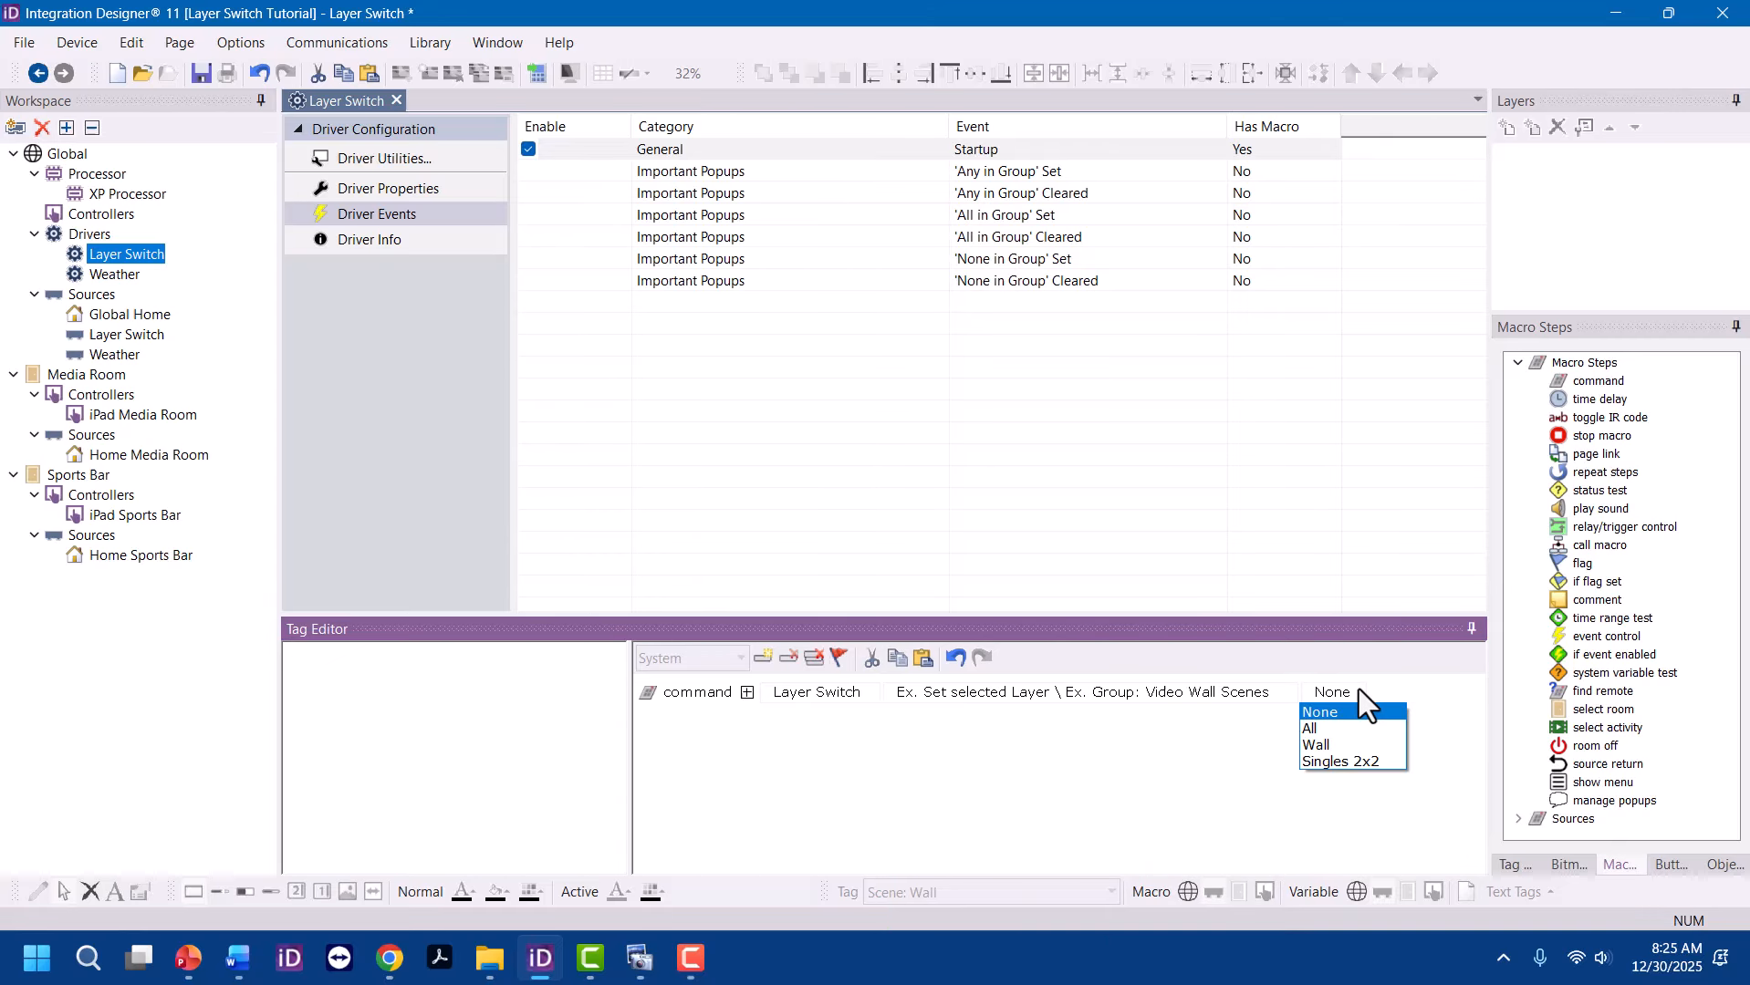
pyautogui.click(1349, 744)
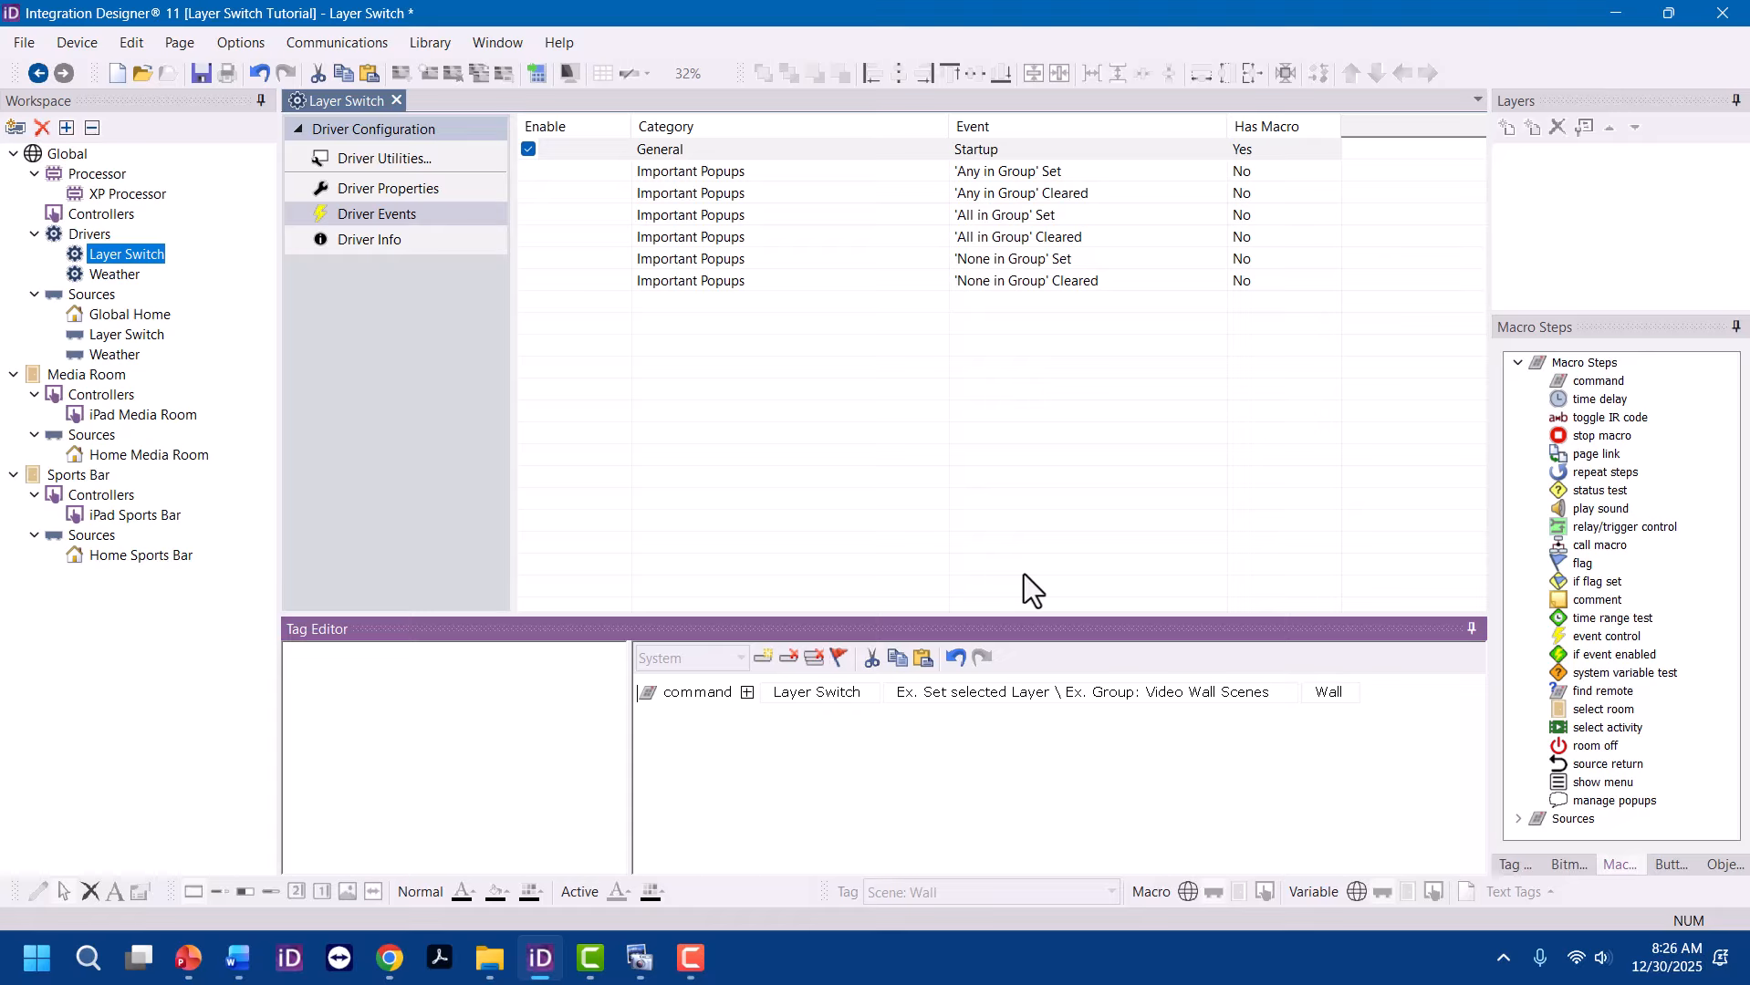
# Open the Video Wall page of the iPad Sports Bar controller
pyautogui.click(117, 515)
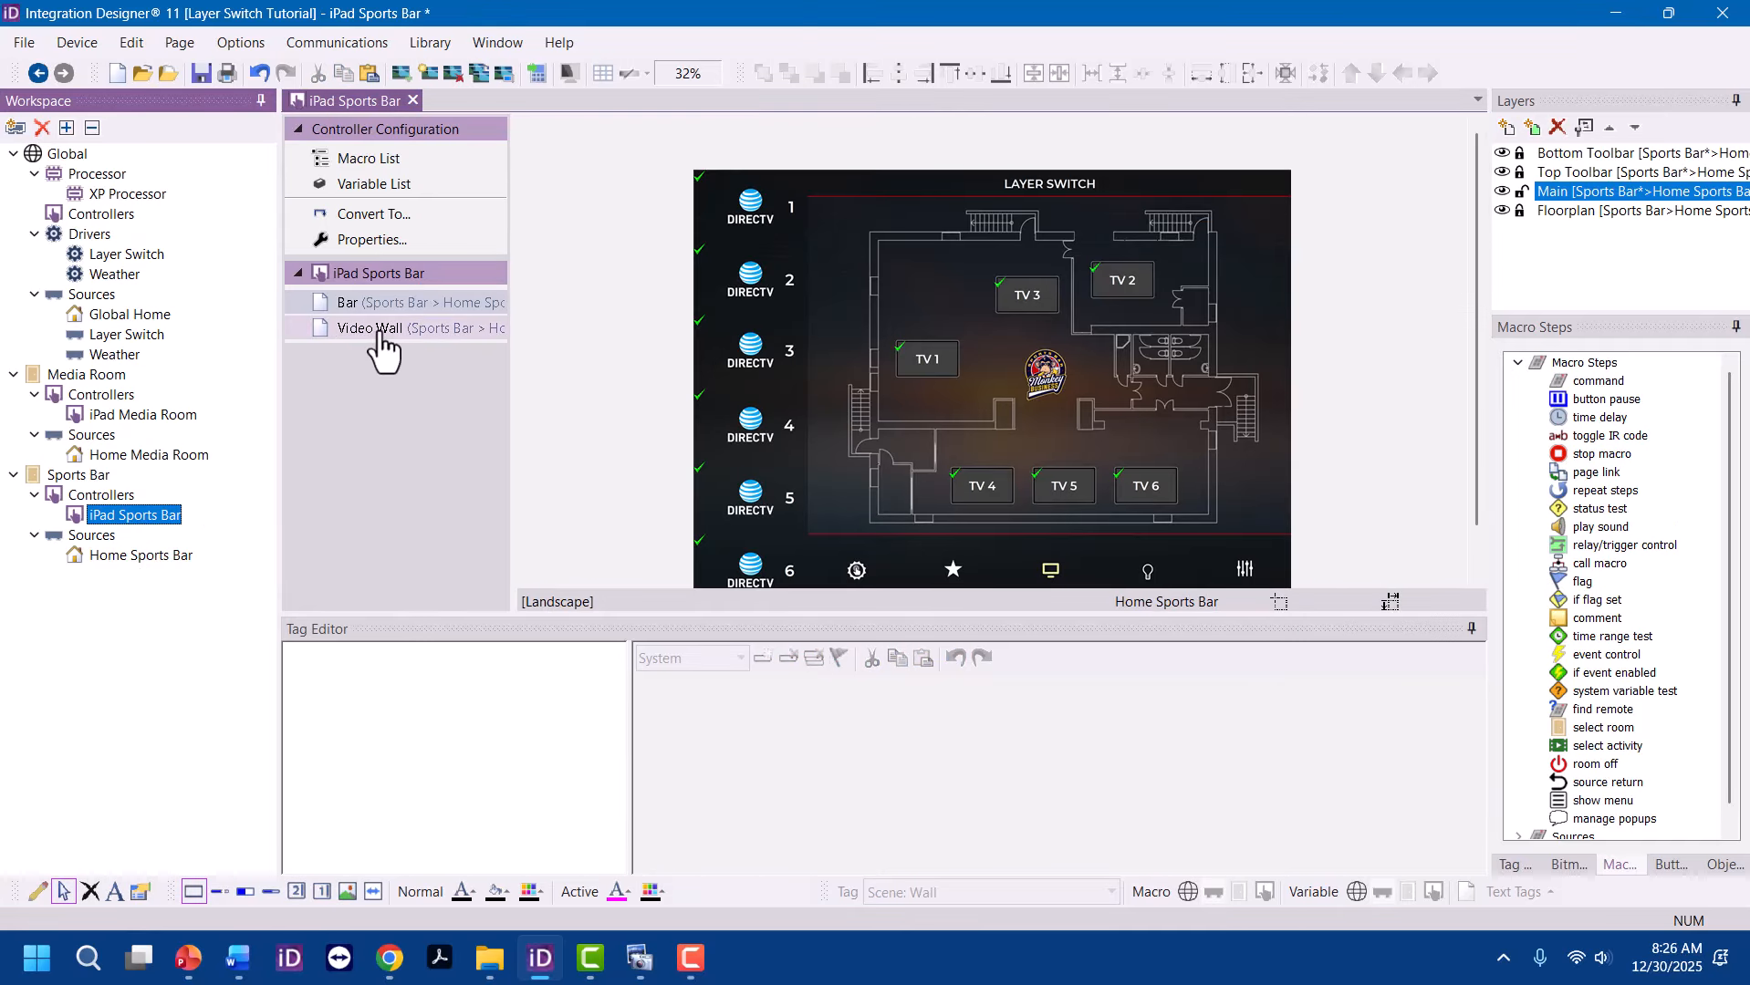
pyautogui.click(379, 334)
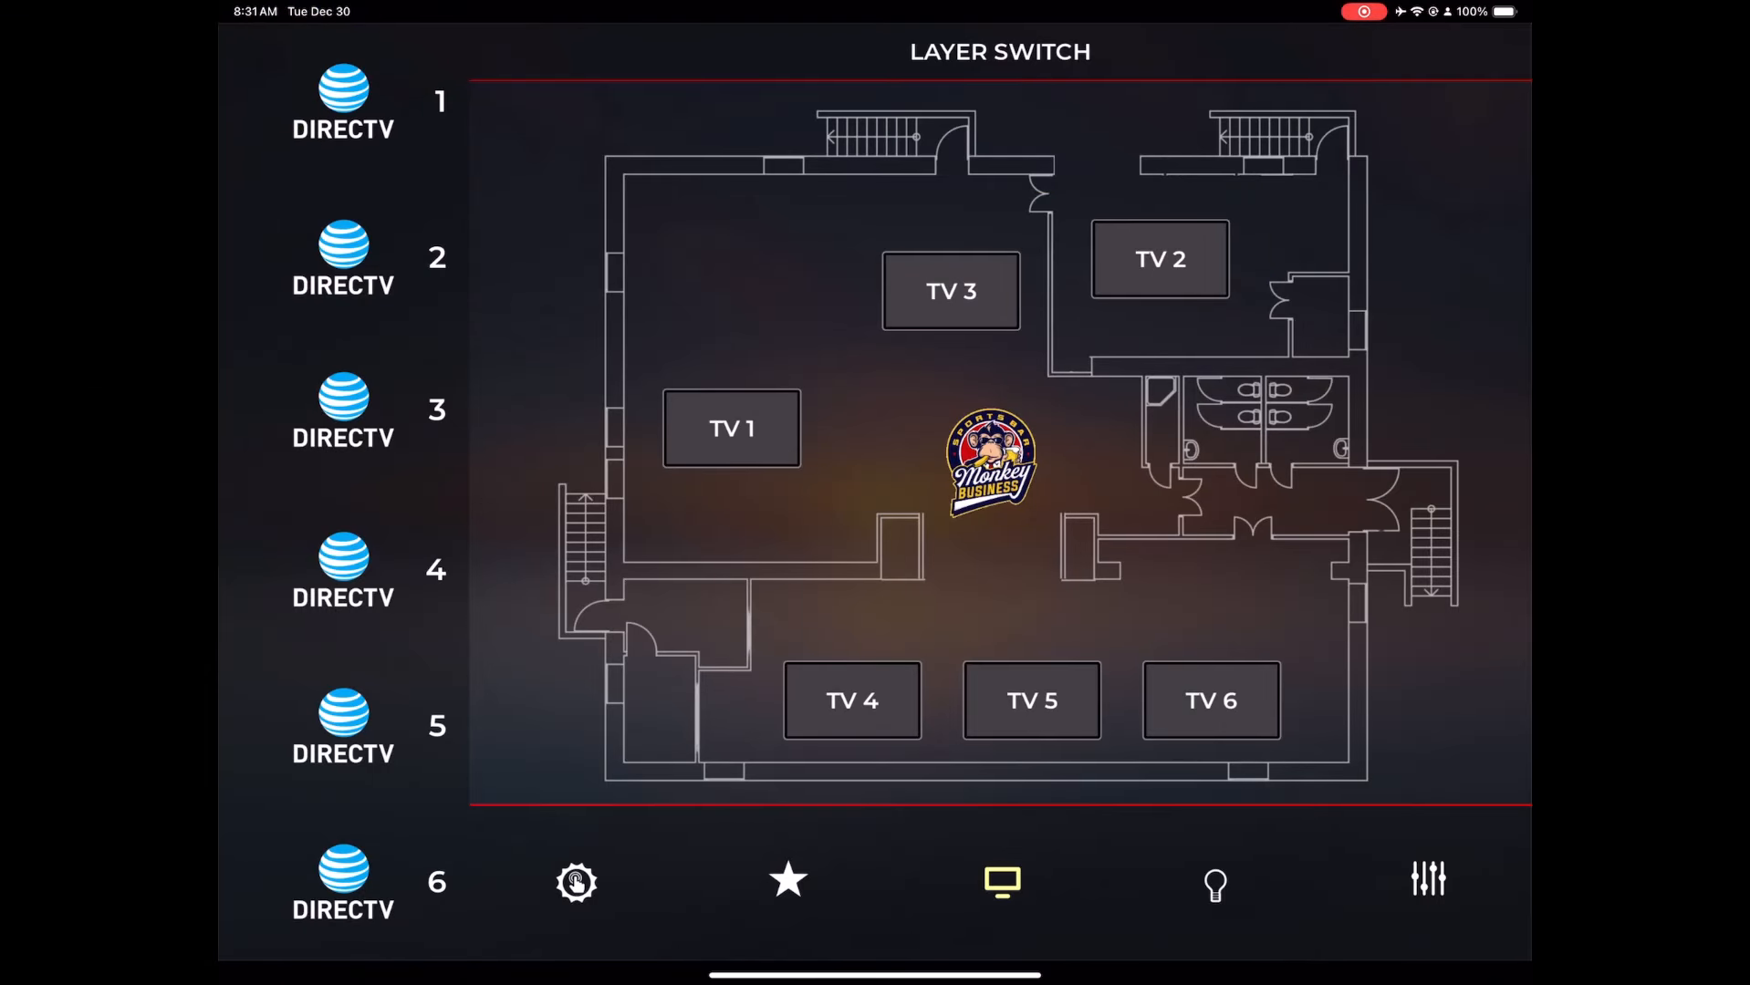
# Switch to the iPad Sports Bar interface and send DIRECTV 1 to TV 1, TV 3 and TV 5 on the floorplan
pyautogui.click(732, 428)
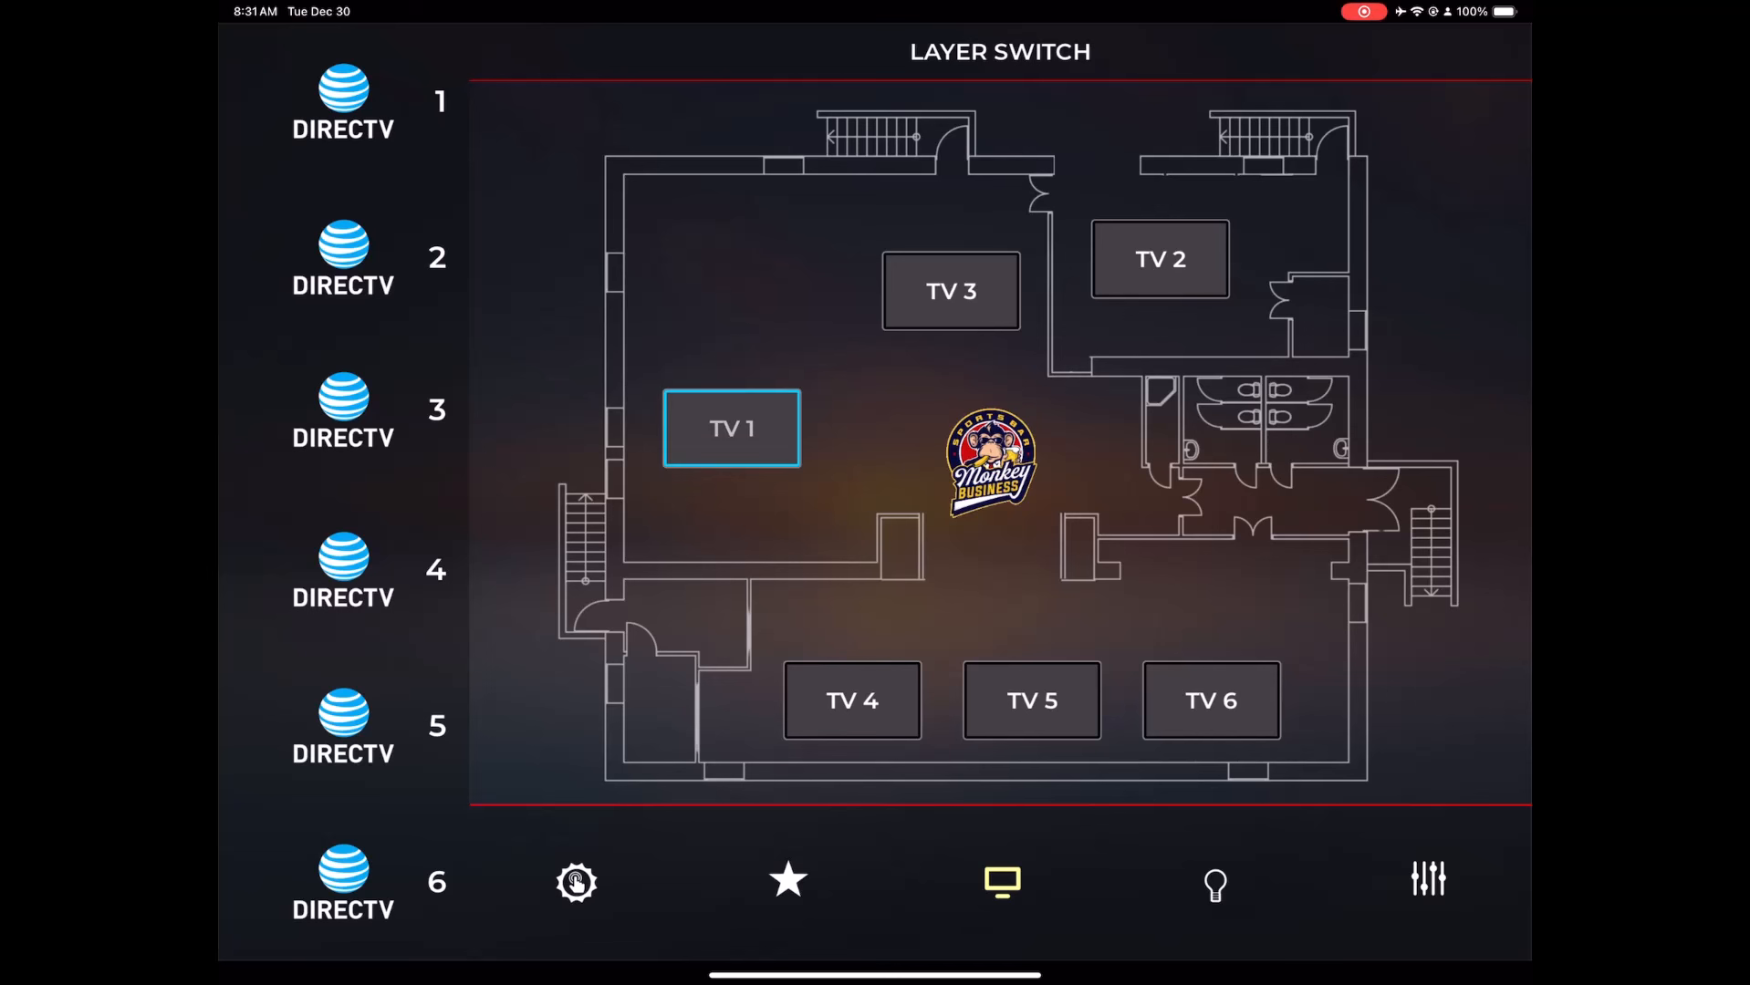
pyautogui.click(951, 291)
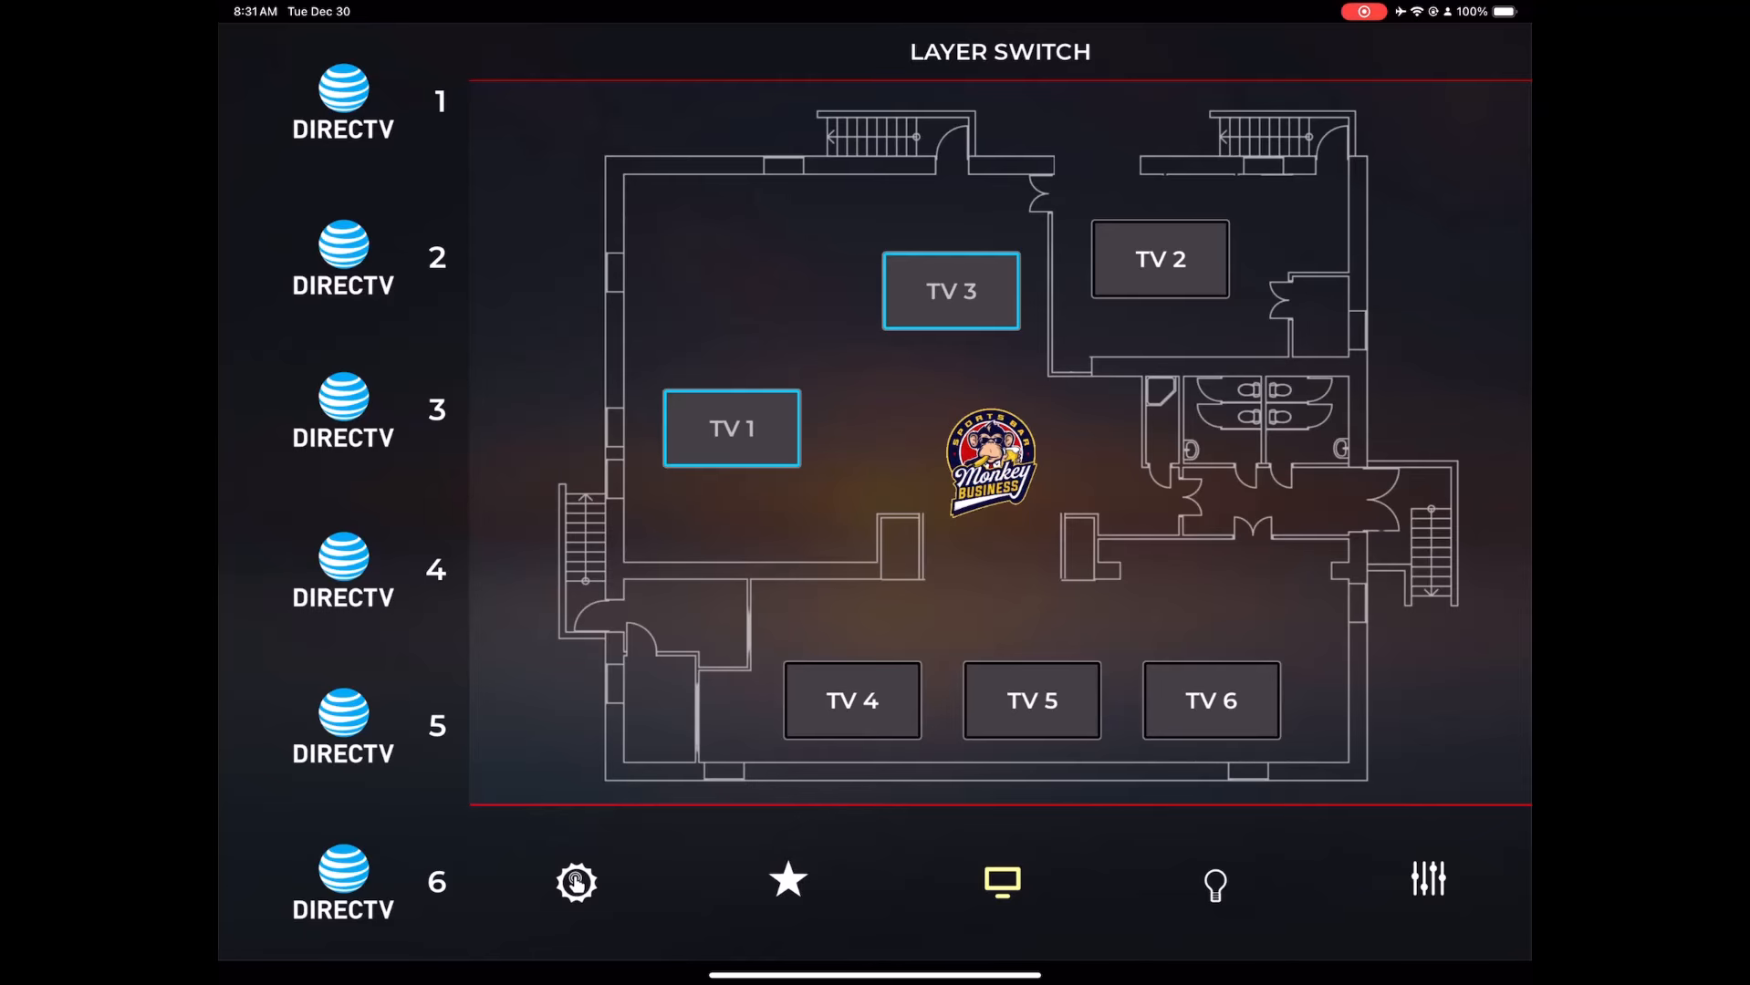
pyautogui.click(1032, 700)
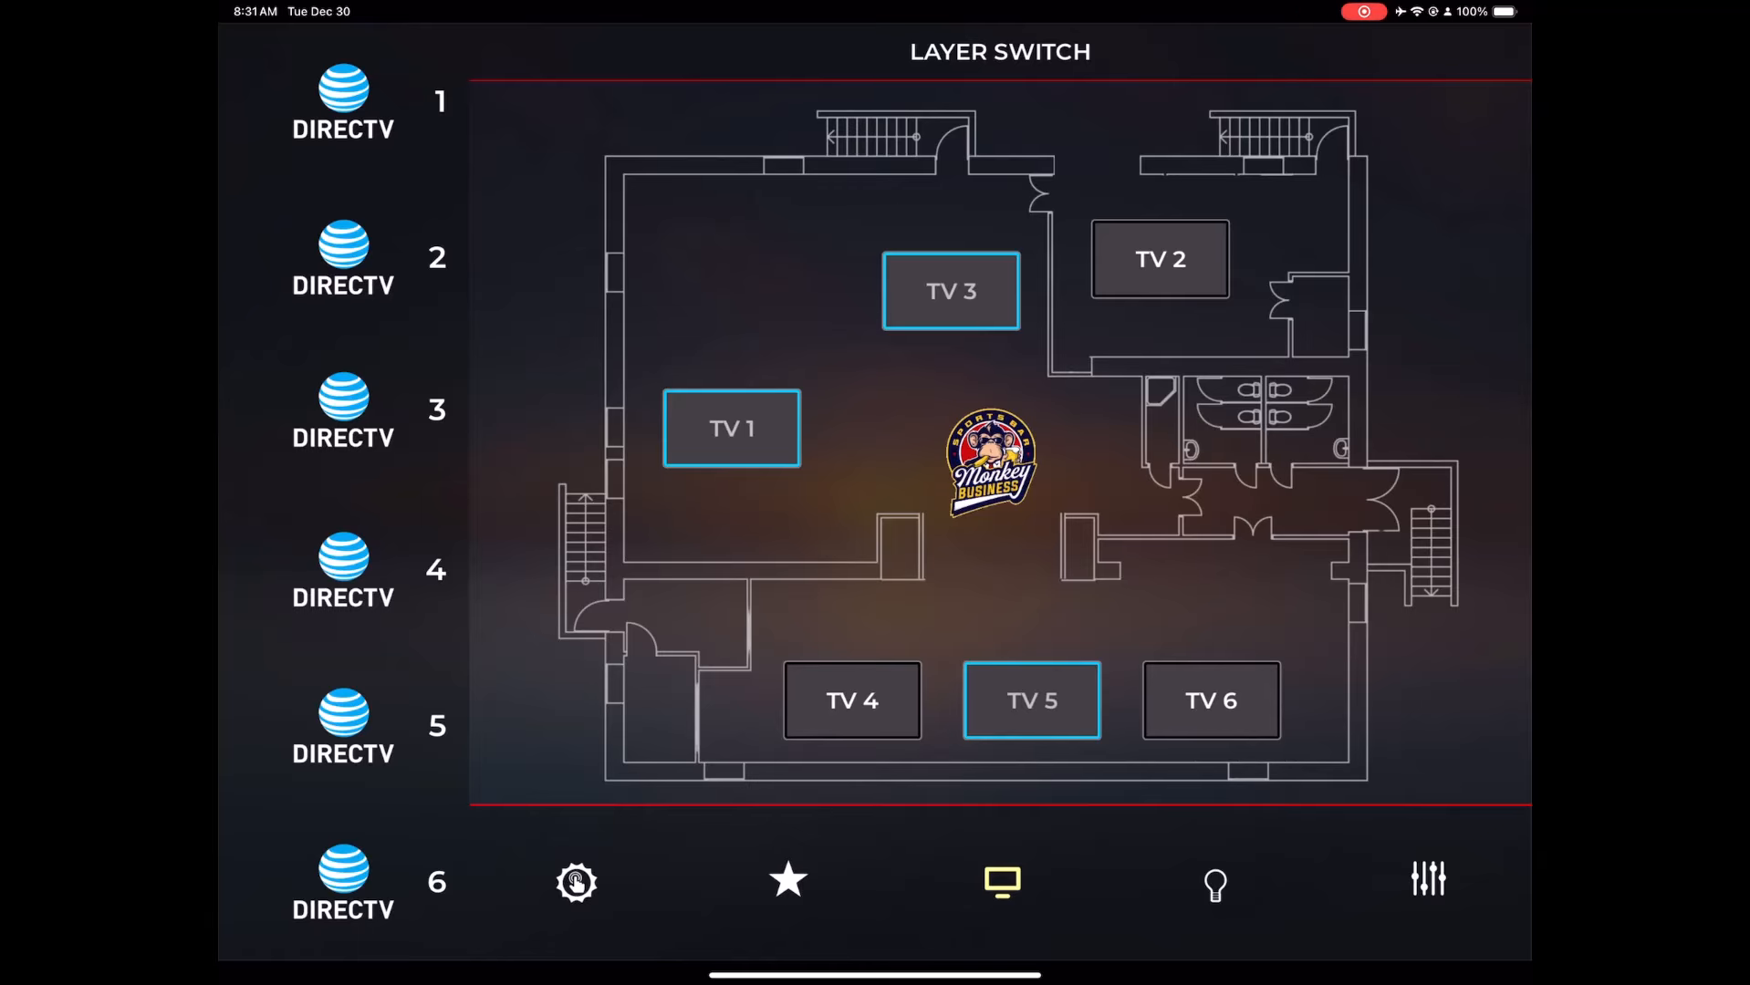
pyautogui.click(344, 101)
pyautogui.click(951, 291)
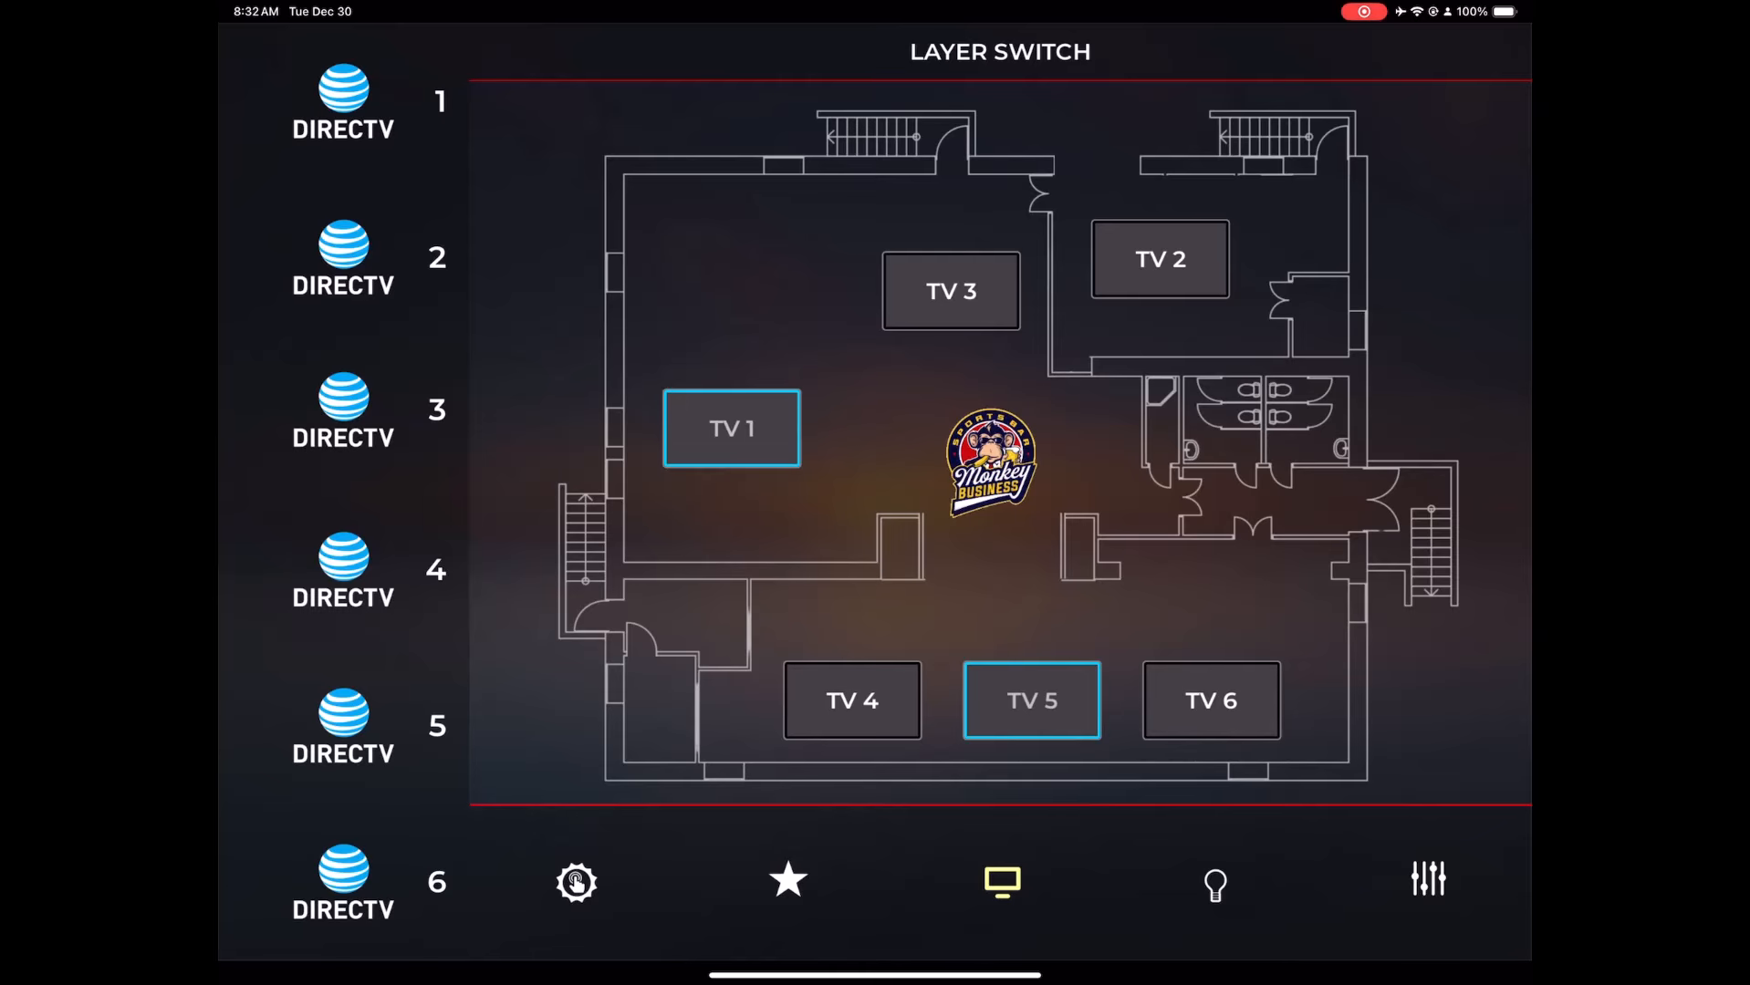
pyautogui.click(732, 428)
pyautogui.click(1032, 701)
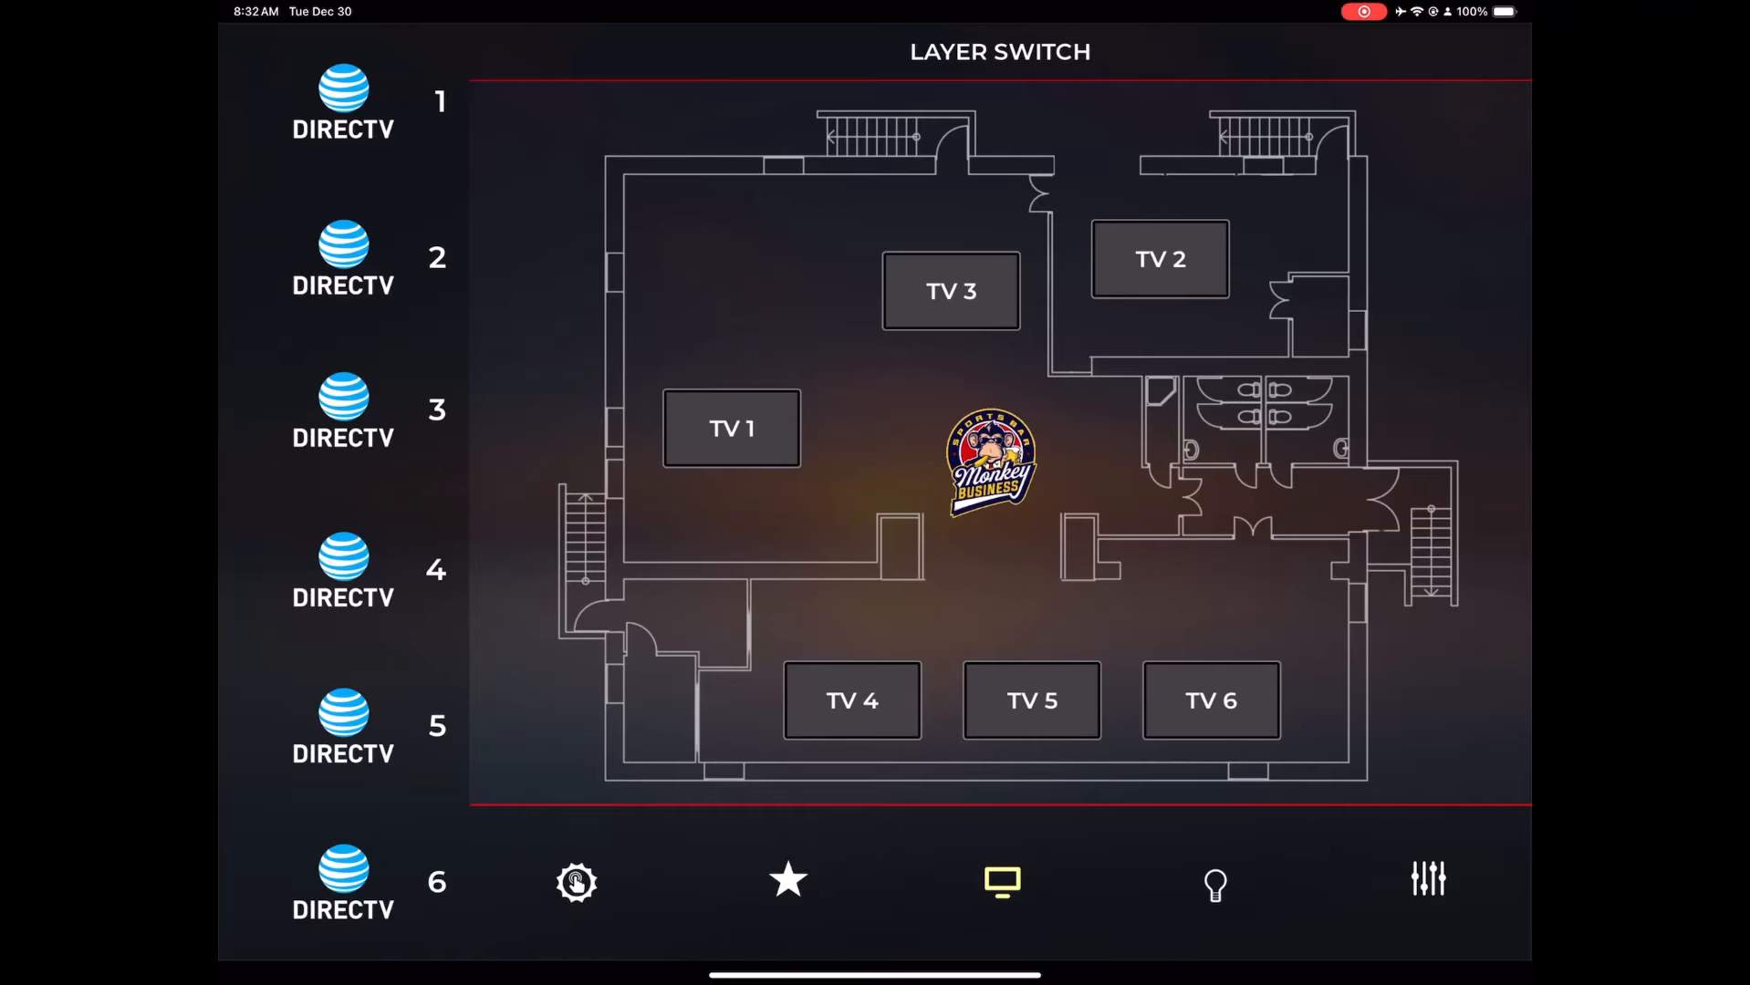
# Select TV 2 and TV 6 on the floorplan and send DIRECTV 1 to them
pyautogui.click(1160, 259)
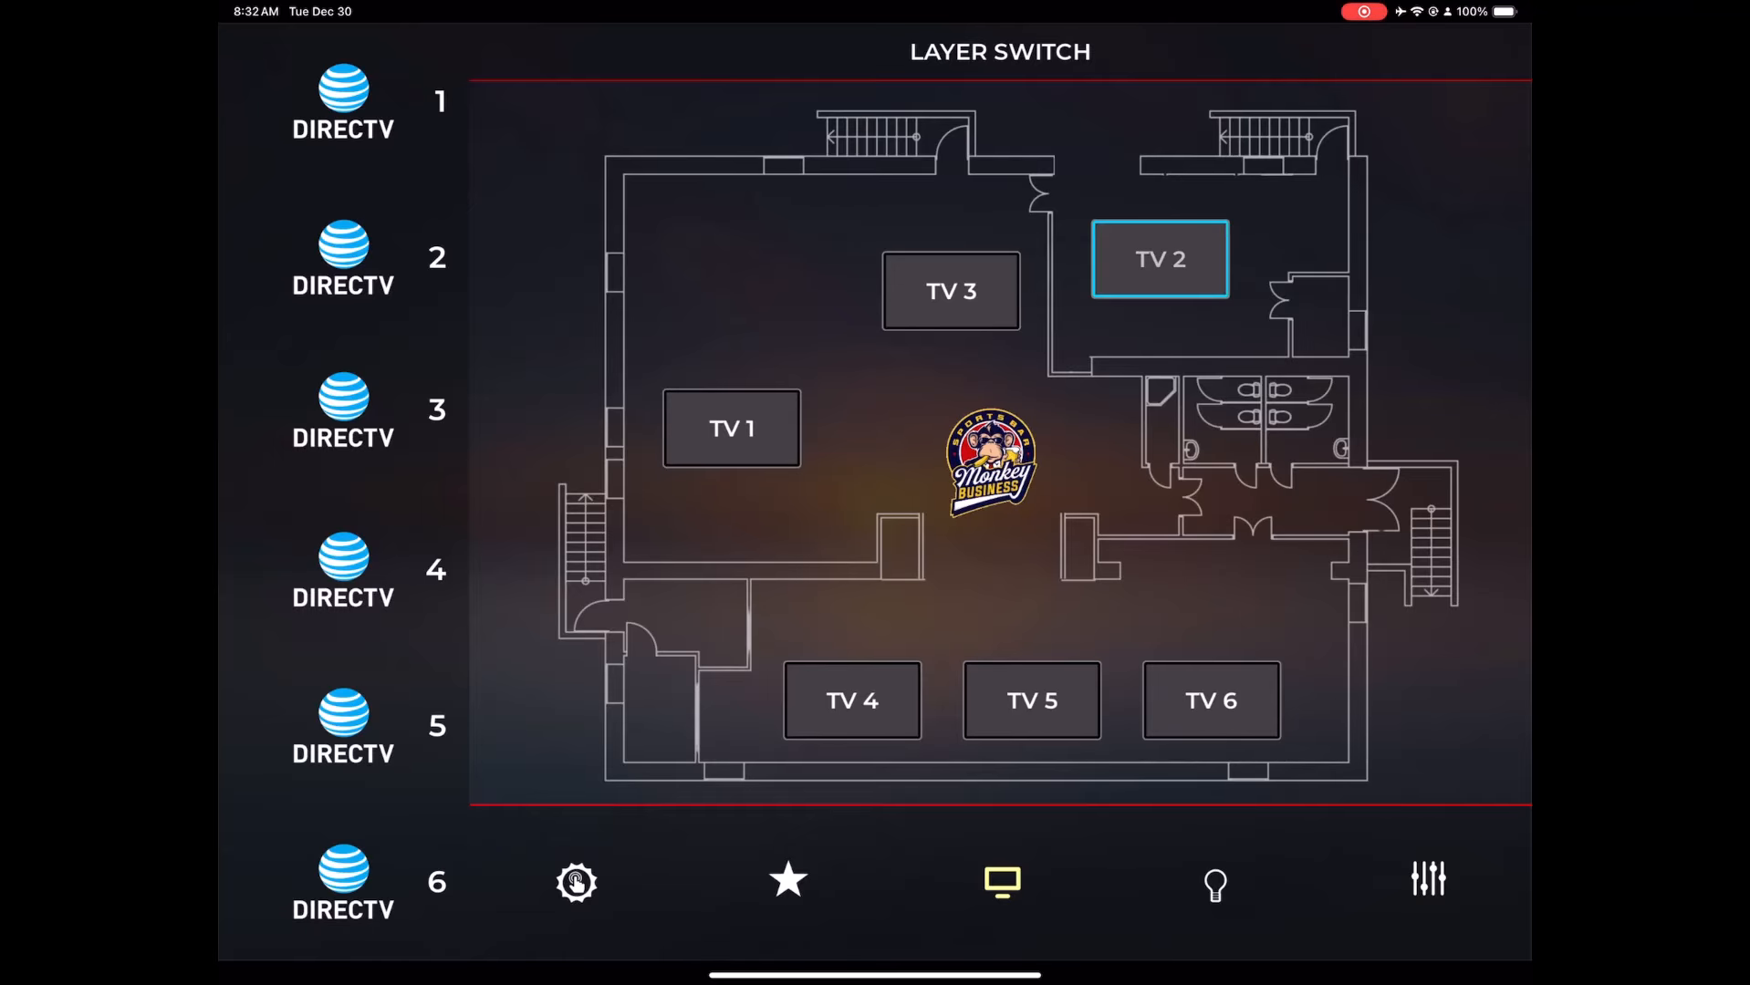
pyautogui.click(1211, 701)
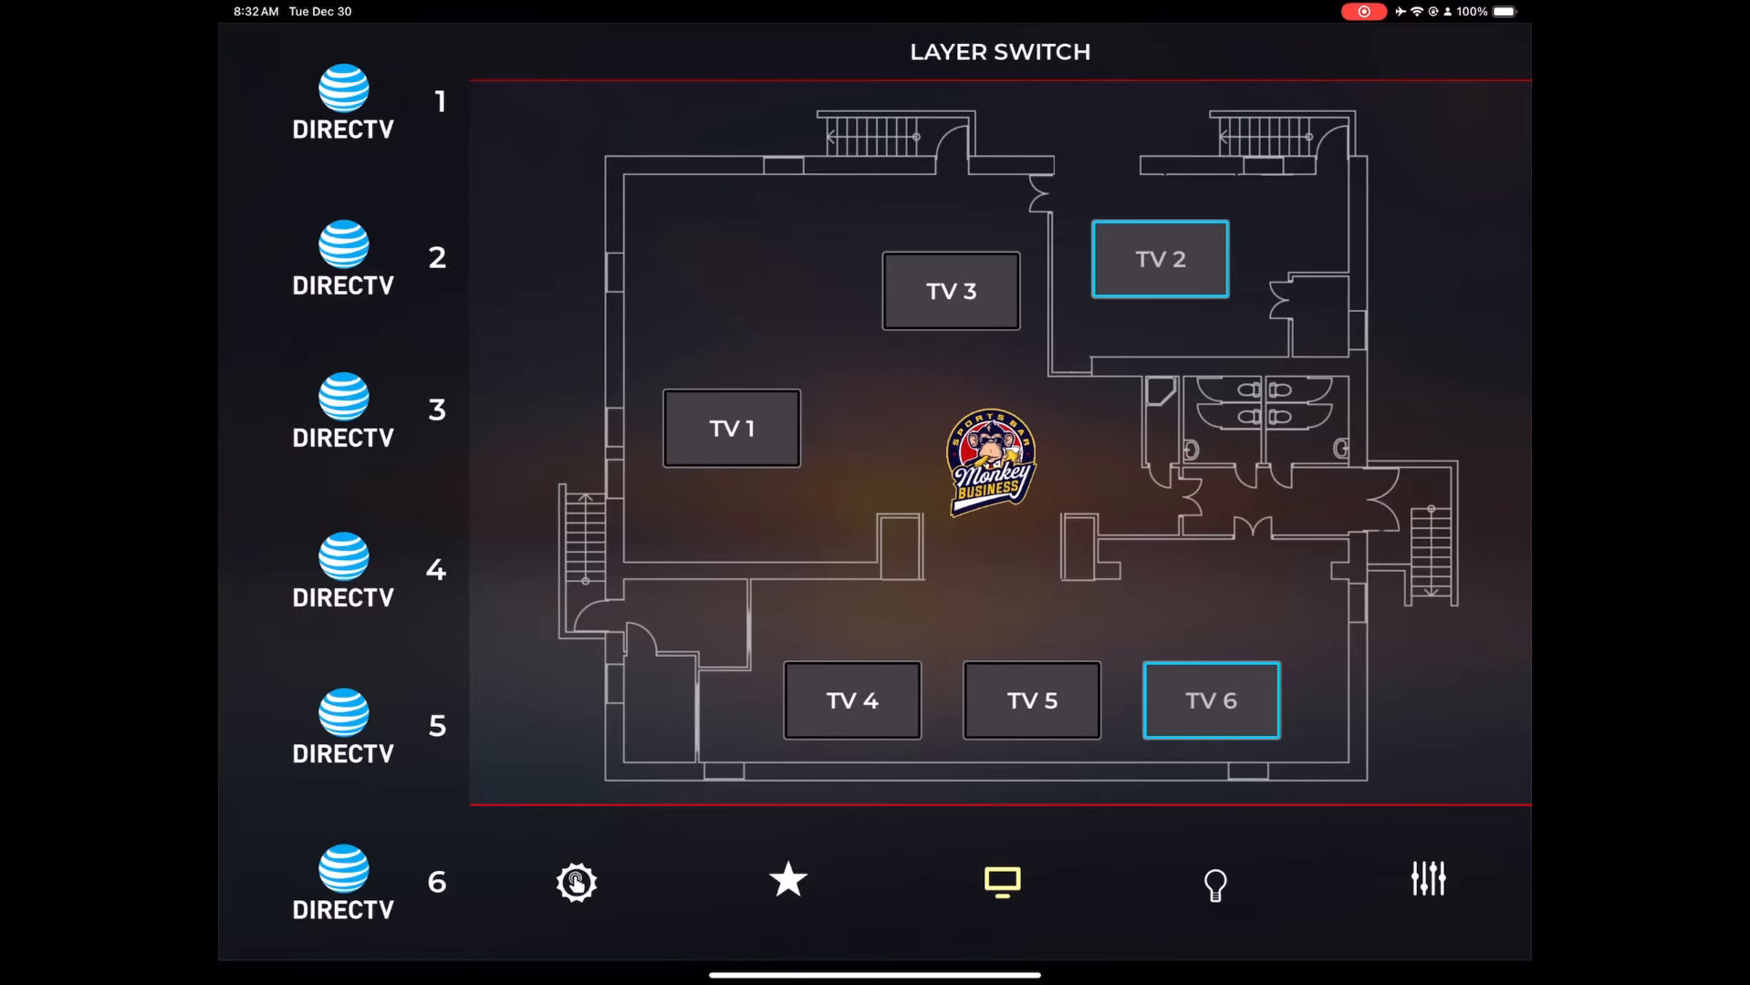
pyautogui.click(440, 101)
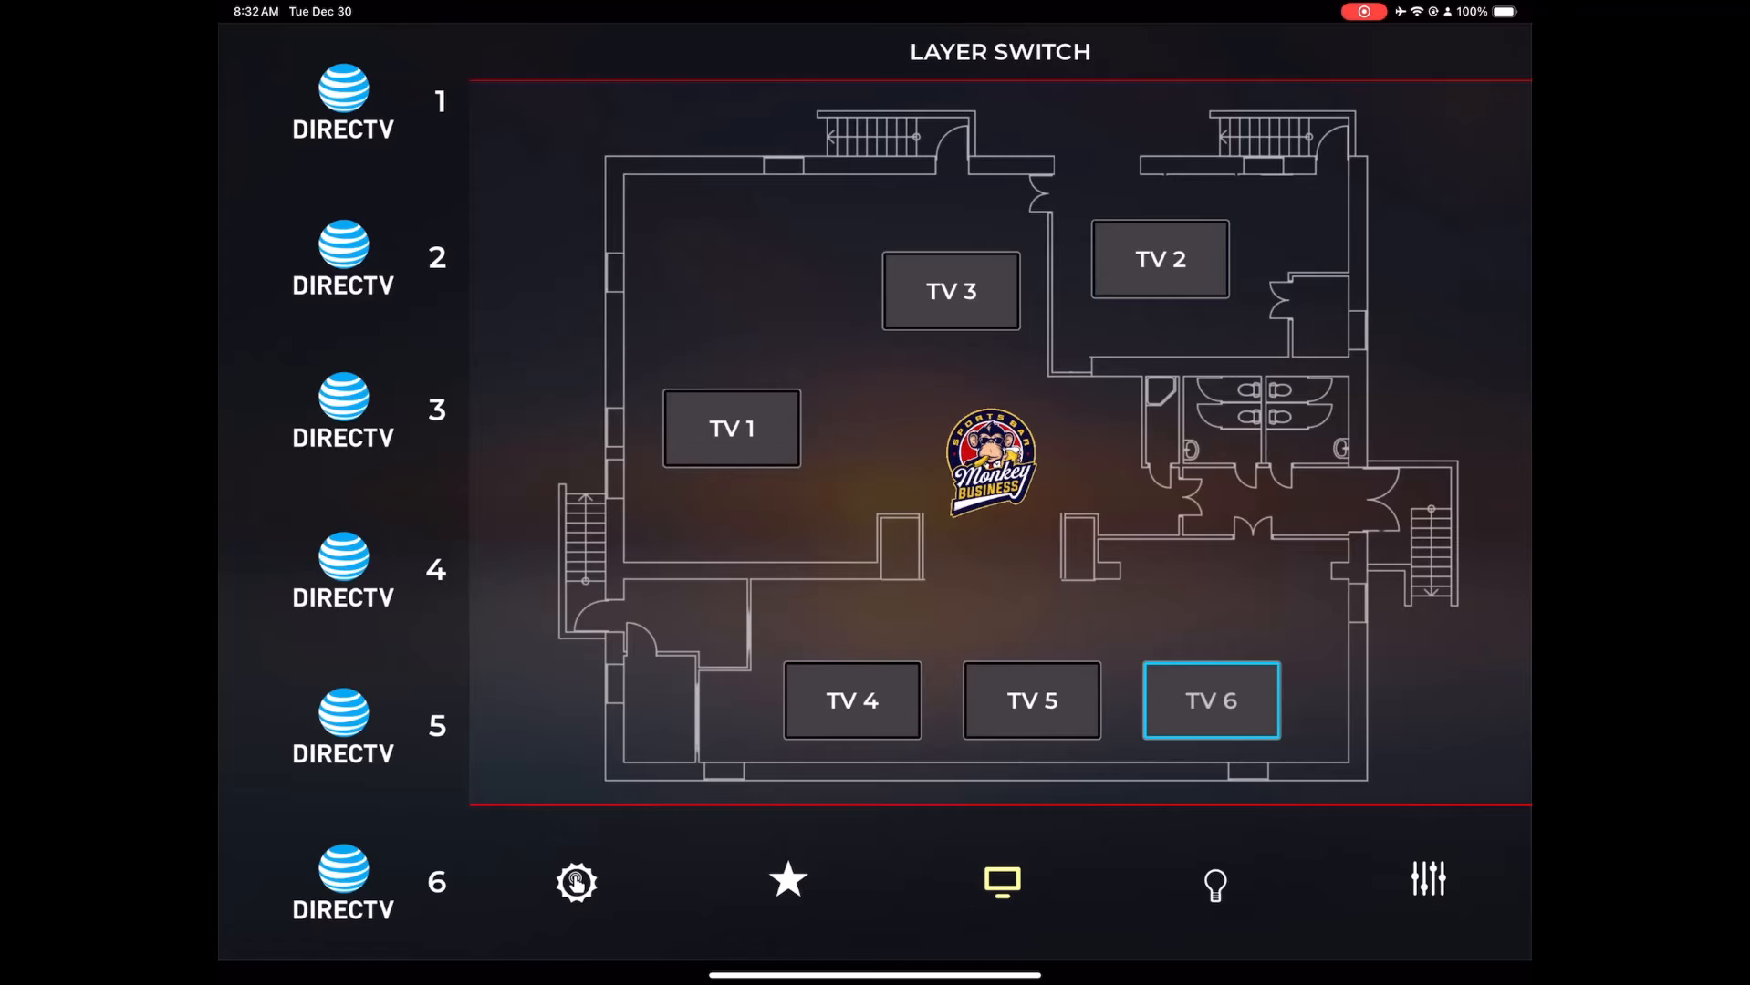
# Select all six TVs on the floorplan and send DIRECTV 3 to them
pyautogui.click(1032, 701)
pyautogui.click(852, 700)
pyautogui.click(1211, 701)
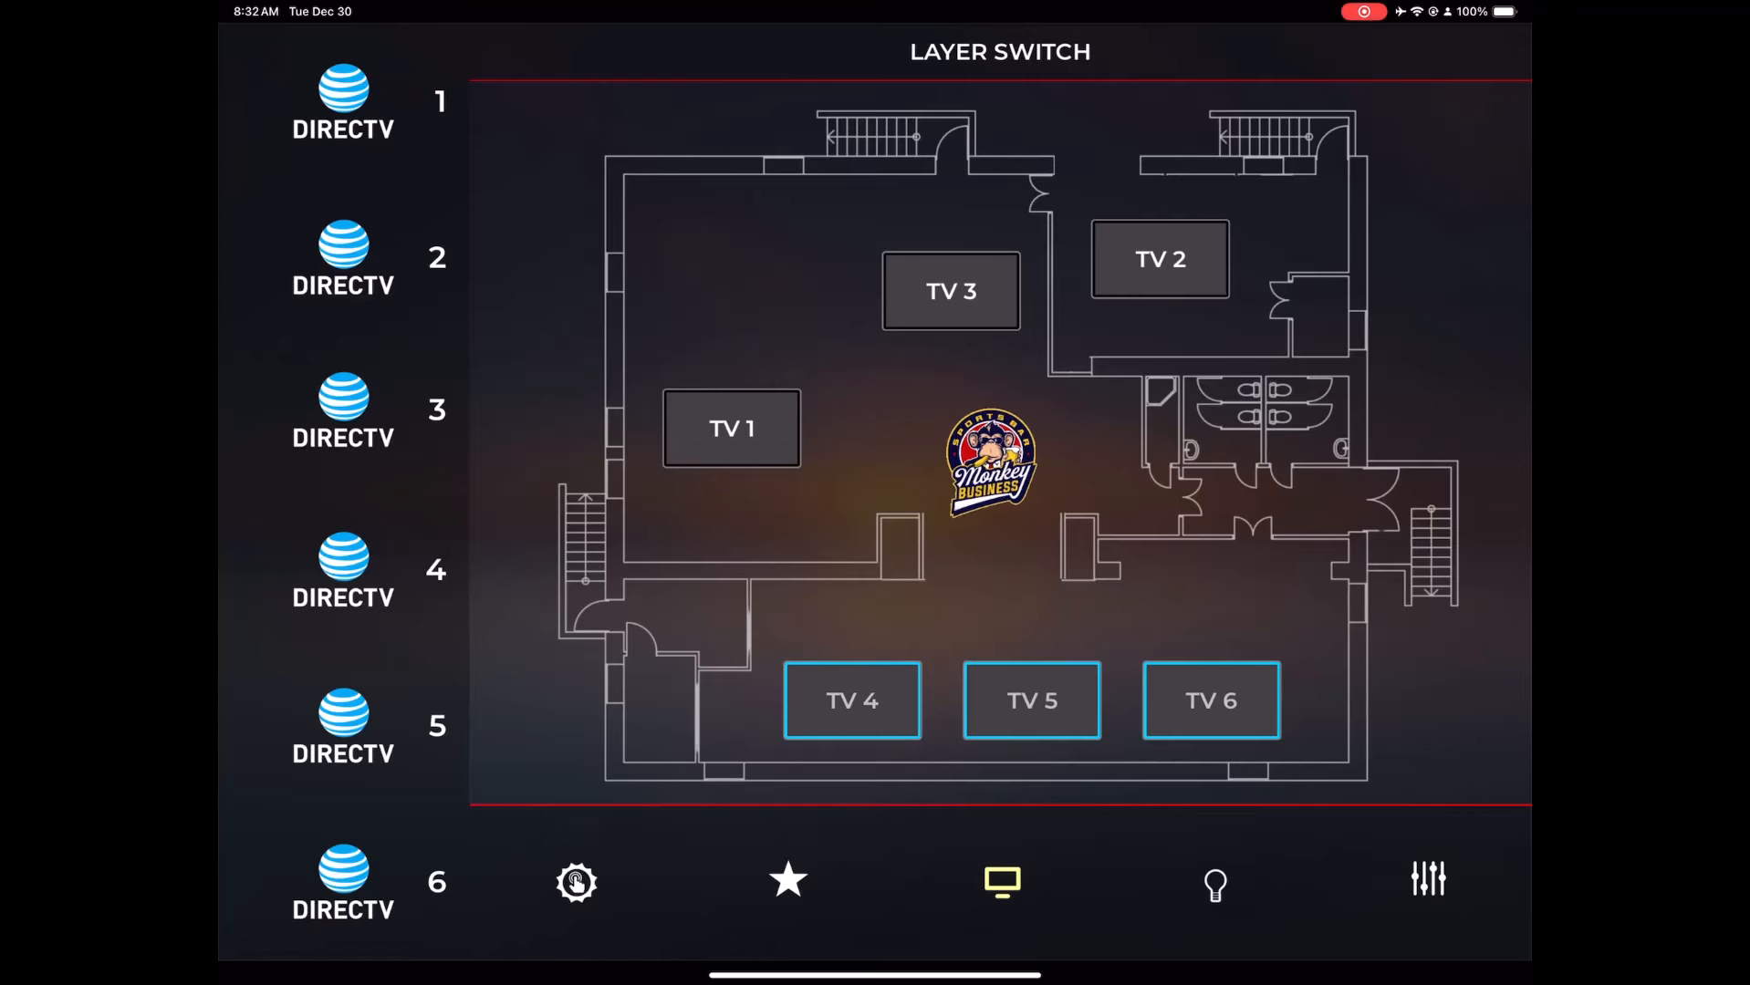
pyautogui.click(1160, 259)
pyautogui.click(951, 291)
pyautogui.click(731, 429)
pyautogui.click(731, 429)
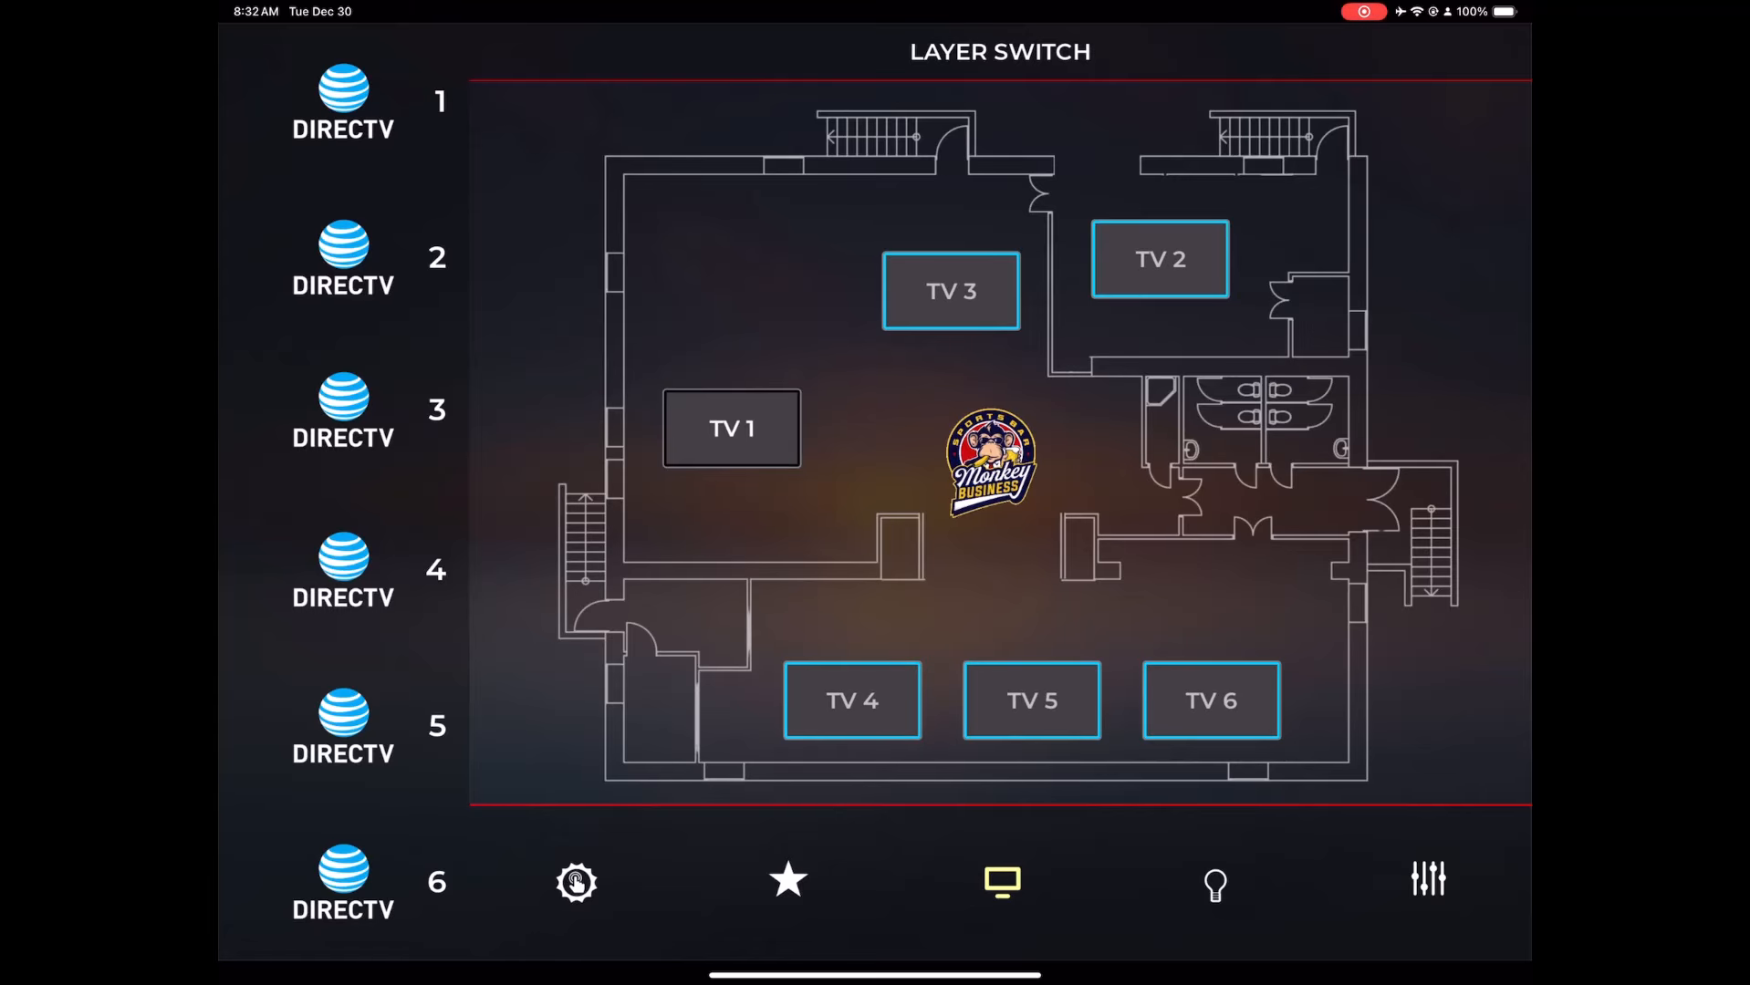
pyautogui.click(952, 291)
pyautogui.click(437, 410)
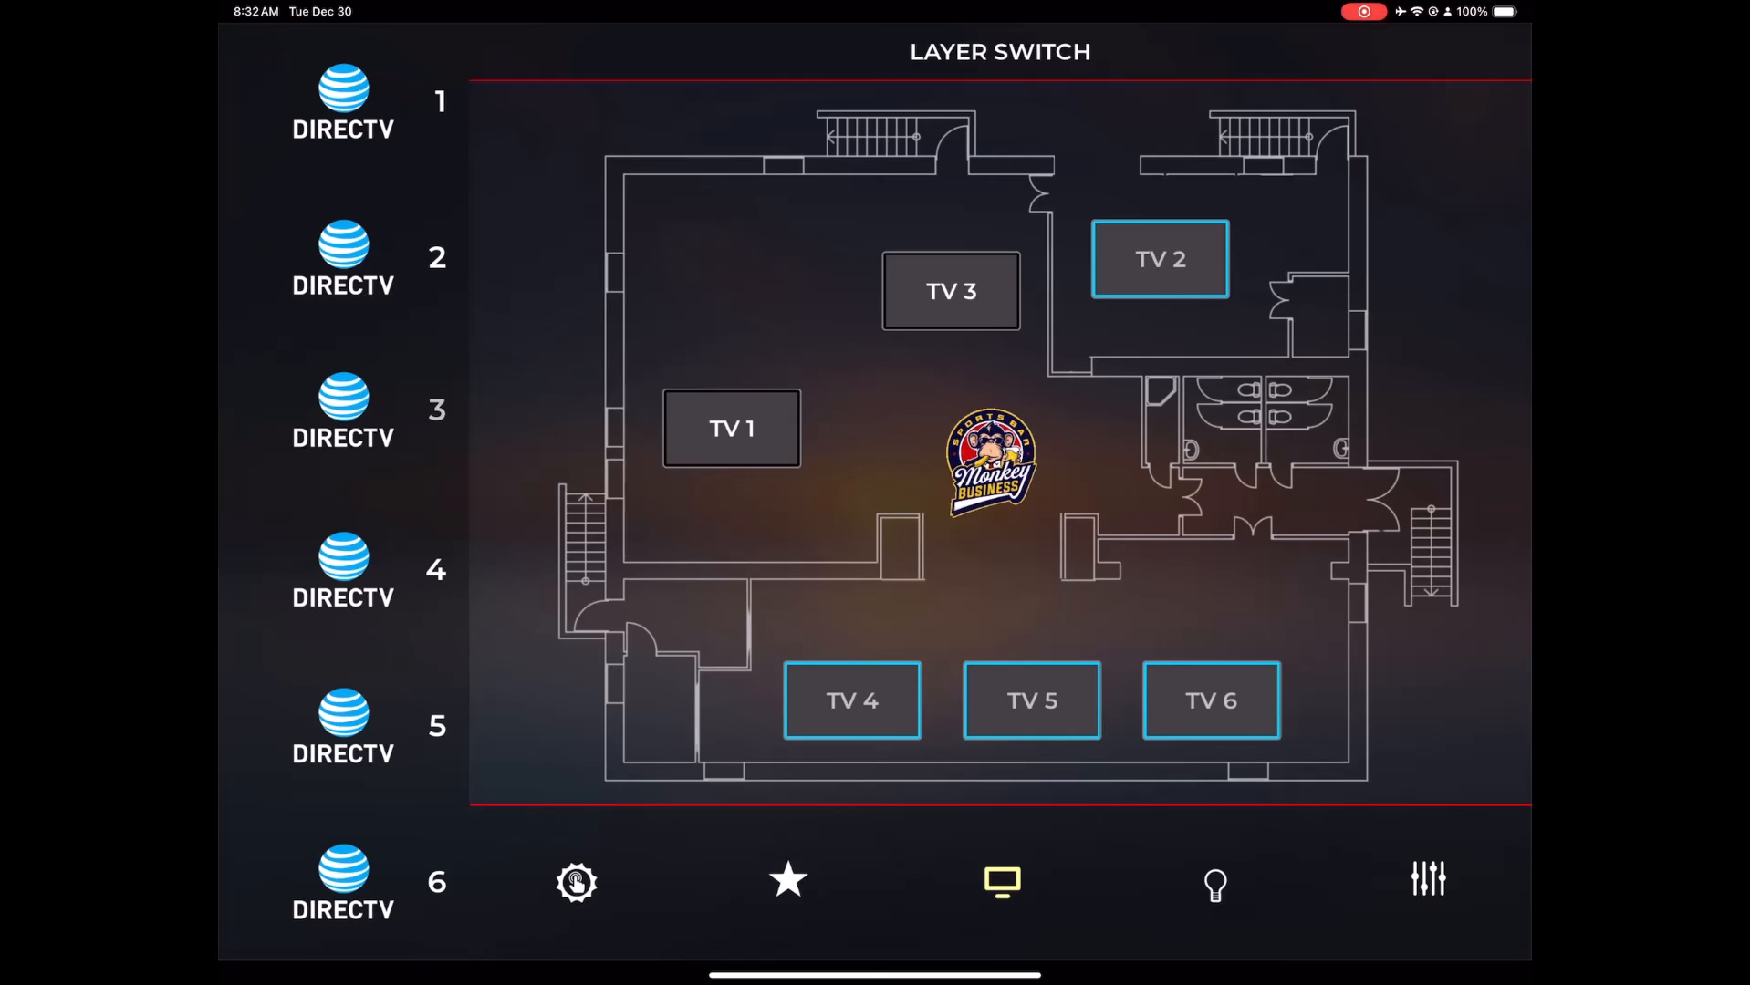